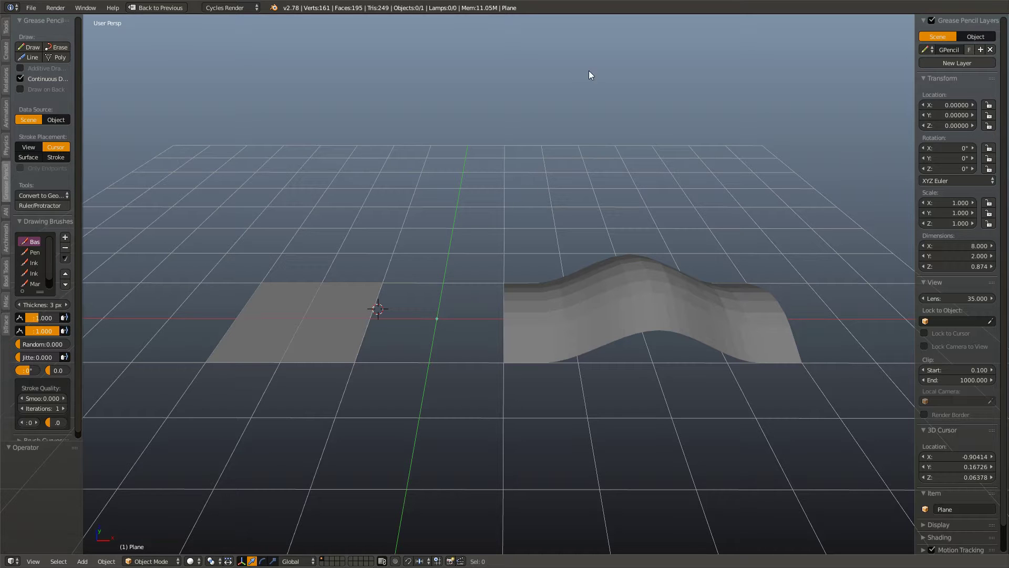
# Step: Put the Plane mesh into Edit Mode with all vertices deselected
pyautogui.press('Tab')
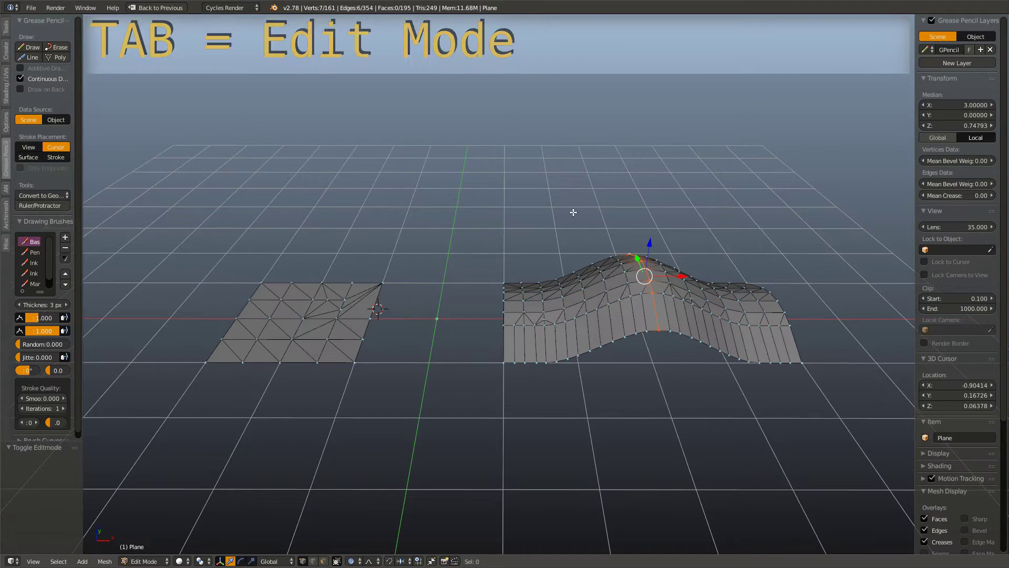
pyautogui.press('a')
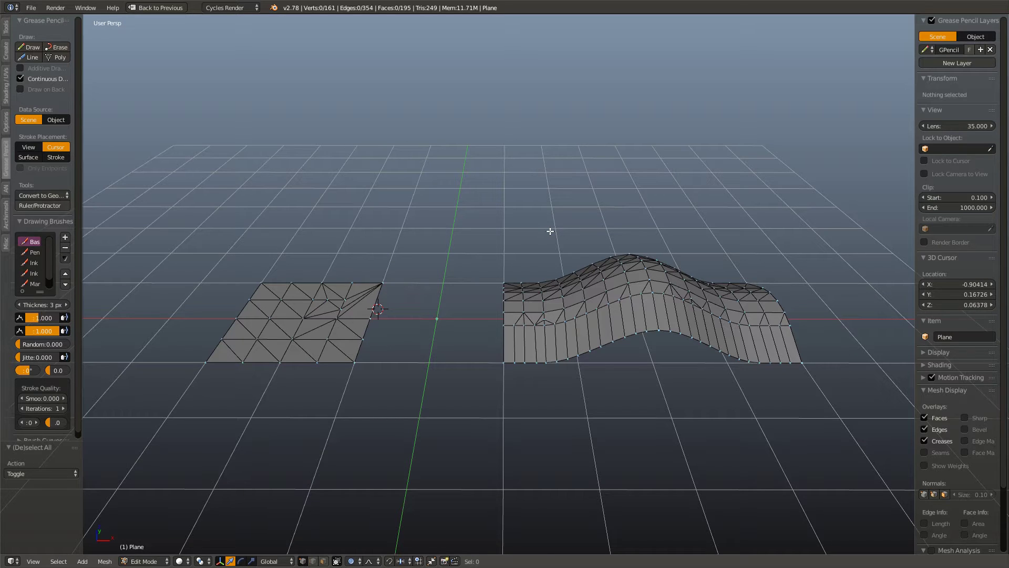
# Step: Select the whole linked flat plane, frame it in the view, then deselect it
pyautogui.rightClick(383, 283)
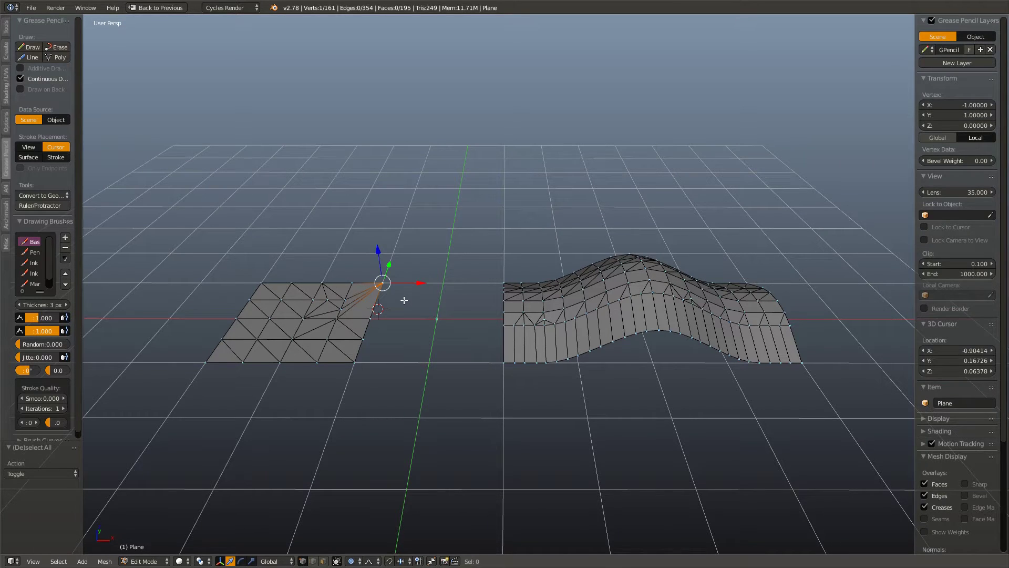
pyautogui.hotkey('ctrl', 'l')
pyautogui.press('KP_Decimal')
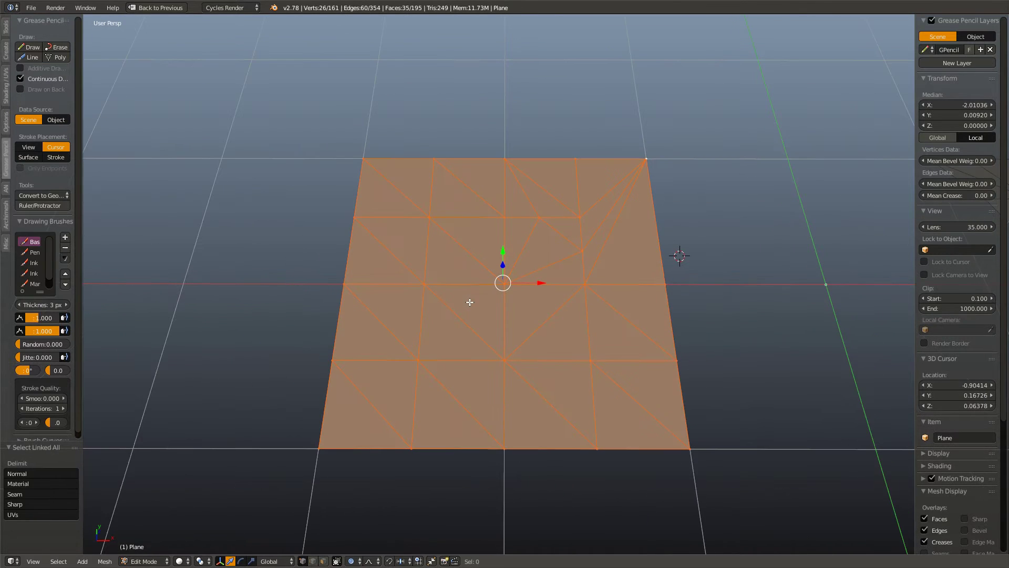
pyautogui.press('a')
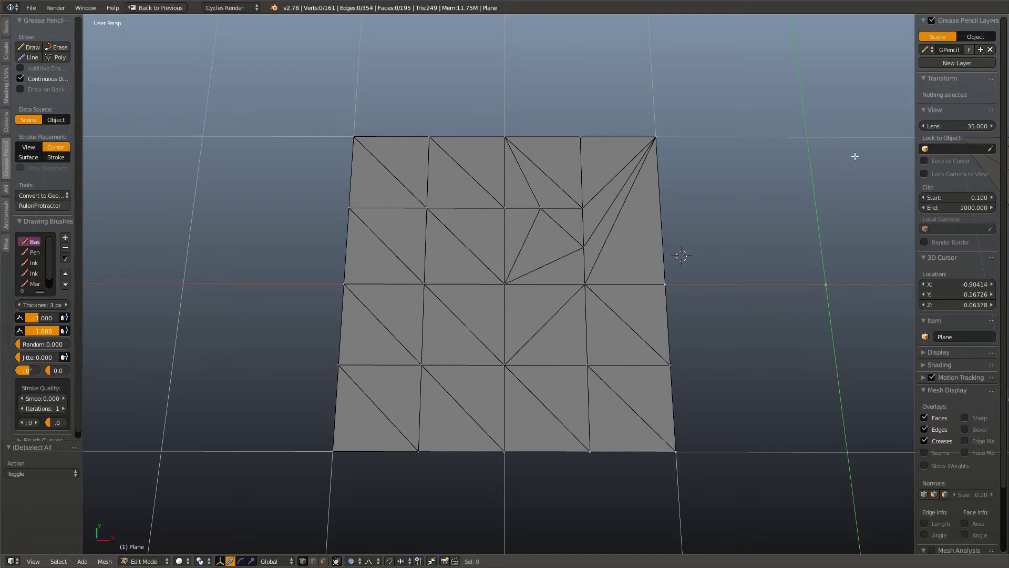
# Step: Add a grease pencil layer and draw three horizontal and three vertical guide lines over the plane
pyautogui.click(959, 63)
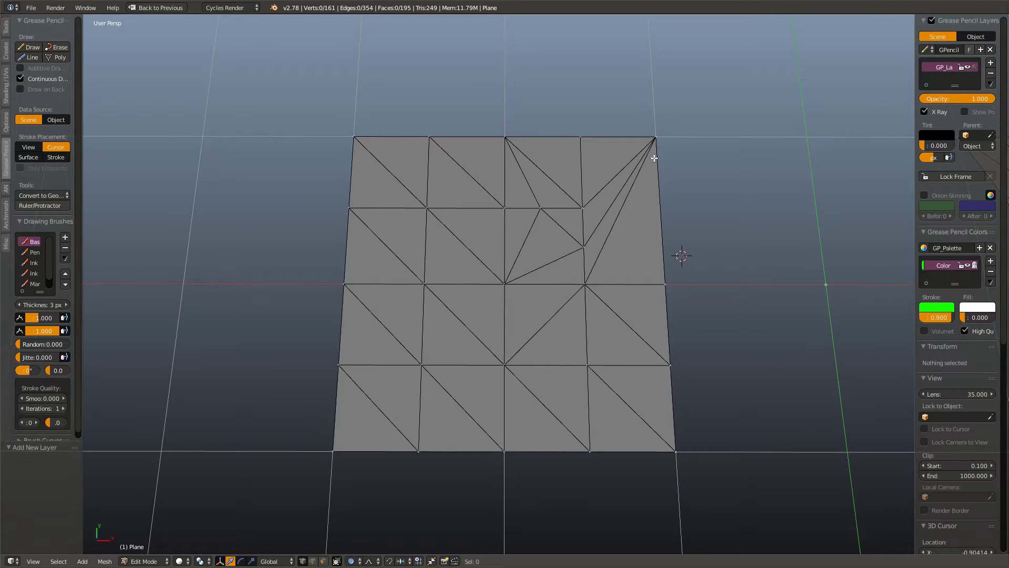
pyautogui.click(28, 59)
pyautogui.moveTo(341, 208); pyautogui.dragTo(588, 208)
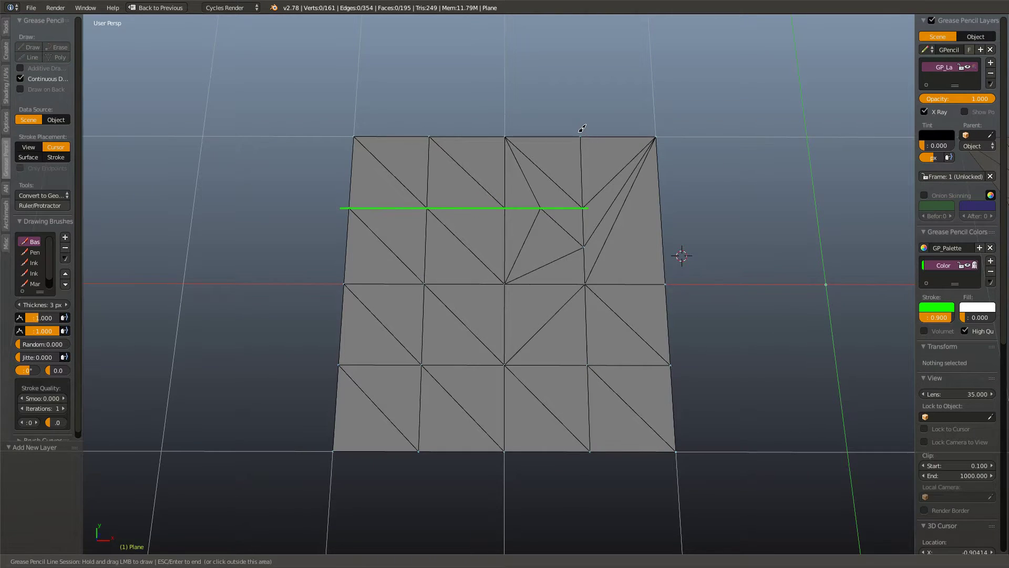
pyautogui.moveTo(579, 133); pyautogui.dragTo(596, 461)
pyautogui.moveTo(506, 468); pyautogui.dragTo(506, 133)
pyautogui.moveTo(336, 285); pyautogui.dragTo(668, 283)
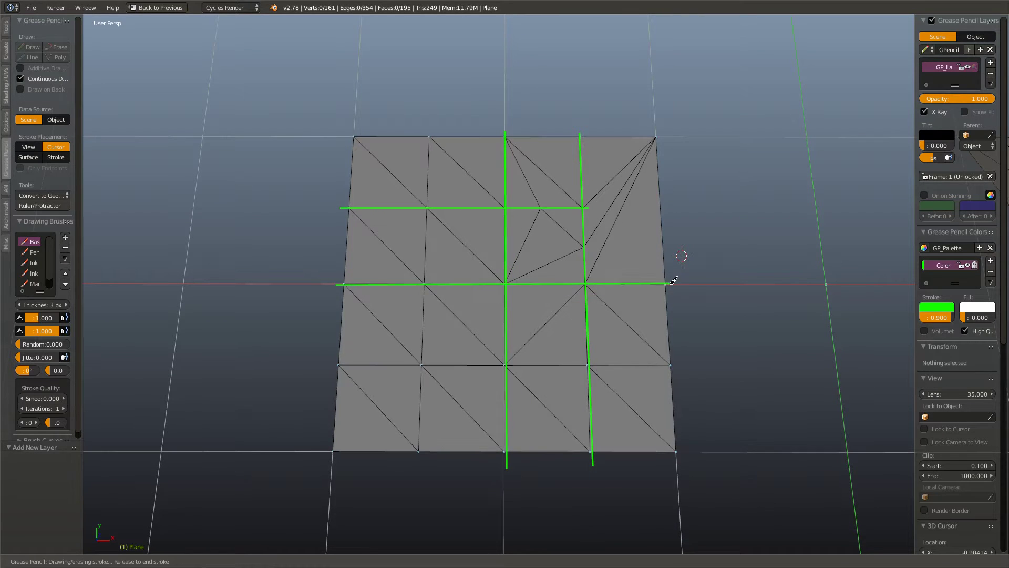
pyautogui.moveTo(329, 364); pyautogui.dragTo(685, 363)
pyautogui.moveTo(428, 133); pyautogui.dragTo(415, 477)
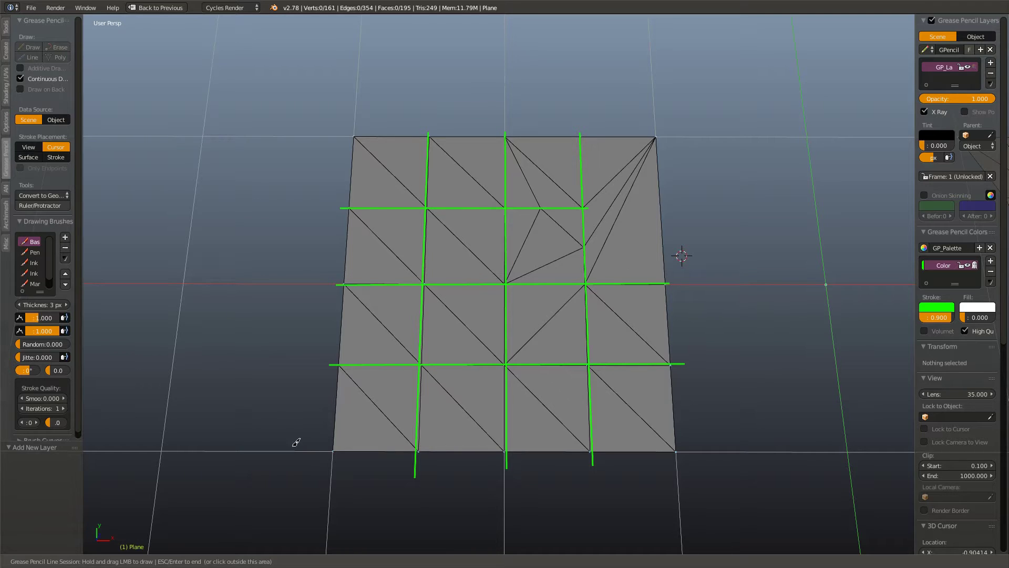
pyautogui.press('Escape')
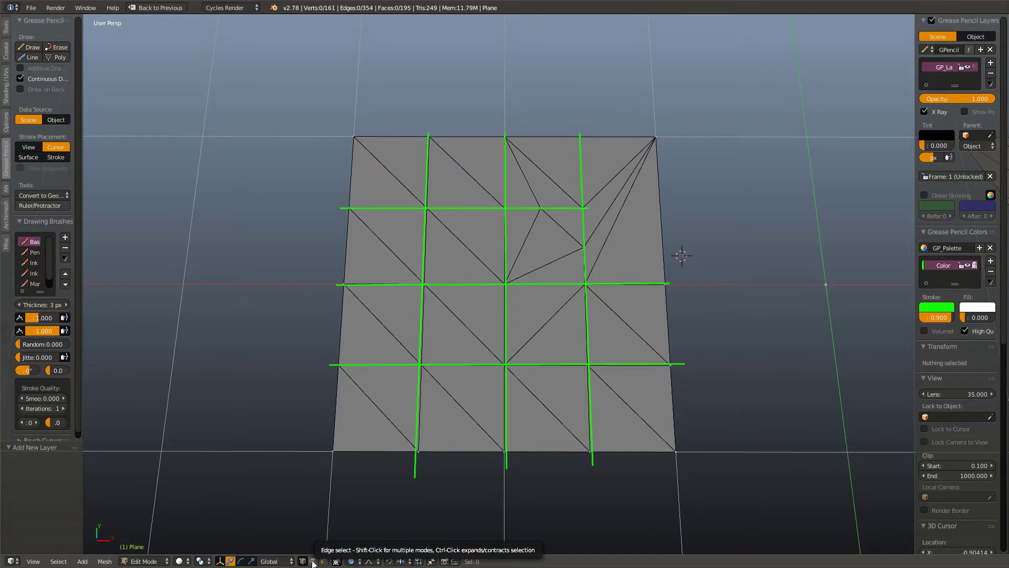
# Step: In edge select mode, select the diagonal edges across the plane's left and upper areas
pyautogui.click(312, 562)
pyautogui.rightClick(383, 413)
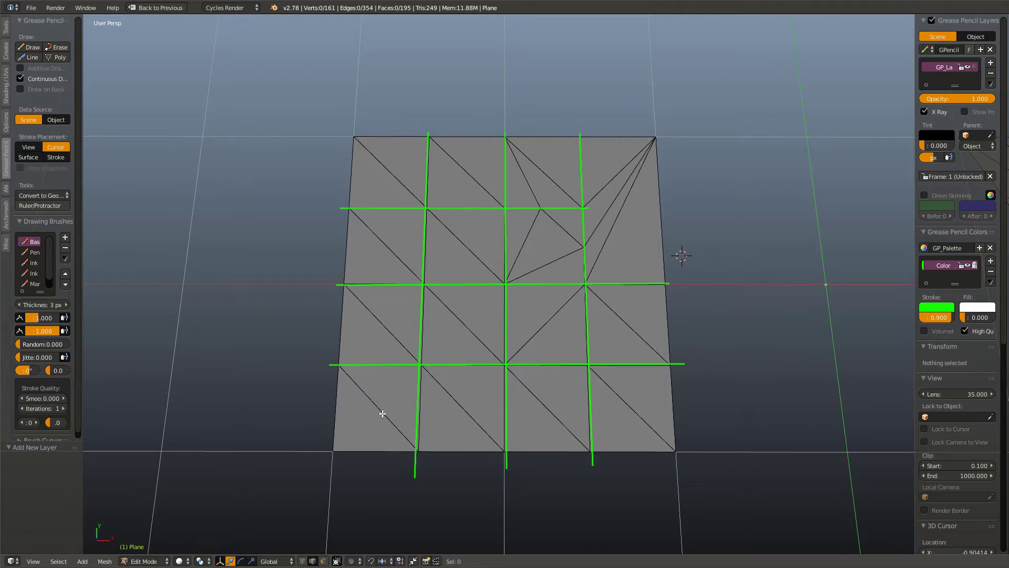
pyautogui.rightClick(381, 323)
pyautogui.rightClick(402, 266)
pyautogui.rightClick(453, 234)
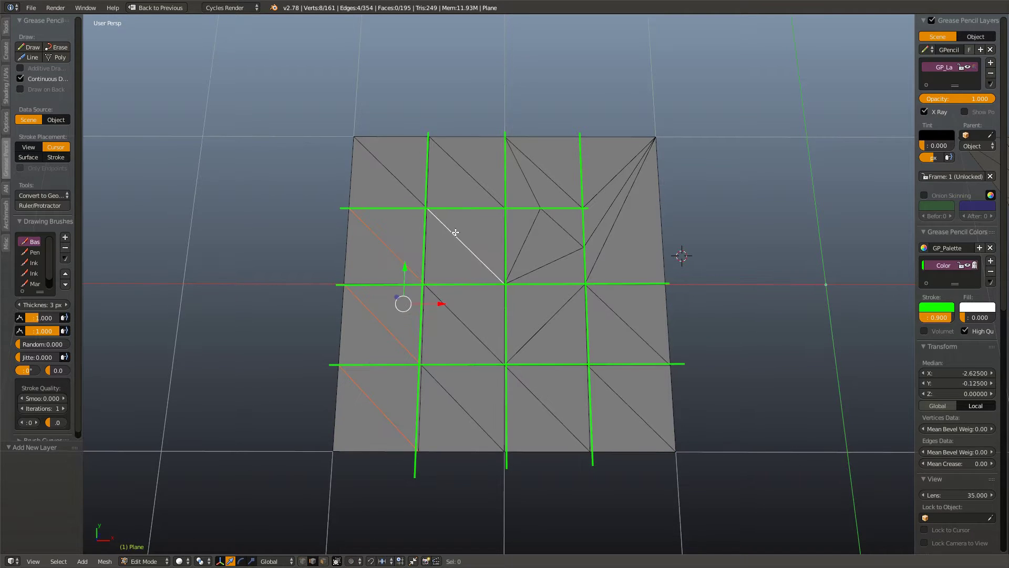
pyautogui.rightClick(473, 181)
pyautogui.rightClick(541, 170)
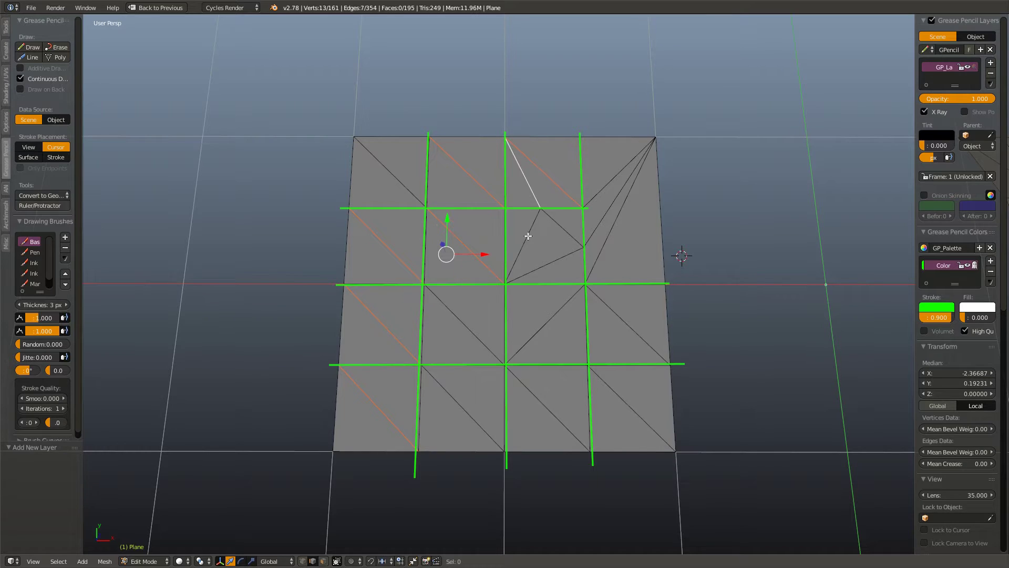
# Step: Add the remaining diagonals, including the small inner triangle, and dissolve them into quads
pyautogui.rightClick(528, 237)
pyautogui.rightClick(544, 263)
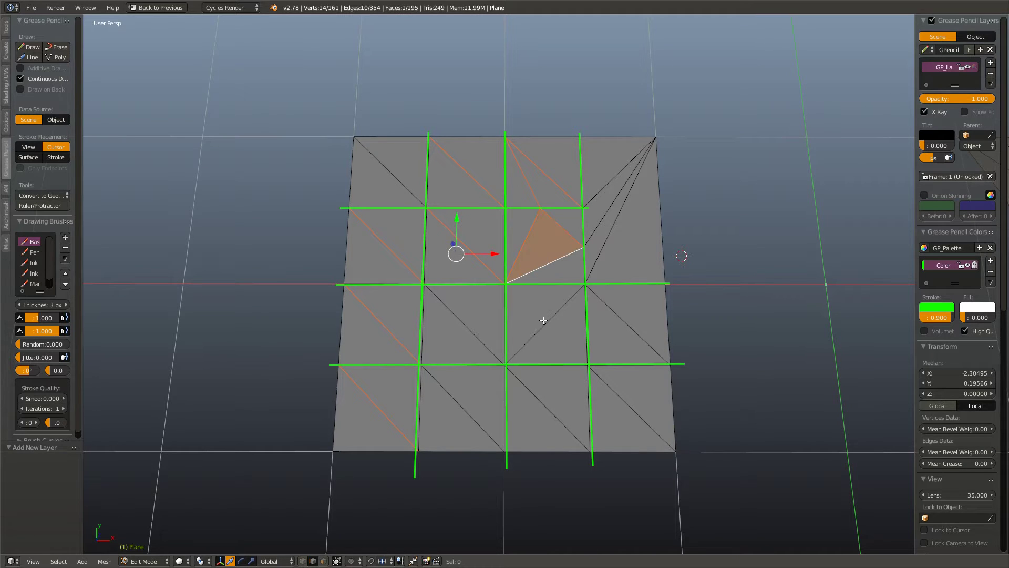
pyautogui.rightClick(543, 320)
pyautogui.rightClick(494, 321)
pyautogui.rightClick(450, 399)
pyautogui.rightClick(531, 399)
pyautogui.rightClick(620, 302)
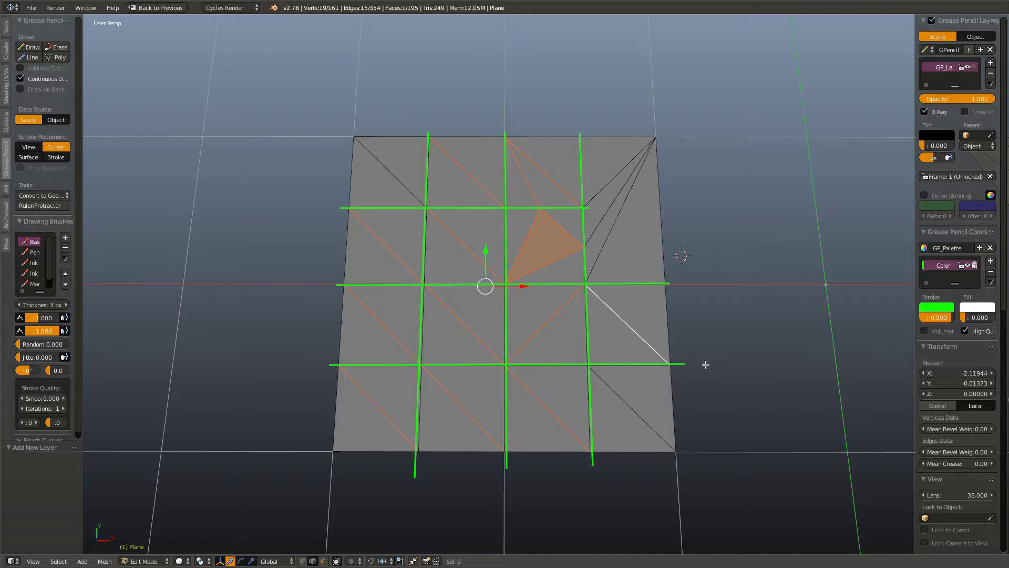
pyautogui.press('x')
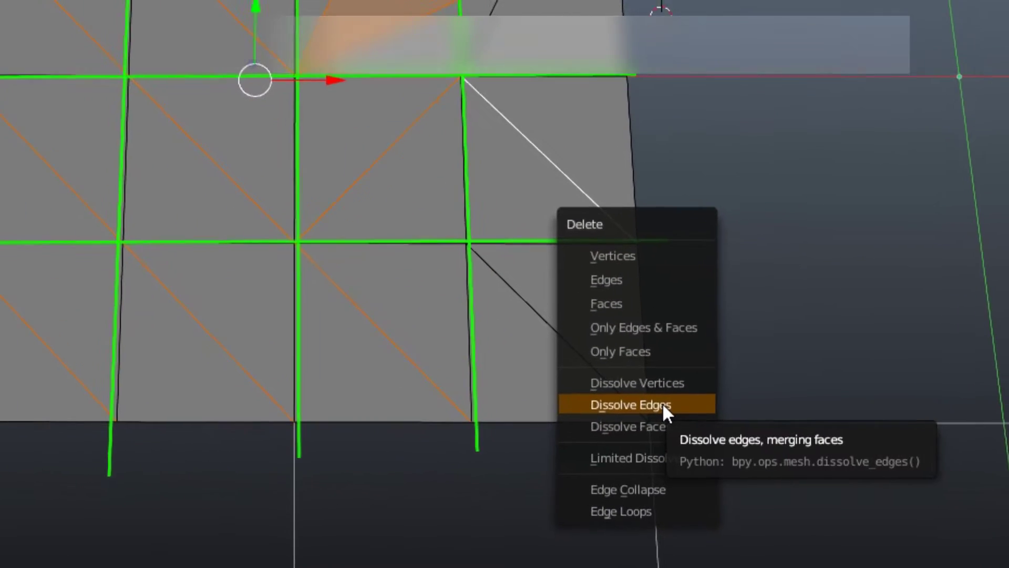
pyautogui.click(662, 403)
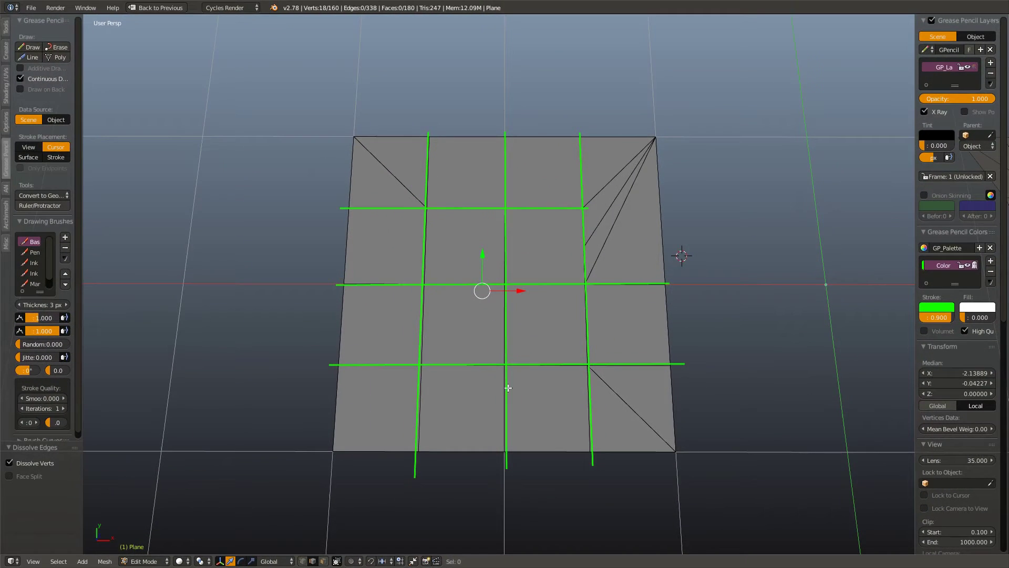
# Step: Remove the guide layer, then try deleting the lower-right corner diagonal and undo it
pyautogui.click(991, 73)
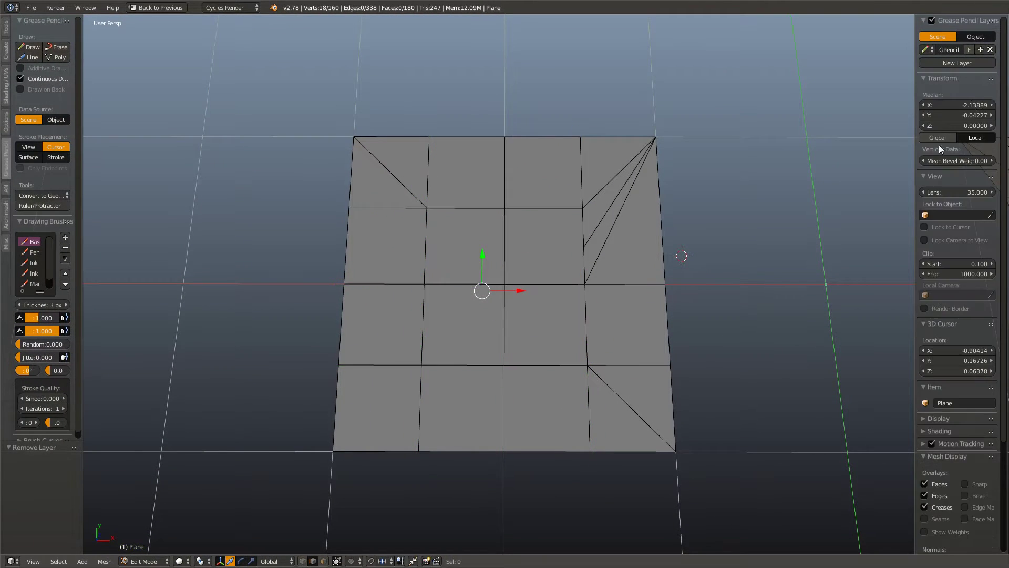
pyautogui.rightClick(643, 406)
pyautogui.press('KP_Decimal')
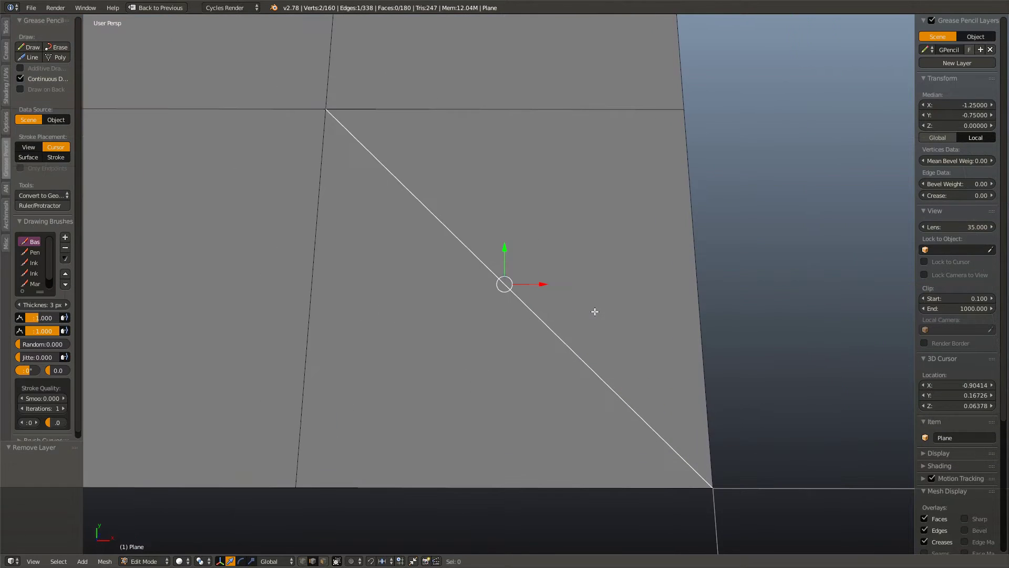
pyautogui.moveTo(521, 326); pyautogui.dragTo(519, 295)
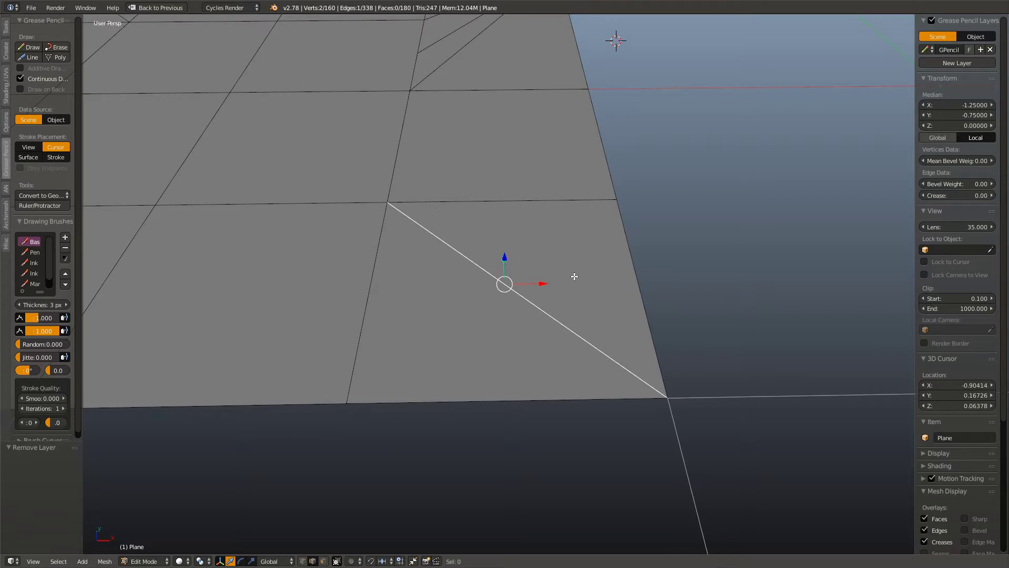
pyautogui.press('x')
pyautogui.click(580, 277)
pyautogui.press('a')
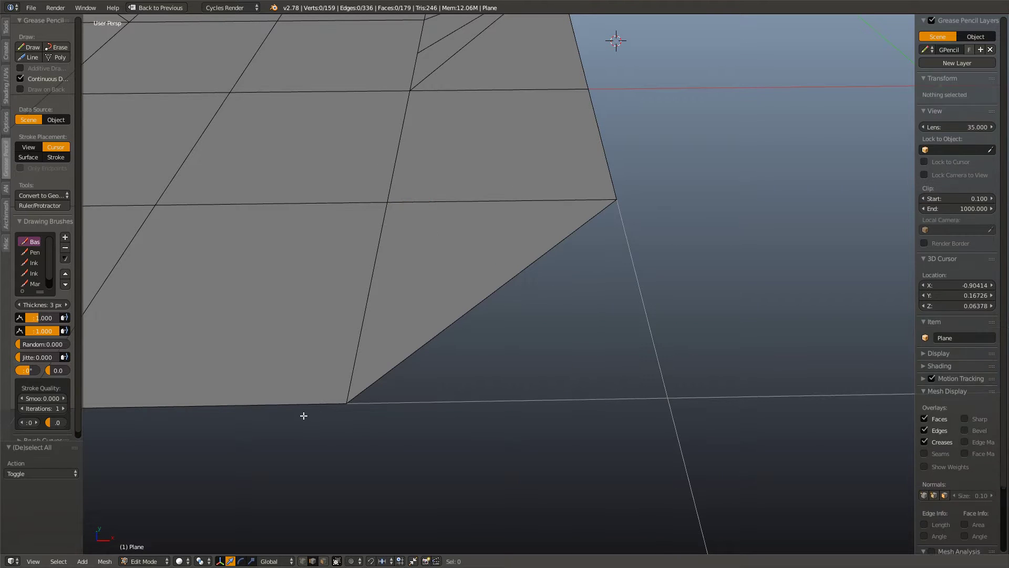
pyautogui.hotkey('ctrl', 'z')
pyautogui.hotkey('ctrl', 'z')
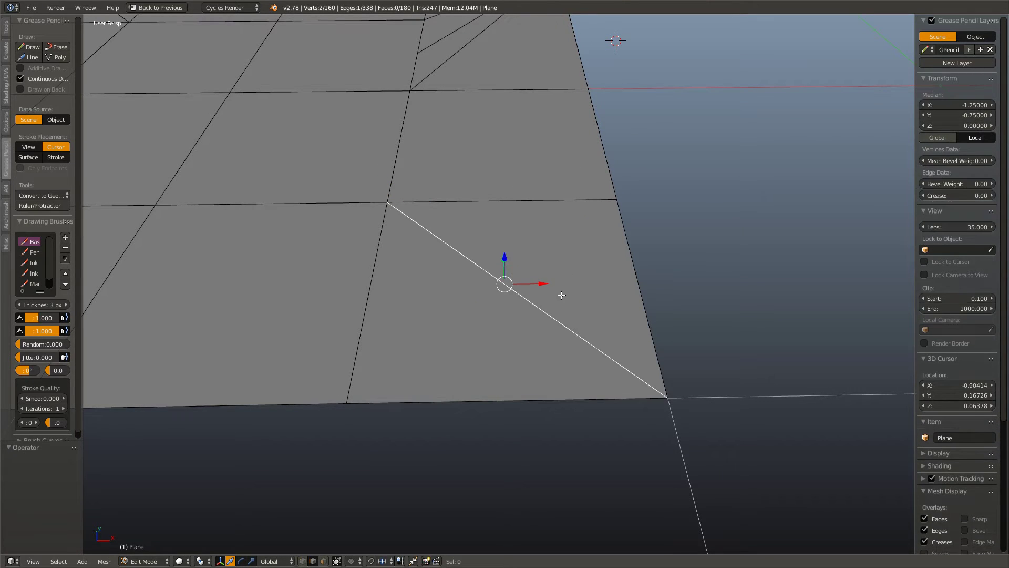
pyautogui.press('a')
# Step: Delete the lower-right diagonal with Only Edges & Faces and select the hole's two edges
pyautogui.scroll(-3)
pyautogui.rightClick(522, 300)
pyautogui.press('x')
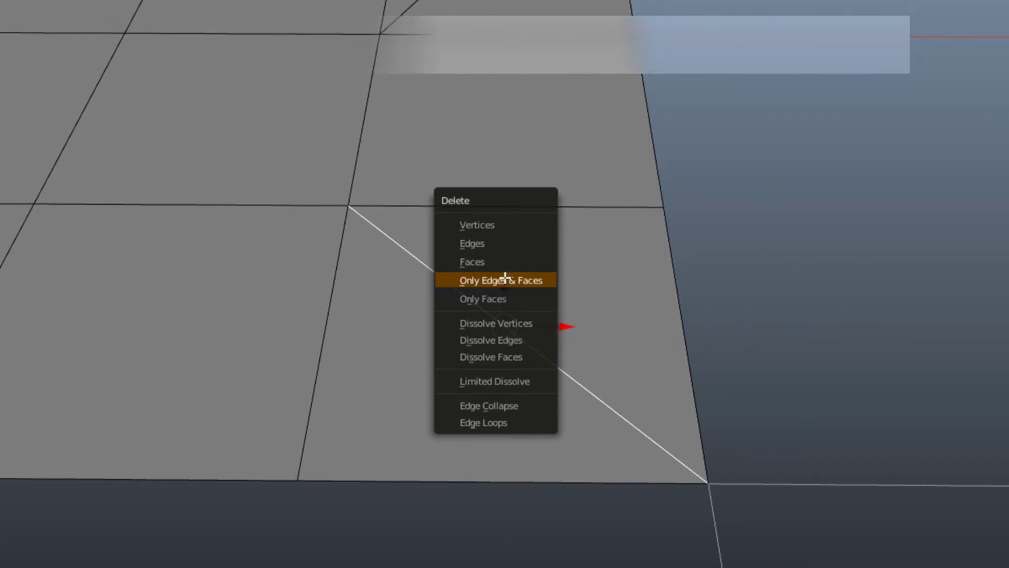
pyautogui.click(506, 280)
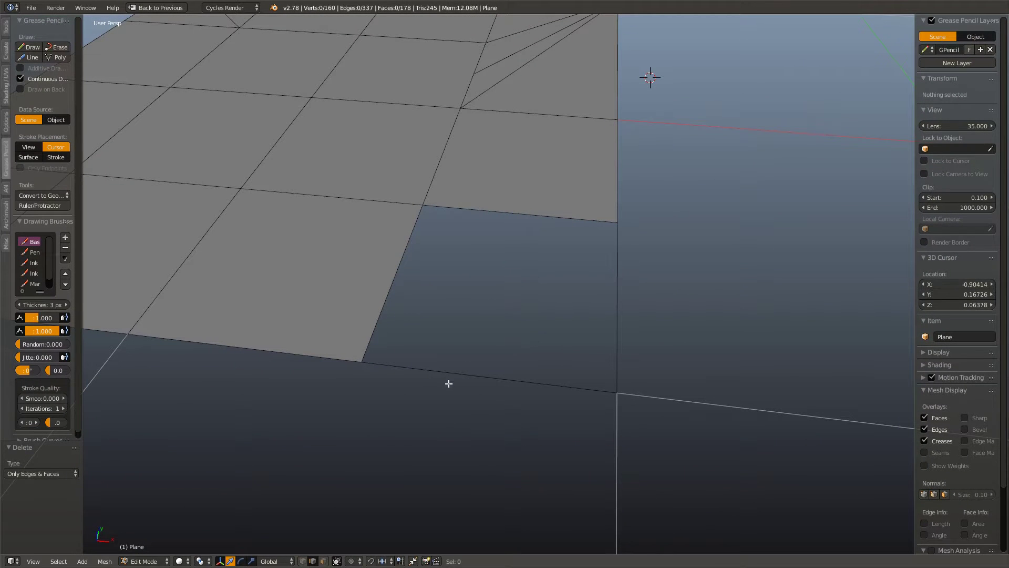
pyautogui.rightClick(449, 379)
pyautogui.rightClick(518, 213)
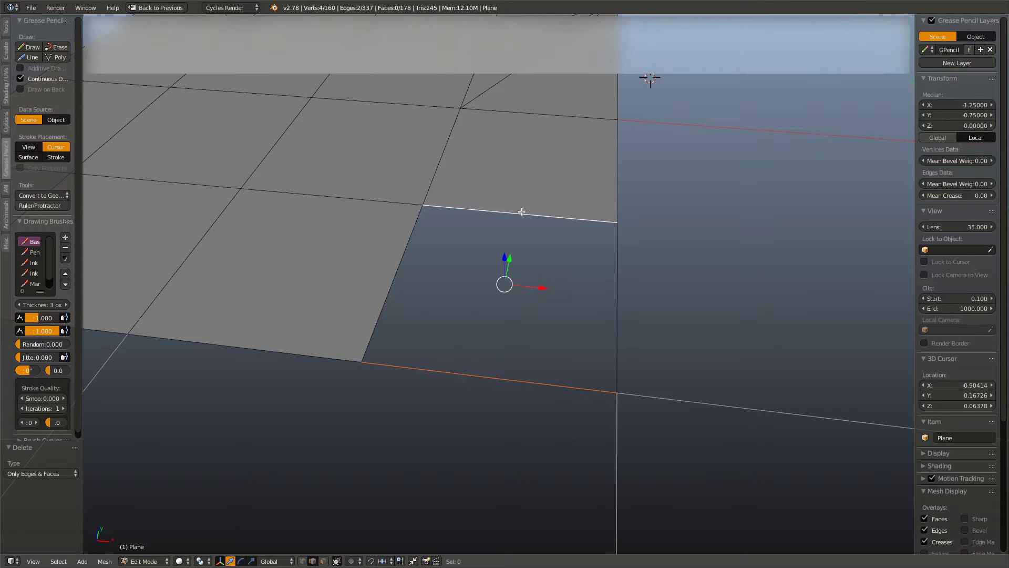
# Step: Fill the lower-right hole with a quad face and select another corner's diagonal edge
pyautogui.press('f')
pyautogui.press('a')
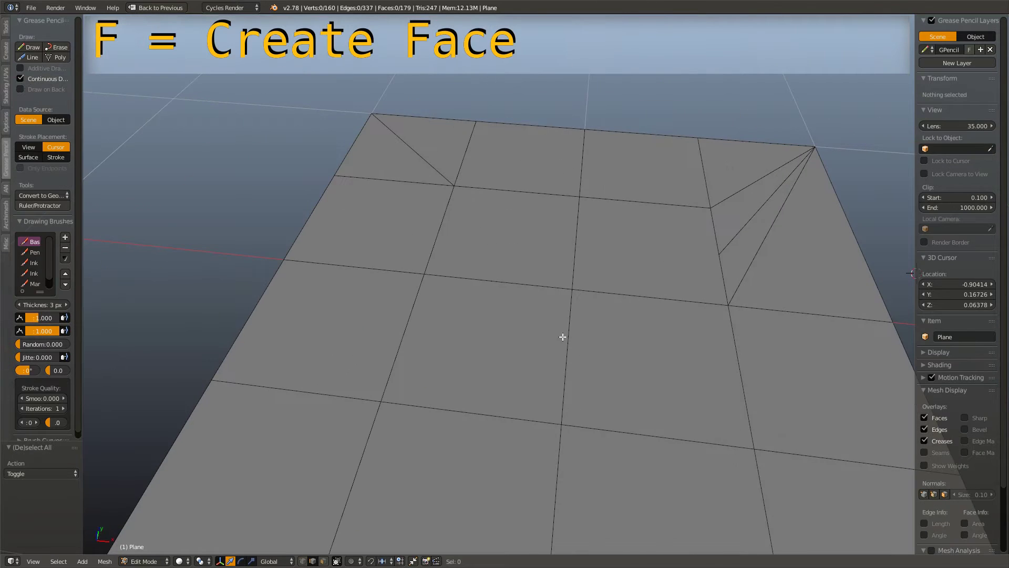
pyautogui.rightClick(409, 143)
pyautogui.press('KP_Decimal')
pyautogui.moveTo(468, 245); pyautogui.dragTo(536, 301)
# Step: Delete that diagonal with its adjacent faces and fill the gap with a new face
pyautogui.press('x')
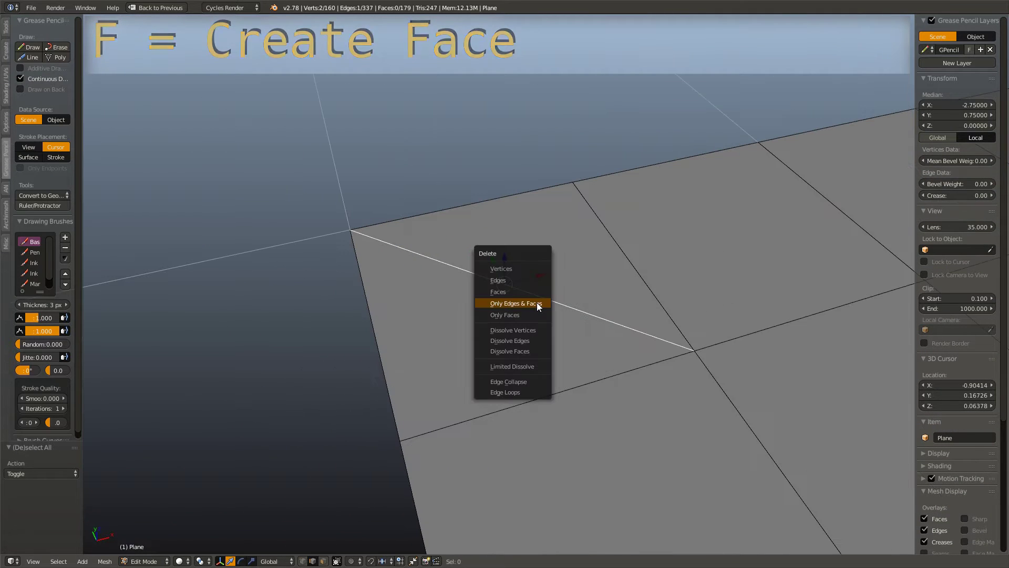
pyautogui.click(529, 303)
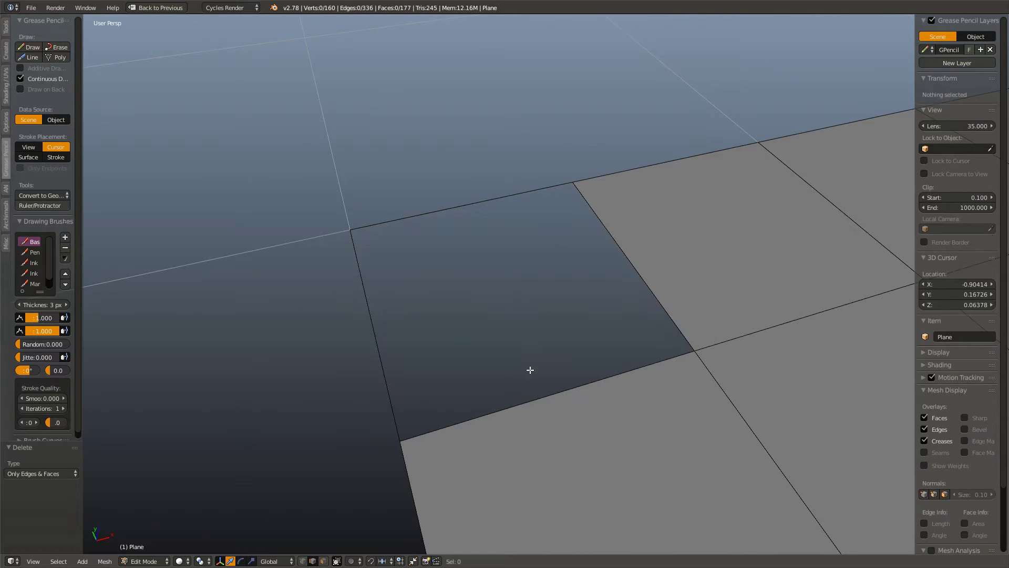
pyautogui.rightClick(480, 222)
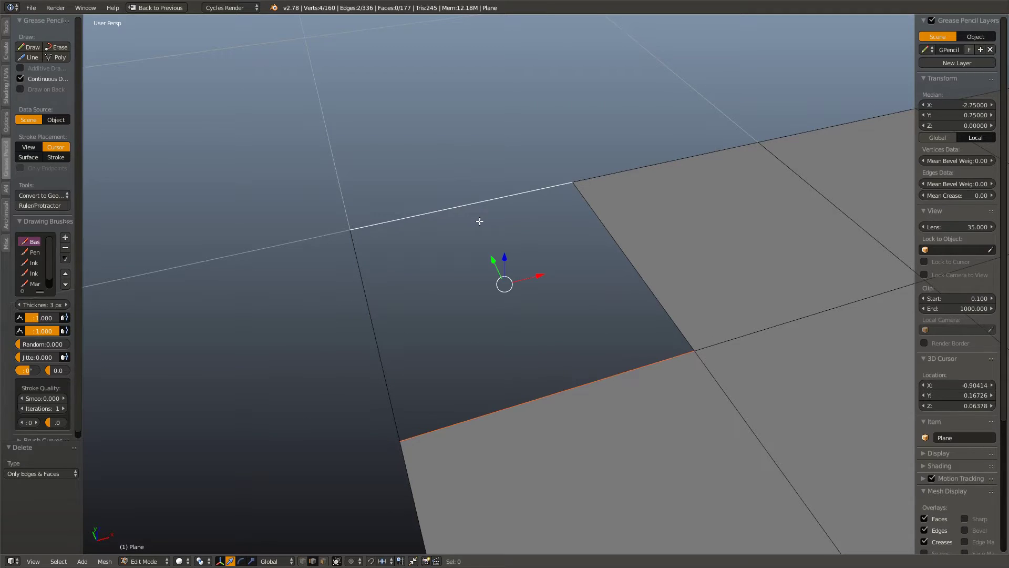
pyautogui.press('f')
pyautogui.moveTo(480, 221); pyautogui.dragTo(540, 267)
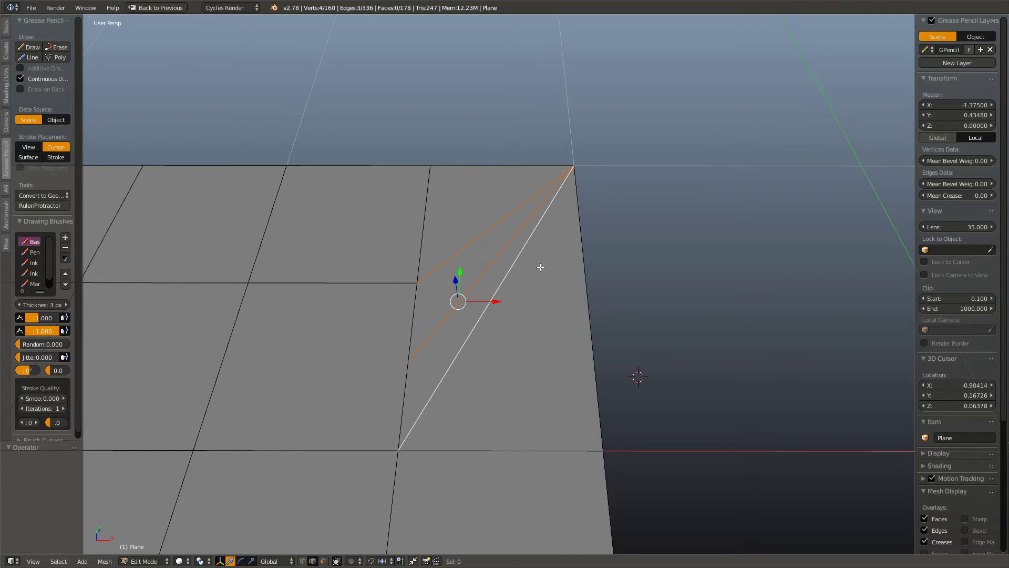
# Step: Delete the fan edges from the top vertex using Only Edges & Faces, after undoing a dissolve
pyautogui.press('x')
pyautogui.click(541, 267)
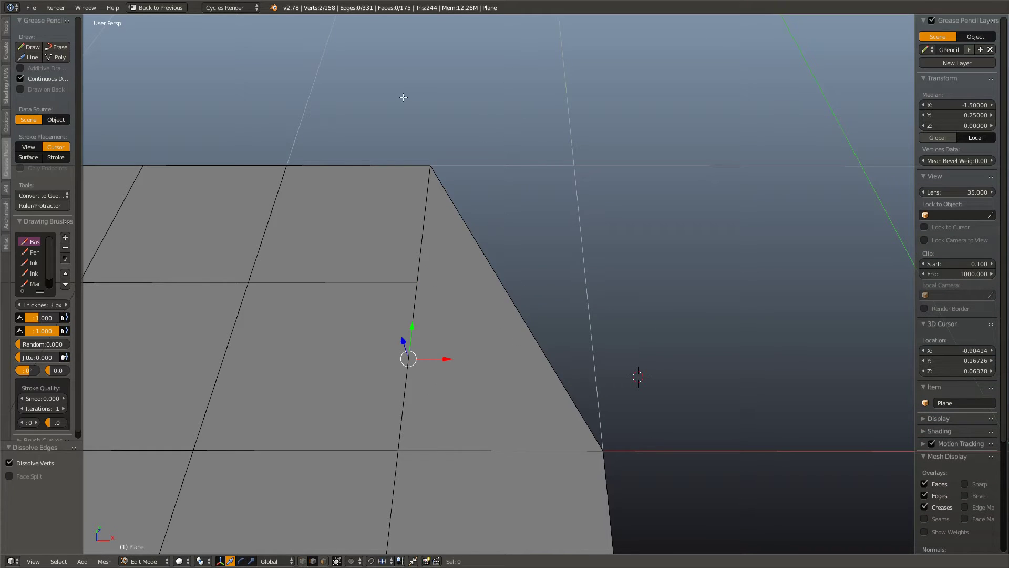
pyautogui.hotkey('ctrl', 'z')
pyautogui.press('a')
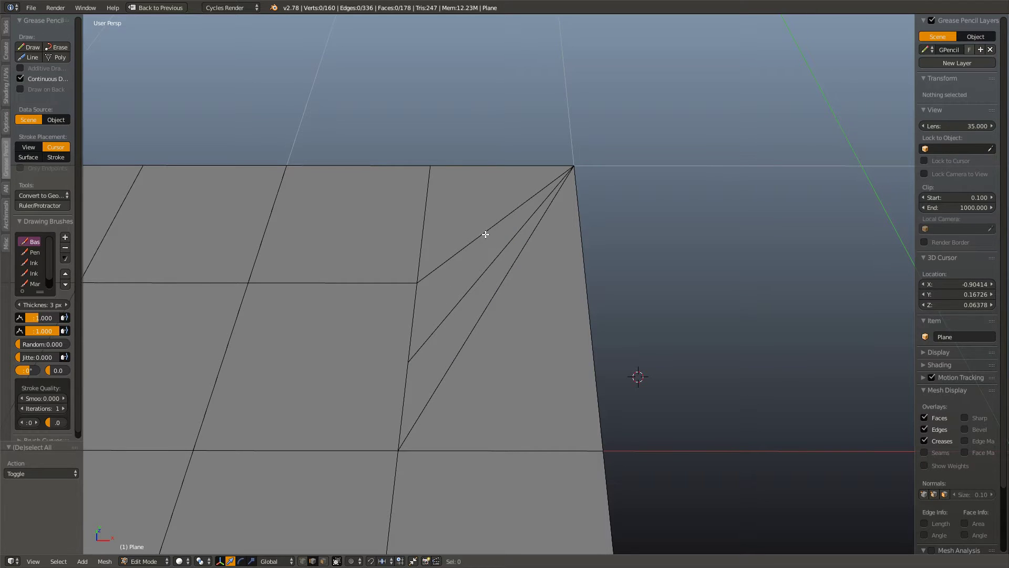
pyautogui.click(496, 247)
pyautogui.press('x')
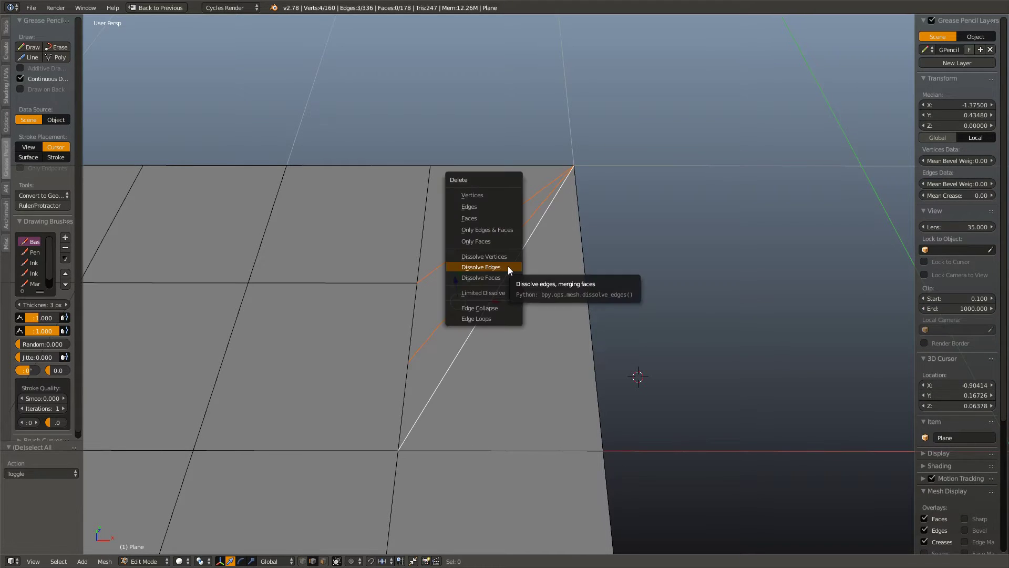
pyautogui.click(488, 230)
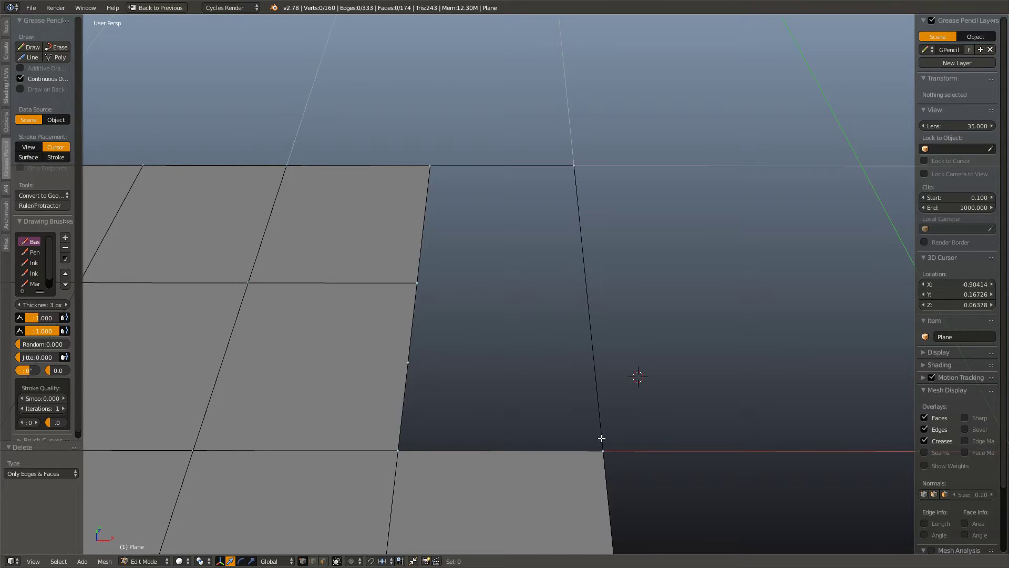
# Step: Subdivide the hole's right edge and fill the upper half with a quad face
pyautogui.rightClick(603, 451)
pyautogui.rightClick(574, 166)
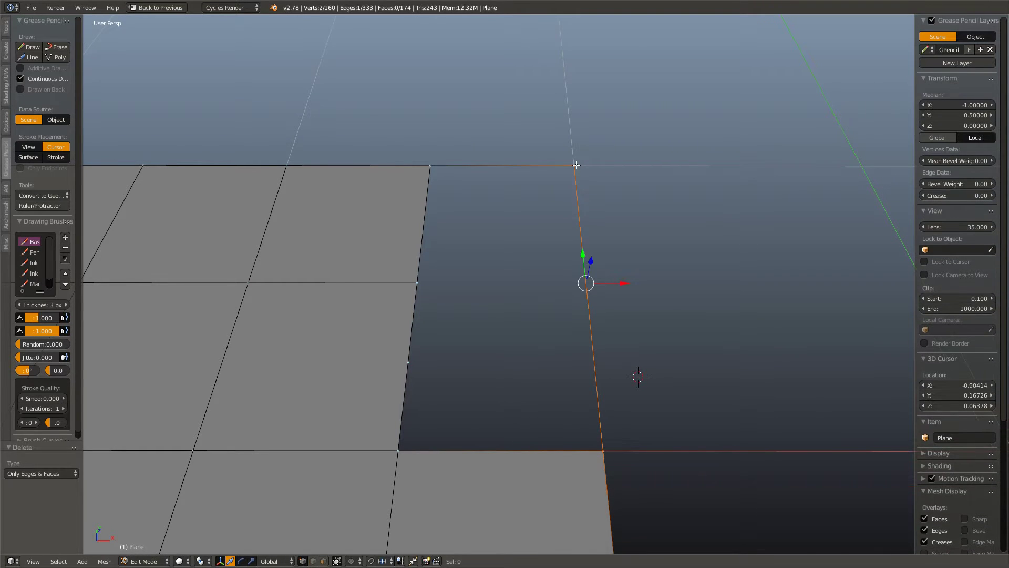
pyautogui.press('w')
pyautogui.click(572, 180)
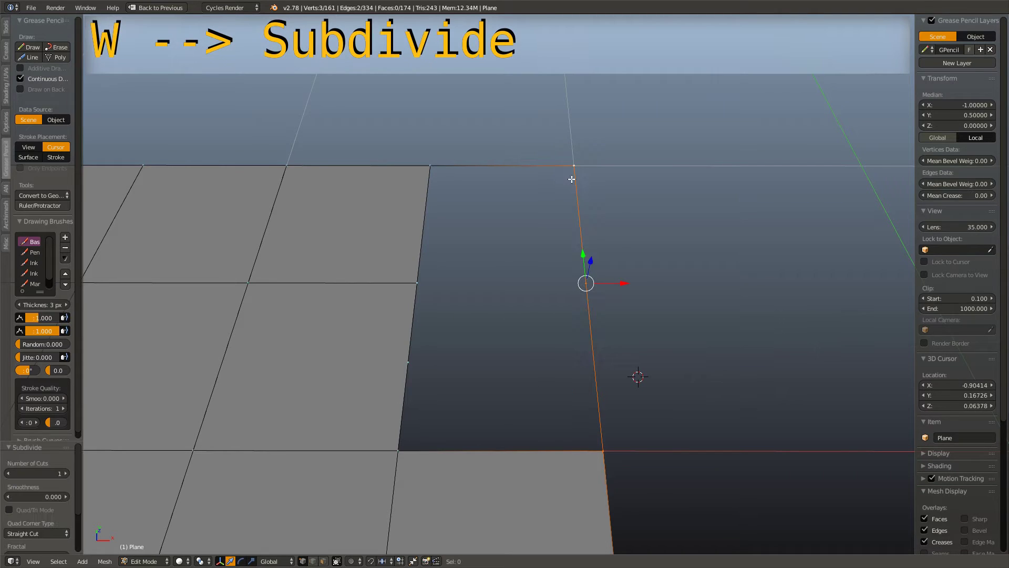
pyautogui.rightClick(593, 294)
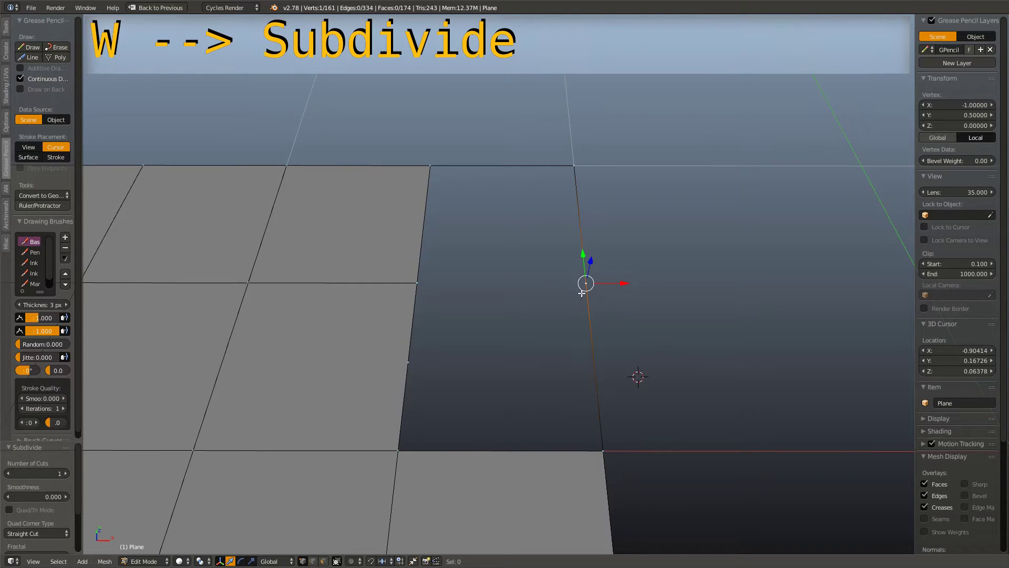
pyautogui.rightClick(410, 281)
pyautogui.rightClick(430, 166)
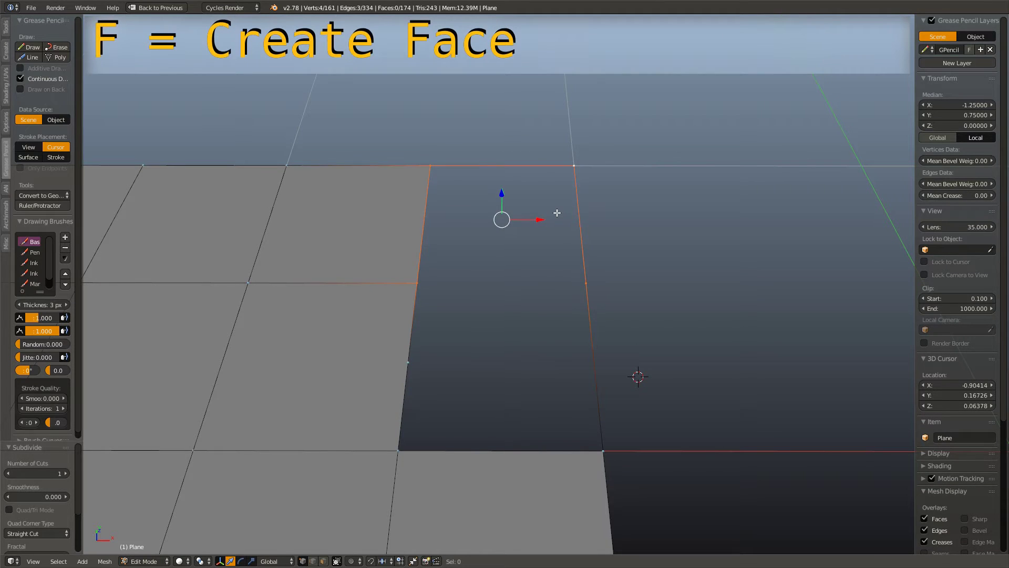
pyautogui.press('f')
pyautogui.press('a')
# Step: Dissolve the extra left-side vertex and fill the lower half with a quad face
pyautogui.rightClick(408, 361)
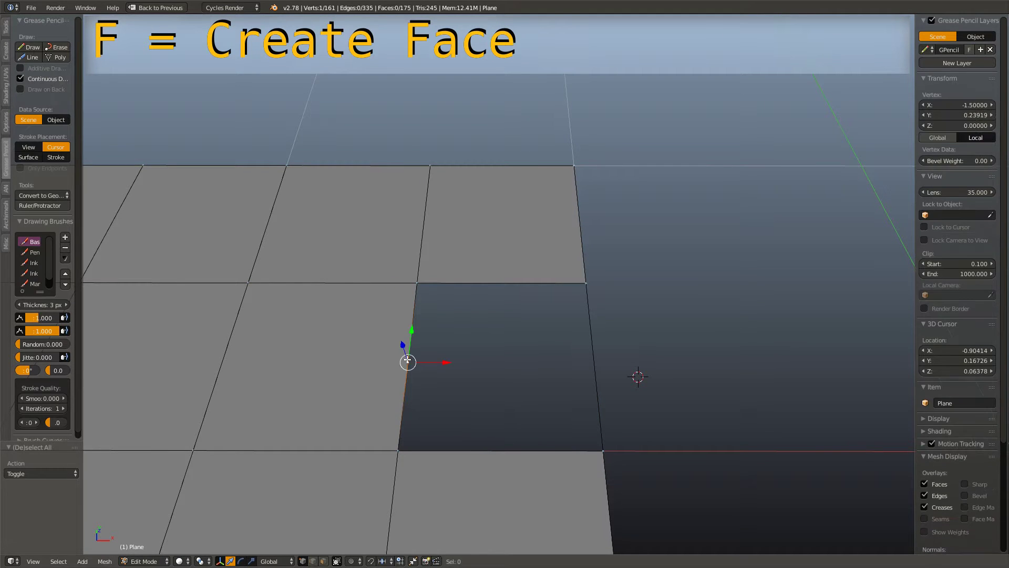
pyautogui.press('g')
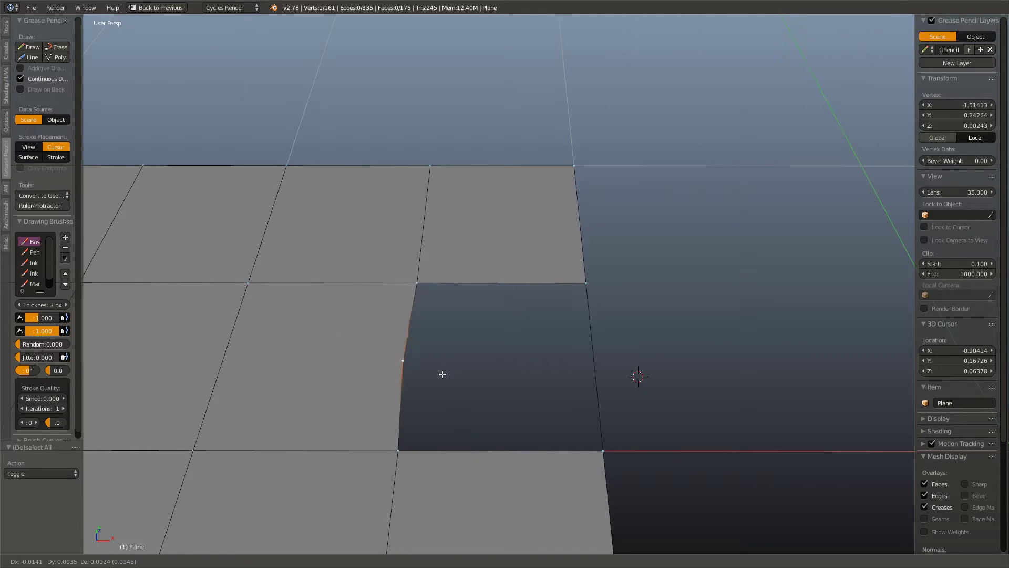
pyautogui.press('Escape')
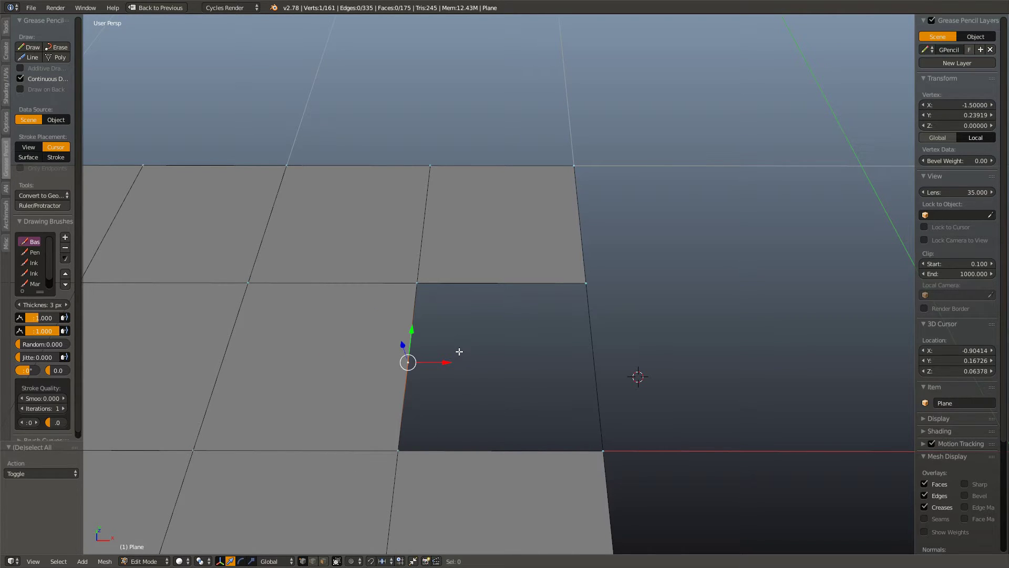
pyautogui.press('x')
pyautogui.click(456, 375)
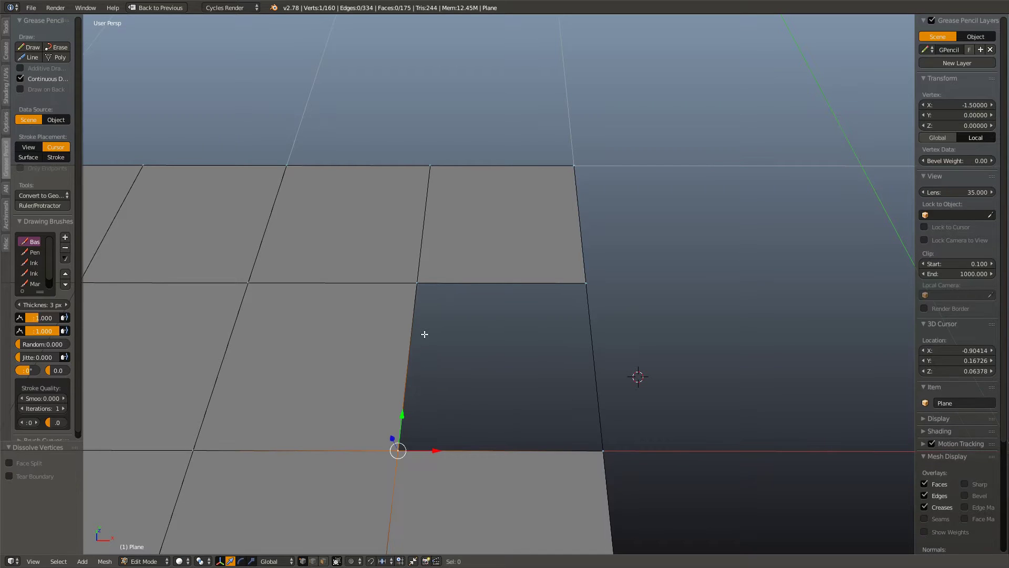
pyautogui.rightClick(419, 282)
pyautogui.rightClick(585, 282)
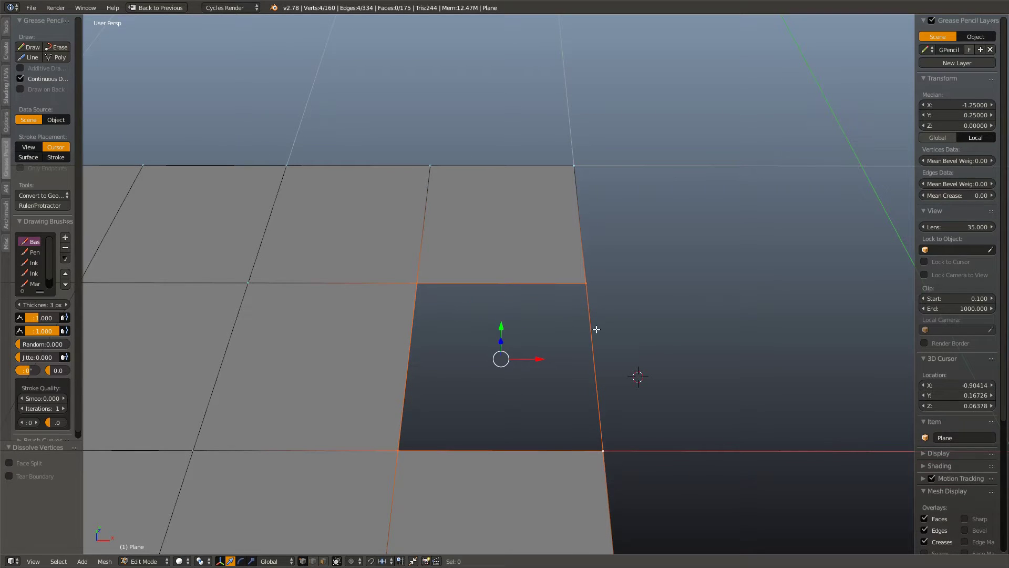
pyautogui.press('f')
pyautogui.press('a')
# Step: Pan the view over to the wavy triangulated mesh
pyautogui.scroll(-3)
pyautogui.scroll(-3)
pyautogui.scroll(3)
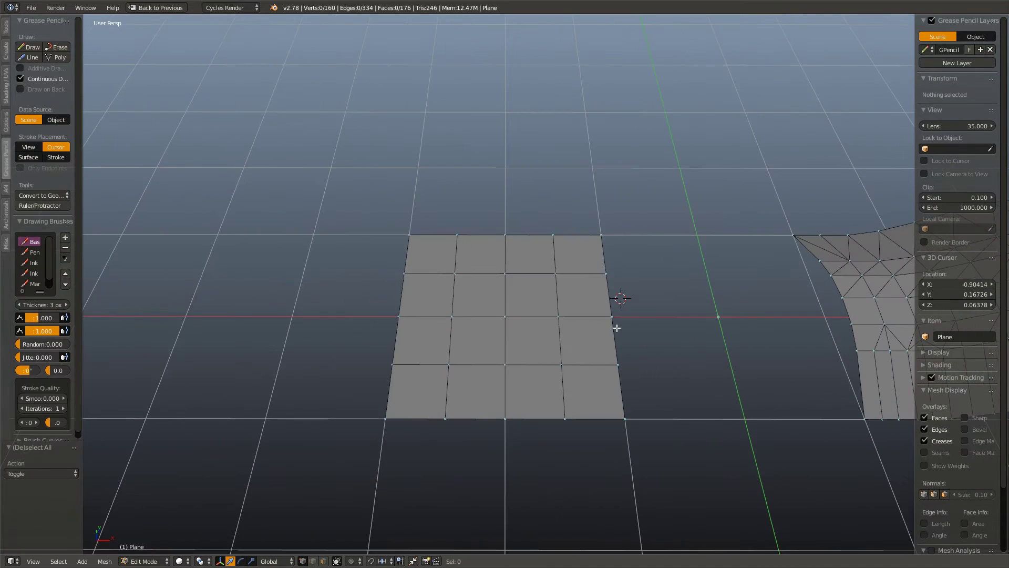
pyautogui.scroll(3)
pyautogui.press('Tab')
pyautogui.press('Tab')
pyautogui.moveTo(568, 331); pyautogui.dragTo(206, 321)
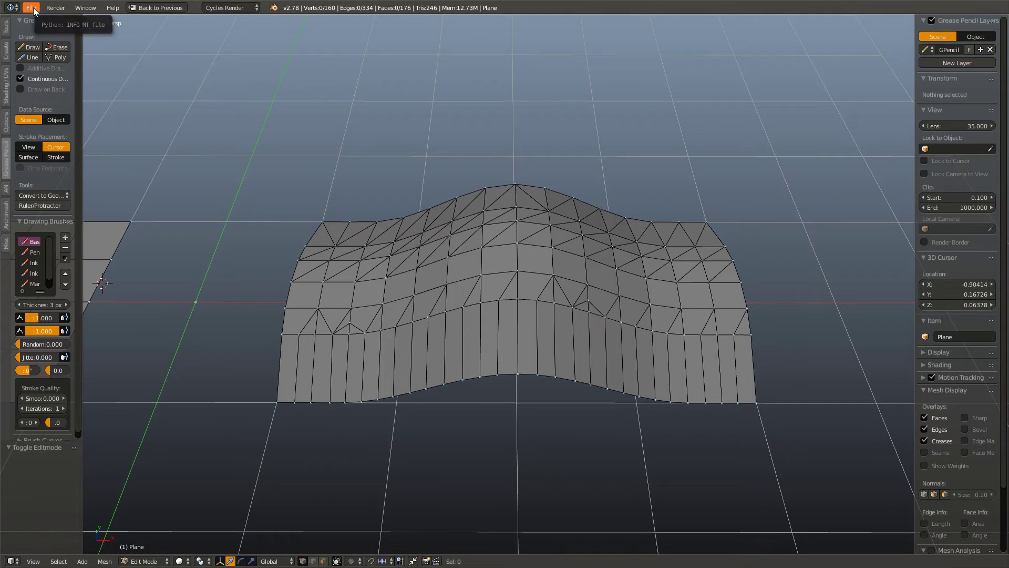
# Step: In User Preferences > Add-ons, search 'loop' and enable Mesh: LoopTools
pyautogui.click(32, 8)
pyautogui.click(62, 124)
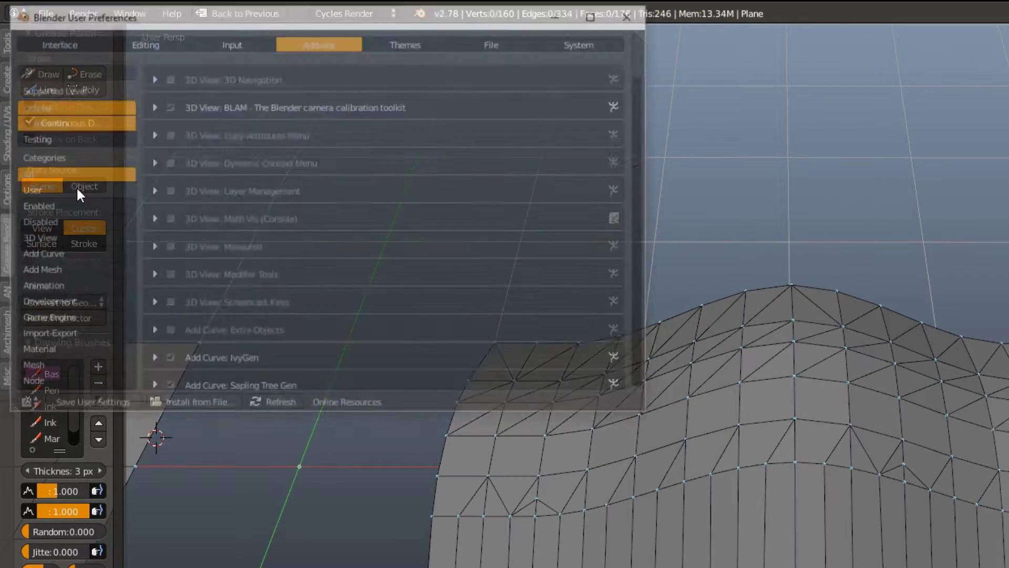
pyautogui.click(81, 69)
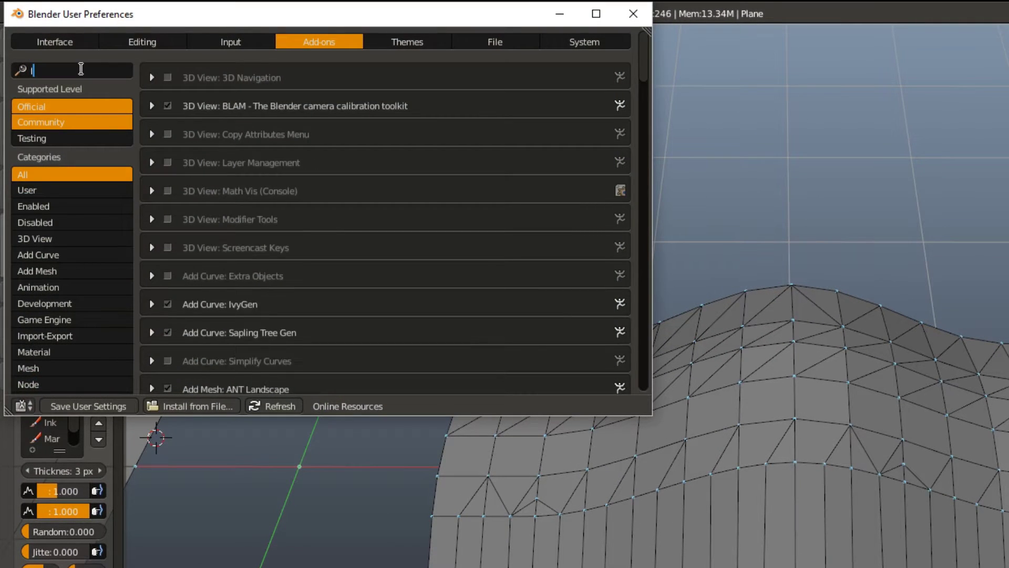
pyautogui.write('loop')
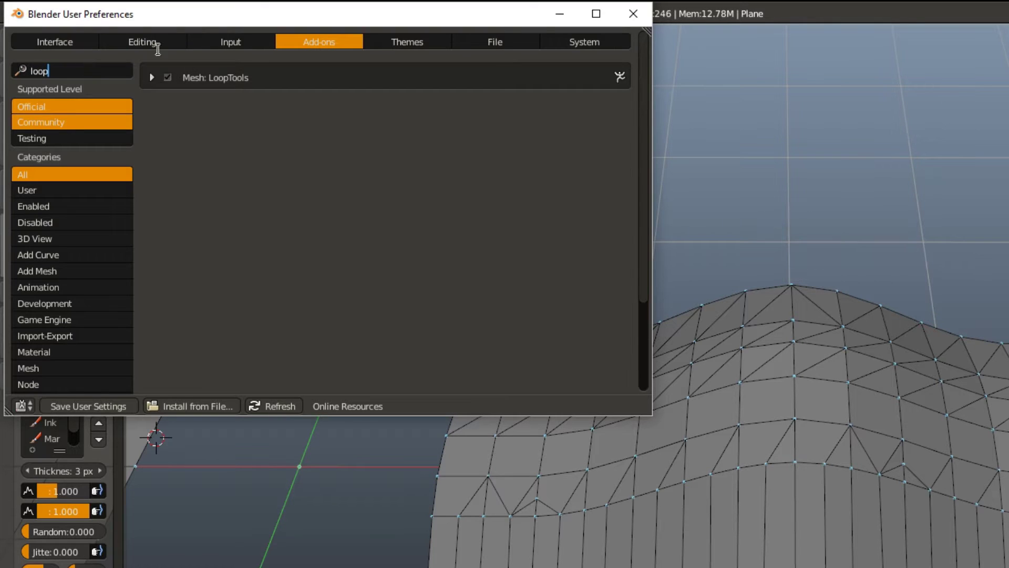
pyautogui.click(158, 70)
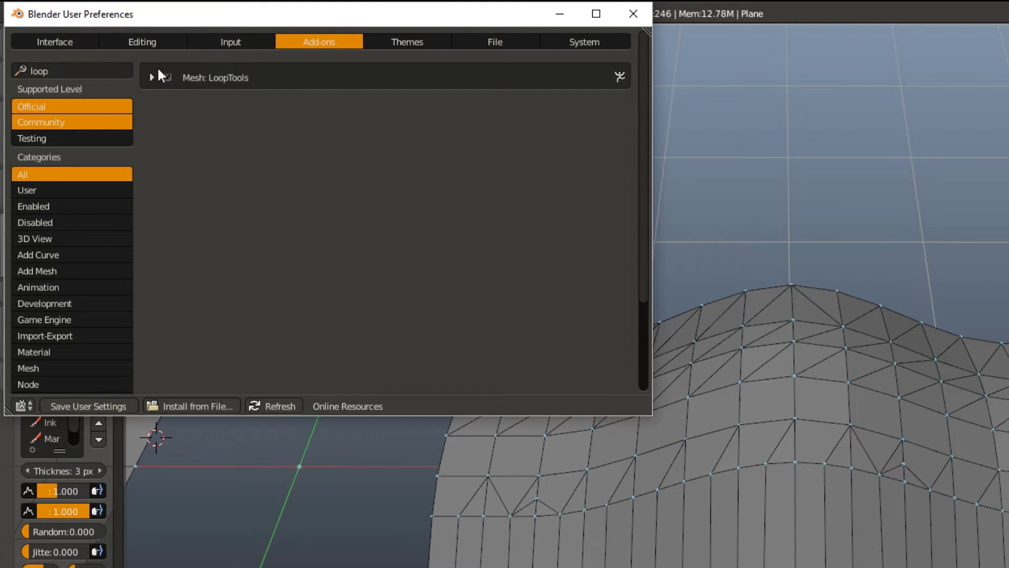
pyautogui.click(165, 77)
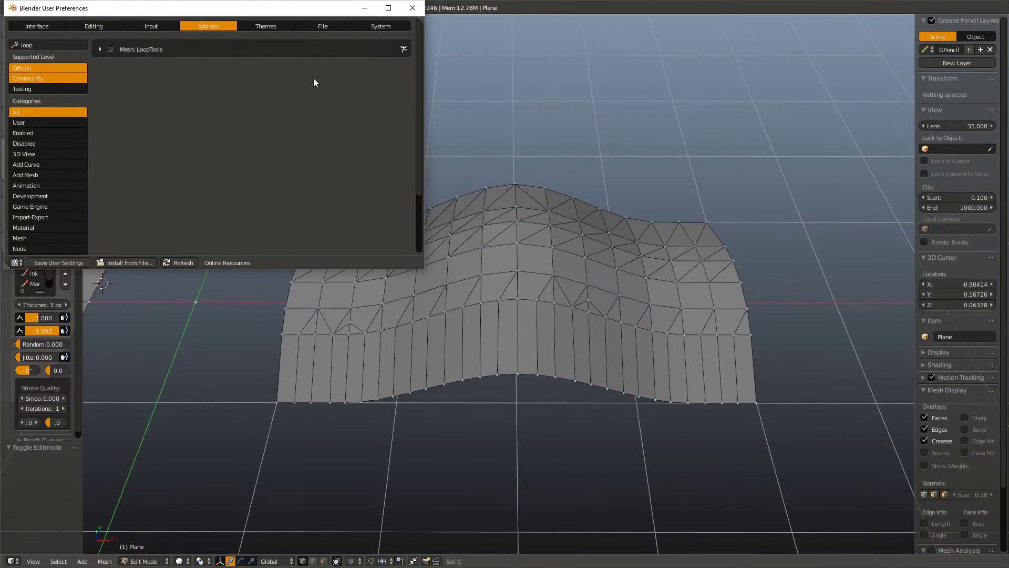
# Step: From a top view in face select mode, brush-select the middle row of triangulated faces
pyautogui.press('KP_5')
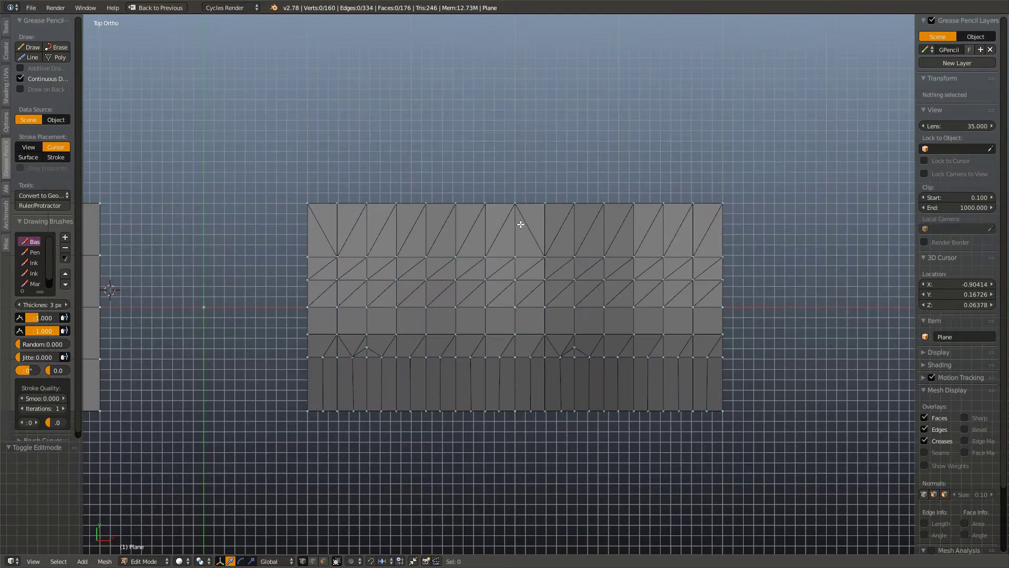
pyautogui.scroll(3)
pyautogui.hotkey('ctrl', 'Tab')
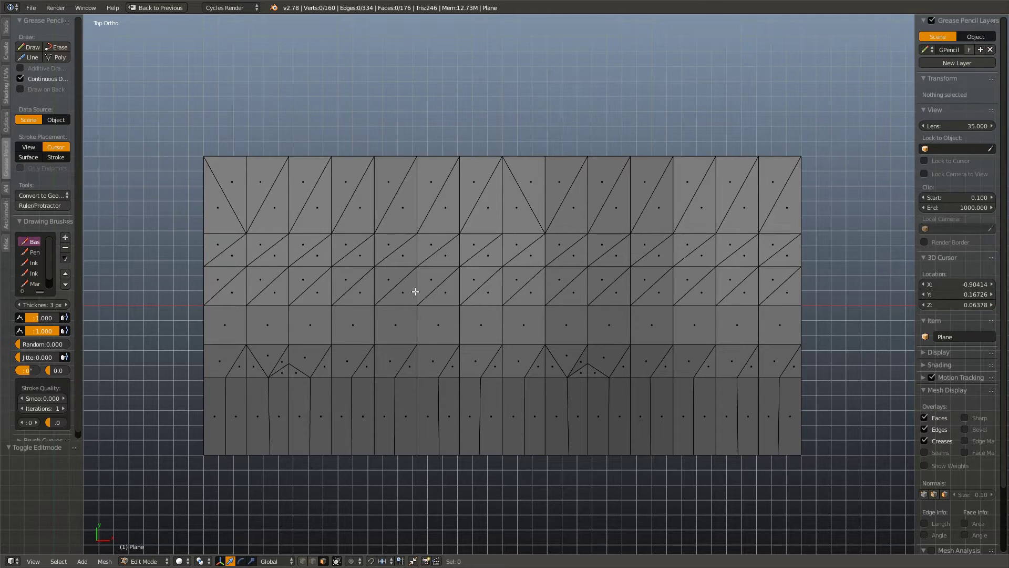
pyautogui.click(29, 57)
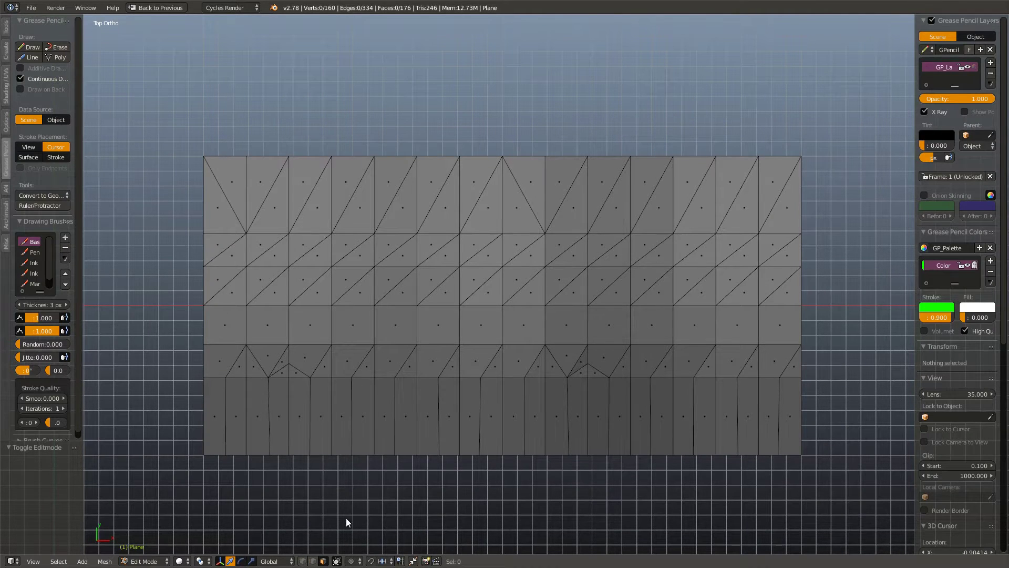
pyautogui.press('c')
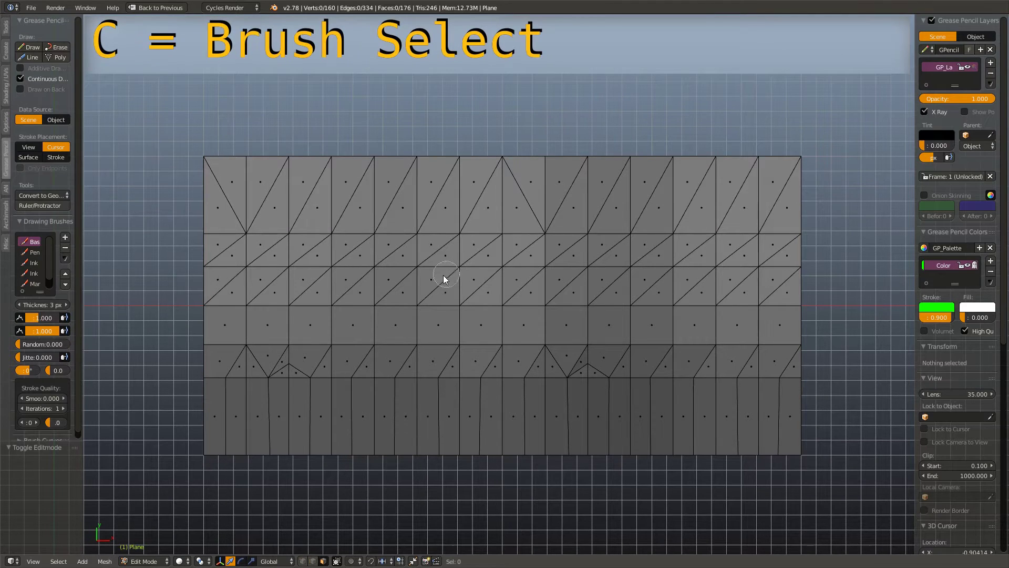
pyautogui.moveTo(191, 294); pyautogui.dragTo(784, 284)
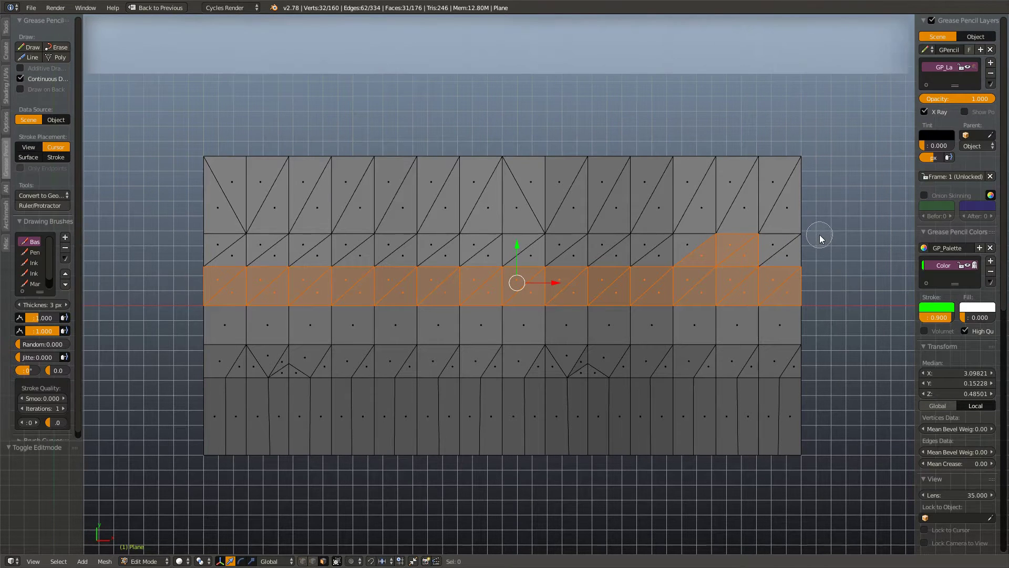
pyautogui.moveTo(772, 234); pyautogui.dragTo(701, 235)
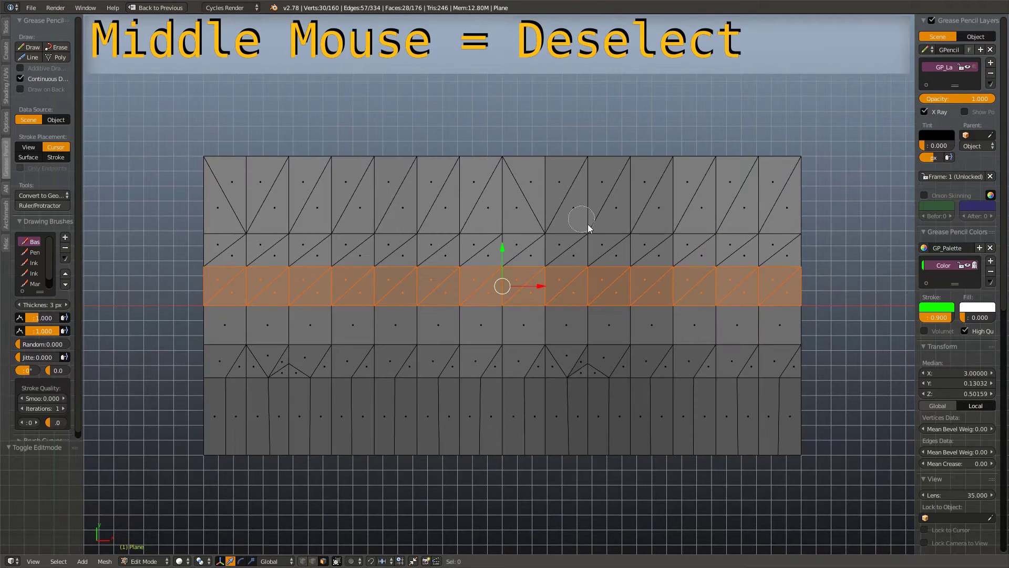
pyautogui.press('Escape')
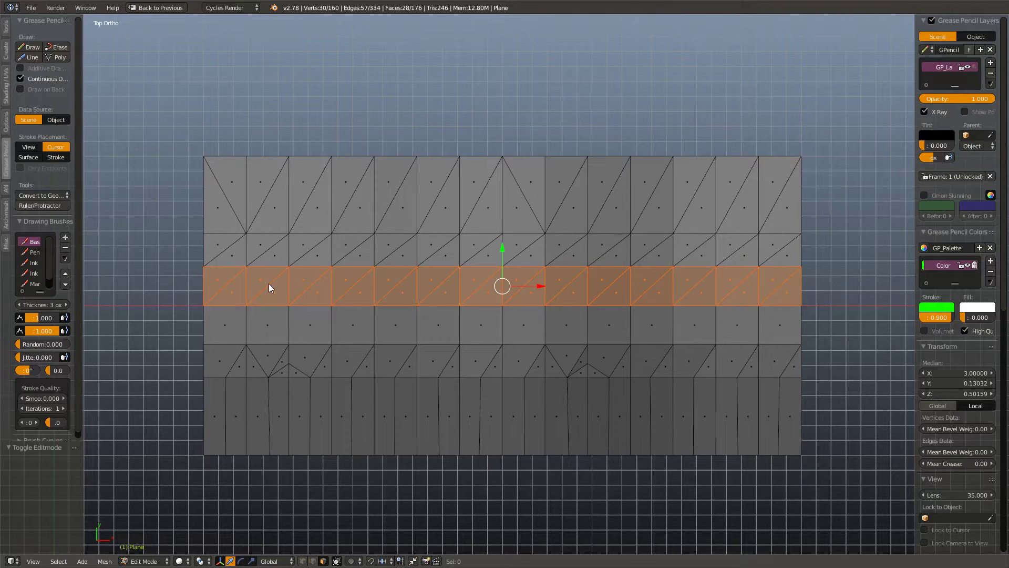
# Step: Sketch five vertical grease pencil guide lines across the band, then remove the guide layer
pyautogui.click(31, 57)
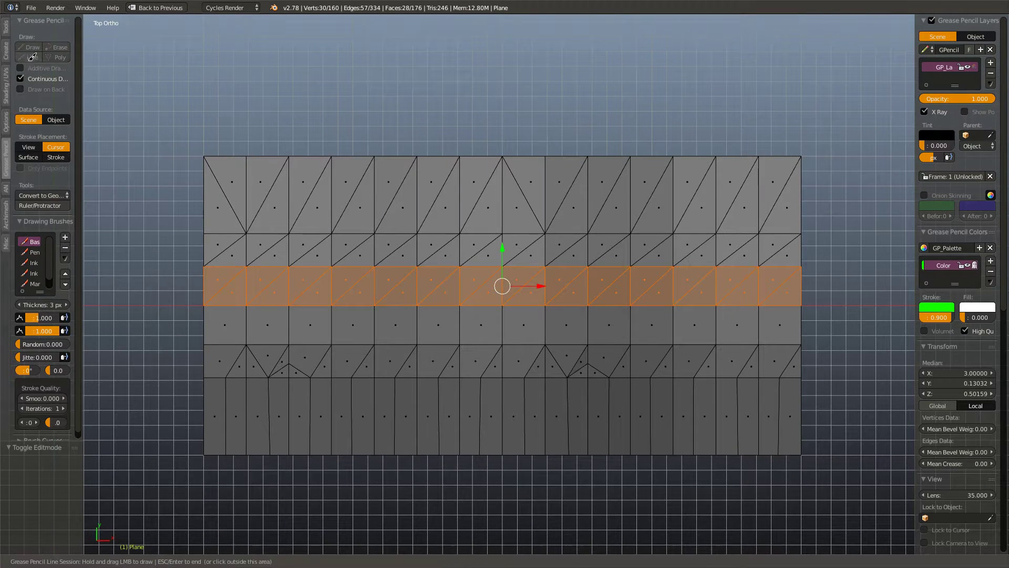
pyautogui.moveTo(246, 266); pyautogui.dragTo(246, 315)
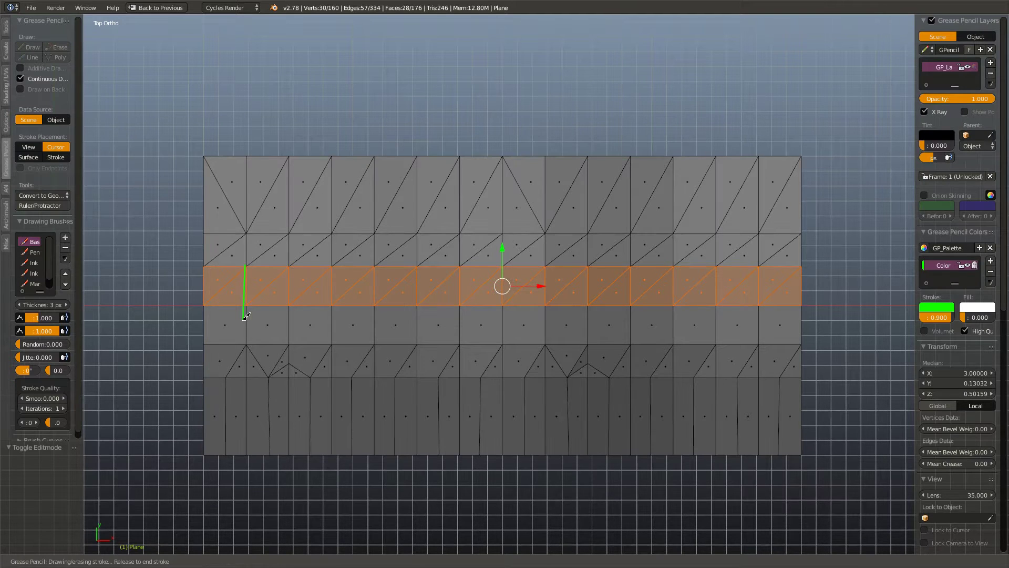
pyautogui.moveTo(289, 265); pyautogui.dragTo(289, 315)
pyautogui.moveTo(331, 263); pyautogui.dragTo(330, 313)
pyautogui.moveTo(375, 263); pyautogui.dragTo(375, 319)
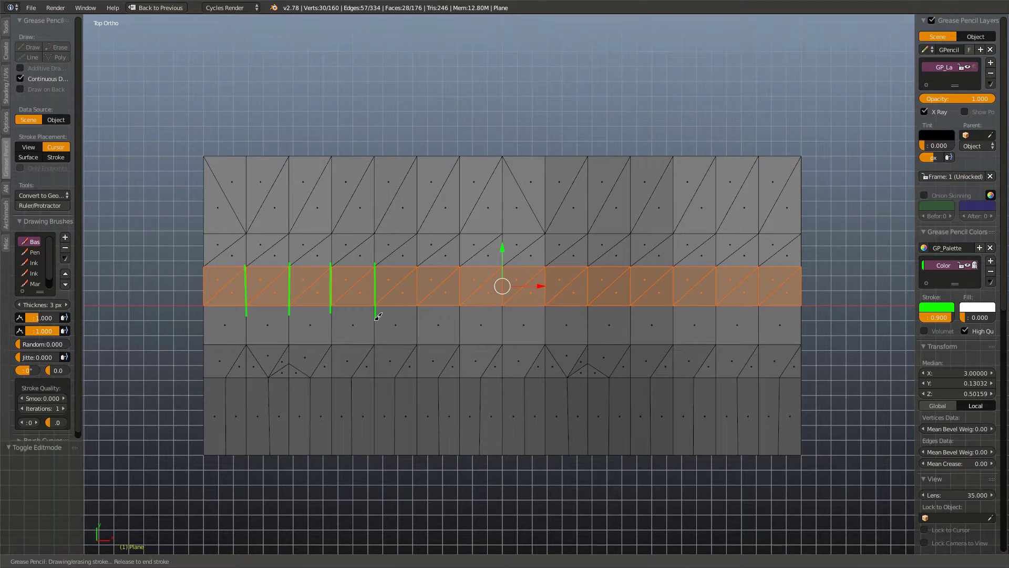
pyautogui.moveTo(418, 263); pyautogui.dragTo(419, 312)
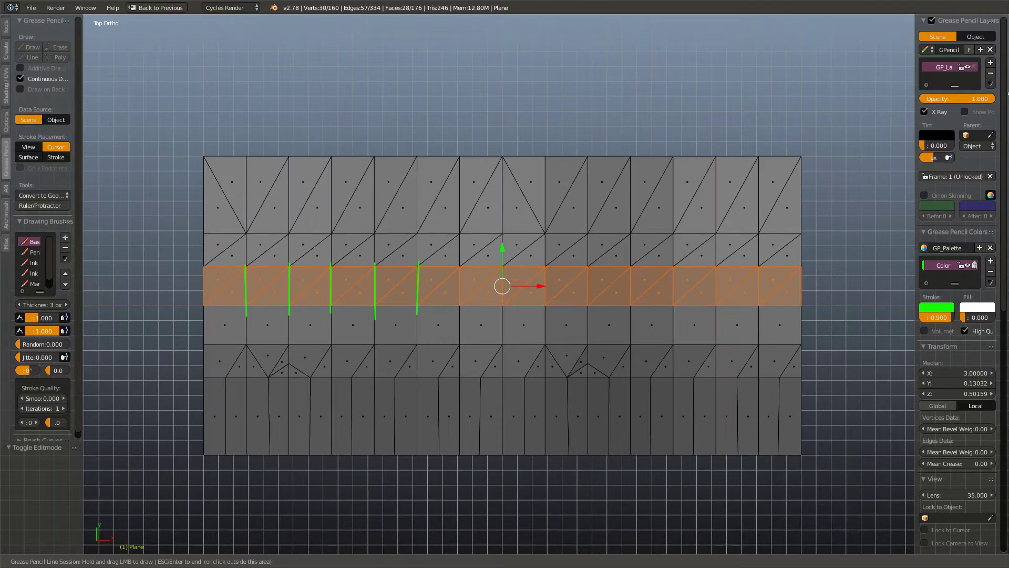
pyautogui.click(991, 73)
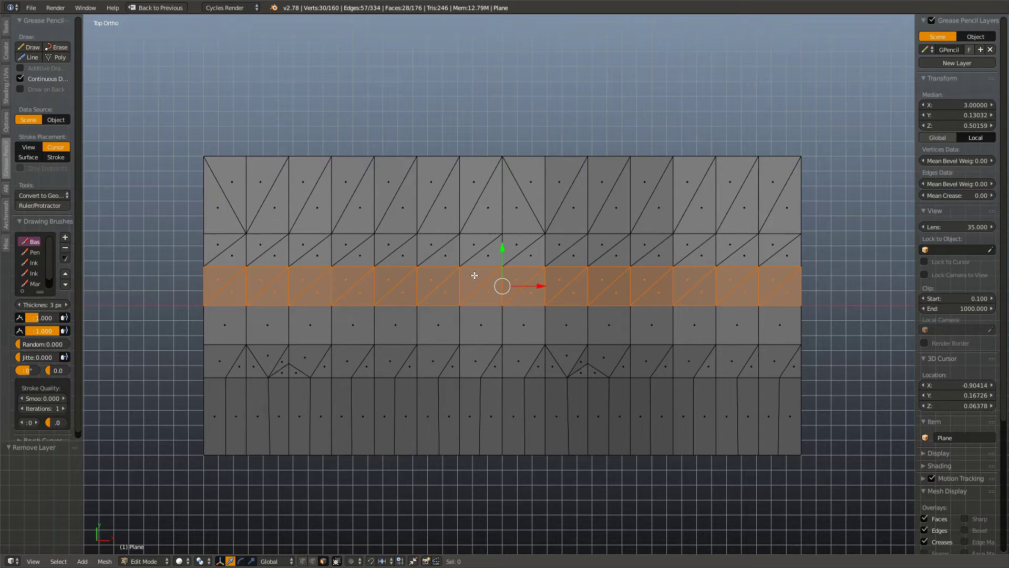
# Step: Delete the selected face row and select the two edge loops bordering the gap
pyautogui.press('x')
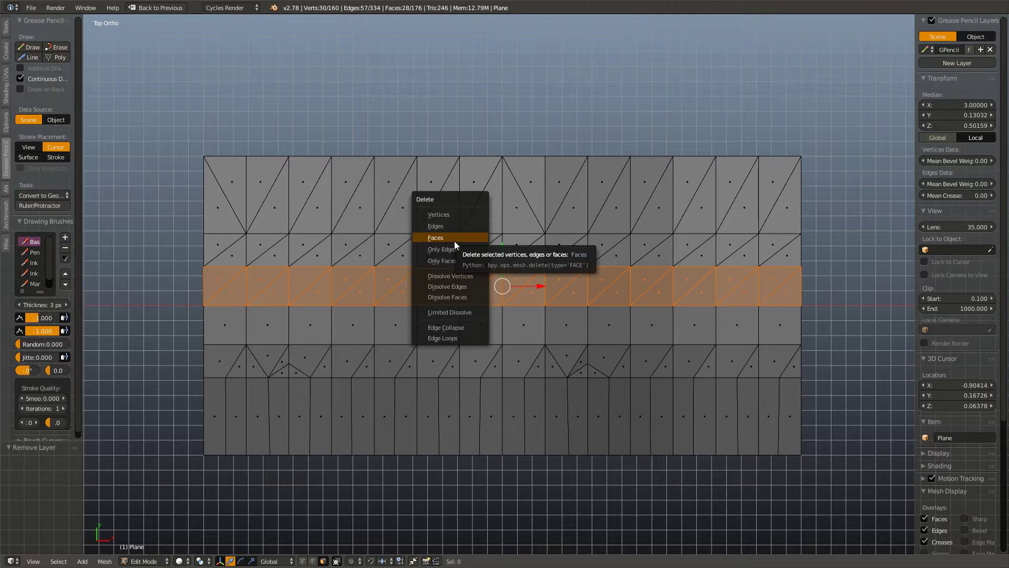
pyautogui.click(455, 238)
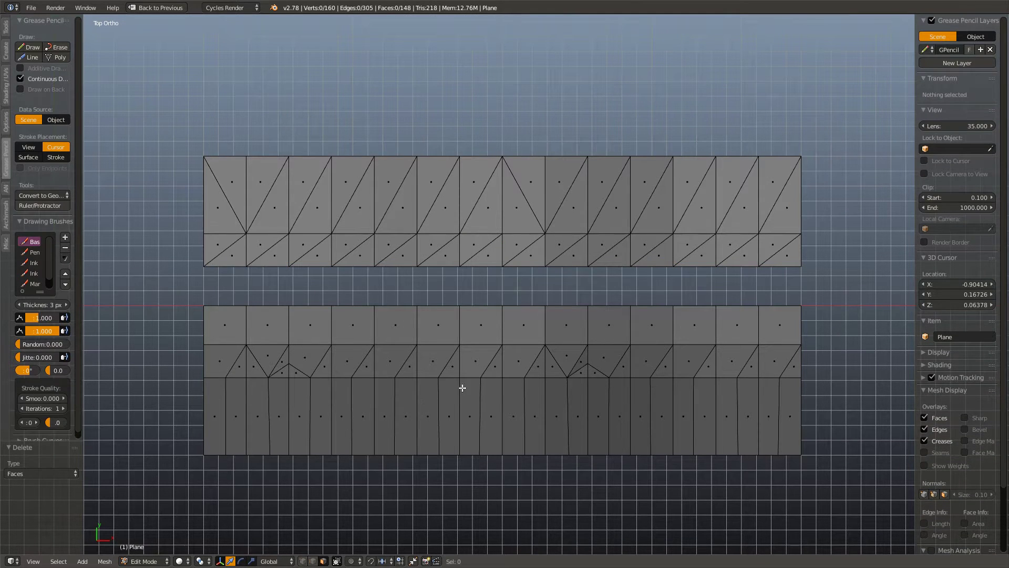
pyautogui.click(313, 561)
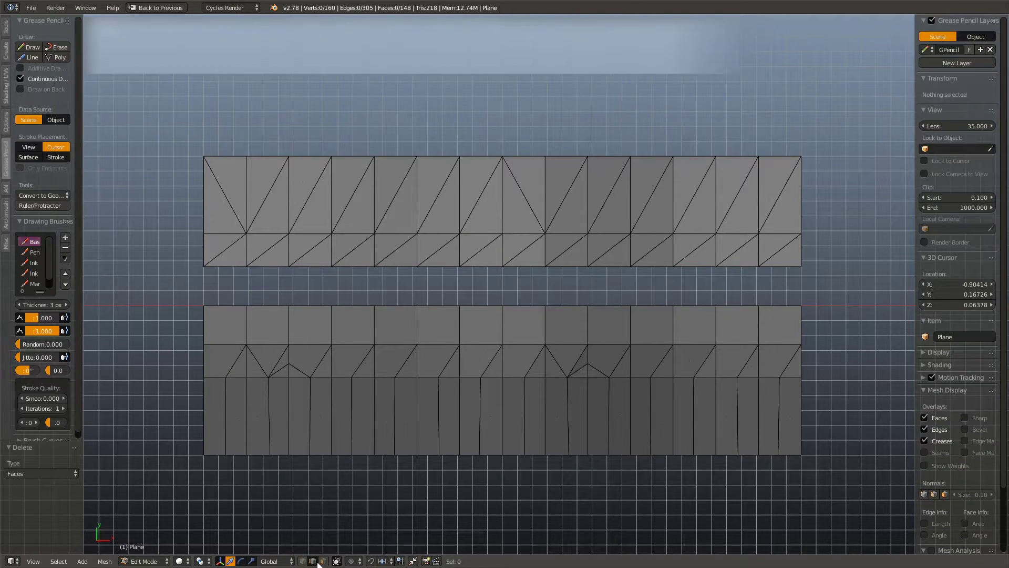
pyautogui.click(268, 305)
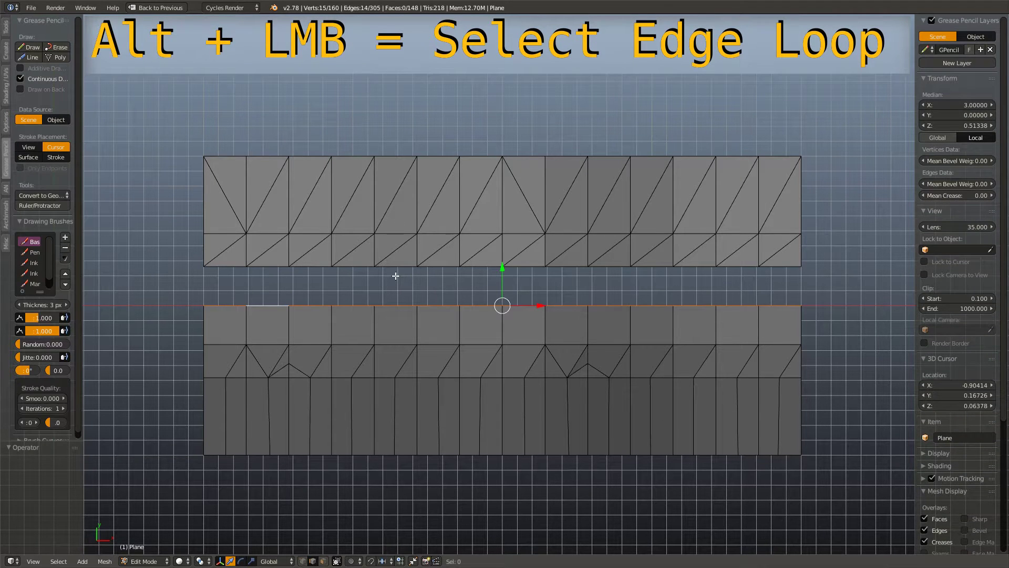
pyautogui.click(397, 267)
pyautogui.press('c')
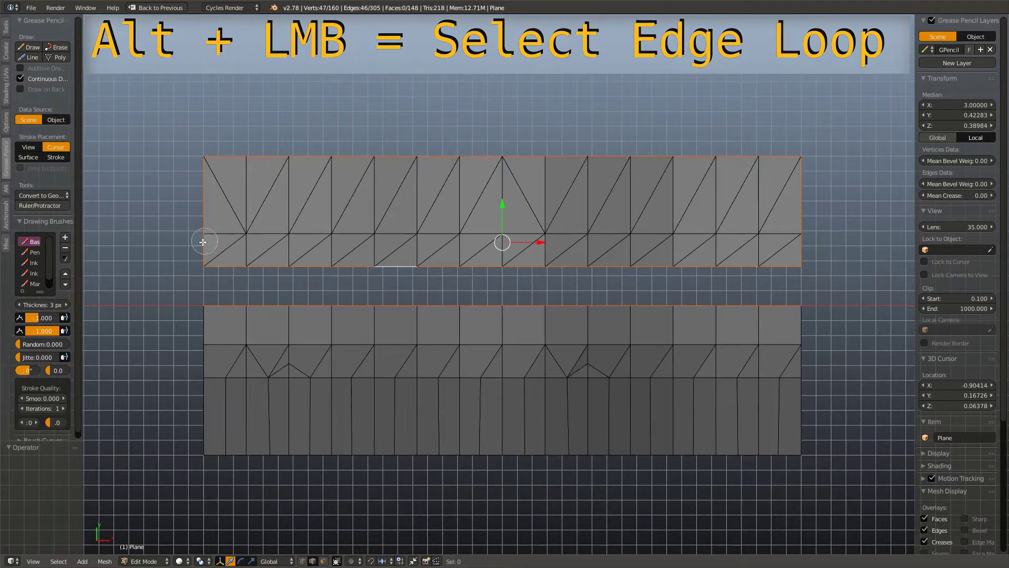
pyautogui.moveTo(203, 241); pyautogui.dragTo(805, 232)
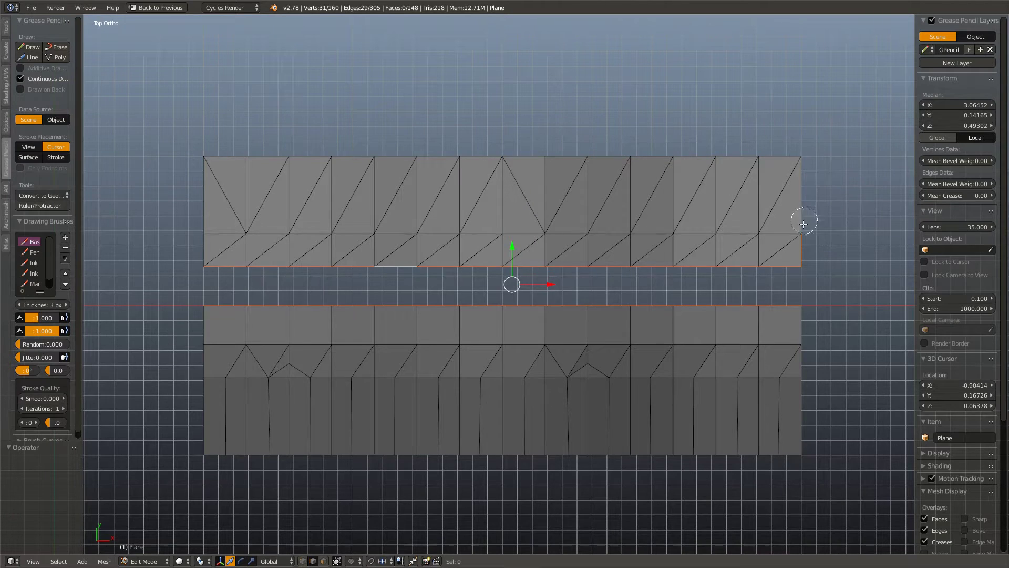
pyautogui.rightClick(779, 218)
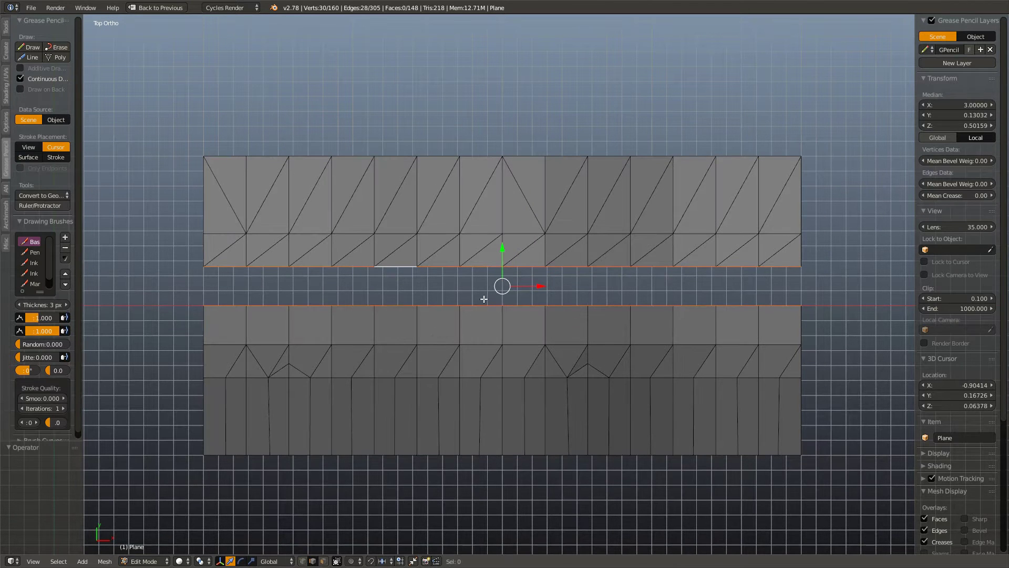
# Step: Bridge the two edge loops with LoopTools Bridge, deselect all, and return to top view
pyautogui.press('w')
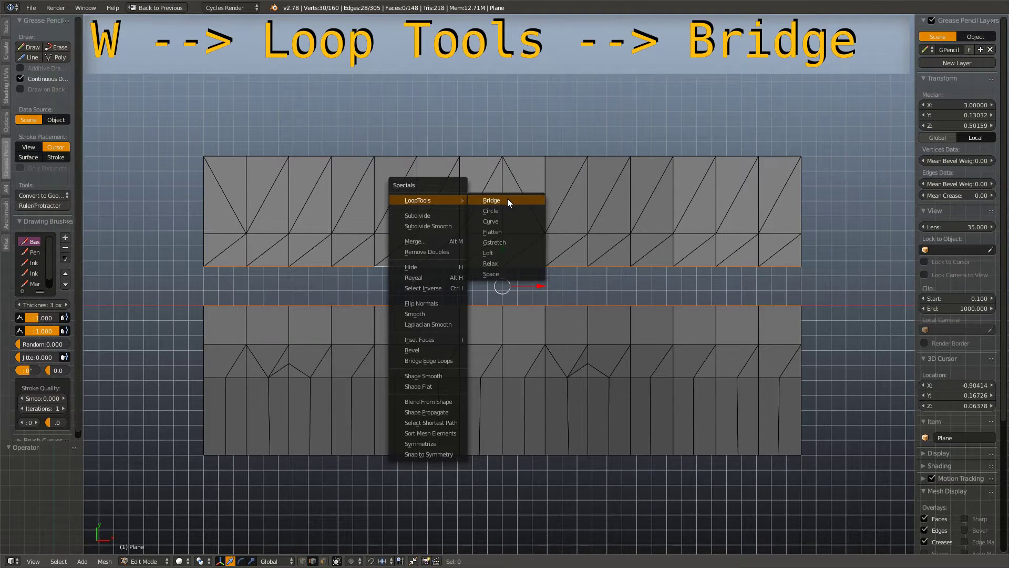
pyautogui.click(508, 202)
pyautogui.press('a')
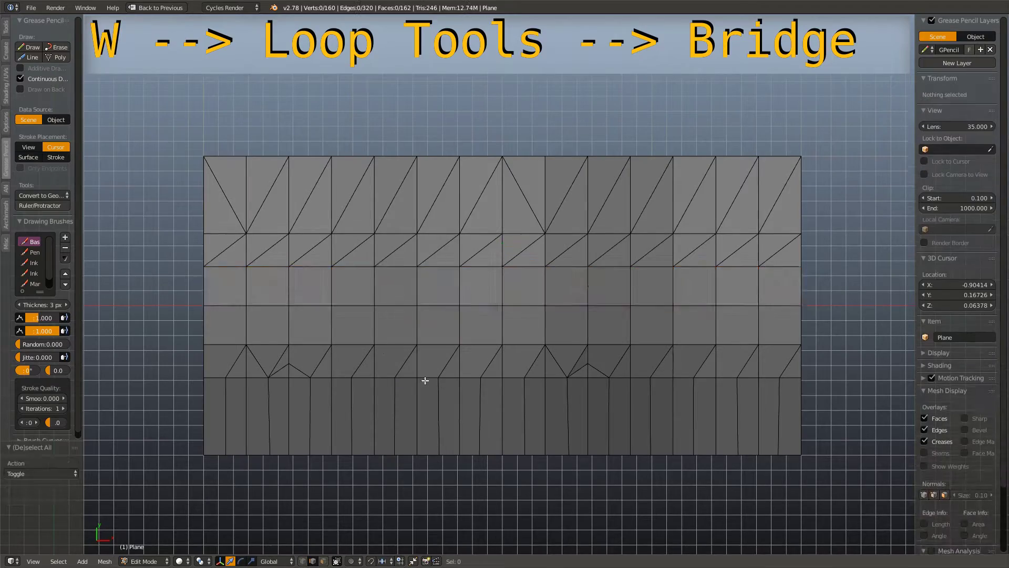
pyautogui.moveTo(425, 380); pyautogui.dragTo(460, 383)
pyautogui.press('KP_7')
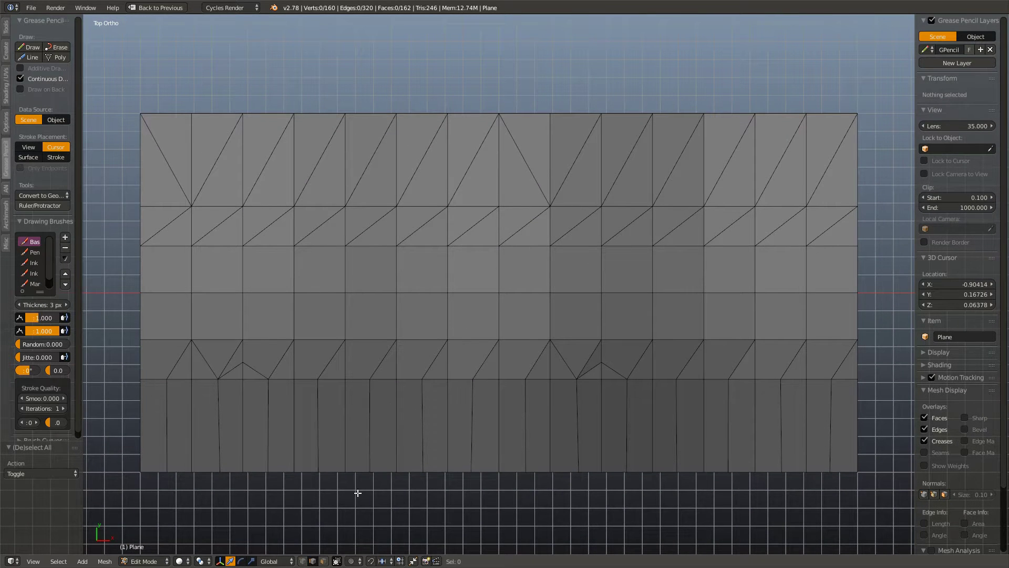
# Step: Circle-select the triangulated strip of faces along the curved mesh and delete it
pyautogui.press('c')
pyautogui.moveTo(147, 226); pyautogui.dragTo(863, 229)
pyautogui.moveTo(615, 255); pyautogui.dragTo(524, 273)
pyautogui.press('x')
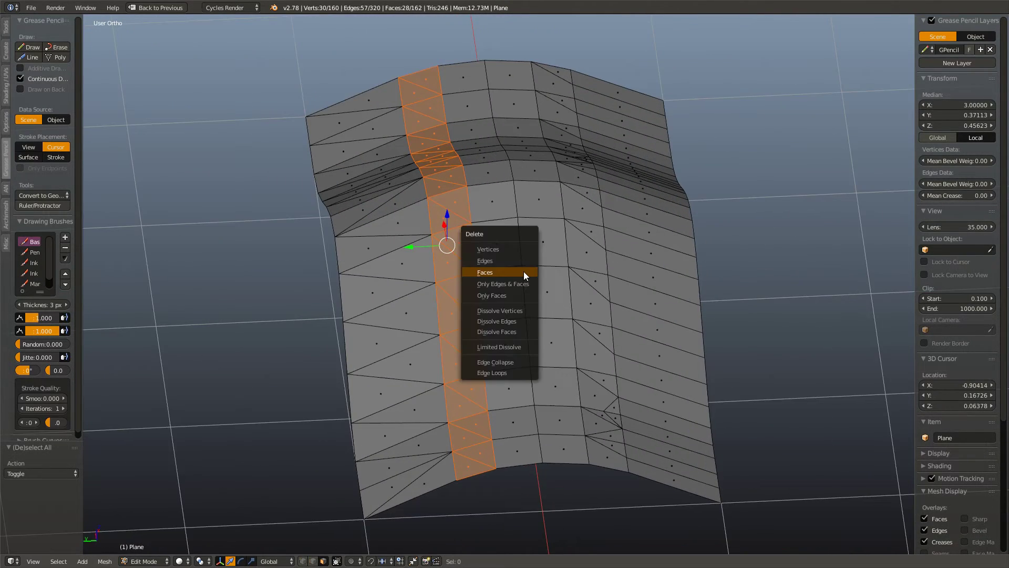
pyautogui.click(524, 271)
# Step: Bridge the two boundary loops on either side of the gap with LoopTools Bridge
pyautogui.moveTo(524, 272); pyautogui.dragTo(410, 506)
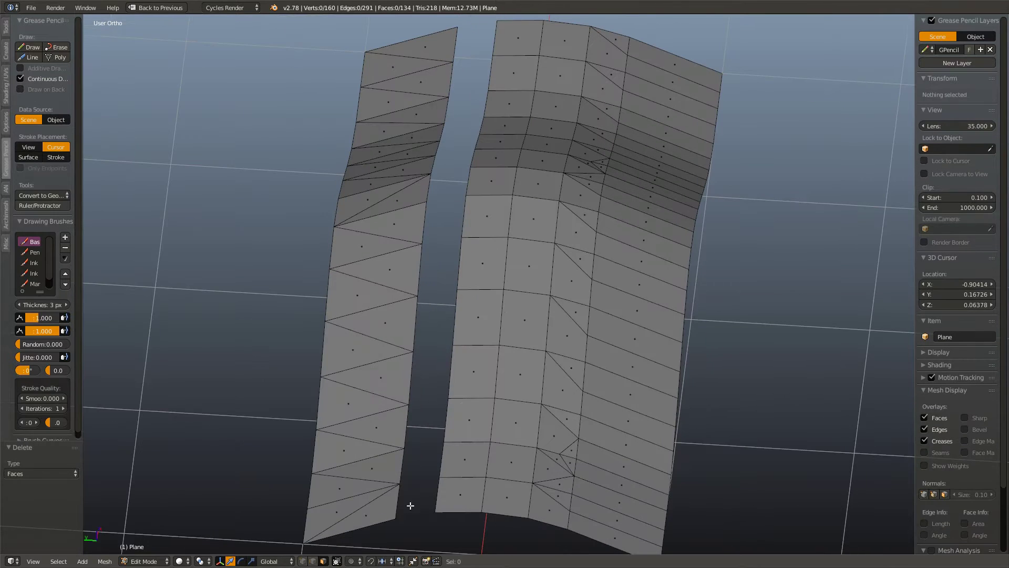
pyautogui.rightClick(411, 427)
pyautogui.rightClick(451, 418)
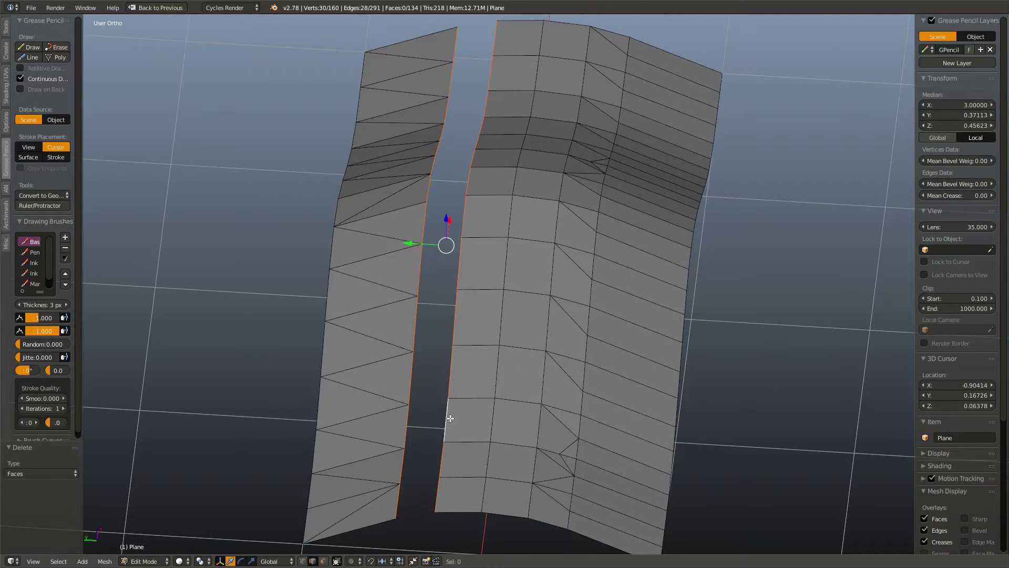
pyautogui.scroll(-3)
pyautogui.press('w')
pyautogui.click(578, 245)
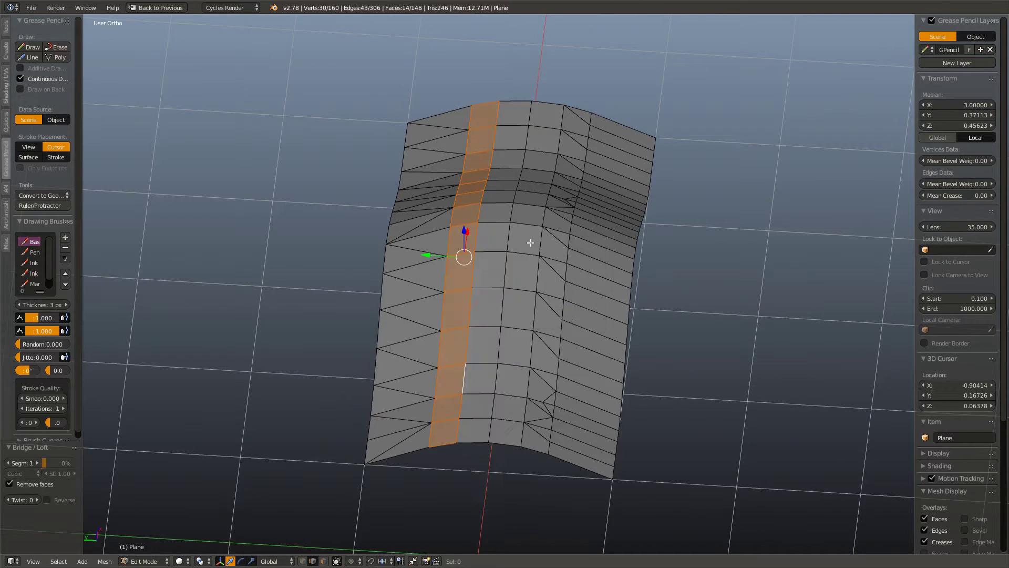
pyautogui.press('a')
pyautogui.moveTo(477, 332); pyautogui.dragTo(459, 346)
# Step: Trial-delete the left triangulated strip of faces, then undo the deletion
pyautogui.click(324, 561)
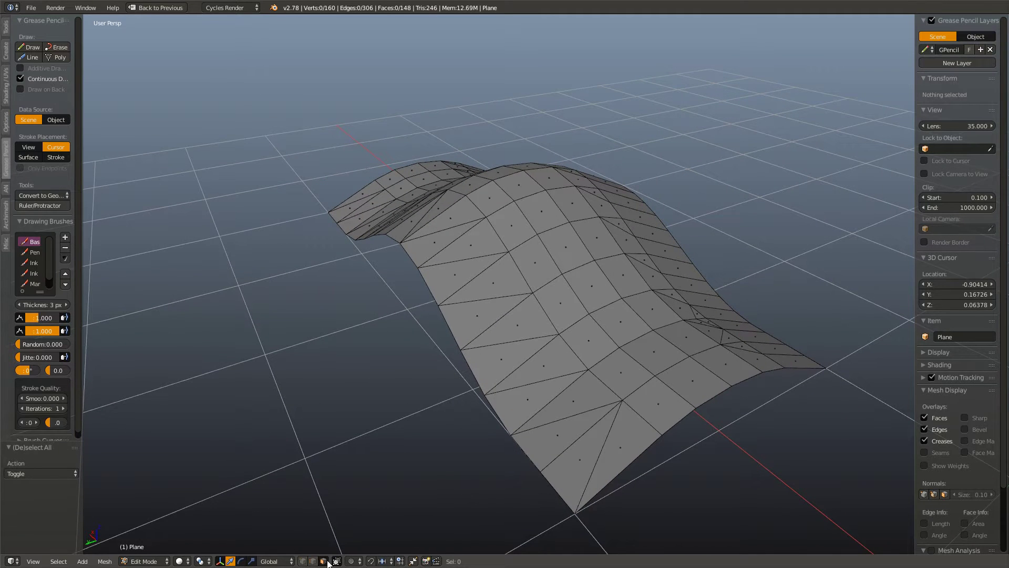
pyautogui.press('c')
pyautogui.moveTo(617, 480); pyautogui.dragTo(435, 264)
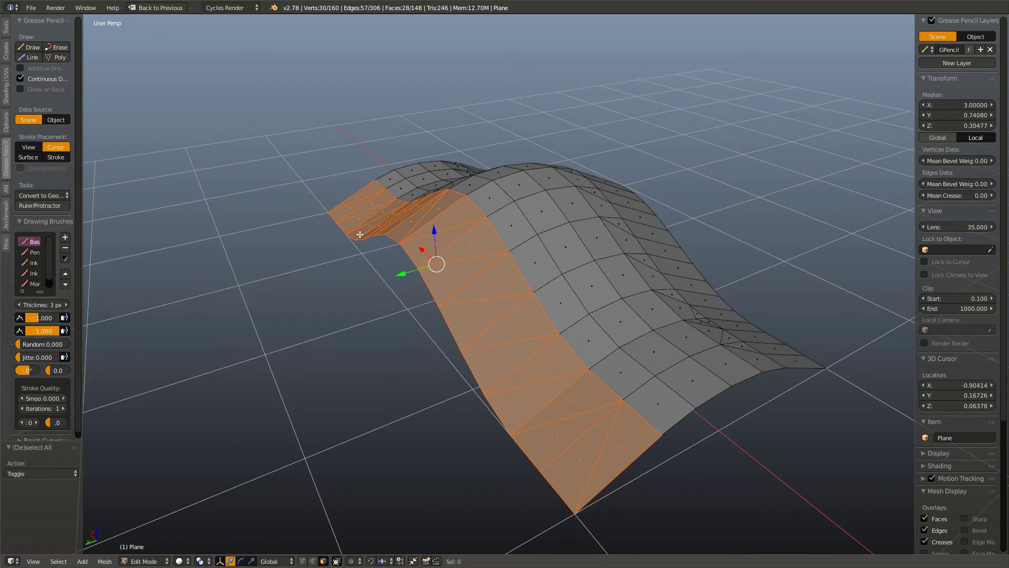
pyautogui.press('x')
pyautogui.click(492, 295)
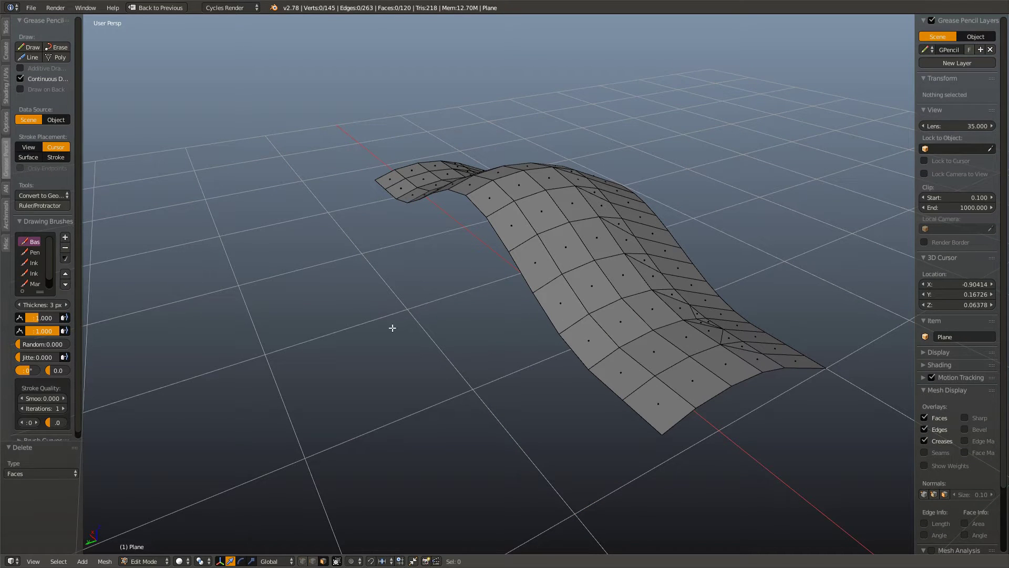
pyautogui.hotkey('ctrl', 'z')
# Step: Select the mesh's outer boundary edge from the top view and duplicate it in place
pyautogui.press('a')
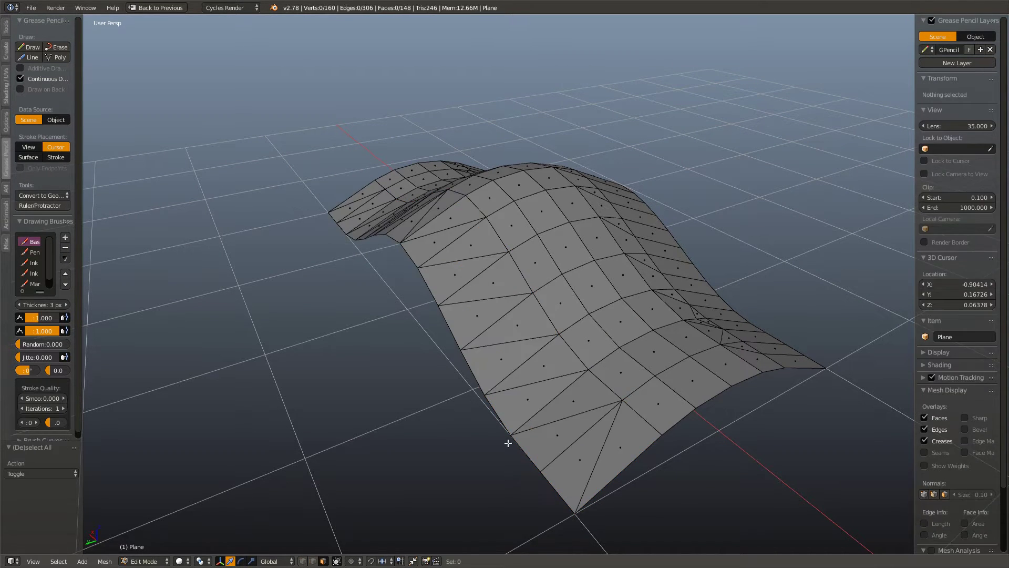
pyautogui.press('KP_7')
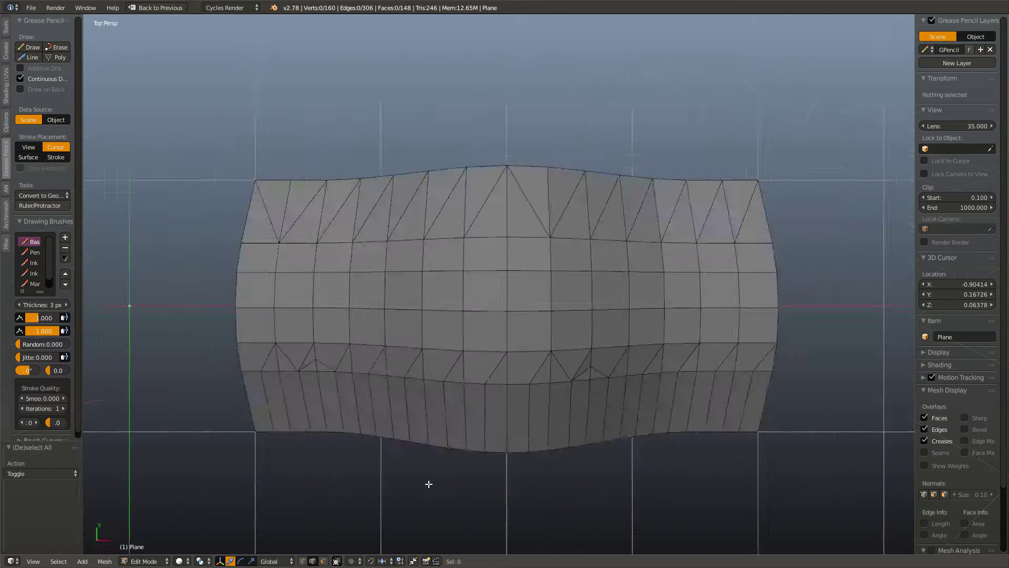
pyautogui.press('c')
pyautogui.moveTo(263, 221); pyautogui.dragTo(381, 179)
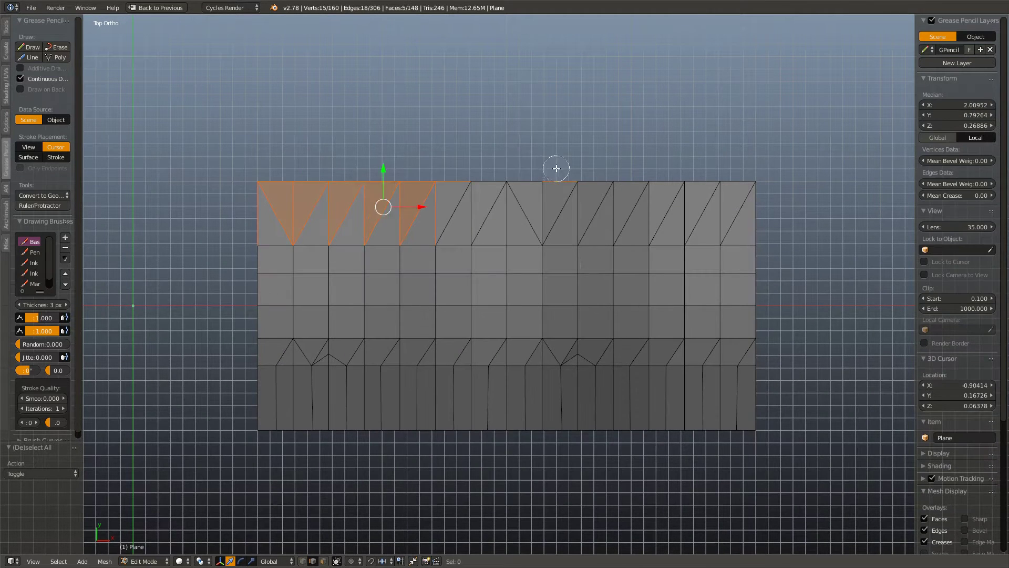
pyautogui.moveTo(473, 166); pyautogui.dragTo(763, 175)
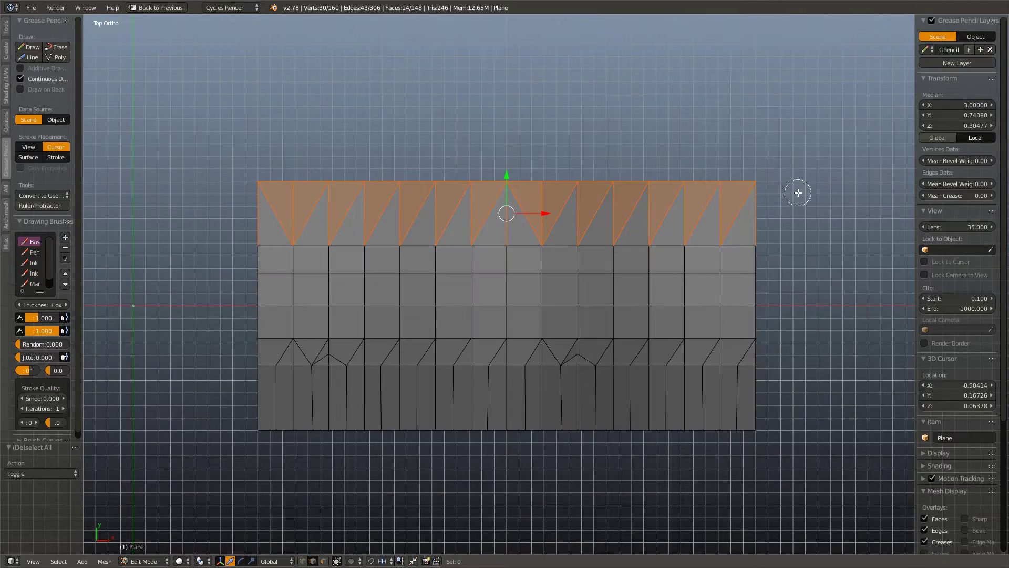
pyautogui.moveTo(797, 194); pyautogui.dragTo(284, 220)
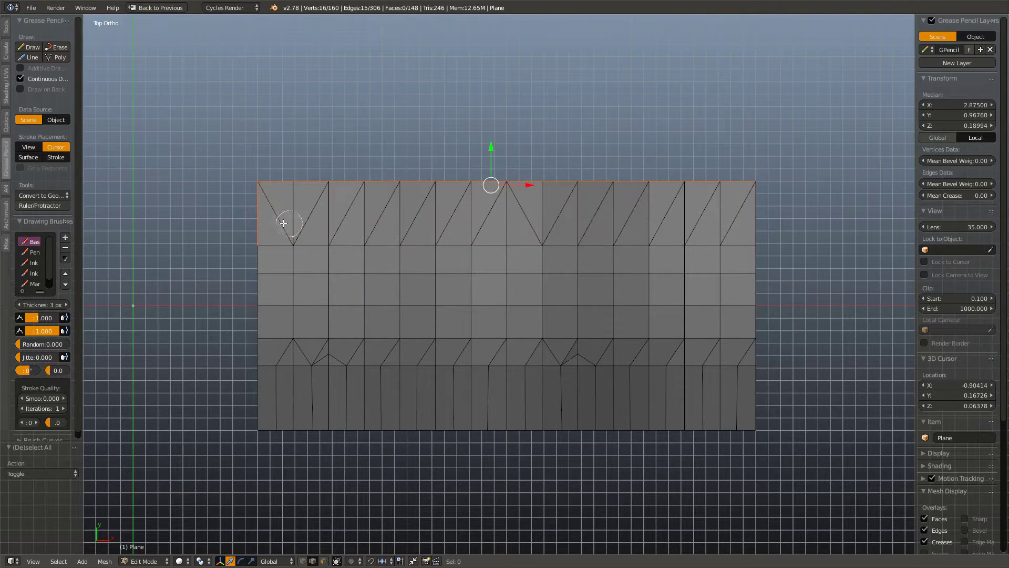
pyautogui.press('Escape')
pyautogui.moveTo(312, 445); pyautogui.dragTo(554, 359)
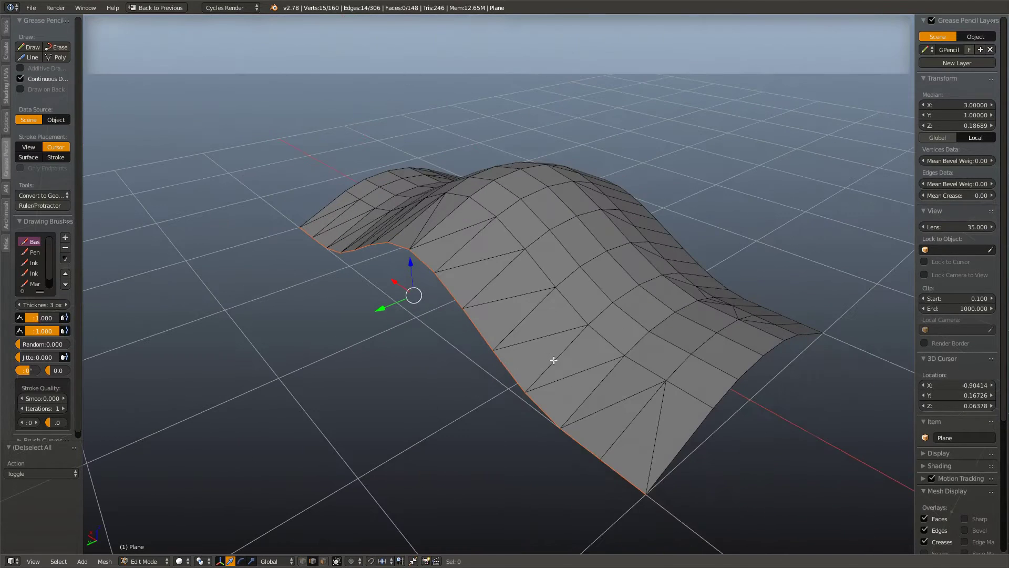
pyautogui.hotkey('shift', 'd')
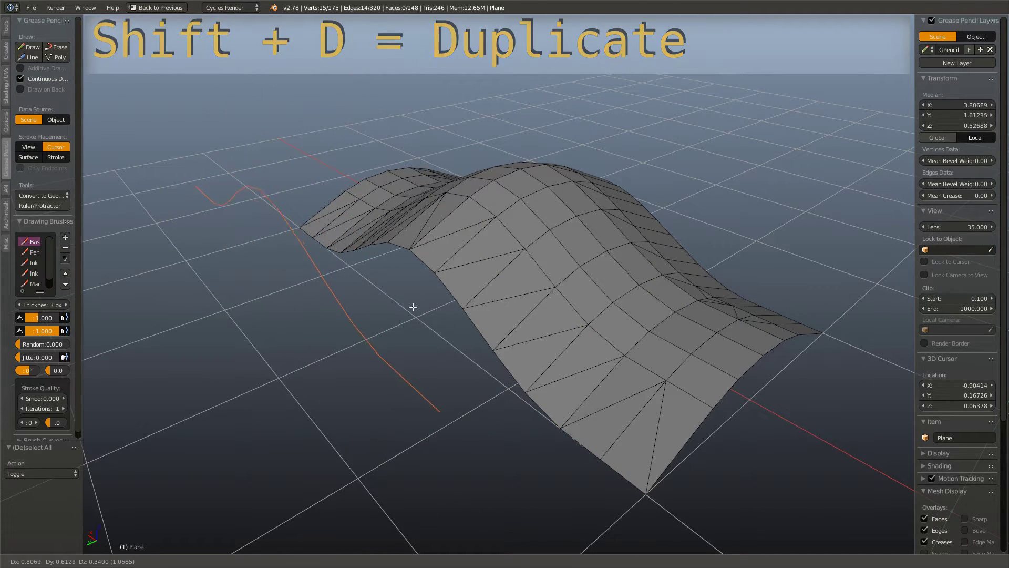
pyautogui.press('Escape')
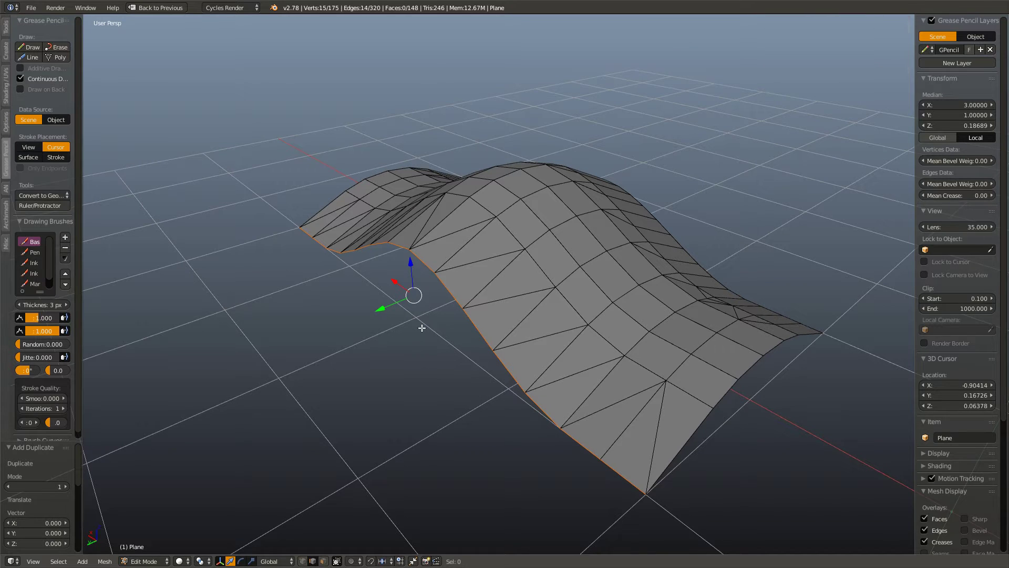
# Step: Select the top row of triangle-fan faces in face mode and delete them
pyautogui.press('KP_7')
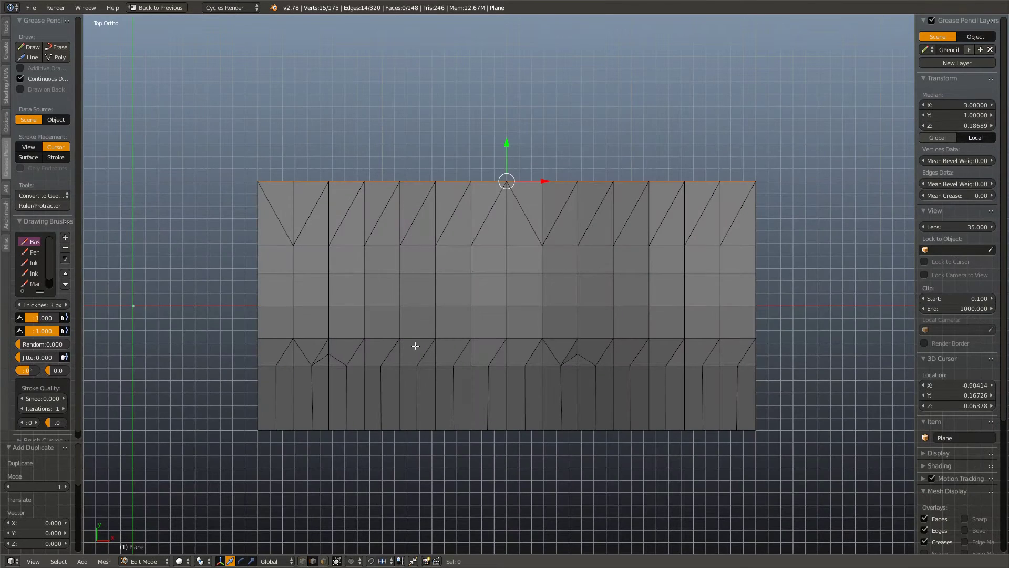
pyautogui.press('3')
pyautogui.rightClick(289, 216)
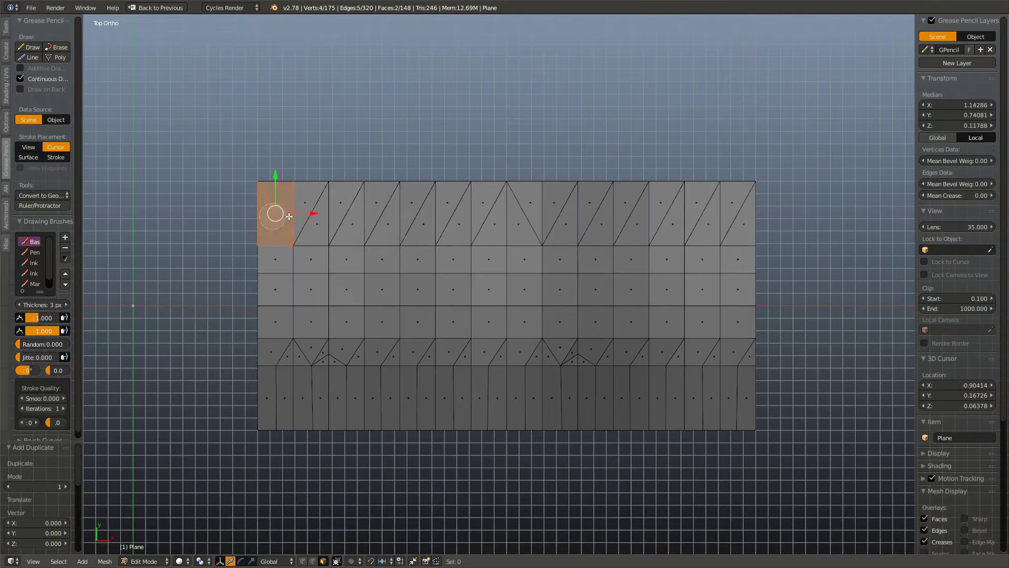
pyautogui.press('c')
pyautogui.moveTo(288, 216); pyautogui.dragTo(811, 214)
pyautogui.rightClick(818, 224)
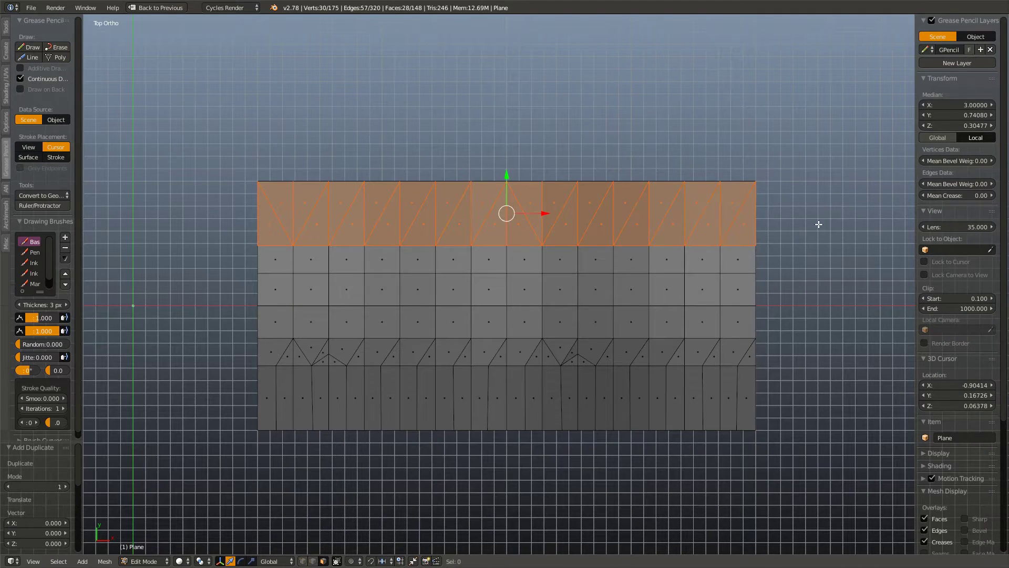
pyautogui.press('x')
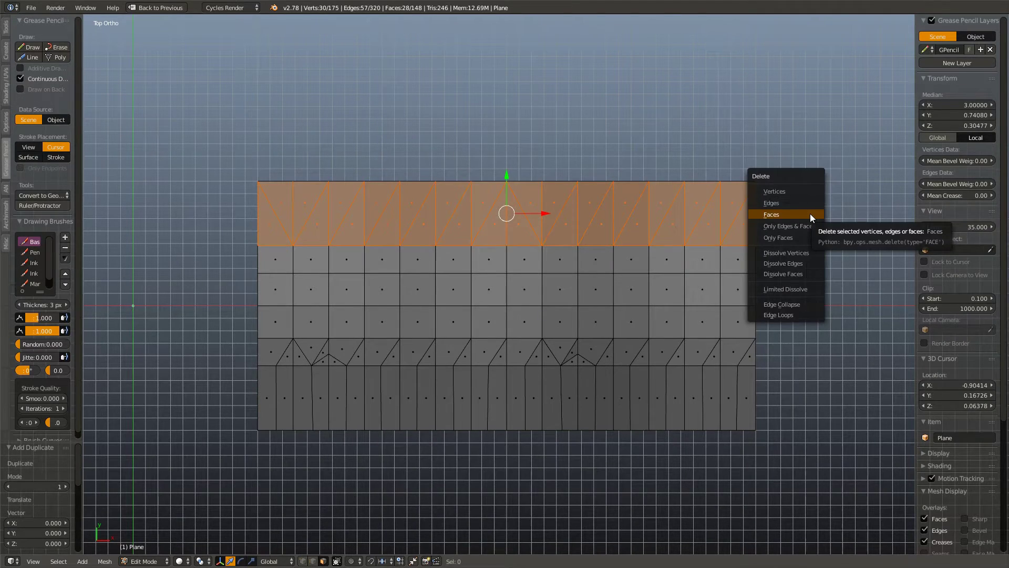
pyautogui.click(810, 214)
pyautogui.moveTo(545, 413); pyautogui.dragTo(604, 338)
pyautogui.scroll(3)
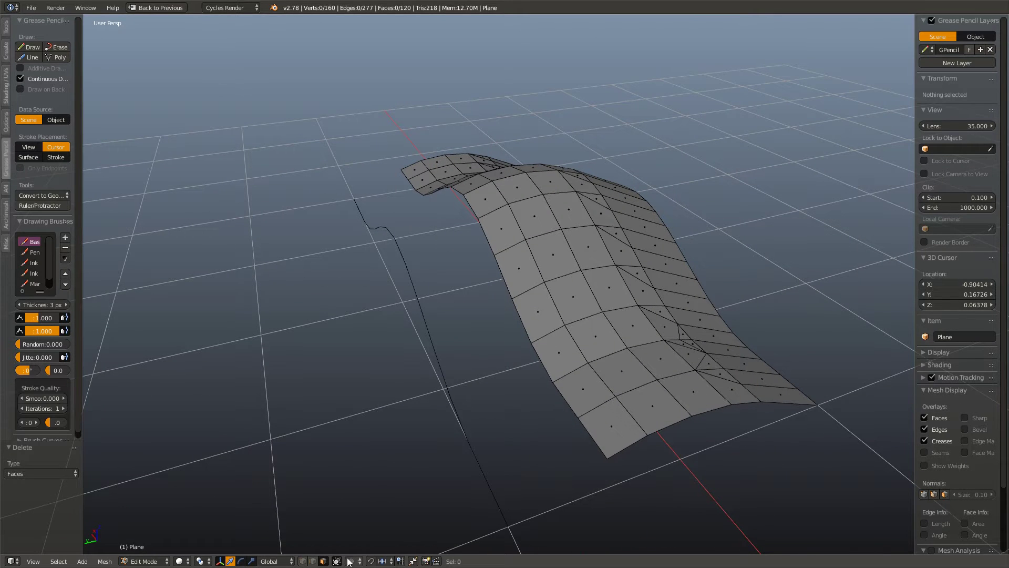
pyautogui.press('l')
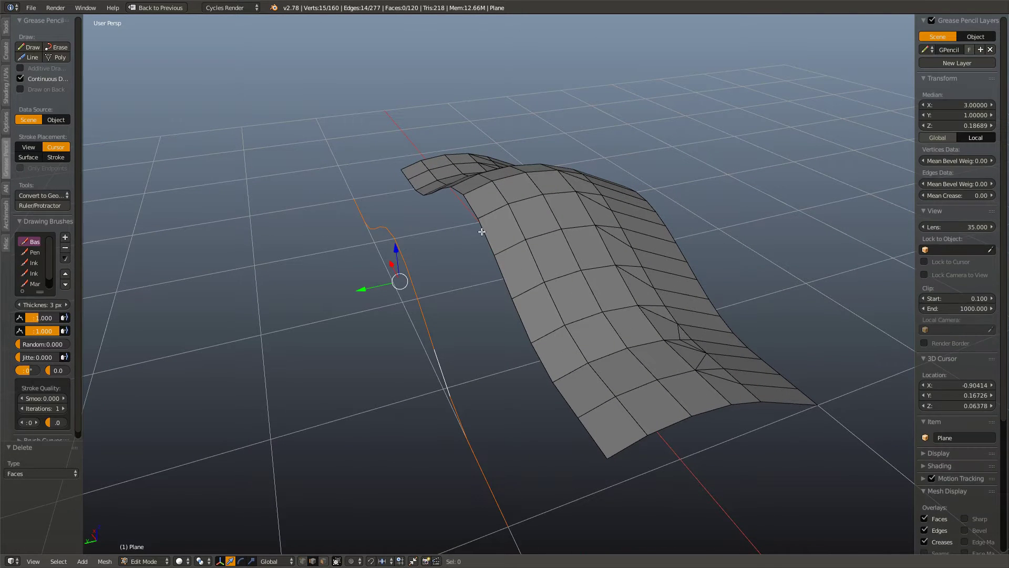
pyautogui.rightClick(482, 232)
pyautogui.press('w')
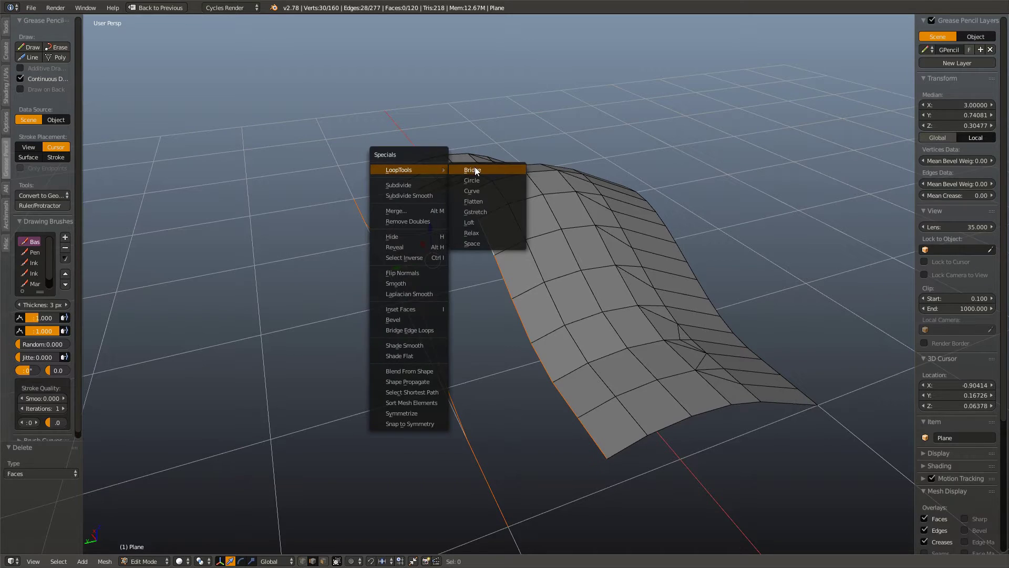
pyautogui.click(475, 166)
pyautogui.press('a')
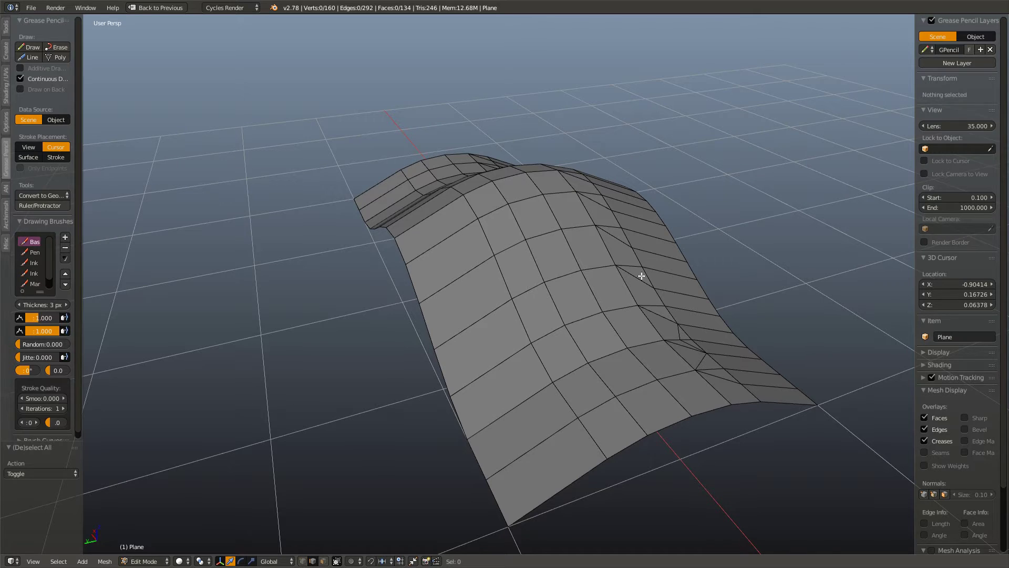
pyautogui.moveTo(641, 276); pyautogui.dragTo(464, 310)
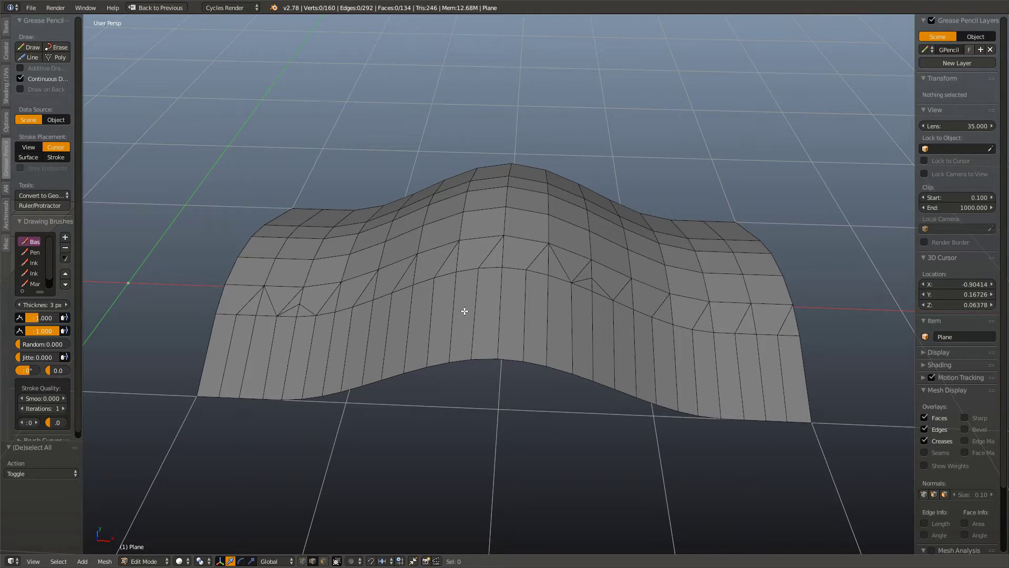
# Step: Look straight down on the mesh in top ortho view, zoomed in on one corner
pyautogui.press('KP_7')
pyautogui.scroll(3)
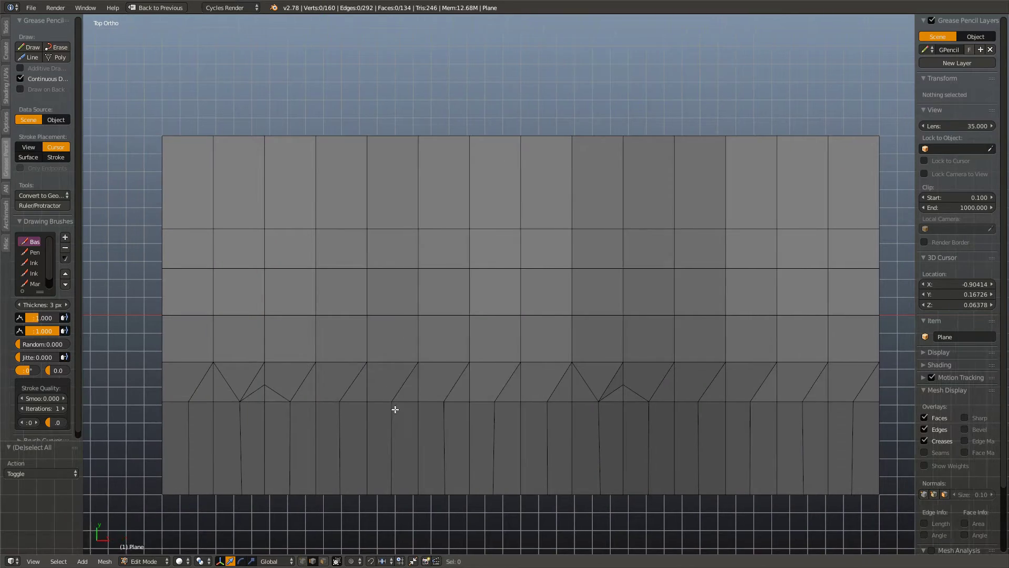
pyautogui.moveTo(395, 408); pyautogui.dragTo(630, 321)
pyautogui.scroll(3)
pyautogui.scroll(3)
pyautogui.scroll(3)
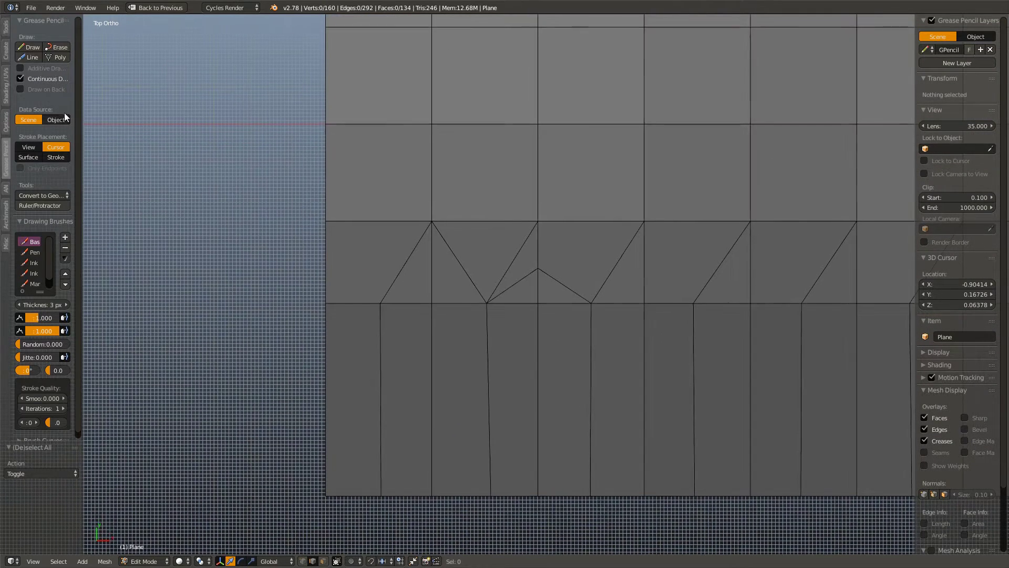
# Step: Draw four vertical Grease Pencil guide lines through the zigzag triangle row, undoing one stray stroke
pyautogui.click(33, 57)
pyautogui.scroll(-3)
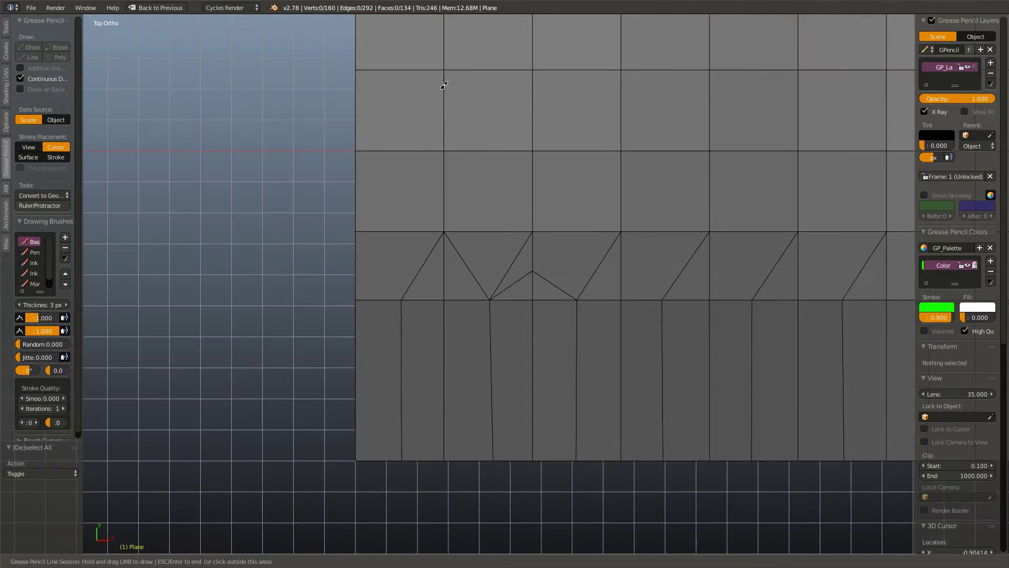
pyautogui.moveTo(445, 62); pyautogui.dragTo(445, 488)
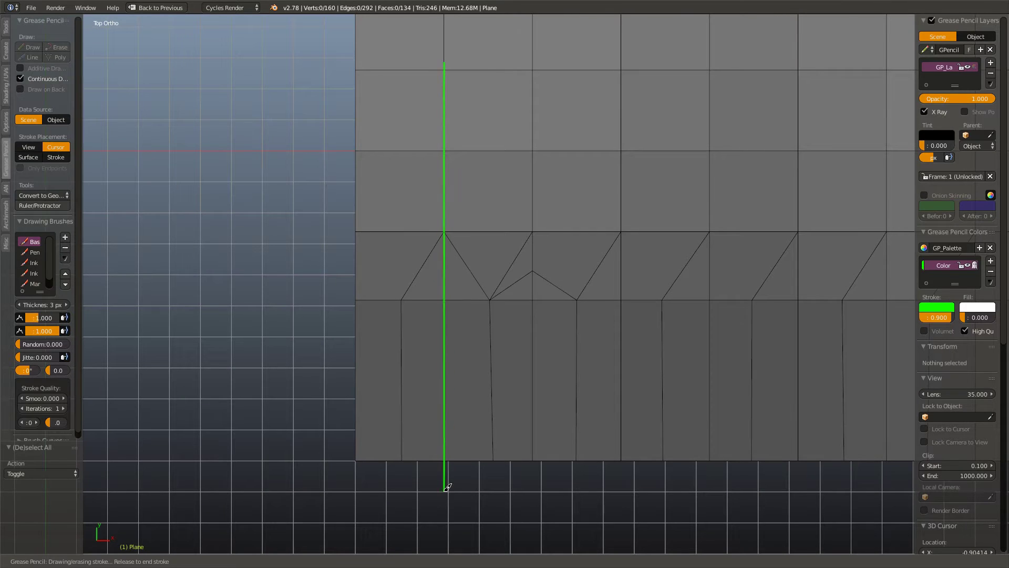
pyautogui.moveTo(533, 51); pyautogui.dragTo(535, 498)
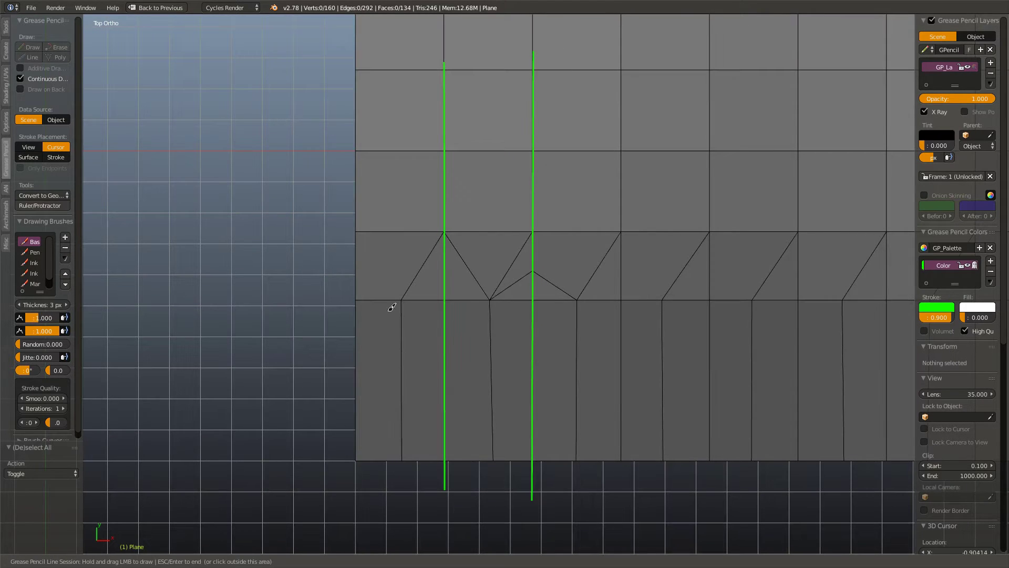
pyautogui.moveTo(403, 301); pyautogui.dragTo(402, 470)
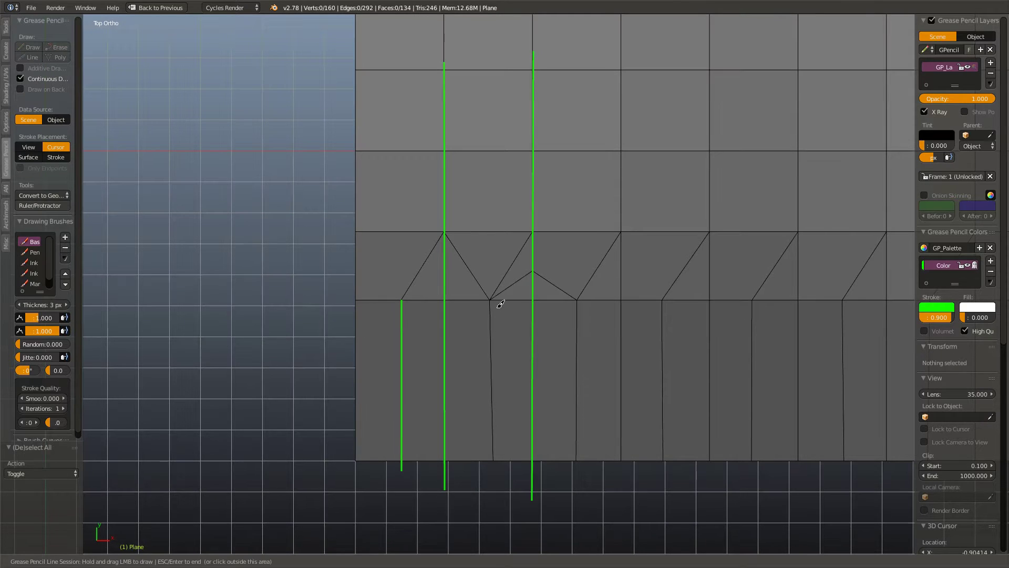
pyautogui.moveTo(490, 303); pyautogui.dragTo(495, 477)
pyautogui.moveTo(402, 233); pyautogui.dragTo(401, 98)
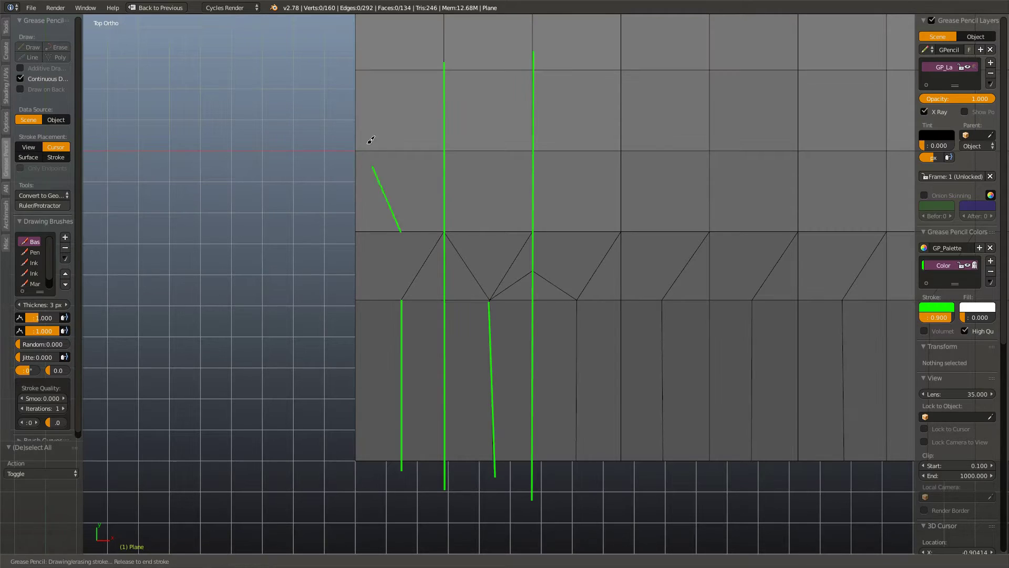
pyautogui.hotkey('ctrl', 'z')
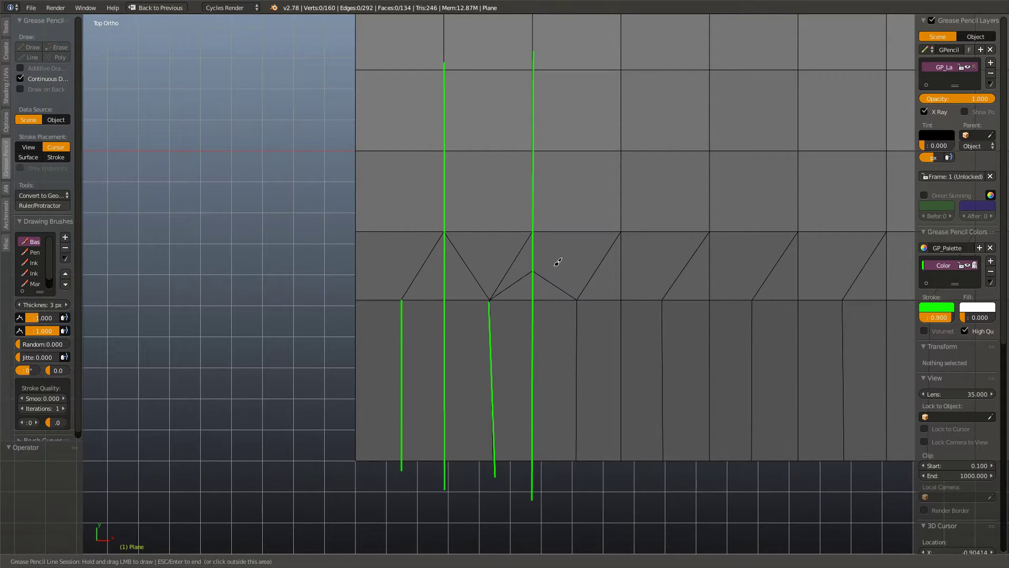
pyautogui.press('Escape')
pyautogui.scroll(-3)
pyautogui.scroll(3)
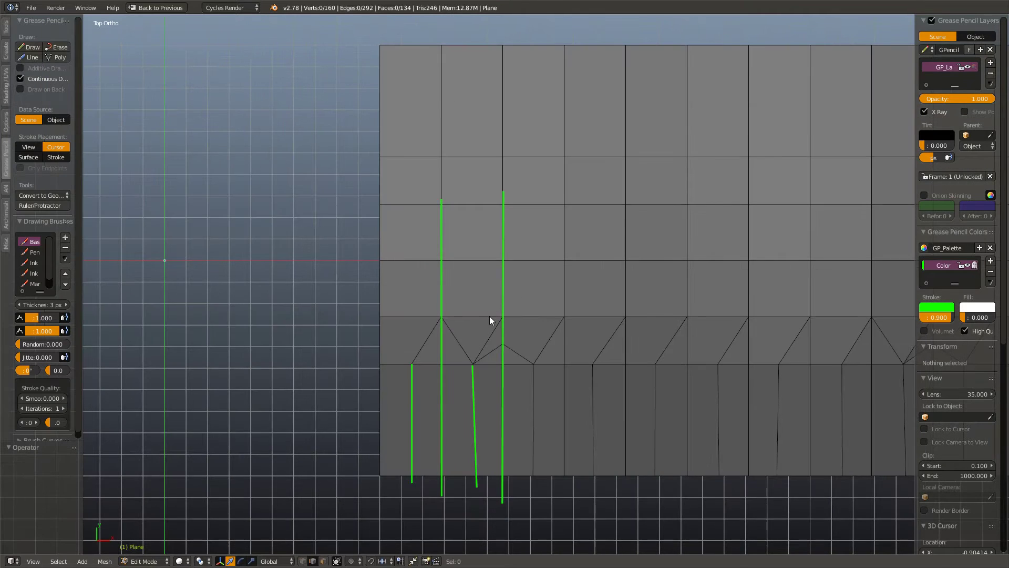
# Step: Try a loop cut, then knife a vertical cut from the triangle row to the top edge
pyautogui.hotkey('ctrl', 'r')
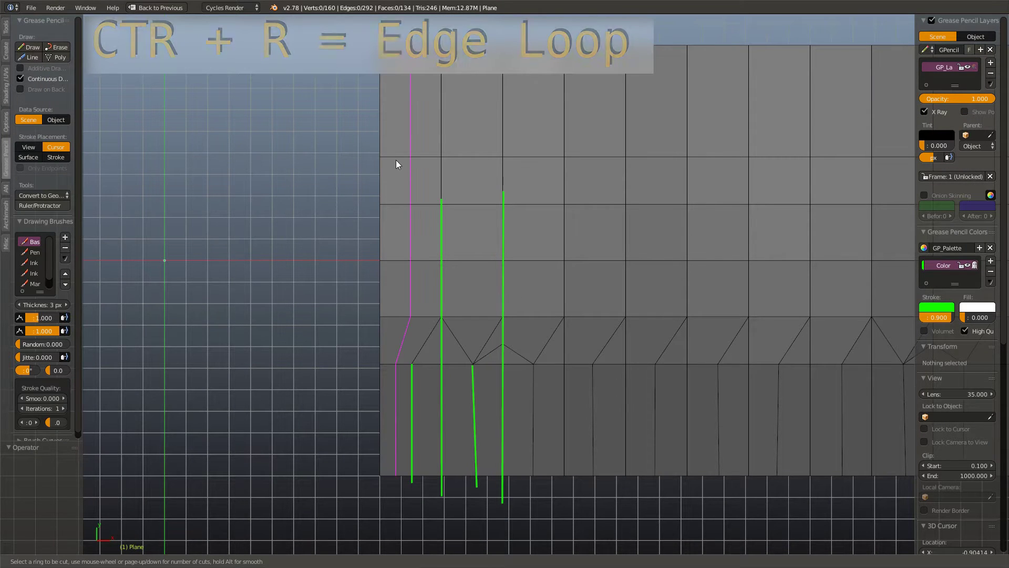
pyautogui.press('Escape')
pyautogui.scroll(3)
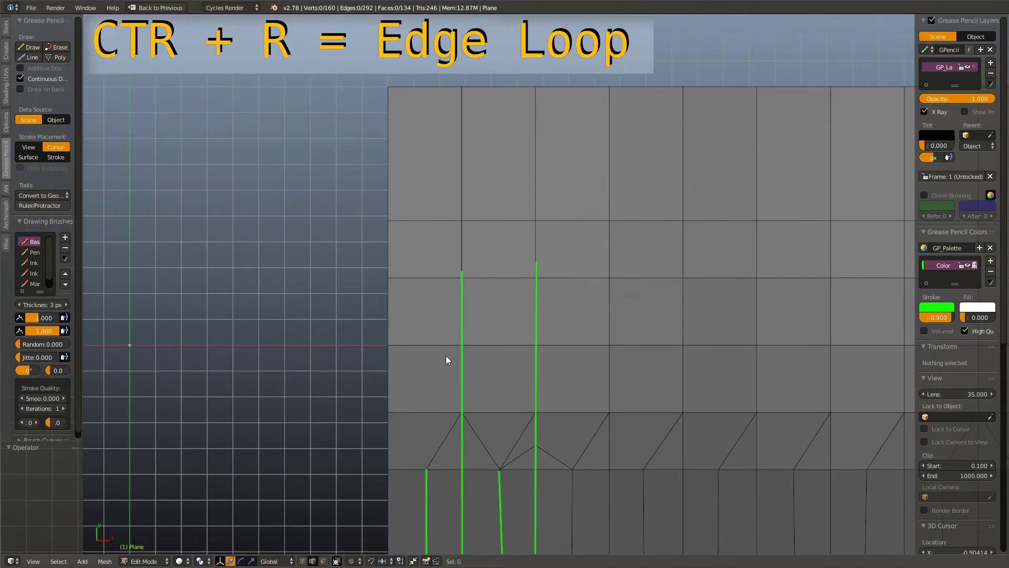
pyautogui.press('k')
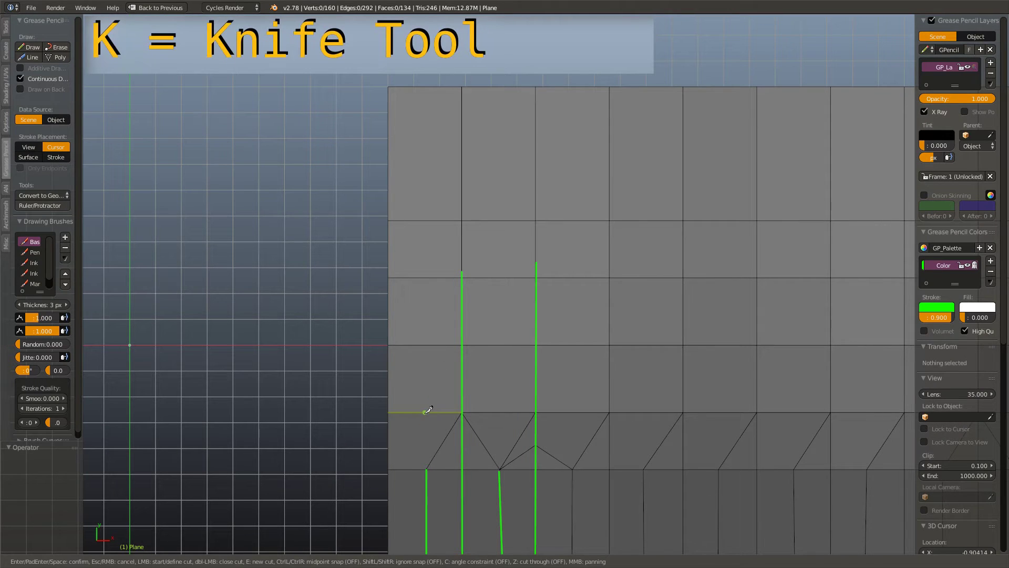
pyautogui.click(425, 412)
pyautogui.click(423, 79)
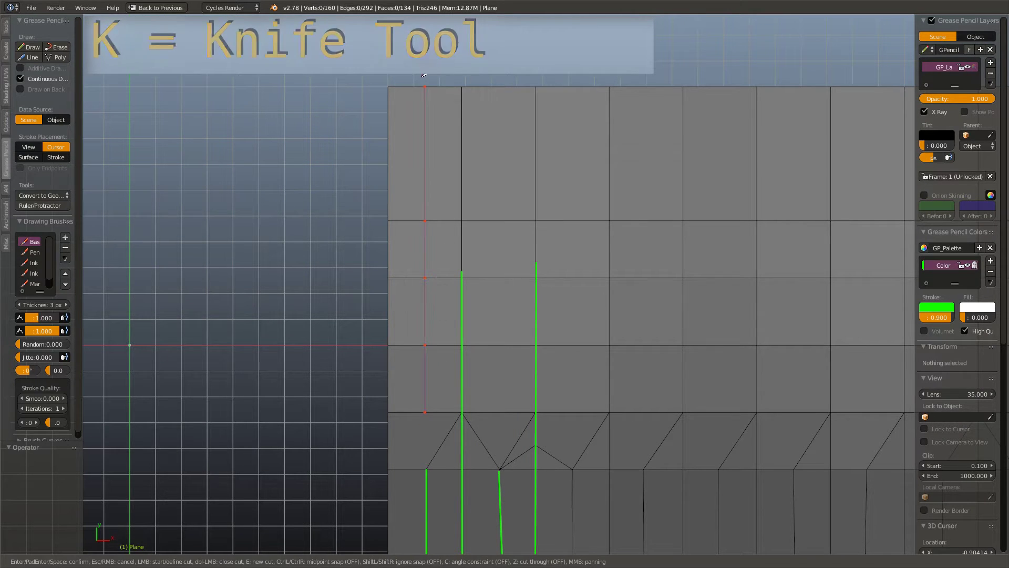
pyautogui.press('Return')
# Step: Knife a second vertical cut up to the top edge, then undo the knife cuts
pyautogui.press('a')
pyautogui.press('k')
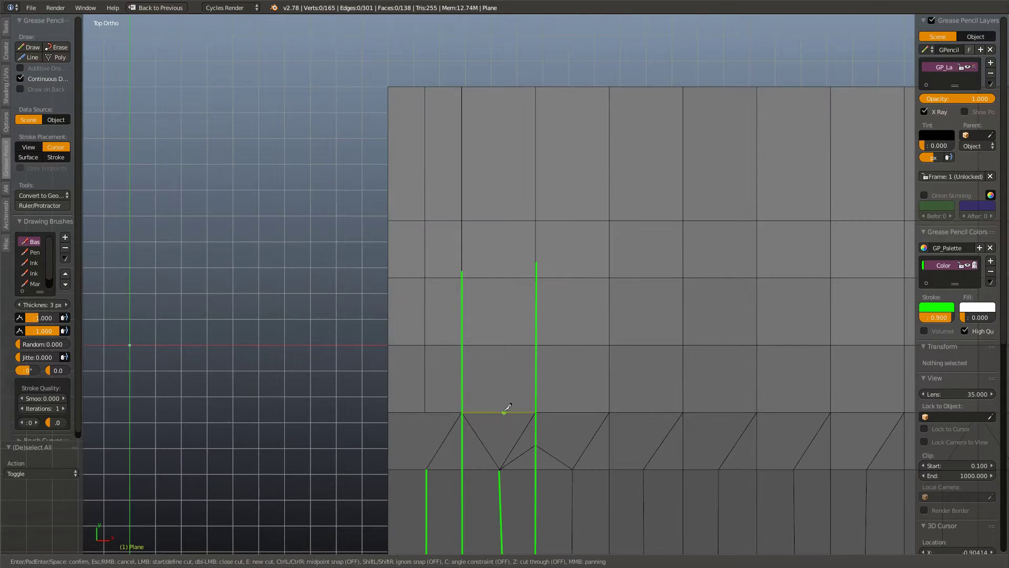
pyautogui.click(500, 412)
pyautogui.click(494, 56)
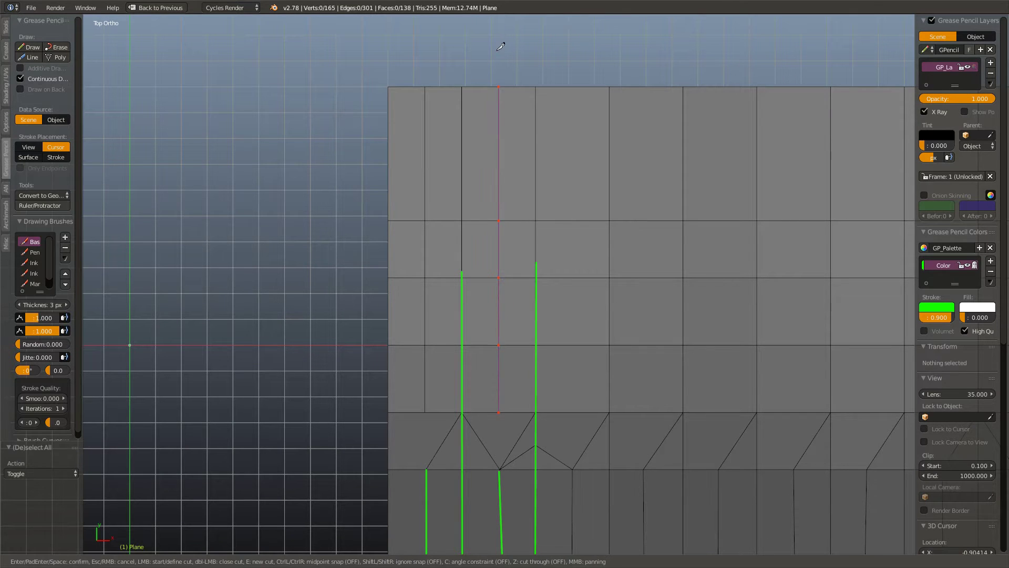
pyautogui.press('Return')
pyautogui.press('a')
pyautogui.moveTo(510, 419); pyautogui.dragTo(515, 345)
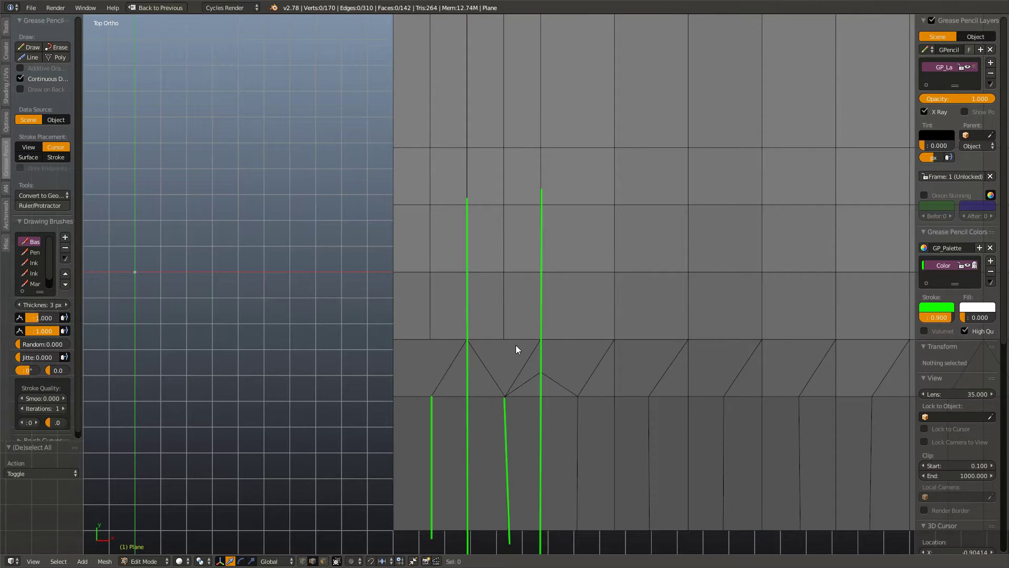
pyautogui.hotkey('ctrl', 'z')
pyautogui.hotkey('ctrl', 'z')
pyautogui.hotkey('ctrl', 'z')
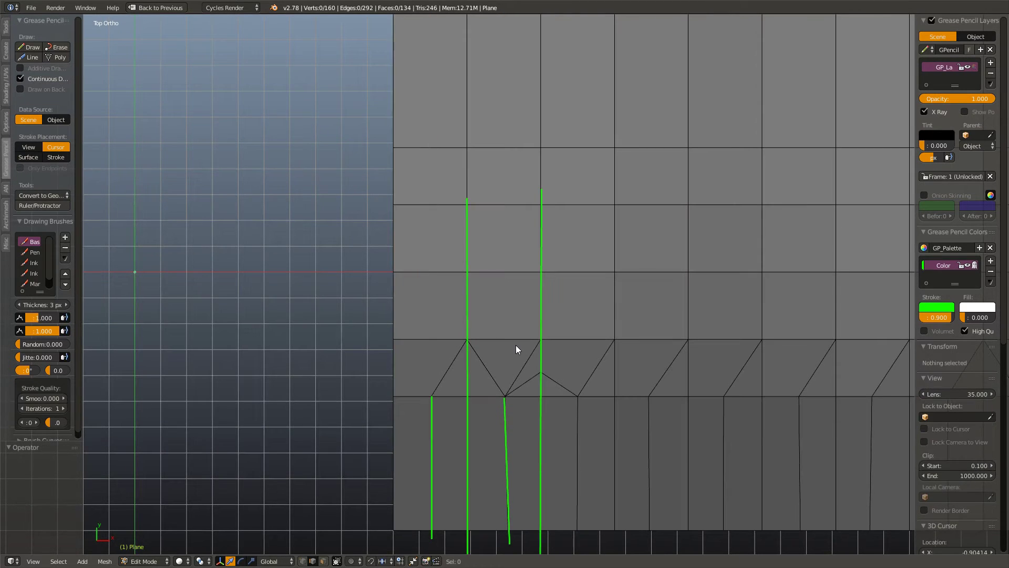
# Step: Remove the green Grease Pencil guide layer
pyautogui.scroll(-3)
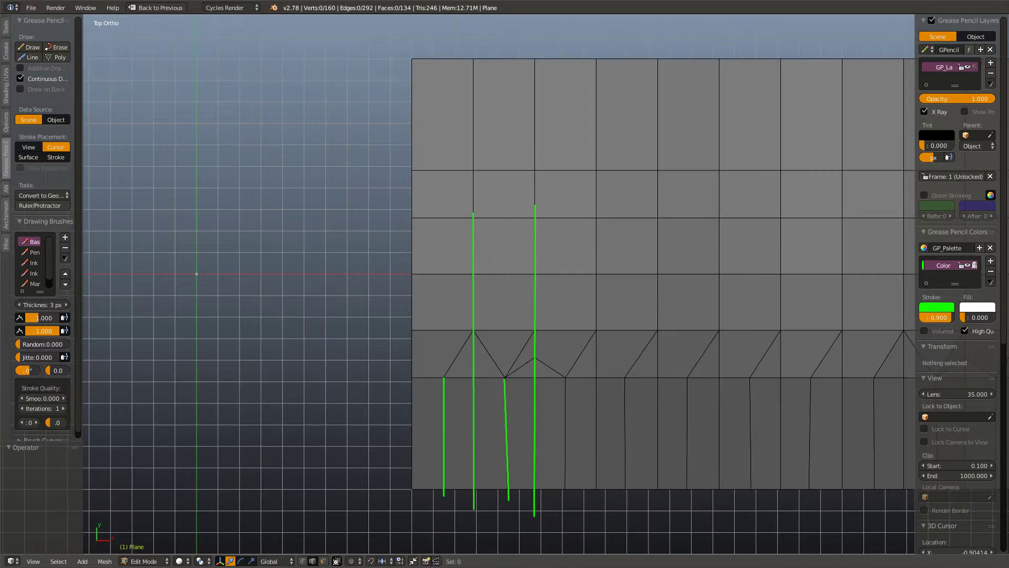
pyautogui.click(991, 73)
pyautogui.scroll(-3)
# Step: Circle-select only the zigzag triangle row in face mode and delete those faces
pyautogui.moveTo(758, 261); pyautogui.dragTo(453, 280)
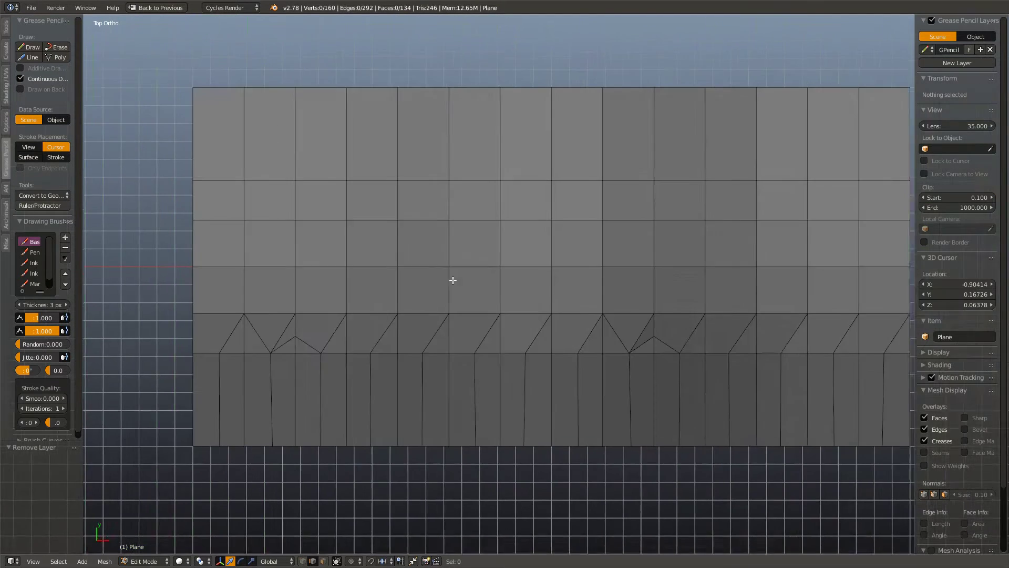
pyautogui.scroll(-3)
pyautogui.scroll(3)
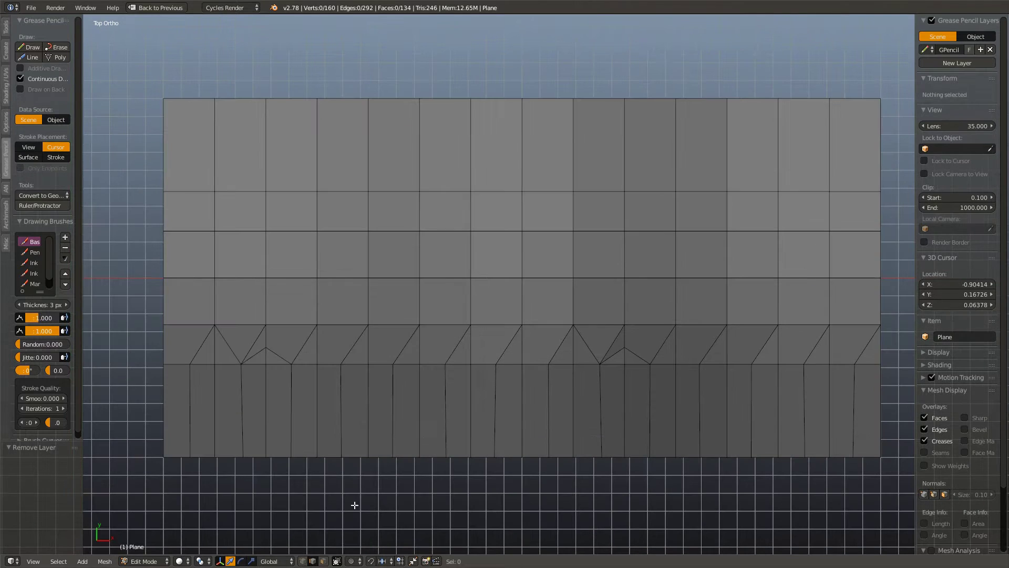
pyautogui.click(325, 562)
pyautogui.press('c')
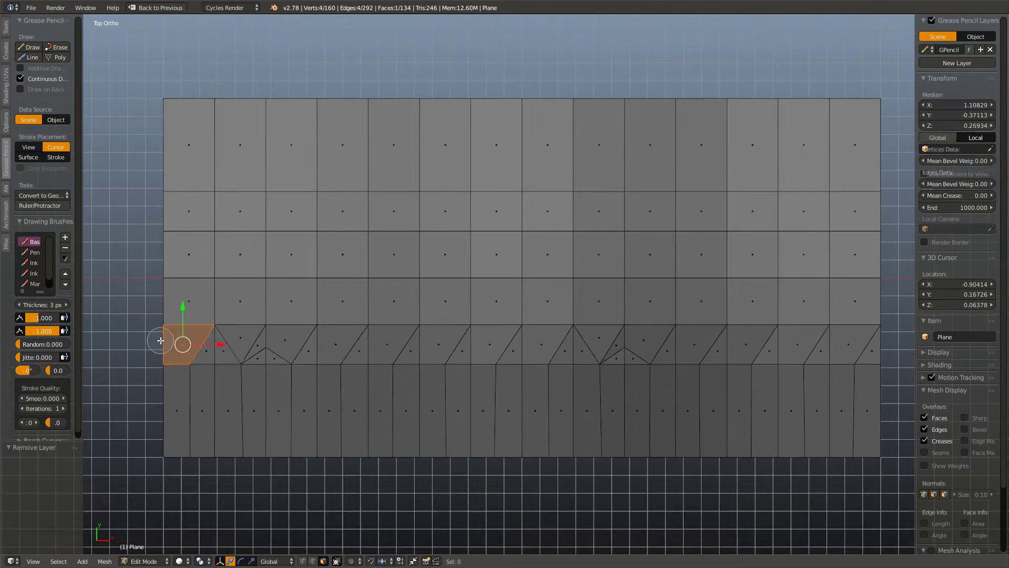
pyautogui.moveTo(180, 342); pyautogui.dragTo(877, 322)
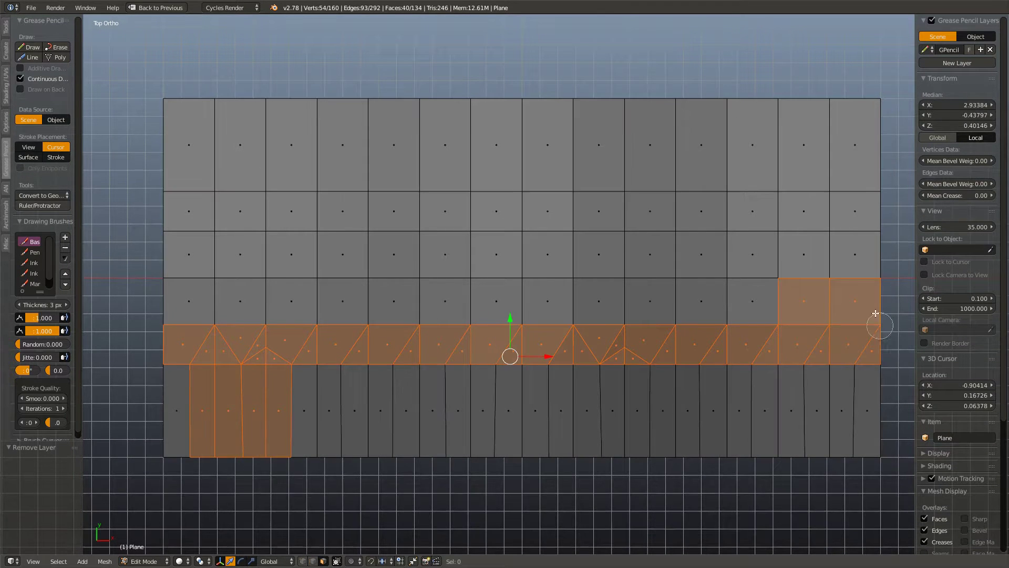
pyautogui.moveTo(877, 322); pyautogui.dragTo(725, 289)
pyautogui.moveTo(294, 400); pyautogui.dragTo(175, 363)
pyautogui.press('Escape')
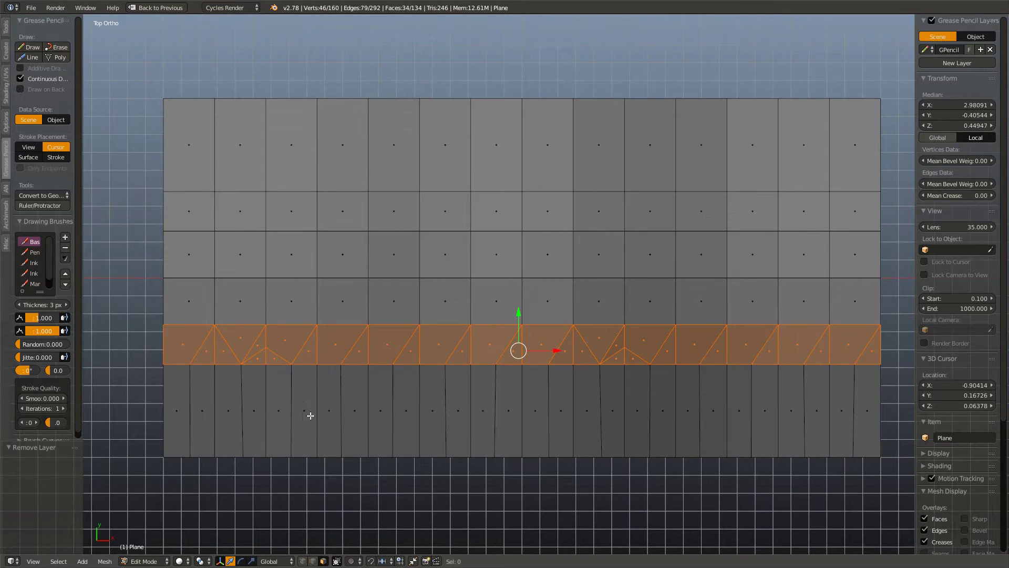
pyautogui.press('x')
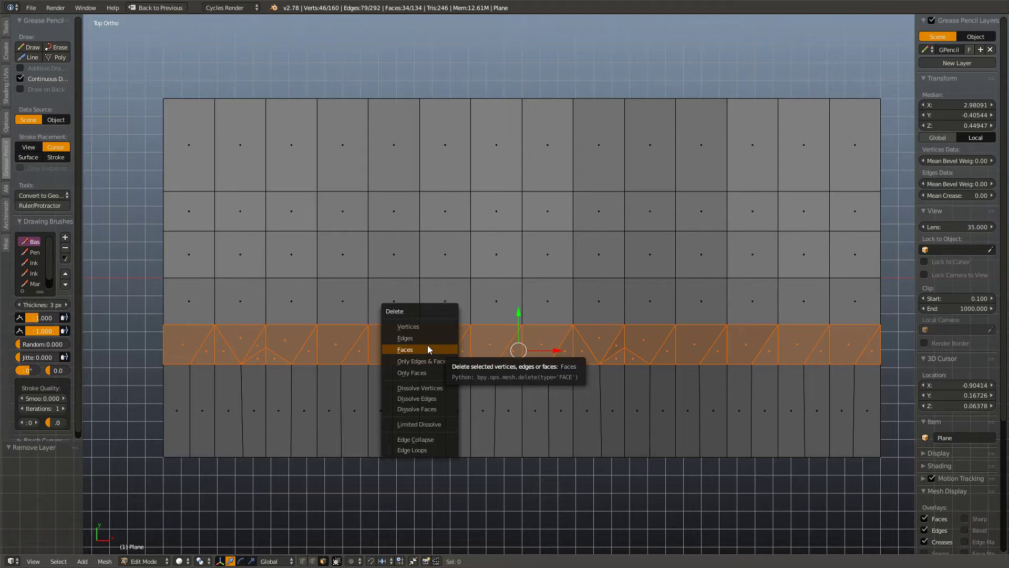
pyautogui.click(427, 348)
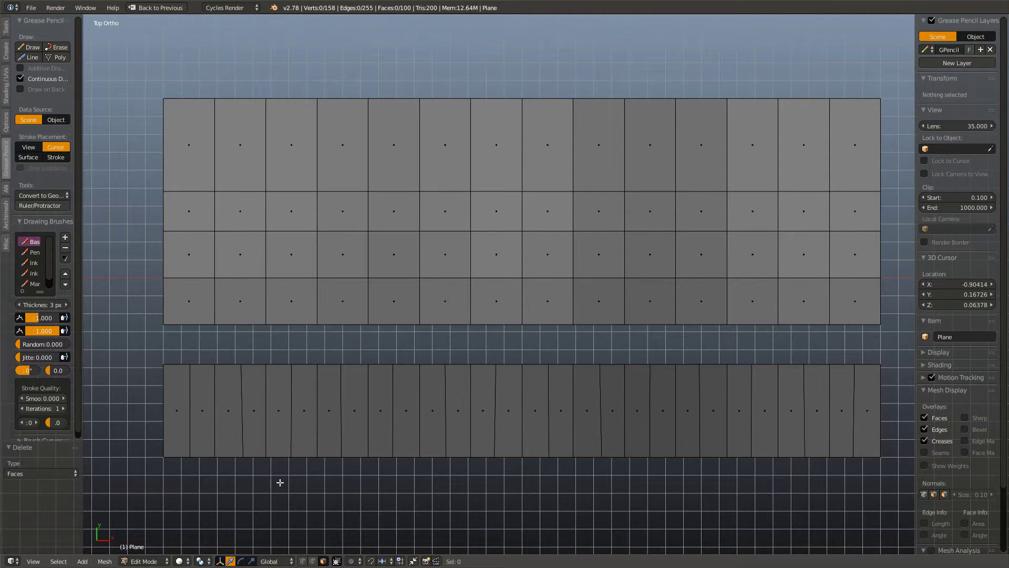
pyautogui.scroll(3)
pyautogui.scroll(-3)
# Step: In edge select mode, test-select six vertical edges of the lower strip, then deselect all
pyautogui.click(313, 560)
pyautogui.click(190, 415)
pyautogui.click(242, 407)
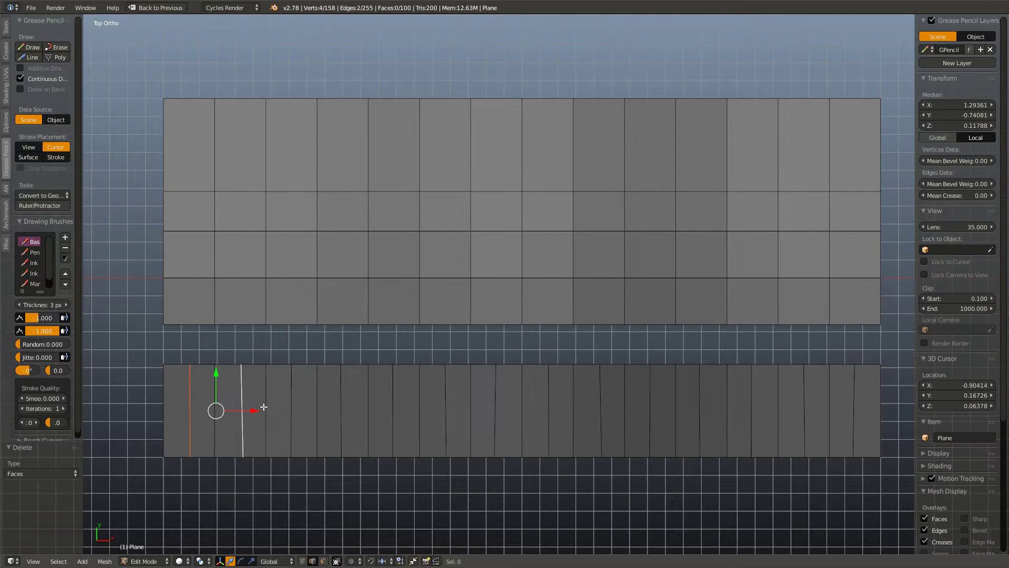
pyautogui.click(292, 398)
pyautogui.click(341, 394)
pyautogui.click(400, 398)
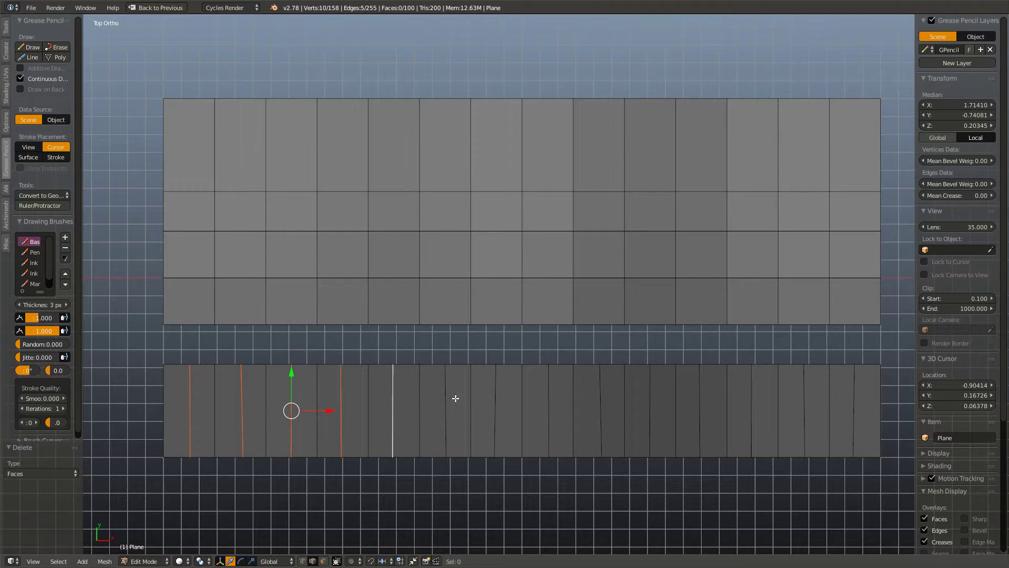
pyautogui.click(445, 395)
pyautogui.press('a')
pyautogui.scroll(-3)
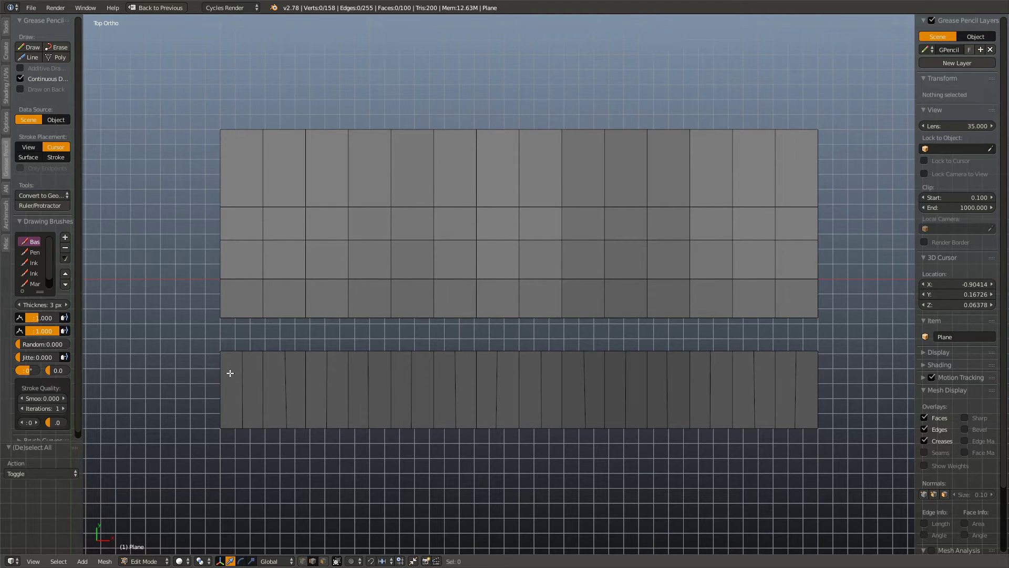
# Step: Circle-select every vertical edge across the lower strip
pyautogui.press('c')
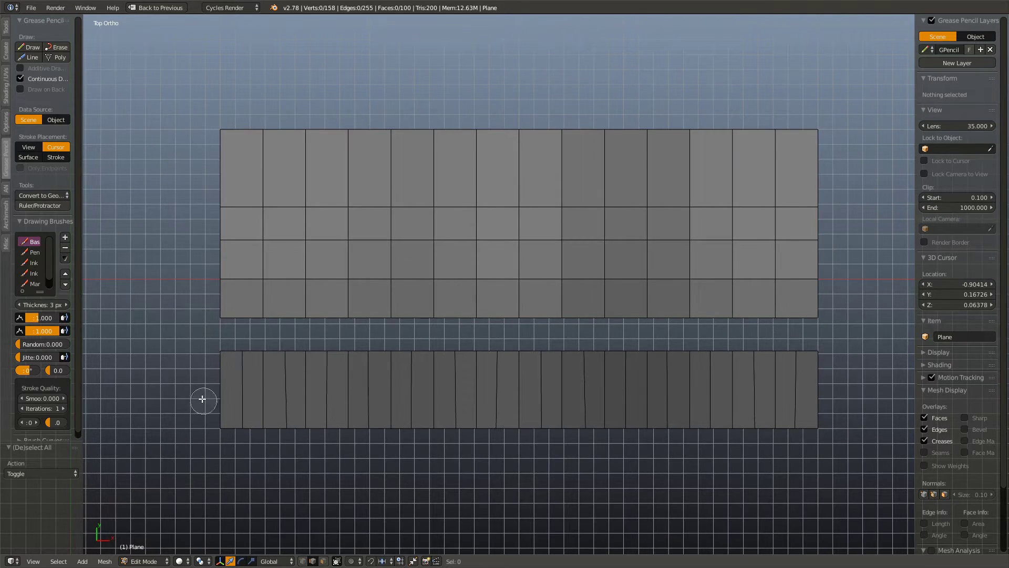
pyautogui.moveTo(198, 387); pyautogui.dragTo(834, 391)
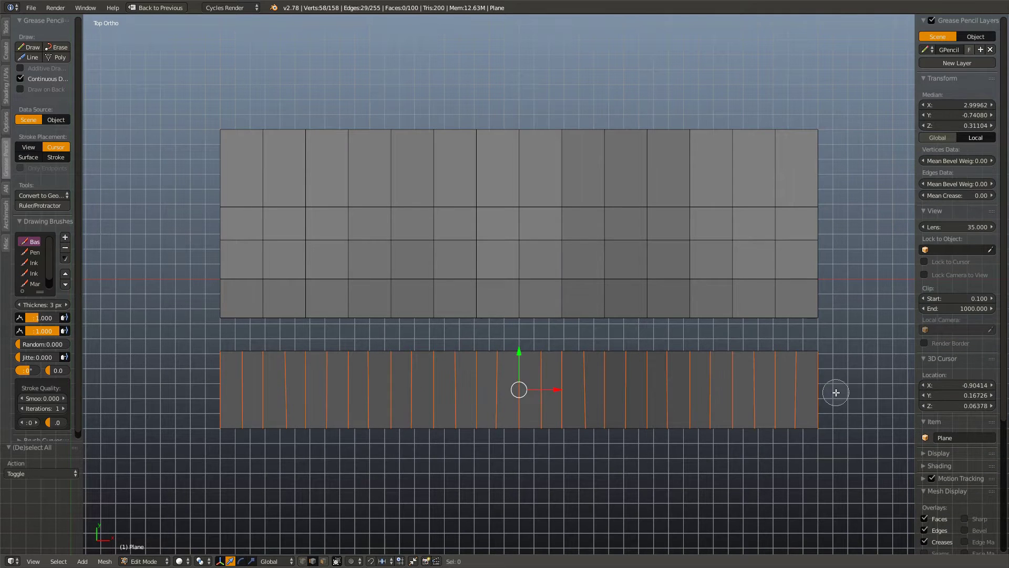
pyautogui.press('Escape')
# Step: Checker-deselect the edges with Nth Selection 2 and Offset 1
pyautogui.press('space')
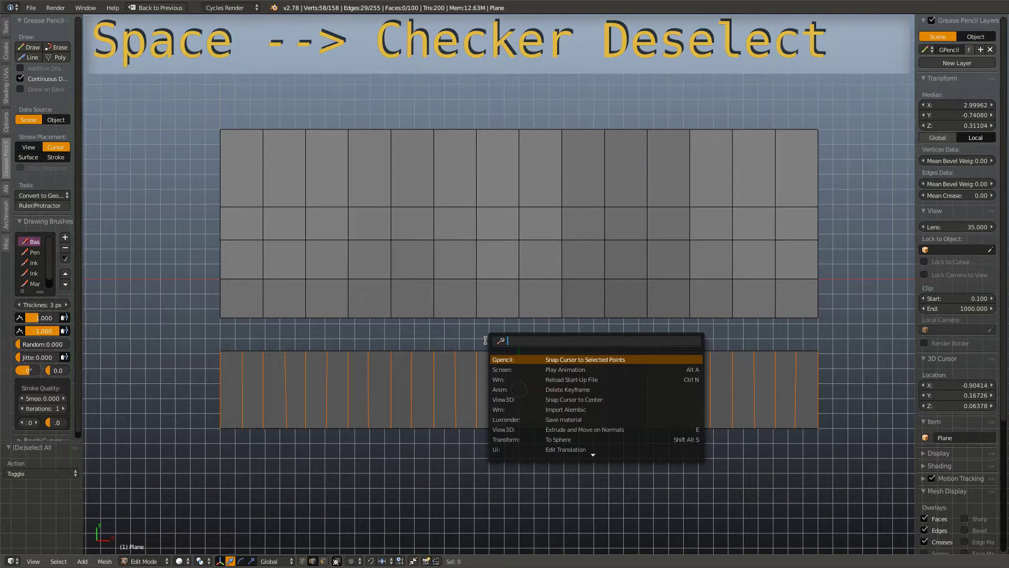
pyautogui.write('check')
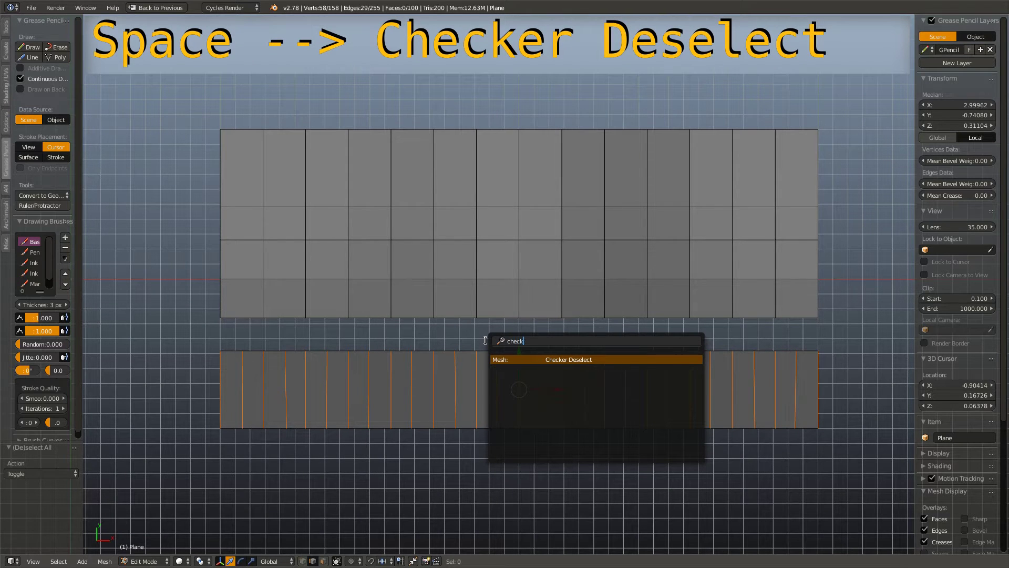
pyautogui.press('Return')
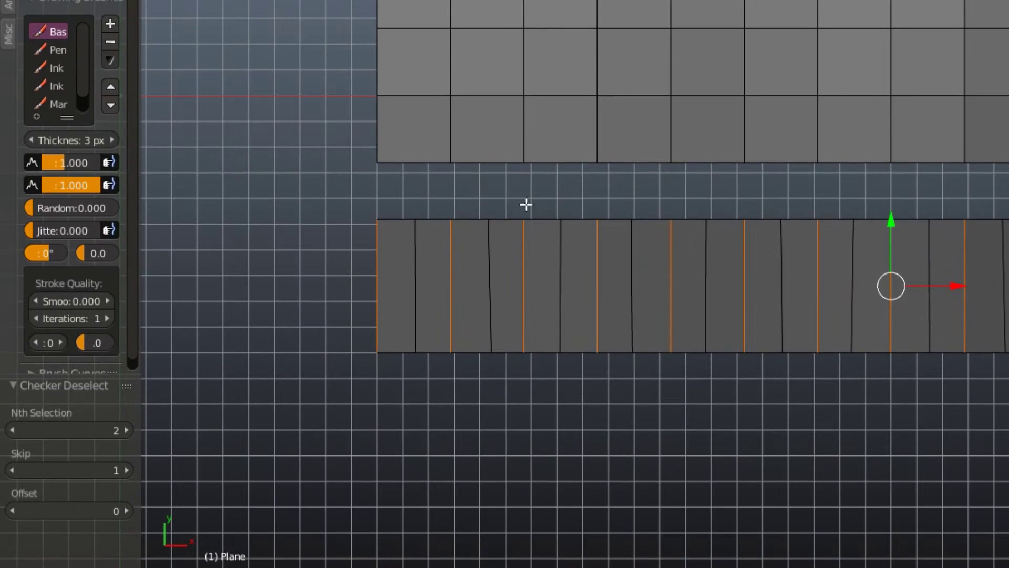
pyautogui.click(129, 432)
pyautogui.click(12, 429)
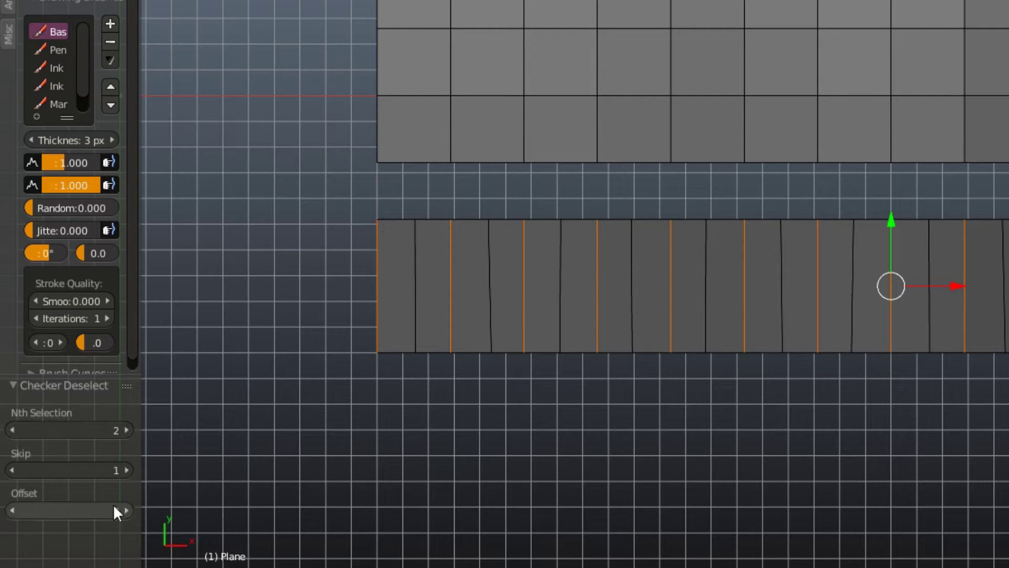
pyautogui.click(128, 510)
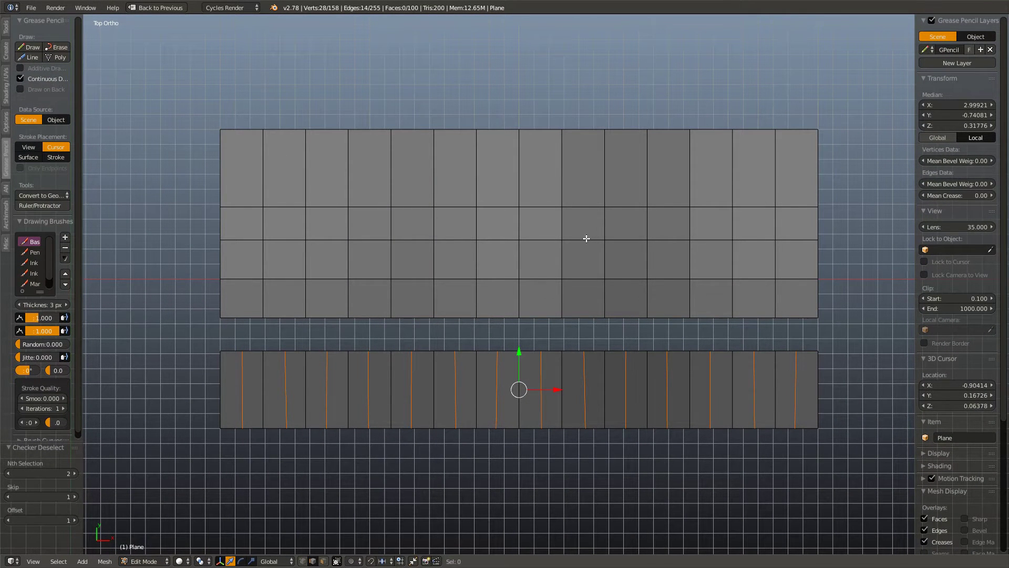
# Step: Dissolve the alternate lower-strip edges, bridge the facing edge loops with LoopTools, and exit Edit Mode
pyautogui.press('x')
pyautogui.click(585, 287)
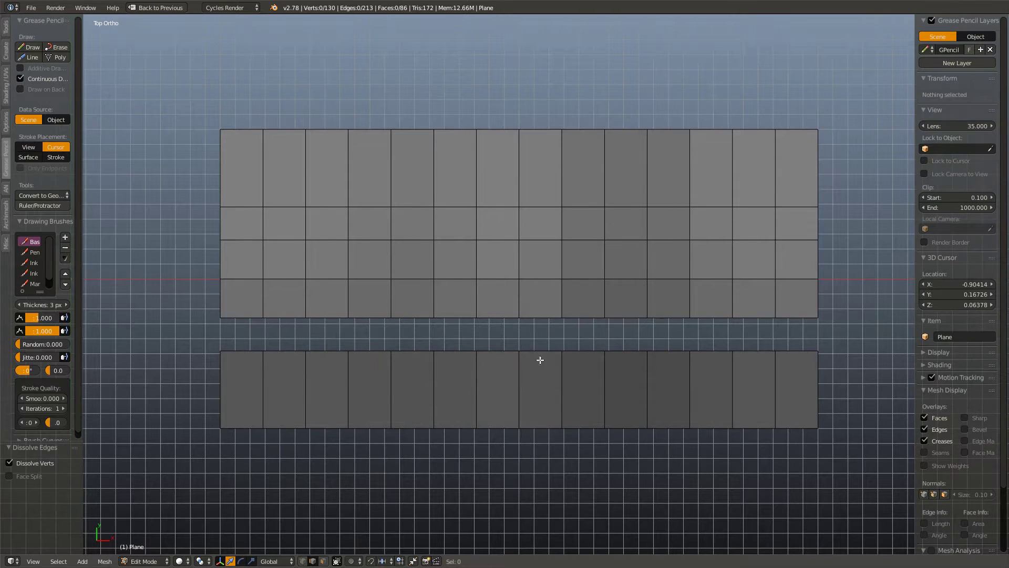
pyautogui.click(360, 343)
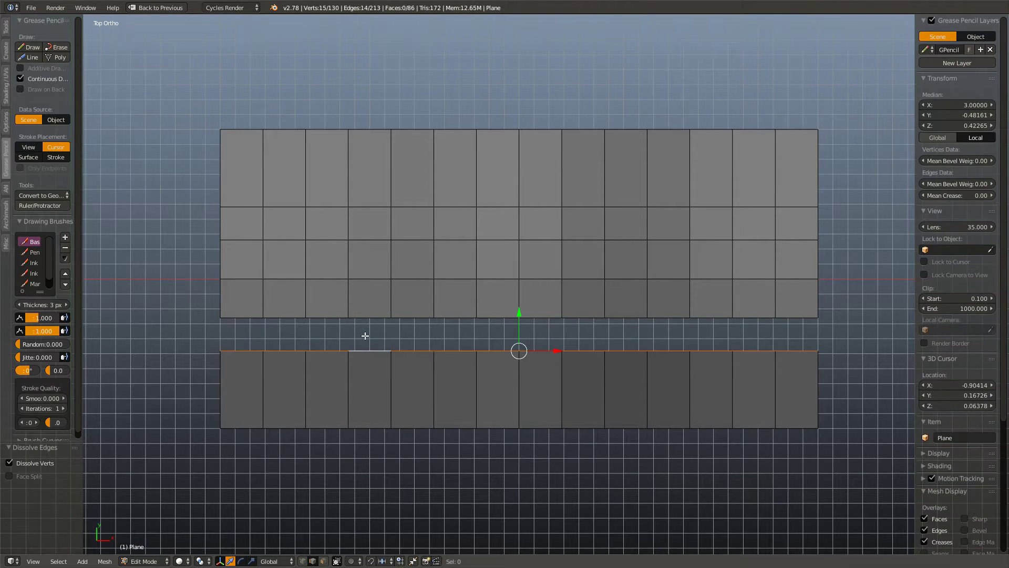
pyautogui.press('w')
pyautogui.click(425, 262)
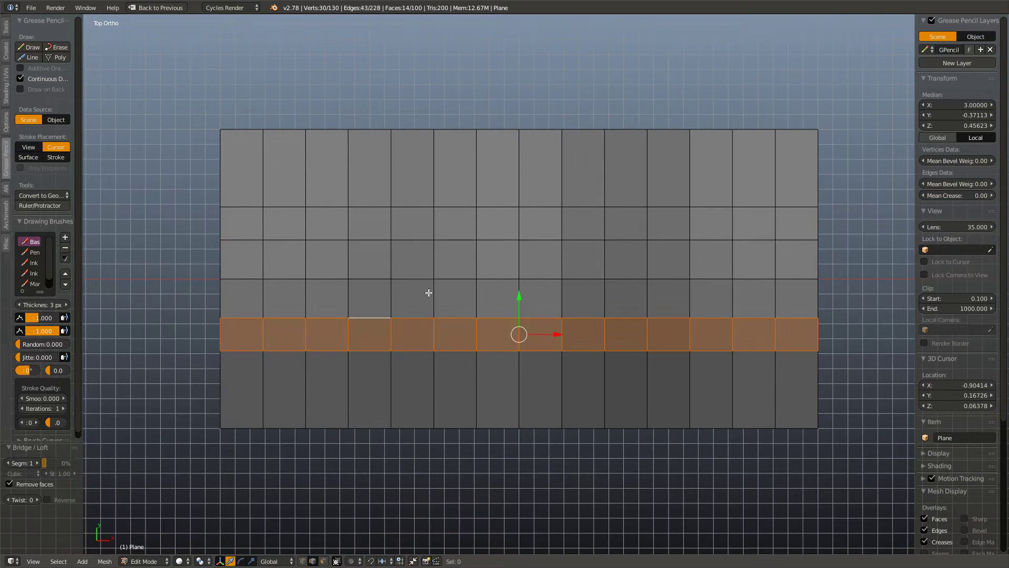
pyautogui.press('a')
pyautogui.press('Tab')
pyautogui.press('Tab')
pyautogui.moveTo(386, 466); pyautogui.dragTo(628, 370)
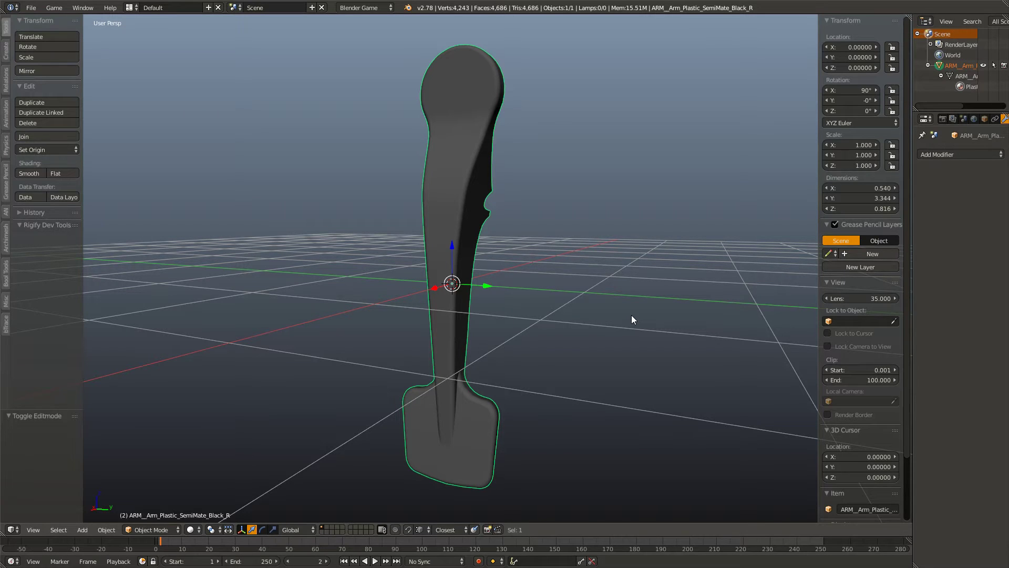
# Step: Enter Edit Mode on the plastic arm, revealing its 4,243-vertex all-triangle mesh
pyautogui.press('Tab')
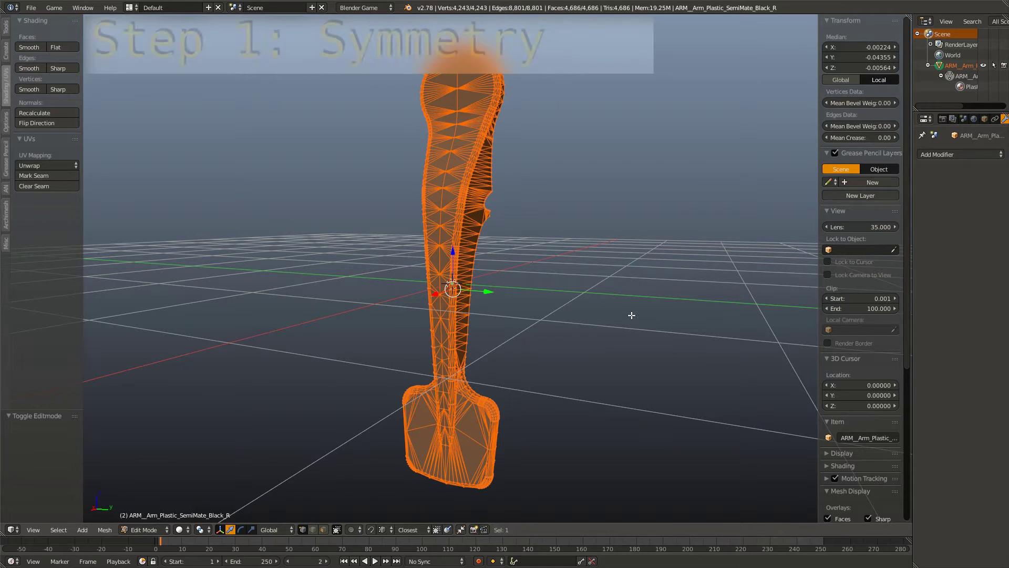
# Step: Set an orthographic right-side view of the arm and clear the selection
pyautogui.press('KP_1')
pyautogui.press('KP_5')
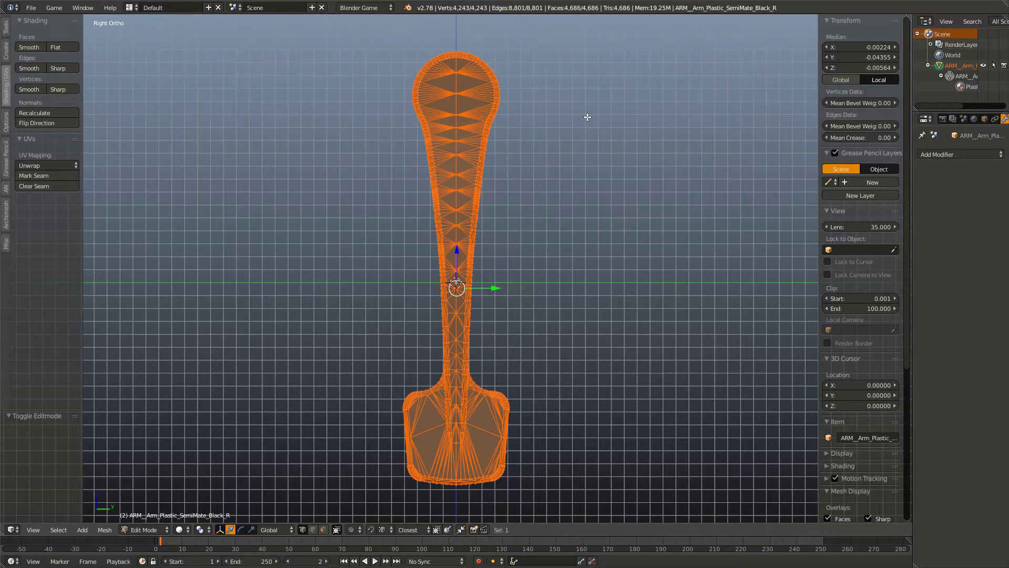
pyautogui.press('ctrl+KP_3')
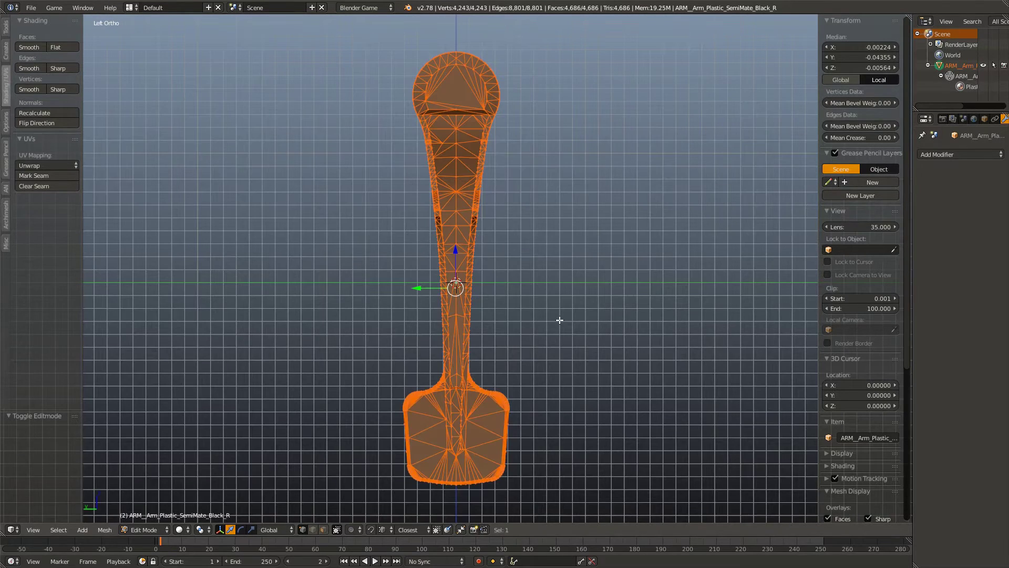
pyautogui.scroll(3)
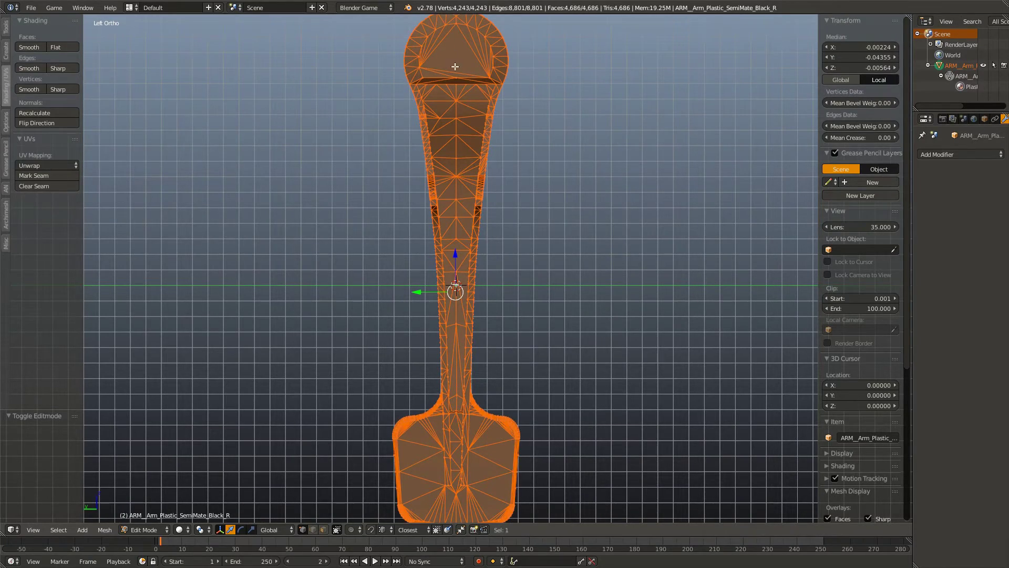
pyautogui.scroll(3)
pyautogui.scroll(3)
pyautogui.scroll(3)
pyautogui.rightClick(465, 336)
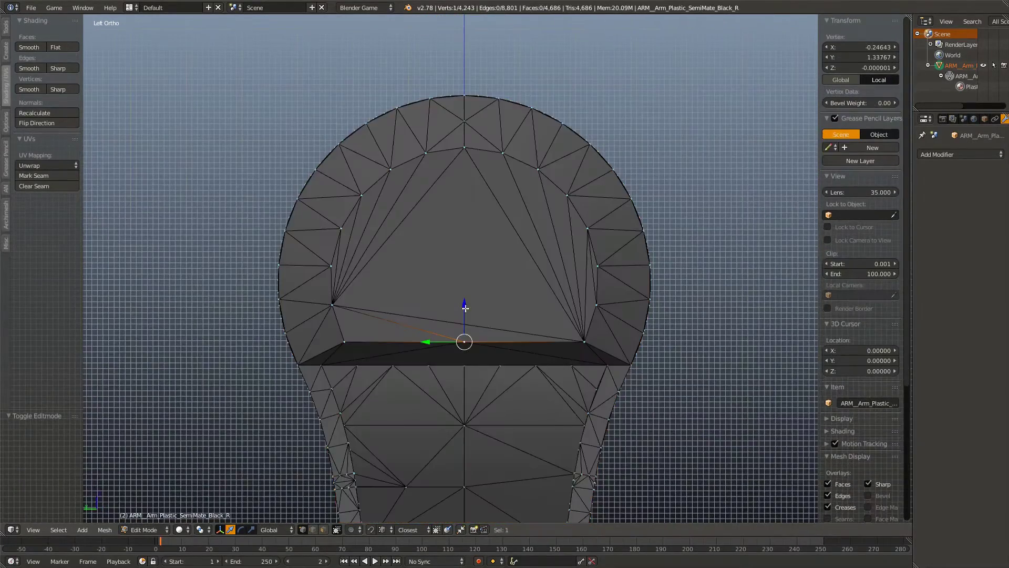
pyautogui.press('a')
pyautogui.scroll(-3)
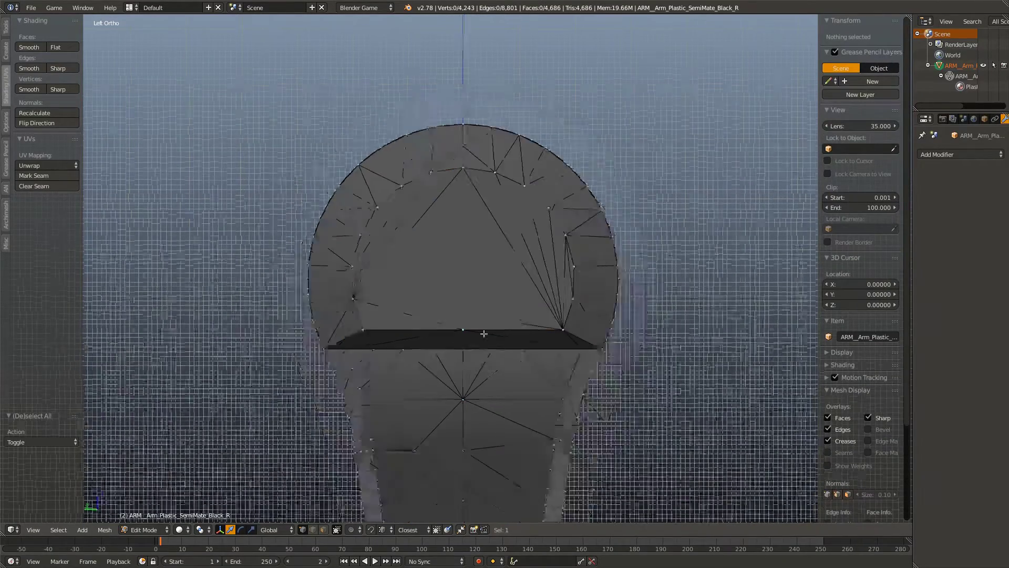
pyautogui.scroll(-3)
pyautogui.scroll(-3)
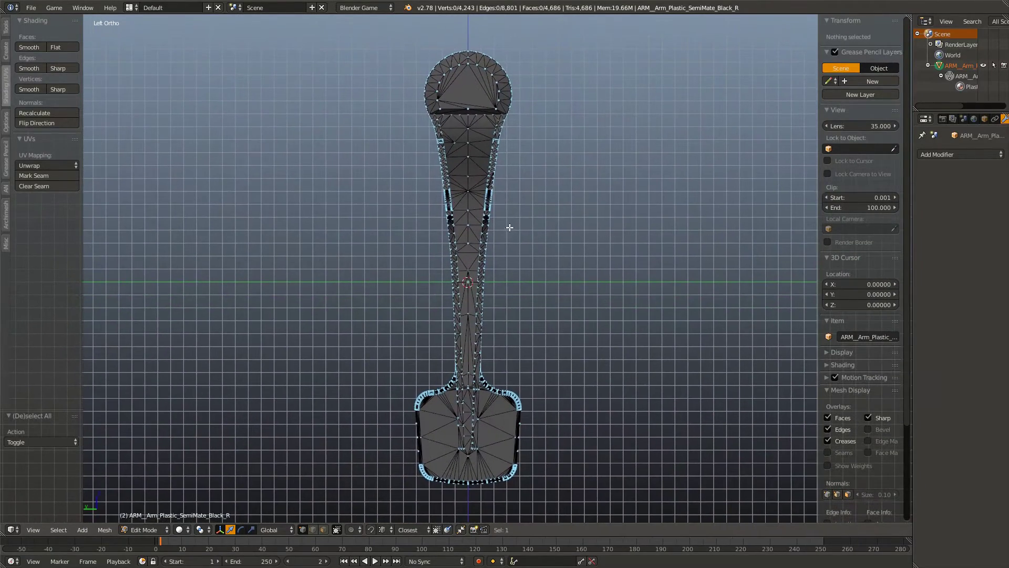
pyautogui.moveTo(578, 289); pyautogui.dragTo(570, 260)
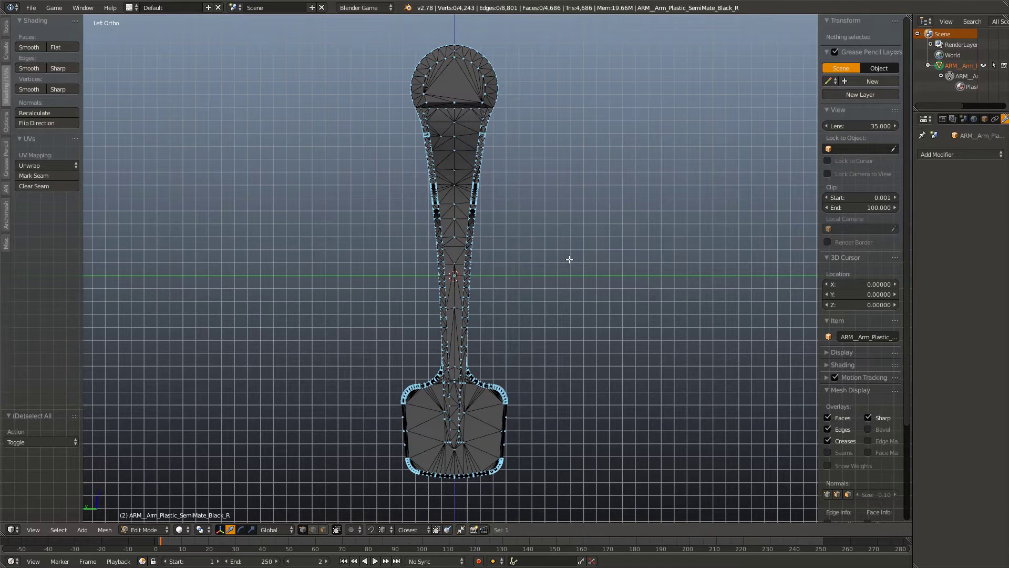
pyautogui.press('KP_3')
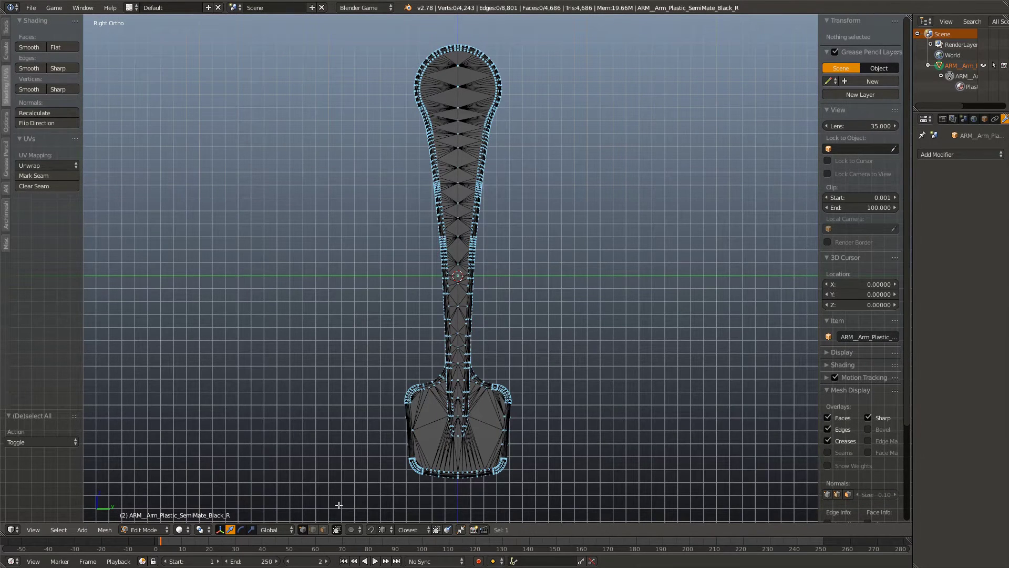
# Step: Turn off limit-selection-to-visible and box-select the arm's left half up to the centre line
pyautogui.click(336, 529)
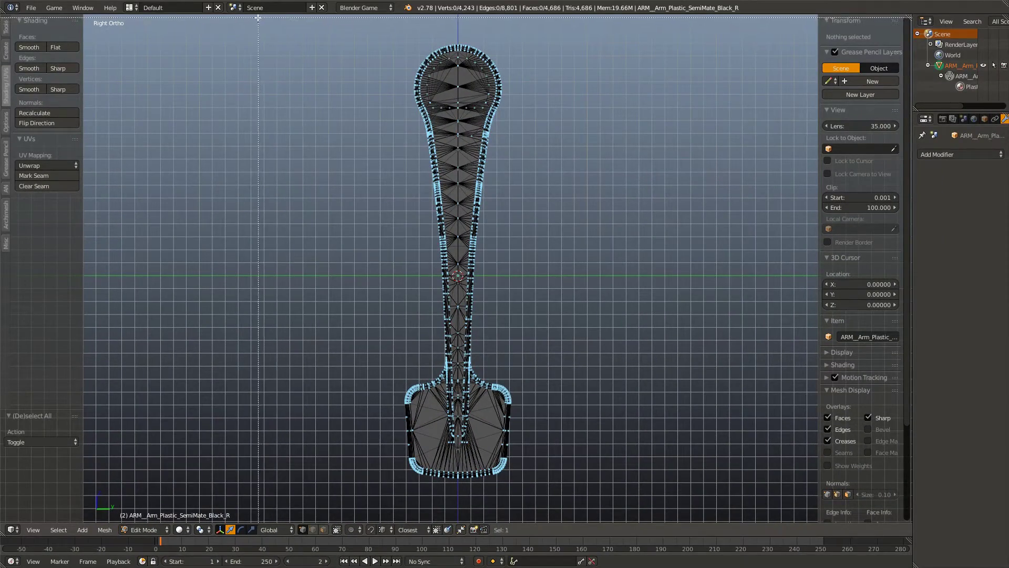
pyautogui.press('b')
pyautogui.moveTo(247, 58); pyautogui.dragTo(458, 510)
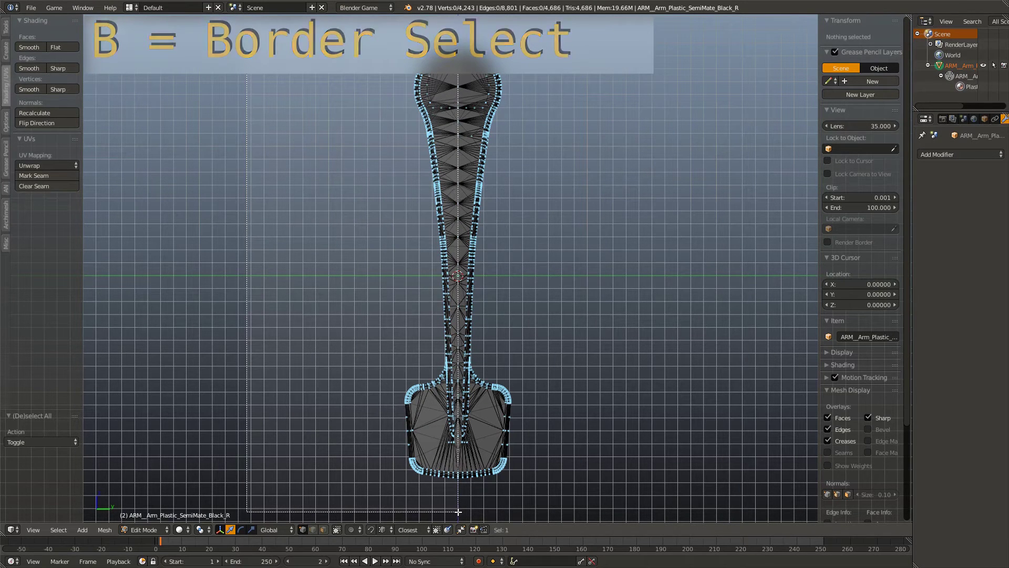
pyautogui.moveTo(458, 511); pyautogui.dragTo(458, 512)
pyautogui.scroll(3)
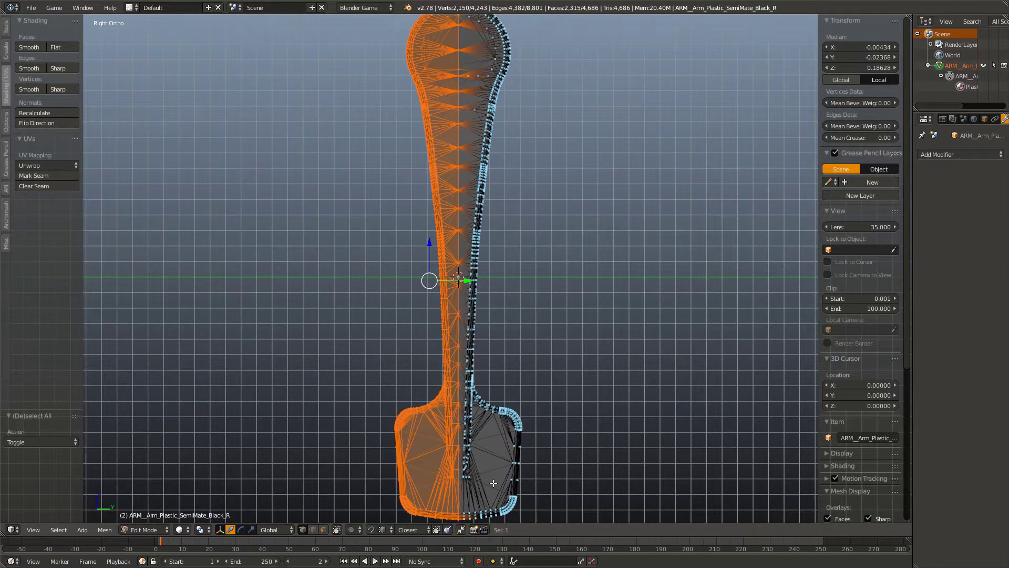
# Step: Delete the faces of the selected left half of the arm
pyautogui.press('x')
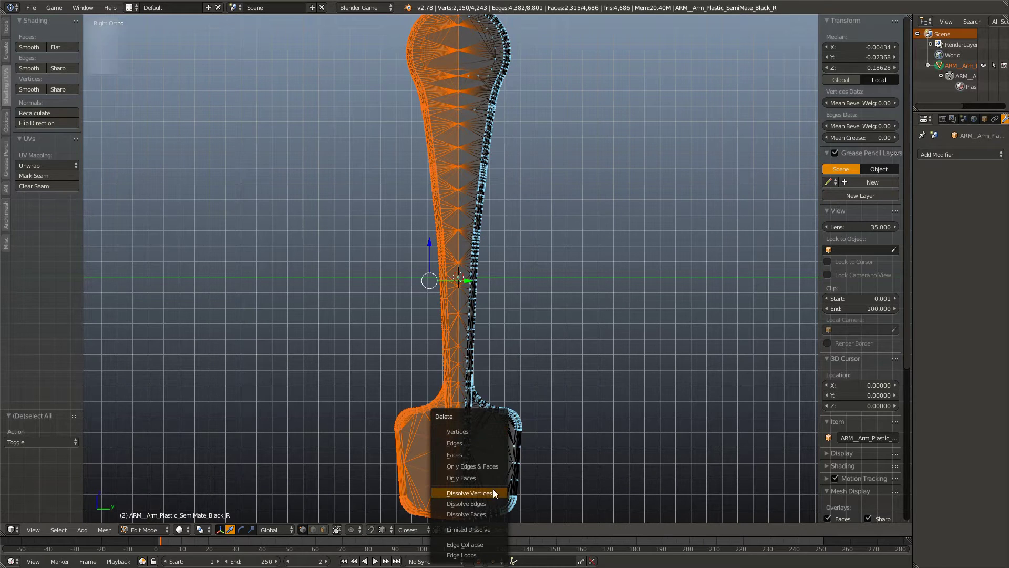
pyautogui.click(476, 454)
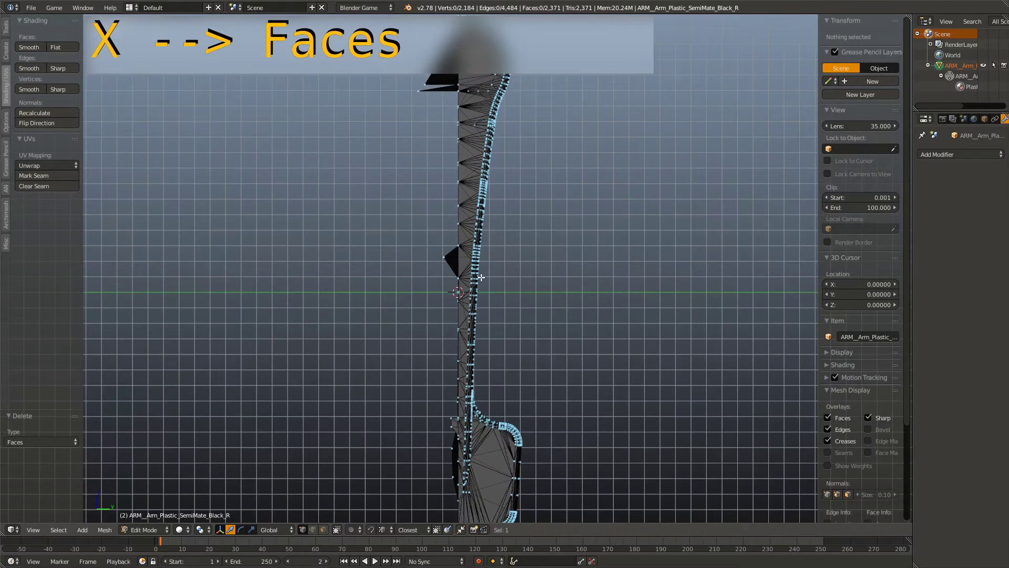
pyautogui.scroll(-3)
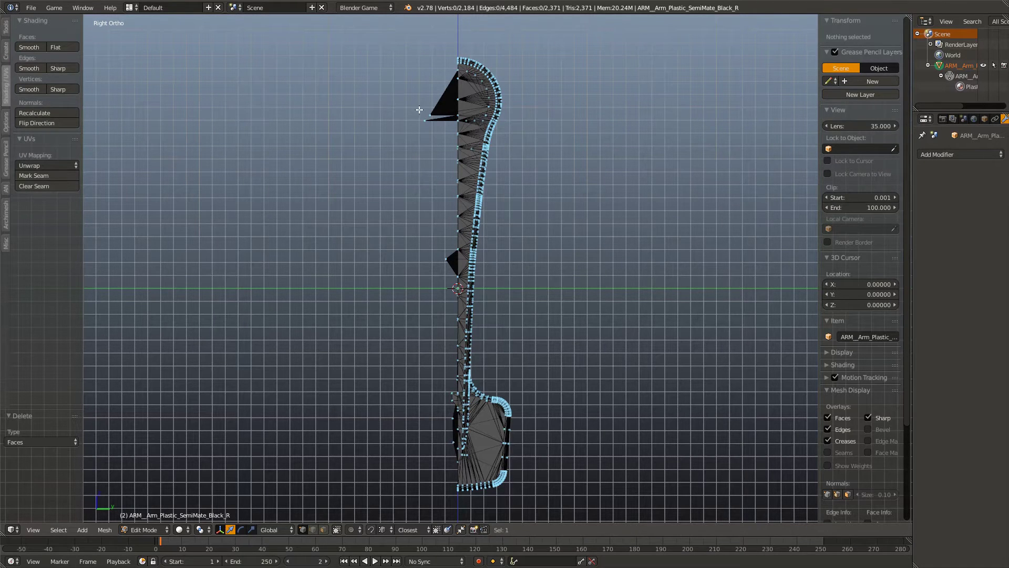
# Step: Box-select and delete the stray centre-line vertices, then return to Object Mode
pyautogui.moveTo(391, 87); pyautogui.dragTo(459, 500)
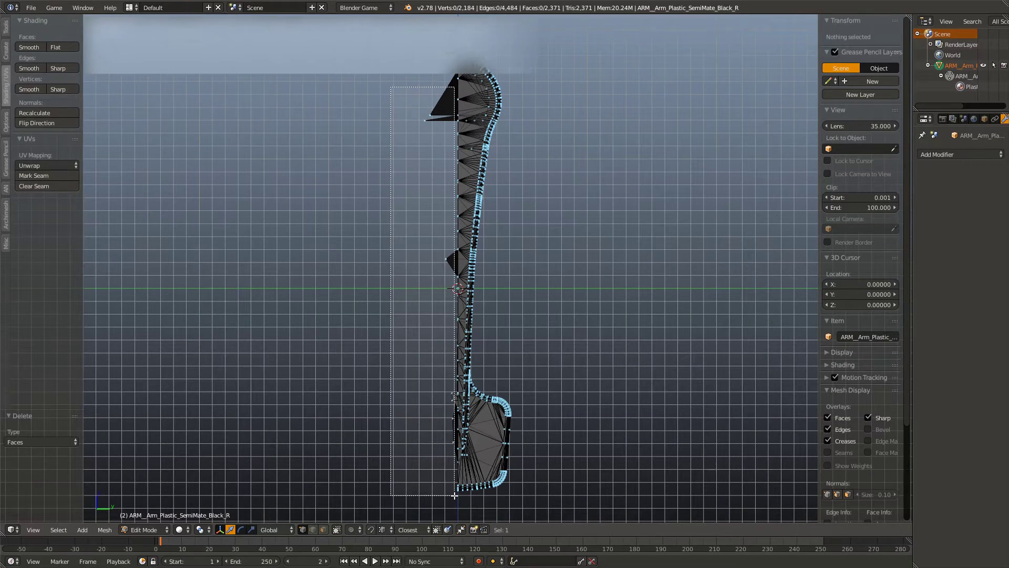
pyautogui.press('x')
pyautogui.click(462, 340)
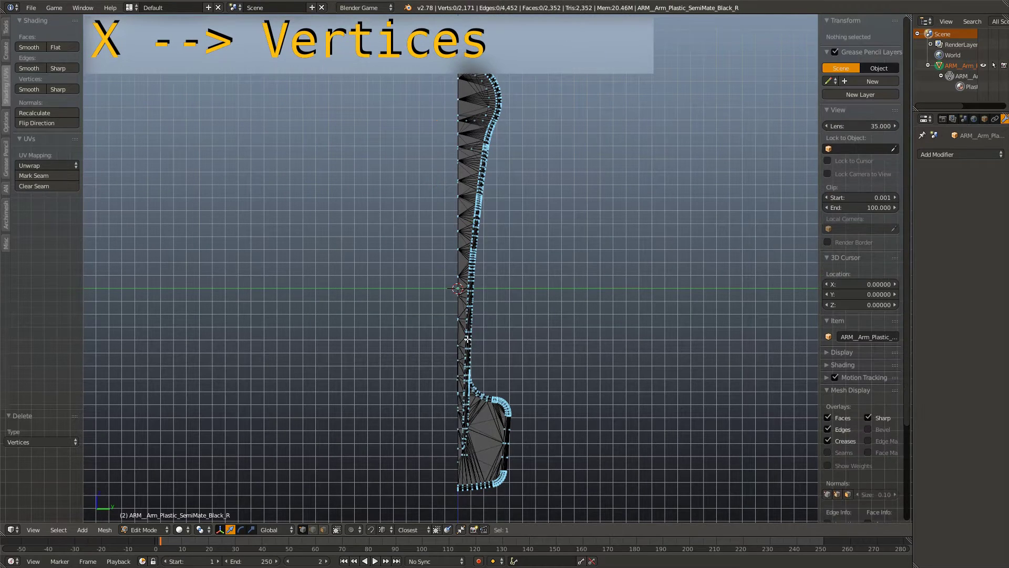
pyautogui.press('Tab')
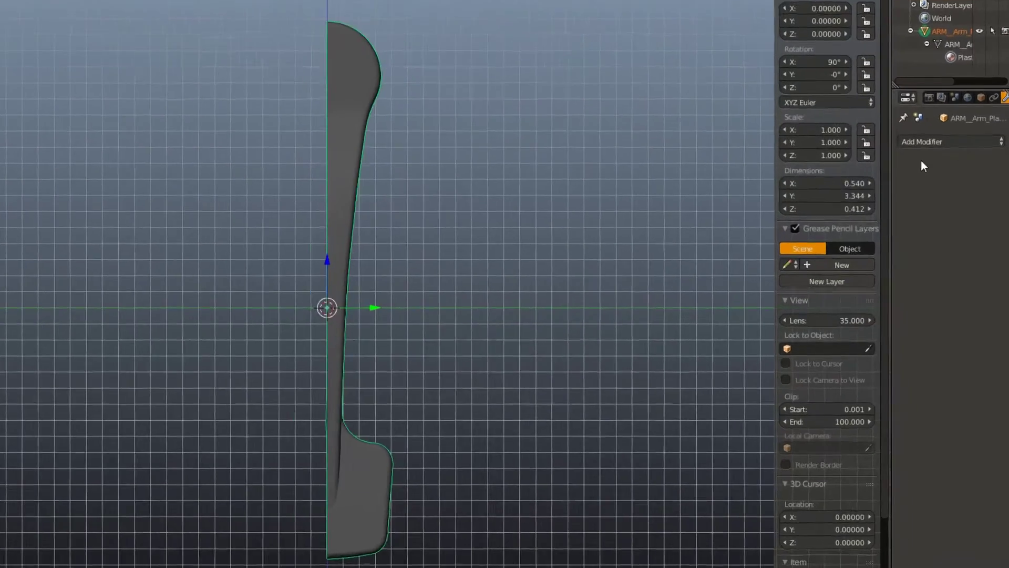
# Step: Add a Mirror modifier to the arm, mirroring across Z instead of X
pyautogui.click(949, 153)
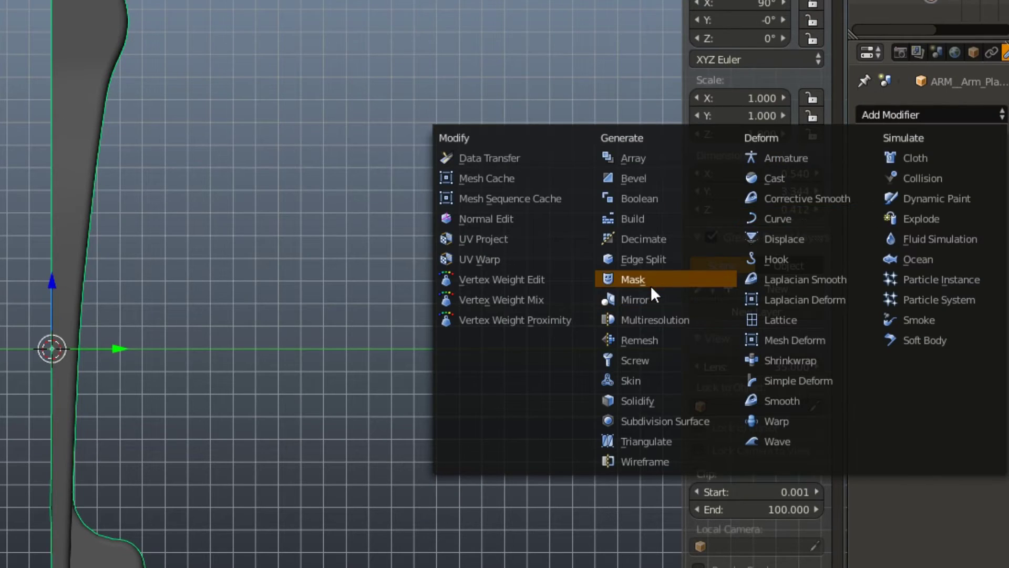
pyautogui.click(650, 300)
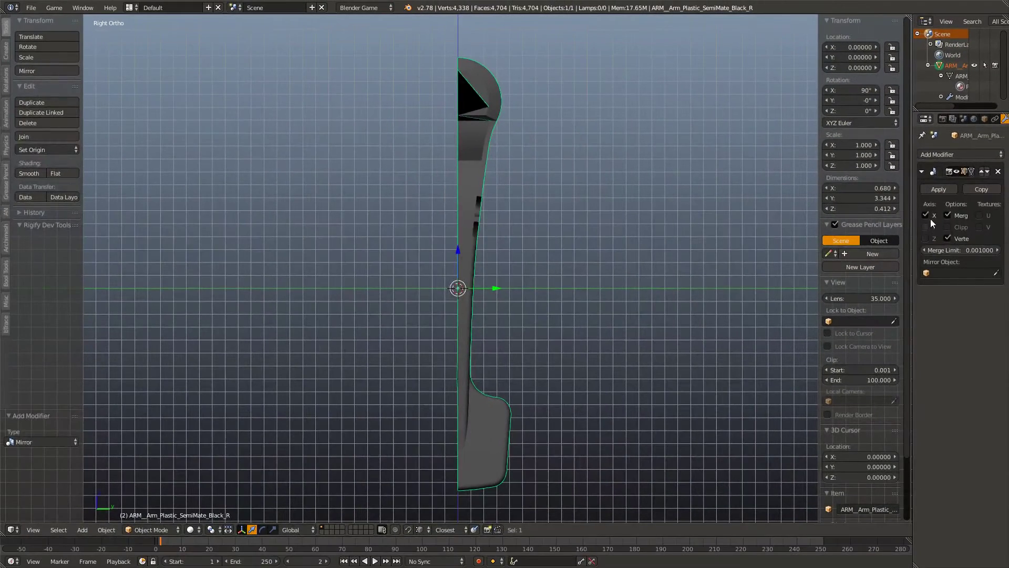
pyautogui.click(926, 215)
pyautogui.click(927, 238)
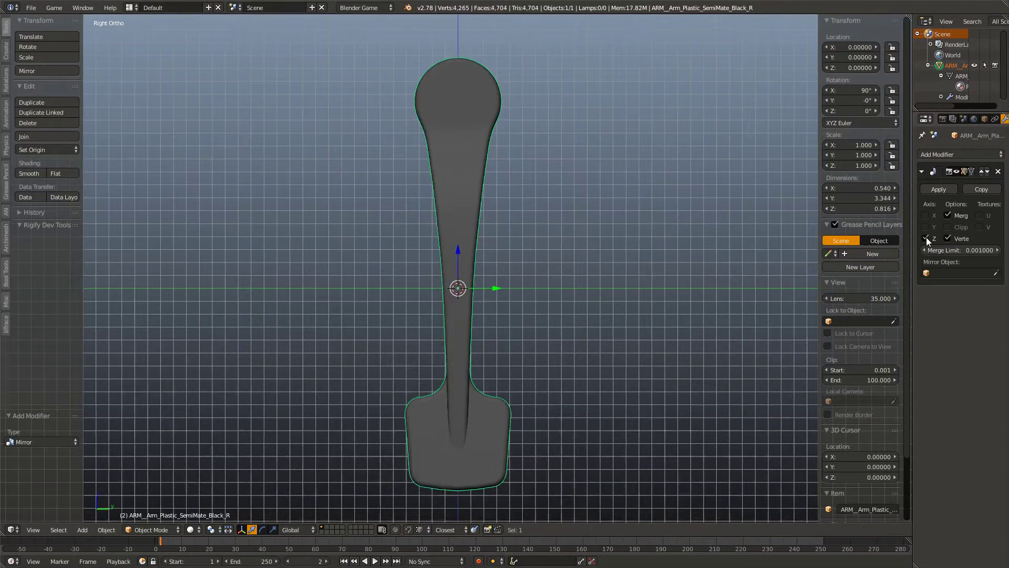
# Step: Inspect the mirrored arm in Edit Mode and enable the mirror's Clipping option
pyautogui.moveTo(683, 284); pyautogui.dragTo(518, 318)
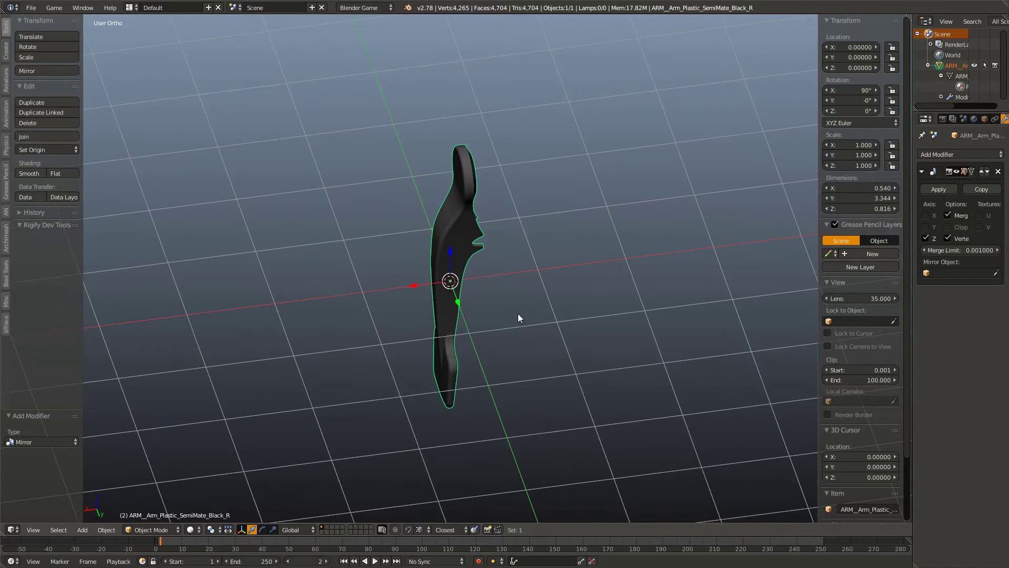
pyautogui.press('KP_5')
pyautogui.scroll(3)
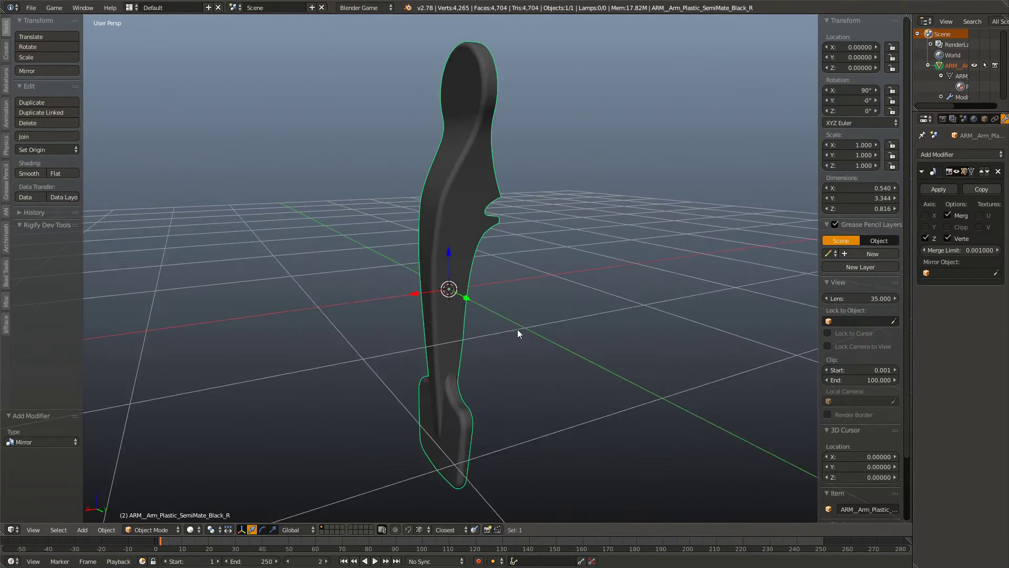
pyautogui.moveTo(517, 329); pyautogui.dragTo(585, 289)
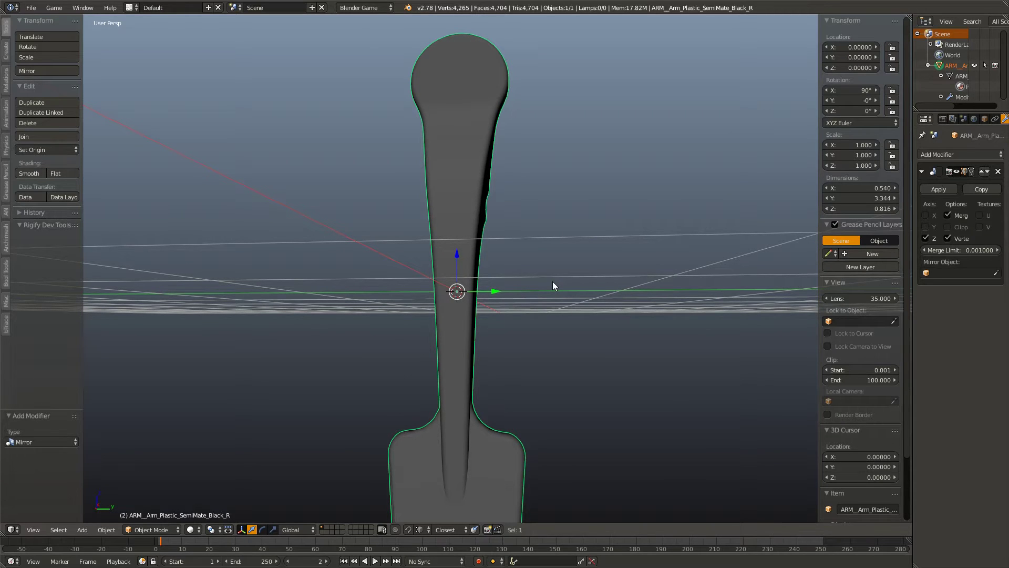
pyautogui.press('Tab')
pyautogui.press('KP_2')
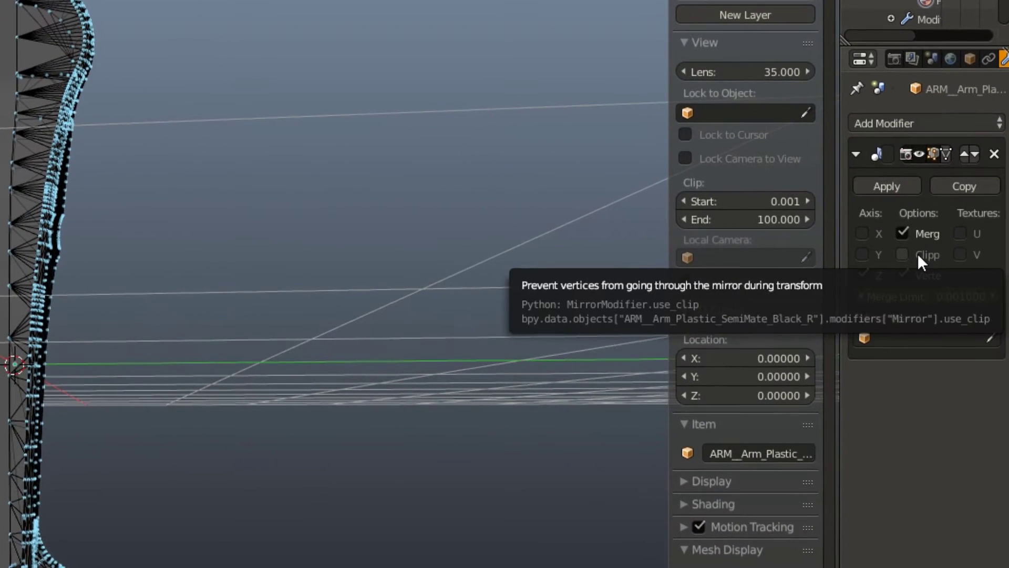
pyautogui.click(918, 254)
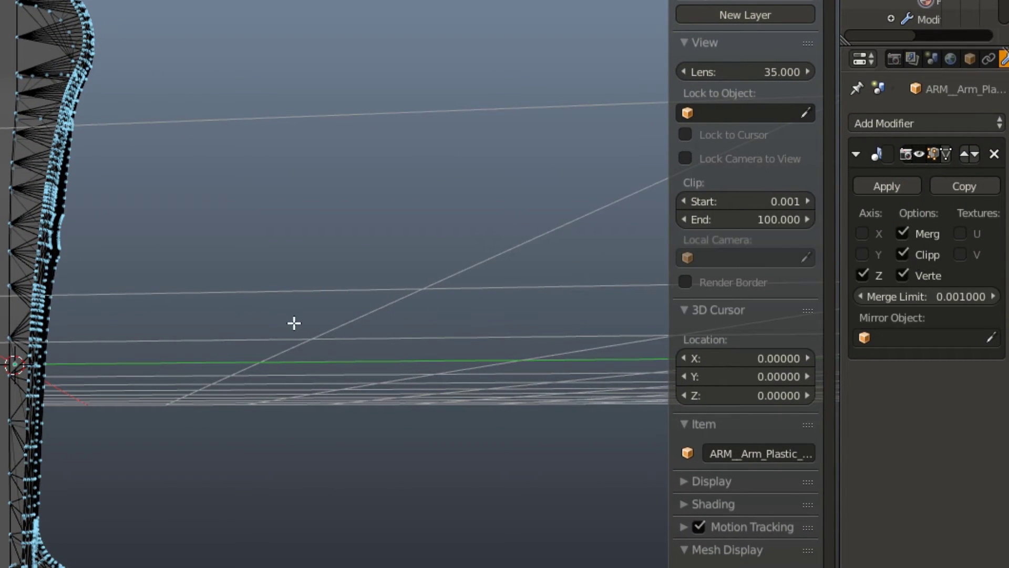
# Step: Select the whole arm mesh and run Tris to Quads via the 'tris' search
pyautogui.moveTo(570, 428); pyautogui.dragTo(479, 378)
pyautogui.scroll(3)
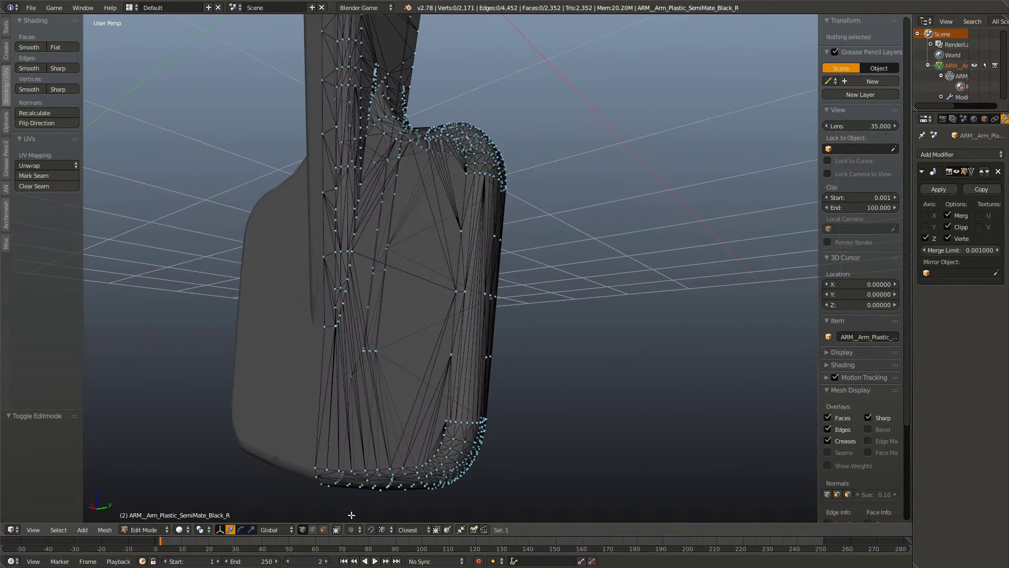
pyautogui.moveTo(352, 515); pyautogui.dragTo(552, 378)
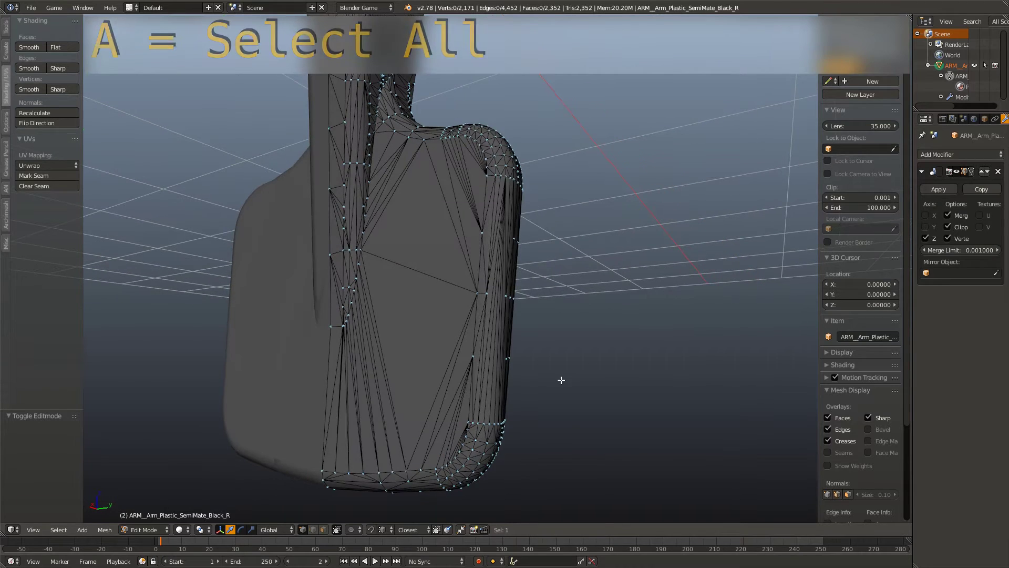
pyautogui.press('a')
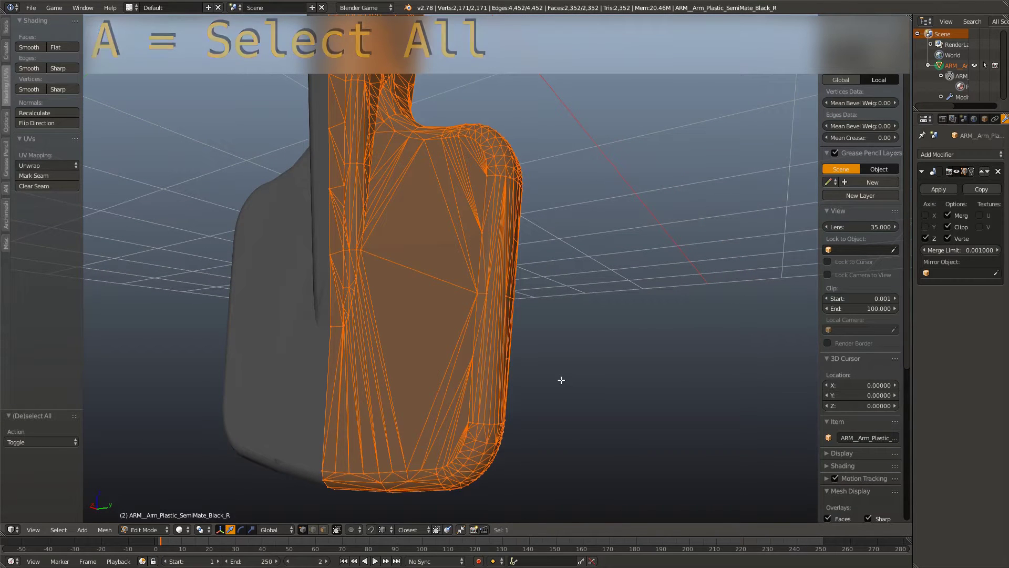
pyautogui.press('space')
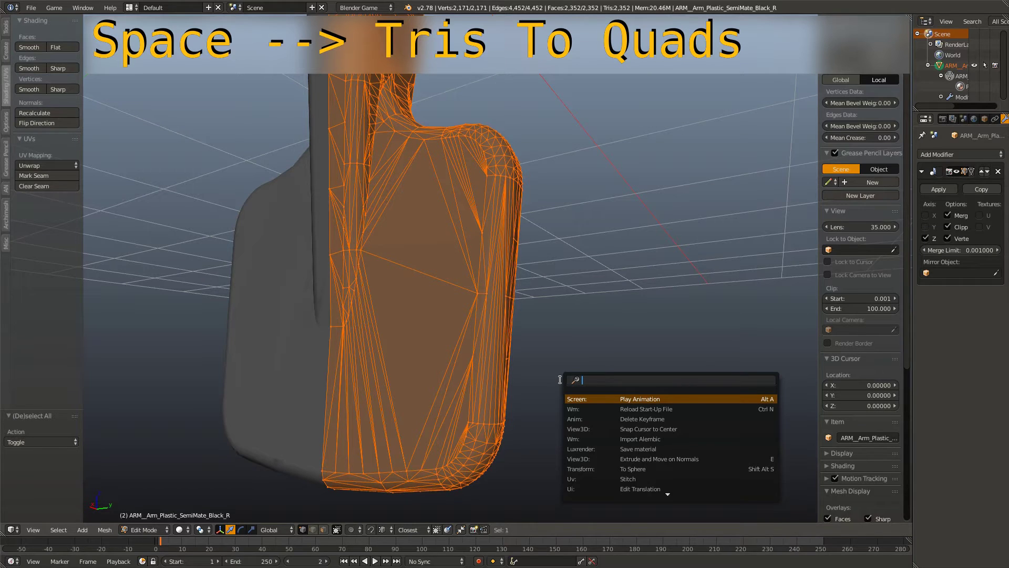
pyautogui.write('tris')
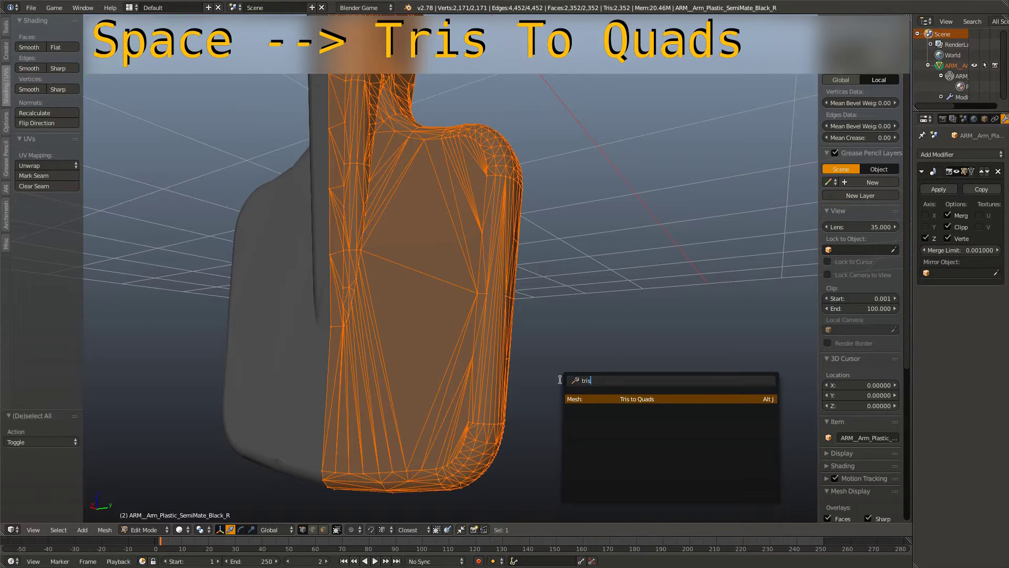
pyautogui.press('Return')
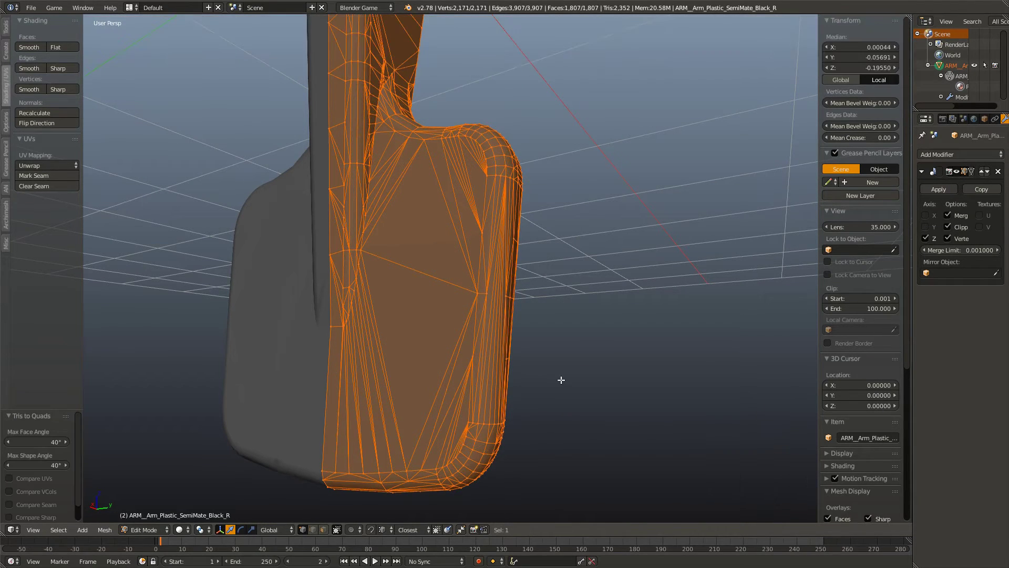
# Step: Compare triangle and quad versions with undo/redo, ending on the quad version
pyautogui.scroll(3)
pyautogui.scroll(3)
pyautogui.scroll(3)
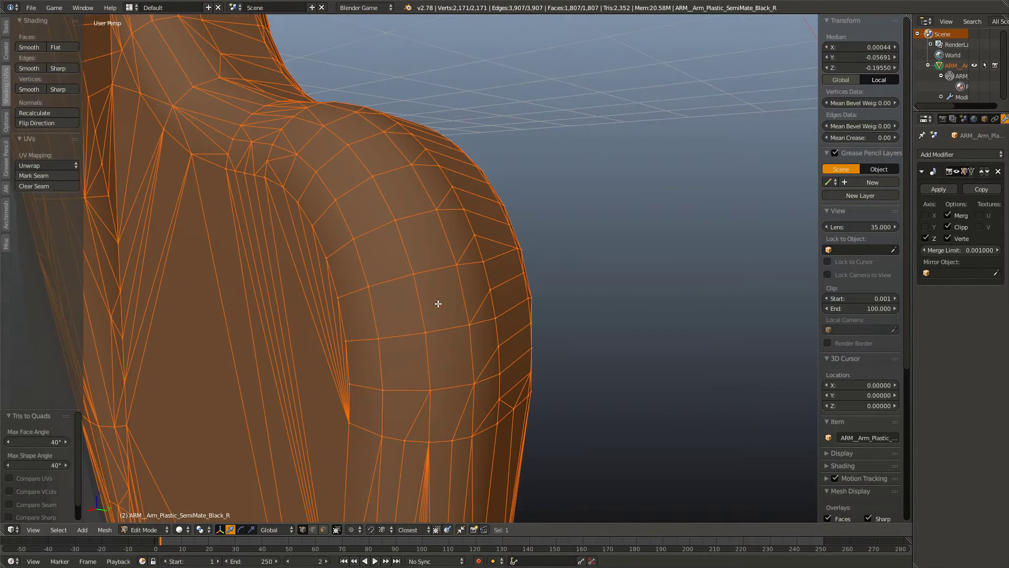
pyautogui.hotkey('ctrl', 'z')
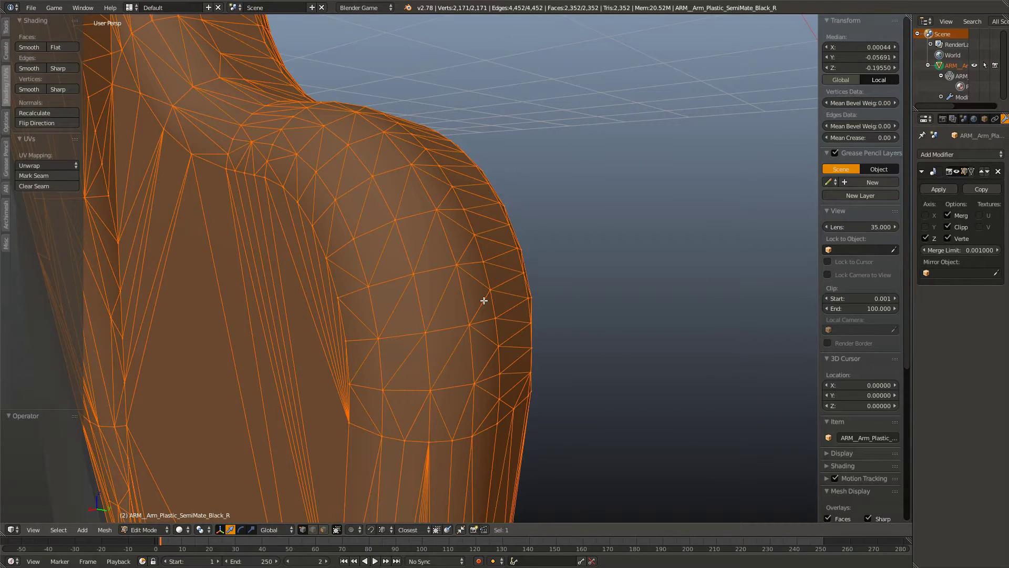
pyautogui.hotkey('ctrl', 'shift', 'z')
pyautogui.hotkey('ctrl', 'z')
pyautogui.hotkey('ctrl', 'shift', 'z')
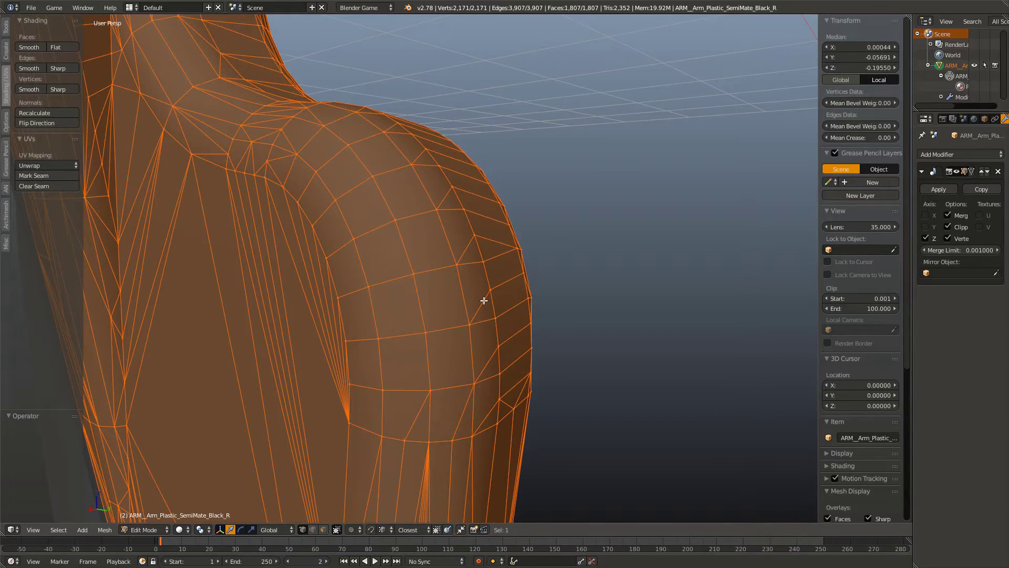
pyautogui.hotkey('ctrl', 'z')
pyautogui.hotkey('ctrl', 'shift', 'z')
pyautogui.hotkey('ctrl', 'z')
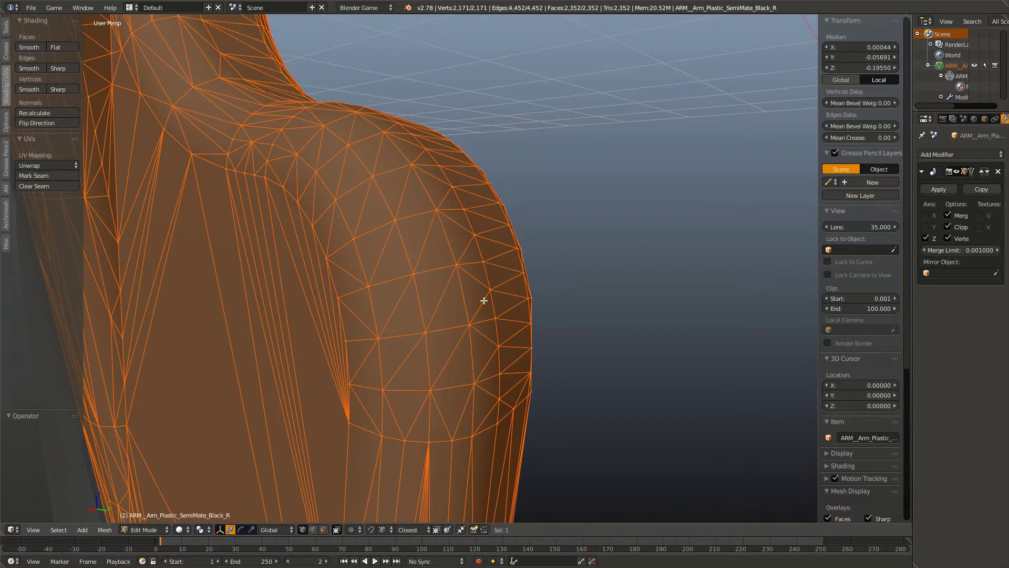
pyautogui.hotkey('ctrl', 'shift', 'z')
# Step: Deselect all and circle-select the vertical strip of fanned faces
pyautogui.scroll(-3)
pyautogui.moveTo(474, 334); pyautogui.dragTo(514, 329)
pyautogui.scroll(3)
pyautogui.press('a')
pyautogui.scroll(3)
pyautogui.scroll(-3)
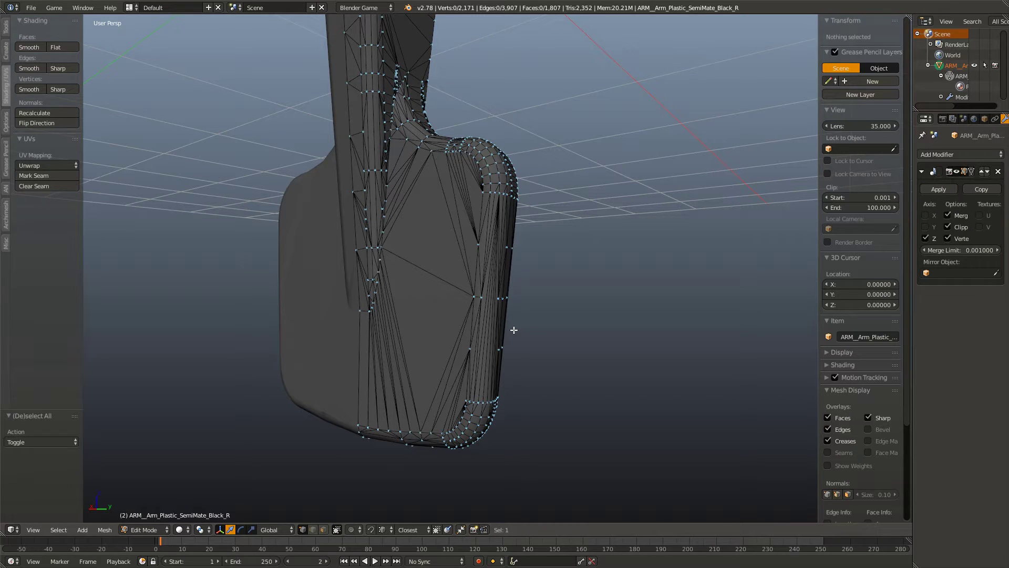
pyautogui.scroll(3)
pyautogui.scroll(3)
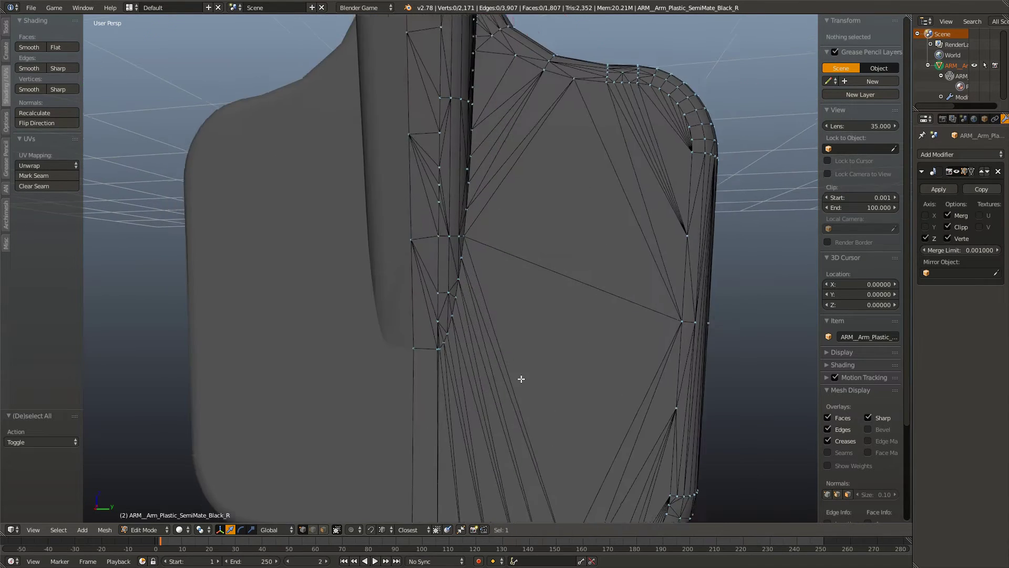
pyautogui.scroll(3)
pyautogui.scroll(3)
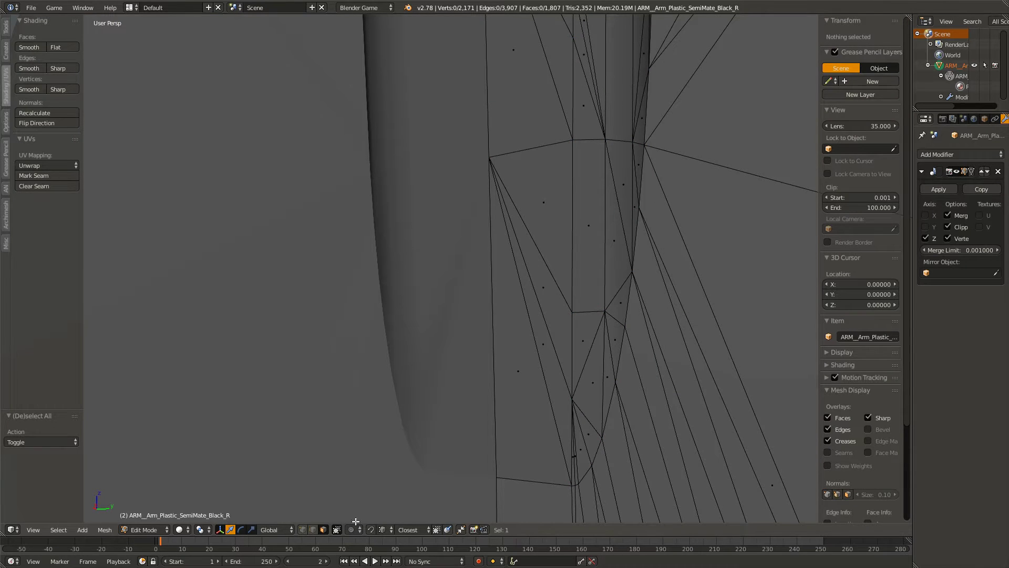
pyautogui.press('c')
pyautogui.moveTo(504, 428); pyautogui.dragTo(538, 220)
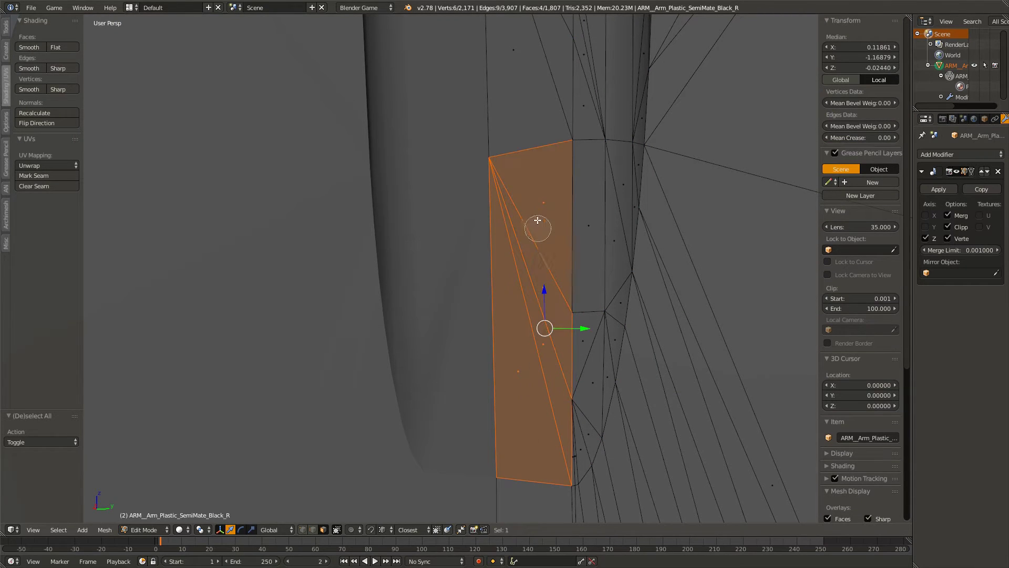
# Step: Delete the fanned strip and extrude the hole's edge loop along Y to patch it
pyautogui.press('x')
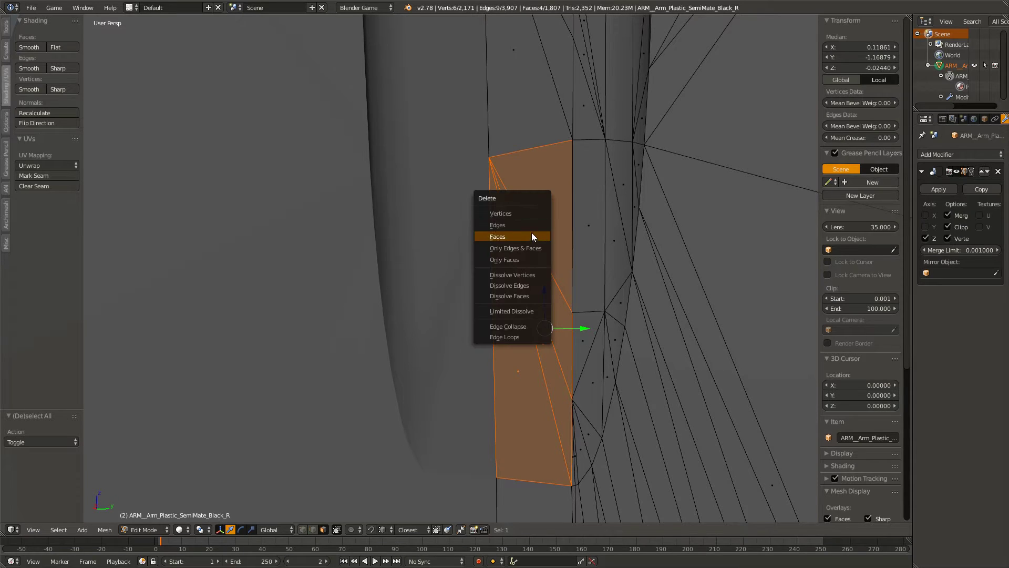
pyautogui.click(532, 232)
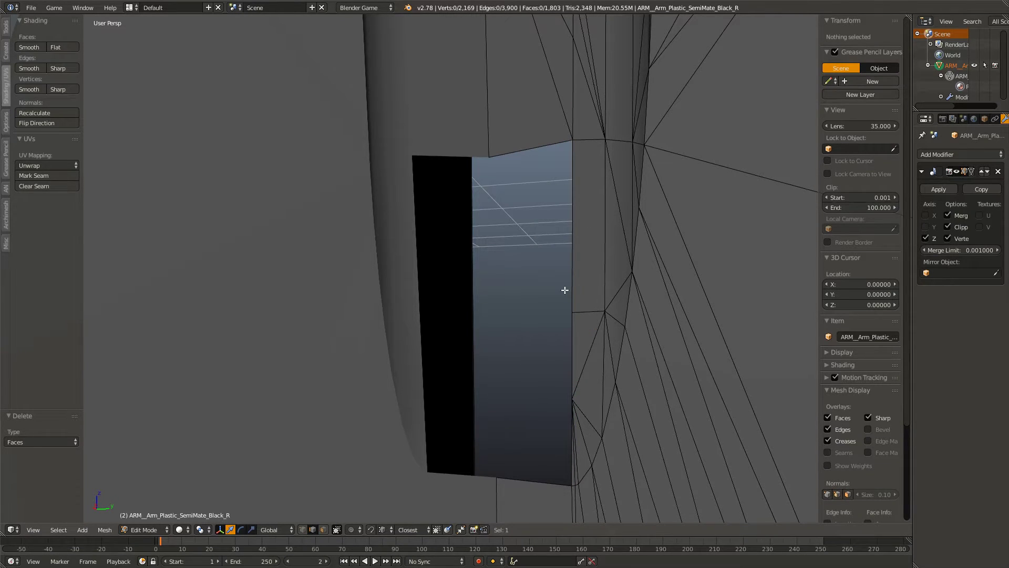
pyautogui.rightClick(565, 290)
pyautogui.press('a')
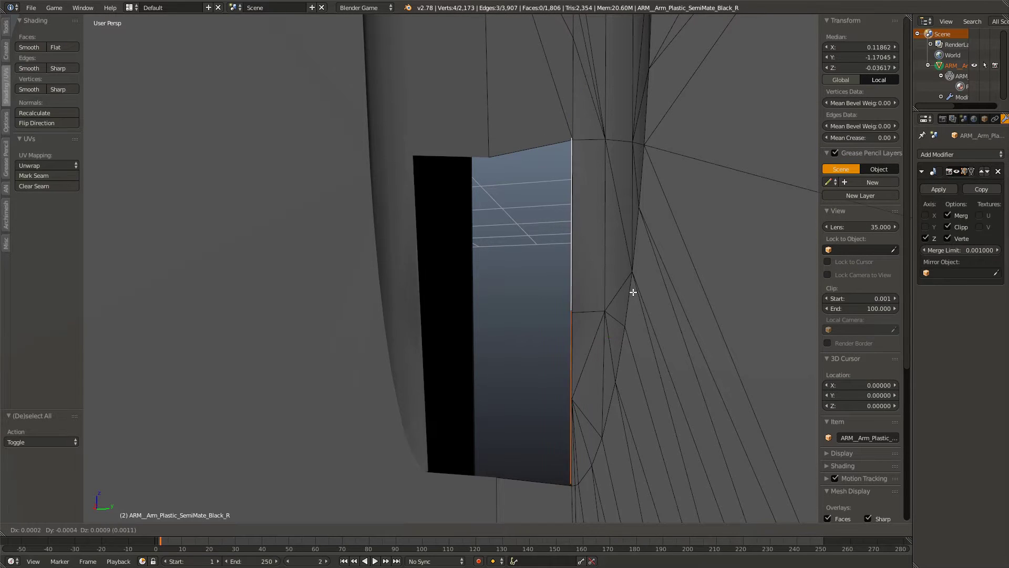
pyautogui.press('e')
pyautogui.press('y')
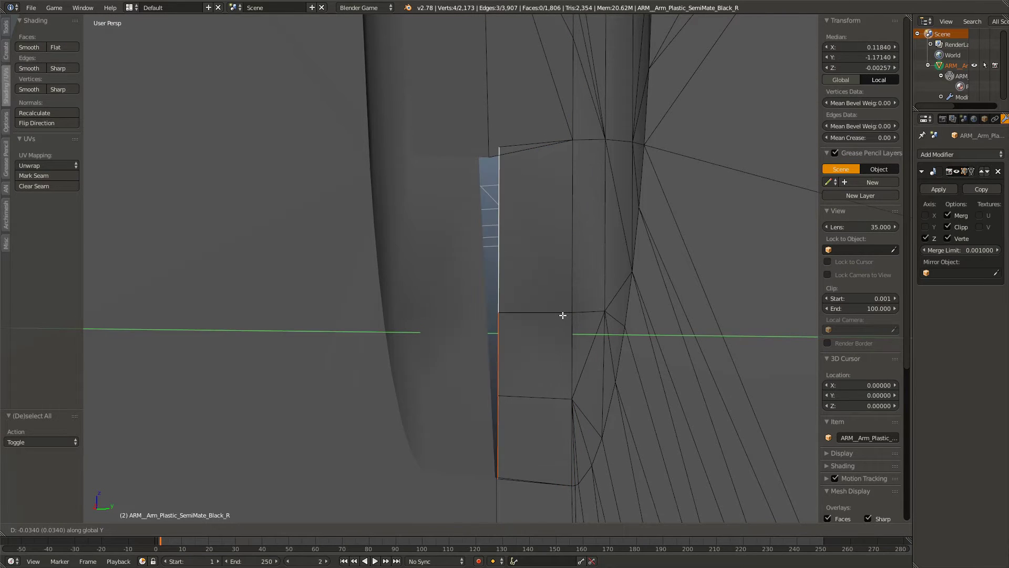
pyautogui.click(500, 315)
# Step: Undo the patch to restore the original fanned face strip and clear the selection
pyautogui.press('a')
pyautogui.scroll(-3)
pyautogui.scroll(3)
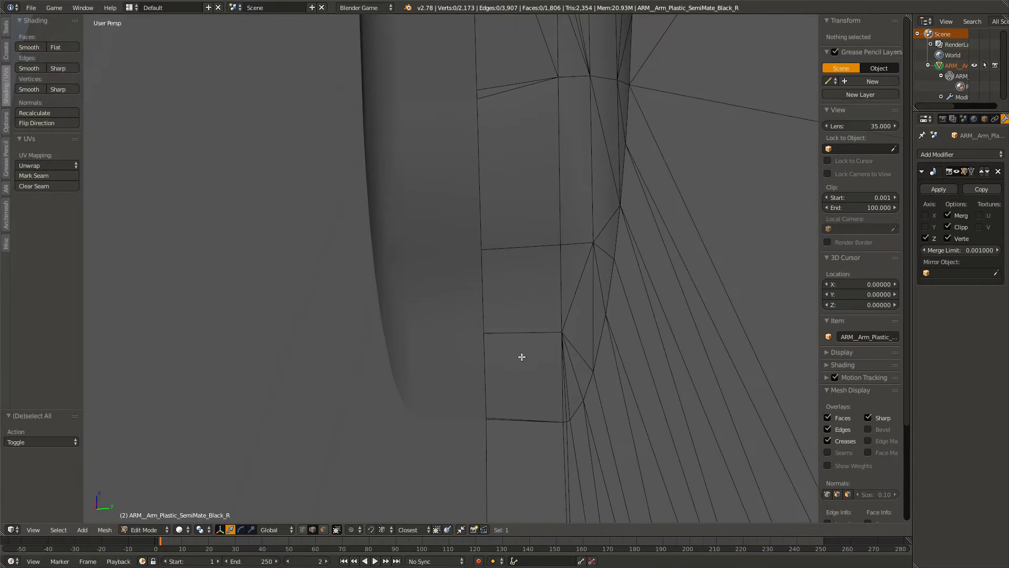
pyautogui.hotkey('ctrl', 'z')
pyautogui.hotkey('ctrl', 'z')
pyautogui.hotkey('ctrl', 'z')
pyautogui.hotkey('ctrl', 'z')
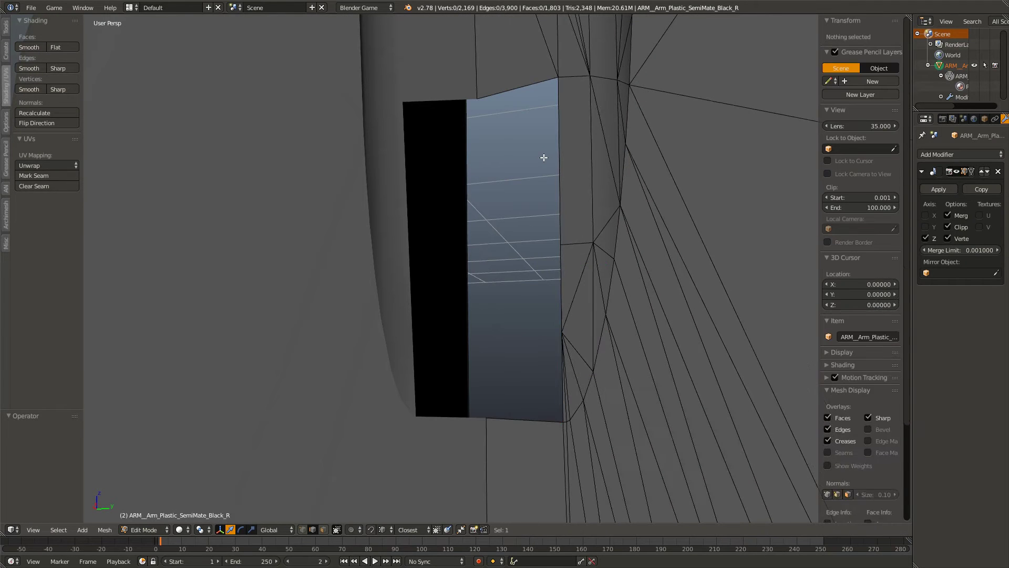
pyautogui.hotkey('ctrl', 'z')
pyautogui.press('f')
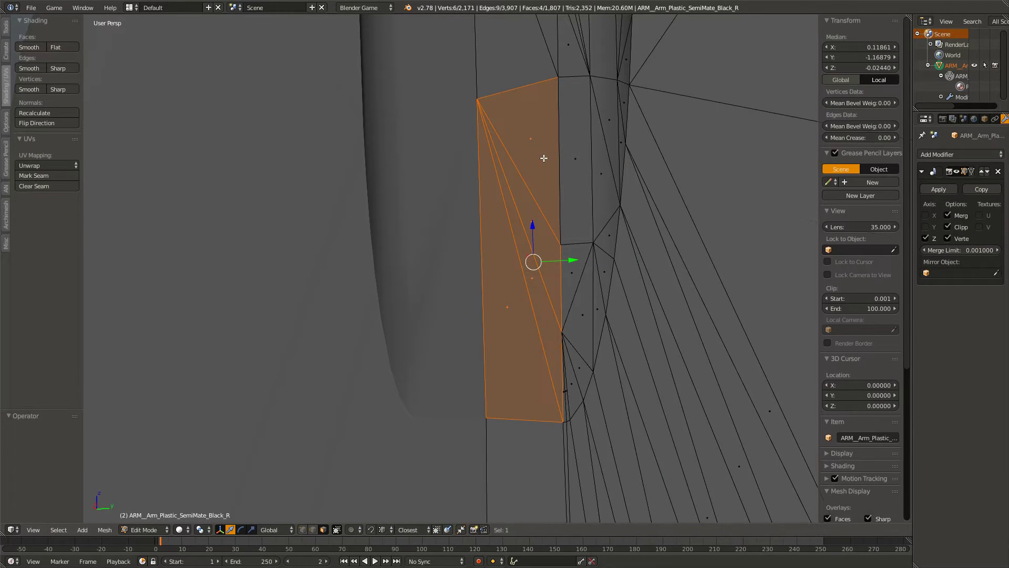
pyautogui.press('a')
# Step: Circle-select a band of fanned faces on the lower hand
pyautogui.scroll(3)
pyautogui.moveTo(609, 295); pyautogui.dragTo(333, 257)
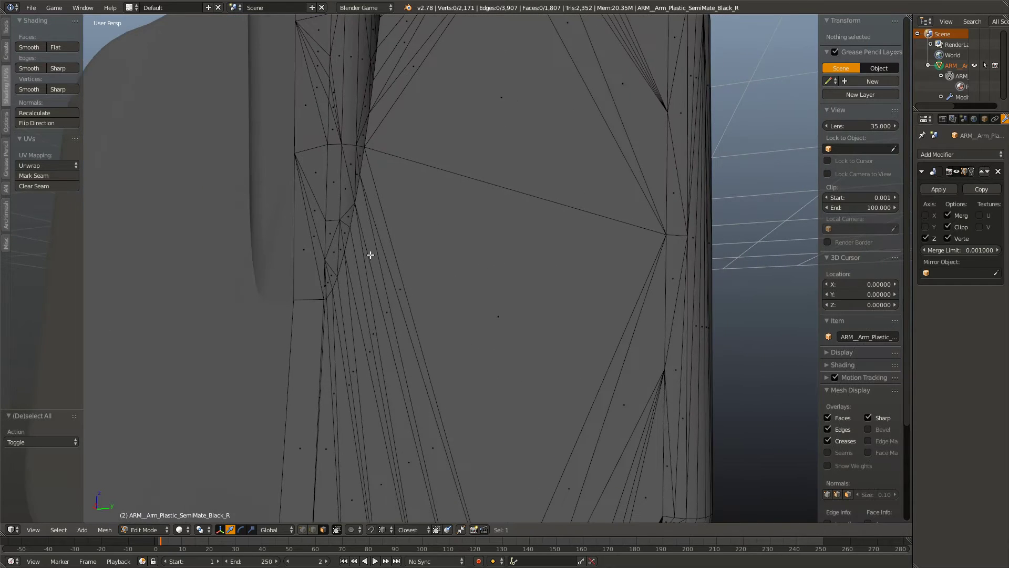
pyautogui.scroll(-3)
pyautogui.scroll(-3)
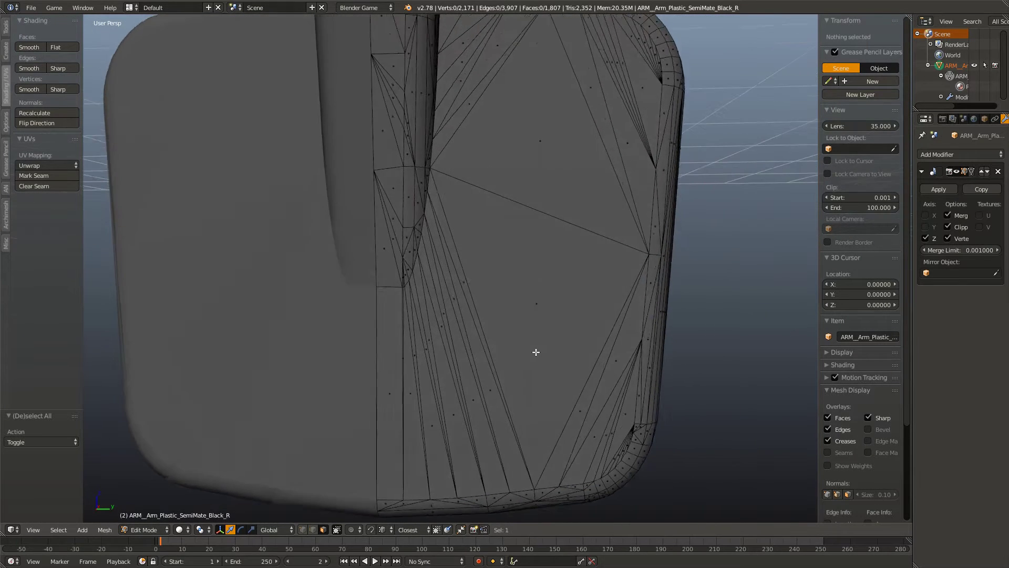
pyautogui.scroll(-3)
pyautogui.scroll(3)
pyautogui.press('c')
pyautogui.moveTo(363, 383); pyautogui.dragTo(475, 283)
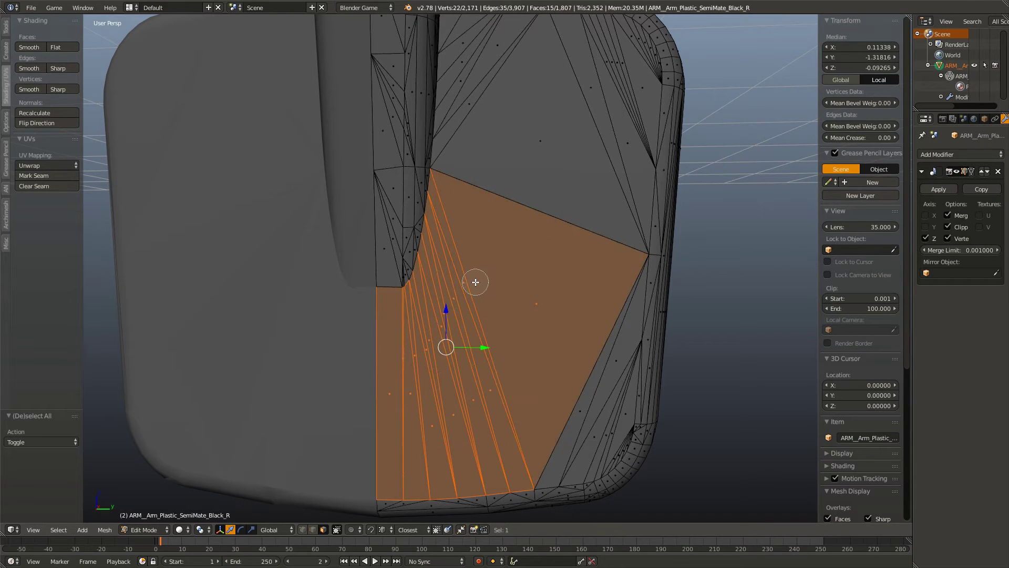
# Step: Run Remove Doubles on the whole arm mesh, merging 965 duplicate vertices
pyautogui.press('a')
pyautogui.press('a')
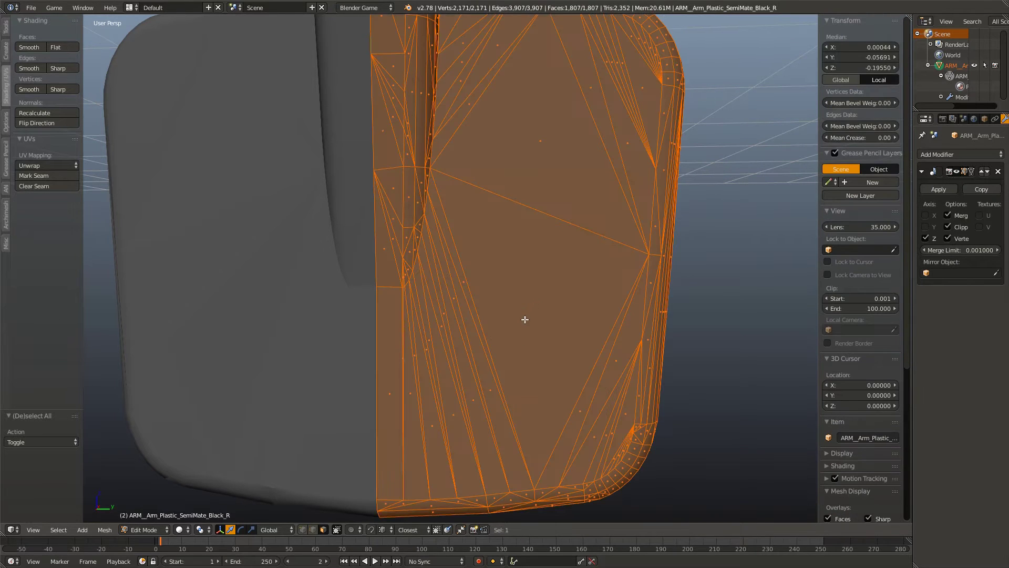
pyautogui.scroll(-3)
pyautogui.scroll(3)
pyautogui.press('w')
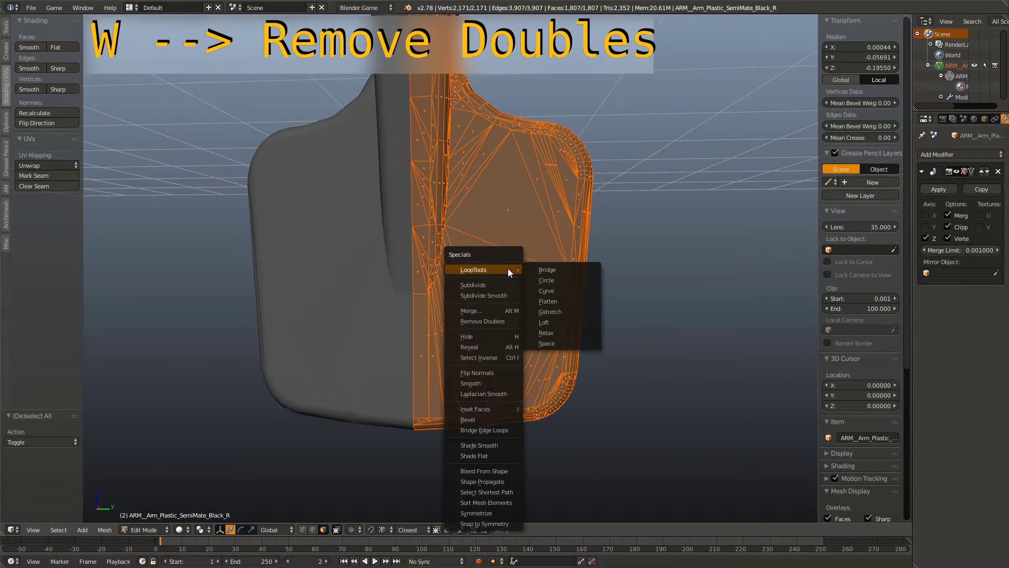
pyautogui.click(492, 320)
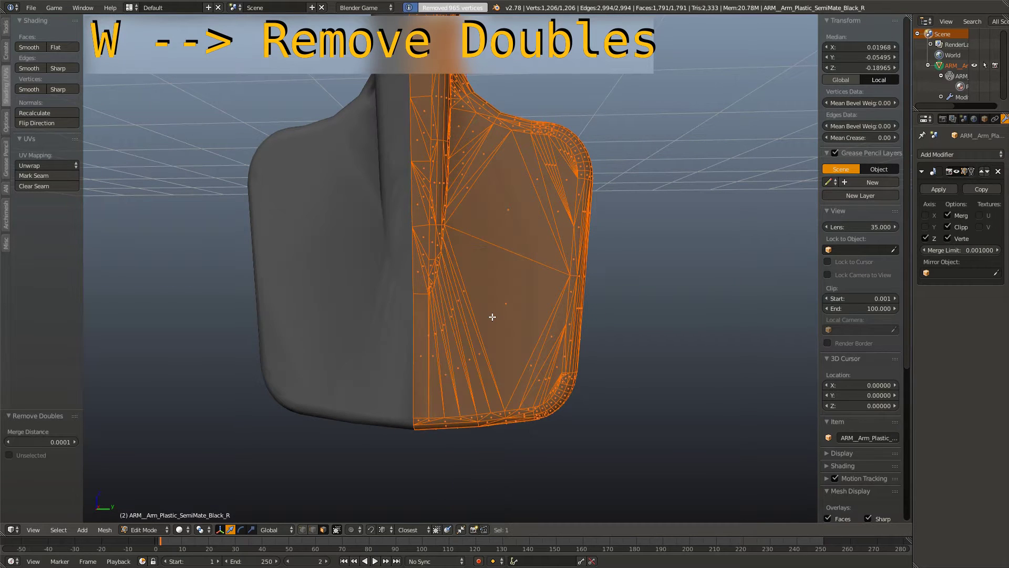
pyautogui.scroll(3)
# Step: In Object Mode, shade the arm flat and turn off Auto Smooth on its normals
pyautogui.press('Tab')
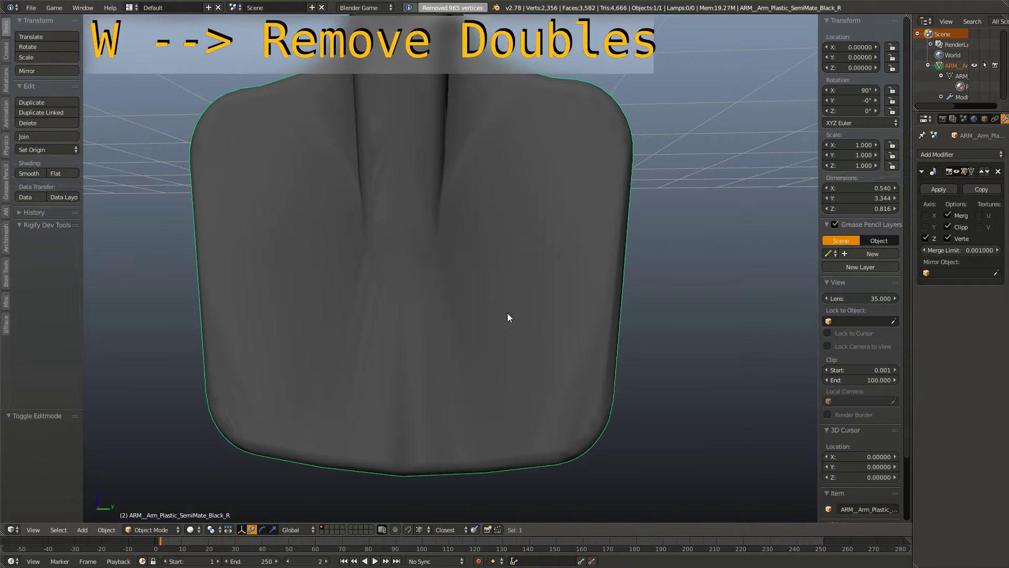
pyautogui.press('z')
pyautogui.click(564, 325)
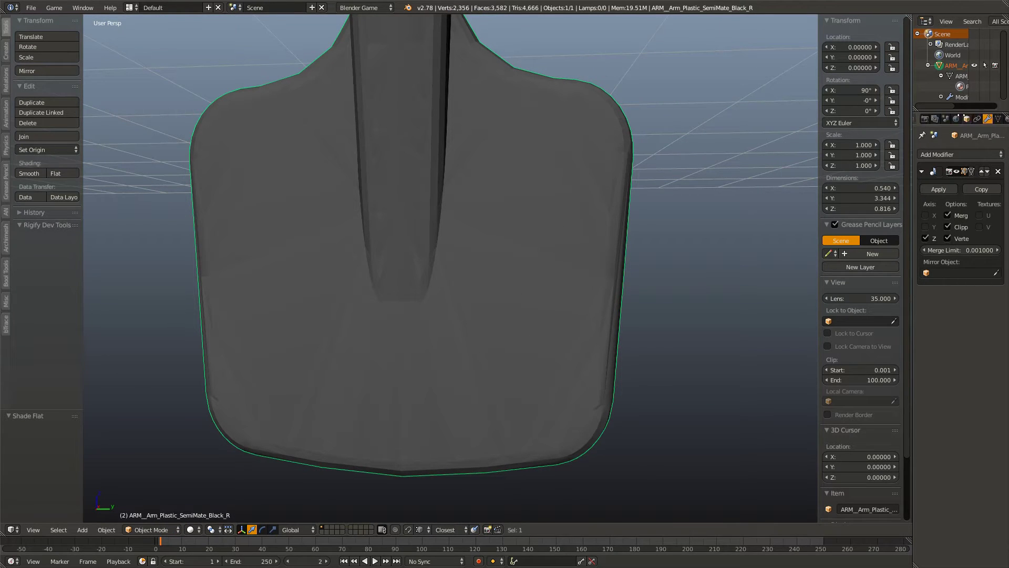
pyautogui.click(952, 119)
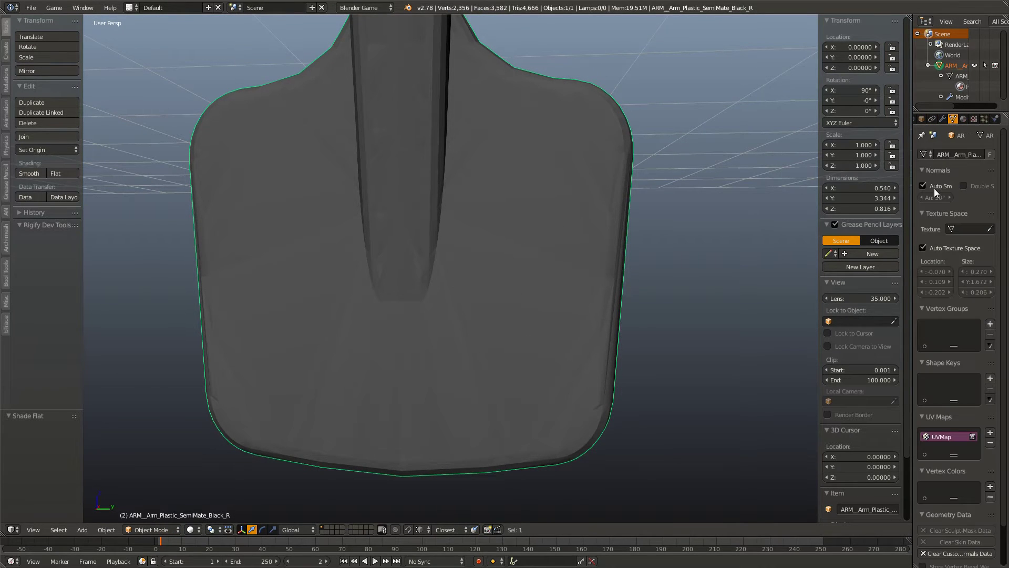
pyautogui.click(934, 187)
pyautogui.moveTo(625, 348); pyautogui.dragTo(619, 329)
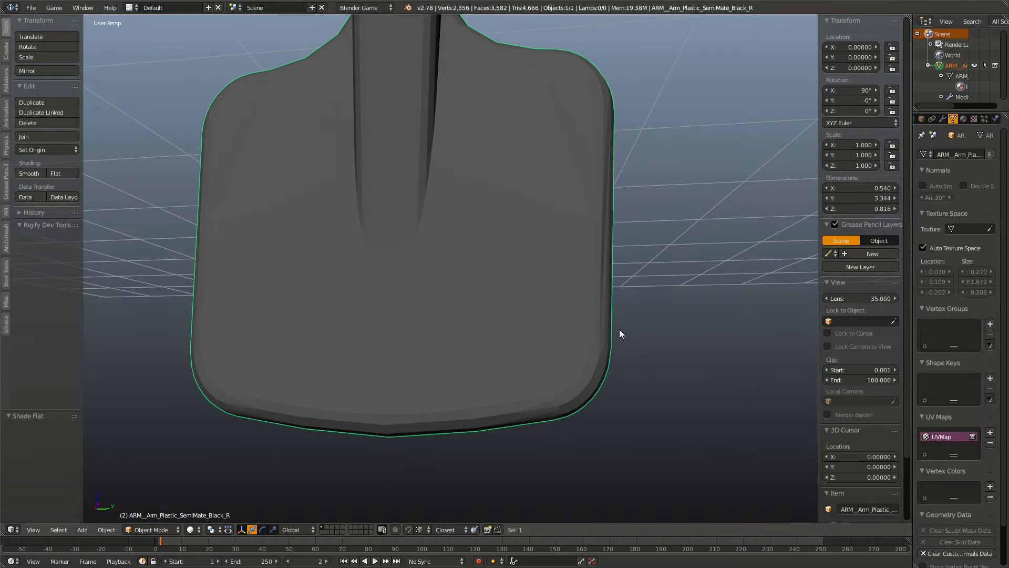
pyautogui.scroll(3)
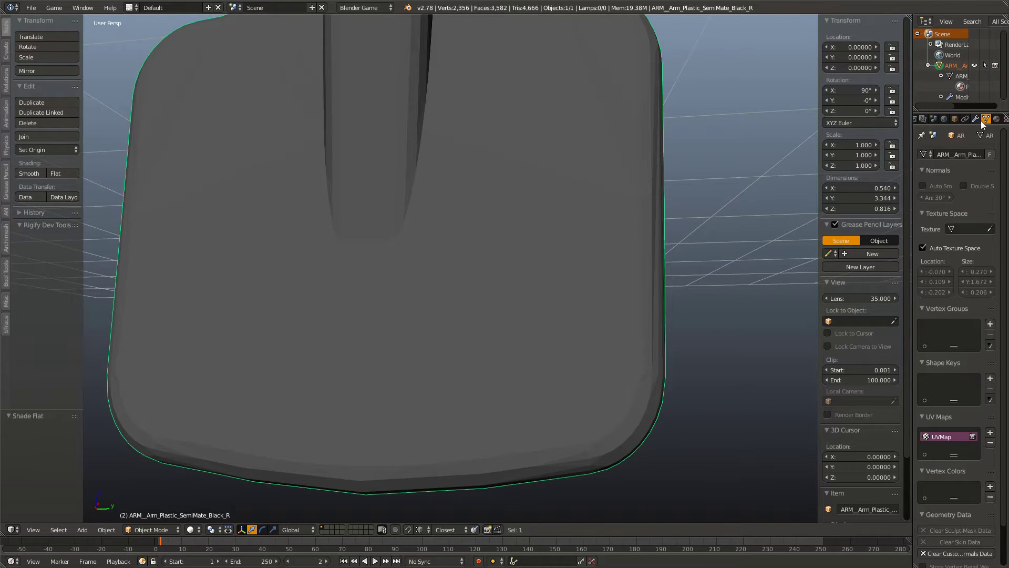
# Step: Check the arm's Mirror modifier settings and switch the arm into Edit Mode
pyautogui.click(977, 120)
pyautogui.moveTo(683, 315); pyautogui.dragTo(607, 364)
pyautogui.scroll(-3)
pyautogui.scroll(3)
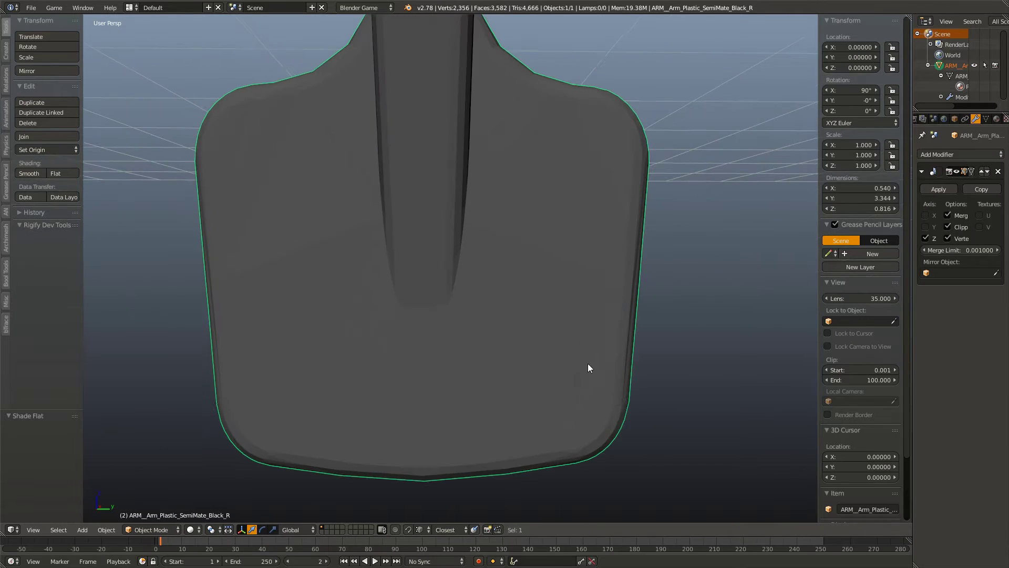
pyautogui.scroll(3)
pyautogui.scroll(3)
pyautogui.press('Tab')
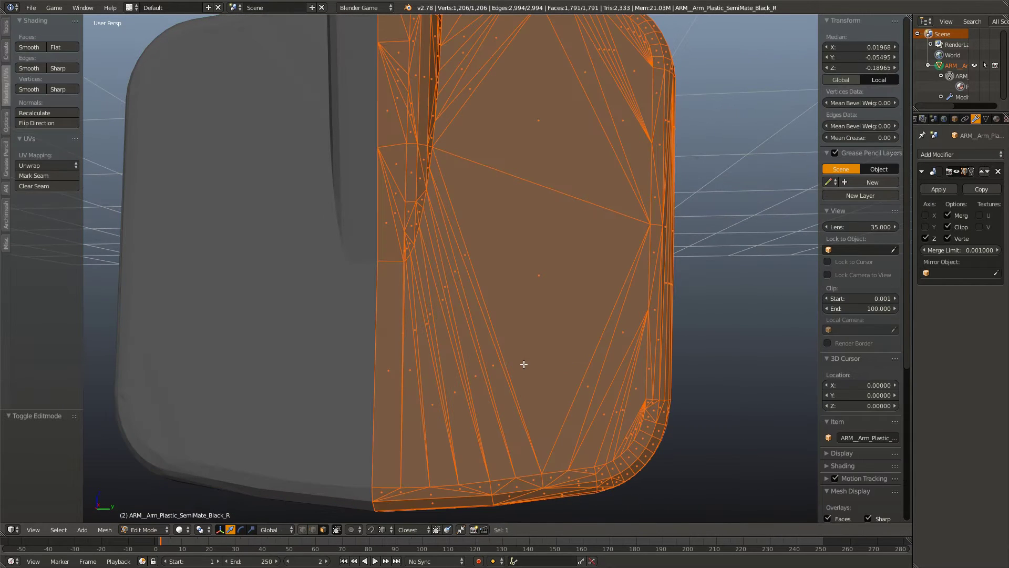
# Step: Circle-select the blade strip and large upper fan faces on the blade's flat side
pyautogui.press('a')
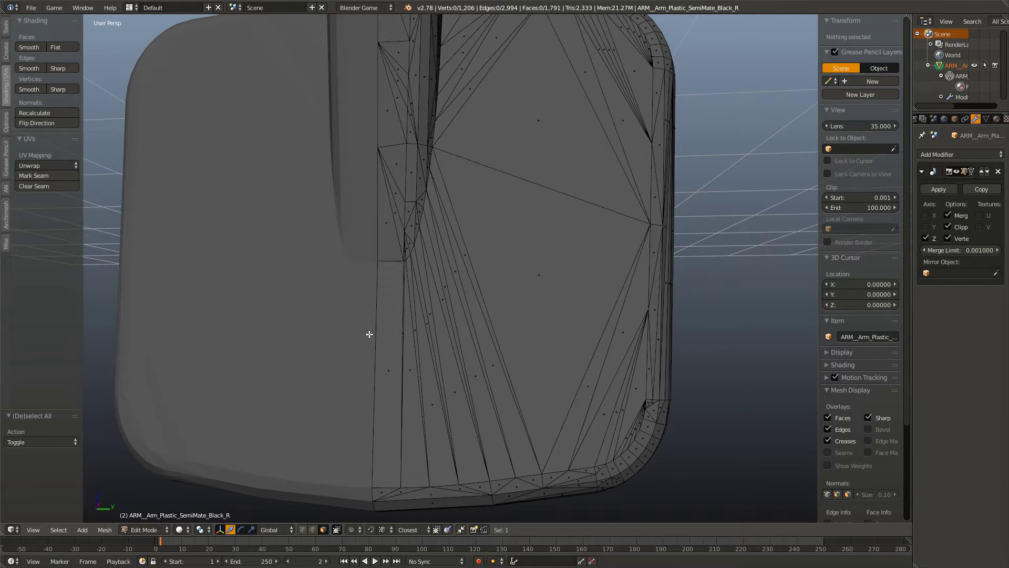
pyautogui.press('c')
pyautogui.moveTo(368, 389); pyautogui.dragTo(624, 416)
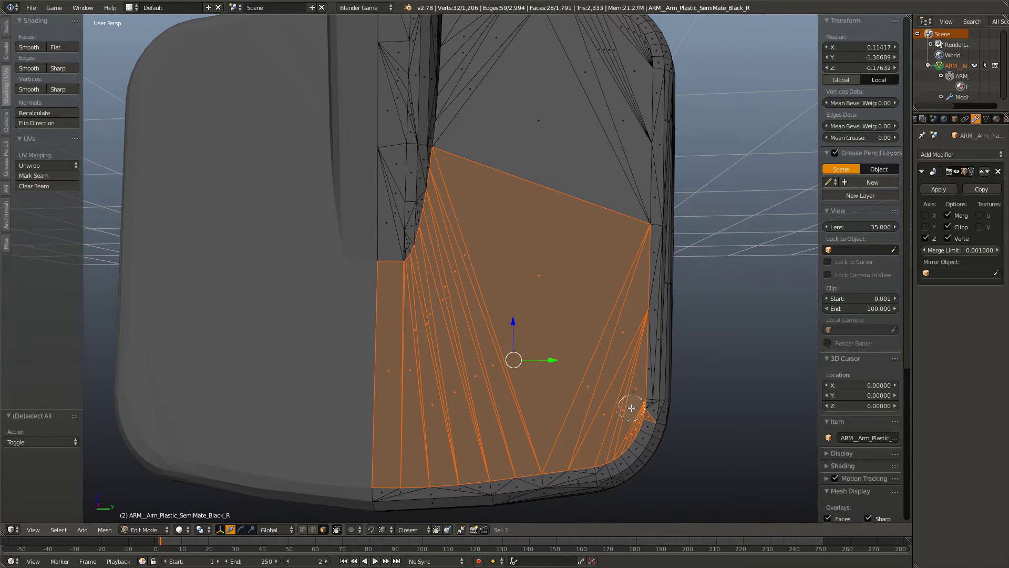
pyautogui.moveTo(601, 250); pyautogui.dragTo(629, 100)
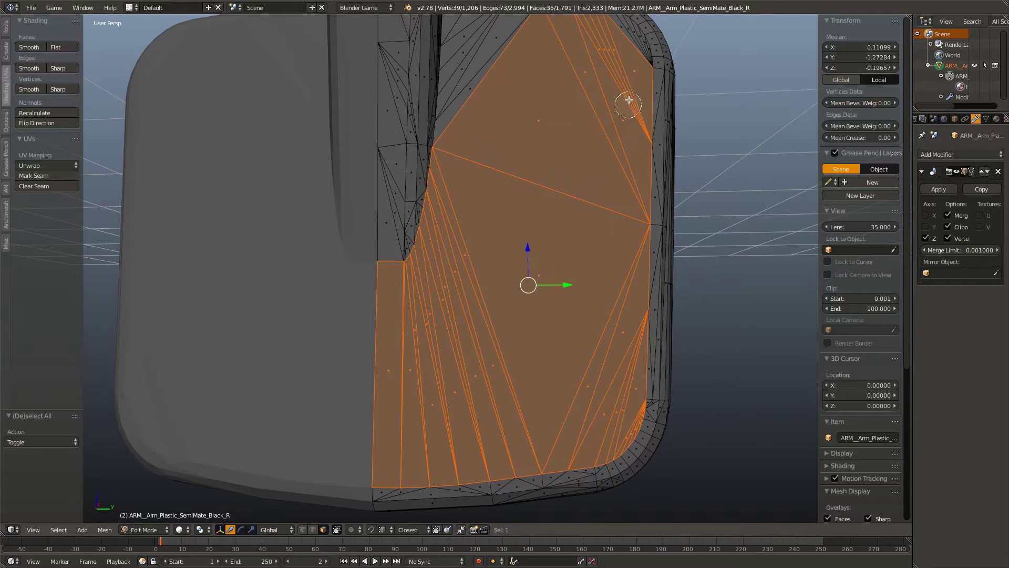
pyautogui.moveTo(593, 94); pyautogui.dragTo(468, 238)
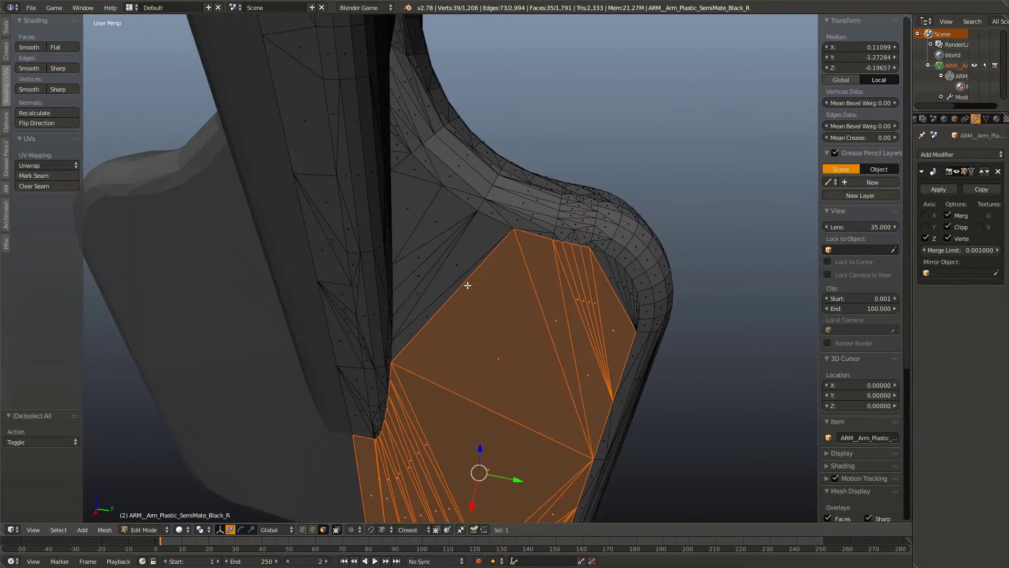
pyautogui.scroll(3)
pyautogui.press('c')
pyautogui.moveTo(449, 358); pyautogui.dragTo(373, 100)
pyautogui.moveTo(604, 315); pyautogui.dragTo(707, 311)
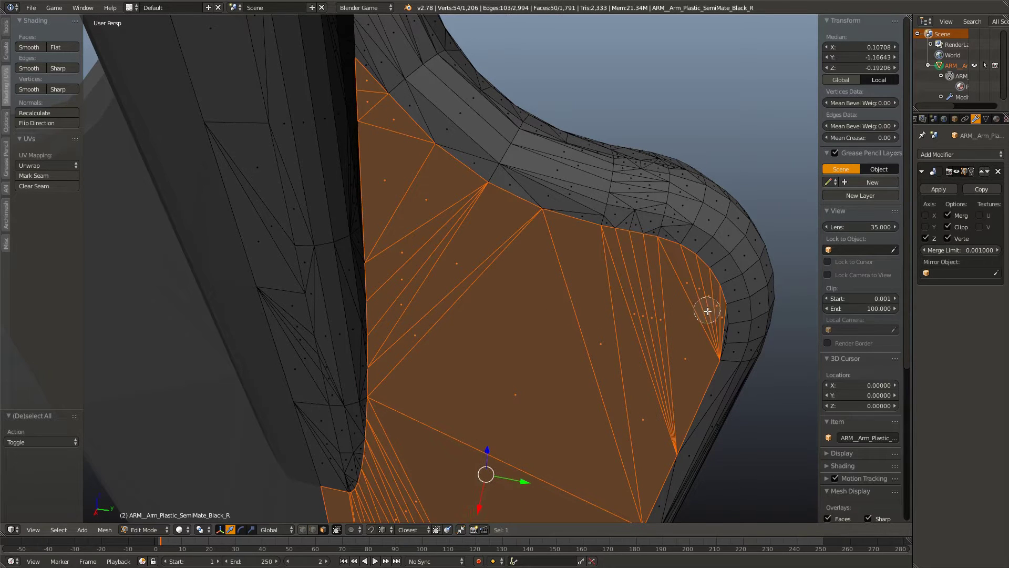
# Step: Delete the selected fan faces on the blade
pyautogui.scroll(-3)
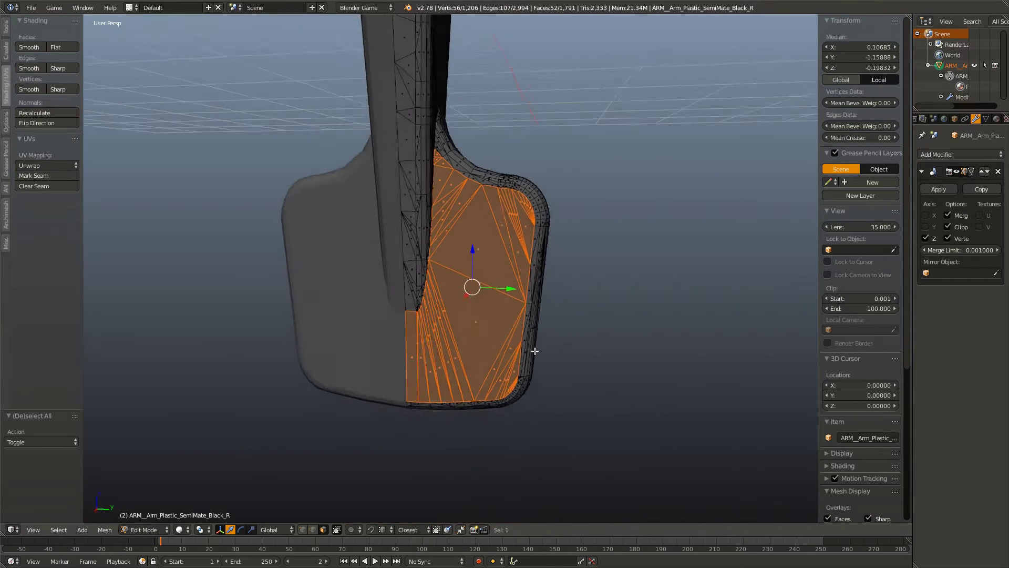
pyautogui.moveTo(534, 349); pyautogui.dragTo(549, 202)
pyautogui.press('x')
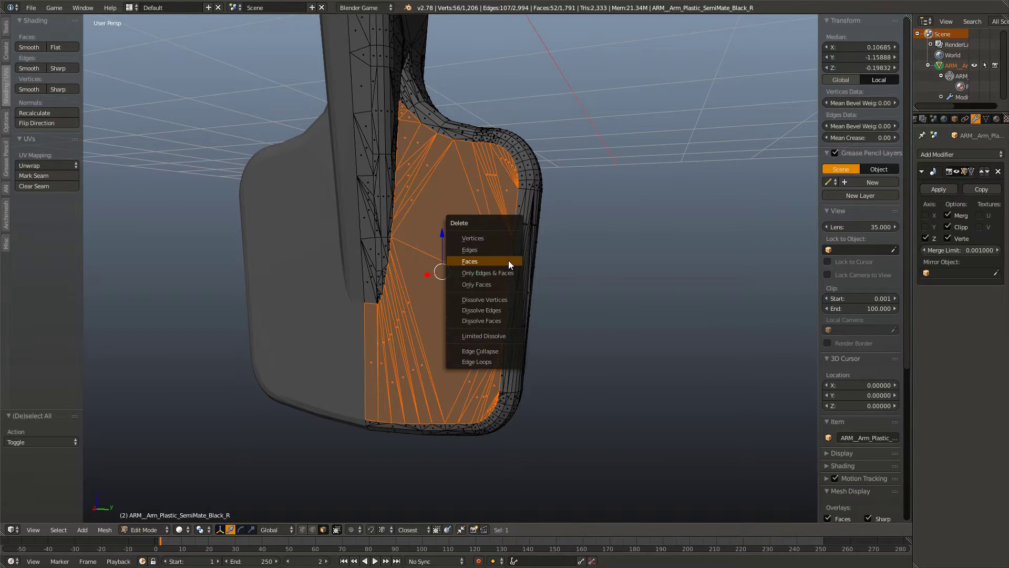
pyautogui.click(508, 261)
pyautogui.moveTo(509, 260); pyautogui.dragTo(635, 351)
pyautogui.scroll(3)
# Step: Select the narrow bottom strip, bottom fan and corner fan faces
pyautogui.click(575, 336)
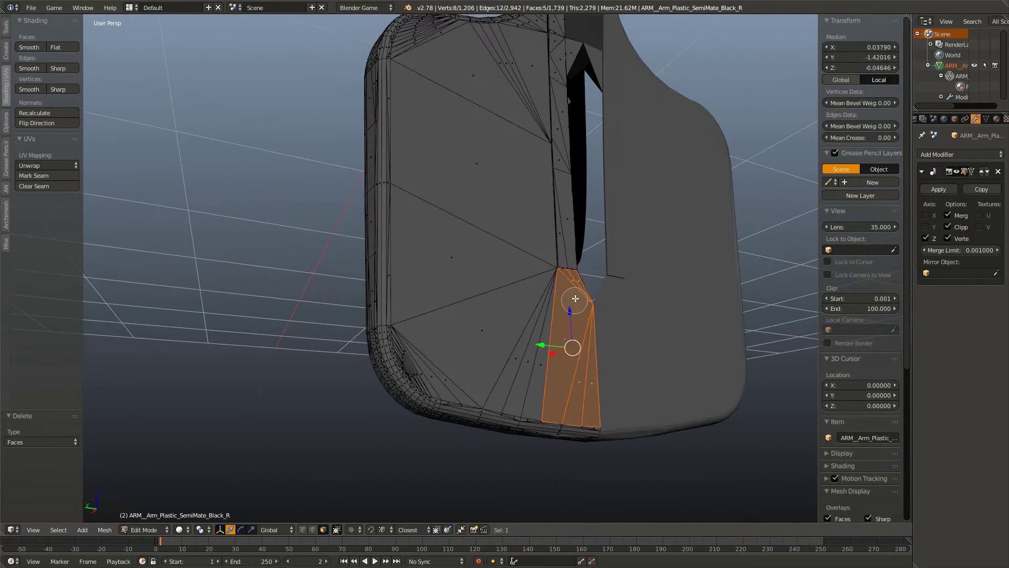
pyautogui.click(539, 313)
pyautogui.click(421, 368)
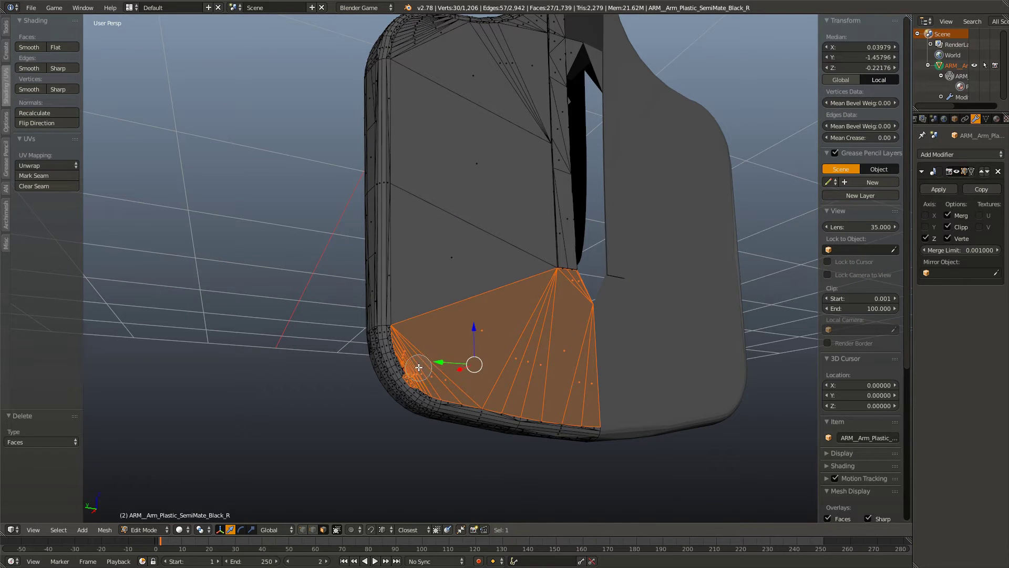
pyautogui.scroll(3)
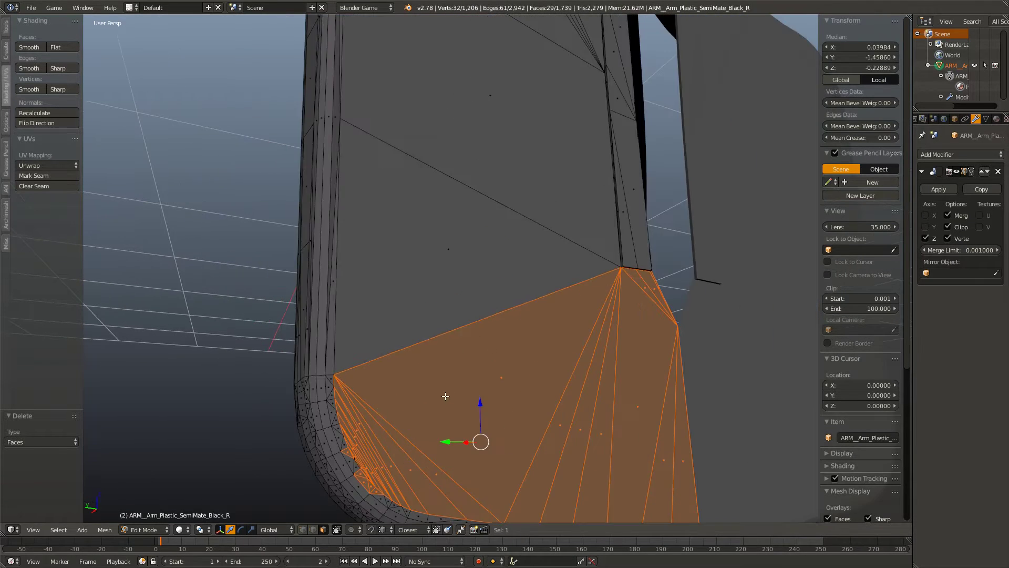
pyautogui.scroll(3)
pyautogui.scroll(3)
pyautogui.scroll(3)
pyautogui.scroll(3)
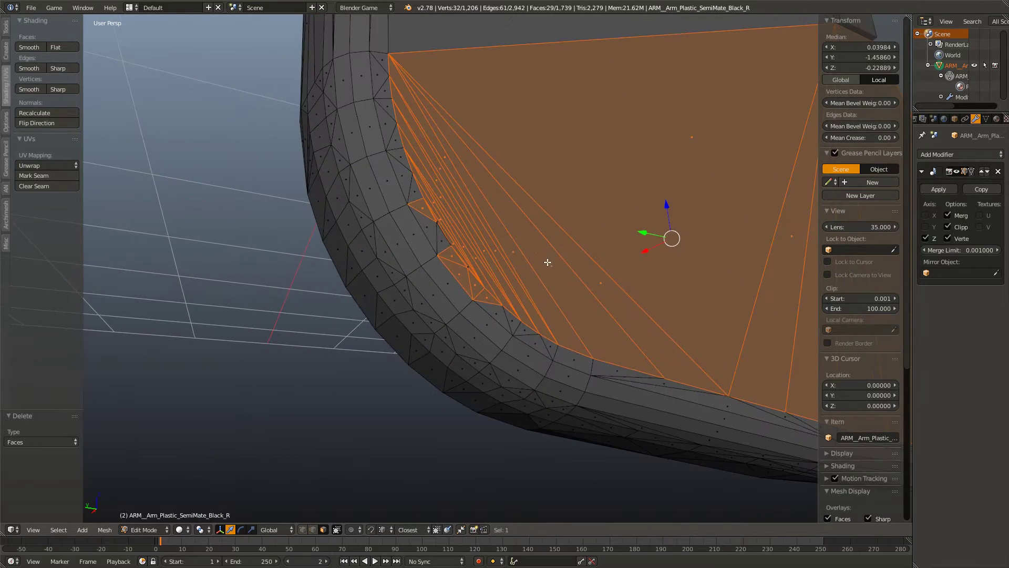
pyautogui.scroll(3)
pyautogui.scroll(3)
# Step: Deselect the rim faces near the rounded corner
pyautogui.press('c')
pyautogui.moveTo(523, 289); pyautogui.dragTo(418, 166)
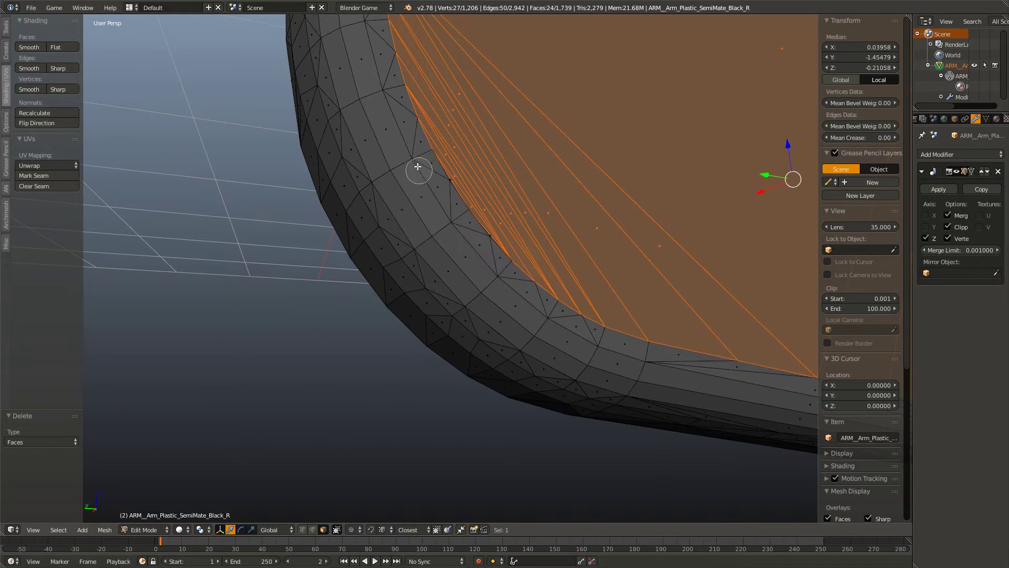
pyautogui.scroll(3)
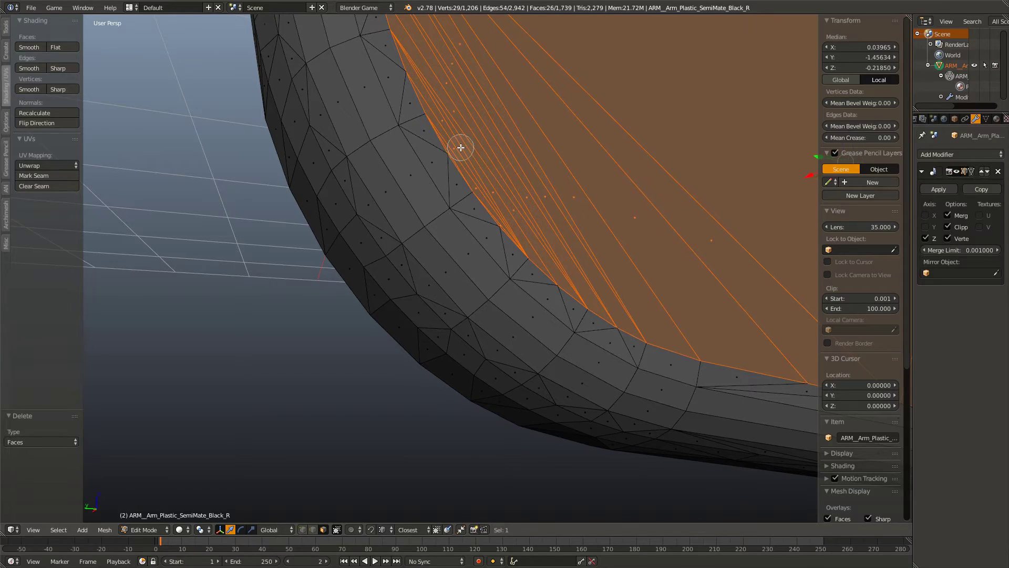
pyautogui.scroll(-3)
pyautogui.moveTo(531, 155); pyautogui.dragTo(519, 223)
# Step: Add linked faces around the rounded corner and delete the 57 selected faces
pyautogui.press('l')
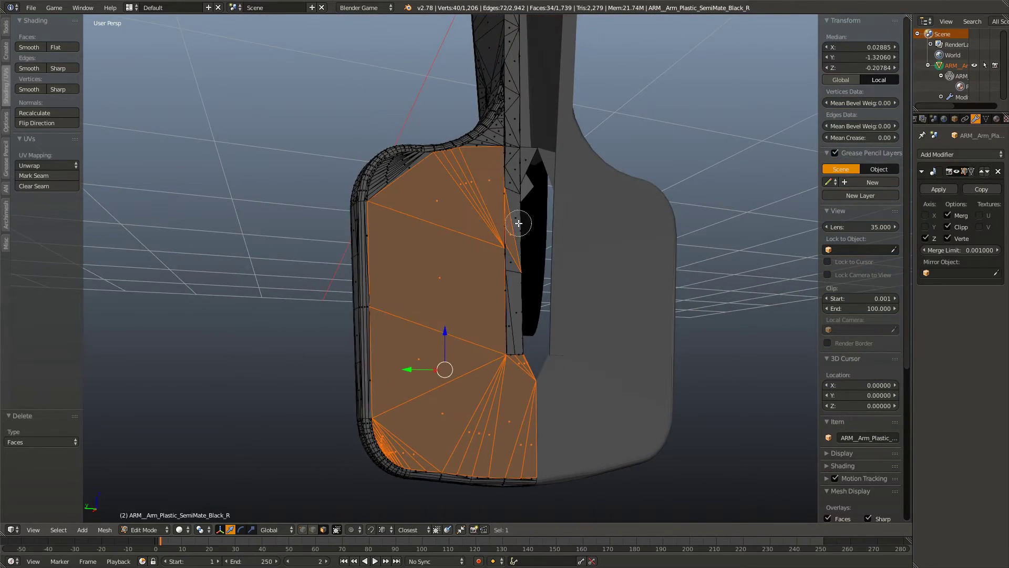
pyautogui.scroll(3)
pyautogui.moveTo(499, 381); pyautogui.dragTo(432, 288)
pyautogui.press('l')
pyautogui.moveTo(407, 144); pyautogui.dragTo(539, 235)
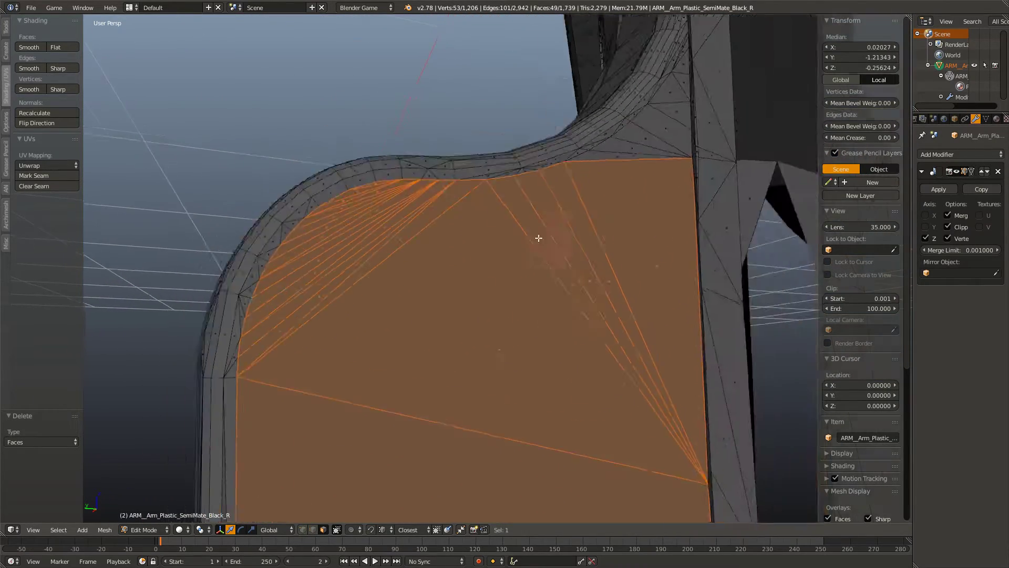
pyautogui.press('c')
pyautogui.moveTo(563, 166); pyautogui.dragTo(536, 289)
pyautogui.press('Escape')
pyautogui.scroll(-3)
pyautogui.press('x')
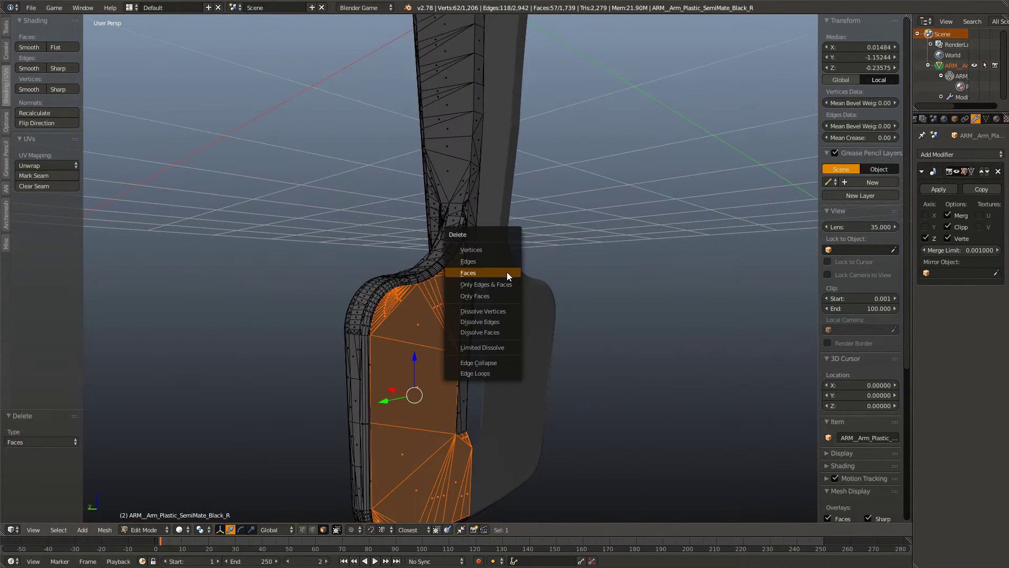
pyautogui.click(506, 273)
pyautogui.moveTo(508, 277); pyautogui.dragTo(419, 313)
# Step: Delete the vertical strip of three faces at the handle junction
pyautogui.scroll(3)
pyautogui.scroll(3)
pyautogui.click(431, 324)
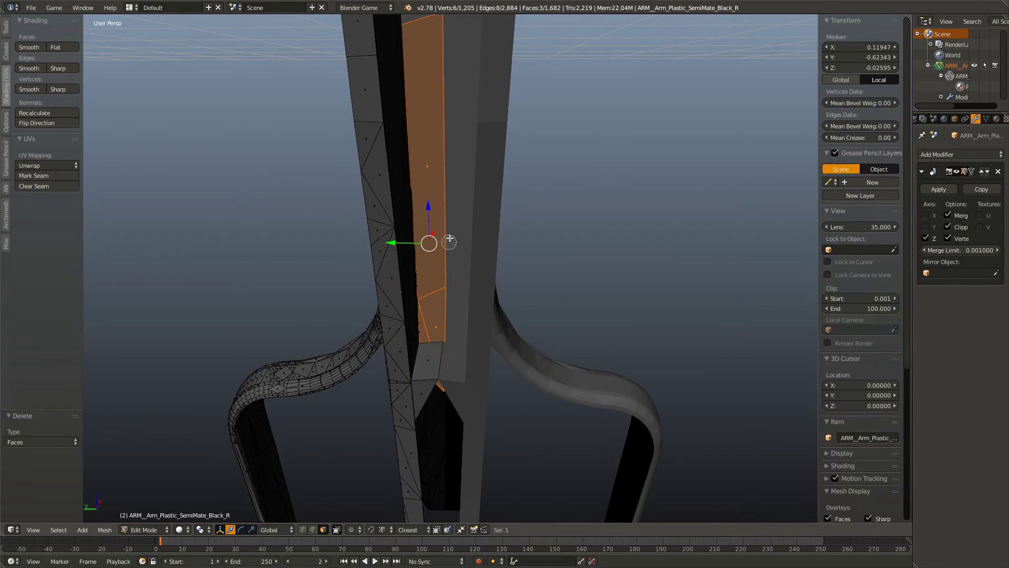
pyautogui.scroll(-3)
pyautogui.moveTo(466, 401); pyautogui.dragTo(444, 322)
pyautogui.press('x')
pyautogui.click(368, 253)
# Step: Delete the strip of quad and triangle faces running up the shaft
pyautogui.rightClick(444, 322)
pyautogui.rightClick(440, 165)
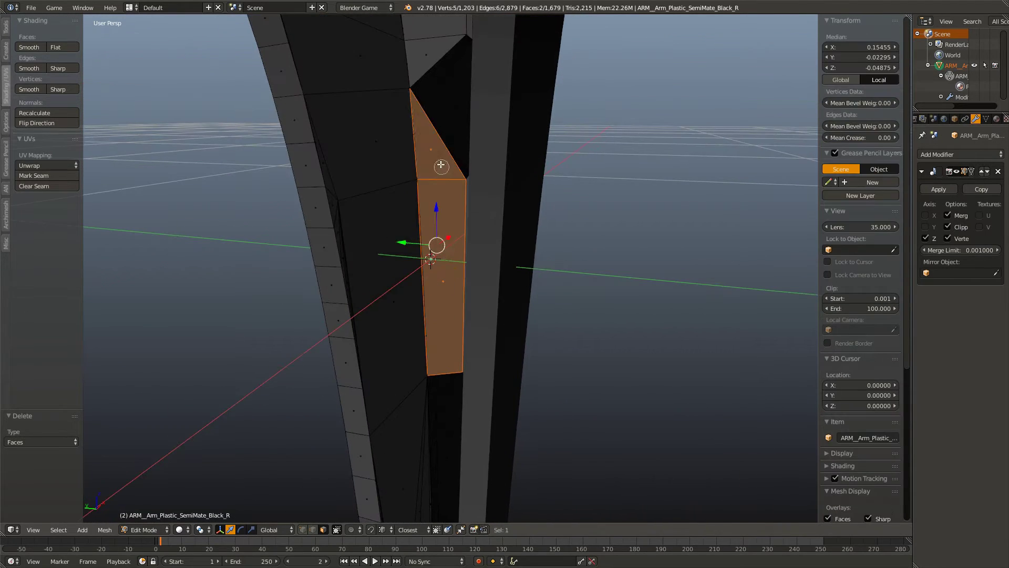
pyautogui.rightClick(436, 79)
pyautogui.scroll(-3)
pyautogui.moveTo(466, 277); pyautogui.dragTo(502, 401)
pyautogui.rightClick(471, 153)
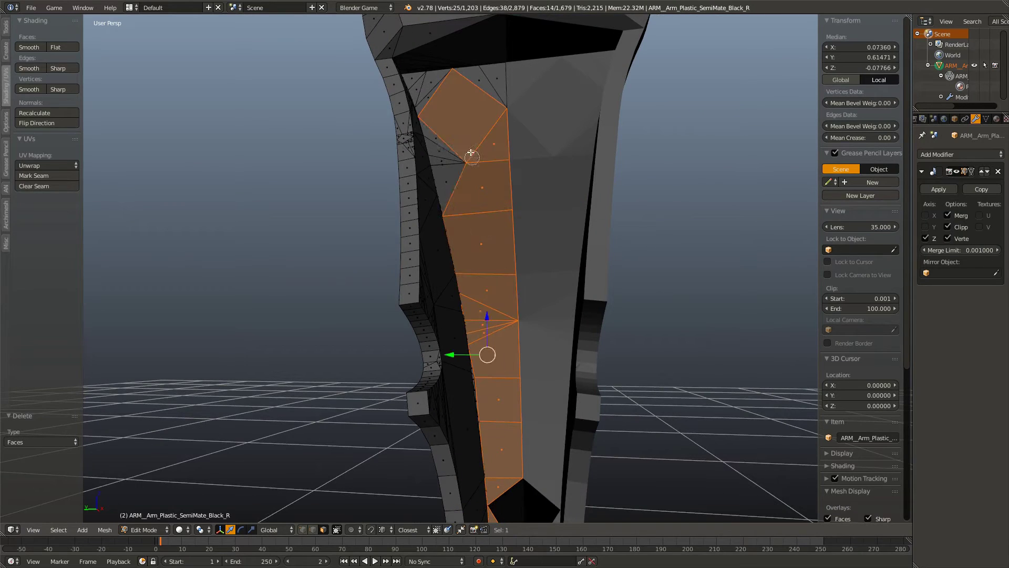
pyautogui.rightClick(428, 100)
pyautogui.rightClick(487, 84)
pyautogui.press('x')
pyautogui.click(523, 136)
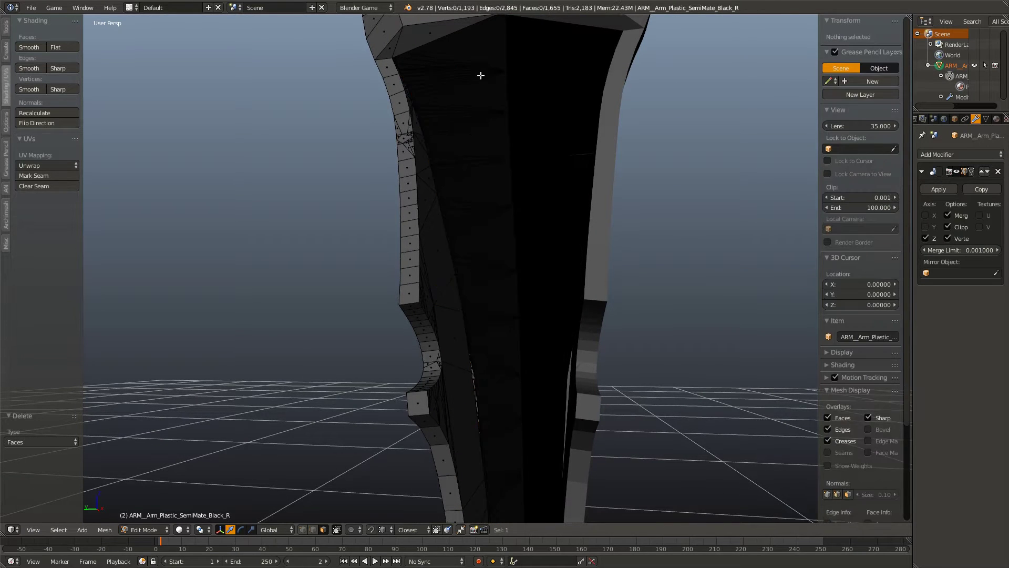
# Step: Delete the seven fan faces on the top cap, then select two inner border edges
pyautogui.moveTo(480, 74); pyautogui.dragTo(496, 289)
pyautogui.rightClick(441, 268)
pyautogui.rightClick(436, 231)
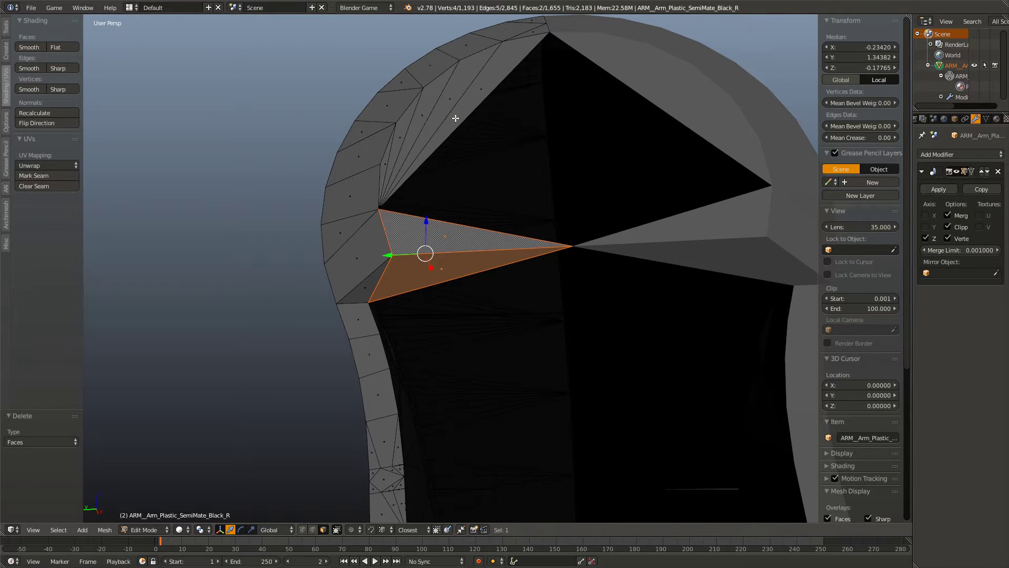
pyautogui.rightClick(455, 118)
pyautogui.rightClick(451, 101)
pyautogui.rightClick(420, 112)
pyautogui.rightClick(403, 135)
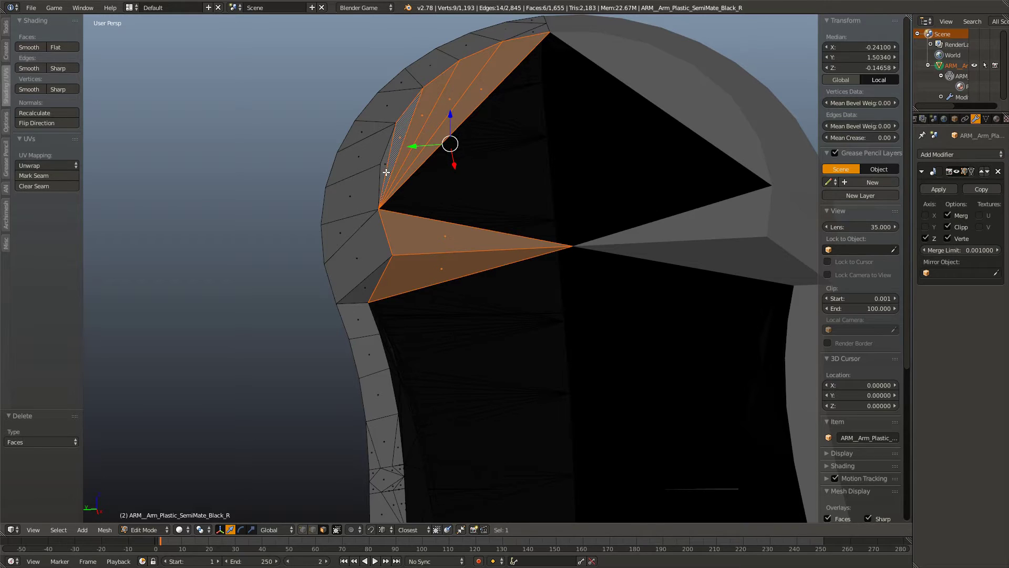
pyautogui.rightClick(386, 172)
pyautogui.press('x')
pyautogui.click(386, 172)
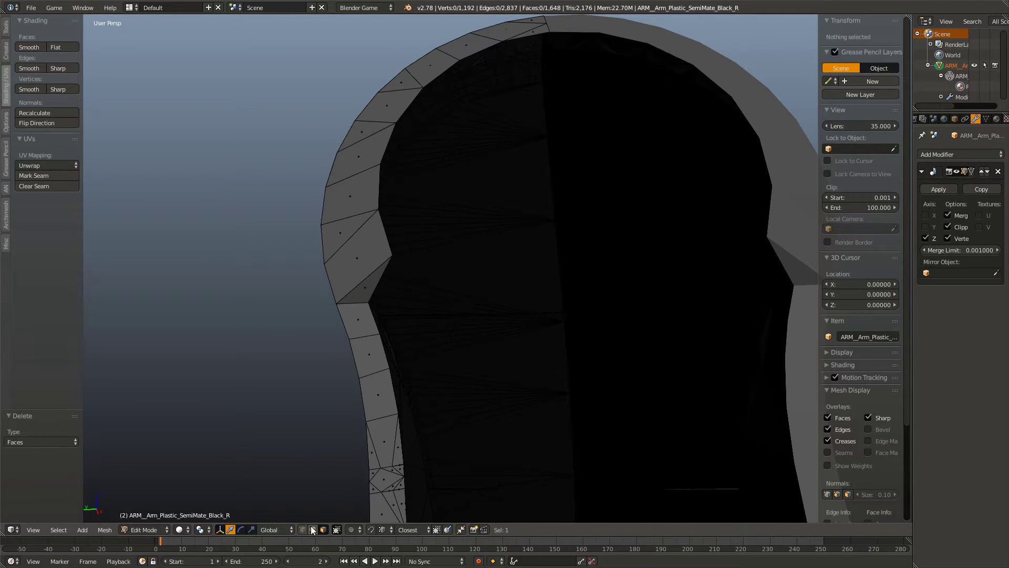
pyautogui.rightClick(375, 314)
pyautogui.rightClick(376, 354)
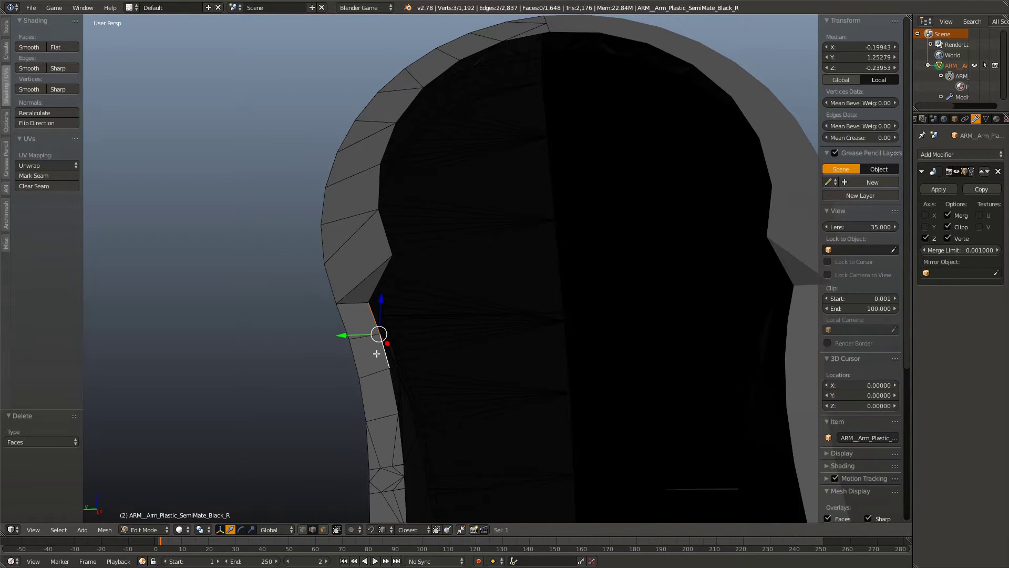
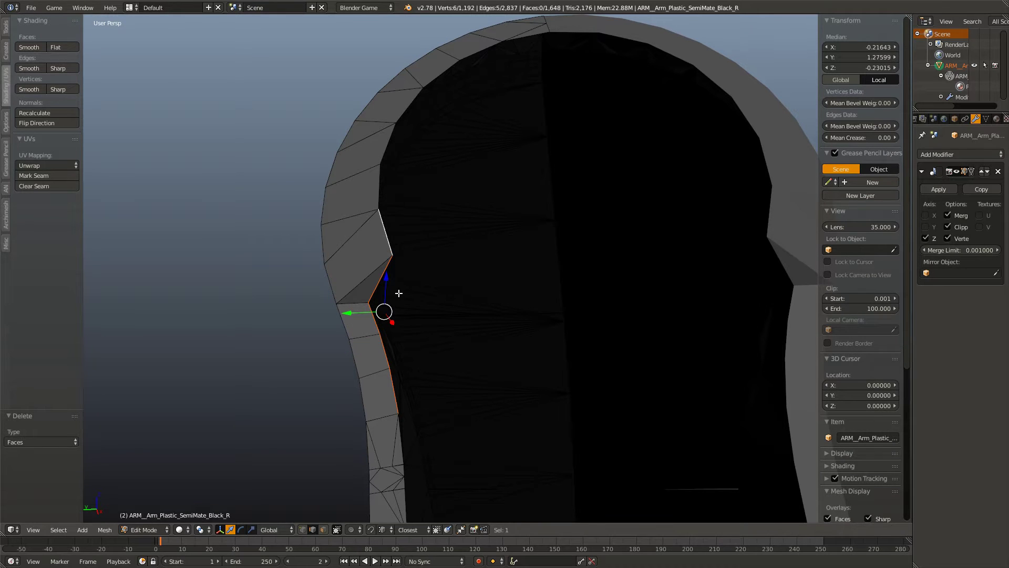
# Step: Try a Y-axis extrusion of the selected edges, then undo it
pyautogui.press('e')
pyautogui.press('y')
pyautogui.click(583, 328)
pyautogui.press('a')
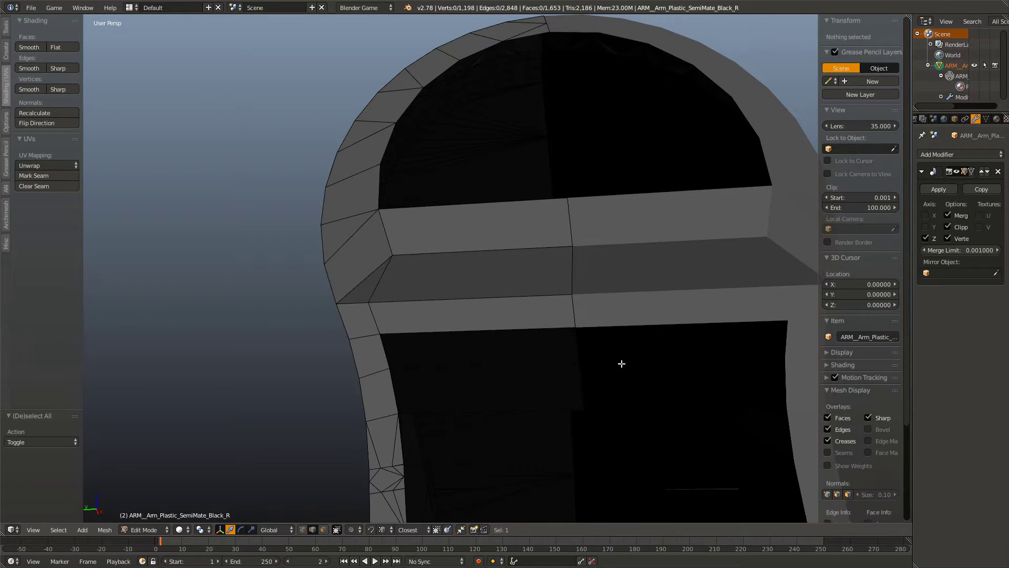
pyautogui.scroll(-3)
pyautogui.moveTo(569, 342); pyautogui.dragTo(364, 309)
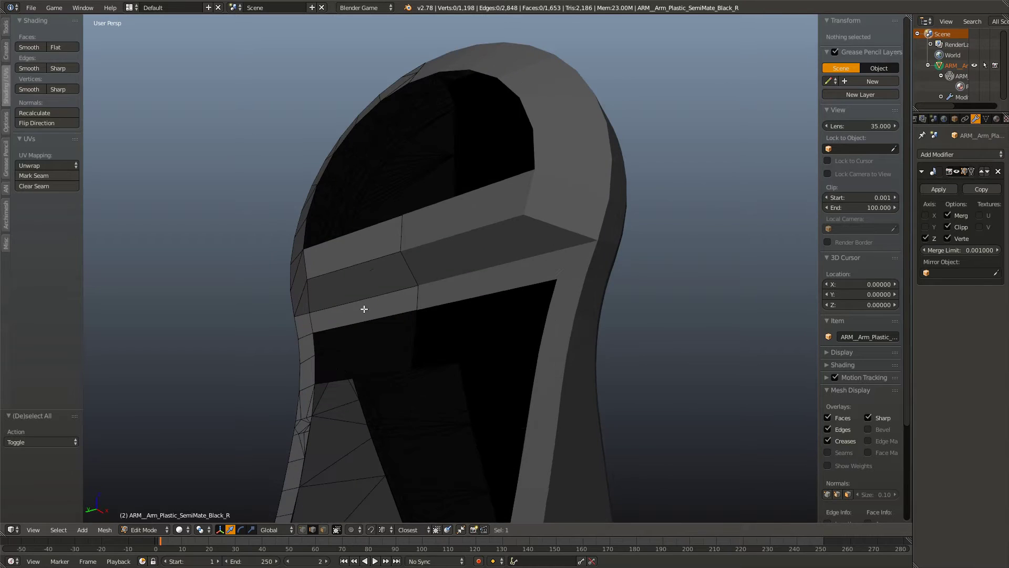
pyautogui.hotkey('ctrl', 'z')
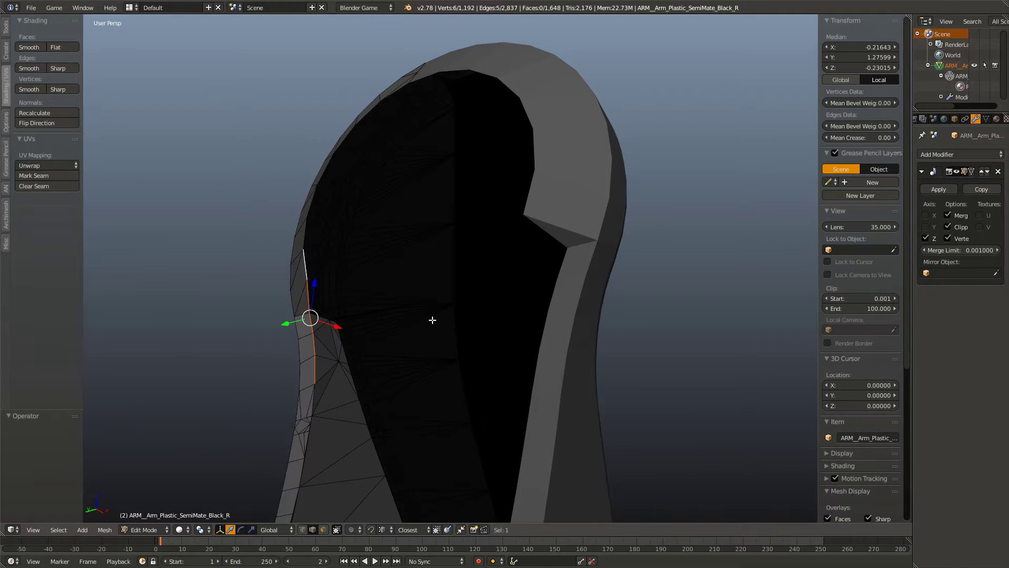
pyautogui.scroll(-3)
pyautogui.moveTo(433, 319); pyautogui.dragTo(500, 405)
# Step: Deselect everything and select the triangulated face strip on the shaft's flat side
pyautogui.press('a')
pyautogui.scroll(3)
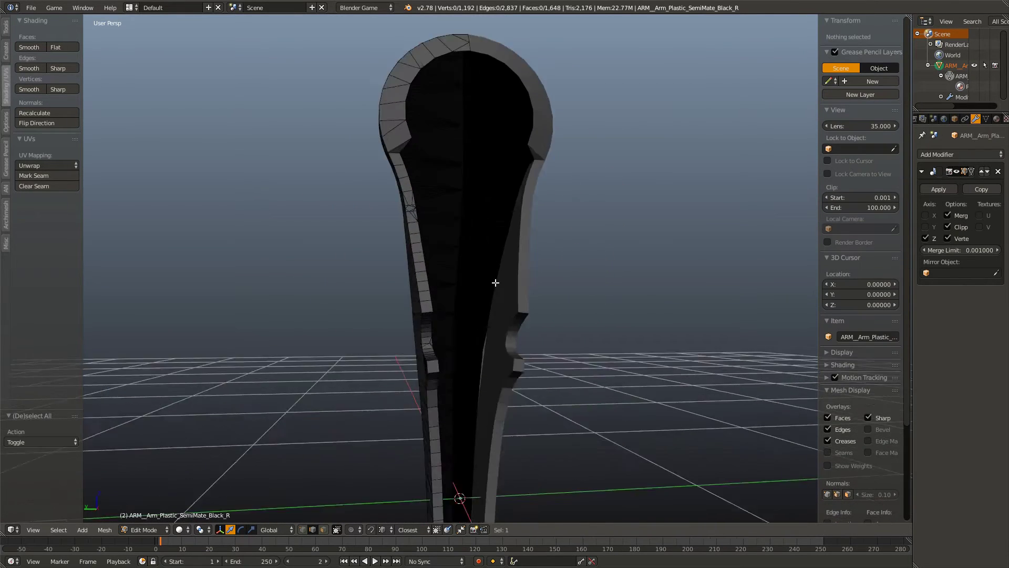
pyautogui.scroll(-3)
pyautogui.moveTo(441, 334); pyautogui.dragTo(471, 322)
pyautogui.scroll(3)
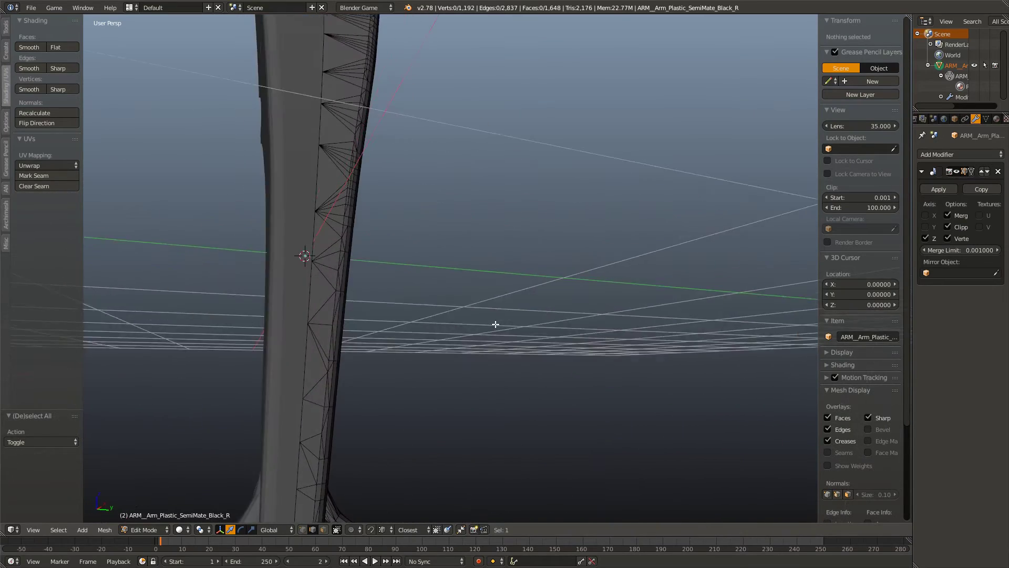
pyautogui.scroll(-3)
pyautogui.scroll(-3)
pyautogui.scroll(-3)
pyautogui.scroll(-3)
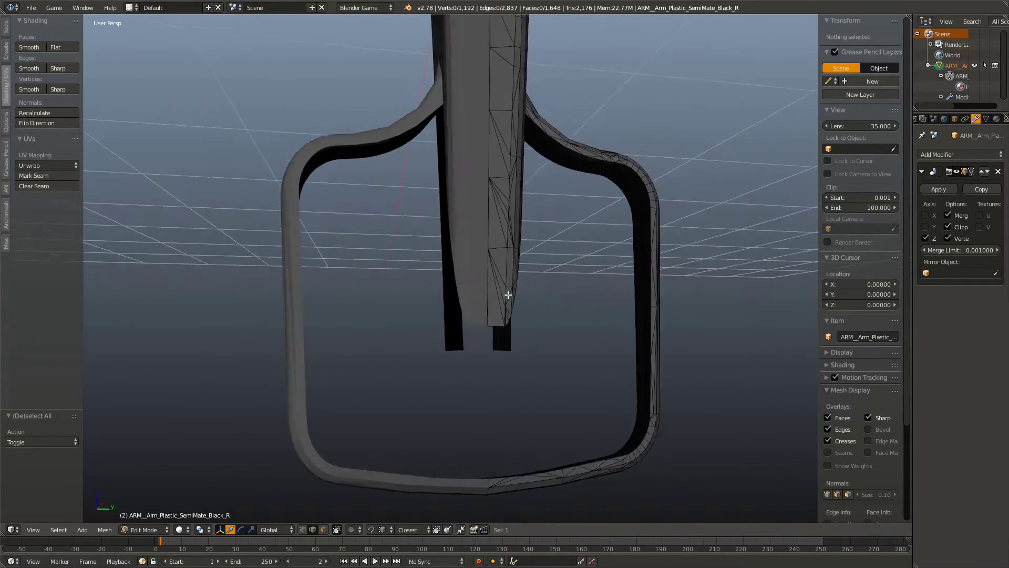
pyautogui.scroll(3)
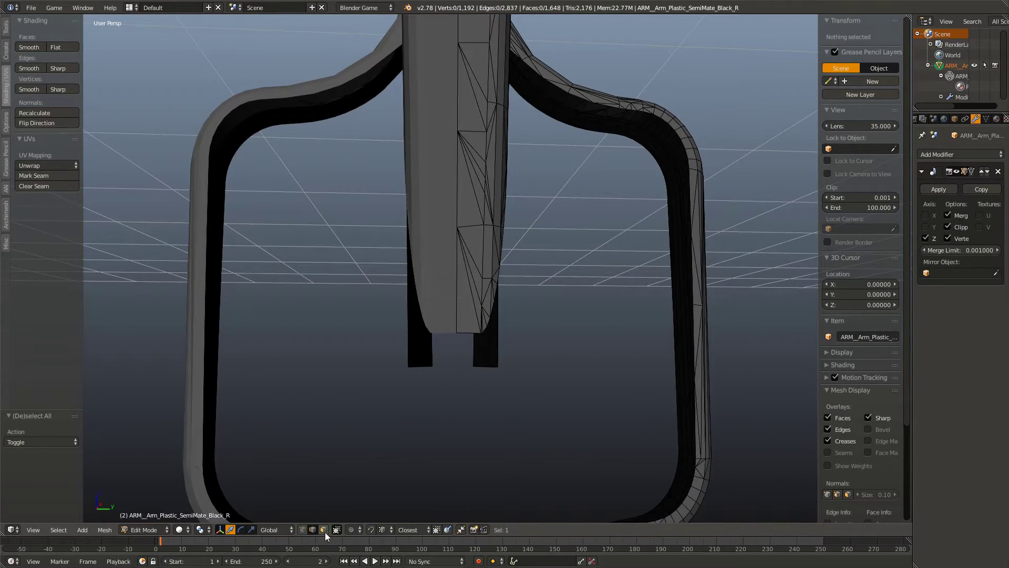
pyautogui.scroll(3)
pyautogui.rightClick(477, 352)
pyautogui.scroll(3)
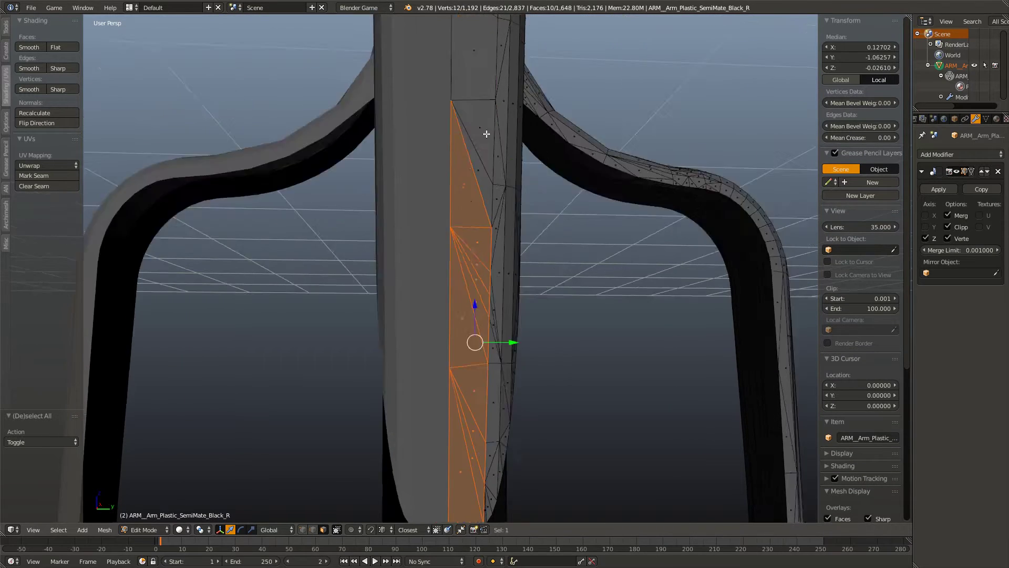
pyautogui.scroll(3)
pyautogui.scroll(3)
pyautogui.rightClick(439, 412)
# Step: Delete the selected triangulated faces from the shaft side
pyautogui.scroll(-3)
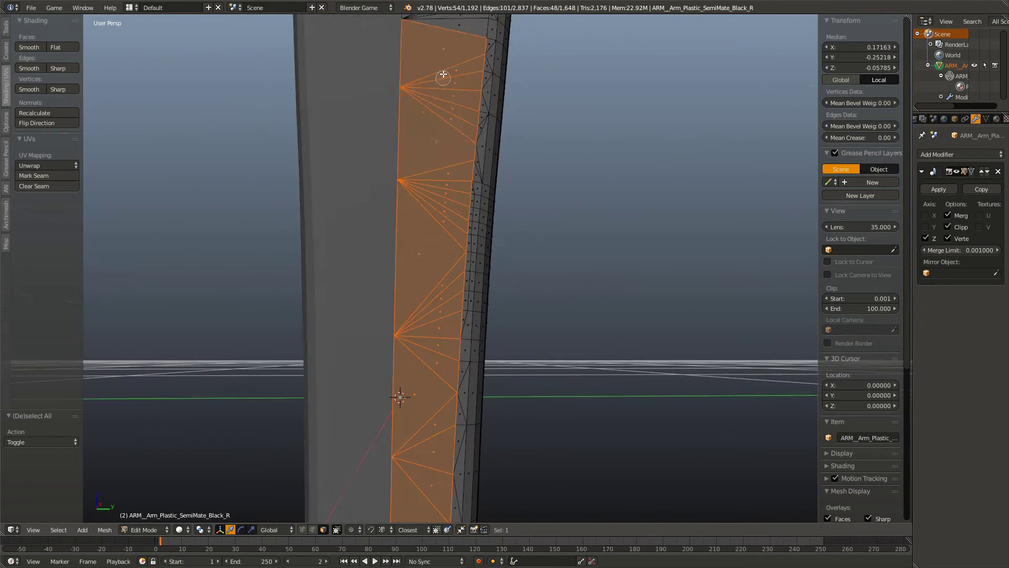
pyautogui.scroll(-3)
pyautogui.scroll(-3)
pyautogui.hotkey('ctrl', 'z')
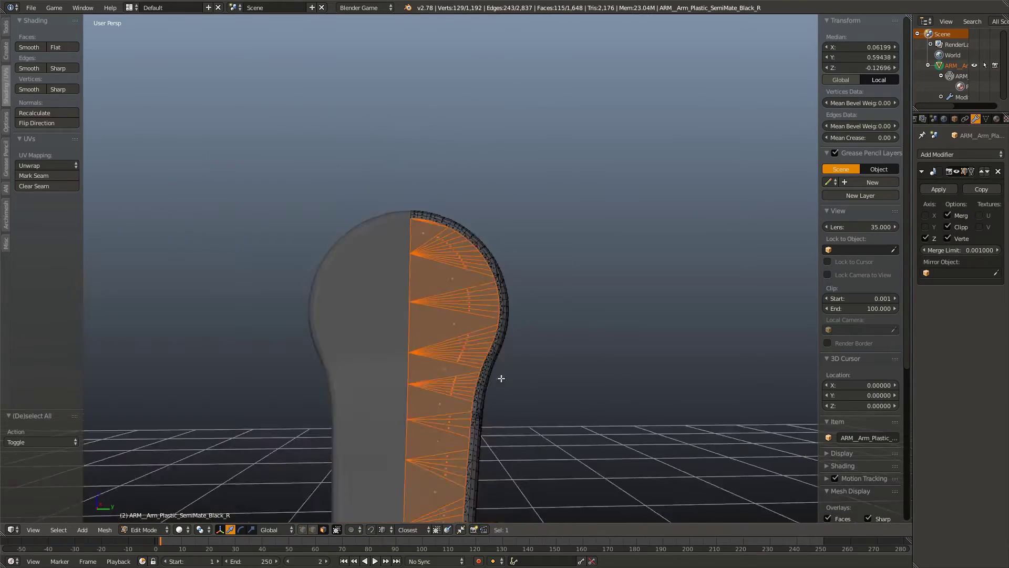
pyautogui.moveTo(543, 371); pyautogui.dragTo(506, 388)
pyautogui.press('x')
pyautogui.click(503, 319)
# Step: Check the shaft, pick four leftover faces on its side, then deselect all
pyautogui.moveTo(504, 319); pyautogui.dragTo(450, 399)
pyautogui.rightClick(435, 378)
pyautogui.rightClick(433, 300)
pyautogui.rightClick(433, 247)
pyautogui.rightClick(435, 141)
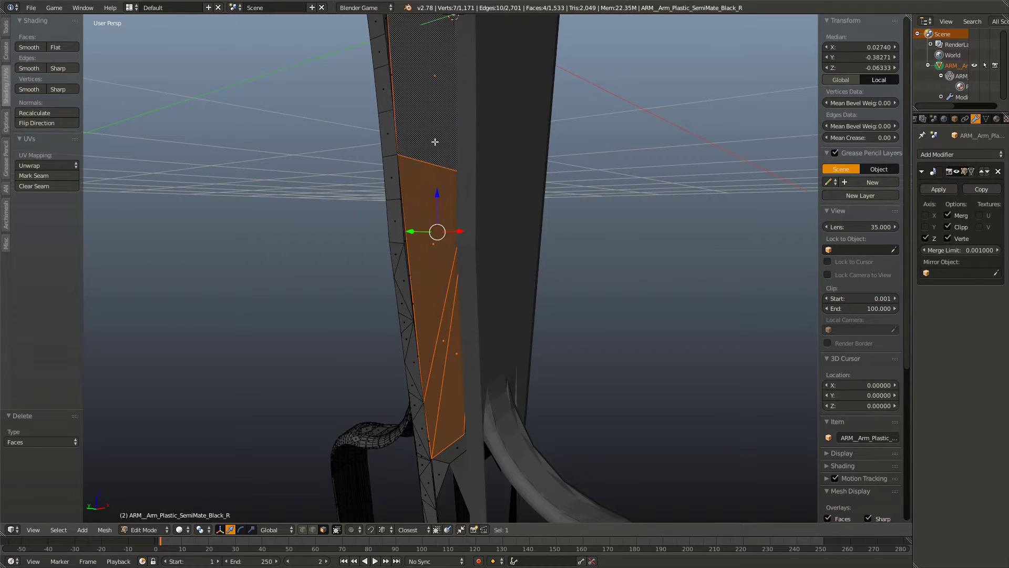
pyautogui.scroll(-3)
pyautogui.moveTo(475, 223); pyautogui.dragTo(413, 186)
pyautogui.press('a')
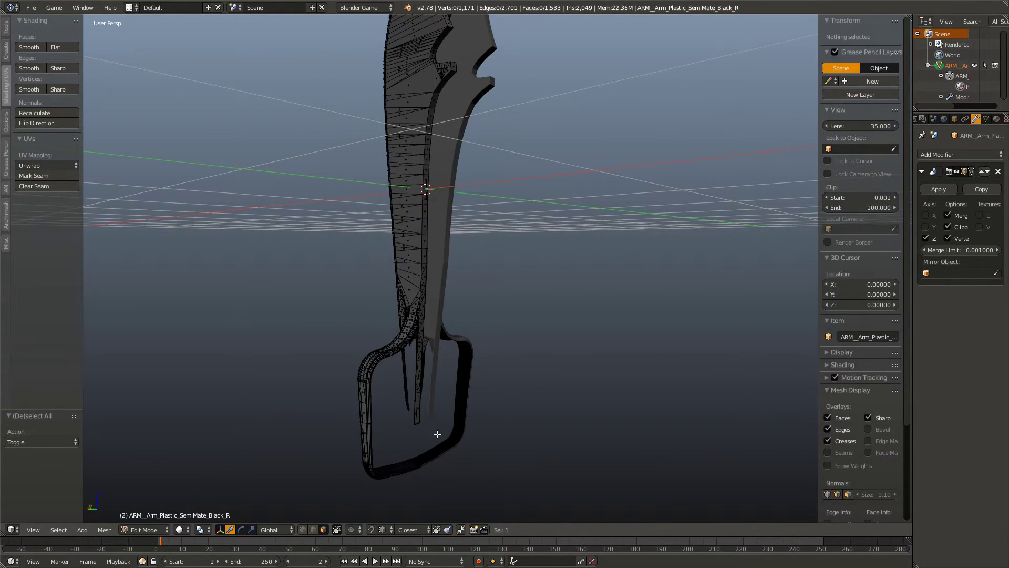
# Step: Box-select and frame a face strip on the armrest bottom, then deselect it
pyautogui.moveTo(435, 430); pyautogui.dragTo(601, 385)
pyautogui.scroll(3)
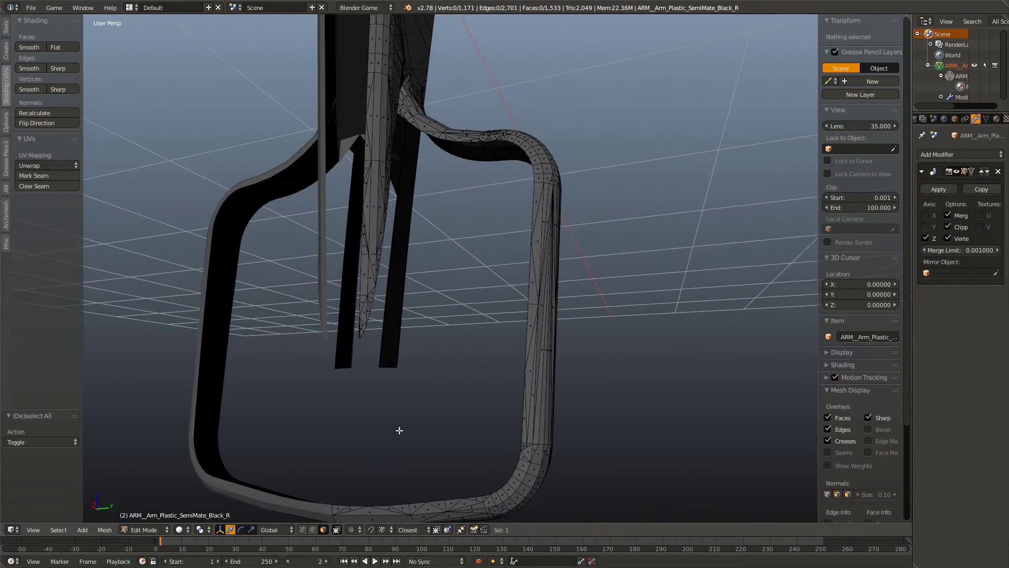
pyautogui.moveTo(399, 428); pyautogui.dragTo(534, 225)
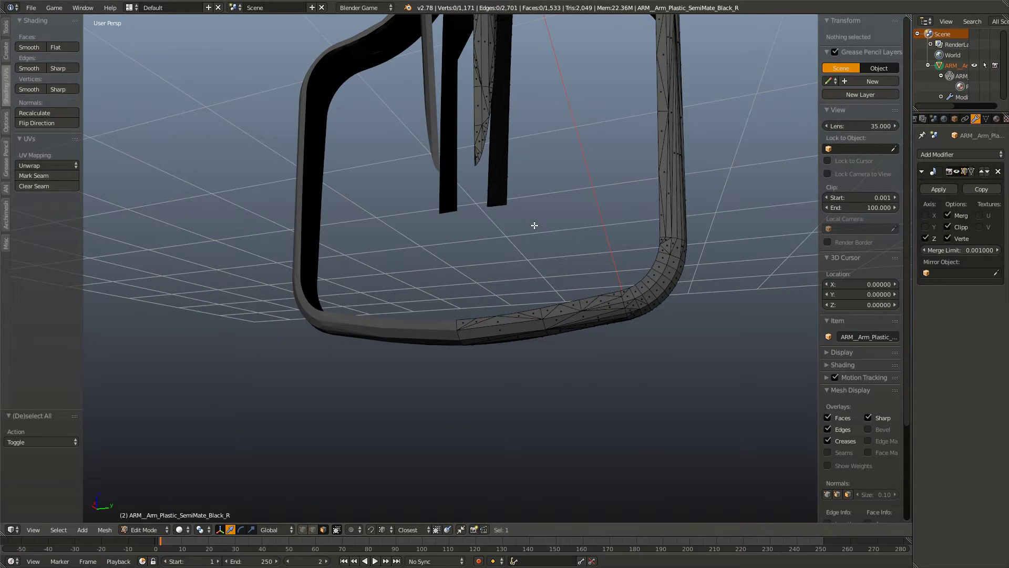
pyautogui.moveTo(457, 341); pyautogui.dragTo(470, 381)
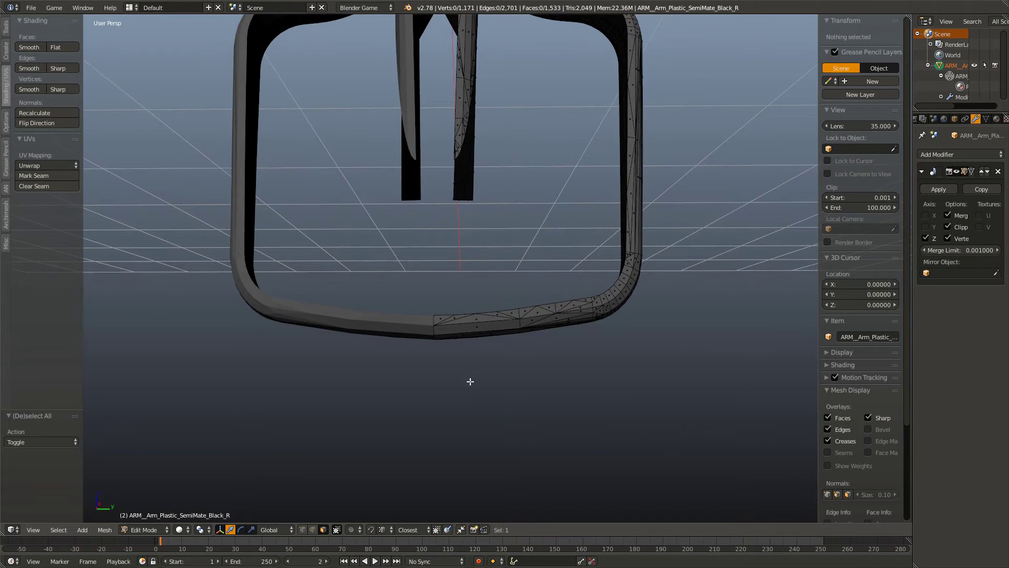
pyautogui.press('b')
pyautogui.moveTo(402, 278); pyautogui.dragTo(520, 383)
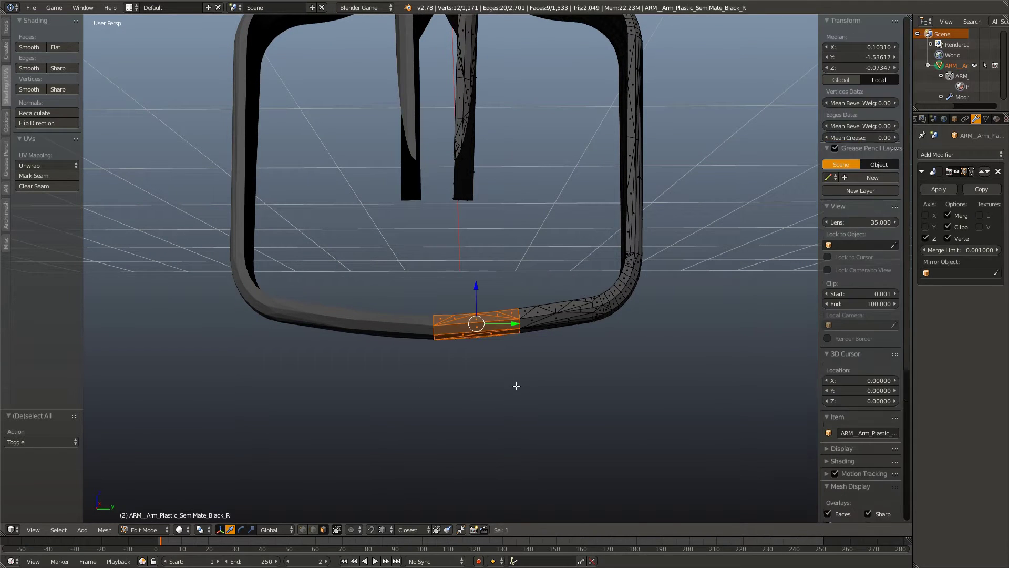
pyautogui.press('KP_Decimal')
pyautogui.press('a')
pyautogui.moveTo(475, 261); pyautogui.dragTo(808, 190)
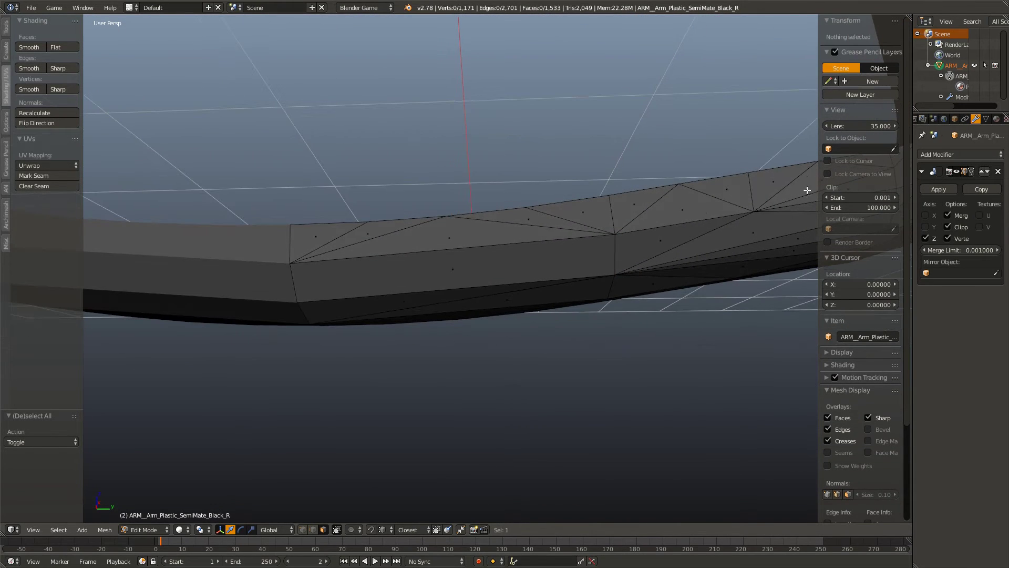
pyautogui.click(848, 95)
pyautogui.press('d')
pyautogui.click(325, 235)
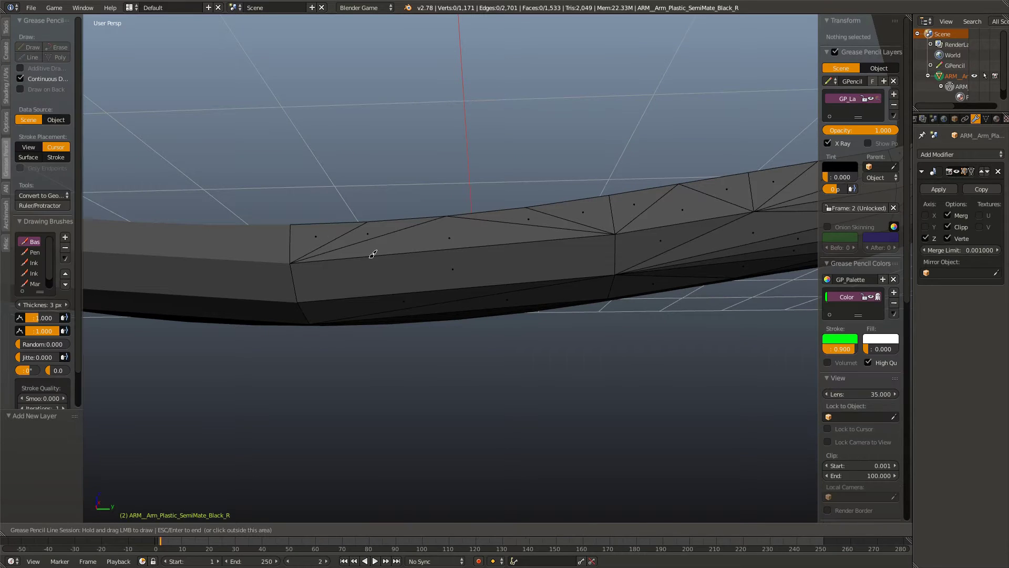
pyautogui.moveTo(376, 248); pyautogui.dragTo(377, 229)
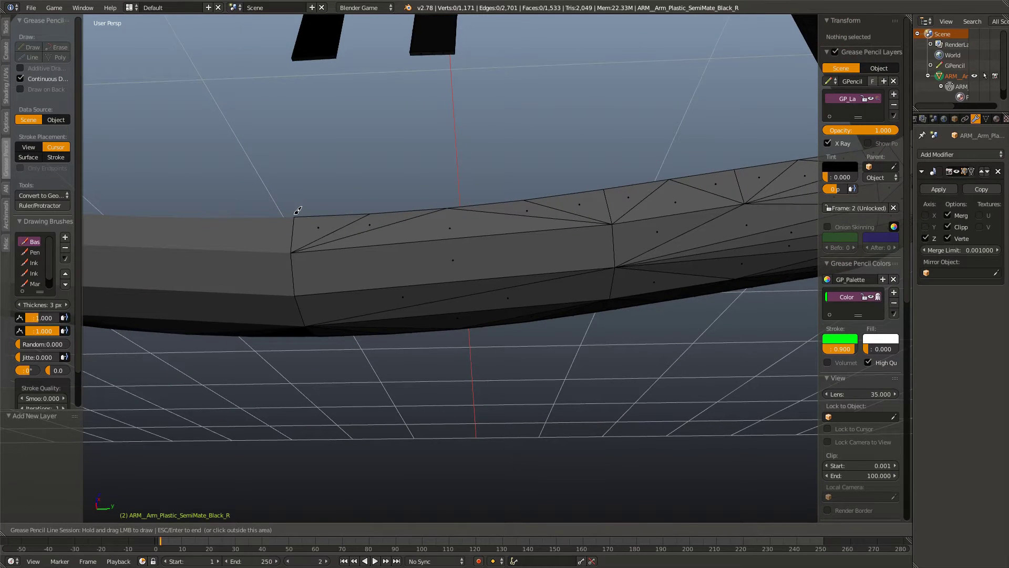
pyautogui.moveTo(295, 214); pyautogui.dragTo(607, 184)
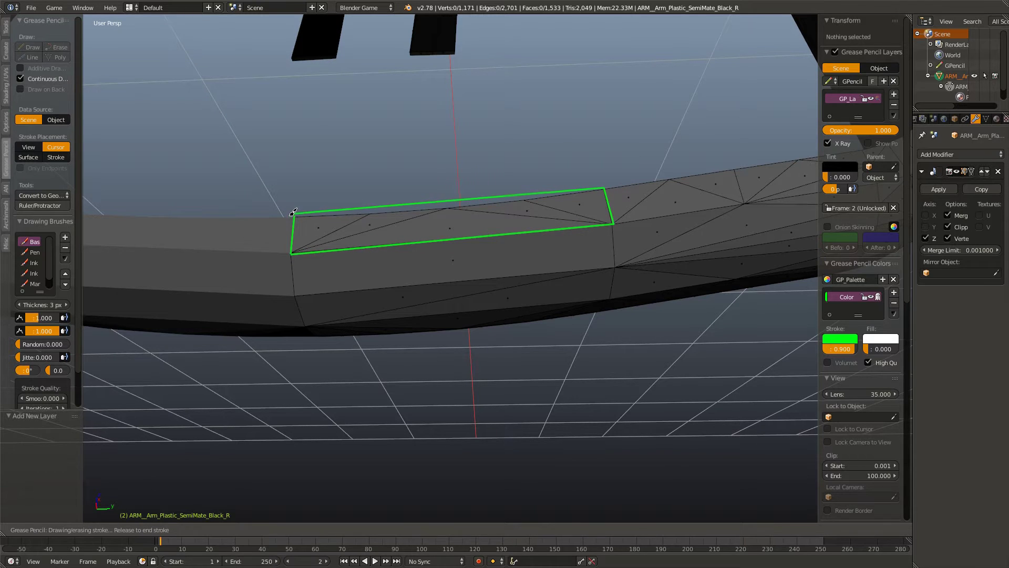
pyautogui.moveTo(297, 210); pyautogui.dragTo(295, 214)
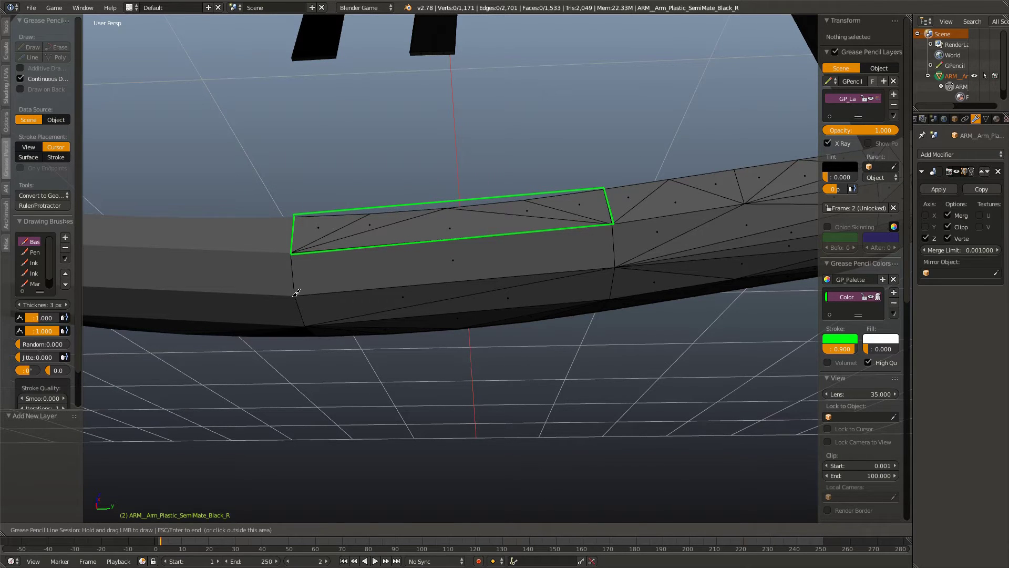
pyautogui.moveTo(296, 293); pyautogui.dragTo(296, 293)
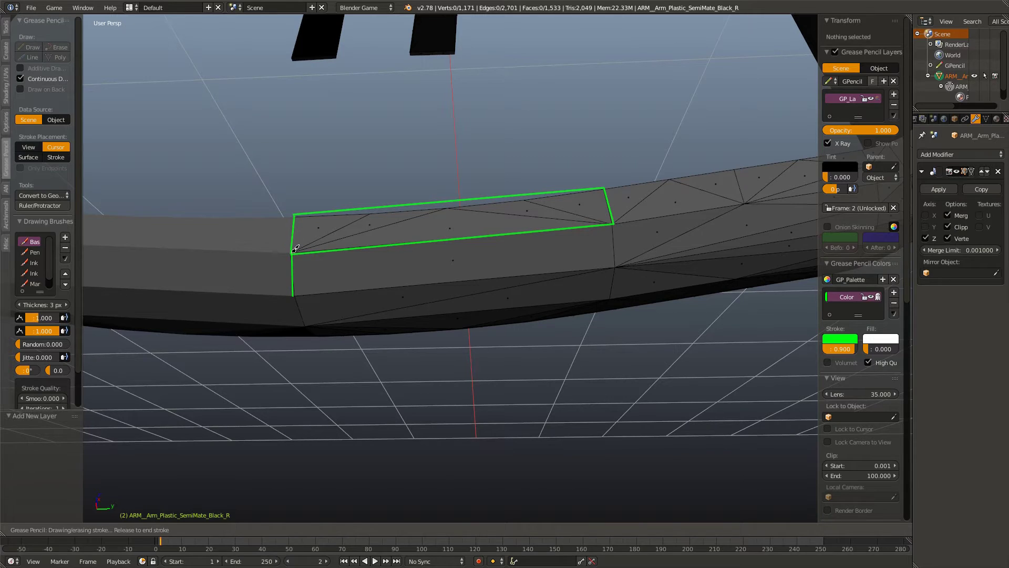
pyautogui.moveTo(473, 240); pyautogui.dragTo(292, 298)
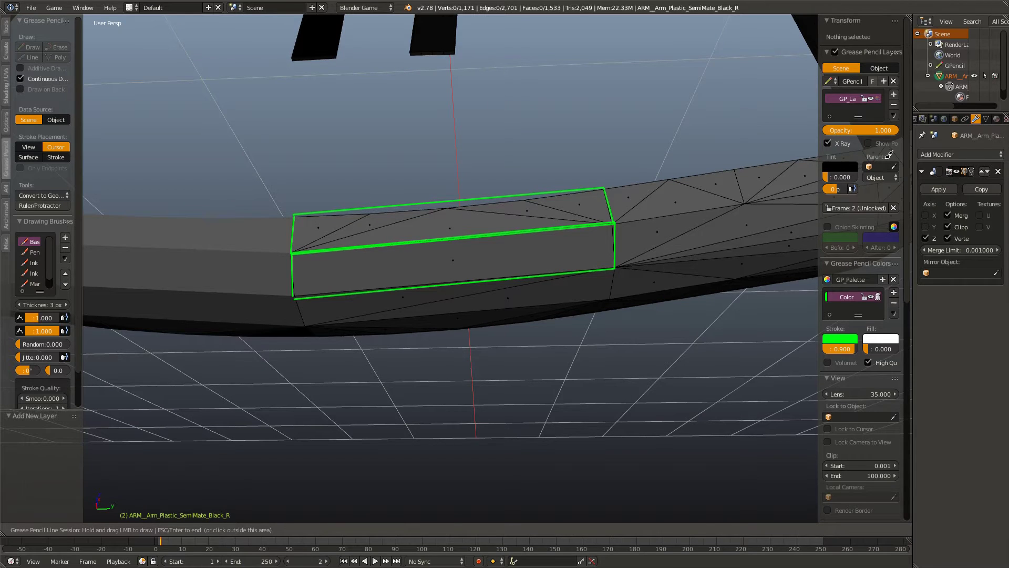
pyautogui.click(889, 101)
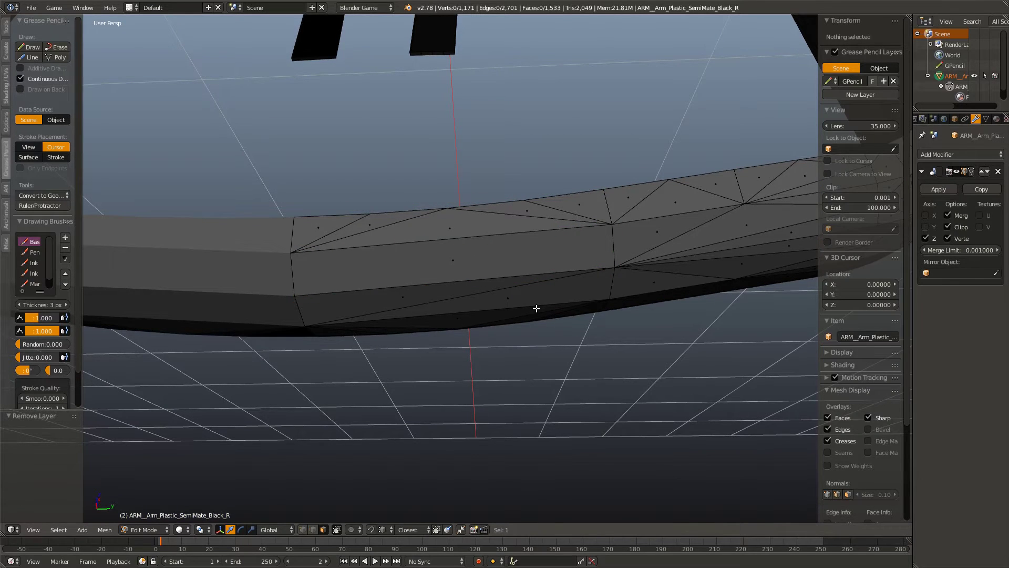
# Step: In edge select mode, dissolve the first diagonal edges across the strip's top
pyautogui.moveTo(536, 309); pyautogui.dragTo(541, 331)
pyautogui.click(313, 529)
pyautogui.click(301, 243)
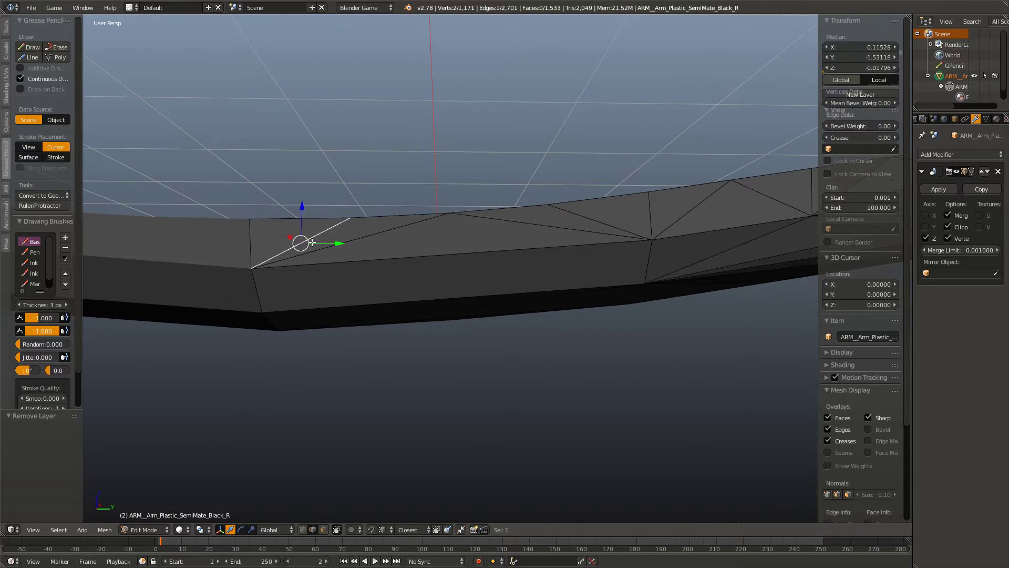
pyautogui.click(368, 237)
pyautogui.click(552, 226)
pyautogui.click(576, 204)
pyautogui.click(579, 211)
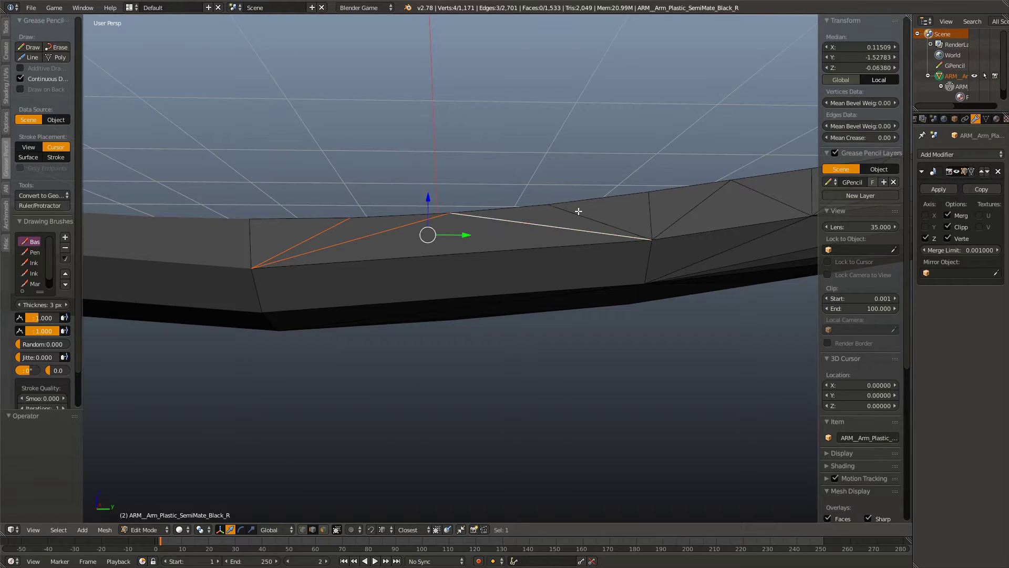
pyautogui.press('x')
pyautogui.click(568, 260)
pyautogui.moveTo(569, 261); pyautogui.dragTo(493, 238)
pyautogui.click(472, 278)
pyautogui.press('x')
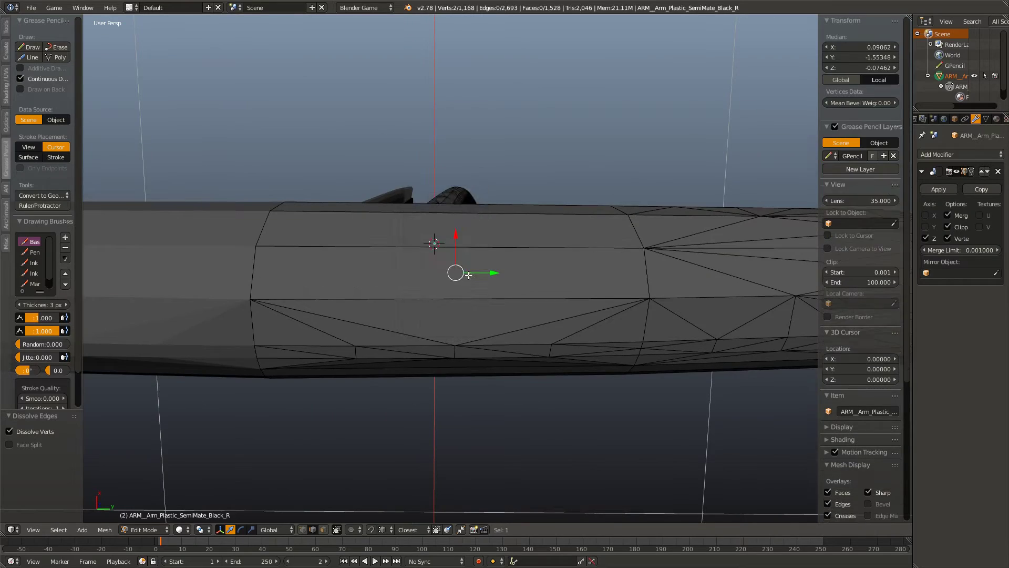
pyautogui.moveTo(471, 276); pyautogui.dragTo(383, 237)
# Step: Dissolve eight more stray diagonal edges along the strip
pyautogui.click(333, 226)
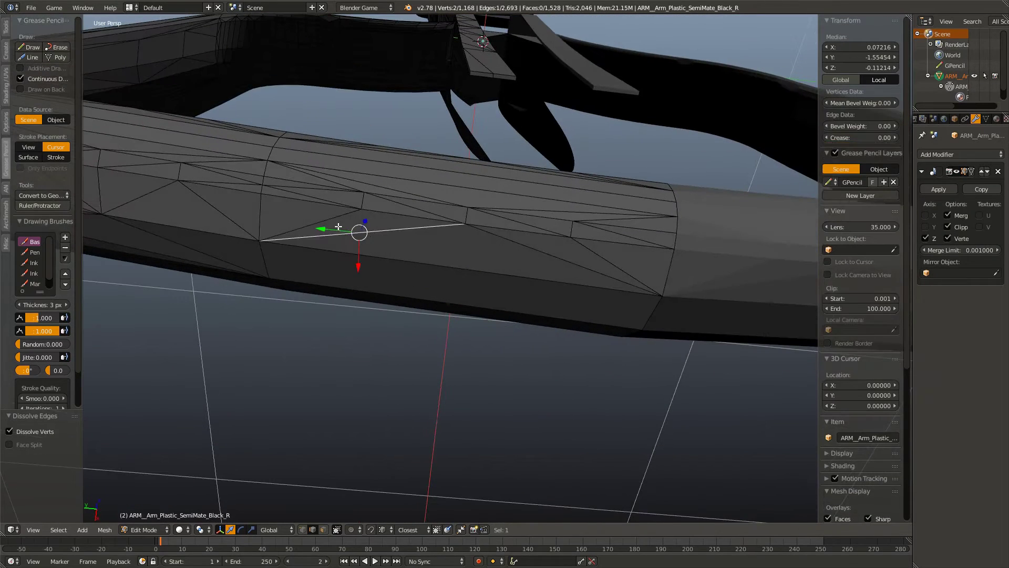
pyautogui.click(320, 220)
pyautogui.click(547, 255)
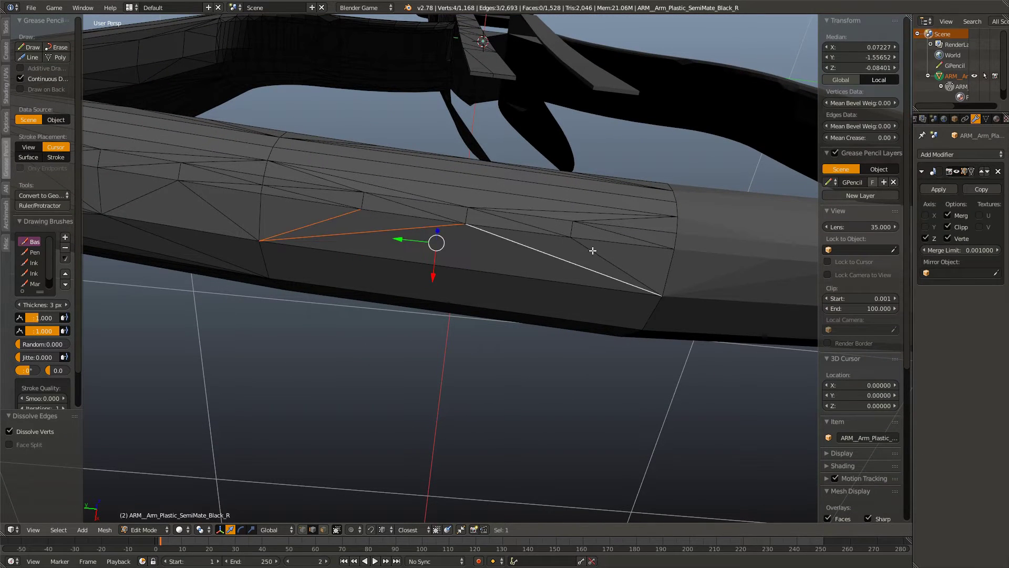
pyautogui.click(572, 228)
pyautogui.click(537, 226)
pyautogui.click(618, 238)
pyautogui.click(411, 209)
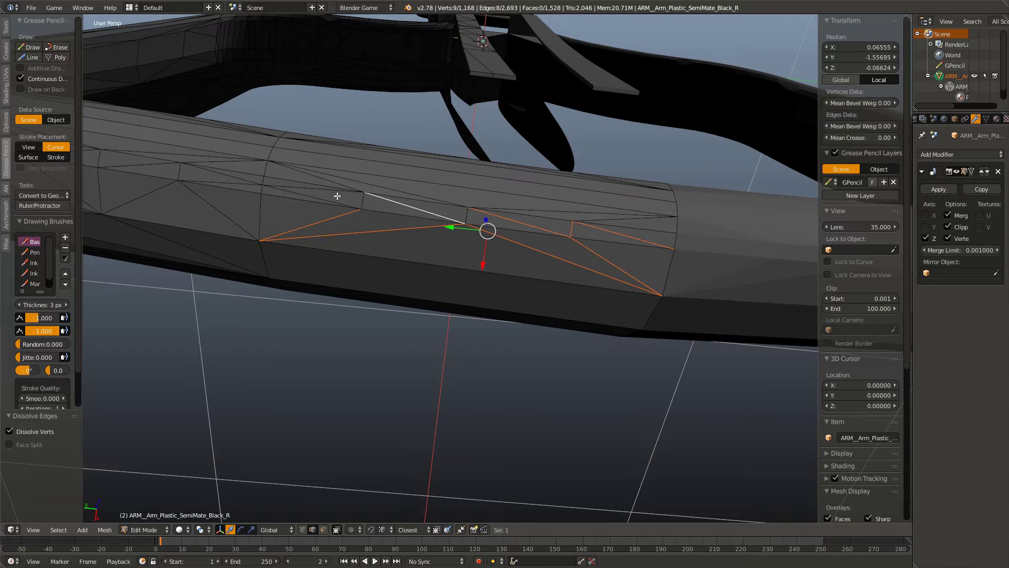
pyautogui.click(331, 194)
pyautogui.press('x')
pyautogui.click(278, 185)
# Step: Dissolve the next pairs of connected stray edges
pyautogui.click(347, 201)
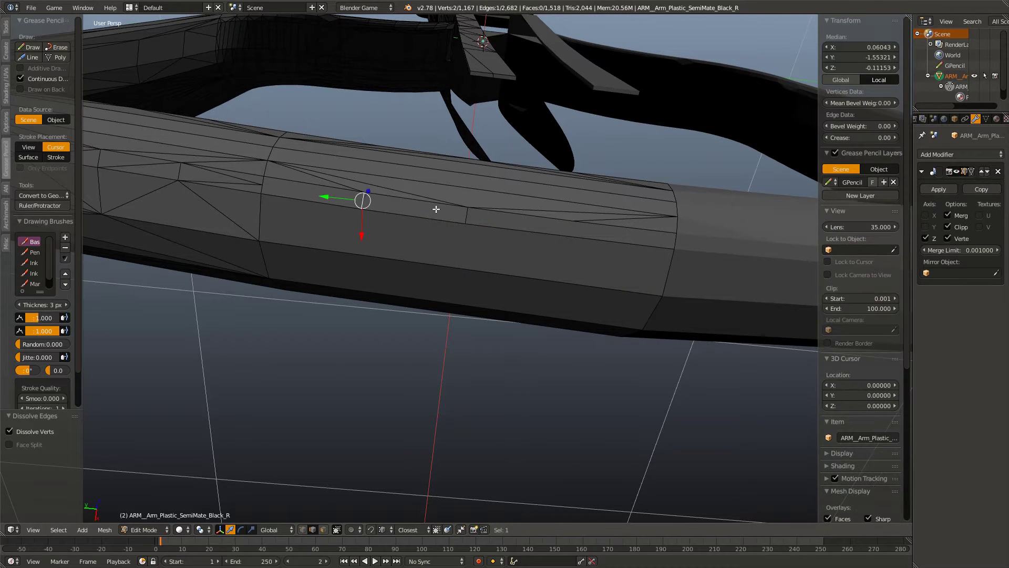
pyautogui.click(460, 218)
pyautogui.press('x')
pyautogui.click(441, 210)
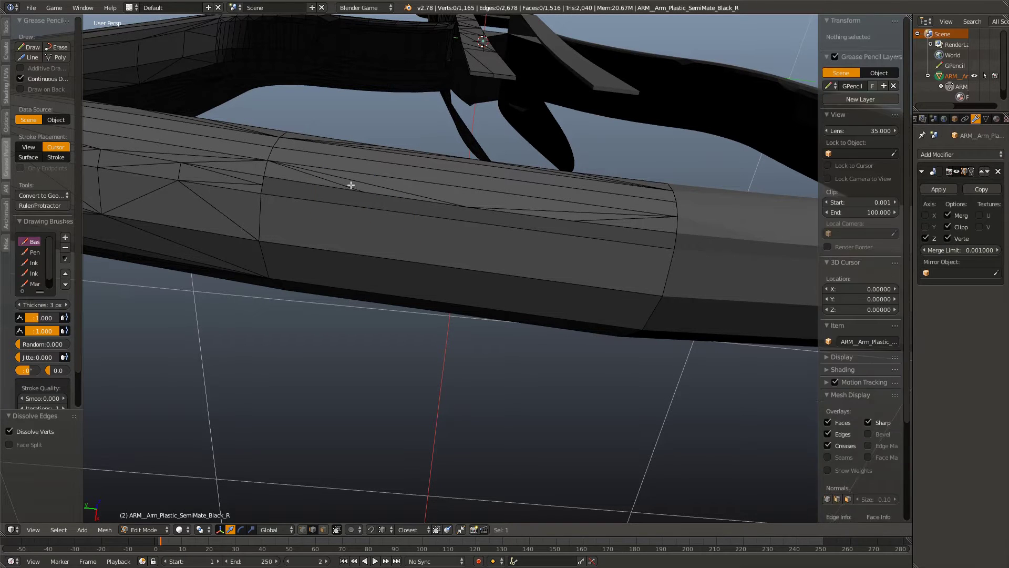
pyautogui.click(349, 182)
pyautogui.click(456, 205)
pyautogui.click(604, 216)
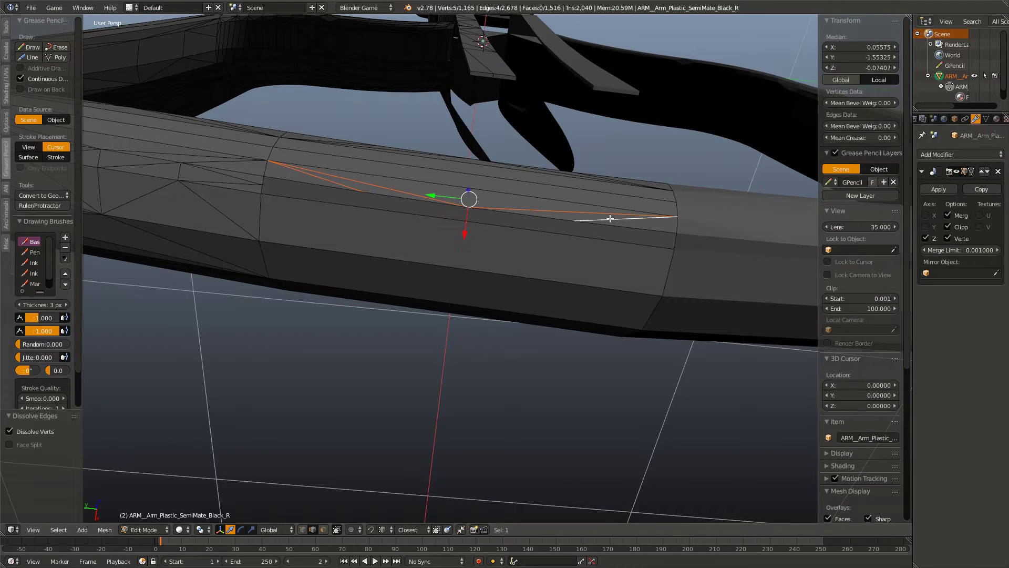
pyautogui.press('x')
# Step: Dissolve the stray edges along the part's top edge, plus one leftover edge and vertex
pyautogui.moveTo(491, 214); pyautogui.dragTo(459, 287)
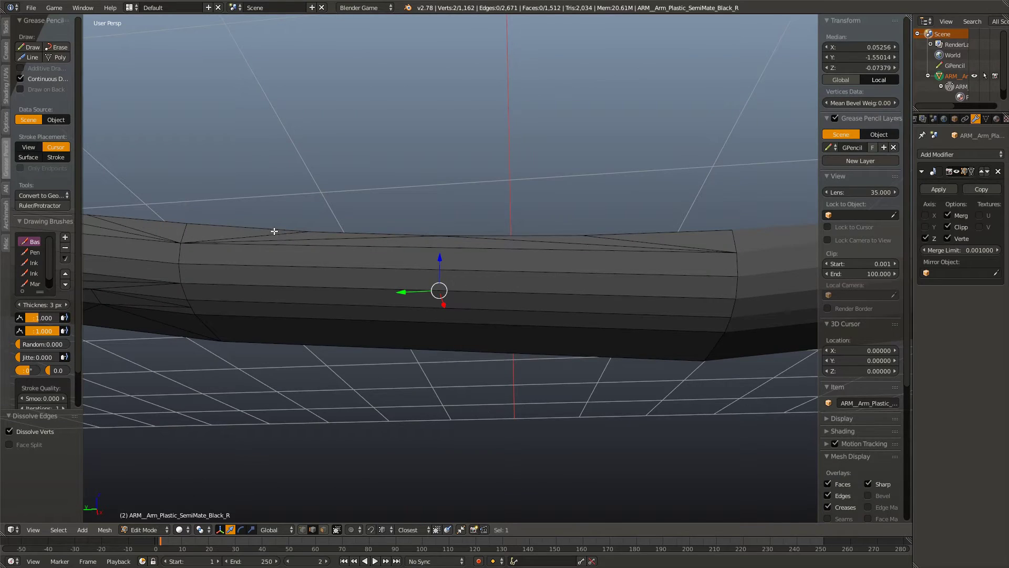
pyautogui.click(274, 231)
pyautogui.click(442, 236)
pyautogui.click(583, 235)
pyautogui.click(543, 242)
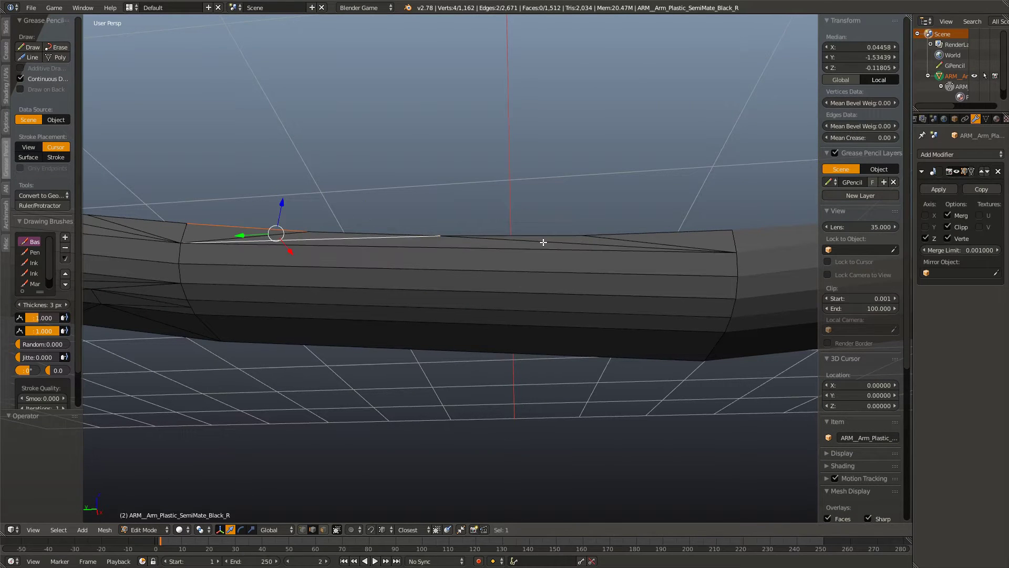
pyautogui.click(618, 240)
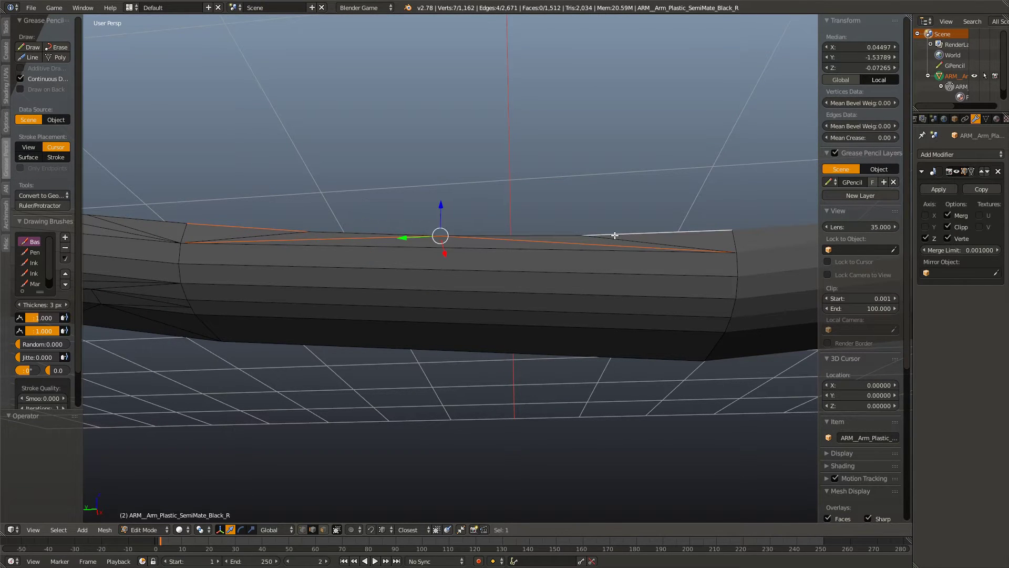
pyautogui.click(619, 237)
pyautogui.press('x')
pyautogui.click(620, 237)
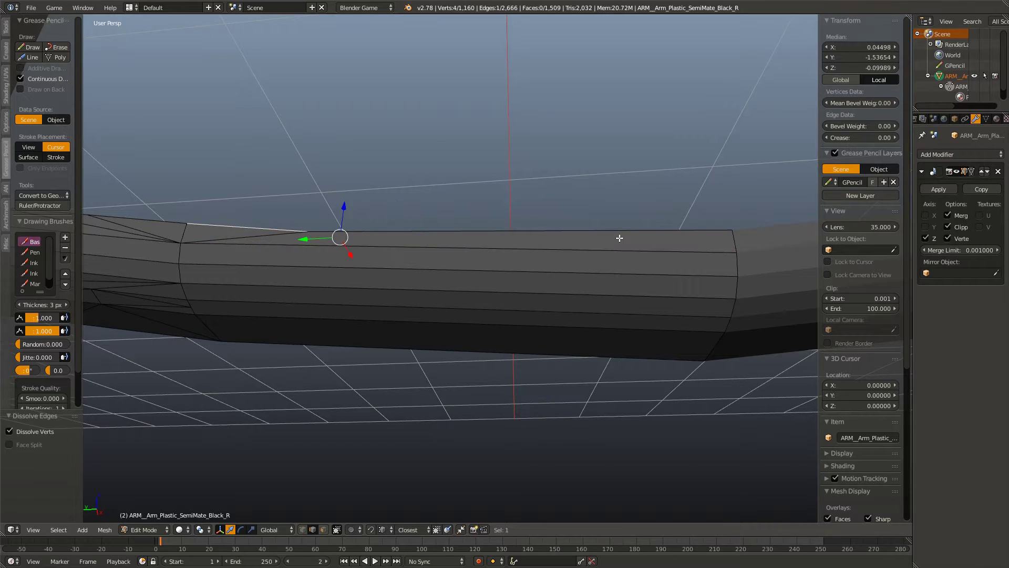
pyautogui.click(271, 235)
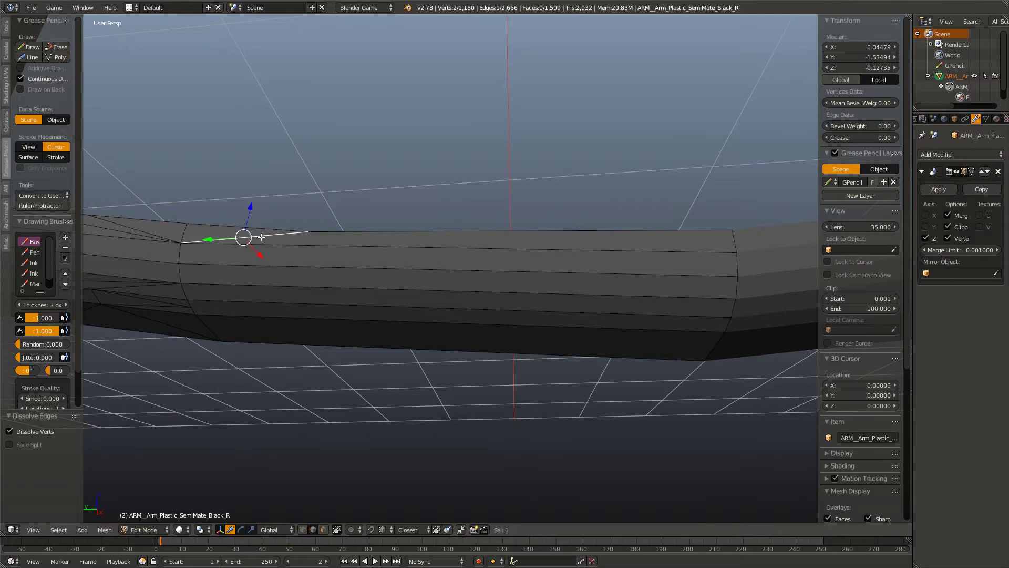
pyautogui.press('x')
pyautogui.click(264, 234)
# Step: From side view in face select mode, select the triangulated faces near the bend
pyautogui.moveTo(264, 235); pyautogui.dragTo(531, 353)
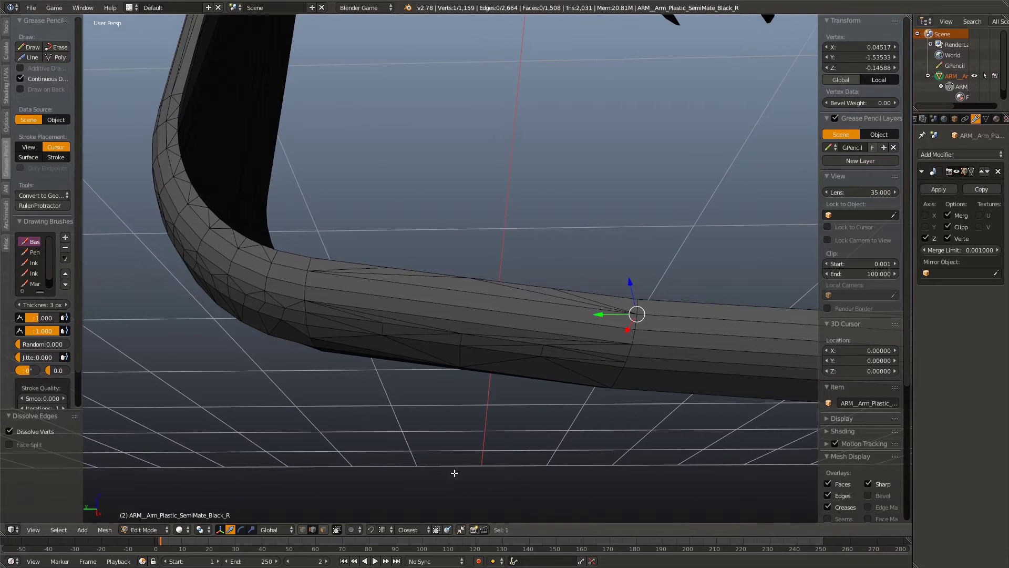
pyautogui.press('KP_3')
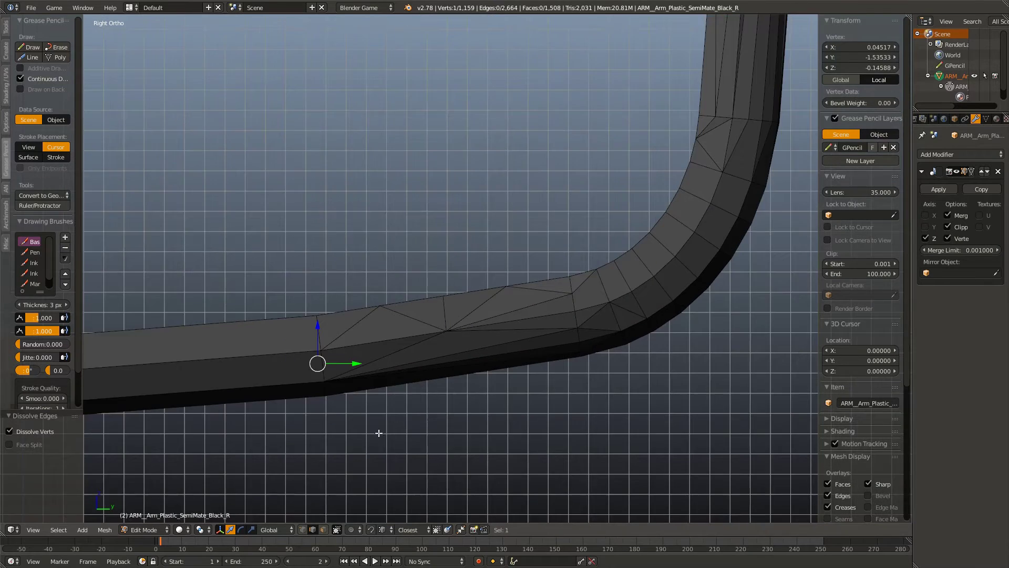
pyautogui.scroll(3)
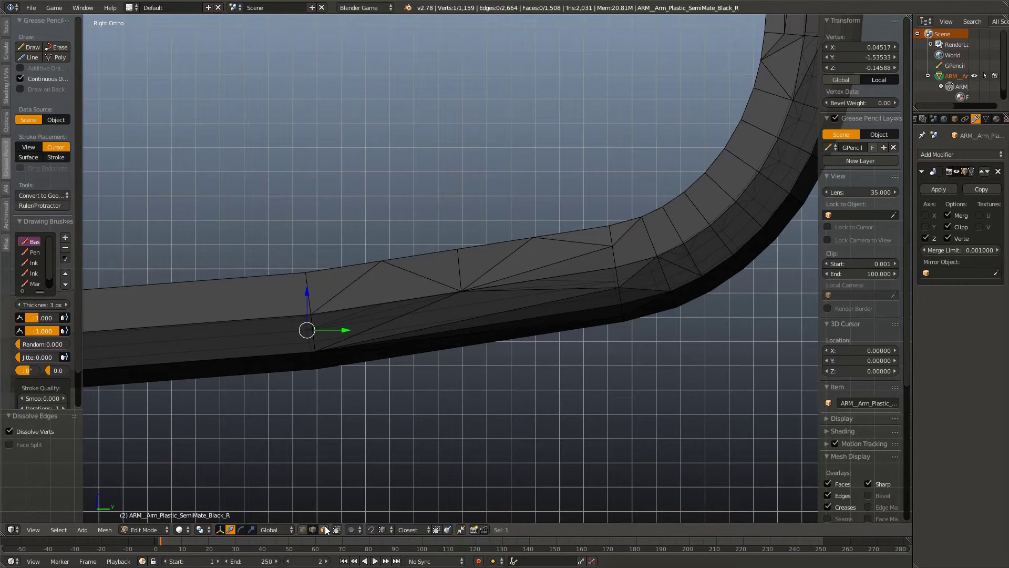
pyautogui.click(325, 529)
pyautogui.rightClick(363, 319)
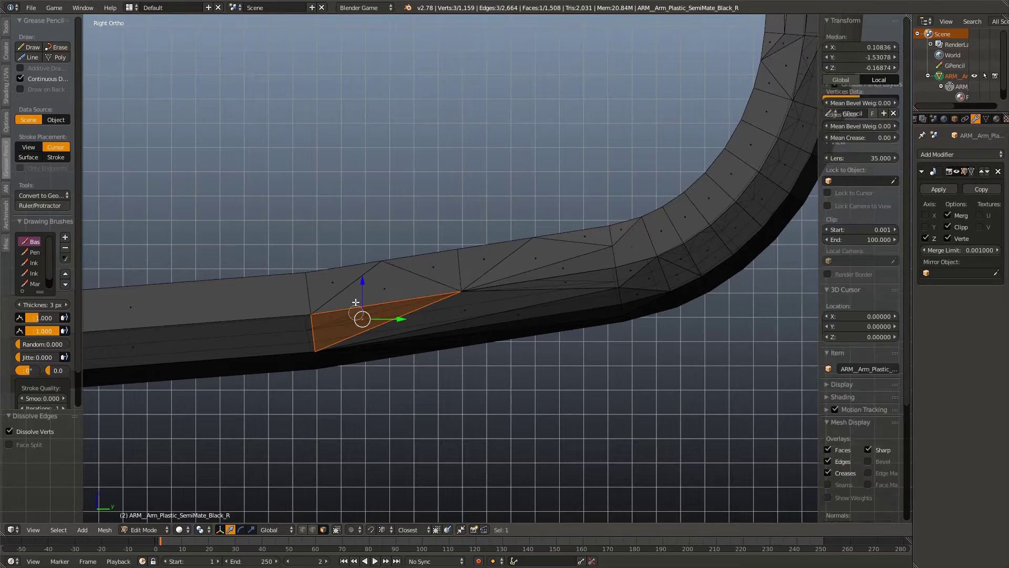
pyautogui.rightClick(333, 283)
pyautogui.rightClick(433, 267)
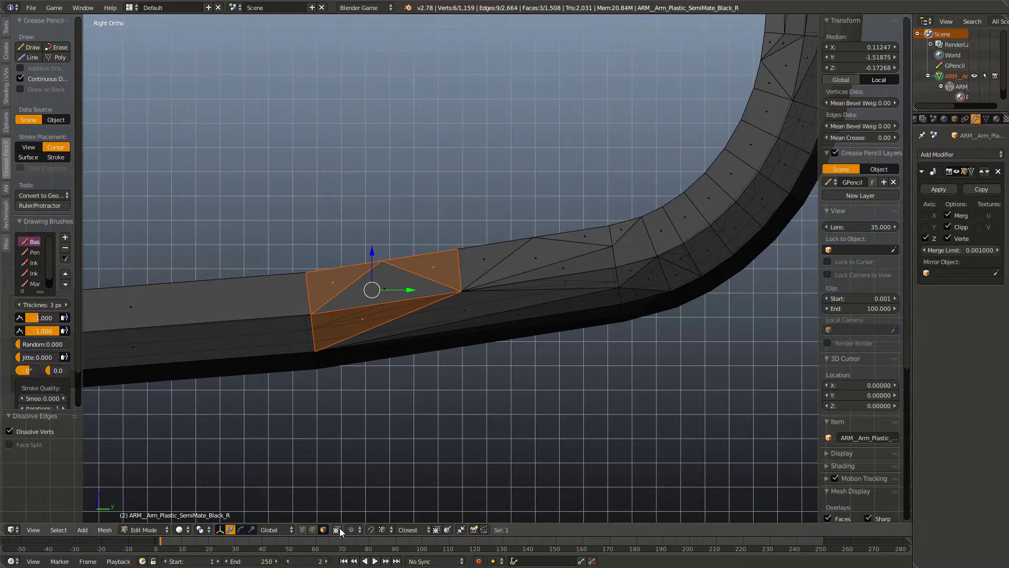
pyautogui.moveTo(370, 462); pyautogui.dragTo(395, 372)
pyautogui.rightClick(446, 317)
pyautogui.moveTo(447, 317); pyautogui.dragTo(340, 363)
pyautogui.moveTo(341, 363); pyautogui.dragTo(389, 345)
# Step: Refine the face selection with circle select and delete the faces
pyautogui.moveTo(389, 345); pyautogui.dragTo(318, 267)
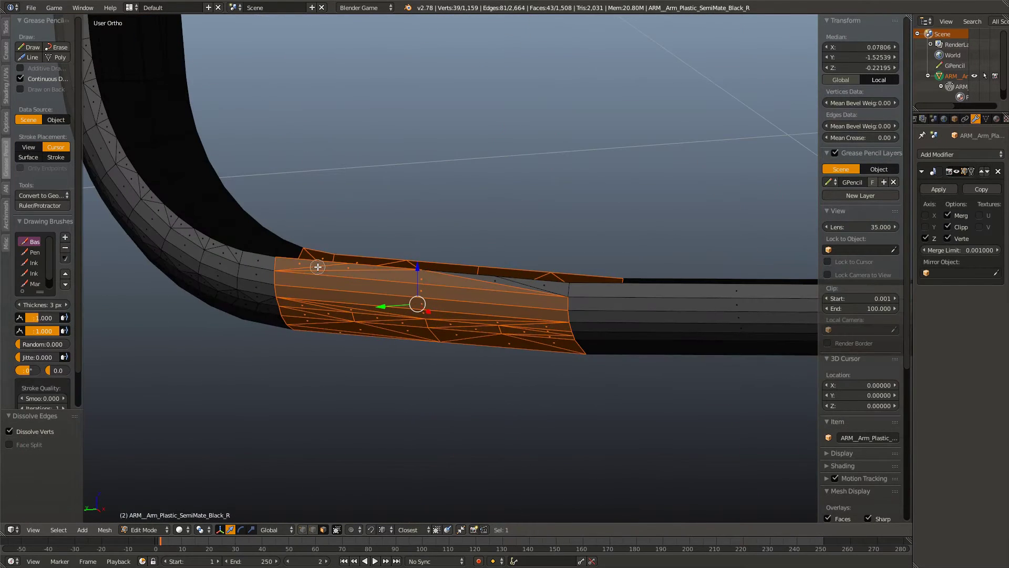
pyautogui.moveTo(325, 265); pyautogui.dragTo(305, 253)
pyautogui.middleClick(316, 226)
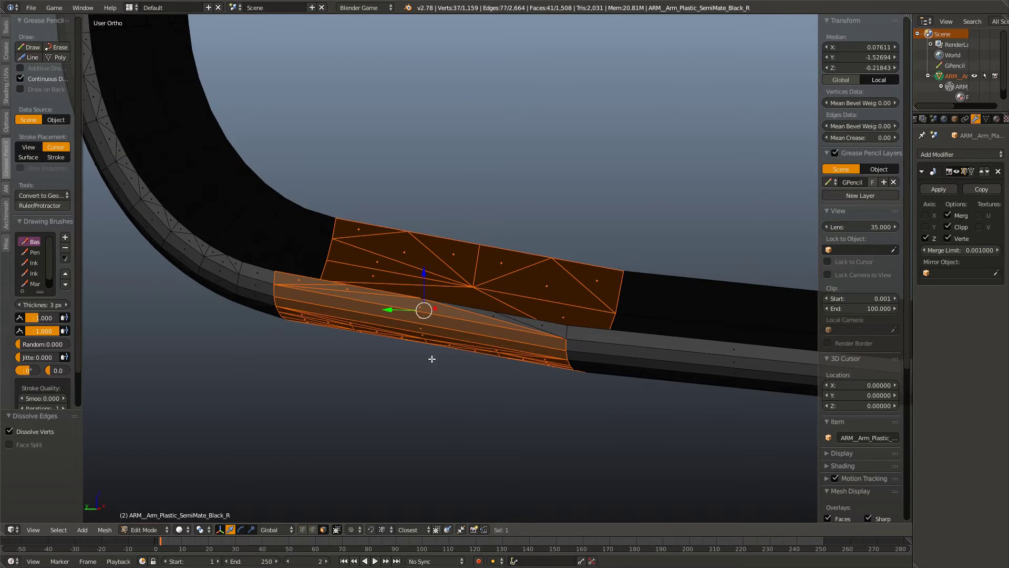
pyautogui.moveTo(428, 356); pyautogui.dragTo(557, 309)
pyautogui.press('c')
pyautogui.moveTo(594, 258); pyautogui.dragTo(614, 235)
pyautogui.press('x')
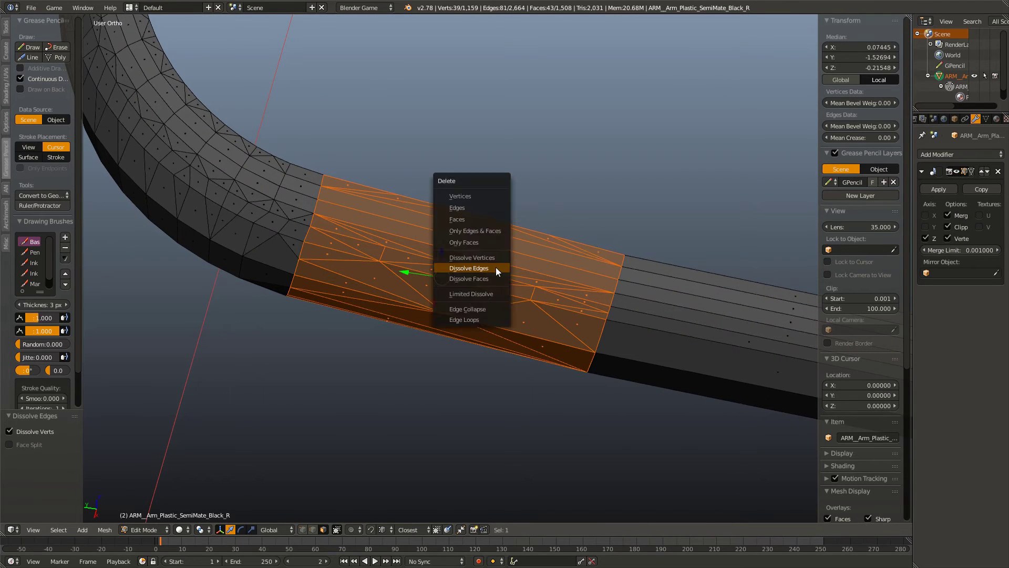
pyautogui.click(473, 222)
pyautogui.moveTo(389, 308); pyautogui.dragTo(333, 508)
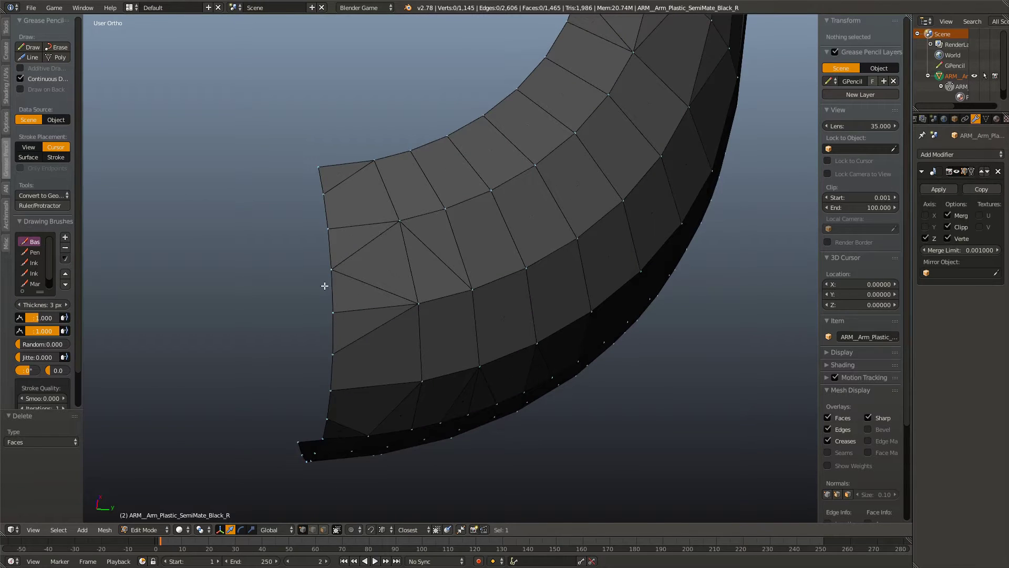
# Step: Dissolve the selected edges and leftover vertices on the strip's open edge
pyautogui.rightClick(331, 269)
pyautogui.rightClick(324, 194)
pyautogui.press('x')
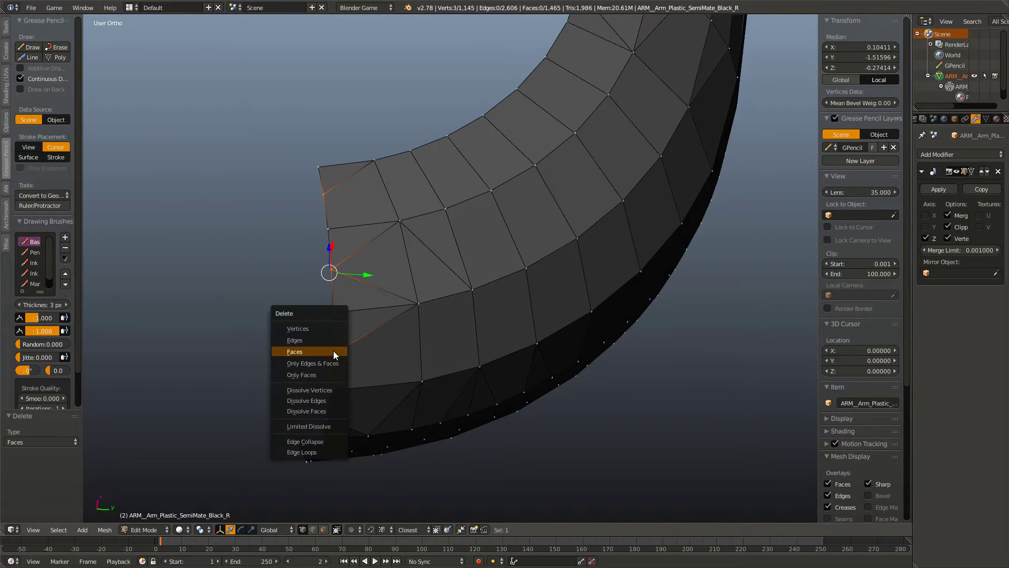
pyautogui.click(318, 403)
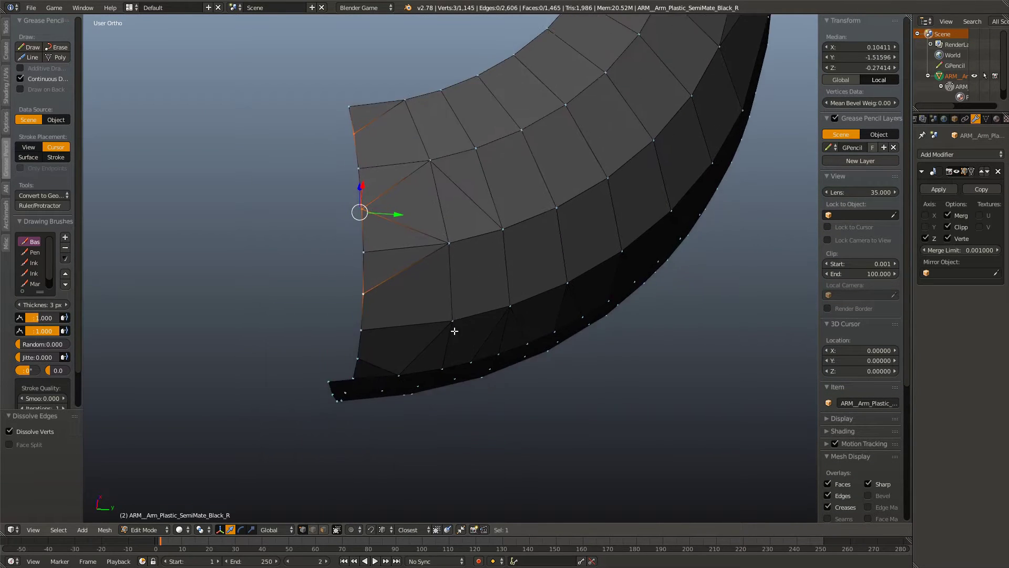
pyautogui.press('x')
pyautogui.click(421, 267)
pyautogui.scroll(3)
# Step: Dissolve a stray vertex on the strip's open edge
pyautogui.moveTo(501, 337); pyautogui.dragTo(528, 279)
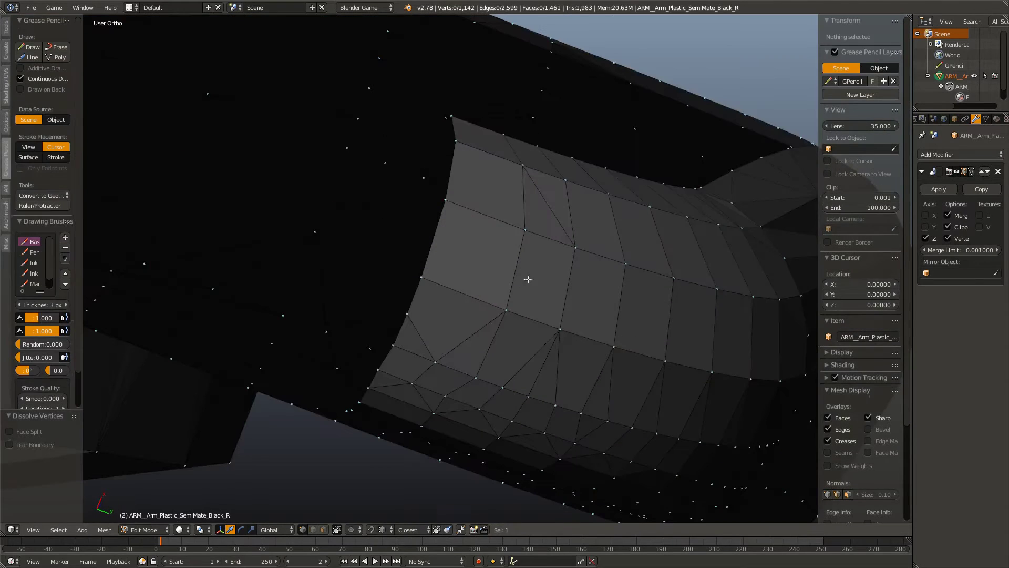
pyautogui.moveTo(411, 313); pyautogui.dragTo(531, 297)
pyautogui.rightClick(484, 239)
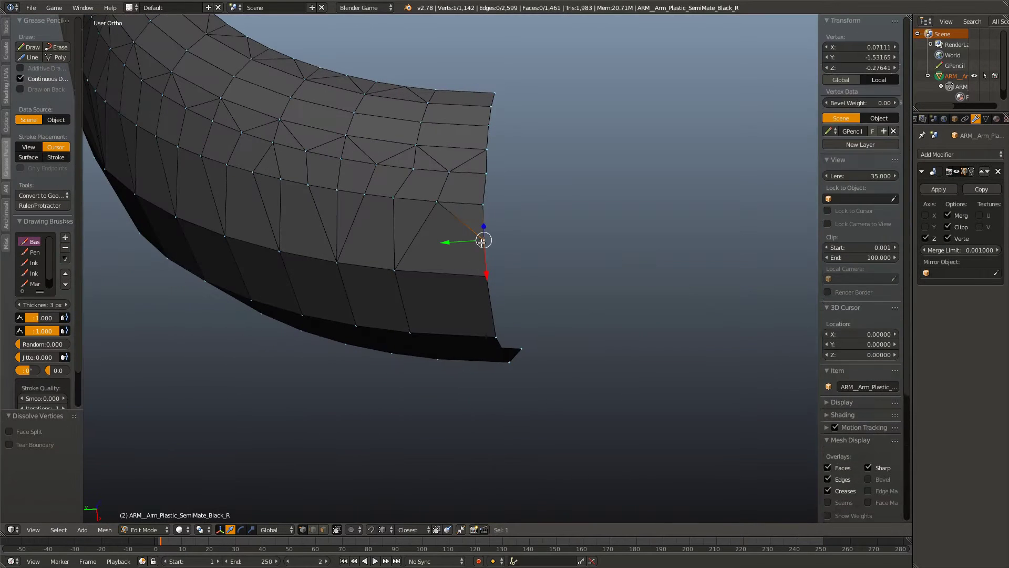
pyautogui.press('x')
pyautogui.click(494, 208)
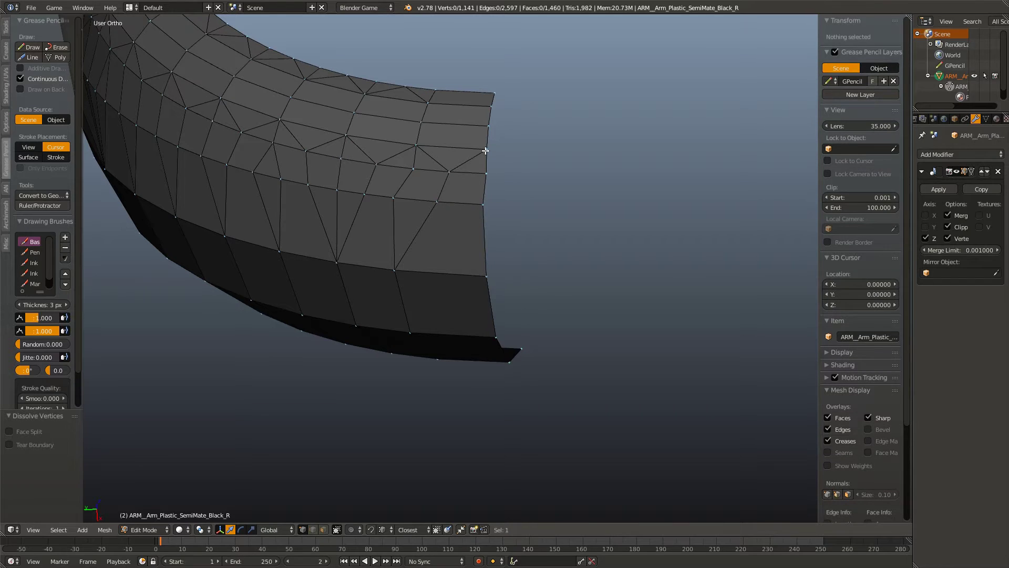
# Step: Select the end edge loops of both arm pieces, then cancel the specials menu
pyautogui.moveTo(489, 185); pyautogui.dragTo(504, 229)
pyautogui.scroll(-3)
pyautogui.moveTo(356, 271); pyautogui.dragTo(327, 230)
pyautogui.press('Escape')
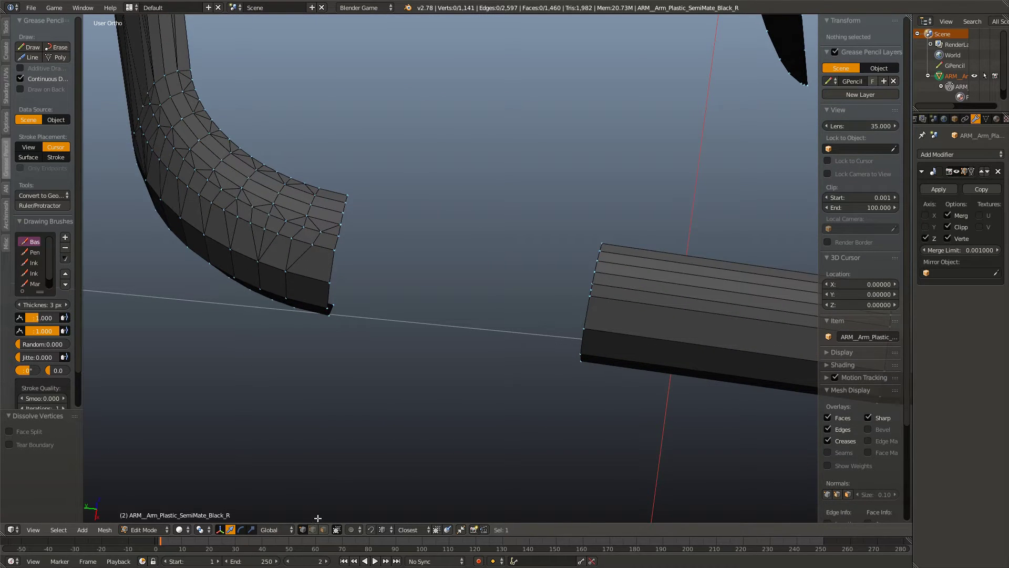
pyautogui.rightClick(327, 268)
pyautogui.rightClick(587, 306)
pyautogui.press('w')
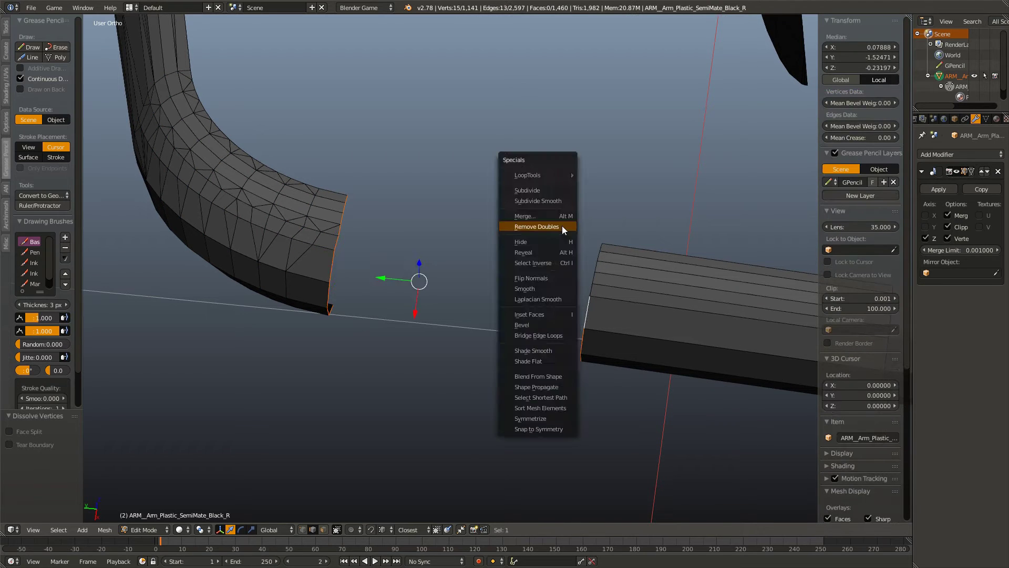
pyautogui.press('Escape')
# Step: Inspect the right piece's open end and switch to vertex selection mode
pyautogui.scroll(3)
pyautogui.moveTo(559, 324); pyautogui.dragTo(396, 308)
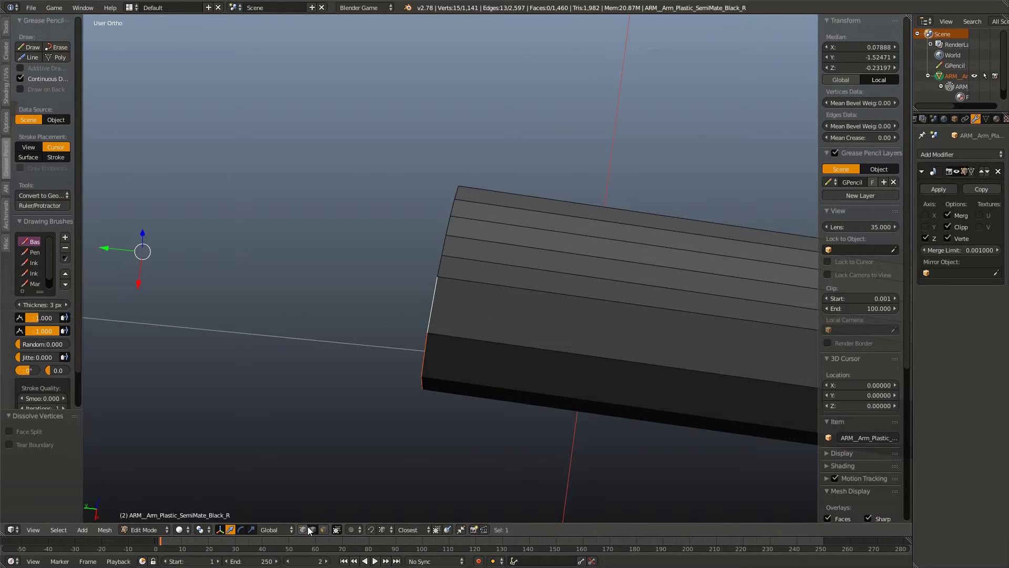
pyautogui.moveTo(318, 506); pyautogui.dragTo(533, 362)
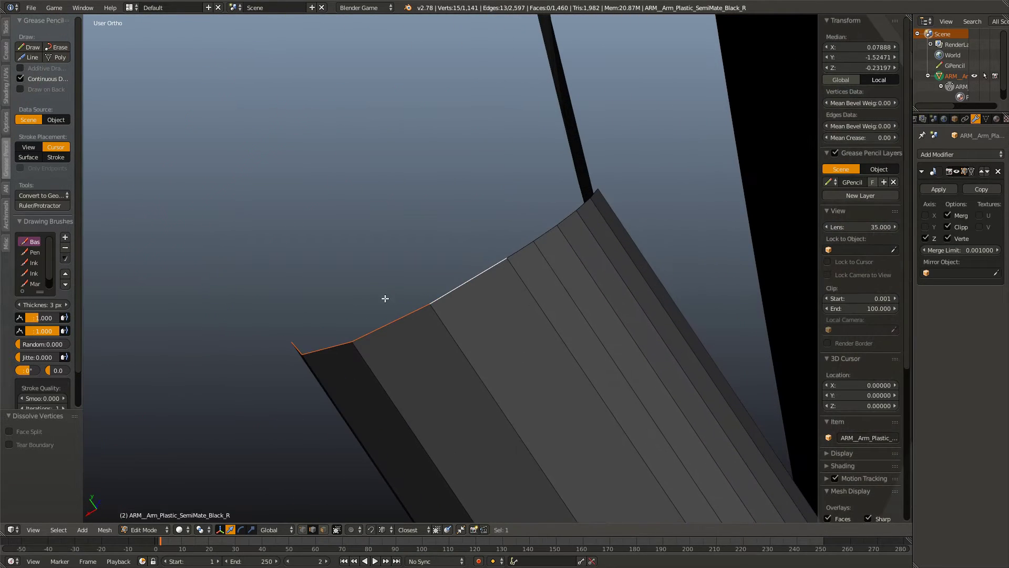
pyautogui.moveTo(298, 343); pyautogui.dragTo(284, 379)
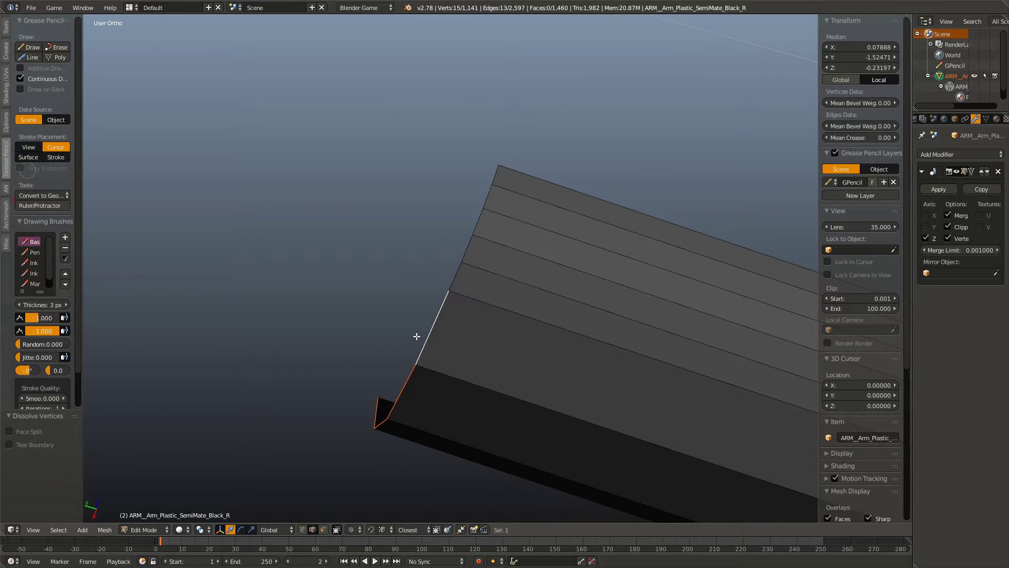
pyautogui.moveTo(417, 336); pyautogui.dragTo(418, 394)
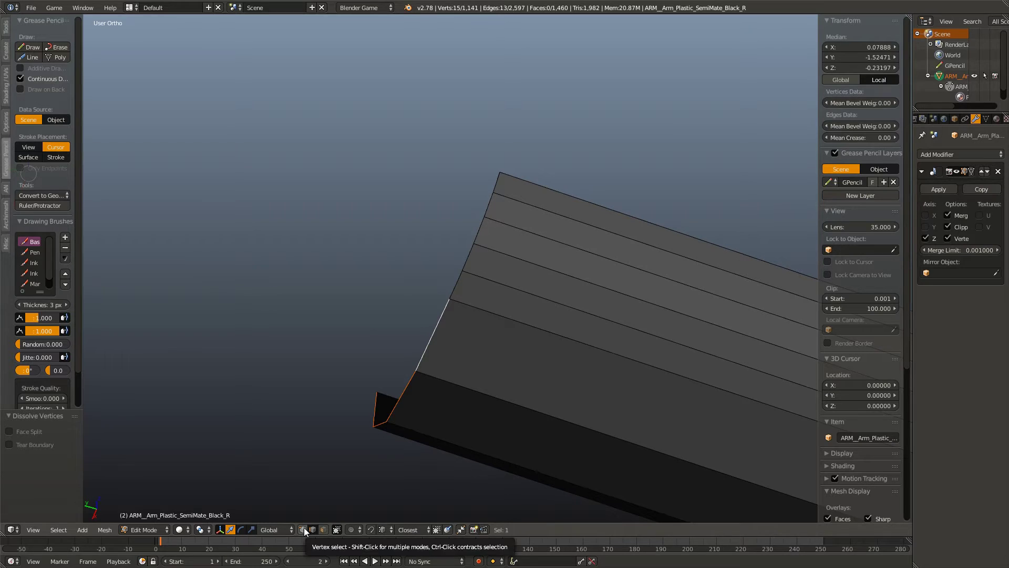
pyautogui.click(304, 527)
pyautogui.scroll(3)
# Step: Move the end vertex along the X axis, then dissolve it
pyautogui.rightClick(452, 296)
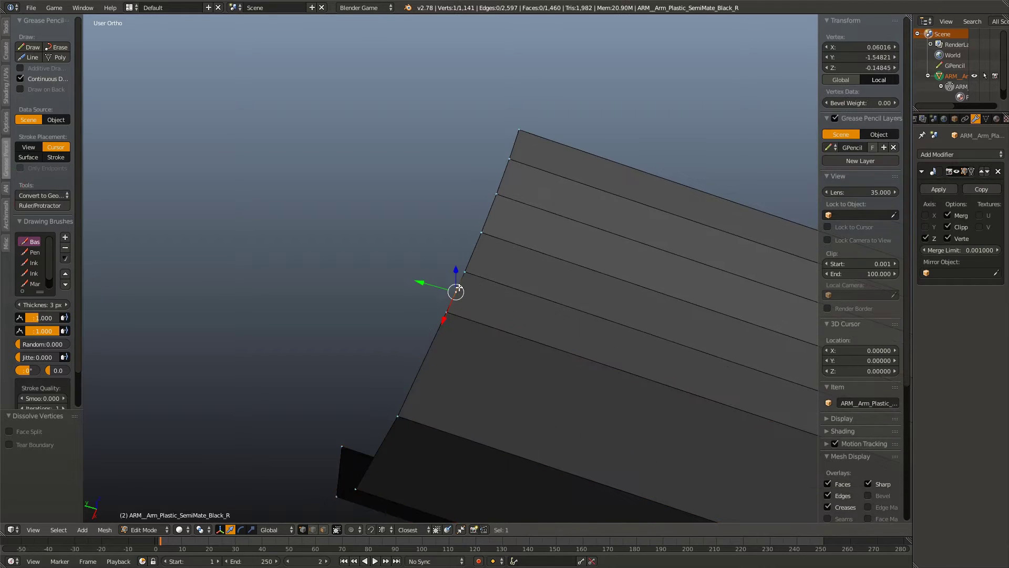
pyautogui.press('g')
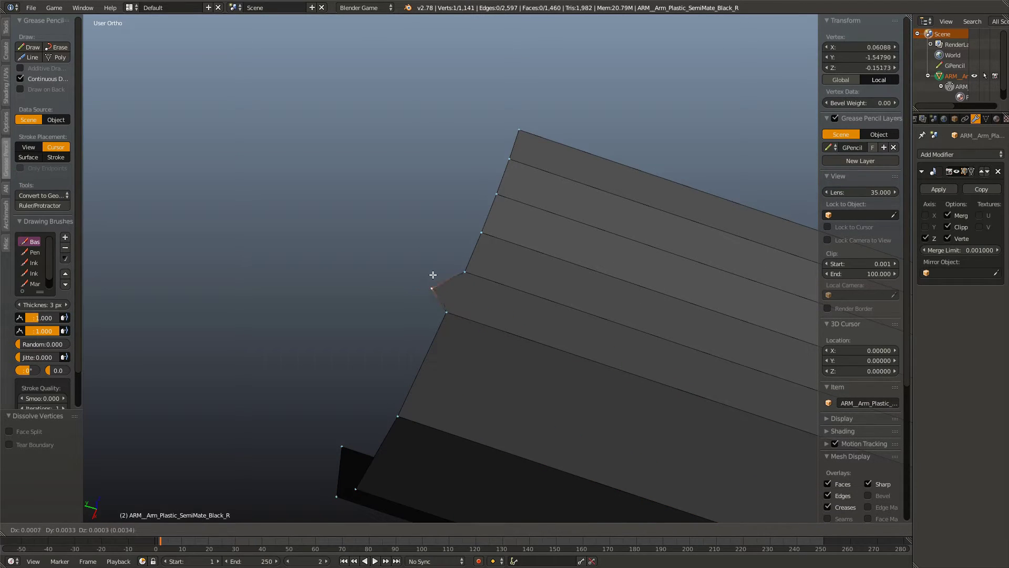
pyautogui.press('x')
pyautogui.click(436, 276)
pyautogui.press('x')
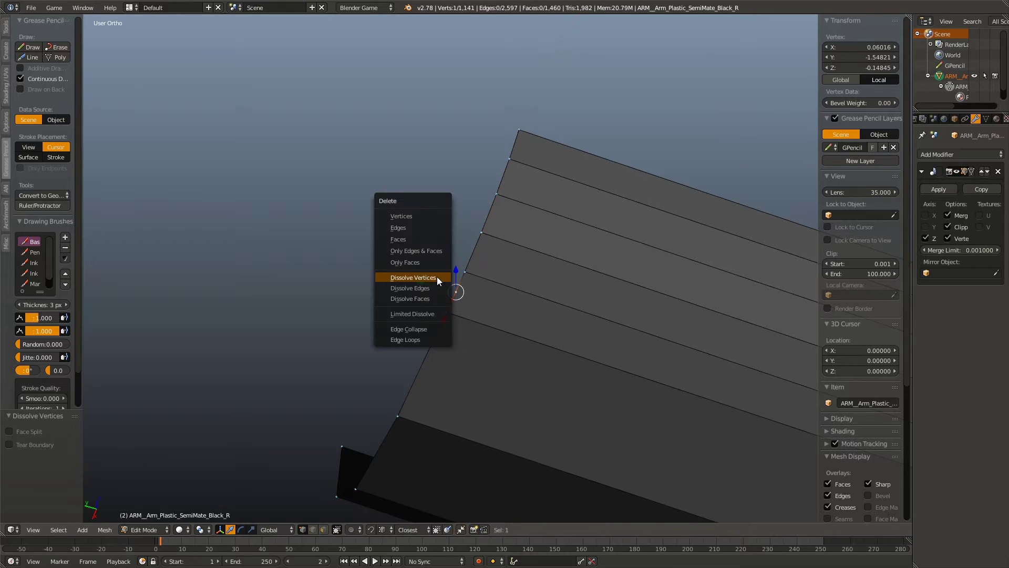
pyautogui.click(437, 277)
# Step: Bridge the curved part's open loop and the flat strip's end loop with LoopTools Bridge
pyautogui.scroll(-3)
pyautogui.moveTo(277, 318); pyautogui.dragTo(312, 268)
pyautogui.rightClick(299, 255)
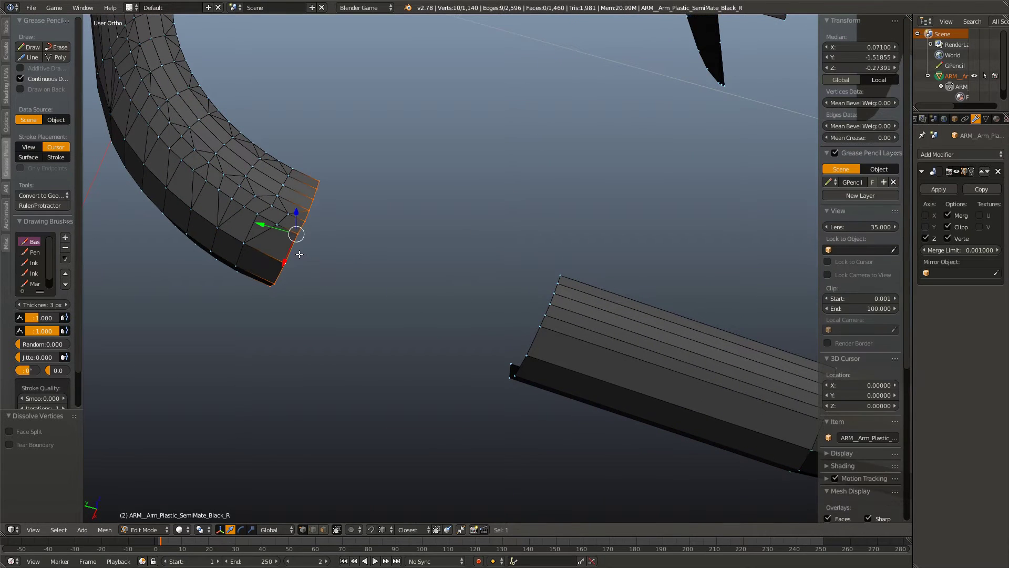
pyautogui.rightClick(529, 331)
pyautogui.press('w')
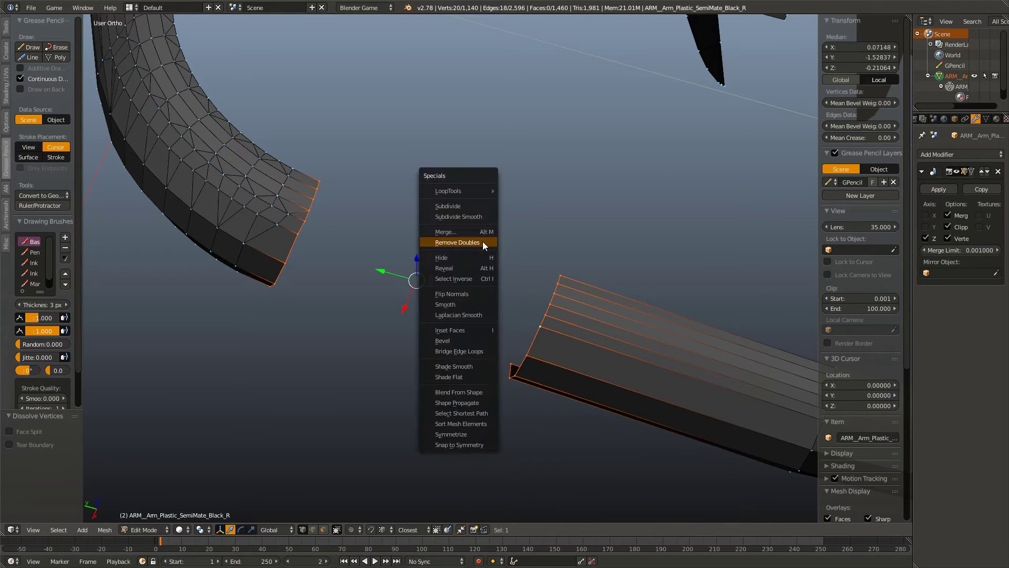
pyautogui.click(506, 193)
pyautogui.press('a')
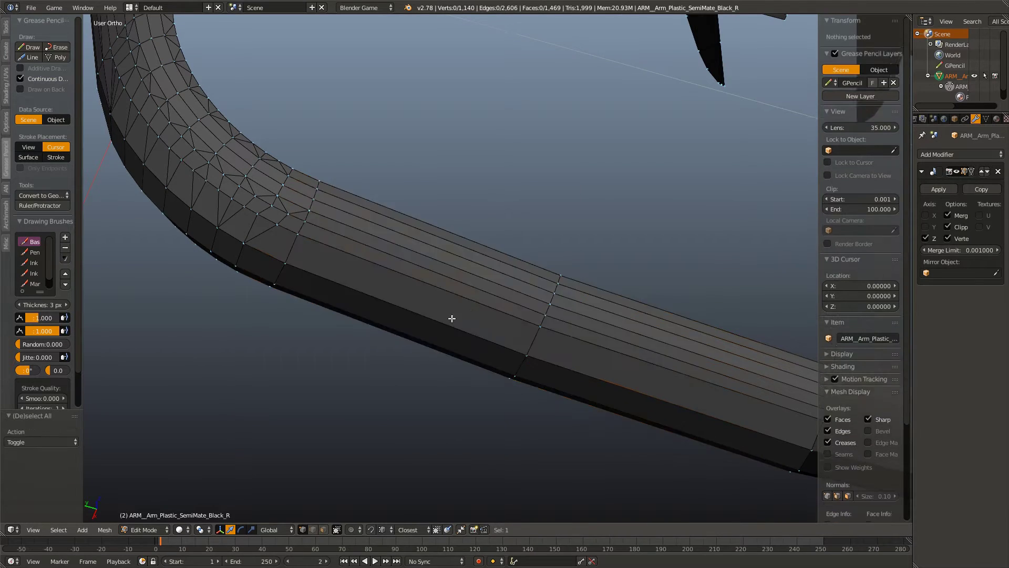
pyautogui.moveTo(450, 317); pyautogui.dragTo(584, 286)
pyautogui.press('k')
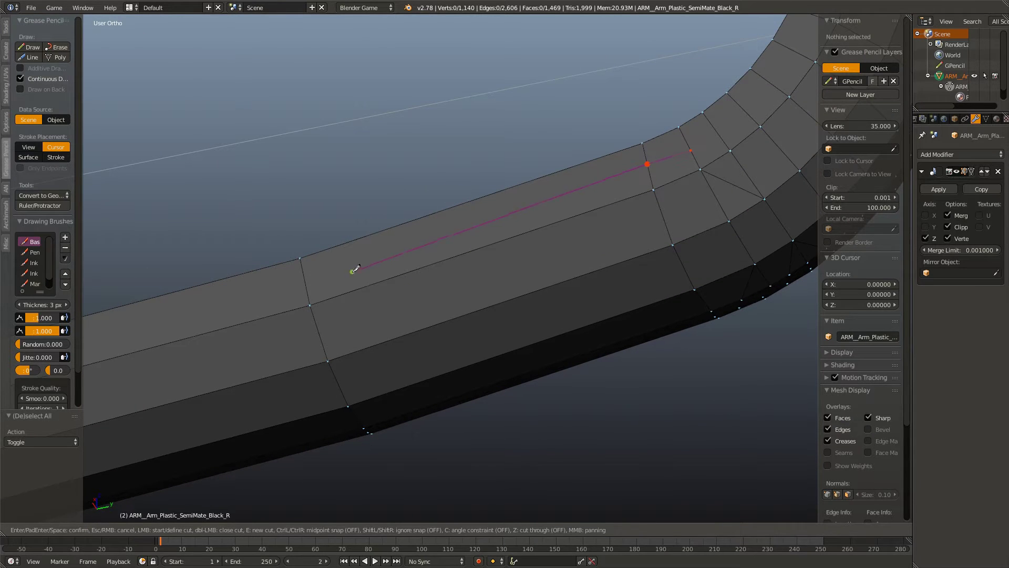
pyautogui.click(310, 304)
pyautogui.press('Return')
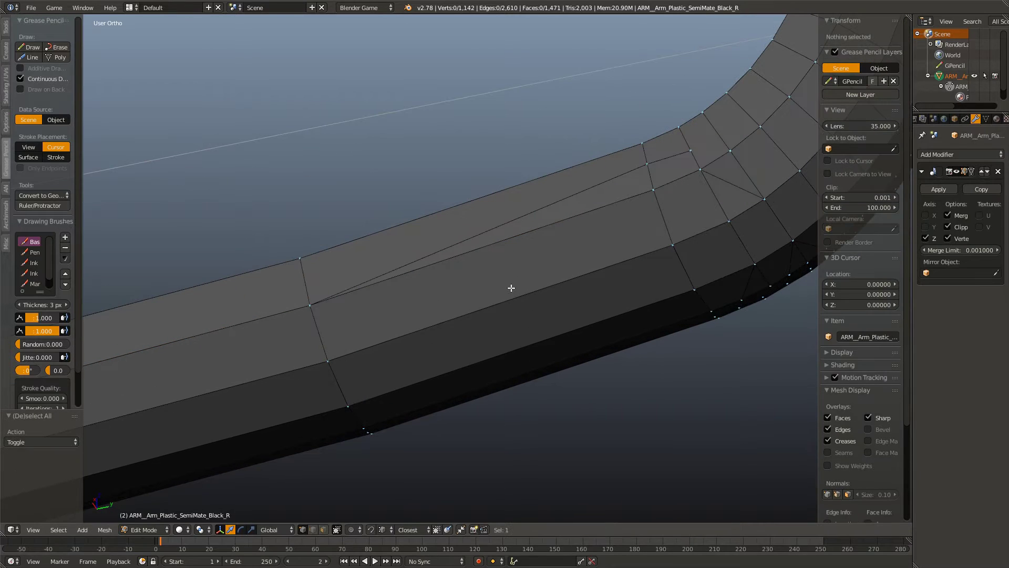
pyautogui.click(648, 183)
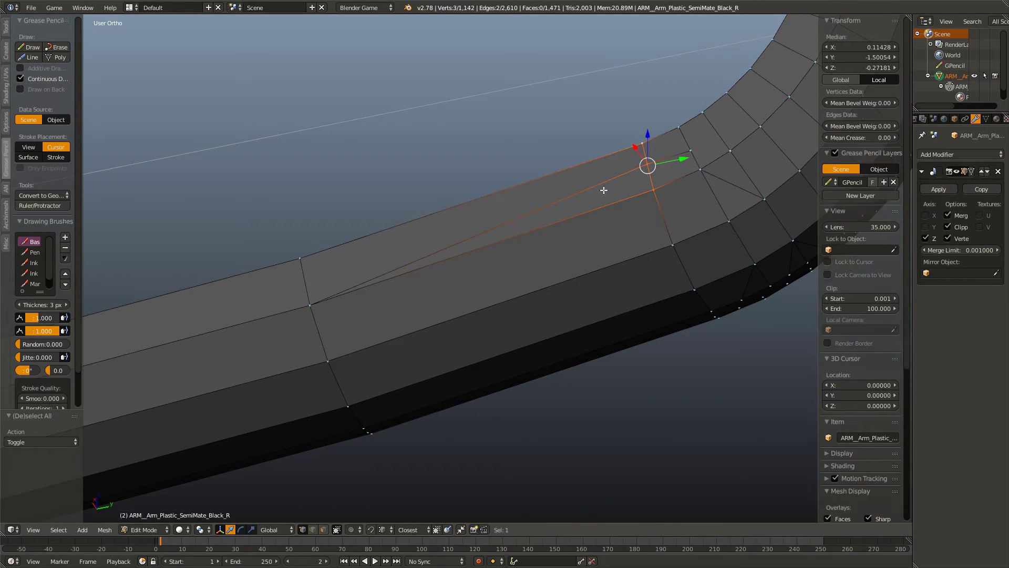
pyautogui.click(299, 303)
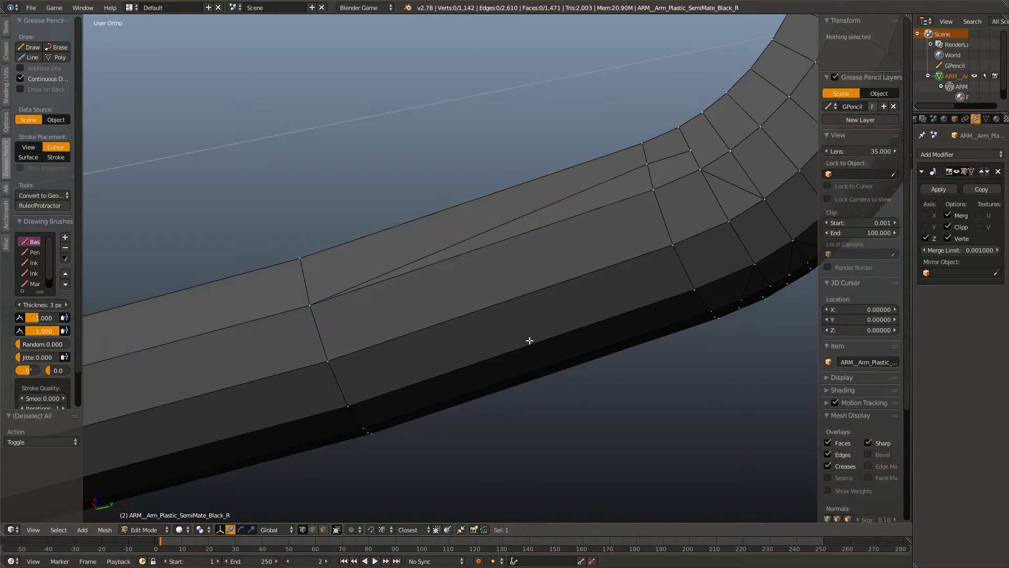
pyautogui.hotkey('ctrl', 'z')
pyautogui.hotkey('ctrl', 'z')
pyautogui.hotkey('ctrl', 'z')
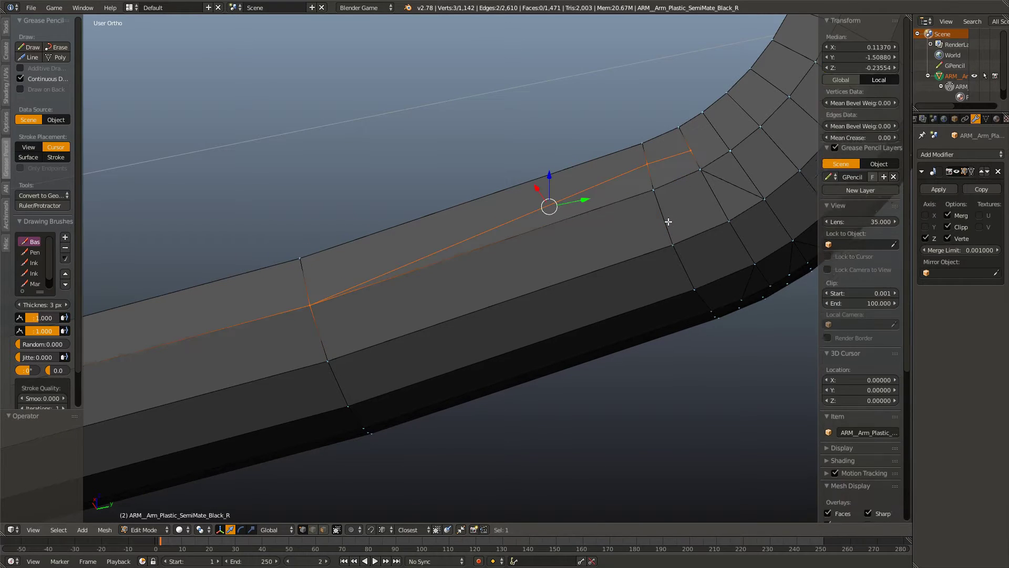
pyautogui.hotkey('ctrl', 'z')
pyautogui.press('a')
pyautogui.scroll(-3)
pyautogui.press('a')
pyautogui.moveTo(569, 241); pyautogui.dragTo(476, 342)
pyautogui.scroll(3)
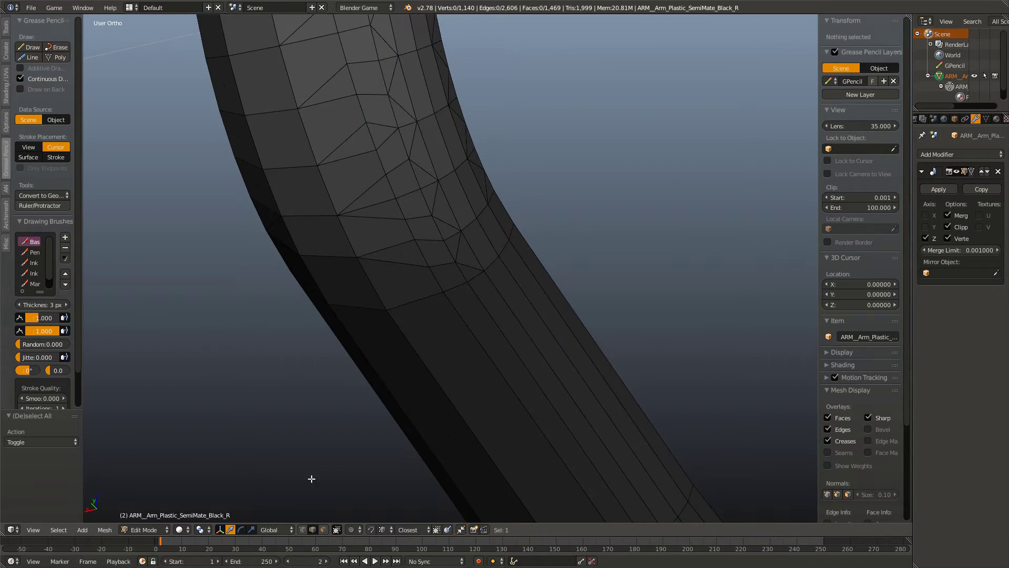
# Step: Switch to perspective view and dissolve a short edge loop on the arm's curve
pyautogui.press('KP_5')
pyautogui.moveTo(356, 402); pyautogui.dragTo(498, 311)
pyautogui.click(389, 339)
pyautogui.scroll(-3)
pyautogui.press('x')
pyautogui.click(450, 342)
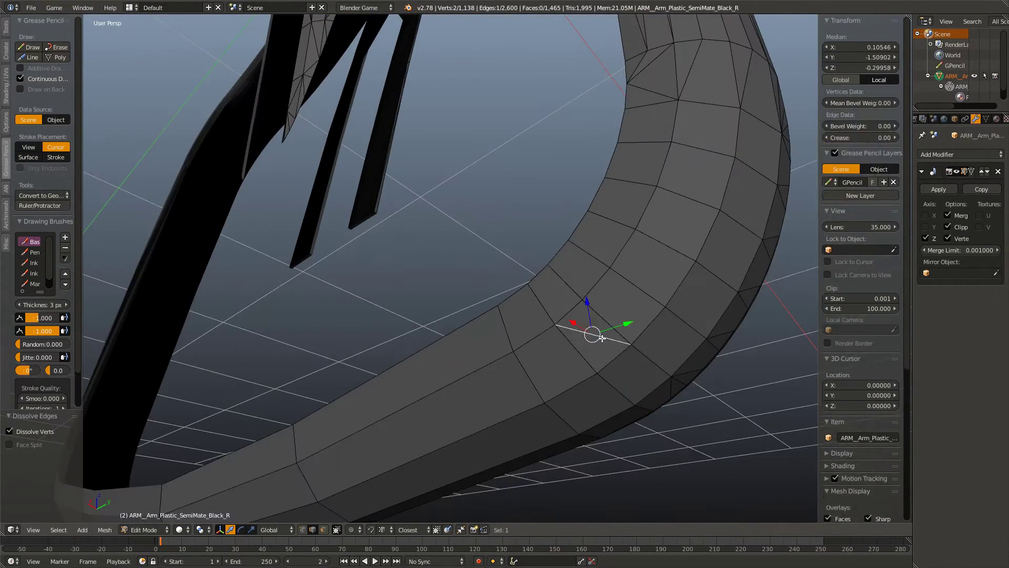
# Step: Dissolve more edges on the curve from another angle
pyautogui.scroll(3)
pyautogui.click(379, 284)
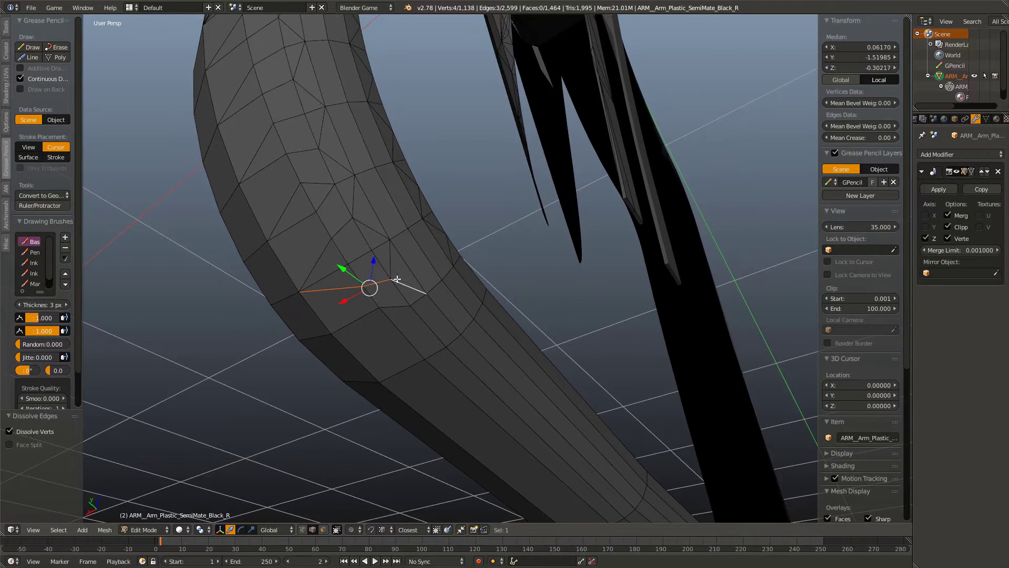
pyautogui.click(384, 281)
pyautogui.moveTo(439, 231); pyautogui.dragTo(391, 247)
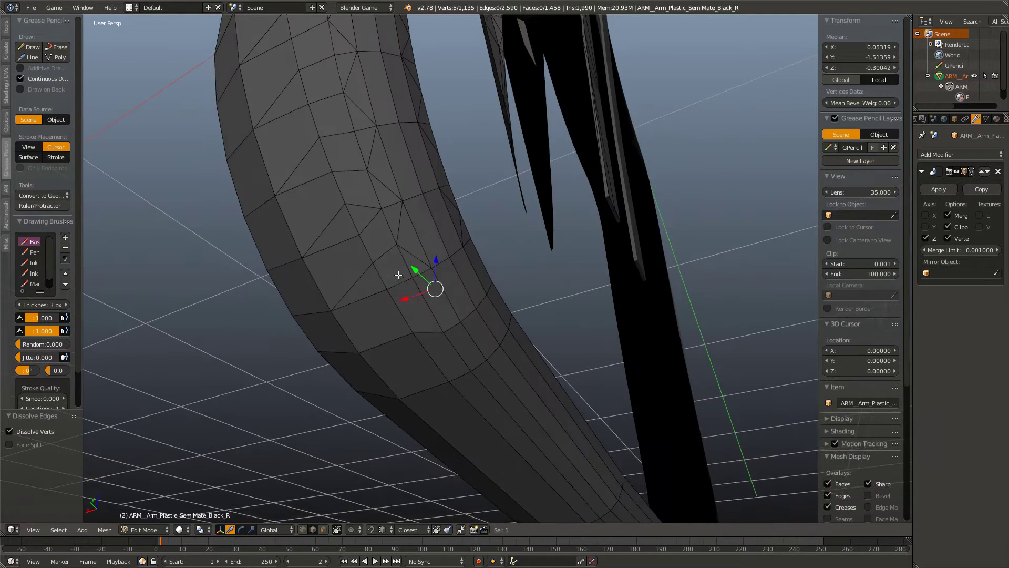
pyautogui.press('x')
pyautogui.click(391, 248)
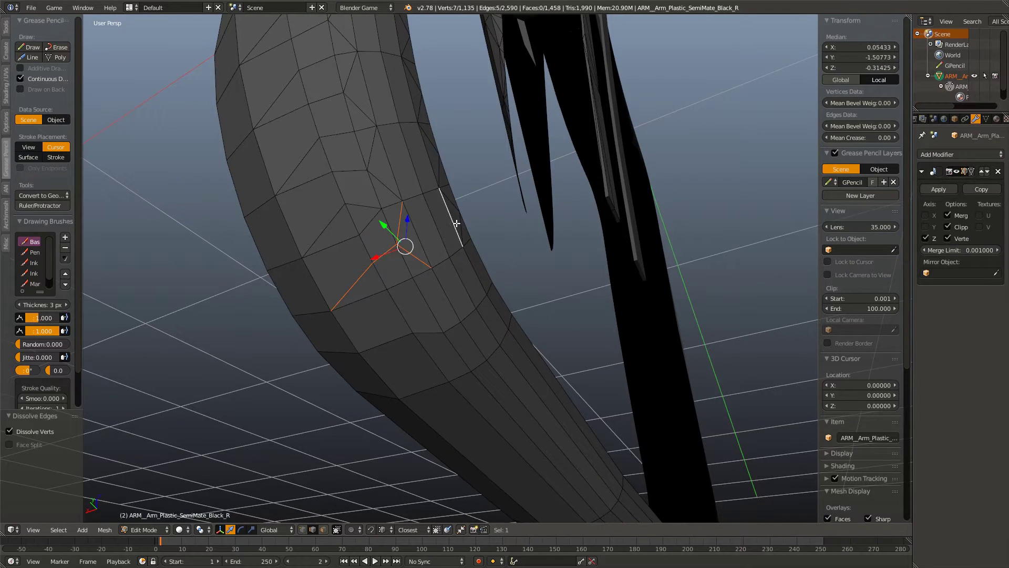
# Step: Dissolve further edges and select two edges of the messy patch
pyautogui.moveTo(458, 212); pyautogui.dragTo(237, 356)
pyautogui.press('x')
pyautogui.click(212, 311)
pyautogui.moveTo(213, 311); pyautogui.dragTo(255, 316)
pyautogui.scroll(3)
pyautogui.click(226, 337)
pyautogui.click(277, 346)
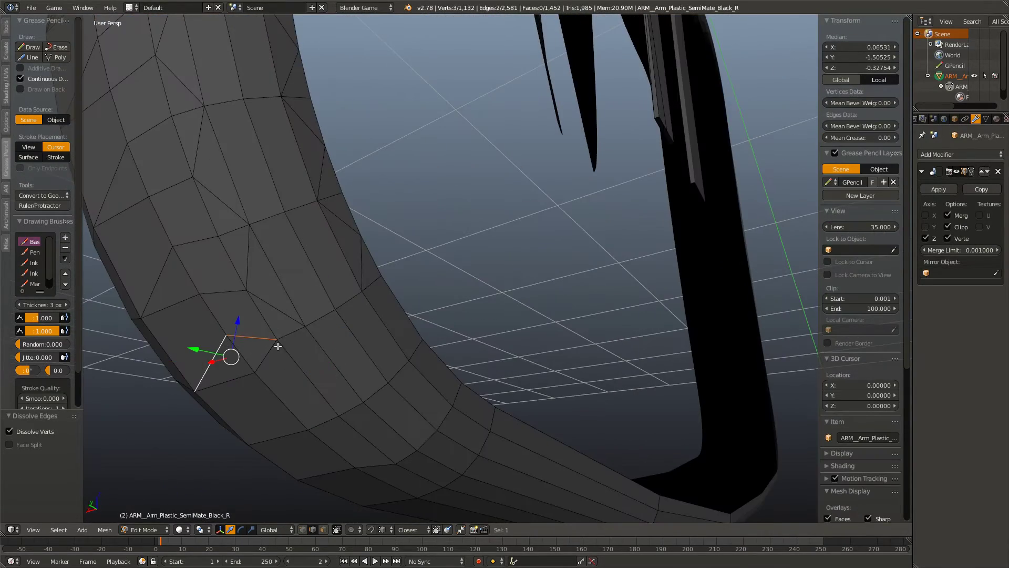
# Step: Make a knife cut across the face of the patch being re-cut
pyautogui.moveTo(270, 356); pyautogui.dragTo(342, 288)
pyautogui.press('a')
pyautogui.press('k')
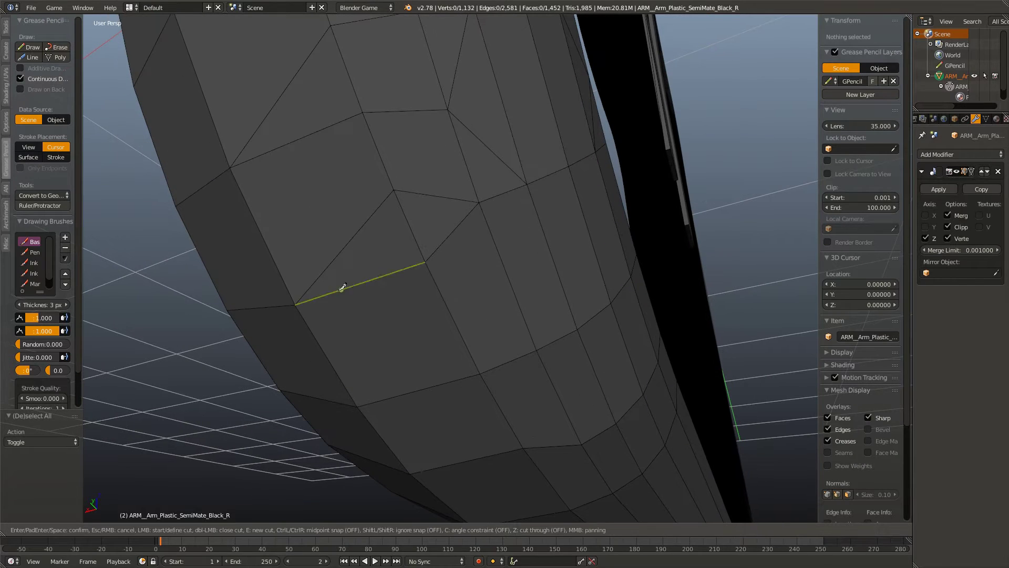
pyautogui.click(348, 259)
pyautogui.press('Return')
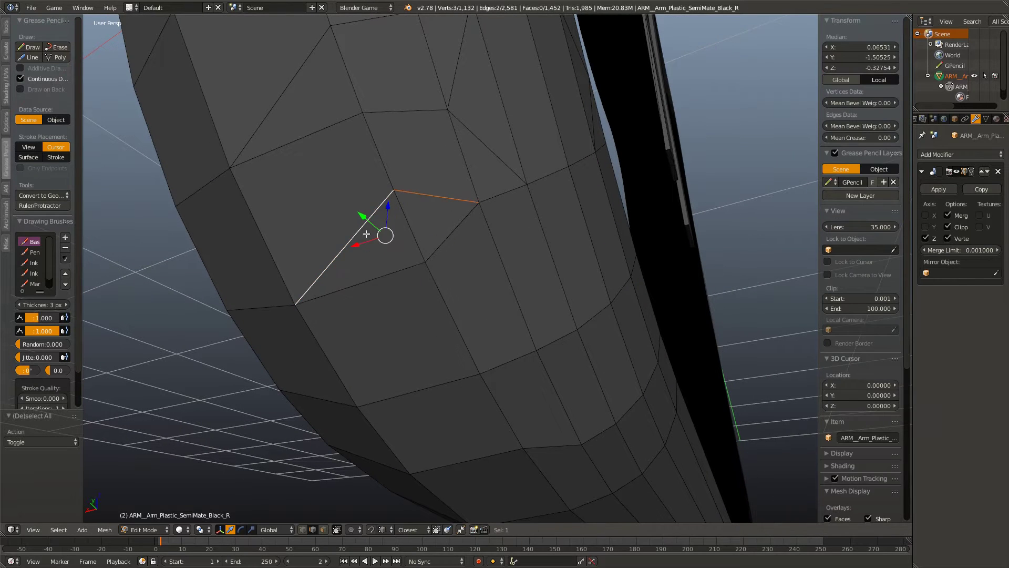
# Step: Dissolve the unwanted stray edges left around the knife cut
pyautogui.press('x')
pyautogui.click(368, 220)
pyautogui.moveTo(368, 221); pyautogui.dragTo(382, 246)
pyautogui.click(382, 245)
pyautogui.click(363, 221)
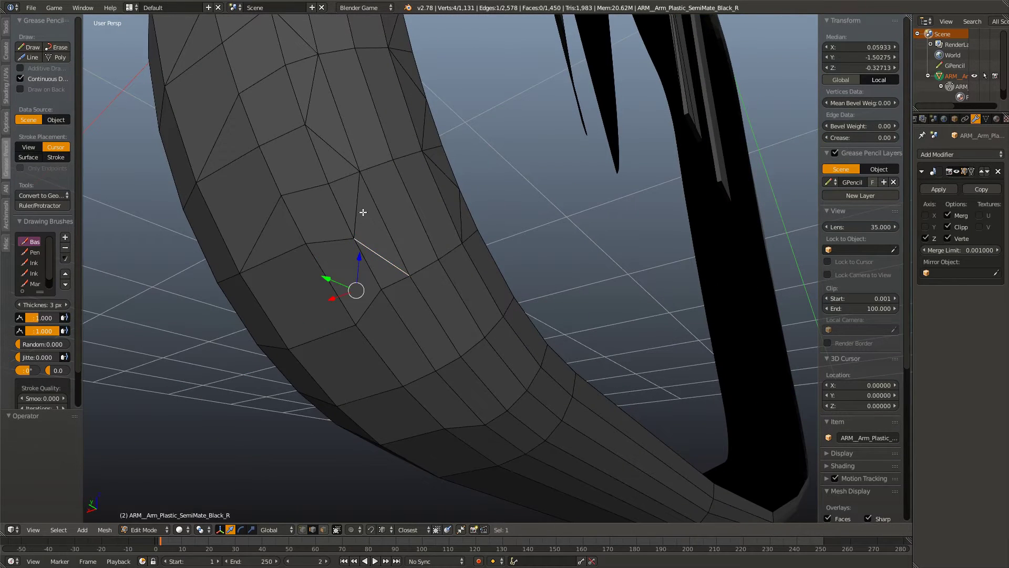
pyautogui.press('x')
pyautogui.click(363, 221)
# Step: Dissolve the next pair of stray edges and check the cleaned curve
pyautogui.click(336, 234)
pyautogui.click(314, 241)
pyautogui.press('x')
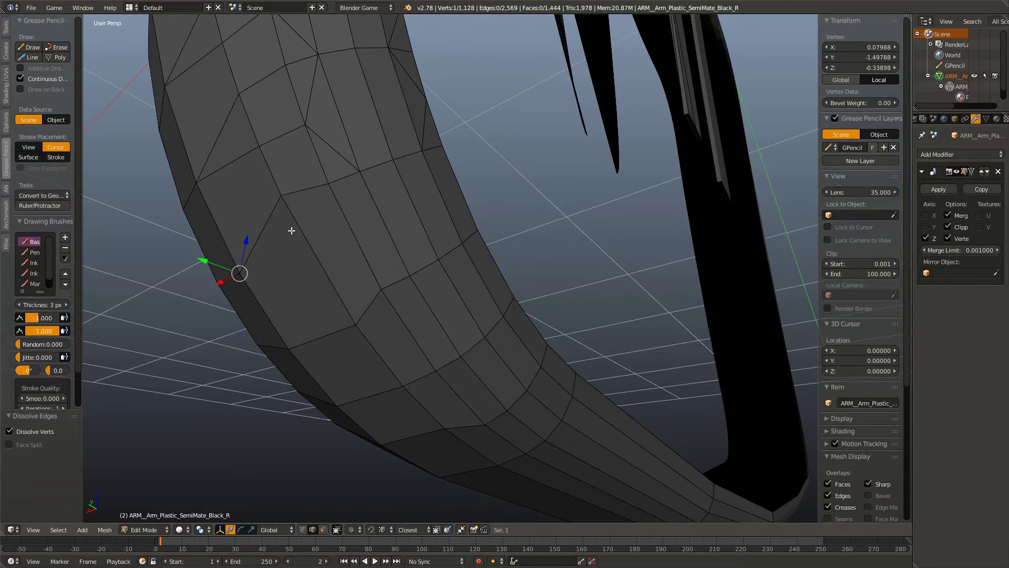
pyautogui.moveTo(292, 228); pyautogui.dragTo(465, 317)
pyautogui.scroll(-3)
pyautogui.scroll(3)
# Step: Box-select the curved section of the arm, excluding a small patch, and inspect it
pyautogui.press('a')
pyautogui.press('b')
pyautogui.moveTo(289, 112); pyautogui.dragTo(536, 451)
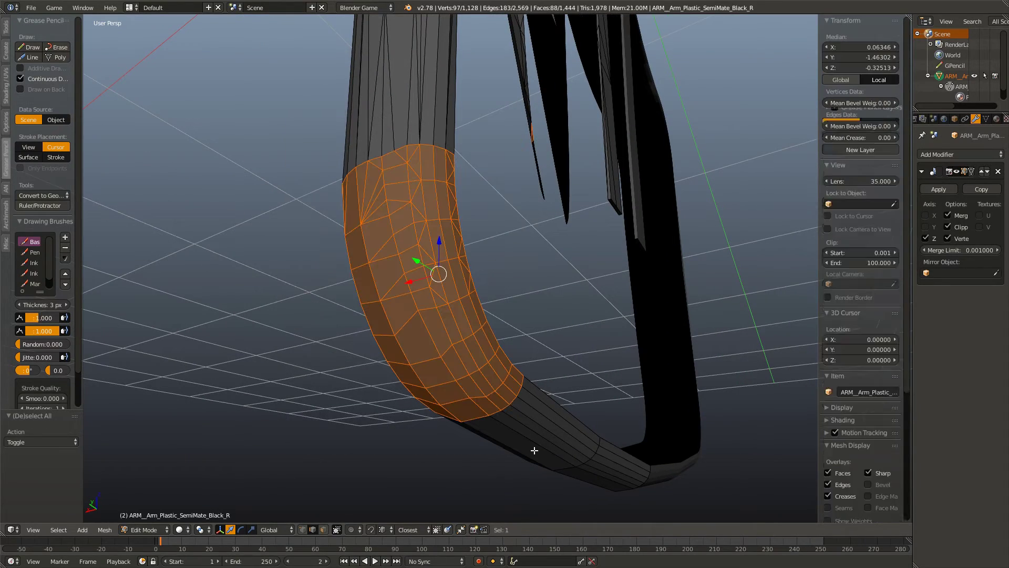
pyautogui.press('b')
pyautogui.moveTo(497, 130); pyautogui.dragTo(571, 197)
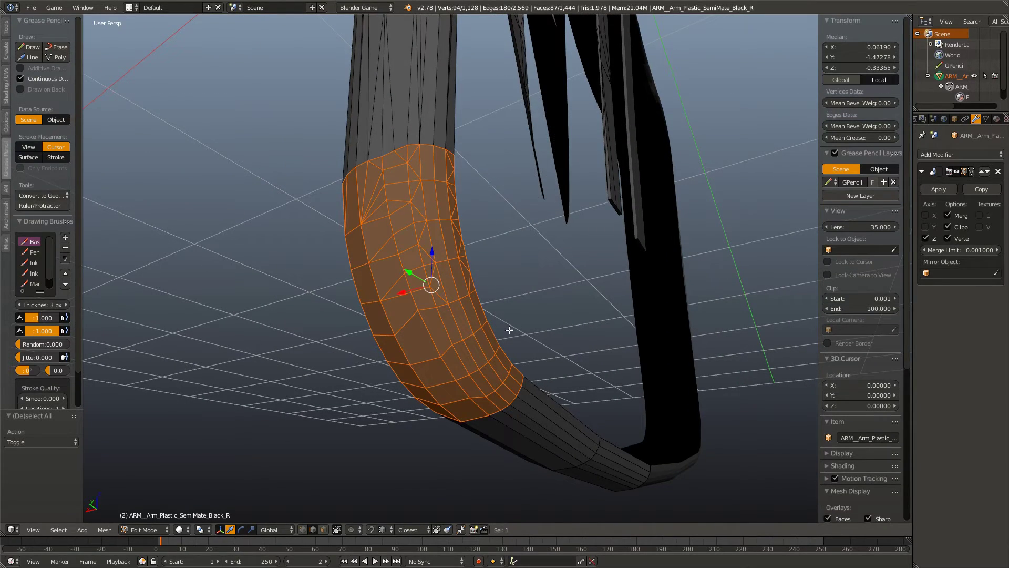
pyautogui.moveTo(509, 330); pyautogui.dragTo(501, 258)
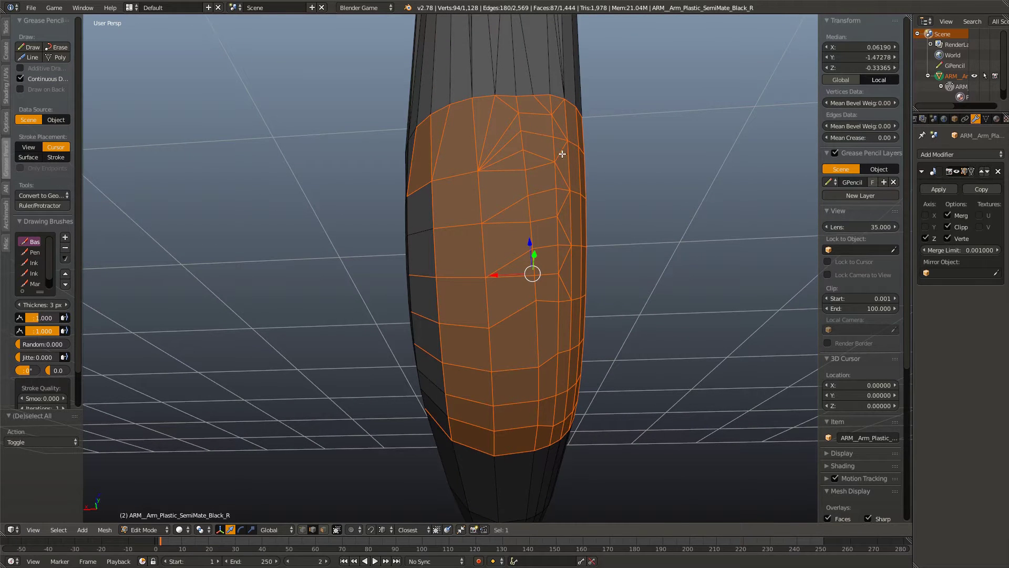
pyautogui.moveTo(436, 181); pyautogui.dragTo(381, 222)
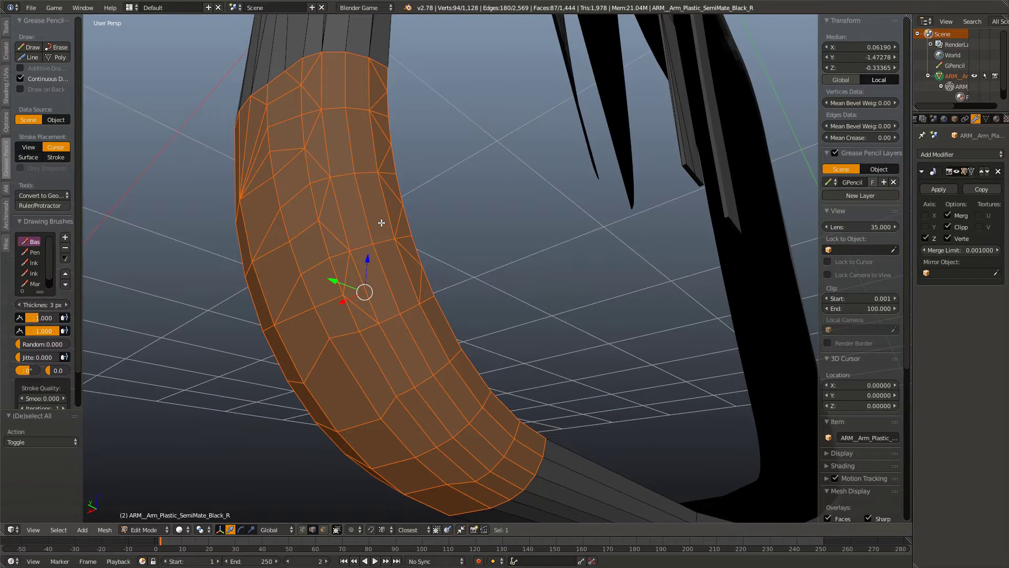
# Step: Slide a single vertex on the arm's surface to a new position
pyautogui.press('a')
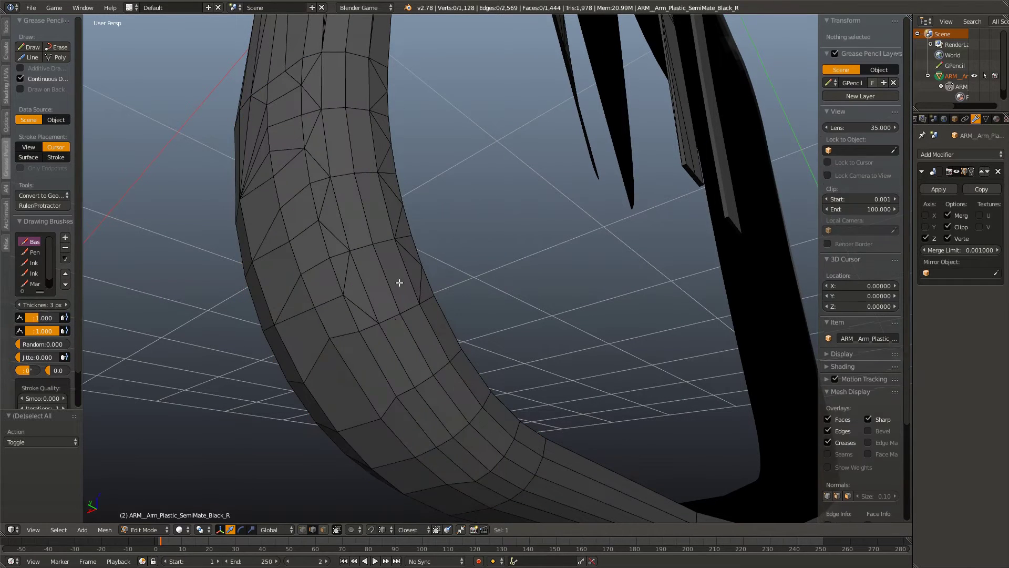
pyautogui.moveTo(399, 281); pyautogui.dragTo(437, 325)
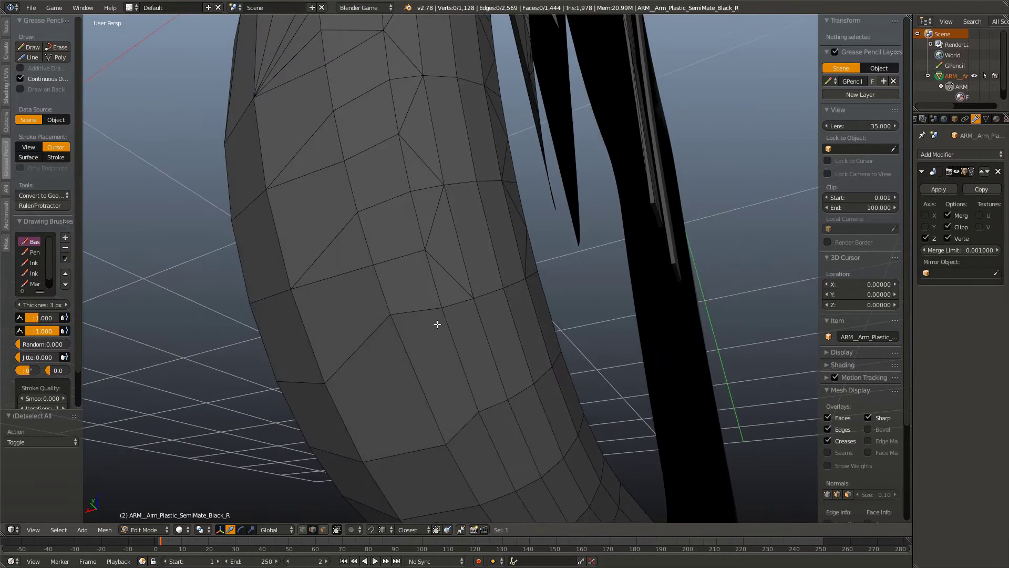
pyautogui.moveTo(319, 502); pyautogui.dragTo(399, 376)
pyautogui.rightClick(366, 440)
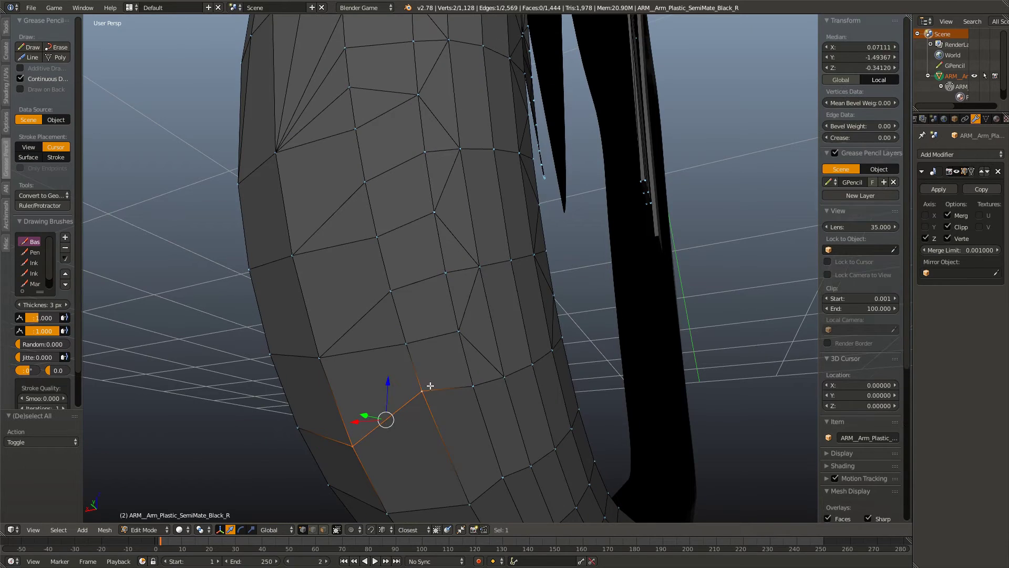
pyautogui.rightClick(418, 401)
pyautogui.moveTo(417, 401); pyautogui.dragTo(423, 371)
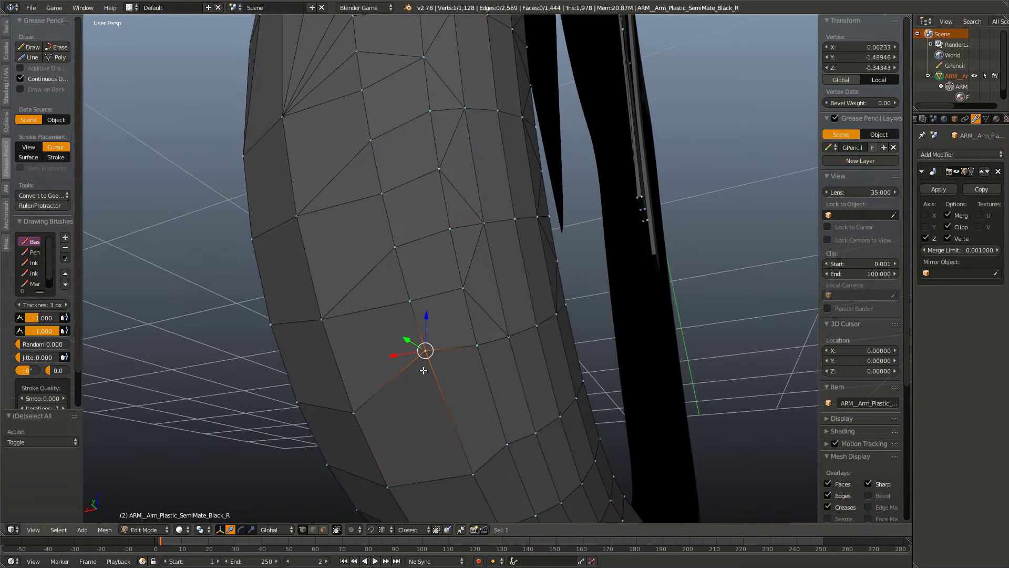
pyautogui.press('g')
pyautogui.press('g')
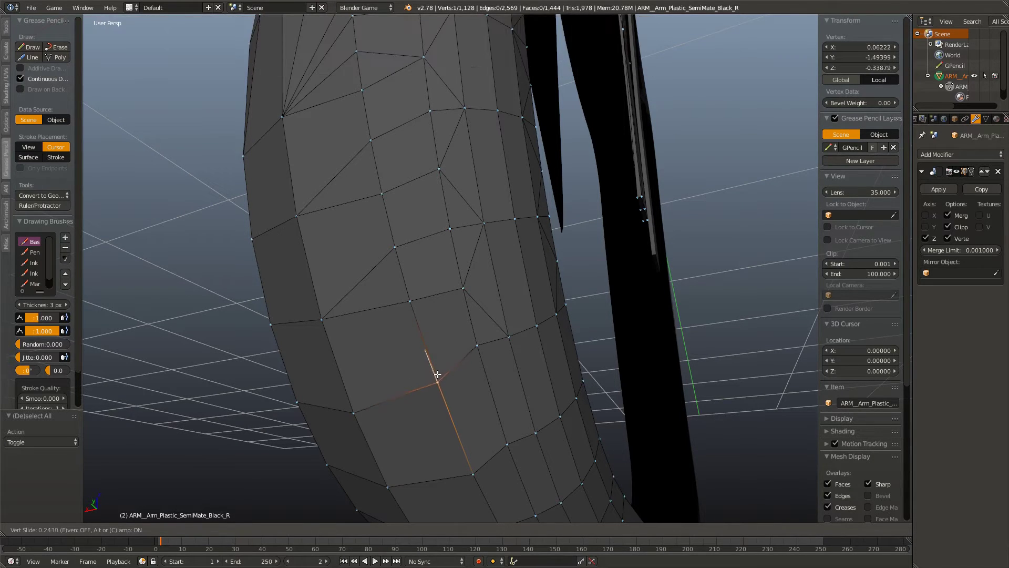
pyautogui.click(433, 367)
pyautogui.moveTo(433, 367); pyautogui.dragTo(433, 360)
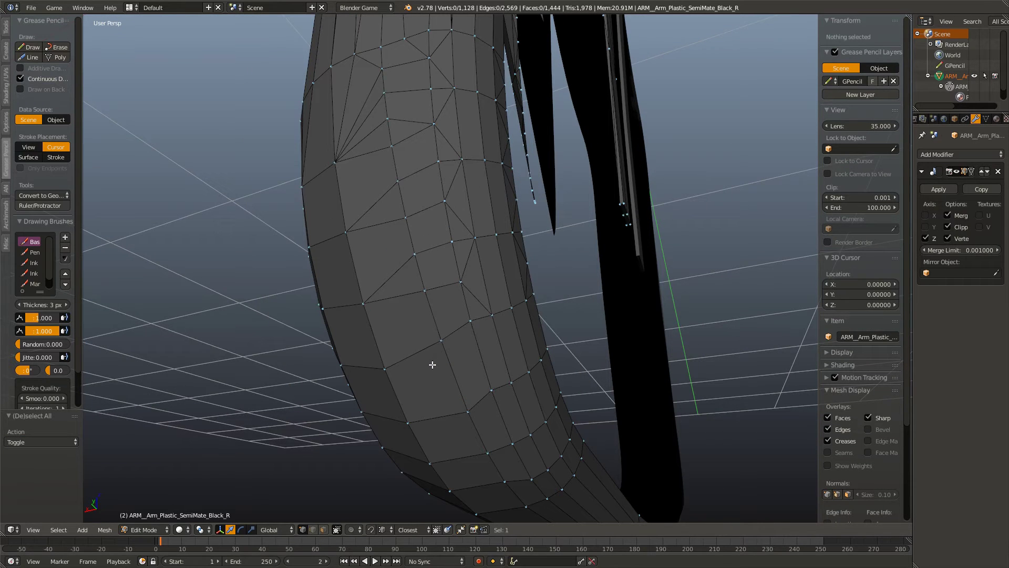
# Step: Inspect part of an edge loop on the arm, then clear the selection
pyautogui.press('a')
pyautogui.scroll(3)
pyautogui.rightClick(499, 341)
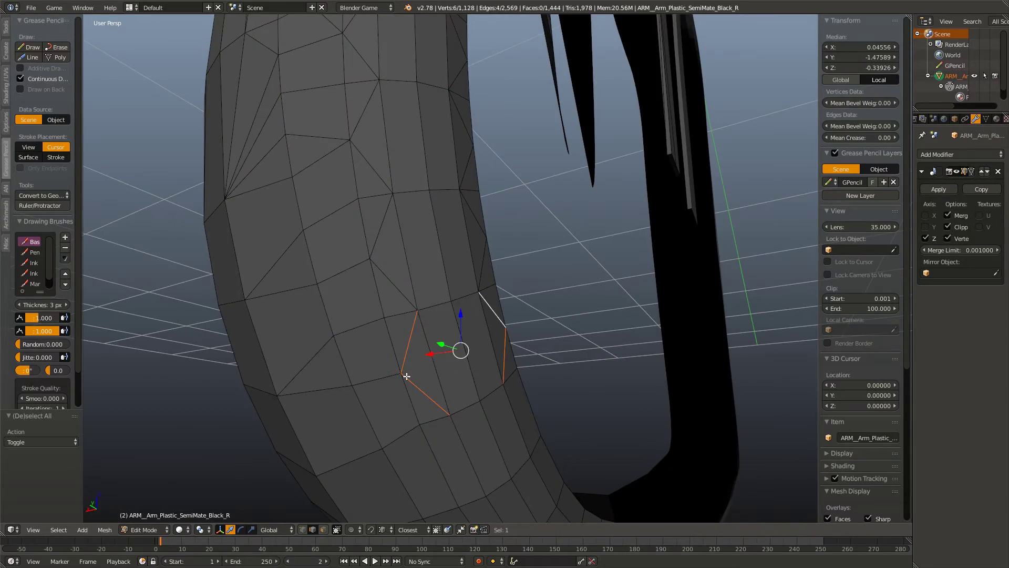
pyautogui.moveTo(407, 376); pyautogui.dragTo(381, 293)
pyautogui.press('a')
pyautogui.scroll(3)
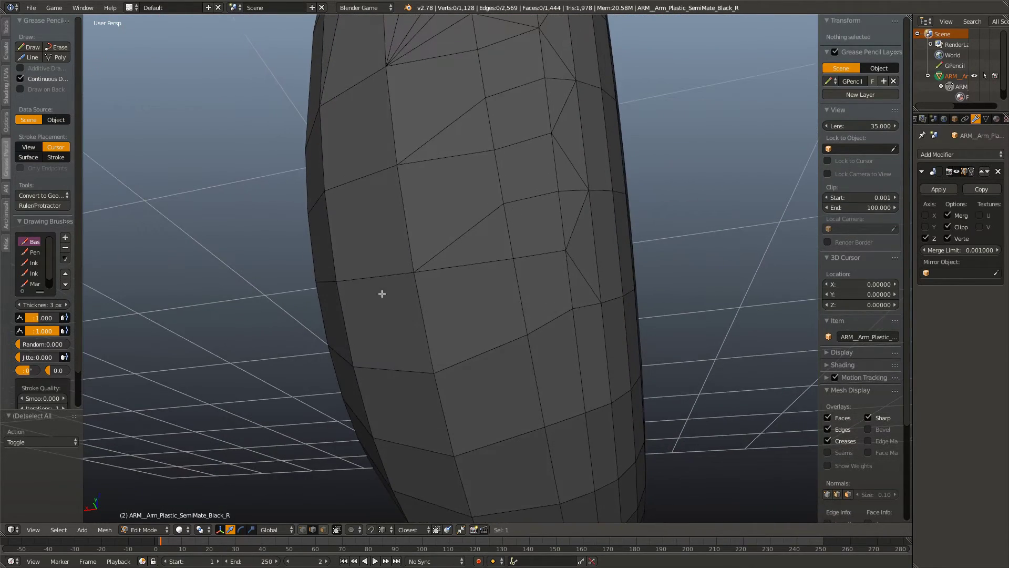
# Step: Check edges across the arm's side, then start a knife cut with a clear selection
pyautogui.rightClick(362, 287)
pyautogui.rightClick(474, 276)
pyautogui.moveTo(489, 289); pyautogui.dragTo(440, 299)
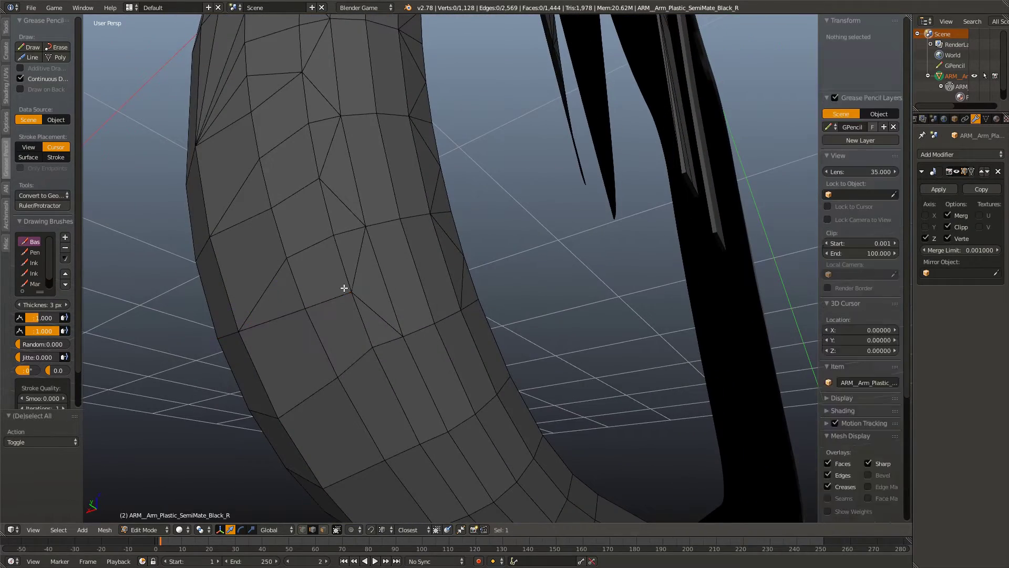
pyautogui.rightClick(361, 271)
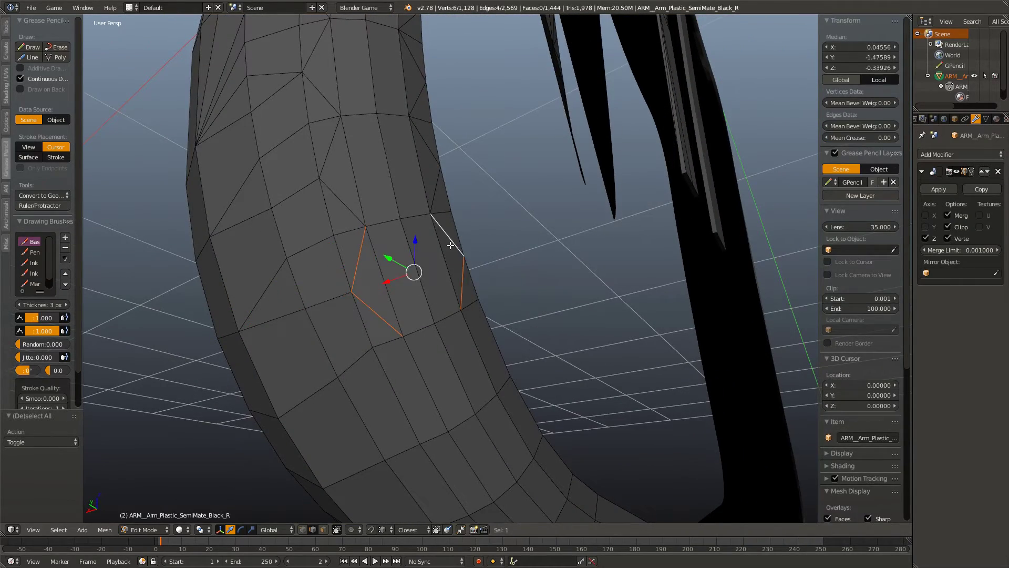
pyautogui.press('a')
pyautogui.press('k')
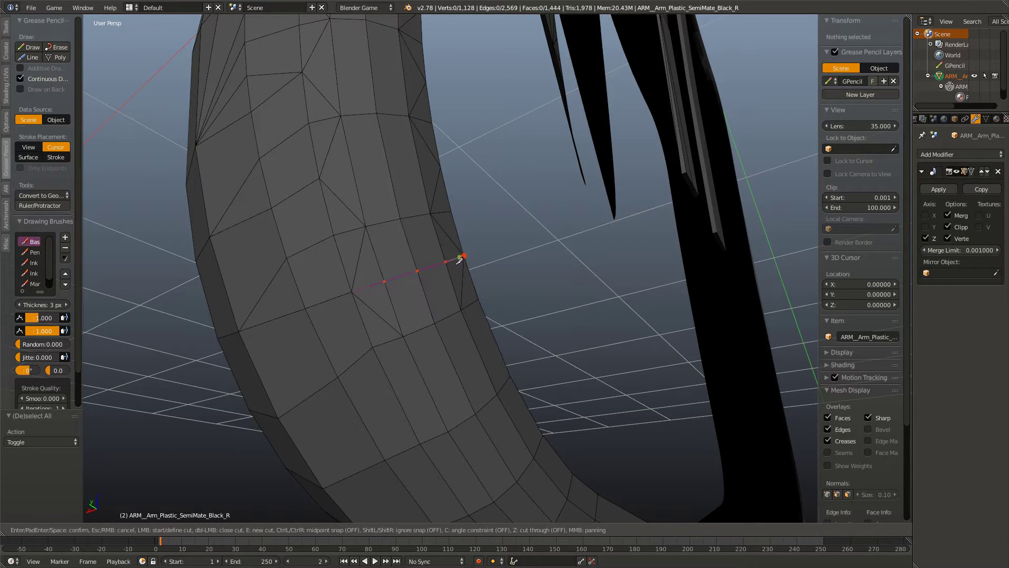
# Step: Finish the knife cut and dissolve two leftover stray edges on the arm
pyautogui.press('Return')
pyautogui.moveTo(416, 333); pyautogui.dragTo(411, 342)
pyautogui.rightClick(379, 336)
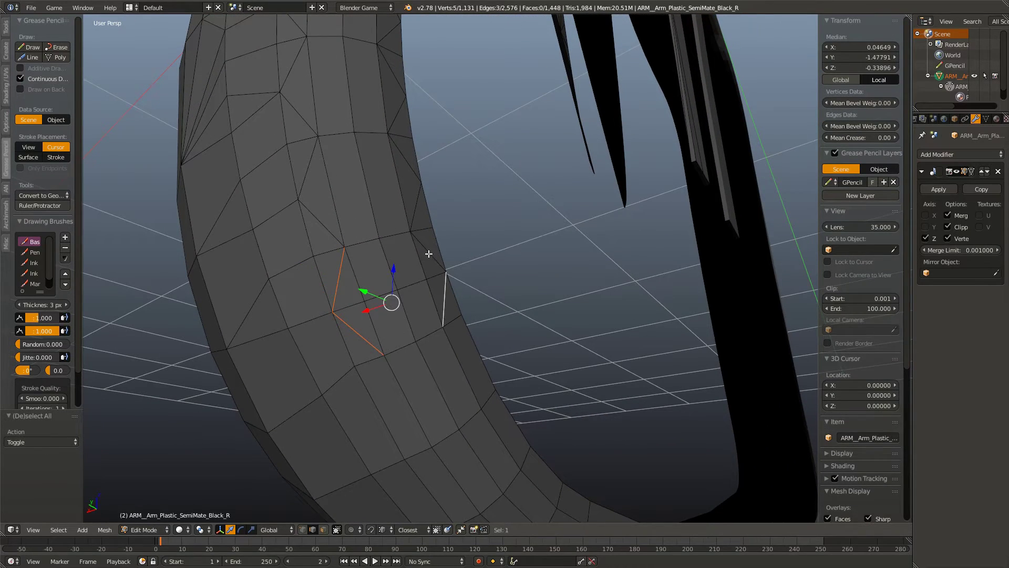
pyautogui.press('x')
pyautogui.click(428, 254)
pyautogui.rightClick(273, 283)
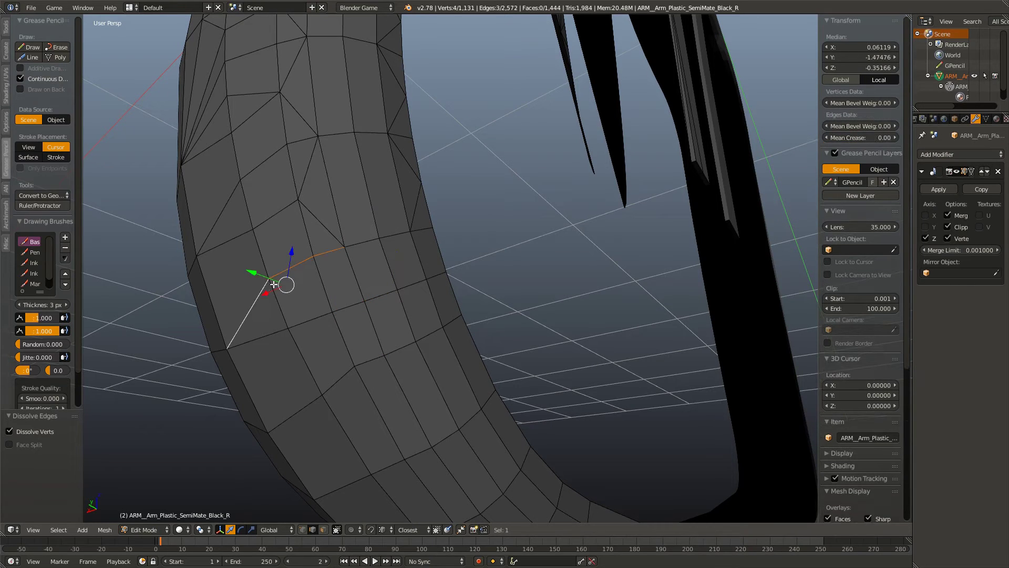
pyautogui.press('x')
pyautogui.click(274, 286)
pyautogui.rightClick(360, 239)
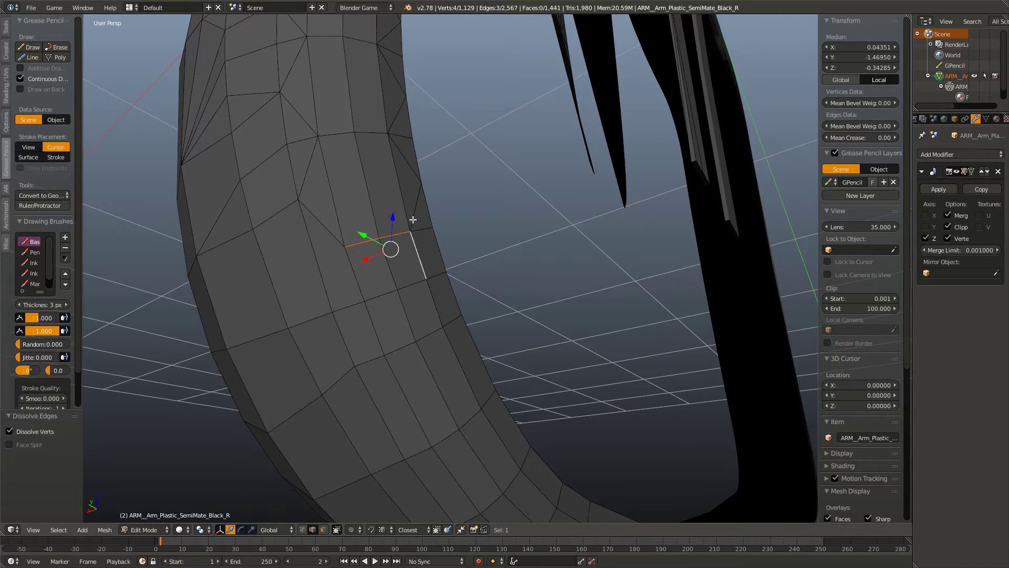
# Step: Make a new knife cut, then dissolve the stray edges and loop vertices it leaves
pyautogui.press('a')
pyautogui.moveTo(323, 236); pyautogui.dragTo(385, 301)
pyautogui.press('k')
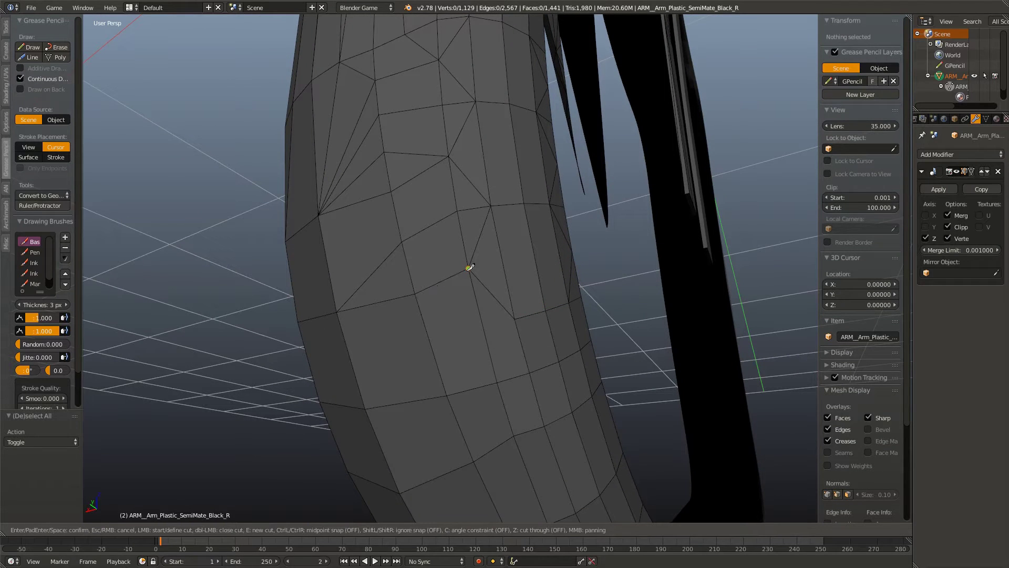
pyautogui.press('Return')
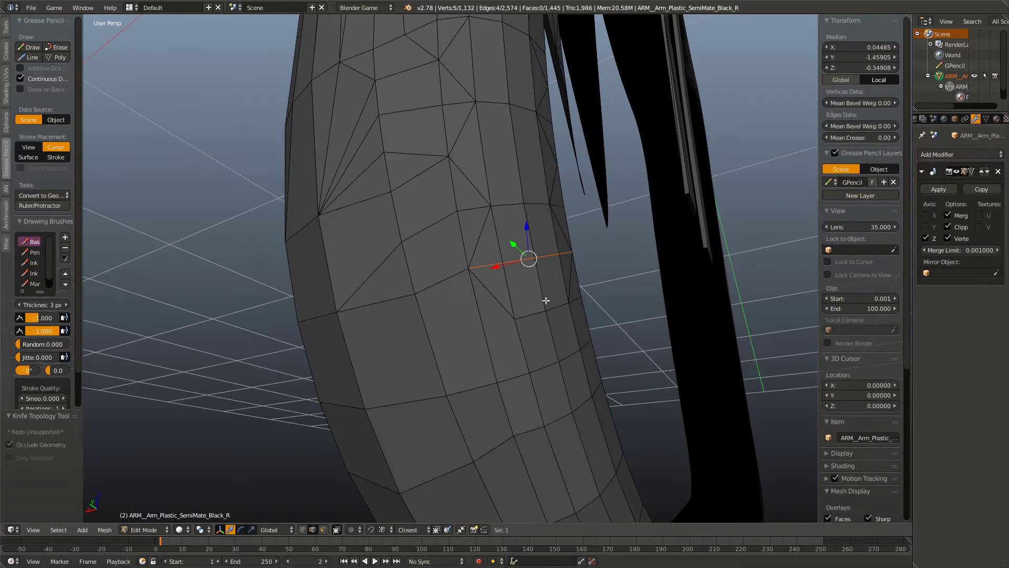
pyautogui.moveTo(547, 302); pyautogui.dragTo(473, 322)
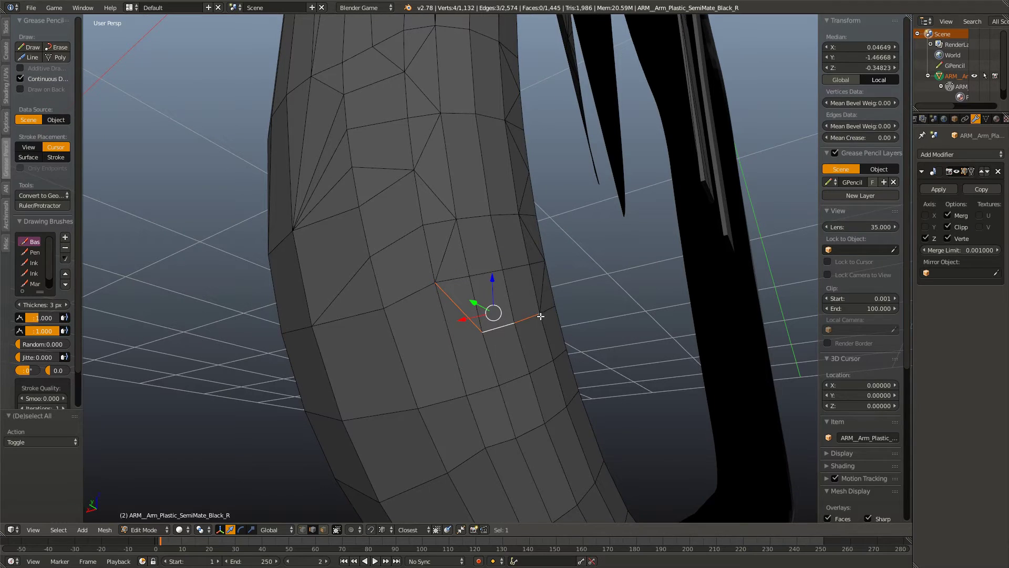
pyautogui.press('x')
pyautogui.click(540, 287)
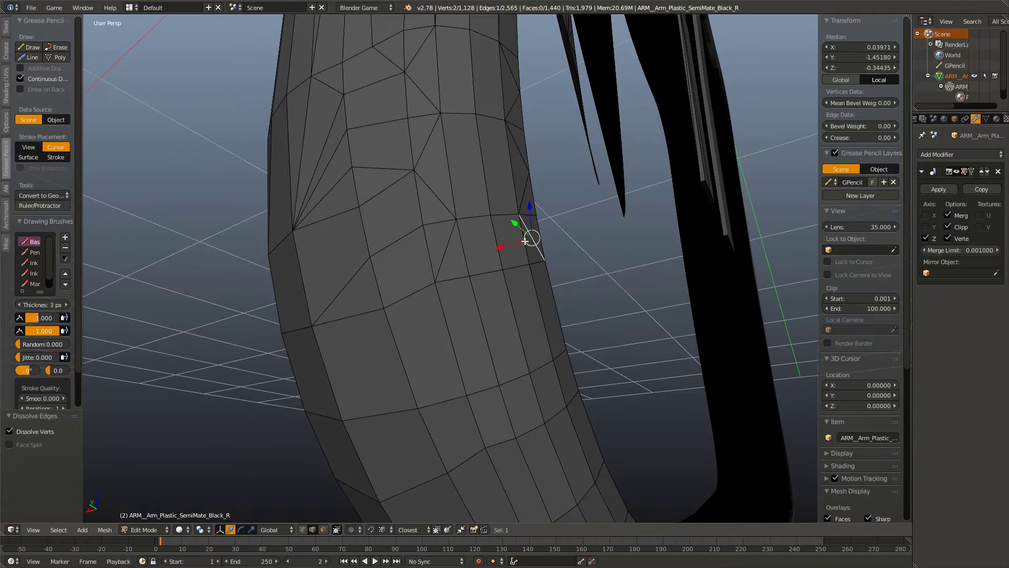
pyautogui.press('x')
pyautogui.press('x')
pyautogui.click(485, 216)
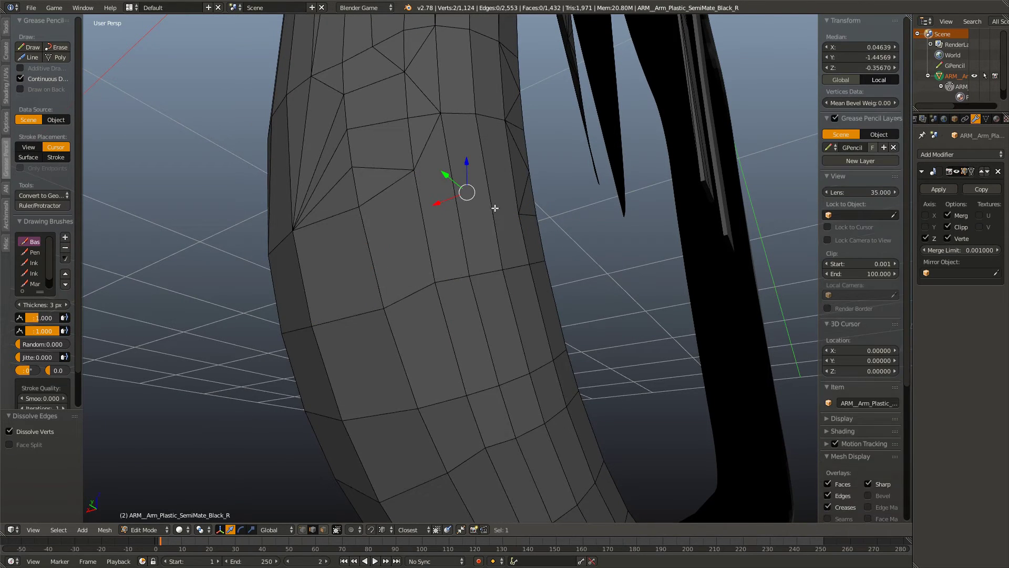
# Step: Make two more knife cuts and dissolve the old edge path below them
pyautogui.press('a')
pyautogui.press('k')
pyautogui.press('Return')
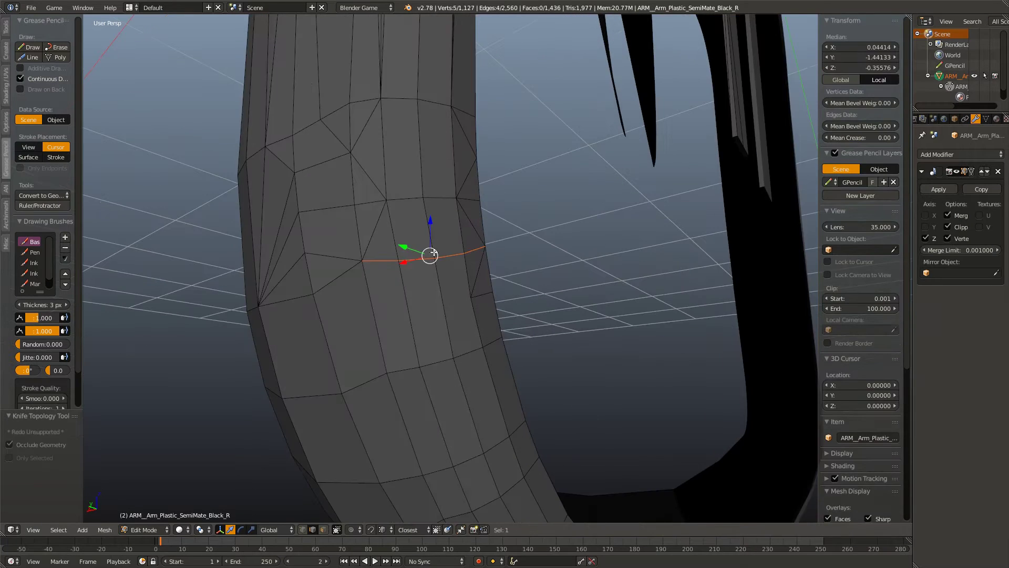
pyautogui.moveTo(531, 169); pyautogui.dragTo(394, 304)
pyautogui.press('a')
pyautogui.press('k')
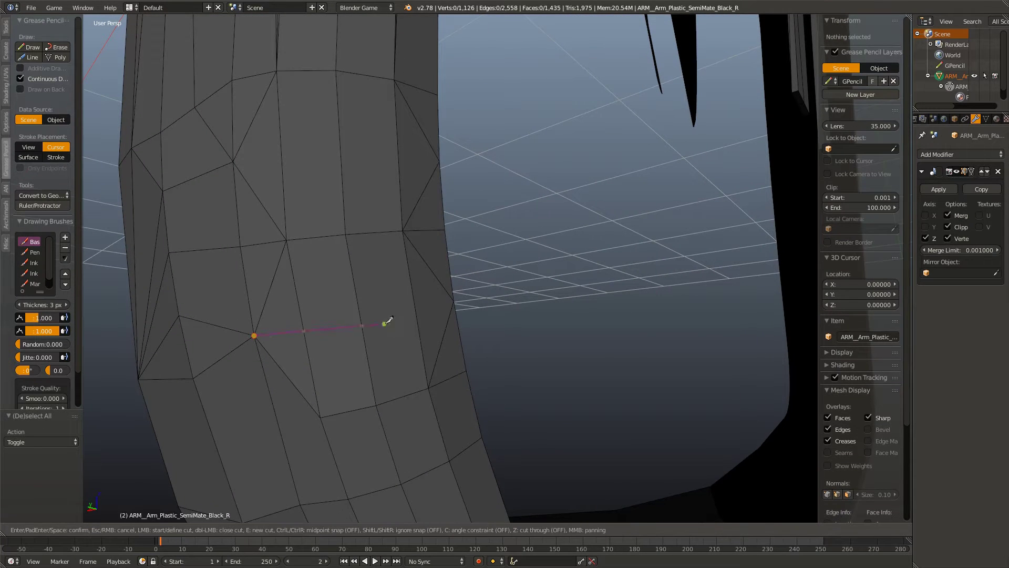
pyautogui.press('Return')
pyautogui.click(316, 410)
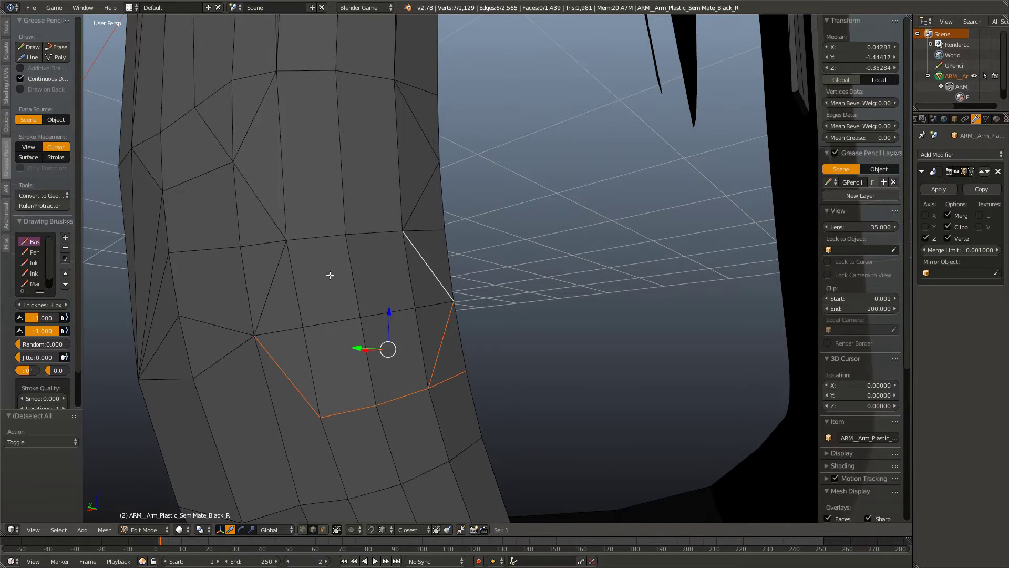
pyautogui.moveTo(330, 275); pyautogui.dragTo(530, 314)
pyautogui.press('x')
pyautogui.click(498, 320)
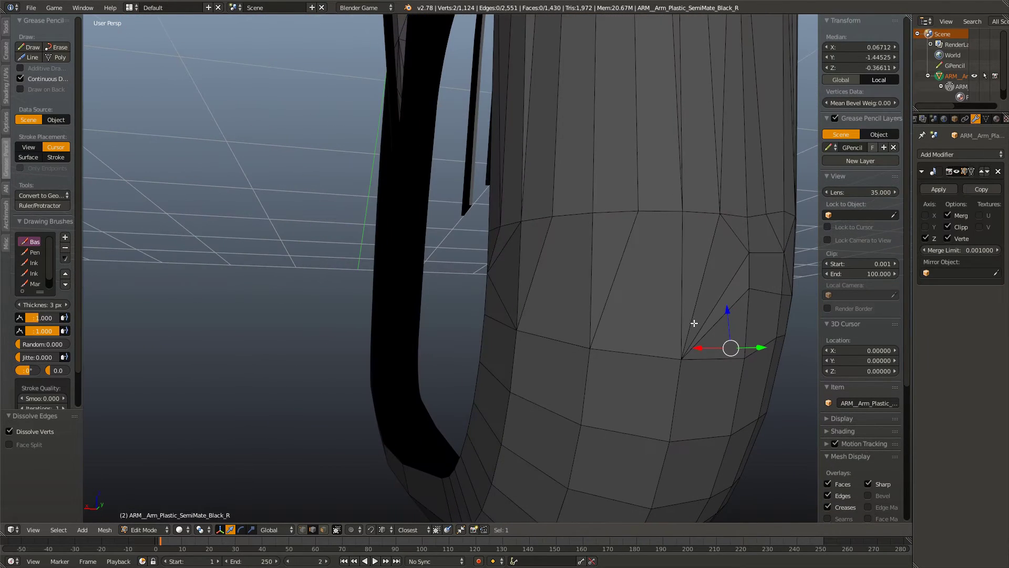
# Step: Shift the edge loop across the arm slightly along the Z axis
pyautogui.moveTo(694, 324); pyautogui.dragTo(349, 361)
pyautogui.press('a')
pyautogui.scroll(3)
pyautogui.scroll(3)
pyautogui.rightClick(435, 314)
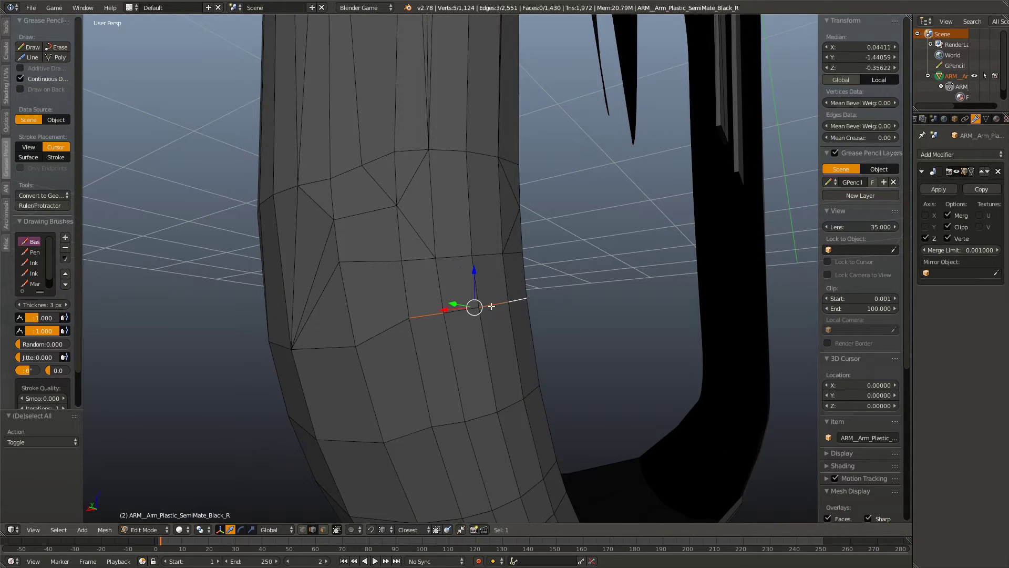
pyautogui.press('g')
pyautogui.press('z')
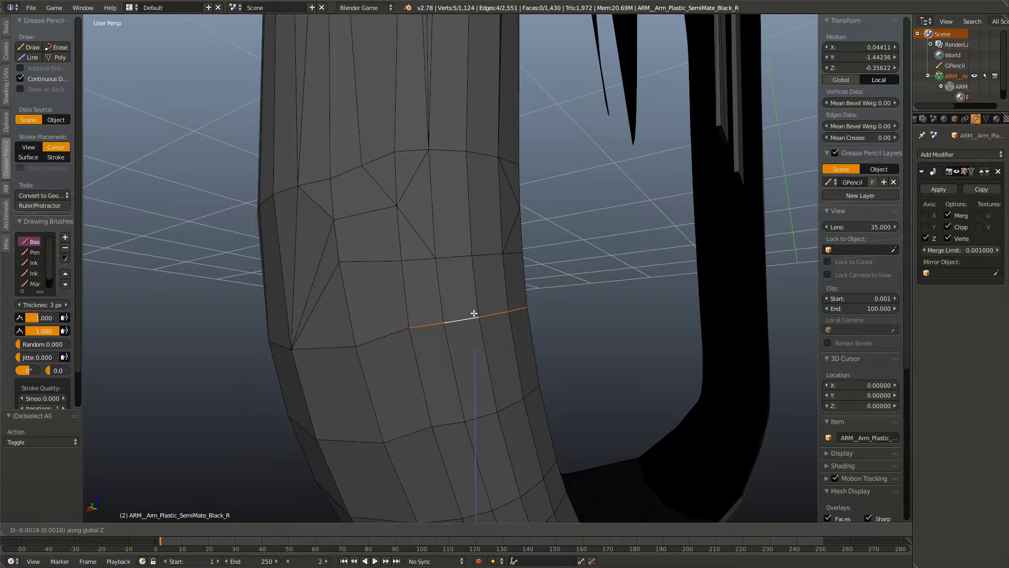
pyautogui.click(475, 325)
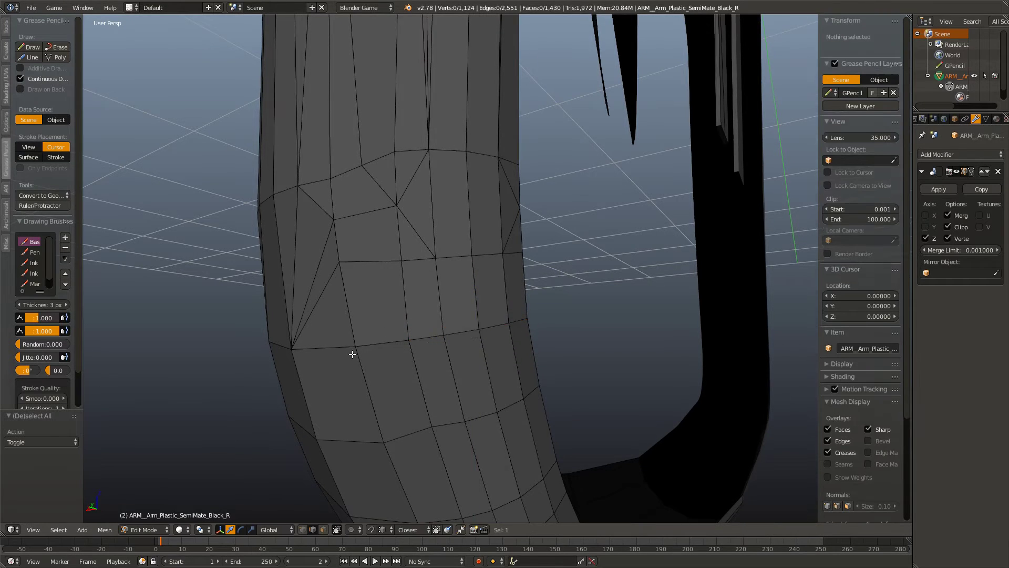
pyautogui.moveTo(352, 354); pyautogui.dragTo(387, 354)
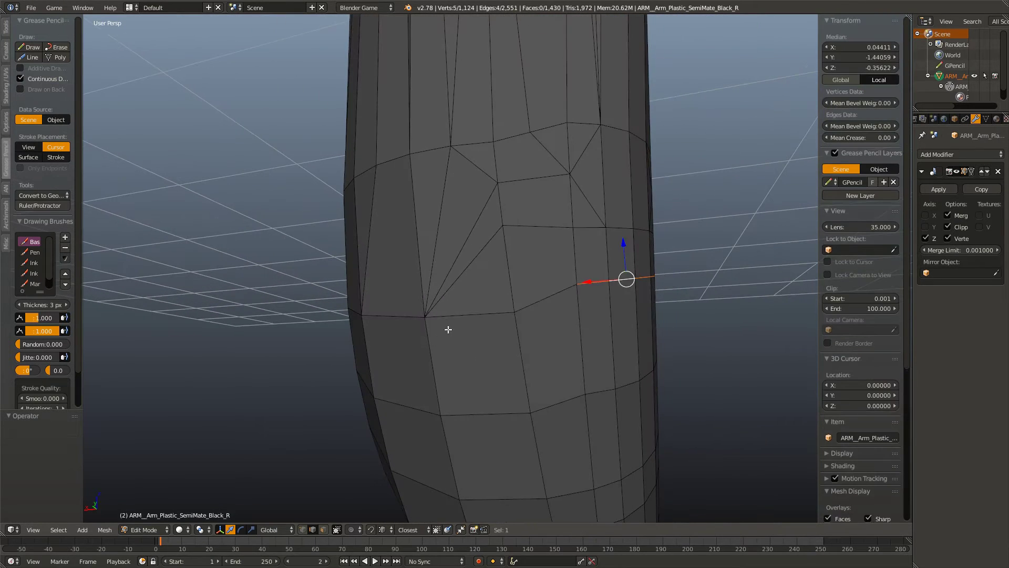
pyautogui.press('a')
pyautogui.moveTo(447, 329); pyautogui.dragTo(386, 412)
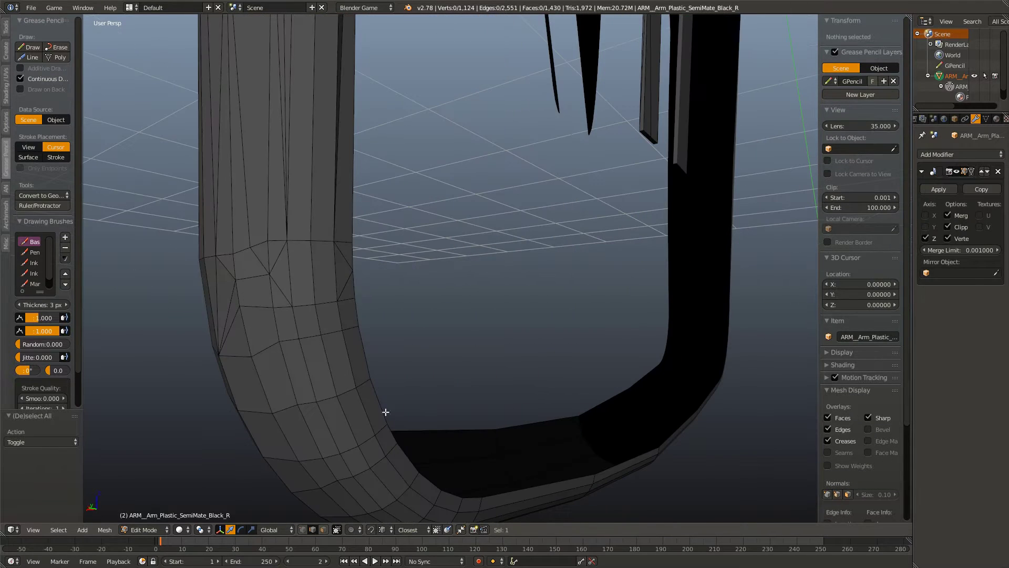
# Step: Brush-select the band of faces between the upper shaft and lower bend and delete it
pyautogui.press('c')
pyautogui.moveTo(352, 294); pyautogui.dragTo(220, 302)
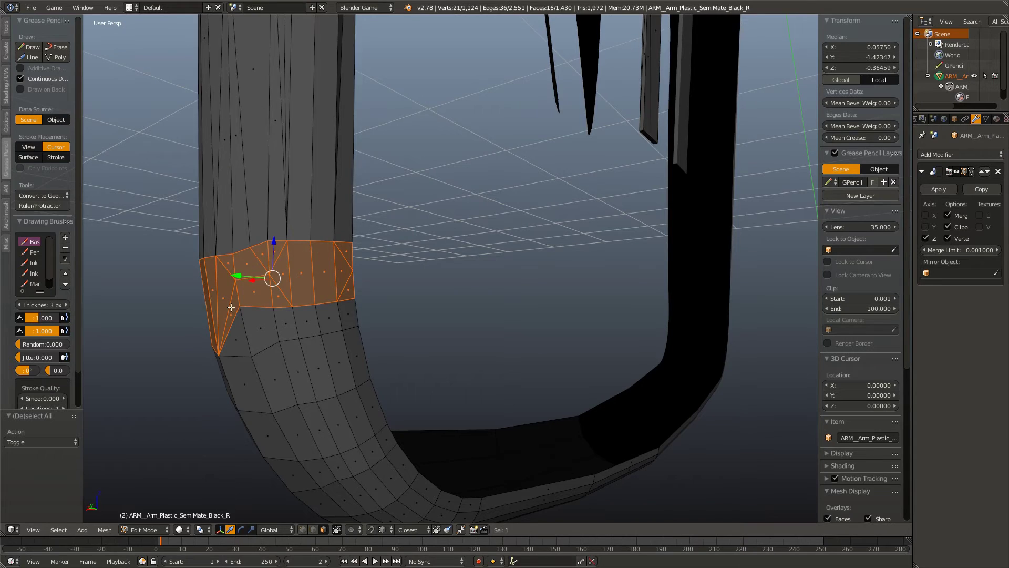
pyautogui.moveTo(231, 307); pyautogui.dragTo(461, 338)
pyautogui.moveTo(461, 338); pyautogui.dragTo(438, 298)
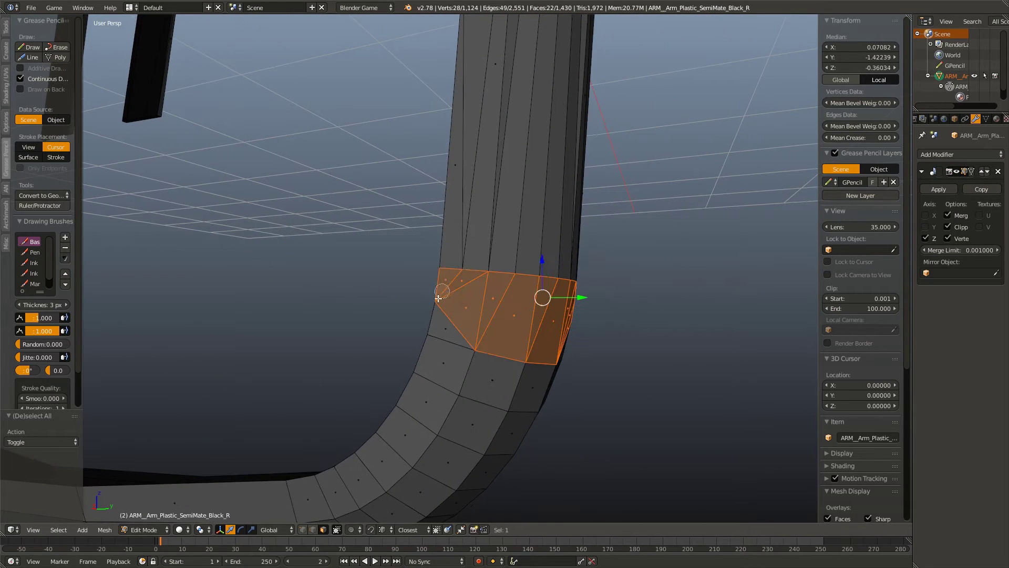
pyautogui.press('x')
pyautogui.click(423, 293)
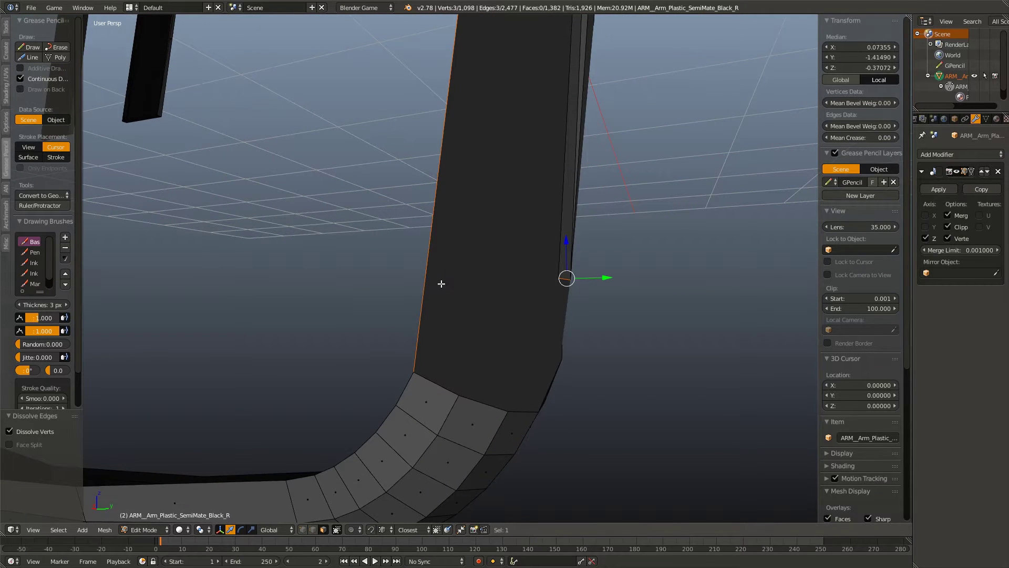
pyautogui.hotkey('ctrl', 'z')
pyautogui.press('x')
pyautogui.click(412, 235)
pyautogui.moveTo(412, 235); pyautogui.dragTo(286, 334)
# Step: Delete the raised top row of faces on the lower piece, undoing and retrying
pyautogui.rightClick(285, 334)
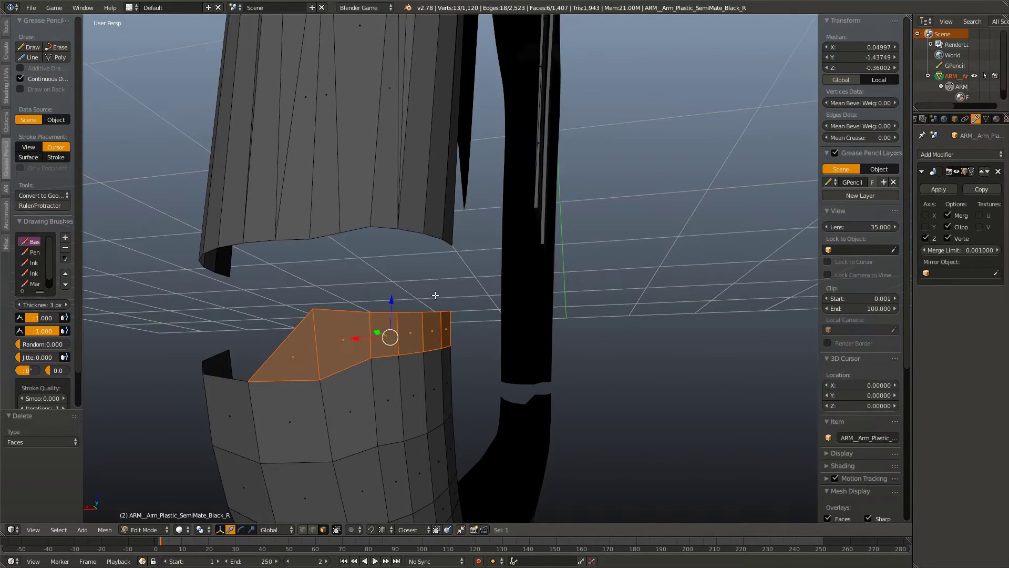
pyautogui.press('x')
pyautogui.click(435, 293)
pyautogui.moveTo(435, 293); pyautogui.dragTo(338, 302)
pyautogui.hotkey('ctrl', 'z')
pyautogui.press('x')
pyautogui.click(339, 306)
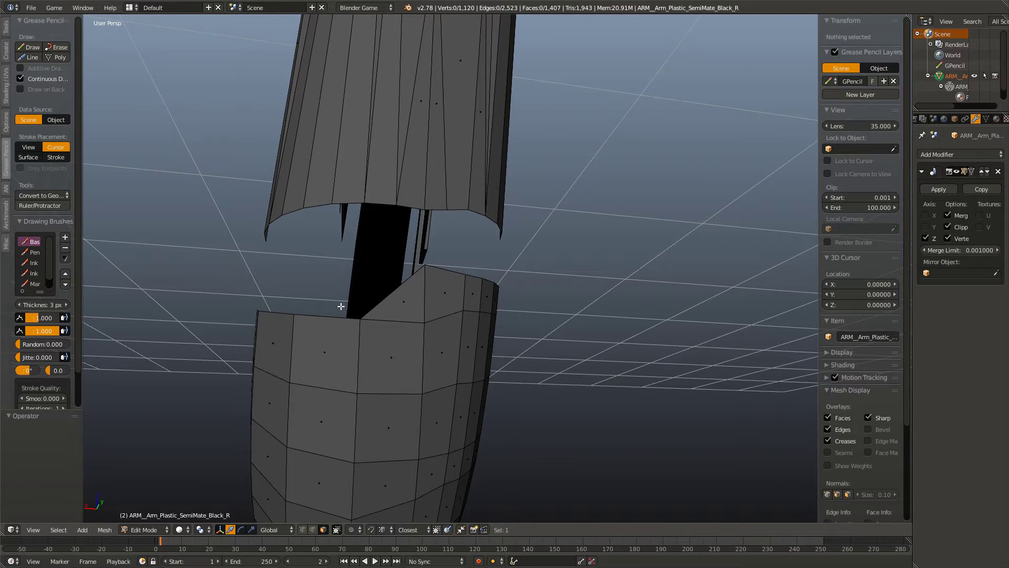
pyautogui.click(473, 293)
pyautogui.press('x')
pyautogui.click(368, 311)
pyautogui.moveTo(368, 311); pyautogui.dragTo(372, 371)
# Step: Select boundary edges on the lower piece's rim and slide them along the mesh
pyautogui.click(388, 334)
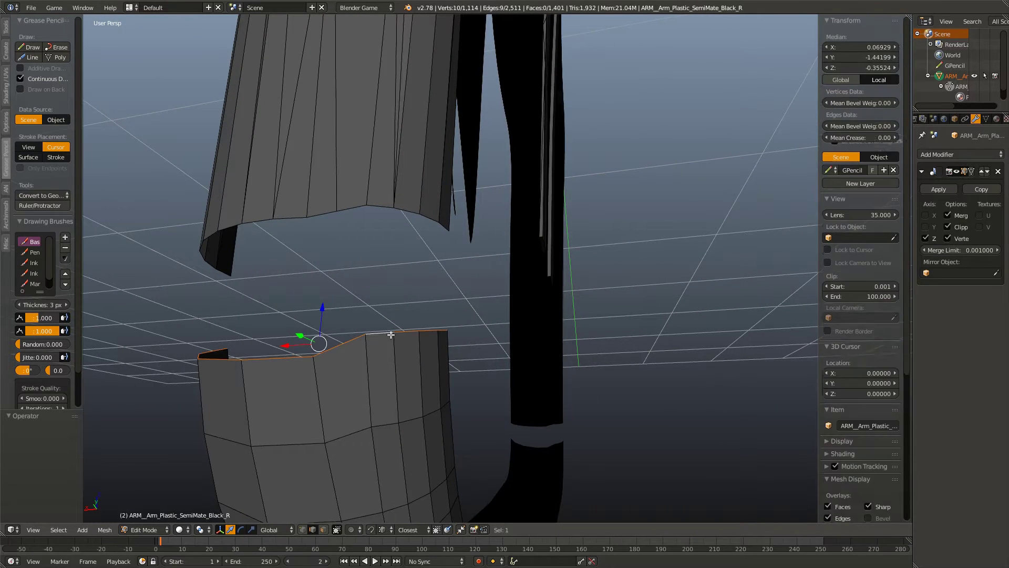
pyautogui.click(385, 340)
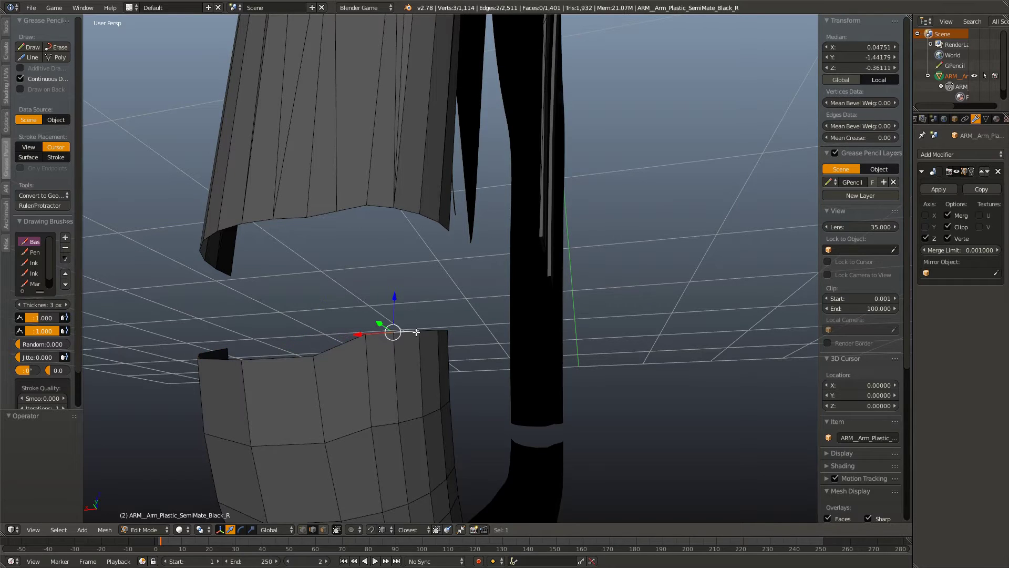
pyautogui.click(416, 332)
pyautogui.moveTo(416, 332); pyautogui.dragTo(380, 343)
pyautogui.press('g')
pyautogui.press('g')
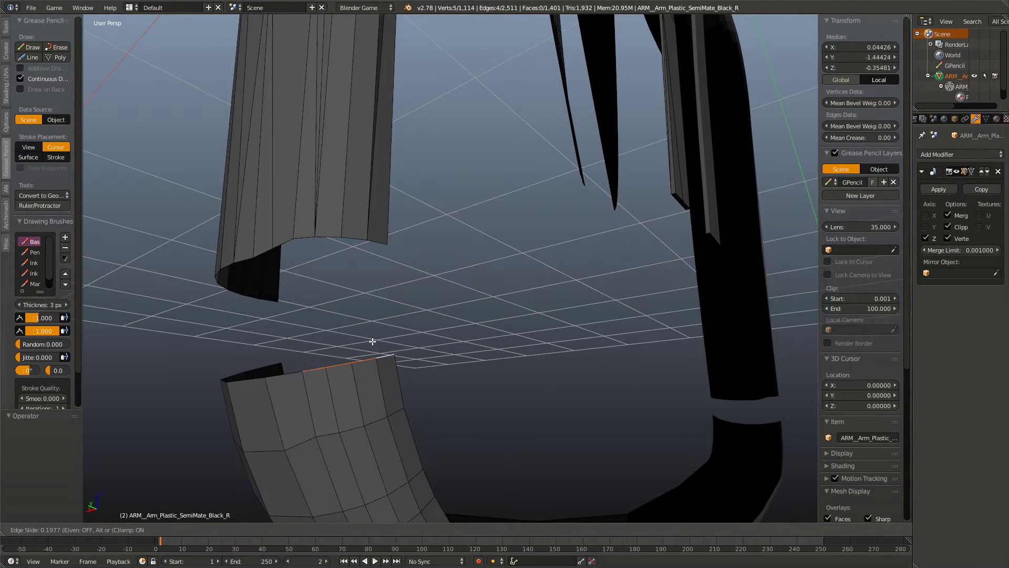
pyautogui.click(373, 342)
pyautogui.press('a')
# Step: Select the lower piece's top rim loop plus the upper piece's facing rim loop
pyautogui.click(324, 363)
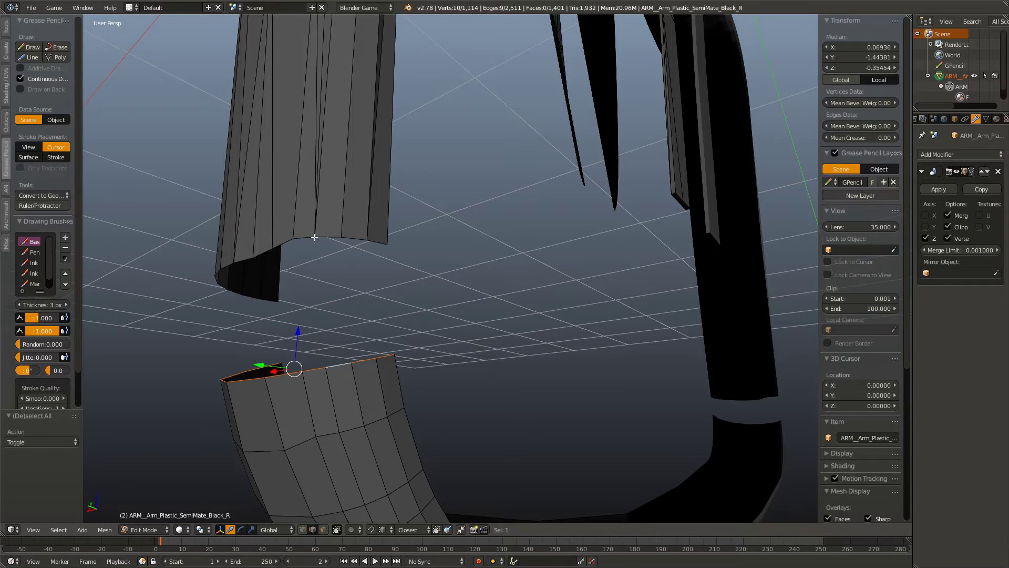
pyautogui.click(314, 240)
pyautogui.hotkey('ctrl', 'z')
pyautogui.click(333, 241)
pyautogui.hotkey('ctrl', 'e')
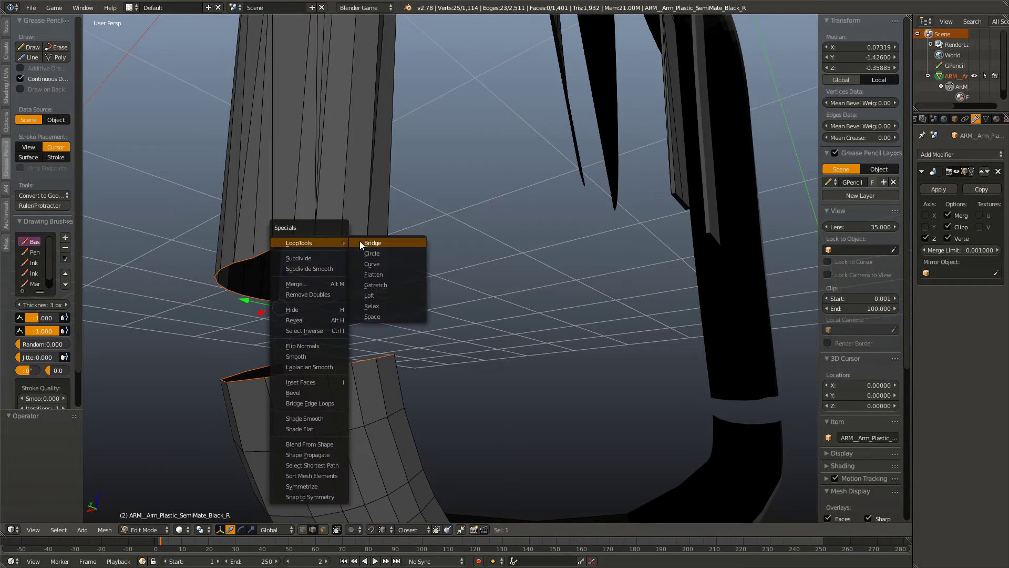
# Step: Bridge the two rim loops, then delete the resulting band of faces again
pyautogui.click(359, 241)
pyautogui.moveTo(368, 334); pyautogui.dragTo(417, 339)
pyautogui.click(374, 310)
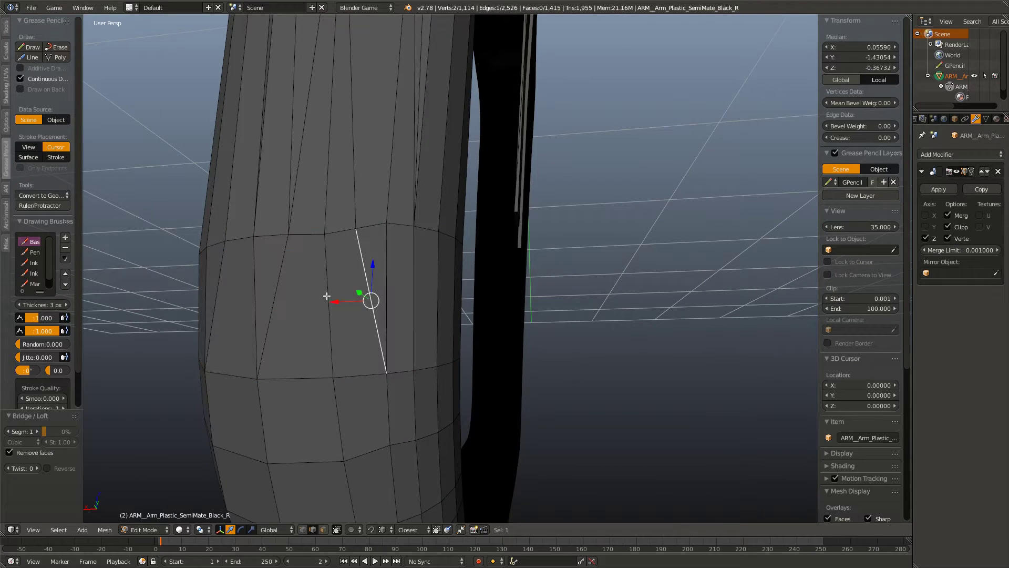
pyautogui.moveTo(285, 288); pyautogui.dragTo(434, 362)
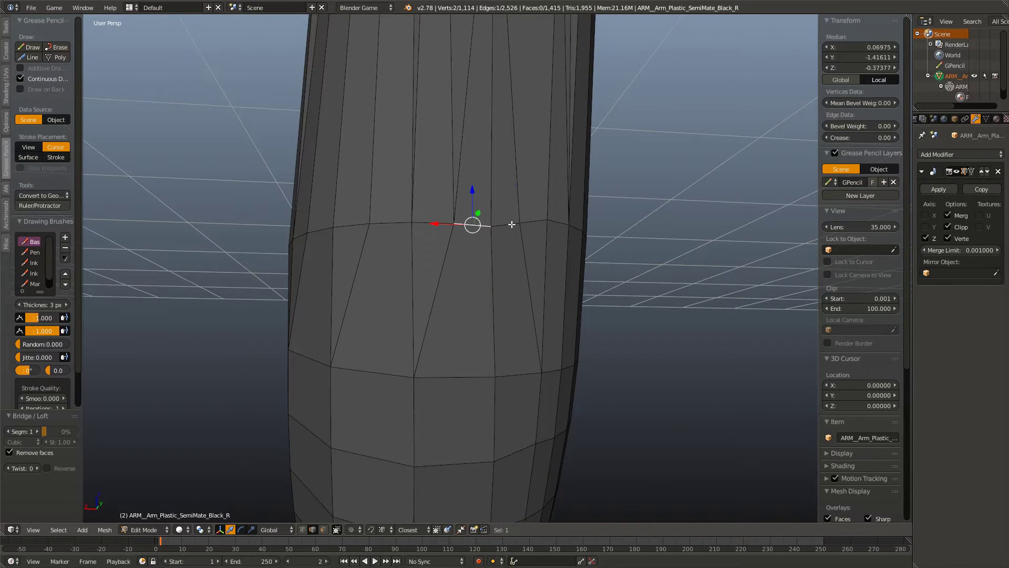
pyautogui.click(542, 341)
pyautogui.press('x')
pyautogui.click(466, 323)
pyautogui.press('a')
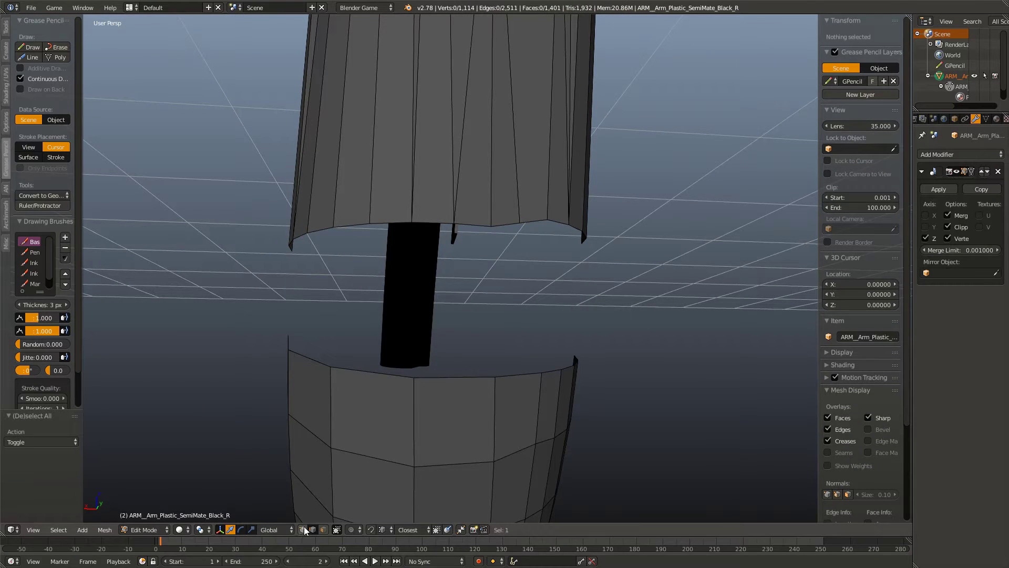
# Step: Dissolve two stray vertices on the upper rim
pyautogui.rightClick(517, 230)
pyautogui.scroll(-3)
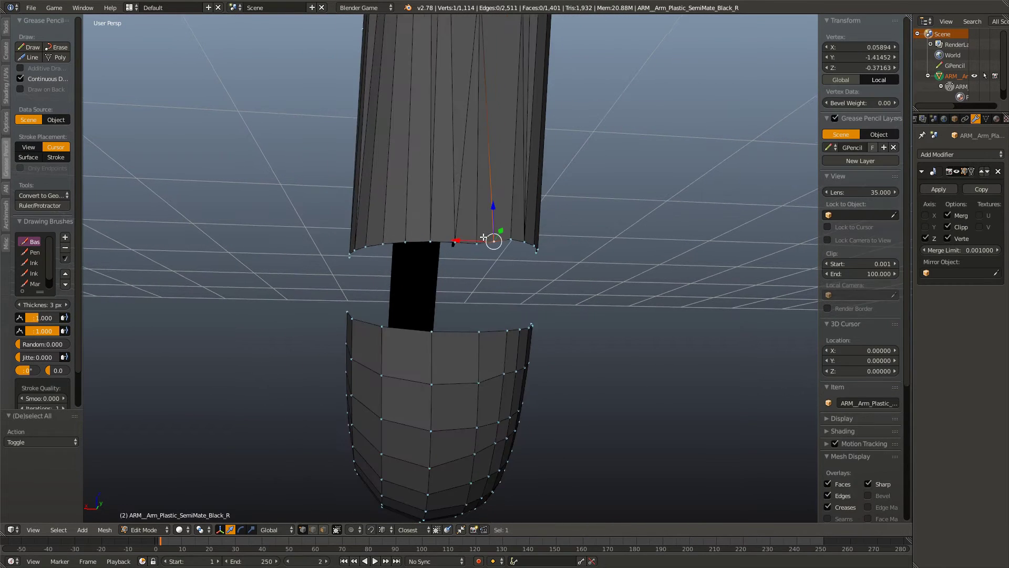
pyautogui.scroll(3)
pyautogui.press('x')
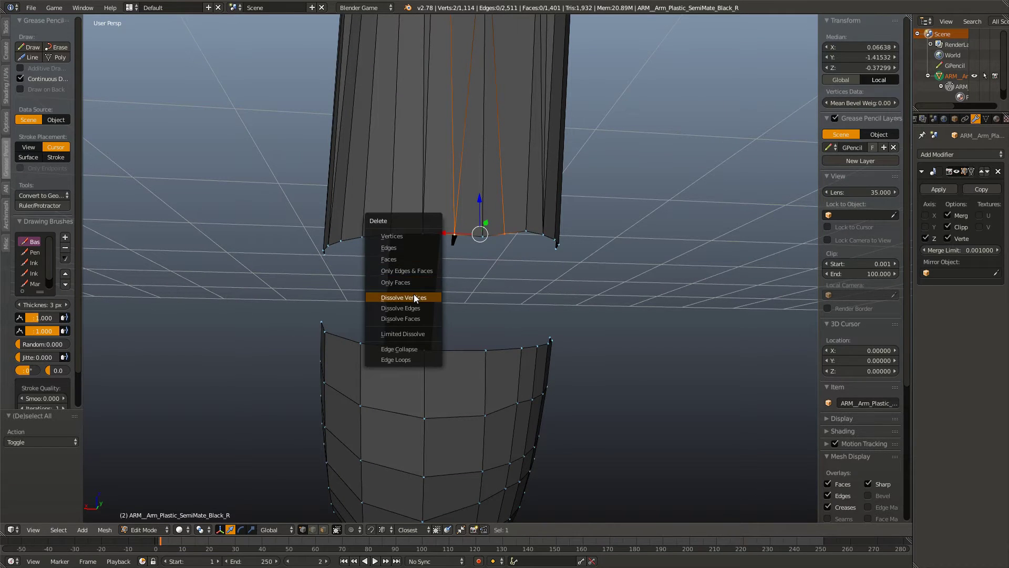
pyautogui.click(414, 295)
pyautogui.moveTo(414, 294); pyautogui.dragTo(365, 304)
pyautogui.rightClick(406, 263)
pyautogui.press('x')
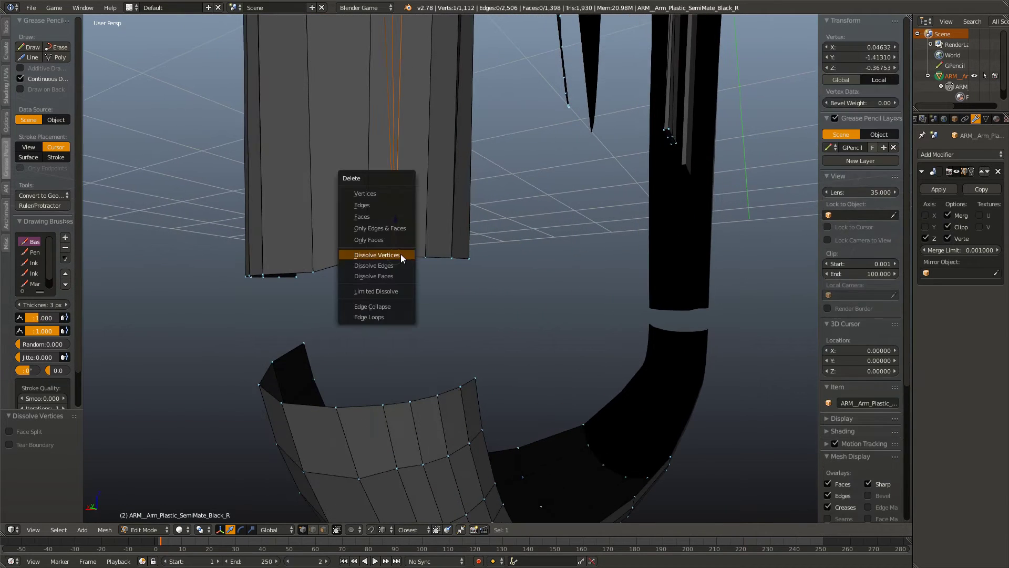
pyautogui.click(402, 256)
# Step: Dissolve another extra vertex on the rim from a closer angle
pyautogui.moveTo(379, 264); pyautogui.dragTo(286, 302)
pyautogui.rightClick(281, 300)
pyautogui.press('x')
pyautogui.moveTo(431, 277); pyautogui.dragTo(506, 311)
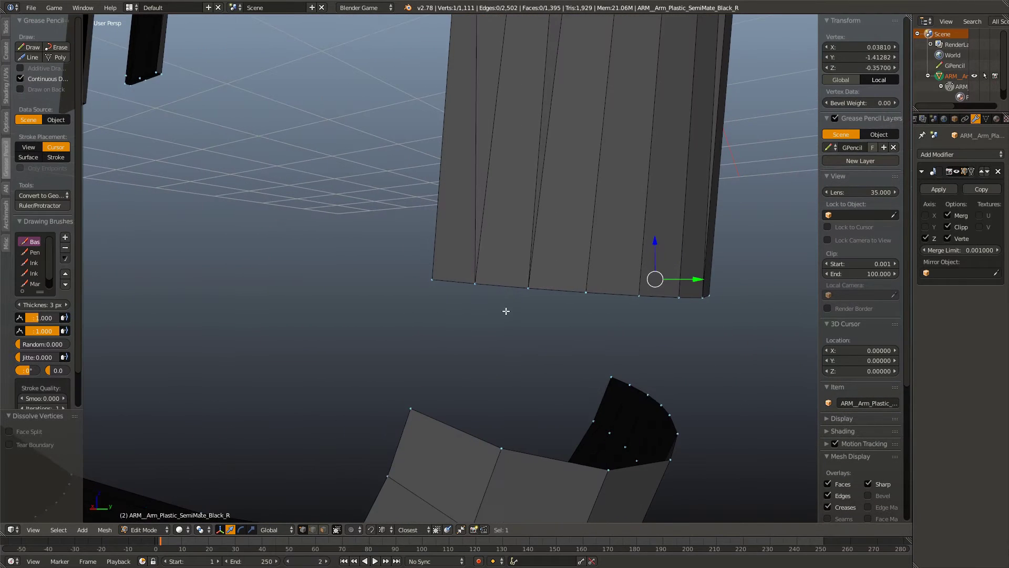
pyautogui.press('x')
pyautogui.click(463, 284)
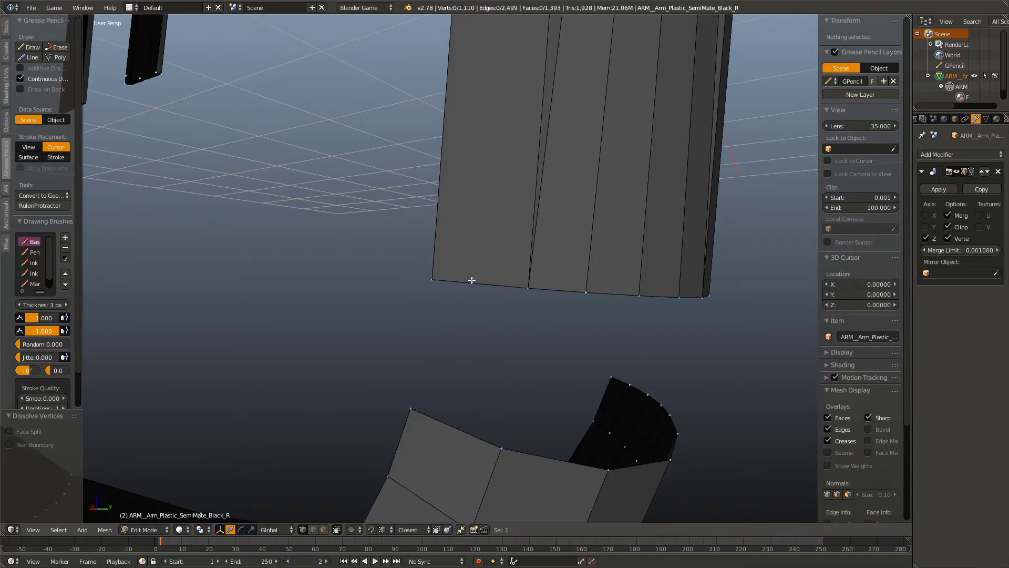
# Step: Select both rim loops and try a LoopTools bridge, then undo it
pyautogui.moveTo(471, 279); pyautogui.dragTo(491, 336)
pyautogui.click(473, 365)
pyautogui.click(472, 256)
pyautogui.press('w')
pyautogui.click(506, 259)
pyautogui.hotkey('ctrl', 'z')
# Step: Dissolve the last leftover rim vertex and bridge the upper and lower rim loops
pyautogui.click(436, 264)
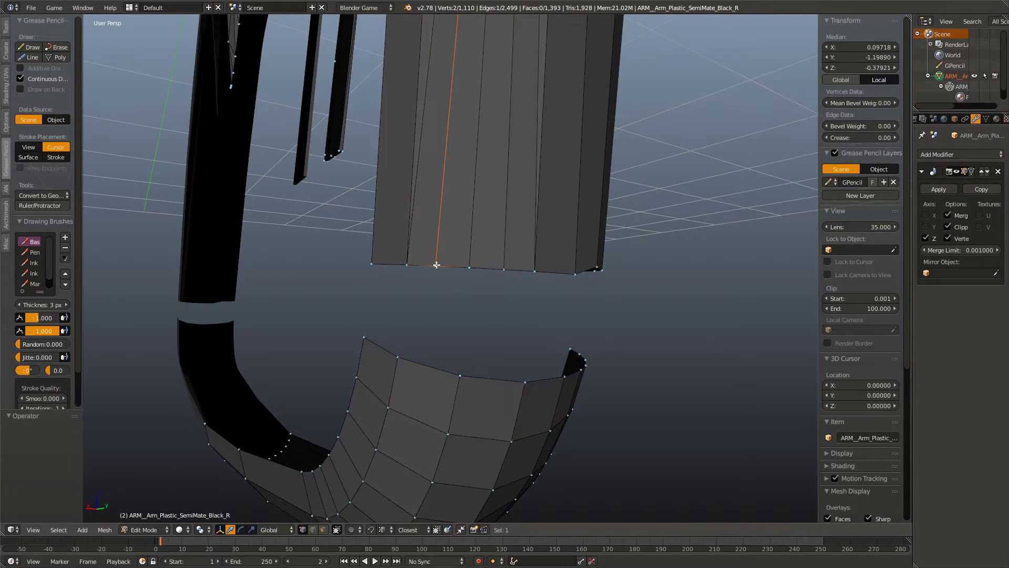
pyautogui.press('x')
pyautogui.press('x')
pyautogui.click(428, 269)
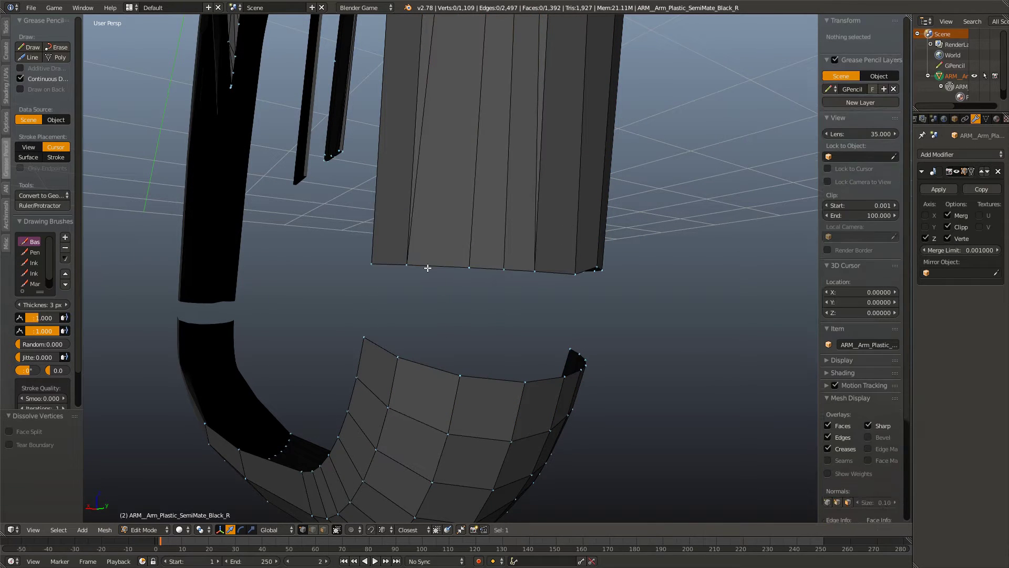
pyautogui.moveTo(426, 269); pyautogui.dragTo(422, 297)
pyautogui.click(440, 260)
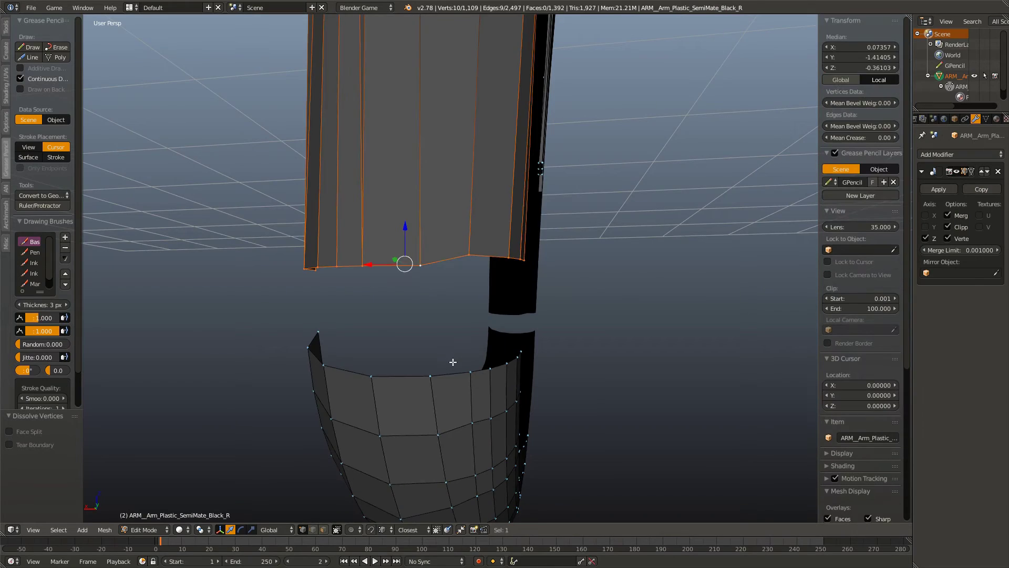
pyautogui.press('w')
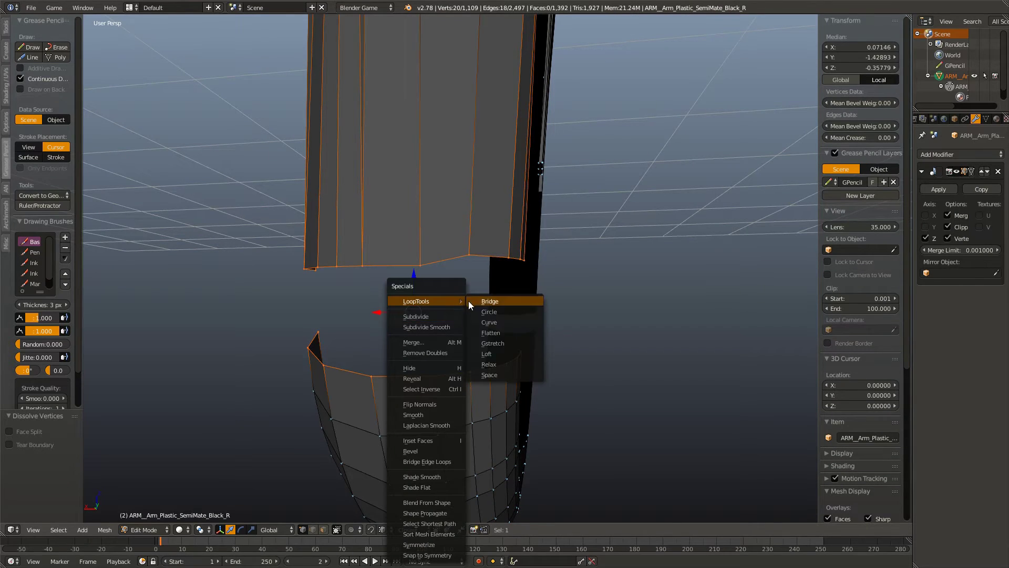
pyautogui.click(469, 301)
pyautogui.moveTo(468, 320); pyautogui.dragTo(461, 304)
# Step: Slide three neighbouring seam vertices along their edges to line up with the shaft
pyautogui.press('a')
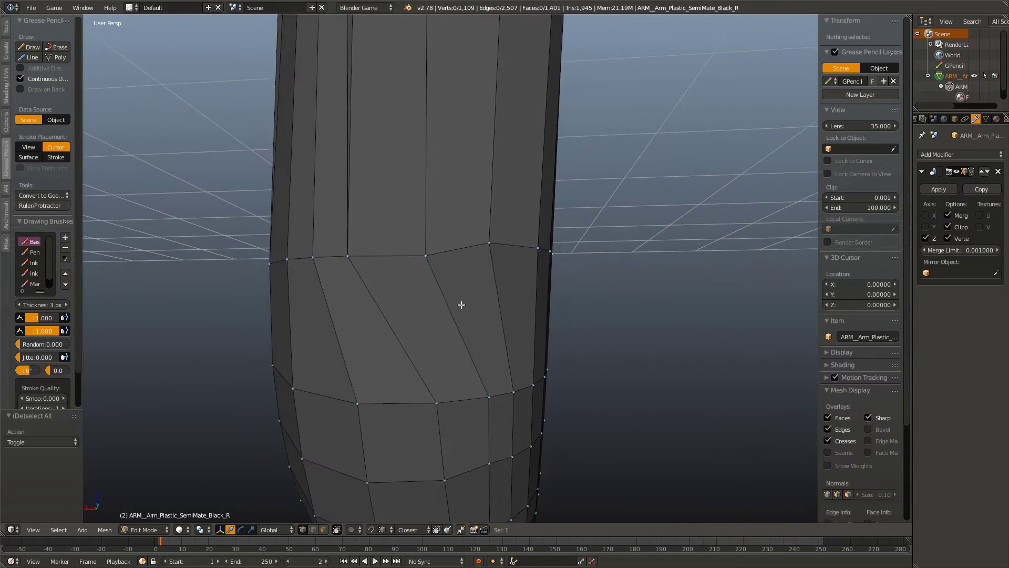
pyautogui.rightClick(347, 256)
pyautogui.hotkey('shift', 'v')
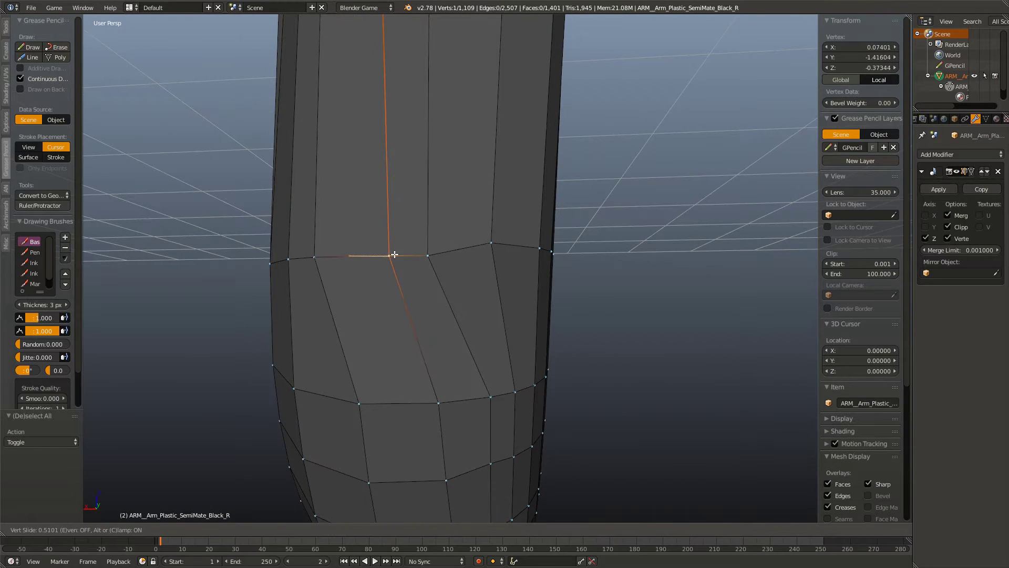
pyautogui.click(395, 255)
pyautogui.rightClick(428, 255)
pyautogui.hotkey('shift', 'v')
pyautogui.click(463, 249)
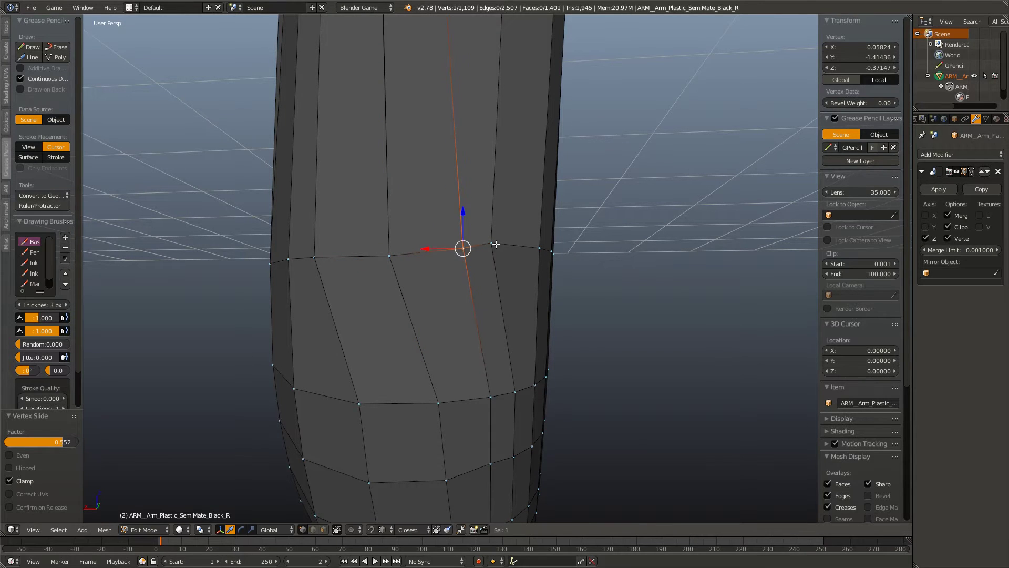
pyautogui.rightClick(491, 243)
pyautogui.hotkey('shift', 'v')
pyautogui.click(521, 246)
# Step: Slide three more seam vertices, including the leftmost, into line with the columns above
pyautogui.press('a')
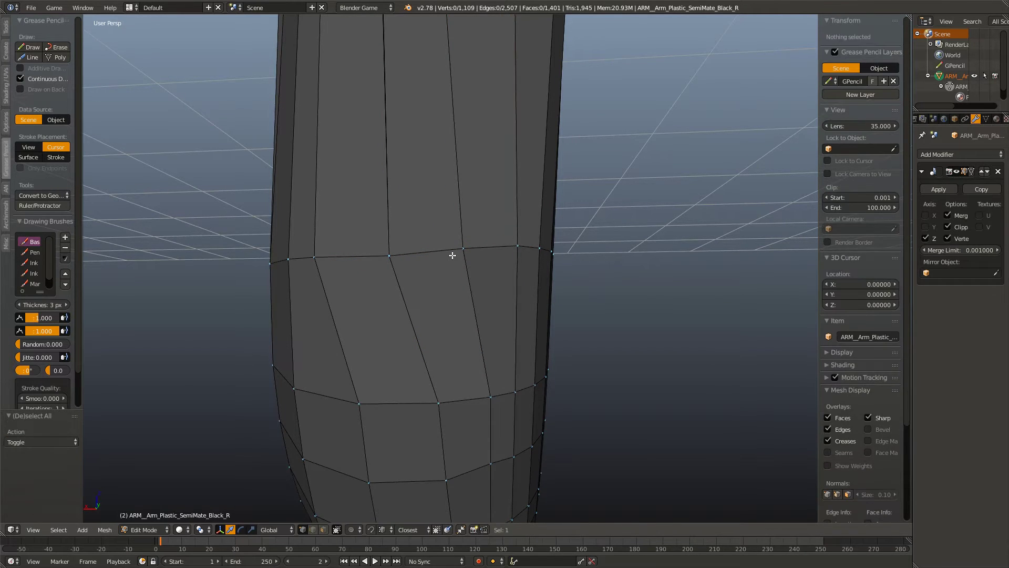
pyautogui.rightClick(461, 250)
pyautogui.hotkey('shift', 'v')
pyautogui.click(476, 258)
pyautogui.rightClick(408, 256)
pyautogui.press('g')
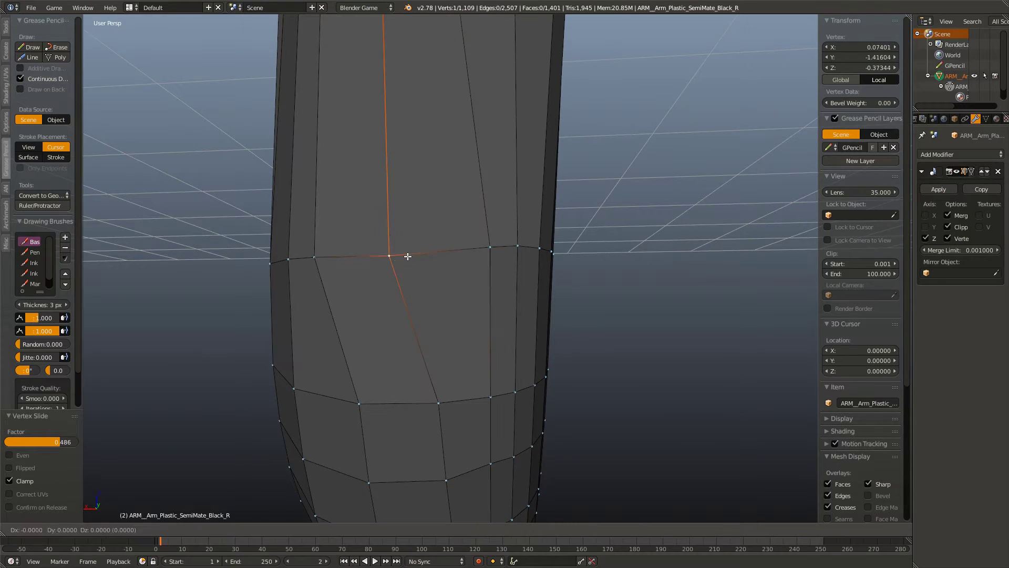
pyautogui.click(450, 257)
pyautogui.press('a')
pyautogui.rightClick(317, 255)
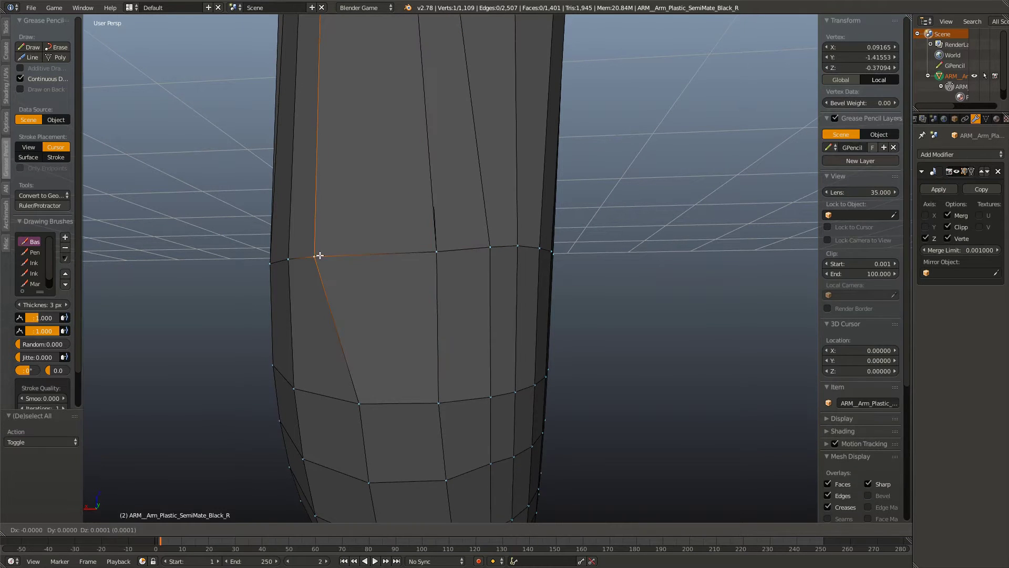
pyautogui.hotkey('shift', 'v')
pyautogui.click(356, 261)
pyautogui.press('a')
pyautogui.moveTo(301, 292); pyautogui.dragTo(494, 261)
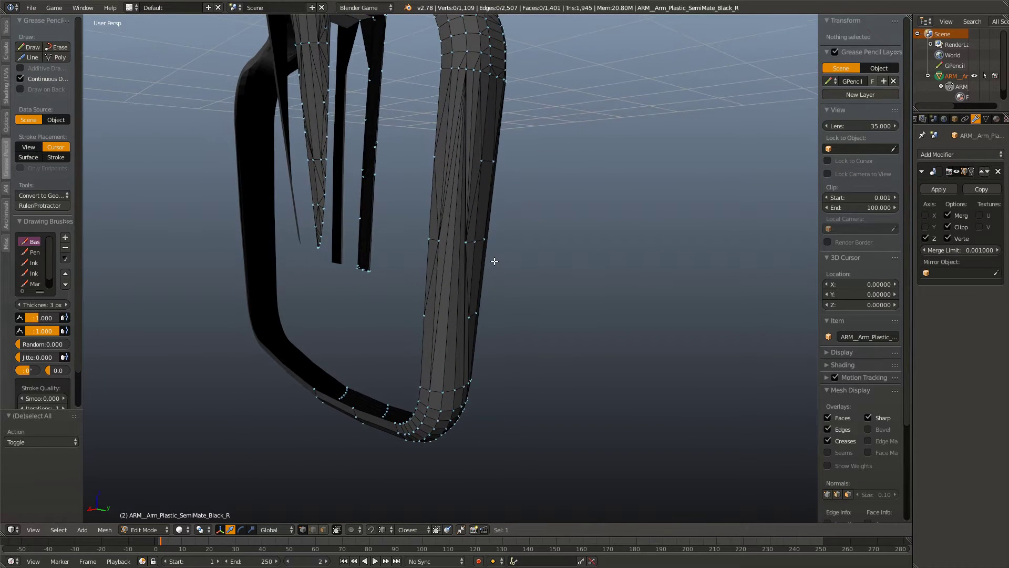
# Step: Circle-select the triangulated strip along the shaft's side and delete those faces, leaving 1,370 faces
pyautogui.moveTo(394, 98); pyautogui.dragTo(534, 342)
pyautogui.press('a')
pyautogui.moveTo(404, 431); pyautogui.dragTo(443, 312)
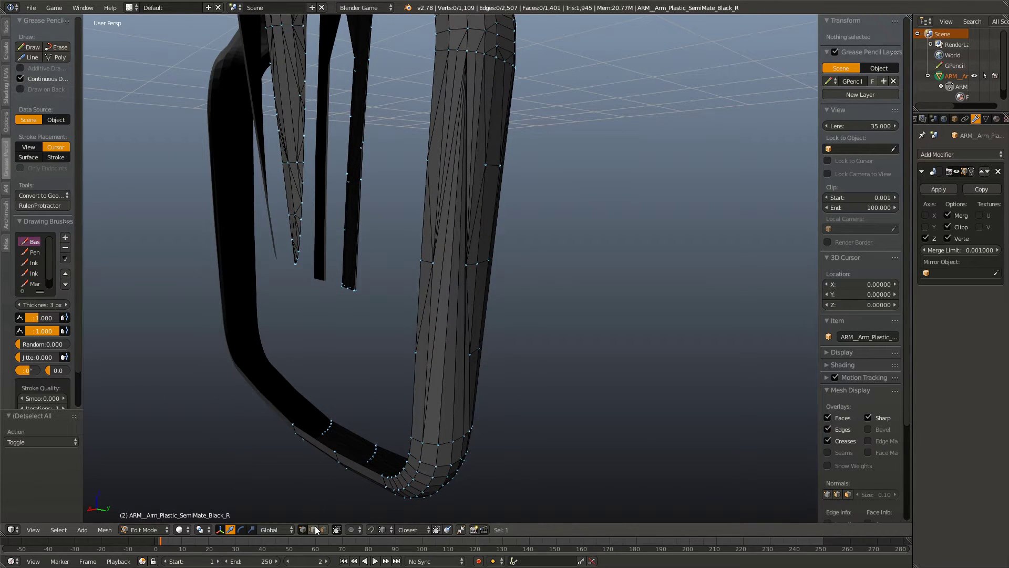
pyautogui.moveTo(382, 376); pyautogui.dragTo(499, 108)
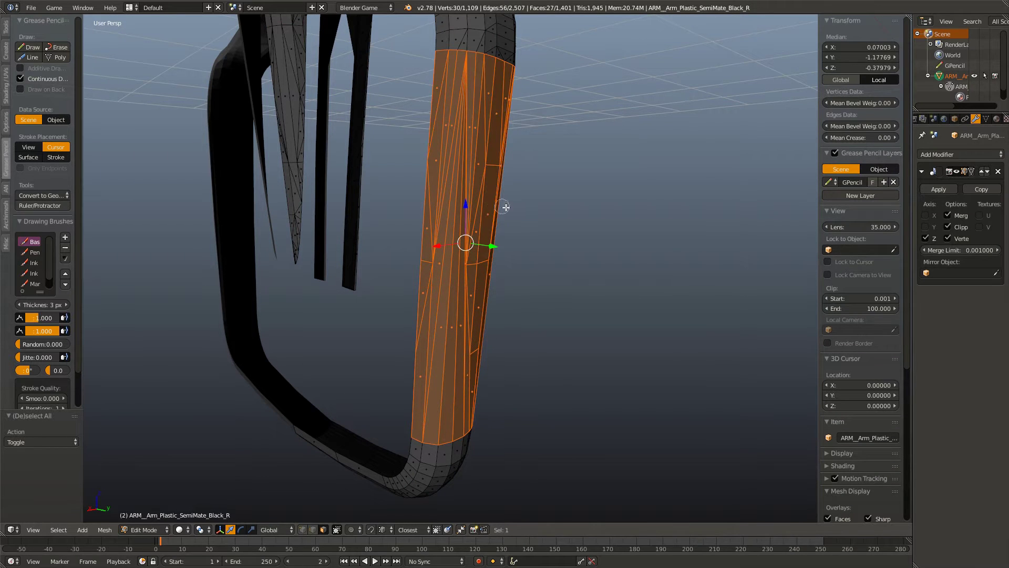
pyautogui.moveTo(481, 286); pyautogui.dragTo(347, 275)
pyautogui.press('c')
pyautogui.moveTo(419, 349); pyautogui.dragTo(444, 383)
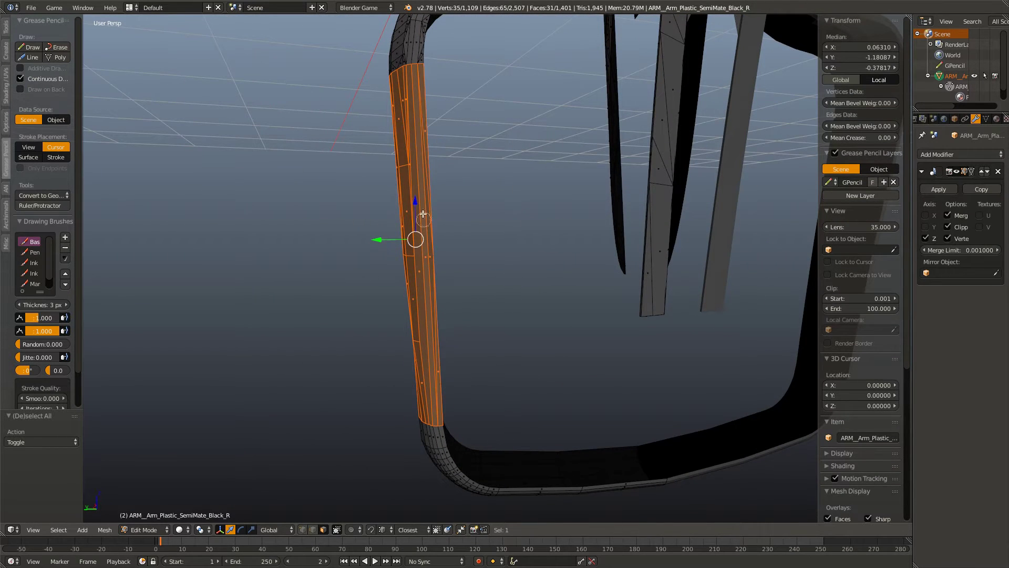
pyautogui.press('x')
pyautogui.click(487, 171)
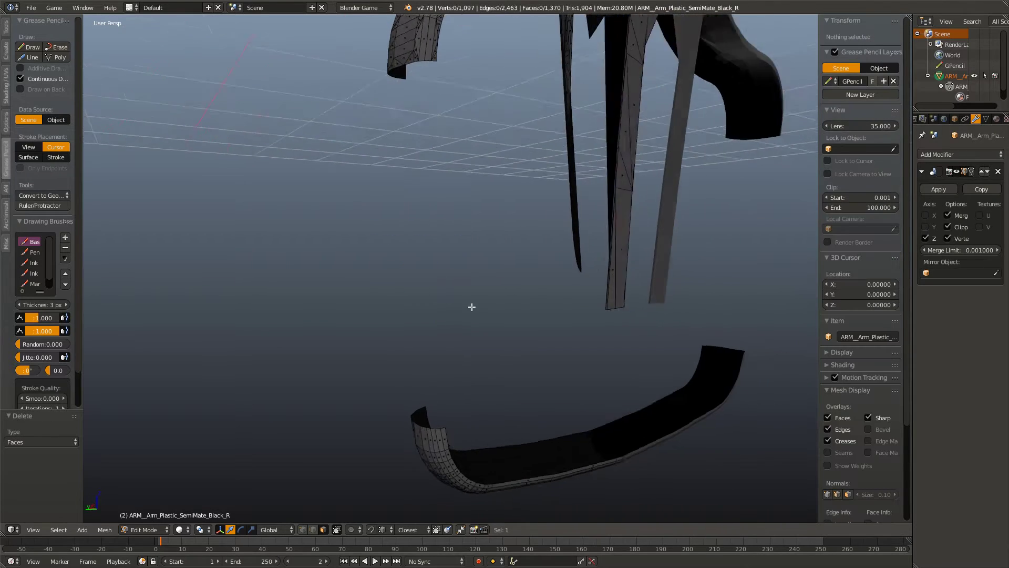
pyautogui.moveTo(487, 172); pyautogui.dragTo(352, 502)
# Step: Dissolve the extra vertices on the cap's bottom edge
pyautogui.scroll(3)
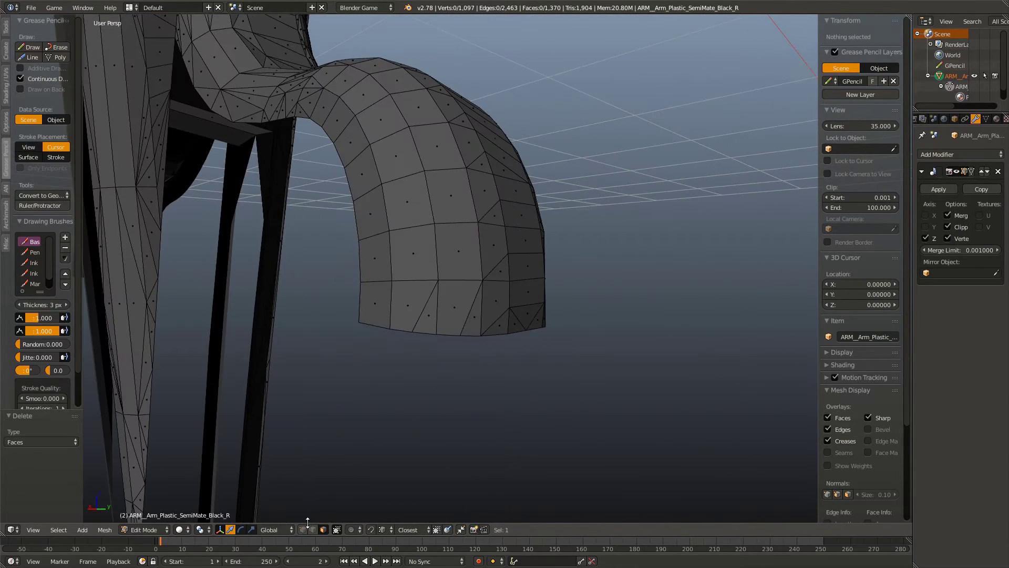
pyautogui.rightClick(439, 329)
pyautogui.scroll(3)
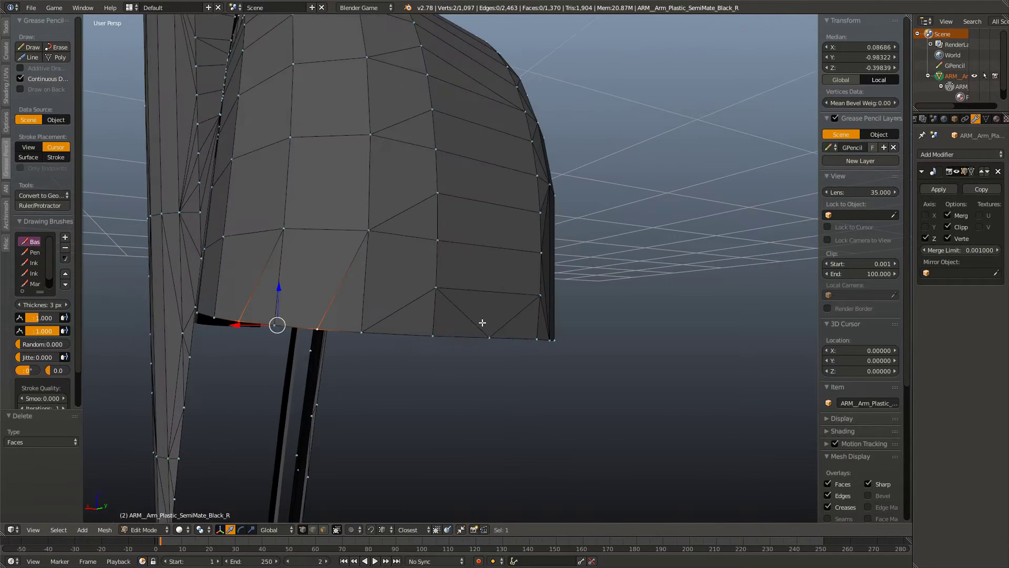
pyautogui.press('x')
pyautogui.click(462, 350)
pyautogui.moveTo(462, 350); pyautogui.dragTo(422, 374)
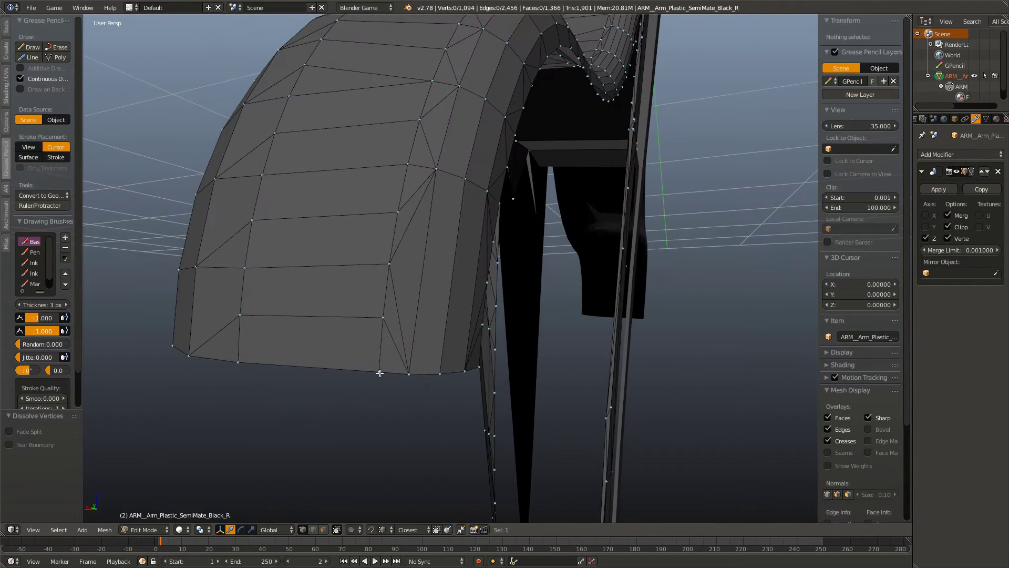
pyautogui.press('x')
pyautogui.moveTo(428, 385); pyautogui.dragTo(342, 338)
# Step: Select the cap's bottom loop and the lower rim loop and bridge them with LoopTools
pyautogui.press('a')
pyautogui.moveTo(288, 304); pyautogui.dragTo(417, 360)
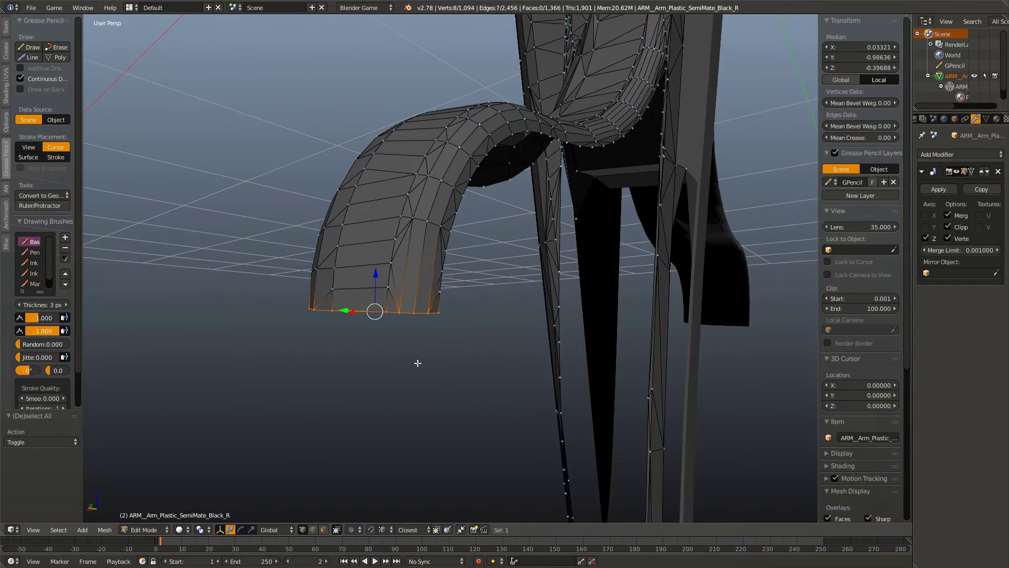
pyautogui.moveTo(417, 361); pyautogui.dragTo(422, 322)
pyautogui.moveTo(346, 365); pyautogui.dragTo(437, 392)
pyautogui.rightClick(438, 392)
pyautogui.press('w')
pyautogui.moveTo(387, 301)
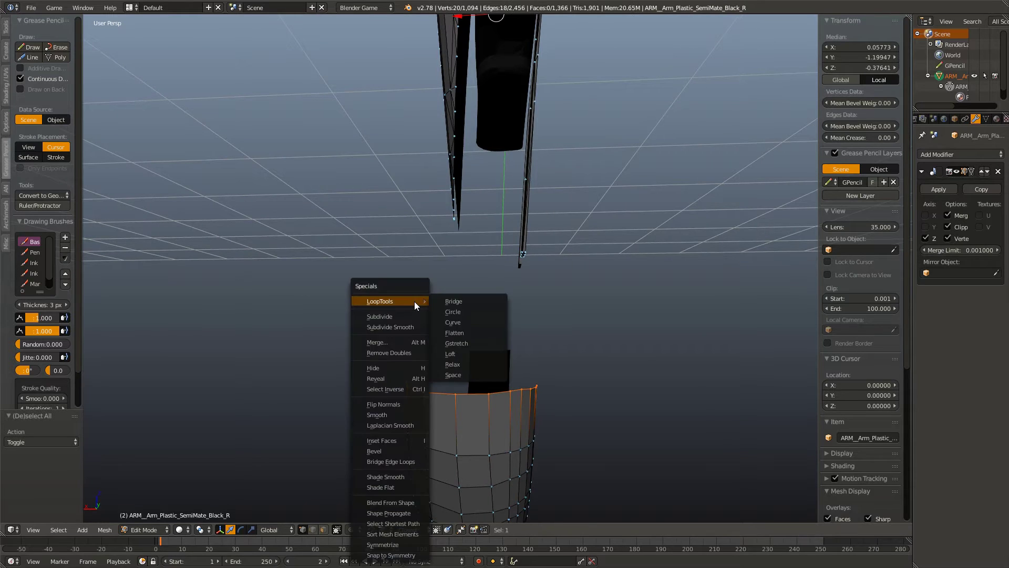
pyautogui.click(484, 300)
pyautogui.moveTo(441, 300); pyautogui.dragTo(450, 225)
pyautogui.press('a')
# Step: Dissolve the stray edge loop near the bottom of the arm
pyautogui.scroll(3)
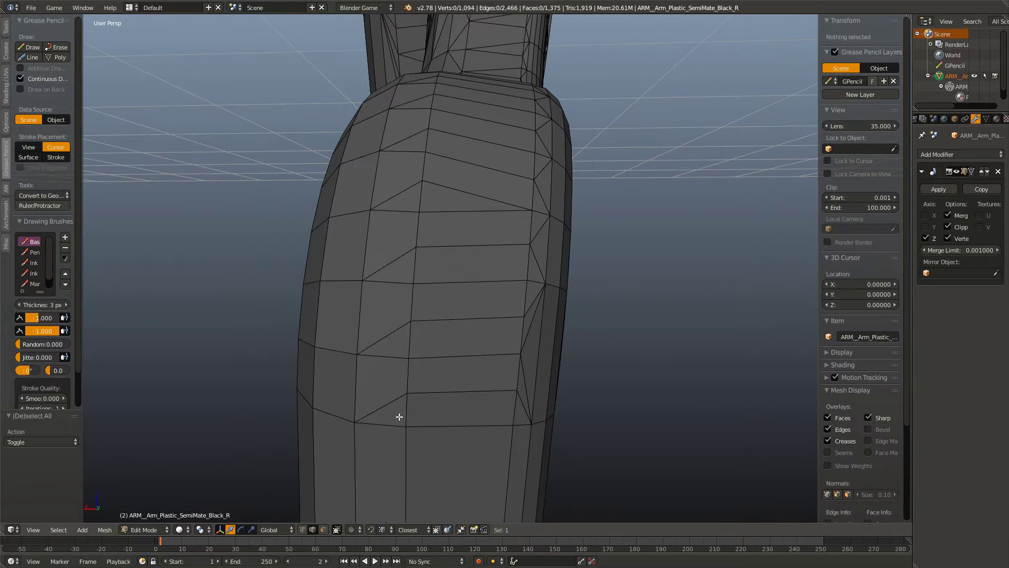
pyautogui.rightClick(396, 402)
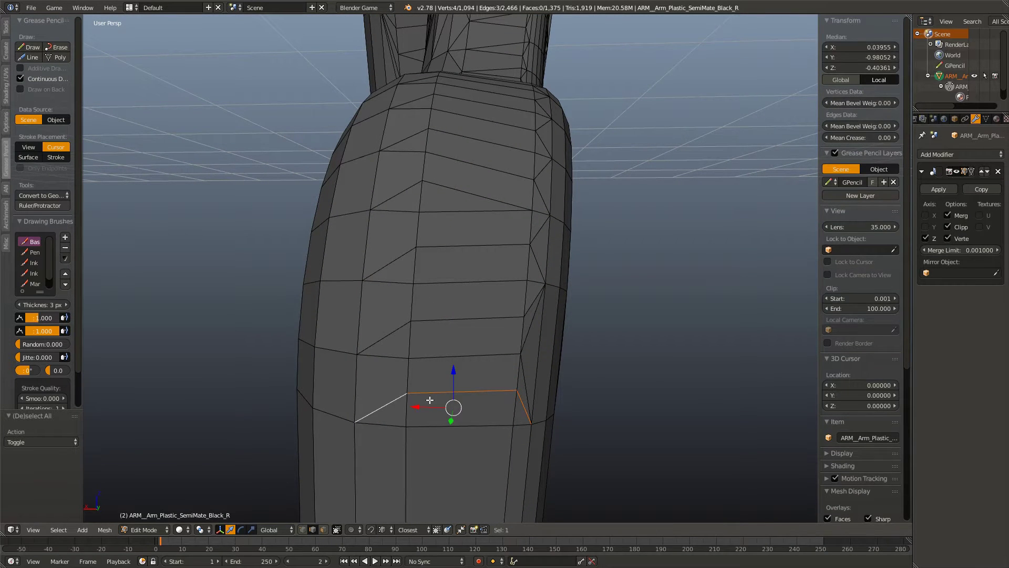
pyautogui.moveTo(430, 400); pyautogui.dragTo(344, 426)
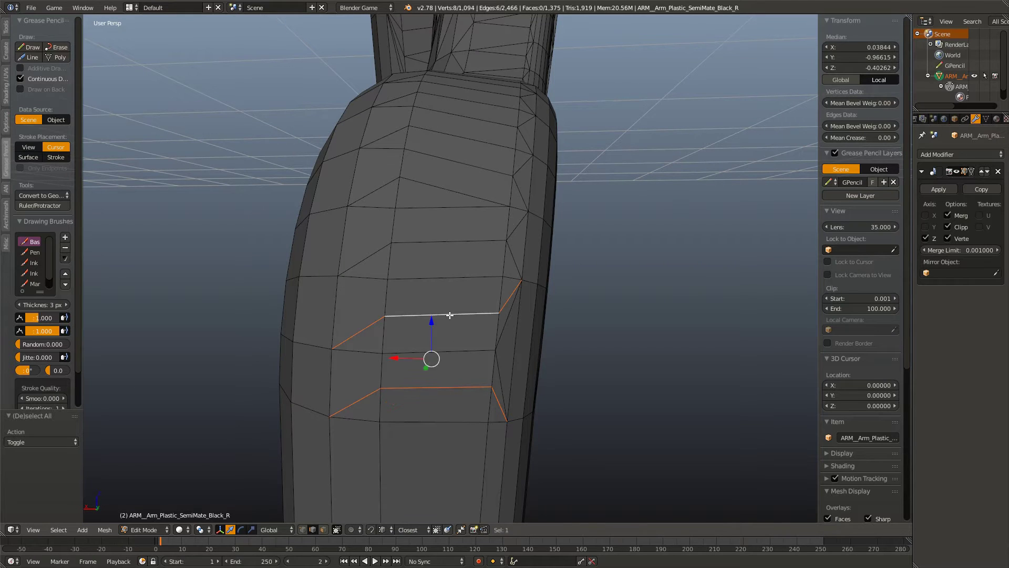
pyautogui.press('x')
pyautogui.click(448, 322)
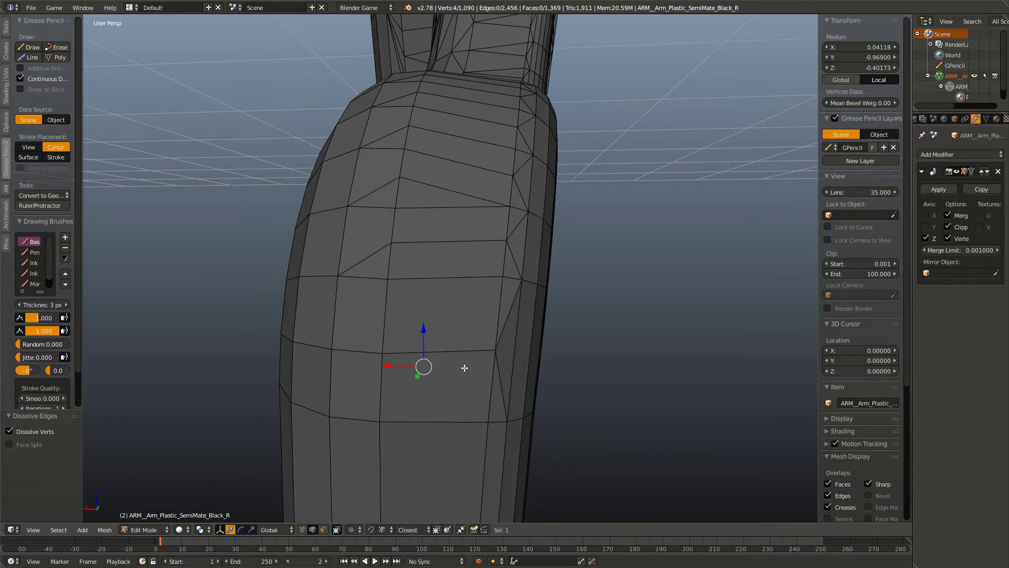
pyautogui.scroll(-3)
pyautogui.press('a')
# Step: Knife-cut new edges across the arch and slide the bottom vertex along its edge into line
pyautogui.moveTo(435, 364); pyautogui.dragTo(441, 348)
pyautogui.scroll(3)
pyautogui.press('k')
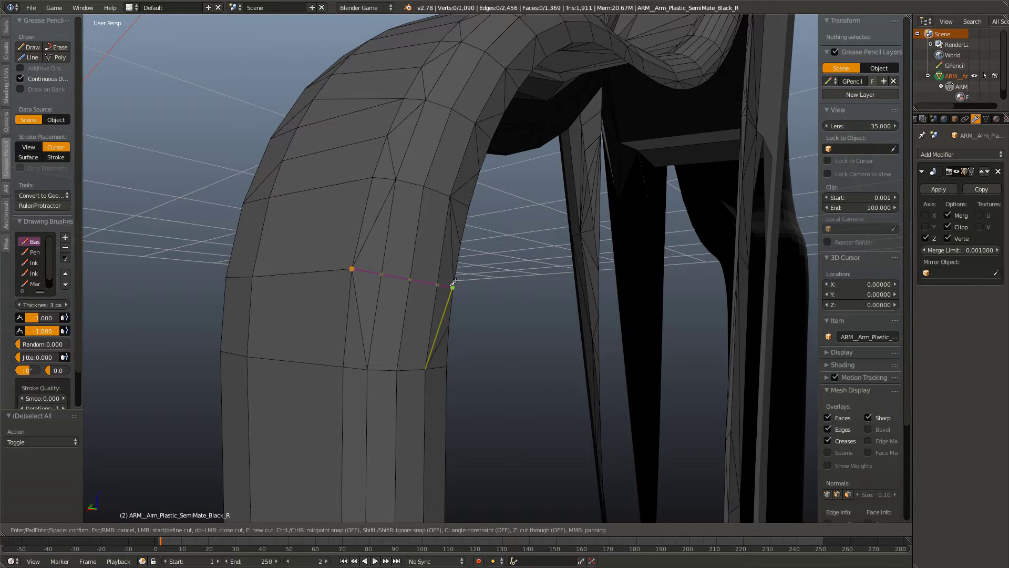
pyautogui.press('Return')
pyautogui.rightClick(352, 270)
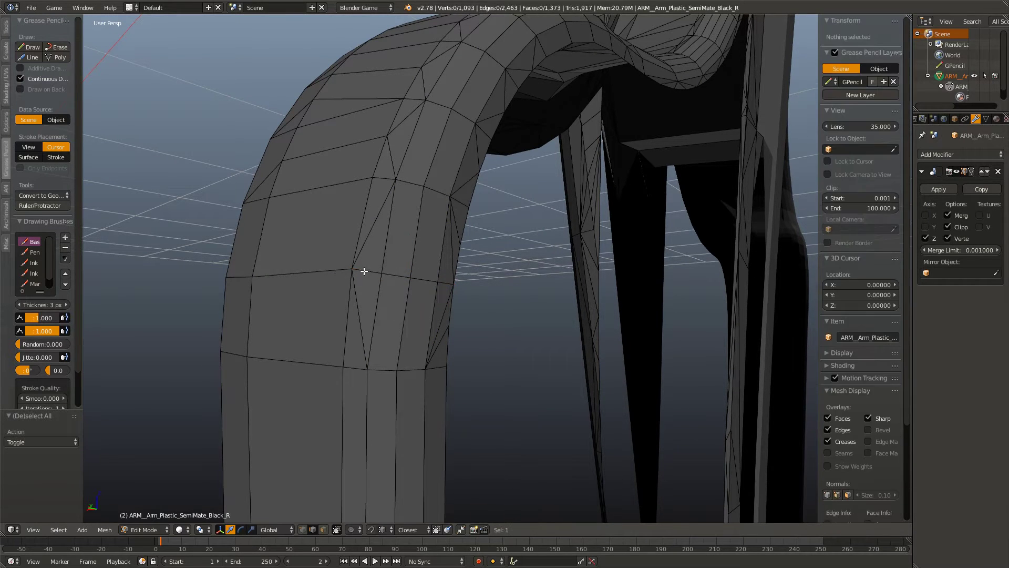
pyautogui.rightClick(396, 180)
pyautogui.rightClick(343, 367)
pyautogui.hotkey('shift', 'v')
pyautogui.click(410, 330)
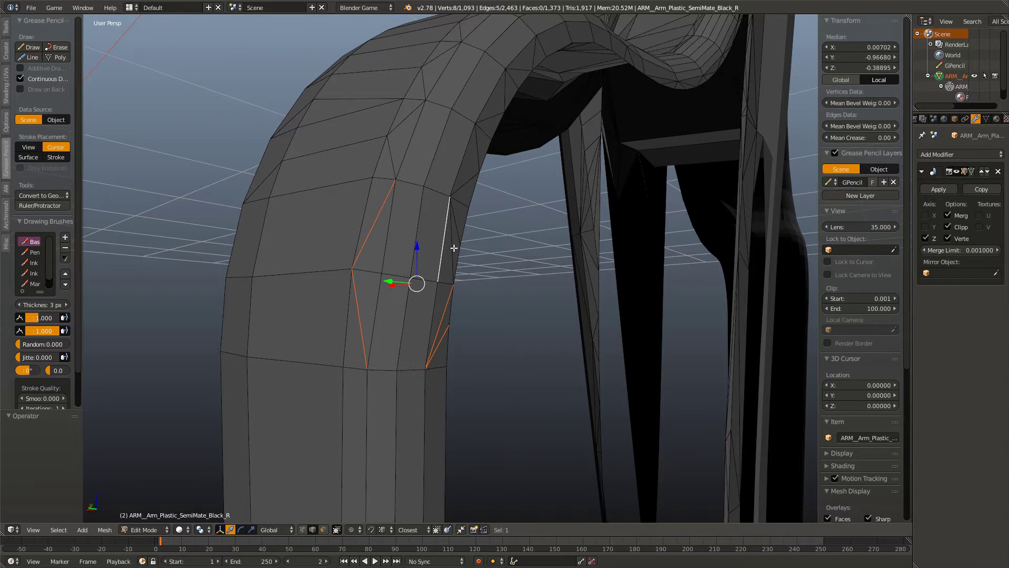
pyautogui.press('a')
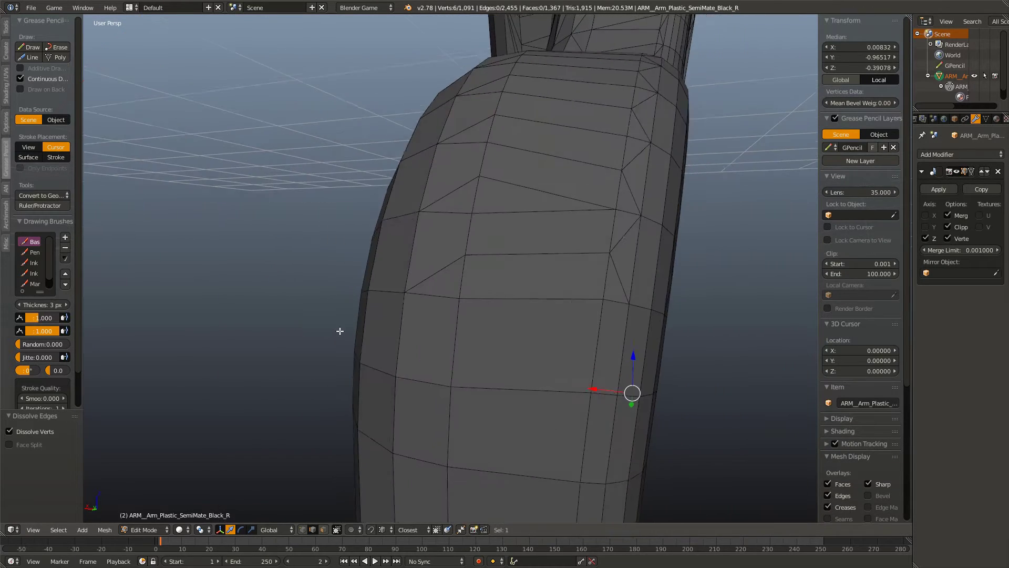
# Step: Select three more edge loops on the lower arm for cleanup
pyautogui.moveTo(452, 252); pyautogui.dragTo(428, 357)
pyautogui.scroll(3)
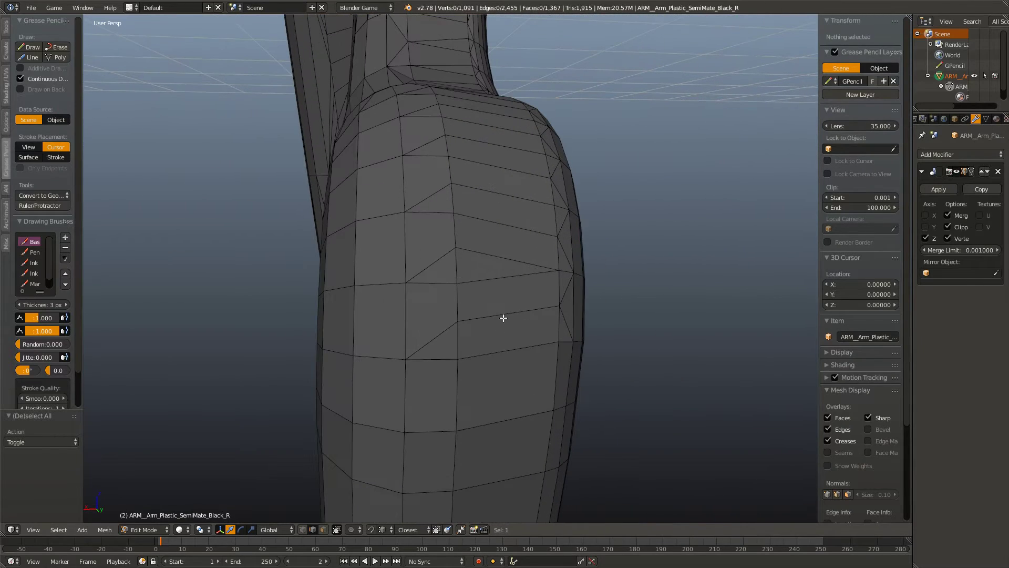
pyautogui.rightClick(503, 315)
pyautogui.moveTo(498, 223); pyautogui.dragTo(408, 272)
pyautogui.rightClick(365, 233)
pyautogui.rightClick(408, 269)
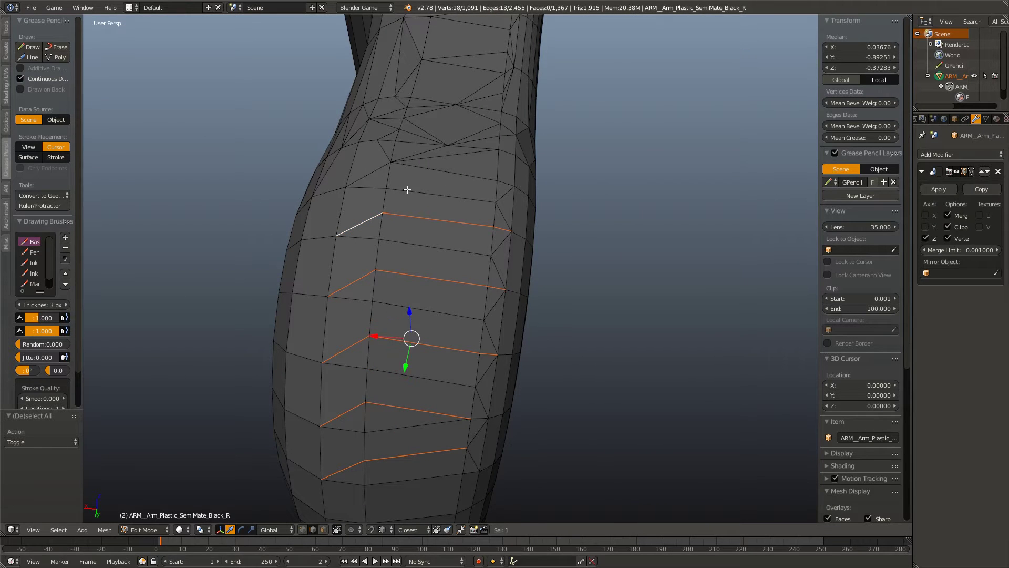
# Step: Dissolve the selected edge loops along the arm
pyautogui.press('x')
pyautogui.click(434, 213)
pyautogui.moveTo(434, 214); pyautogui.dragTo(414, 387)
# Step: Rotate two arch edges to connect different vertices, then dissolve them
pyautogui.rightClick(248, 282)
pyautogui.rightClick(245, 237)
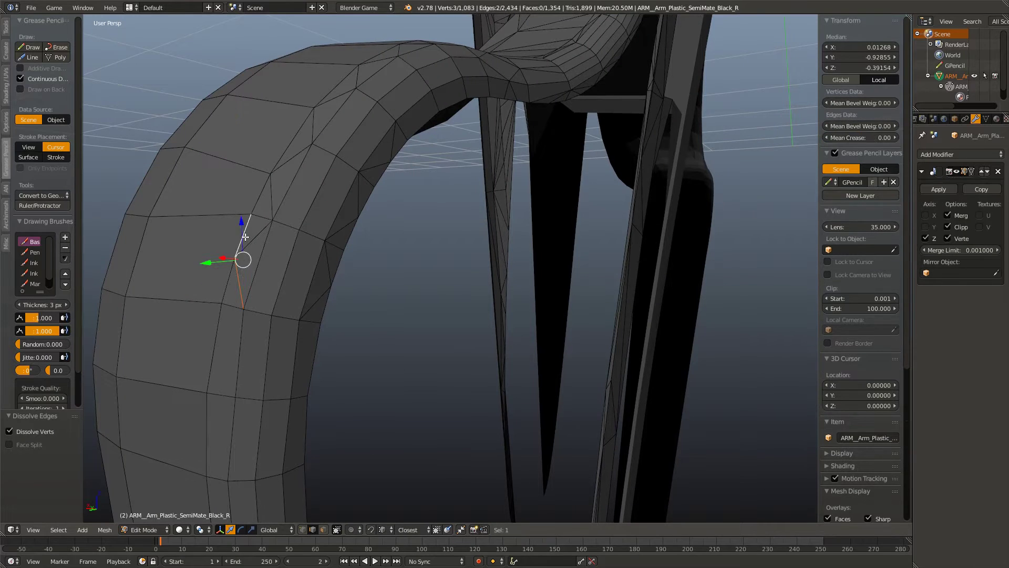
pyautogui.hotkey('ctrl', 'e')
pyautogui.click(286, 256)
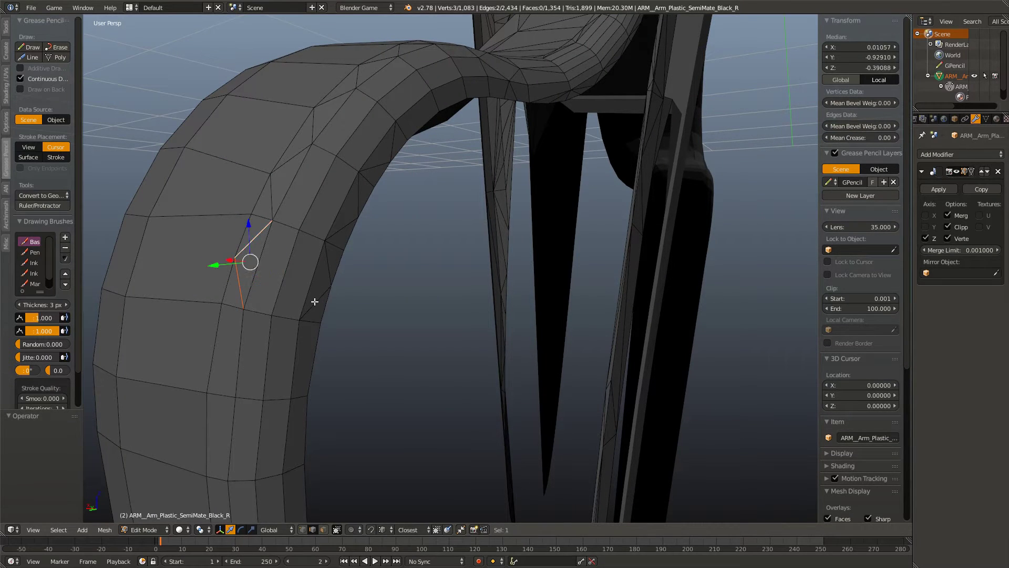
pyautogui.press('x')
pyautogui.click(324, 263)
pyautogui.moveTo(325, 263); pyautogui.dragTo(373, 321)
# Step: Undo the edge dissolve and reselect the vertical and diagonal edges on the arch
pyautogui.rightClick(322, 286)
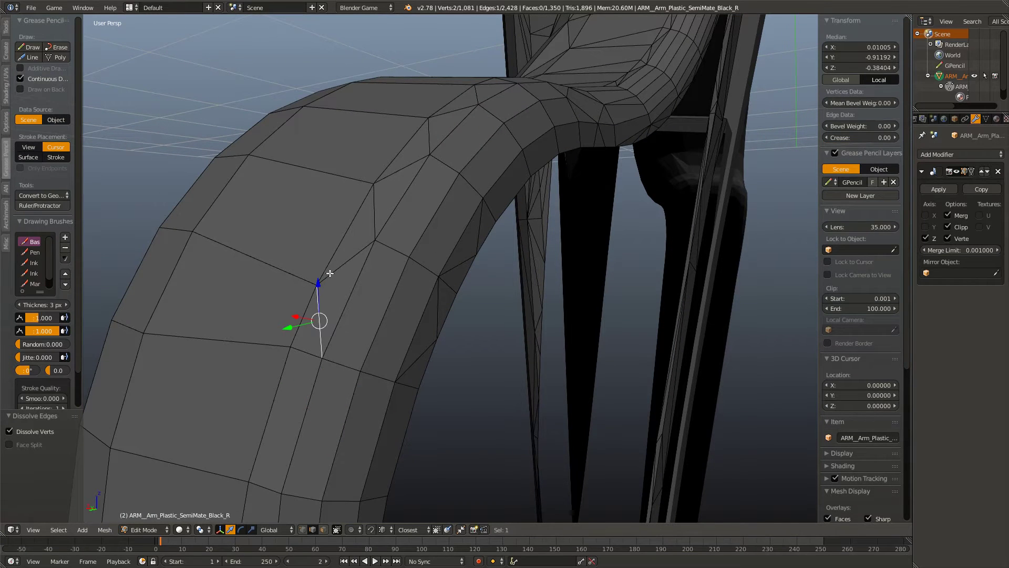
pyautogui.rightClick(330, 273)
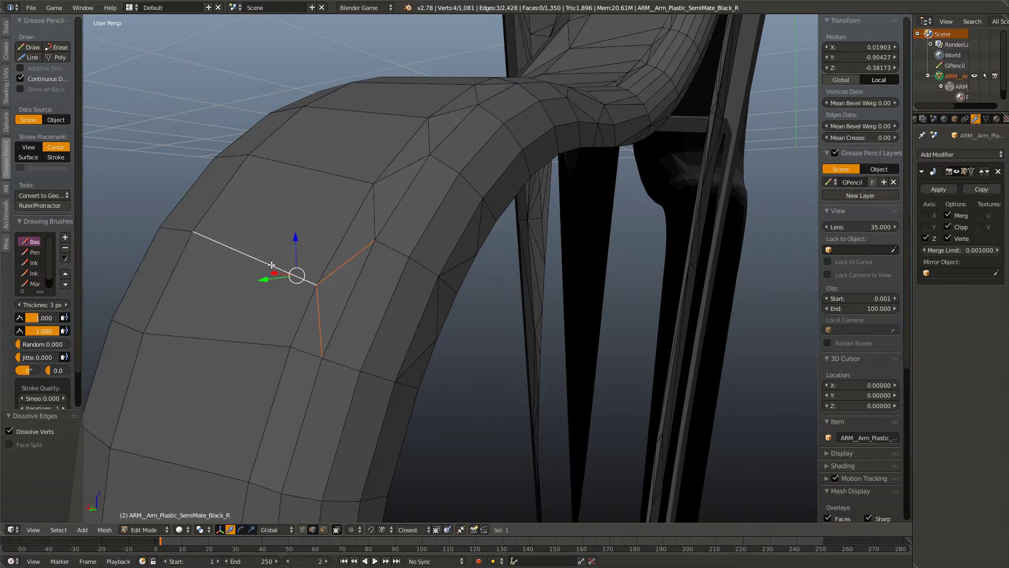
pyautogui.hotkey('ctrl', 'z')
pyautogui.moveTo(293, 292); pyautogui.dragTo(350, 360)
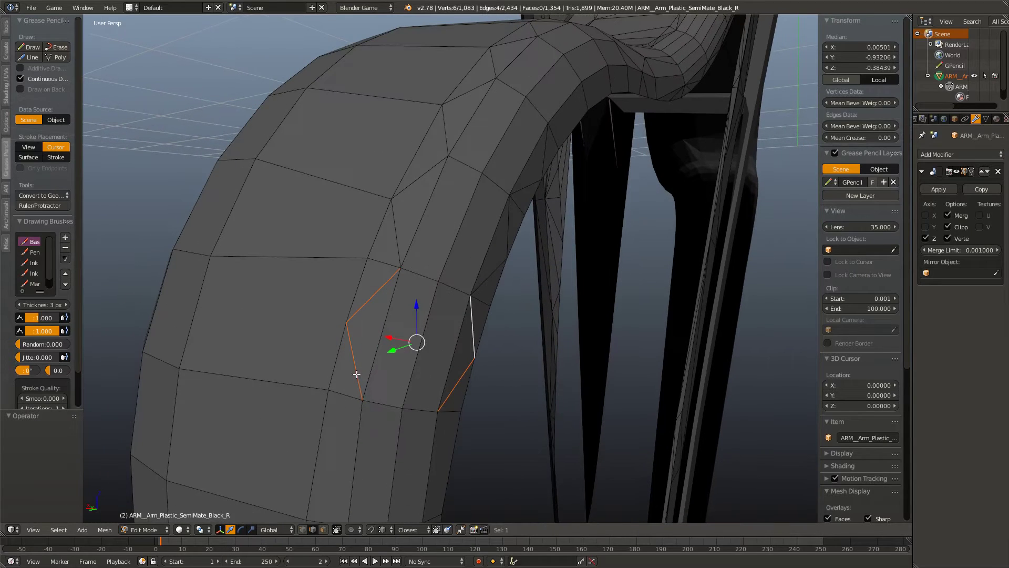
pyautogui.rightClick(350, 360)
pyautogui.rightClick(399, 232)
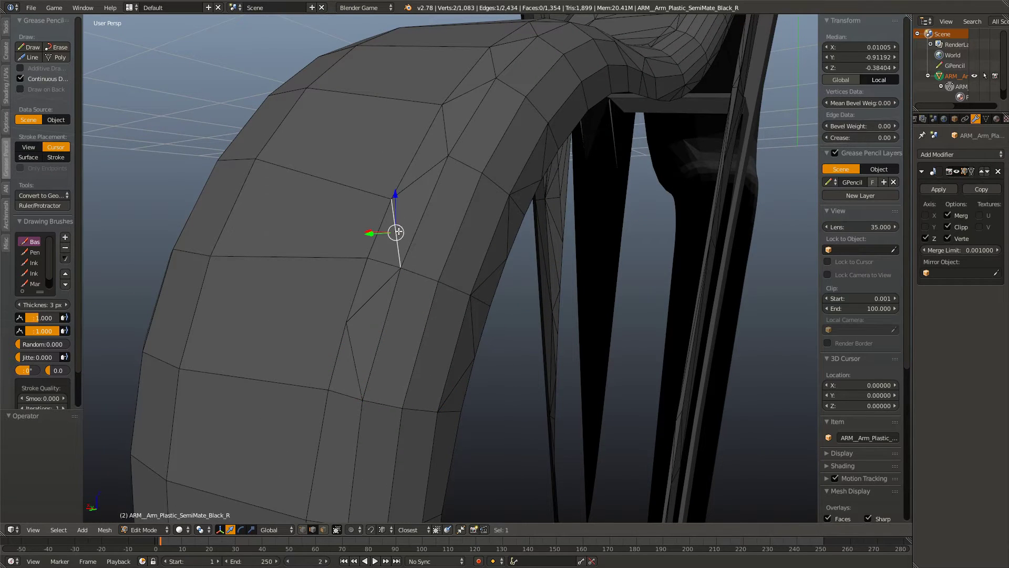
pyautogui.moveTo(439, 232); pyautogui.dragTo(419, 266)
pyautogui.rightClick(337, 241)
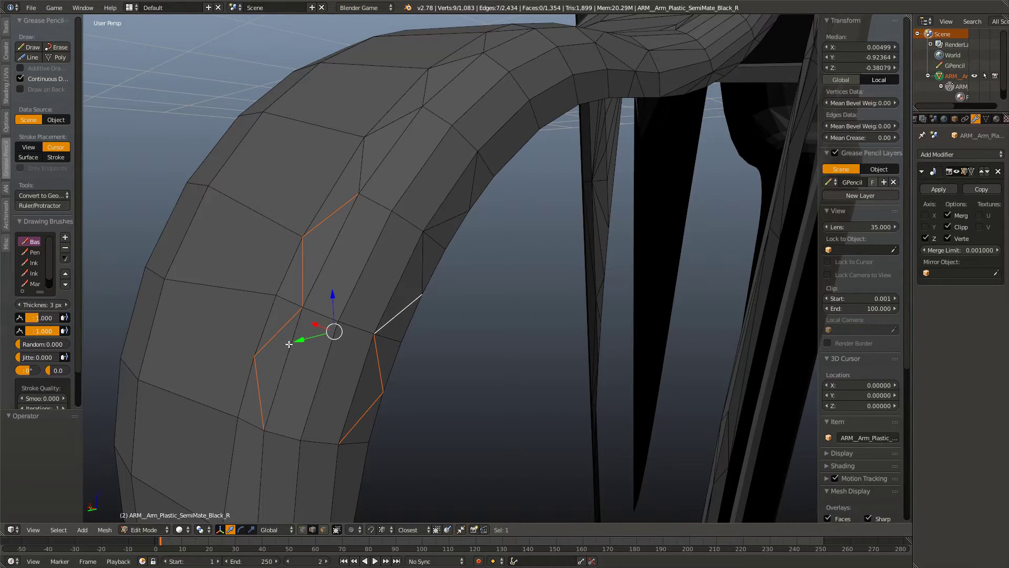
# Step: Knife-cut a new edge across the arch and dissolve the old edge beside it, reaching 1,350 faces
pyautogui.press('a')
pyautogui.press('k')
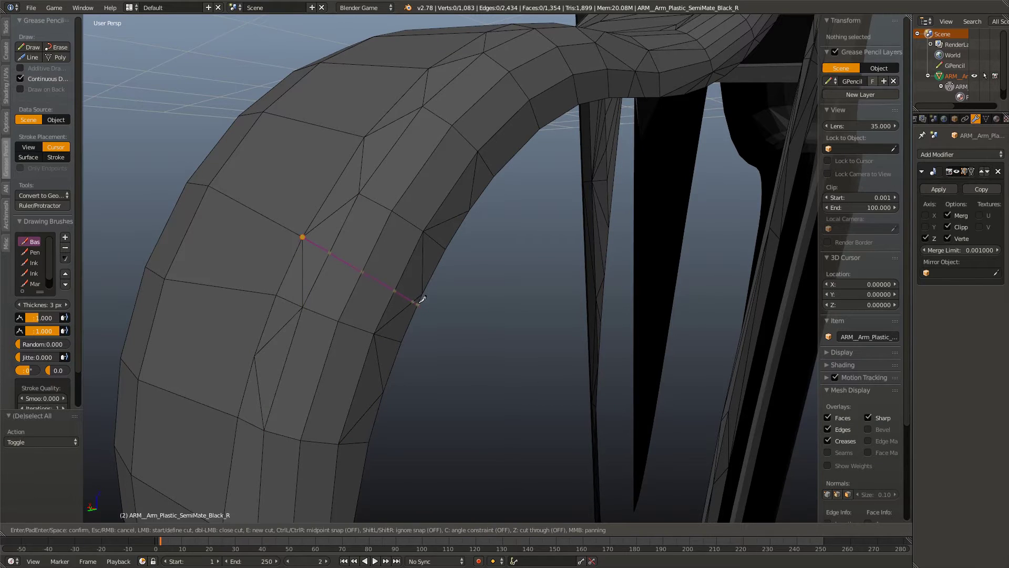
pyautogui.press('Return')
pyautogui.rightClick(270, 347)
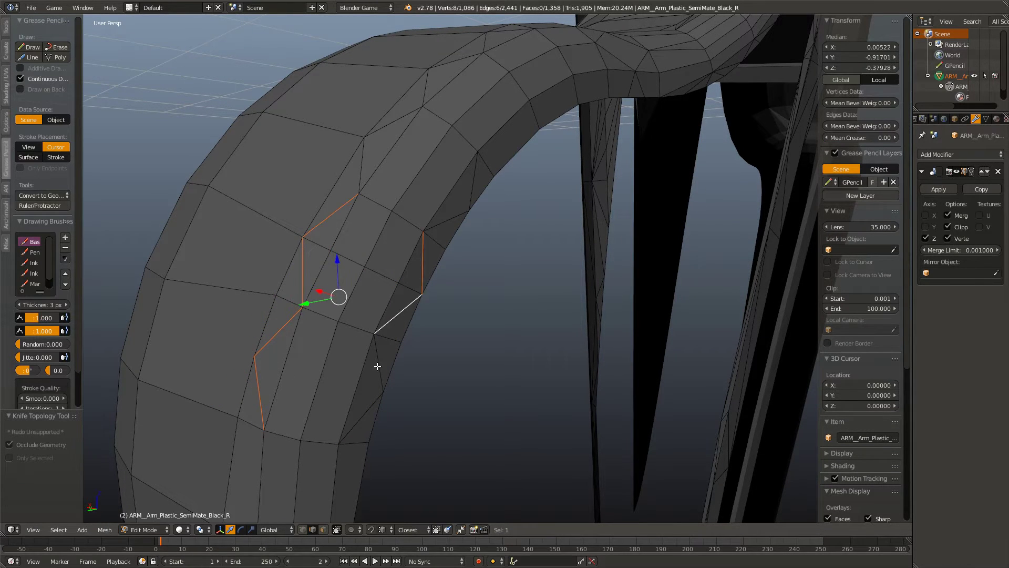
pyautogui.press('x')
pyautogui.click(370, 400)
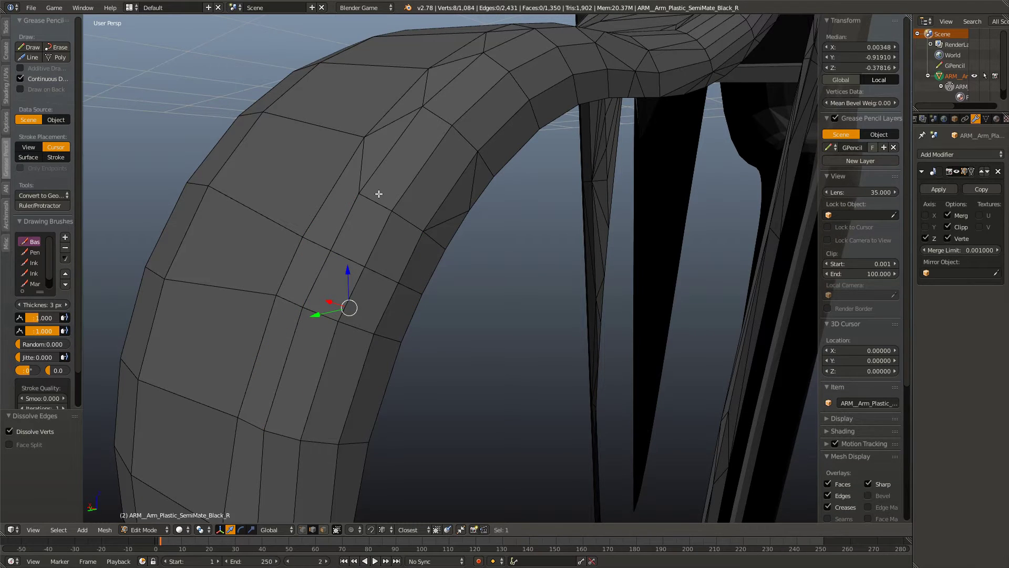
# Step: Attempt several knife cuts across the arch, cancelling and undoing the unwanted ones
pyautogui.press('a')
pyautogui.press('k')
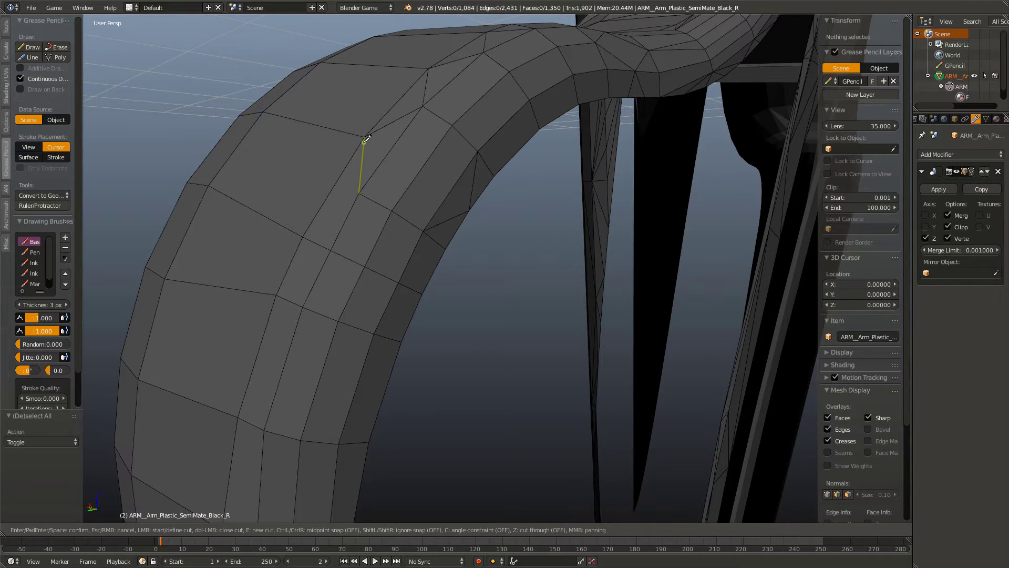
pyautogui.press('Escape')
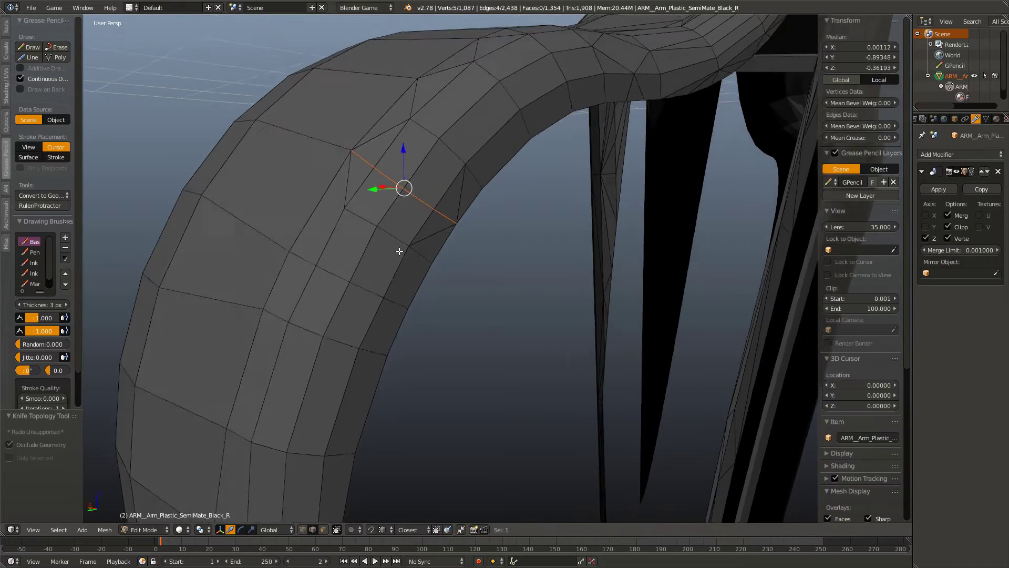
pyautogui.moveTo(470, 205); pyautogui.dragTo(340, 295)
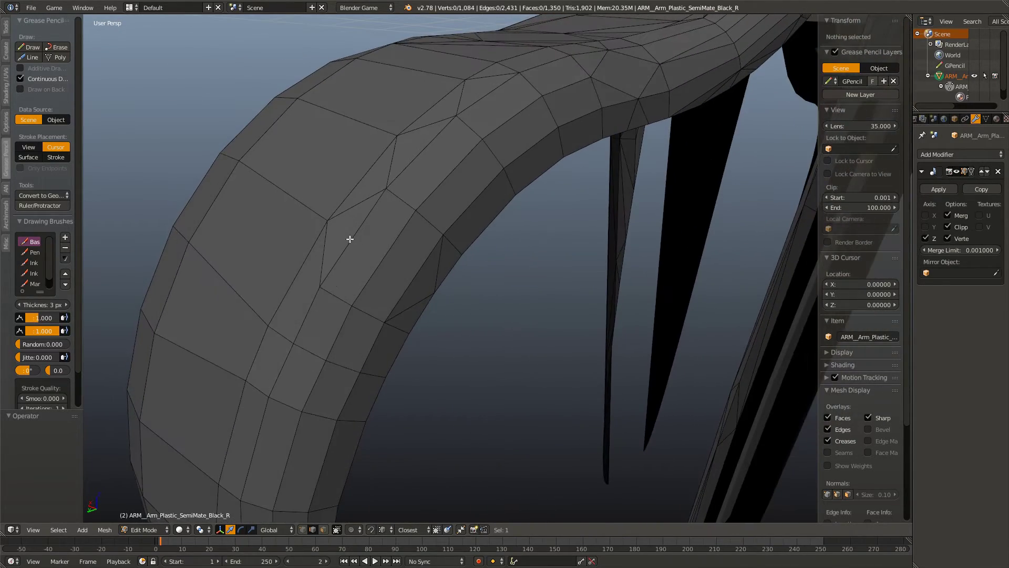
pyautogui.press('k')
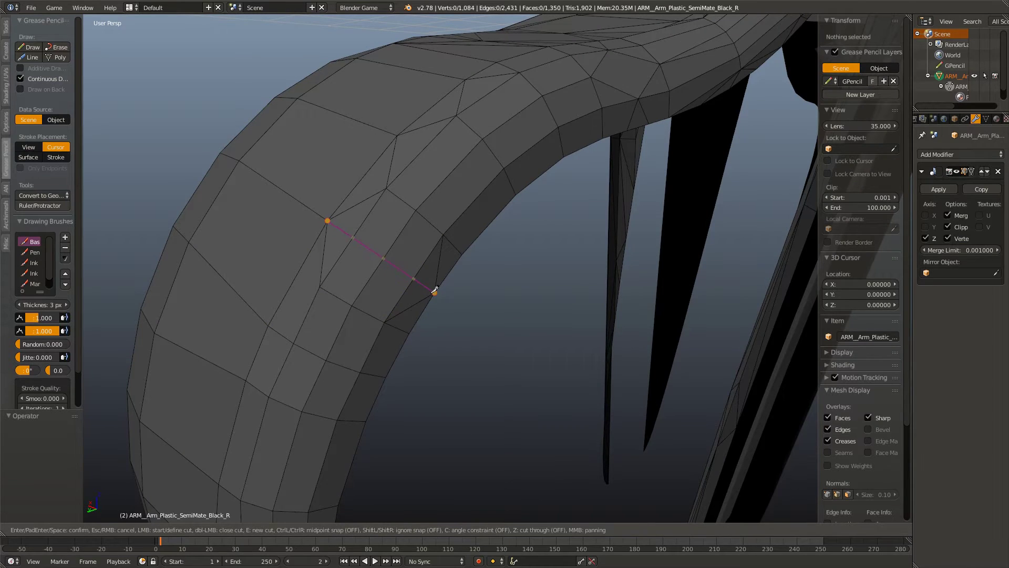
pyautogui.click(434, 290)
pyautogui.moveTo(435, 290); pyautogui.dragTo(456, 287)
pyautogui.press('Return')
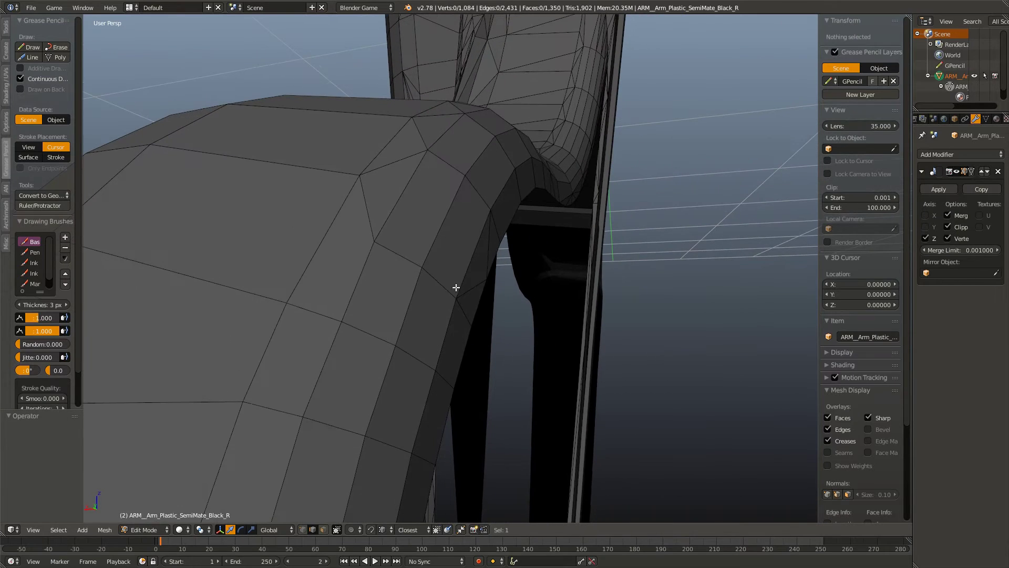
pyautogui.press('k')
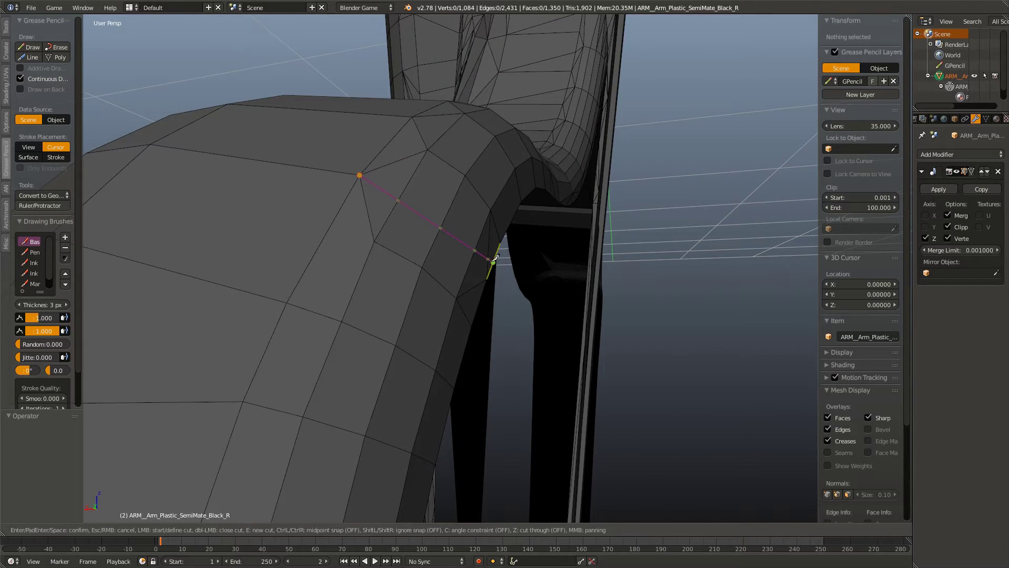
pyautogui.press('Return')
pyautogui.moveTo(370, 279); pyautogui.dragTo(405, 274)
pyautogui.hotkey('ctrl', 'z')
# Step: Knife-cut across the arch snapping to edge centres, then add a second cut
pyautogui.press('k')
pyautogui.click(401, 170)
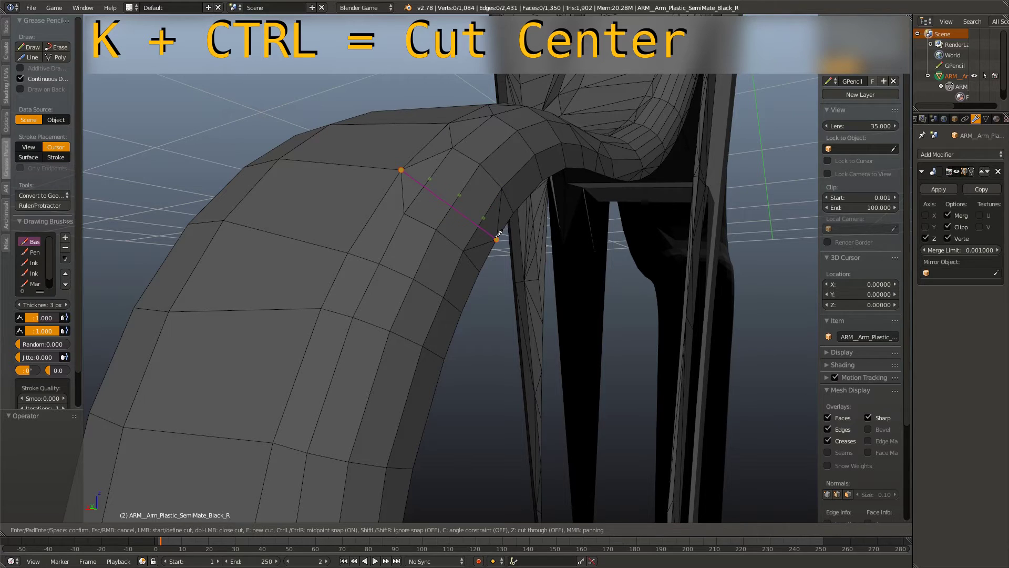
pyautogui.click(421, 221)
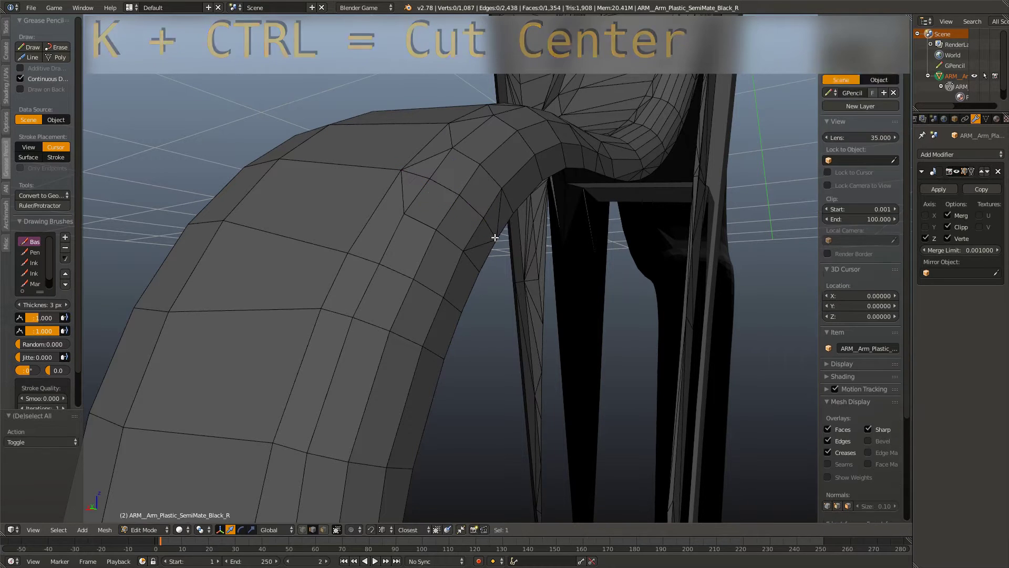
pyautogui.press('Return')
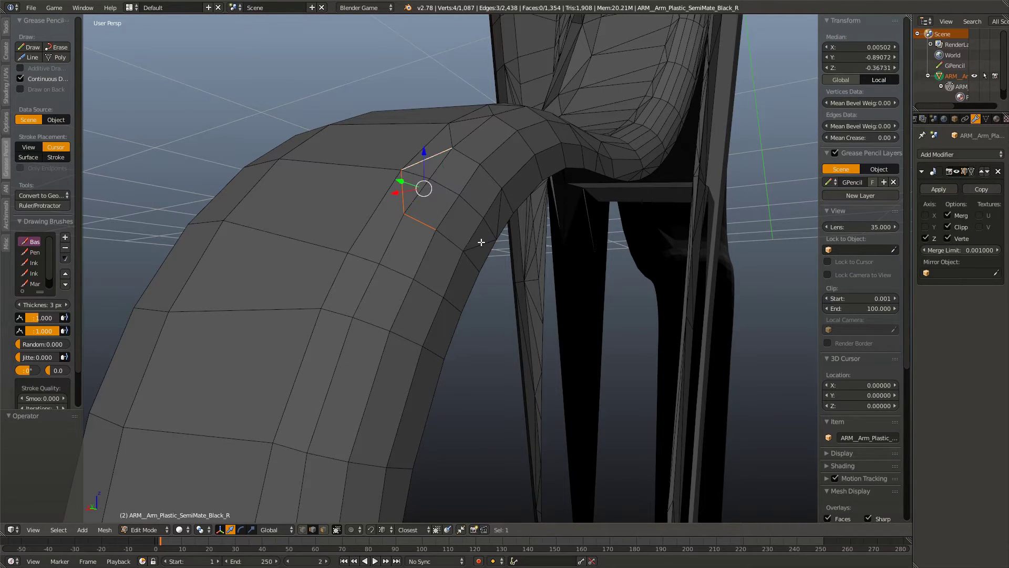
pyautogui.press('a')
pyautogui.moveTo(461, 199); pyautogui.dragTo(412, 234)
pyautogui.scroll(3)
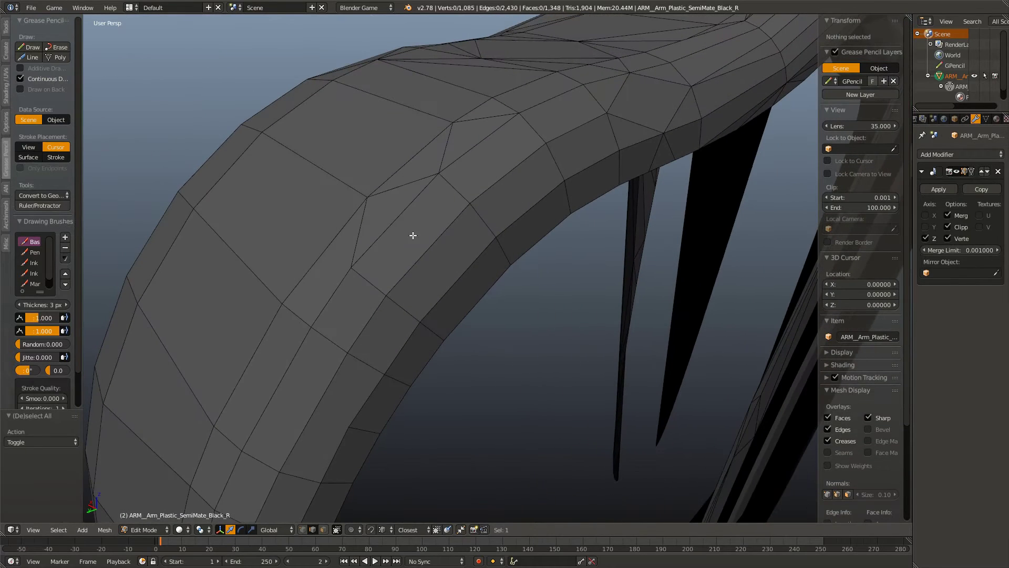
pyautogui.press('k')
pyautogui.press('Return')
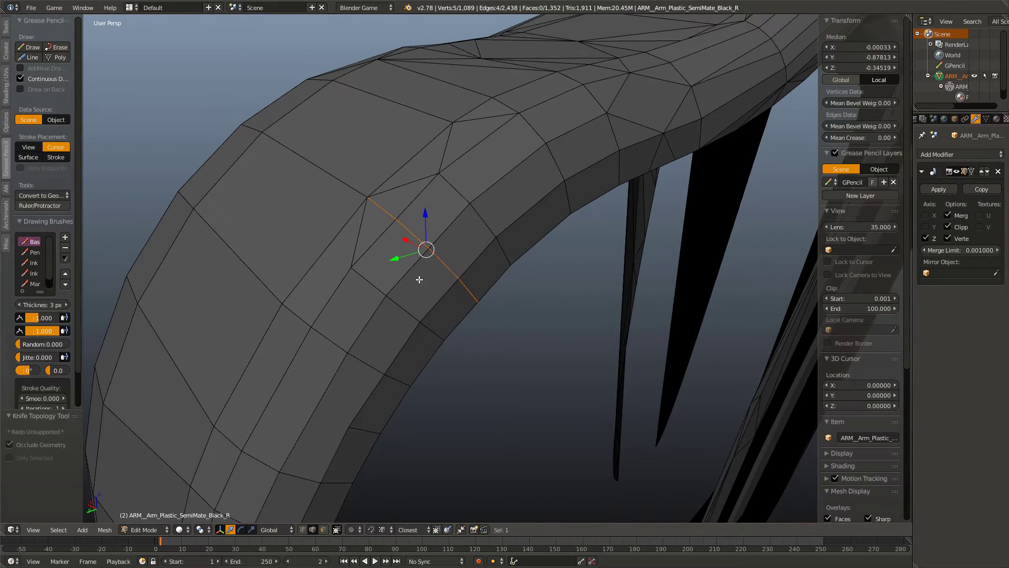
# Step: Select the leftover edges around the new cut and dissolve them
pyautogui.click(454, 193)
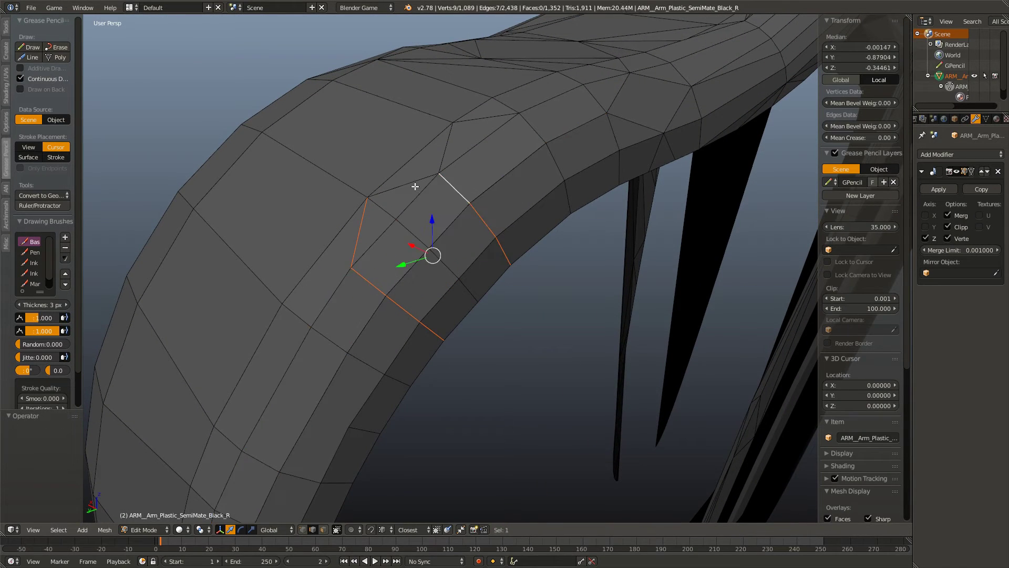
pyautogui.moveTo(407, 183); pyautogui.dragTo(392, 267)
pyautogui.click(392, 267)
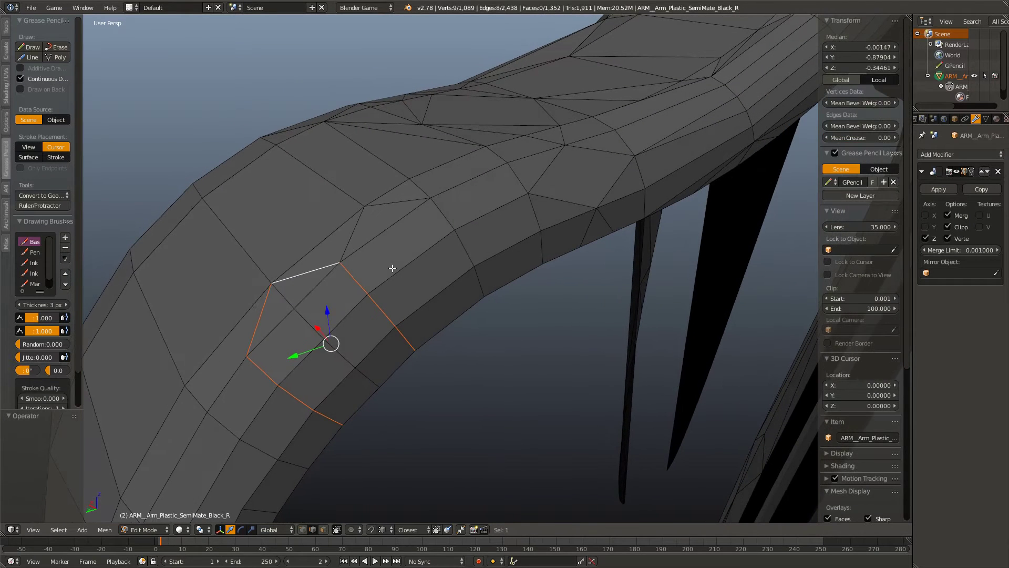
pyautogui.press('x')
pyautogui.click(266, 313)
# Step: Knife-cut from a vertex across to an edge and dissolve those edges, reaching 1,346 faces
pyautogui.press('a')
pyautogui.press('k')
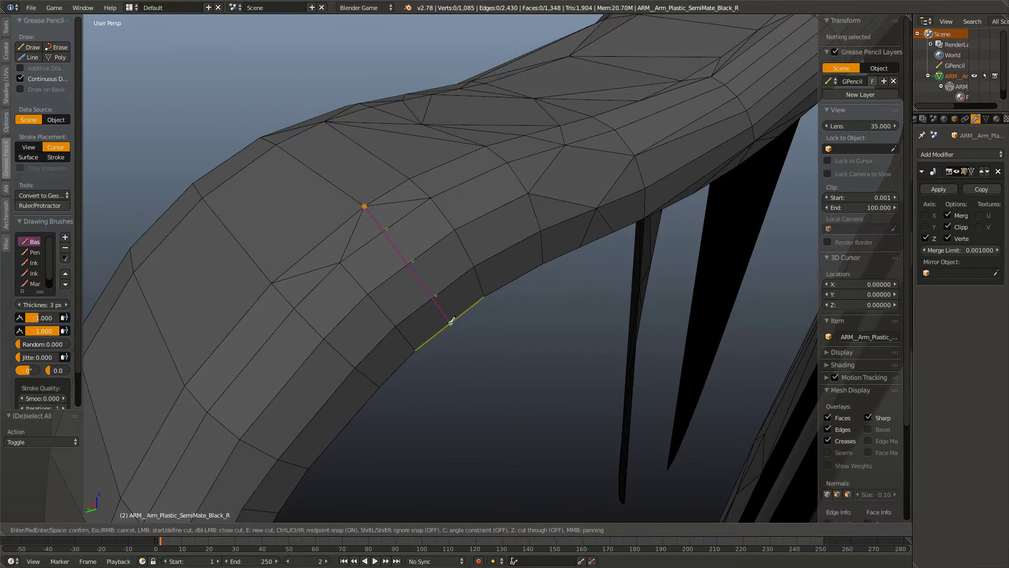
pyautogui.click(451, 322)
pyautogui.press('Return')
pyautogui.press('x')
pyautogui.click(356, 273)
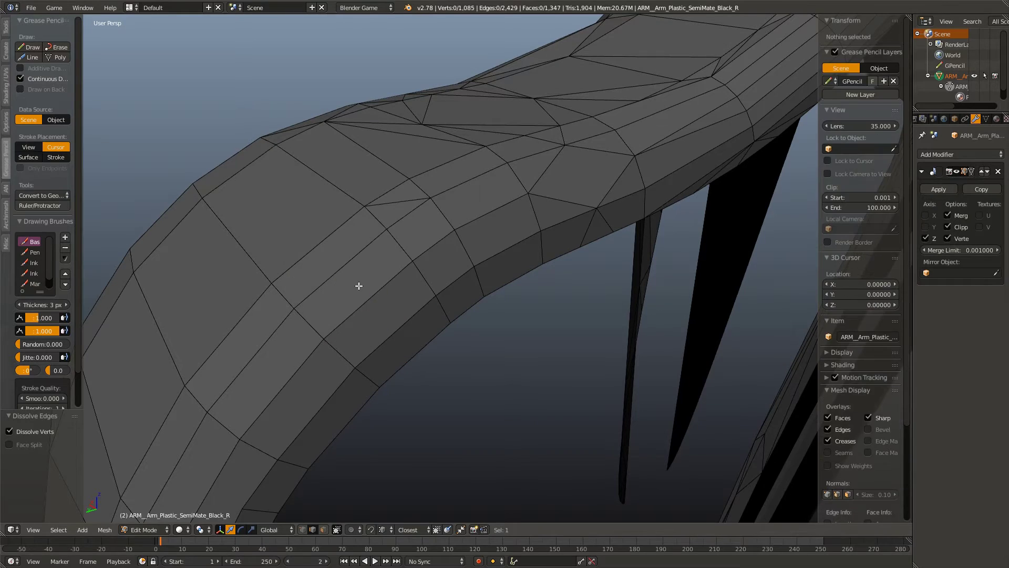
pyautogui.moveTo(368, 279); pyautogui.dragTo(323, 315)
# Step: Knife-cut a new edge across a face on the outer edge, then undo the unwanted cut
pyautogui.press('a')
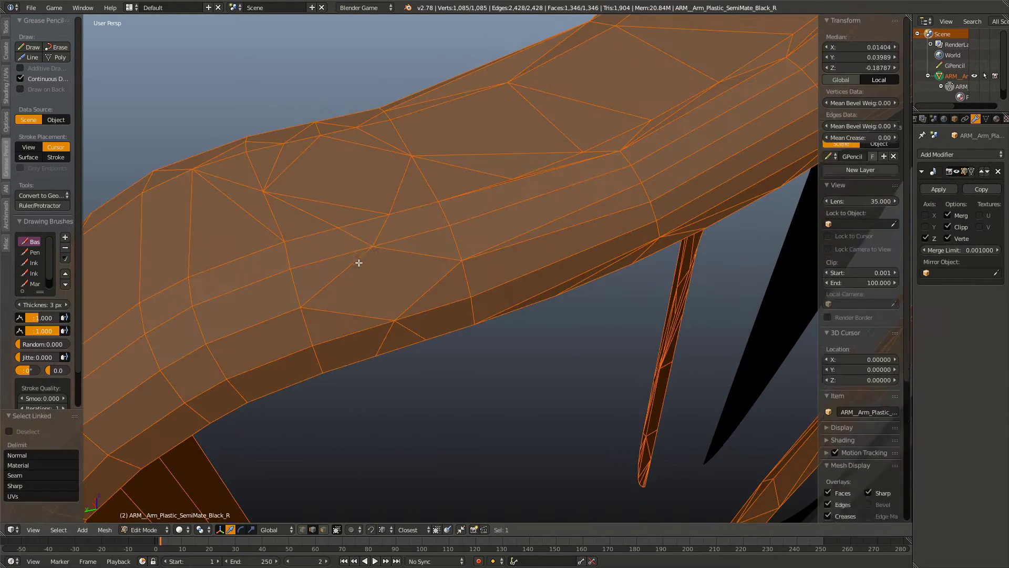
pyautogui.press('a')
pyautogui.press('k')
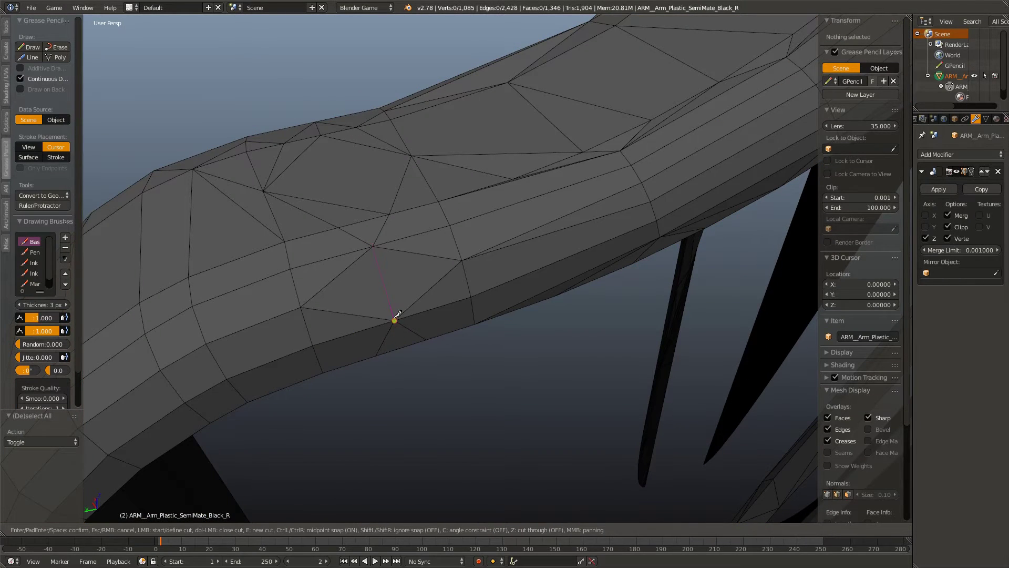
pyautogui.click(402, 346)
pyautogui.press('Return')
pyautogui.rightClick(461, 260)
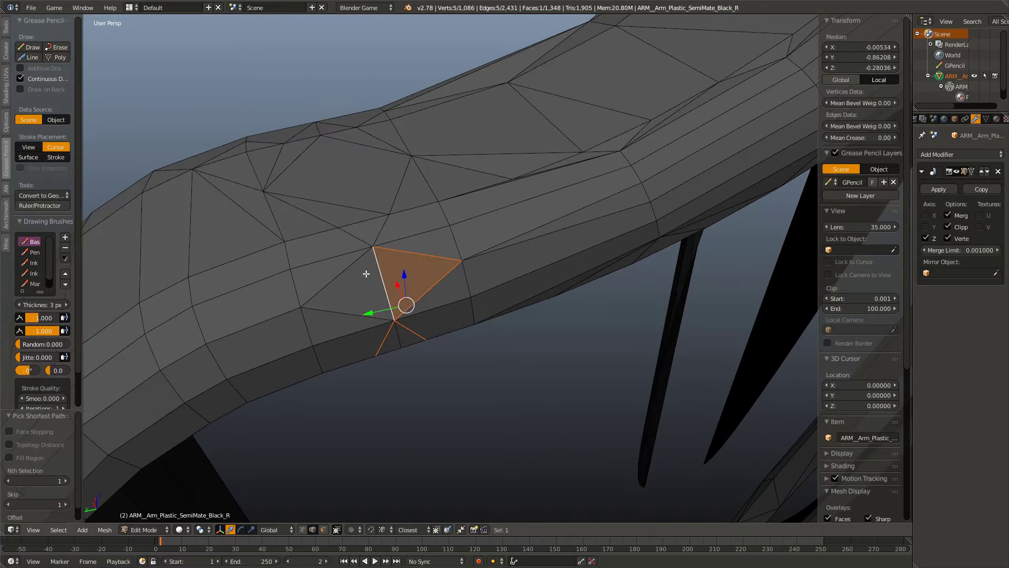
pyautogui.hotkey('ctrl', 'z')
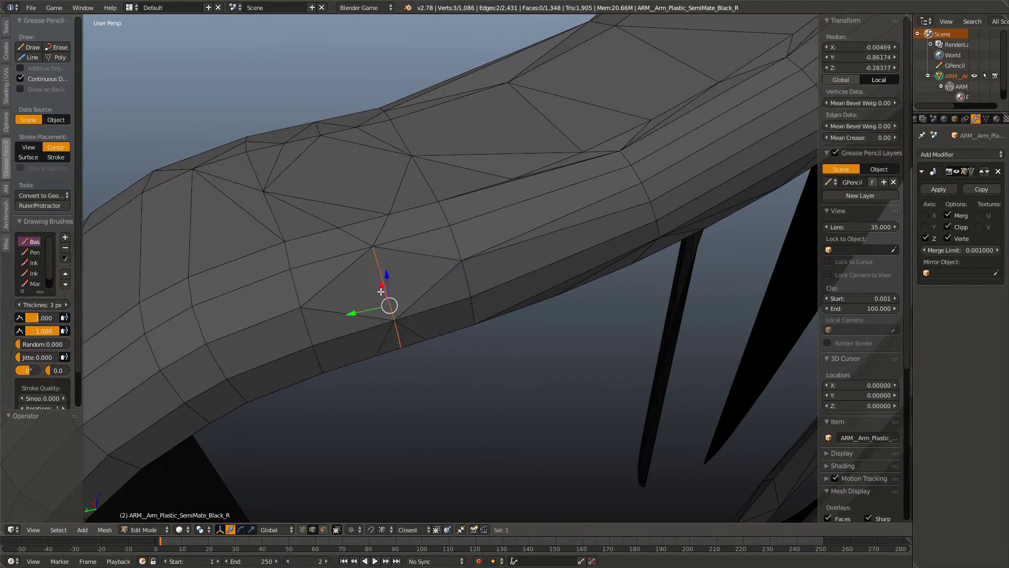
pyautogui.hotkey('ctrl', 'z')
# Step: Select the four edges of the quad on the outer edge to inspect it, then deselect
pyautogui.press('a')
pyautogui.moveTo(381, 291); pyautogui.dragTo(400, 344)
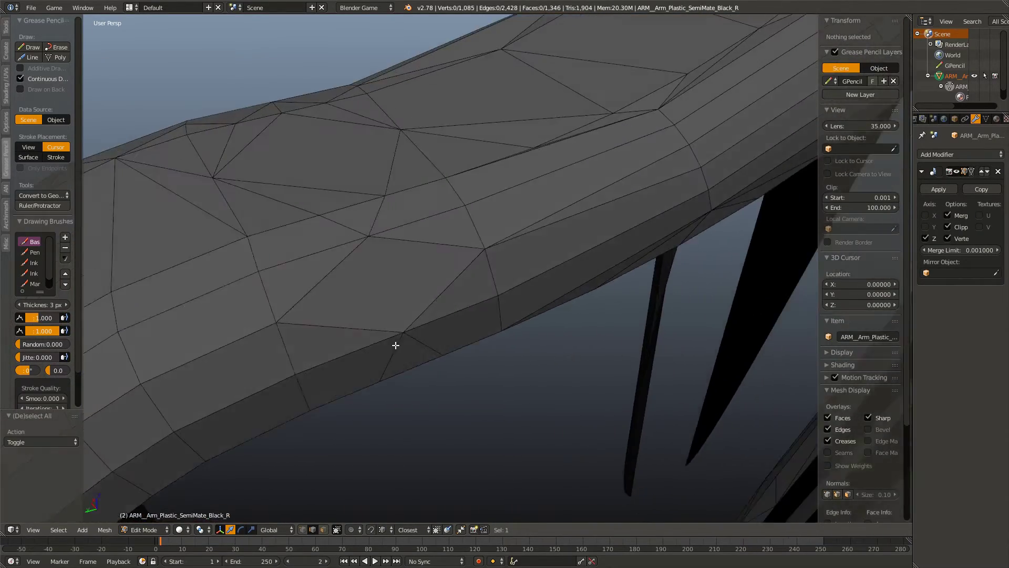
pyautogui.rightClick(400, 343)
pyautogui.rightClick(360, 289)
pyautogui.rightClick(462, 311)
pyautogui.rightClick(444, 250)
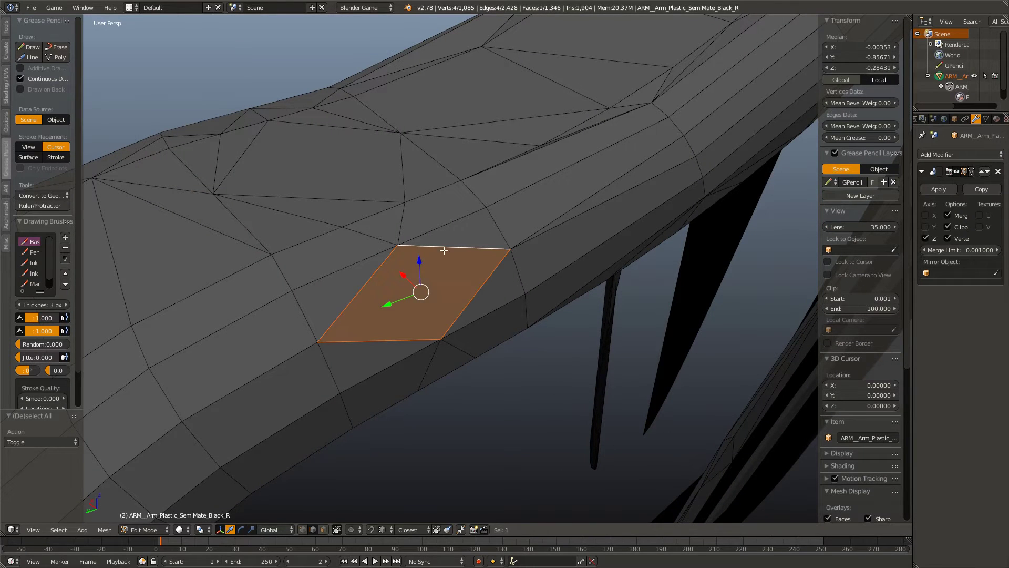
pyautogui.press('a')
# Step: Knife-cut across the quad to the opposite vertex
pyautogui.press('k')
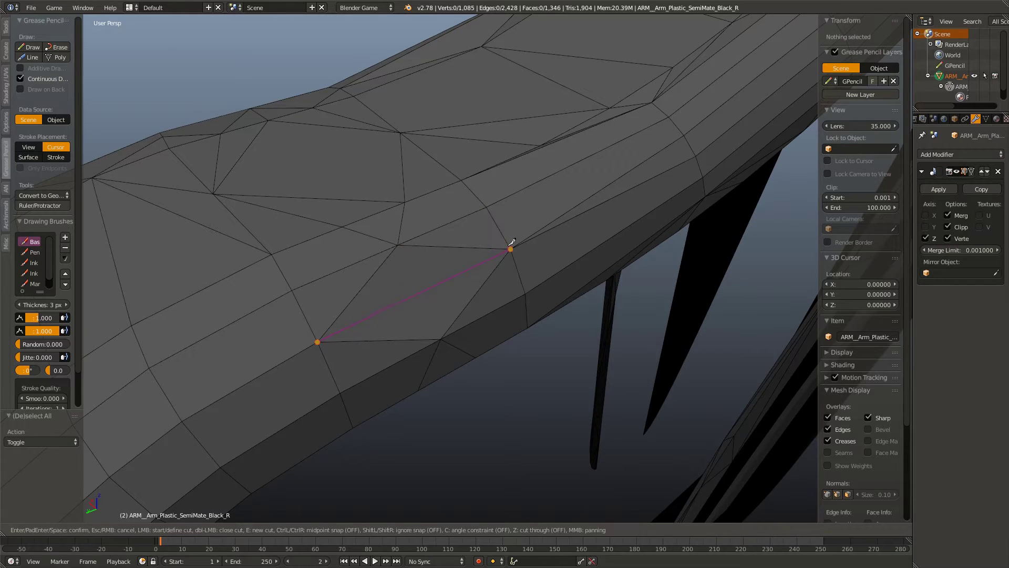
pyautogui.click(510, 248)
pyautogui.press('Return')
pyautogui.press('a')
pyautogui.press('l')
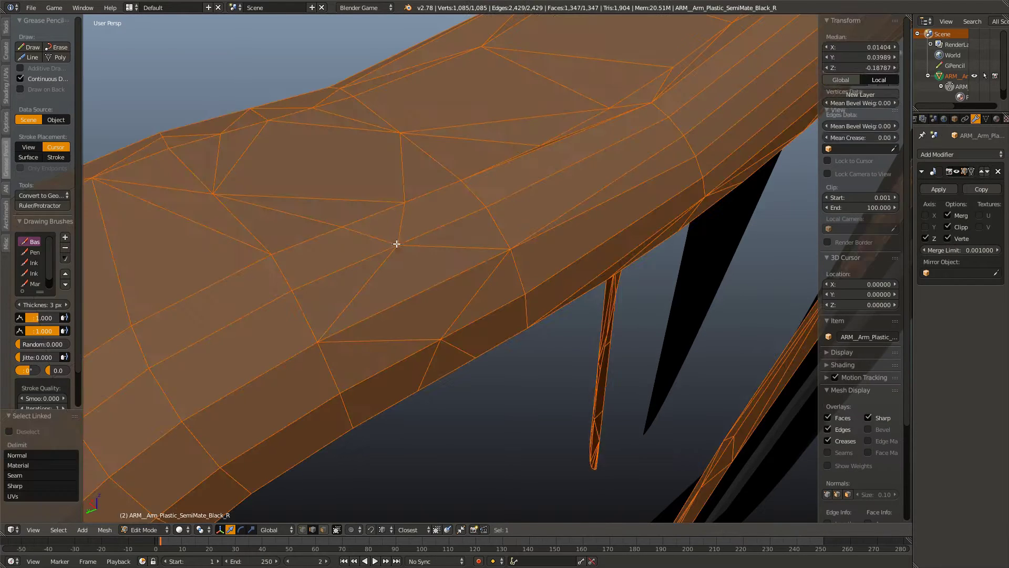
pyautogui.press('a')
# Step: Knife-cut from a vertex and dissolve the redundant edges, trimming the mesh to 1,344 faces
pyautogui.press('k')
pyautogui.click(404, 202)
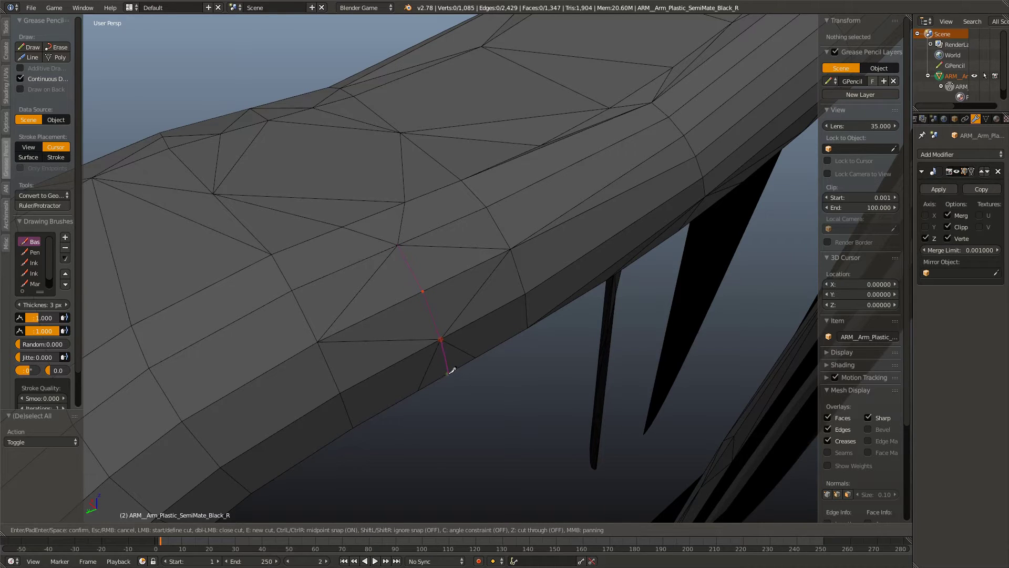
pyautogui.press('Return')
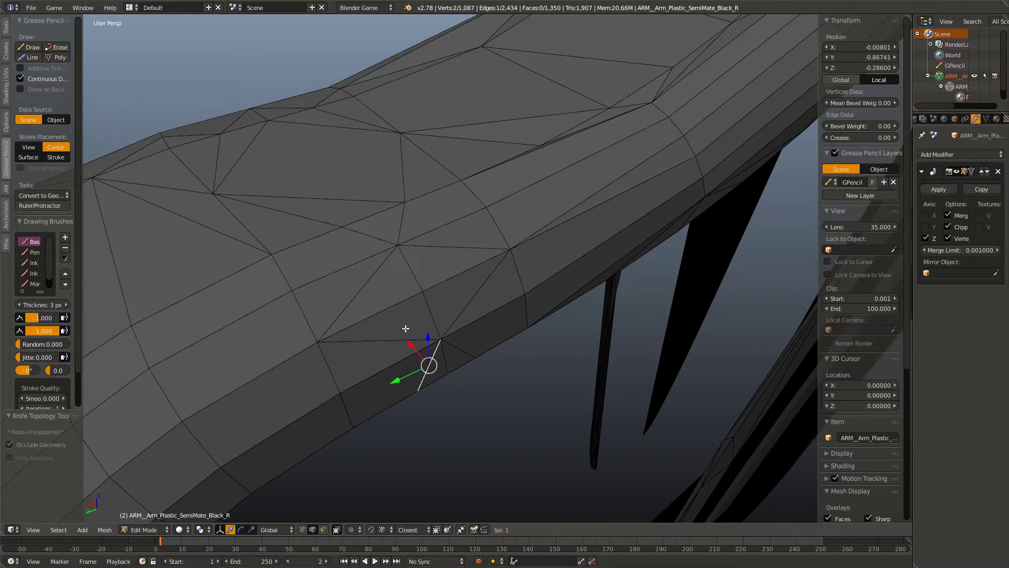
pyautogui.press('x')
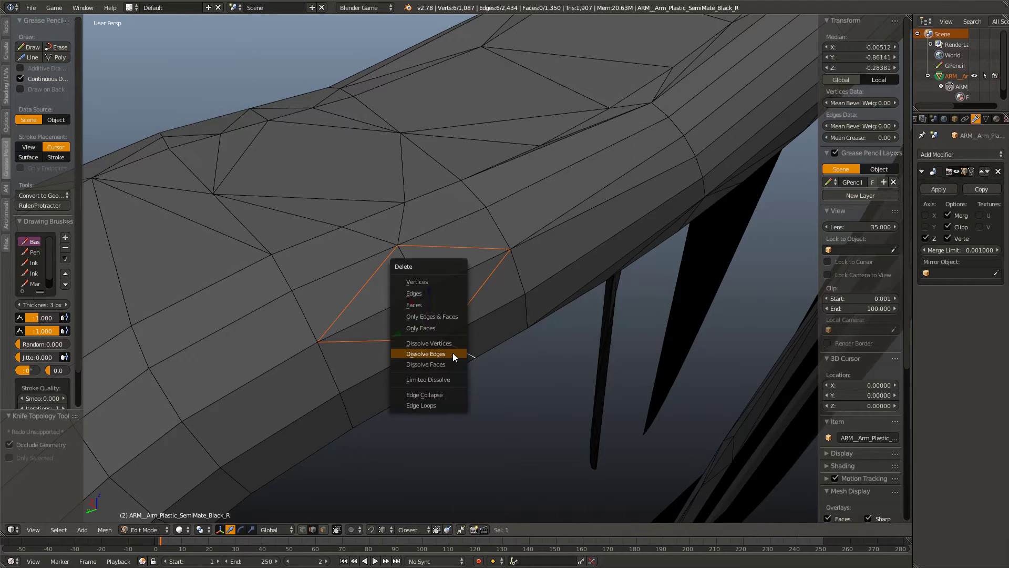
pyautogui.click(453, 352)
pyautogui.moveTo(452, 333); pyautogui.dragTo(453, 289)
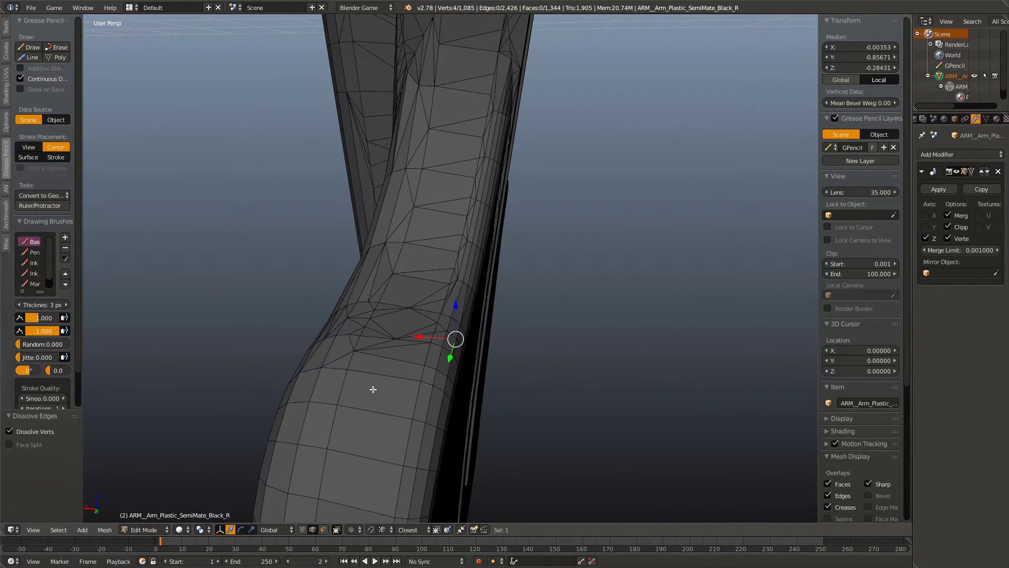
# Step: In face select, brush-select the strip of faces up the arm shaft and delete only those faces
pyautogui.moveTo(373, 390); pyautogui.dragTo(350, 437)
pyautogui.click(323, 530)
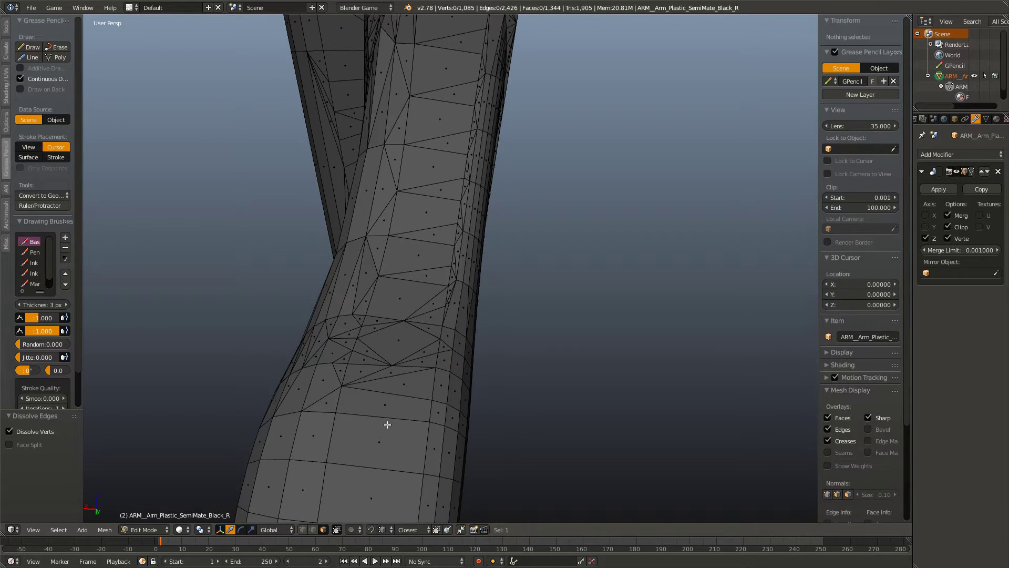
pyautogui.press('c')
pyautogui.moveTo(388, 425); pyautogui.dragTo(458, 33)
pyautogui.moveTo(458, 34); pyautogui.dragTo(441, 275)
pyautogui.click(441, 155)
pyautogui.press('x')
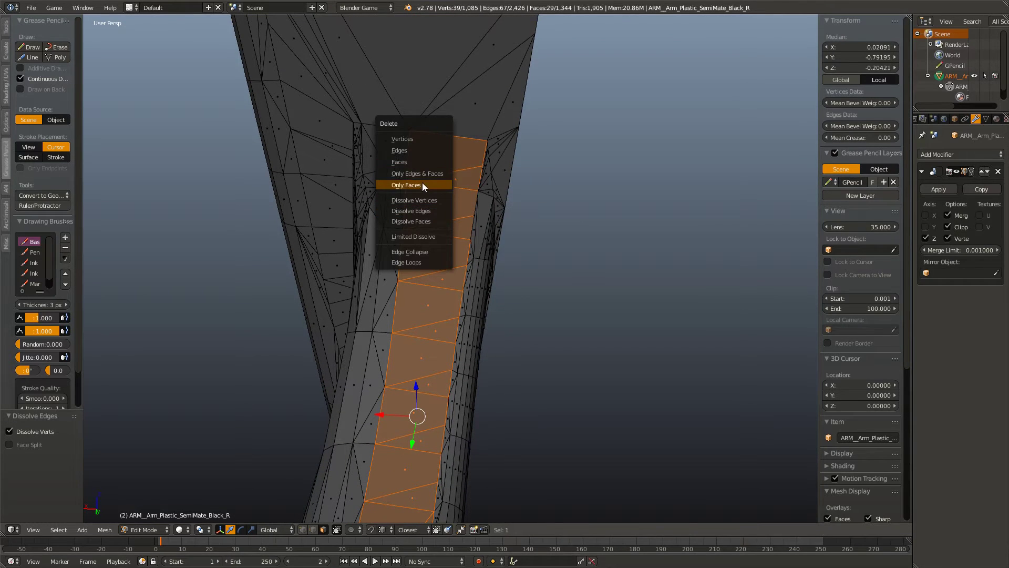
pyautogui.click(424, 160)
# Step: Select the band of faces across the arm's bend and delete them
pyautogui.moveTo(430, 272); pyautogui.dragTo(437, 412)
pyautogui.rightClick(409, 433)
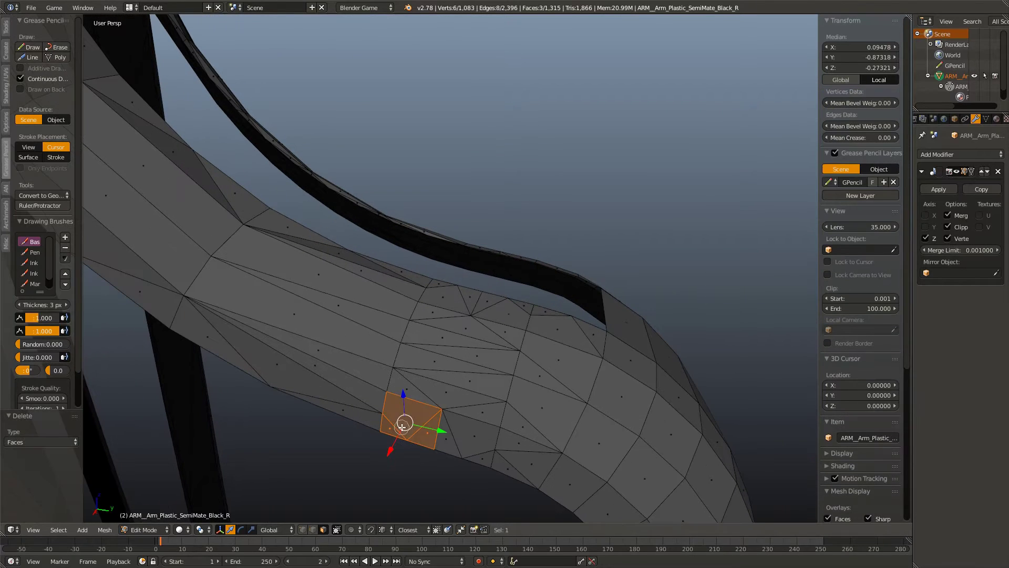
pyautogui.rightClick(447, 438)
pyautogui.moveTo(483, 410); pyautogui.dragTo(450, 287)
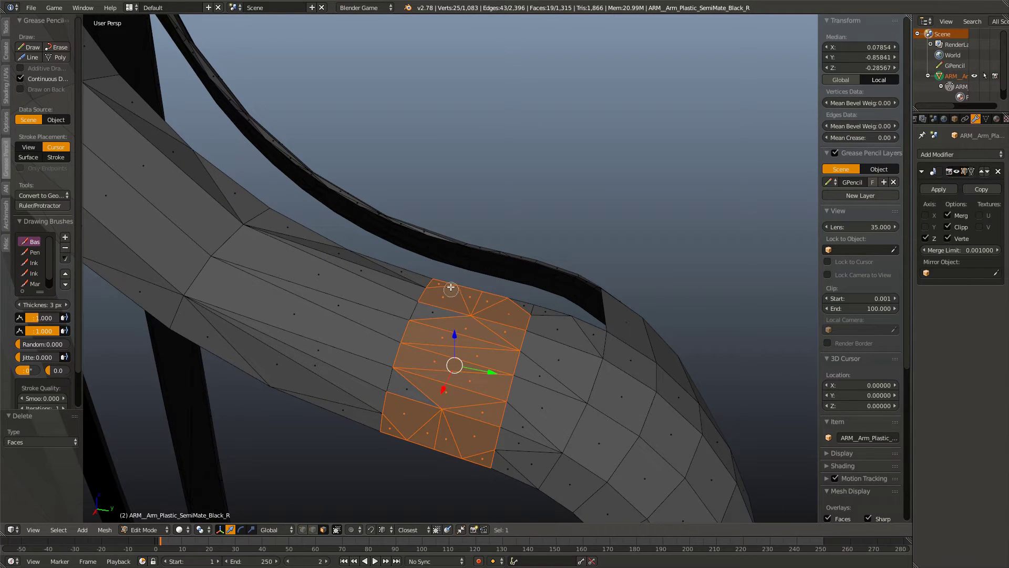
pyautogui.press('x')
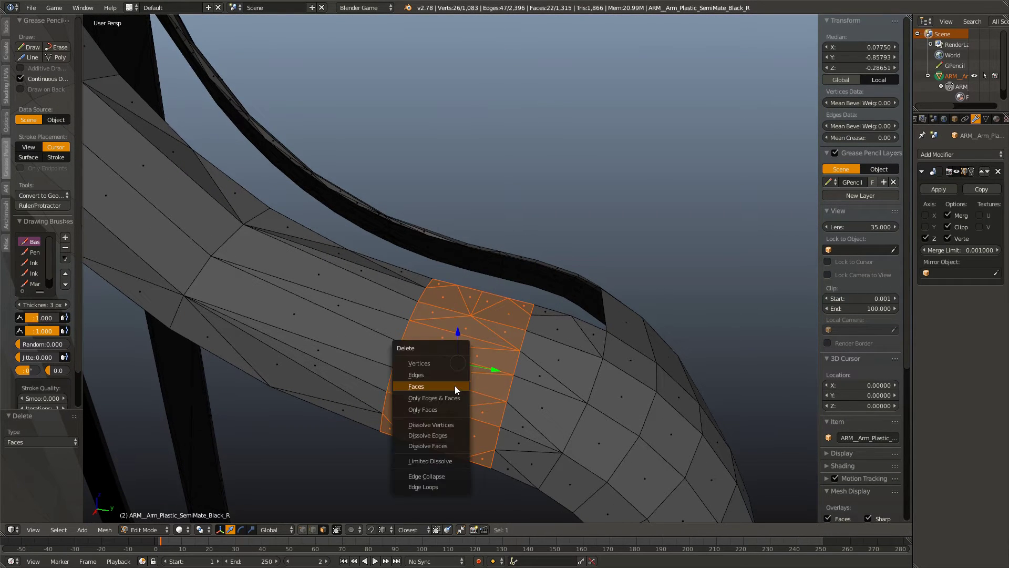
pyautogui.click(449, 387)
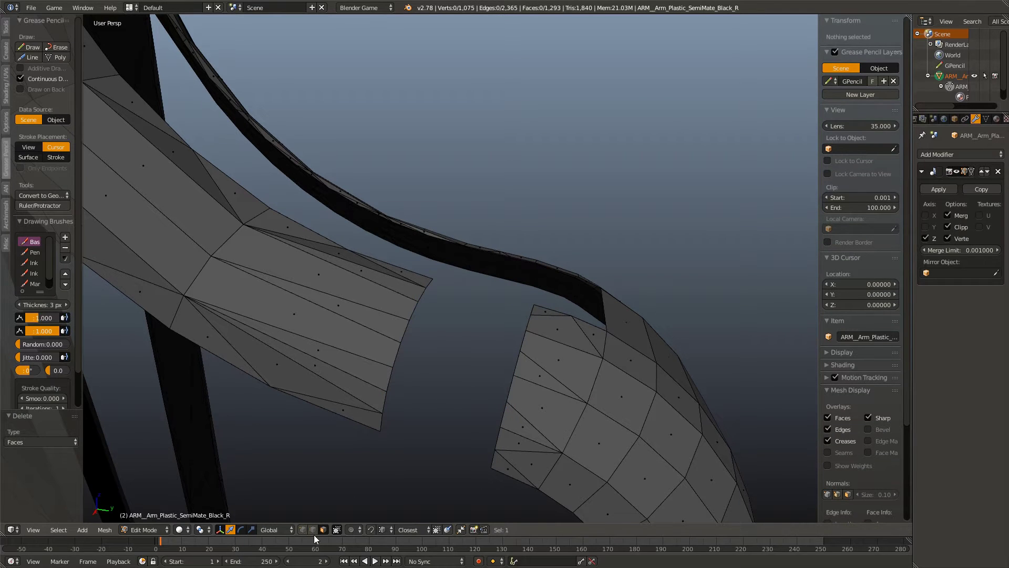
# Step: Dissolve the three vertices at the arm's open end
pyautogui.rightClick(493, 450)
pyautogui.rightClick(383, 413)
pyautogui.rightClick(392, 366)
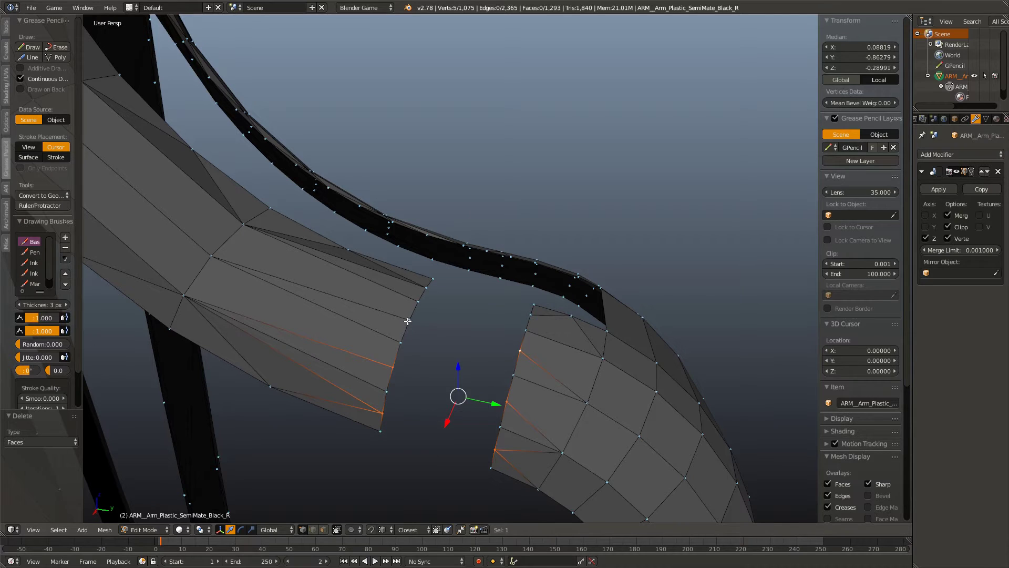
pyautogui.moveTo(423, 336); pyautogui.dragTo(389, 293)
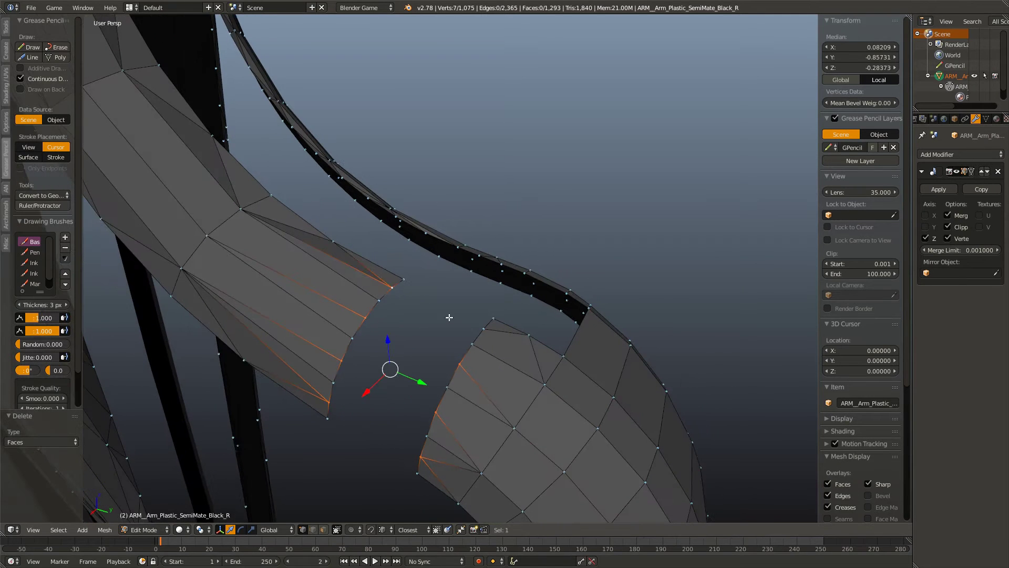
pyautogui.press('x')
pyautogui.click(471, 364)
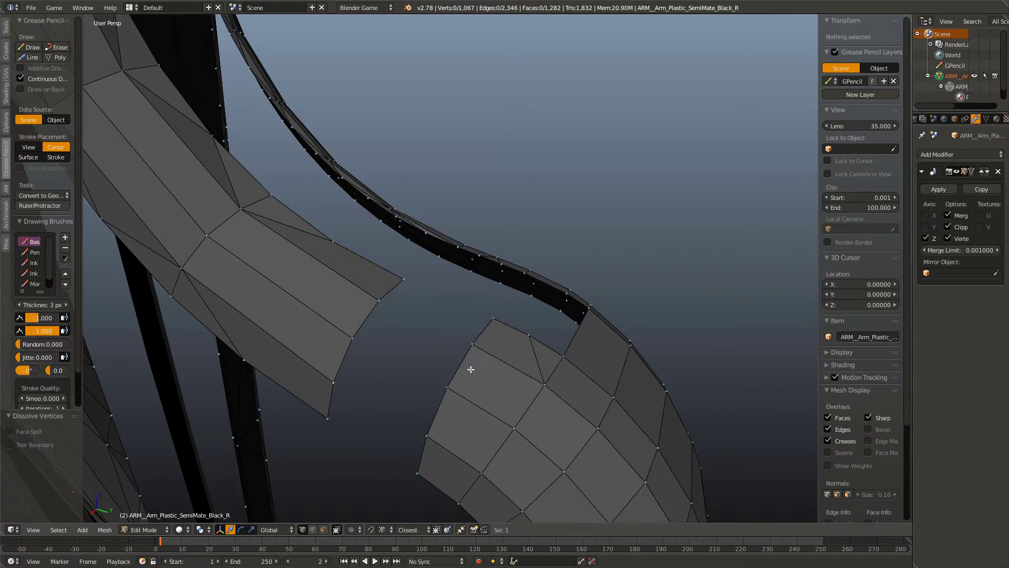
# Step: Bridge the two open end loops with LoopTools Bridge from the W specials menu
pyautogui.rightClick(376, 300)
pyautogui.press('w')
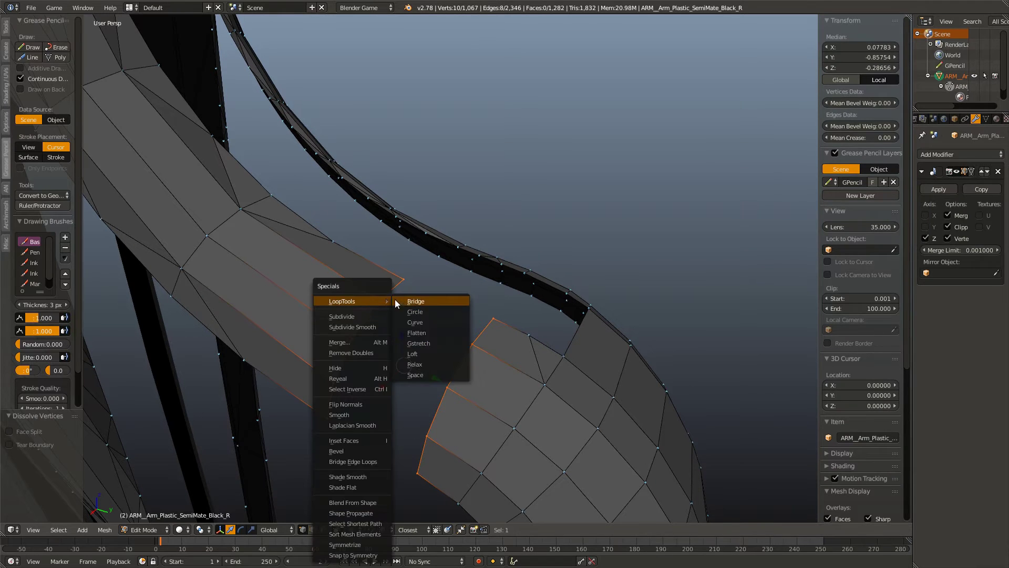
pyautogui.click(426, 298)
pyautogui.press('a')
# Step: Dissolve two stray vertices on the bridged section and add a loop cut across the arm
pyautogui.moveTo(433, 375); pyautogui.dragTo(357, 310)
pyautogui.rightClick(423, 305)
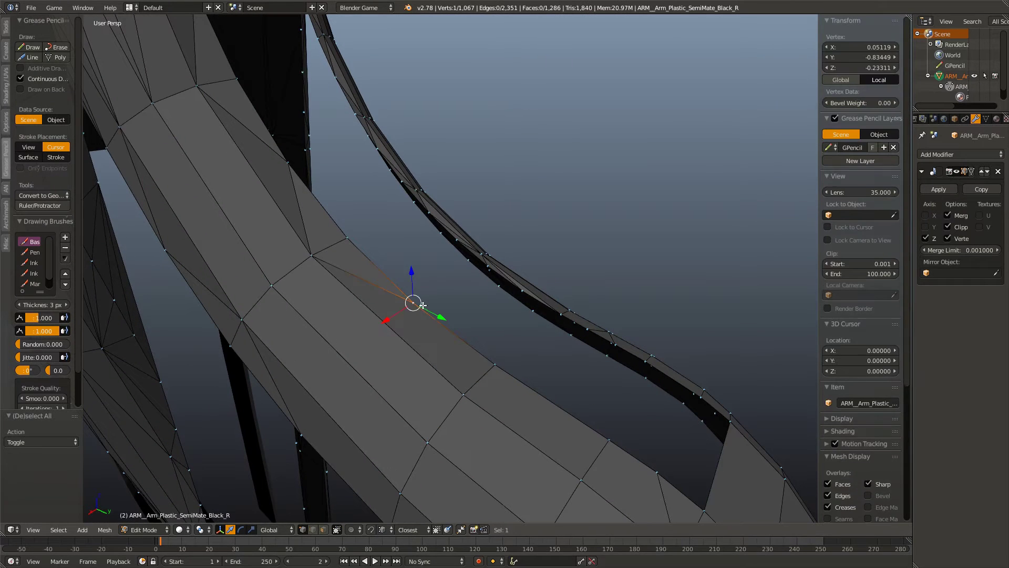
pyautogui.click(424, 309)
pyautogui.moveTo(288, 383); pyautogui.dragTo(381, 421)
pyautogui.rightClick(422, 450)
pyautogui.press('x')
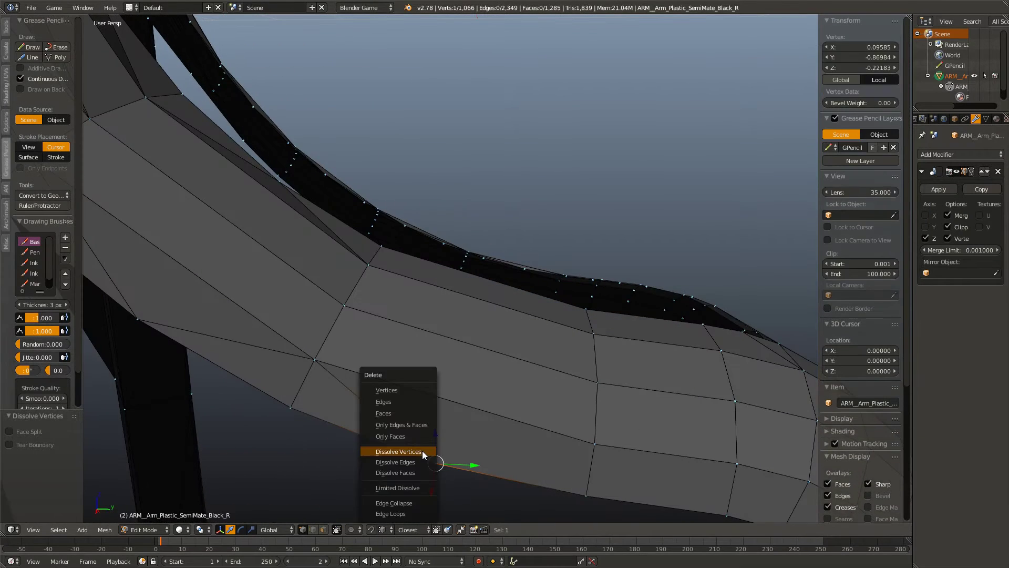
pyautogui.click(421, 450)
pyautogui.moveTo(422, 451); pyautogui.dragTo(399, 405)
pyautogui.click(454, 329)
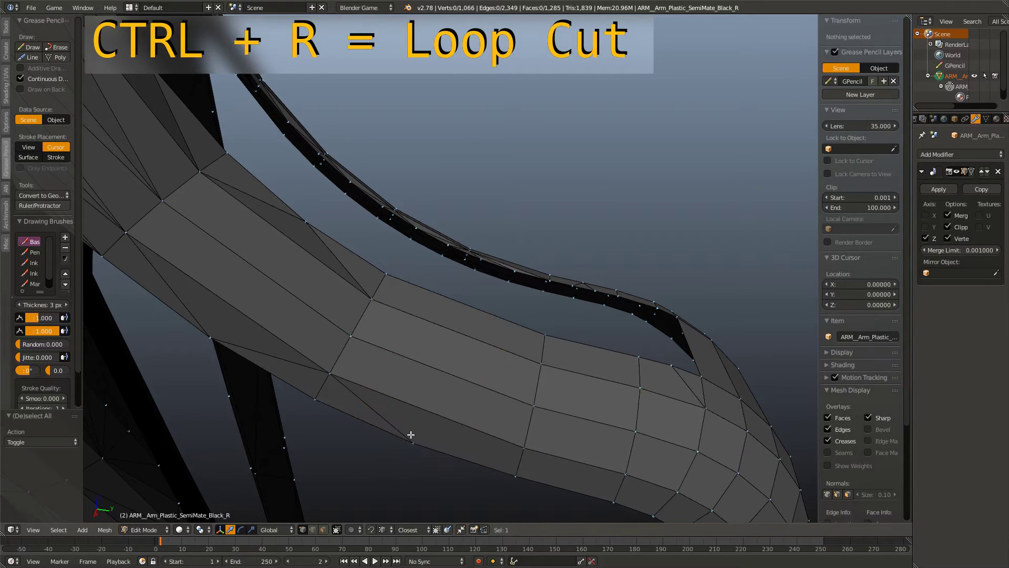
# Step: Dissolve the new edge loop and a stray vertex on the arm
pyautogui.press('x')
pyautogui.click(378, 434)
pyautogui.moveTo(374, 443); pyautogui.dragTo(322, 387)
pyautogui.rightClick(312, 374)
pyautogui.click(395, 246)
pyautogui.moveTo(394, 246); pyautogui.dragTo(364, 338)
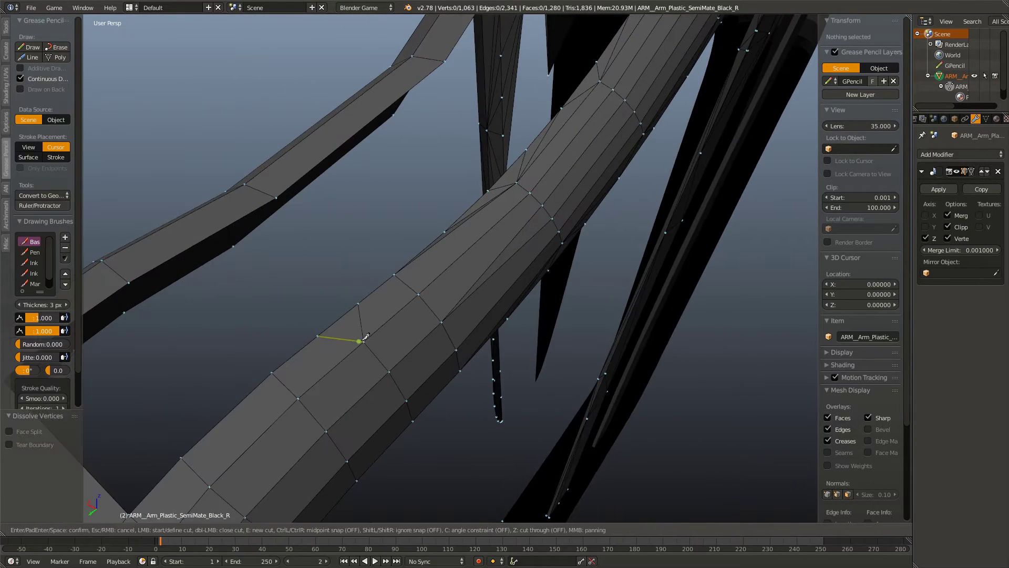
# Step: Finish the knife cut across the arm and dissolve two leftover vertices
pyautogui.press('Return')
pyautogui.rightClick(317, 335)
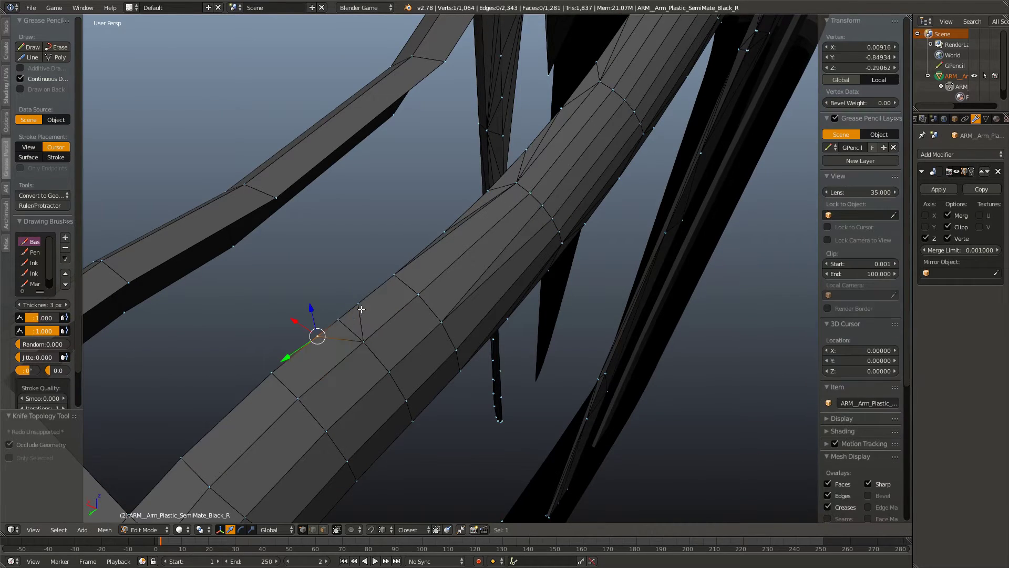
pyautogui.press('x')
pyautogui.click(317, 335)
pyautogui.moveTo(316, 335); pyautogui.dragTo(379, 360)
pyautogui.rightClick(320, 402)
pyautogui.press('x')
pyautogui.click(320, 402)
# Step: Slide two vertices near the cut onto their edges and dissolve them
pyautogui.rightClick(357, 330)
pyautogui.press('g')
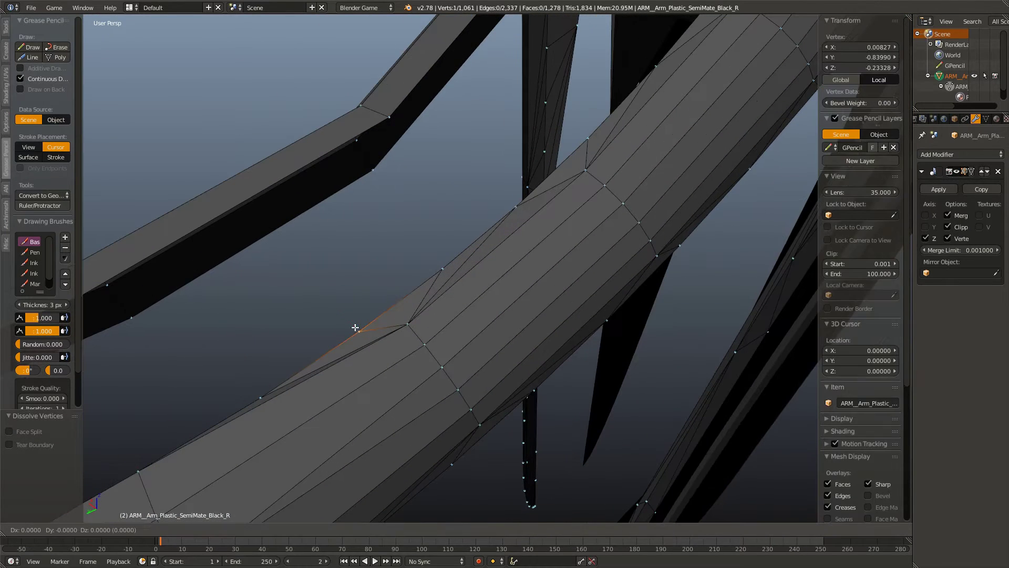
pyautogui.rightClick(390, 309)
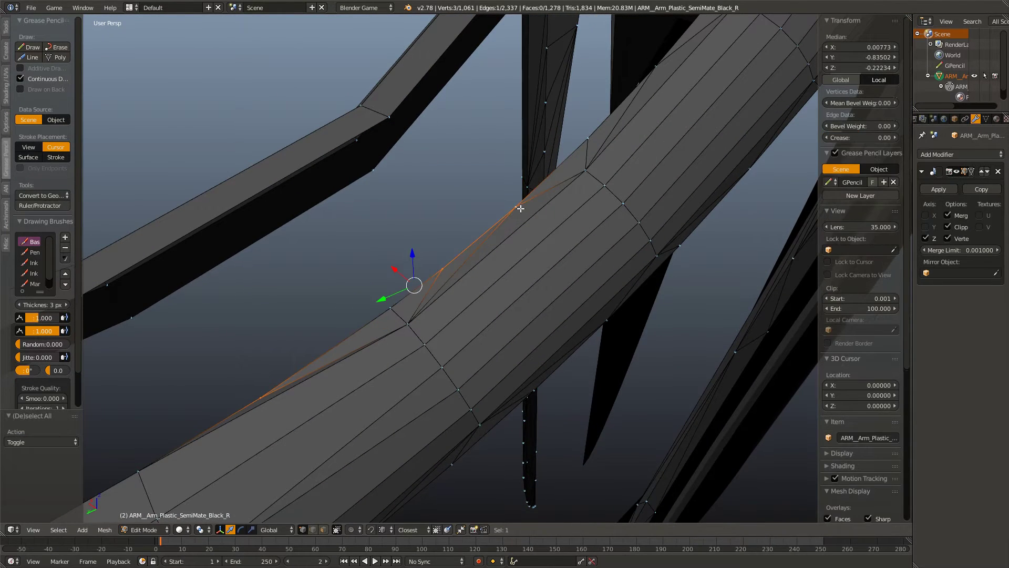
pyautogui.rightClick(591, 139)
pyautogui.hotkey('shift', 'v')
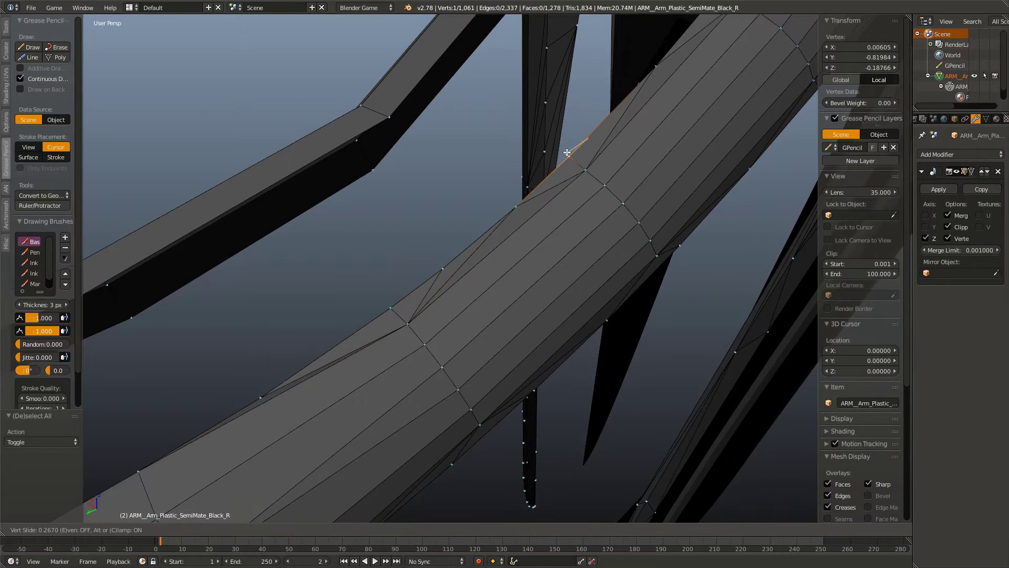
pyautogui.click(463, 241)
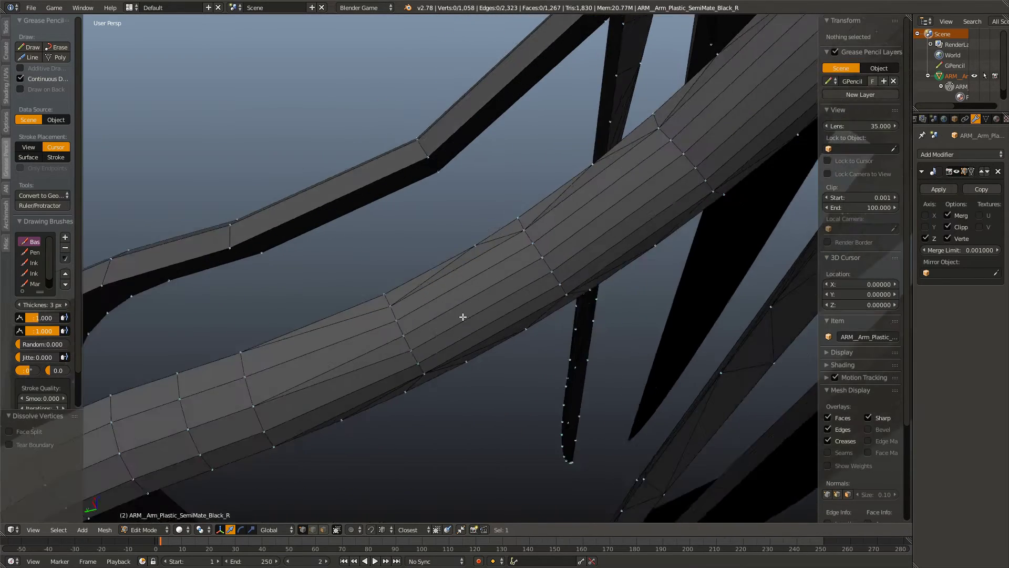
pyautogui.press('x')
pyautogui.click(450, 230)
# Step: Dissolve more stray vertices around the dark face area of the arm
pyautogui.rightClick(469, 280)
pyautogui.press('x')
pyautogui.click(469, 280)
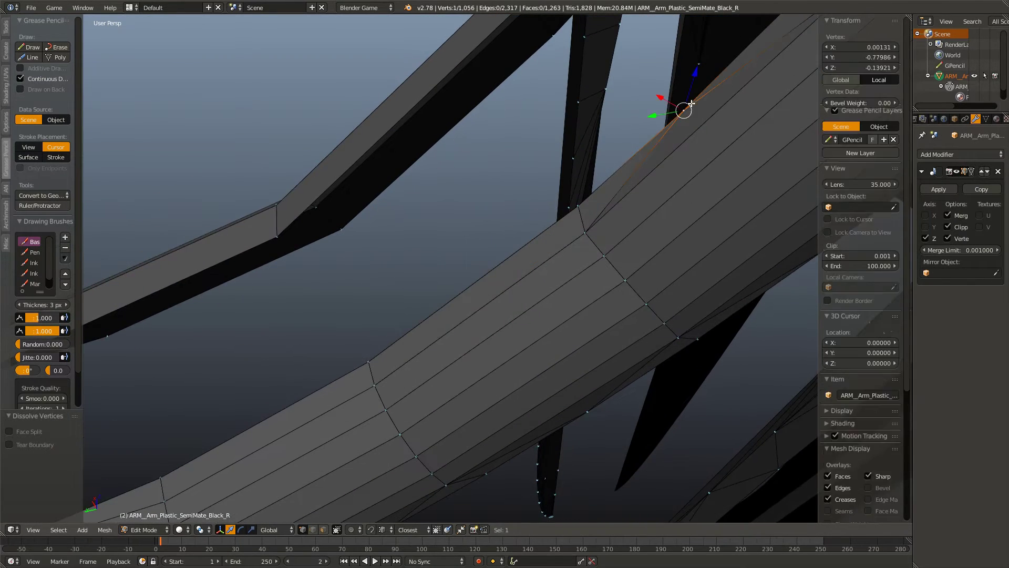
pyautogui.moveTo(691, 104); pyautogui.dragTo(484, 218)
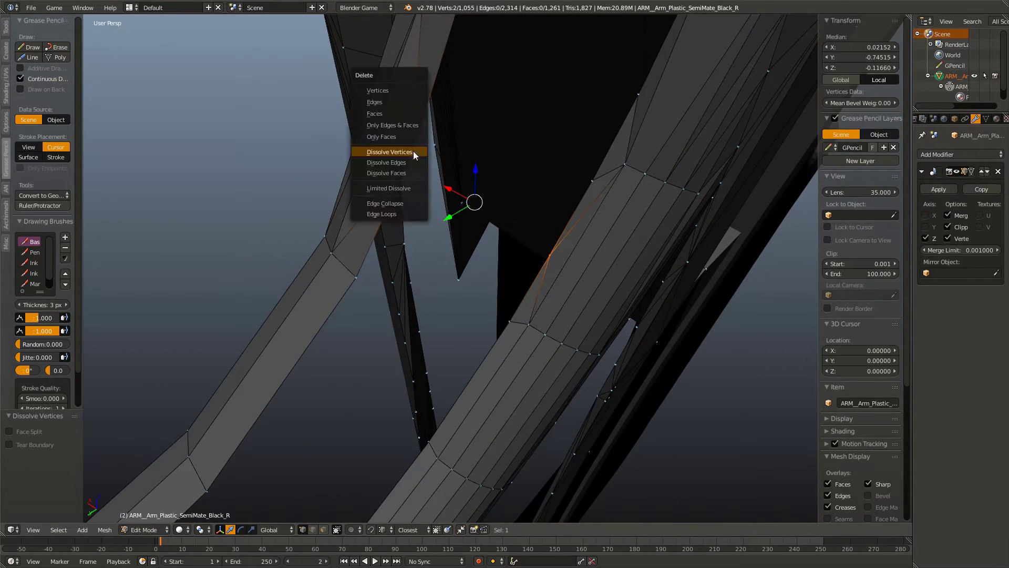
pyautogui.click(415, 155)
pyautogui.moveTo(415, 155); pyautogui.dragTo(388, 295)
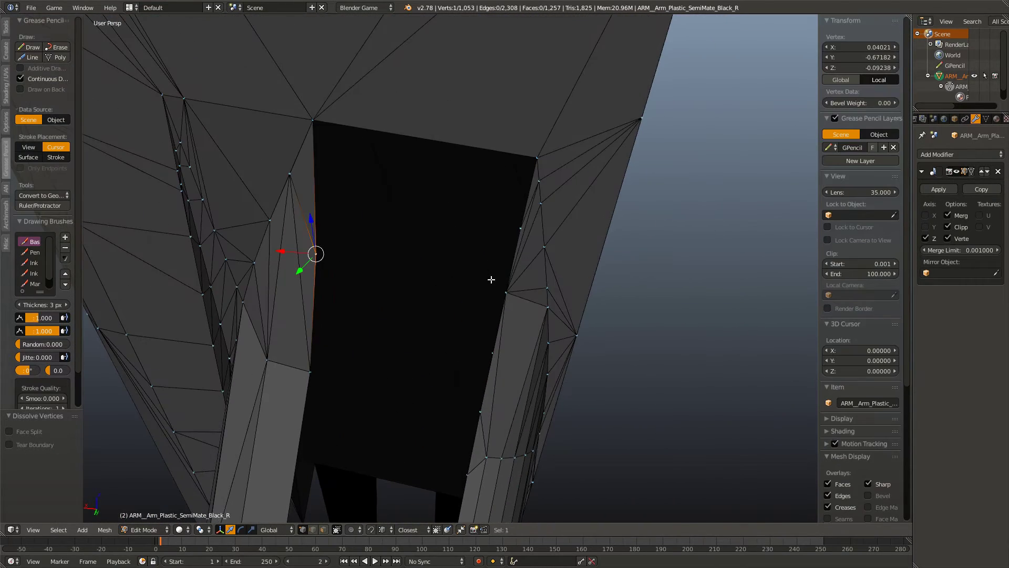
pyautogui.moveTo(491, 279); pyautogui.dragTo(503, 299)
pyautogui.click(459, 248)
pyautogui.moveTo(460, 247); pyautogui.dragTo(390, 313)
pyautogui.scroll(3)
# Step: Slide vertices on the arm's edge and underside along their edges and dissolve them
pyautogui.rightClick(375, 386)
pyautogui.press('g')
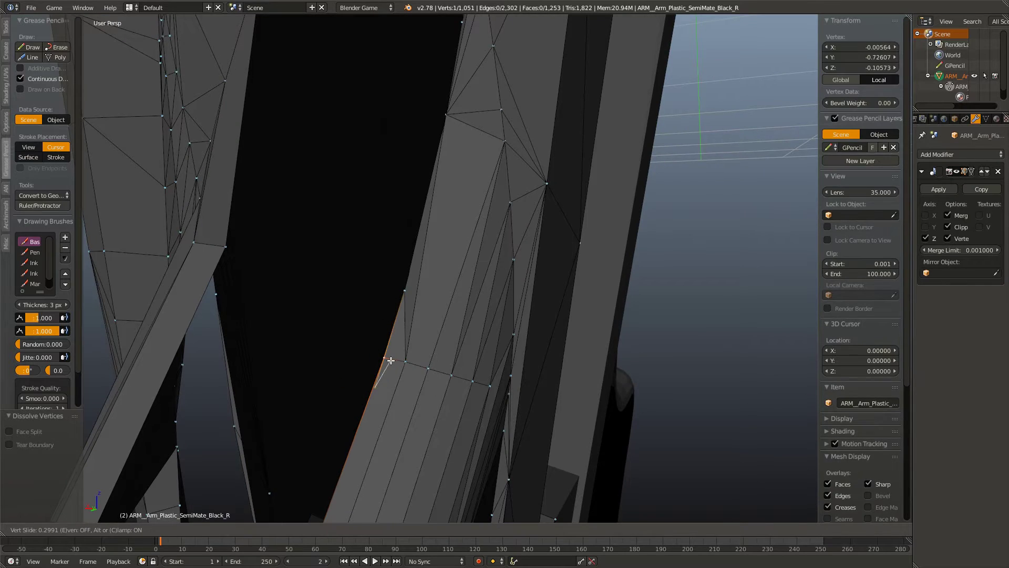
pyautogui.press('x')
pyautogui.click(406, 290)
pyautogui.moveTo(448, 299); pyautogui.dragTo(466, 311)
pyautogui.rightClick(444, 307)
pyautogui.press('g')
pyautogui.click(482, 305)
pyautogui.press('a')
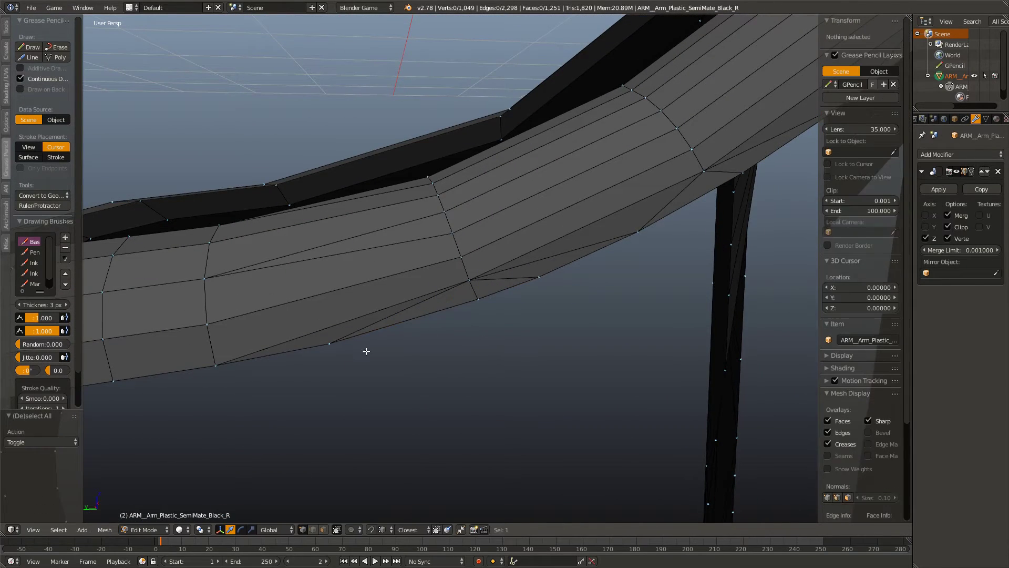
pyautogui.press('x')
pyautogui.click(336, 347)
# Step: Dissolve two vertices on the arm's lower edge
pyautogui.moveTo(394, 349); pyautogui.dragTo(410, 380)
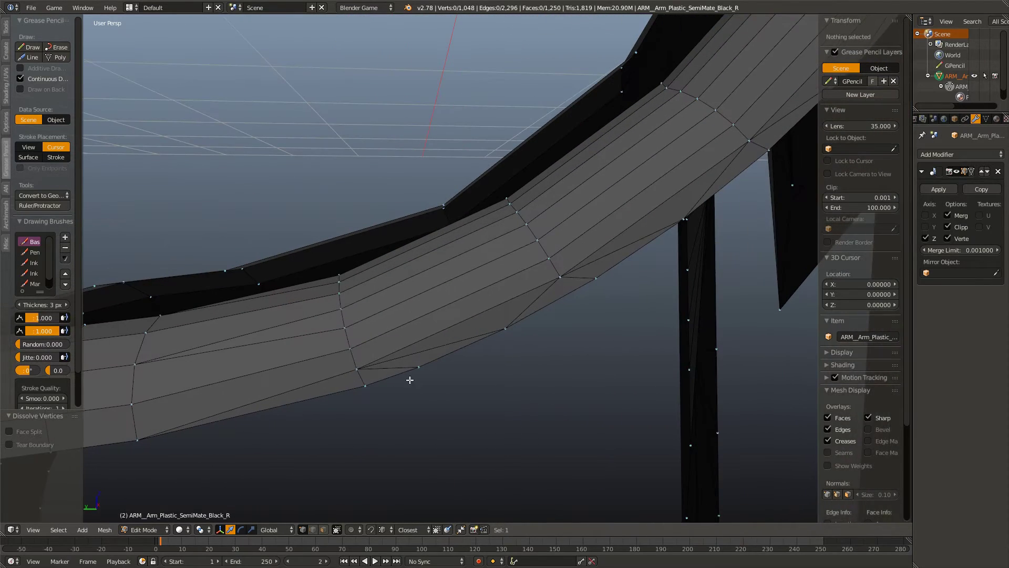
pyautogui.rightClick(596, 279)
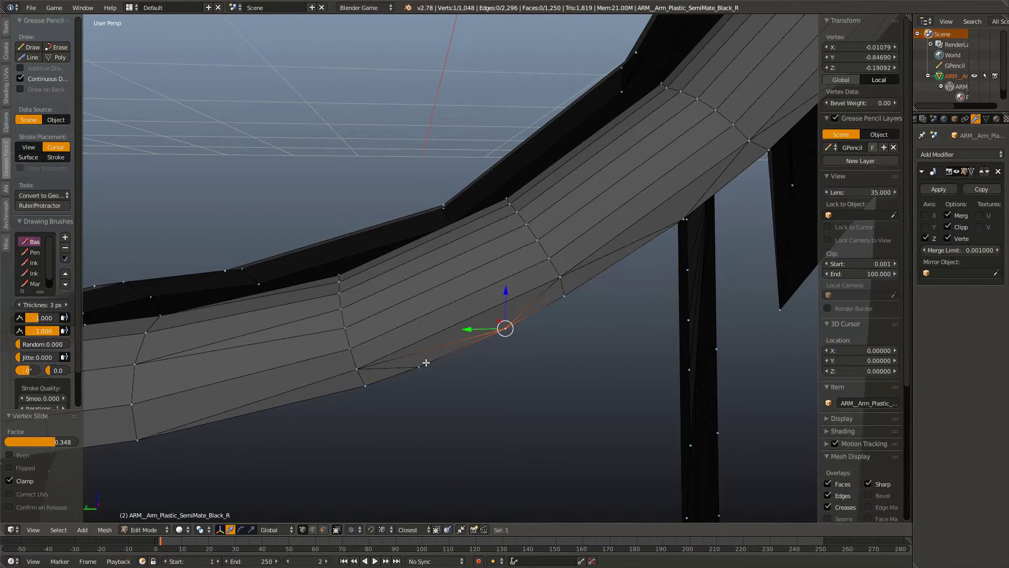
pyautogui.moveTo(426, 363); pyautogui.dragTo(451, 309)
pyautogui.press('x')
pyautogui.click(450, 309)
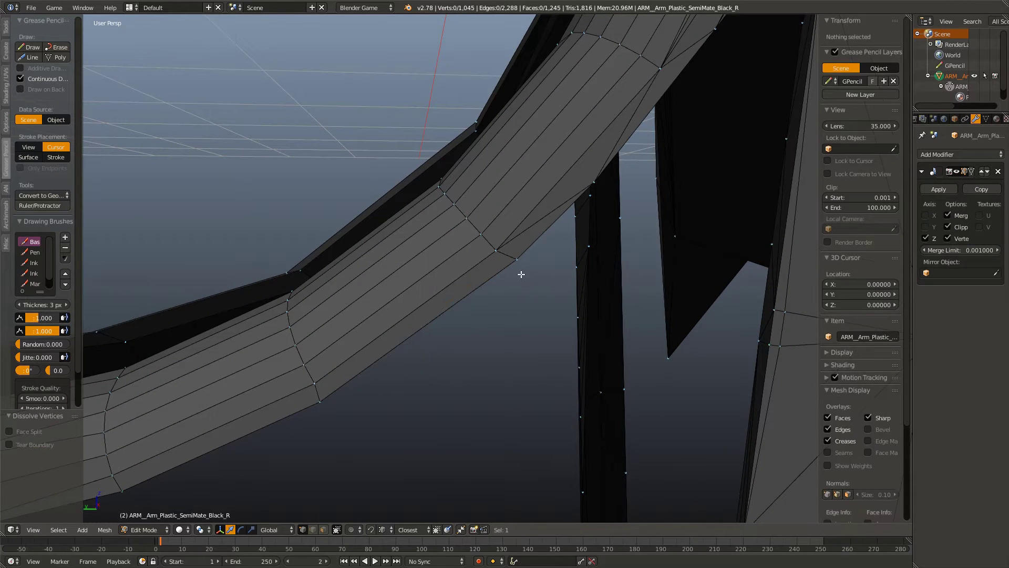
pyautogui.rightClick(521, 274)
pyautogui.press('x')
pyautogui.press('x')
pyautogui.click(625, 162)
# Step: Orbit toward the legs, select an edge on the leg, then deselect everything
pyautogui.moveTo(625, 162); pyautogui.dragTo(513, 286)
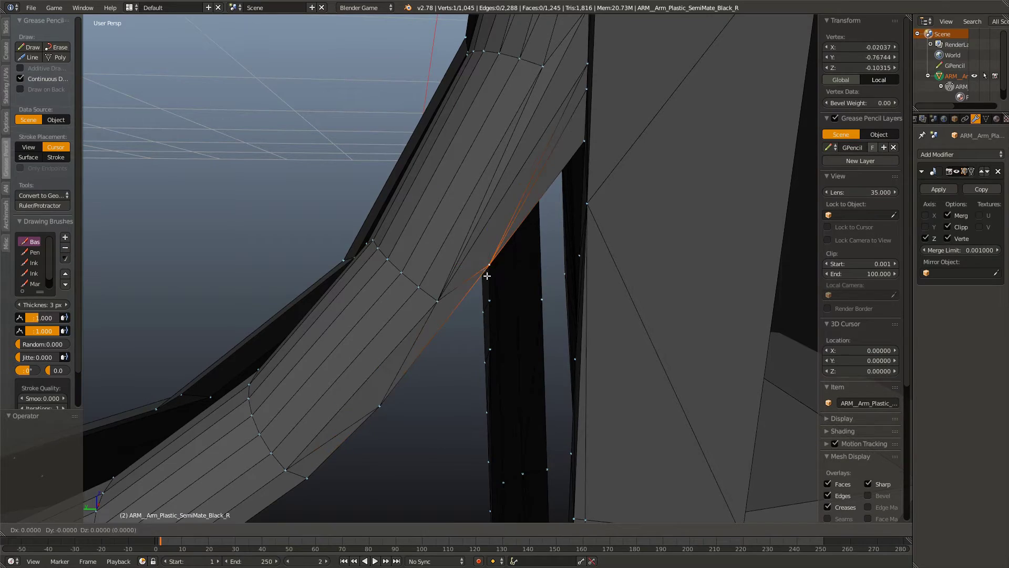
pyautogui.moveTo(497, 296); pyautogui.dragTo(446, 325)
pyautogui.rightClick(432, 186)
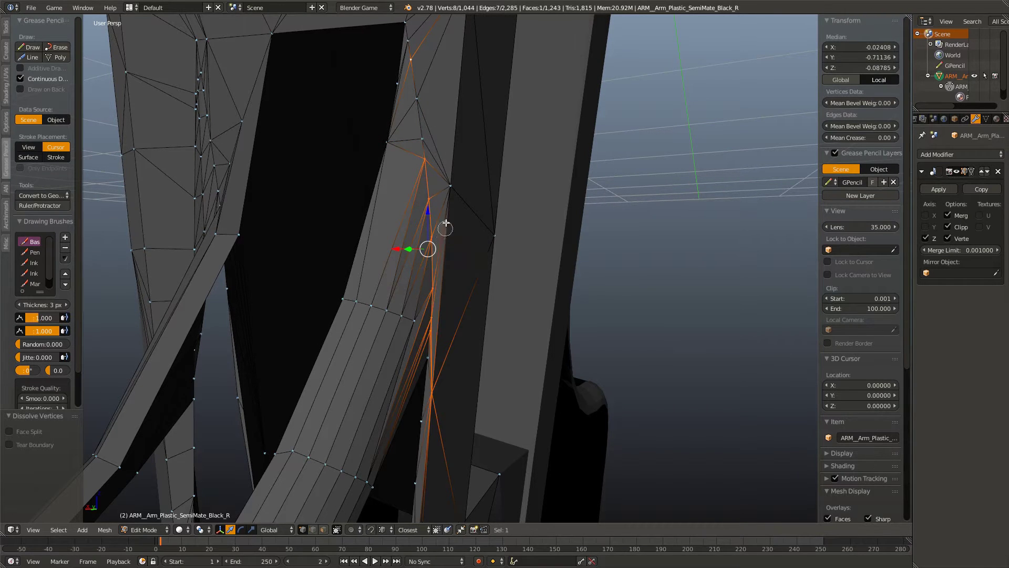
pyautogui.moveTo(461, 70); pyautogui.dragTo(526, 261)
pyautogui.press('a')
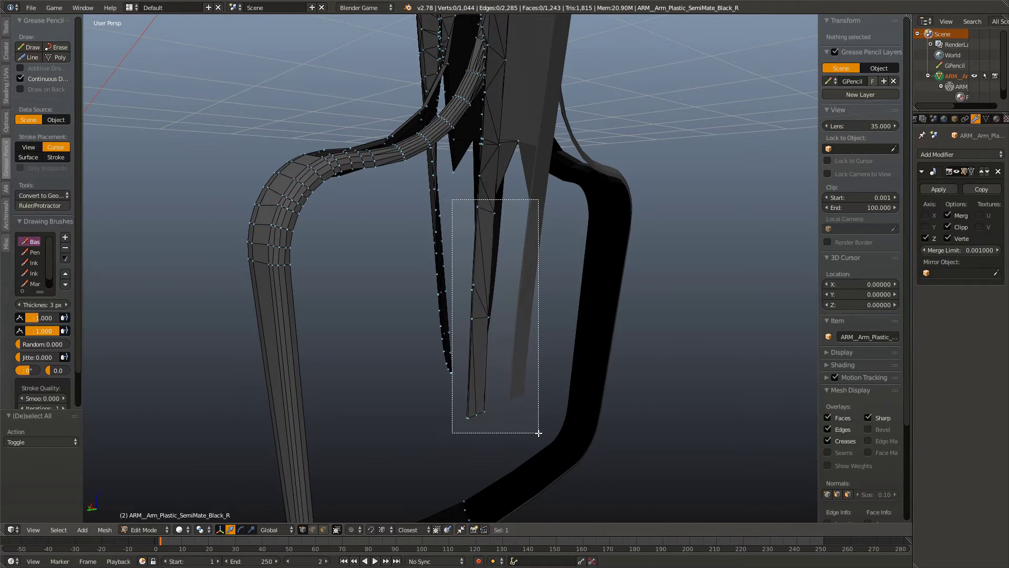
# Step: Dissolve the two vertices on the leg's bottom edge, then undo it
pyautogui.moveTo(539, 432); pyautogui.dragTo(539, 433)
pyautogui.press('a')
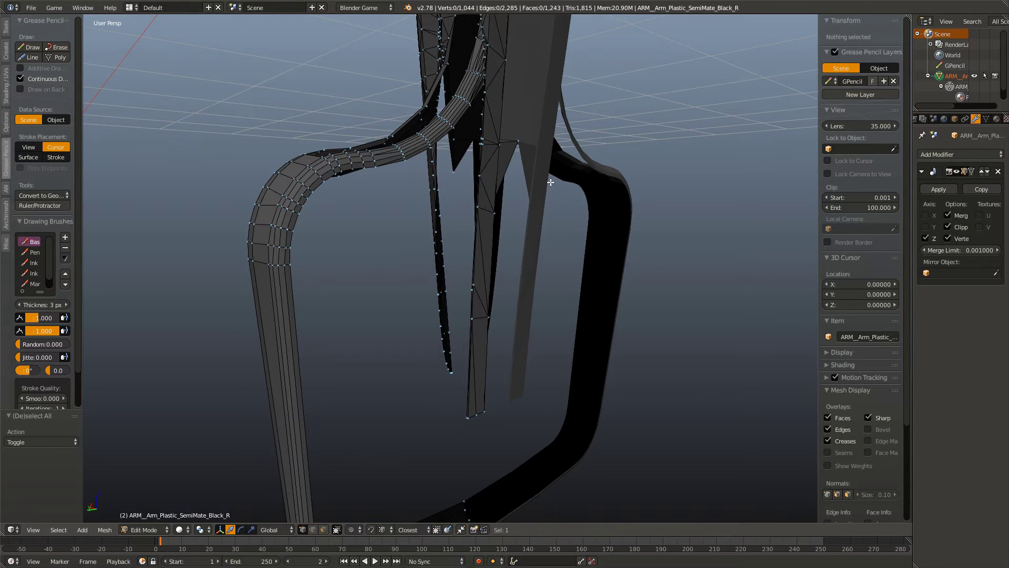
pyautogui.moveTo(551, 182); pyautogui.dragTo(310, 372)
pyautogui.moveTo(315, 425); pyautogui.dragTo(315, 425)
pyautogui.press('x')
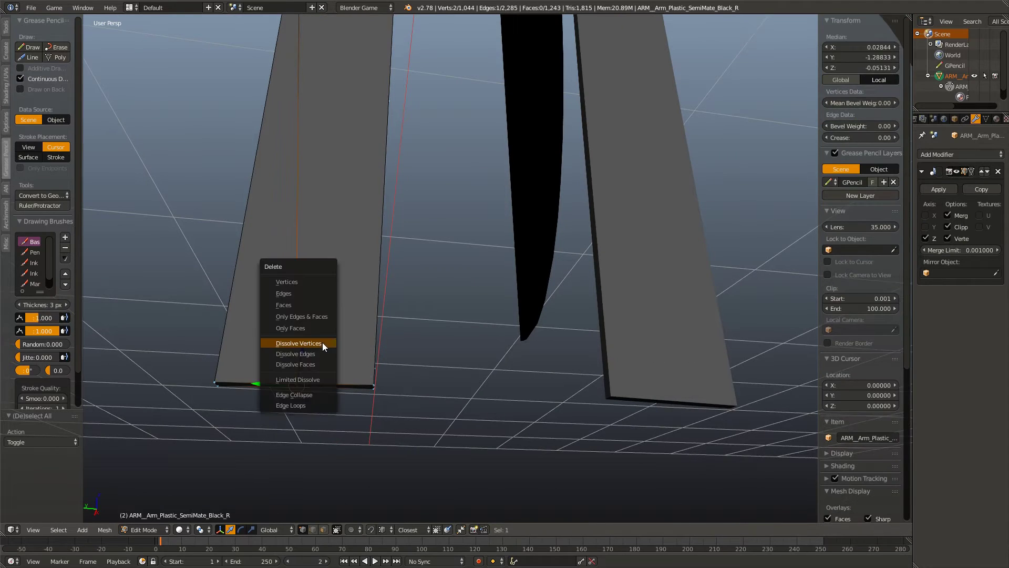
pyautogui.click(323, 342)
pyautogui.moveTo(322, 343); pyautogui.dragTo(415, 310)
pyautogui.hotkey('ctrl', 'z')
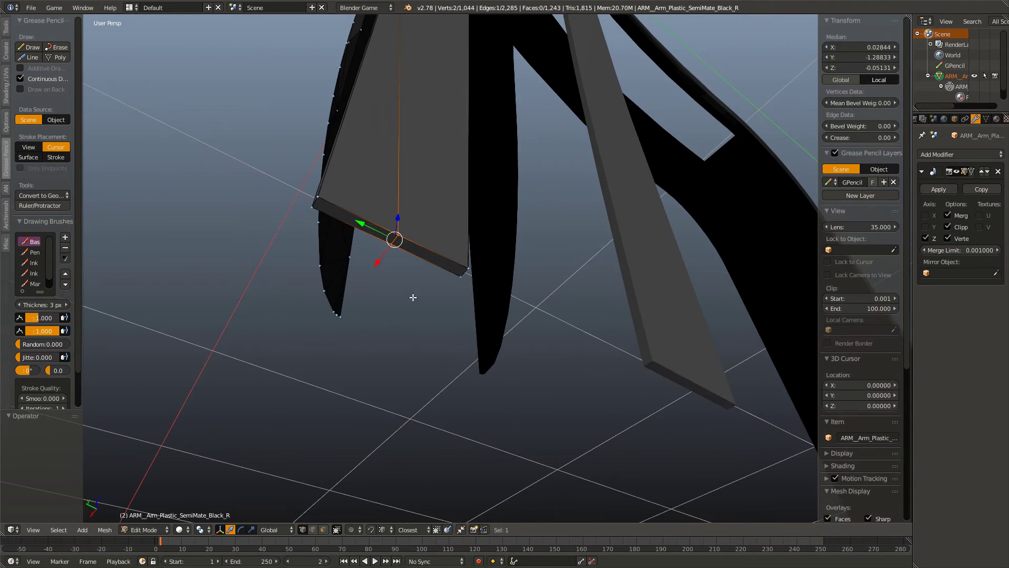
# Step: Retry dissolving the leg's vertices and then its edge, undoing each attempt
pyautogui.moveTo(413, 215); pyautogui.dragTo(426, 310)
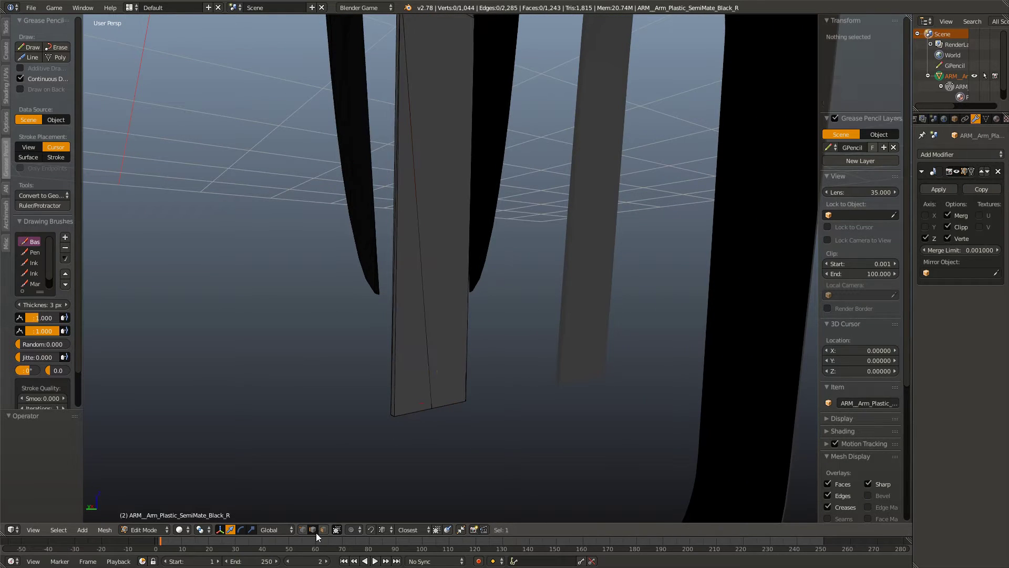
pyautogui.press('x')
pyautogui.click(433, 328)
pyautogui.hotkey('ctrl', 'z')
pyautogui.press('x')
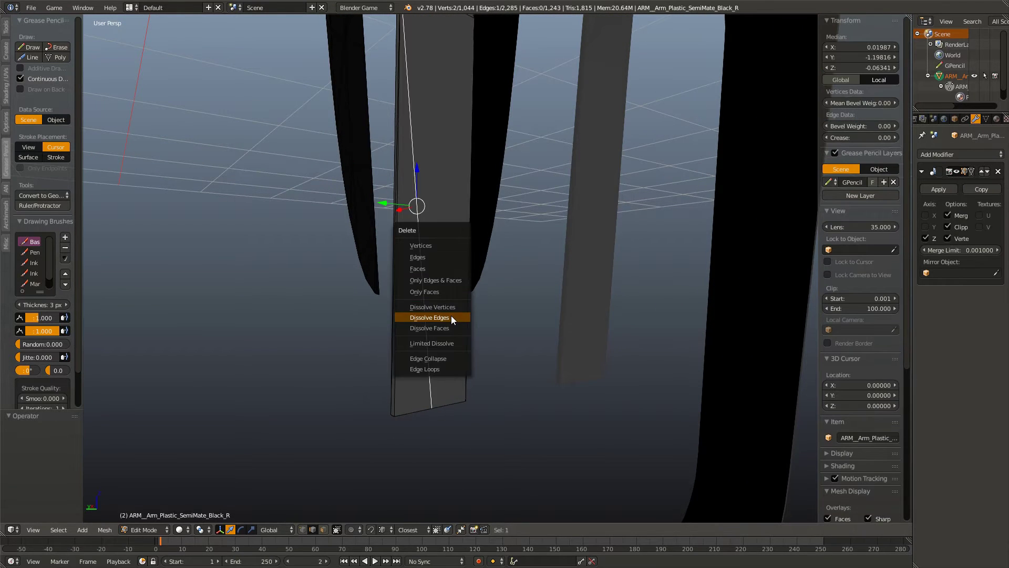
pyautogui.click(451, 315)
pyautogui.moveTo(451, 316); pyautogui.dragTo(425, 229)
pyautogui.hotkey('ctrl', 'z')
# Step: Dissolve the stray diagonal edges on the leg strip, including the longer edge below
pyautogui.press('x')
pyautogui.click(404, 140)
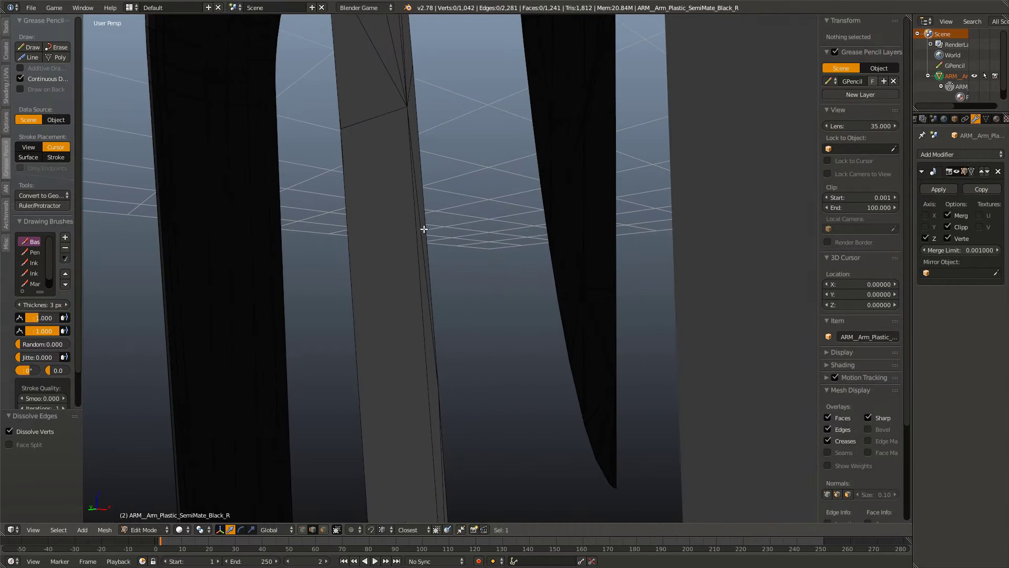
pyautogui.press('x')
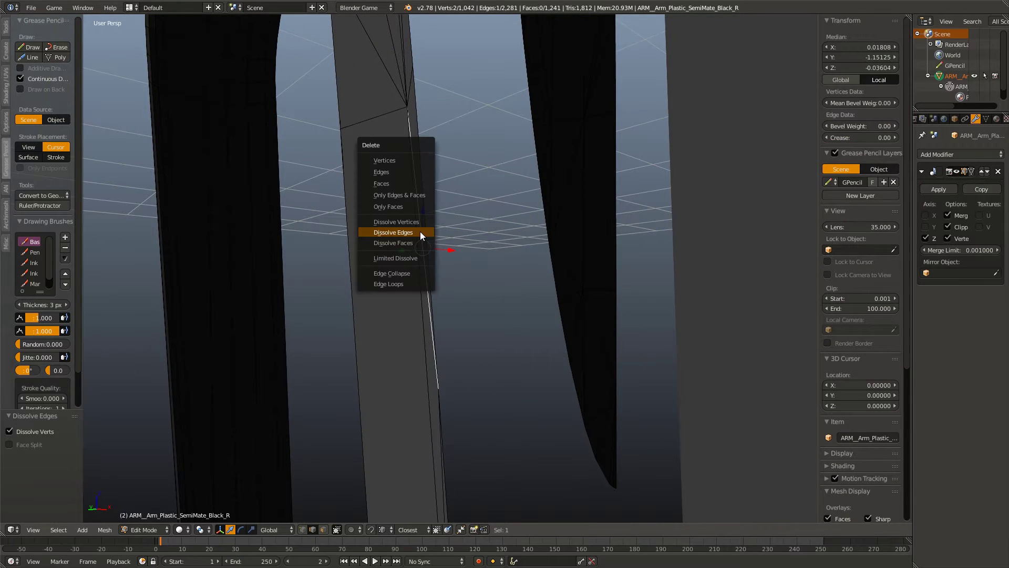
pyautogui.click(421, 232)
pyautogui.rightClick(434, 409)
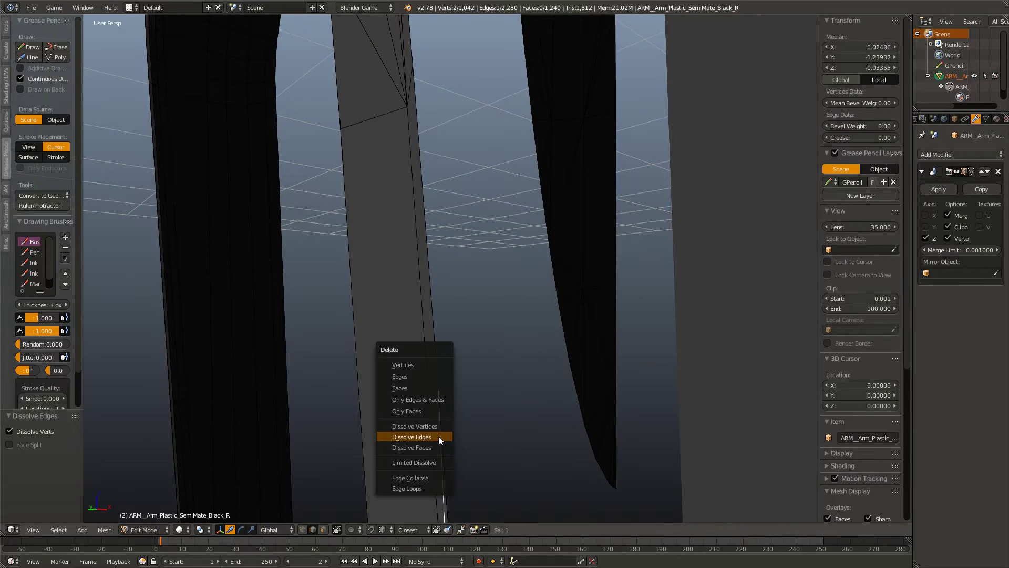
pyautogui.click(438, 437)
# Step: Dissolve one more stray edge on the leg strip
pyautogui.moveTo(319, 377); pyautogui.dragTo(477, 285)
pyautogui.press('x')
pyautogui.click(513, 346)
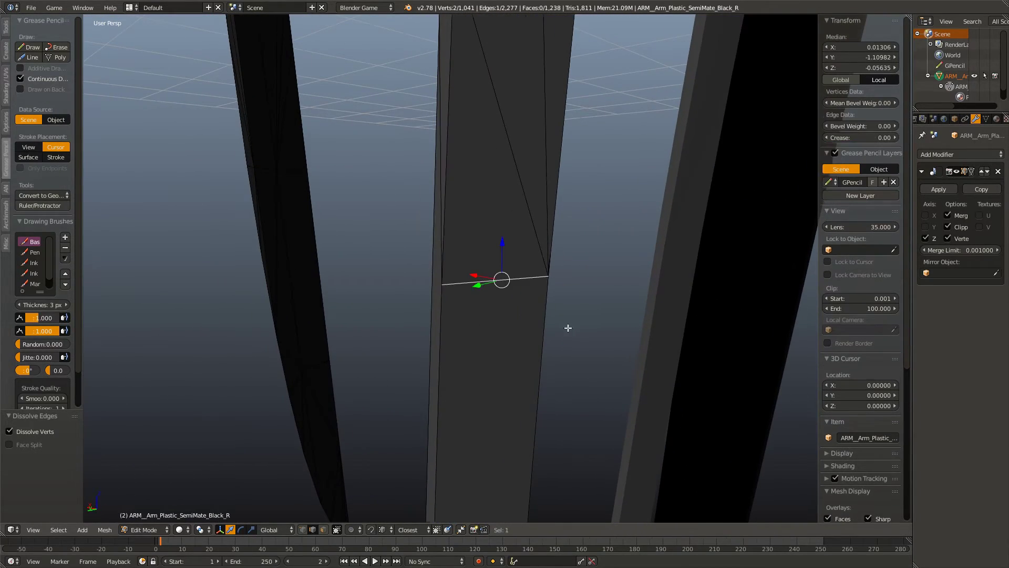
pyautogui.moveTo(568, 328); pyautogui.dragTo(470, 316)
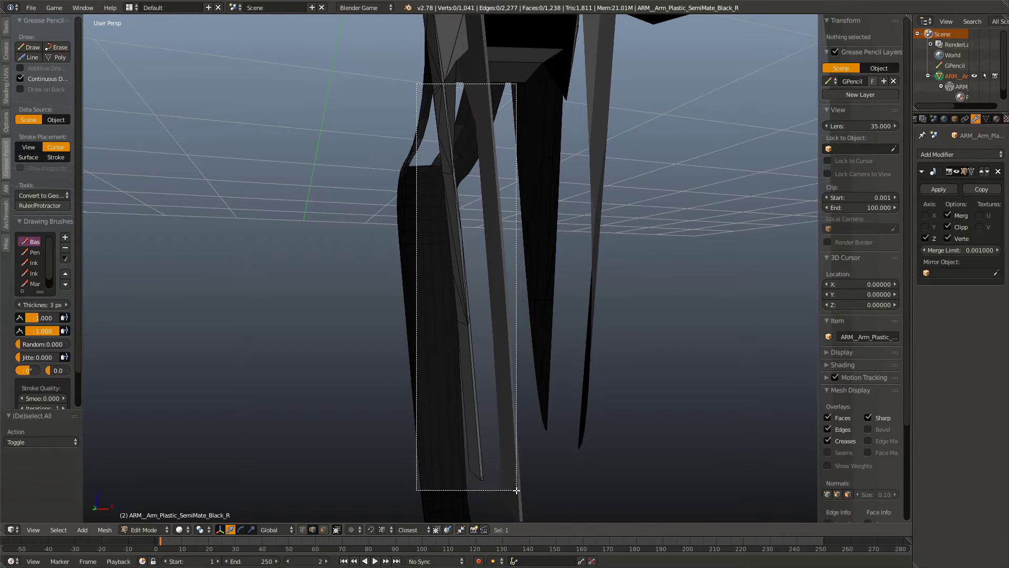
# Step: Isolate the leg strip selection and move two of its vertices along X
pyautogui.moveTo(517, 490); pyautogui.dragTo(516, 490)
pyautogui.moveTo(516, 490); pyautogui.dragTo(547, 363)
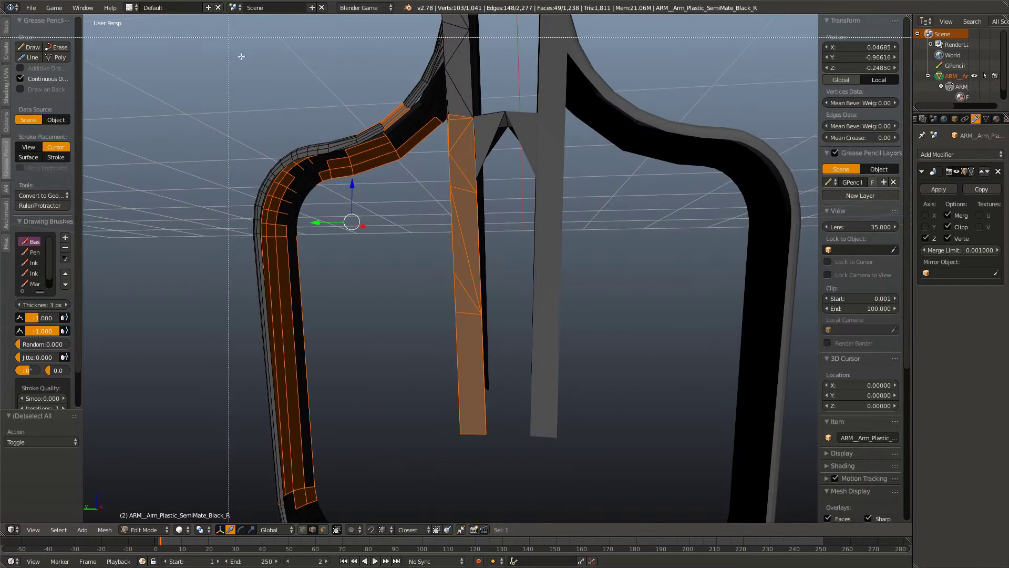
pyautogui.moveTo(235, 49); pyautogui.dragTo(514, 358)
pyautogui.rightClick(469, 340)
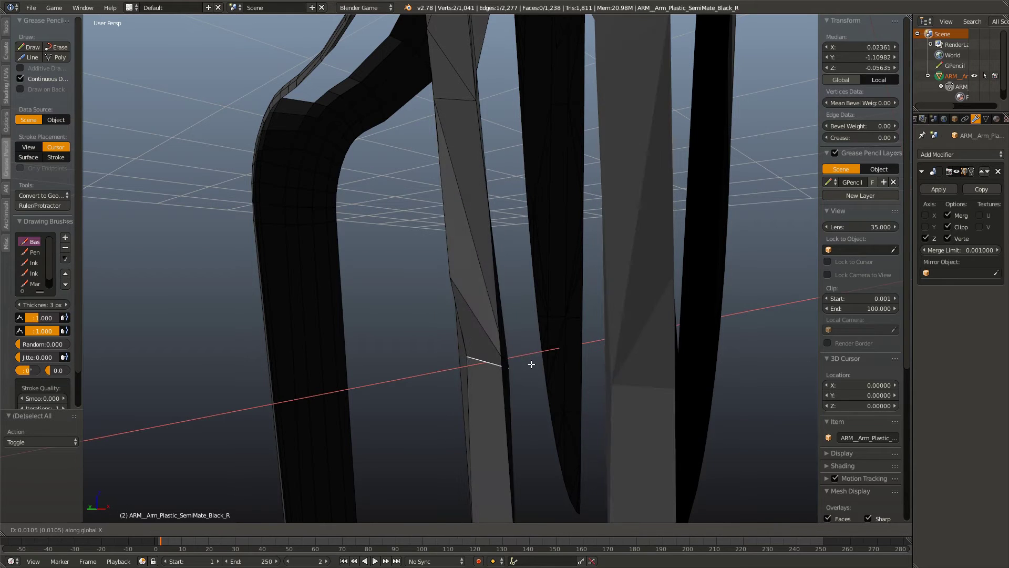
pyautogui.click(531, 361)
pyautogui.press('a')
pyautogui.moveTo(523, 365); pyautogui.dragTo(463, 328)
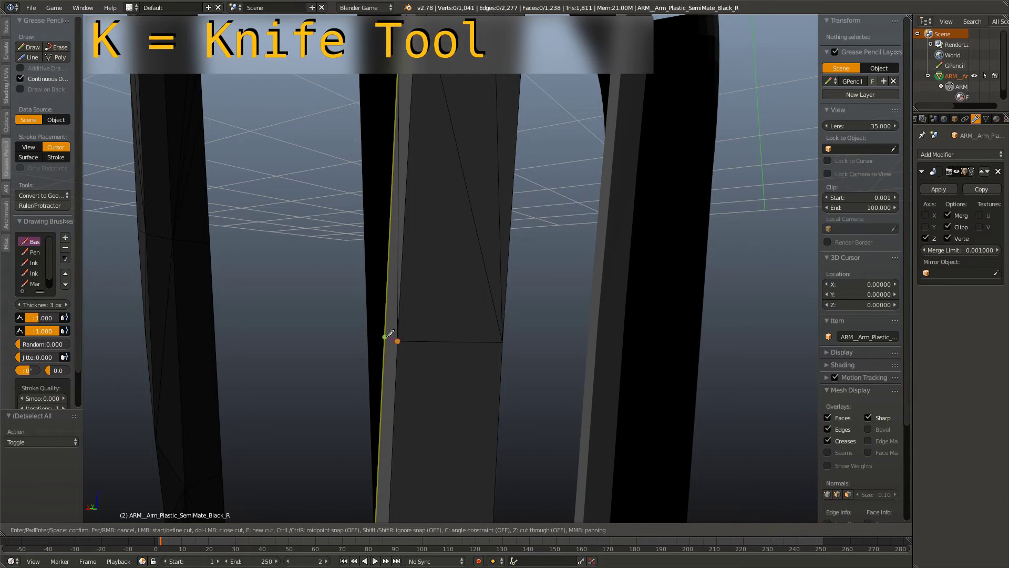
# Step: Confirm knife cuts across the leg strip face and dissolve the selected edges
pyautogui.press('Return')
pyautogui.moveTo(455, 349); pyautogui.dragTo(494, 348)
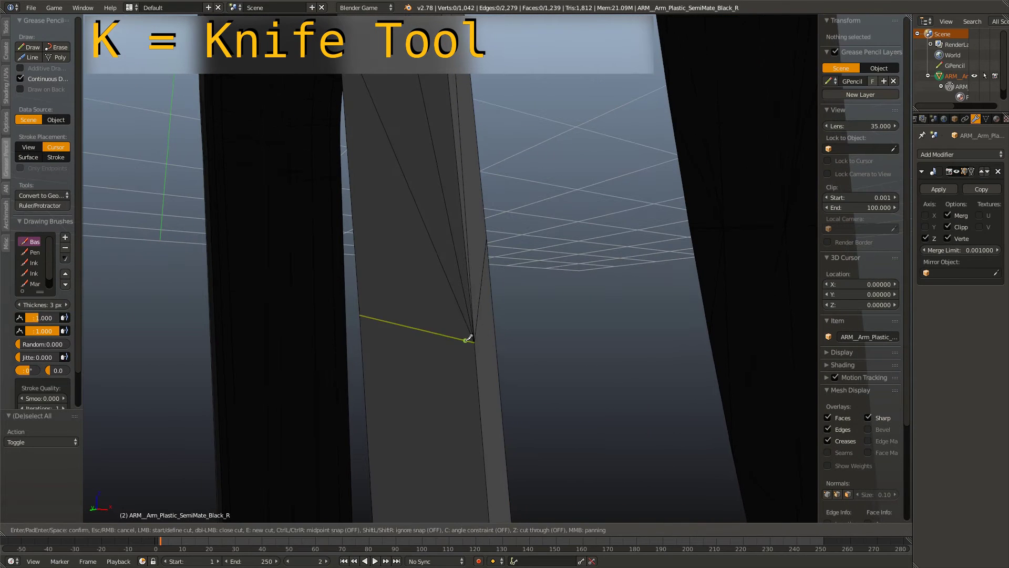
pyautogui.click(475, 341)
pyautogui.press('Return')
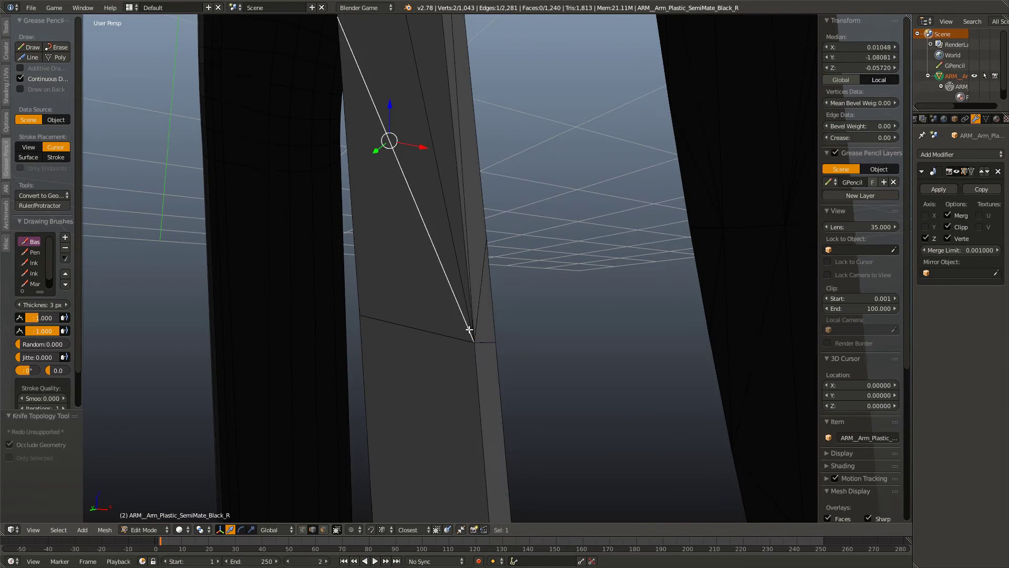
pyautogui.click(440, 251)
pyautogui.moveTo(439, 250); pyautogui.dragTo(447, 286)
# Step: Dissolve the long vertical edge and select a single vertex on the bar
pyautogui.rightClick(444, 251)
pyautogui.click(446, 247)
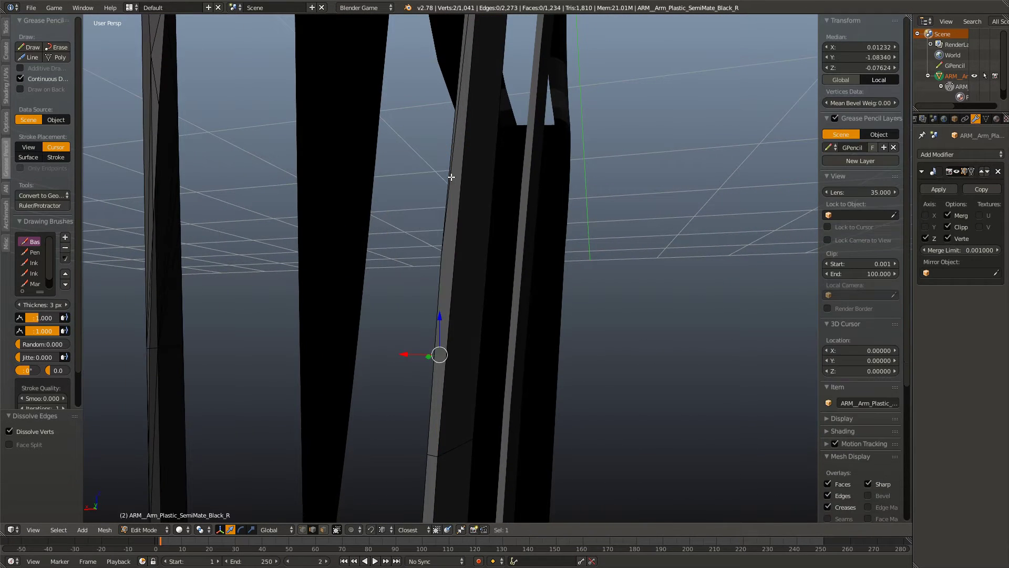
pyautogui.rightClick(453, 177)
pyautogui.moveTo(452, 177); pyautogui.dragTo(498, 299)
pyautogui.moveTo(527, 186); pyautogui.dragTo(538, 259)
pyautogui.press('a')
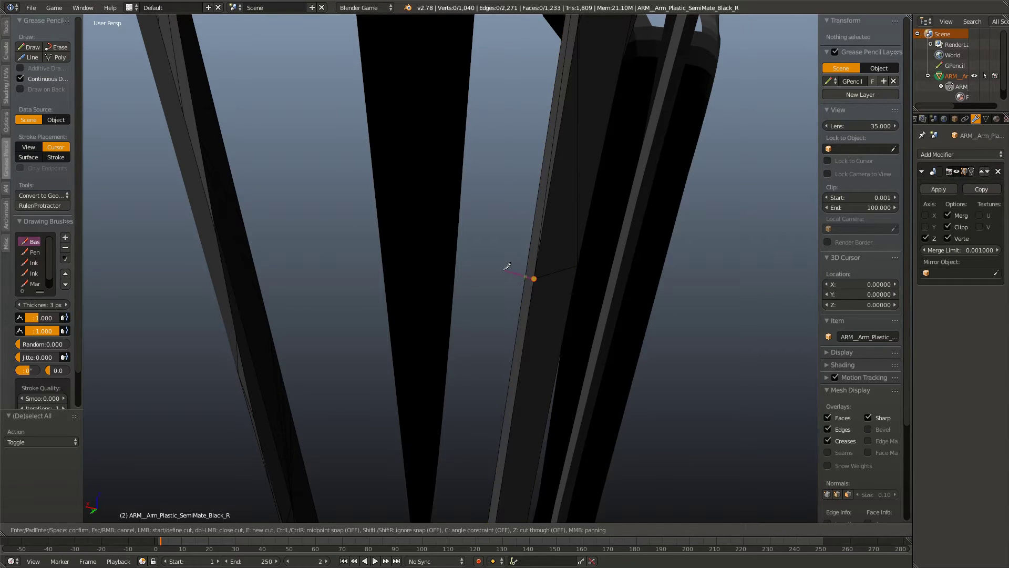
pyautogui.hotkey('ctrl', 'z')
pyautogui.hotkey('ctrl', 'z')
pyautogui.hotkey('ctrl', 'z')
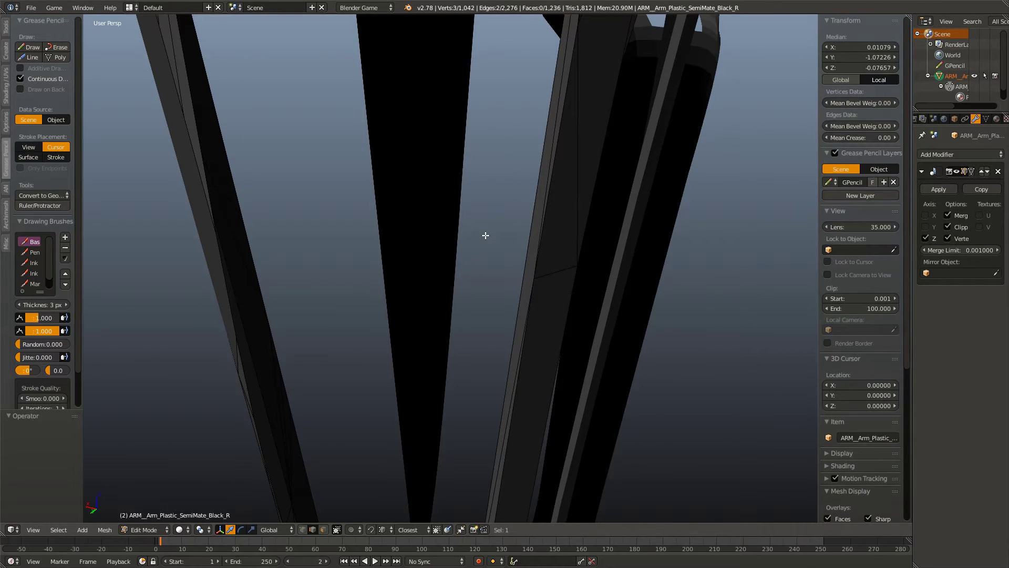
# Step: Dissolve more selected edges and finish another knife cut on the bar
pyautogui.moveTo(529, 380); pyautogui.dragTo(464, 363)
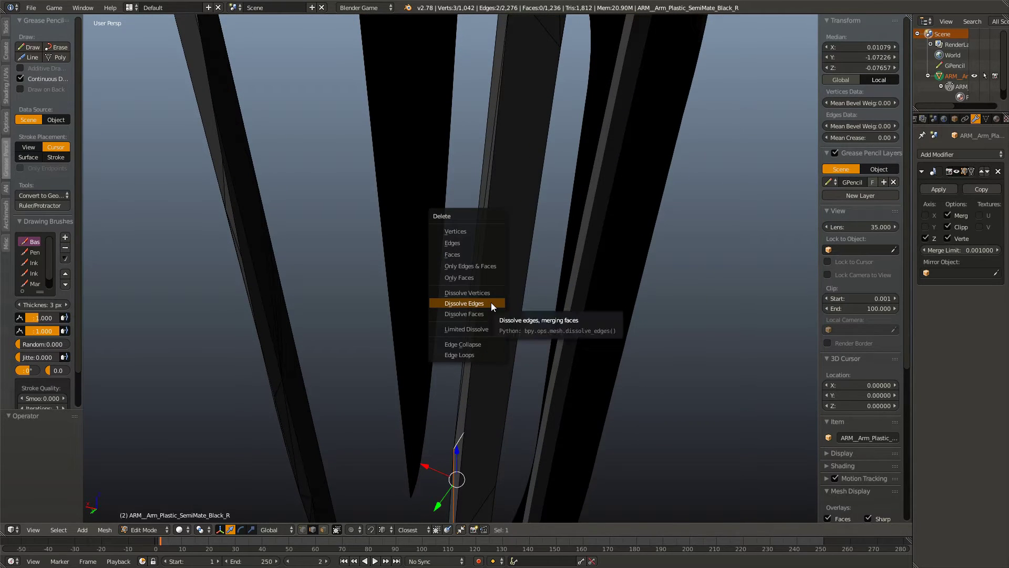
pyautogui.click(491, 303)
pyautogui.scroll(3)
pyautogui.press('a')
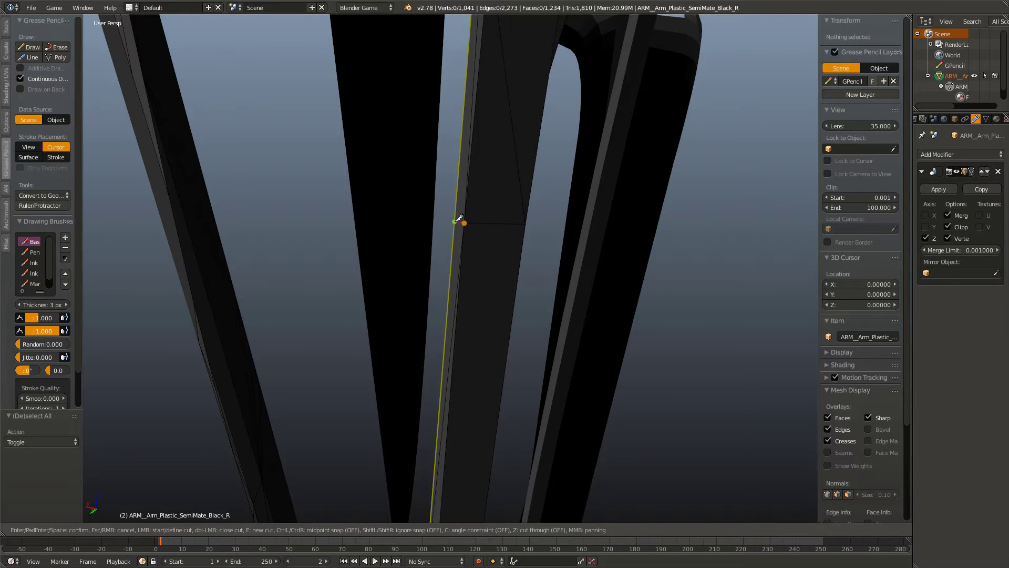
pyautogui.click(459, 219)
pyautogui.press('Return')
# Step: Make a fresh knife cut through to the edge of the bar faces
pyautogui.moveTo(457, 225); pyautogui.dragTo(442, 338)
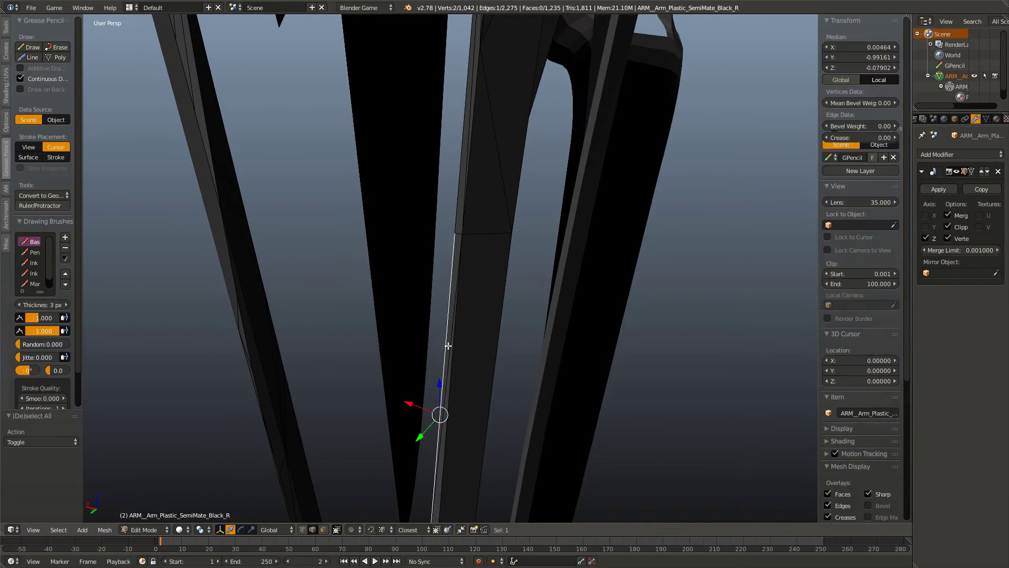
pyautogui.moveTo(456, 411); pyautogui.dragTo(560, 155)
pyautogui.press('a')
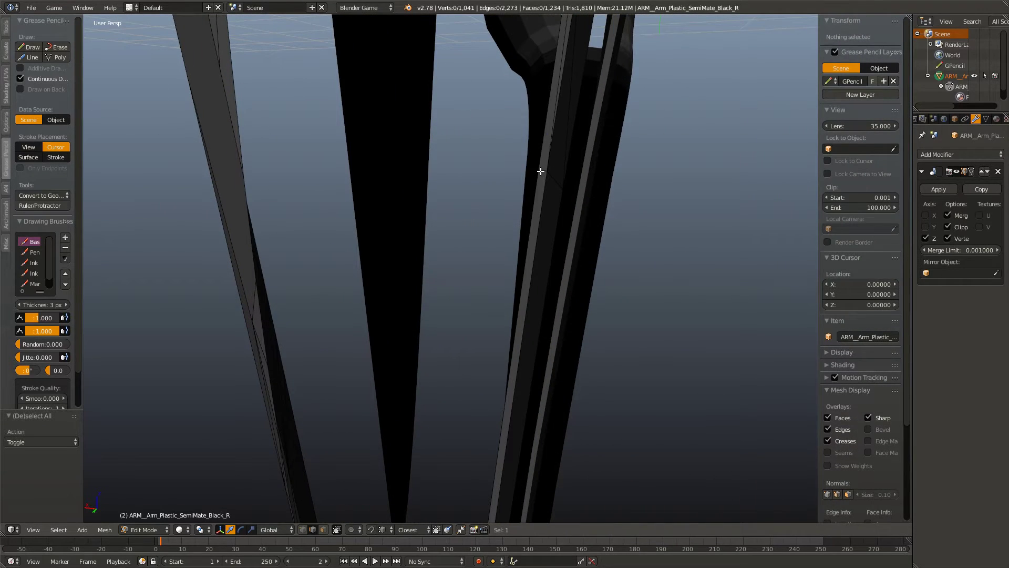
pyautogui.moveTo(541, 190); pyautogui.dragTo(406, 201)
pyautogui.press('k')
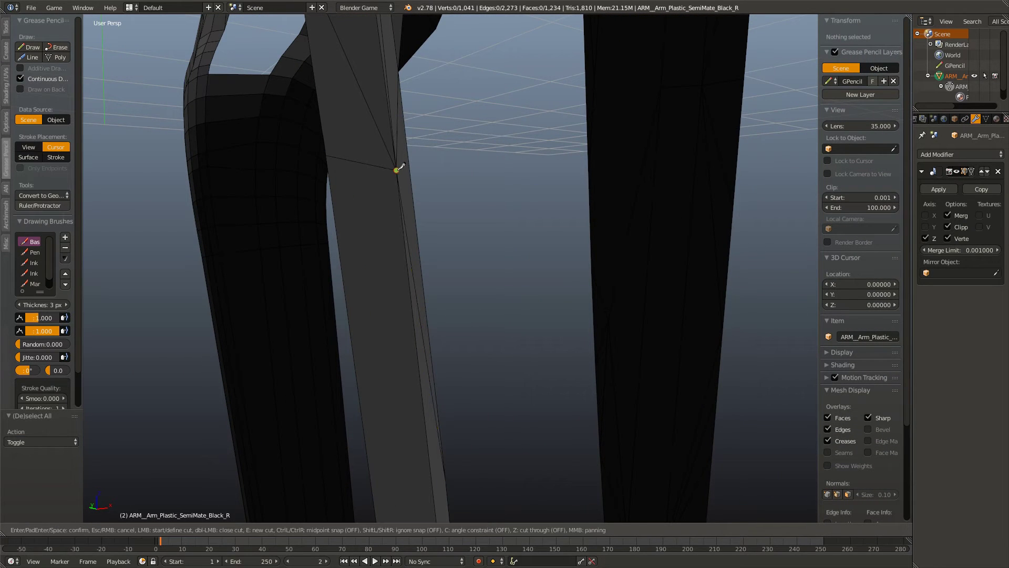
pyautogui.click(409, 168)
pyautogui.press('Return')
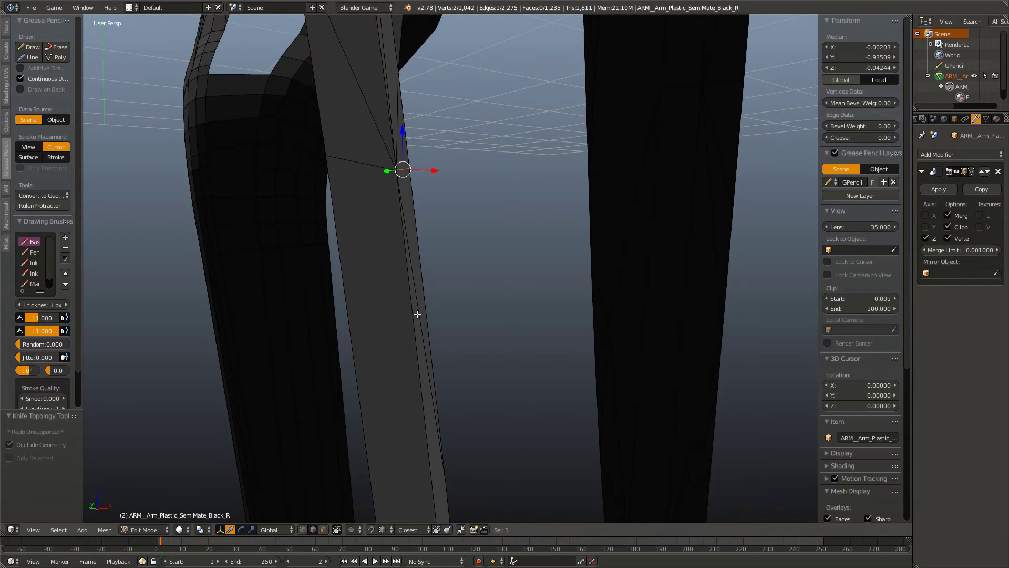
# Step: Dissolve the leftover stray edges around the new cut on the narrow shaft
pyautogui.press('x')
pyautogui.click(417, 314)
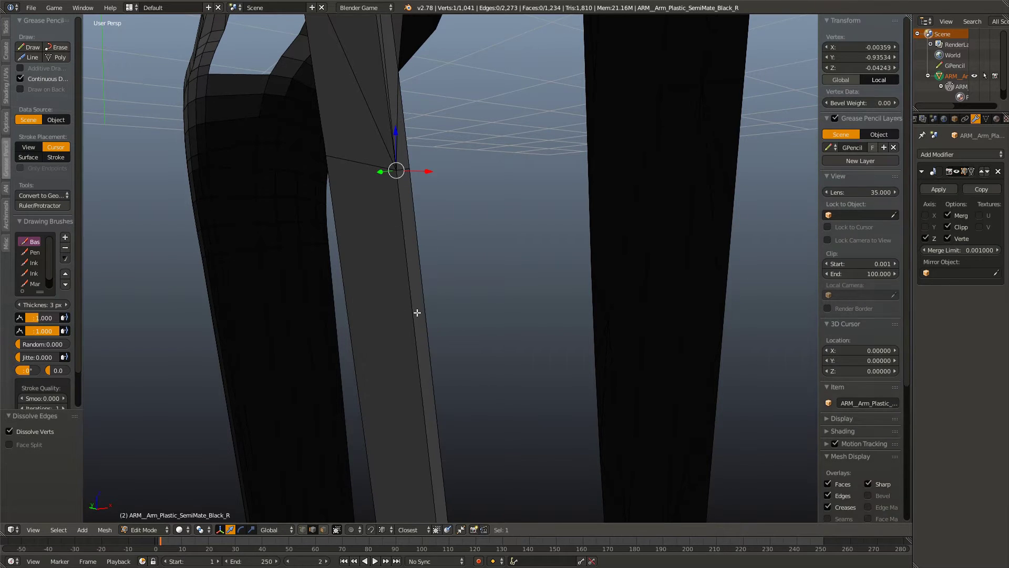
pyautogui.moveTo(417, 313); pyautogui.dragTo(492, 363)
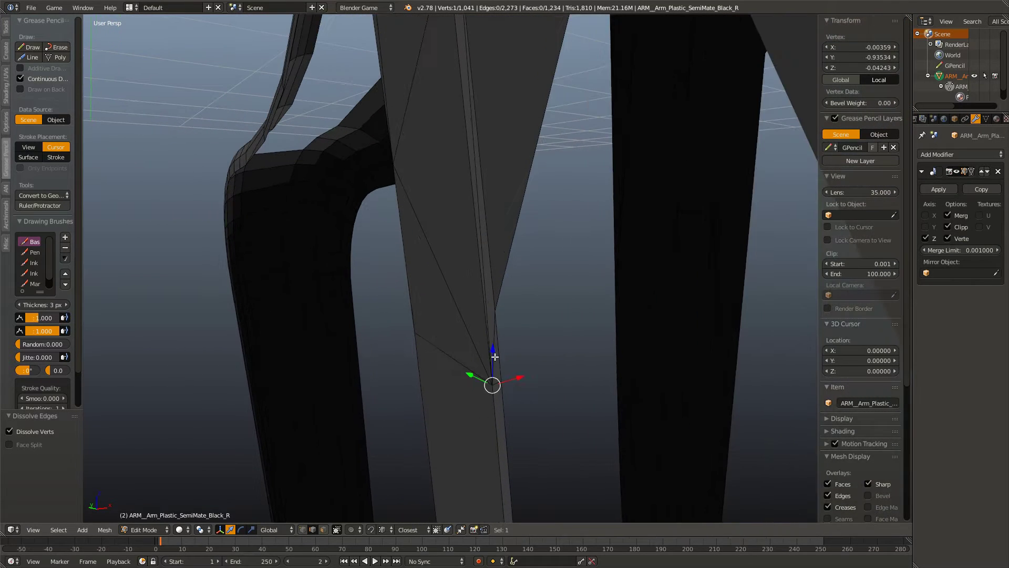
pyautogui.rightClick(495, 347)
pyautogui.press('x')
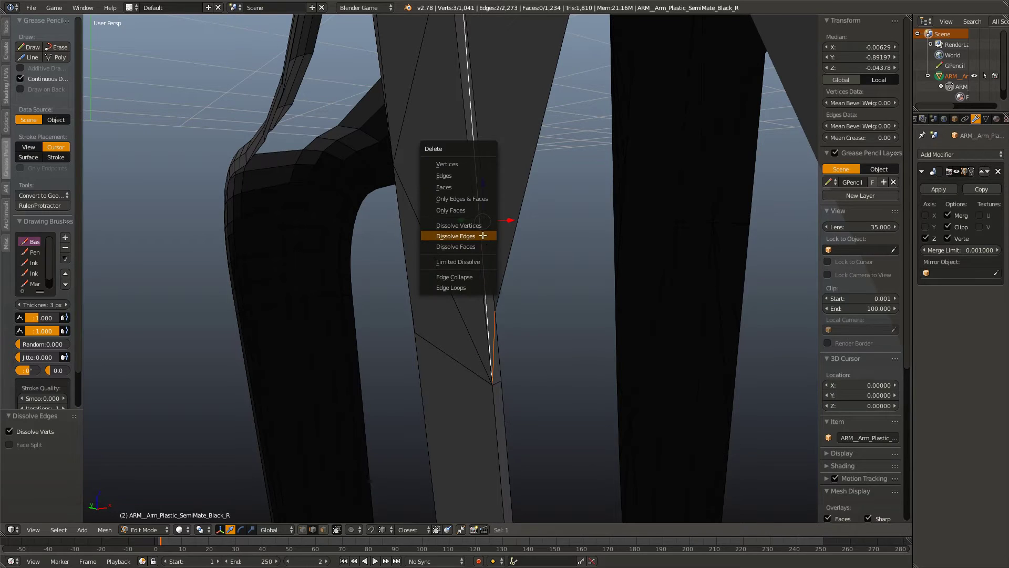
pyautogui.click(483, 237)
pyautogui.moveTo(447, 273); pyautogui.dragTo(515, 292)
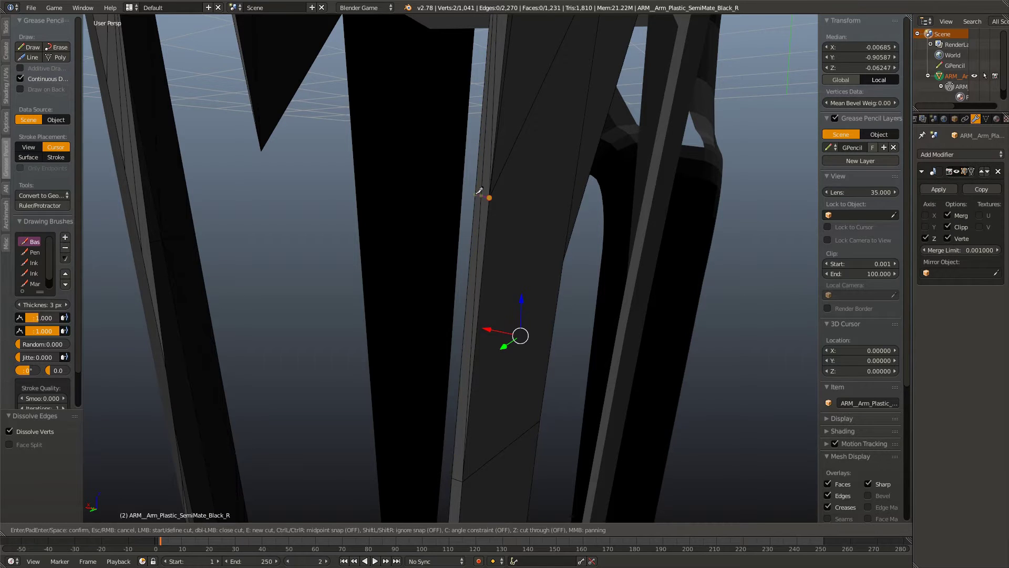
pyautogui.press('Return')
pyautogui.moveTo(586, 243); pyautogui.dragTo(446, 300)
# Step: Delete the stray triangular face on the bar
pyautogui.press('a')
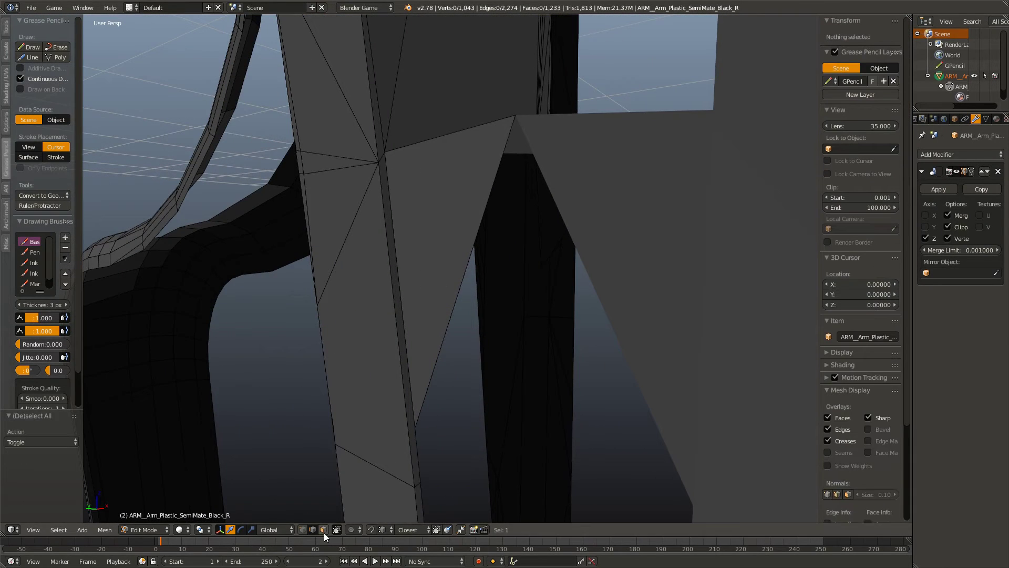
pyautogui.rightClick(448, 239)
pyautogui.press('x')
pyautogui.click(448, 239)
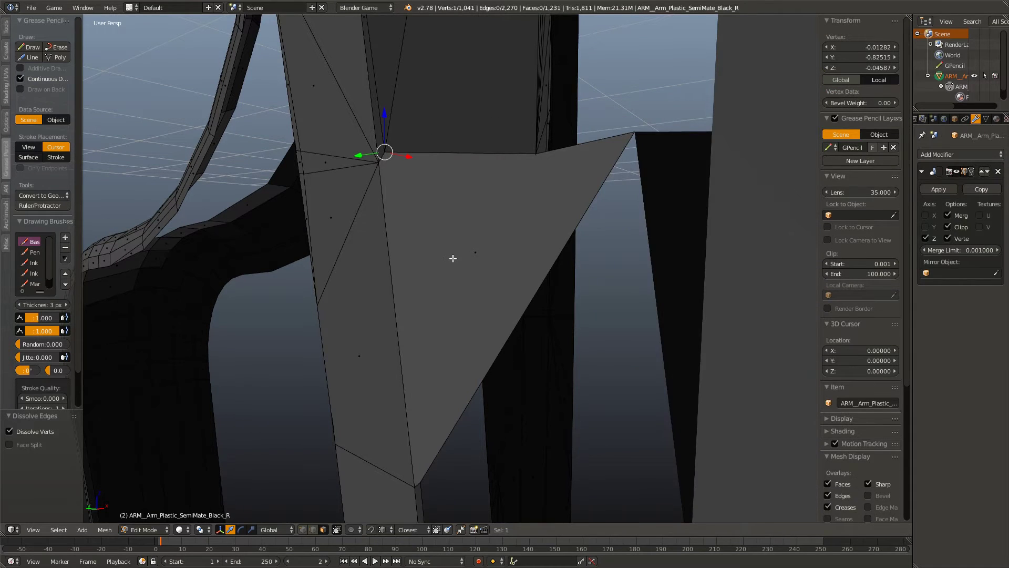
pyautogui.hotkey('ctrl', 'z')
pyautogui.press('x')
pyautogui.click(430, 211)
# Step: Dissolve the stray vertical edge on the bar
pyautogui.moveTo(428, 208); pyautogui.dragTo(437, 284)
pyautogui.press('a')
pyautogui.rightClick(429, 278)
pyautogui.press('x')
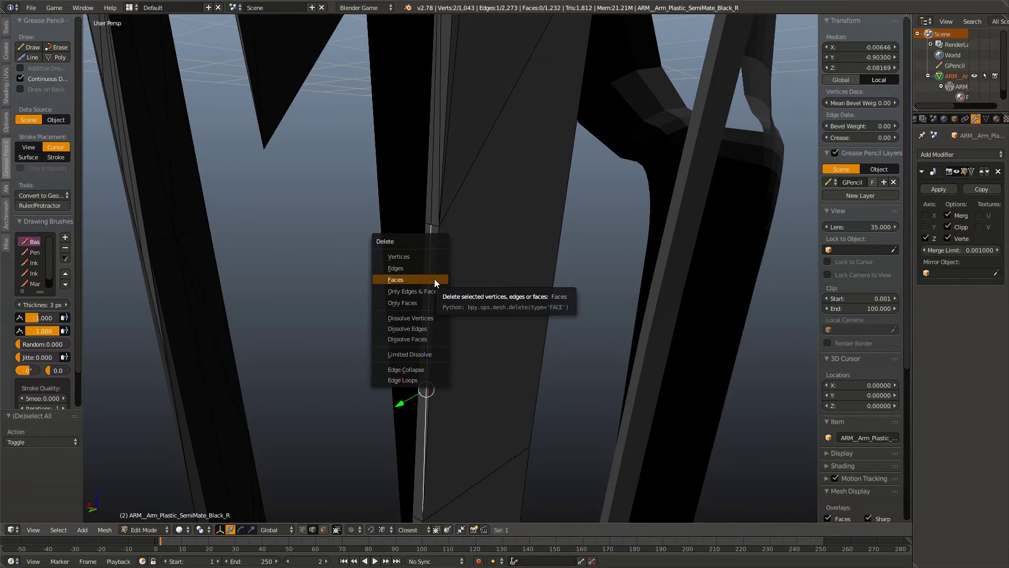
pyautogui.click(407, 328)
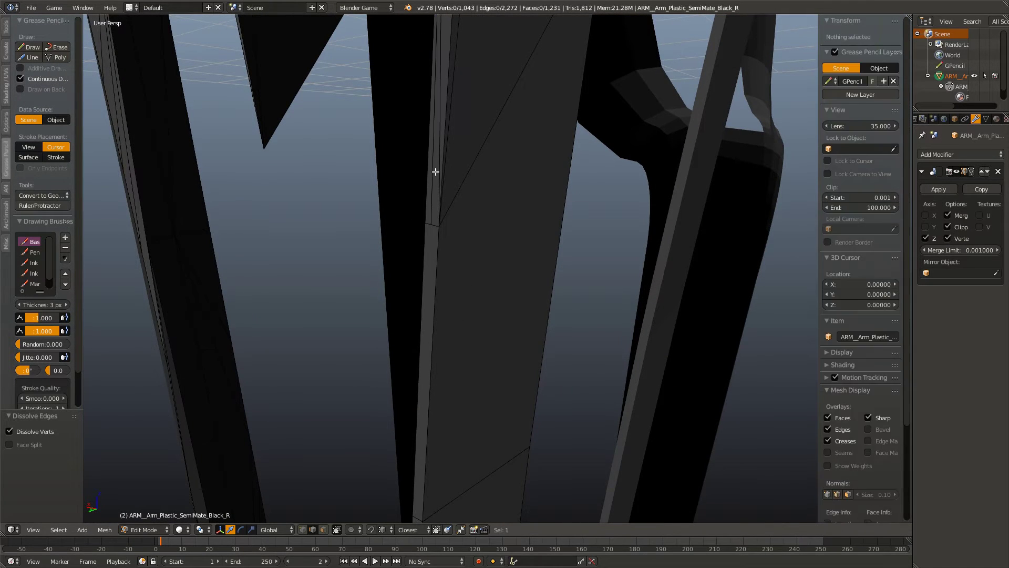
pyautogui.press('a')
pyautogui.moveTo(436, 172); pyautogui.dragTo(476, 340)
pyautogui.press('a')
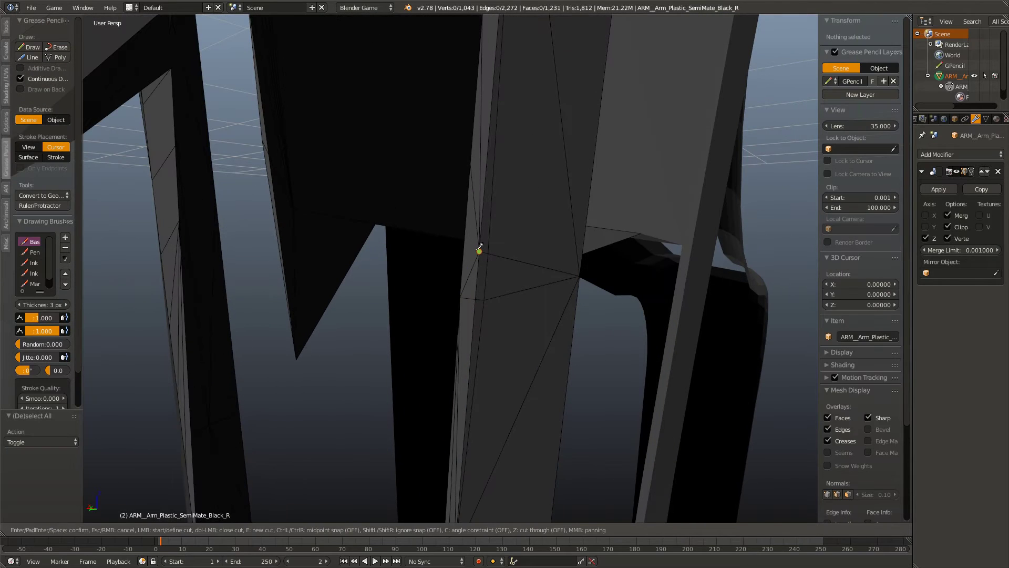
# Step: Dissolve an edge on the bar together with the diagonal edge beside it
pyautogui.rightClick(452, 429)
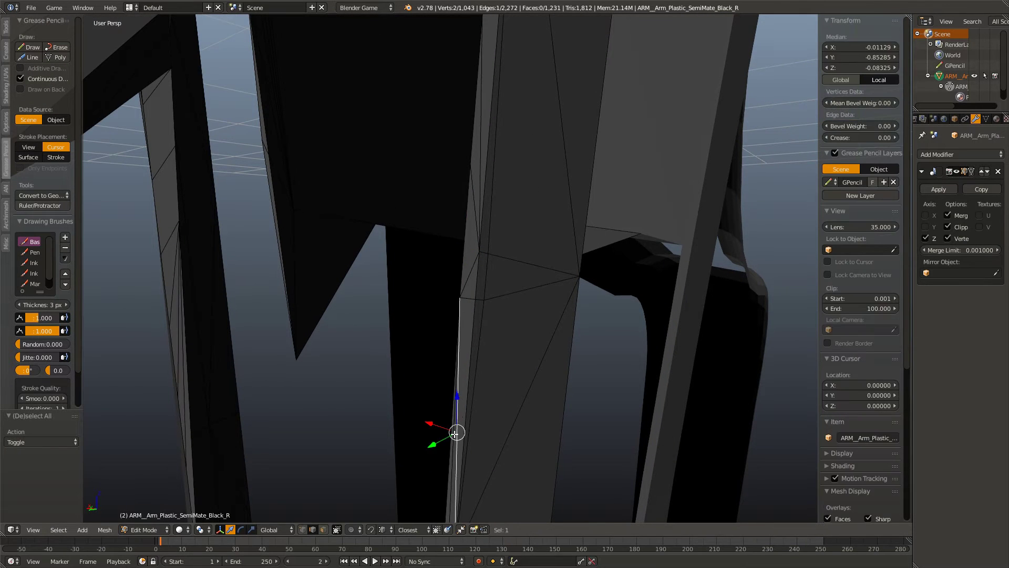
pyautogui.press('x')
pyautogui.click(456, 439)
pyautogui.moveTo(457, 440); pyautogui.dragTo(471, 329)
pyautogui.rightClick(496, 251)
pyautogui.press('x')
pyautogui.click(496, 251)
# Step: Dissolve the chain of vertical edges along the bar
pyautogui.rightClick(466, 328)
pyautogui.rightClick(464, 395)
pyautogui.moveTo(477, 380); pyautogui.dragTo(489, 379)
pyautogui.press('x')
pyautogui.click(361, 342)
# Step: Dissolve more vertical edges, confirm an edge slide, and begin a loop cut on the bar
pyautogui.rightClick(490, 379)
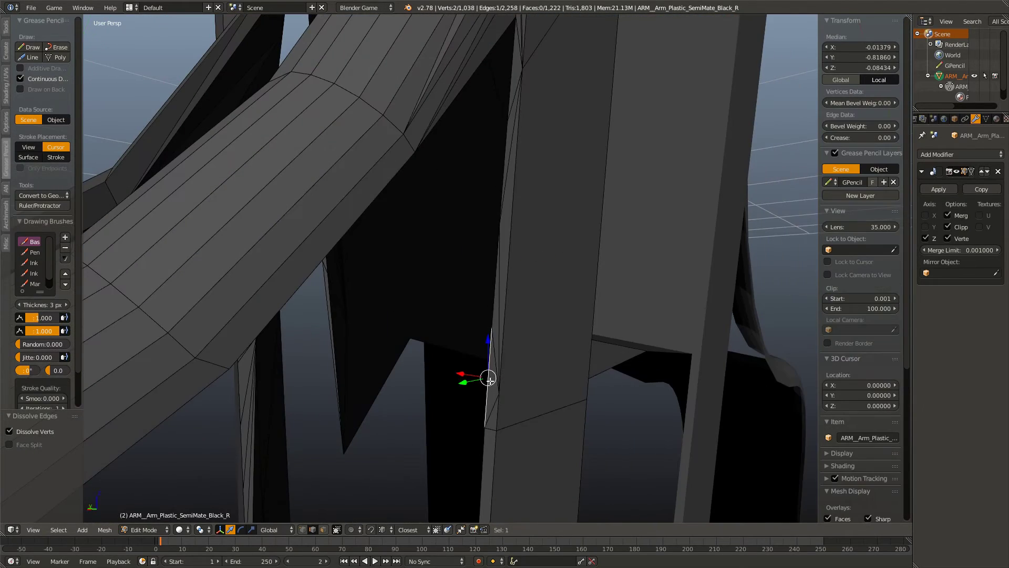
pyautogui.rightClick(495, 344)
pyautogui.moveTo(494, 344); pyautogui.dragTo(473, 378)
pyautogui.press('x')
pyautogui.click(389, 372)
pyautogui.click(445, 386)
pyautogui.press('a')
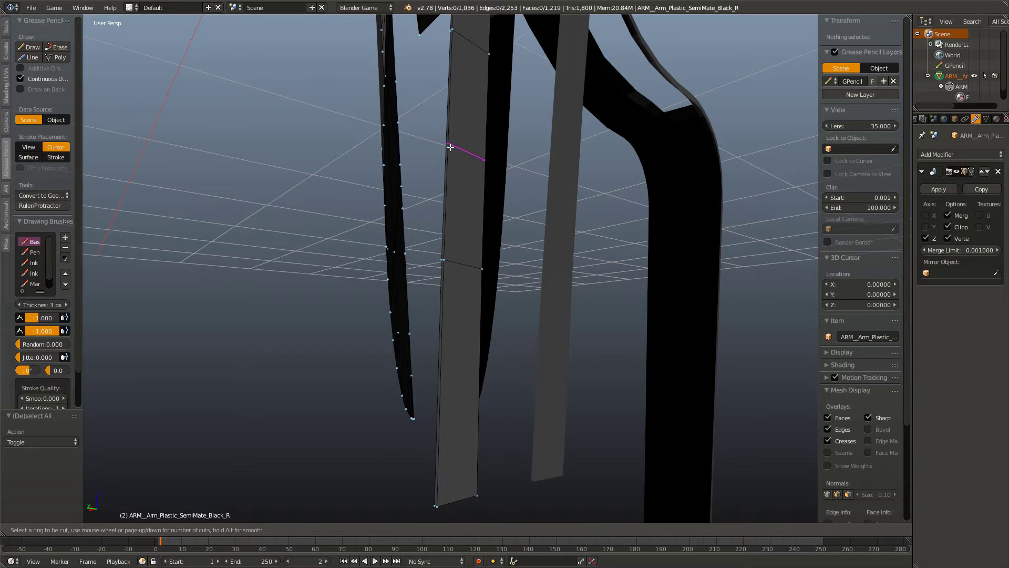
pyautogui.moveTo(484, 114); pyautogui.dragTo(463, 173)
pyautogui.hotkey('ctrl', 'r')
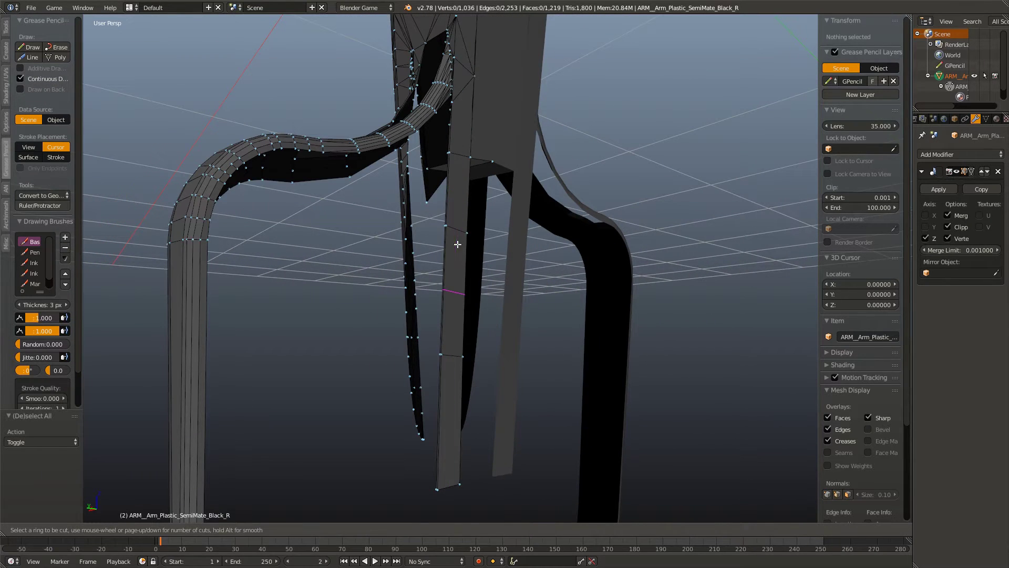
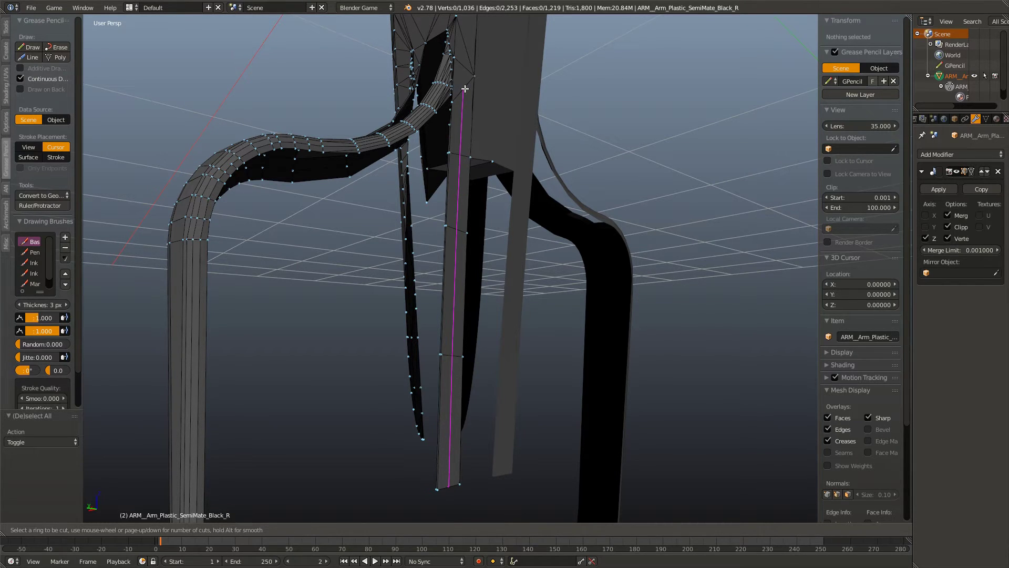
# Step: Dissolve the two stray vertices on the leg, including the one at the leg corner
pyautogui.moveTo(468, 143); pyautogui.dragTo(373, 216)
pyautogui.scroll(3)
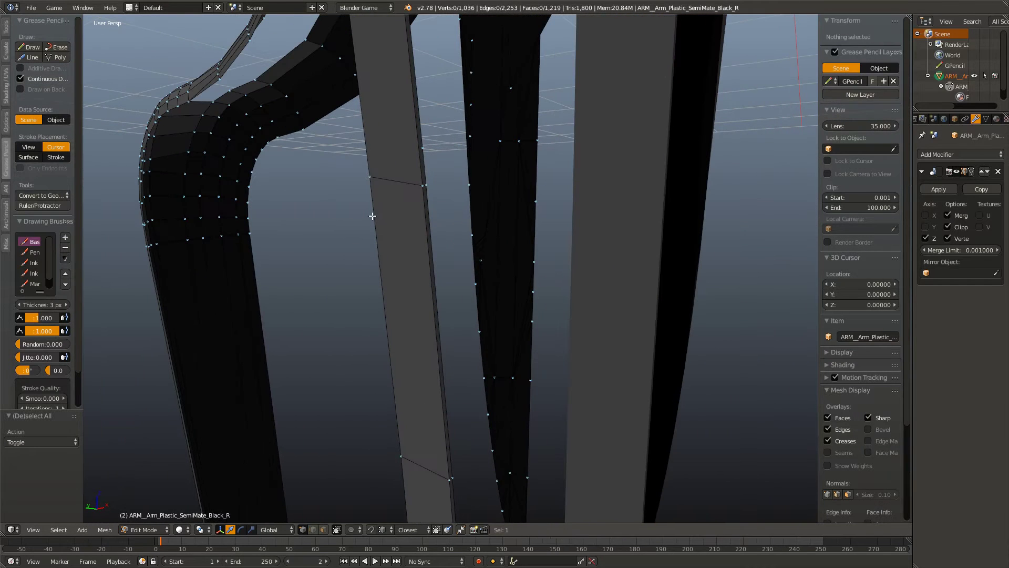
pyautogui.moveTo(387, 120); pyautogui.dragTo(431, 257)
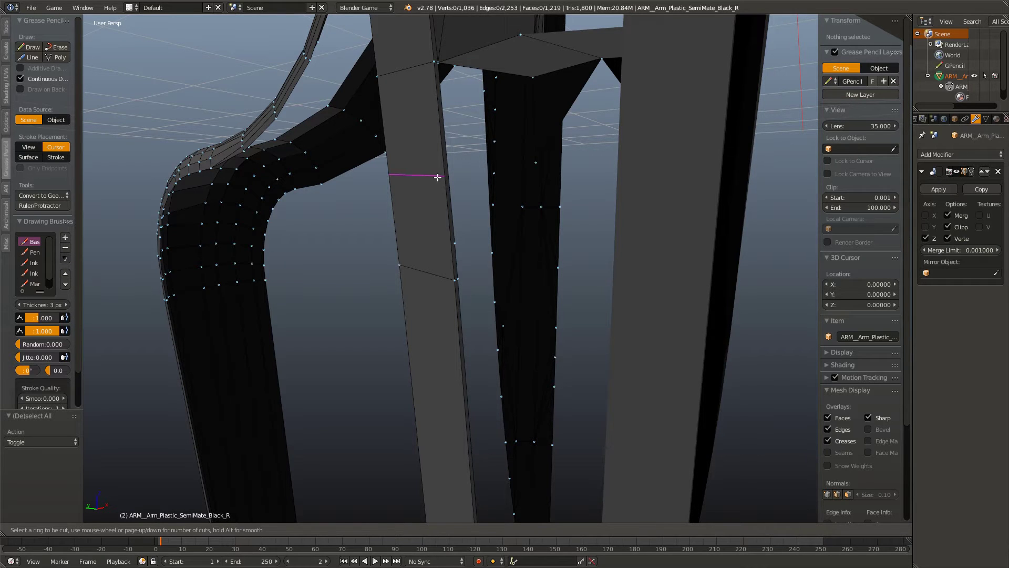
pyautogui.rightClick(461, 248)
pyautogui.press('x')
pyautogui.click(461, 248)
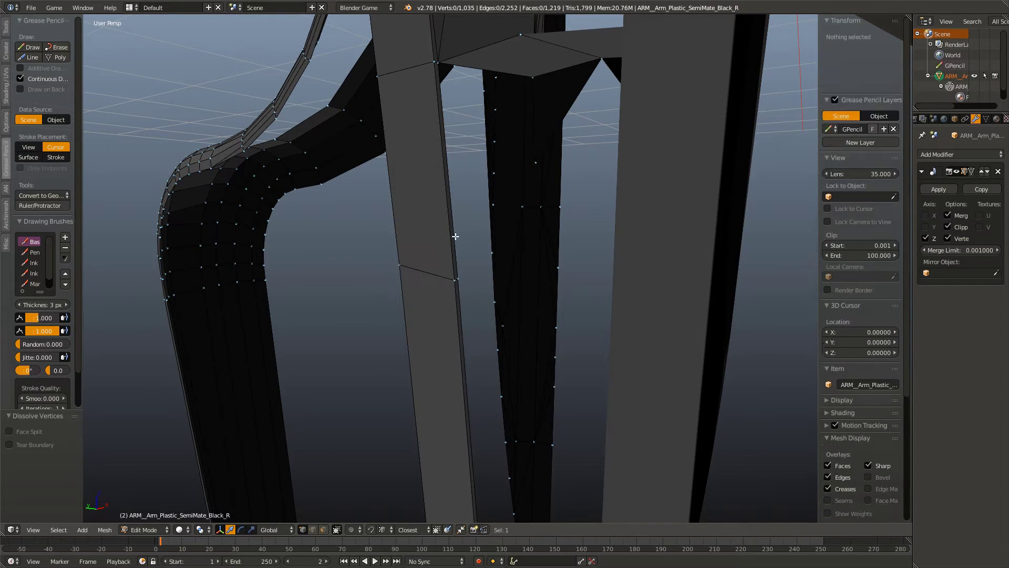
pyautogui.moveTo(462, 248); pyautogui.dragTo(519, 367)
pyautogui.rightClick(549, 293)
pyautogui.press('x')
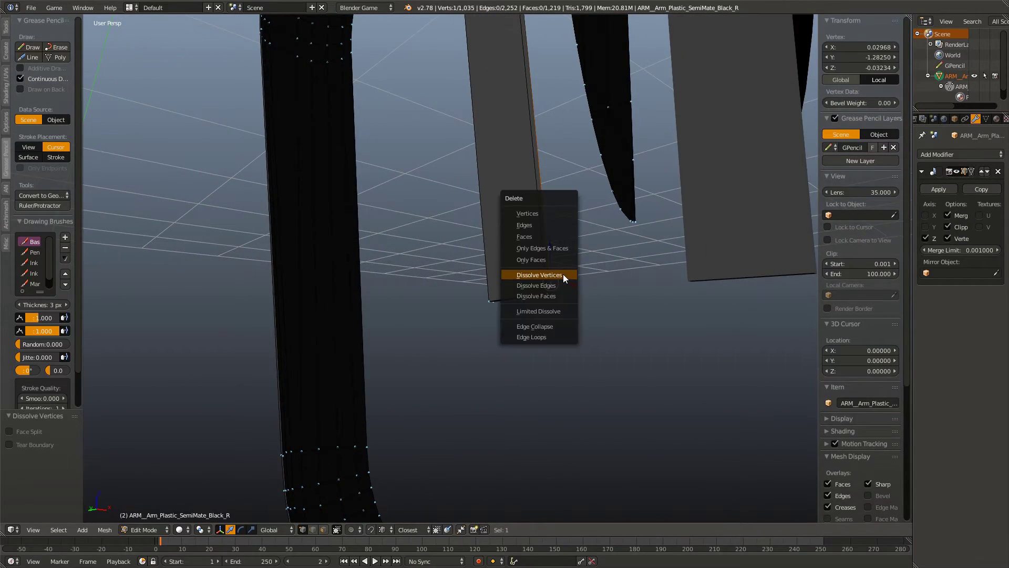
pyautogui.click(541, 273)
pyautogui.moveTo(579, 314); pyautogui.dragTo(362, 375)
# Step: Select and frame the narrow leg strip to inspect it, then deselect
pyautogui.moveTo(376, 276); pyautogui.dragTo(410, 467)
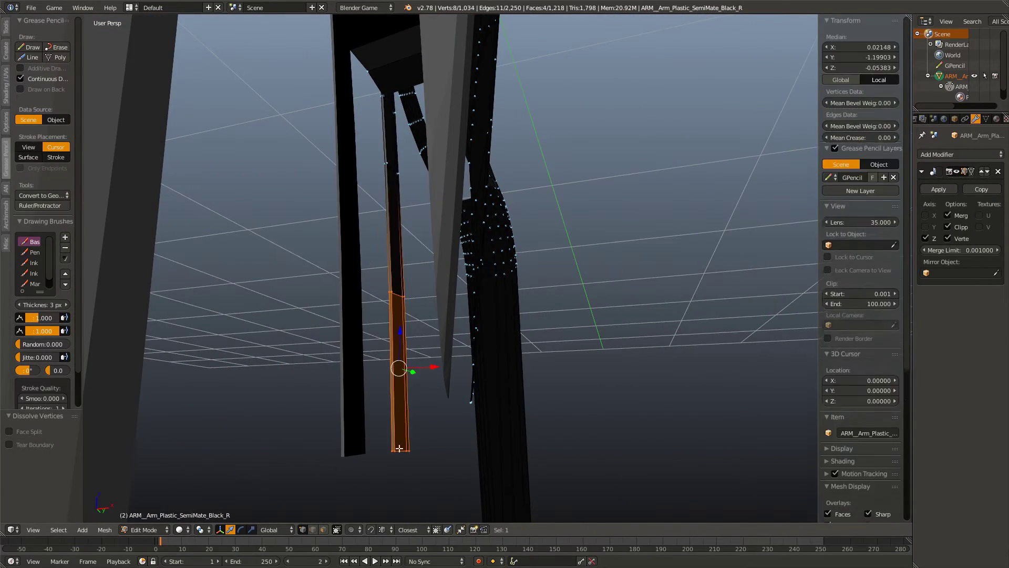
pyautogui.press('KP_Decimal')
pyautogui.press('a')
pyautogui.moveTo(451, 225); pyautogui.dragTo(598, 282)
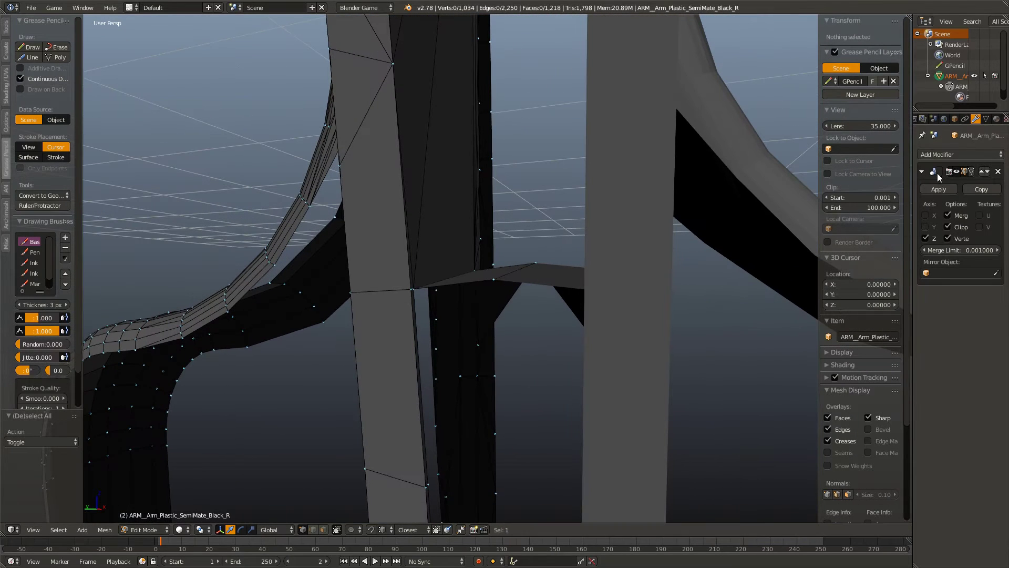
pyautogui.moveTo(604, 315); pyautogui.dragTo(416, 353)
# Step: Delete the stray triangular face on the arm
pyautogui.scroll(3)
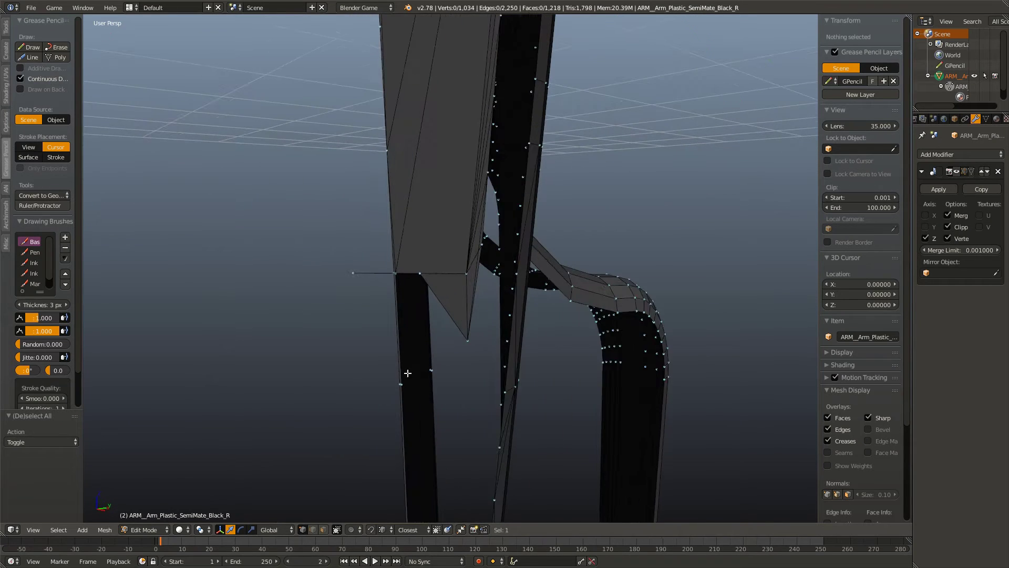
pyautogui.scroll(3)
pyautogui.scroll(3)
pyautogui.rightClick(453, 315)
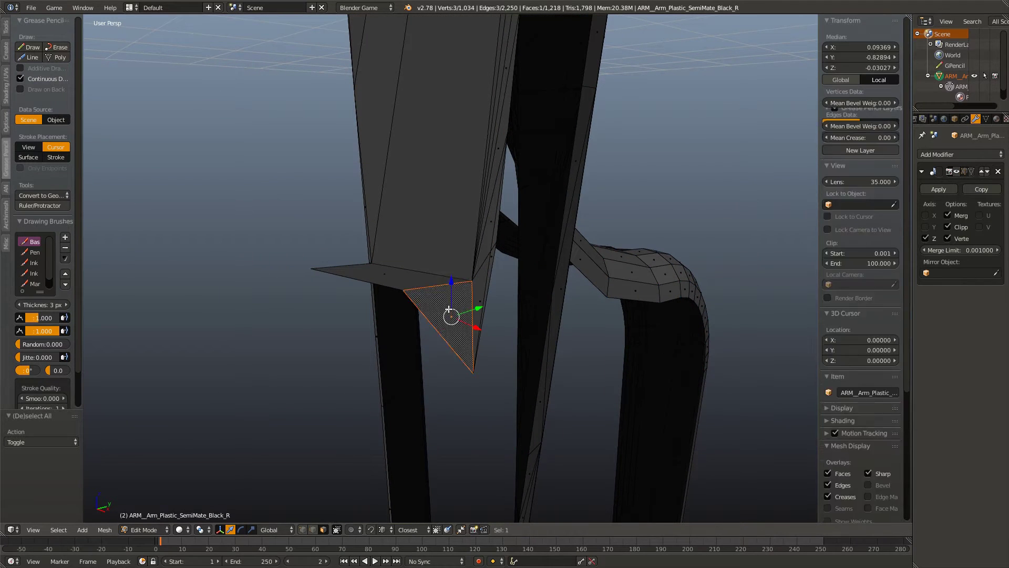
pyautogui.press('x')
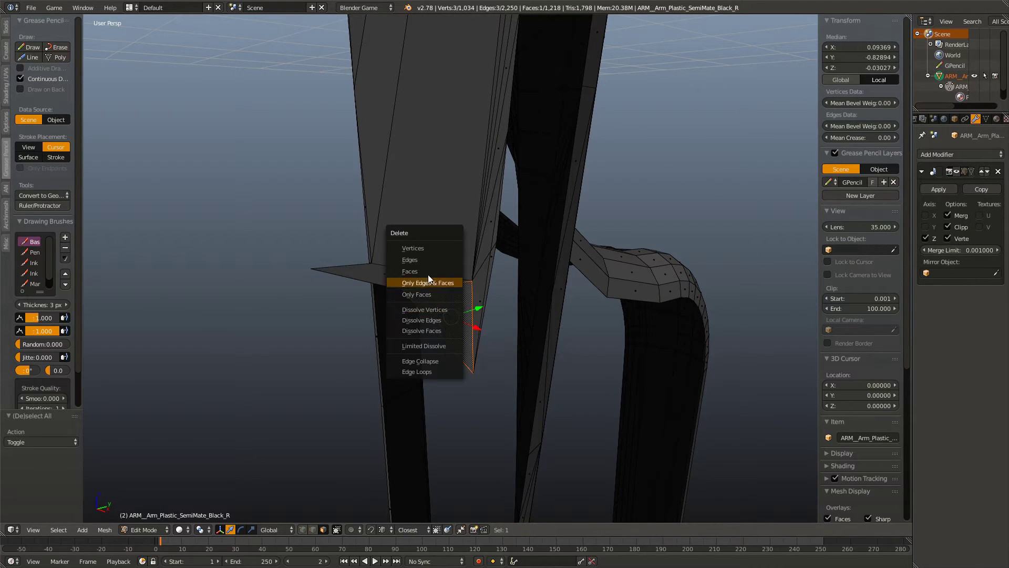
pyautogui.click(415, 272)
# Step: Select the vertex at the spike tip and bring up the delete options
pyautogui.scroll(3)
pyautogui.moveTo(448, 363); pyautogui.dragTo(387, 459)
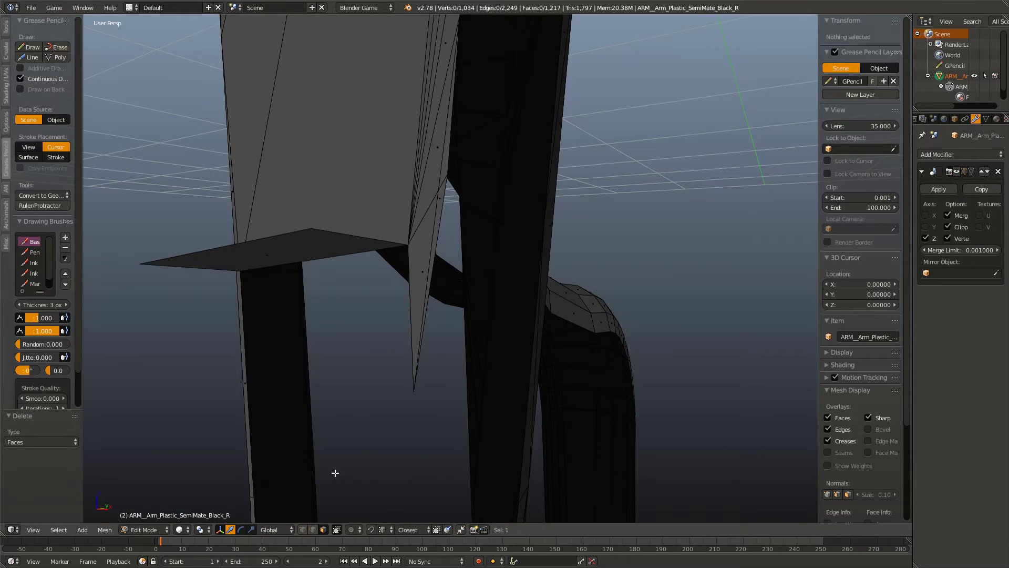
pyautogui.rightClick(418, 385)
pyautogui.press('x')
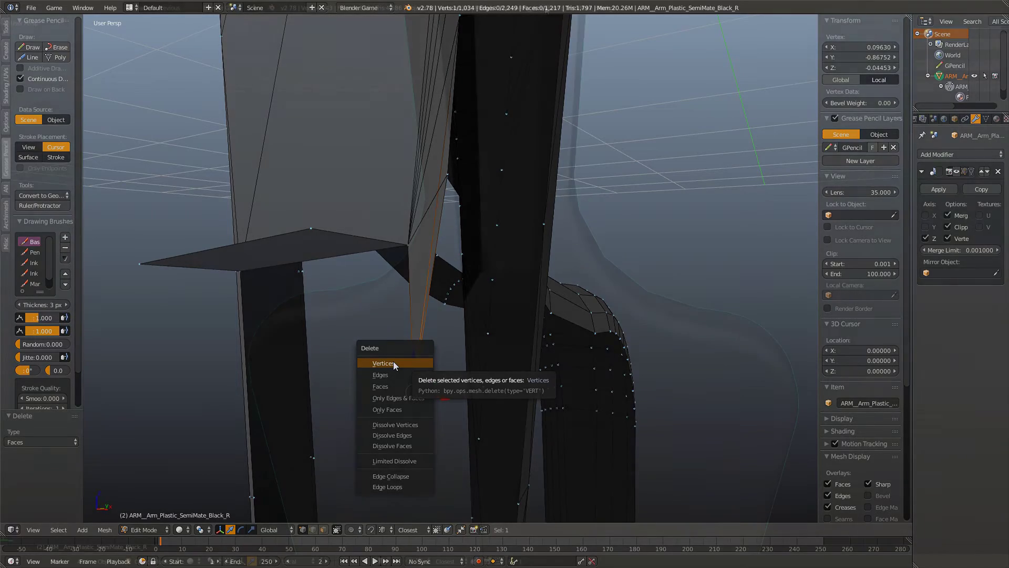
pyautogui.moveTo(642, 379); pyautogui.dragTo(261, 385)
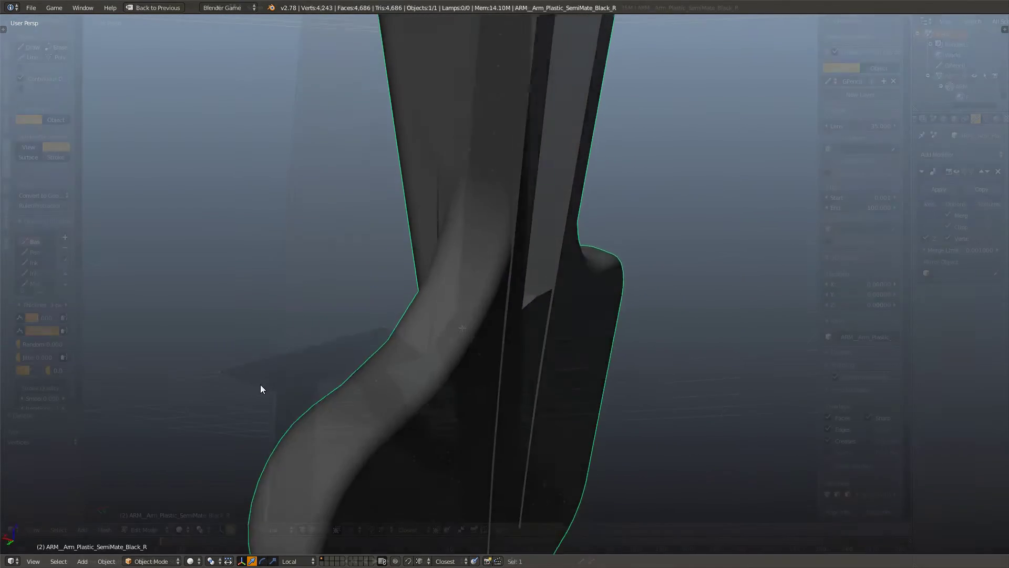
# Step: Dissolve the long seam edges and the diagonal edge where the strip meets the leg
pyautogui.click(471, 363)
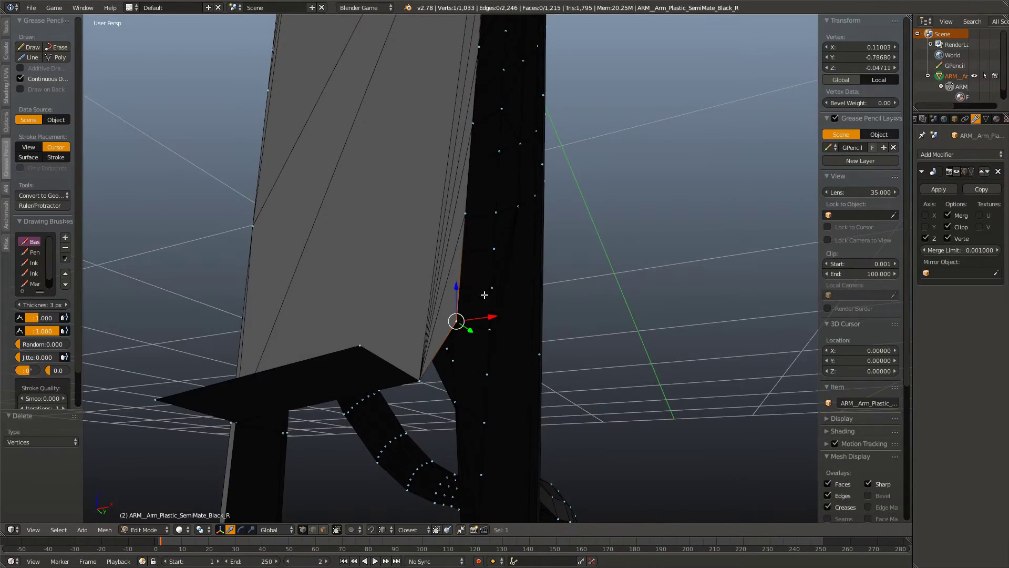
pyautogui.press('a')
pyautogui.moveTo(471, 363); pyautogui.dragTo(412, 388)
pyautogui.rightClick(387, 322)
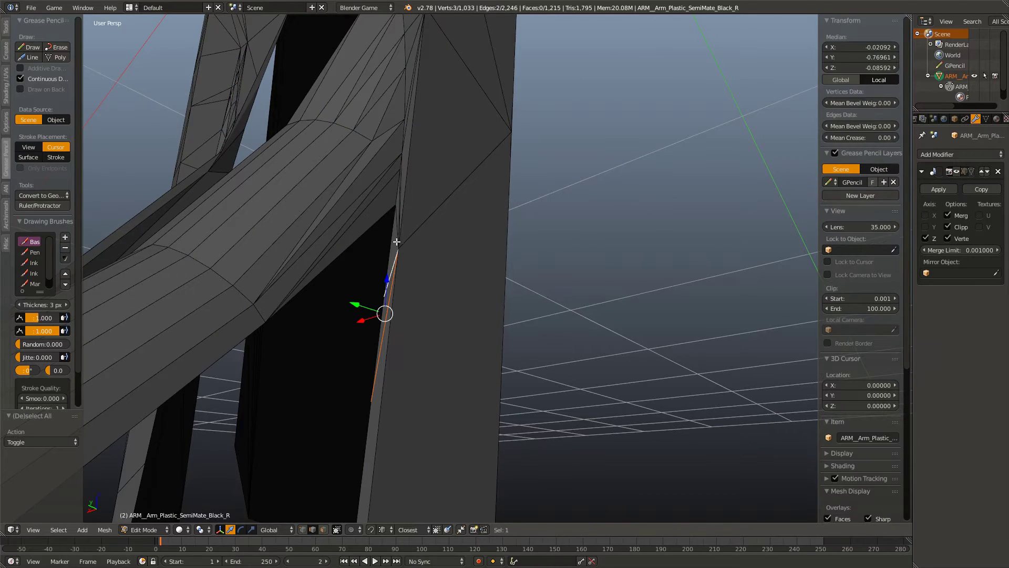
pyautogui.moveTo(386, 321); pyautogui.dragTo(581, 304)
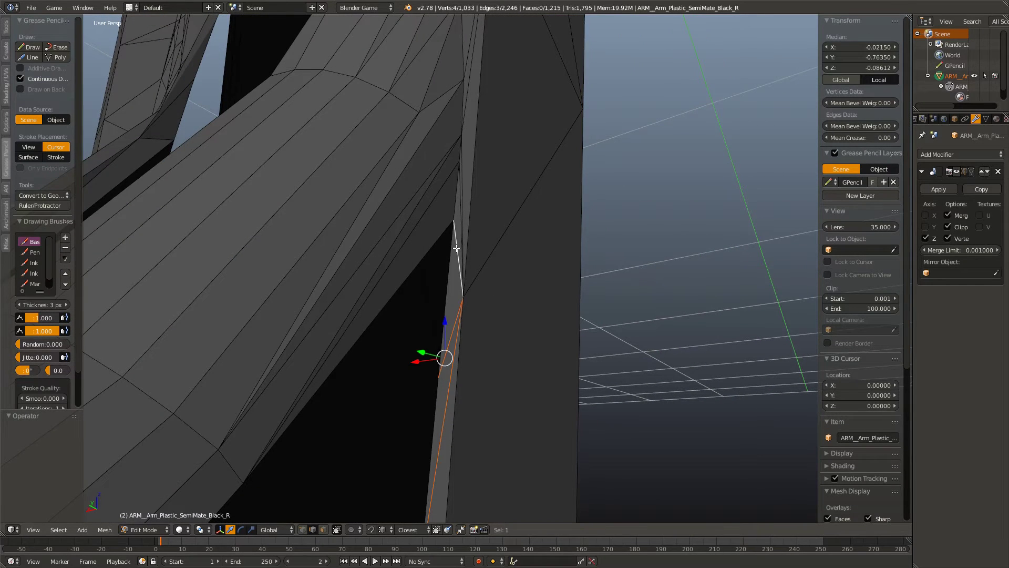
pyautogui.press('x')
pyautogui.click(416, 267)
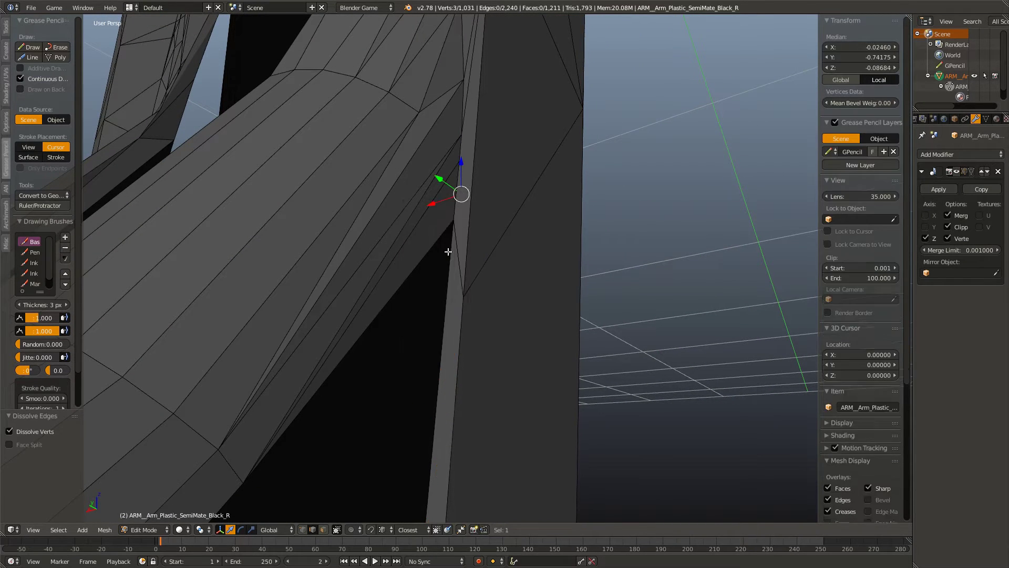
pyautogui.press('x')
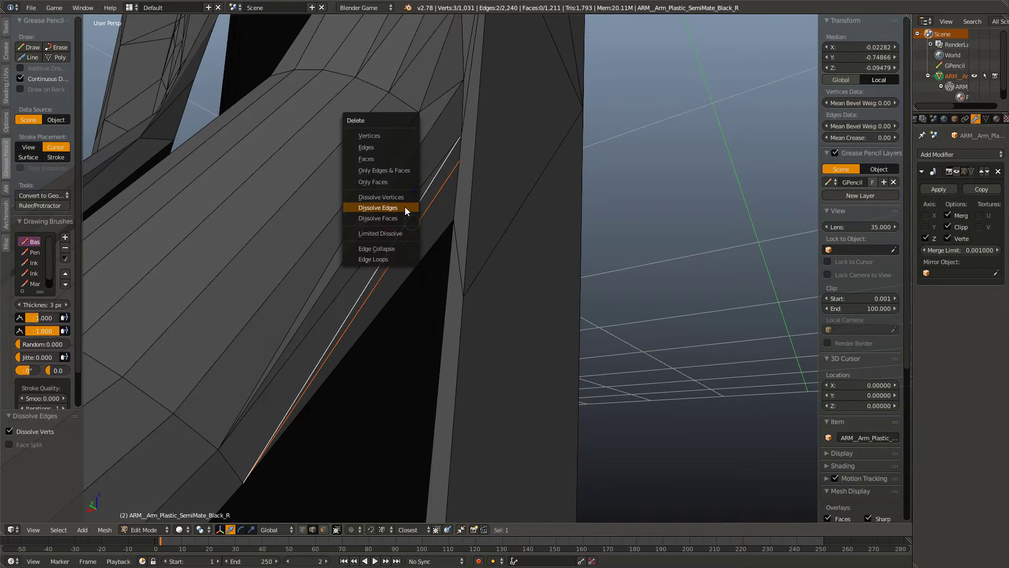
pyautogui.click(405, 207)
pyautogui.moveTo(407, 268); pyautogui.dragTo(409, 190)
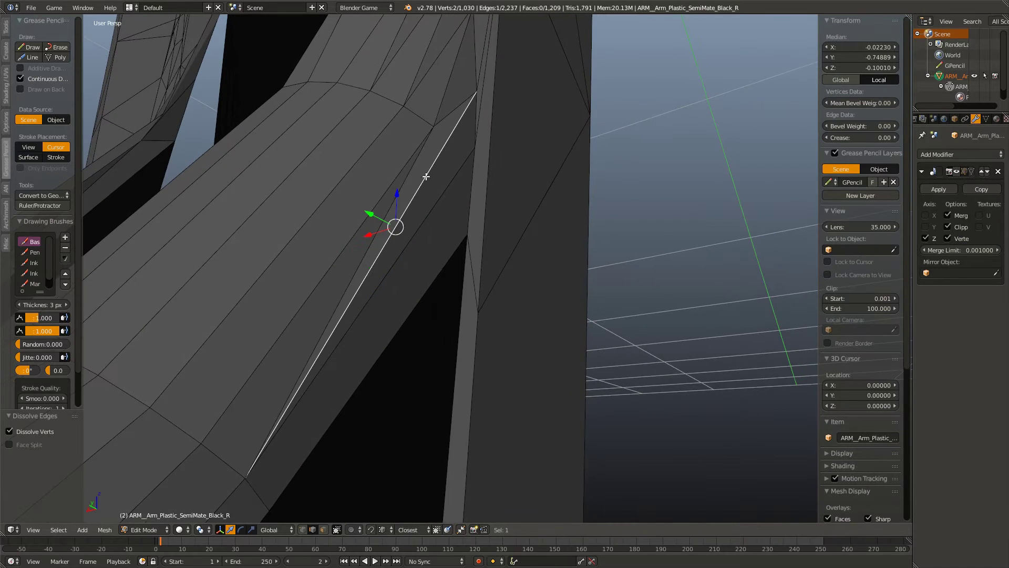
pyautogui.press('x')
pyautogui.click(396, 203)
pyautogui.press('a')
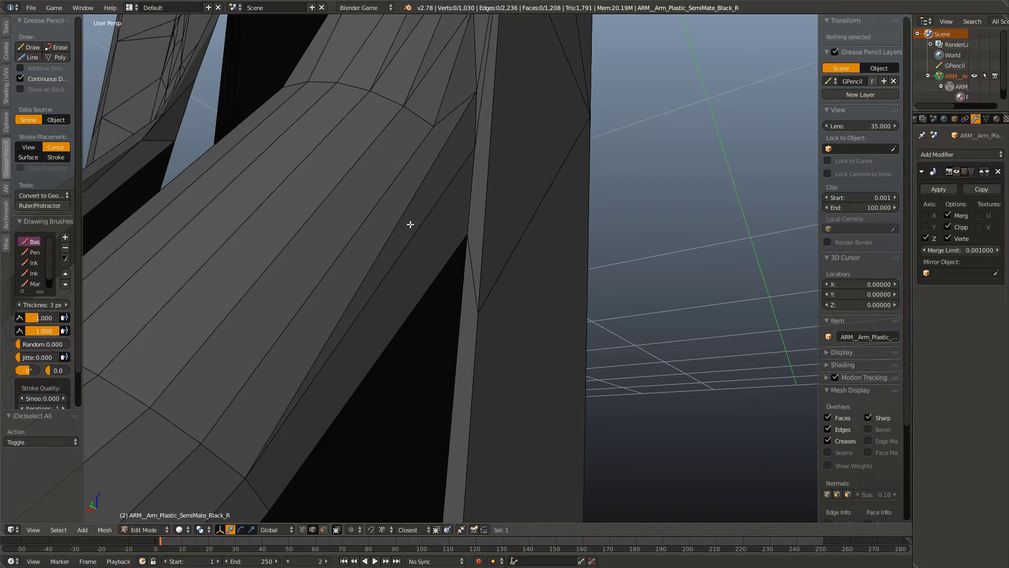
# Step: Merge two vertices at the last selected one
pyautogui.click(476, 91)
pyautogui.click(474, 148)
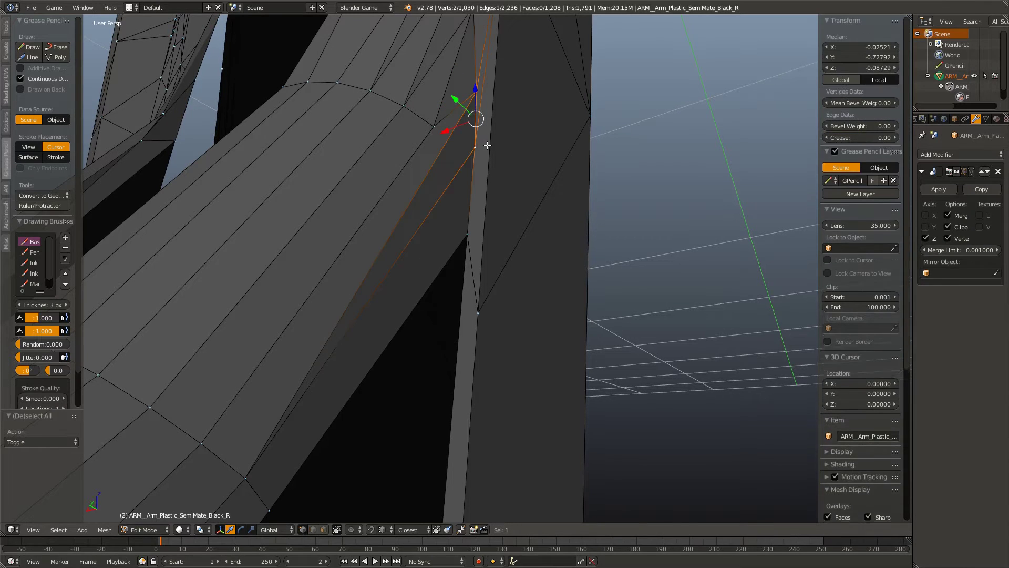
pyautogui.press('w')
pyautogui.click(472, 150)
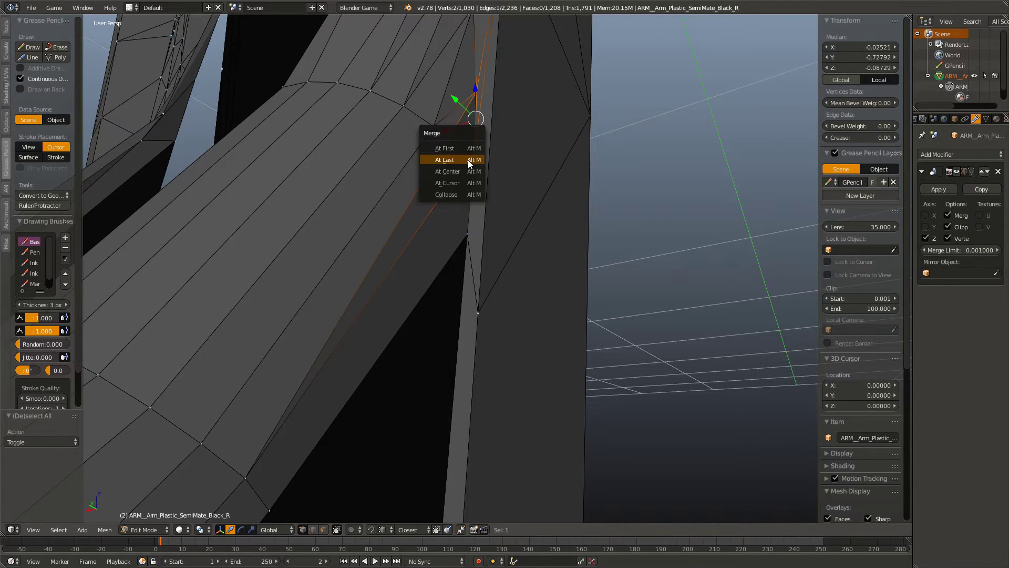
pyautogui.press('a')
# Step: Slide the vertex on the leg's inner edge to a new position along its edge
pyautogui.moveTo(473, 179); pyautogui.dragTo(495, 282)
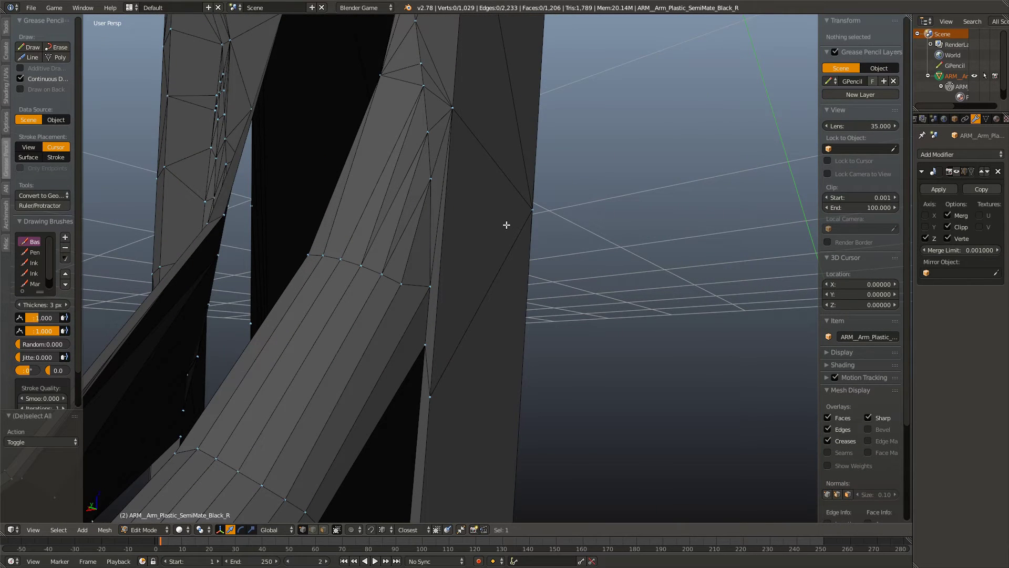
pyautogui.rightClick(429, 394)
pyautogui.press('g')
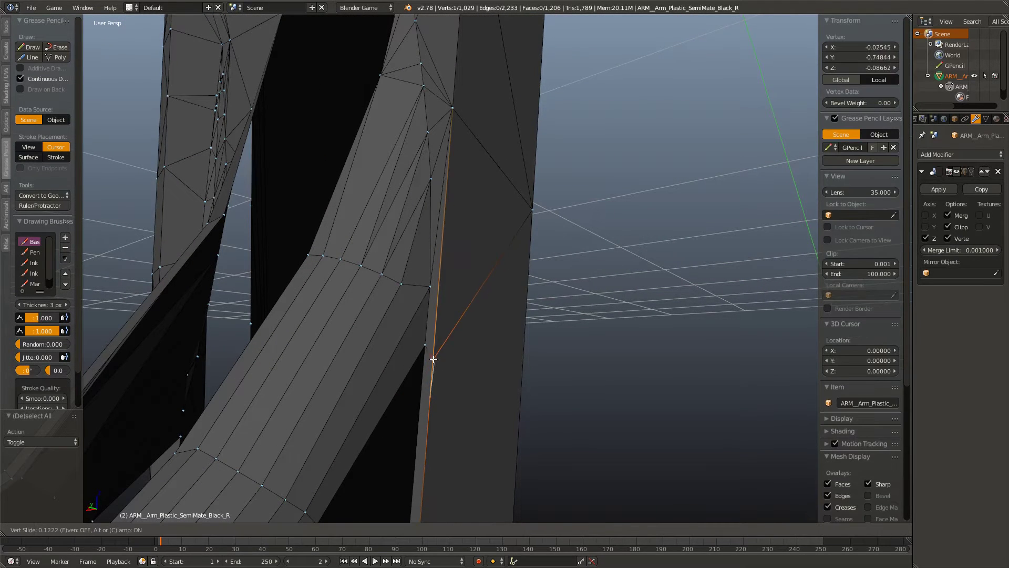
pyautogui.click(433, 348)
pyautogui.press('a')
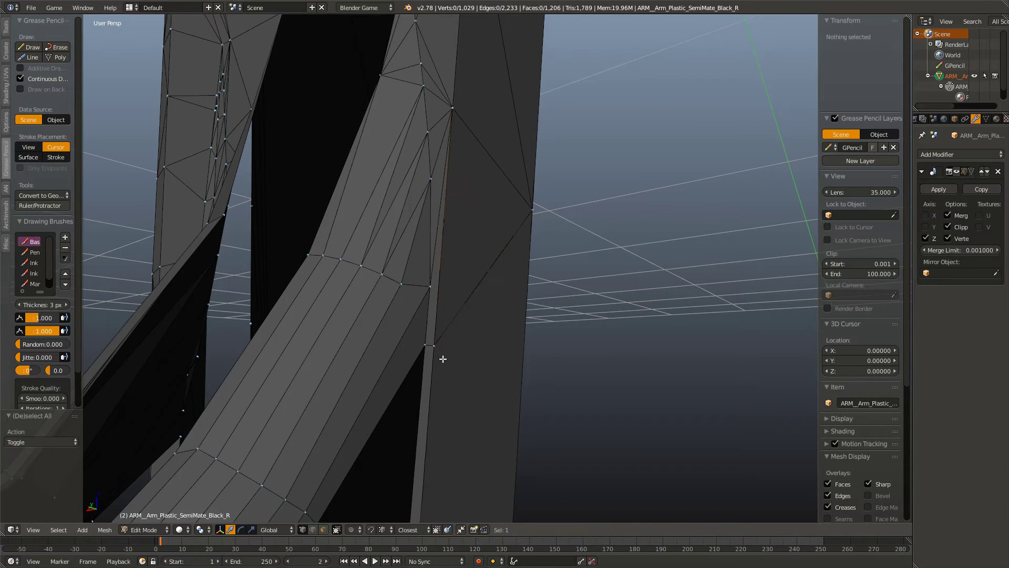
pyautogui.moveTo(442, 358); pyautogui.dragTo(391, 84)
# Step: In front orthographic view, draw a Grease Pencil guide line along the strip's right edge
pyautogui.scroll(3)
pyautogui.scroll(3)
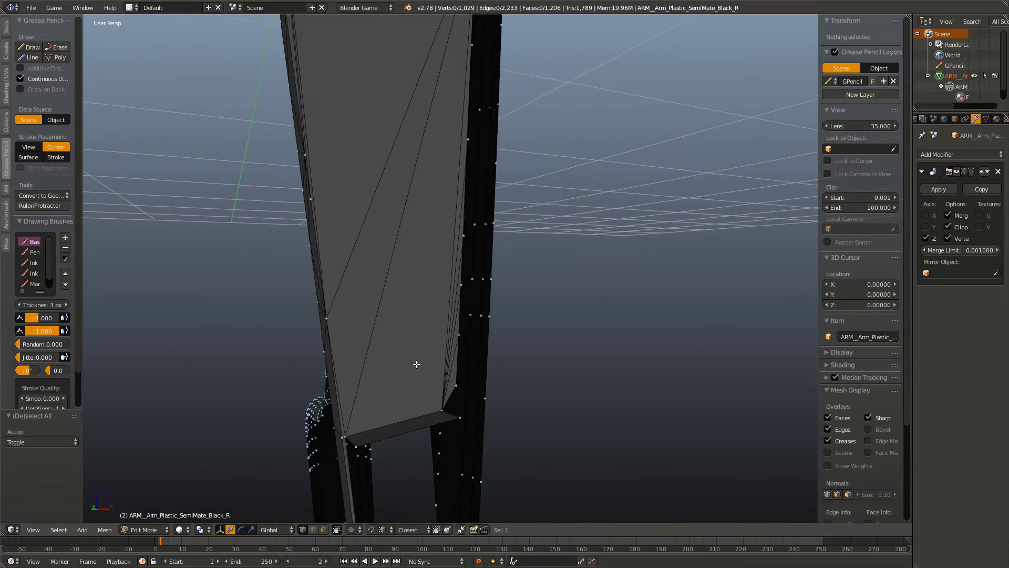
pyautogui.scroll(3)
pyautogui.scroll(3)
pyautogui.press('KP_1')
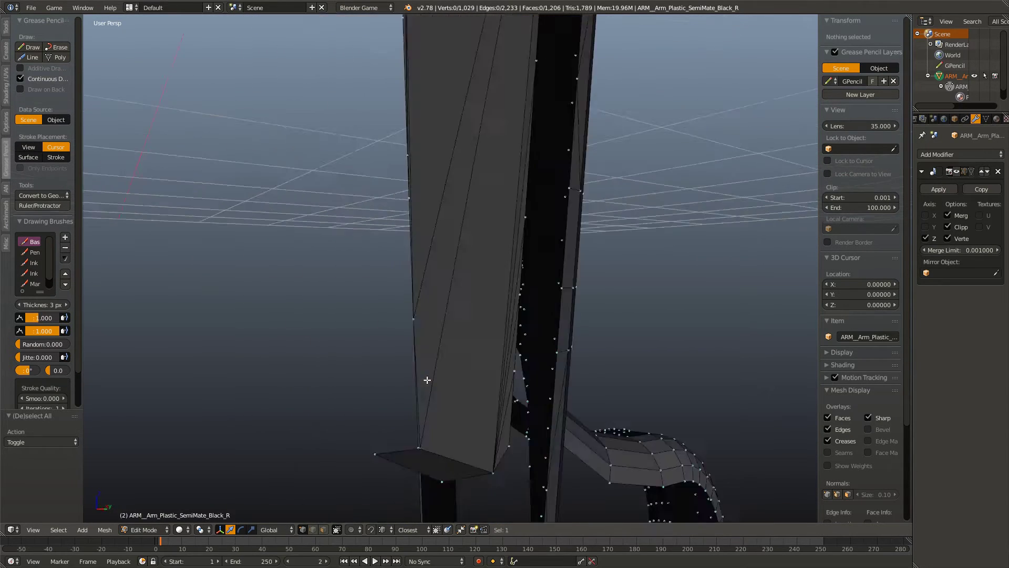
pyautogui.rightClick(409, 402)
pyautogui.moveTo(434, 450); pyautogui.dragTo(448, 320)
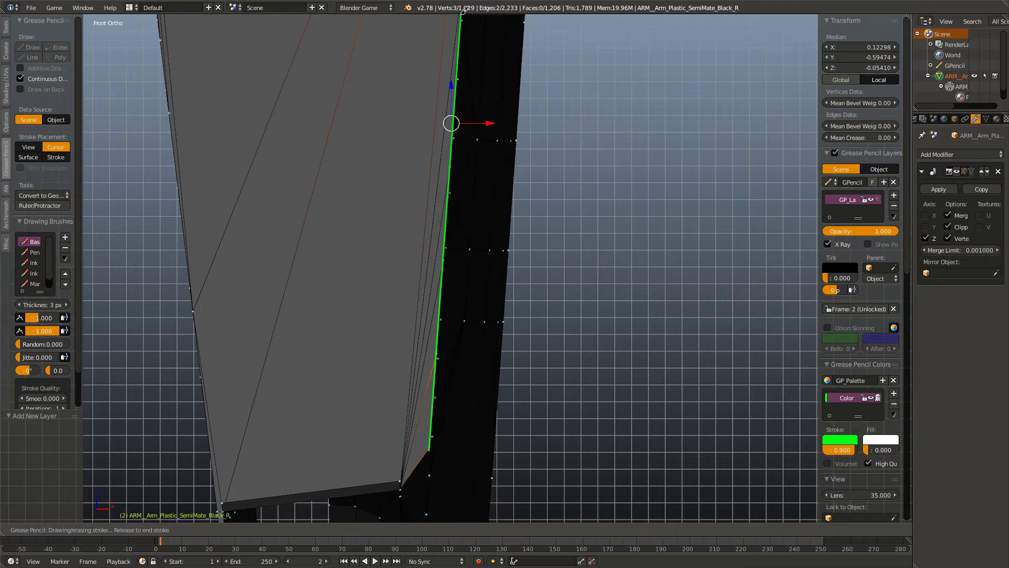
# Step: Check the strip in wireframe, remove the guide line, and switch to face select mode
pyautogui.press('z')
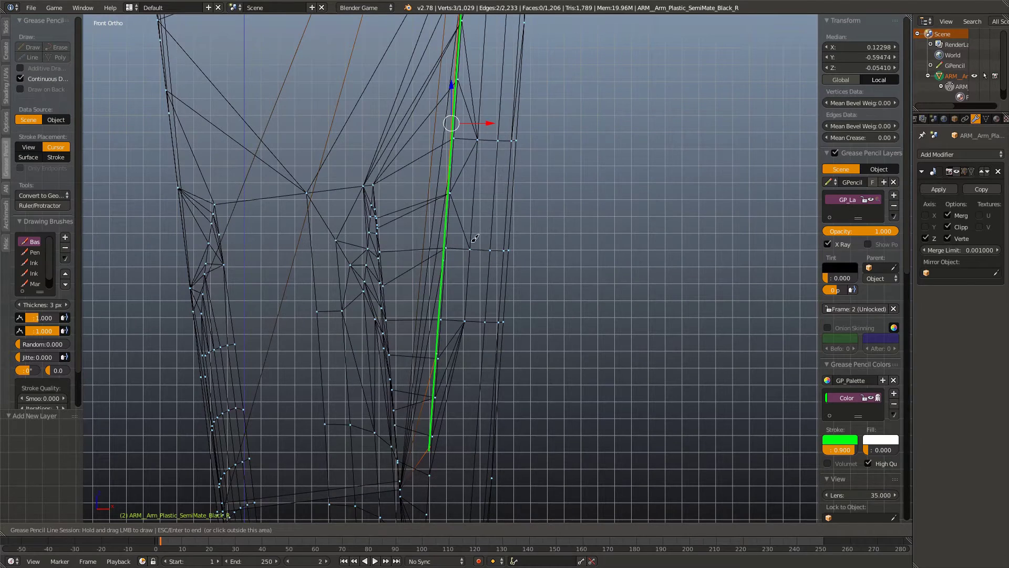
pyautogui.scroll(3)
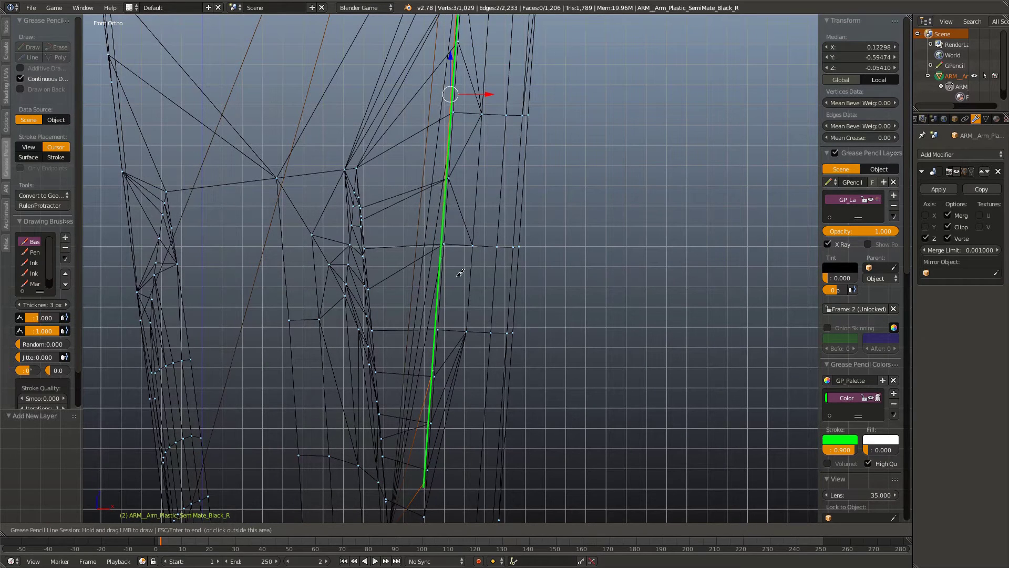
pyautogui.press('z')
pyautogui.scroll(-3)
pyautogui.scroll(-3)
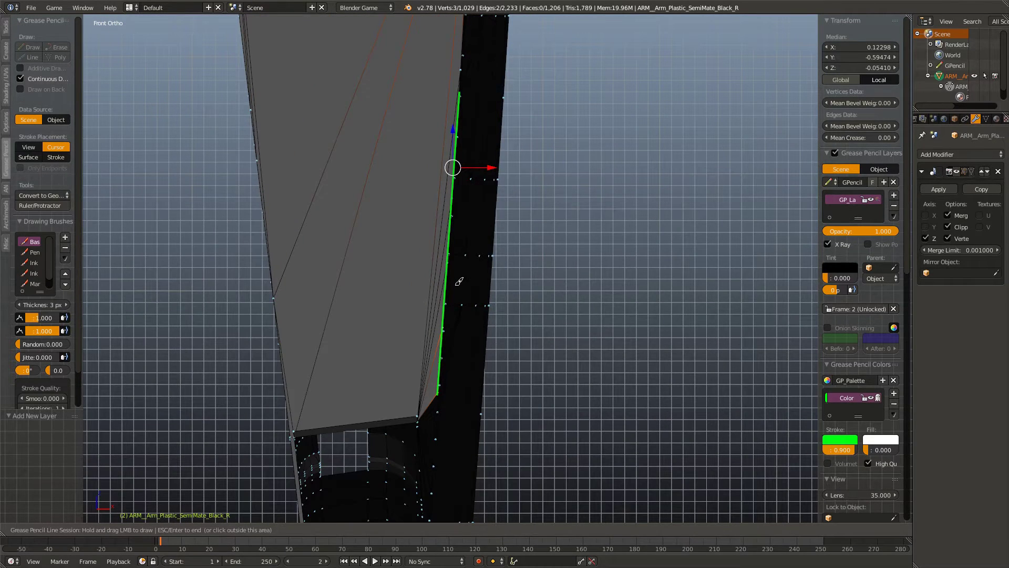
pyautogui.click(894, 205)
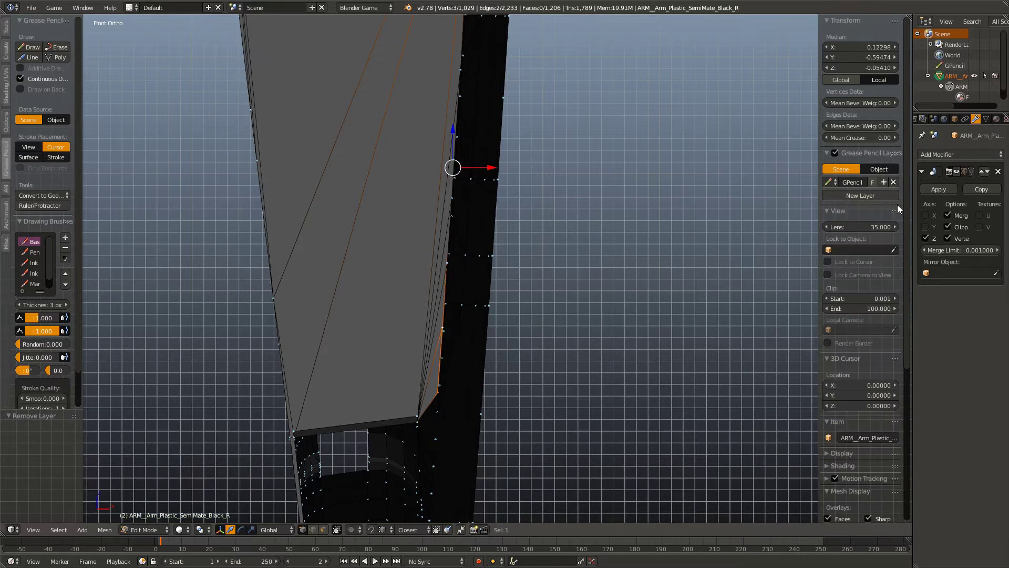
pyautogui.moveTo(418, 332); pyautogui.dragTo(414, 366)
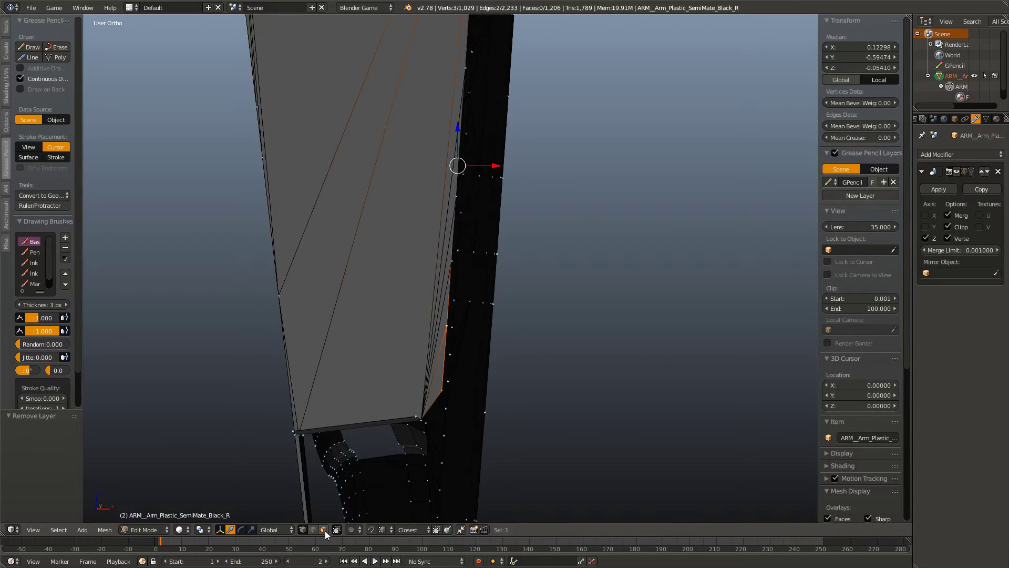
pyautogui.click(324, 530)
# Step: Delete the loose flat panel piece and one extra panel face
pyautogui.press('l')
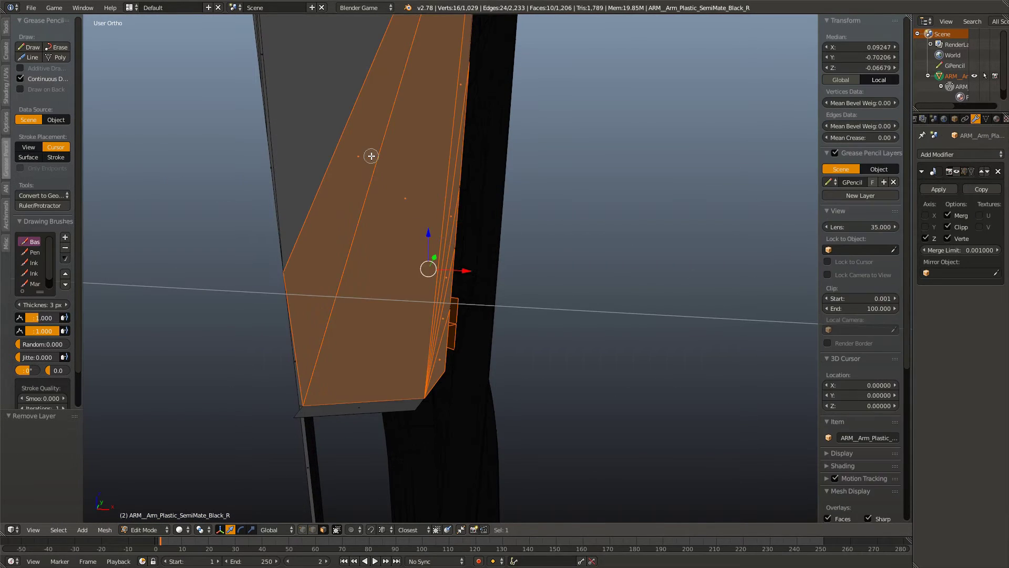
pyautogui.moveTo(471, 324); pyautogui.dragTo(506, 320)
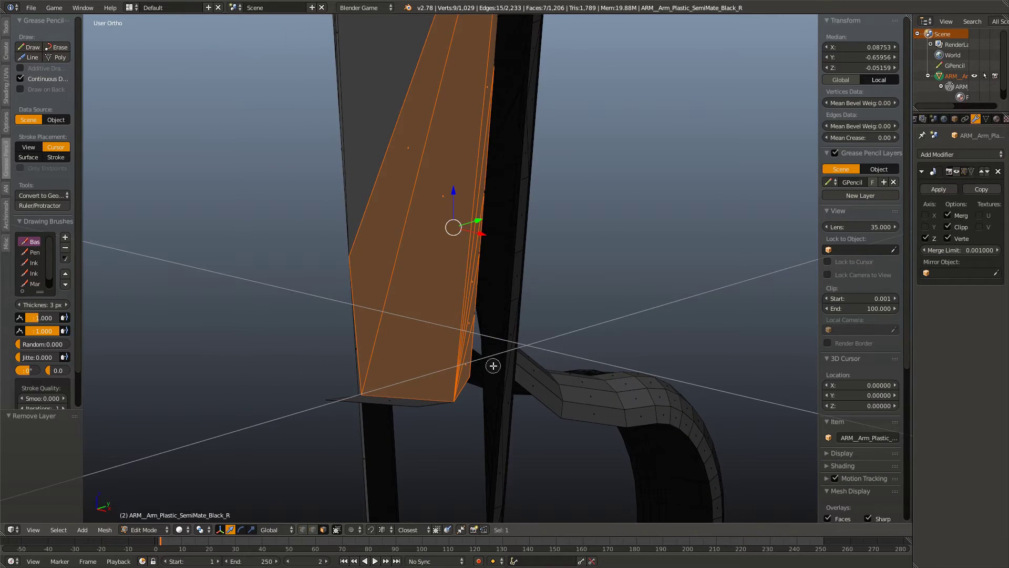
pyautogui.moveTo(444, 303); pyautogui.dragTo(403, 242)
pyautogui.rightClick(433, 65)
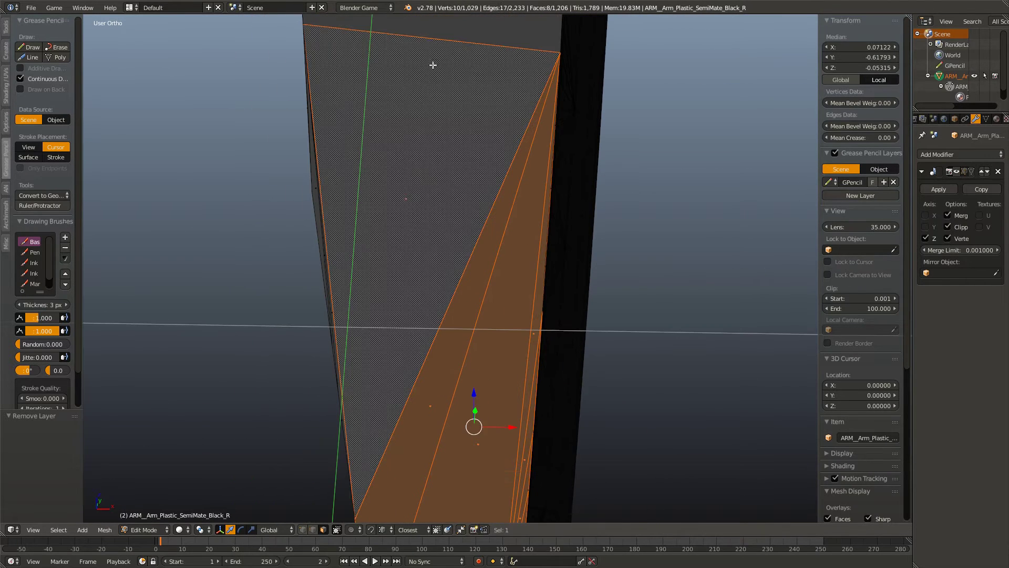
pyautogui.press('x')
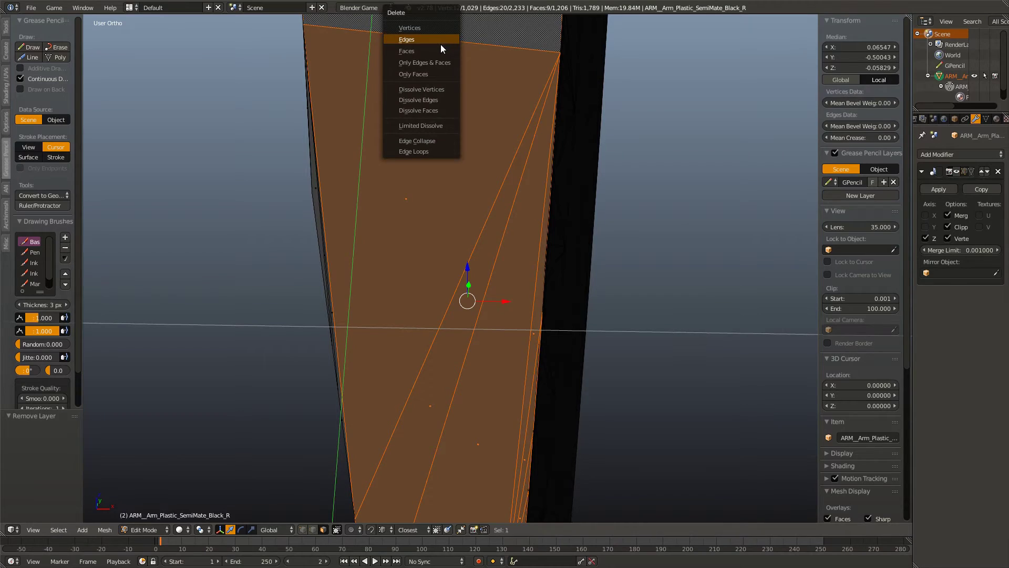
pyautogui.click(440, 44)
# Step: Delete the thin sliver face running along the arm
pyautogui.moveTo(450, 267); pyautogui.dragTo(475, 398)
pyautogui.moveTo(488, 196); pyautogui.dragTo(458, 311)
pyautogui.moveTo(388, 263); pyautogui.dragTo(447, 331)
pyautogui.rightClick(379, 117)
pyautogui.press('x')
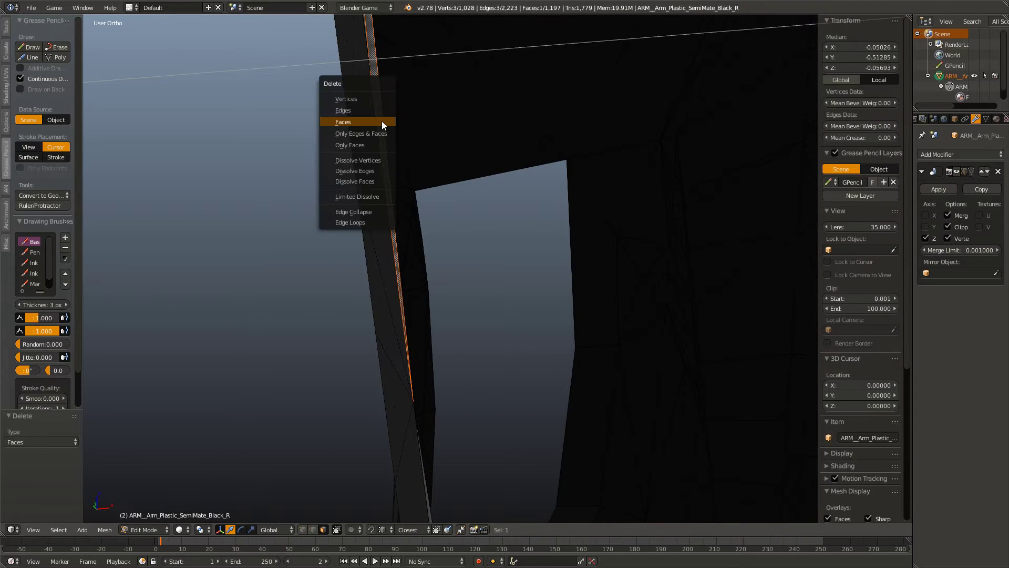
pyautogui.click(383, 119)
# Step: In vertex select mode, delete the stray vertex
pyautogui.moveTo(389, 146); pyautogui.dragTo(383, 424)
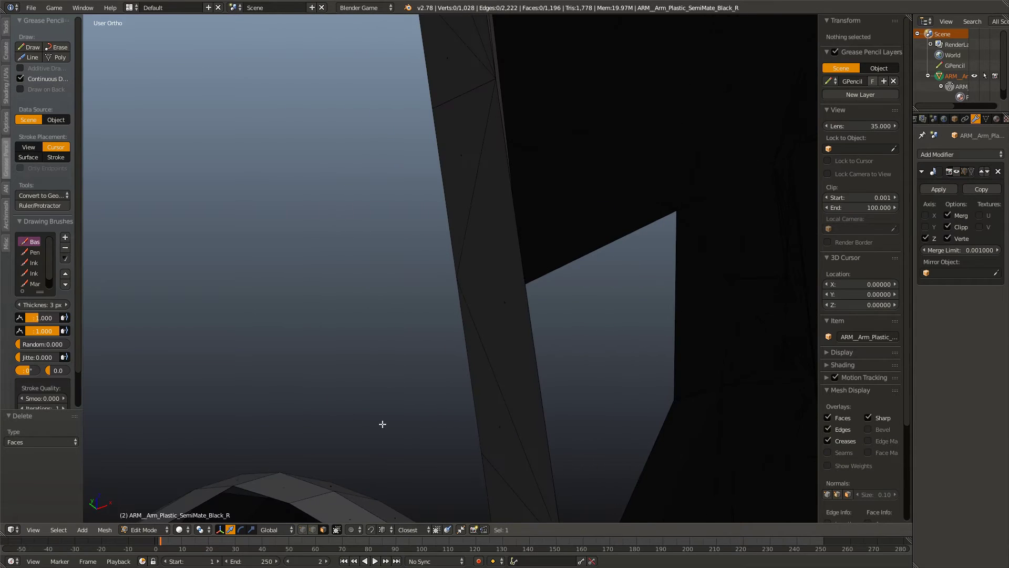
pyautogui.click(303, 529)
pyautogui.moveTo(484, 330); pyautogui.dragTo(480, 263)
pyautogui.rightClick(480, 257)
pyautogui.press('x')
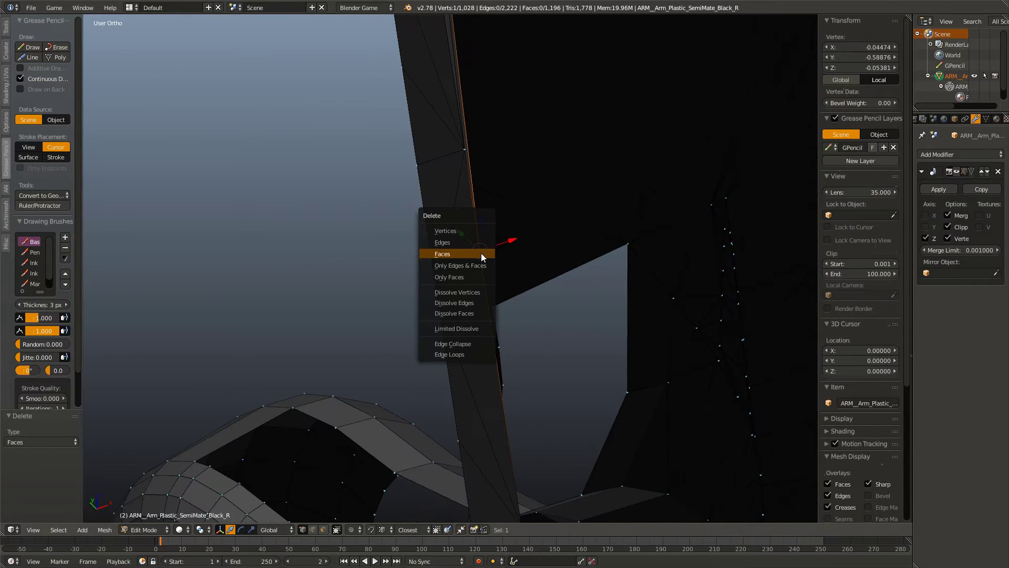
pyautogui.click(474, 230)
# Step: Delete the two stray thin edges along the arm's side
pyautogui.moveTo(473, 228); pyautogui.dragTo(460, 242)
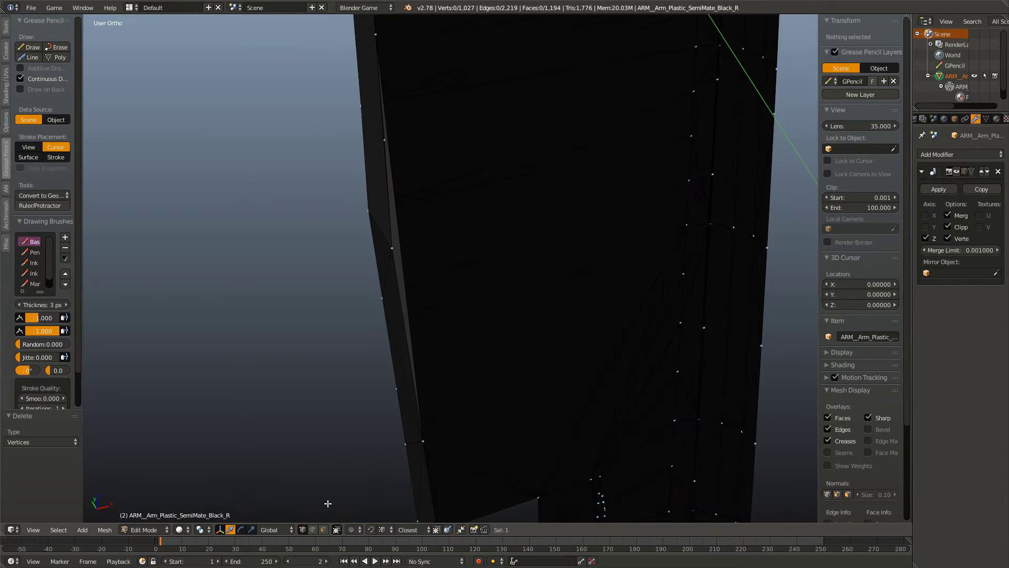
pyautogui.rightClick(398, 229)
pyautogui.press('x')
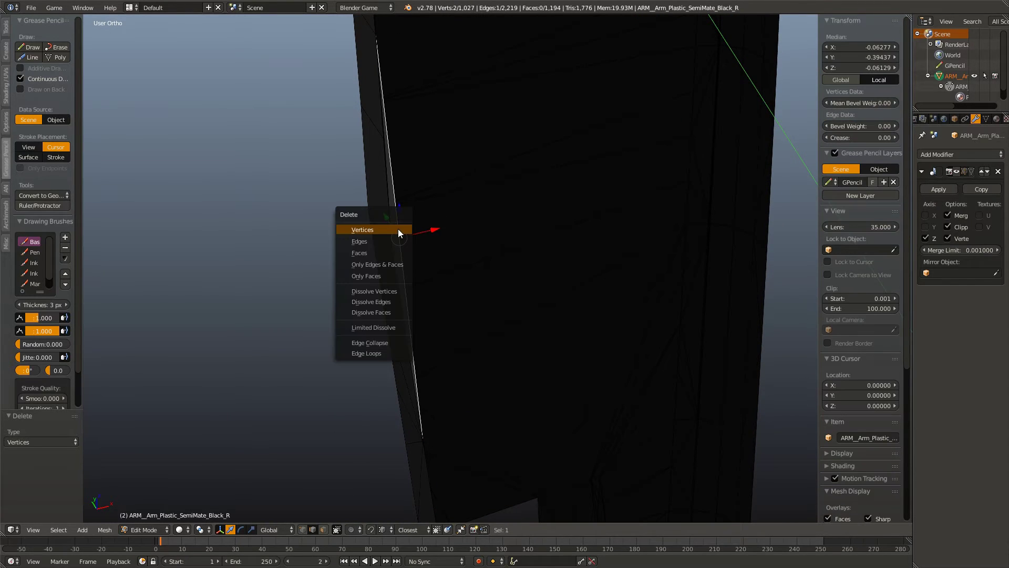
pyautogui.click(390, 243)
pyautogui.moveTo(390, 243); pyautogui.dragTo(457, 370)
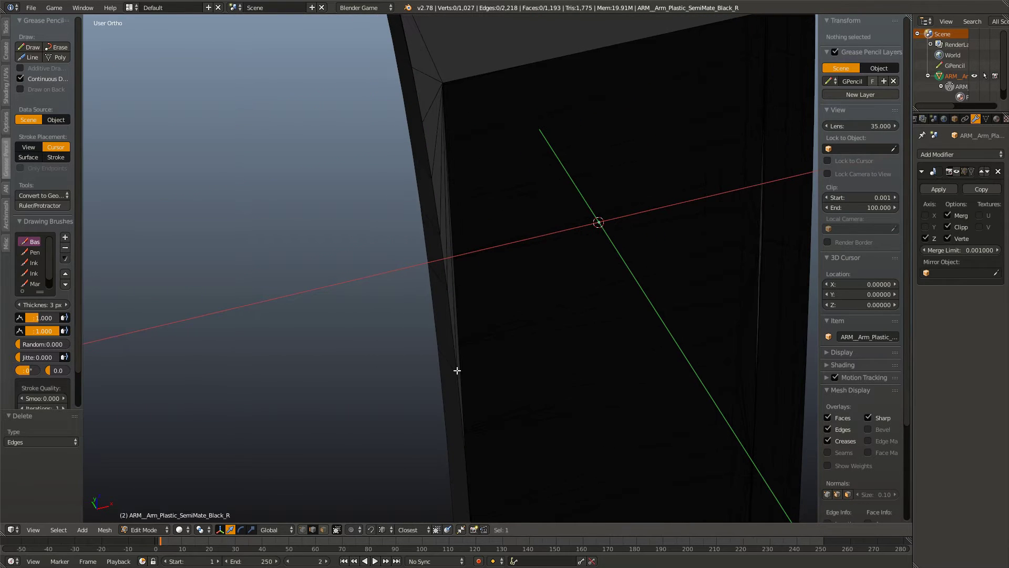
pyautogui.rightClick(451, 232)
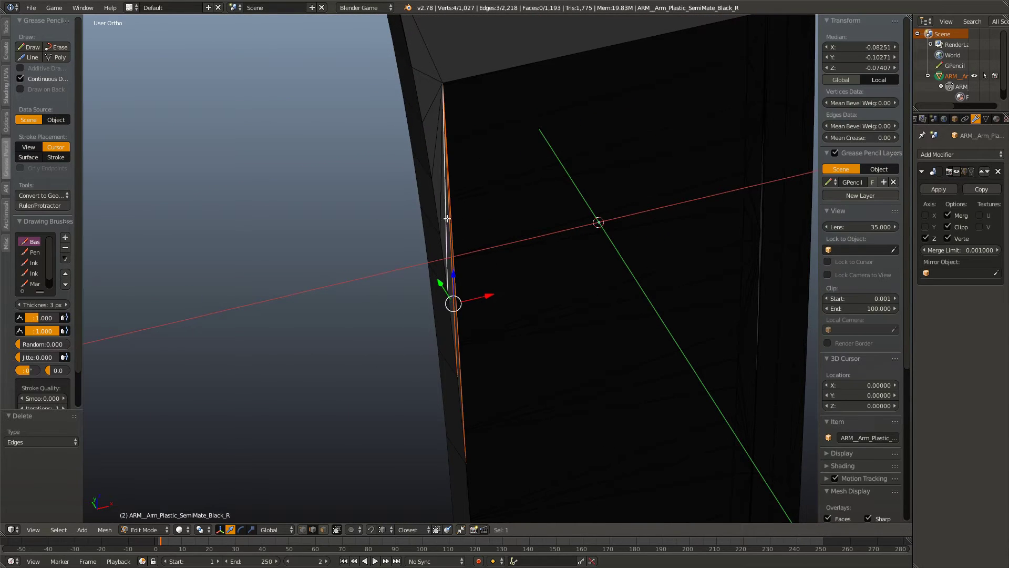
pyautogui.press('x')
pyautogui.click(437, 153)
# Step: With hidden back vertices made selectable, delete two stray vertices on the arm
pyautogui.moveTo(435, 157); pyautogui.dragTo(315, 491)
pyautogui.click(302, 529)
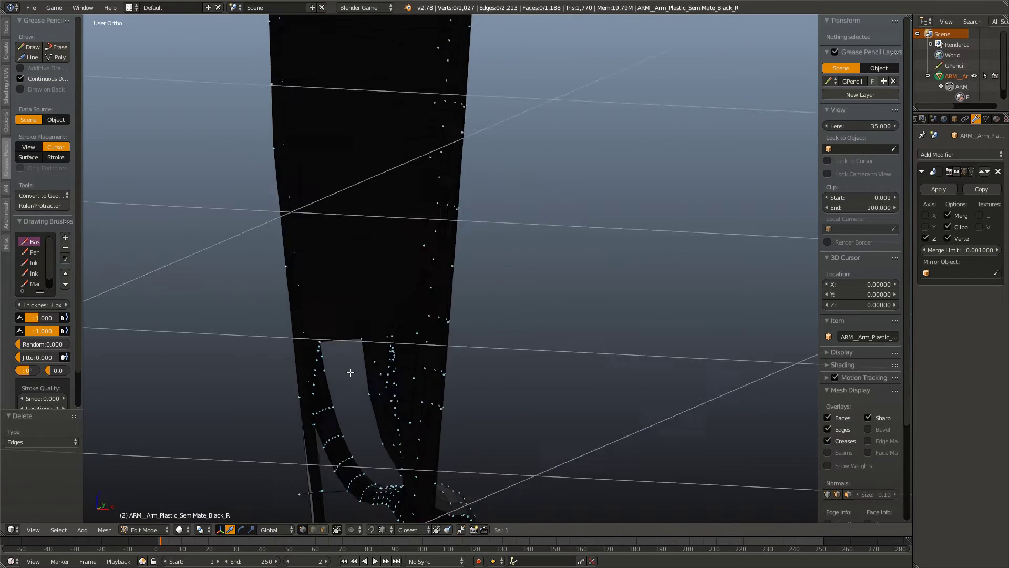
pyautogui.moveTo(350, 365); pyautogui.dragTo(338, 343)
pyautogui.rightClick(372, 210)
pyautogui.scroll(3)
pyautogui.press('KP_Decimal')
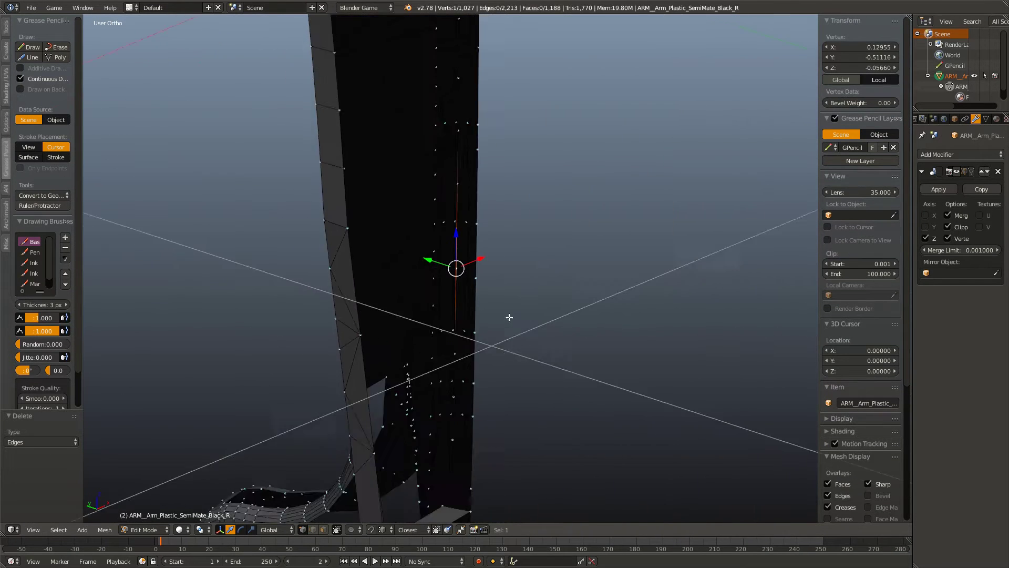
pyautogui.moveTo(509, 315); pyautogui.dragTo(455, 327)
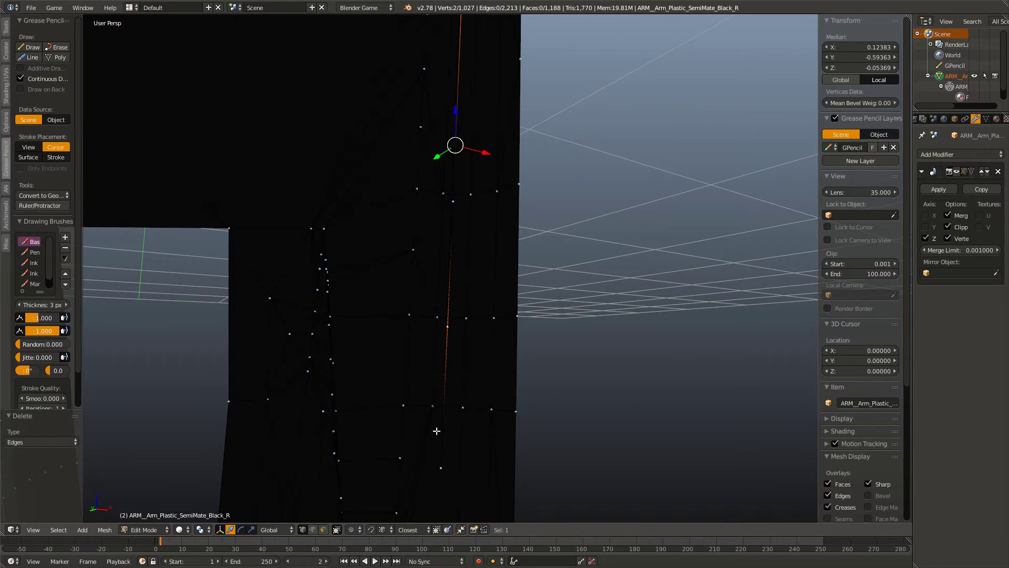
pyautogui.rightClick(436, 430)
pyautogui.moveTo(449, 388); pyautogui.dragTo(451, 284)
pyautogui.press('x')
pyautogui.click(446, 265)
# Step: Connect two stray vertices, then delete the extended stray vertex selection
pyautogui.moveTo(476, 81); pyautogui.dragTo(496, 353)
pyautogui.rightClick(496, 367)
pyautogui.rightClick(424, 300)
pyautogui.press('f')
pyautogui.rightClick(495, 353)
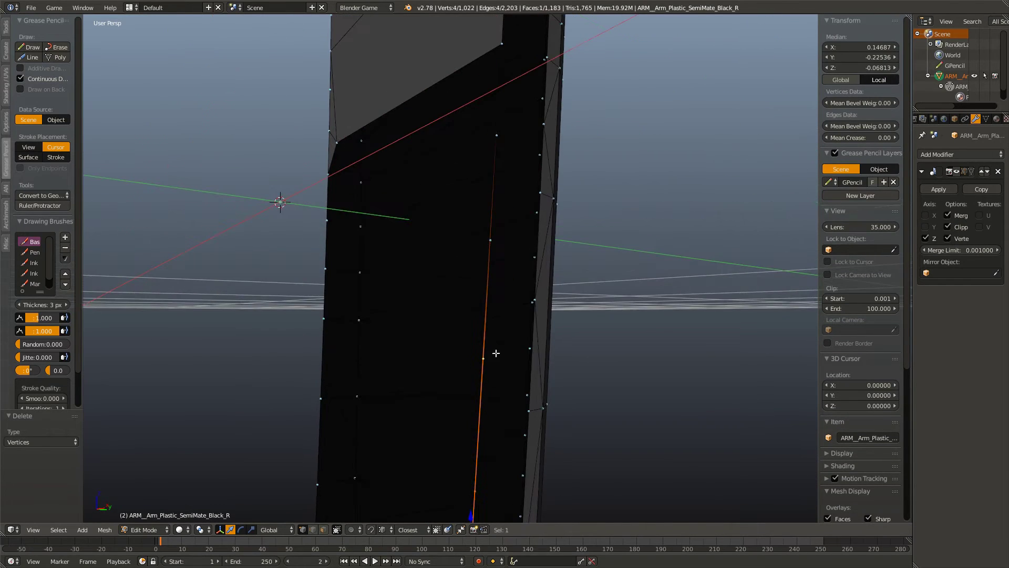
pyautogui.press('x')
pyautogui.click(502, 63)
pyautogui.moveTo(502, 63); pyautogui.dragTo(514, 248)
# Step: Slide a pillar vertex along its edge, then select the vertex where the strip meets the pillar
pyautogui.rightClick(514, 247)
pyautogui.hotkey('shift', 'v')
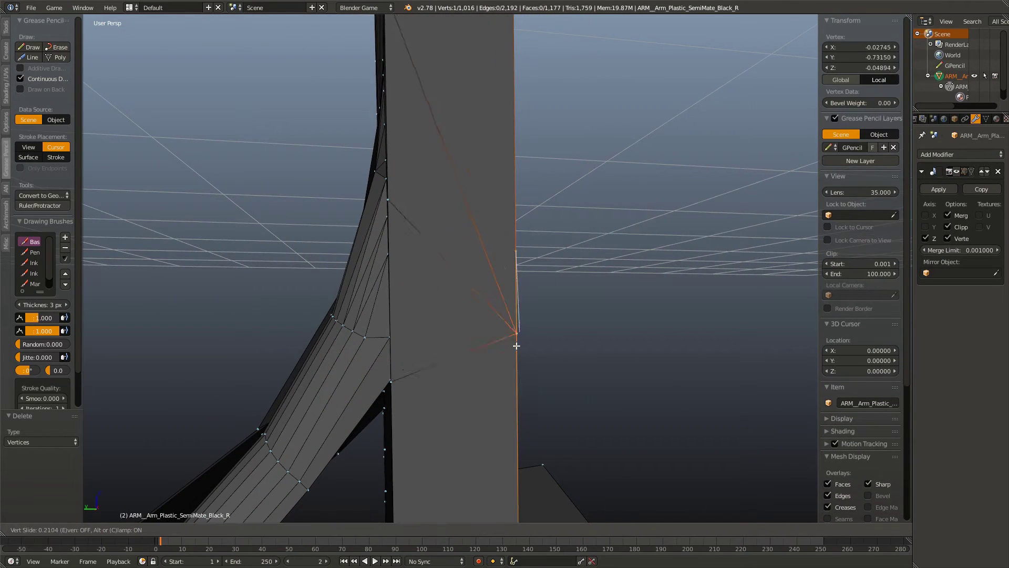
pyautogui.press('Escape')
pyautogui.press('a')
pyautogui.moveTo(480, 337); pyautogui.dragTo(507, 345)
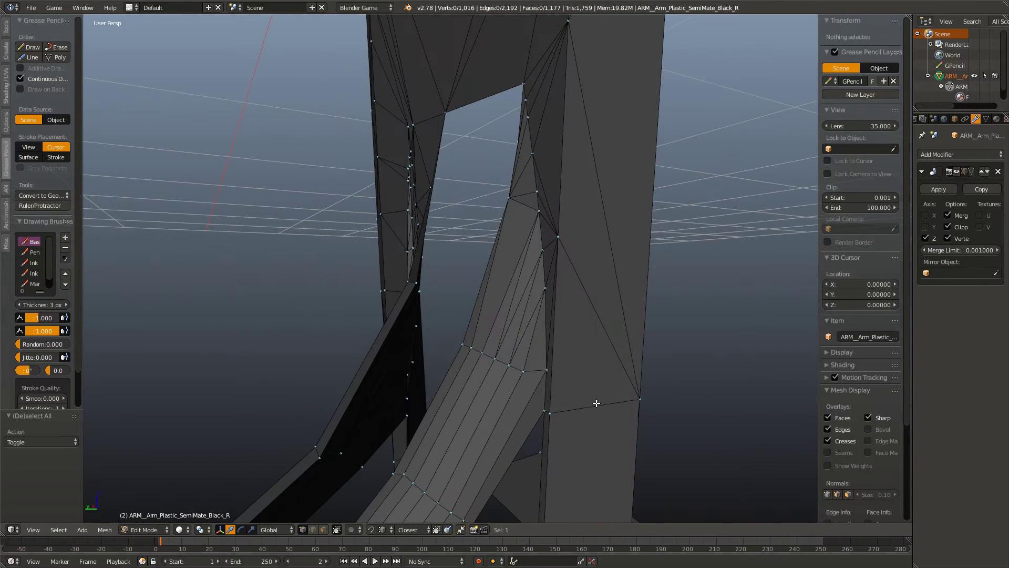
pyautogui.moveTo(596, 403); pyautogui.dragTo(423, 372)
pyautogui.rightClick(379, 379)
pyautogui.moveTo(626, 260); pyautogui.dragTo(518, 308)
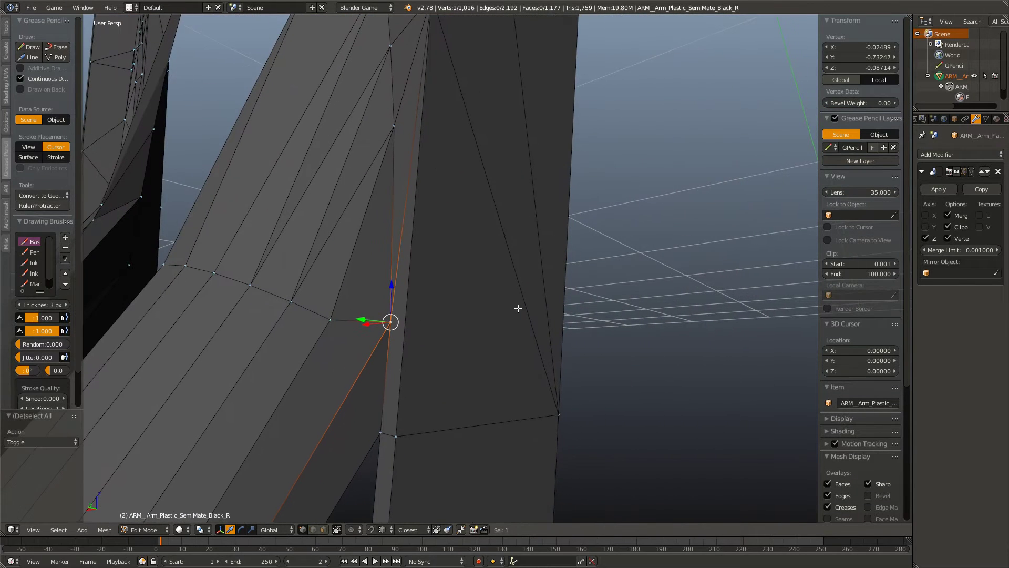
# Step: Knife-cut across the pillar and dissolve the unwanted edge
pyautogui.press('k')
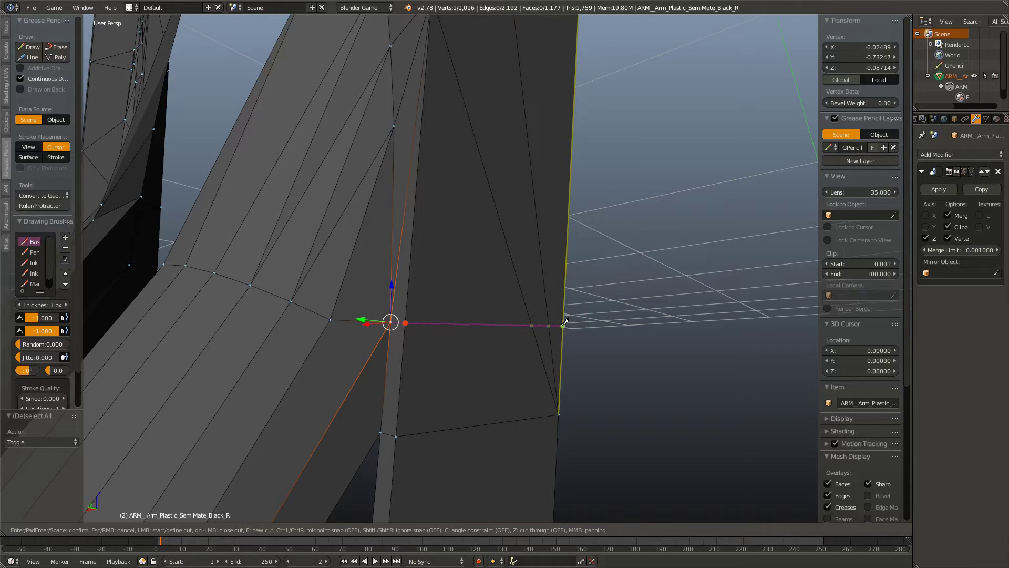
pyautogui.press('Return')
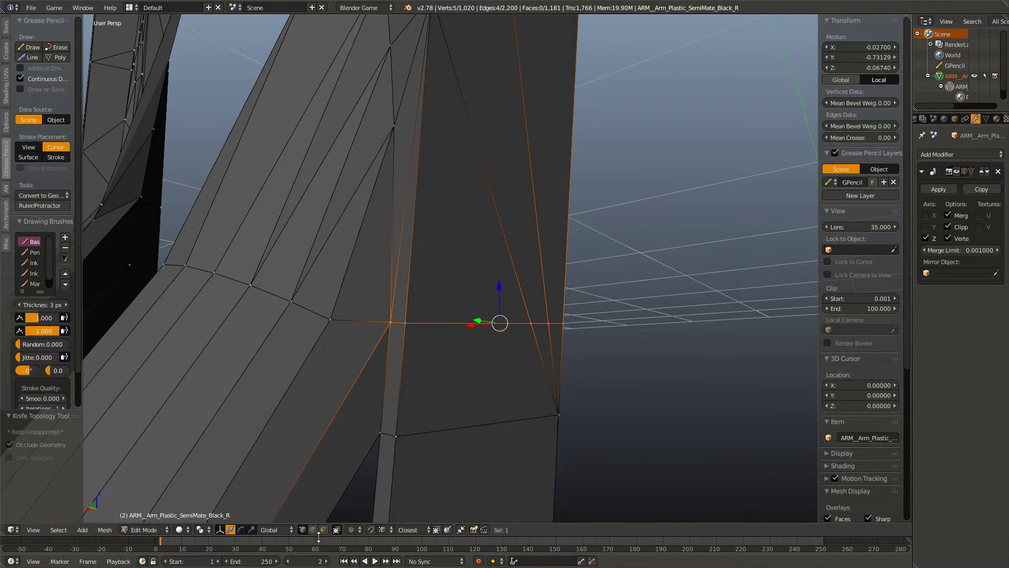
pyautogui.press('x')
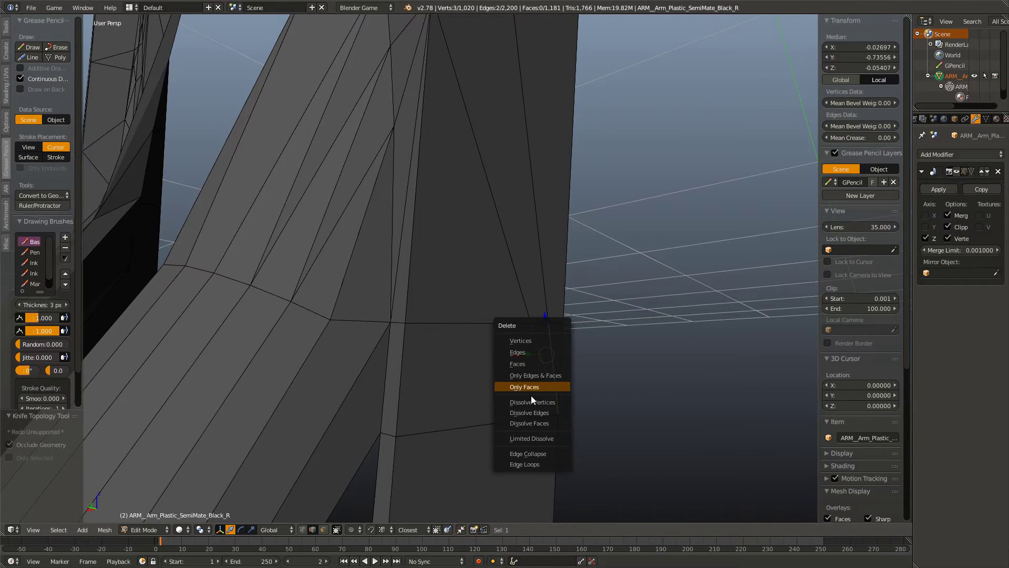
pyautogui.click(531, 410)
pyautogui.moveTo(535, 222); pyautogui.dragTo(441, 350)
pyautogui.press('a')
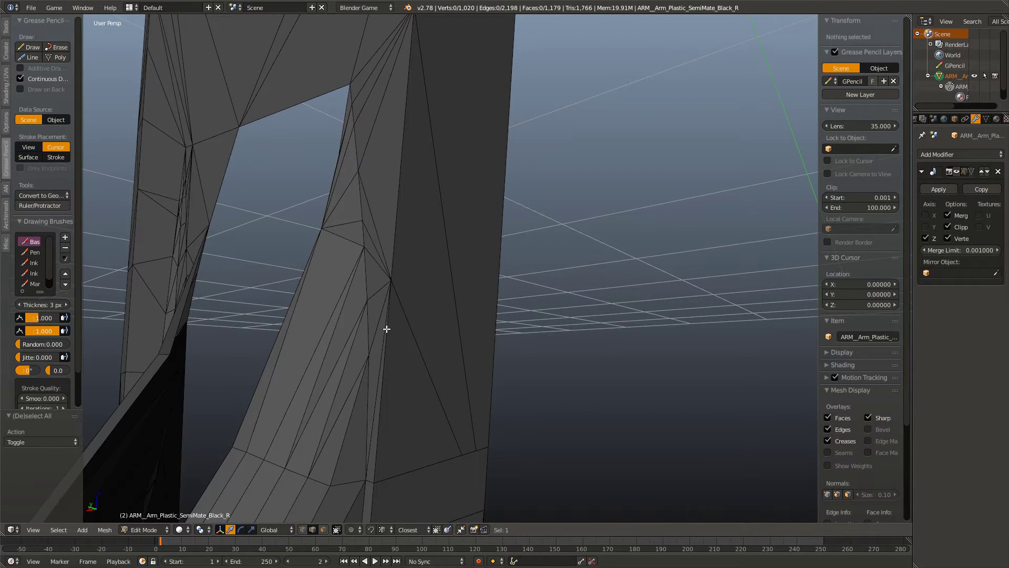
pyautogui.scroll(3)
# Step: Knife-cut across the next face and dissolve the leftover diagonal edges
pyautogui.press('k')
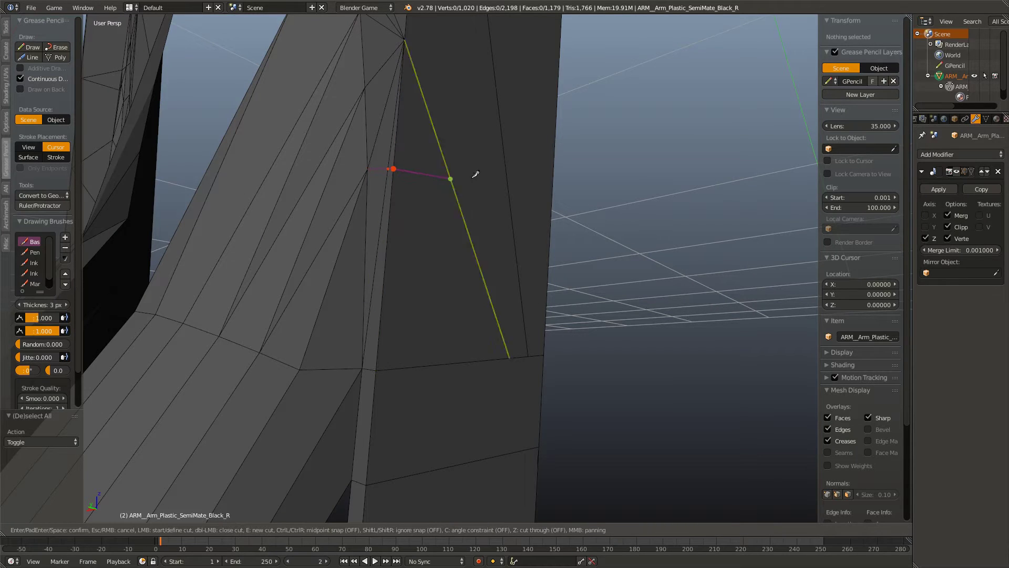
pyautogui.press('Return')
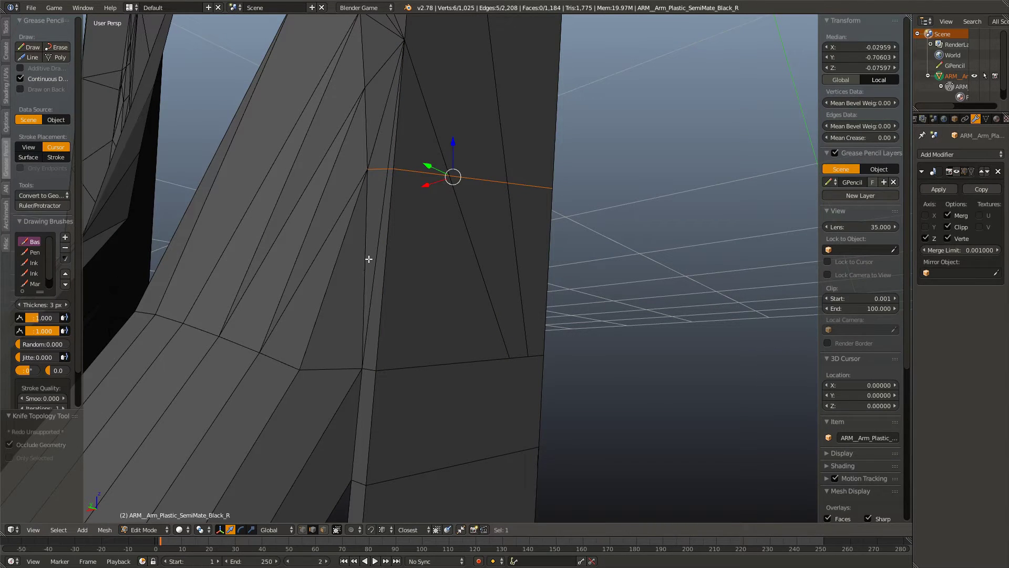
pyautogui.press('x')
pyautogui.click(525, 228)
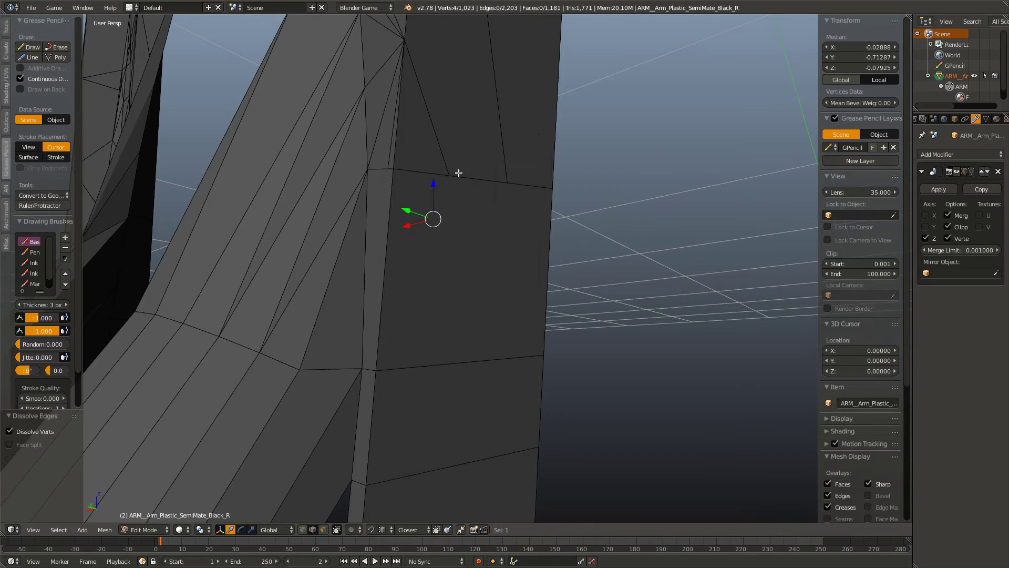
pyautogui.moveTo(460, 171); pyautogui.dragTo(417, 284)
pyautogui.press('a')
# Step: Cut another face to its far edge and dissolve the resulting diagonal edges
pyautogui.press('k')
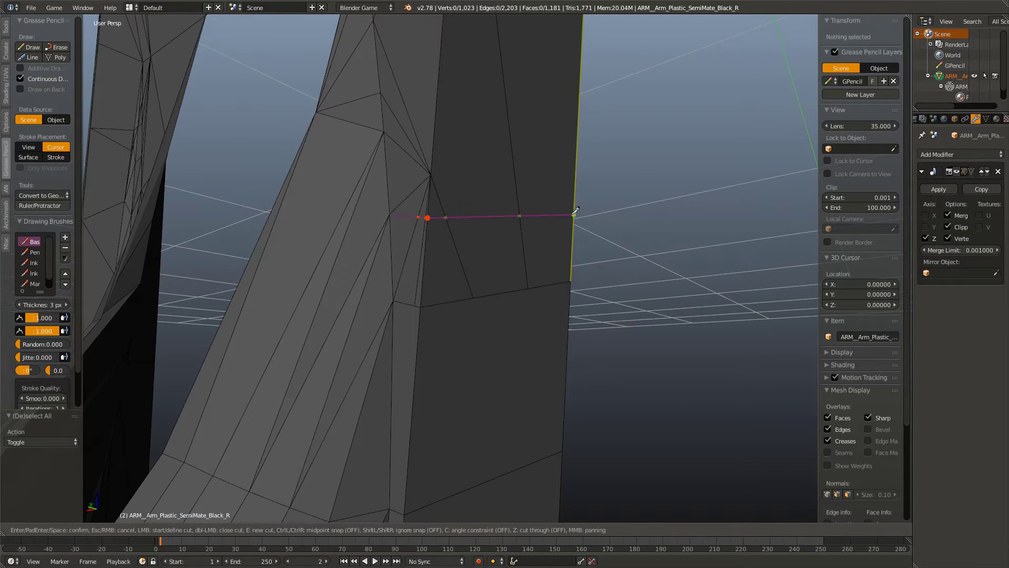
pyautogui.click(574, 214)
pyautogui.press('Return')
pyautogui.press('x')
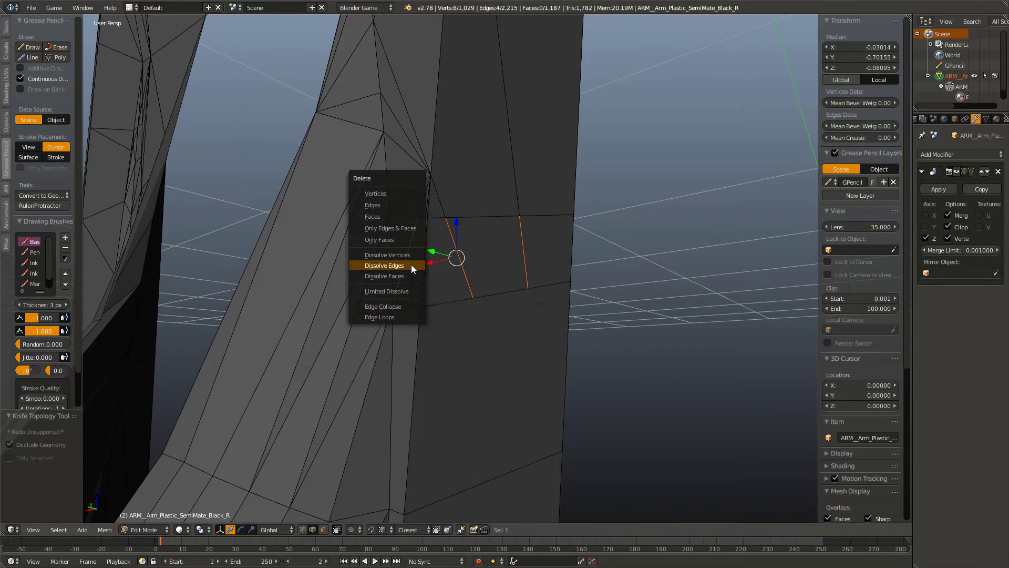
pyautogui.click(411, 264)
pyautogui.press('a')
pyautogui.scroll(3)
pyautogui.scroll(-3)
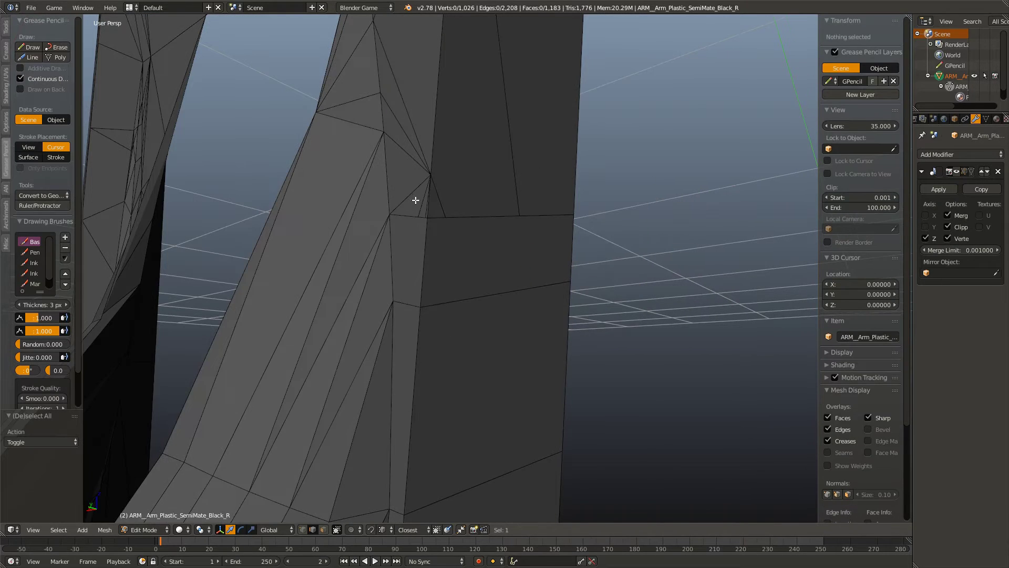
pyautogui.press('a')
pyautogui.press('a')
# Step: Make a final knife cut, dissolve its extra edges, and undo a stray vertex edit
pyautogui.press('k')
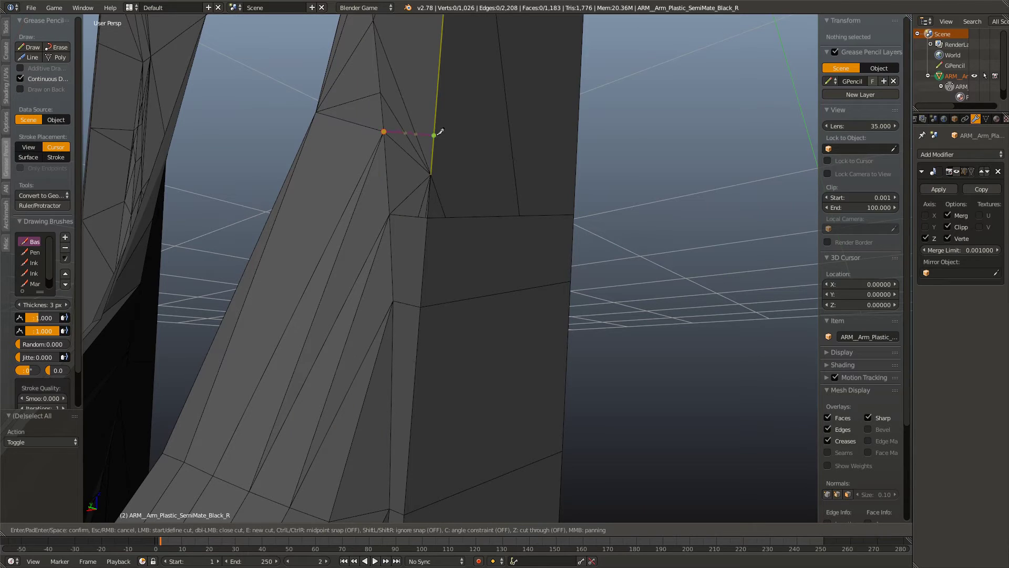
pyautogui.press('Return')
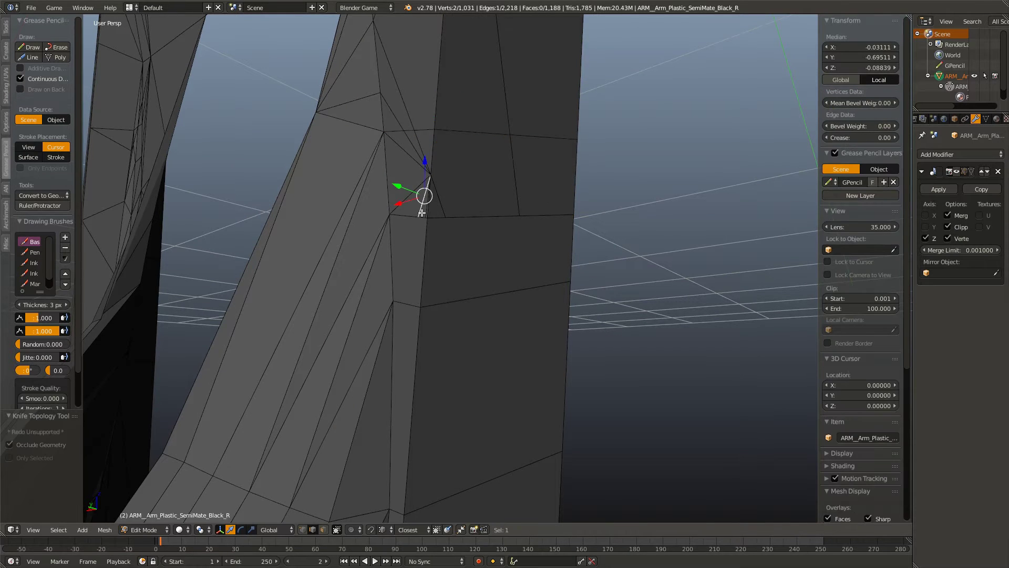
pyautogui.press('x')
pyautogui.click(439, 148)
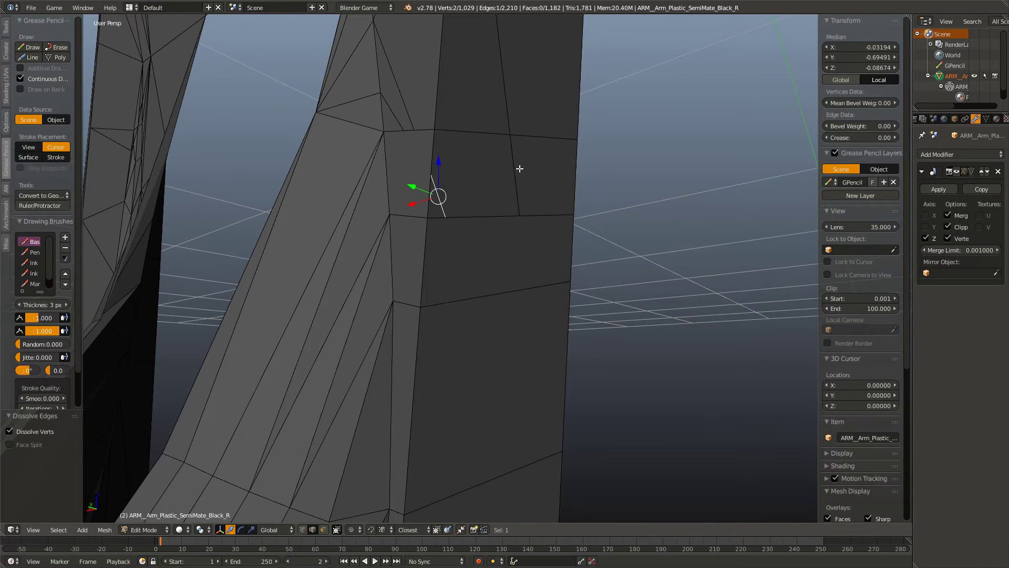
pyautogui.rightClick(519, 164)
pyautogui.moveTo(518, 165); pyautogui.dragTo(394, 334)
pyautogui.press('a')
pyautogui.hotkey('ctrl', 'z')
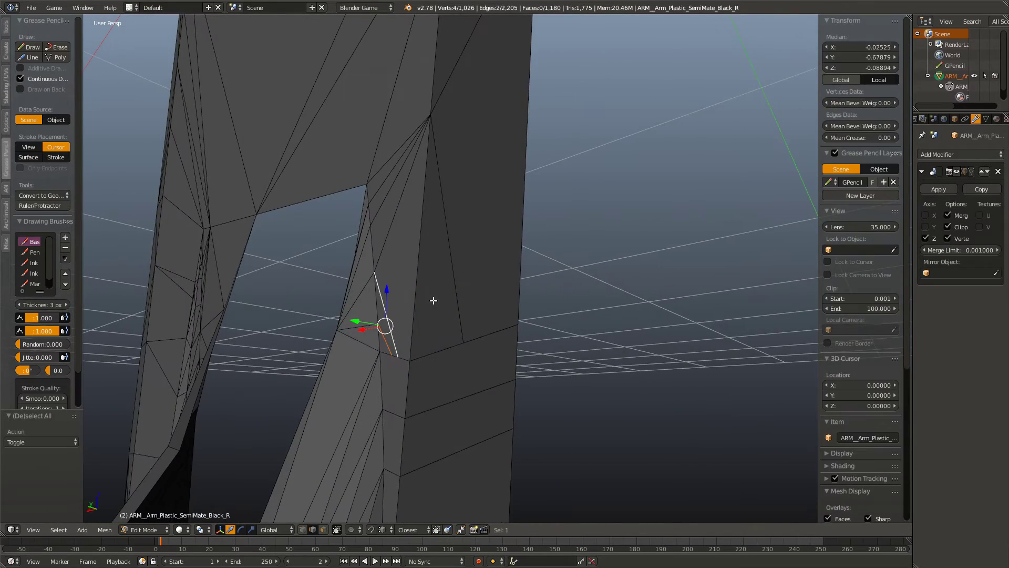
pyautogui.press('a')
pyautogui.scroll(3)
pyautogui.scroll(3)
# Step: Delete the faces of the narrow triangular strip beside the arm's opening
pyautogui.scroll(3)
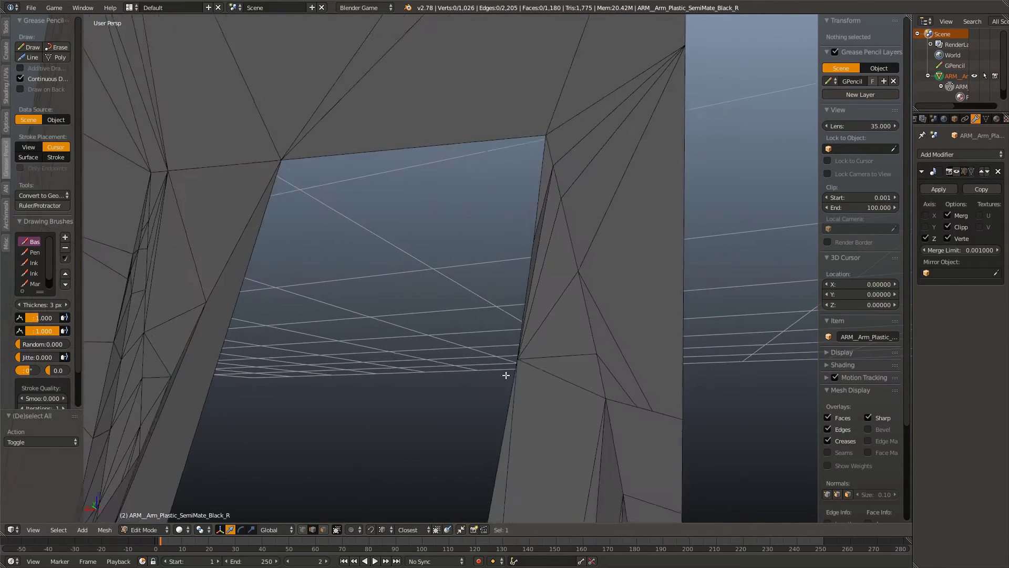
pyautogui.scroll(3)
pyautogui.scroll(3)
pyautogui.moveTo(460, 377); pyautogui.dragTo(456, 370)
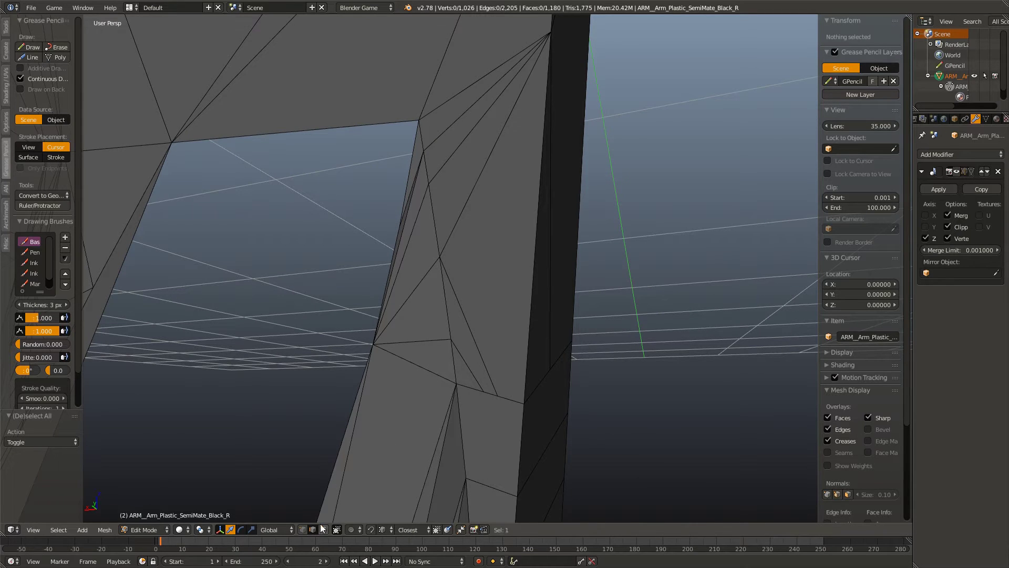
pyautogui.rightClick(431, 326)
pyautogui.rightClick(400, 210)
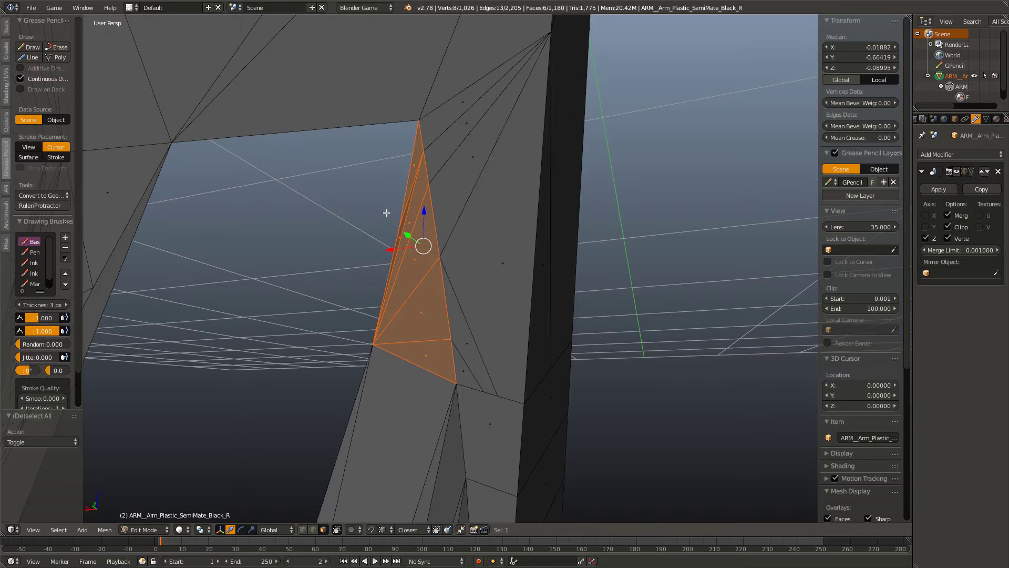
pyautogui.press('x')
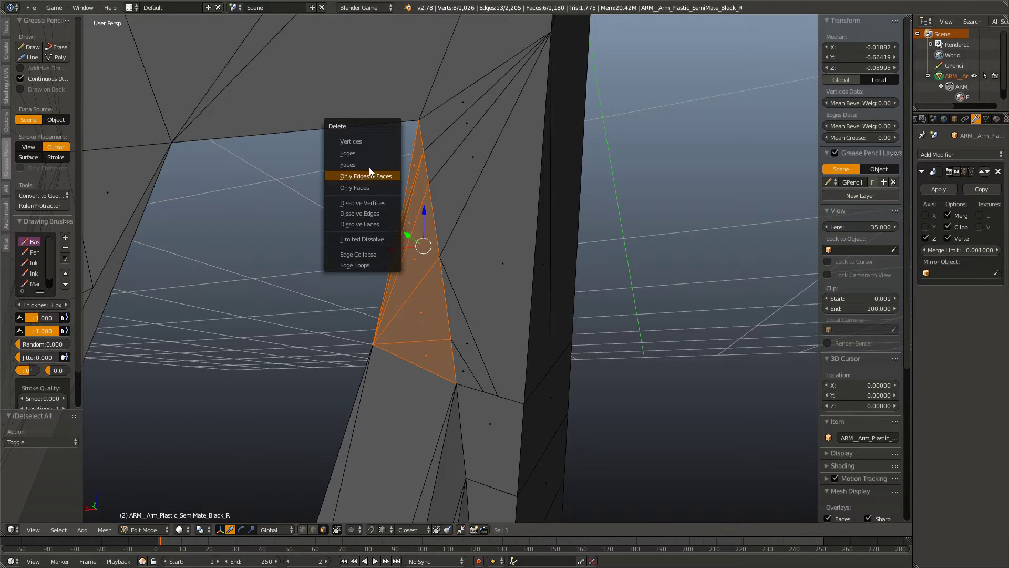
pyautogui.click(363, 165)
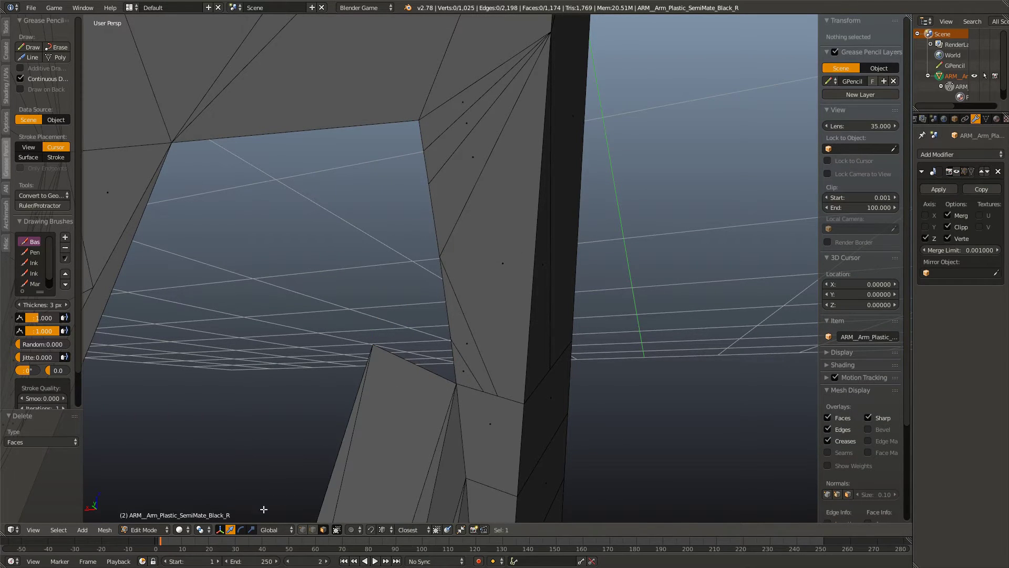
# Step: Dissolve an unneeded vertex at the gap and fill a face between three vertices
pyautogui.rightClick(373, 345)
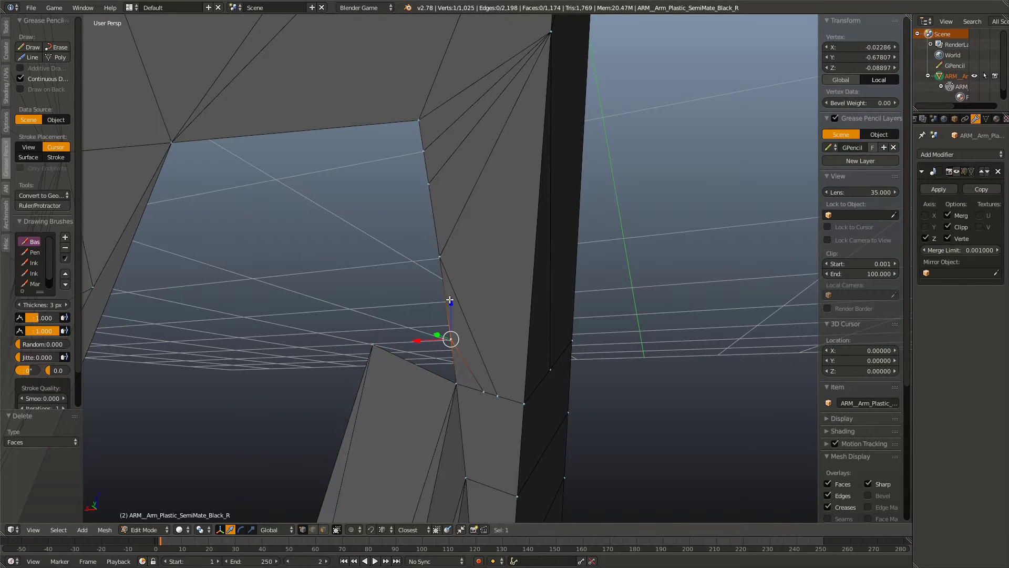
pyautogui.rightClick(442, 260)
pyautogui.press('x')
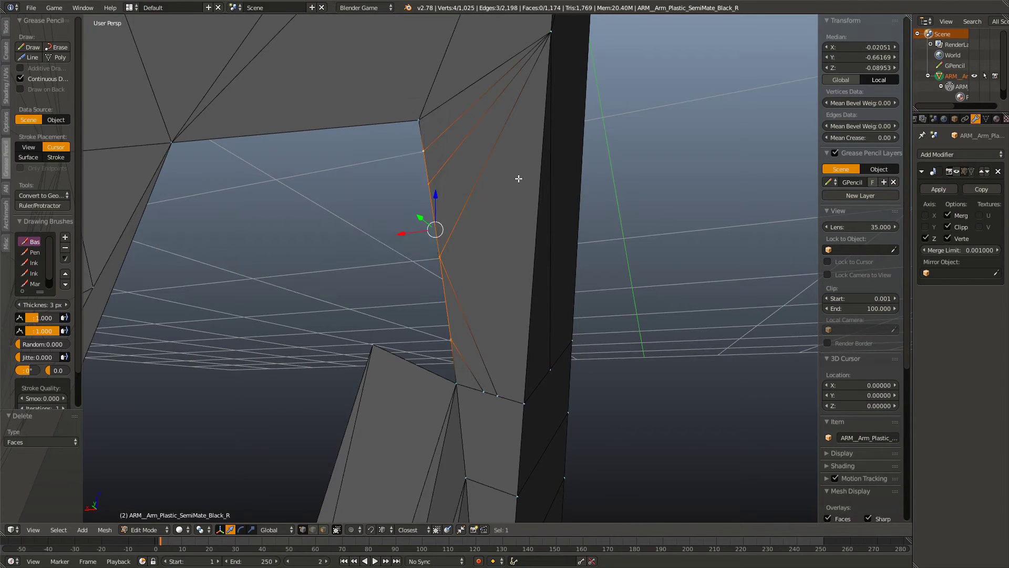
pyautogui.press('x')
pyautogui.click(401, 196)
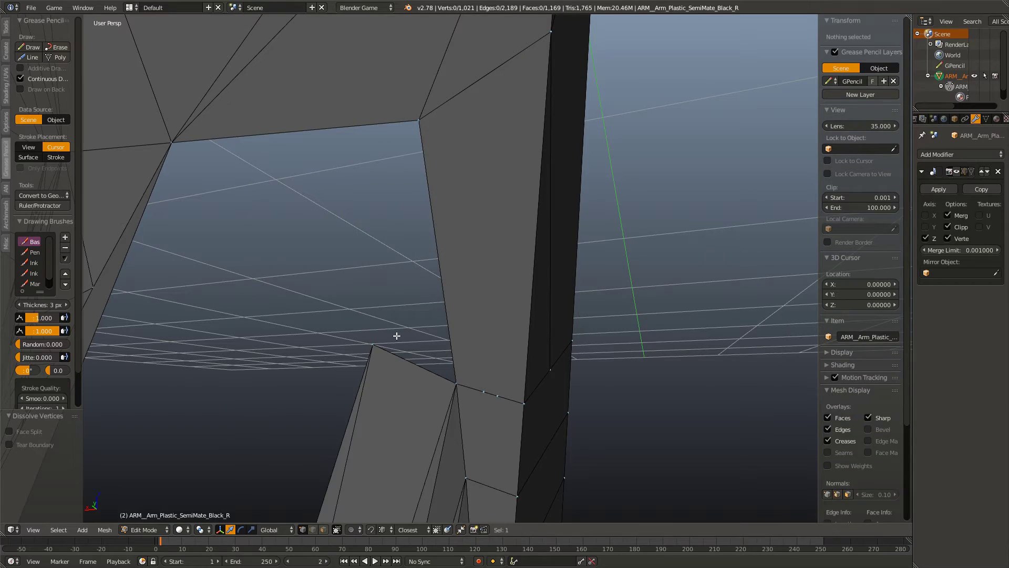
pyautogui.rightClick(457, 371)
pyautogui.press('f')
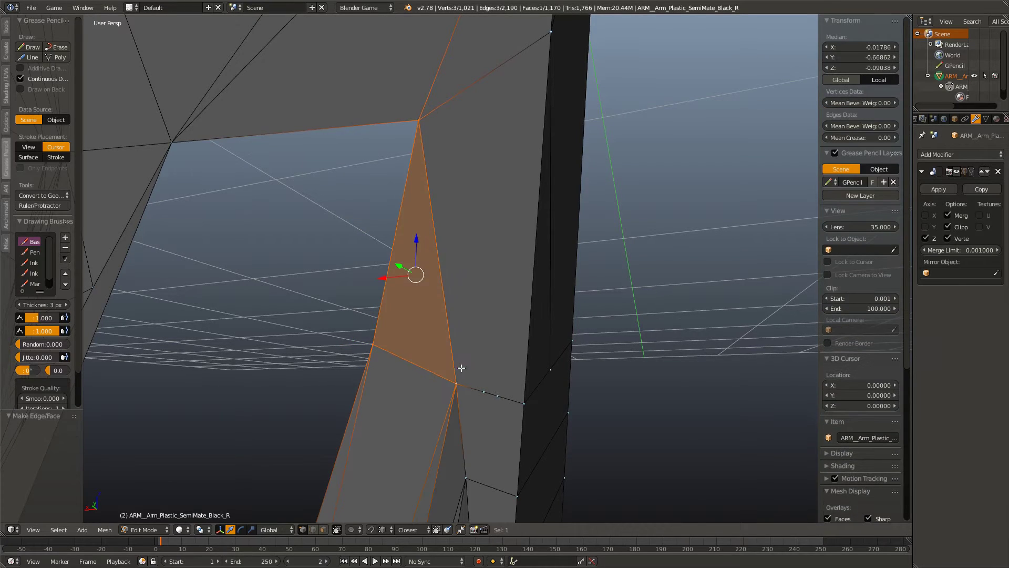
pyautogui.press('a')
# Step: Dissolve a stray vertex on the pillar
pyautogui.moveTo(462, 367); pyautogui.dragTo(444, 372)
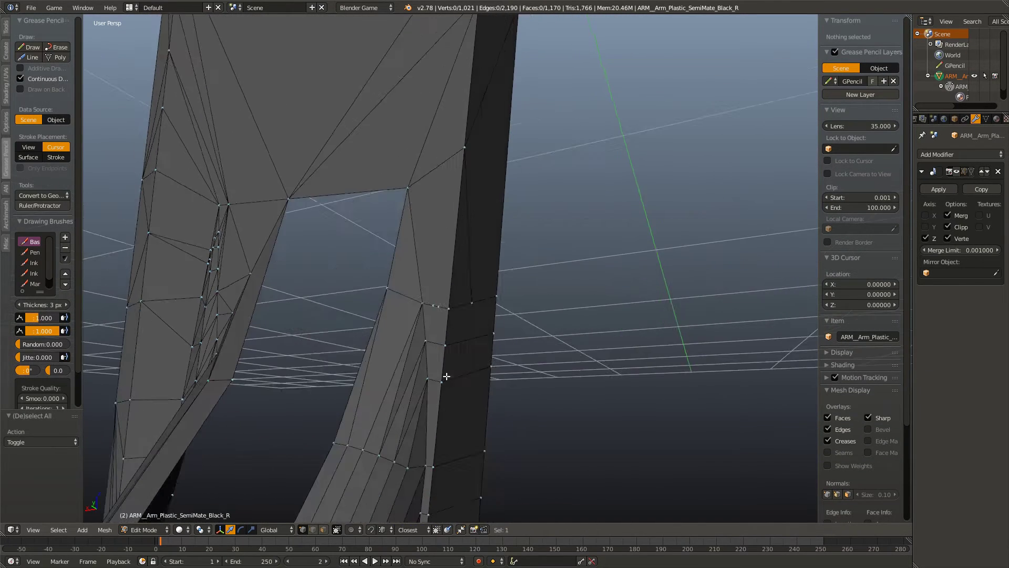
pyautogui.scroll(3)
pyautogui.rightClick(412, 351)
pyautogui.press('x')
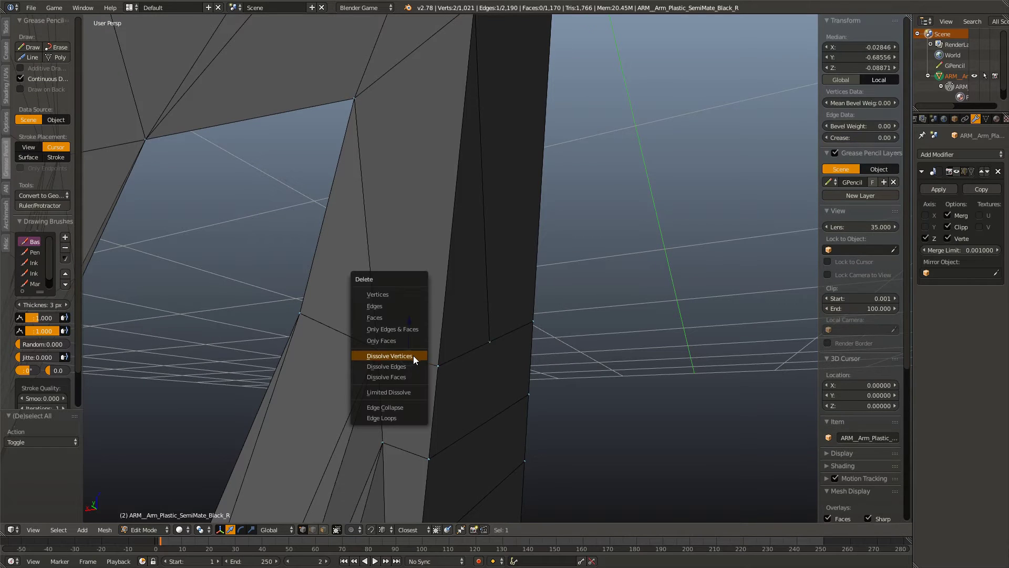
pyautogui.click(412, 362)
pyautogui.press('x')
pyautogui.click(494, 359)
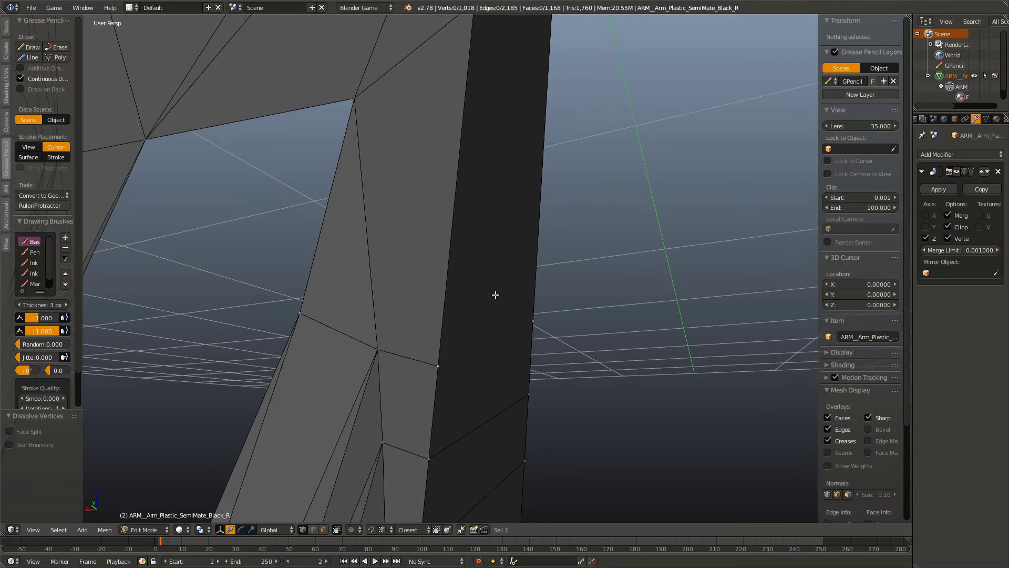
pyautogui.moveTo(495, 305); pyautogui.dragTo(459, 324)
# Step: Knife-cut two new edges across the pillar face, the second ending at a pillar-edge vertex
pyautogui.press('a')
pyautogui.press('k')
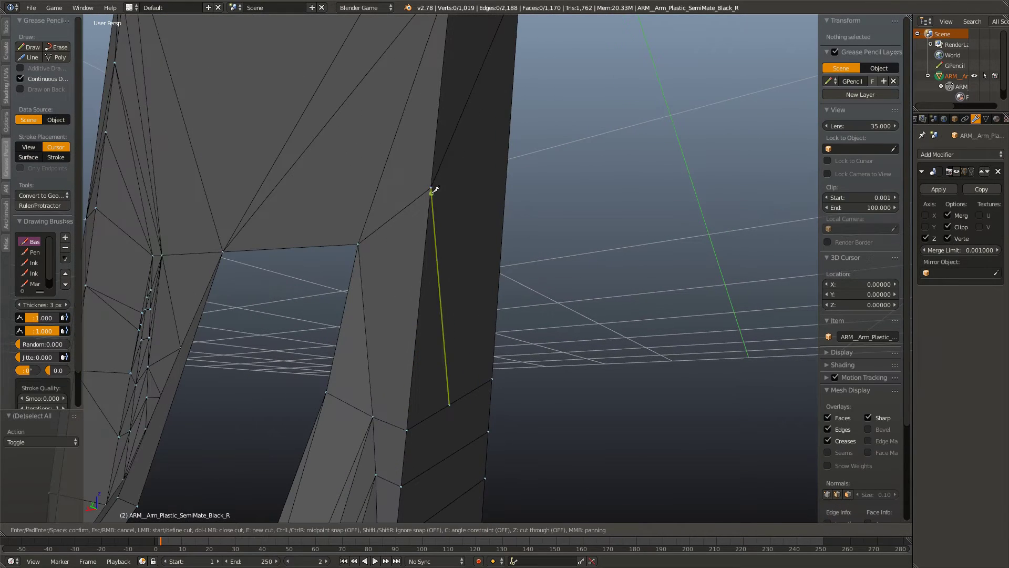
pyautogui.click(428, 185)
pyautogui.press('Return')
pyautogui.moveTo(412, 252); pyautogui.dragTo(286, 286)
pyautogui.press('k')
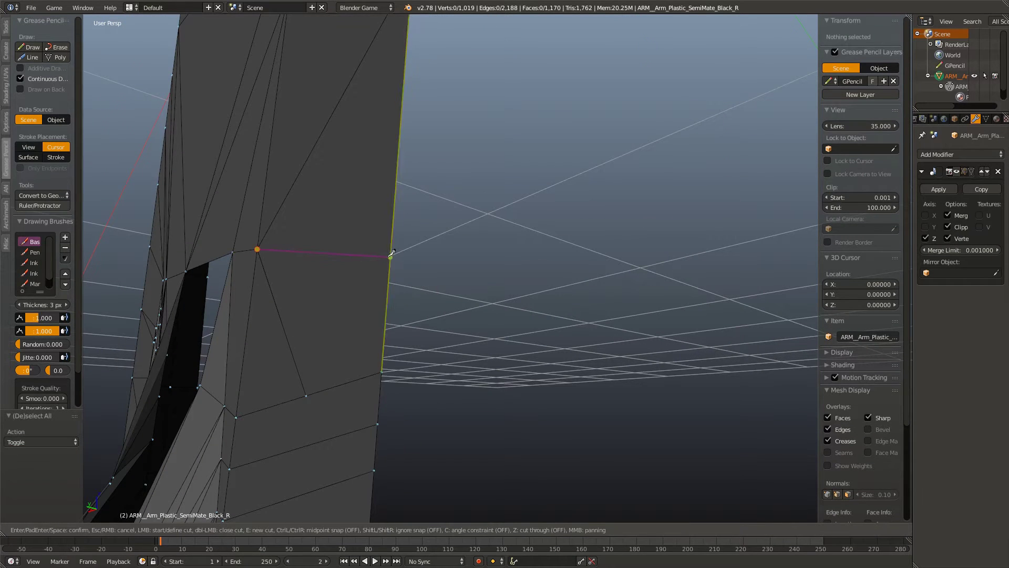
pyautogui.click(391, 255)
pyautogui.press('Return')
# Step: Dissolve the leftover vertex, then select a vertex on the thin sliver edge
pyautogui.rightClick(306, 395)
pyautogui.press('x')
pyautogui.click(310, 409)
pyautogui.moveTo(311, 408); pyautogui.dragTo(462, 361)
pyautogui.hotkey('ctrl', 'z')
pyautogui.press('x')
pyautogui.click(313, 296)
pyautogui.press('a')
pyautogui.moveTo(377, 478); pyautogui.dragTo(402, 371)
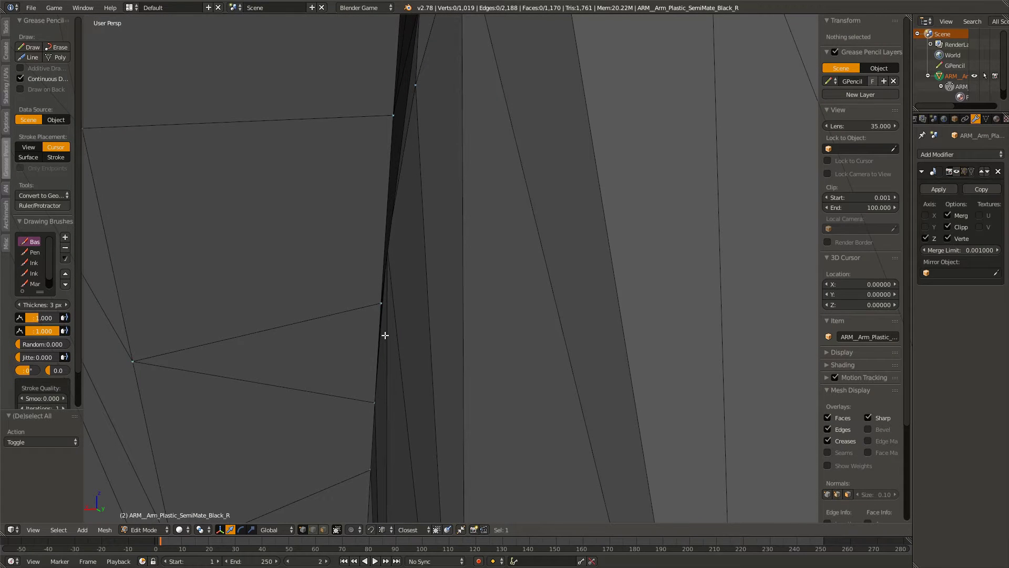
pyautogui.rightClick(424, 96)
pyautogui.moveTo(421, 94); pyautogui.dragTo(399, 325)
# Step: In face select mode, delete the group of faces near the top of the mesh
pyautogui.click(323, 529)
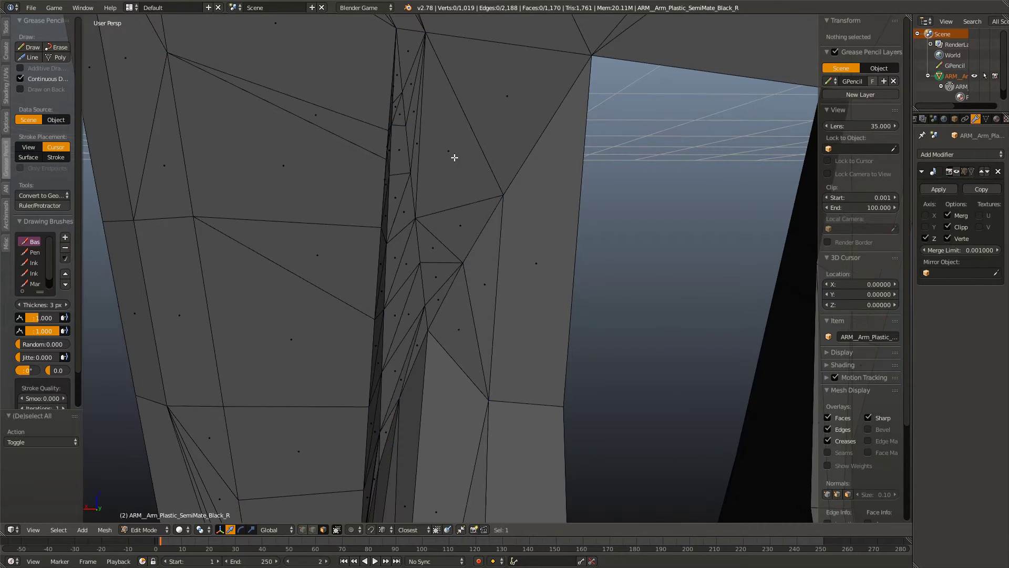
pyautogui.click(451, 108)
pyautogui.click(406, 112)
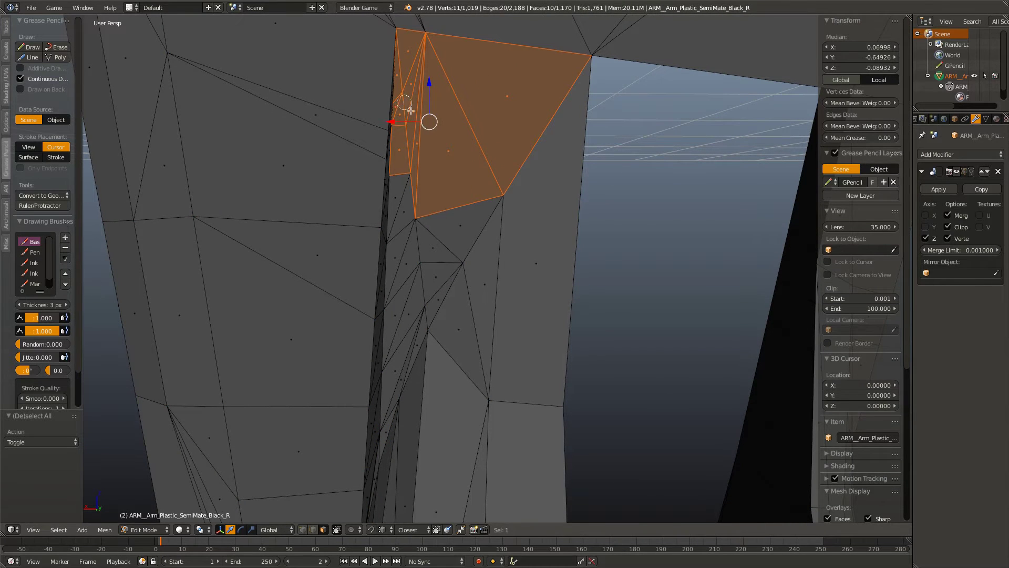
pyautogui.click(457, 217)
pyautogui.click(438, 290)
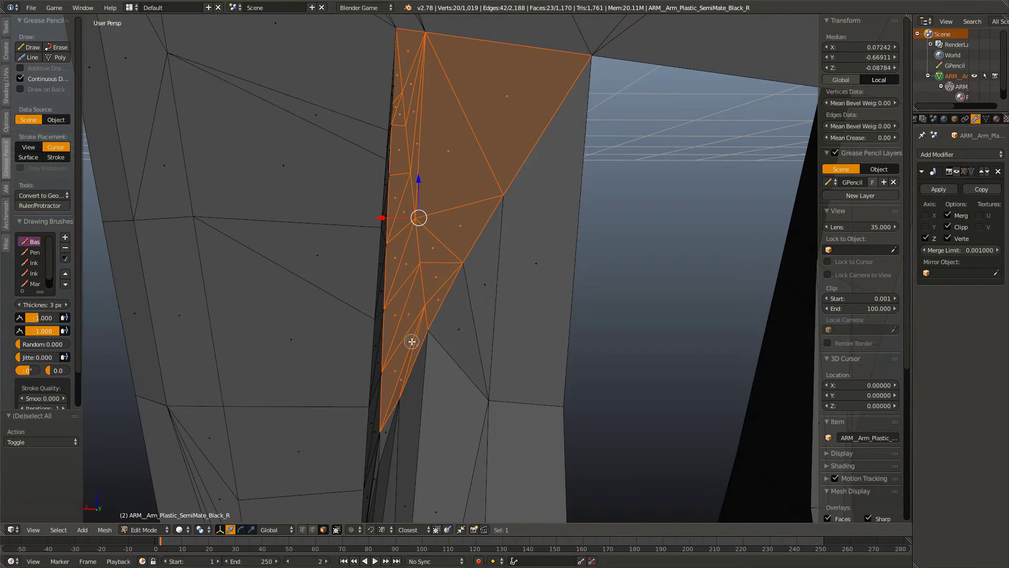
pyautogui.press('x')
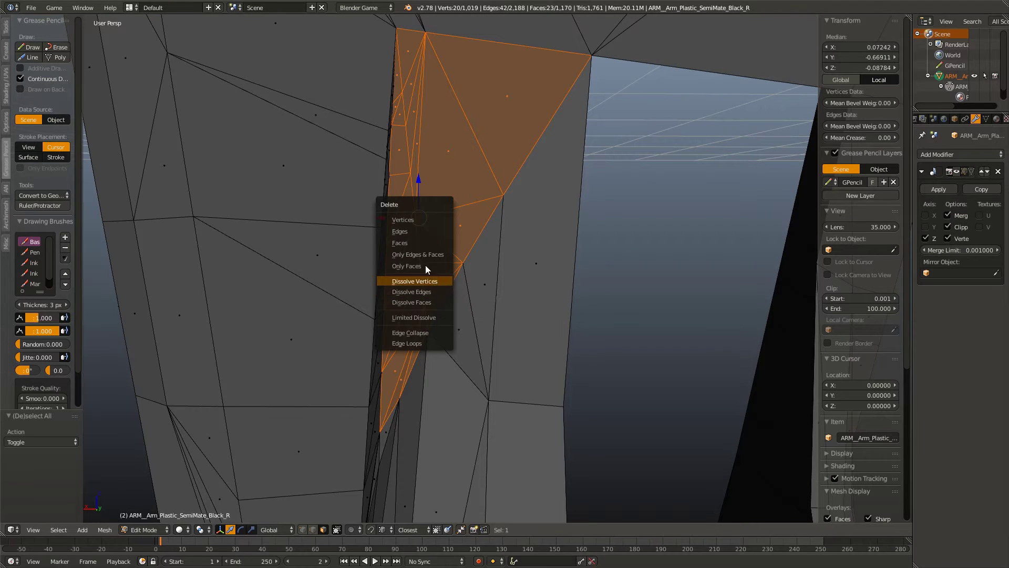
pyautogui.click(412, 242)
# Step: Select the thin sliver face and delete that strip of faces
pyautogui.moveTo(416, 247); pyautogui.dragTo(451, 184)
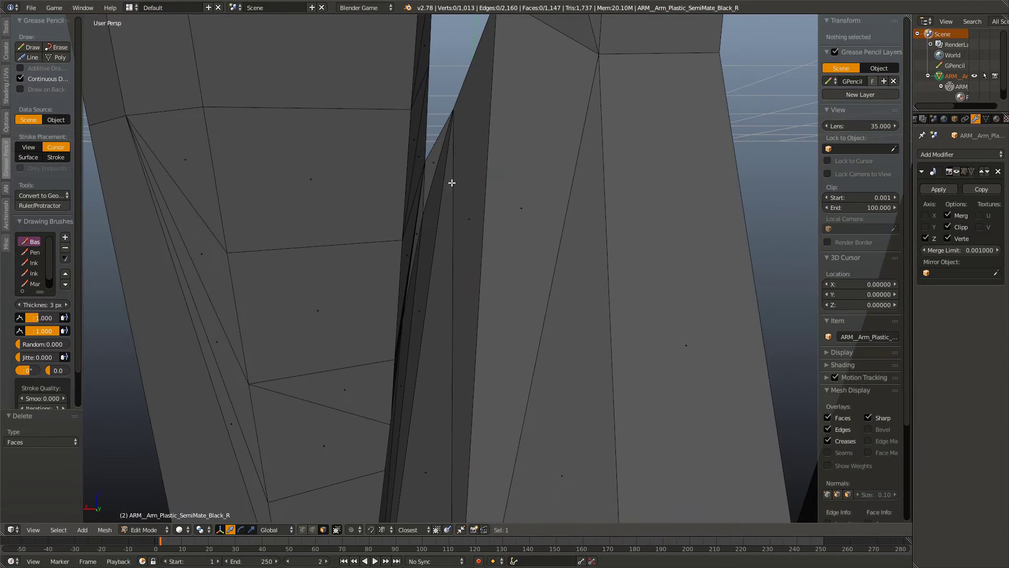
pyautogui.rightClick(435, 166)
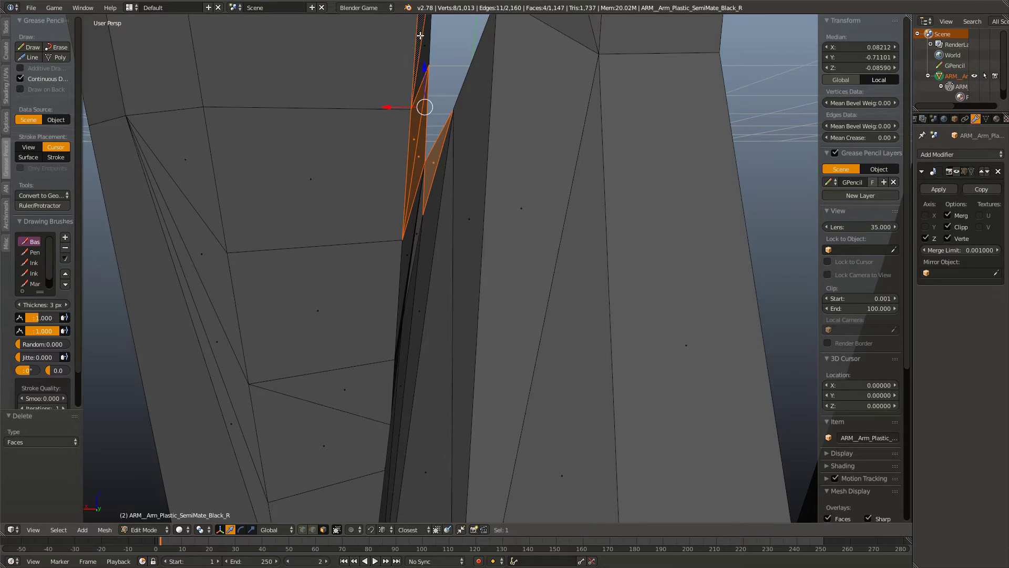
pyautogui.moveTo(431, 46); pyautogui.dragTo(351, 297)
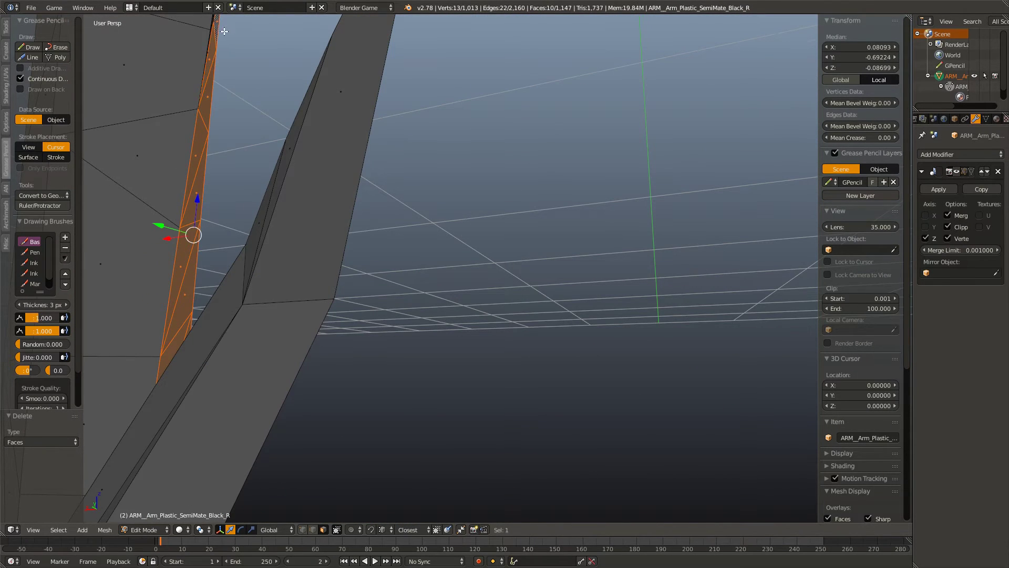
pyautogui.moveTo(225, 32); pyautogui.dragTo(339, 192)
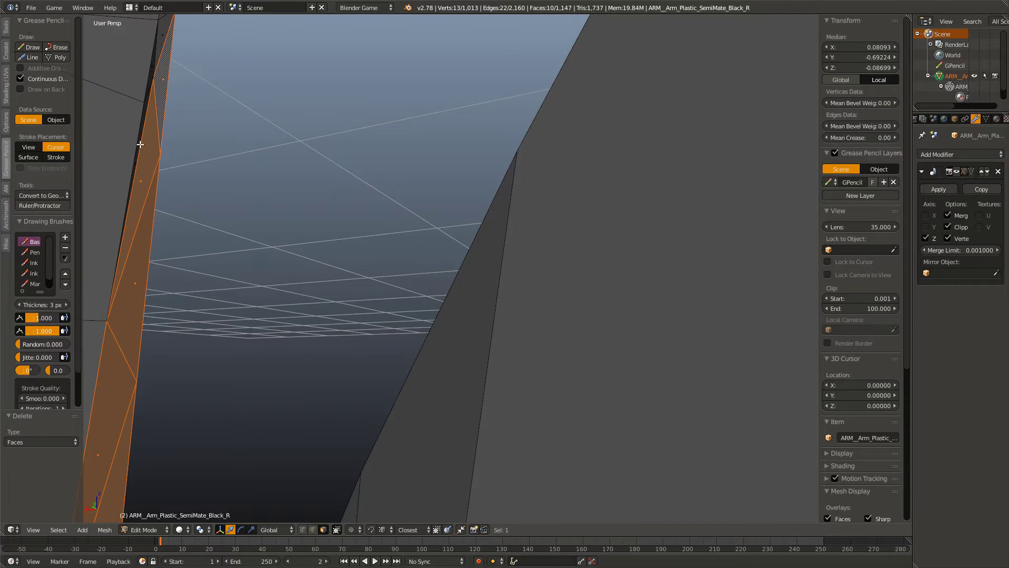
pyautogui.moveTo(153, 68); pyautogui.dragTo(204, 113)
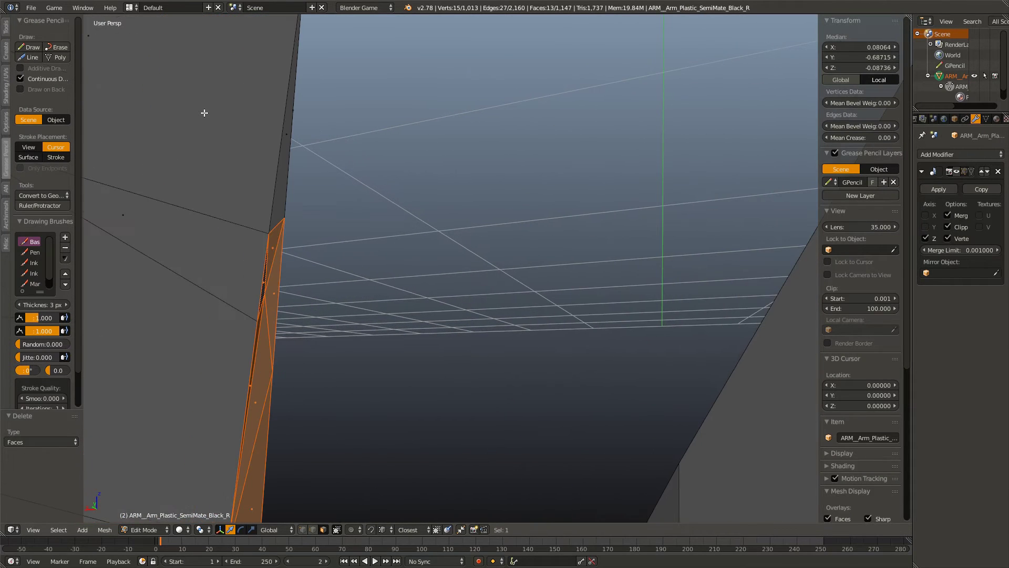
pyautogui.press('x')
pyautogui.click(286, 181)
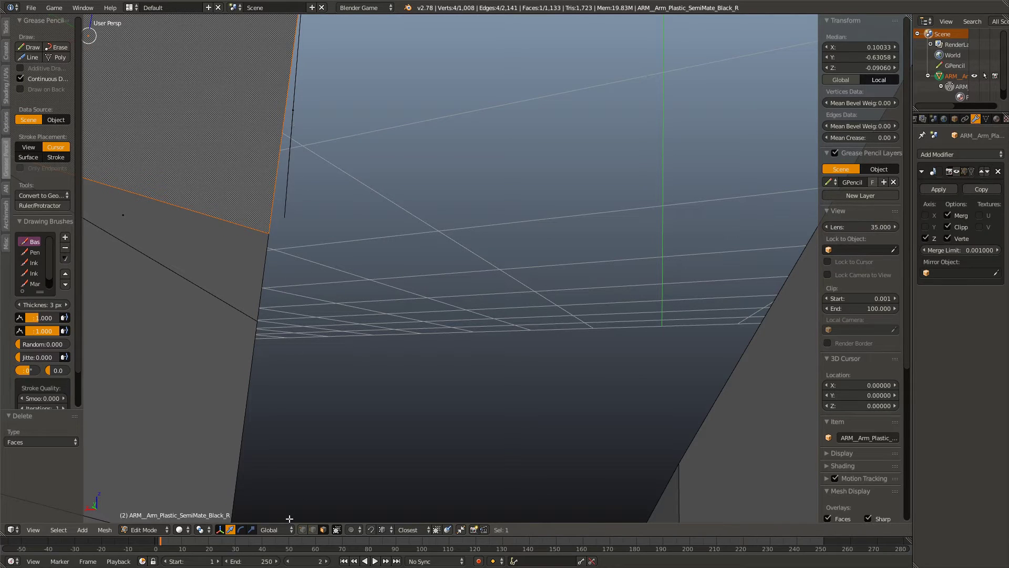
# Step: Delete the pair of vertices along the gap edge
pyautogui.rightClick(284, 217)
pyautogui.rightClick(288, 156)
pyautogui.press('x')
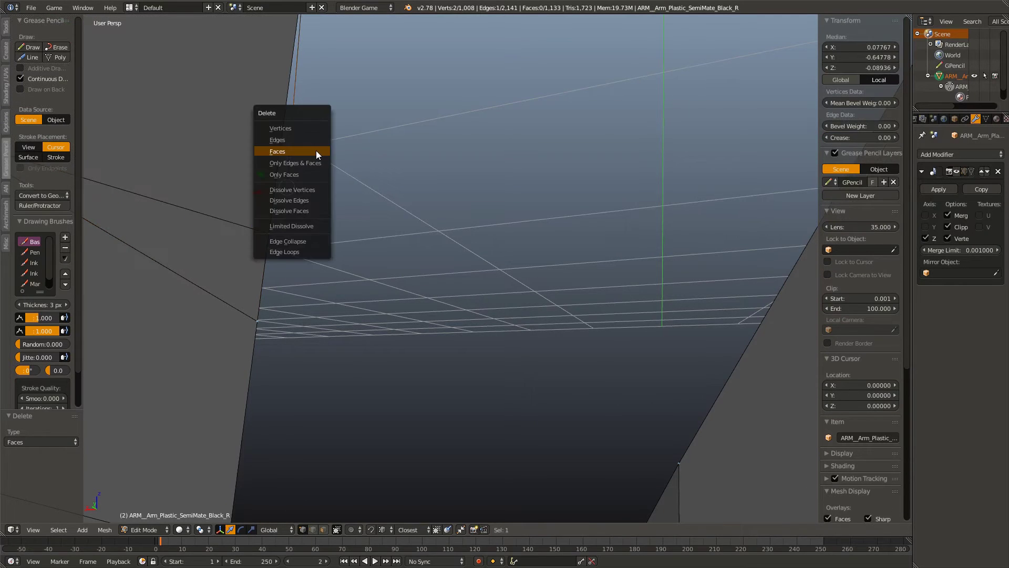
pyautogui.click(319, 190)
pyautogui.press('x')
pyautogui.click(357, 201)
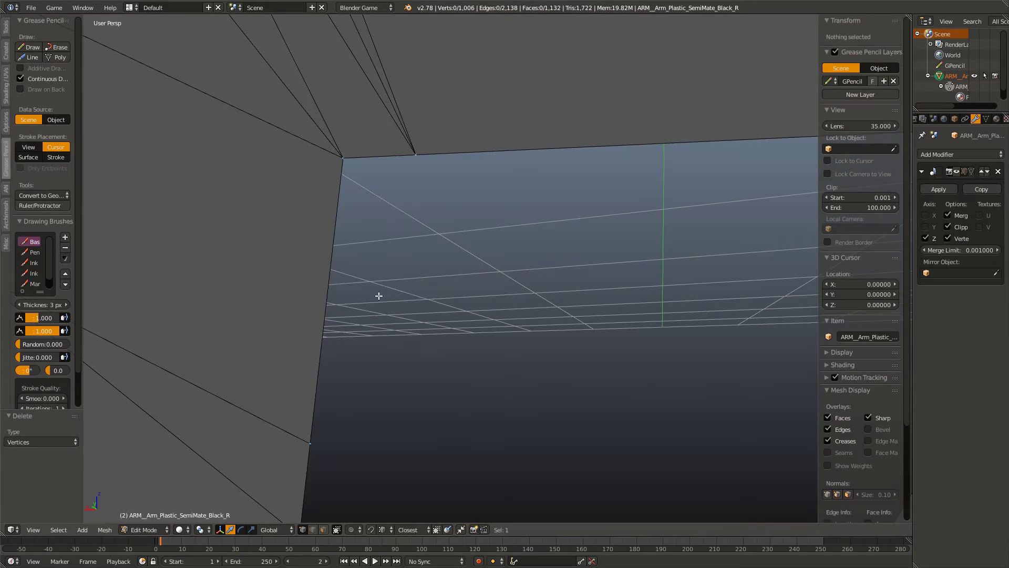
# Step: Dissolve the stray vertex and delete the vertex at the sliver's tip
pyautogui.moveTo(424, 366); pyautogui.dragTo(440, 178)
pyautogui.rightClick(440, 179)
pyautogui.press('x')
pyautogui.click(435, 226)
pyautogui.moveTo(434, 234); pyautogui.dragTo(428, 357)
pyautogui.rightClick(427, 362)
pyautogui.press('x')
pyautogui.press('Escape')
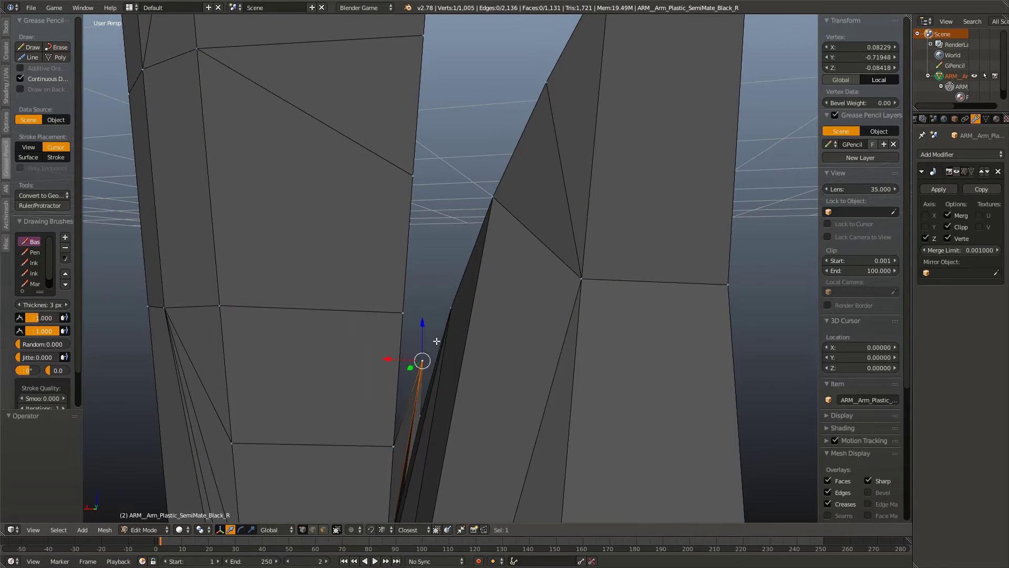
pyautogui.press('x')
pyautogui.click(414, 284)
# Step: Centre the view on a single gap vertex and move it into place
pyautogui.moveTo(414, 285); pyautogui.dragTo(447, 394)
pyautogui.rightClick(451, 400)
pyautogui.rightClick(479, 294)
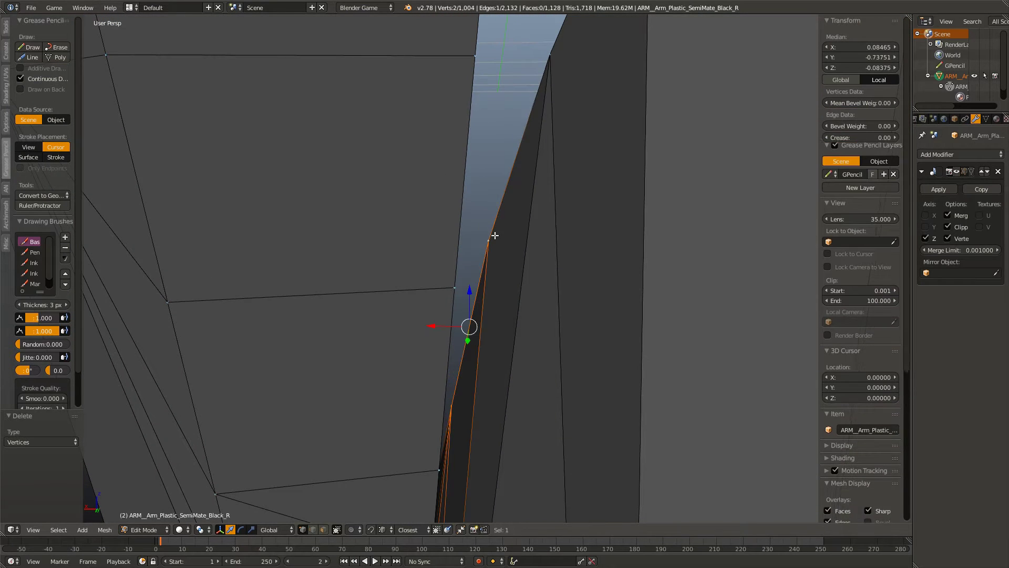
pyautogui.moveTo(480, 295); pyautogui.dragTo(529, 324)
pyautogui.rightClick(541, 301)
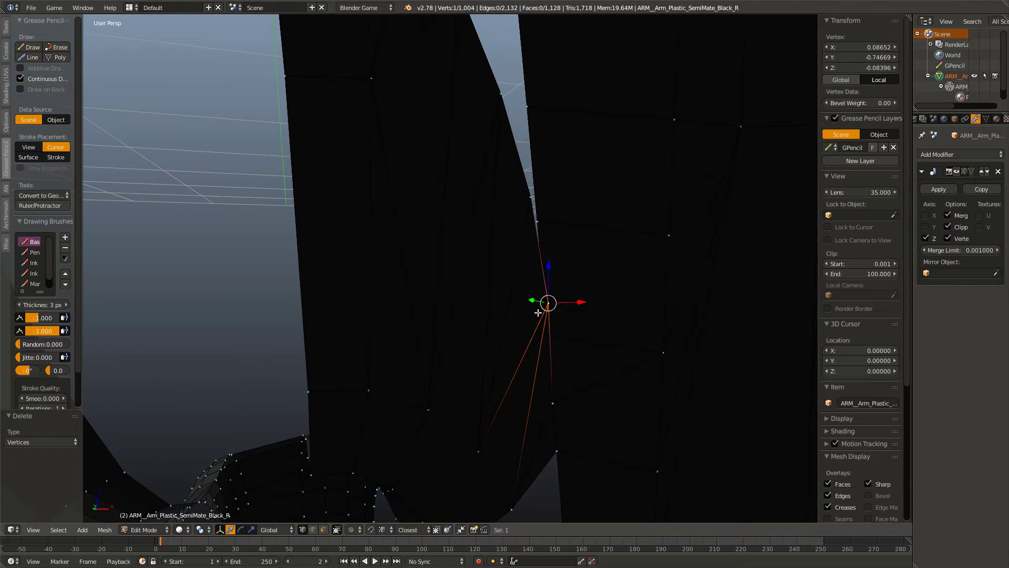
pyautogui.press('KP_Decimal')
pyautogui.moveTo(494, 384); pyautogui.dragTo(400, 341)
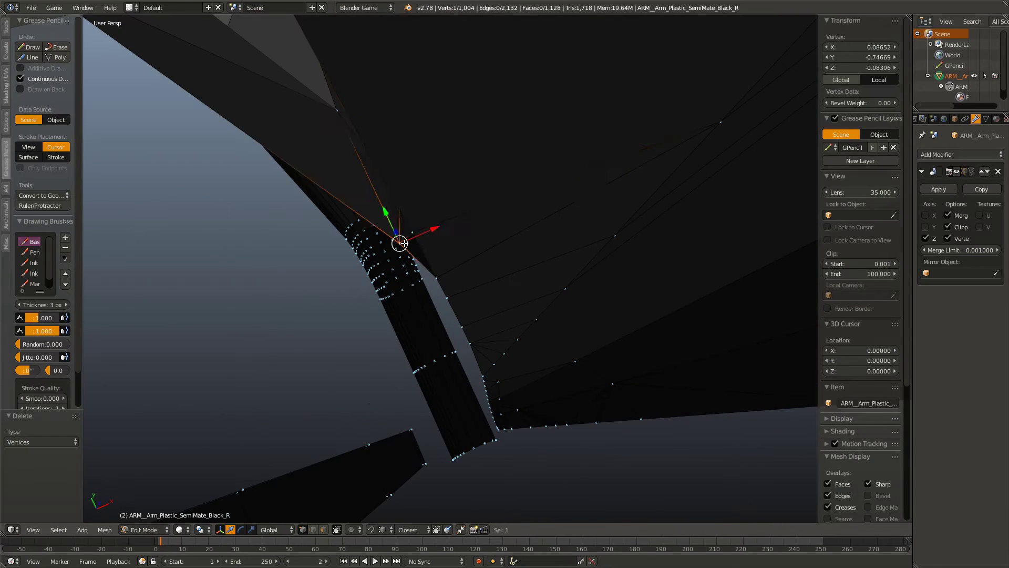
pyautogui.scroll(3)
pyautogui.press('g')
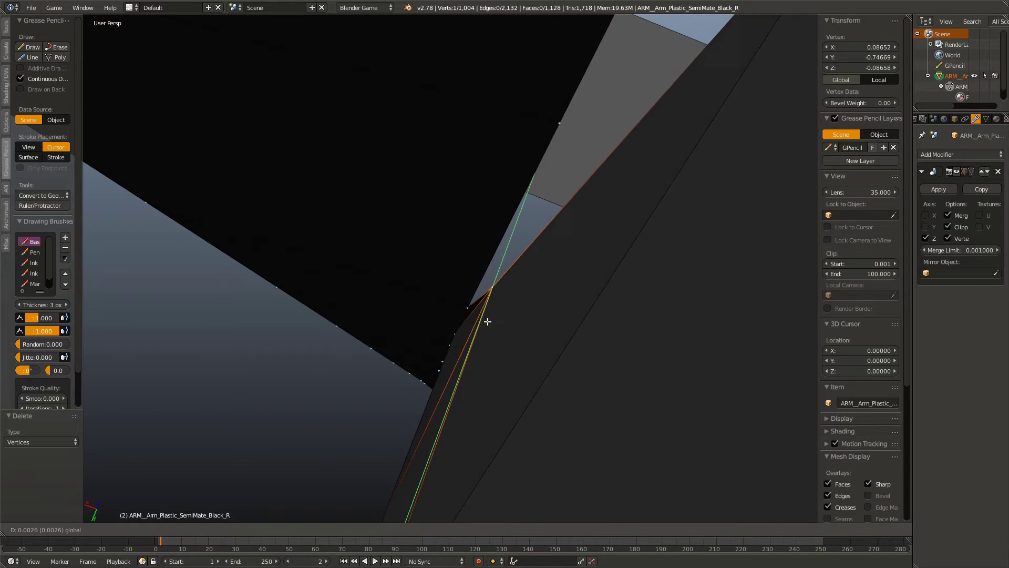
pyautogui.click(485, 342)
# Step: Merge the stray vertex pair at the last selected vertex
pyautogui.moveTo(482, 347); pyautogui.dragTo(549, 246)
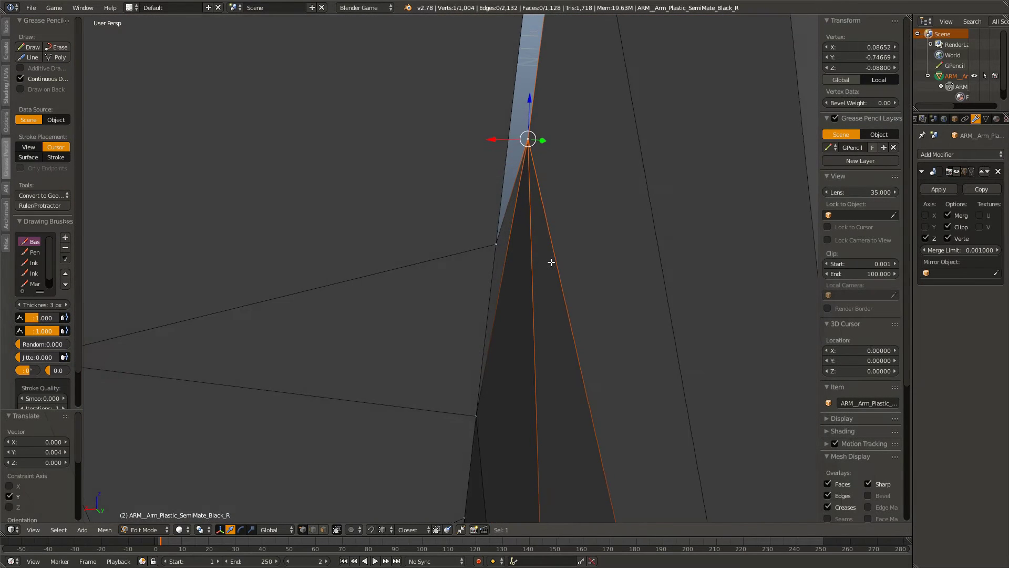
pyautogui.click(494, 235)
pyautogui.press('w')
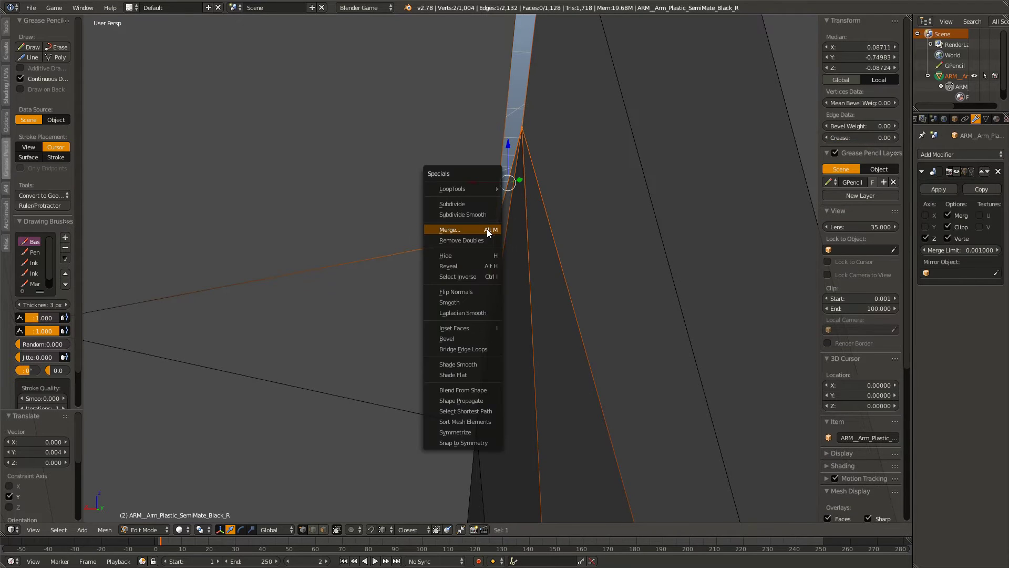
pyautogui.click(489, 229)
pyautogui.moveTo(489, 231); pyautogui.dragTo(445, 186)
# Step: Select three vertices on the strip and nudge them twice along Y
pyautogui.click(477, 78)
pyautogui.moveTo(482, 79); pyautogui.dragTo(450, 235)
pyautogui.click(451, 235)
pyautogui.moveTo(495, 105); pyautogui.dragTo(513, 91)
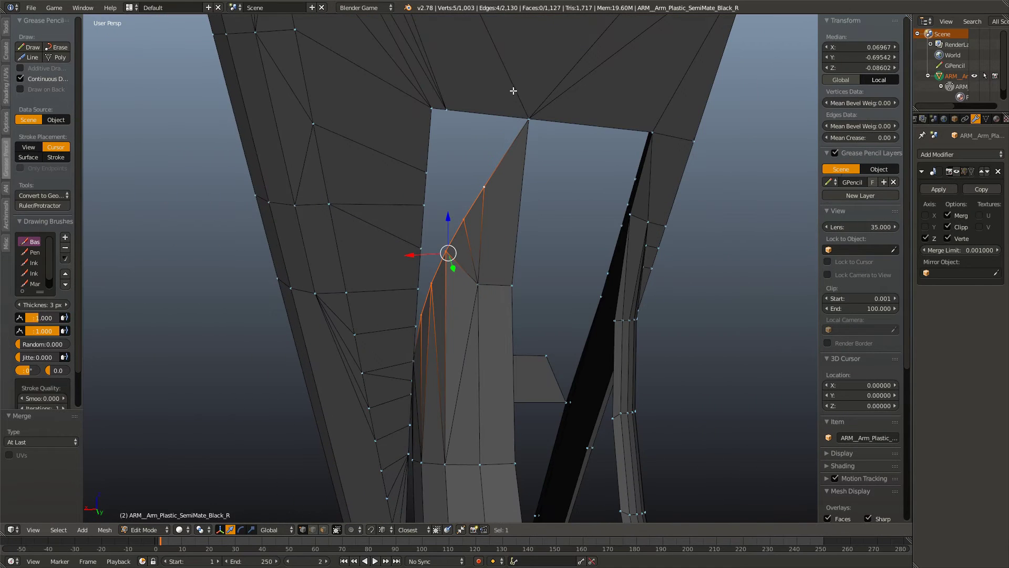
pyautogui.moveTo(519, 137); pyautogui.dragTo(555, 86)
pyautogui.press('g')
pyautogui.press('y')
pyautogui.click(541, 230)
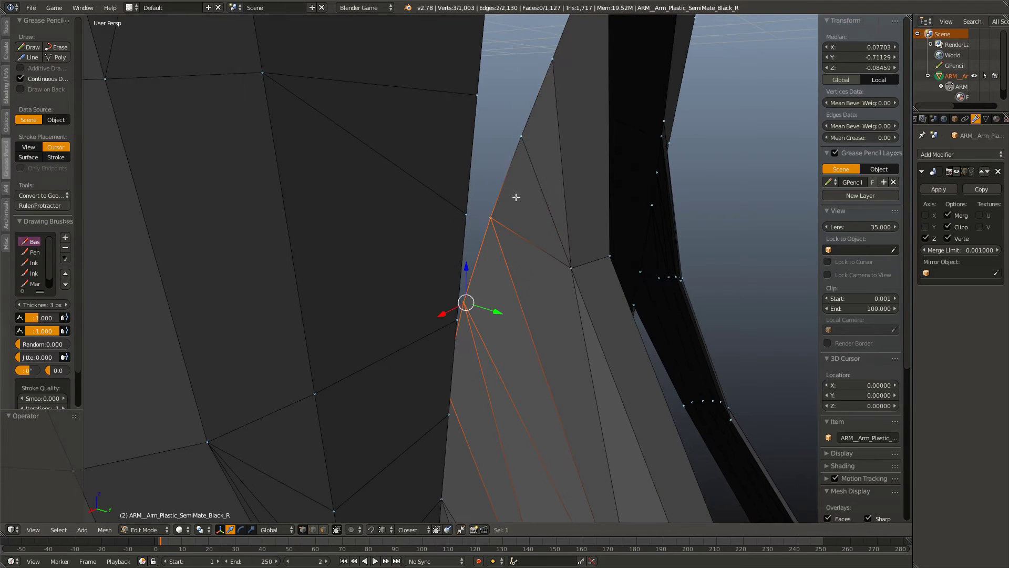
pyautogui.press('g')
pyautogui.press('y')
pyautogui.click(514, 310)
# Step: Nudge another single vertex along Y, then clear the selection
pyautogui.moveTo(514, 311); pyautogui.dragTo(558, 315)
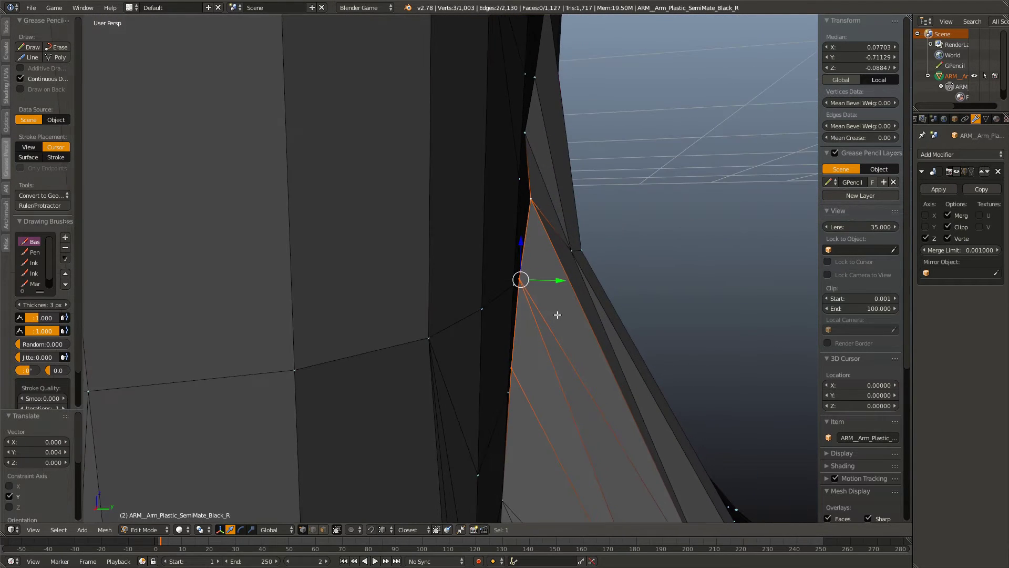
pyautogui.rightClick(531, 199)
pyautogui.press('g')
pyautogui.press('y')
pyautogui.click(523, 204)
pyautogui.moveTo(523, 204); pyautogui.dragTo(399, 389)
pyautogui.rightClick(389, 402)
pyautogui.press('w')
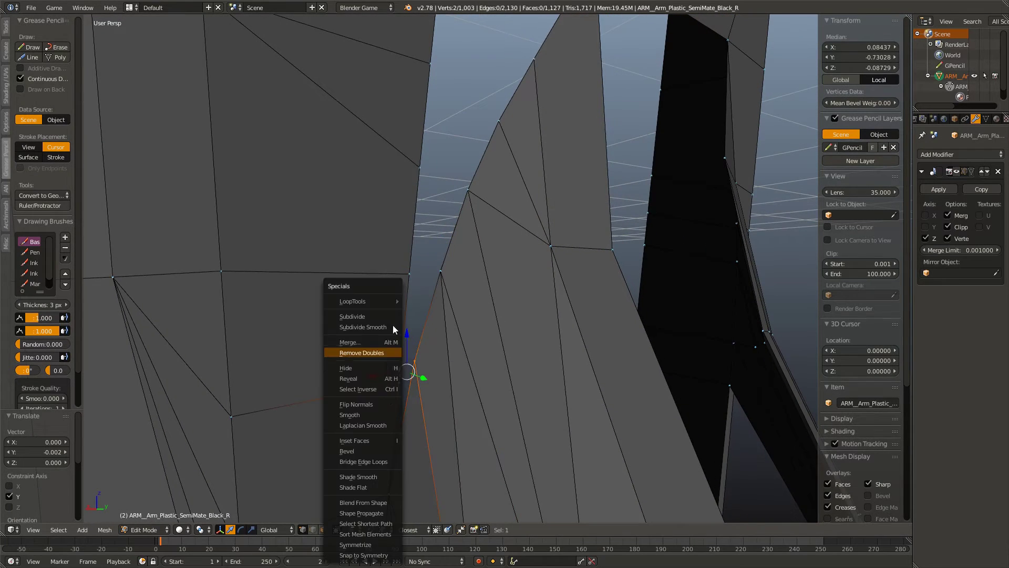
pyautogui.press('Escape')
pyautogui.press('a')
# Step: Vertex-slide a seam vertex along its edge twice, then deselect
pyautogui.rightClick(379, 252)
pyautogui.moveTo(378, 252); pyautogui.dragTo(379, 221)
pyautogui.hotkey('shift', 'v')
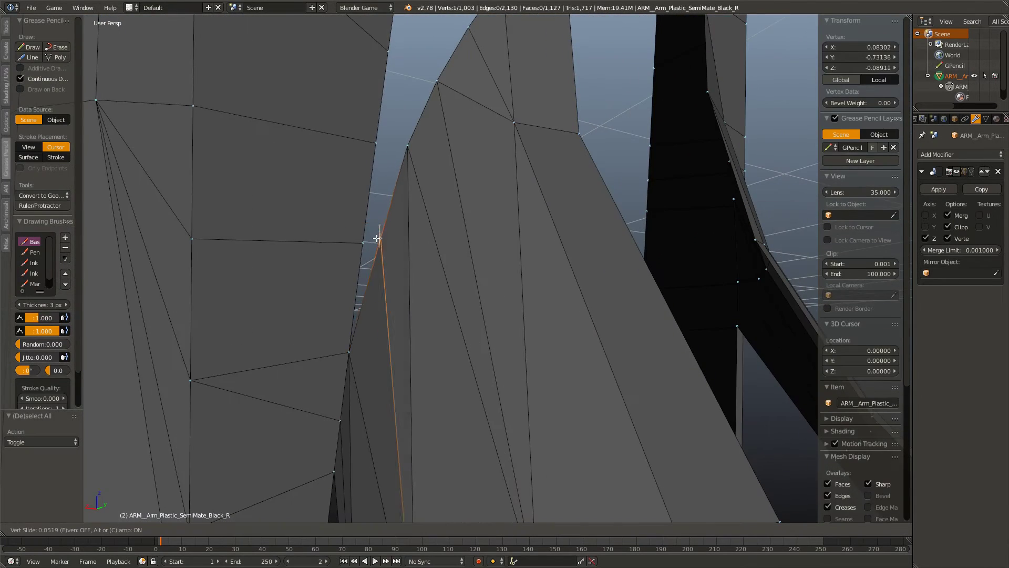
pyautogui.click(378, 238)
pyautogui.hotkey('shift', 'v')
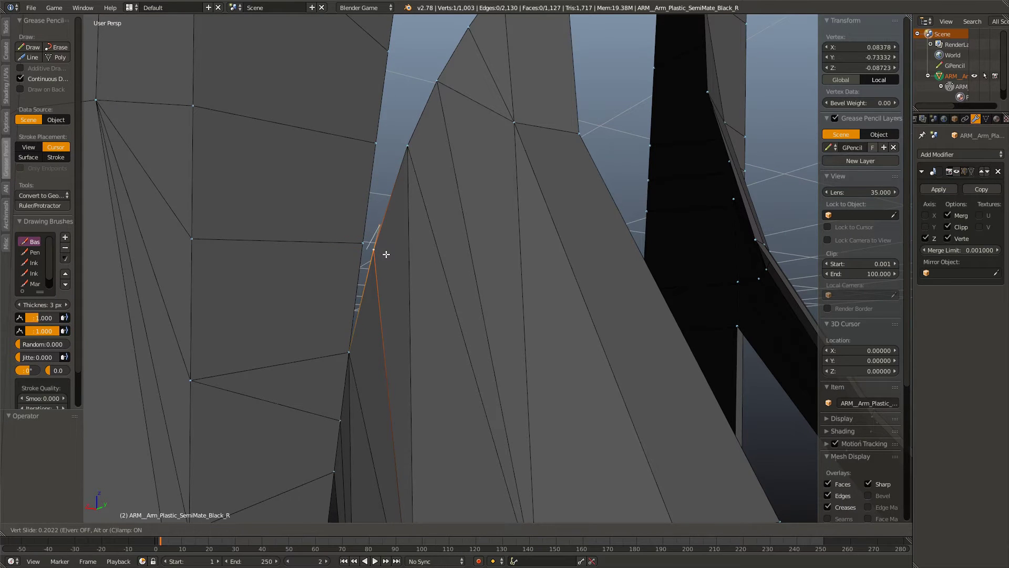
pyautogui.click(386, 254)
pyautogui.press('a')
# Step: Join three strip-edge vertices with new faces; undo a second two-vertex join
pyautogui.rightClick(364, 243)
pyautogui.rightClick(376, 144)
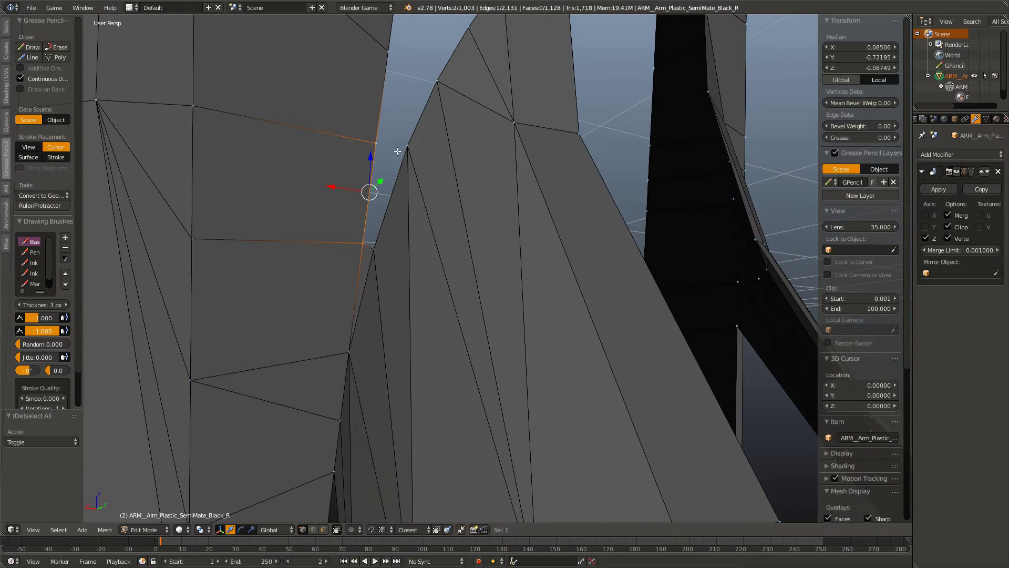
pyautogui.moveTo(397, 151); pyautogui.dragTo(422, 296)
pyautogui.rightClick(435, 309)
pyautogui.press('j')
pyautogui.press('a')
pyautogui.rightClick(458, 259)
pyautogui.rightClick(404, 244)
pyautogui.press('j')
pyautogui.press('a')
pyautogui.hotkey('ctrl', 'z')
pyautogui.moveTo(342, 286); pyautogui.dragTo(401, 300)
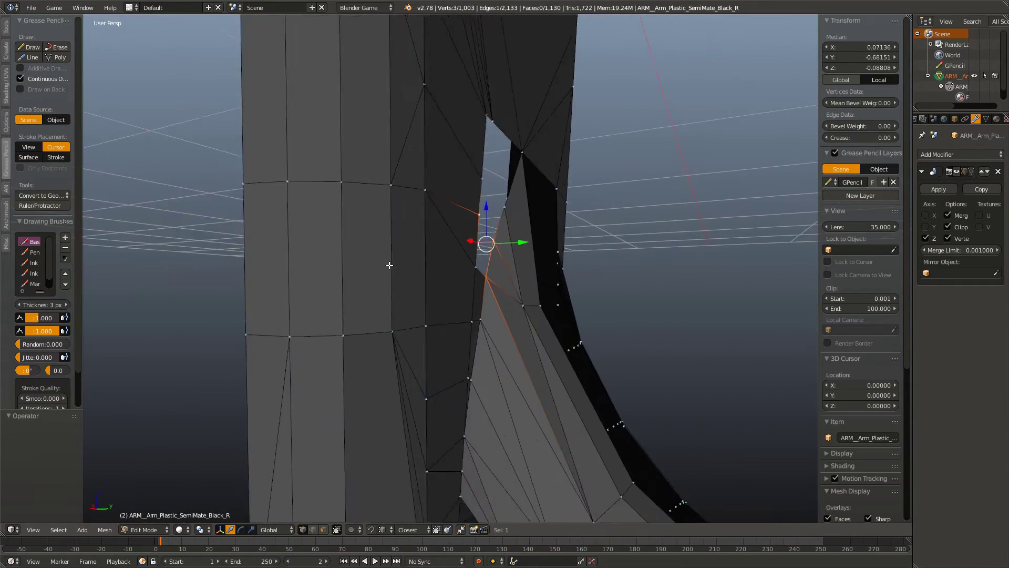
# Step: Knife-cut across the arm and fill the cut's vertices with a face
pyautogui.press('a')
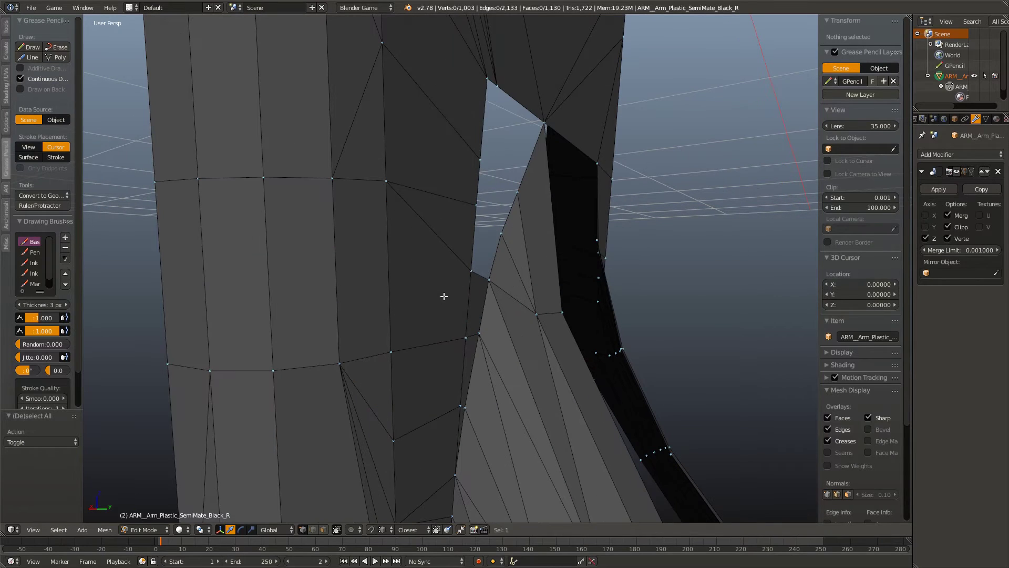
pyautogui.press('k')
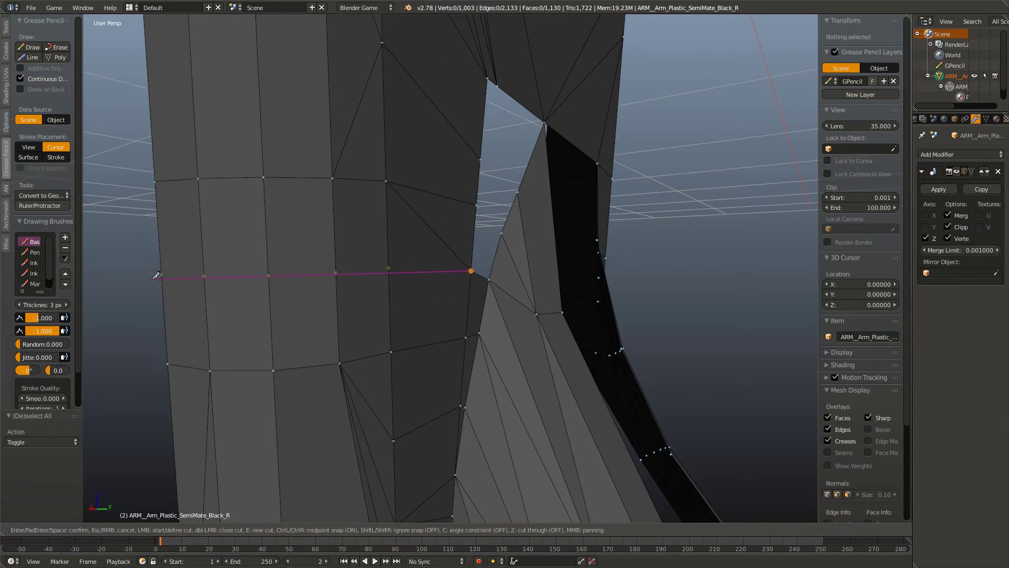
pyautogui.press('Return')
pyautogui.scroll(3)
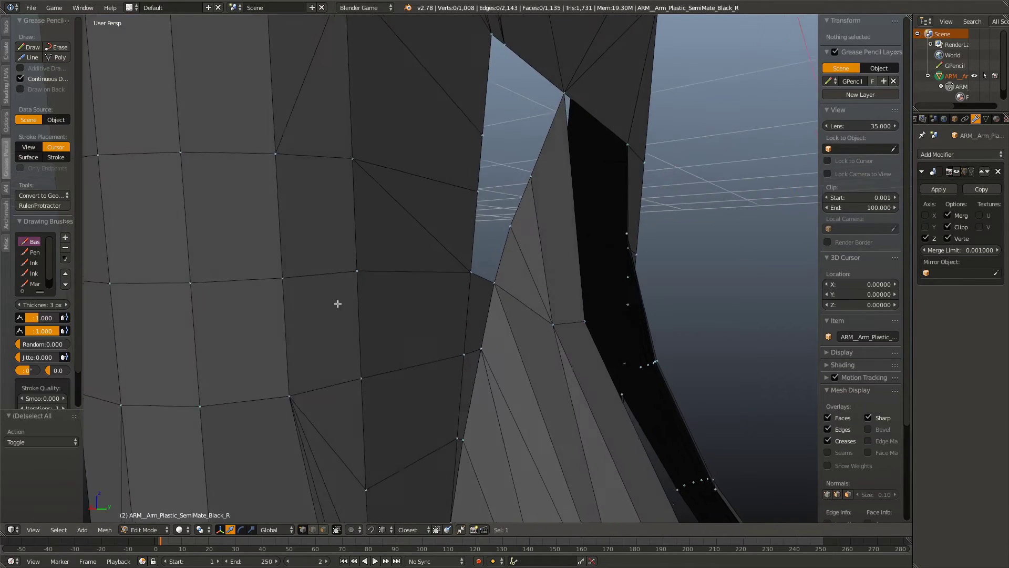
pyautogui.scroll(3)
pyautogui.rightClick(428, 282)
pyautogui.rightClick(438, 181)
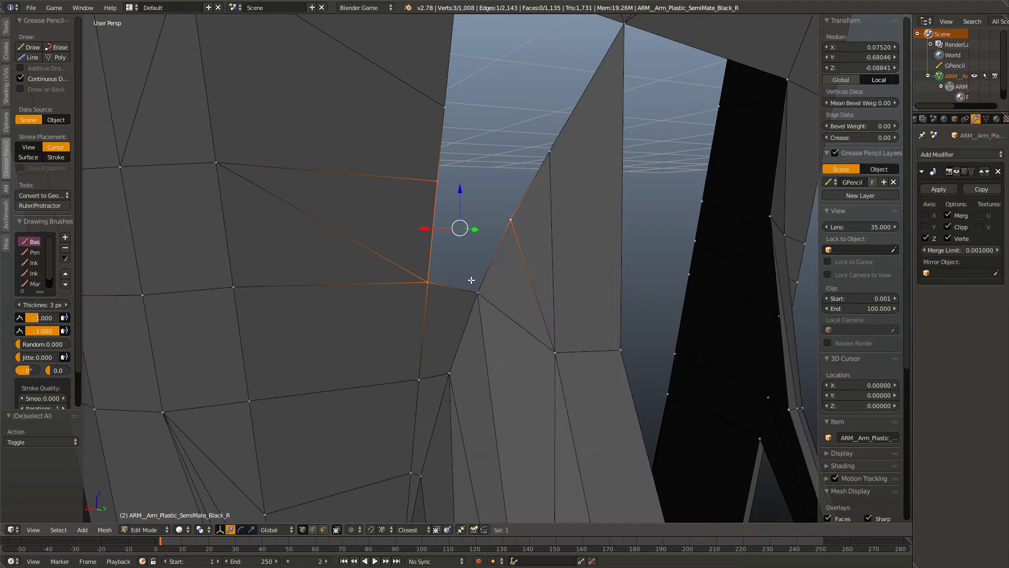
pyautogui.rightClick(477, 292)
pyautogui.press('f')
# Step: Dissolve the long diagonal edge and fill cleaner faces in its place
pyautogui.rightClick(347, 236)
pyautogui.press('x')
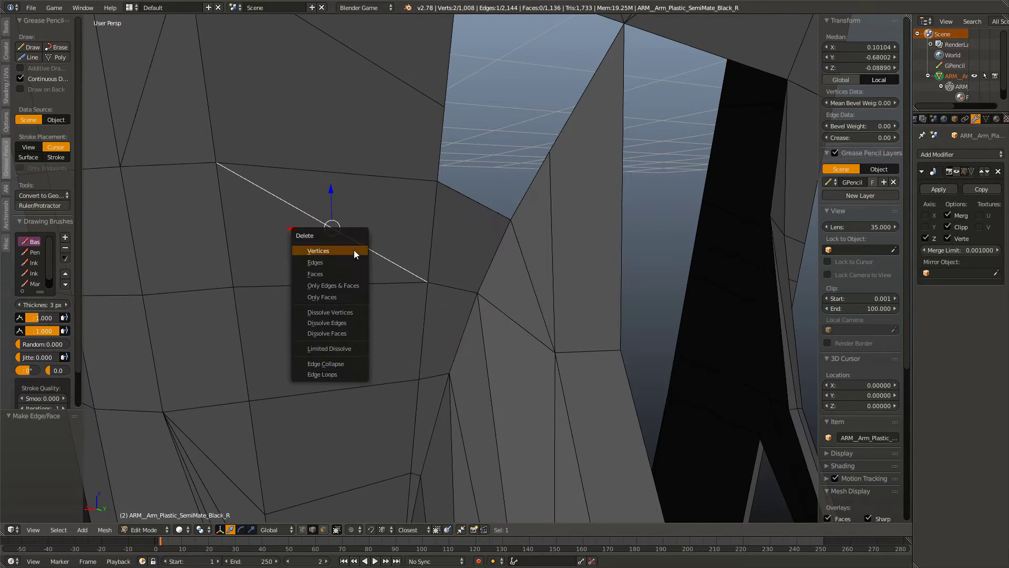
pyautogui.click(326, 322)
pyautogui.moveTo(368, 310); pyautogui.dragTo(401, 295)
pyautogui.press('f')
pyautogui.press('a')
# Step: Knife-cut from the hole's corner vertex to the opposite edge, then fill the rectangular hole
pyautogui.moveTo(531, 244); pyautogui.dragTo(438, 319)
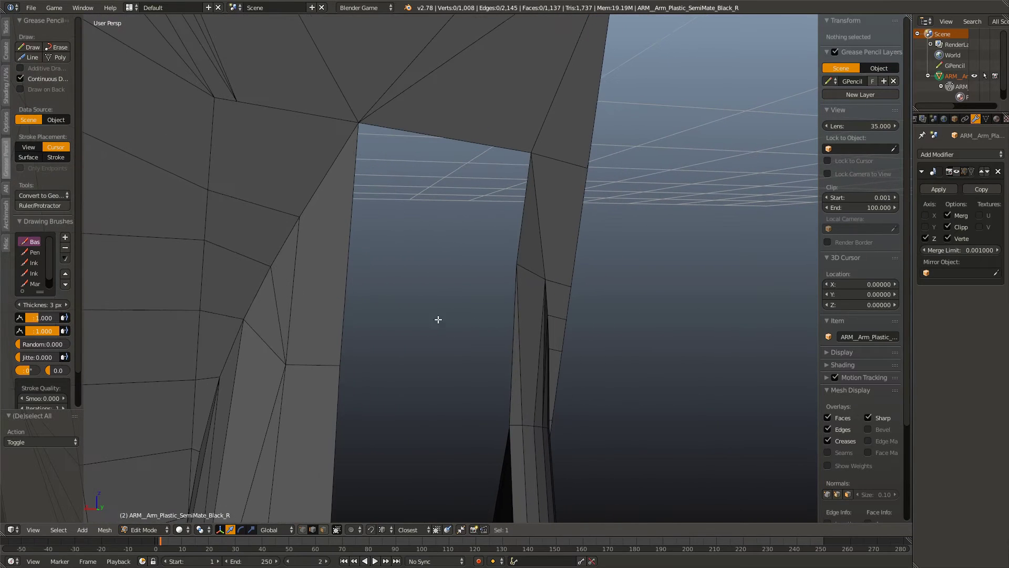
pyautogui.press('k')
pyautogui.click(271, 266)
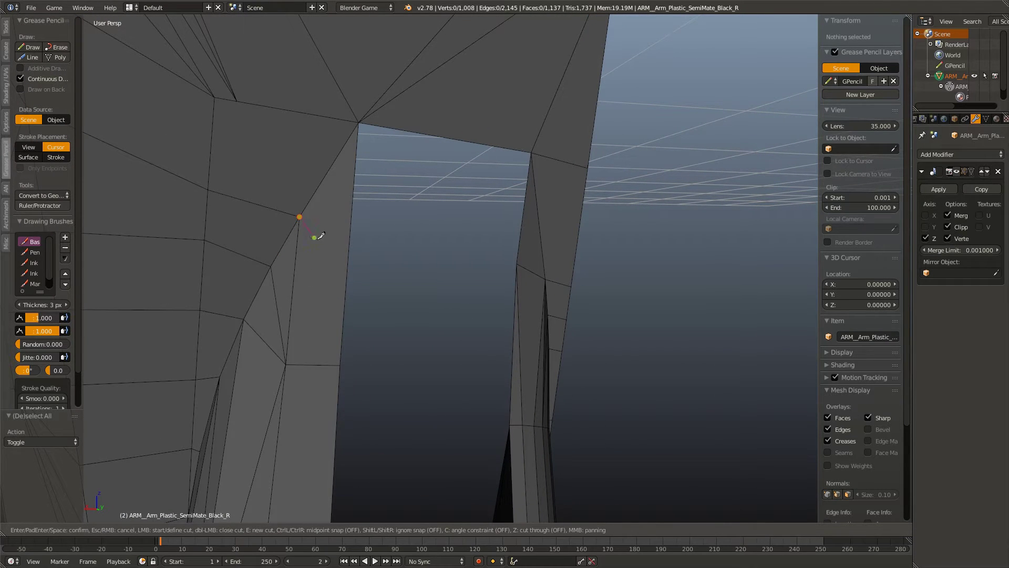
pyautogui.click(351, 220)
pyautogui.press('Return')
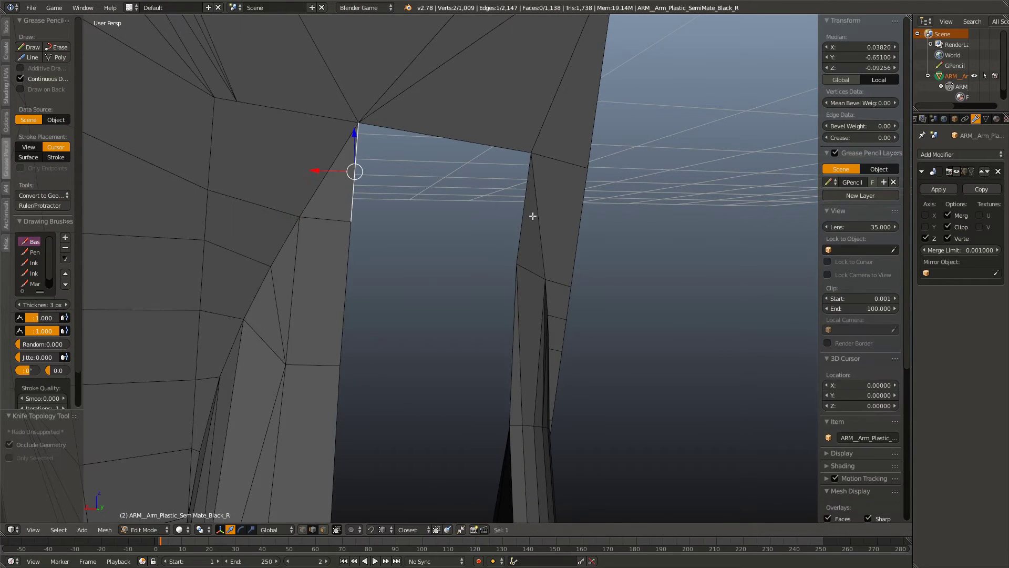
pyautogui.press('a')
pyautogui.moveTo(523, 219); pyautogui.dragTo(446, 311)
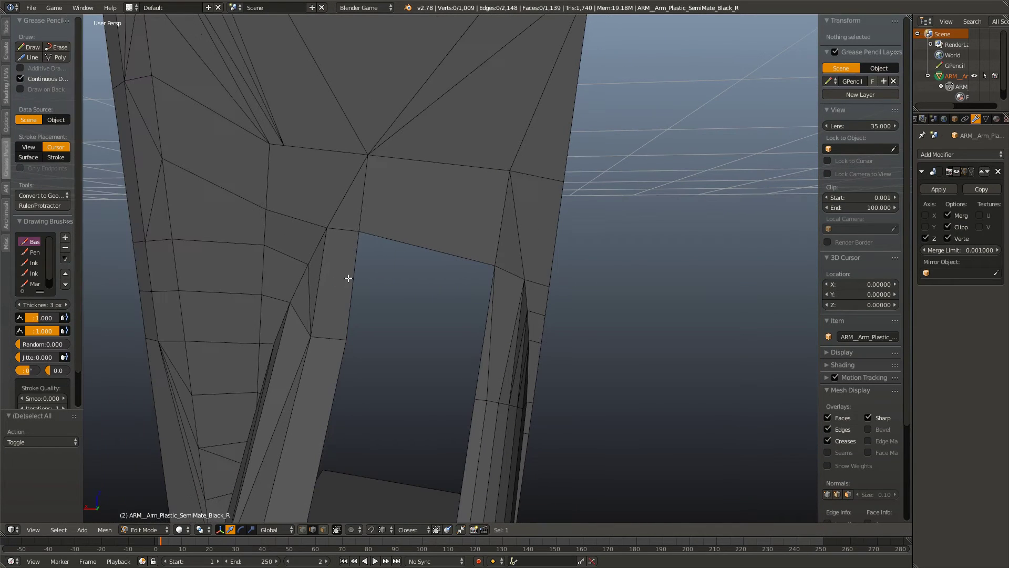
pyautogui.press('f')
pyautogui.moveTo(451, 406); pyautogui.dragTo(430, 339)
# Step: Undo the hole-filling face and dissolve the edge loop along the arm
pyautogui.hotkey('ctrl', 'z')
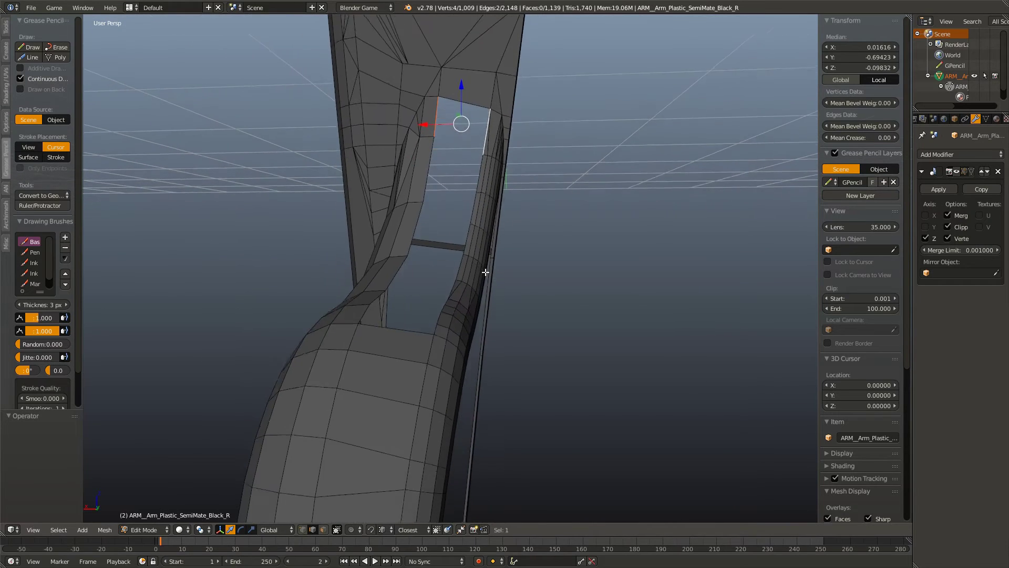
pyautogui.click(382, 363)
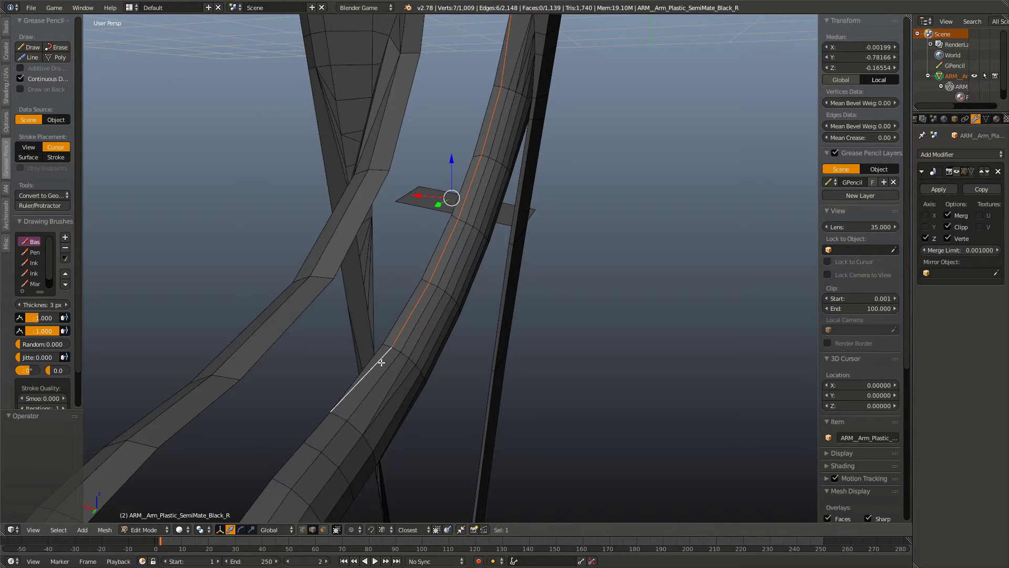
pyautogui.moveTo(382, 363); pyautogui.dragTo(426, 218)
pyautogui.press('x')
pyautogui.click(418, 207)
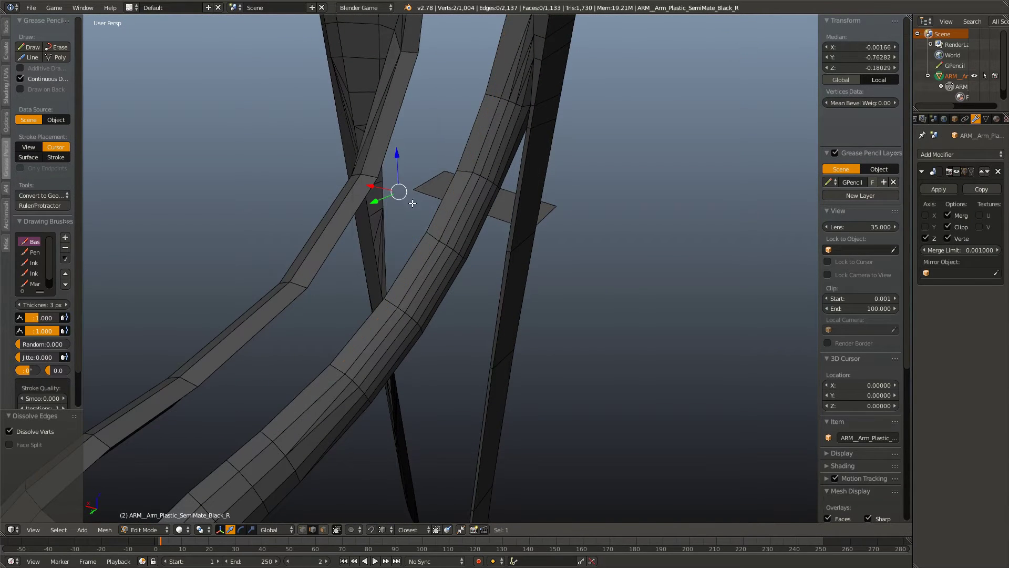
# Step: Knife-cut a new edge along the tube where the strip meets the column
pyautogui.moveTo(428, 300); pyautogui.dragTo(338, 327)
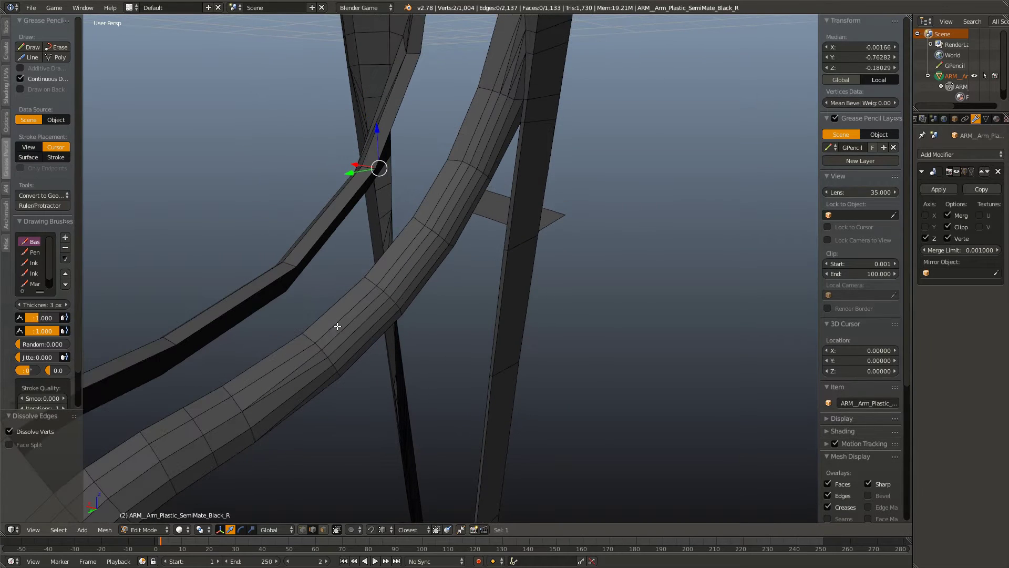
pyautogui.click(343, 342)
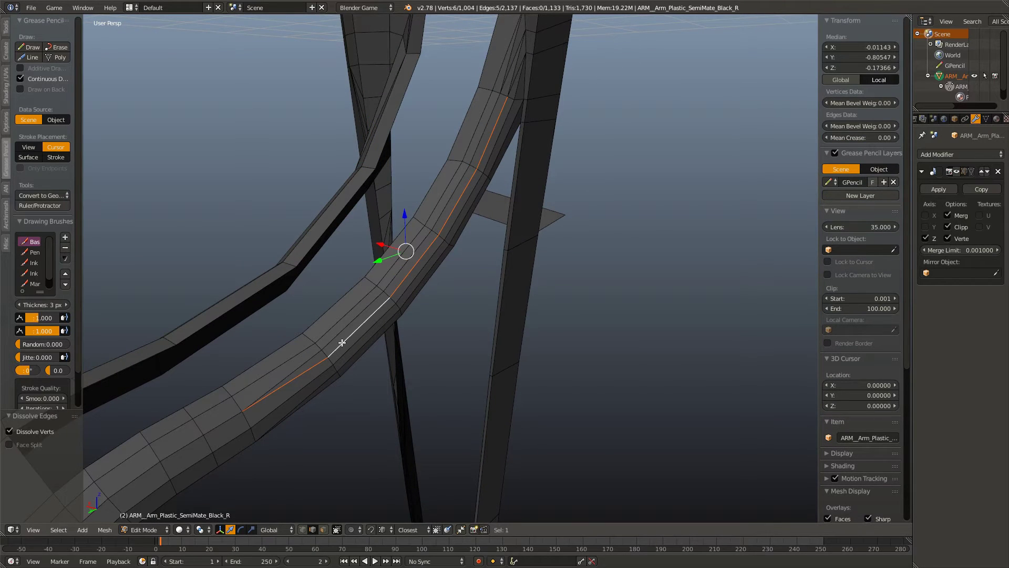
pyautogui.press('x')
pyautogui.press('x')
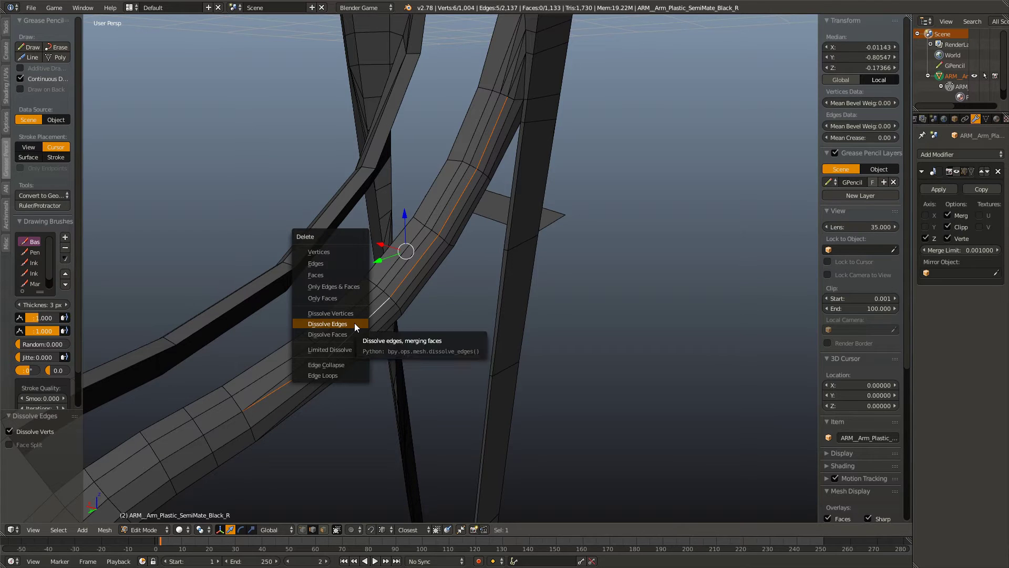
pyautogui.press('Escape')
pyautogui.moveTo(369, 299); pyautogui.dragTo(466, 356)
pyautogui.press('a')
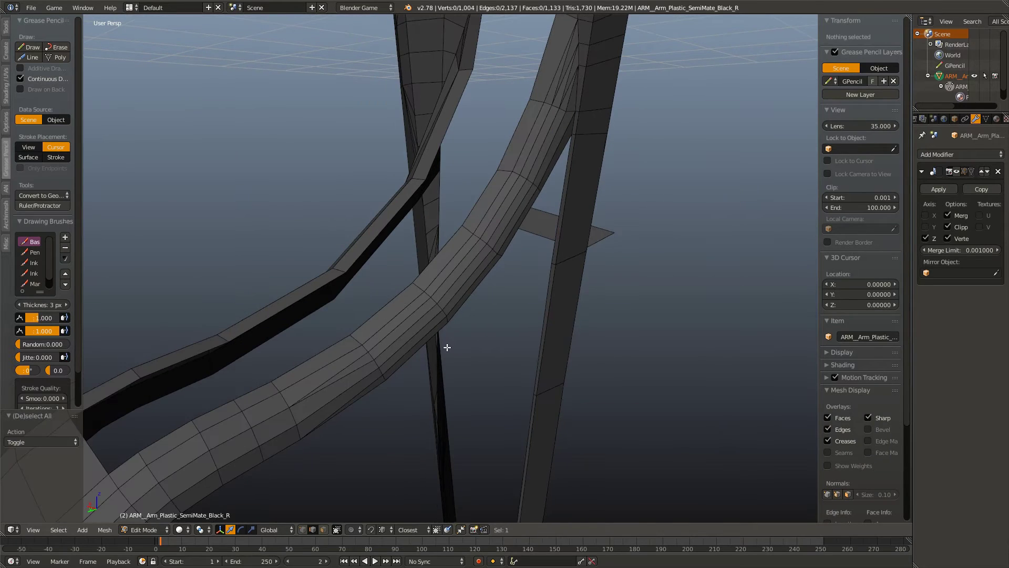
pyautogui.rightClick(384, 357)
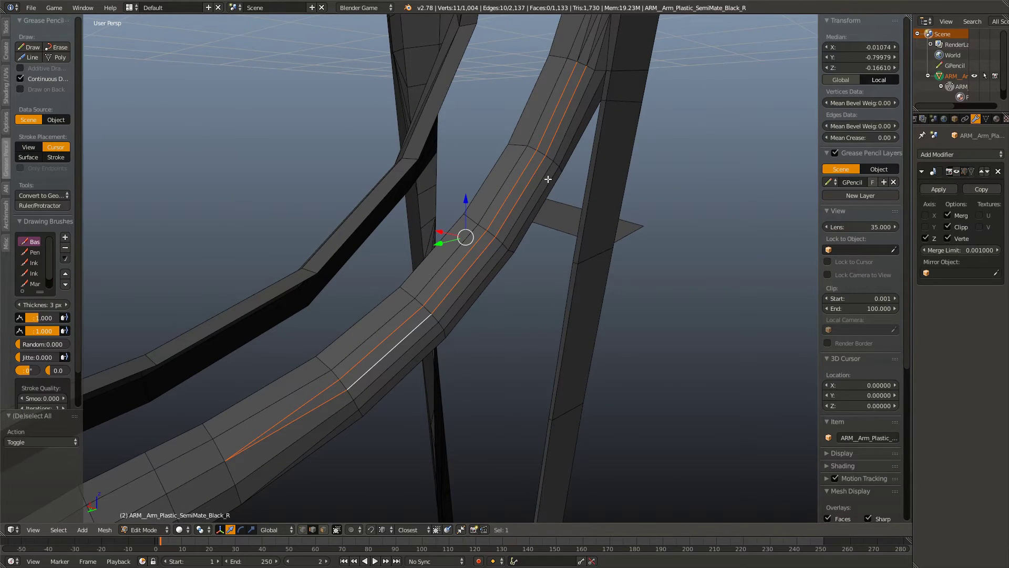
pyautogui.press('a')
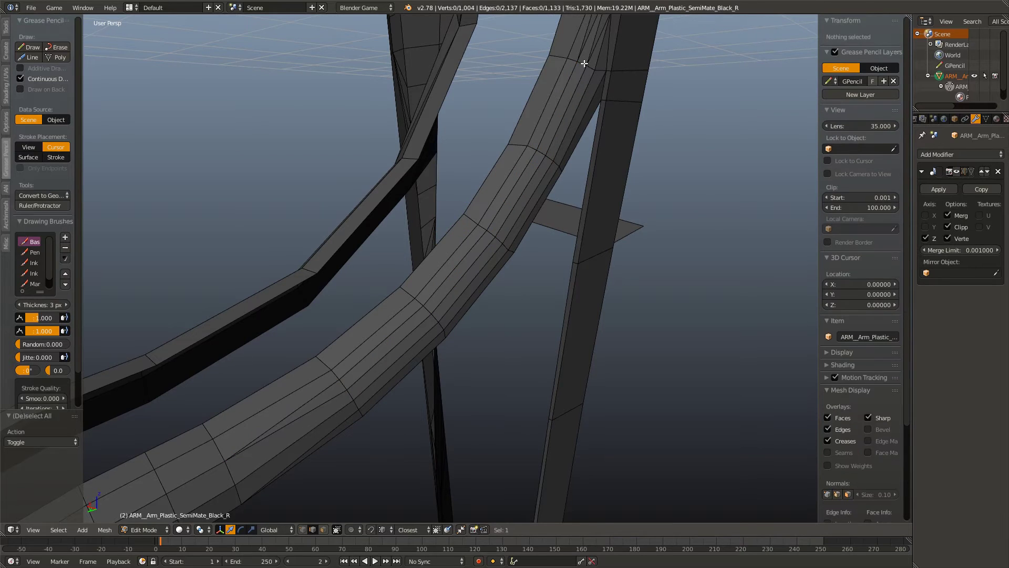
pyautogui.press('k')
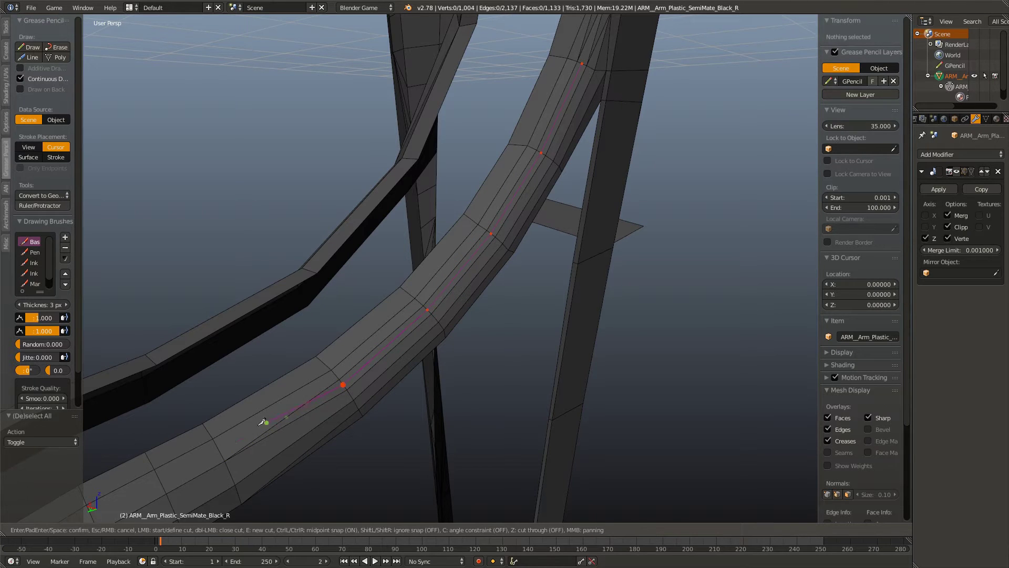
pyautogui.press('Return')
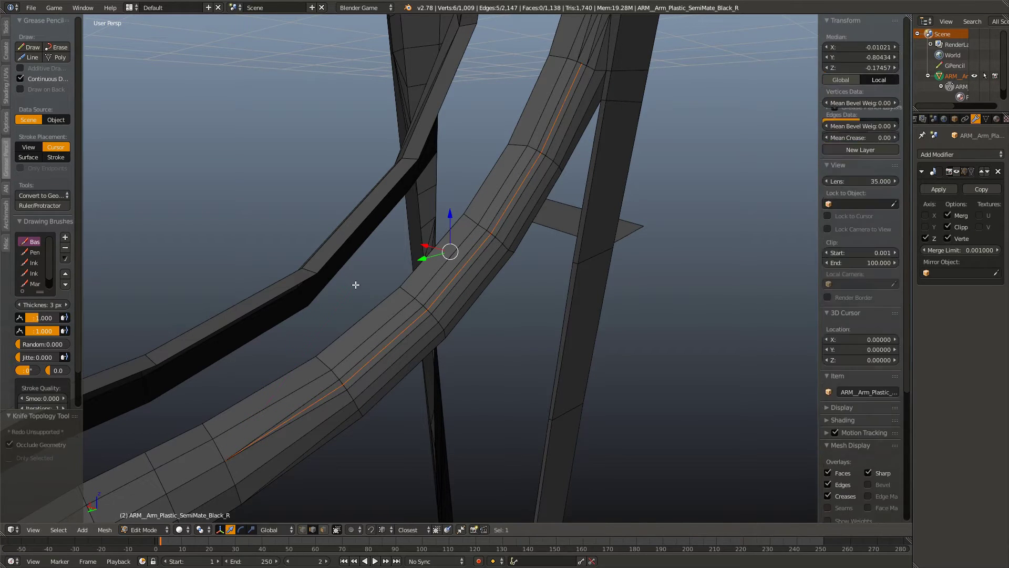
# Step: Dissolve the leftover knife-cut edges along the tube
pyautogui.rightClick(373, 350)
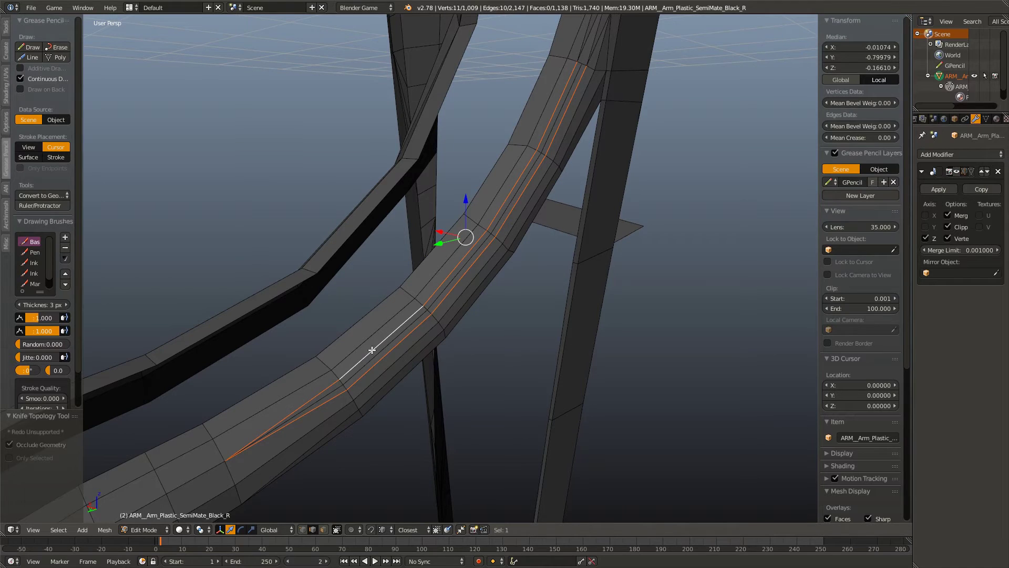
pyautogui.press('x')
pyautogui.click(371, 349)
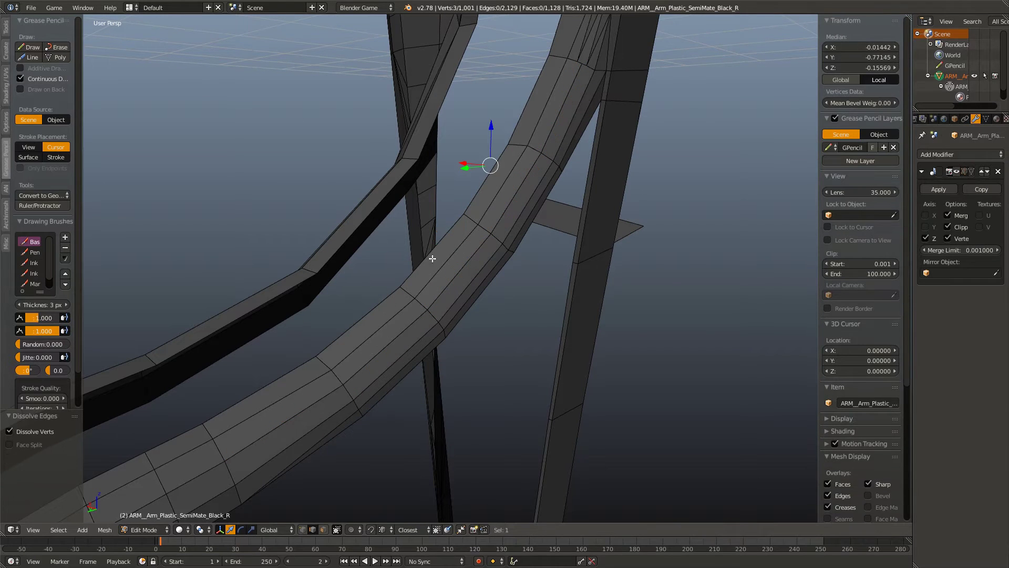
pyautogui.moveTo(433, 258); pyautogui.dragTo(447, 297)
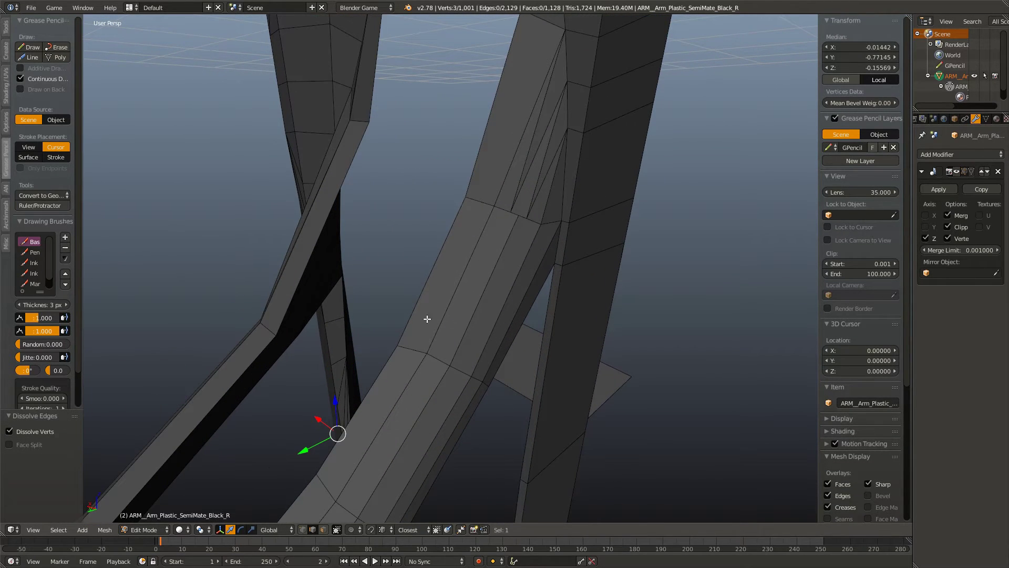
# Step: In vertex select mode, knife-cut a new edge to the strip's top vertex
pyautogui.click(303, 529)
pyautogui.moveTo(510, 213); pyautogui.dragTo(534, 266)
pyautogui.press('a')
pyautogui.press('k')
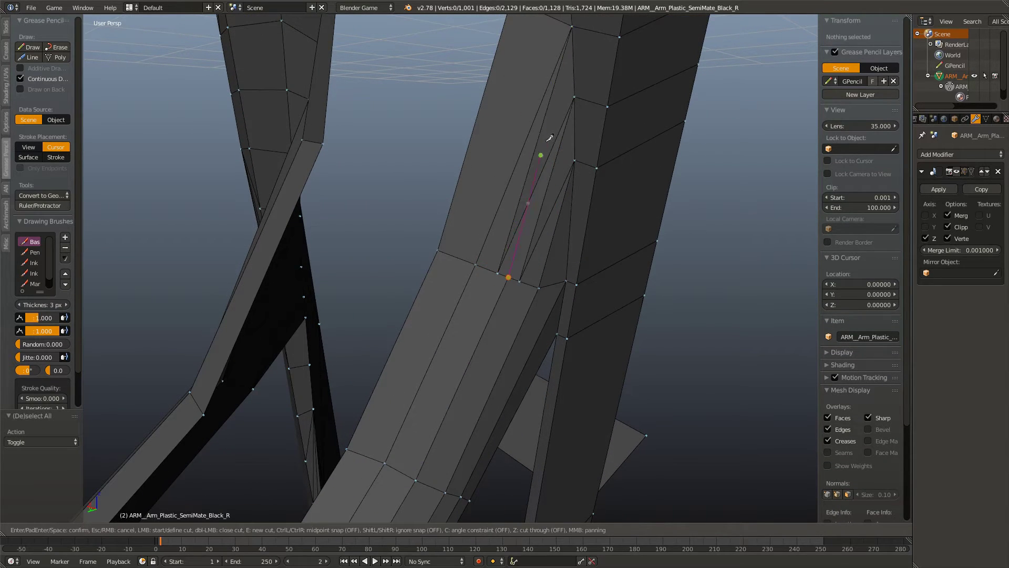
pyautogui.click(575, 96)
pyautogui.press('Return')
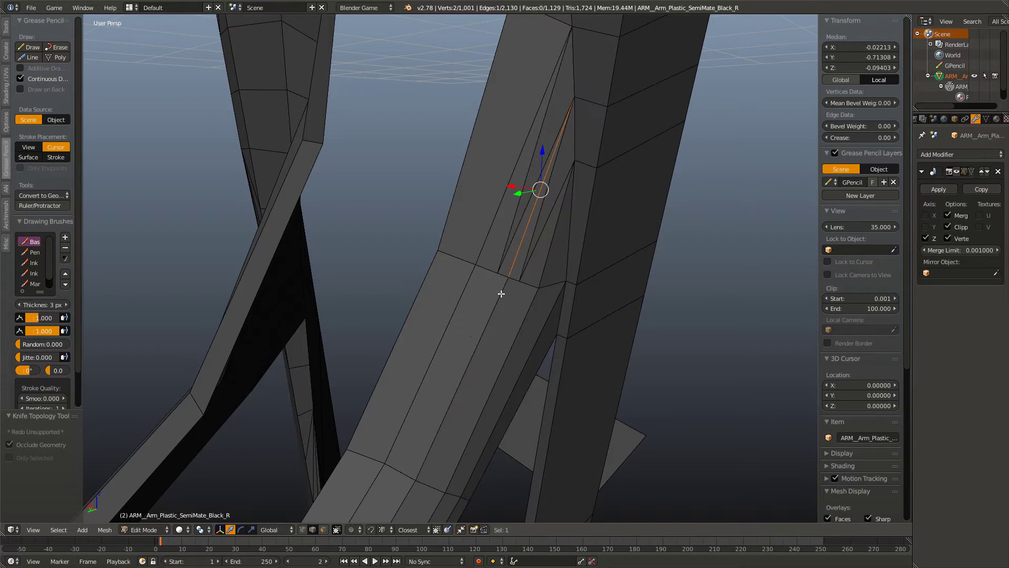
# Step: Dissolve the stray edges beside the new cut and leave Edit Mode
pyautogui.click(513, 228)
pyautogui.press('x')
pyautogui.click(513, 226)
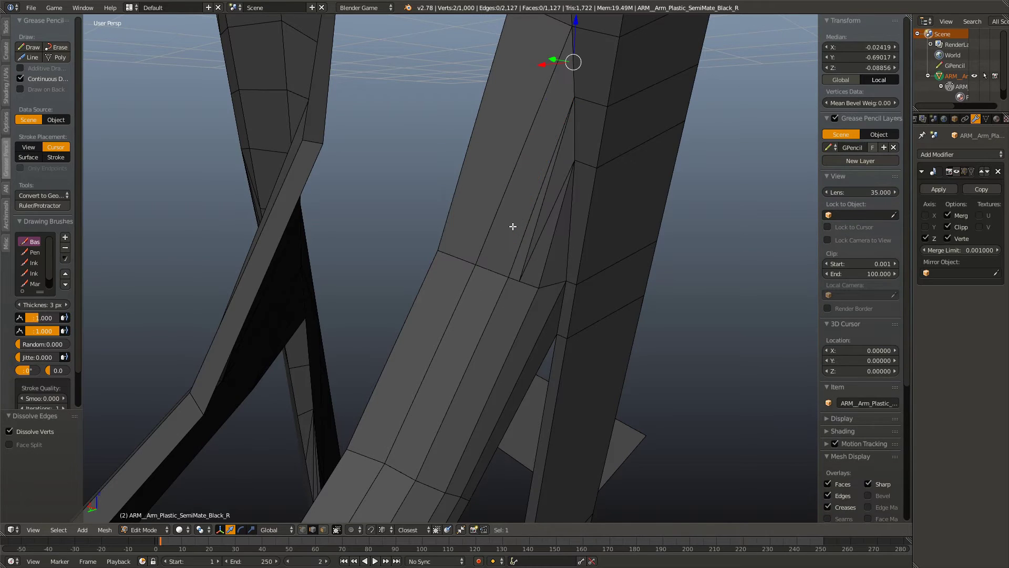
pyautogui.rightClick(531, 221)
pyautogui.press('x')
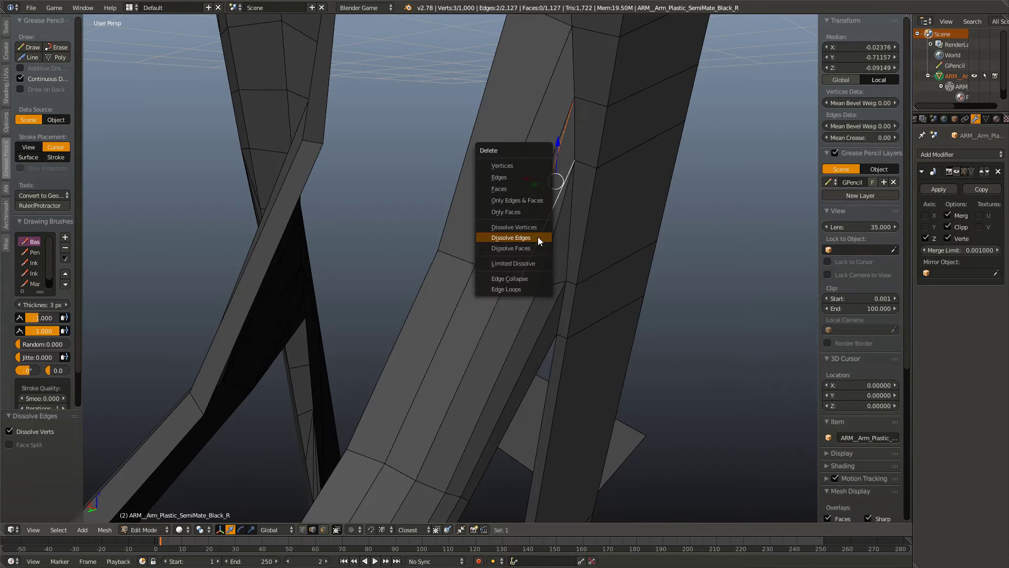
pyautogui.click(537, 236)
pyautogui.moveTo(538, 333); pyautogui.dragTo(455, 298)
pyautogui.press('a')
pyautogui.press('Tab')
# Step: Save over Brazo_Mod_Progress.blend and return to Edit Mode
pyautogui.hotkey('ctrl', 's')
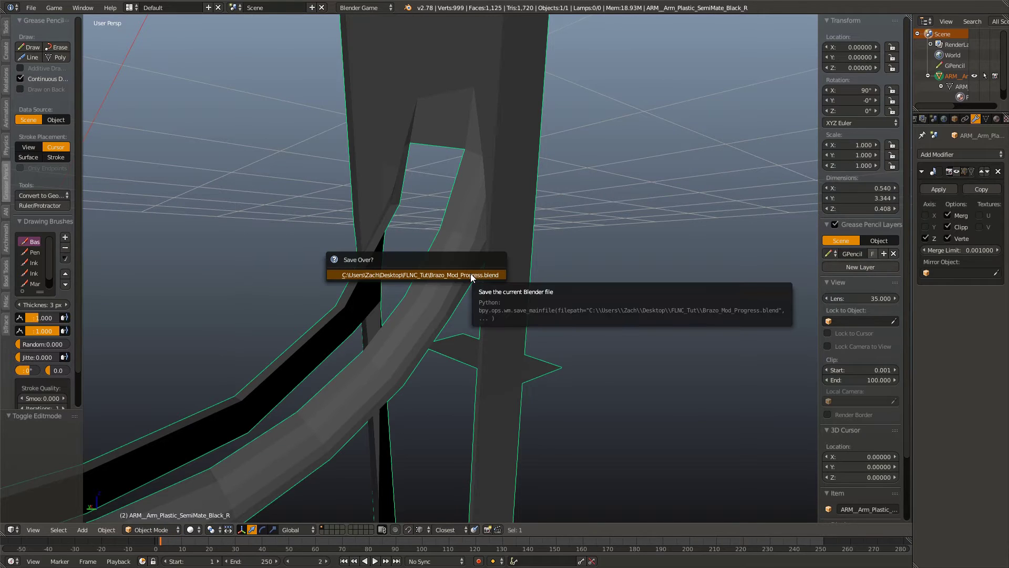
pyautogui.click(471, 274)
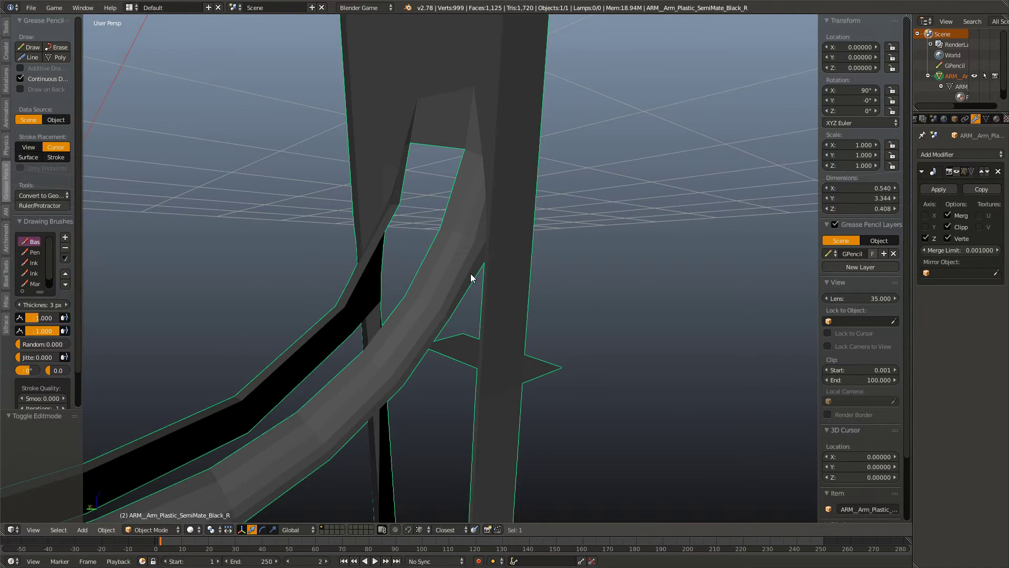
pyautogui.press('Tab')
pyautogui.moveTo(471, 274); pyautogui.dragTo(509, 286)
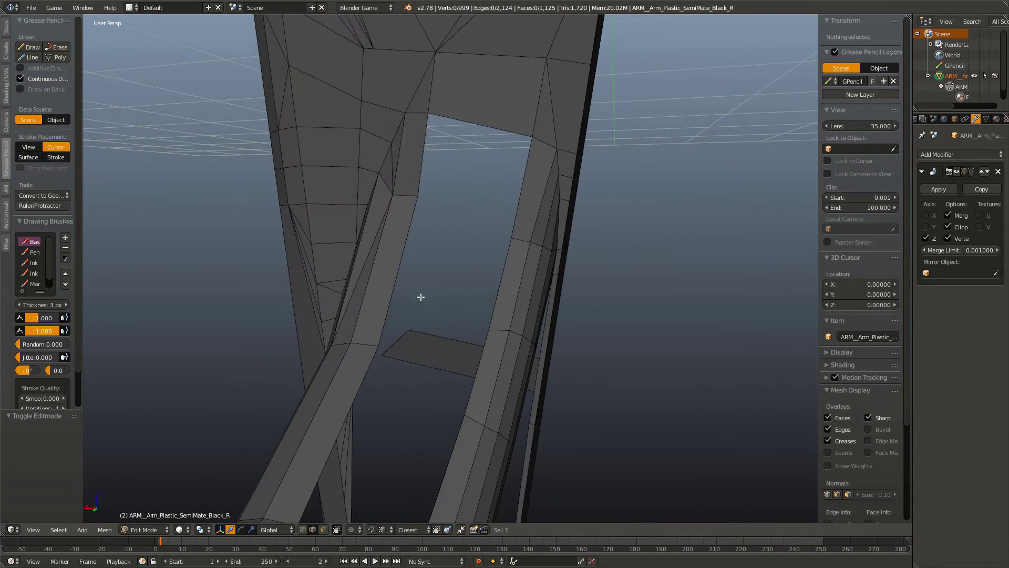
# Step: Bridge the edge loops around the strip's opening with LoopTools Bridge
pyautogui.rightClick(402, 268)
pyautogui.press('KP_Decimal')
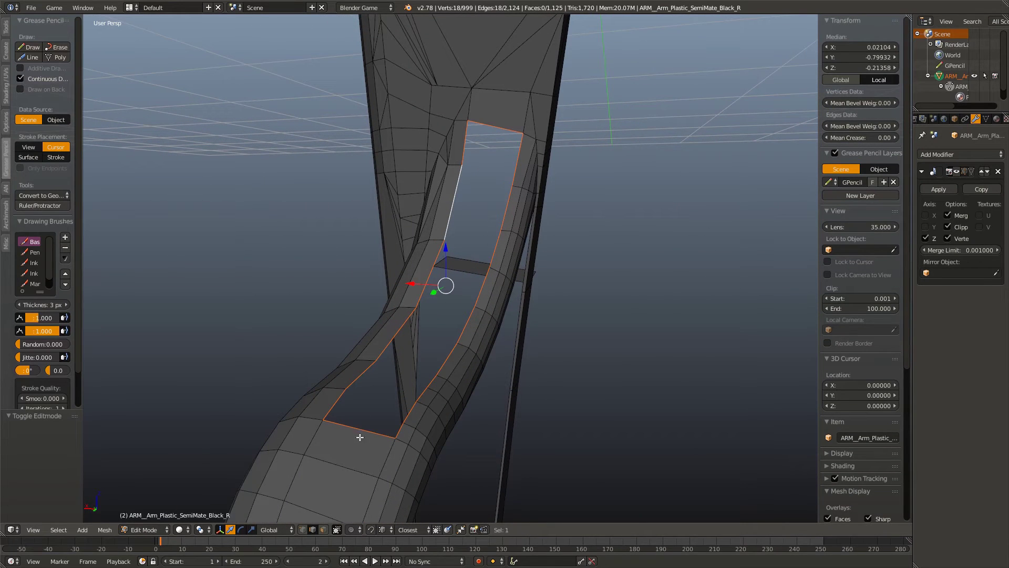
pyautogui.moveTo(503, 147); pyautogui.dragTo(509, 178)
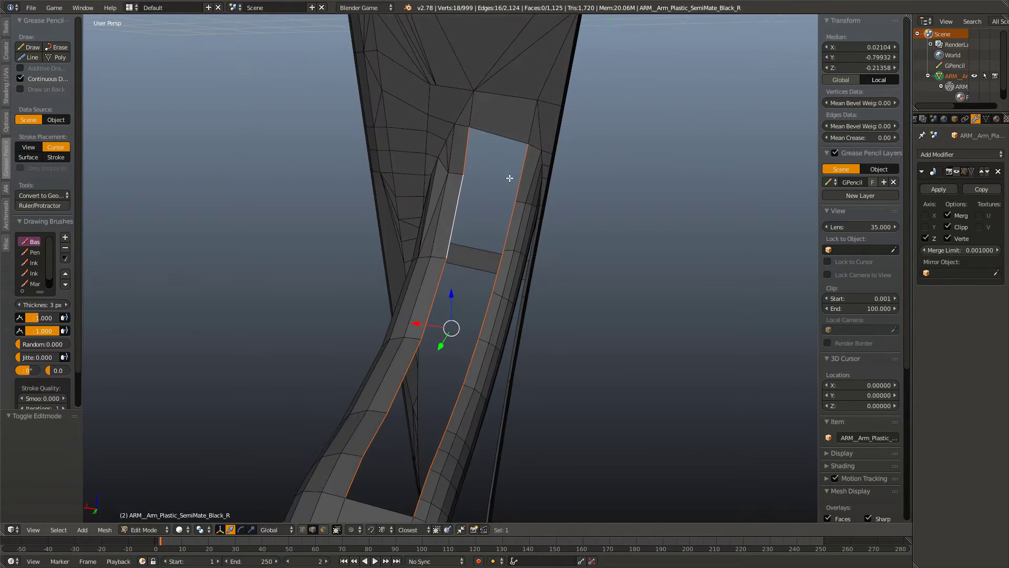
pyautogui.press('w')
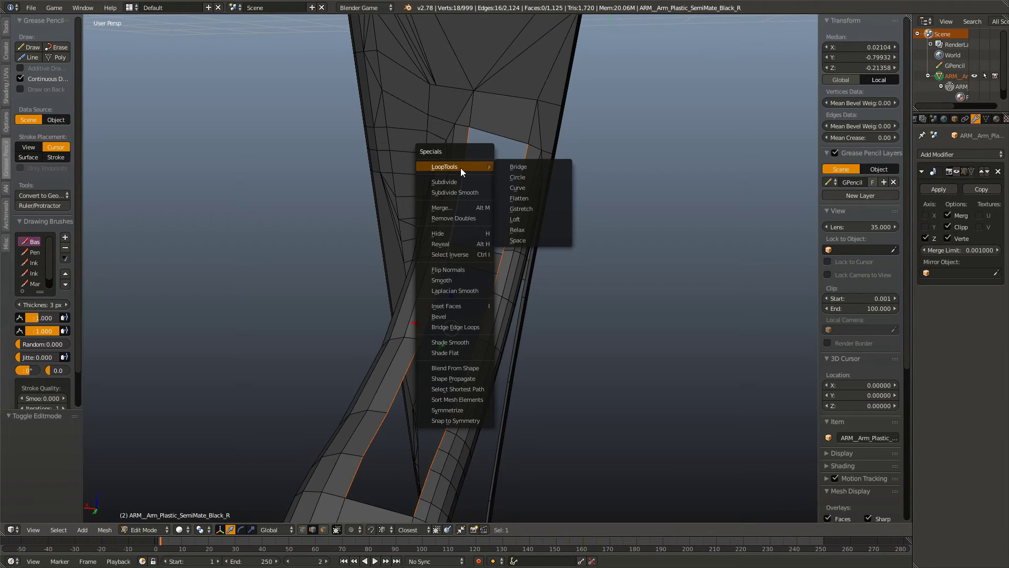
pyautogui.click(529, 166)
pyautogui.moveTo(515, 356); pyautogui.dragTo(354, 383)
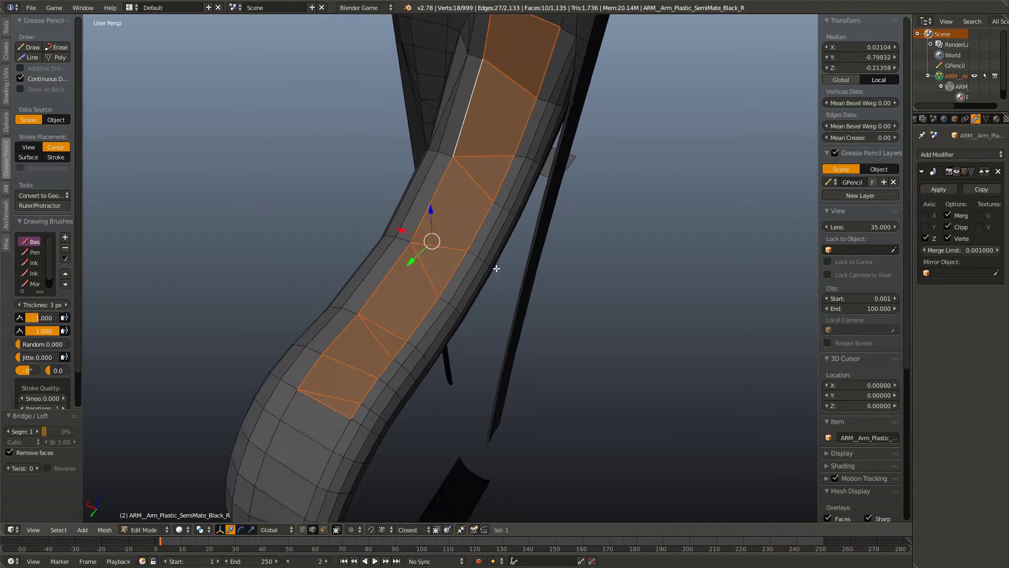
pyautogui.scroll(3)
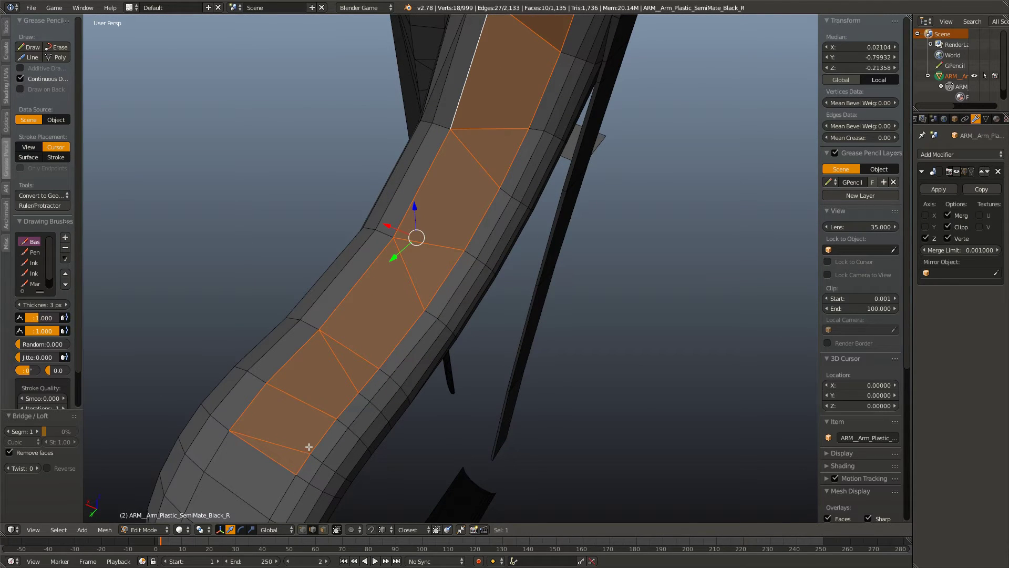
# Step: Delete the badly bridged strip of faces
pyautogui.rightClick(316, 457)
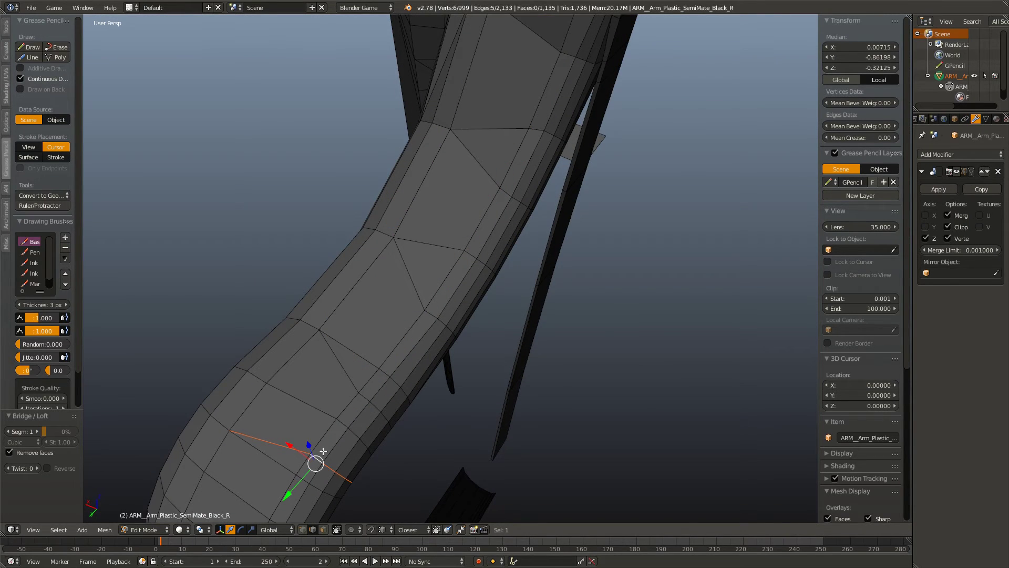
pyautogui.rightClick(347, 424)
pyautogui.rightClick(367, 398)
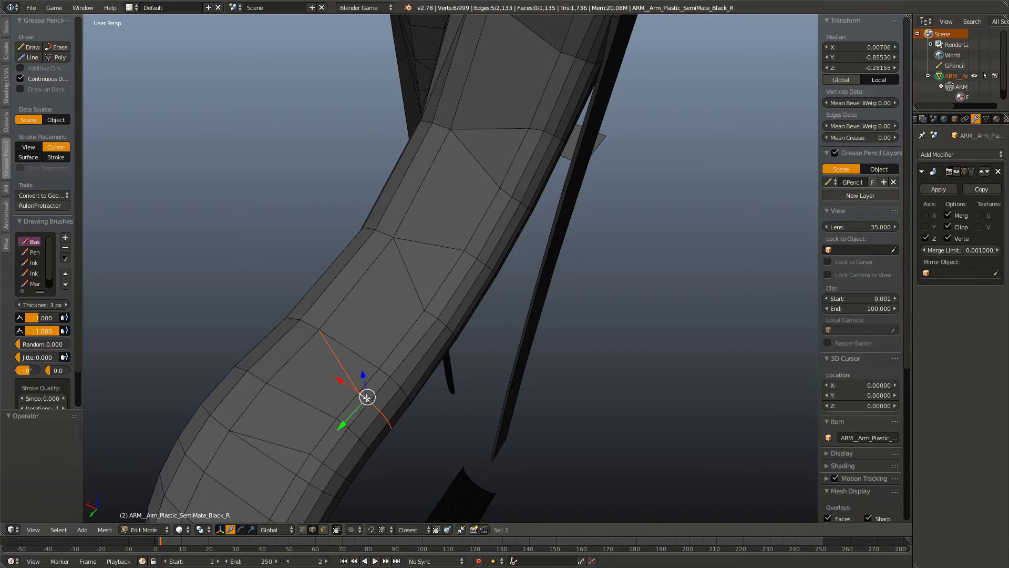
pyautogui.hotkey('ctrl', 'z')
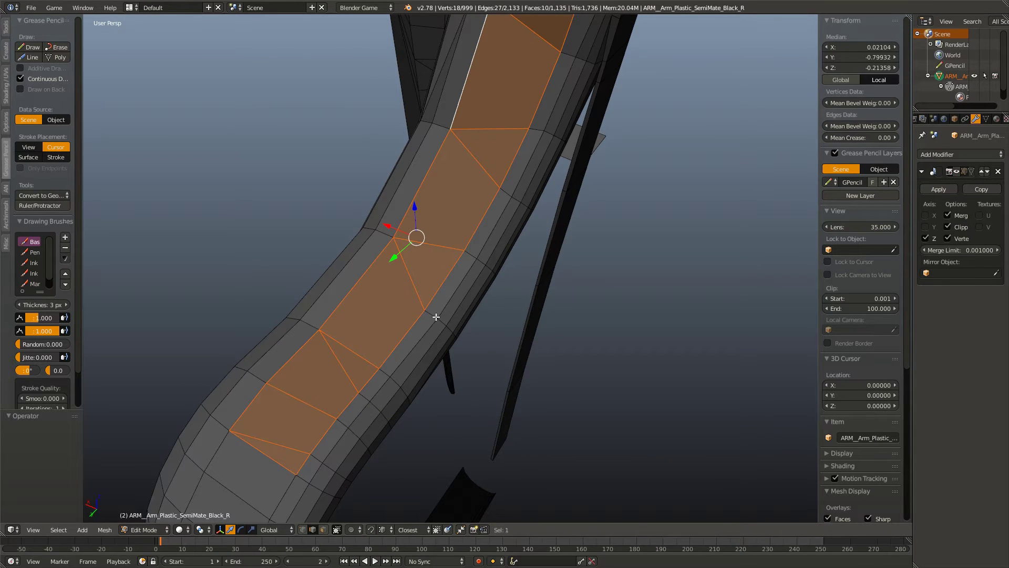
pyautogui.press('x')
pyautogui.click(435, 348)
# Step: Dissolve two extra edge loops across the strip
pyautogui.rightClick(325, 463)
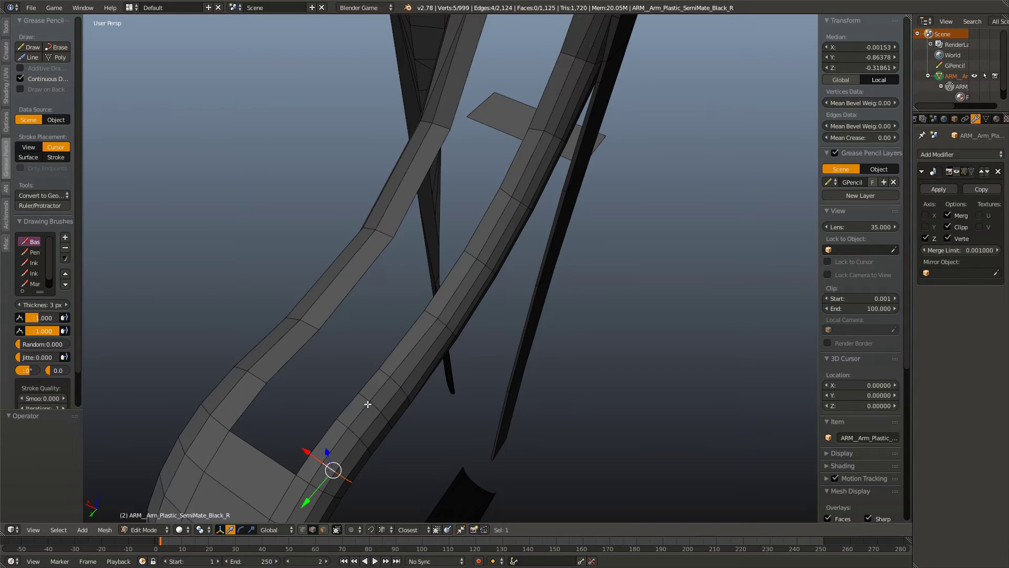
pyautogui.hotkey('ctrl', 'z')
pyautogui.rightClick(369, 402)
pyautogui.hotkey('ctrl', 'z')
pyautogui.rightClick(317, 459)
pyautogui.rightClick(368, 398)
pyautogui.press('z')
pyautogui.hotkey('ctrl', 'z')
pyautogui.rightClick(368, 397)
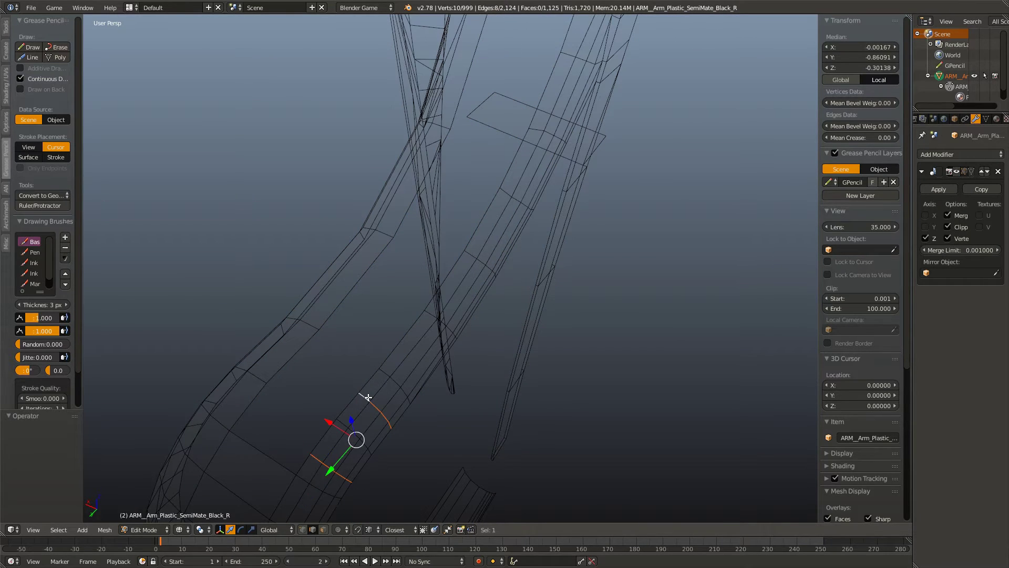
pyautogui.press('x')
pyautogui.click(355, 395)
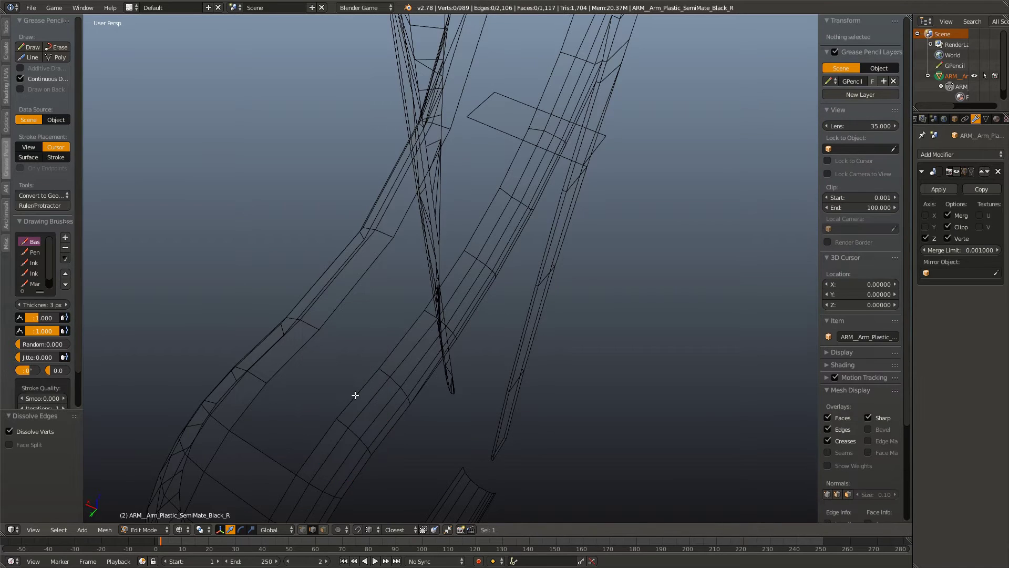
pyautogui.press('z')
# Step: Slide an edge loop along the tube and try a Ctrl+E bridge, then undo it
pyautogui.moveTo(355, 394); pyautogui.dragTo(401, 255)
pyautogui.scroll(3)
pyautogui.scroll(3)
pyautogui.rightClick(404, 247)
pyautogui.press('g')
pyautogui.press('g')
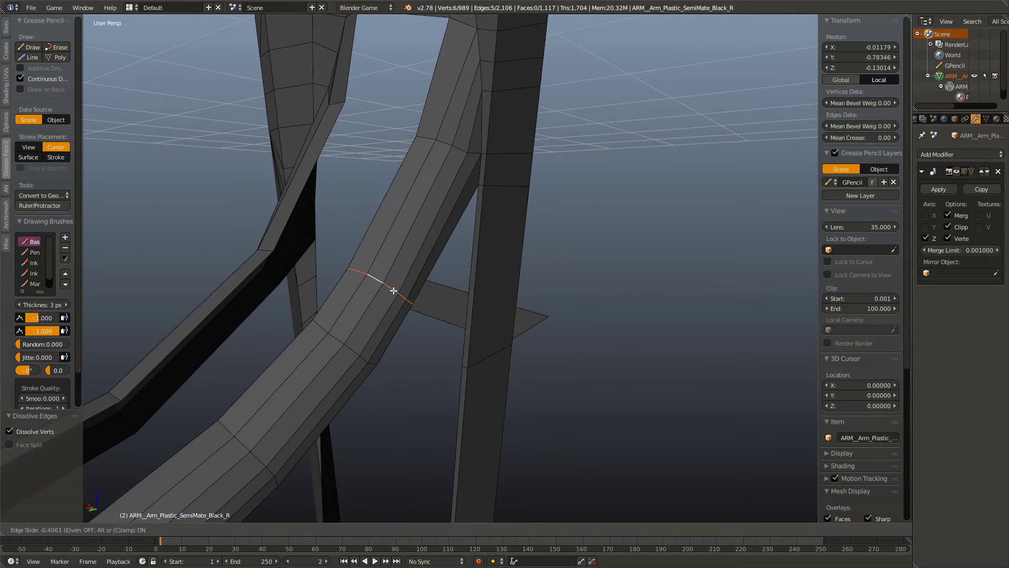
pyautogui.click(394, 290)
pyautogui.moveTo(367, 292); pyautogui.dragTo(264, 472)
pyautogui.rightClick(465, 255)
pyautogui.hotkey('ctrl', 'e')
pyautogui.moveTo(412, 315); pyautogui.dragTo(410, 315)
pyautogui.hotkey('ctrl', 'z')
# Step: Dissolve another loop and bridge the strip's gap with new faces
pyautogui.rightClick(428, 313)
pyautogui.press('w')
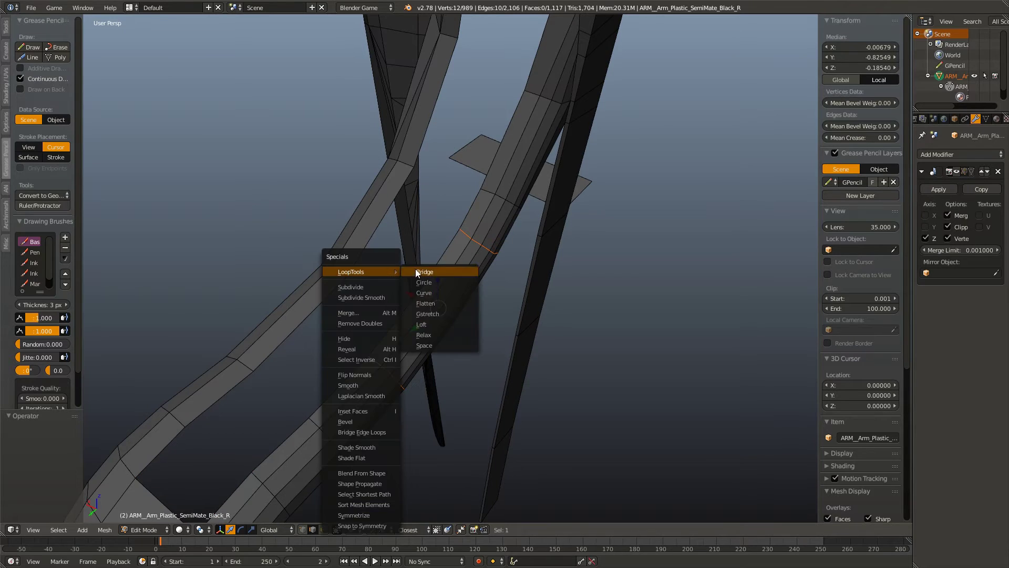
pyautogui.press('Escape')
pyautogui.press('x')
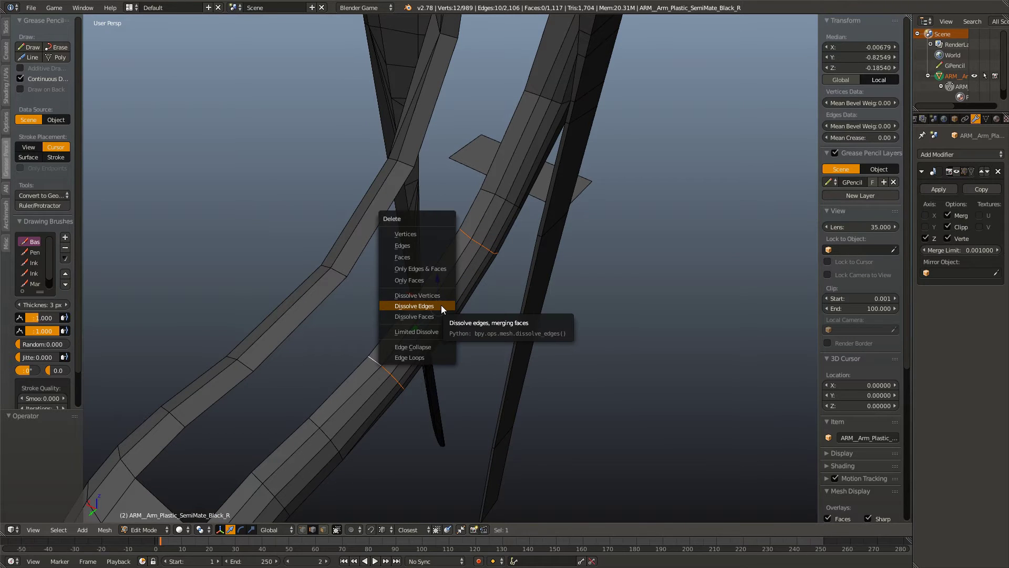
pyautogui.click(441, 307)
pyautogui.rightClick(401, 305)
pyautogui.moveTo(401, 305); pyautogui.dragTo(247, 448)
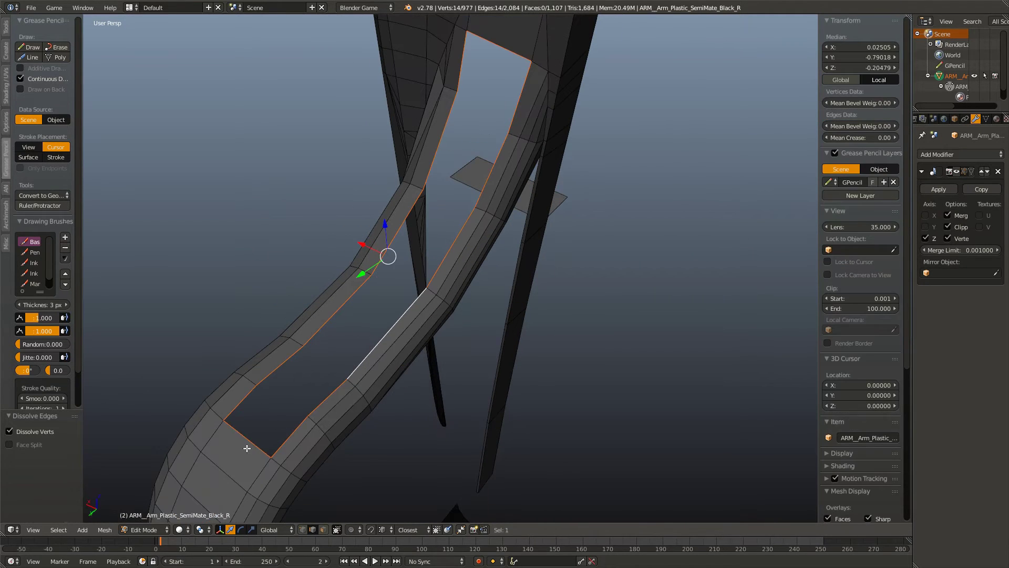
pyautogui.press('w')
pyautogui.click(547, 42)
pyautogui.press('a')
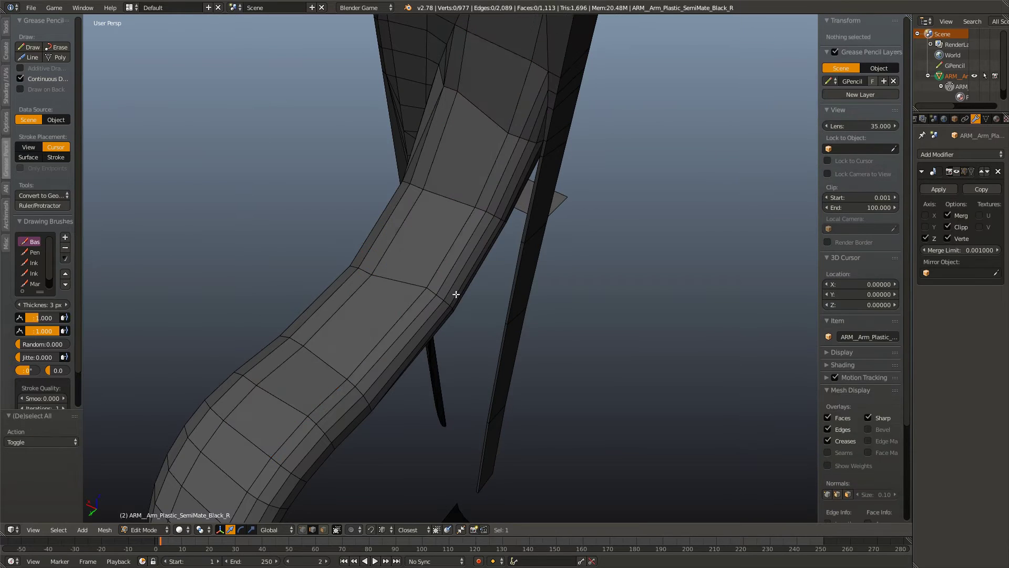
pyautogui.moveTo(455, 275); pyautogui.dragTo(508, 268)
# Step: Dissolve two thin edges in the arm's inner bend
pyautogui.press('Tab')
pyautogui.press('Tab')
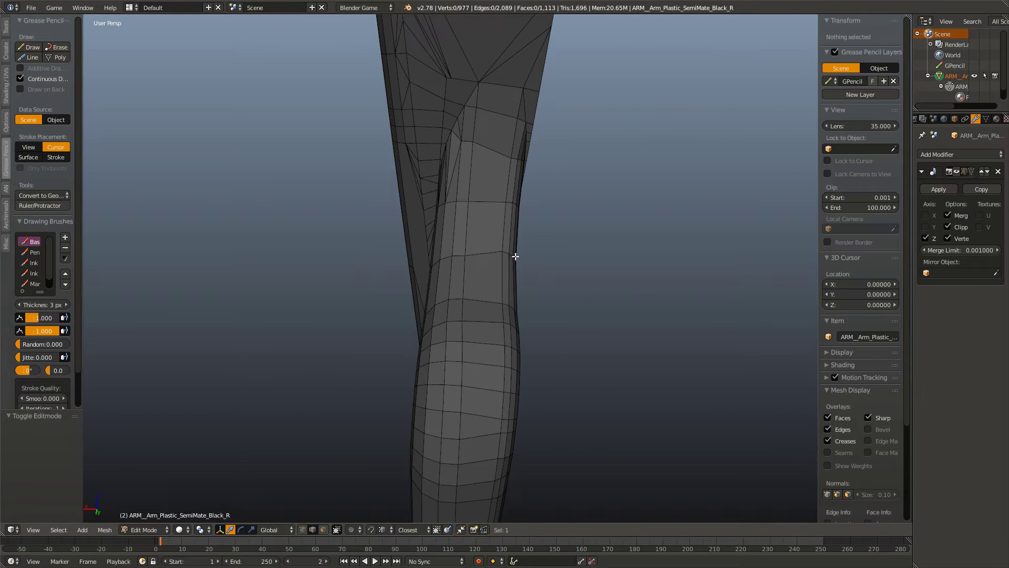
pyautogui.scroll(3)
pyautogui.moveTo(415, 356); pyautogui.dragTo(405, 295)
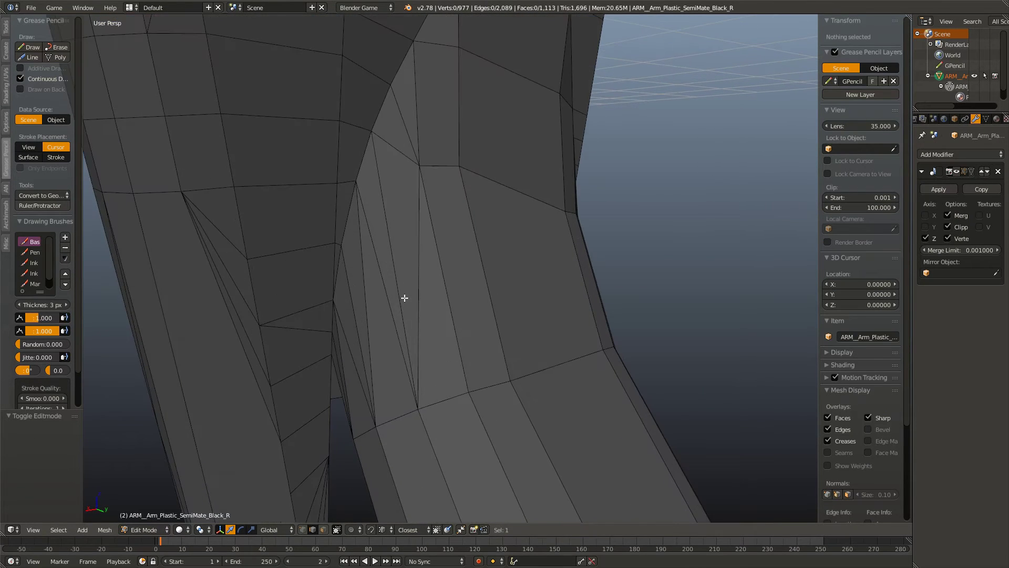
pyautogui.rightClick(407, 242)
pyautogui.moveTo(407, 243); pyautogui.dragTo(474, 372)
pyautogui.rightClick(476, 385)
pyautogui.rightClick(447, 395)
pyautogui.press('x')
pyautogui.click(445, 383)
# Step: Dissolve another thin edge, a long edge chain and a stray edge in the bend
pyautogui.rightClick(388, 293)
pyautogui.press('x')
pyautogui.click(386, 294)
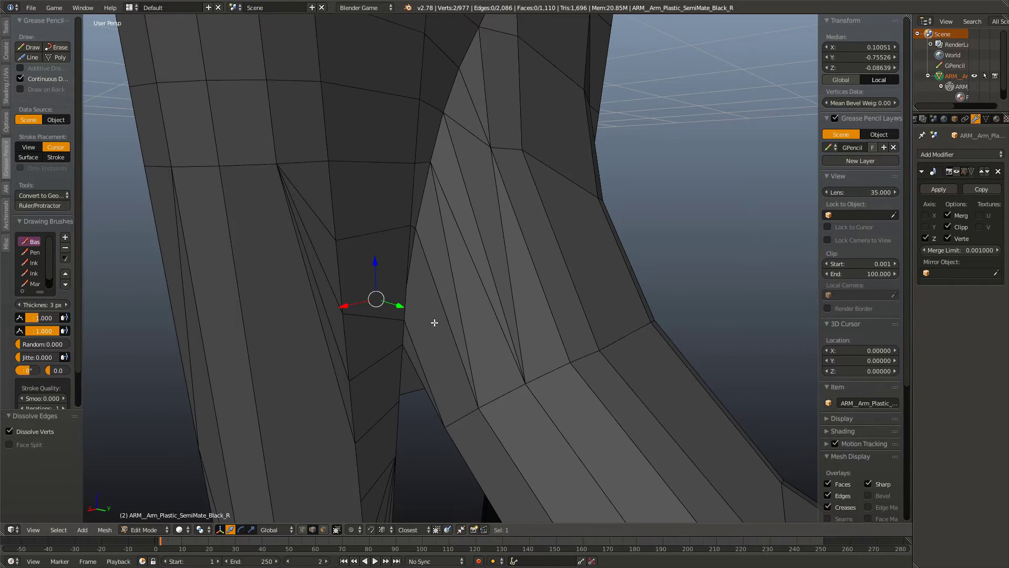
pyautogui.moveTo(433, 320); pyautogui.dragTo(467, 375)
pyautogui.rightClick(455, 337)
pyautogui.press('x')
pyautogui.click(455, 338)
pyautogui.moveTo(494, 200); pyautogui.dragTo(465, 311)
pyautogui.rightClick(462, 293)
pyautogui.press('x')
pyautogui.click(462, 295)
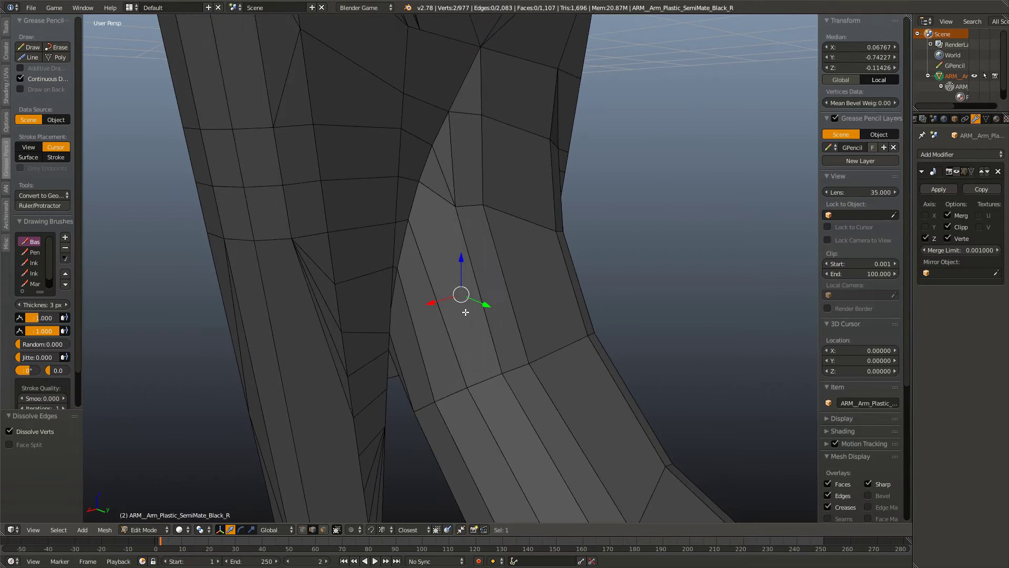
# Step: Cancel a knife cut, dissolve one more edge, and deselect all
pyautogui.press('k')
pyautogui.press('Escape')
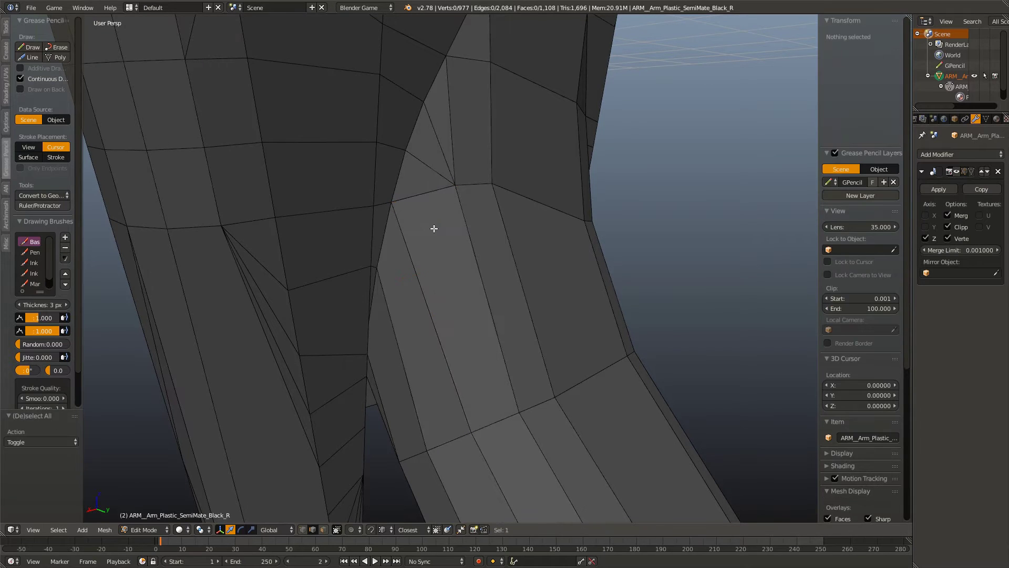
pyautogui.rightClick(432, 228)
pyautogui.press('x')
pyautogui.click(434, 232)
pyautogui.press('a')
# Step: Dissolve an edge loop across the bend and deselect all
pyautogui.moveTo(452, 256); pyautogui.dragTo(338, 138)
pyautogui.moveTo(384, 79); pyautogui.dragTo(375, 455)
pyautogui.rightClick(505, 202)
pyautogui.press('x')
pyautogui.click(512, 203)
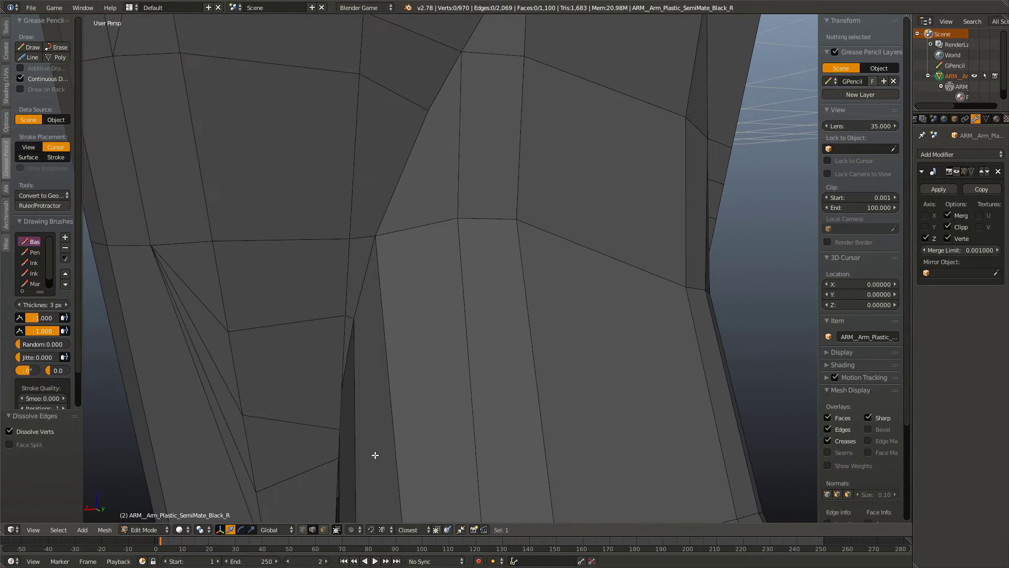
pyautogui.press('a')
pyautogui.press('a')
# Step: Inspect the bend where the arm meets the column, cancelling the edge menu and loop cut
pyautogui.moveTo(453, 126); pyautogui.dragTo(472, 263)
pyautogui.hotkey('ctrl', 'e')
pyautogui.press('Escape')
pyautogui.hotkey('ctrl', 'r')
pyautogui.press('Escape')
pyautogui.moveTo(514, 345); pyautogui.dragTo(416, 316)
pyautogui.scroll(-3)
pyautogui.scroll(-3)
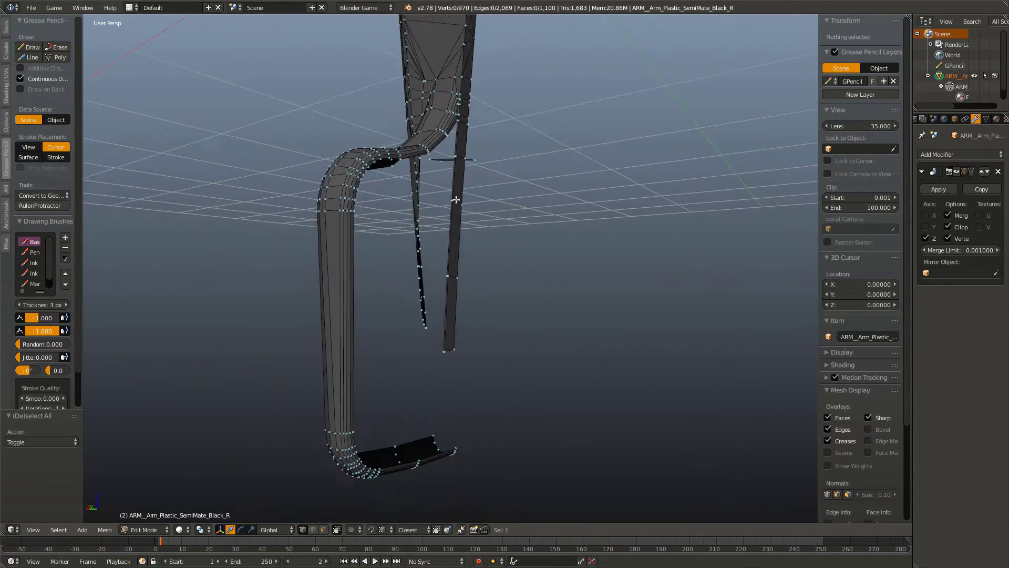
pyautogui.scroll(3)
pyautogui.moveTo(471, 345); pyautogui.dragTo(471, 331)
# Step: Dissolve two stray vertices on the lower arm
pyautogui.scroll(3)
pyautogui.moveTo(500, 334); pyautogui.dragTo(467, 423)
pyautogui.rightClick(466, 426)
pyautogui.press('x')
pyautogui.click(507, 368)
pyautogui.rightClick(467, 424)
pyautogui.press('x')
pyautogui.click(484, 397)
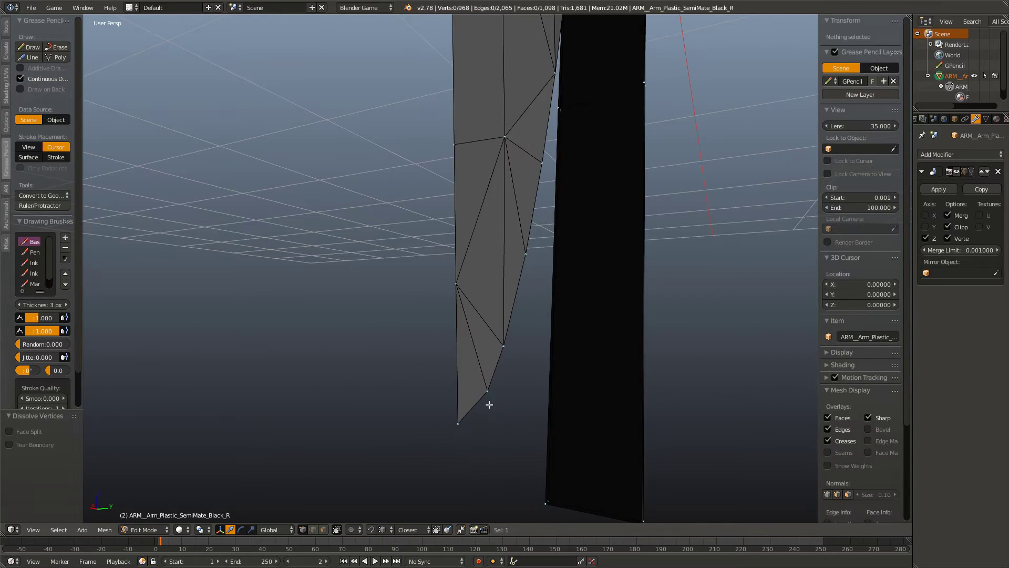
# Step: Dissolve the edge between two vertices near the strip's lower end
pyautogui.press('a')
pyautogui.press('a')
pyautogui.rightClick(487, 392)
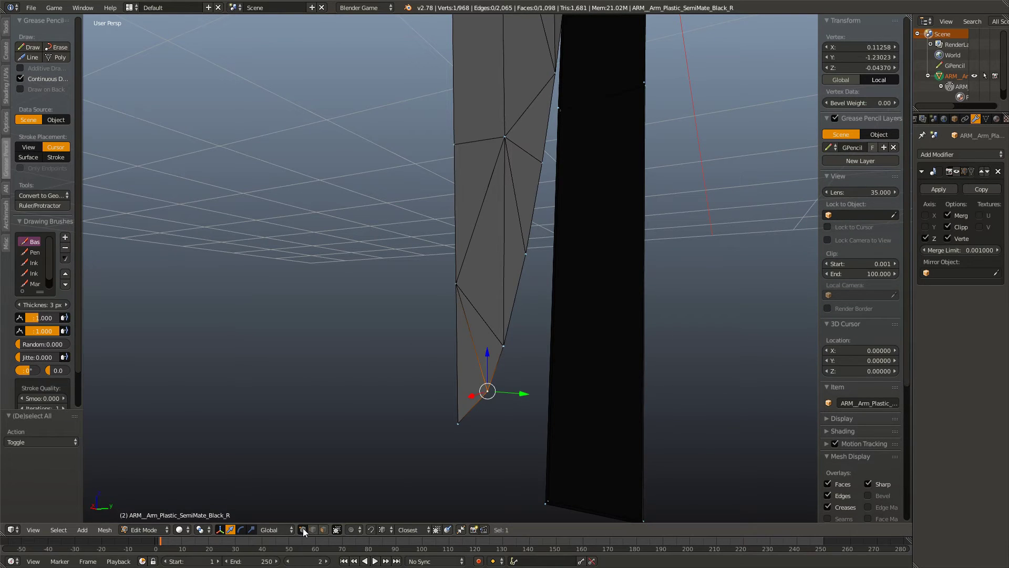
pyautogui.rightClick(456, 283)
pyautogui.press('x')
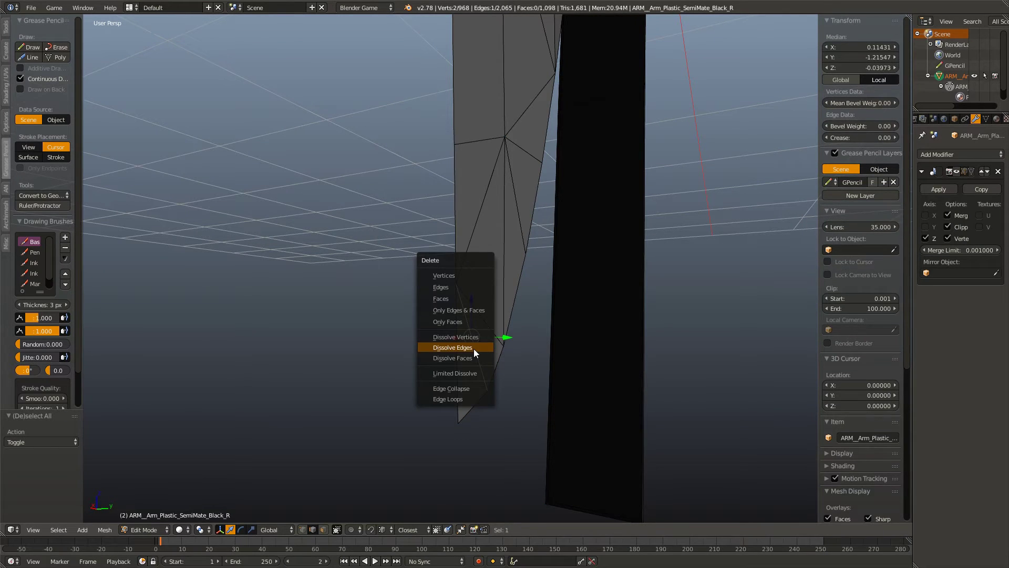
pyautogui.click(475, 349)
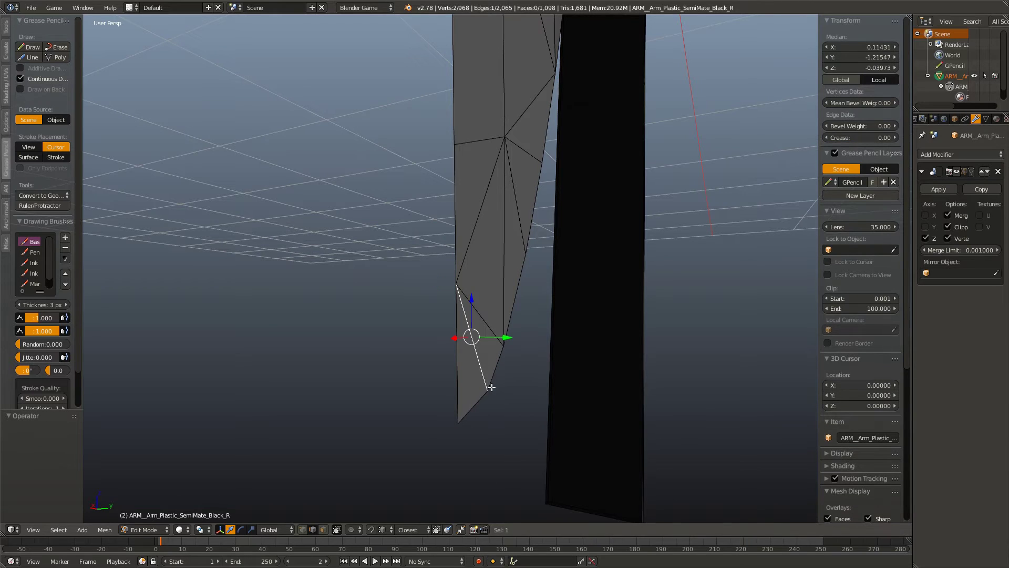
# Step: Delete an edge with its faces and fill a new face between two edges
pyautogui.moveTo(495, 394); pyautogui.dragTo(501, 411)
pyautogui.press('x')
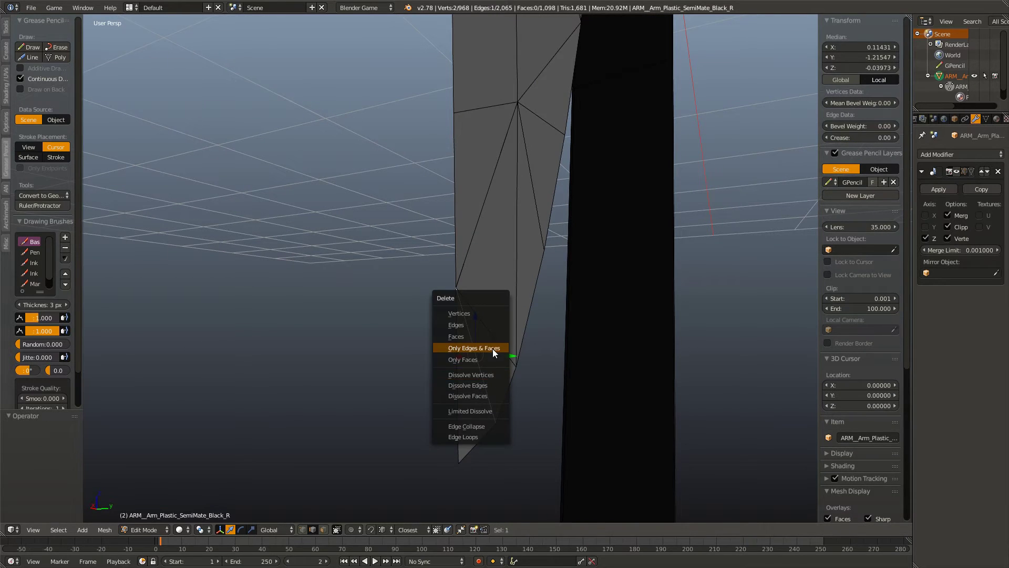
pyautogui.click(494, 349)
pyautogui.rightClick(454, 395)
pyautogui.press('f')
pyautogui.press('a')
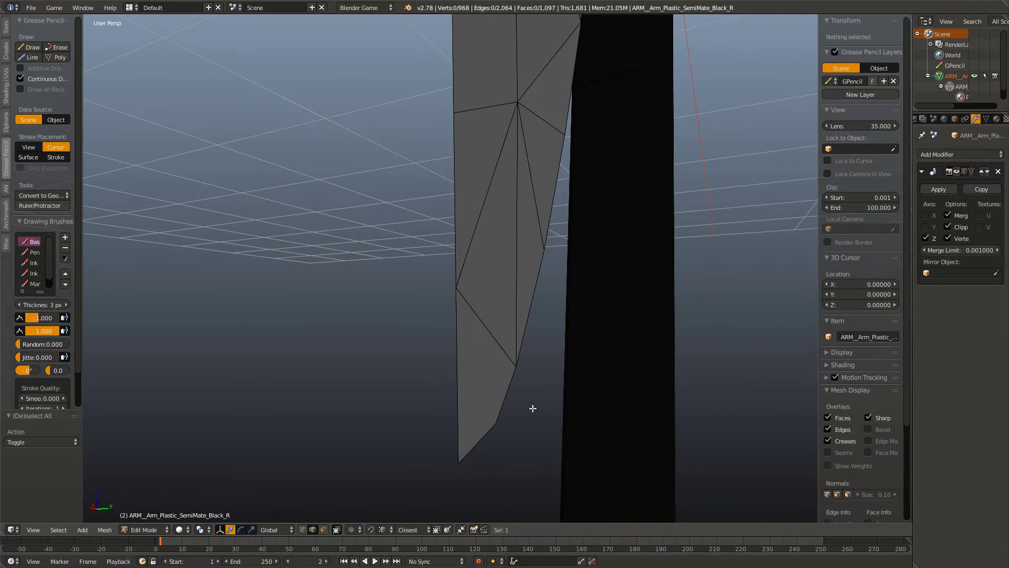
# Step: Dissolve a diagonal edge on the strip
pyautogui.moveTo(532, 331); pyautogui.dragTo(473, 410)
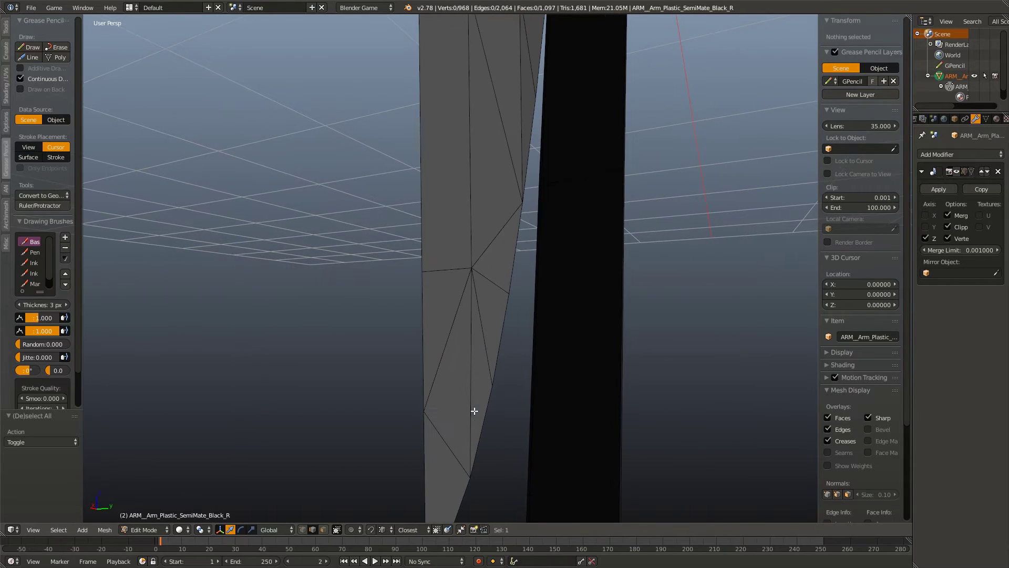
pyautogui.rightClick(456, 341)
pyautogui.press('x')
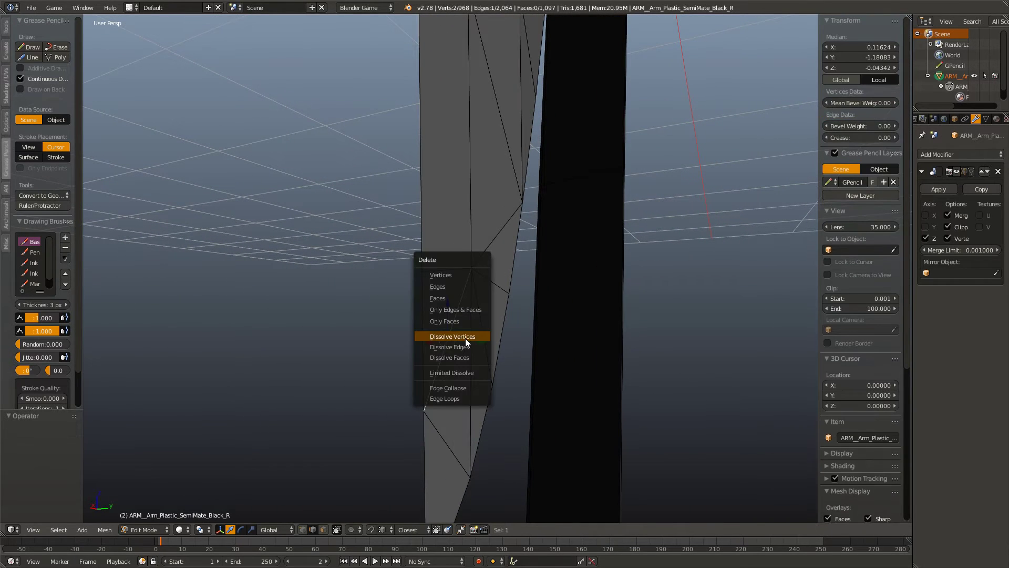
pyautogui.click(463, 346)
# Step: Delete a sliver edge with its faces and fill the gap with a new face
pyautogui.rightClick(490, 300)
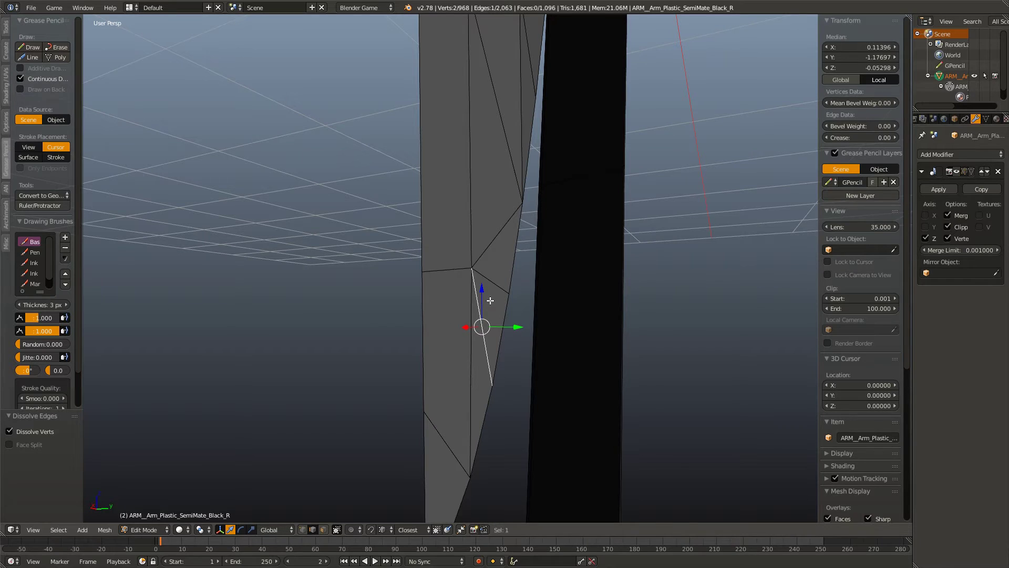
pyautogui.moveTo(490, 301); pyautogui.dragTo(496, 299)
pyautogui.press('x')
pyautogui.click(495, 275)
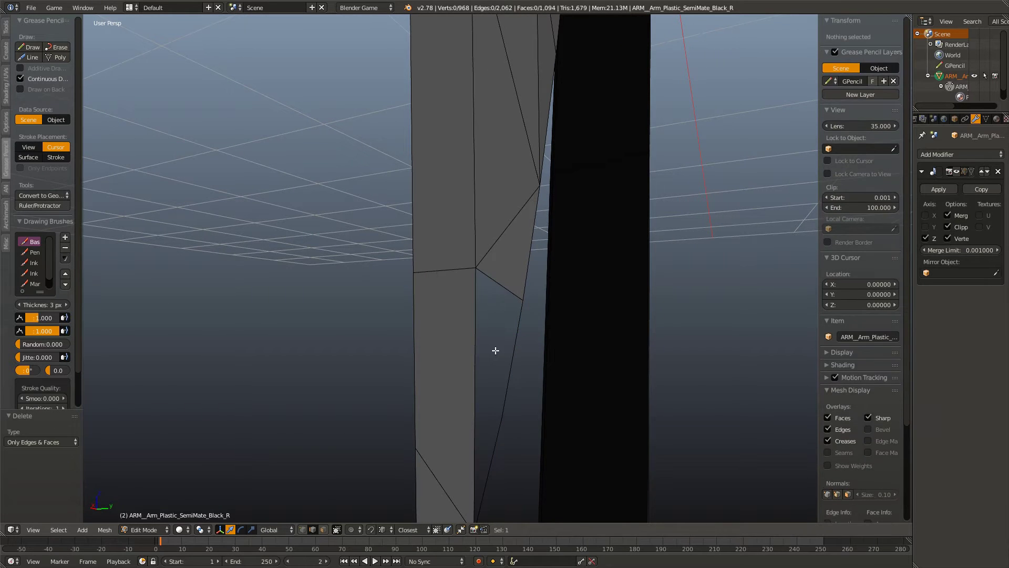
pyautogui.rightClick(514, 351)
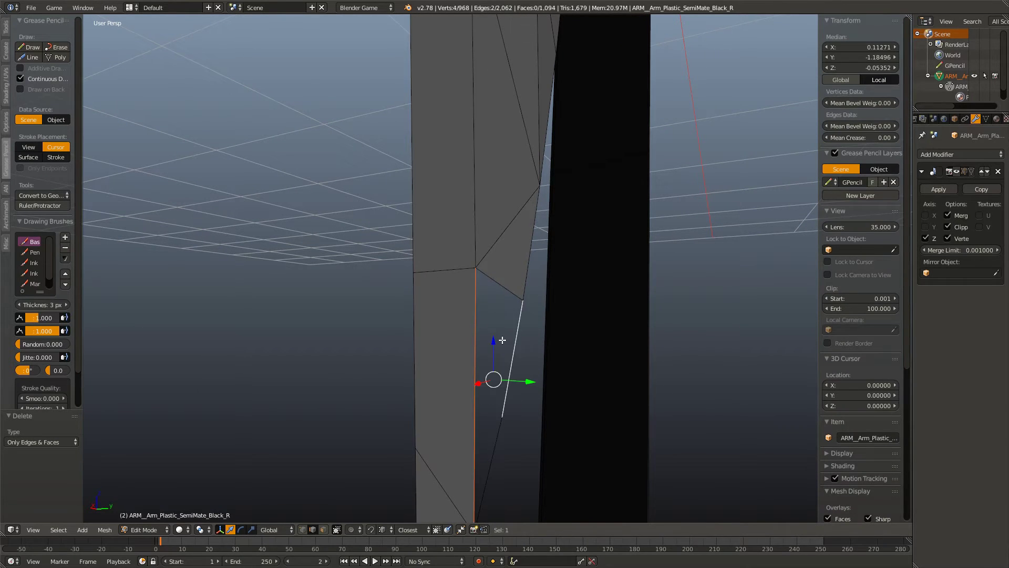
pyautogui.press('f')
pyautogui.press('a')
# Step: Make a knife cut across the arm mesh
pyautogui.moveTo(500, 338); pyautogui.dragTo(456, 345)
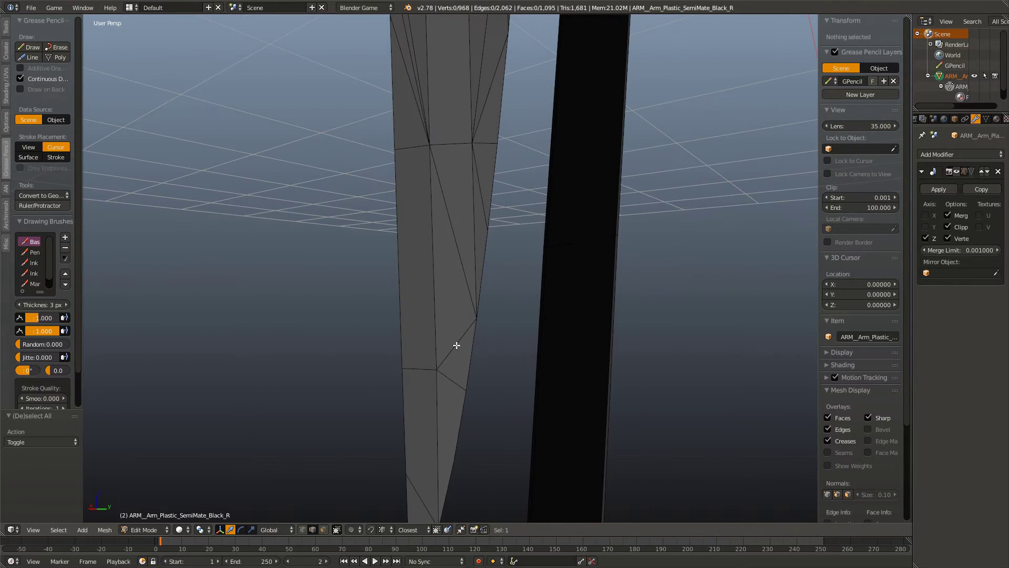
pyautogui.rightClick(463, 268)
pyautogui.press('x')
pyautogui.press('Escape')
pyautogui.press('a')
pyautogui.moveTo(463, 268); pyautogui.dragTo(482, 329)
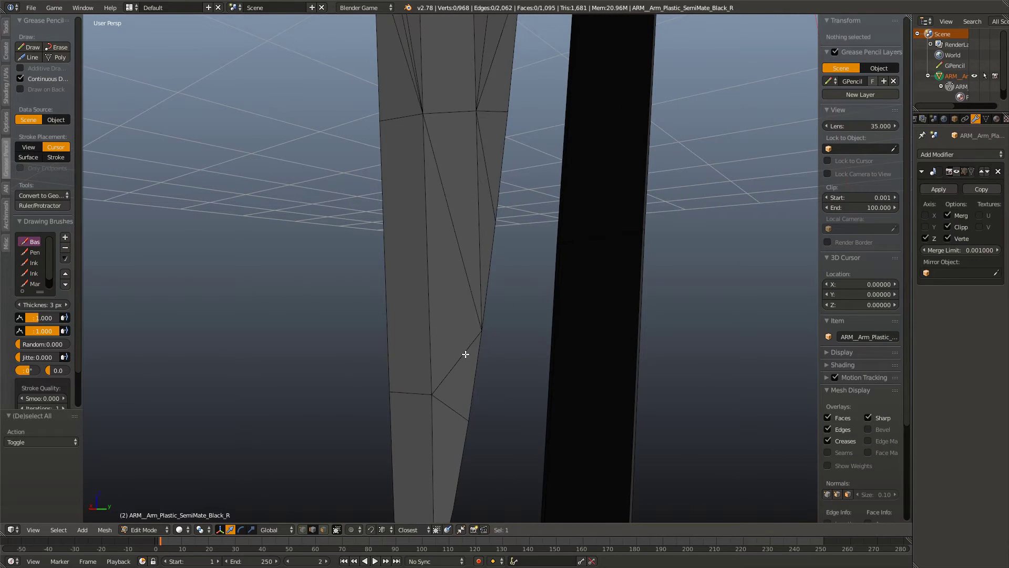
pyautogui.press('k')
pyautogui.press('Return')
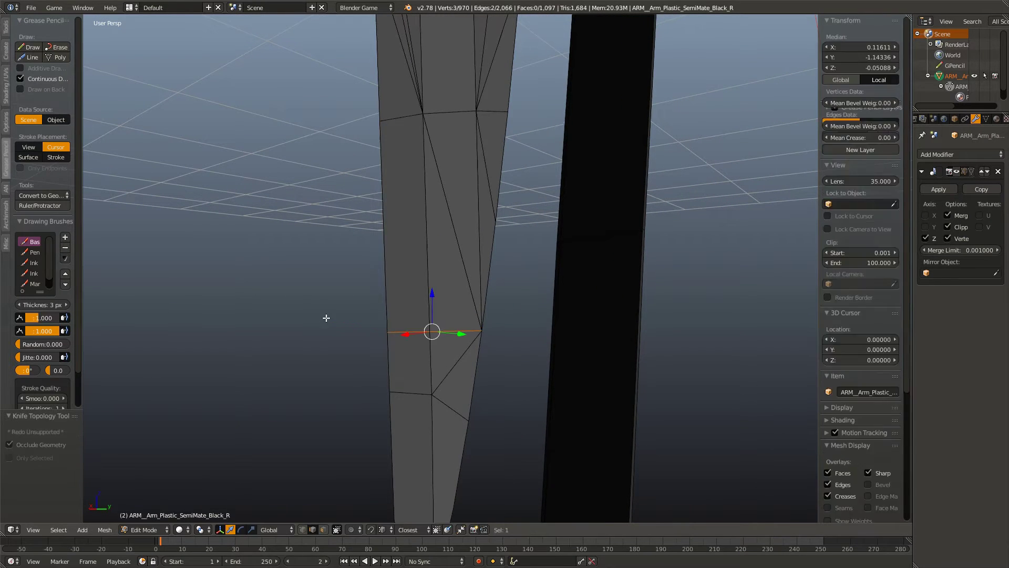
# Step: Dissolve a diagonal edge and slide the leftover vertex along its edge
pyautogui.rightClick(462, 358)
pyautogui.press('x')
pyautogui.press('Escape')
pyautogui.press('x')
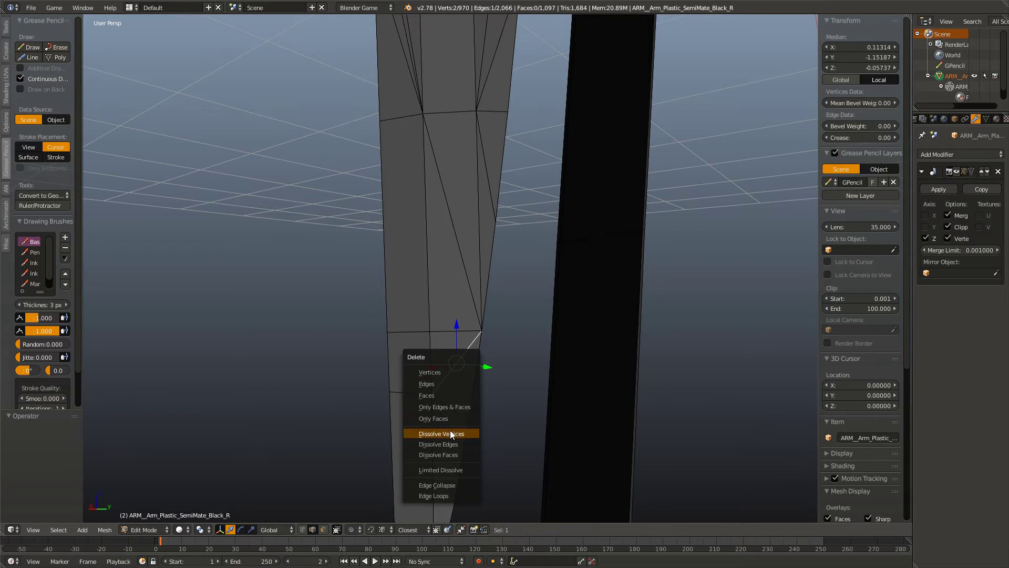
pyautogui.click(442, 444)
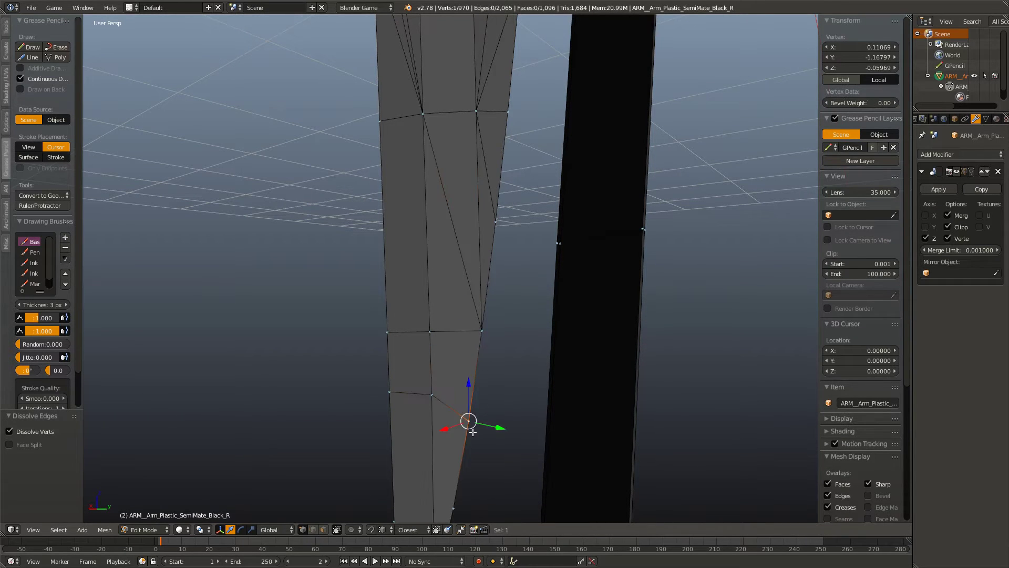
pyautogui.hotkey('shift', 'v')
pyautogui.click(487, 409)
pyautogui.press('a')
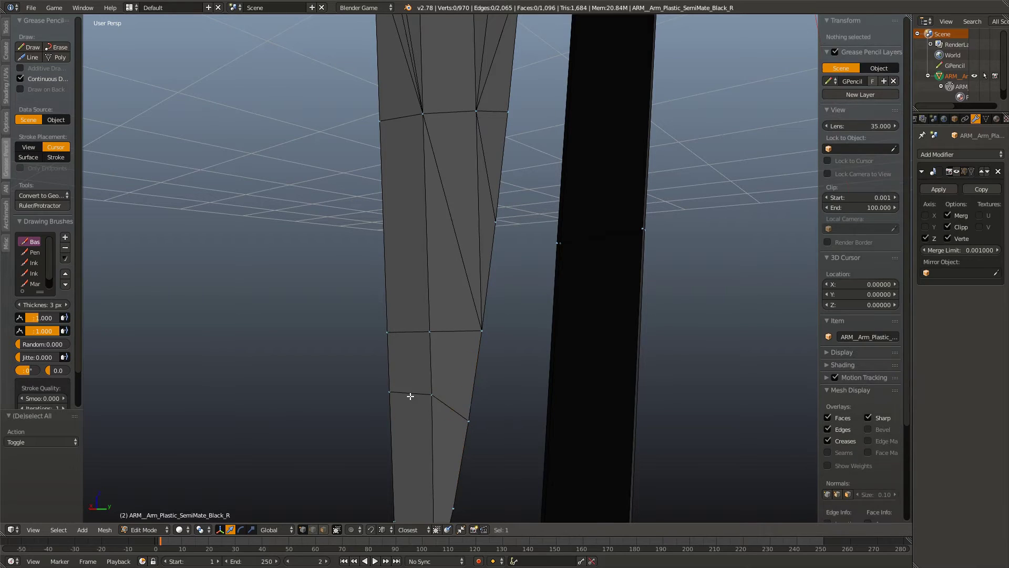
# Step: Dissolve the long diagonal edge and the next diagonal edge above it
pyautogui.scroll(3)
pyautogui.rightClick(447, 301)
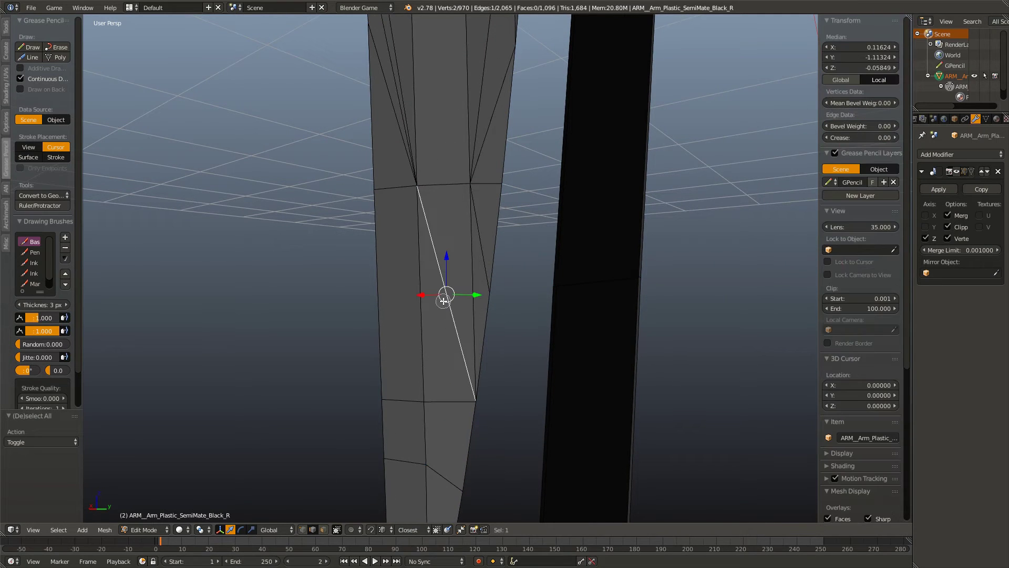
pyautogui.press('x')
pyautogui.click(443, 300)
pyautogui.scroll(3)
pyautogui.rightClick(465, 242)
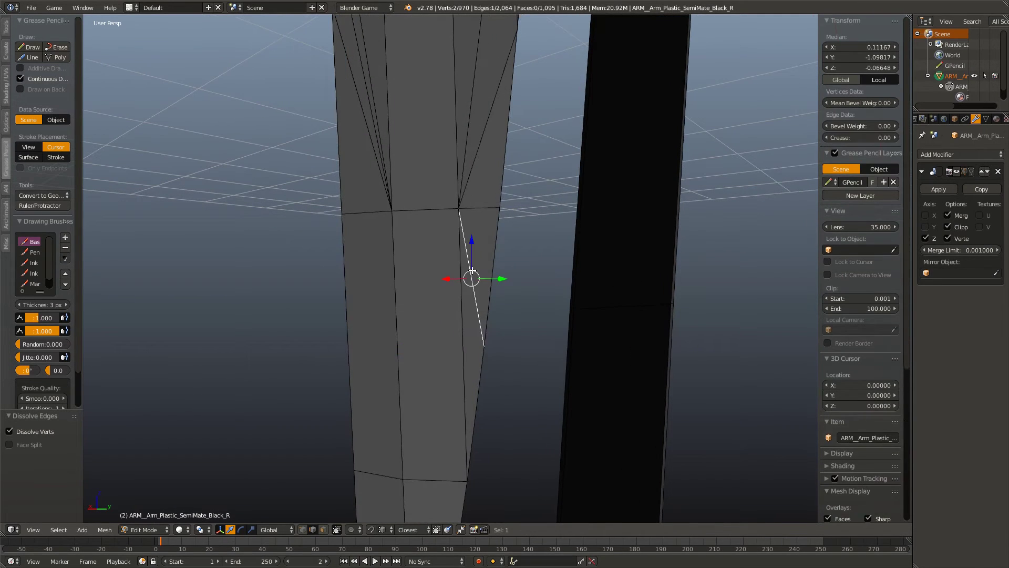
pyautogui.press('x')
pyautogui.click(463, 229)
pyautogui.press('a')
# Step: Begin a horizontal knife cut across the arm from a new angle
pyautogui.moveTo(503, 364); pyautogui.dragTo(391, 218)
pyautogui.rightClick(388, 385)
pyautogui.press('a')
pyautogui.press('k')
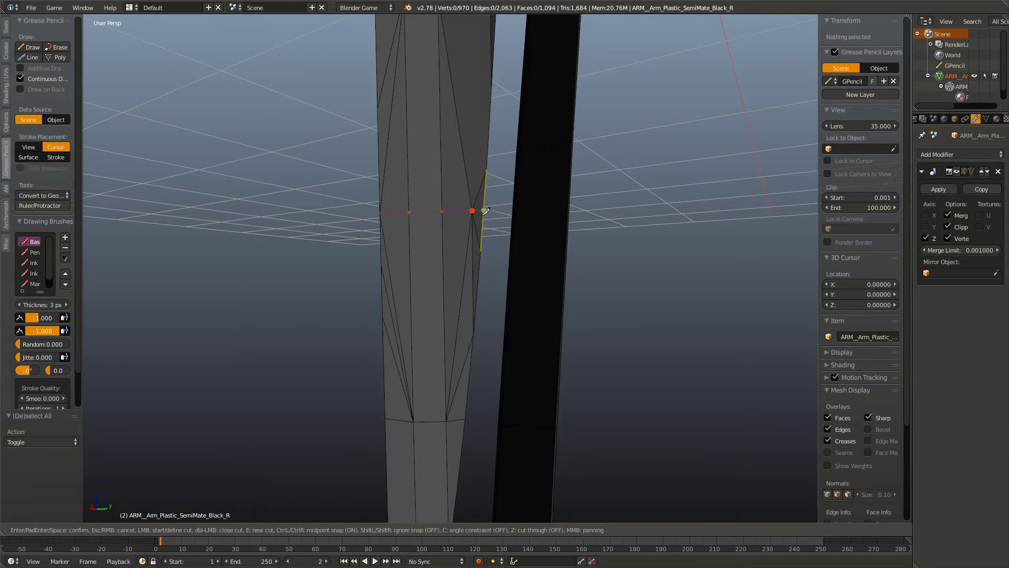
# Step: Confirm the horizontal cut and dissolve the selected edges
pyautogui.press('Return')
pyautogui.moveTo(489, 264); pyautogui.dragTo(382, 338)
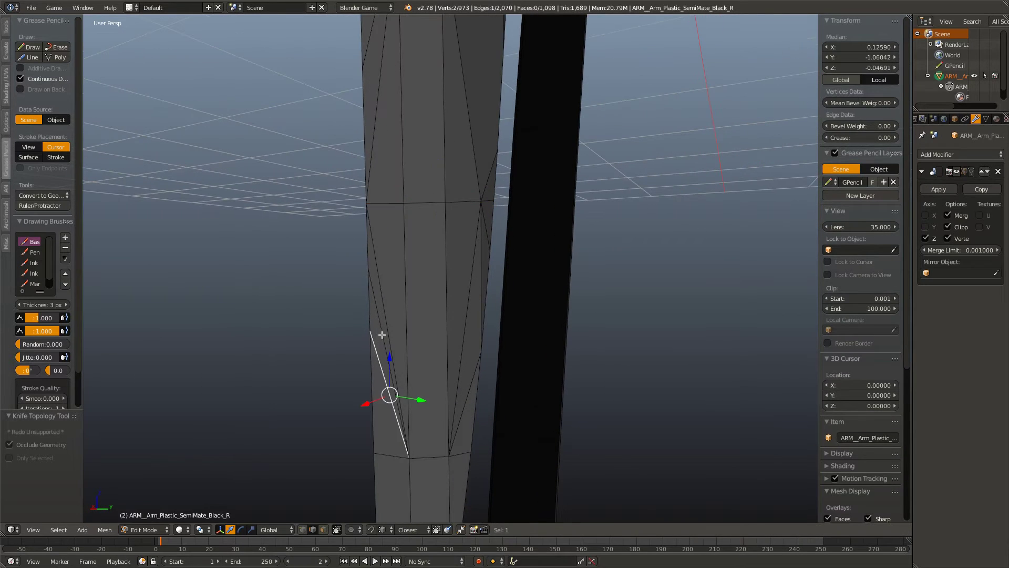
pyautogui.press('x')
pyautogui.click(384, 349)
# Step: Join two vertices with an edge, then dissolve the selected vertices
pyautogui.moveTo(462, 304); pyautogui.dragTo(430, 399)
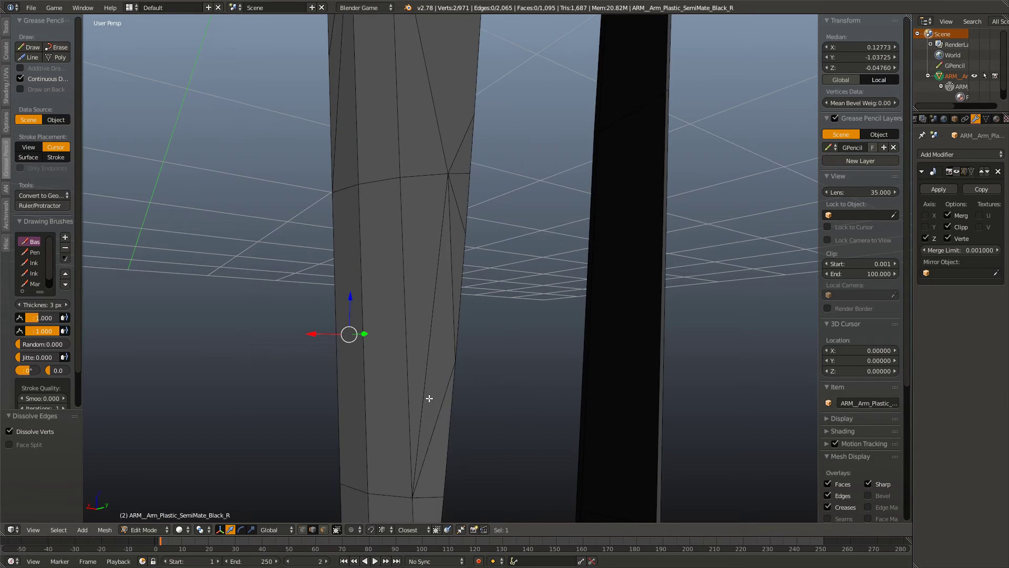
pyautogui.press('j')
pyautogui.moveTo(447, 352); pyautogui.dragTo(460, 363)
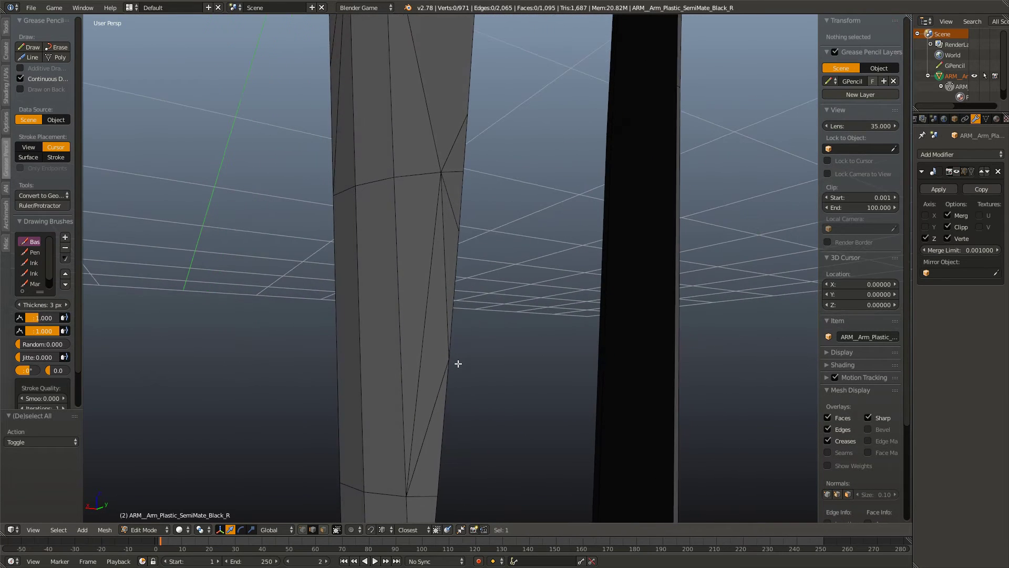
pyautogui.press('x')
pyautogui.click(462, 368)
pyautogui.press('a')
# Step: Knife-cut across the arm and dissolve the resulting diagonal edges
pyautogui.press('k')
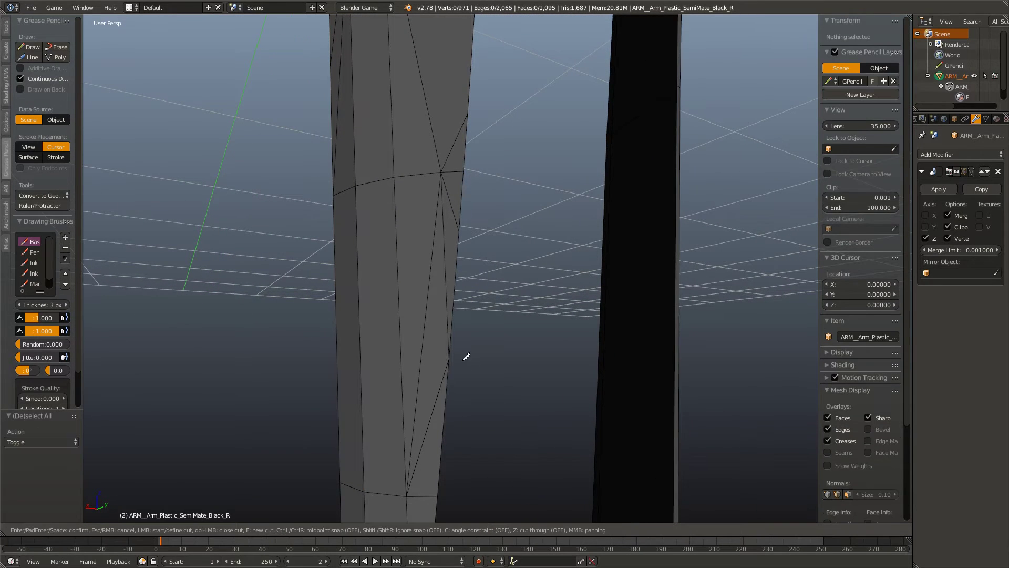
pyautogui.click(337, 362)
pyautogui.press('Return')
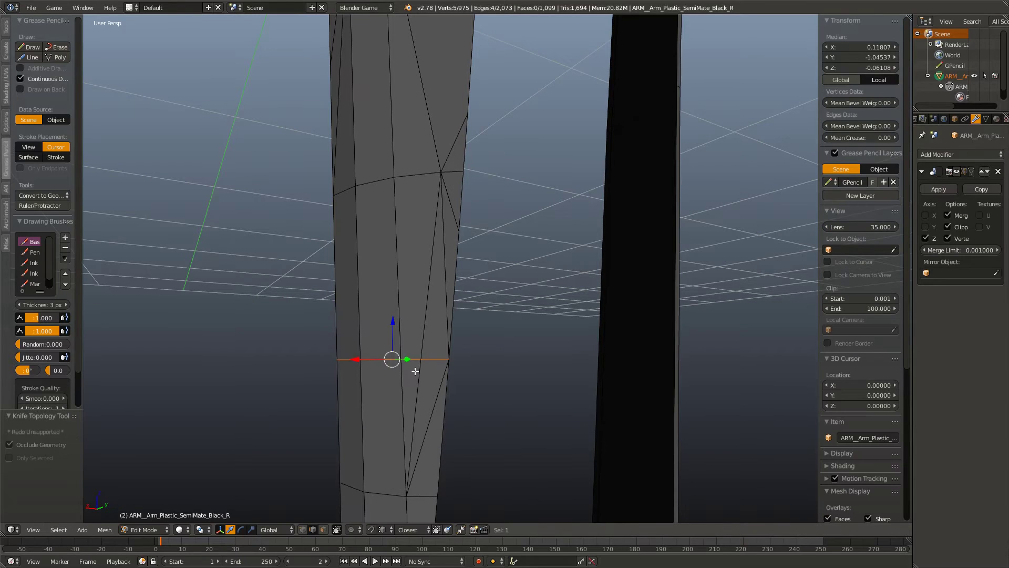
pyautogui.hotkey('ctrl', 'x')
pyautogui.press('a')
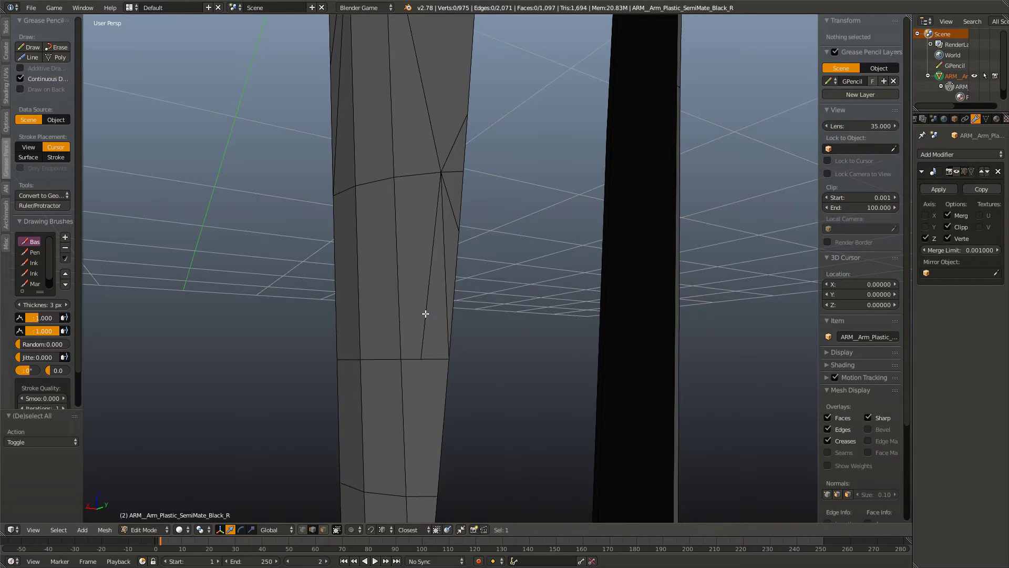
# Step: Make another cut on the column and dissolve the selected edges
pyautogui.rightClick(424, 312)
pyautogui.rightClick(444, 263)
pyautogui.press('a')
pyautogui.moveTo(444, 262); pyautogui.dragTo(480, 275)
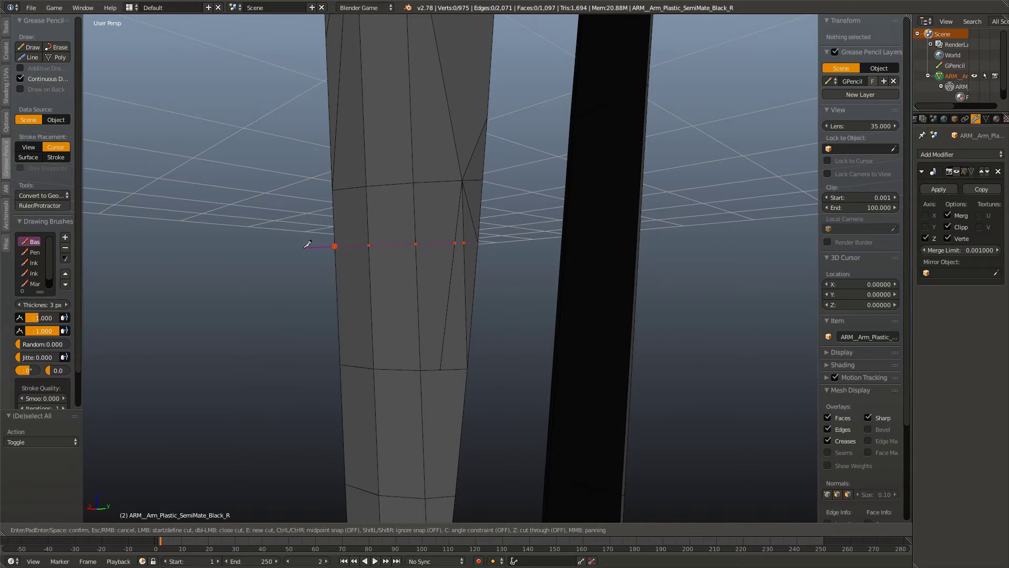
pyautogui.press('Return')
pyautogui.press('x')
pyautogui.moveTo(445, 311); pyautogui.dragTo(416, 458)
pyautogui.press('x')
pyautogui.click(430, 219)
# Step: Switch to vertex select mode and make a vertical knife cut
pyautogui.press('a')
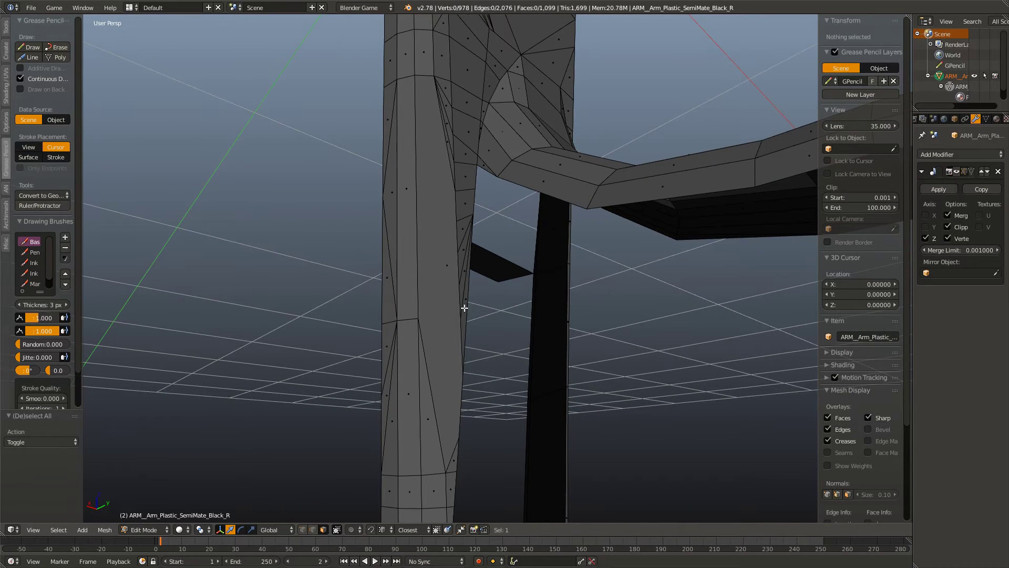
pyautogui.rightClick(424, 322)
pyautogui.rightClick(435, 398)
pyautogui.press('a')
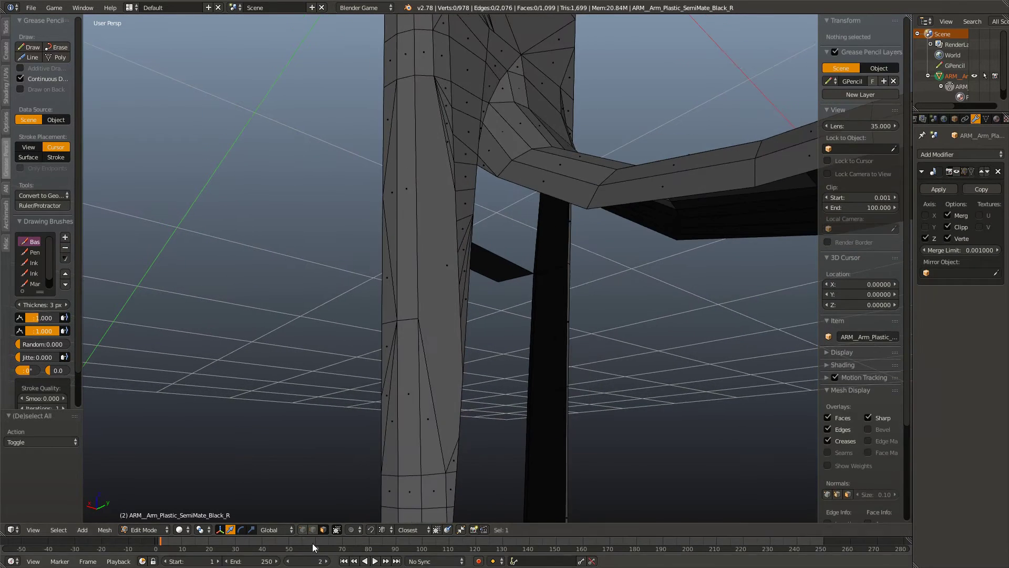
pyautogui.click(302, 530)
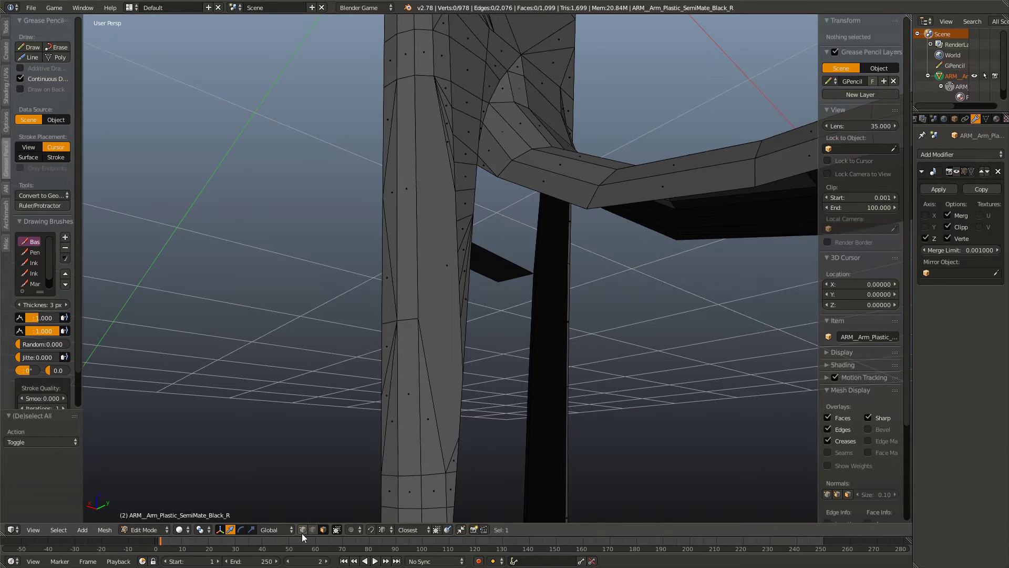
pyautogui.press('k')
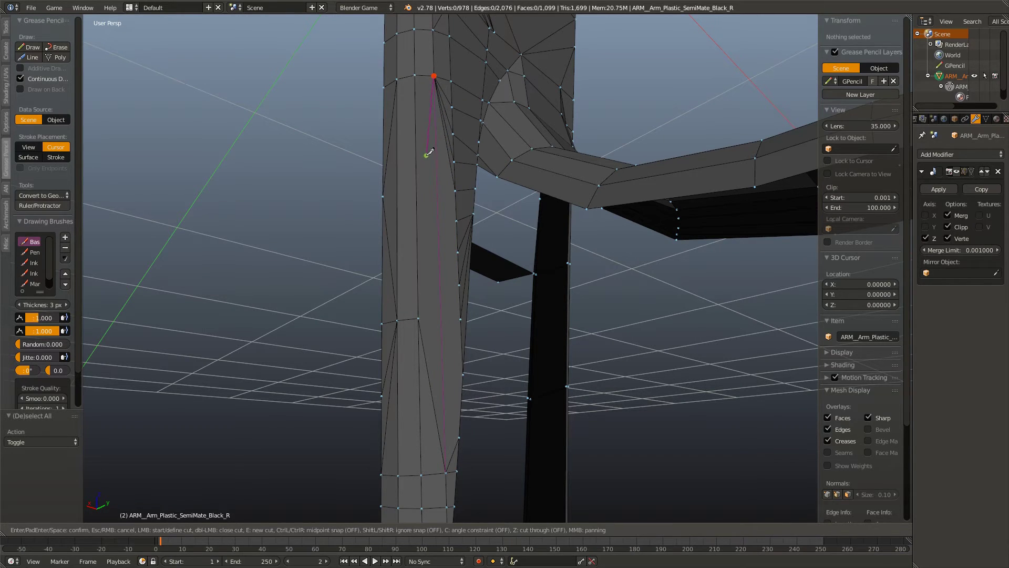
pyautogui.press('Return')
# Step: Add two more knife cuts across the arm
pyautogui.moveTo(431, 236); pyautogui.dragTo(442, 339)
pyautogui.press('k')
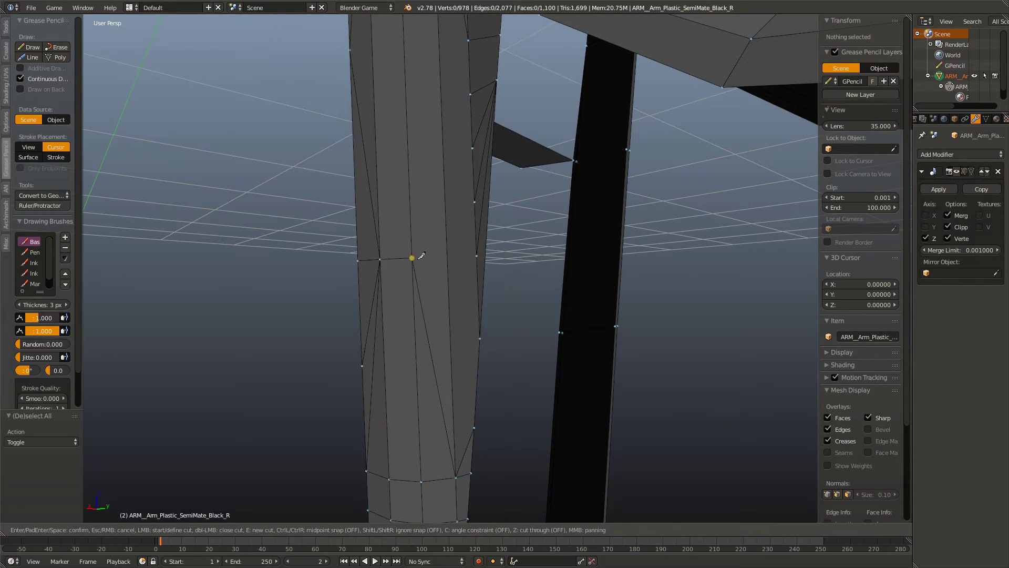
pyautogui.press('Return')
pyautogui.press('a')
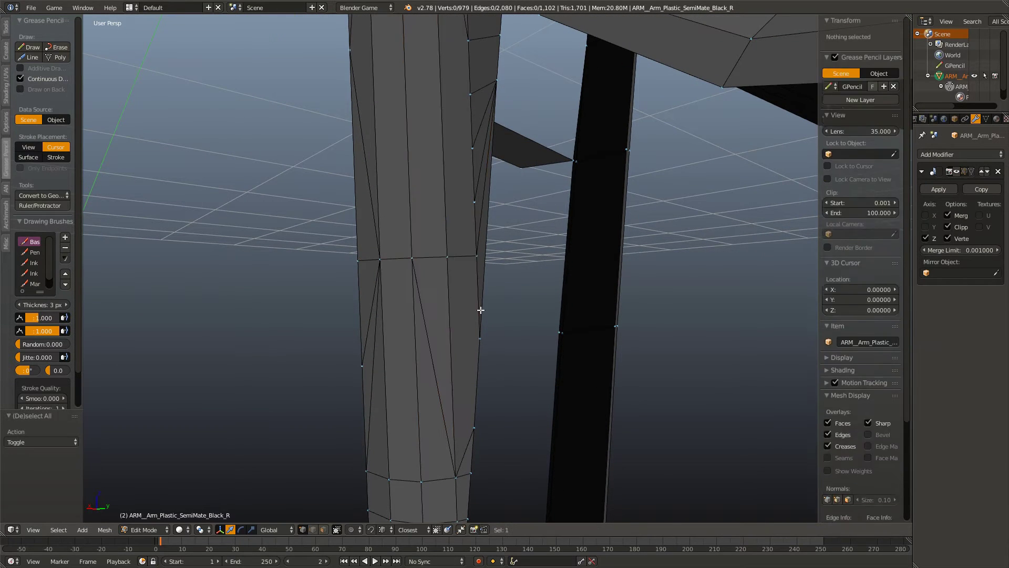
pyautogui.moveTo(501, 309); pyautogui.dragTo(448, 304)
pyautogui.press('k')
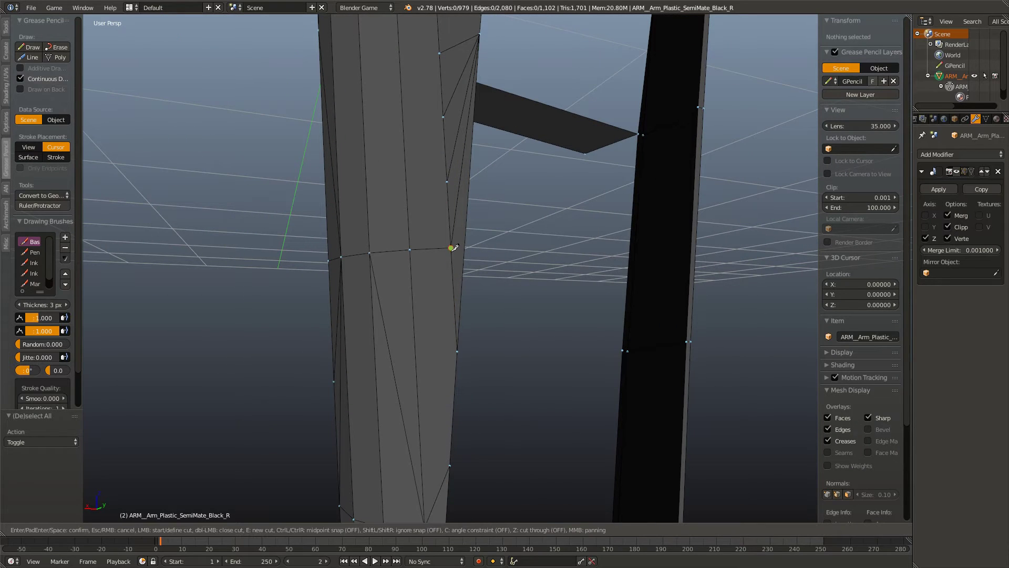
pyautogui.click(465, 246)
pyautogui.press('Return')
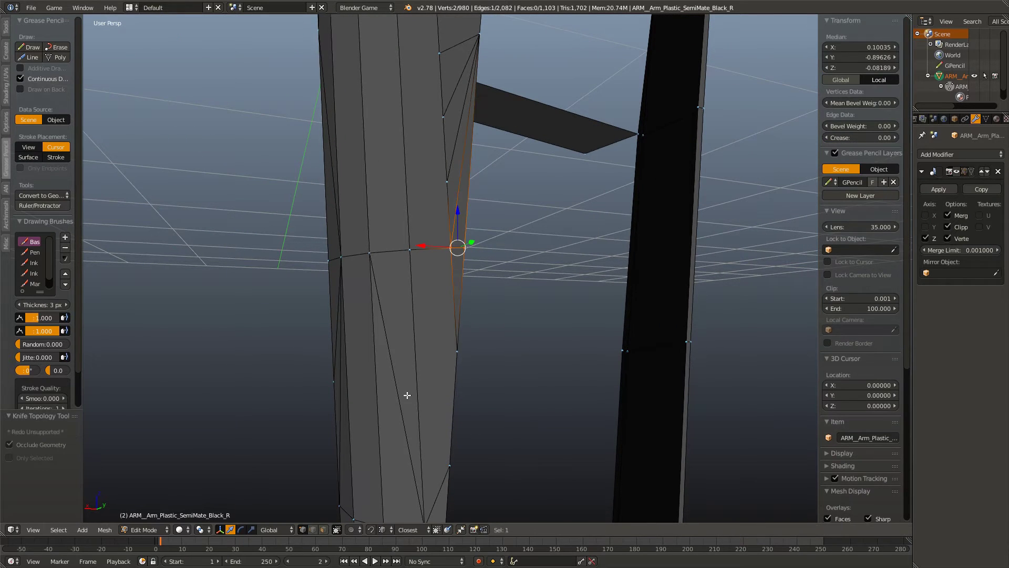
# Step: Dissolve two diagonal edges on the arm
pyautogui.moveTo(408, 395); pyautogui.dragTo(381, 372)
pyautogui.press('a')
pyautogui.rightClick(426, 333)
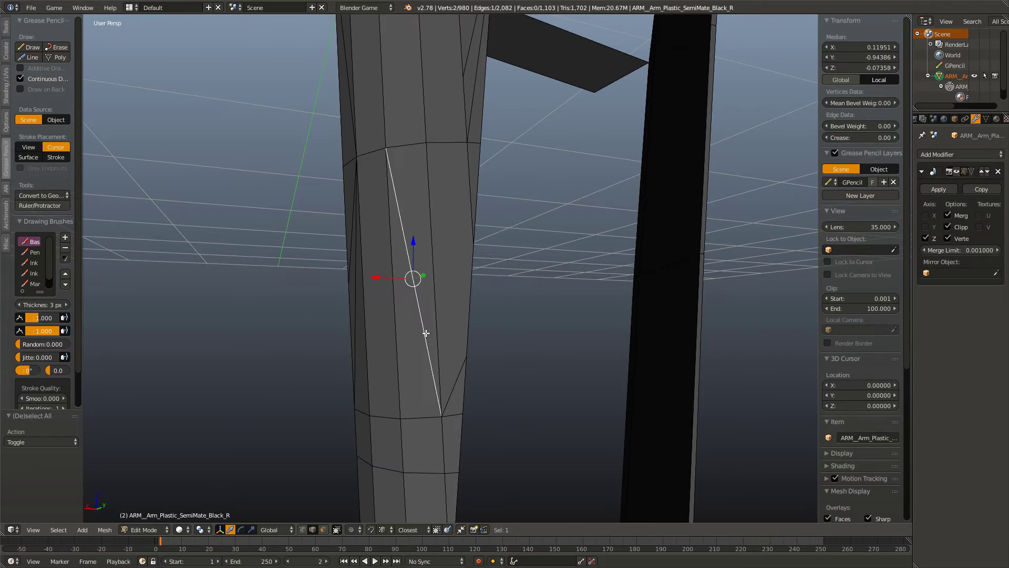
pyautogui.press('x')
pyautogui.click(453, 372)
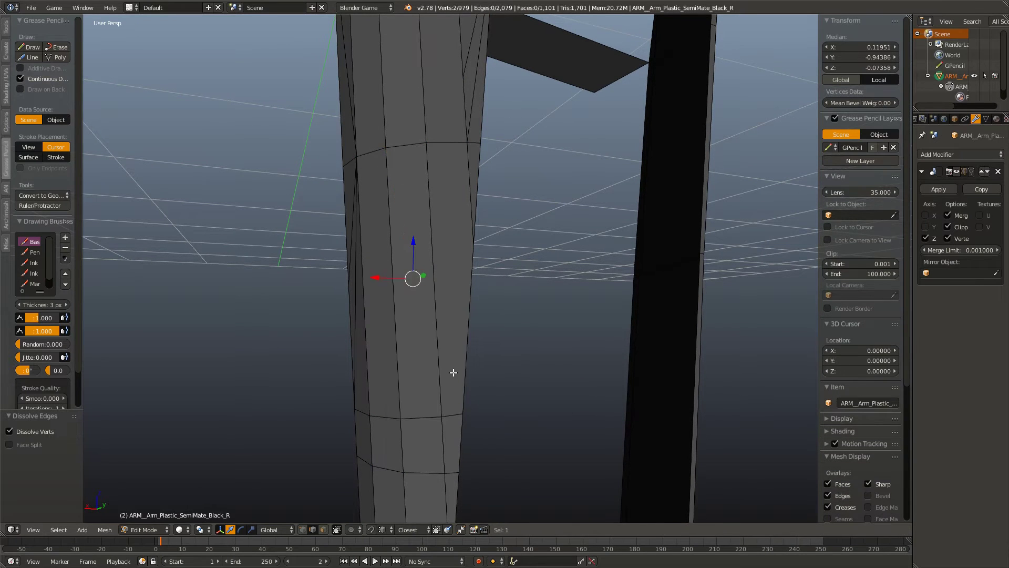
pyautogui.moveTo(453, 372); pyautogui.dragTo(424, 305)
pyautogui.press('x')
pyautogui.click(404, 244)
# Step: Dissolve further diagonal edges higher up the arm
pyautogui.moveTo(405, 244); pyautogui.dragTo(467, 357)
pyautogui.moveTo(480, 292); pyautogui.dragTo(428, 289)
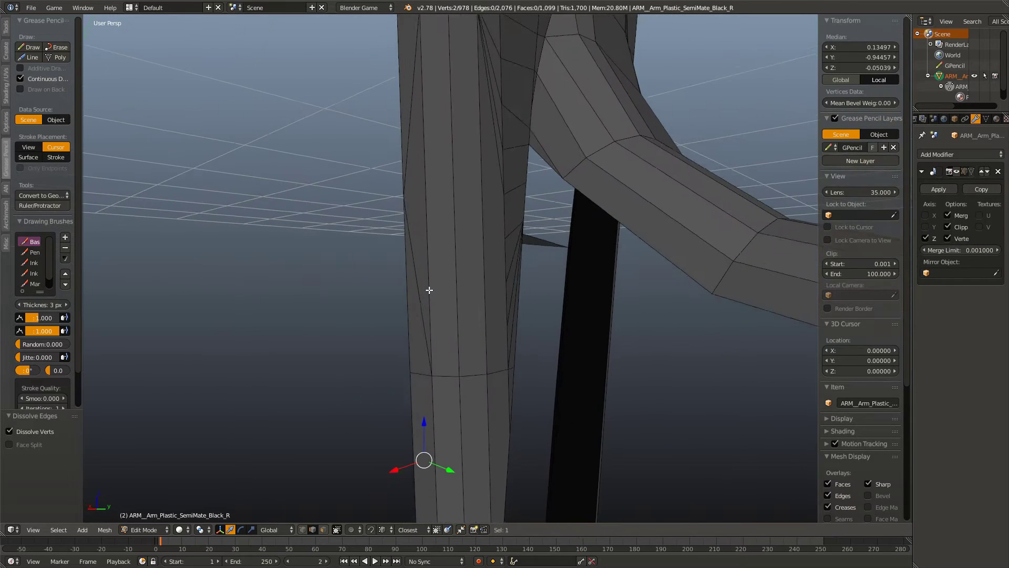
pyautogui.press('x')
pyautogui.click(413, 157)
pyautogui.moveTo(412, 158); pyautogui.dragTo(470, 143)
pyautogui.rightClick(475, 68)
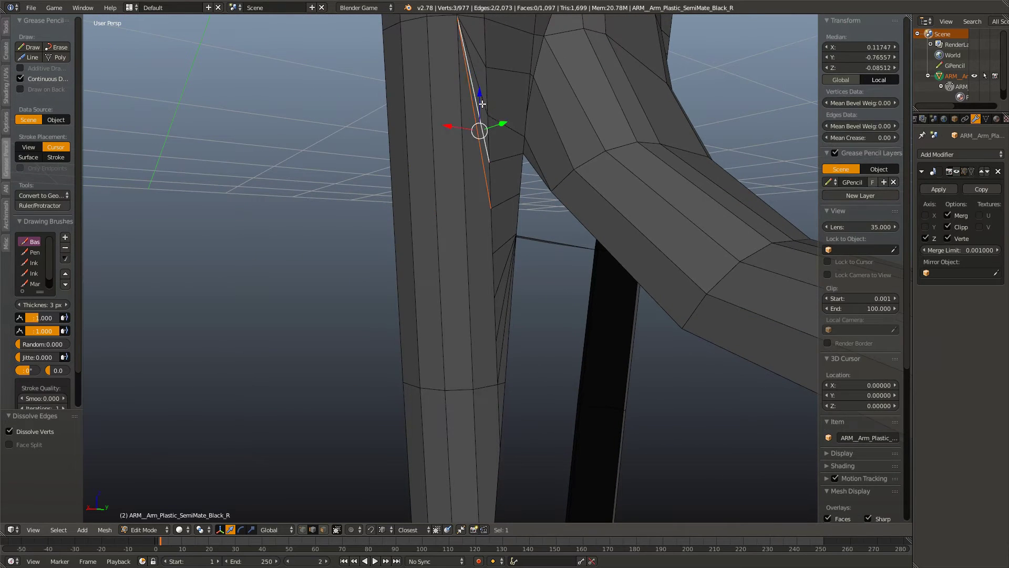
pyautogui.press('x')
pyautogui.press('Escape')
pyautogui.moveTo(481, 51); pyautogui.dragTo(491, 165)
pyautogui.press('x')
pyautogui.click(460, 200)
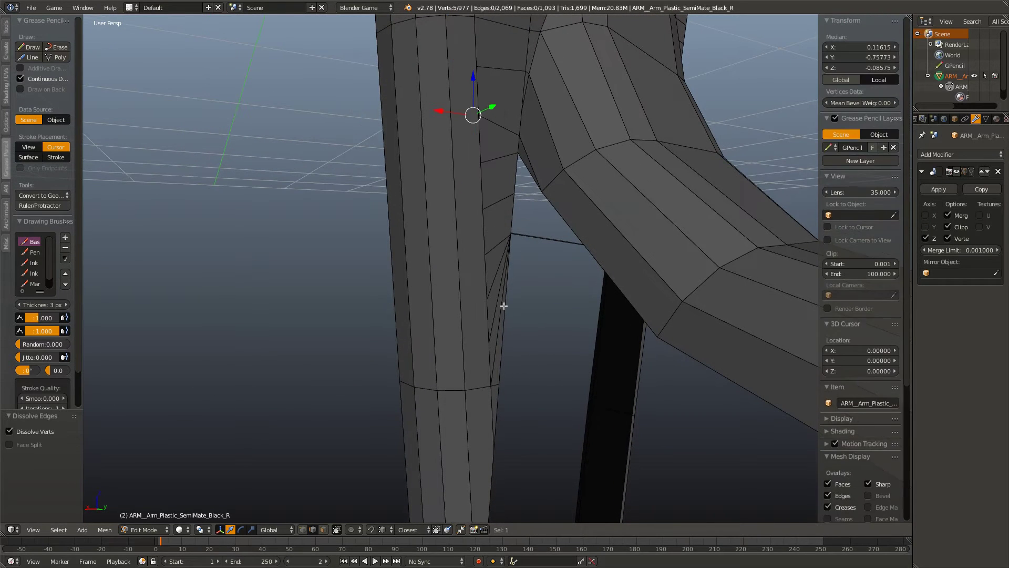
# Step: Dissolve the remaining selected edges and clear the selection
pyautogui.moveTo(495, 304); pyautogui.dragTo(487, 356)
pyautogui.press('x')
pyautogui.click(489, 268)
pyautogui.moveTo(489, 269); pyautogui.dragTo(442, 298)
pyautogui.press('a')
# Step: Knife-cut a new edge across the leg
pyautogui.rightClick(428, 229)
pyautogui.moveTo(428, 229); pyautogui.dragTo(452, 237)
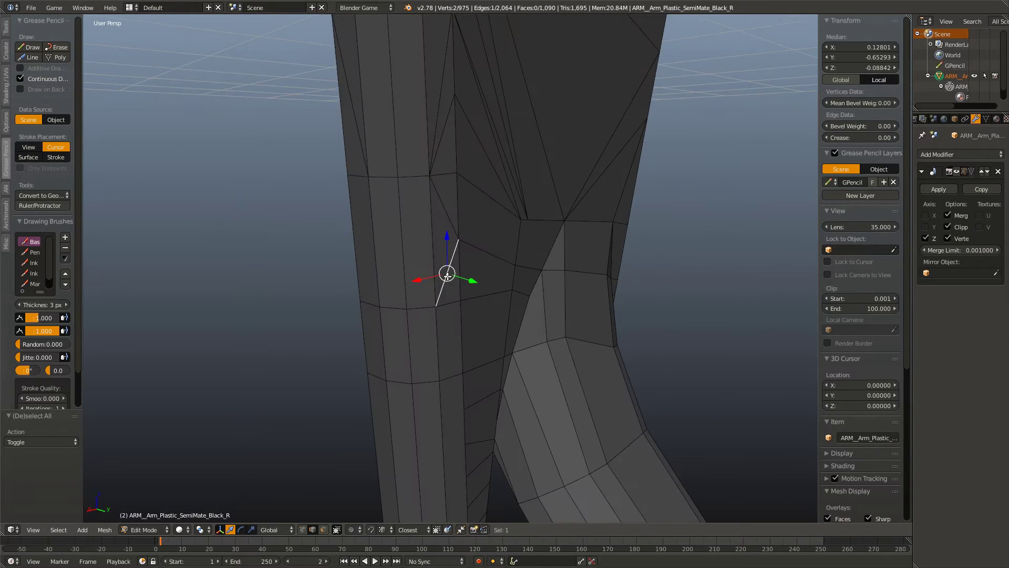
pyautogui.press('a')
pyautogui.press('k')
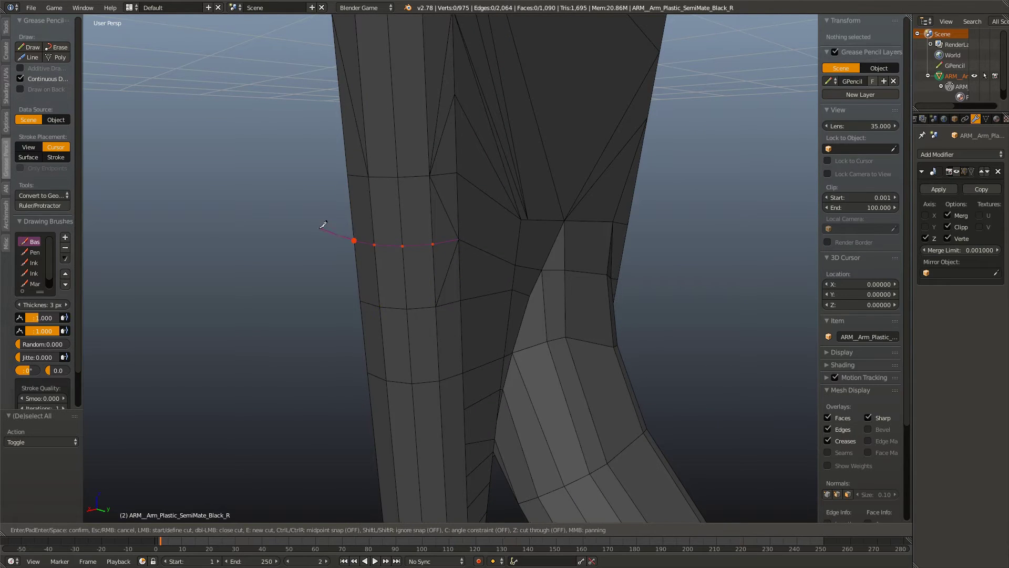
pyautogui.press('Return')
pyautogui.scroll(3)
# Step: Dissolve the cut edges and the extra leftover vertex
pyautogui.press('x')
pyautogui.click(441, 211)
pyautogui.moveTo(441, 211); pyautogui.dragTo(400, 440)
pyautogui.press('x')
pyautogui.click(463, 179)
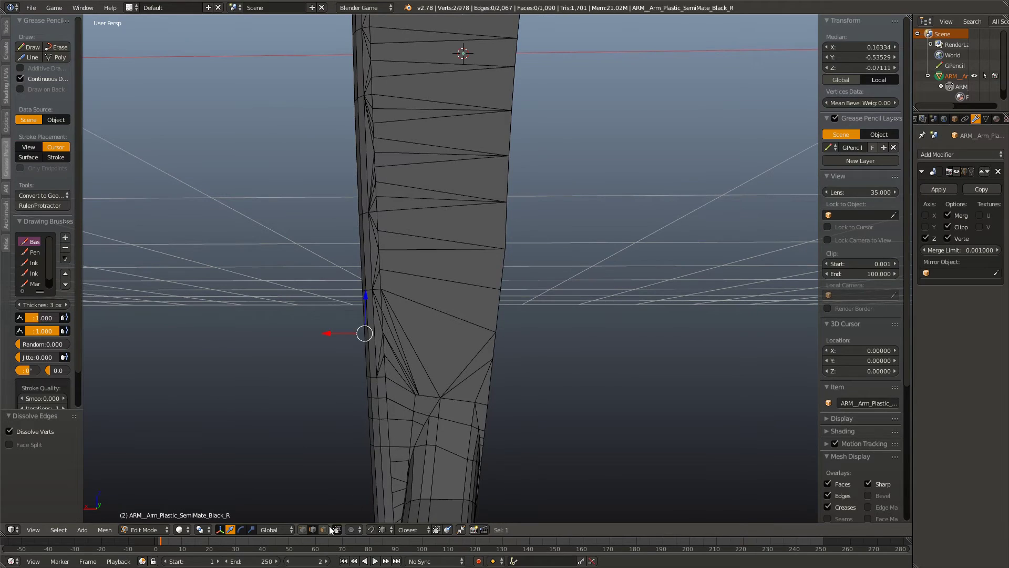
# Step: In face select mode, circle-select the triangulated faces up the arm's lower section
pyautogui.click(324, 530)
pyautogui.press('c')
pyautogui.moveTo(394, 400); pyautogui.dragTo(438, 213)
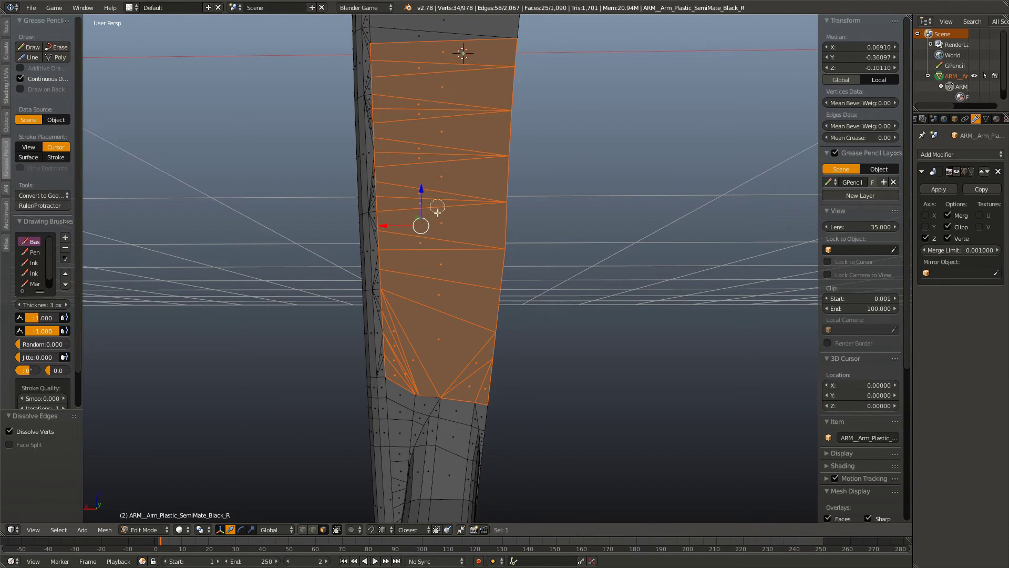
pyautogui.moveTo(437, 192); pyautogui.dragTo(450, 281)
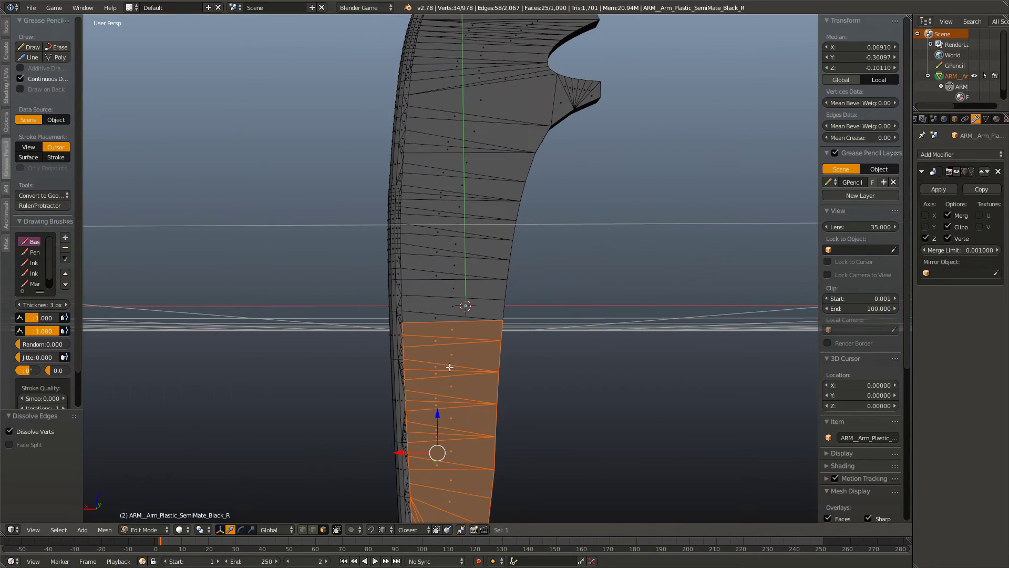
pyautogui.moveTo(450, 284); pyautogui.dragTo(450, 279)
pyautogui.moveTo(456, 201); pyautogui.dragTo(478, 114)
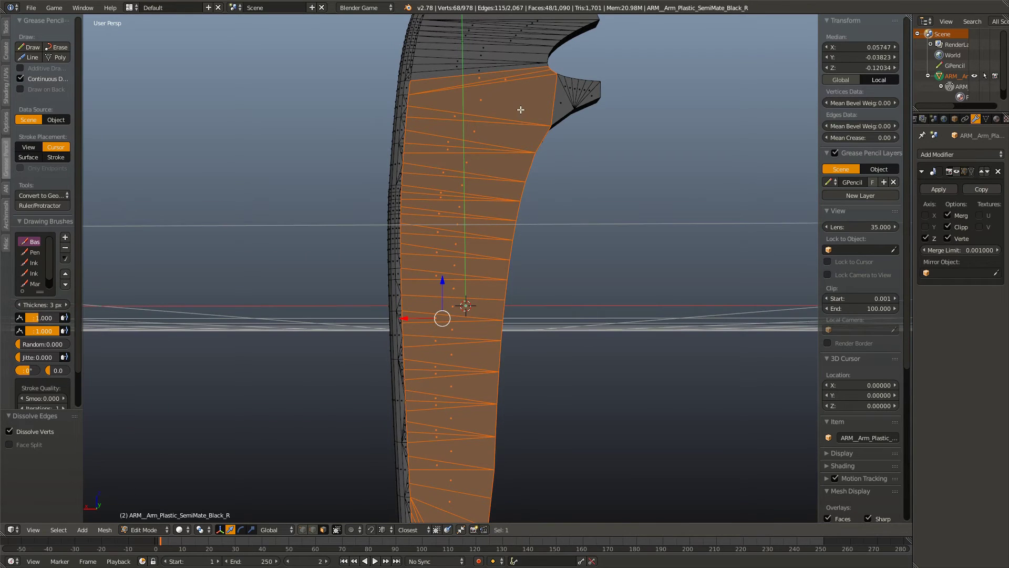
pyautogui.moveTo(520, 109); pyautogui.dragTo(714, 380)
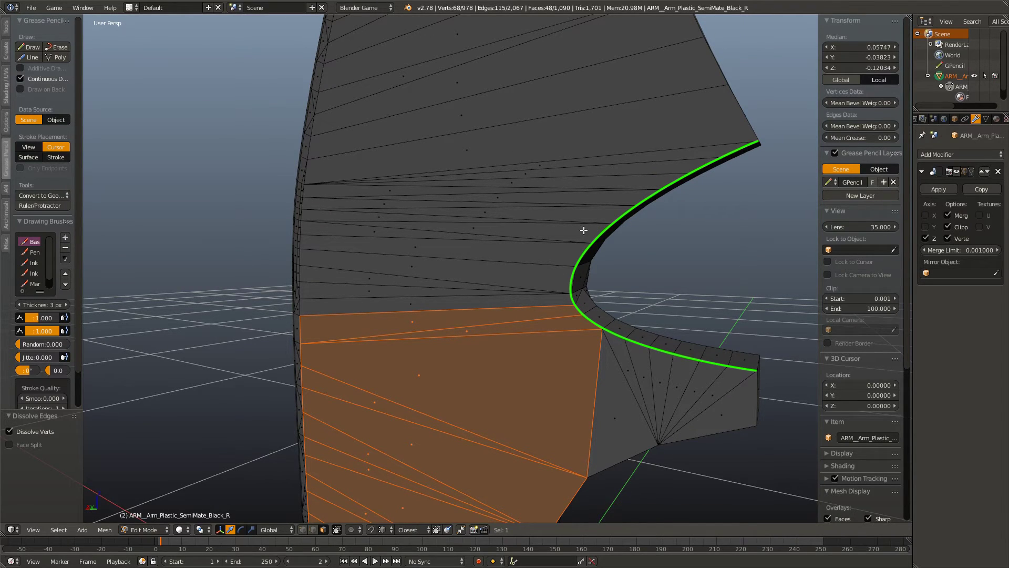
# Step: Drop the top strip from the selection and delete the selected faces
pyautogui.press('x')
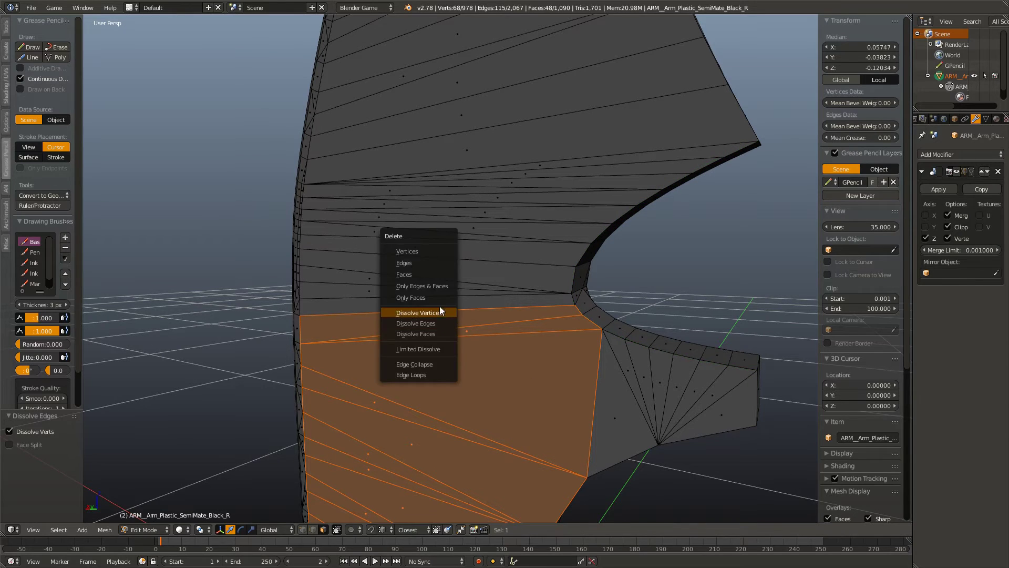
pyautogui.press('Escape')
pyautogui.press('x')
pyautogui.press('Escape')
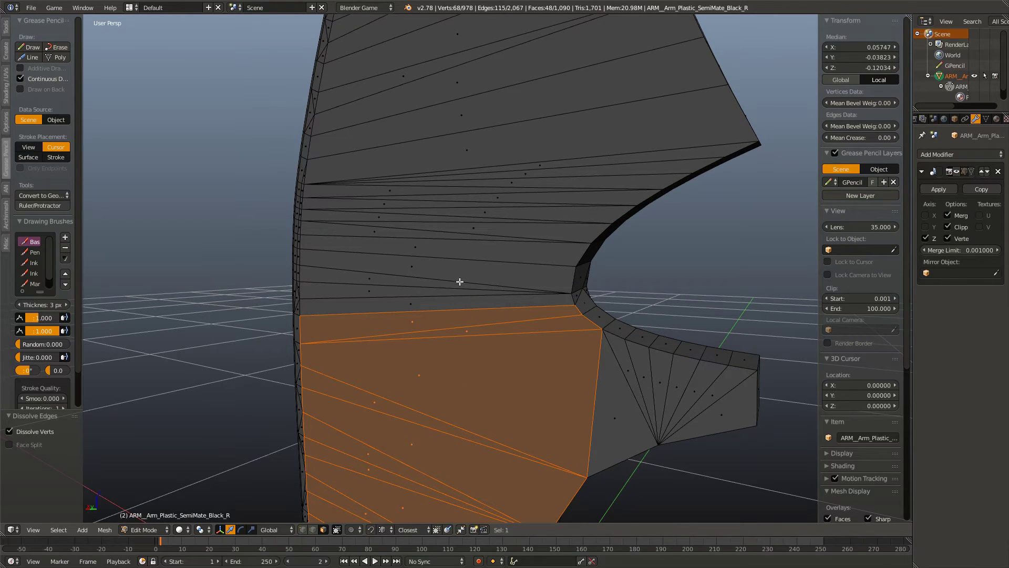
pyautogui.hotkey('shift', 'r')
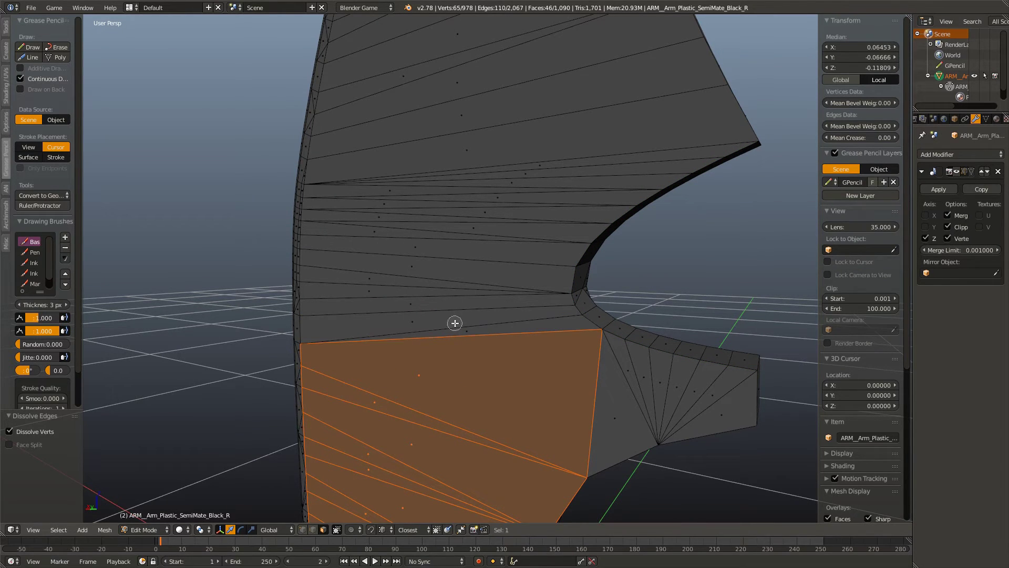
pyautogui.moveTo(513, 356); pyautogui.dragTo(565, 347)
pyautogui.press('x')
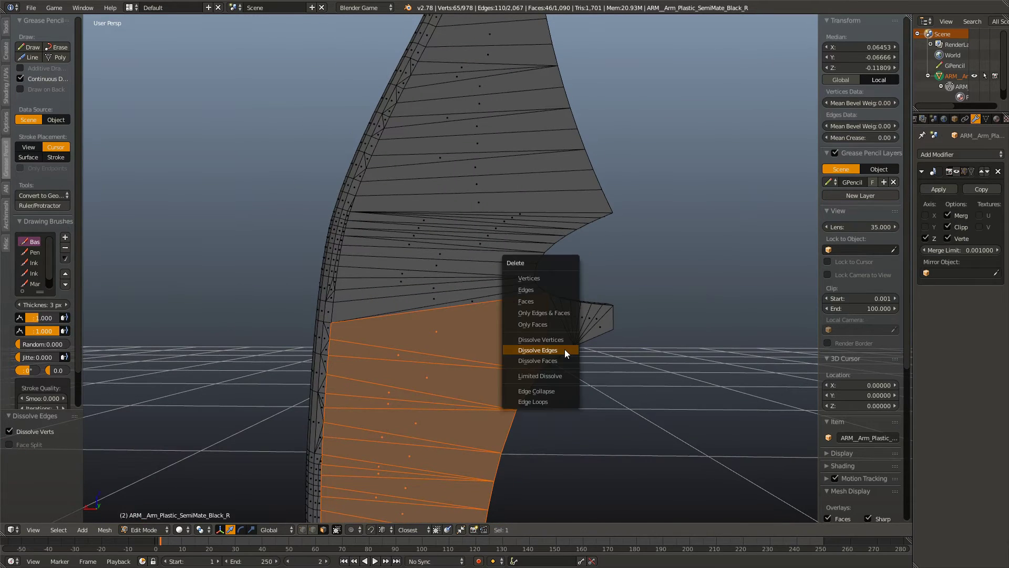
pyautogui.click(541, 302)
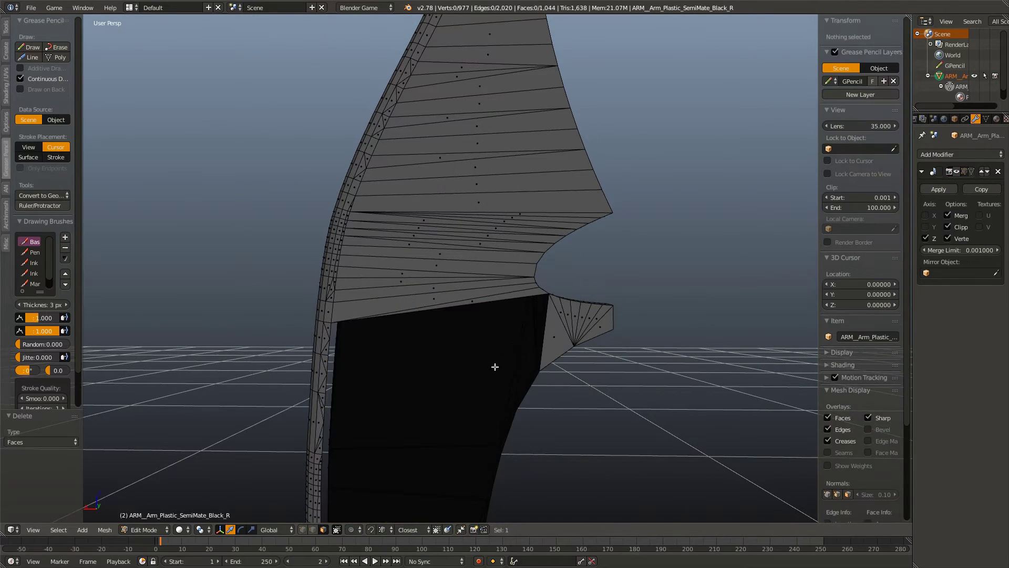
pyautogui.moveTo(494, 365); pyautogui.dragTo(442, 345)
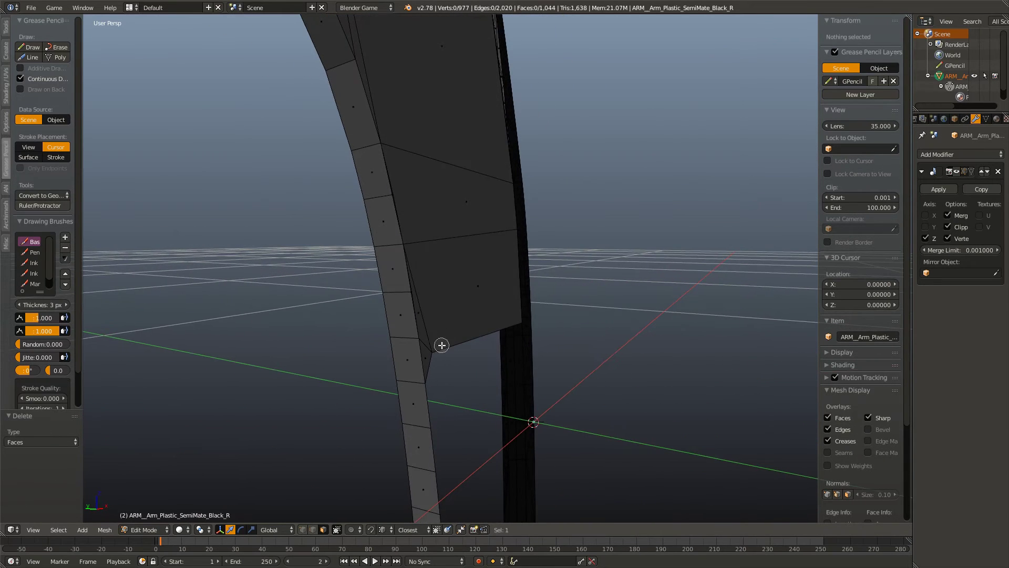
# Step: Delete the five selected faces on the inner panel
pyautogui.rightClick(435, 350)
pyautogui.rightClick(440, 199)
pyautogui.rightClick(402, 145)
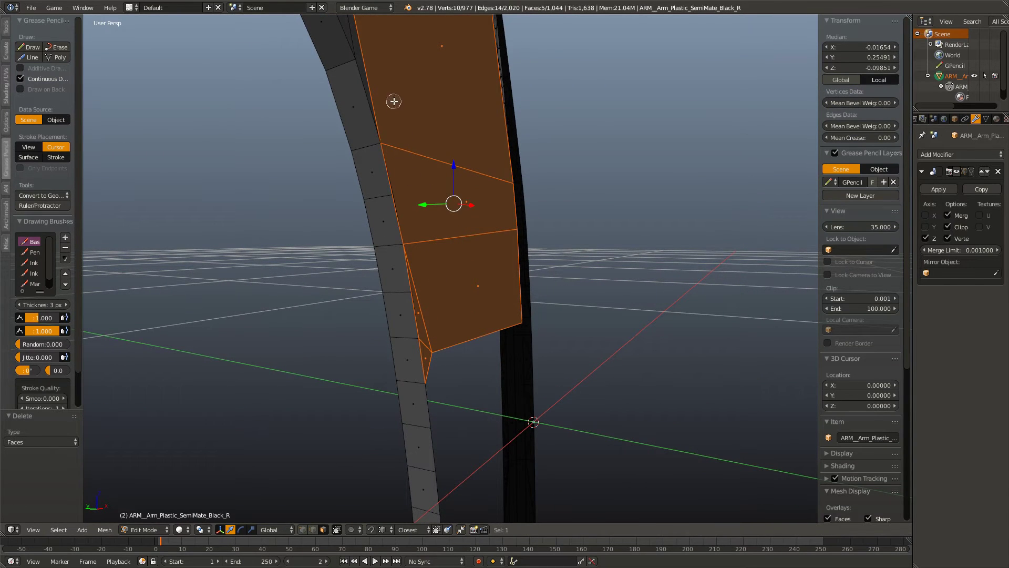
pyautogui.press('x')
pyautogui.click(426, 94)
pyautogui.moveTo(444, 130); pyautogui.dragTo(340, 331)
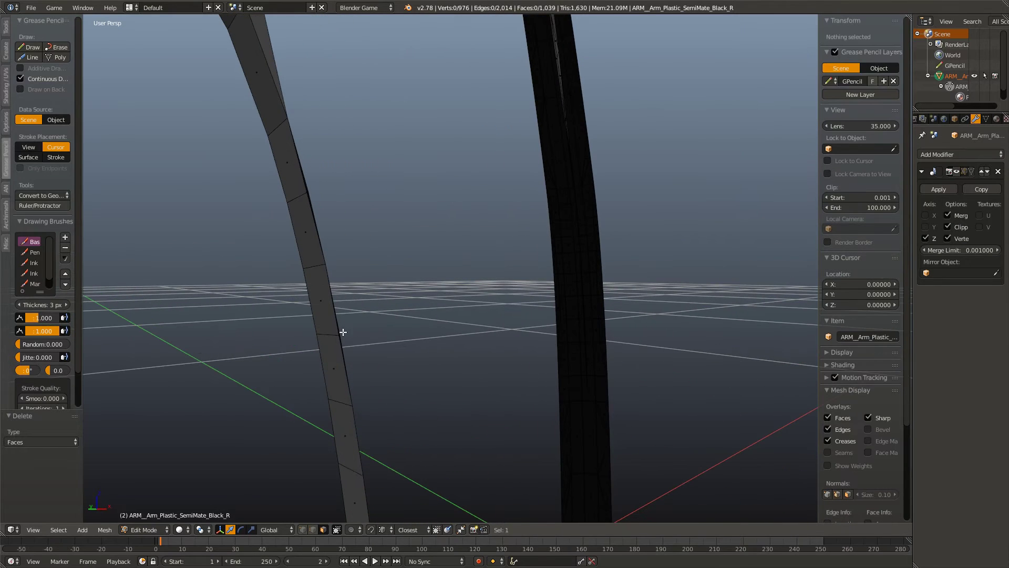
# Step: Delete two adjacent stray edges on the strip
pyautogui.rightClick(339, 333)
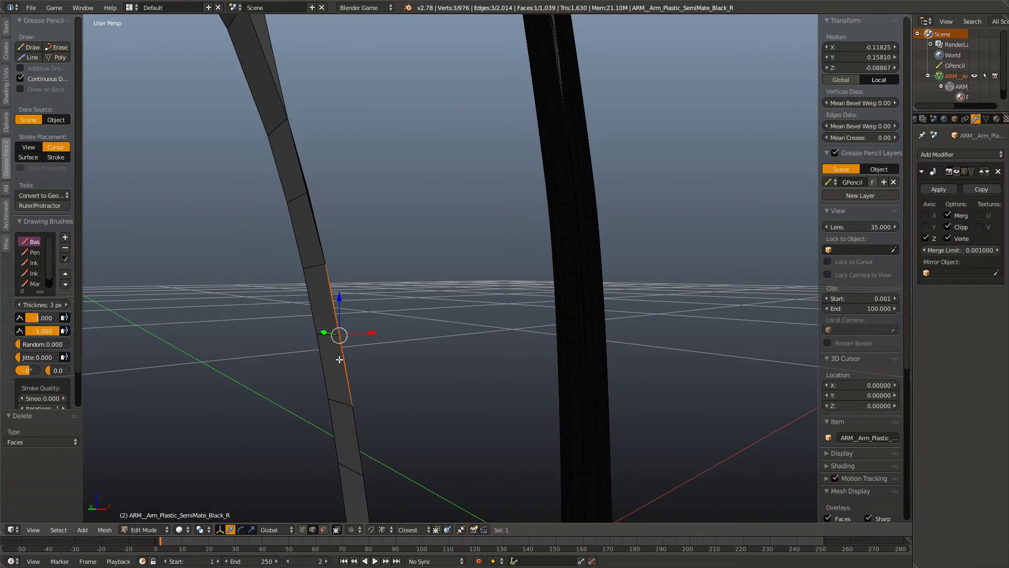
pyautogui.scroll(3)
pyautogui.rightClick(274, 207)
pyautogui.press('x')
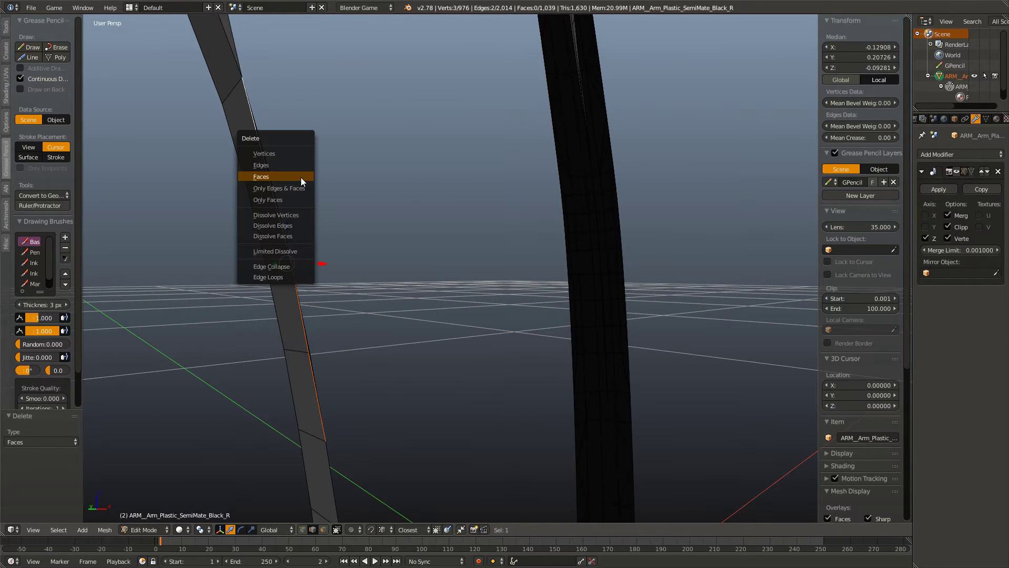
pyautogui.click(299, 165)
pyautogui.moveTo(300, 164); pyautogui.dragTo(461, 366)
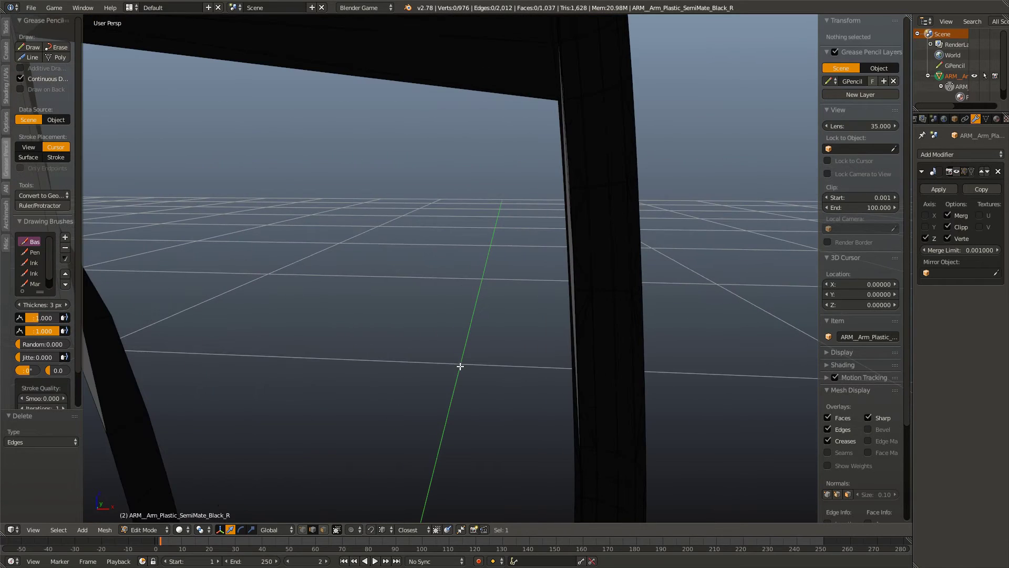
# Step: Delete the vertices of a stray edge seen from a lower angle
pyautogui.moveTo(345, 451); pyautogui.dragTo(408, 262)
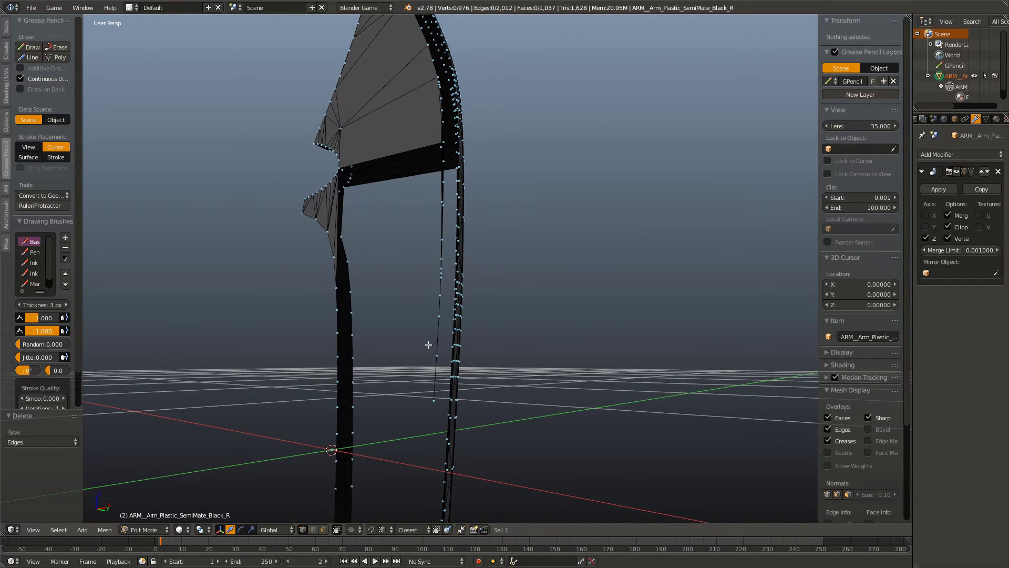
pyautogui.rightClick(431, 404)
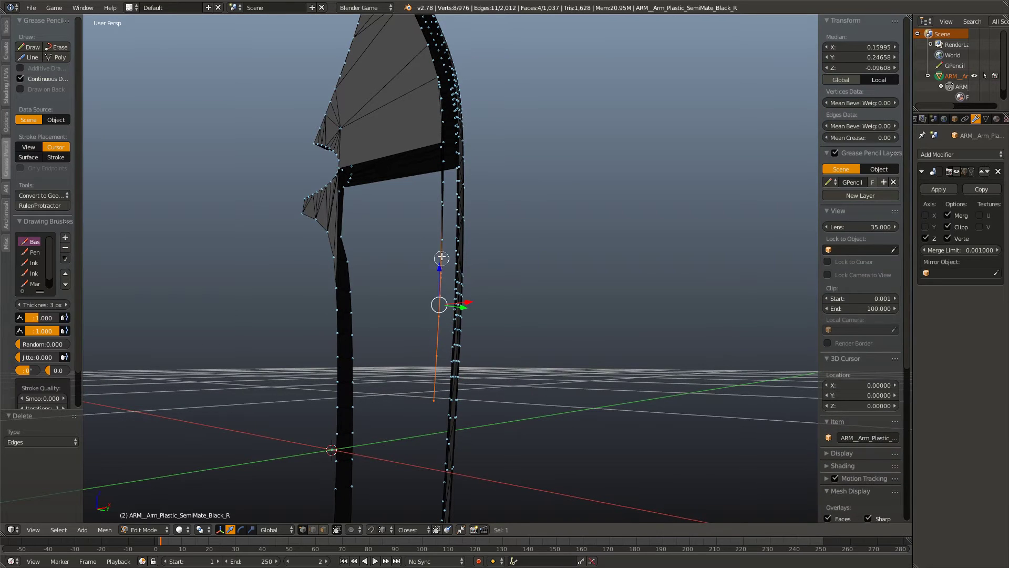
pyautogui.press('x')
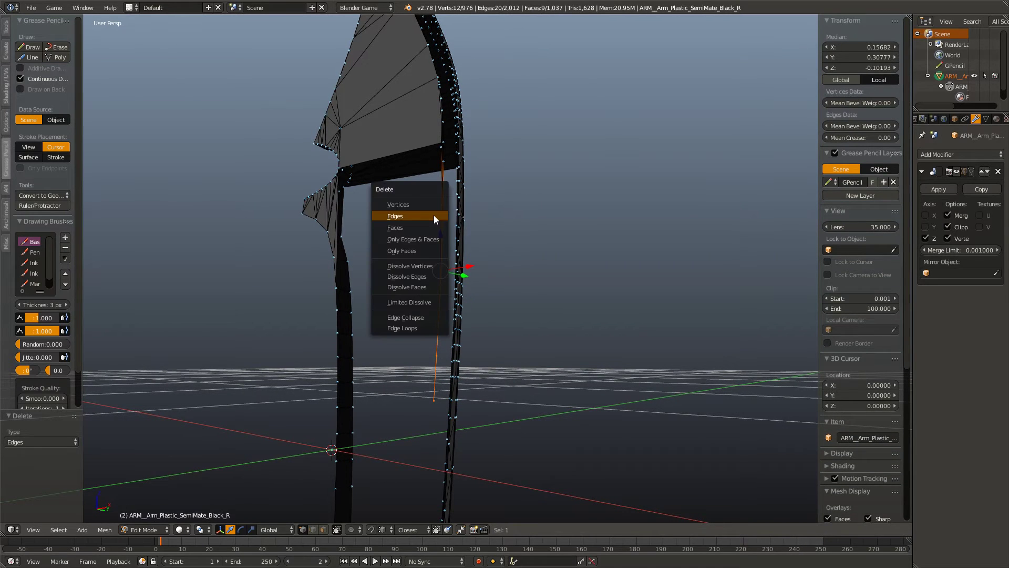
pyautogui.click(425, 211)
# Step: Delete the vertices of the stray edge near the leg joint
pyautogui.moveTo(425, 212); pyautogui.dragTo(376, 385)
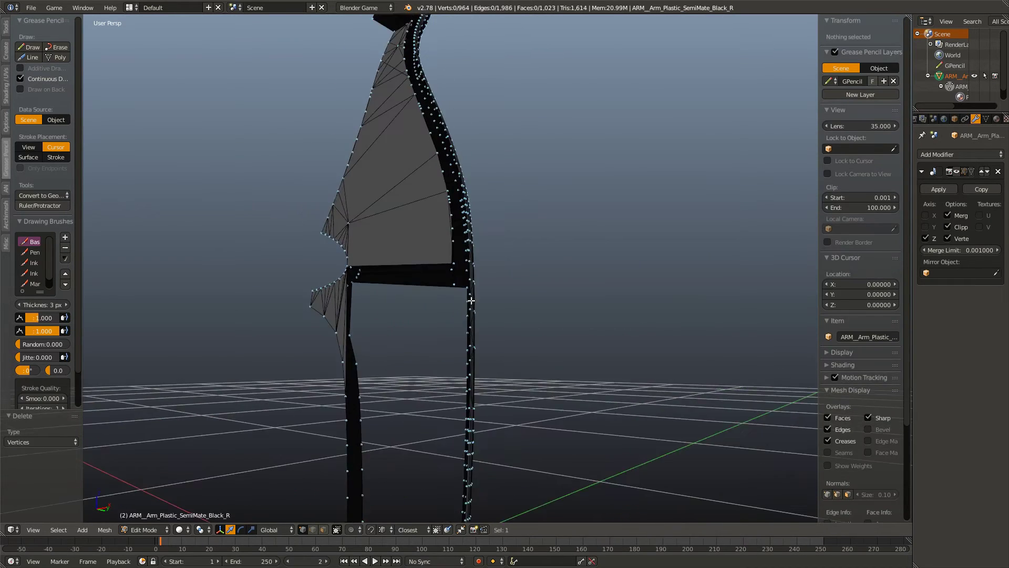
pyautogui.rightClick(376, 385)
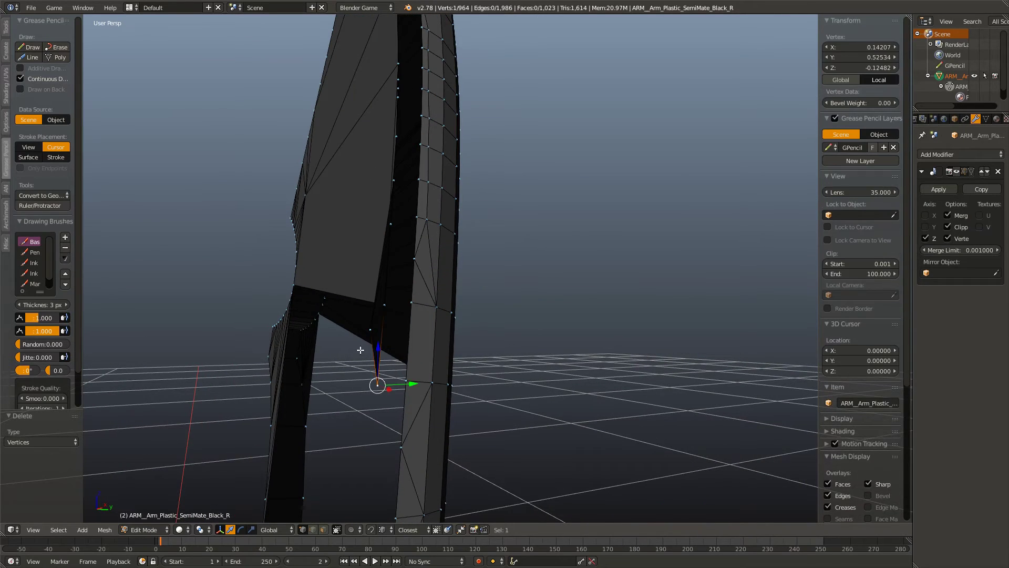
pyautogui.press('x')
pyautogui.moveTo(388, 319); pyautogui.dragTo(418, 347)
pyautogui.click(434, 317)
# Step: Delete the vertices of the stray edge beside the dark strip
pyautogui.scroll(3)
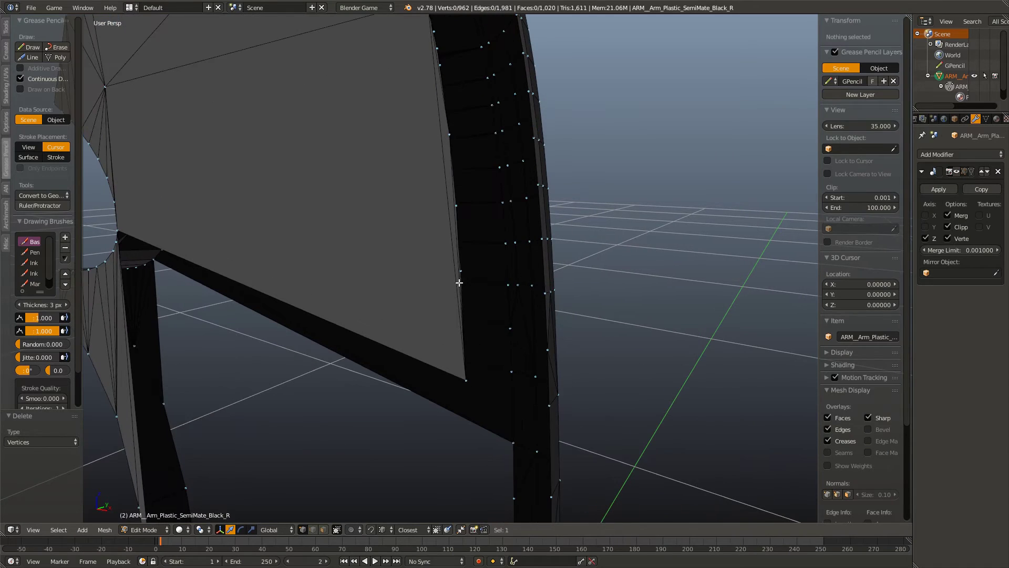
pyautogui.rightClick(461, 270)
pyautogui.rightClick(456, 205)
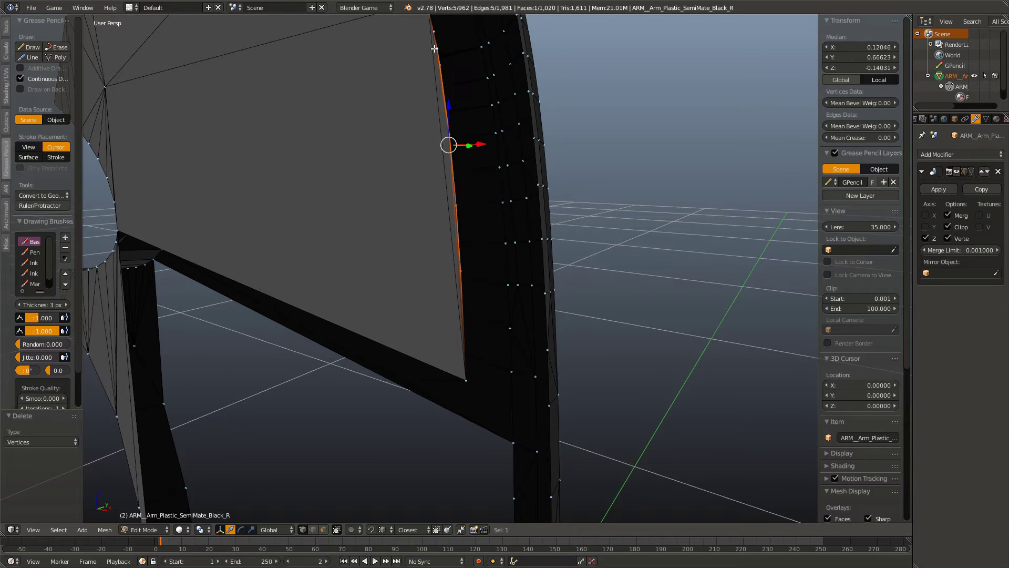
pyautogui.scroll(3)
pyautogui.press('x')
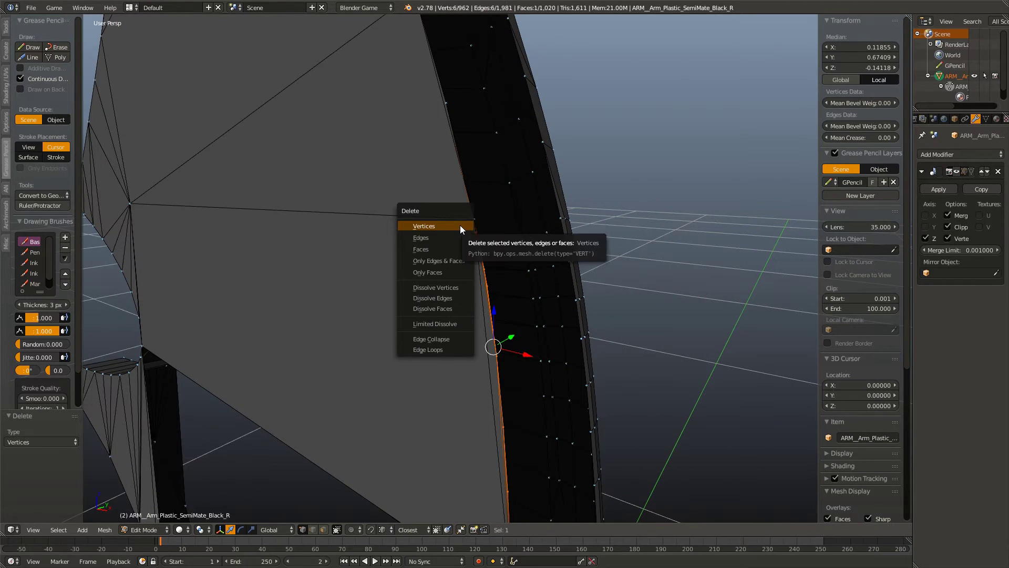
pyautogui.click(460, 225)
pyautogui.scroll(-3)
pyautogui.moveTo(446, 293); pyautogui.dragTo(438, 266)
# Step: Delete two stray vertices on the strip border
pyautogui.scroll(3)
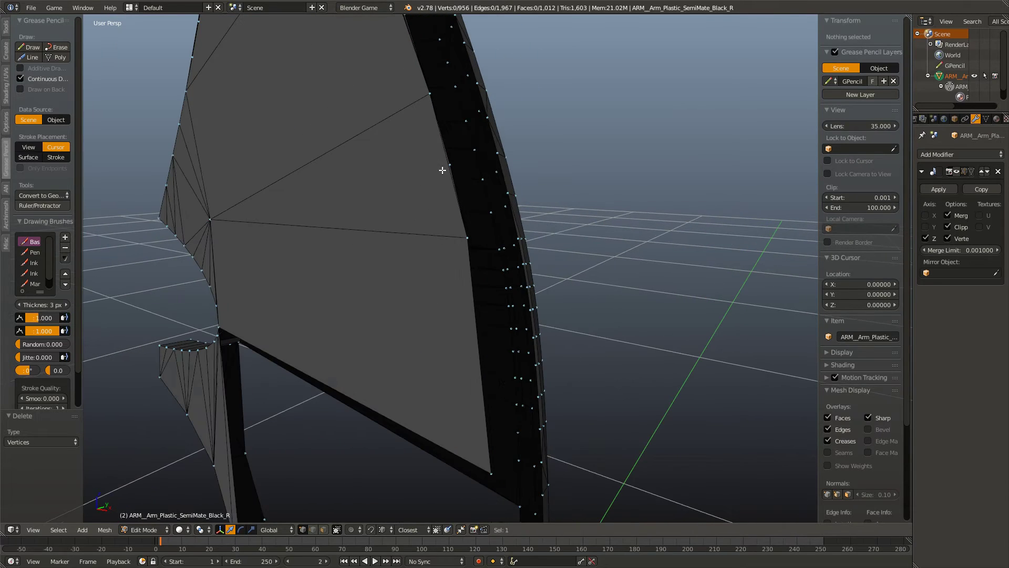
pyautogui.rightClick(442, 168)
pyautogui.press('x')
pyautogui.click(446, 156)
pyautogui.moveTo(447, 156); pyautogui.dragTo(464, 225)
pyautogui.rightClick(473, 232)
pyautogui.press('x')
pyautogui.click(473, 219)
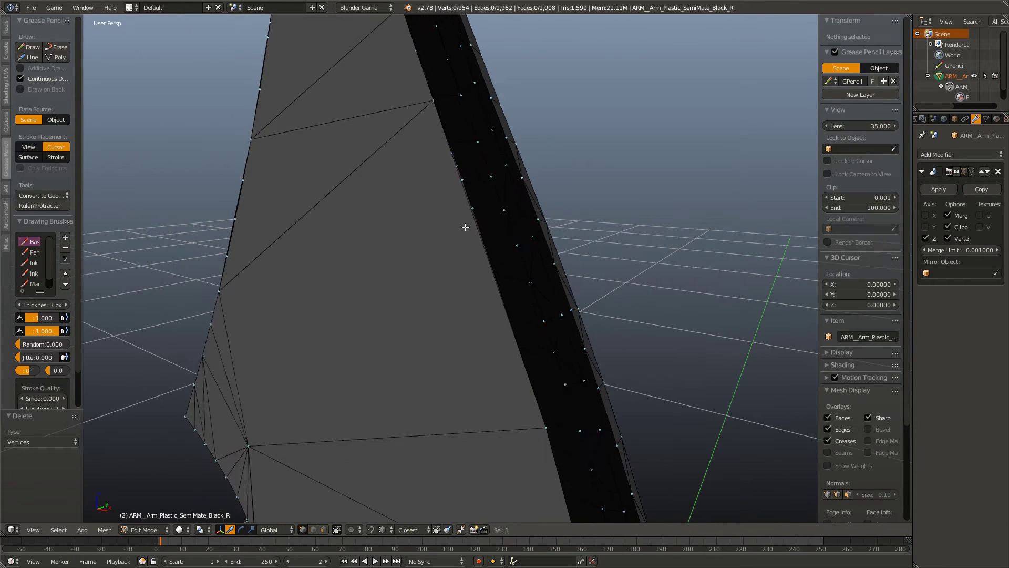
# Step: Delete the remaining stray edge and vertices along the strip border
pyautogui.rightClick(455, 169)
pyautogui.press('x')
pyautogui.click(450, 154)
pyautogui.rightClick(457, 169)
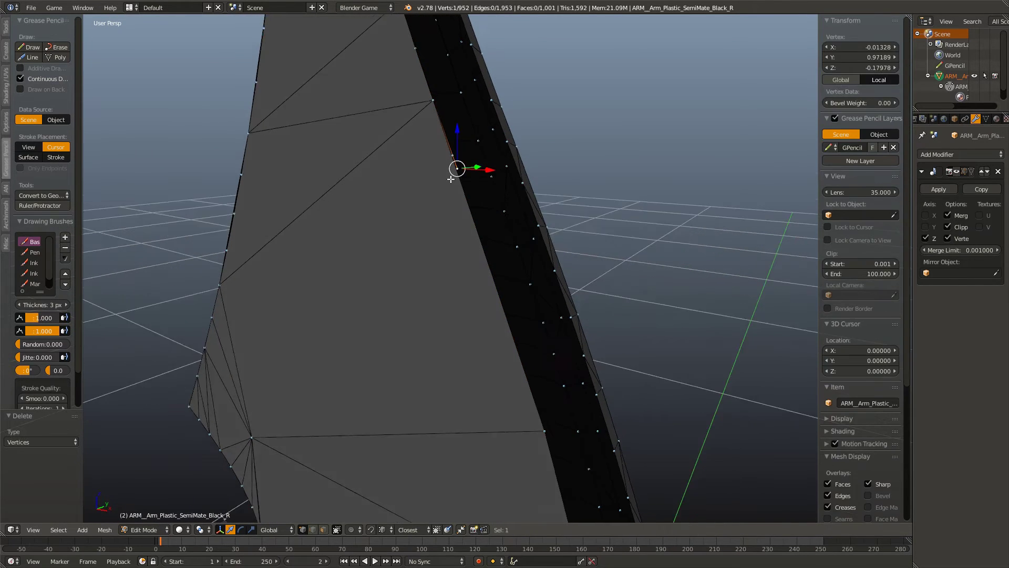
pyautogui.moveTo(452, 169); pyautogui.dragTo(433, 176)
pyautogui.press('x')
pyautogui.click(442, 164)
pyautogui.rightClick(442, 164)
pyautogui.press('x')
pyautogui.click(441, 154)
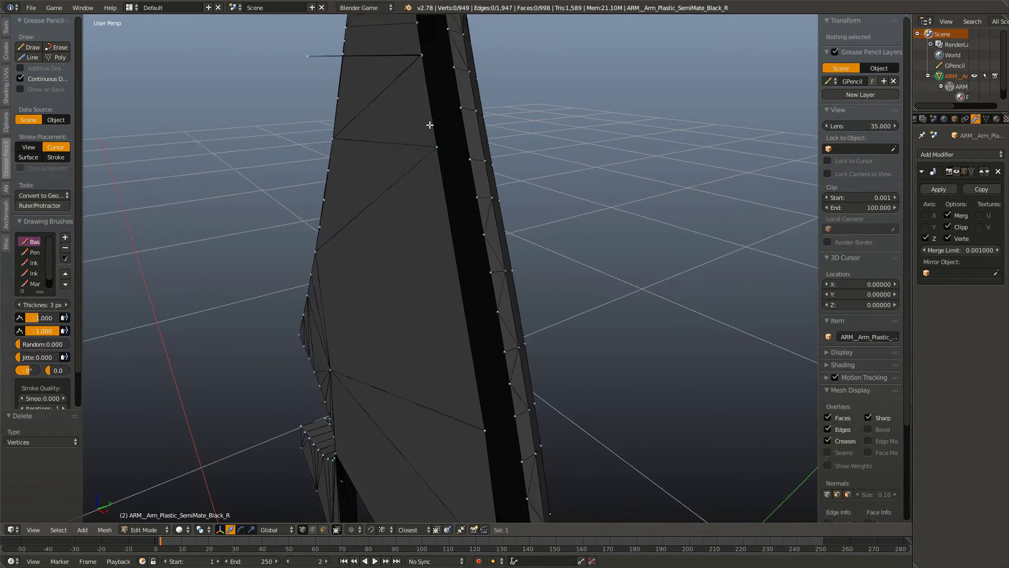
# Step: Delete the stray edge sticking out of the strip and save the blend file
pyautogui.moveTo(428, 124); pyautogui.dragTo(446, 128)
pyautogui.moveTo(446, 119); pyautogui.dragTo(664, 156)
pyautogui.press('x')
pyautogui.click(664, 158)
pyautogui.moveTo(599, 225); pyautogui.dragTo(468, 398)
pyautogui.hotkey('ctrl', 's')
pyautogui.press('Return')
# Step: Dissolve the shortest vertex path running up the arm's edge
pyautogui.scroll(3)
pyautogui.rightClick(468, 397)
pyautogui.rightClick(447, 162)
pyautogui.press('x')
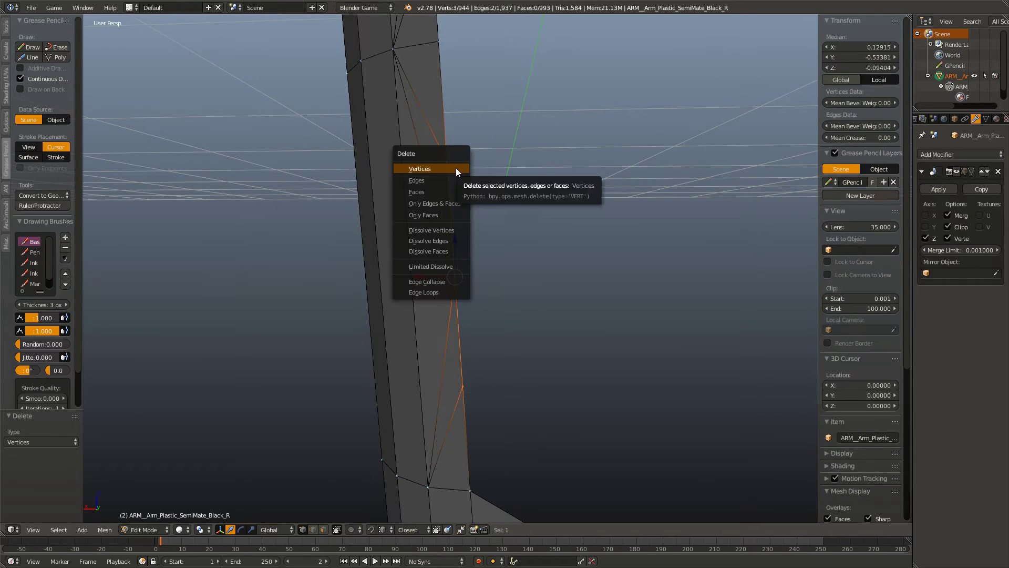
pyautogui.click(431, 229)
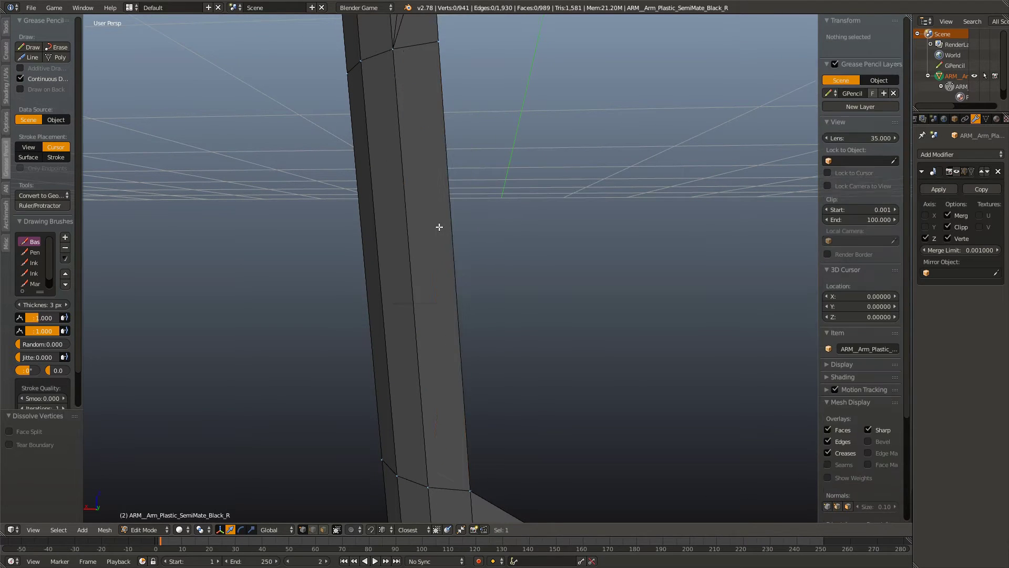
pyautogui.scroll(-3)
pyautogui.scroll(-3)
pyautogui.moveTo(372, 292); pyautogui.dragTo(435, 345)
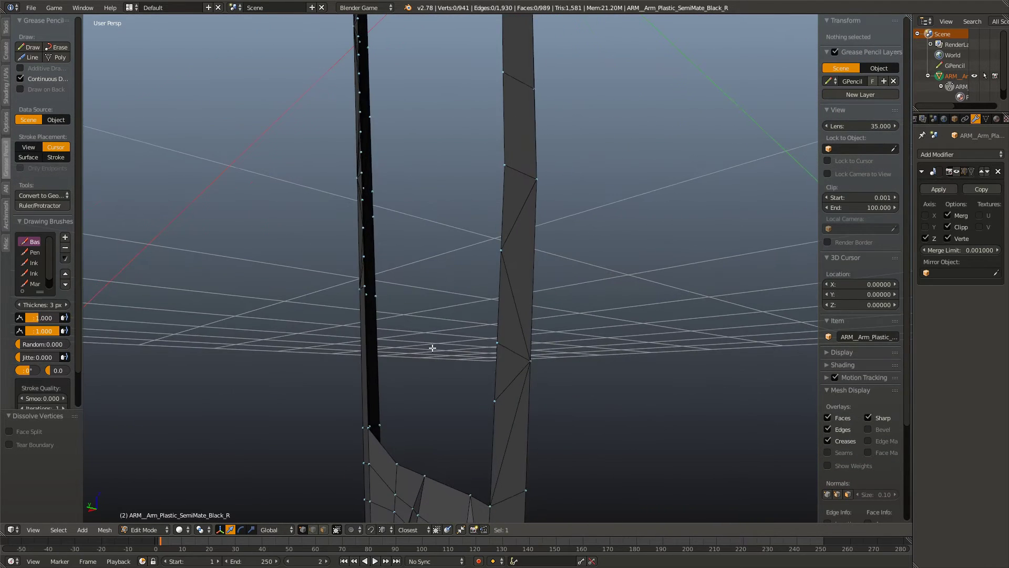
# Step: Dissolve a redundant vertex on the arm
pyautogui.rightClick(494, 401)
pyautogui.rightClick(501, 250)
pyautogui.press('x')
pyautogui.click(514, 264)
pyautogui.moveTo(514, 263); pyautogui.dragTo(375, 306)
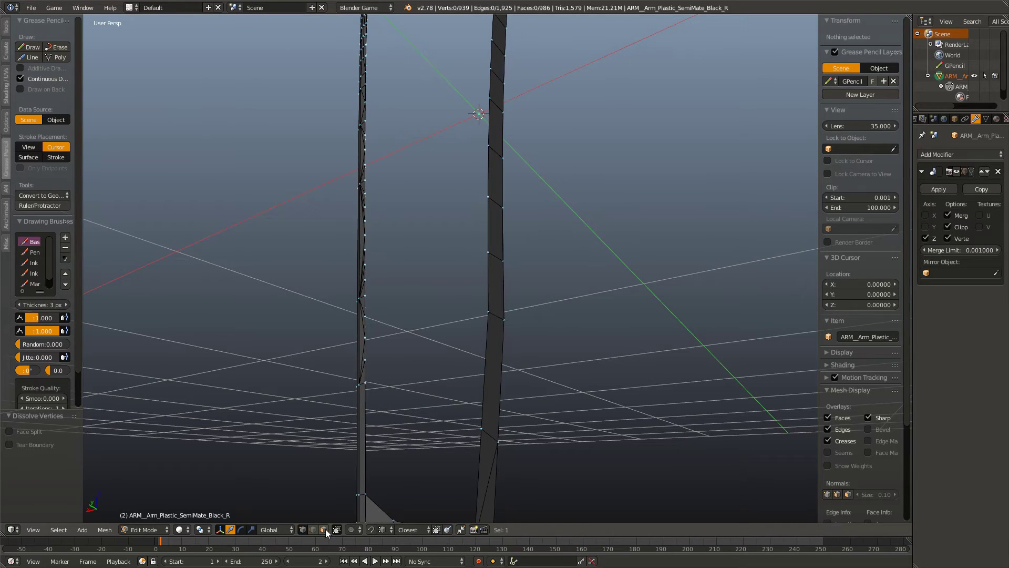
# Step: Dissolve an edge on the arm and the shared middle vertex beside it
pyautogui.rightClick(484, 467)
pyautogui.click(480, 488)
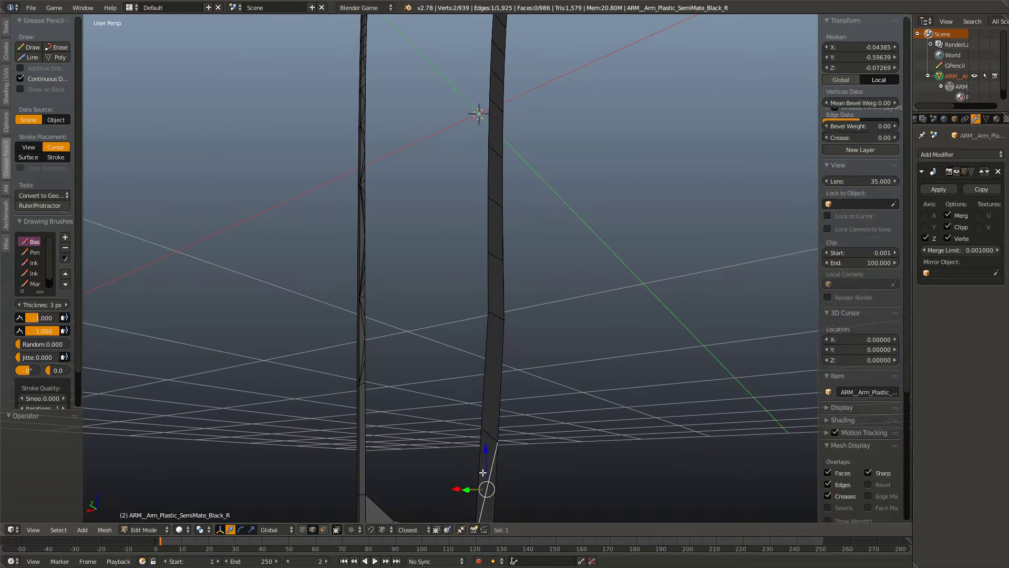
pyautogui.click(481, 467)
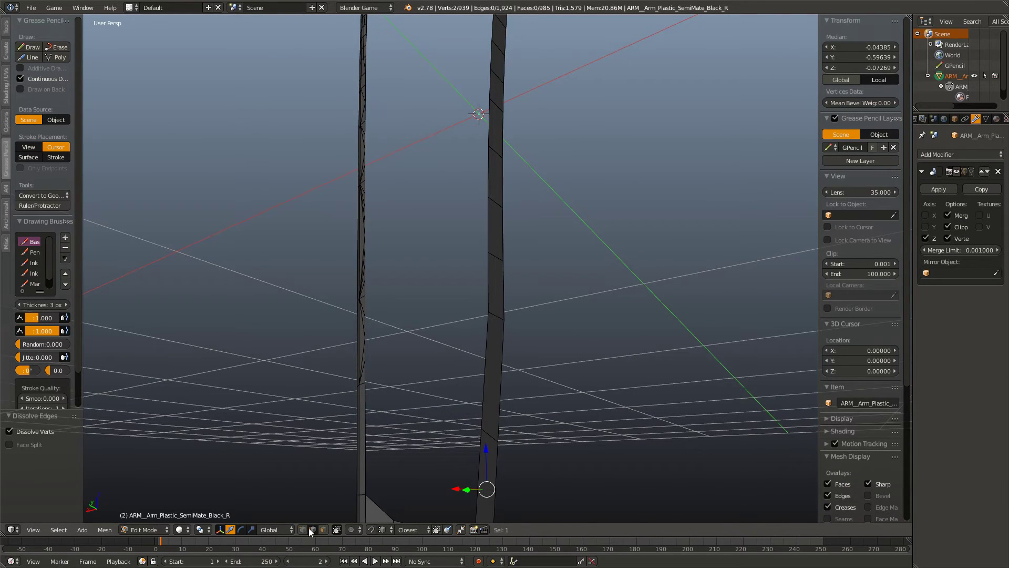
pyautogui.moveTo(400, 421); pyautogui.dragTo(390, 388)
pyautogui.rightClick(389, 302)
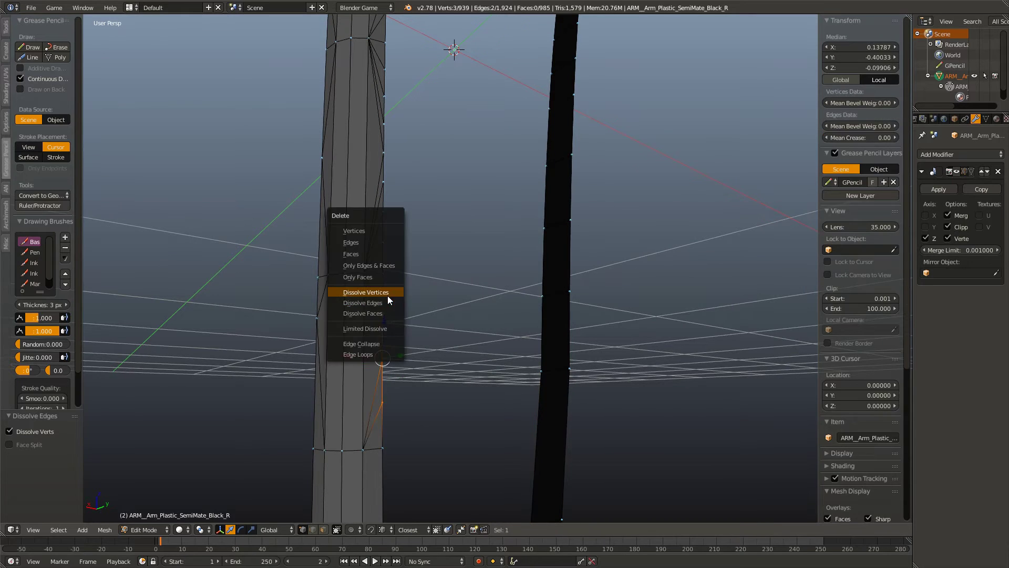
pyautogui.click(388, 294)
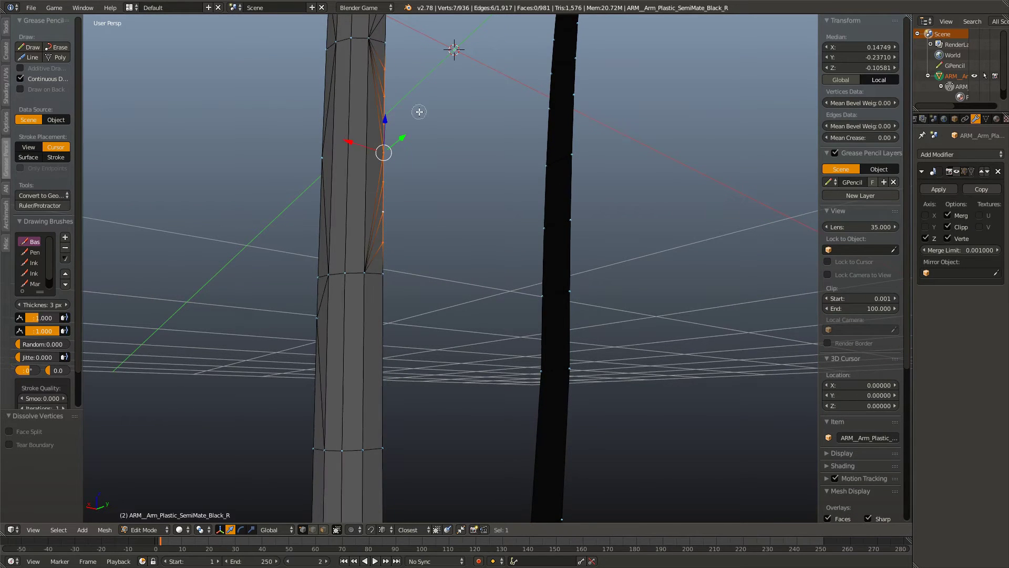
pyautogui.click(412, 132)
# Step: Dissolve another redundant vertex on the arm
pyautogui.moveTo(412, 137); pyautogui.dragTo(410, 247)
pyautogui.rightClick(411, 248)
pyautogui.press('x')
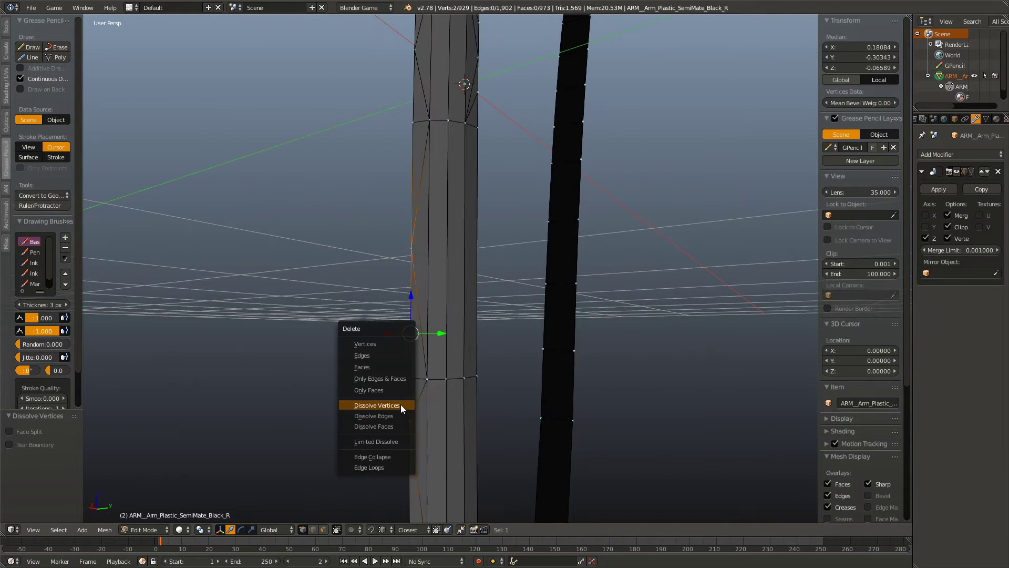
pyautogui.click(401, 405)
pyautogui.moveTo(421, 365); pyautogui.dragTo(470, 315)
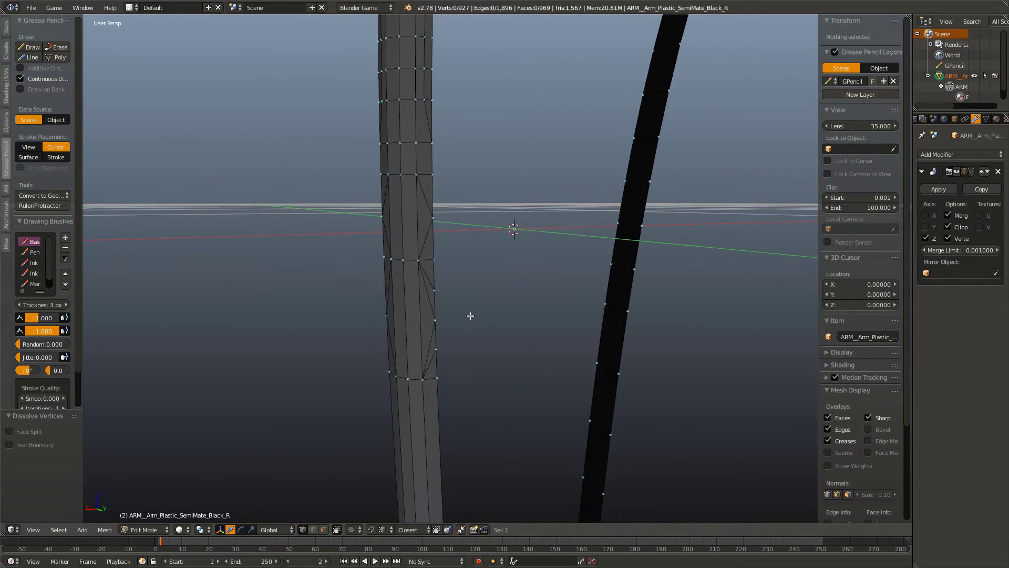
# Step: Dissolve vertices along the arm's right edge and a stray vertex
pyautogui.rightClick(436, 347)
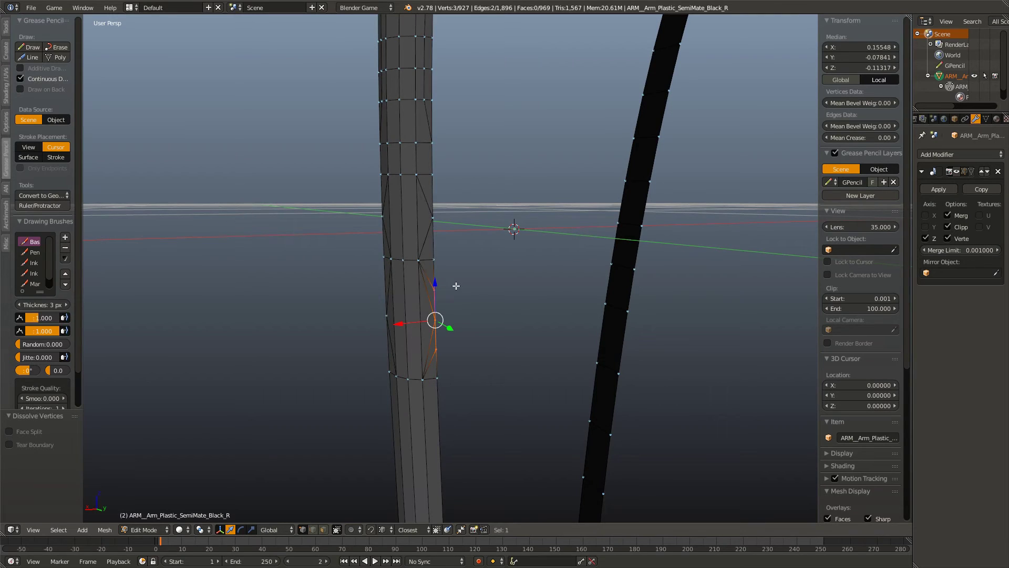
pyautogui.press('x')
pyautogui.click(454, 278)
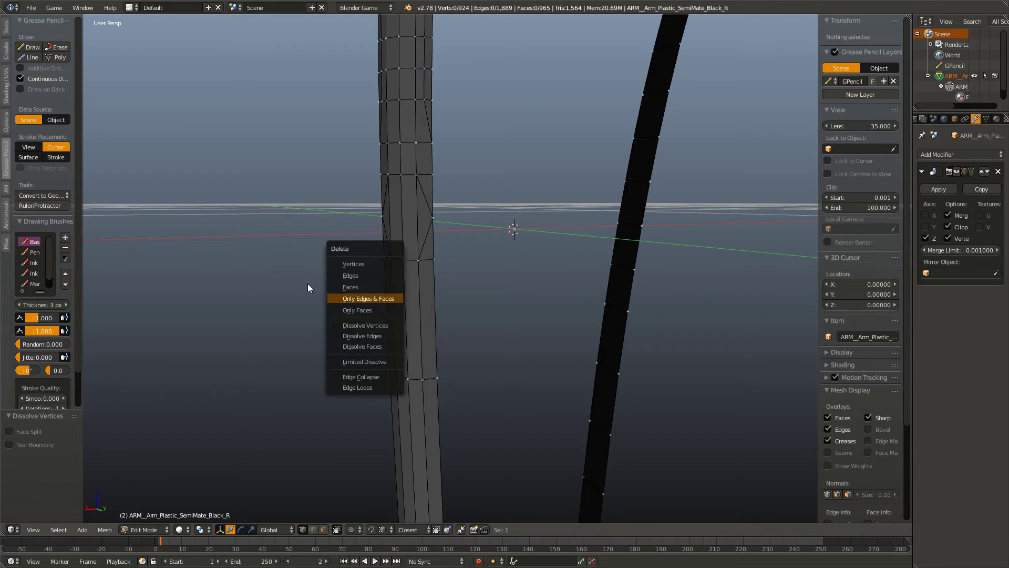
pyautogui.press('Escape')
pyautogui.rightClick(384, 320)
pyautogui.press('x')
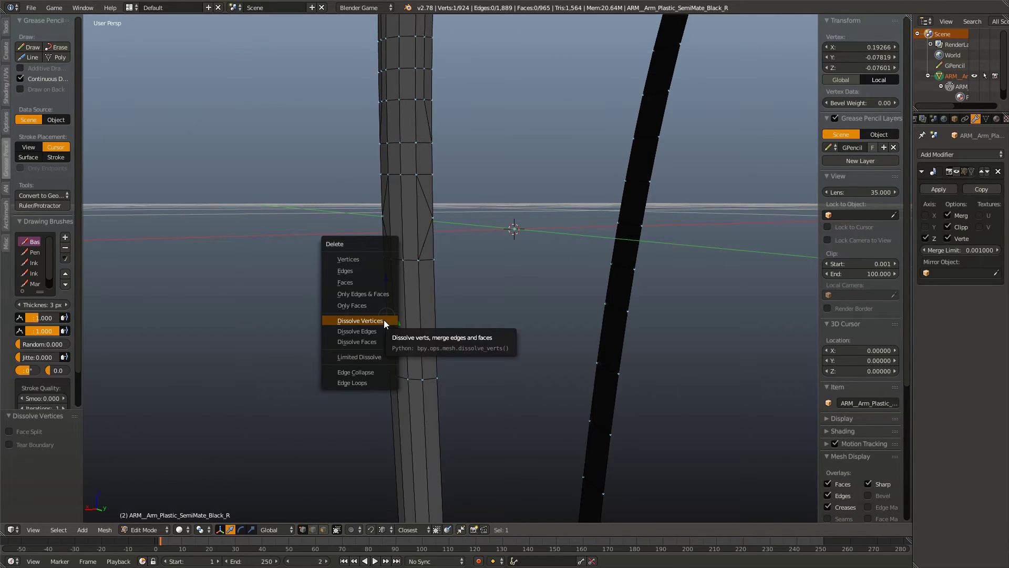
pyautogui.click(384, 319)
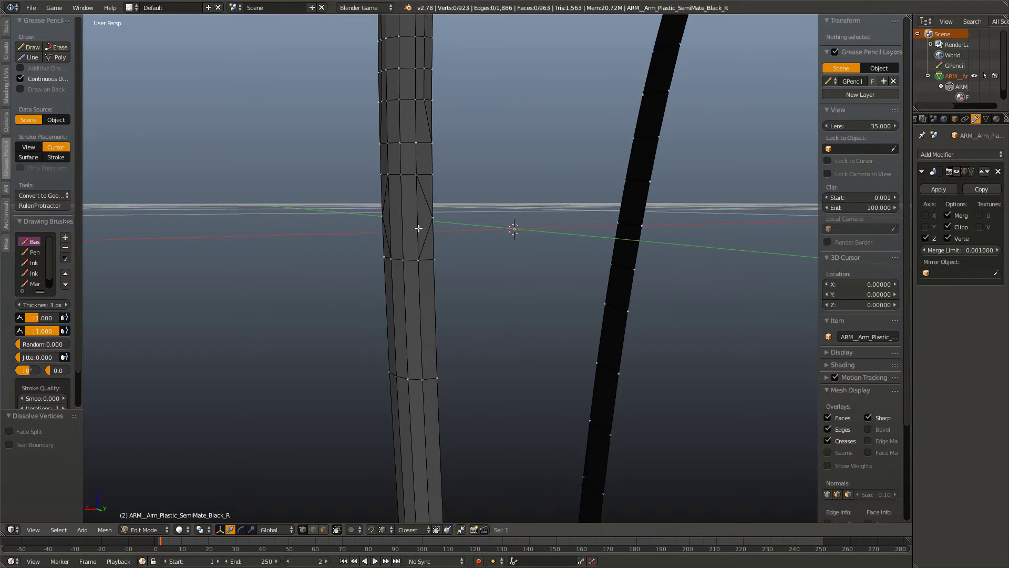
# Step: Knife one clean cut across the arm, undoing and redrawing the first attempt
pyautogui.rightClick(421, 224)
pyautogui.scroll(3)
pyautogui.moveTo(441, 246); pyautogui.dragTo(478, 295)
pyautogui.press('a')
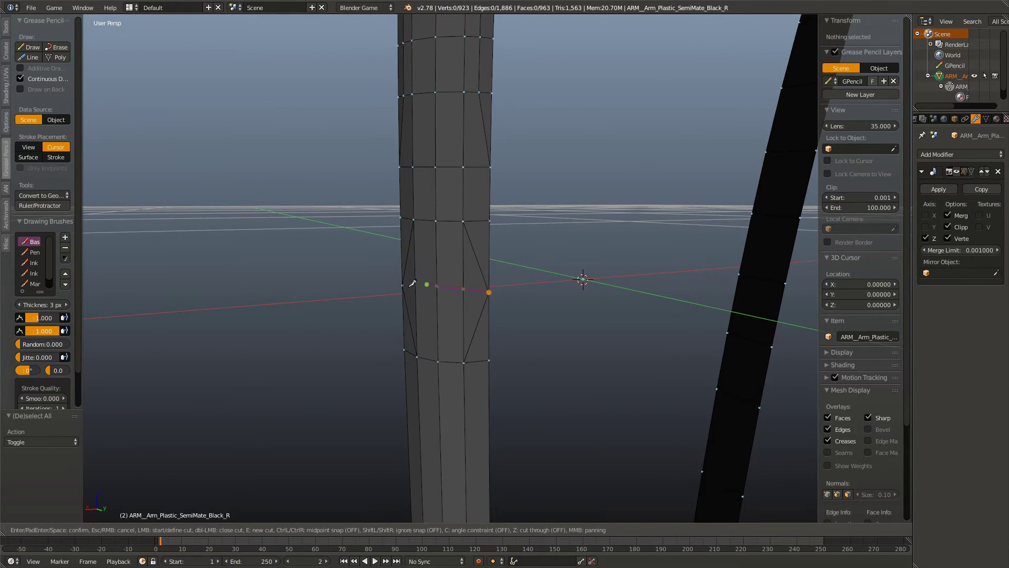
pyautogui.press('Return')
pyautogui.press('a')
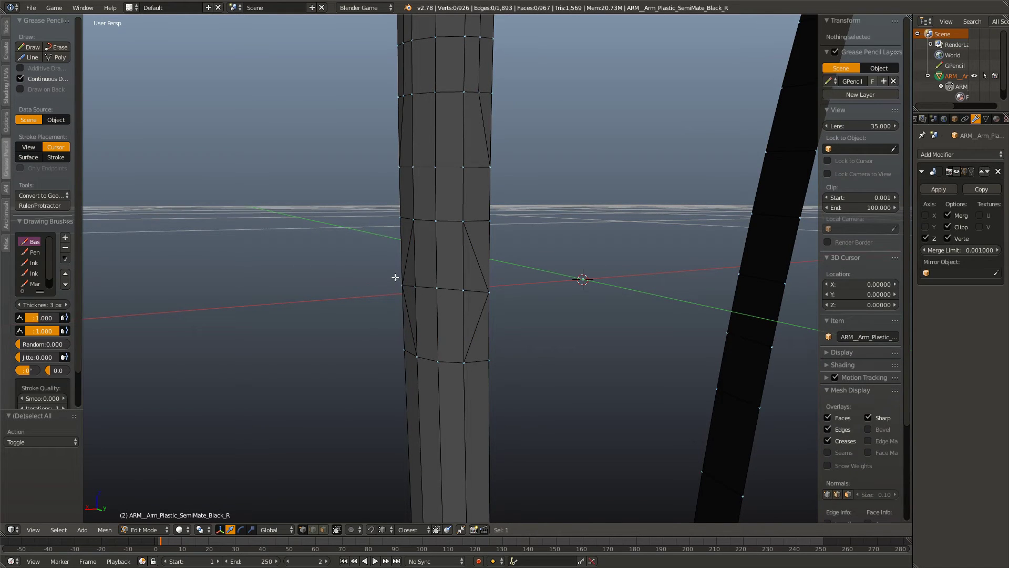
pyautogui.rightClick(396, 279)
pyautogui.rightClick(404, 350)
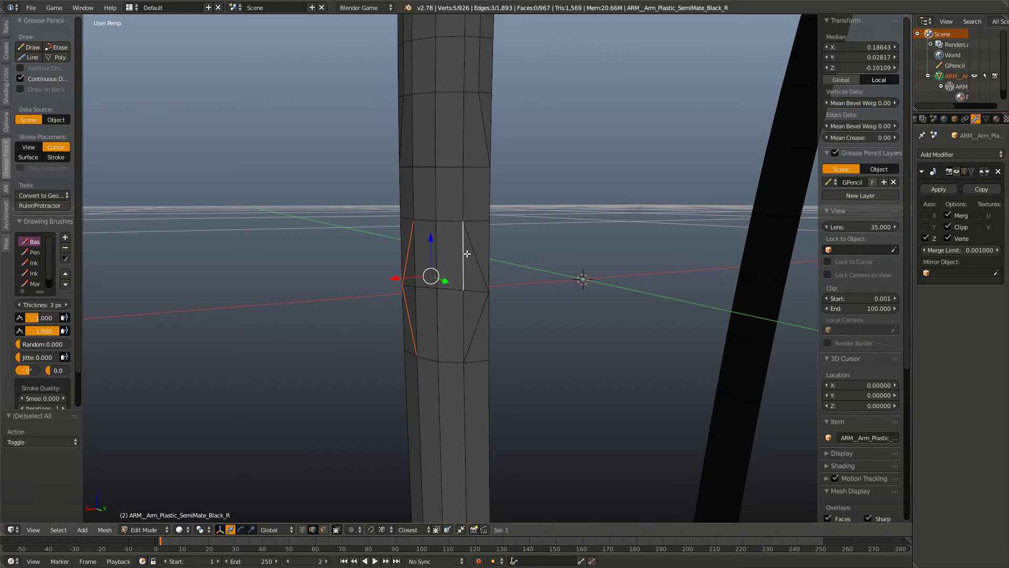
pyautogui.hotkey('ctrl', 'z')
pyautogui.hotkey('ctrl', 'z')
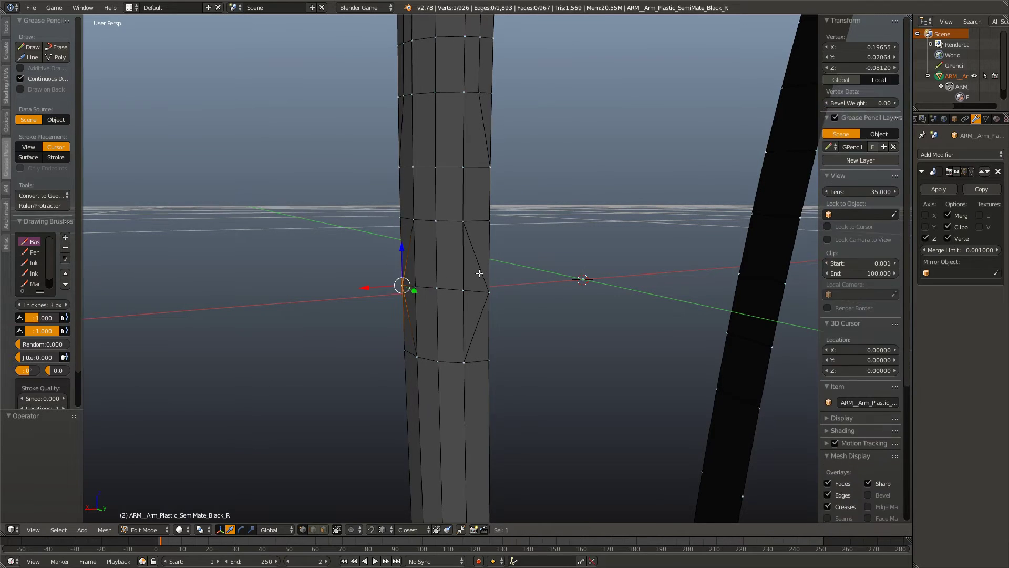
pyautogui.hotkey('ctrl', 'z')
pyautogui.hotkey('ctrl', 'z')
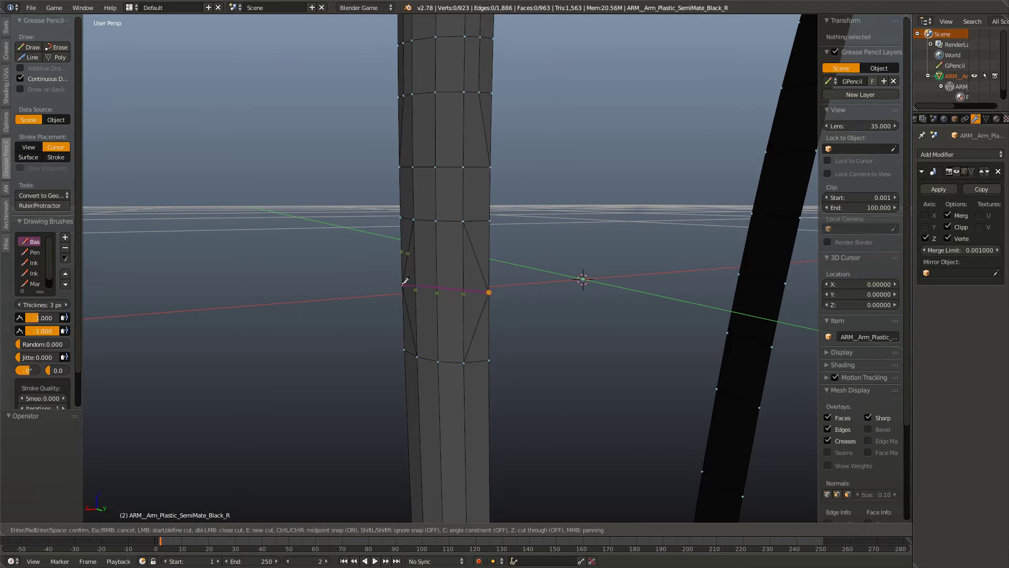
pyautogui.press('Return')
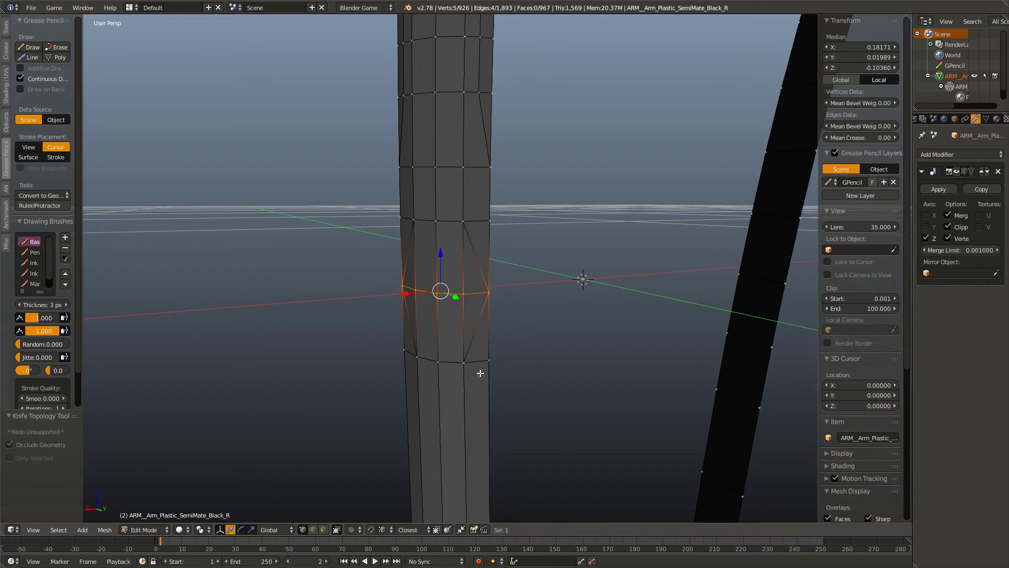
pyautogui.press('a')
# Step: Dissolve the edge beside the cut and two edge loops running up the arm
pyautogui.rightClick(412, 342)
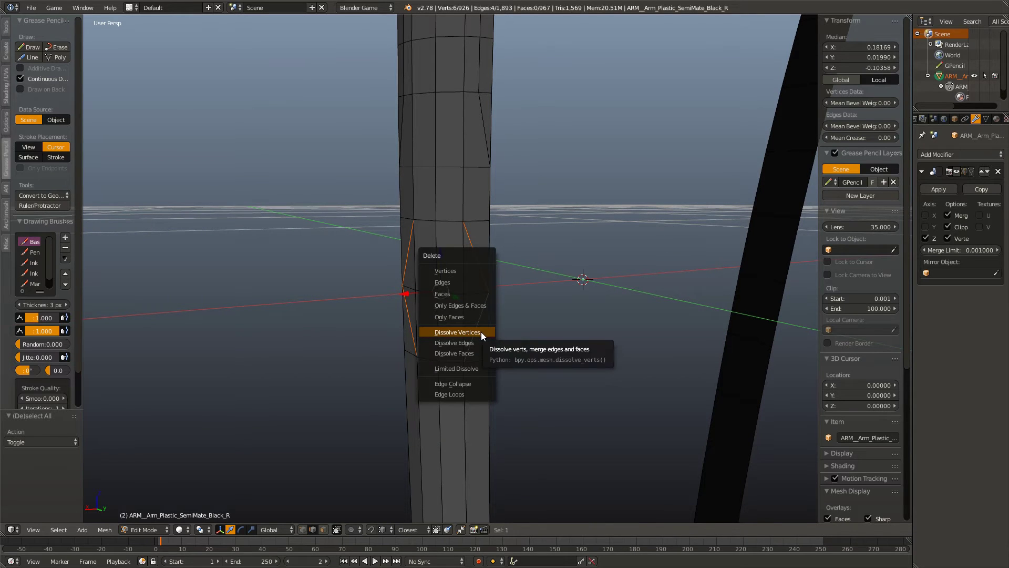
pyautogui.click(481, 342)
pyautogui.moveTo(477, 318); pyautogui.dragTo(467, 315)
pyautogui.rightClick(467, 322)
pyautogui.click(496, 276)
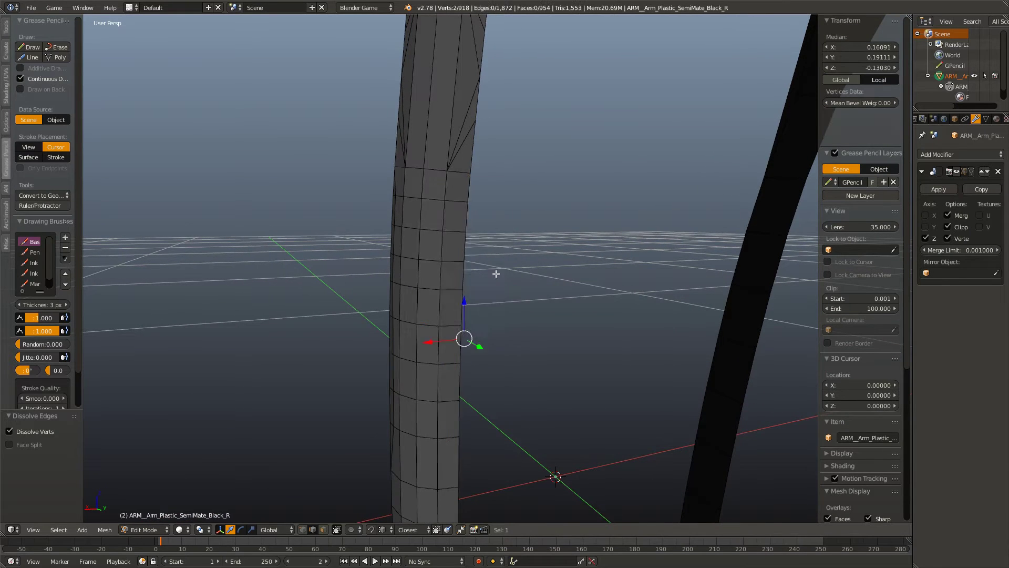
pyautogui.moveTo(496, 273); pyautogui.dragTo(428, 275)
pyautogui.press('x')
pyautogui.click(559, 314)
# Step: In vertex mode, dissolve the remaining redundant vertices, leaving 900 vertices
pyautogui.click(357, 187)
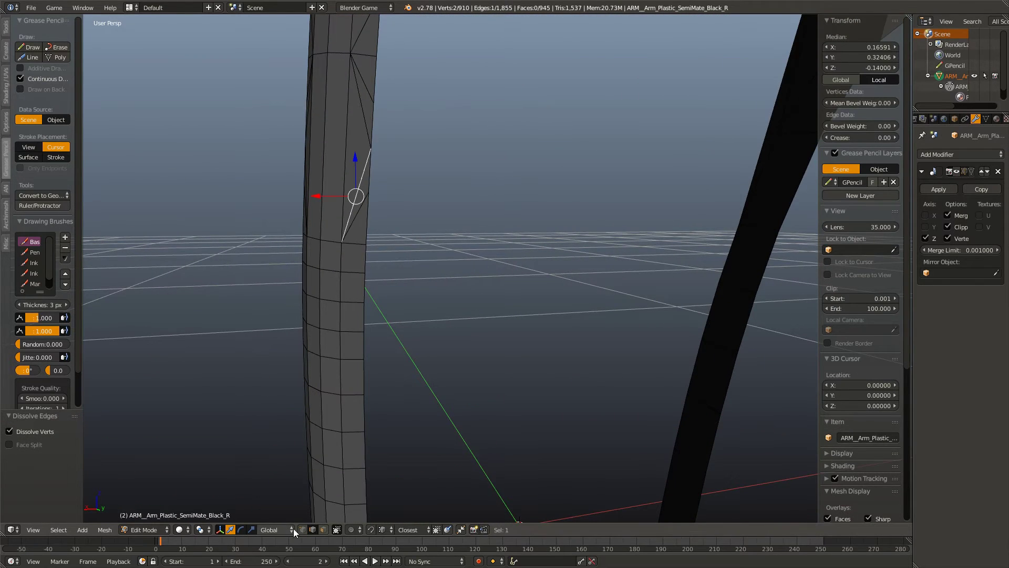
pyautogui.press('a')
pyautogui.click(372, 124)
pyautogui.click(372, 174)
pyautogui.scroll(3)
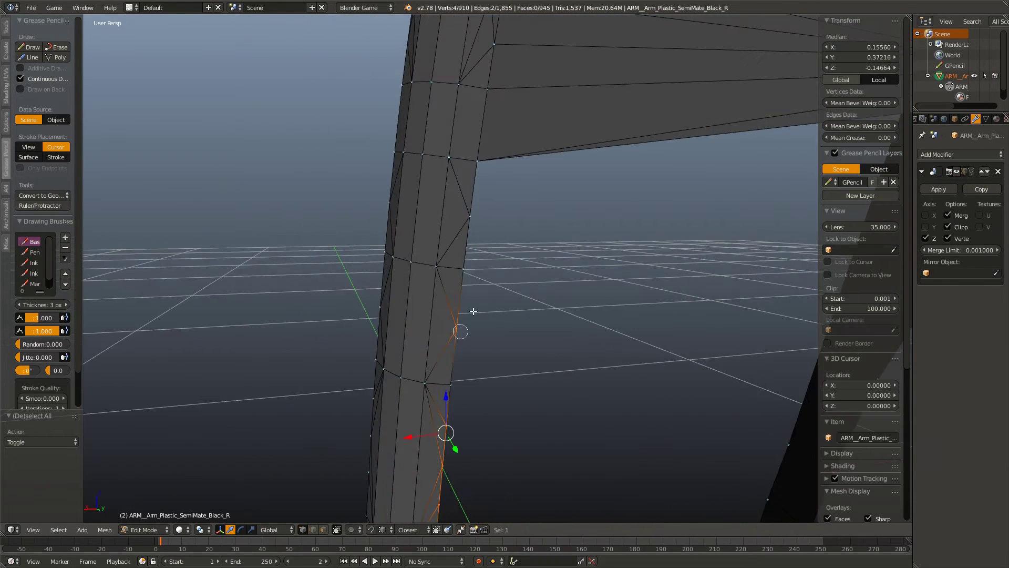
pyautogui.click(473, 311)
pyautogui.moveTo(473, 311); pyautogui.dragTo(472, 253)
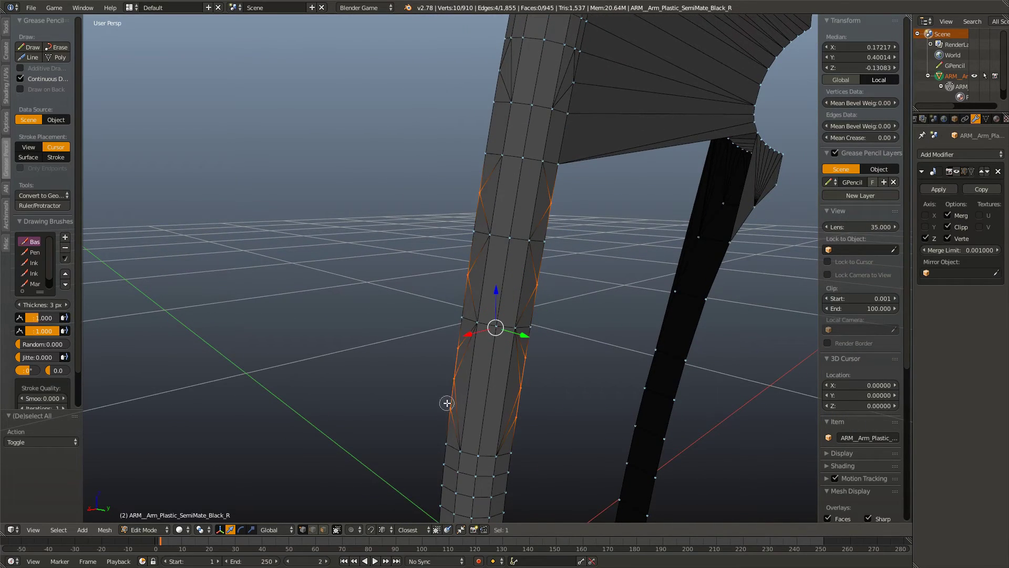
pyautogui.press('x')
pyautogui.click(425, 312)
pyautogui.moveTo(428, 300); pyautogui.dragTo(423, 329)
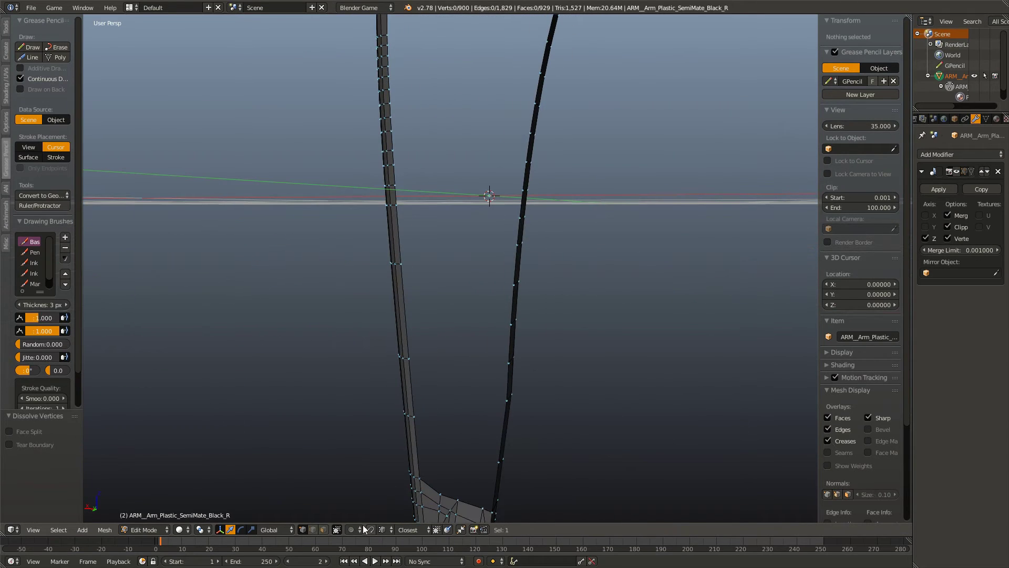
# Step: Select the hole's boundary edge loops under the arm and bridge them with faces
pyautogui.moveTo(317, 521); pyautogui.dragTo(492, 273)
pyautogui.rightClick(281, 320)
pyautogui.moveTo(313, 322); pyautogui.dragTo(337, 364)
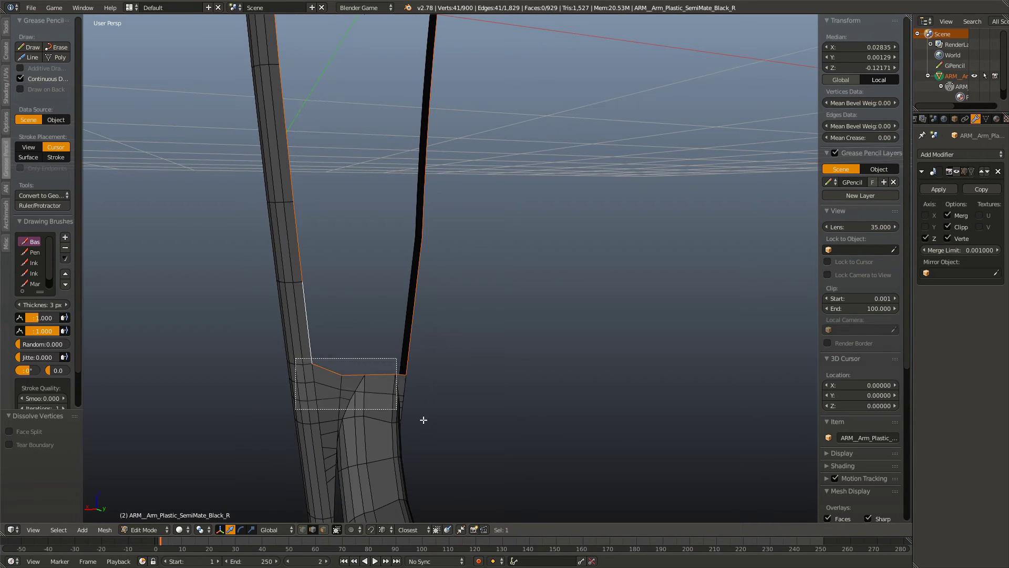
pyautogui.moveTo(446, 425); pyautogui.dragTo(409, 420)
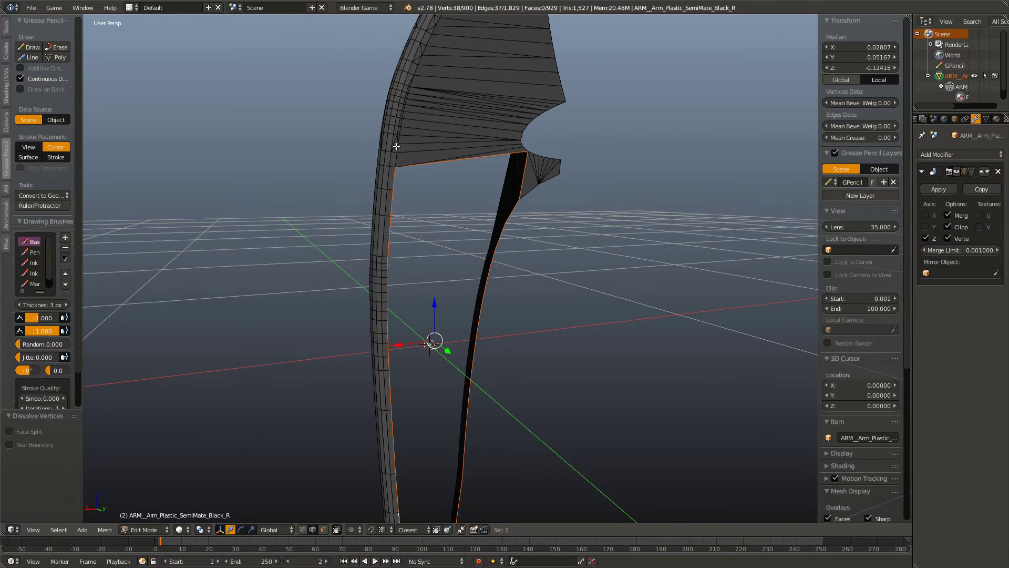
pyautogui.moveTo(539, 182); pyautogui.dragTo(559, 235)
pyautogui.press('w')
pyautogui.click(572, 150)
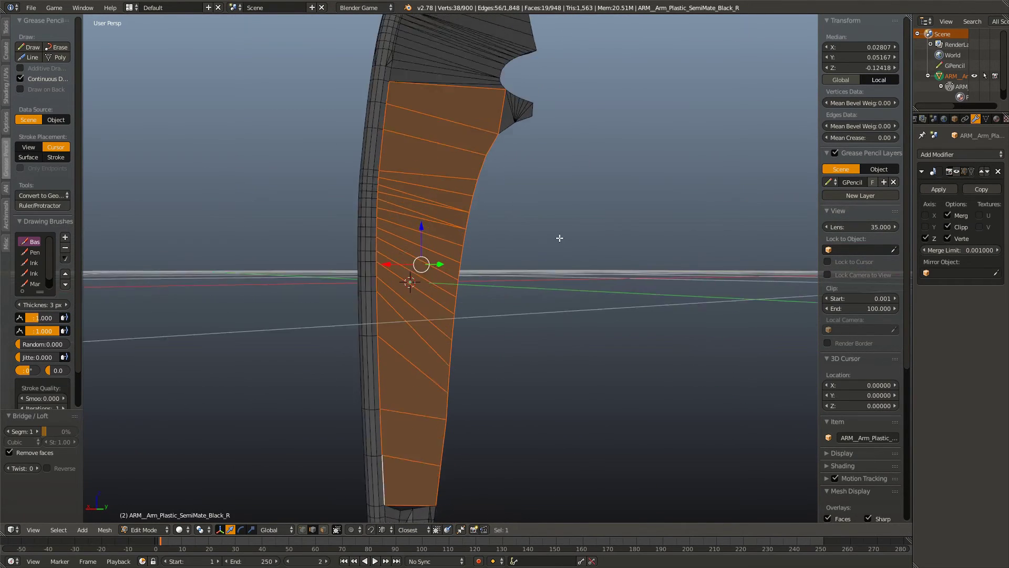
# Step: Undo the first bridge, dissolve edges, and box-select the edge loops at the strip's bottom
pyautogui.scroll(3)
pyautogui.scroll(3)
pyautogui.moveTo(615, 259); pyautogui.dragTo(373, 214)
pyautogui.hotkey('ctrl', 'z')
pyautogui.click(324, 209)
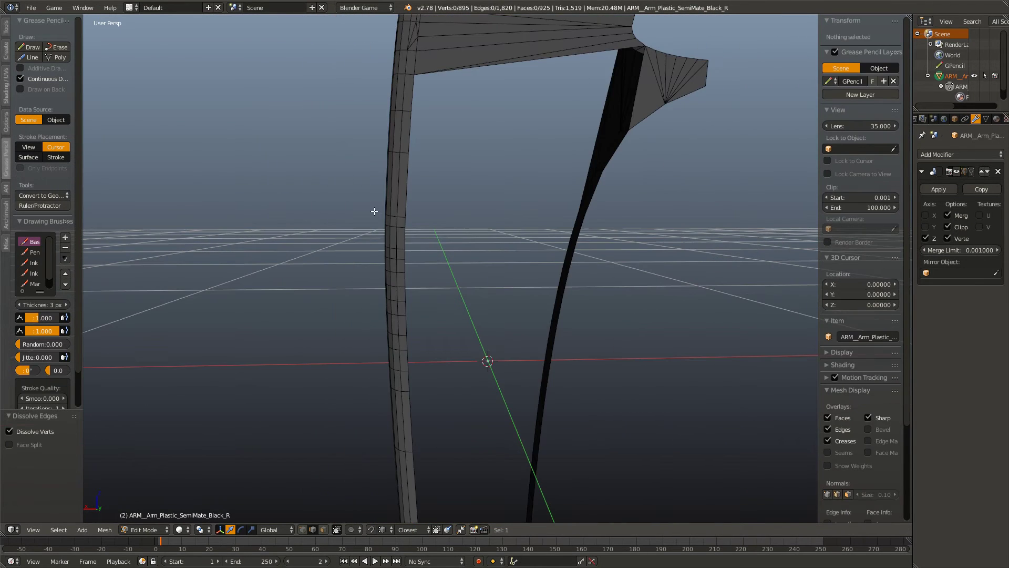
pyautogui.click(410, 171)
pyautogui.moveTo(502, 105); pyautogui.dragTo(346, 350)
pyautogui.press('b')
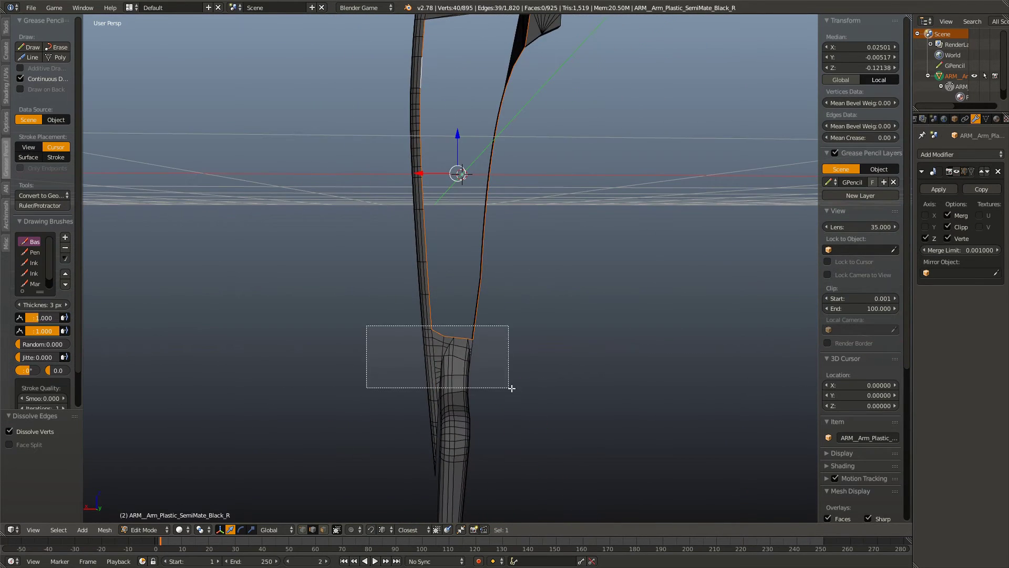
pyautogui.moveTo(512, 388); pyautogui.dragTo(511, 388)
# Step: Bridge the bottom edge loops, frame the new faces, then undo the attempt
pyautogui.press('w')
pyautogui.click(509, 386)
pyautogui.press('KP_Decimal')
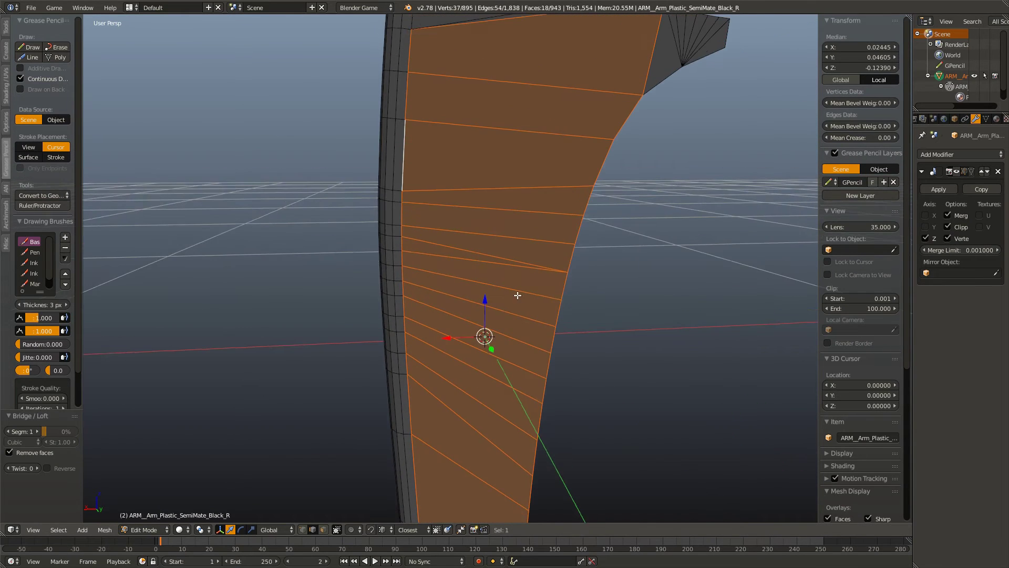
pyautogui.moveTo(518, 295); pyautogui.dragTo(349, 266)
pyautogui.hotkey('ctrl', 'z')
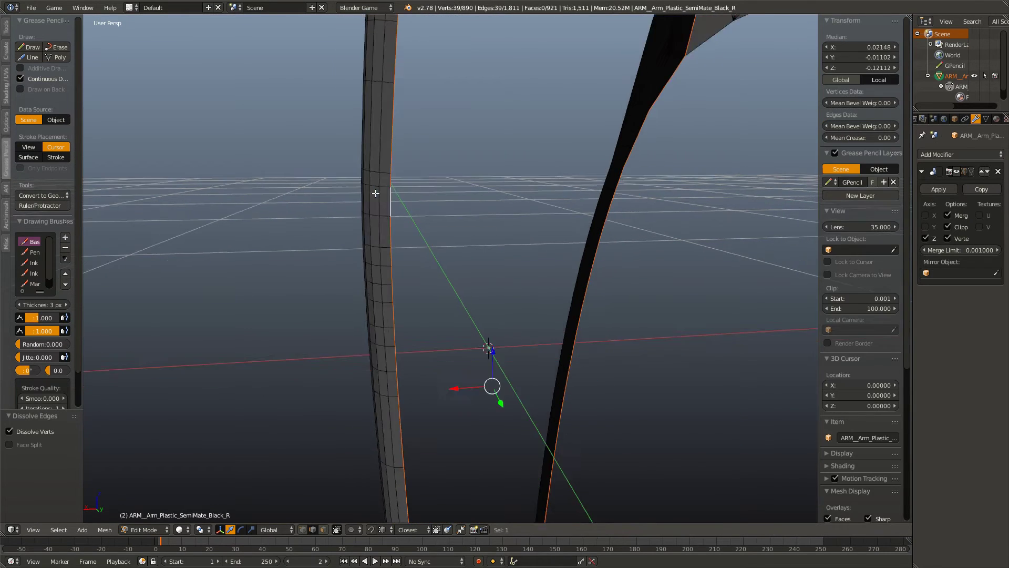
# Step: Re-select the strip's edge loops, bridge them with faces and frame the filled strip
pyautogui.moveTo(376, 193); pyautogui.dragTo(414, 305)
pyautogui.press('b')
pyautogui.press('w')
pyautogui.click(579, 219)
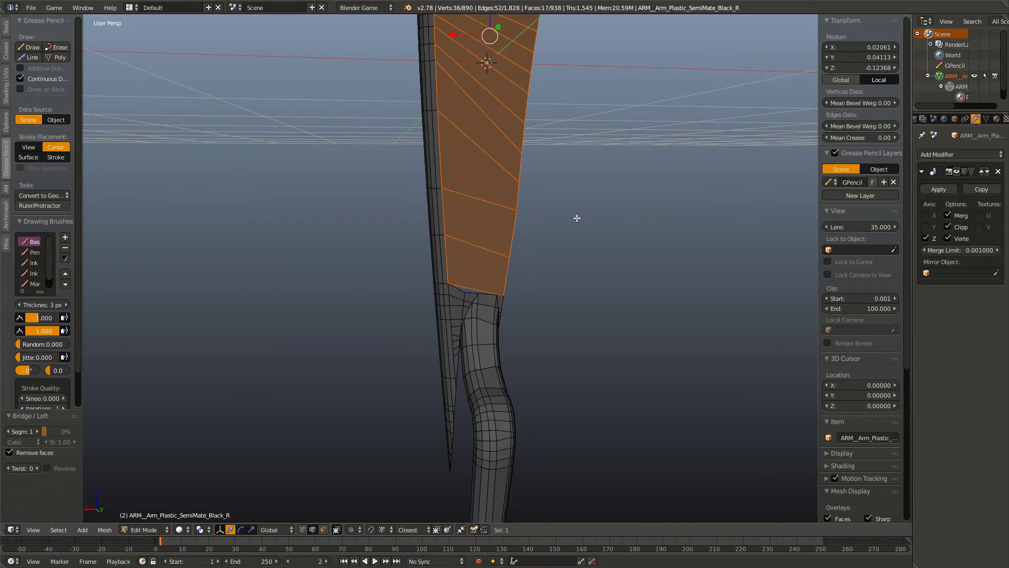
pyautogui.press('KP_Decimal')
pyautogui.moveTo(523, 318); pyautogui.dragTo(479, 259)
pyautogui.scroll(3)
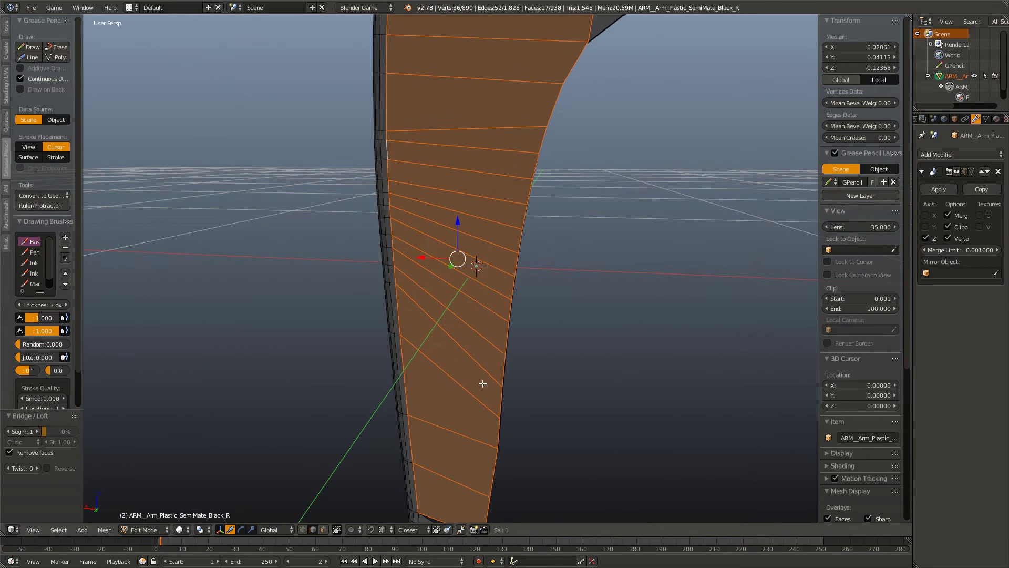
pyautogui.moveTo(462, 387); pyautogui.dragTo(465, 298)
pyautogui.click(380, 131)
# Step: Finish sliding the strip's edge loop and reposition an edge loop across the arm
pyautogui.click(388, 117)
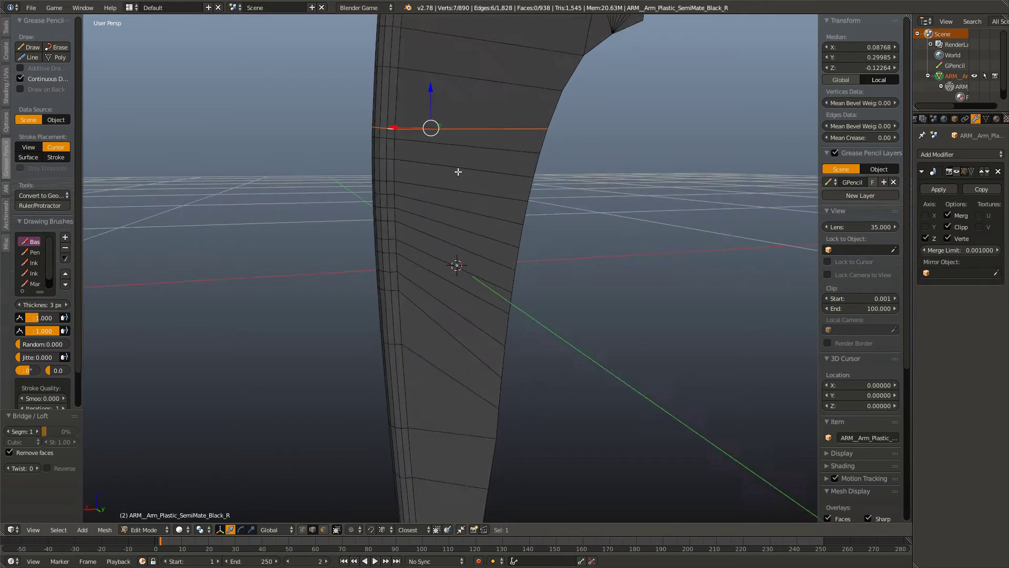
pyautogui.moveTo(458, 172); pyautogui.dragTo(455, 226)
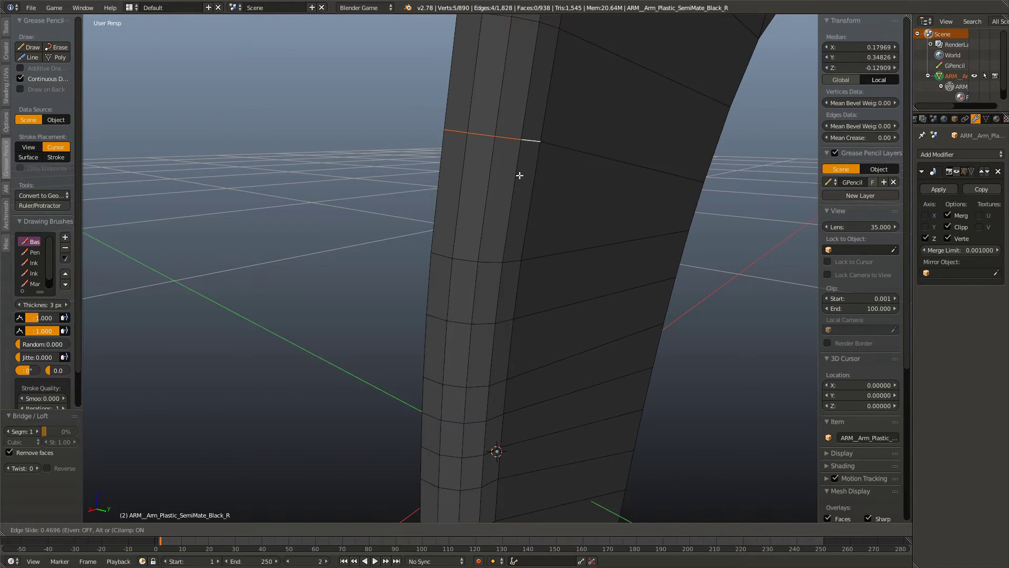
pyautogui.click(519, 175)
pyautogui.moveTo(519, 175); pyautogui.dragTo(491, 361)
pyautogui.press('a')
pyautogui.click(447, 337)
pyautogui.press('g')
pyautogui.click(492, 405)
pyautogui.press('a')
# Step: Dissolve the vertical edge loop at the arm joint with Dissolve Edges
pyautogui.moveTo(492, 406); pyautogui.dragTo(434, 232)
pyautogui.scroll(3)
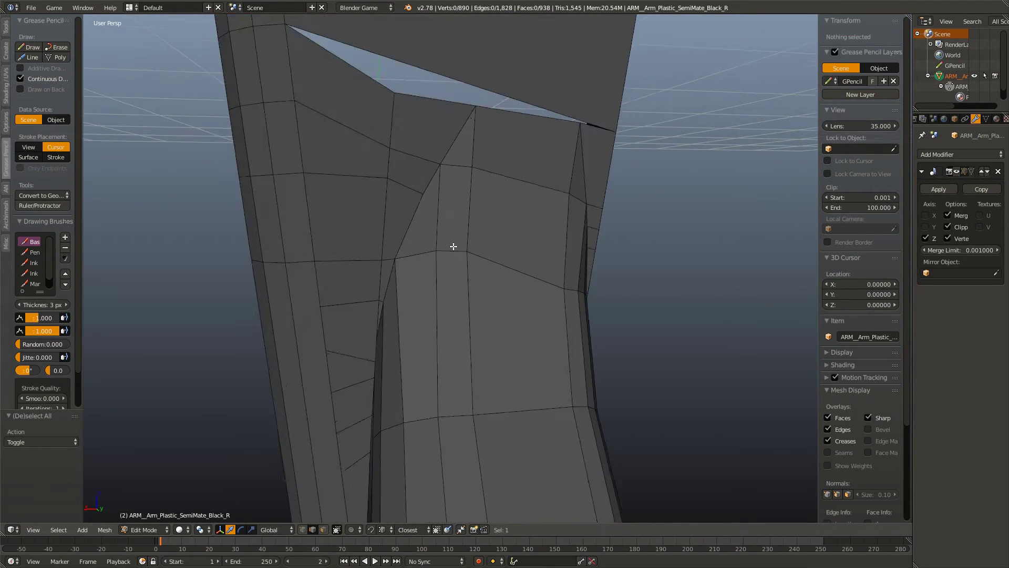
pyautogui.scroll(3)
pyautogui.moveTo(493, 309); pyautogui.dragTo(472, 243)
pyautogui.rightClick(463, 182)
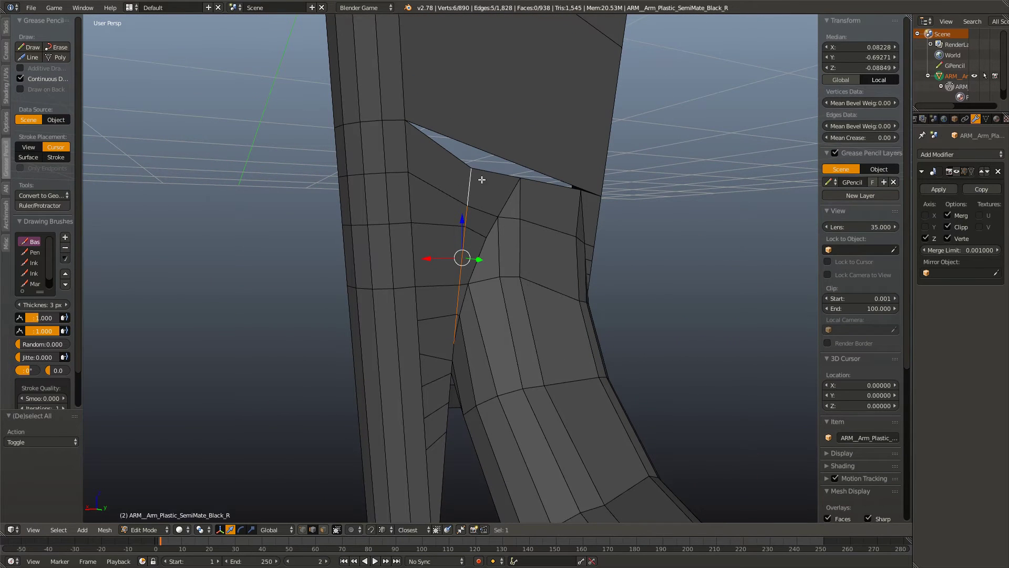
pyautogui.moveTo(472, 281); pyautogui.dragTo(480, 225)
pyautogui.press('x')
pyautogui.click(488, 277)
pyautogui.hotkey('ctrl', 'r')
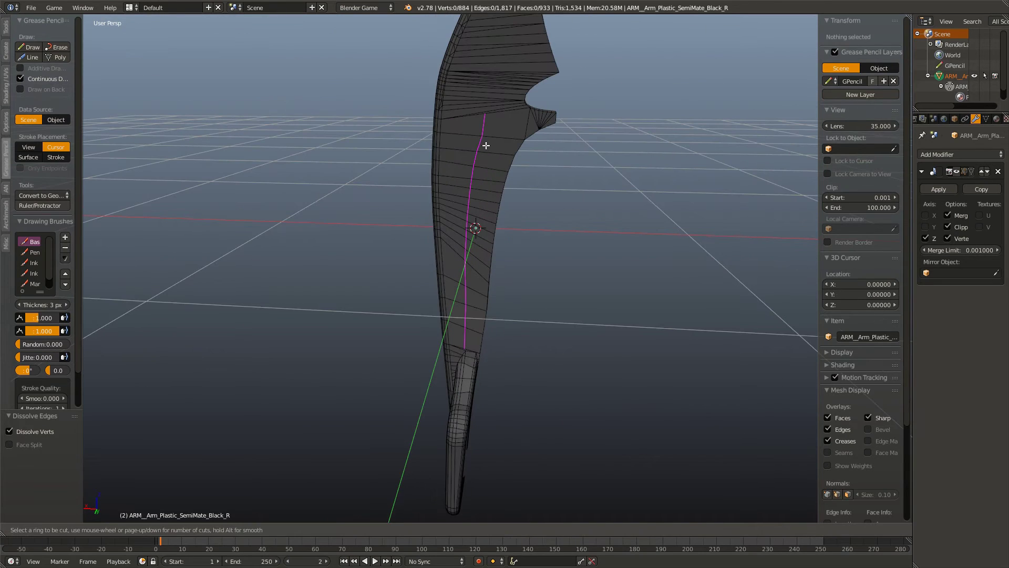
# Step: Add a vertical loop cut down the arm's wide section and dissolve its top edge
pyautogui.click(486, 146)
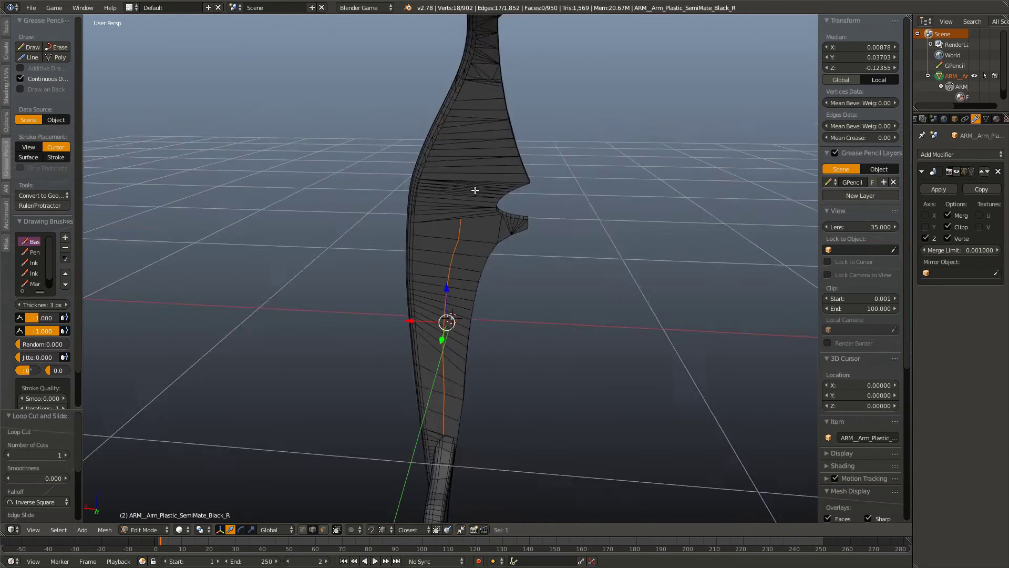
pyautogui.scroll(3)
pyautogui.scroll(3)
pyautogui.scroll(3)
pyautogui.scroll(-3)
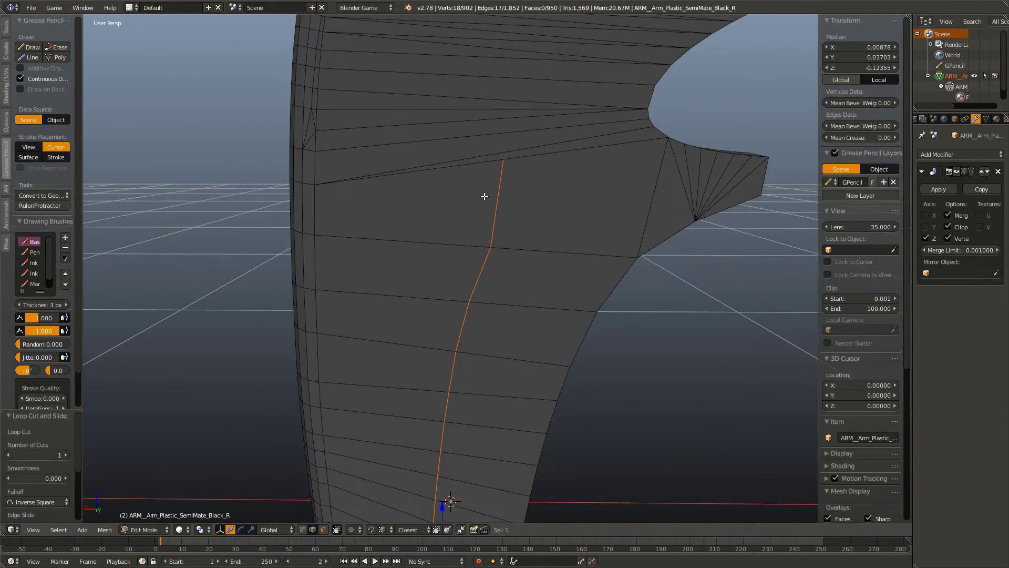
pyautogui.rightClick(493, 208)
pyautogui.press('x')
pyautogui.click(492, 208)
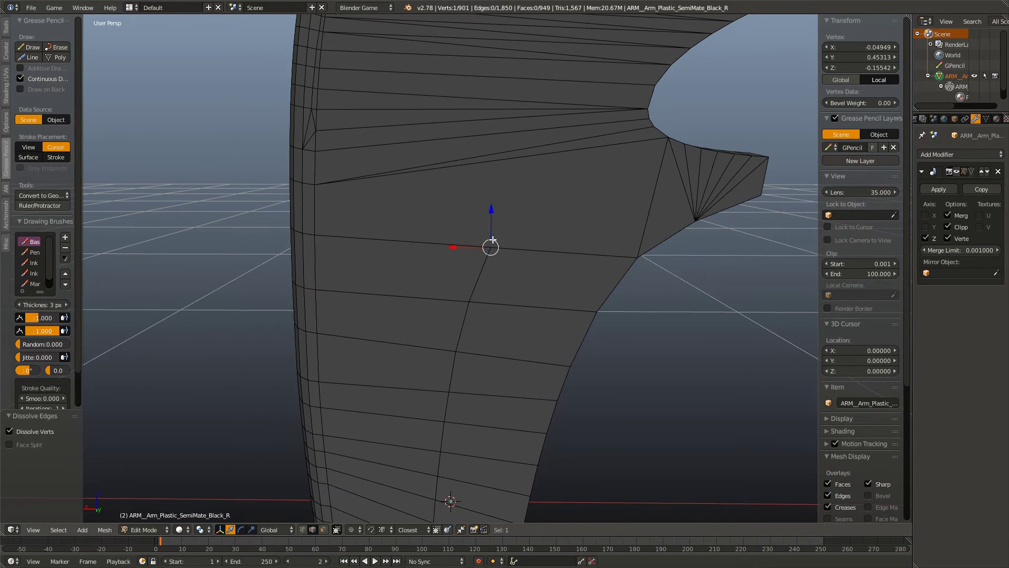
# Step: Slide a vertex of the new loop along its edge near the arm's curved top
pyautogui.press('a')
pyautogui.scroll(-3)
pyautogui.scroll(-3)
pyautogui.moveTo(518, 214); pyautogui.dragTo(520, 260)
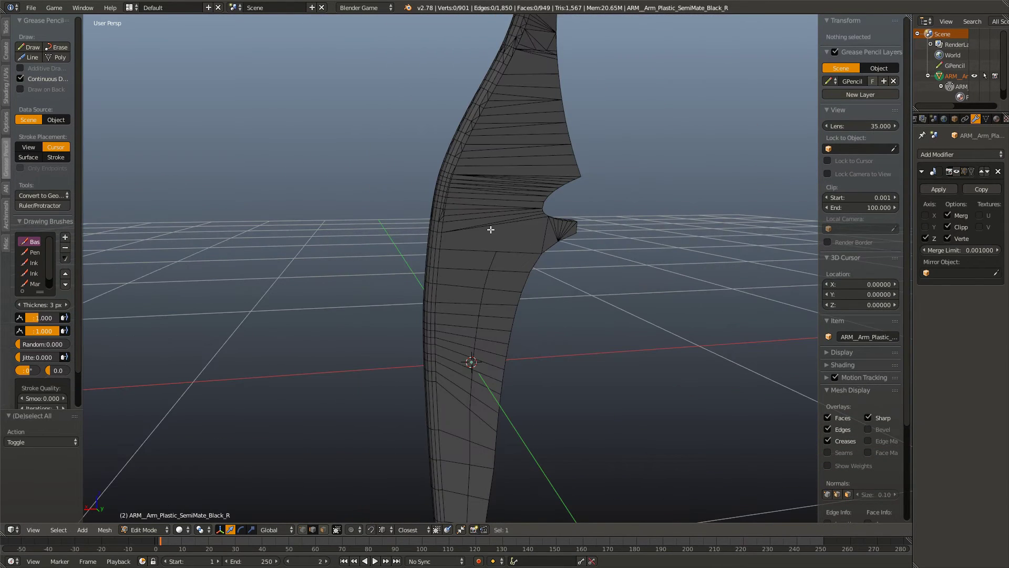
pyautogui.moveTo(532, 64); pyautogui.dragTo(513, 268)
pyautogui.scroll(3)
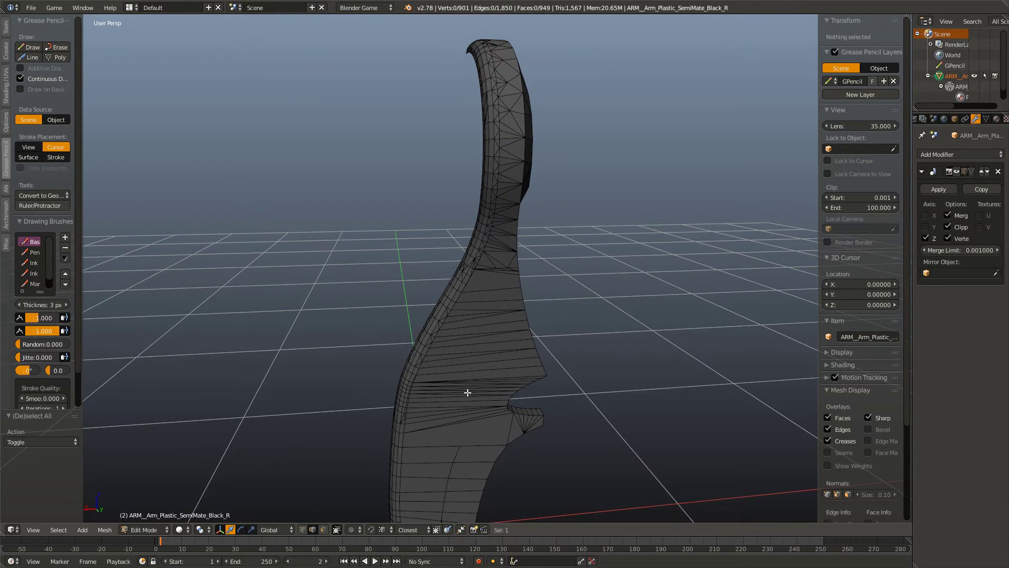
pyautogui.scroll(3)
pyautogui.scroll(3)
pyautogui.scroll(3)
pyautogui.scroll(3)
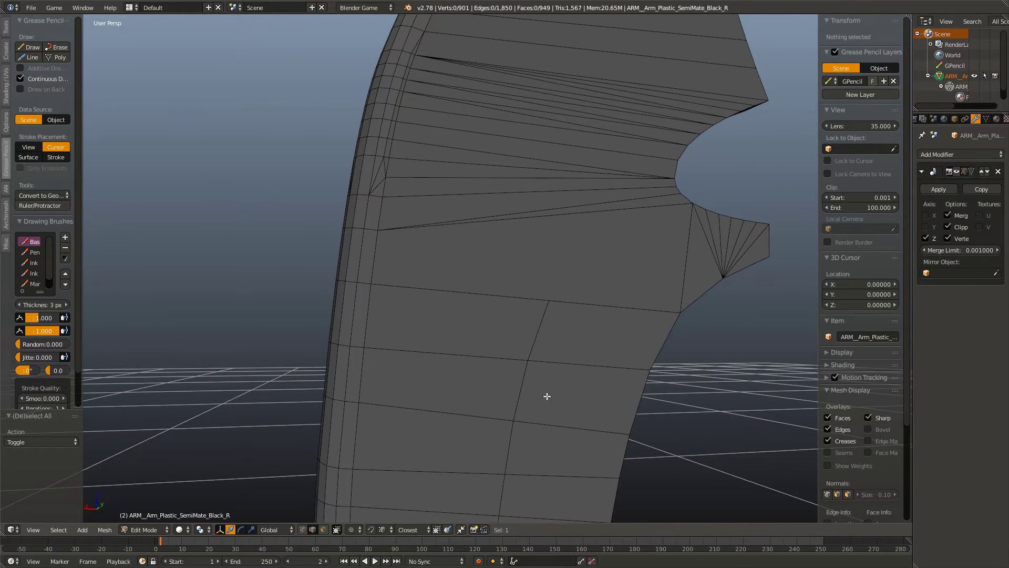
pyautogui.rightClick(545, 317)
pyautogui.hotkey('shift', 'v')
pyautogui.click(599, 286)
# Step: Merge that vertex with its neighbour near the notch using Merge At Last
pyautogui.moveTo(600, 286); pyautogui.dragTo(473, 315)
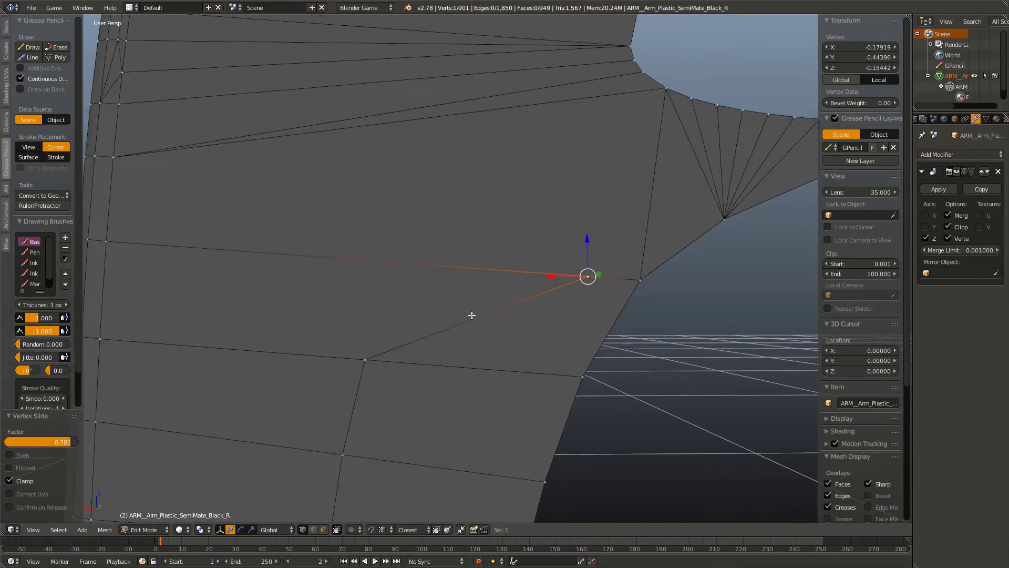
pyautogui.rightClick(541, 274)
pyautogui.moveTo(542, 274); pyautogui.dragTo(527, 275)
pyautogui.press('w')
pyautogui.click(527, 276)
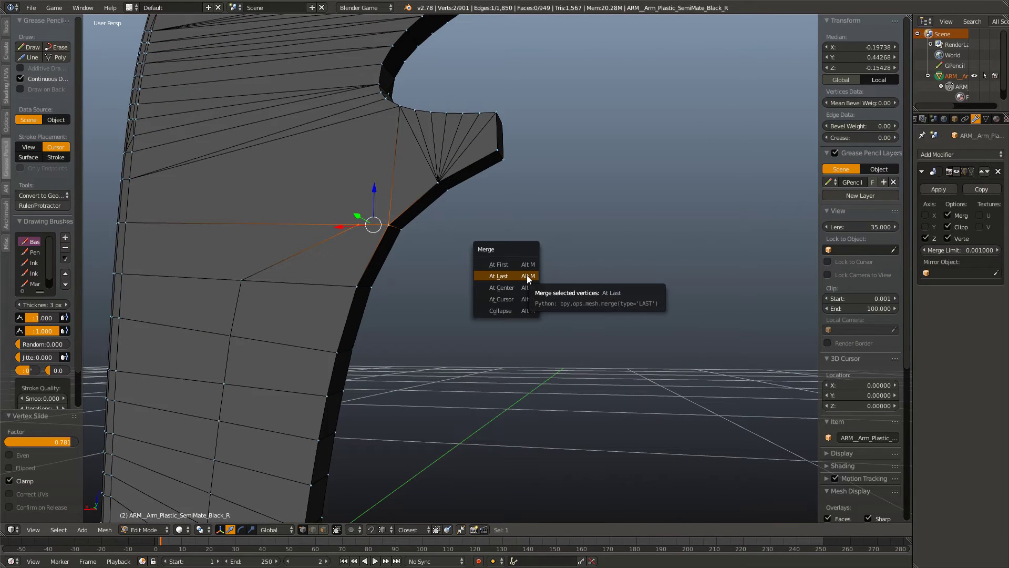
pyautogui.click(528, 278)
pyautogui.press('a')
# Step: Box-select the faces of the notch
pyautogui.moveTo(417, 357); pyautogui.dragTo(423, 291)
pyautogui.scroll(3)
pyautogui.press('b')
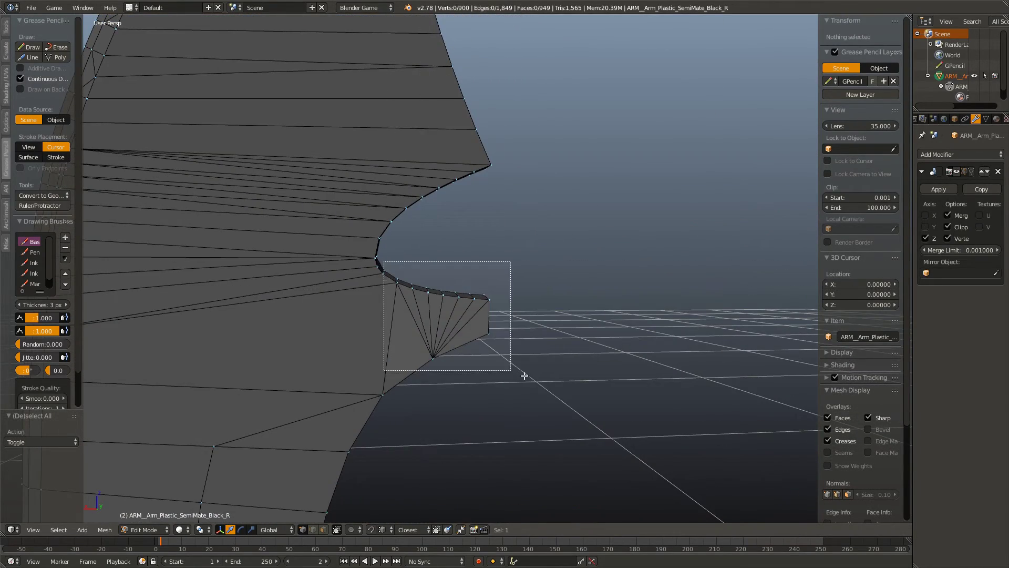
pyautogui.moveTo(524, 375); pyautogui.dragTo(524, 375)
pyautogui.moveTo(468, 374); pyautogui.dragTo(433, 292)
# Step: Dissolve three redundant edges on the arm's side
pyautogui.press('a')
pyautogui.moveTo(418, 318); pyautogui.dragTo(391, 313)
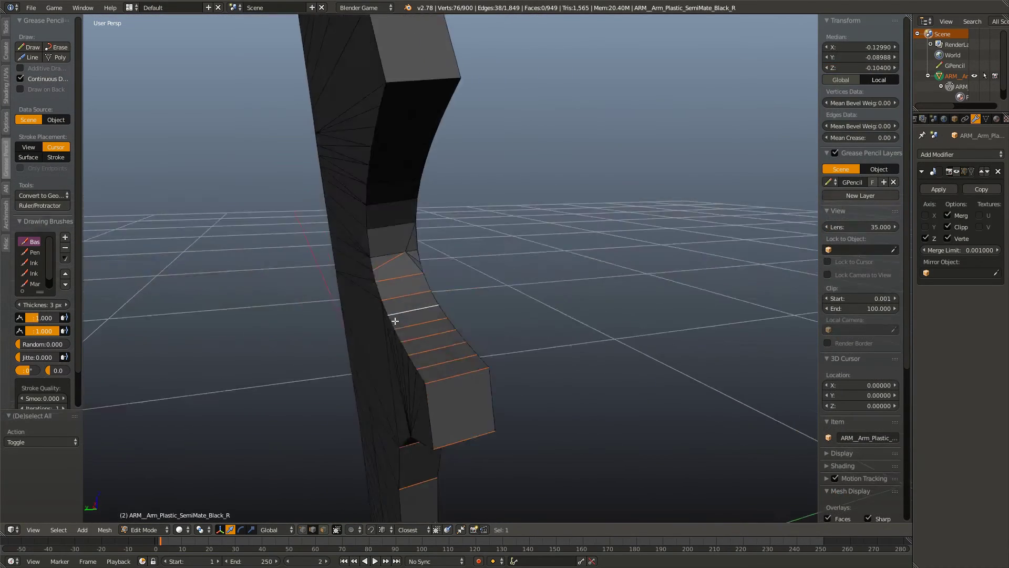
pyautogui.rightClick(373, 290)
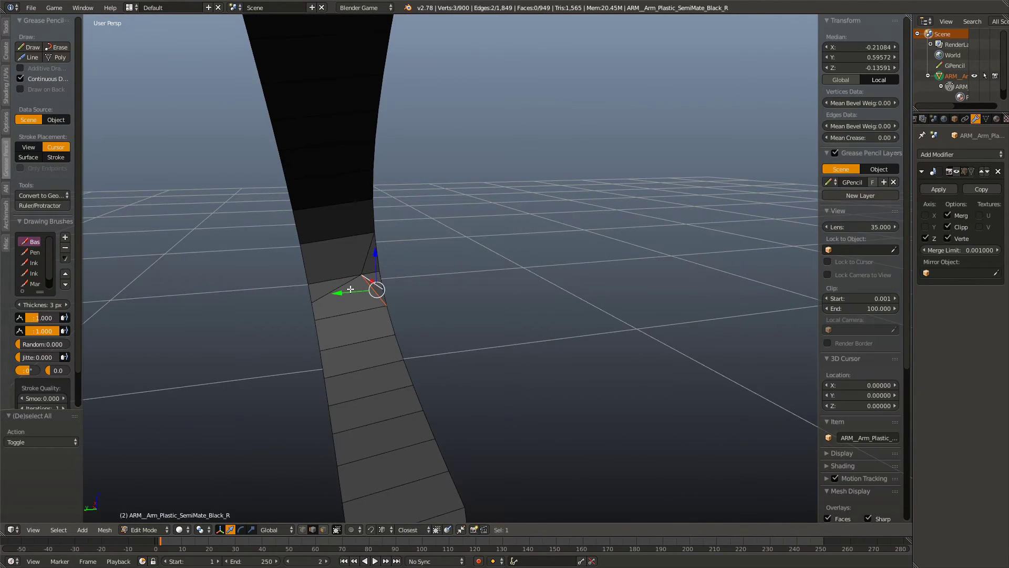
pyautogui.click(350, 290)
pyautogui.moveTo(349, 307); pyautogui.dragTo(586, 295)
pyautogui.press('x')
pyautogui.click(316, 289)
pyautogui.press('x')
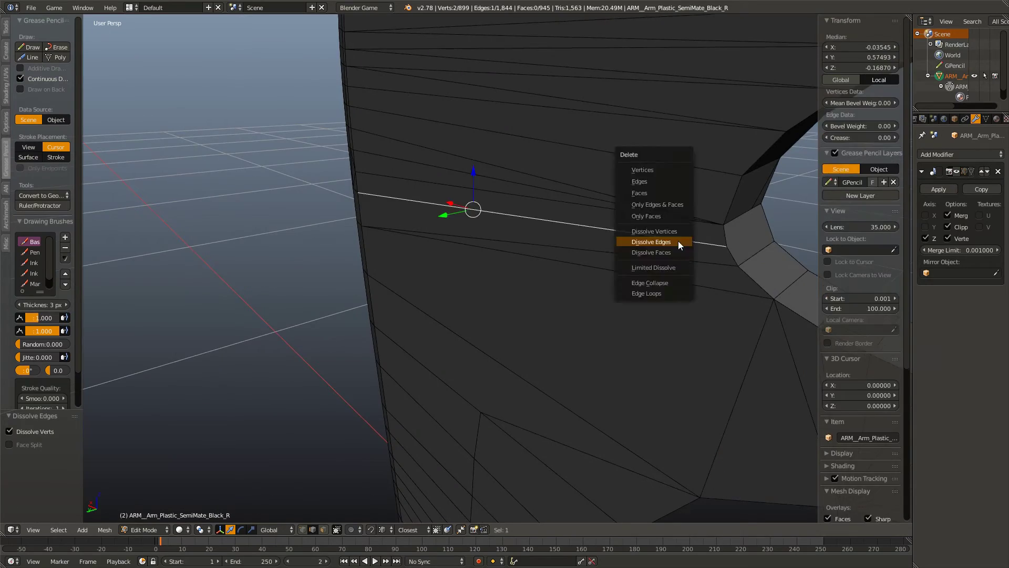
pyautogui.click(678, 241)
pyautogui.moveTo(678, 241); pyautogui.dragTo(665, 237)
# Step: Knife-cut two new edges across the faces and dissolve the extra cut edge
pyautogui.press('k')
pyautogui.click(604, 248)
pyautogui.press('Return')
pyautogui.moveTo(605, 247); pyautogui.dragTo(434, 320)
pyautogui.press('a')
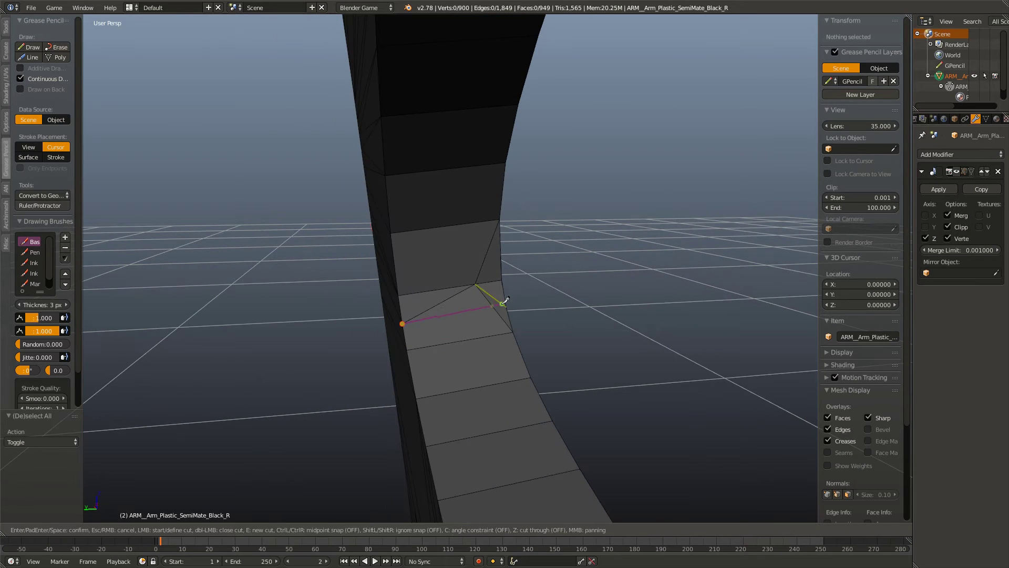
pyautogui.click(505, 302)
pyautogui.press('Return')
pyautogui.press('x')
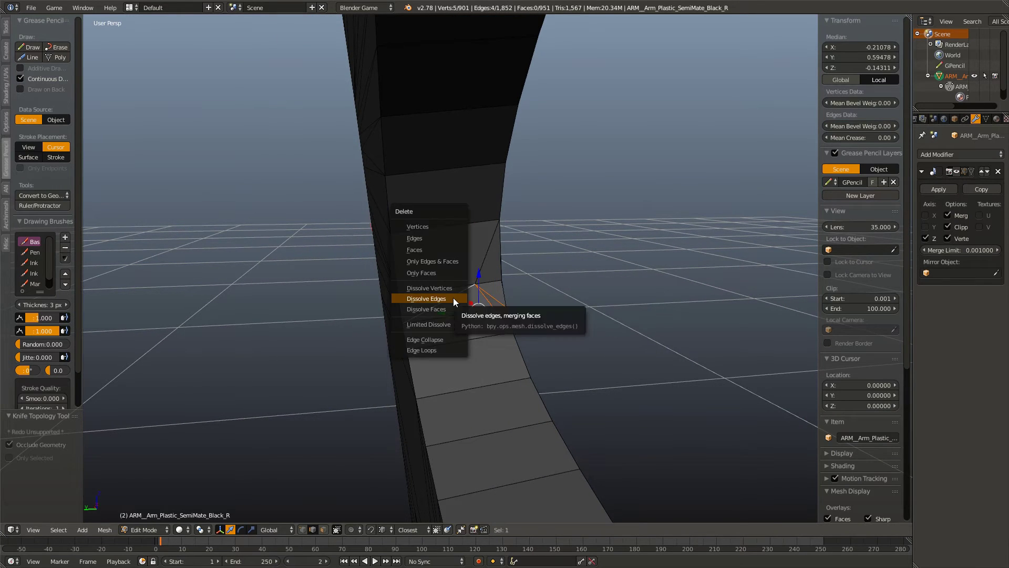
pyautogui.click(453, 298)
pyautogui.press('a')
# Step: Dissolve a redundant edge inside the notch
pyautogui.moveTo(432, 356); pyautogui.dragTo(334, 350)
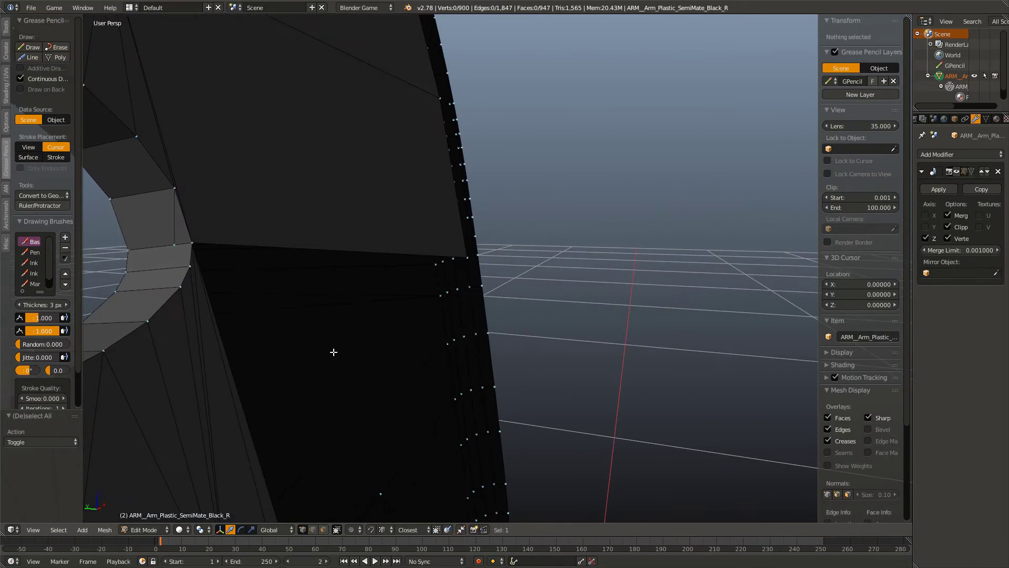
pyautogui.rightClick(243, 227)
pyautogui.press('x')
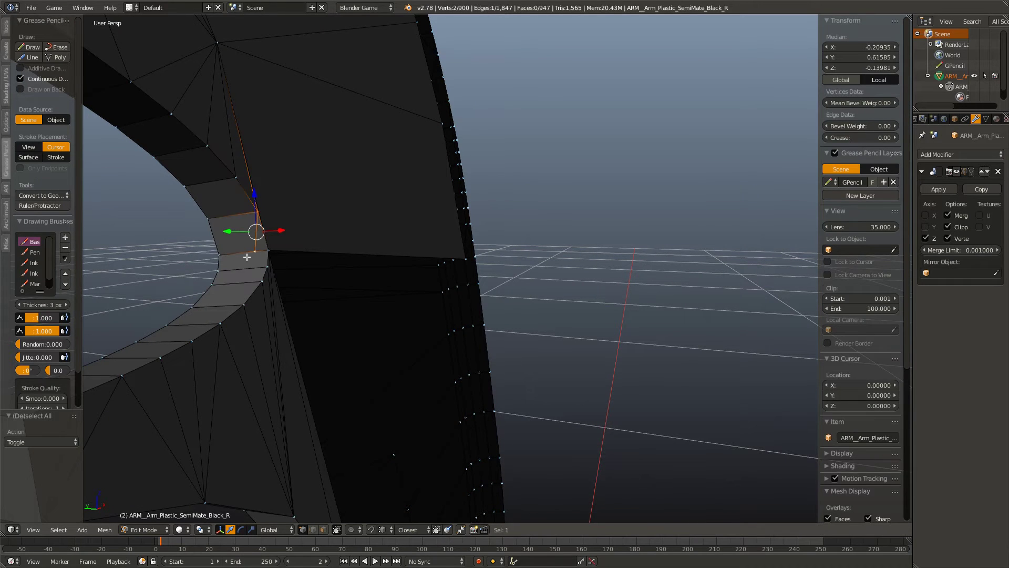
pyautogui.press('x')
pyautogui.click(247, 221)
pyautogui.moveTo(304, 292); pyautogui.dragTo(441, 433)
# Step: Toggle Limit Selection to Visible in the viewport header
pyautogui.scroll(-3)
pyautogui.scroll(3)
pyautogui.scroll(3)
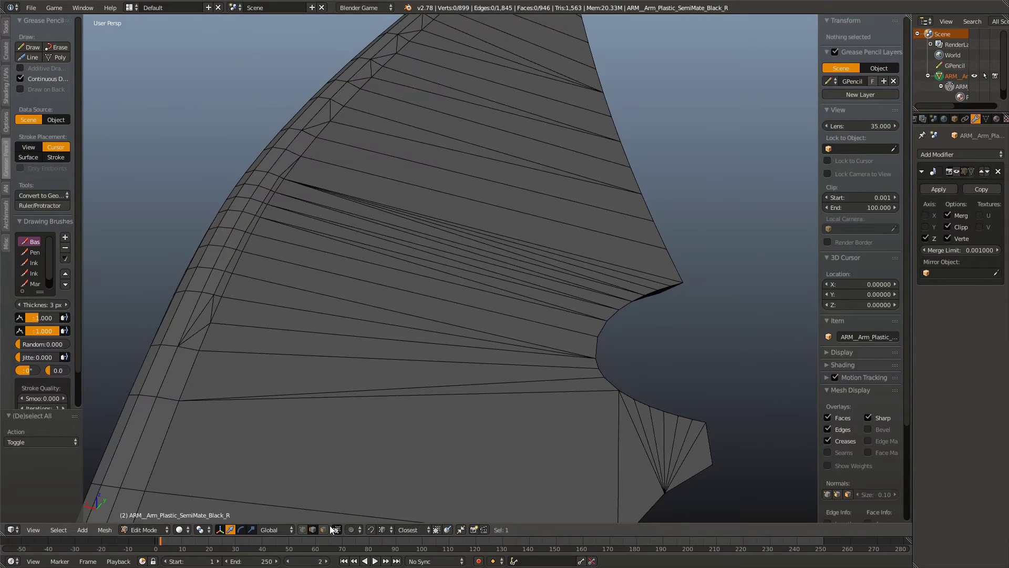
pyautogui.click(337, 530)
pyautogui.moveTo(379, 478); pyautogui.dragTo(410, 362)
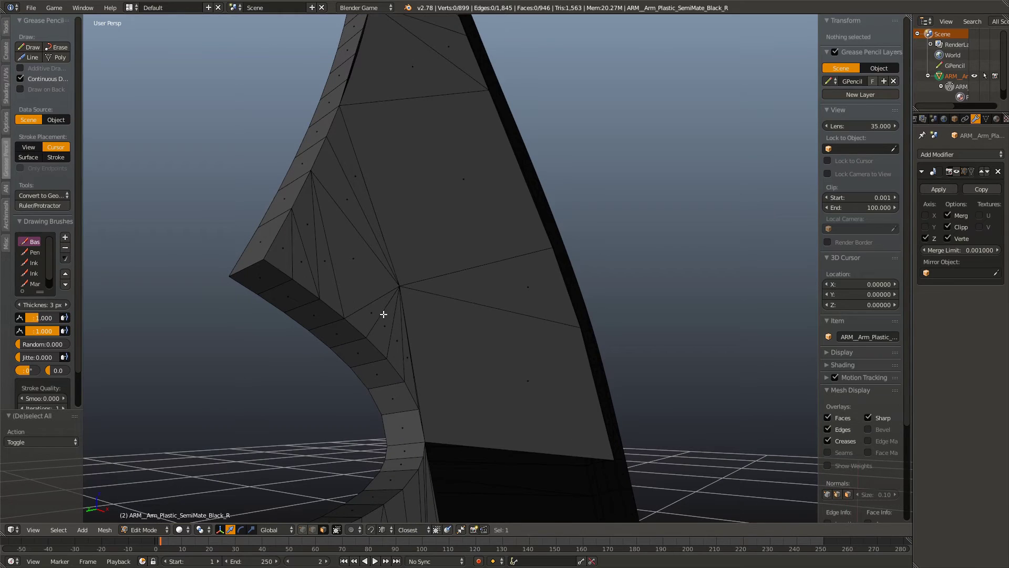
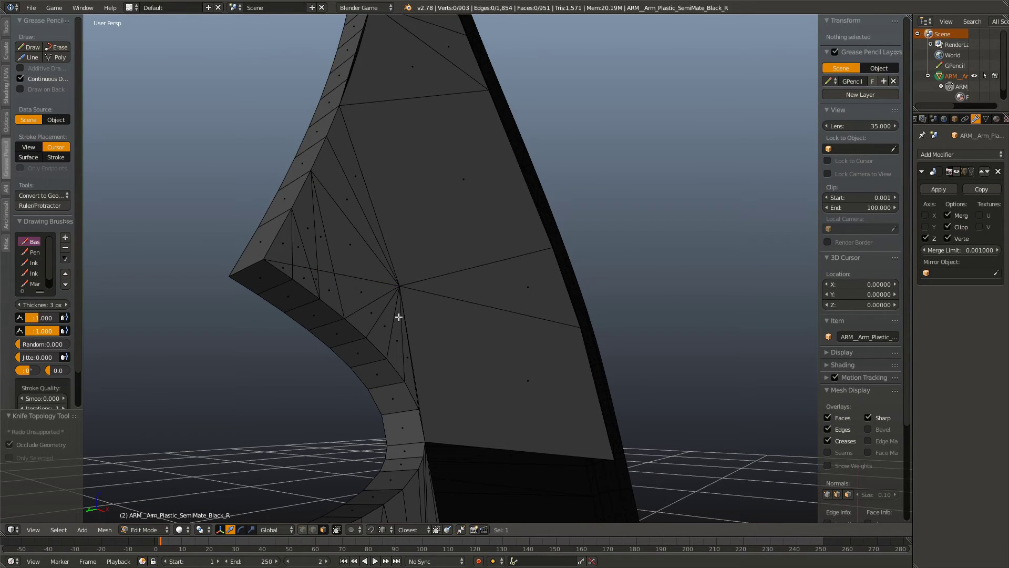
# Step: Dissolve the stray edge beside the triangle fan on the upper panel
pyautogui.moveTo(287, 249); pyautogui.dragTo(461, 268)
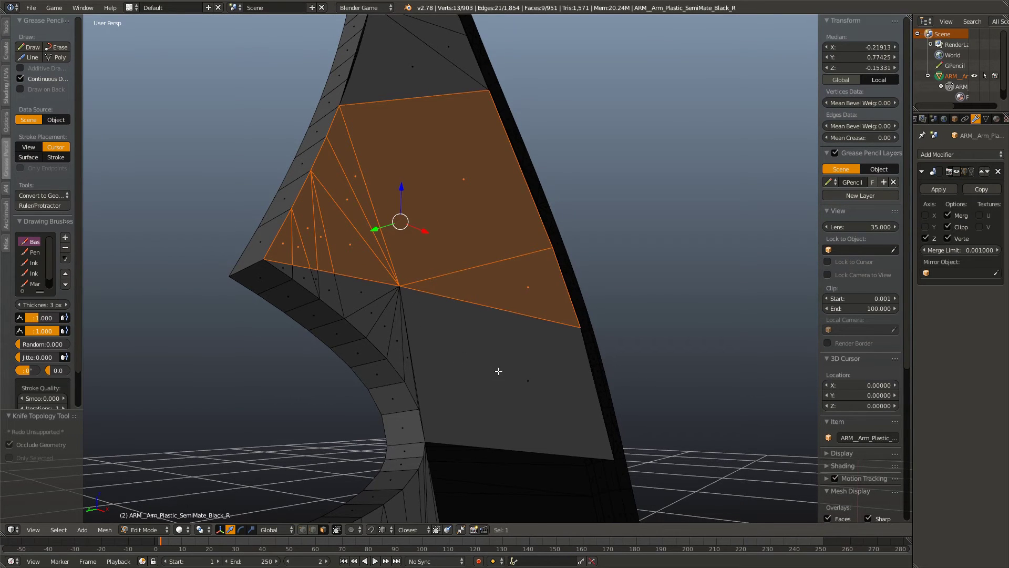
pyautogui.moveTo(499, 371); pyautogui.dragTo(399, 375)
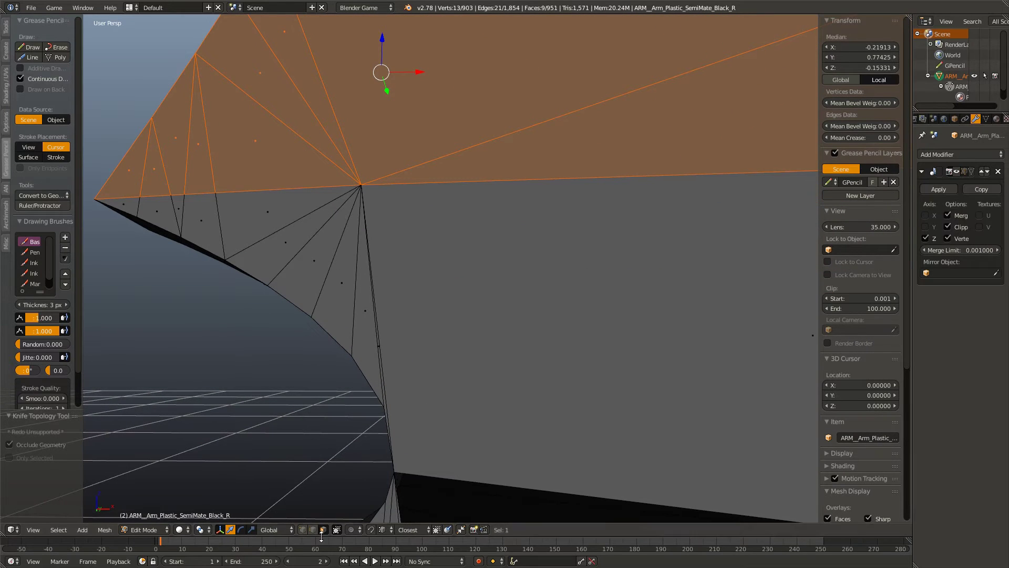
pyautogui.rightClick(390, 407)
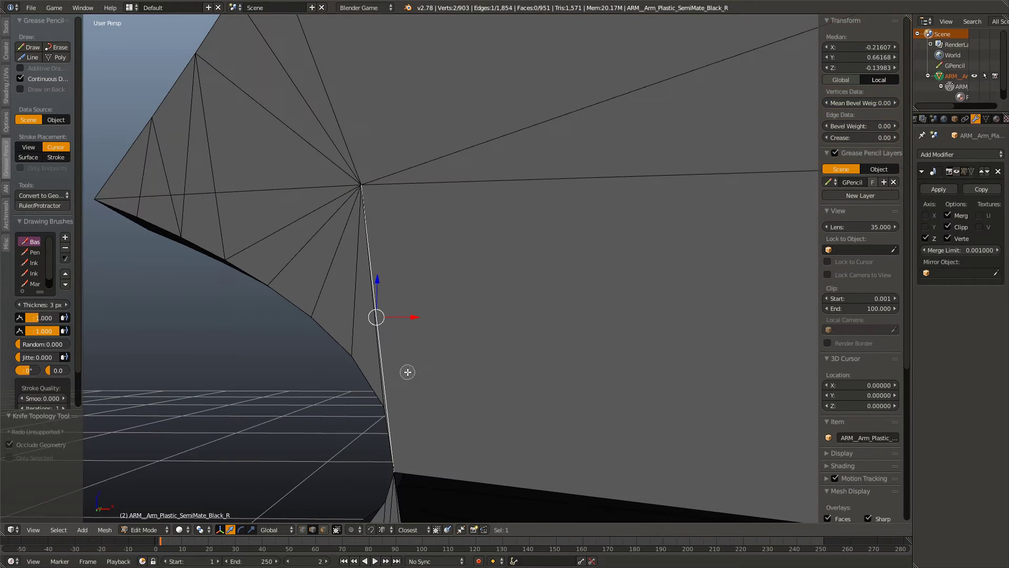
pyautogui.press('x')
pyautogui.click(408, 371)
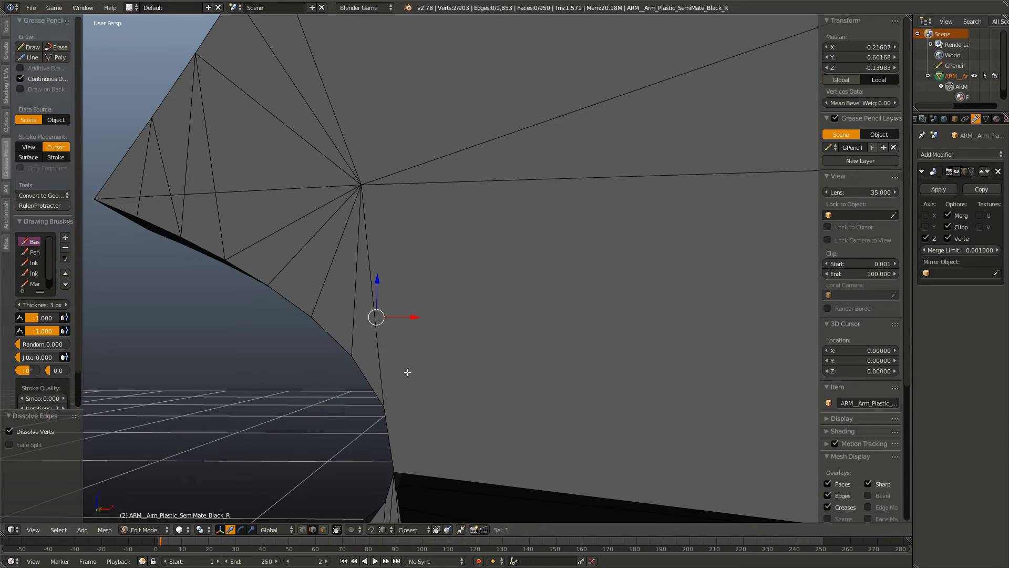
# Step: Knife-cut a new edge across the panel face
pyautogui.scroll(-3)
pyautogui.press('a')
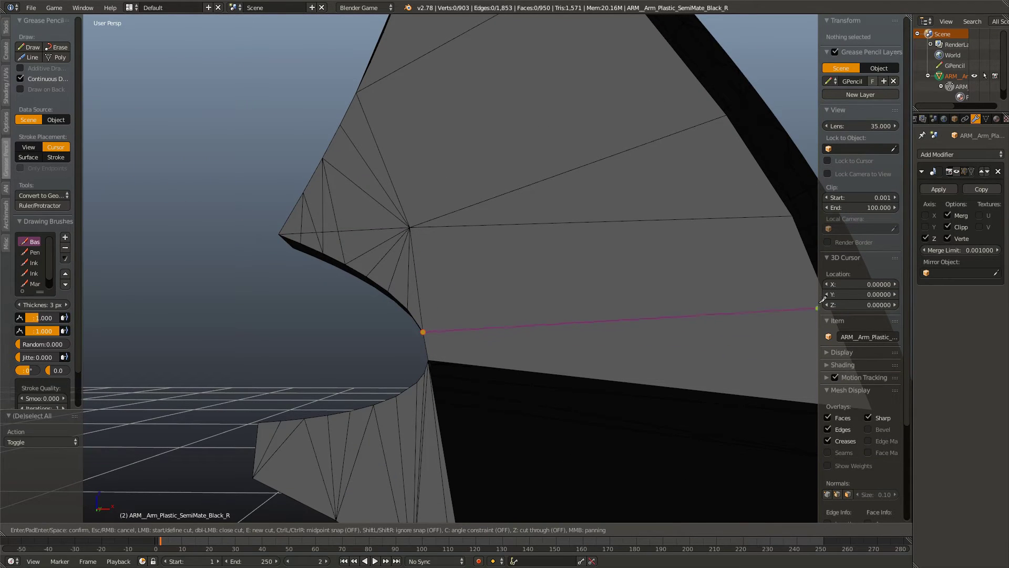
pyautogui.click(820, 281)
pyautogui.press('Return')
pyautogui.moveTo(805, 287); pyautogui.dragTo(339, 362)
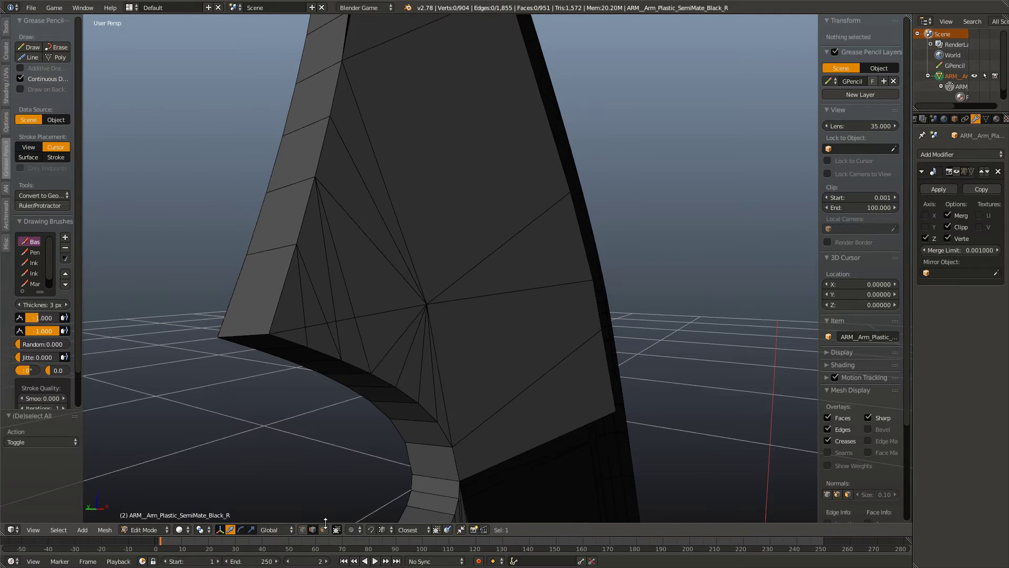
# Step: Select the upper panel's fan and large faces and delete them, leaving 927 faces
pyautogui.moveTo(326, 516); pyautogui.dragTo(338, 310)
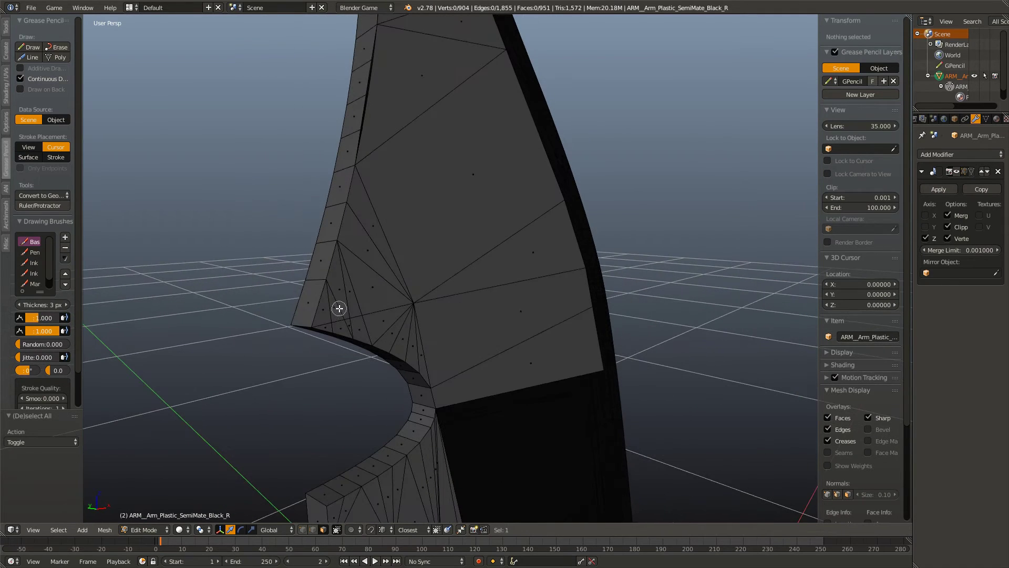
pyautogui.click(358, 291)
pyautogui.click(506, 252)
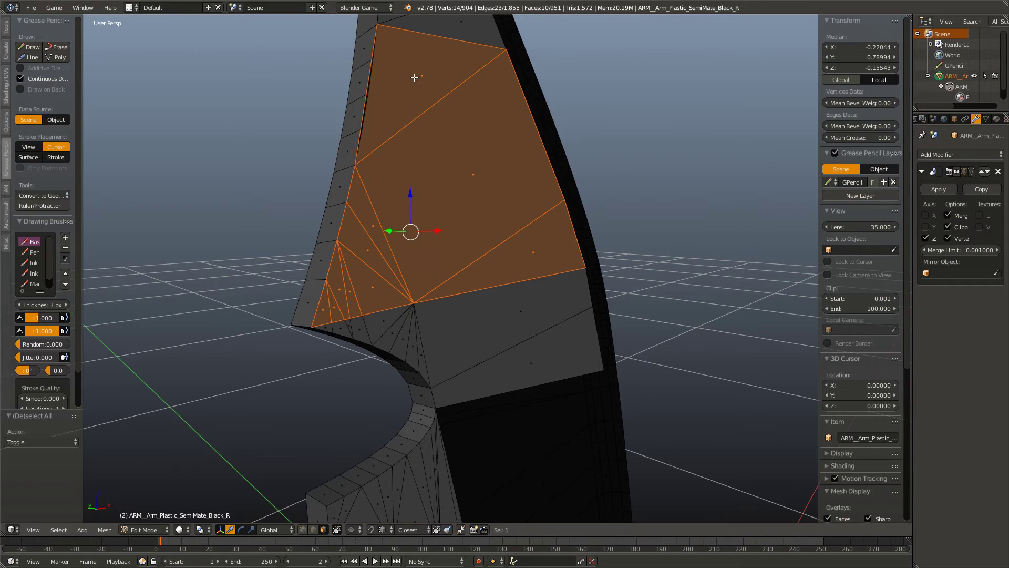
pyautogui.moveTo(415, 77); pyautogui.dragTo(455, 297)
pyautogui.click(456, 297)
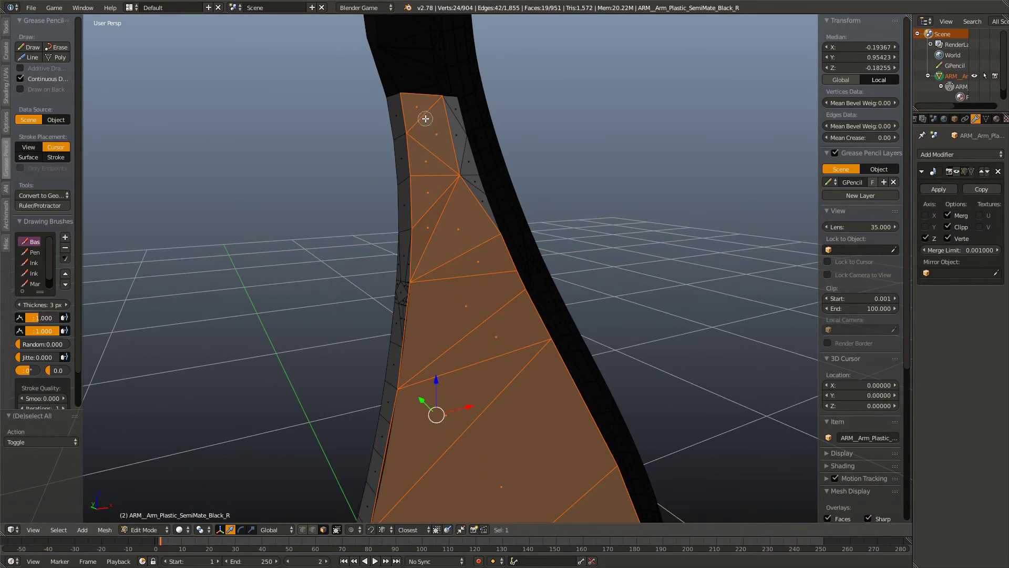
pyautogui.moveTo(493, 238); pyautogui.dragTo(495, 199)
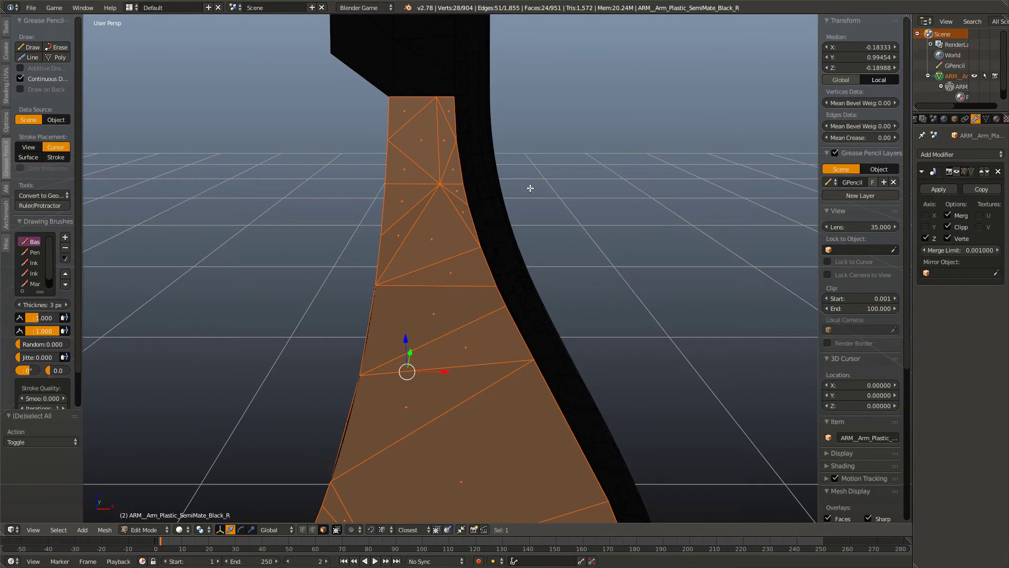
pyautogui.click(517, 139)
pyautogui.moveTo(517, 158); pyautogui.dragTo(481, 305)
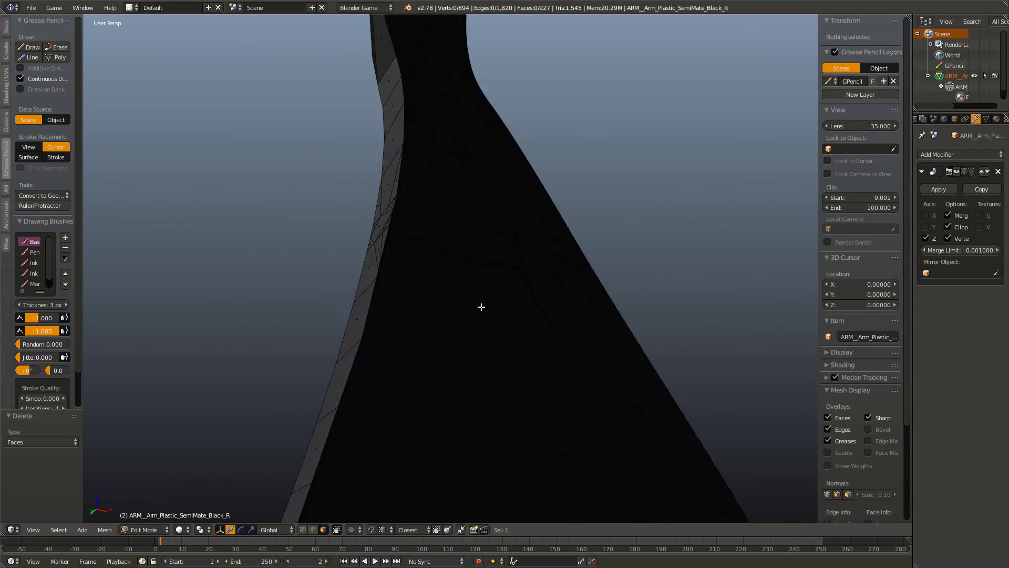
# Step: Delete the first two unwanted edges on the grey side surface
pyautogui.moveTo(357, 399); pyautogui.dragTo(604, 412)
pyautogui.rightClick(604, 413)
pyautogui.press('x')
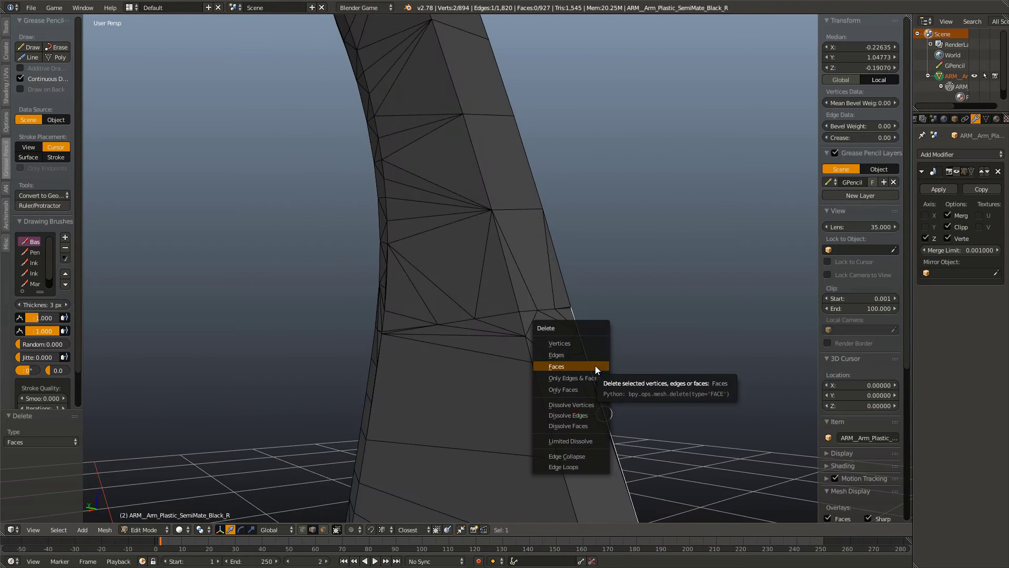
pyautogui.click(595, 365)
pyautogui.moveTo(585, 353); pyautogui.dragTo(558, 266)
pyautogui.rightClick(597, 400)
pyautogui.press('x')
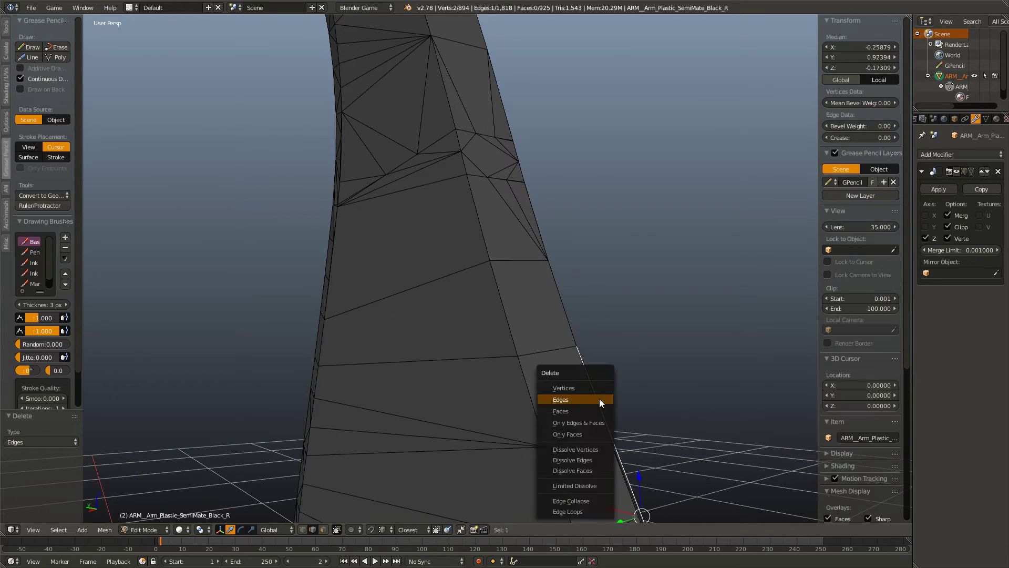
pyautogui.click(599, 399)
# Step: Delete two more unwanted edges further along the side surface
pyautogui.moveTo(613, 428); pyautogui.dragTo(500, 212)
pyautogui.rightClick(525, 282)
pyautogui.press('x')
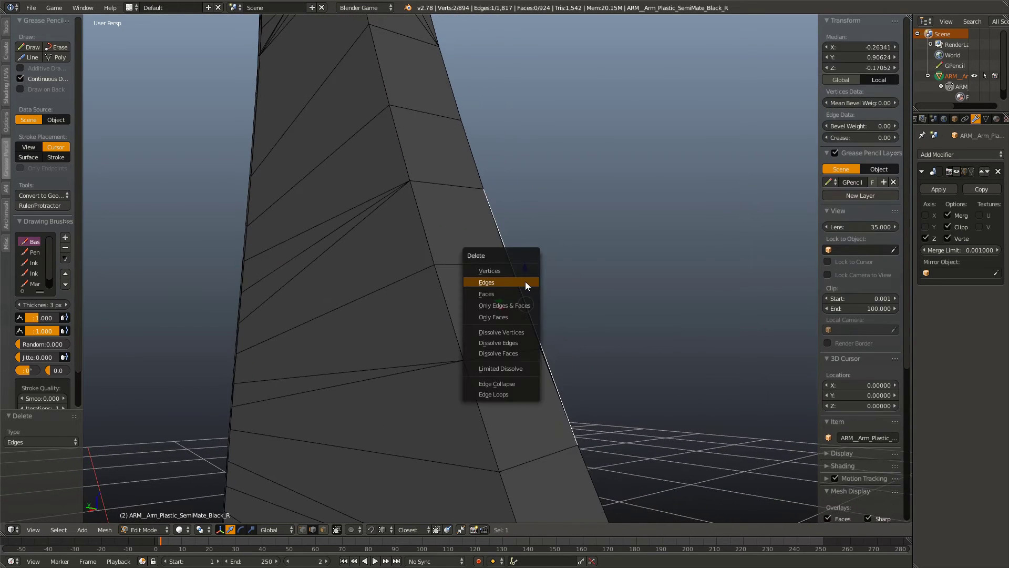
pyautogui.click(525, 282)
pyautogui.moveTo(578, 282); pyautogui.dragTo(510, 243)
pyautogui.rightClick(564, 356)
pyautogui.press('x')
pyautogui.click(563, 355)
# Step: Dissolve the remaining triangle and diagonal edges in the side strip
pyautogui.rightClick(509, 243)
pyautogui.press('f')
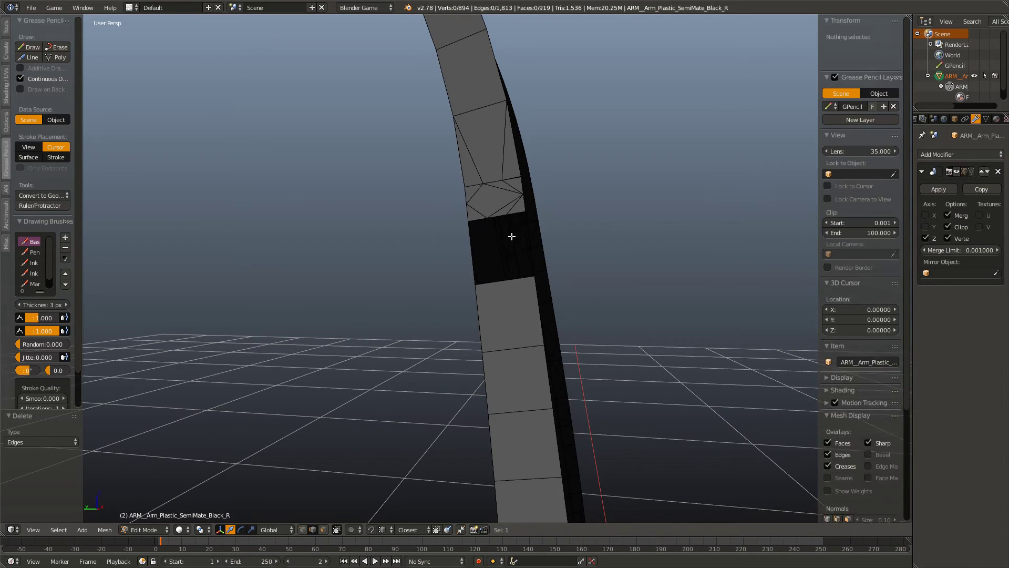
pyautogui.hotkey('ctrl', 'z')
pyautogui.press('x')
pyautogui.click(491, 267)
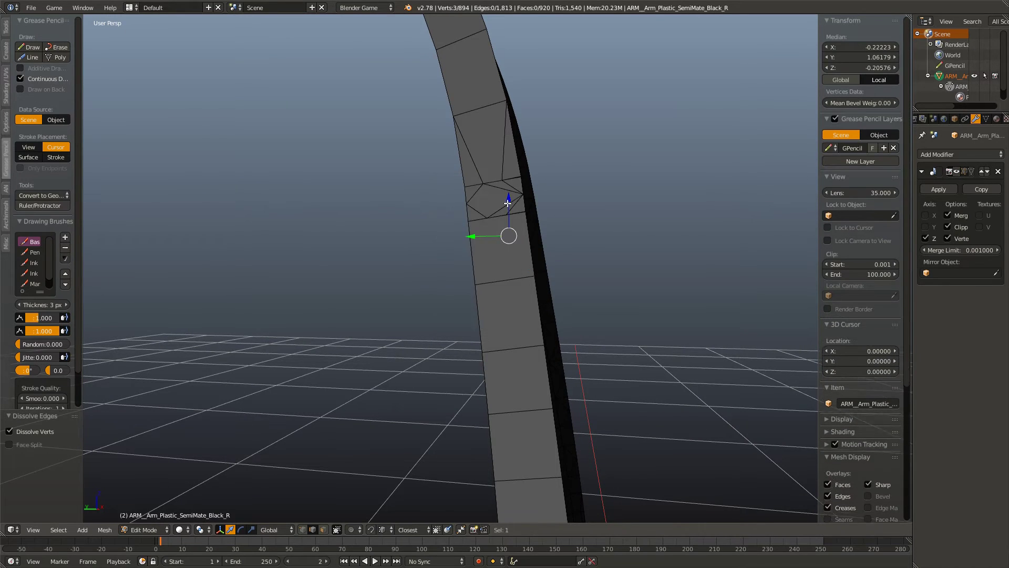
pyautogui.moveTo(491, 267); pyautogui.dragTo(507, 273)
pyautogui.rightClick(510, 243)
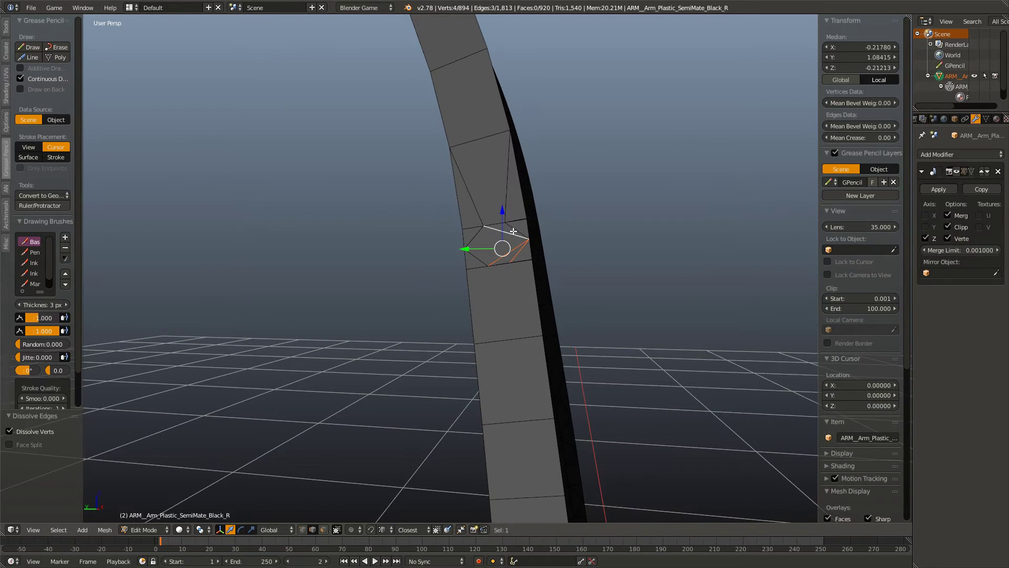
pyautogui.click(470, 244)
pyautogui.rightClick(484, 194)
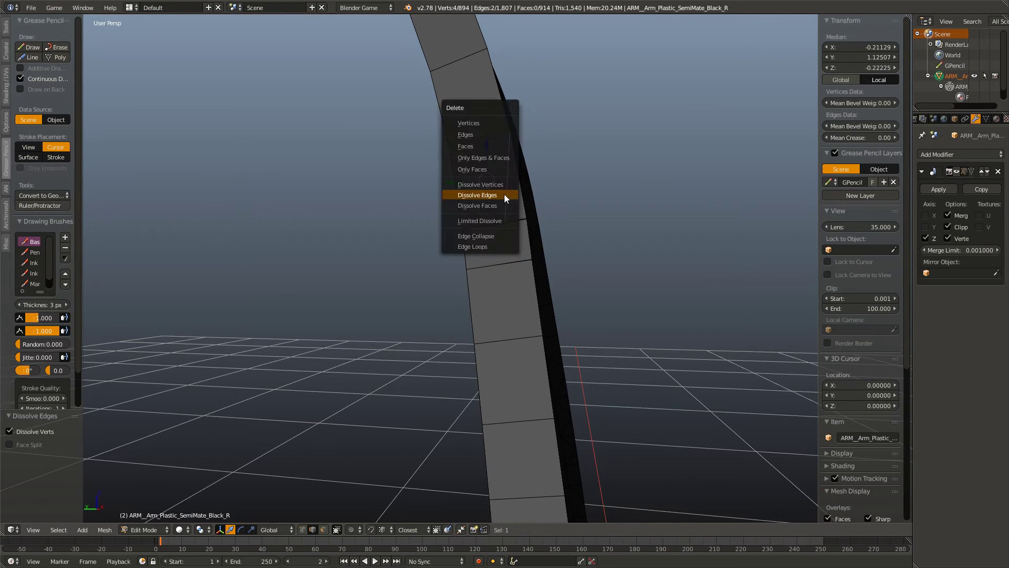
pyautogui.click(504, 197)
# Step: Select the long run of side-strip faces from the bottom up the arm
pyautogui.moveTo(504, 197); pyautogui.dragTo(543, 256)
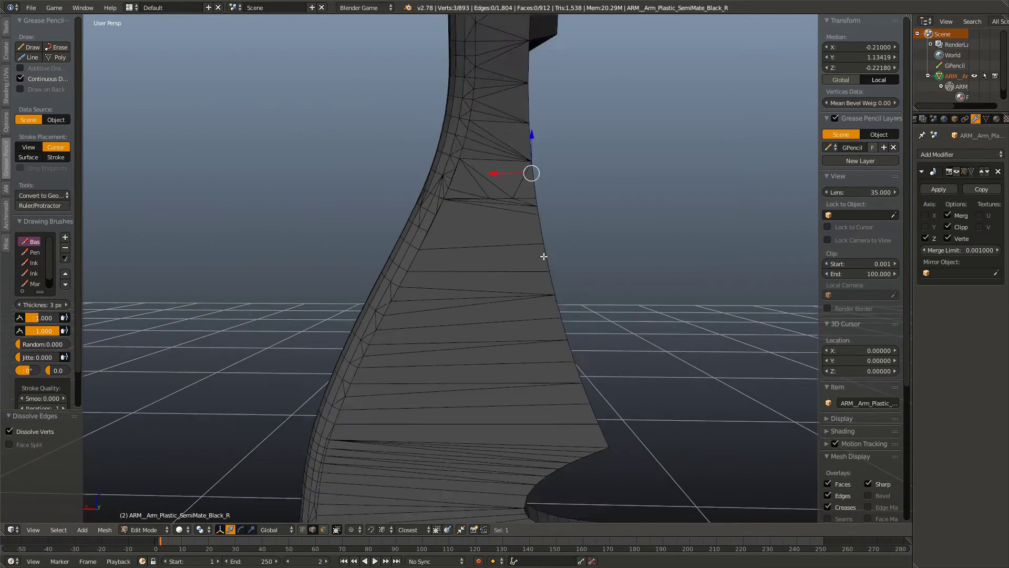
pyautogui.scroll(-3)
pyautogui.scroll(3)
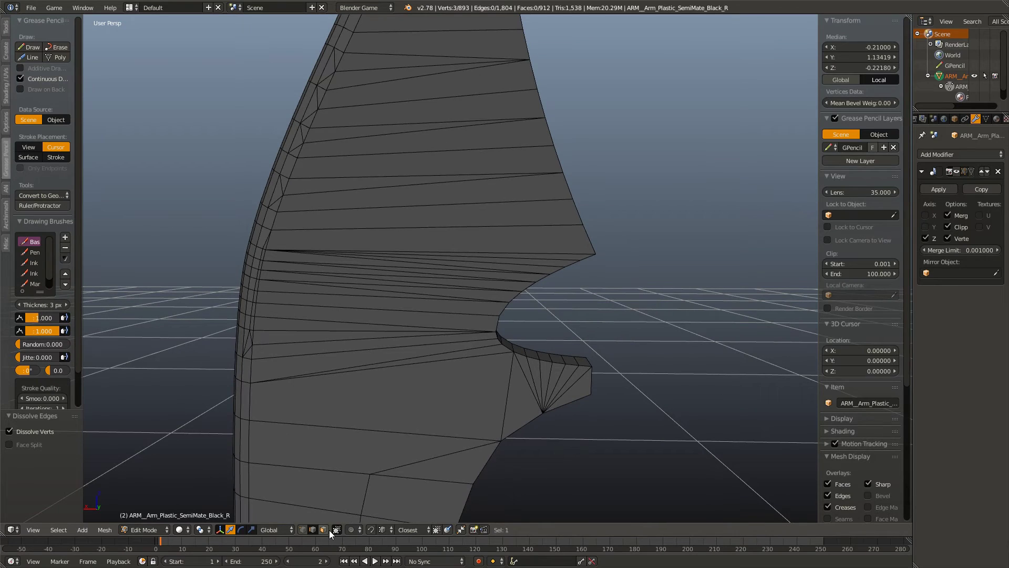
pyautogui.click(329, 530)
pyautogui.moveTo(406, 253); pyautogui.dragTo(418, 420)
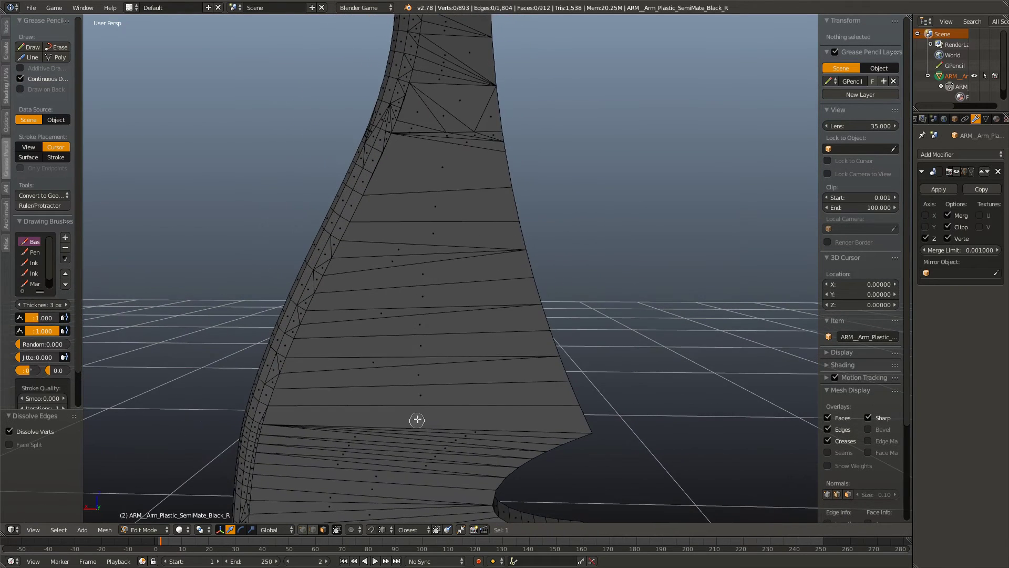
pyautogui.rightClick(417, 419)
pyautogui.rightClick(409, 259)
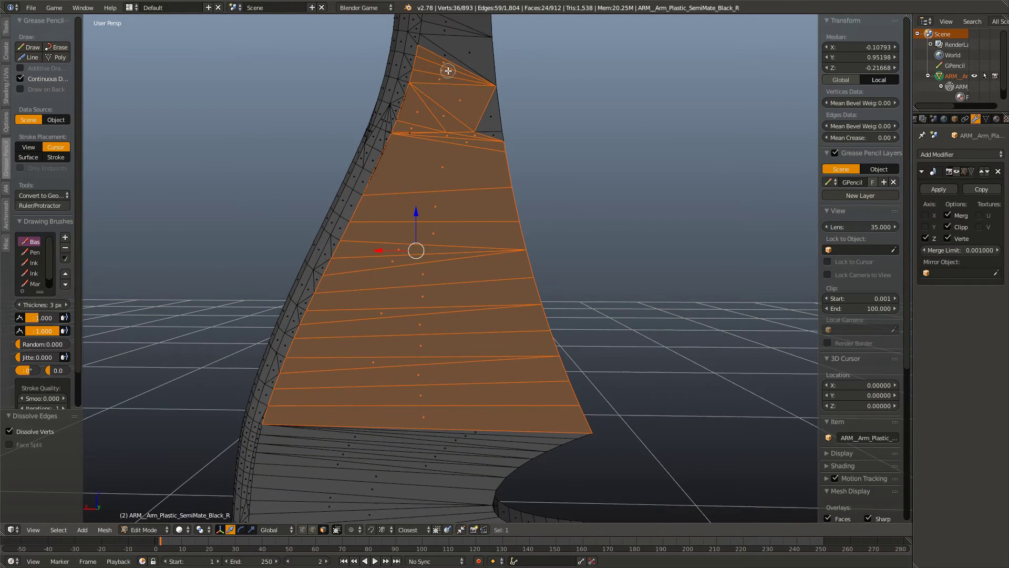
pyautogui.moveTo(448, 70); pyautogui.dragTo(487, 384)
pyautogui.rightClick(486, 42)
pyautogui.moveTo(486, 43); pyautogui.dragTo(464, 312)
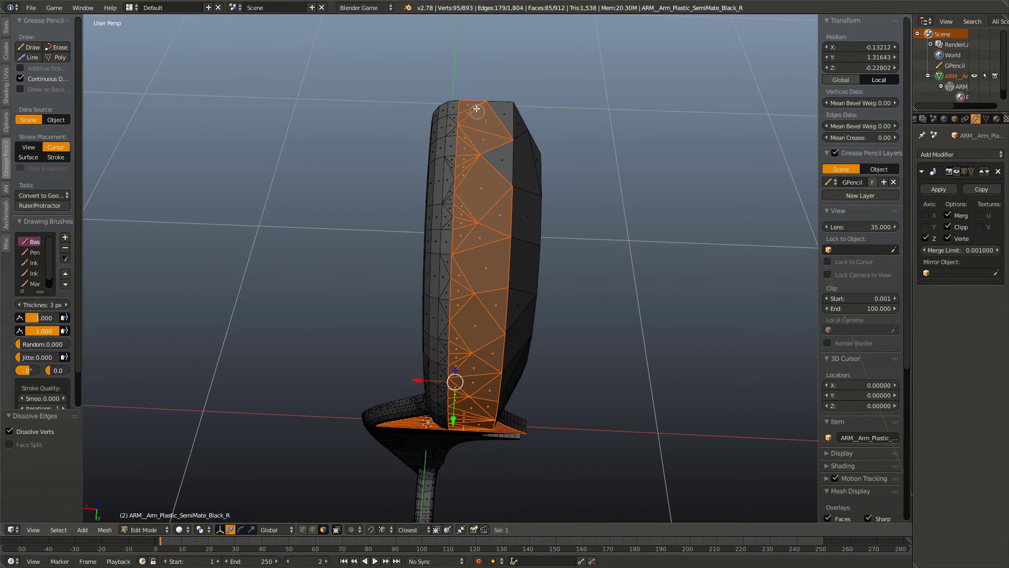
# Step: Delete the selected strip faces and the loose leftover vertex
pyautogui.click(468, 164)
pyautogui.scroll(3)
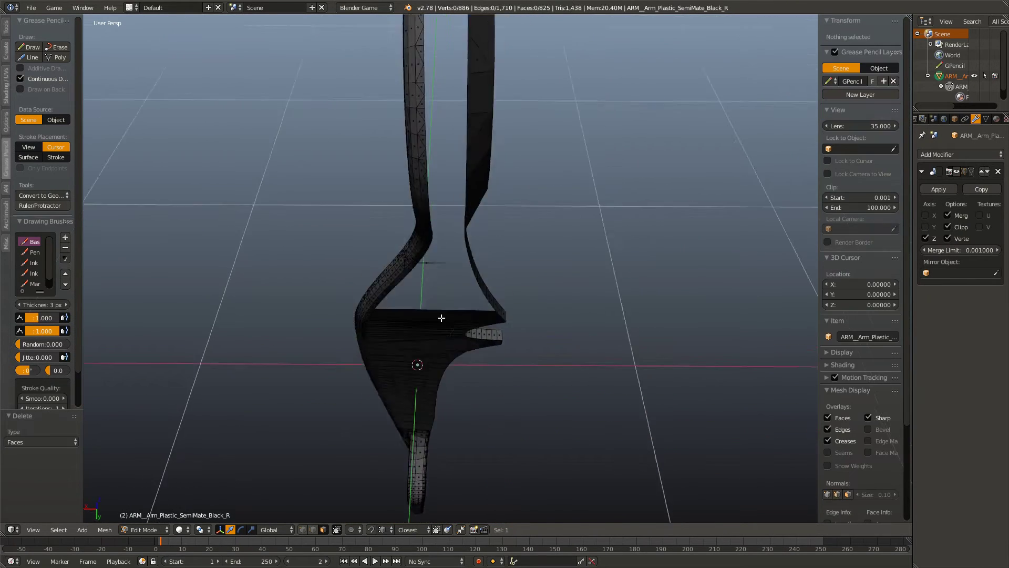
pyautogui.scroll(3)
pyautogui.rightClick(503, 132)
pyautogui.press('x')
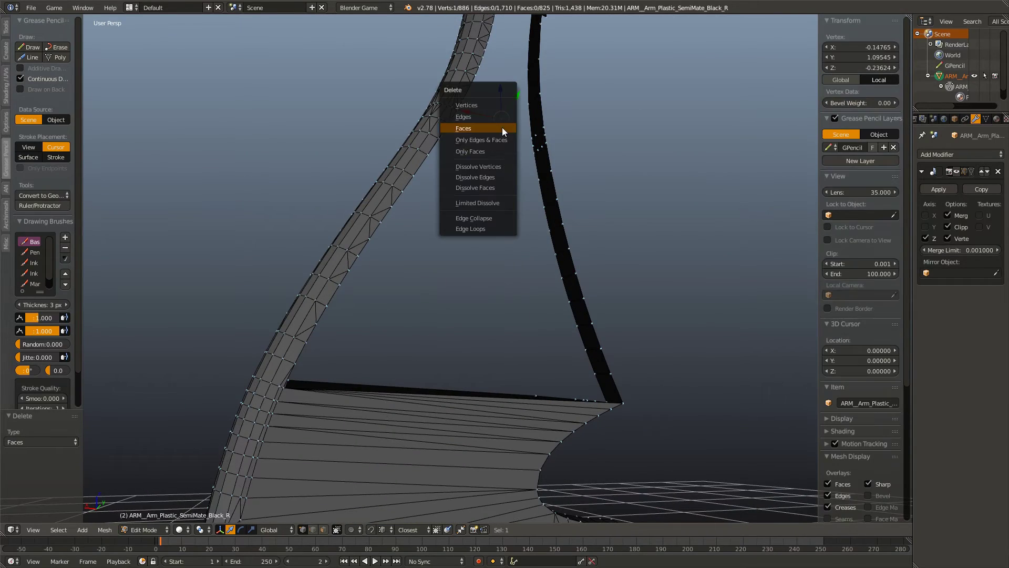
pyautogui.click(487, 105)
# Step: Dissolve the edge loop across the strip, undoing an accidental edge move first
pyautogui.moveTo(546, 209); pyautogui.dragTo(434, 342)
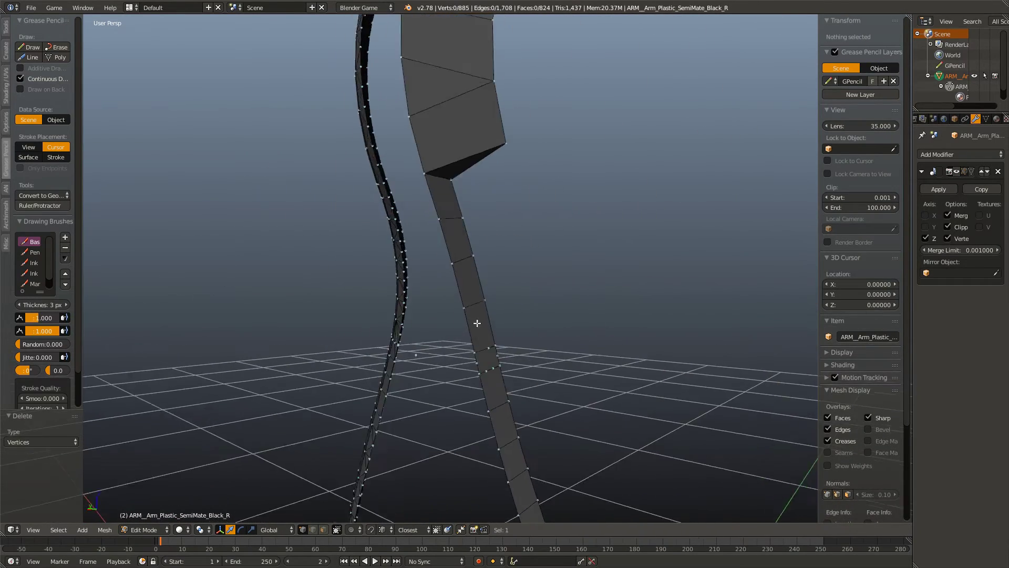
pyautogui.scroll(3)
pyautogui.rightClick(434, 342)
pyautogui.press('g')
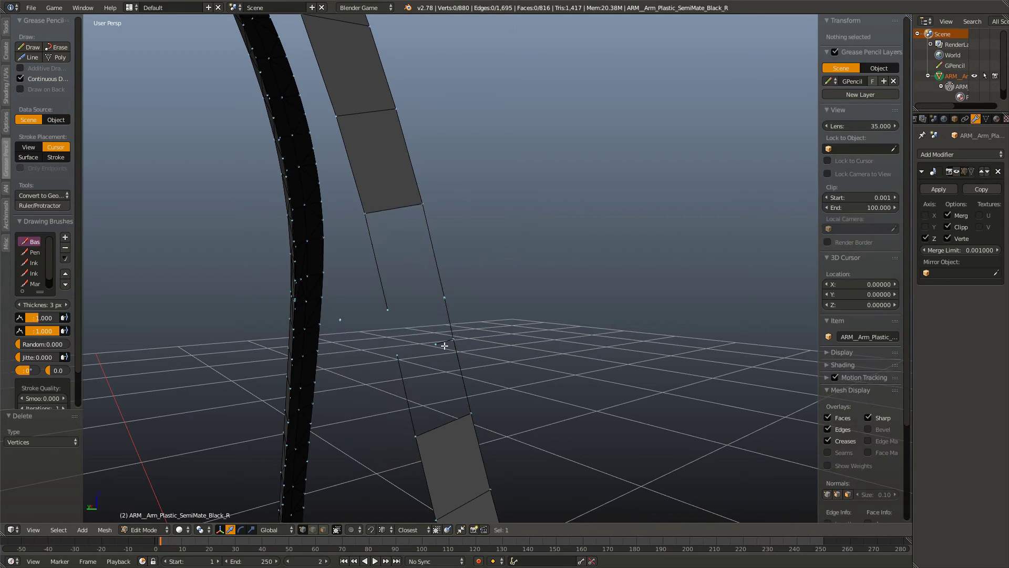
pyautogui.rightClick(444, 345)
pyautogui.press('x')
pyautogui.press('Escape')
pyautogui.press('x')
pyautogui.click(420, 329)
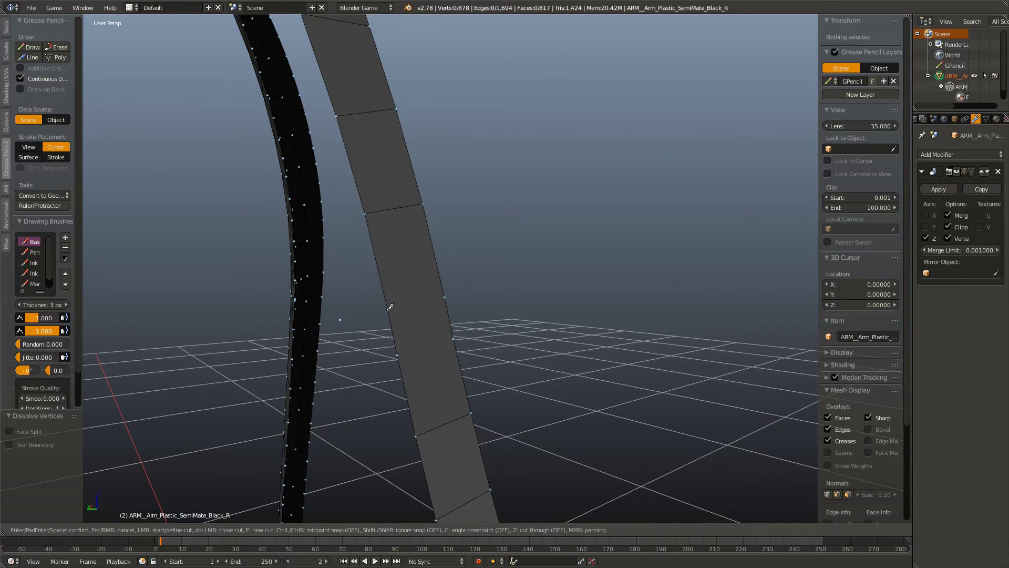
# Step: Knife-cut a new edge across the strip face, then deselect everything
pyautogui.press('Escape')
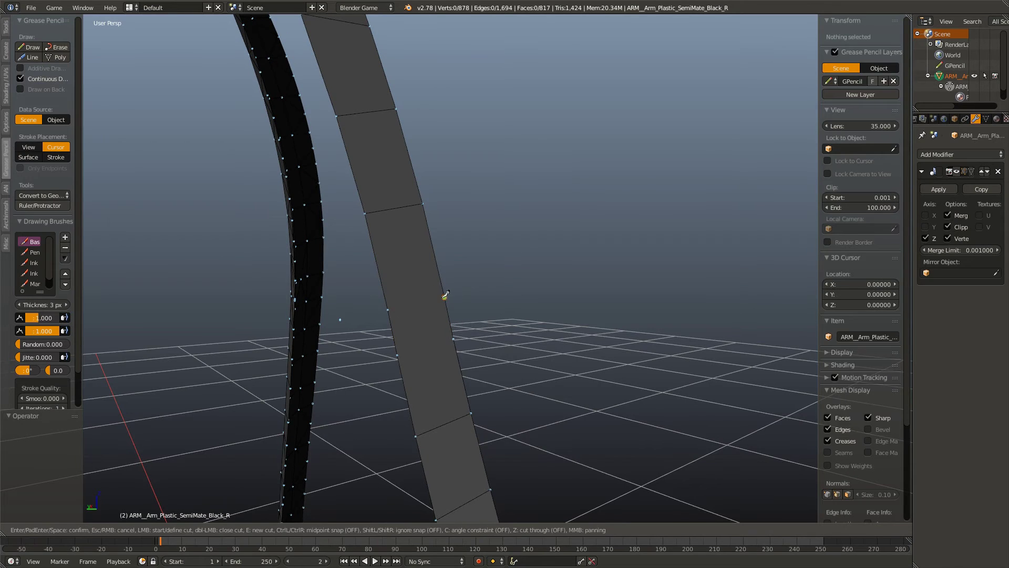
pyautogui.click(445, 296)
pyautogui.press('Return')
pyautogui.press('Escape')
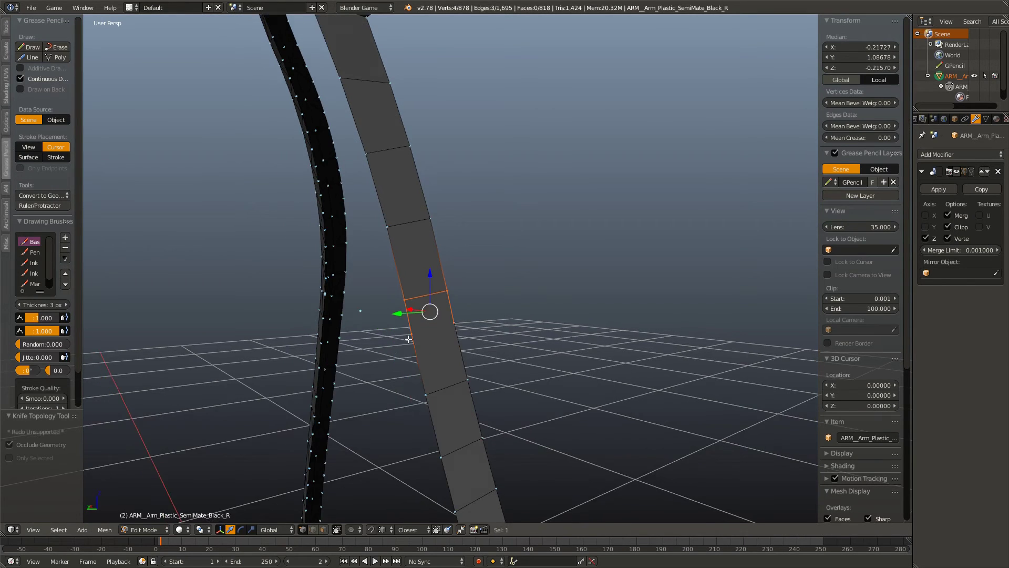
pyautogui.moveTo(402, 347); pyautogui.dragTo(422, 332)
pyautogui.press('a')
# Step: Delete the middle face of the right strip and its stray vertex
pyautogui.click(324, 532)
pyautogui.rightClick(389, 269)
pyautogui.press('x')
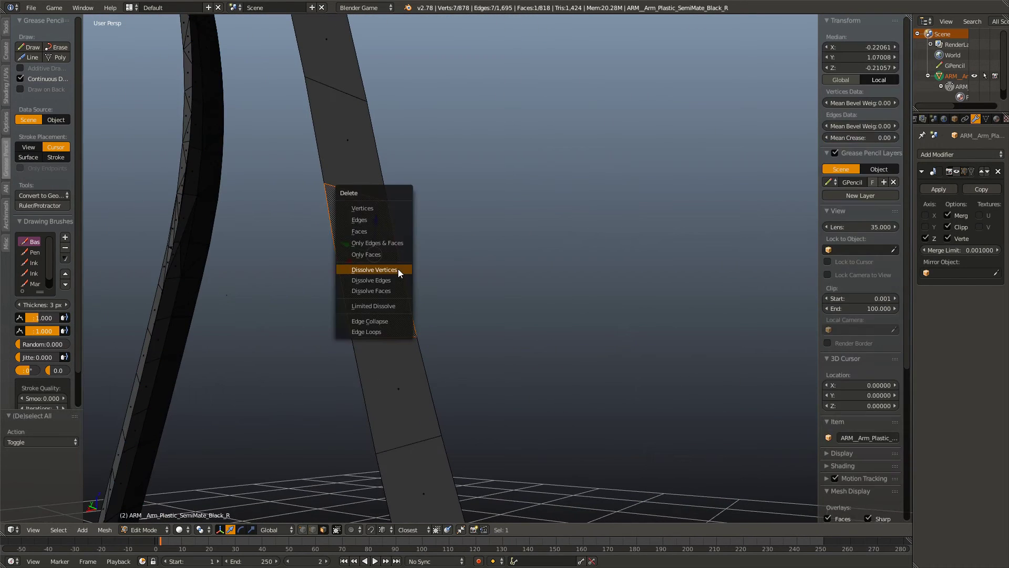
pyautogui.click(399, 270)
pyautogui.click(303, 529)
pyautogui.rightClick(397, 248)
pyautogui.press('x')
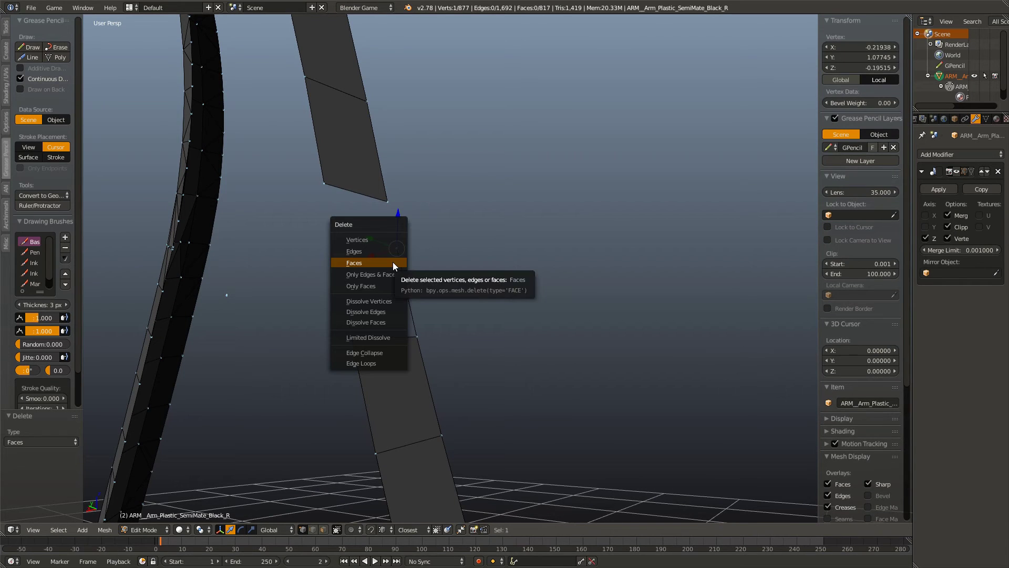
pyautogui.click(392, 262)
# Step: Fill the hole in the strip with a new face
pyautogui.rightClick(355, 193)
pyautogui.rightClick(385, 337)
pyautogui.press('f')
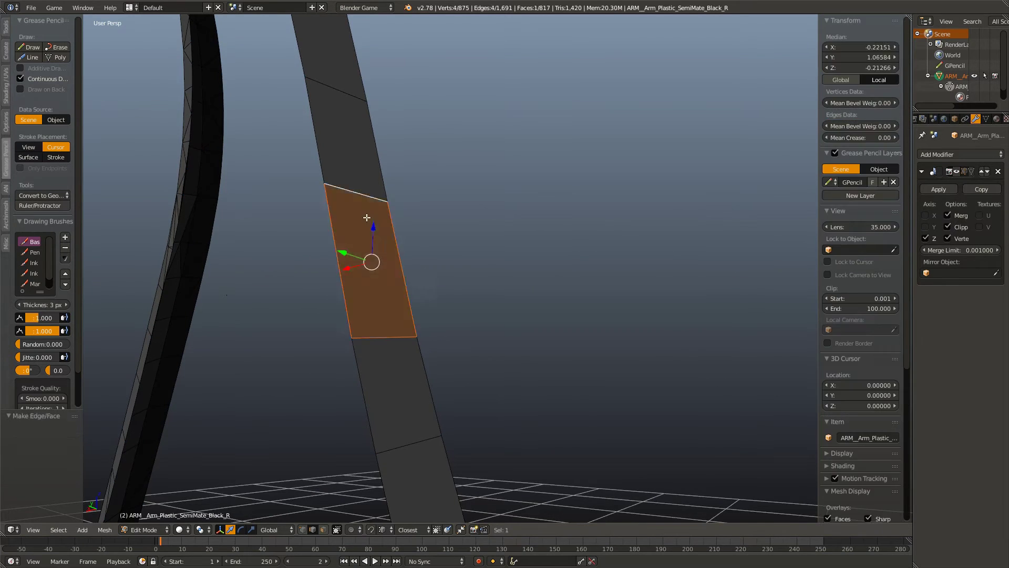
pyautogui.press('a')
# Step: Dissolve three extra edges on the arch's inner side
pyautogui.moveTo(462, 342); pyautogui.dragTo(462, 411)
pyautogui.rightClick(510, 346)
pyautogui.rightClick(532, 284)
pyautogui.rightClick(444, 225)
pyautogui.press('x')
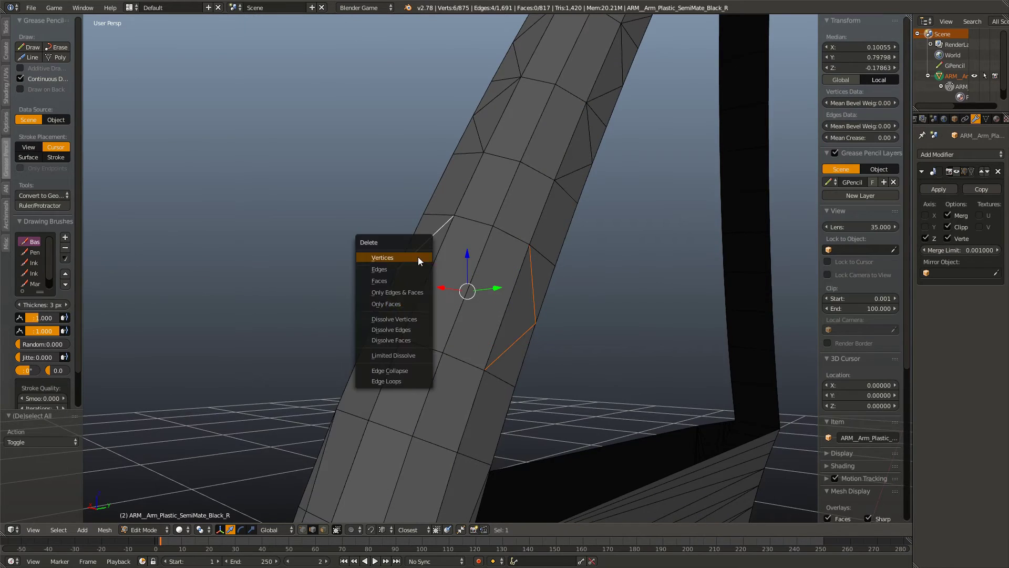
pyautogui.click(404, 328)
# Step: Try a knife cut where the strip meets the arch, then undo it
pyautogui.moveTo(401, 349); pyautogui.dragTo(394, 320)
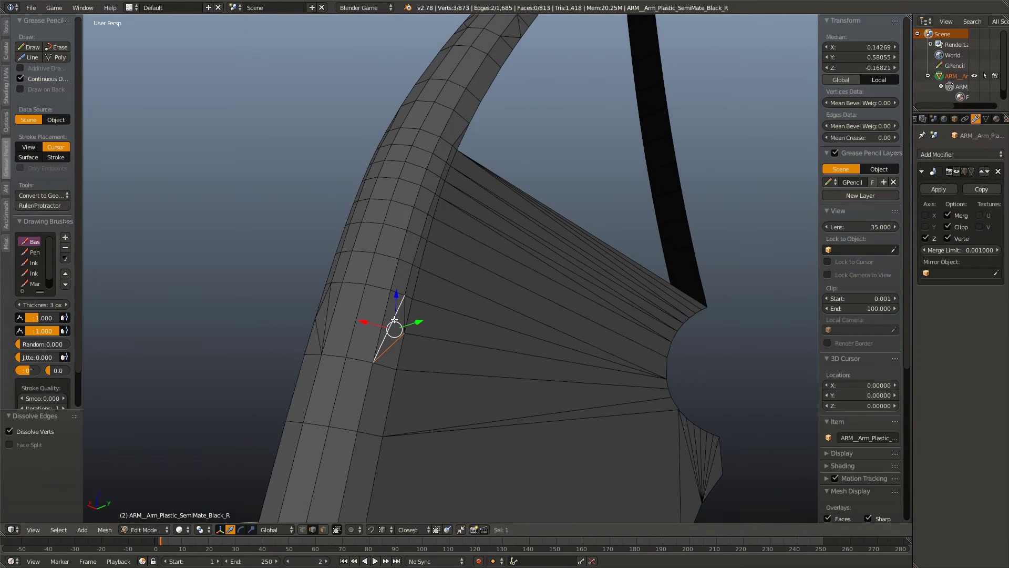
pyautogui.press('k')
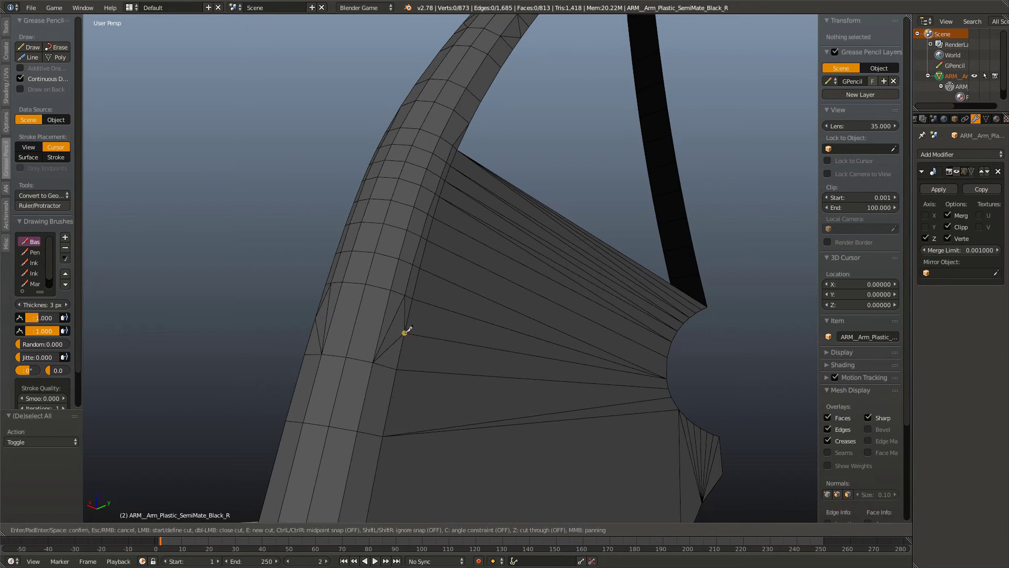
pyautogui.press('Return')
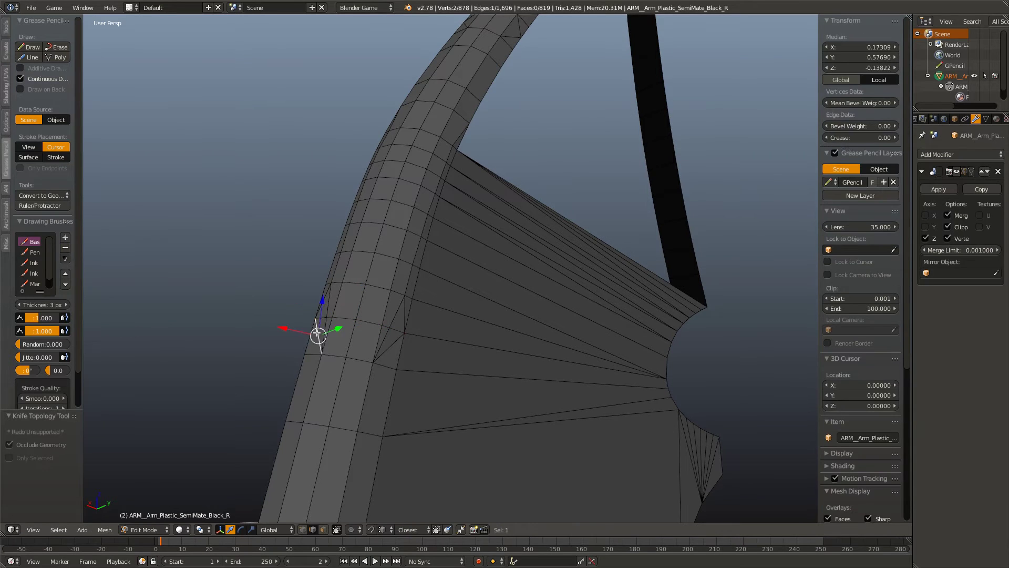
pyautogui.hotkey('ctrl', 'z')
pyautogui.scroll(-3)
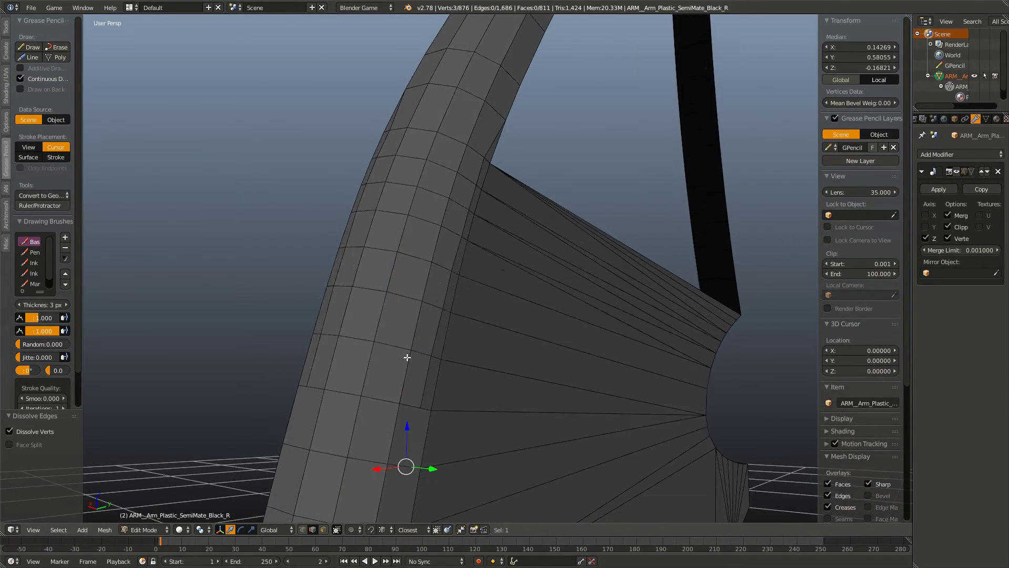
pyautogui.hotkey('ctrl', 'z')
pyautogui.hotkey('ctrl', 'z')
pyautogui.hotkey('ctrl', 'z')
pyautogui.hotkey('ctrl', 'z')
# Step: Dissolve the triangle edges on the underside of the strip
pyautogui.moveTo(419, 253); pyautogui.dragTo(439, 331)
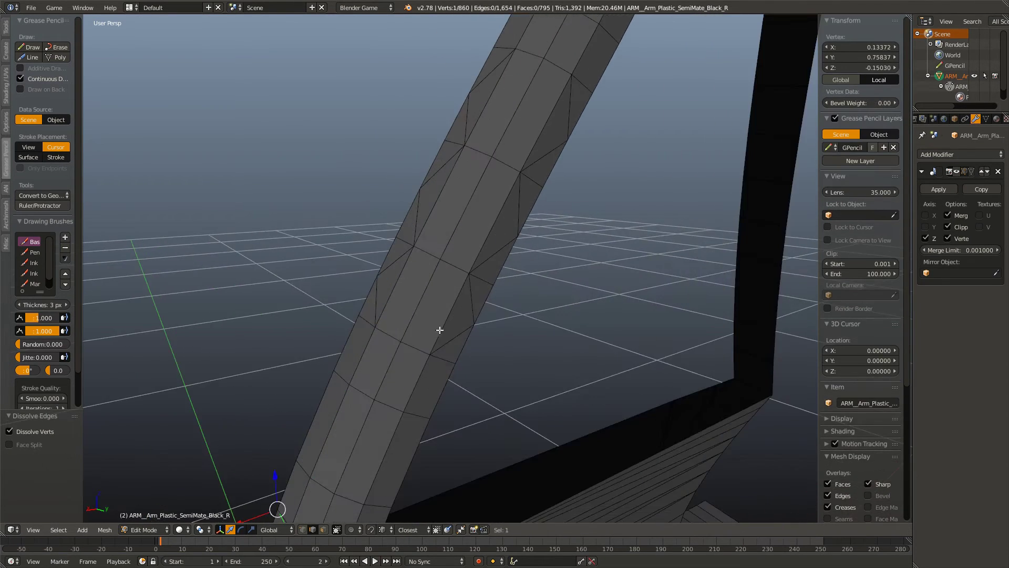
pyautogui.click(473, 297)
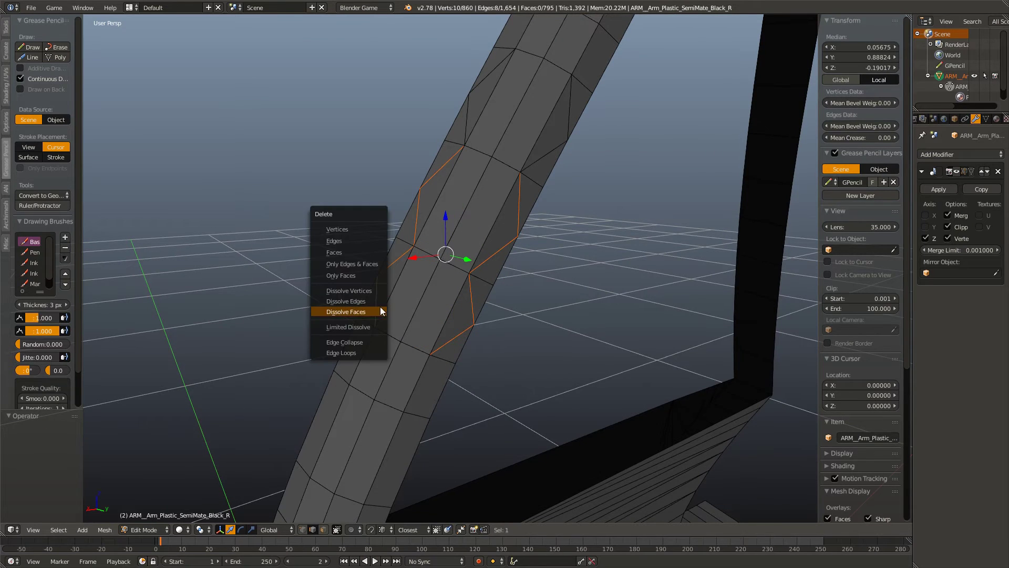
pyautogui.click(346, 301)
pyautogui.scroll(-3)
pyautogui.click(369, 313)
pyautogui.click(484, 196)
pyautogui.scroll(3)
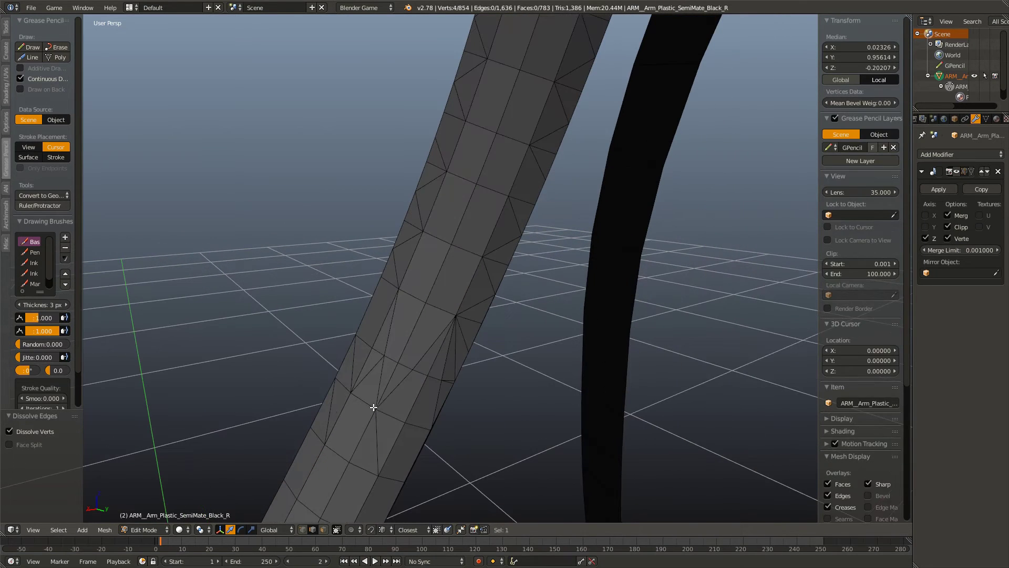
pyautogui.click(350, 367)
pyautogui.press('x')
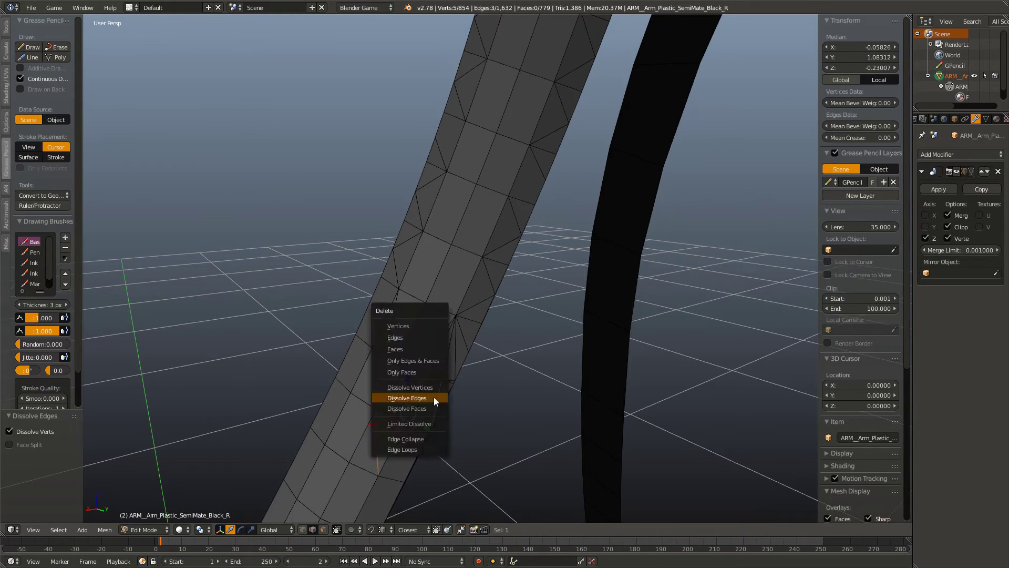
pyautogui.click(434, 396)
# Step: Remove triangle diagonal edges further along the strip
pyautogui.moveTo(434, 396); pyautogui.dragTo(322, 307)
pyautogui.click(314, 300)
pyautogui.press('x')
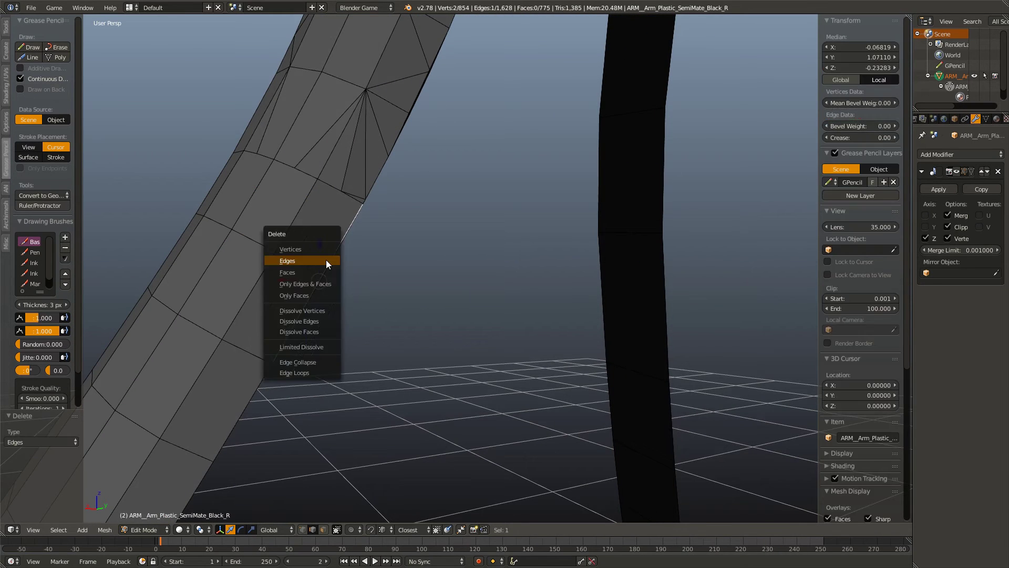
pyautogui.click(300, 237)
pyautogui.moveTo(326, 260); pyautogui.dragTo(386, 305)
pyautogui.click(433, 257)
pyautogui.click(421, 291)
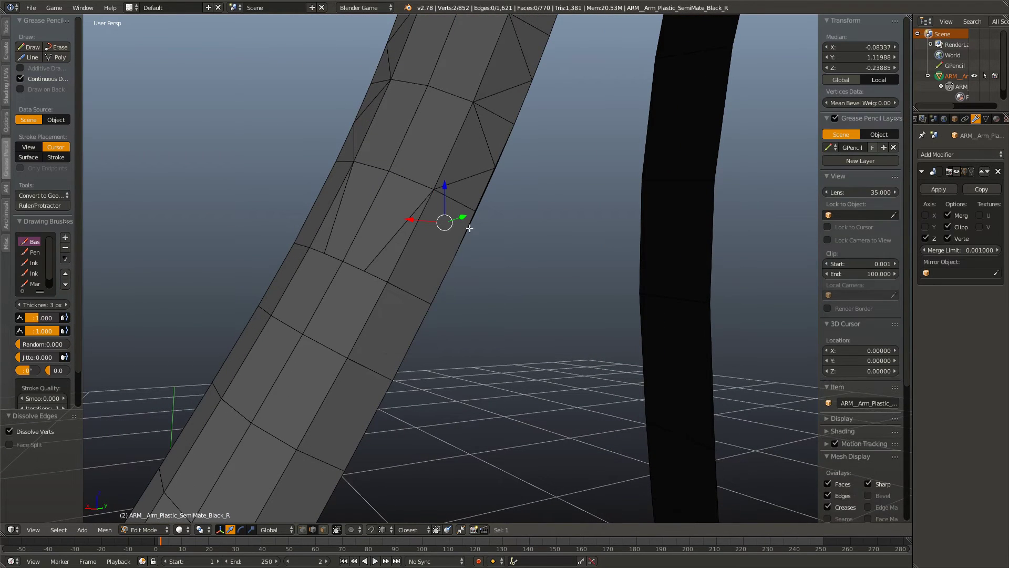
pyautogui.click(477, 203)
pyautogui.click(464, 143)
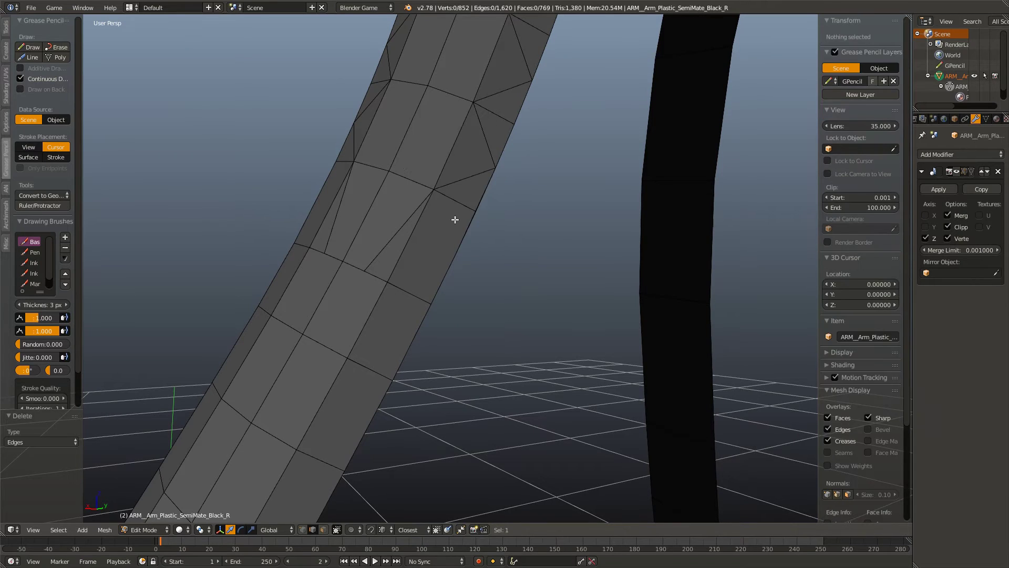
# Step: Dissolve two more strip edges, viewing the strip face-on
pyautogui.click(462, 243)
pyautogui.moveTo(462, 244); pyautogui.dragTo(450, 266)
pyautogui.click(495, 326)
pyautogui.press('x')
pyautogui.click(473, 418)
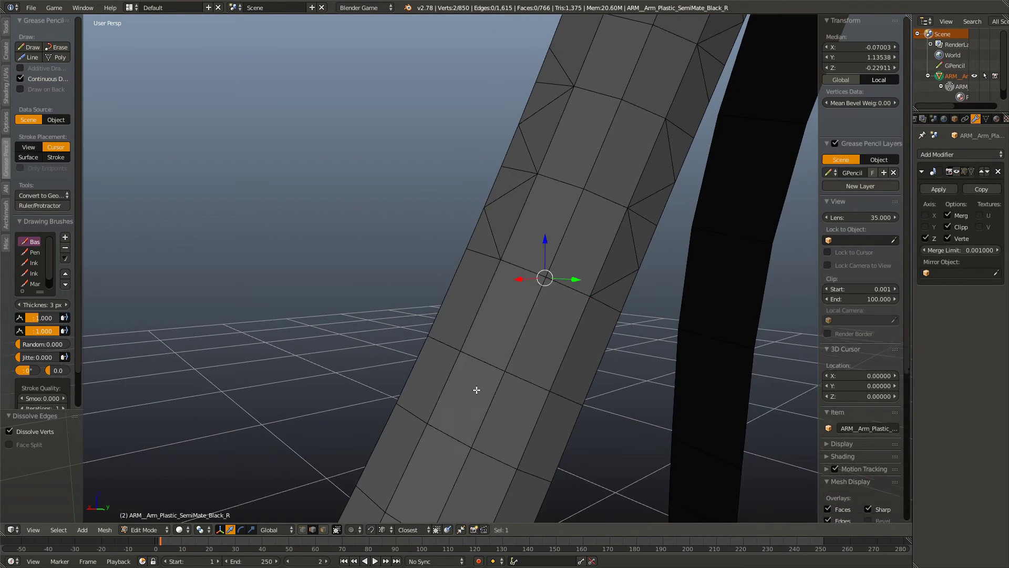
pyautogui.click(489, 226)
pyautogui.press('x')
# Step: Dissolve the diagonal edges up toward the top of the strip
pyautogui.click(539, 112)
pyautogui.moveTo(539, 112); pyautogui.dragTo(428, 376)
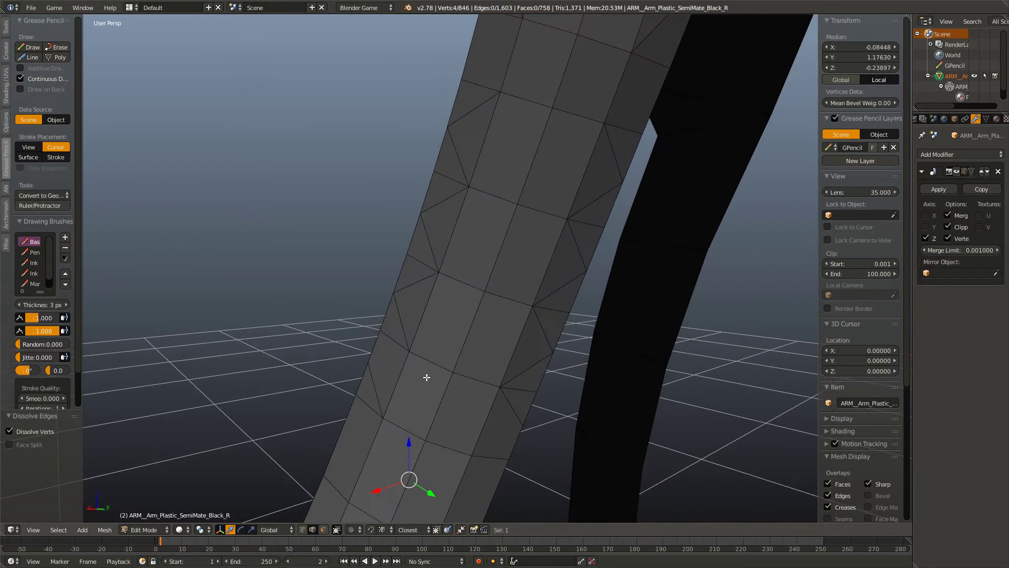
pyautogui.click(410, 333)
pyautogui.press('x')
pyautogui.click(396, 326)
pyautogui.click(525, 375)
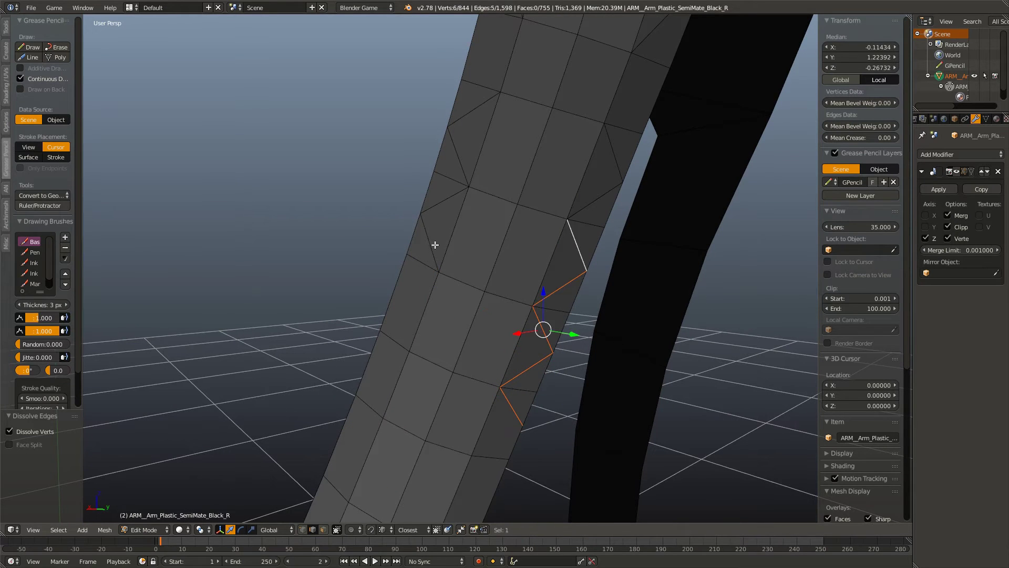
pyautogui.press('x')
pyautogui.click(594, 183)
# Step: Dissolve further stray edges higher up the arch
pyautogui.scroll(-3)
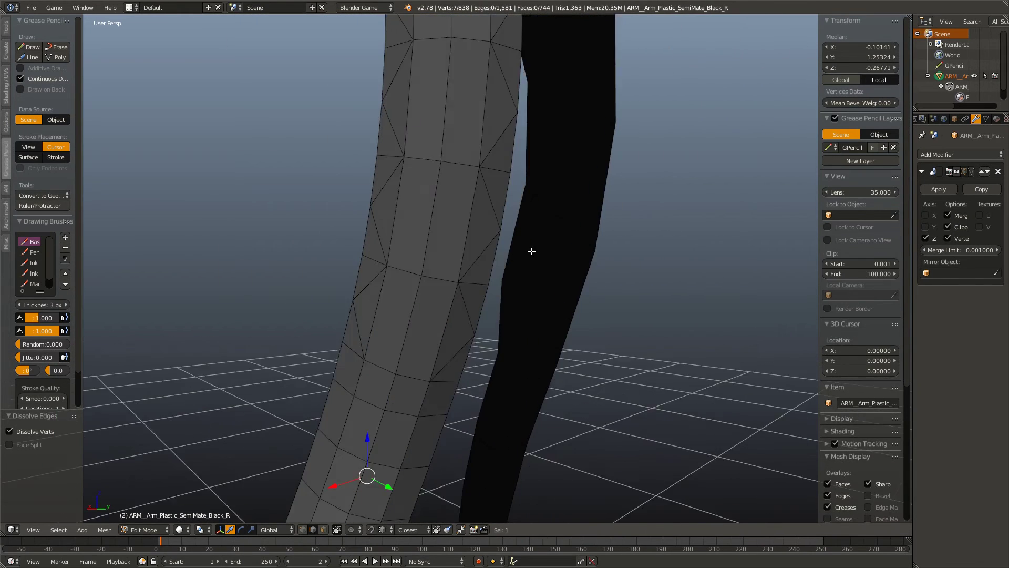
pyautogui.moveTo(531, 250); pyautogui.dragTo(510, 330)
pyautogui.scroll(3)
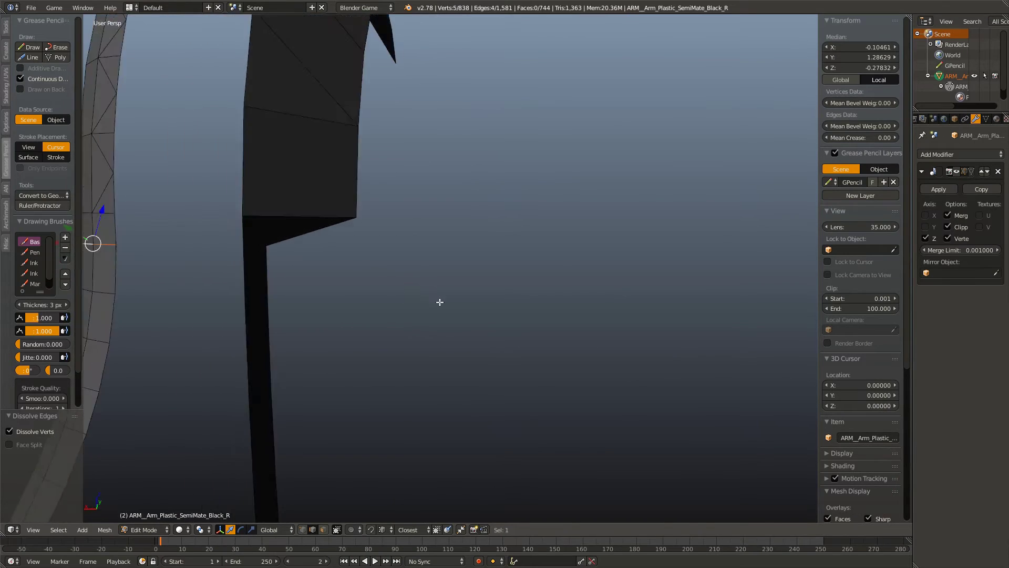
pyautogui.scroll(-3)
pyautogui.press('x')
pyautogui.click(466, 255)
pyautogui.click(384, 120)
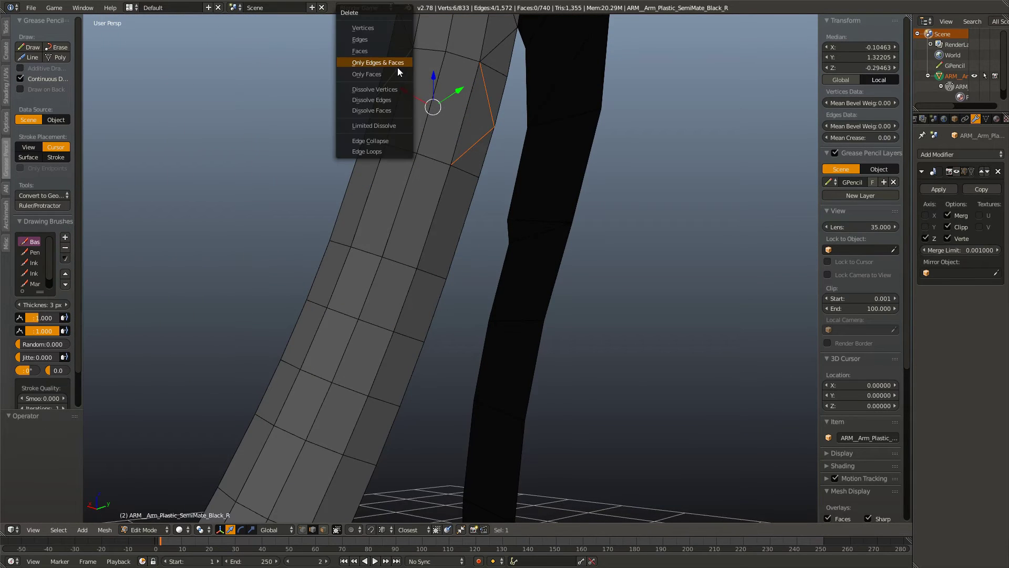
pyautogui.click(387, 100)
# Step: Dissolve the next diagonal edges near the top of the strip
pyautogui.moveTo(387, 100); pyautogui.dragTo(483, 322)
pyautogui.click(451, 302)
pyautogui.press('x')
pyautogui.click(431, 191)
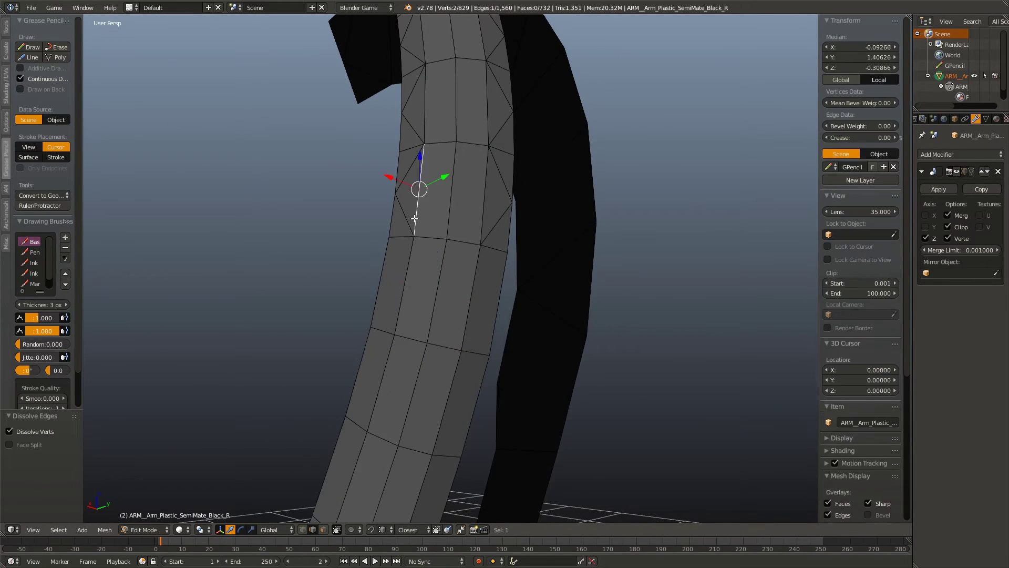
pyautogui.press('x')
pyautogui.click(497, 176)
pyautogui.click(463, 124)
pyautogui.press('x')
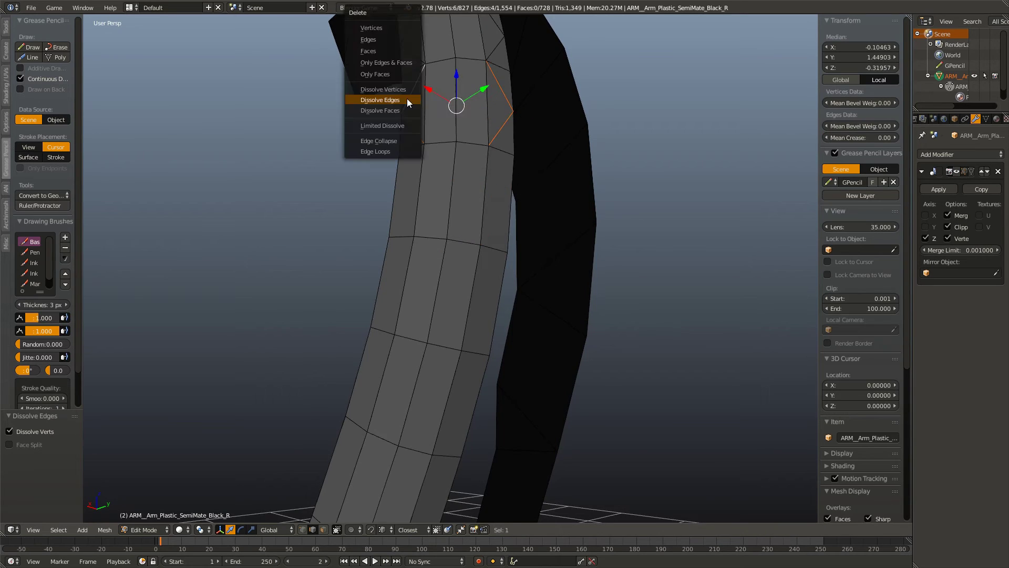
pyautogui.click(411, 102)
# Step: Dissolve the last triangle edges at the top of the arch, reaching 718 faces
pyautogui.moveTo(410, 101); pyautogui.dragTo(418, 282)
pyautogui.press('x')
pyautogui.click(418, 282)
pyautogui.press('x')
pyautogui.click(489, 200)
# Step: Knife-cut a new edge on the curved strip and dissolve it
pyautogui.scroll(3)
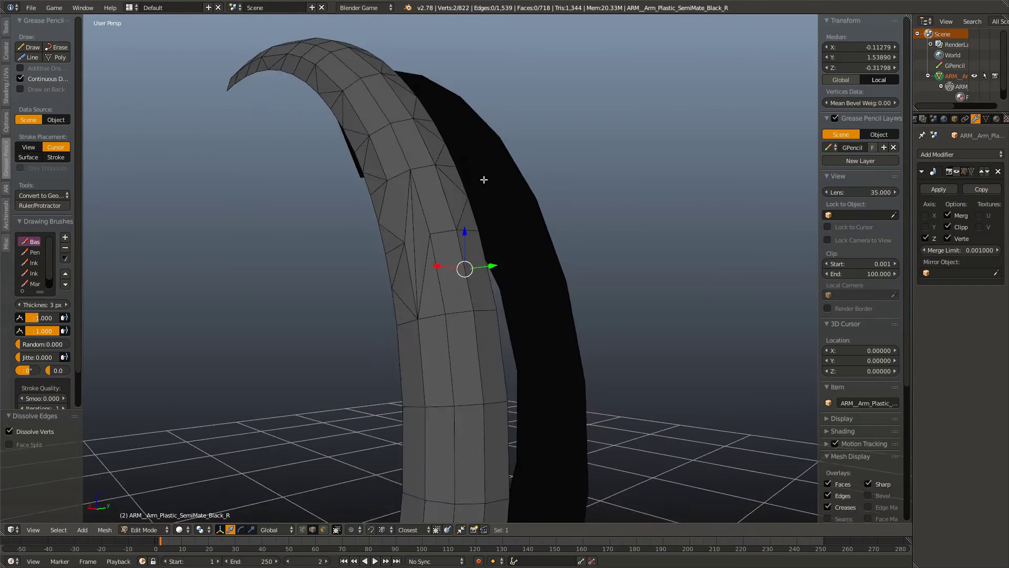
pyautogui.press('a')
pyautogui.press('Return')
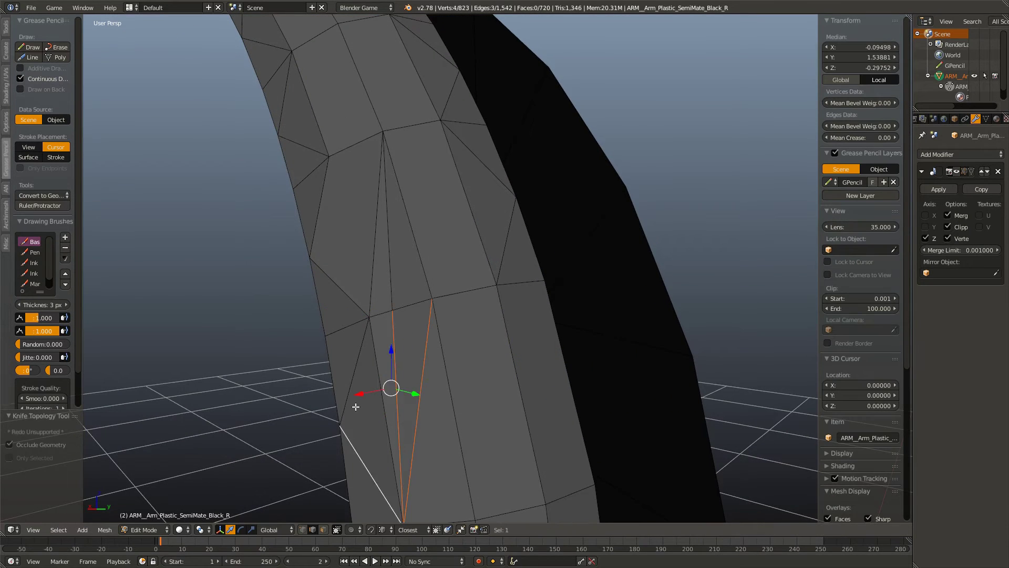
pyautogui.press('x')
pyautogui.click(356, 406)
pyautogui.press('a')
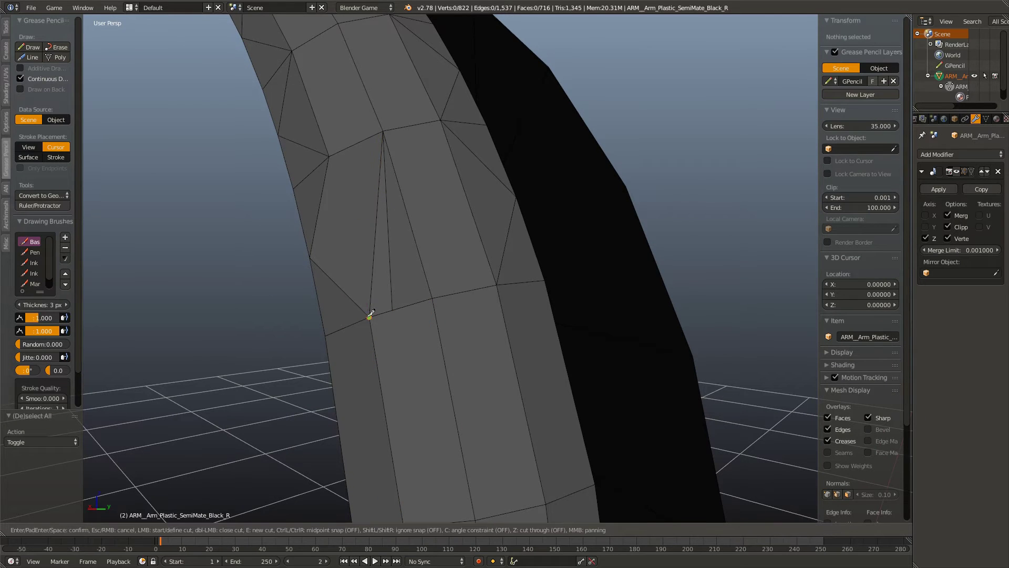
pyautogui.press('Escape')
# Step: Knife-cut an edge joining two vertices on the arch, then dissolve it
pyautogui.scroll(-3)
pyautogui.moveTo(383, 293); pyautogui.dragTo(380, 293)
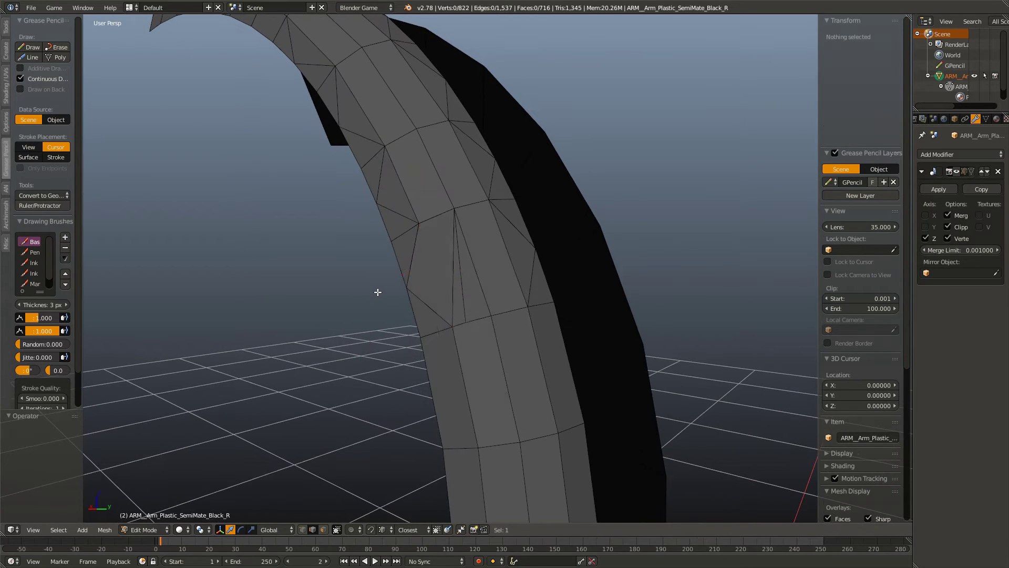
pyautogui.scroll(3)
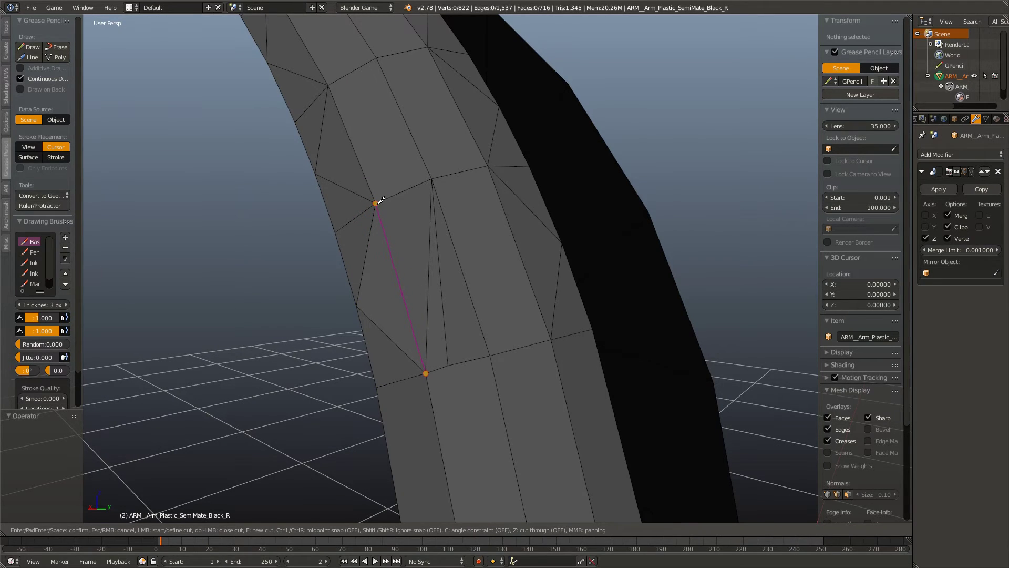
pyautogui.press('Return')
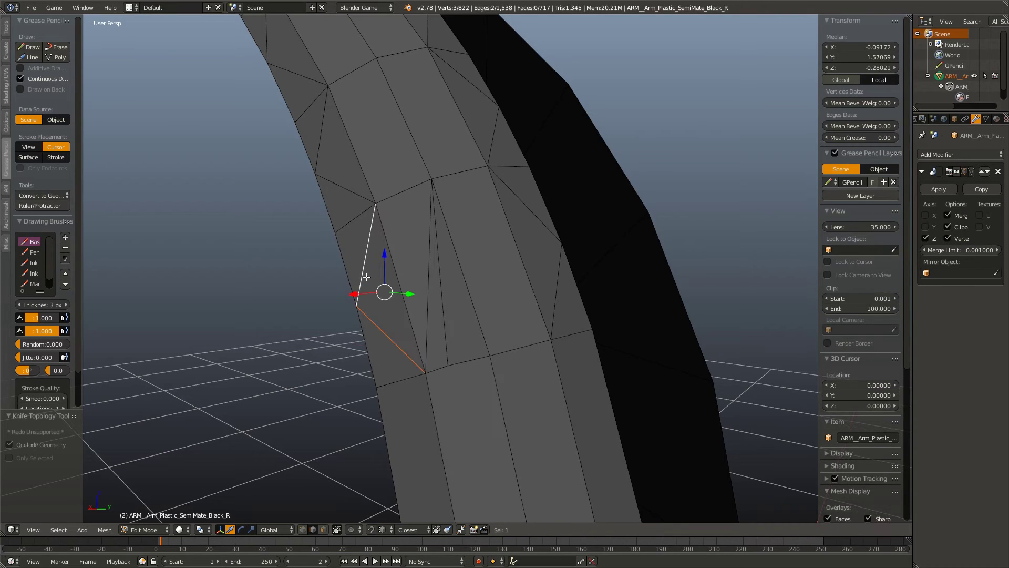
pyautogui.press('x')
pyautogui.click(366, 276)
# Step: Select an edge on the strip's right side and undo several recent changes
pyautogui.rightClick(557, 247)
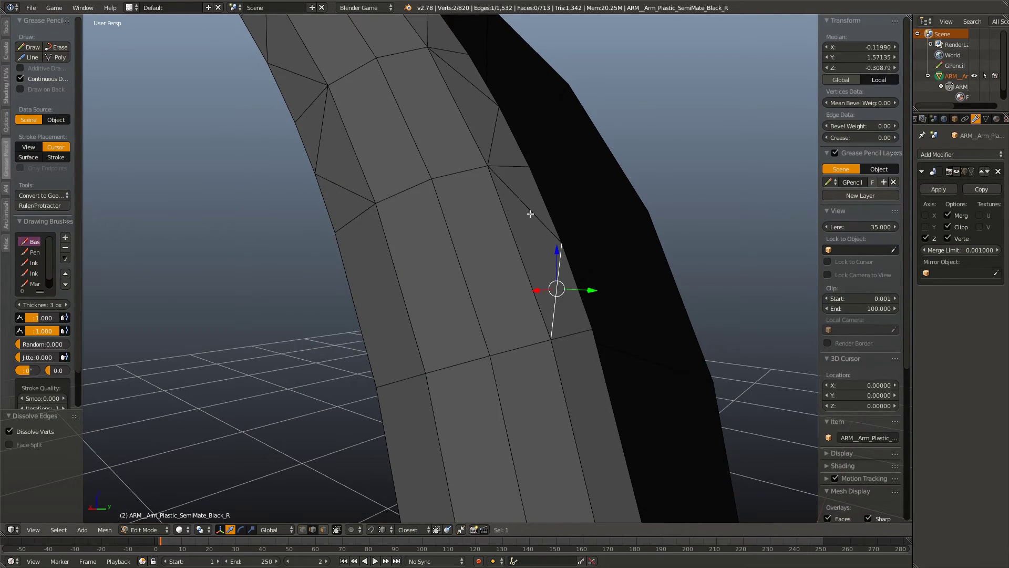
pyautogui.scroll(-3)
pyautogui.hotkey('ctrl', 'z')
pyautogui.hotkey('ctrl', 'z')
pyautogui.scroll(-3)
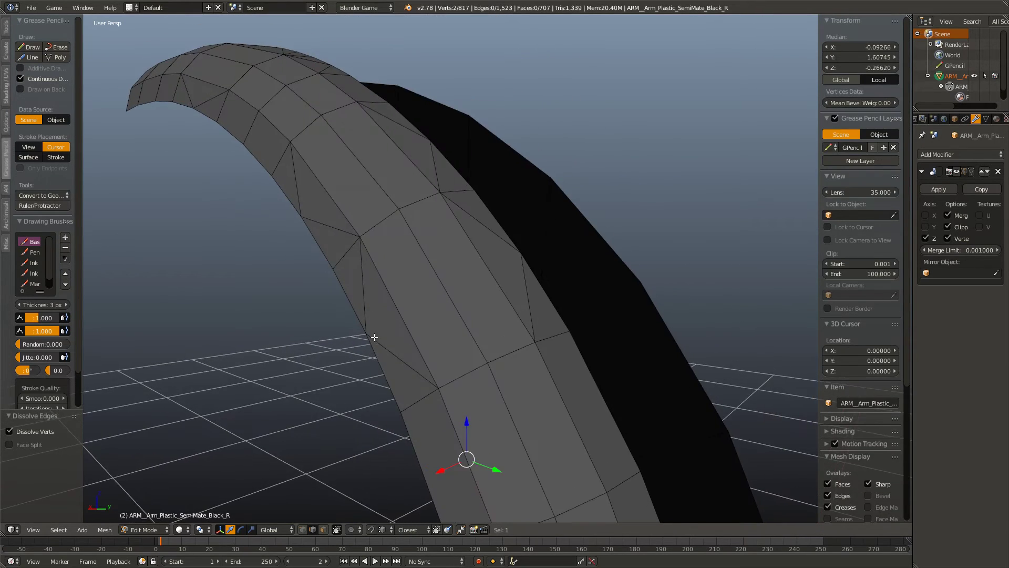
pyautogui.hotkey('ctrl', 'z')
pyautogui.hotkey('ctrl', 'z')
pyautogui.hotkey('ctrl', 'z')
pyautogui.hotkey('ctrl', 'z')
pyautogui.hotkey('ctrl', 'z')
pyautogui.hotkey('ctrl', 'z')
pyautogui.hotkey('ctrl', 'z')
pyautogui.hotkey('ctrl', 'z')
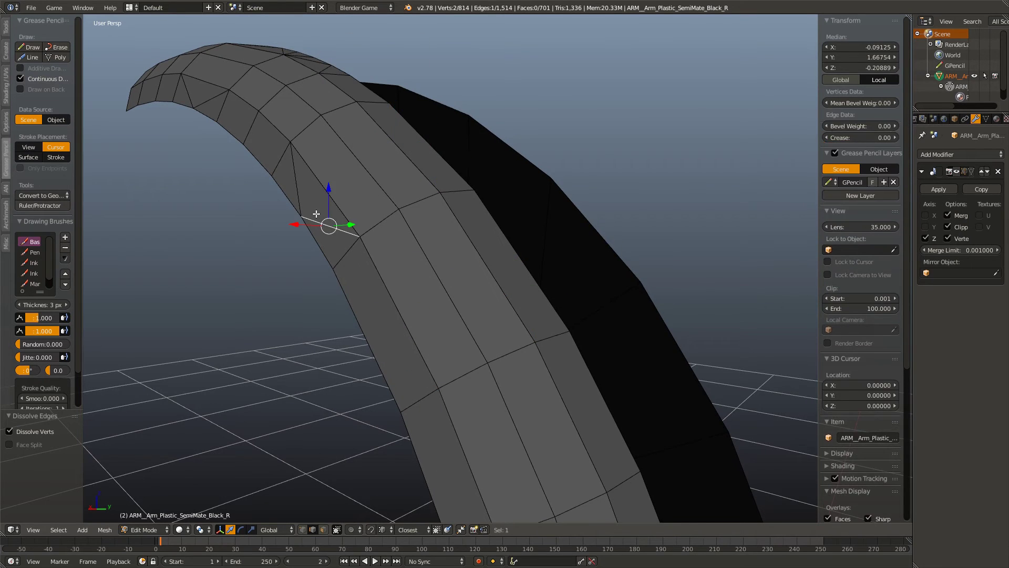
pyautogui.hotkey('ctrl', 'z')
pyautogui.moveTo(316, 214); pyautogui.dragTo(318, 218)
pyautogui.hotkey('ctrl', 'z')
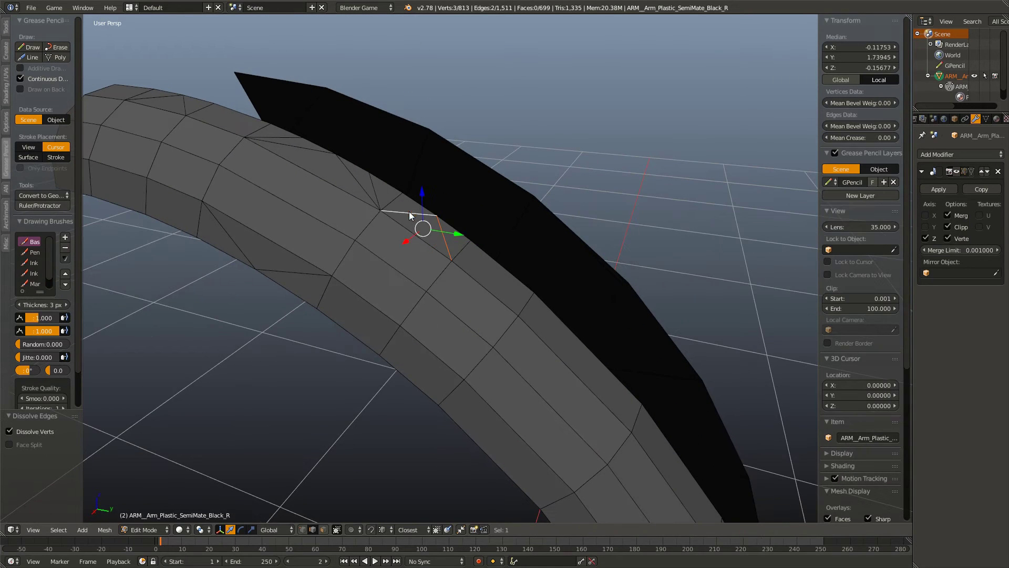
pyautogui.hotkey('ctrl', 'z')
pyautogui.hotkey('ctrl', 'z')
pyautogui.hotkey('ctrl', 'z')
# Step: Orbit out to view the whole arm mesh, deselect all, and select an edge on the curved strip
pyautogui.scroll(-3)
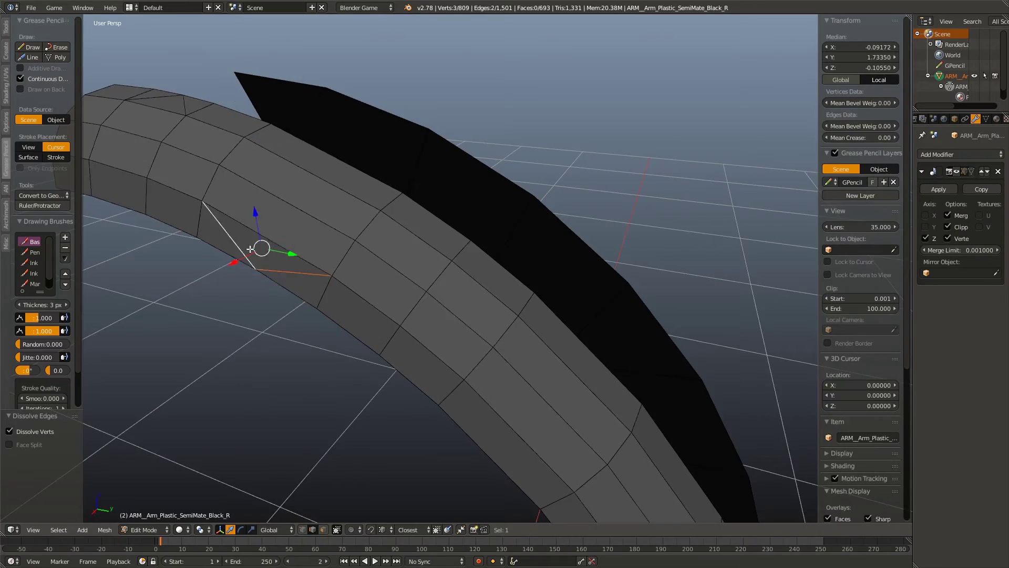
pyautogui.moveTo(354, 286); pyautogui.dragTo(491, 448)
pyautogui.press('a')
pyautogui.scroll(3)
pyautogui.scroll(3)
pyautogui.moveTo(549, 320); pyautogui.dragTo(475, 310)
pyautogui.rightClick(496, 263)
pyautogui.moveTo(496, 264); pyautogui.dragTo(507, 257)
# Step: Knife-cut a new edge across a strip face, dissolve the old edge, and join two vertices
pyautogui.press('a')
pyautogui.press('k')
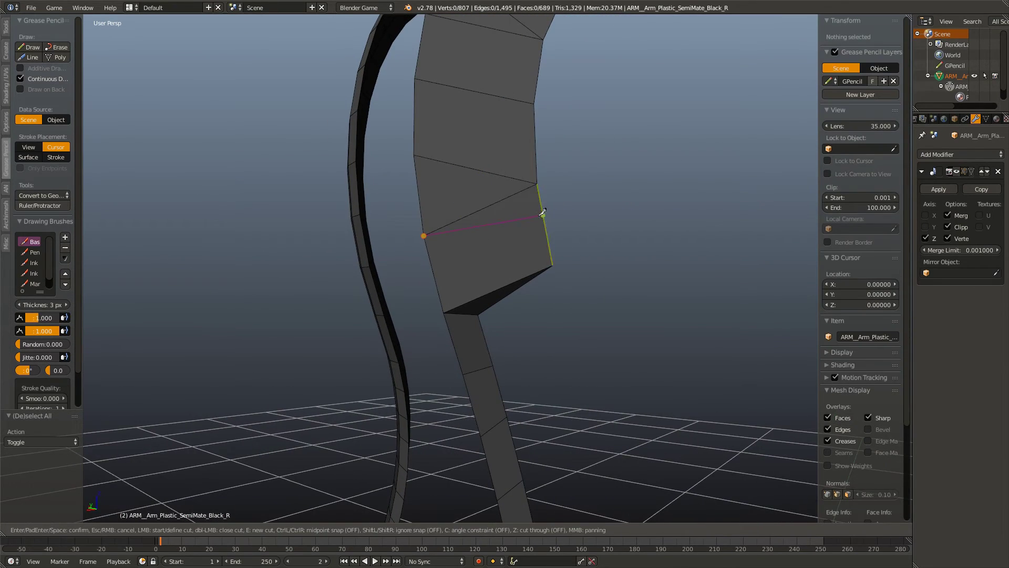
pyautogui.click(543, 212)
pyautogui.press('Return')
pyautogui.press('x')
pyautogui.click(494, 206)
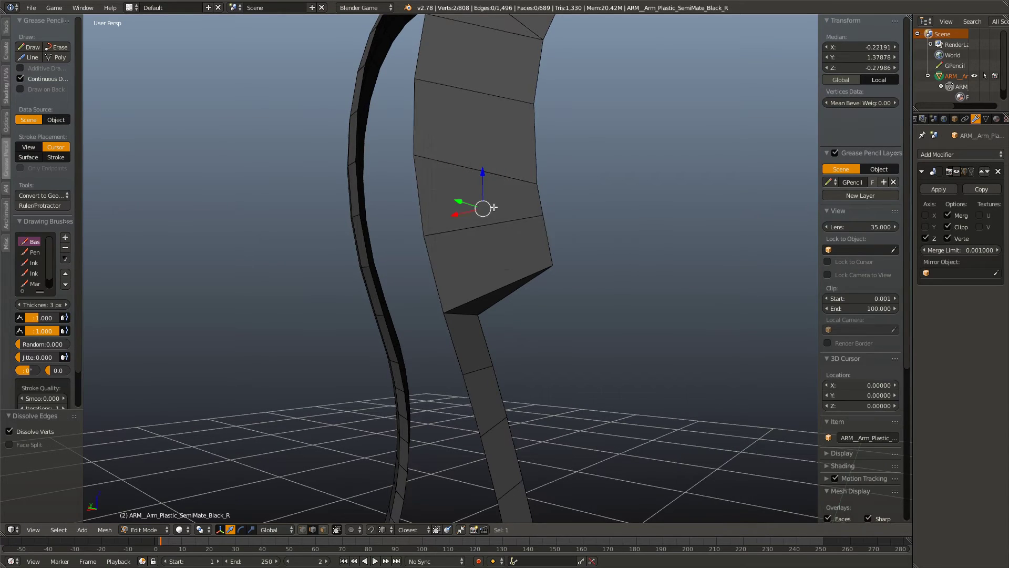
pyautogui.moveTo(493, 206); pyautogui.dragTo(464, 314)
pyautogui.press('j')
pyautogui.press('a')
# Step: Knife-cut a new edge across the strip's top end face and dissolve the old edge
pyautogui.moveTo(537, 363); pyautogui.dragTo(443, 297)
pyautogui.rightClick(486, 105)
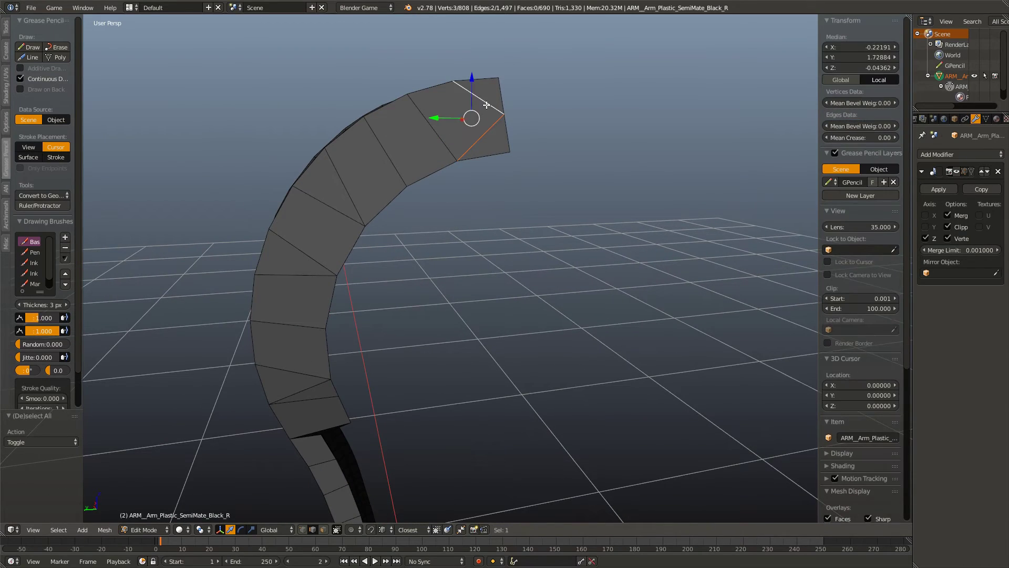
pyautogui.moveTo(487, 105); pyautogui.dragTo(473, 232)
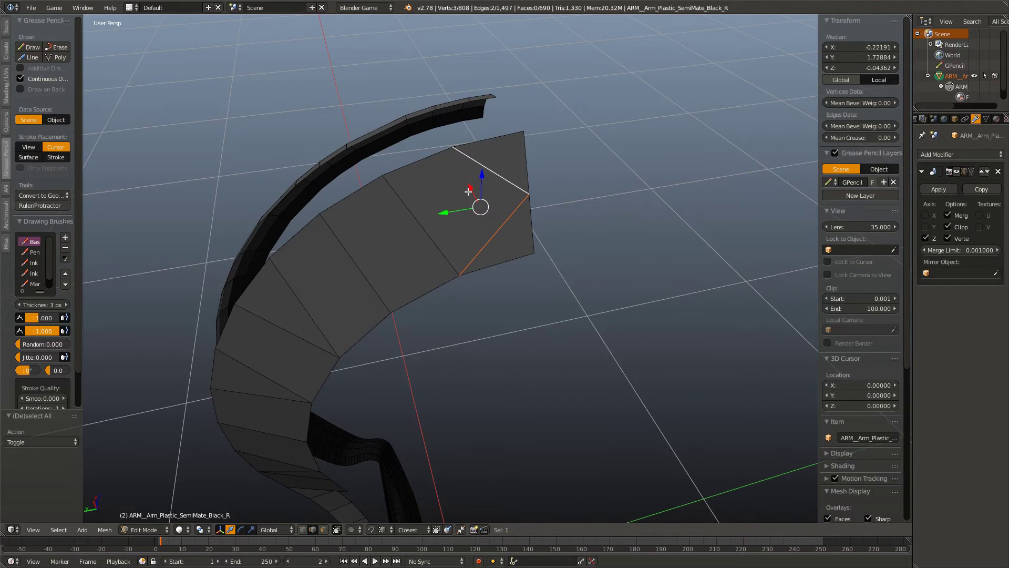
pyautogui.press('a')
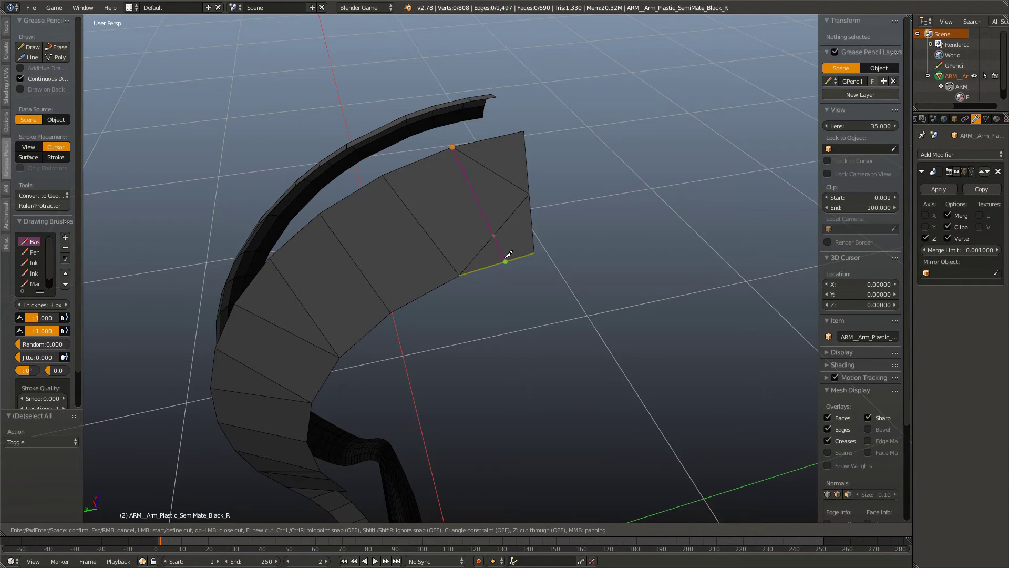
pyautogui.click(503, 259)
pyautogui.press('Return')
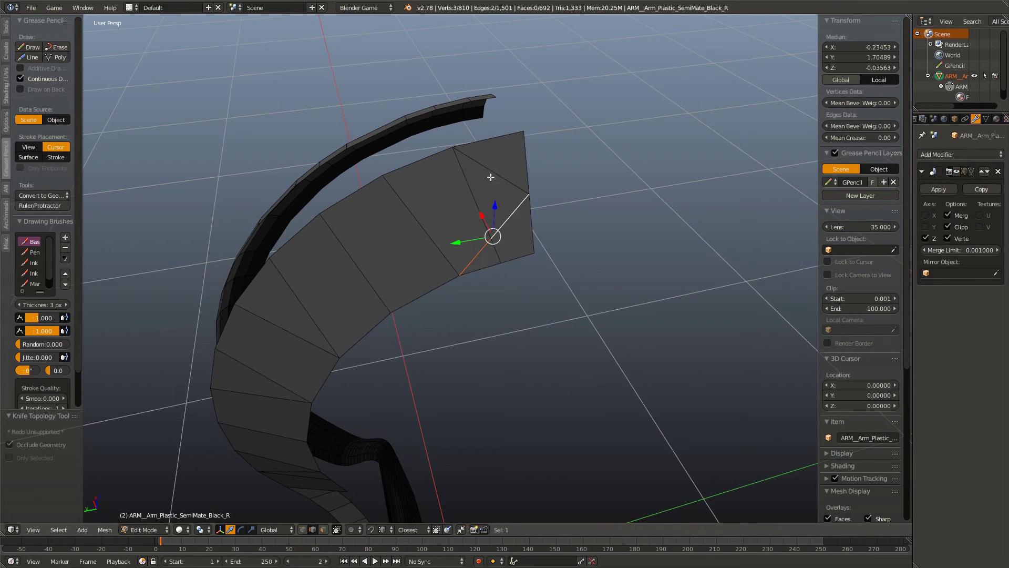
pyautogui.press('x')
pyautogui.click(490, 175)
# Step: Check two strip edges, then view the whole arched strip and its base notch
pyautogui.moveTo(491, 174); pyautogui.dragTo(475, 195)
pyautogui.press('a')
pyautogui.click(482, 176)
pyautogui.click(494, 158)
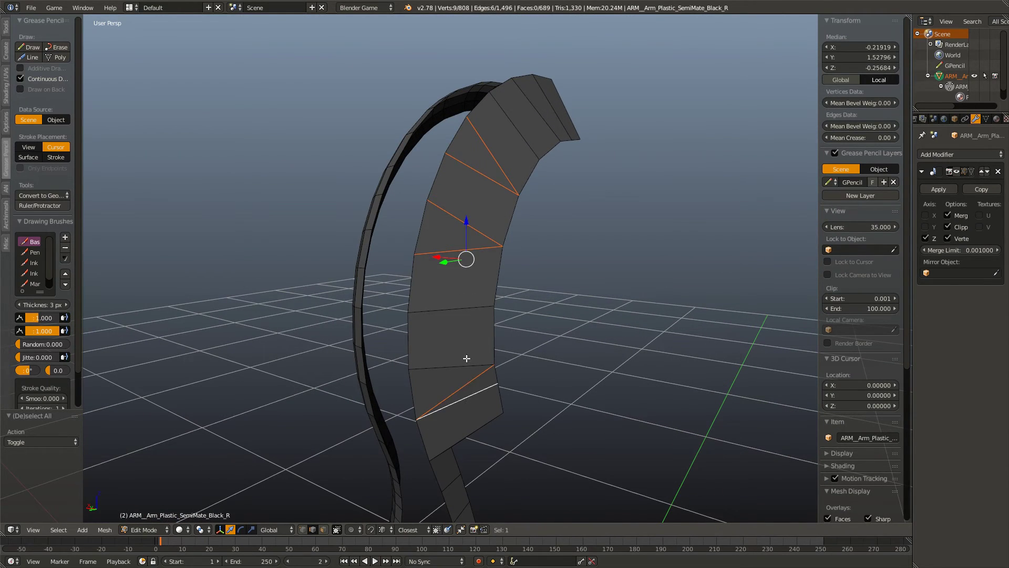
pyautogui.press('a')
pyautogui.moveTo(467, 358); pyautogui.dragTo(537, 215)
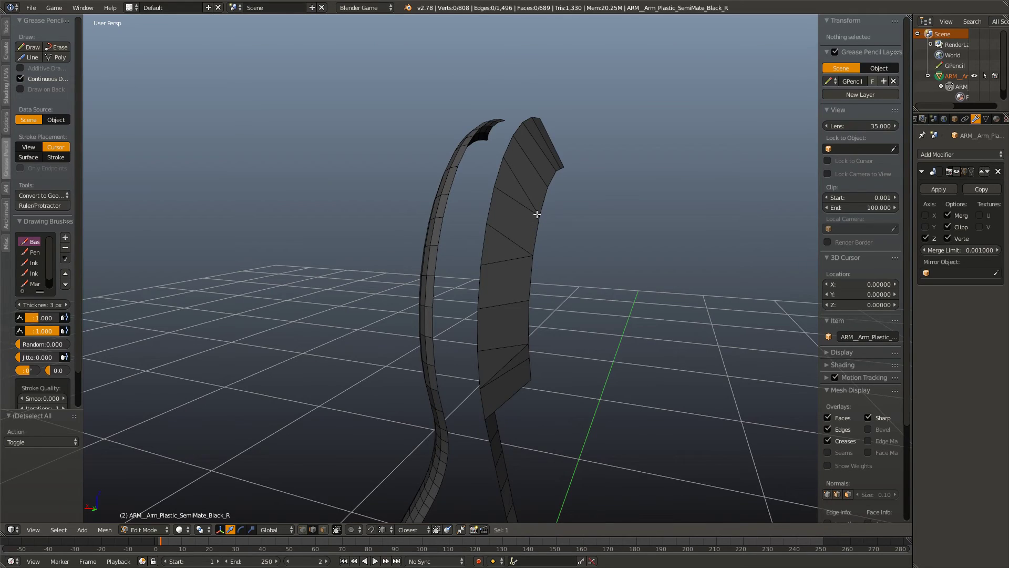
pyautogui.moveTo(530, 278); pyautogui.dragTo(525, 338)
# Step: Select the notch-corner edge loops and bridge them with LoopTools Bridge
pyautogui.scroll(3)
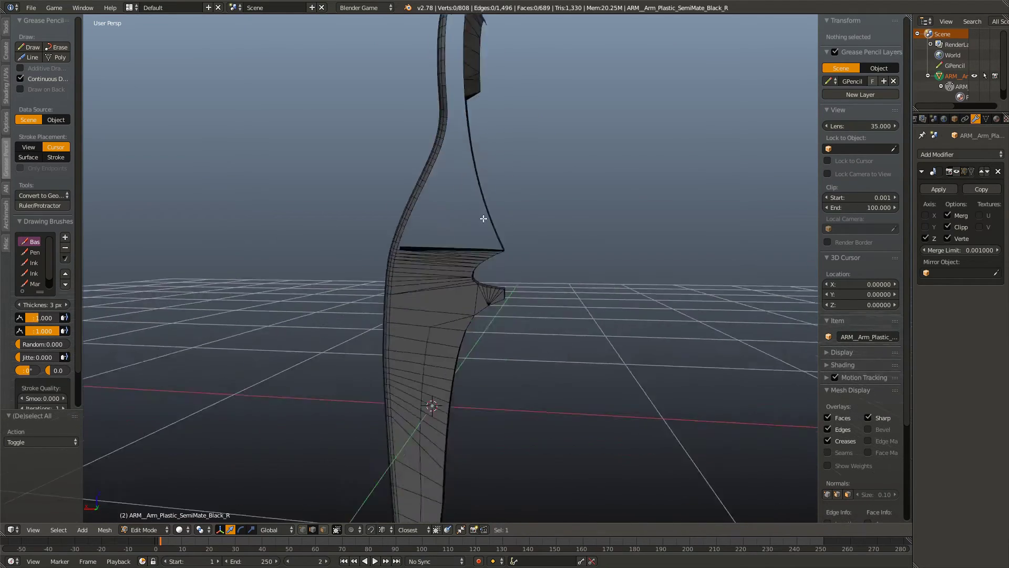
pyautogui.scroll(3)
pyautogui.scroll(3)
pyautogui.moveTo(529, 231); pyautogui.dragTo(473, 279)
pyautogui.rightClick(523, 154)
pyautogui.scroll(-3)
pyautogui.scroll(3)
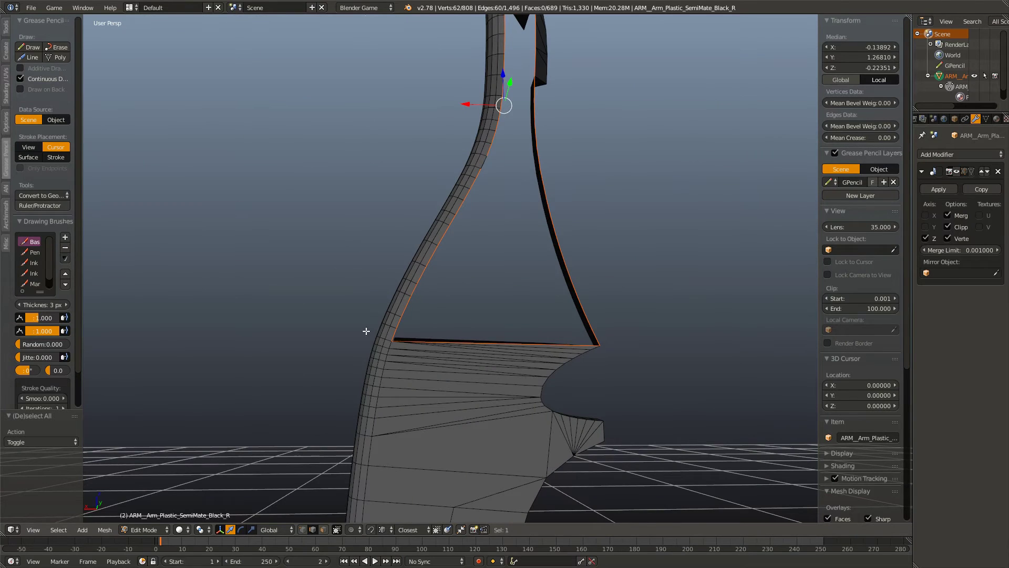
pyautogui.moveTo(366, 336); pyautogui.dragTo(604, 353)
pyautogui.press('w')
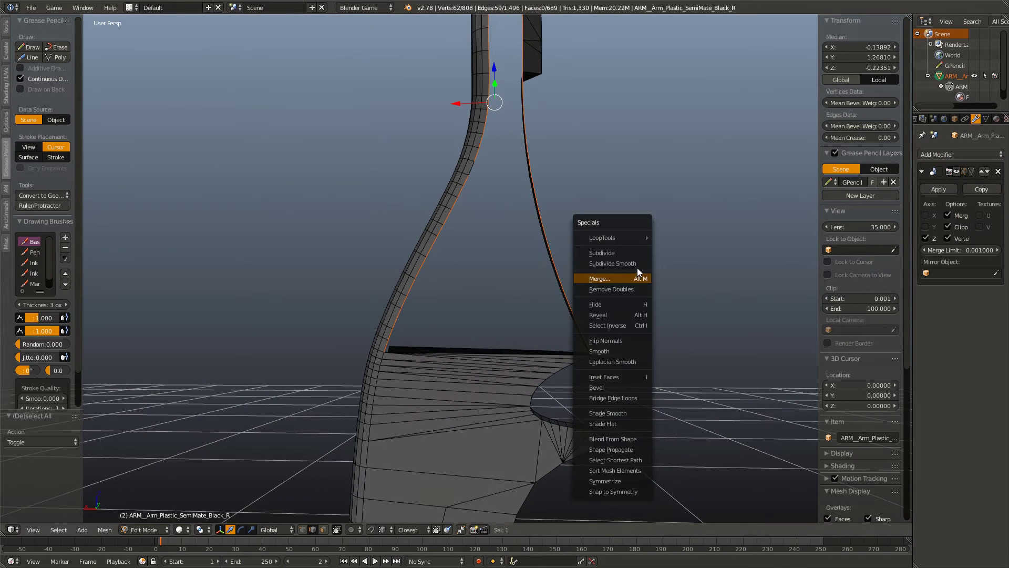
pyautogui.moveTo(615, 237)
pyautogui.click(673, 236)
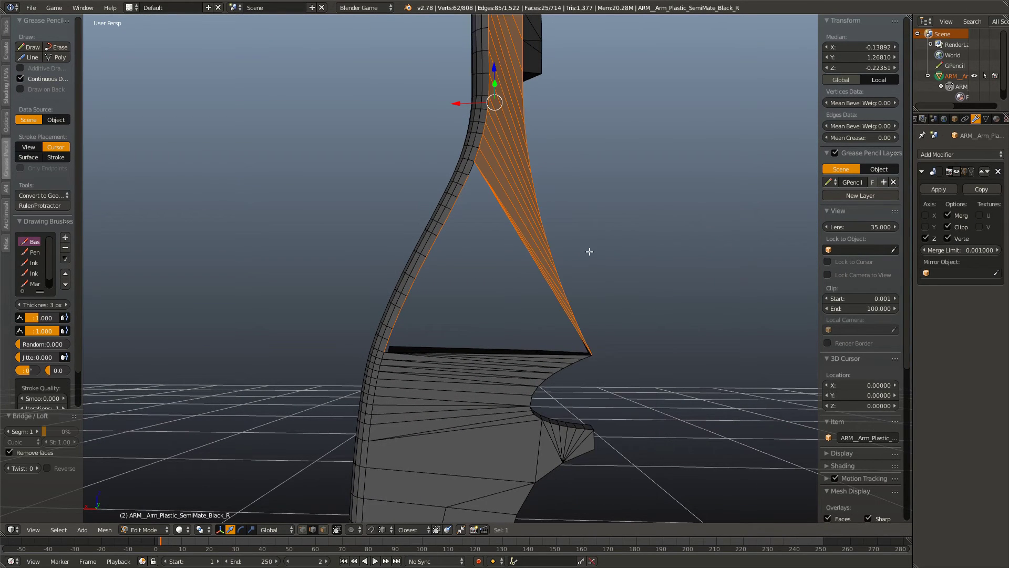
# Step: Inspect the bridged faces and check an edge on the right arm
pyautogui.moveTo(590, 250); pyautogui.dragTo(525, 300)
pyautogui.press('a')
pyautogui.moveTo(528, 255); pyautogui.dragTo(505, 230)
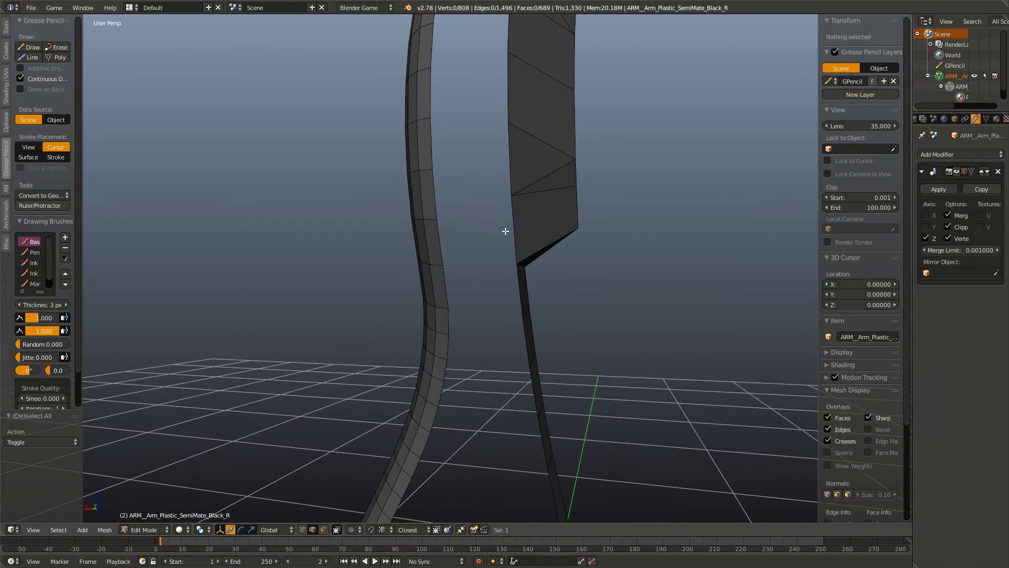
pyautogui.rightClick(505, 230)
pyautogui.press('a')
pyautogui.scroll(-3)
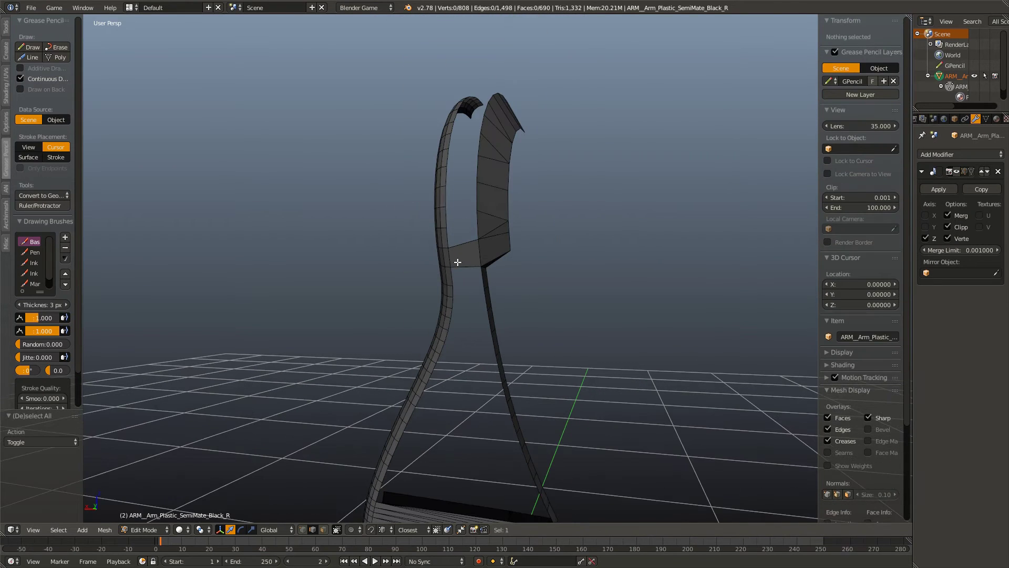
pyautogui.scroll(3)
pyautogui.moveTo(478, 367); pyautogui.dragTo(492, 217)
# Step: Check the inner edge loop near the base, then clear the selection
pyautogui.rightClick(432, 197)
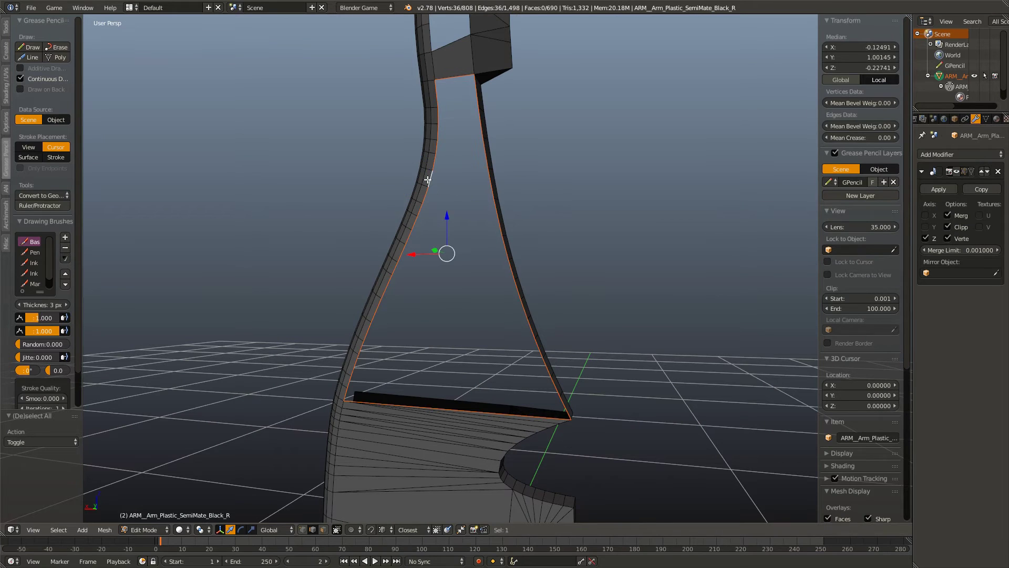
pyautogui.scroll(3)
pyautogui.scroll(3)
pyautogui.press('a')
pyautogui.scroll(3)
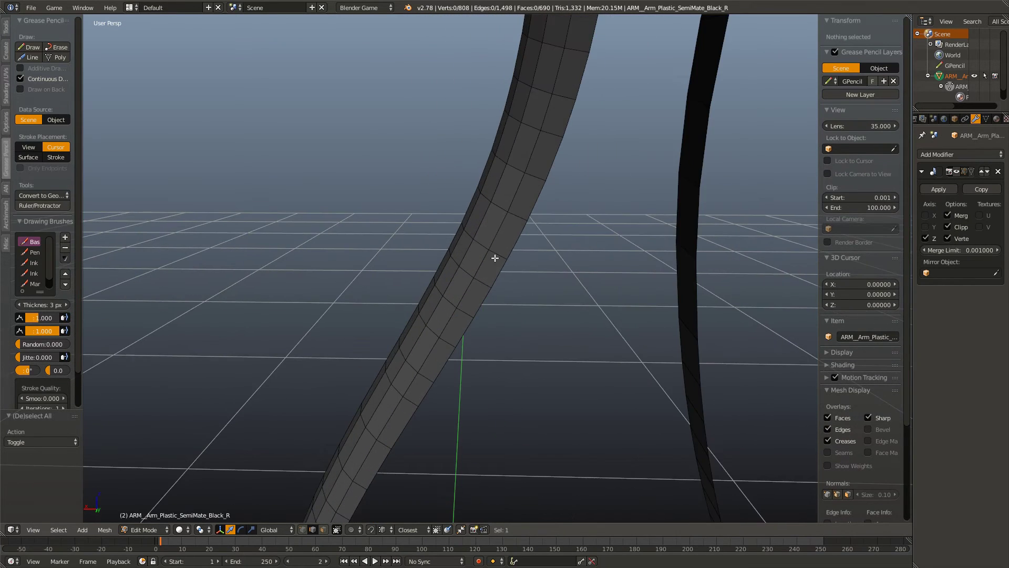
pyautogui.moveTo(495, 257); pyautogui.dragTo(487, 289)
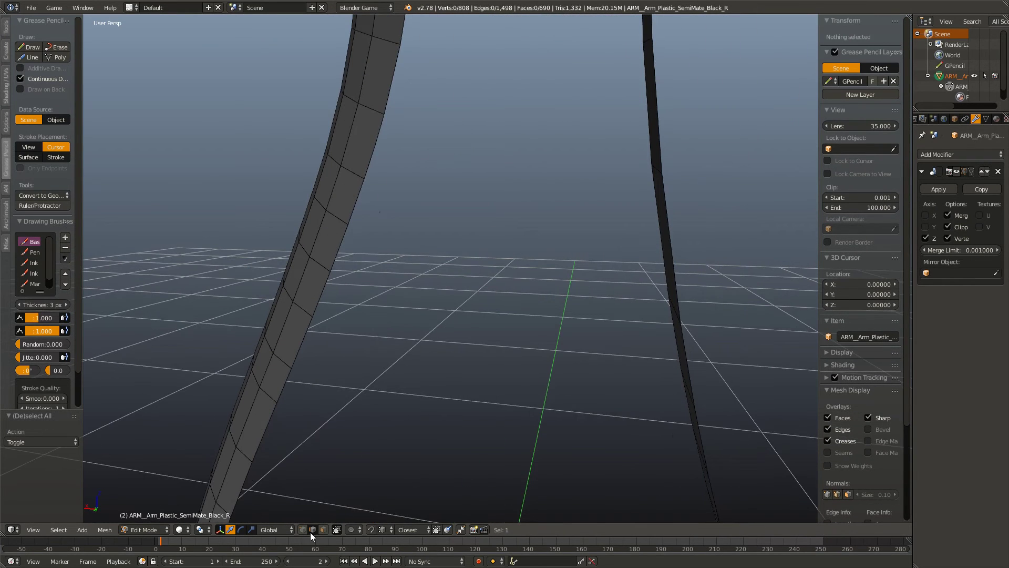
# Step: In vertex mode, dissolve and delete the stray vertices on the left arm
pyautogui.click(304, 530)
pyautogui.rightClick(376, 147)
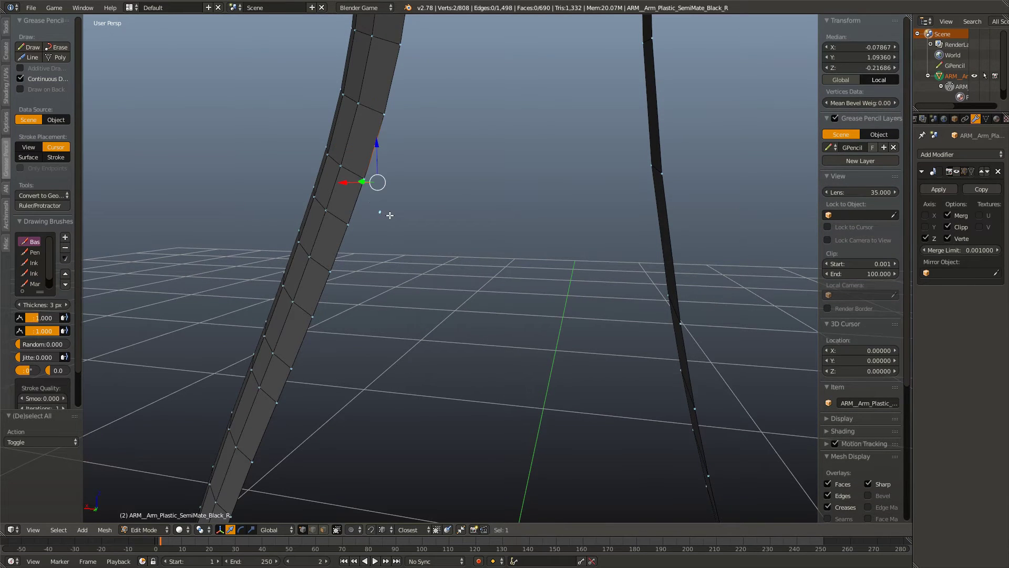
pyautogui.moveTo(373, 168); pyautogui.dragTo(341, 231)
pyautogui.press('z')
pyautogui.press('z')
pyautogui.press('x')
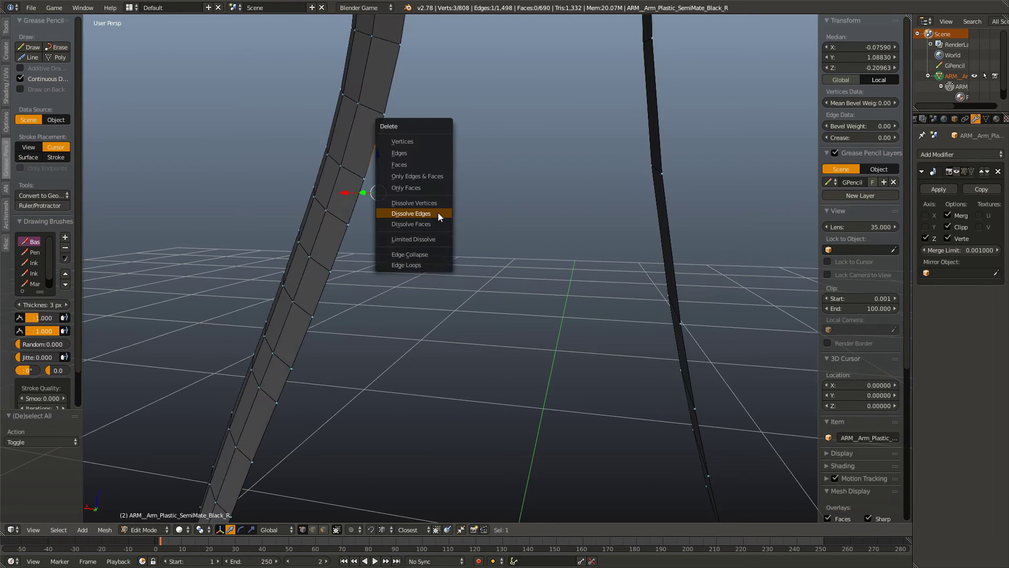
pyautogui.click(421, 203)
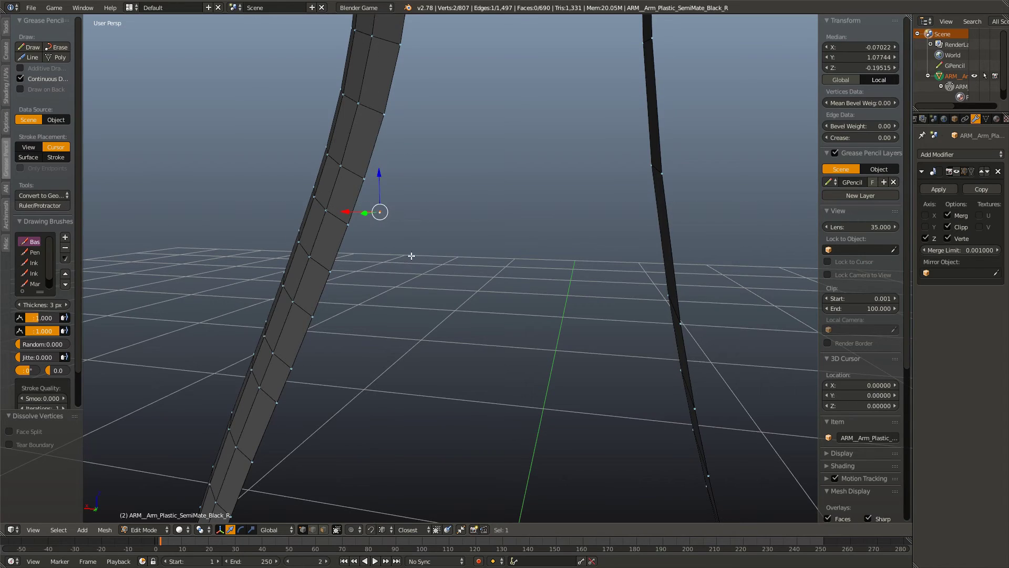
pyautogui.press('x')
pyautogui.click(391, 195)
pyautogui.moveTo(383, 196); pyautogui.dragTo(466, 259)
# Step: Select the inner outline loop without its bottom corners and bridge the two loops
pyautogui.rightClick(474, 183)
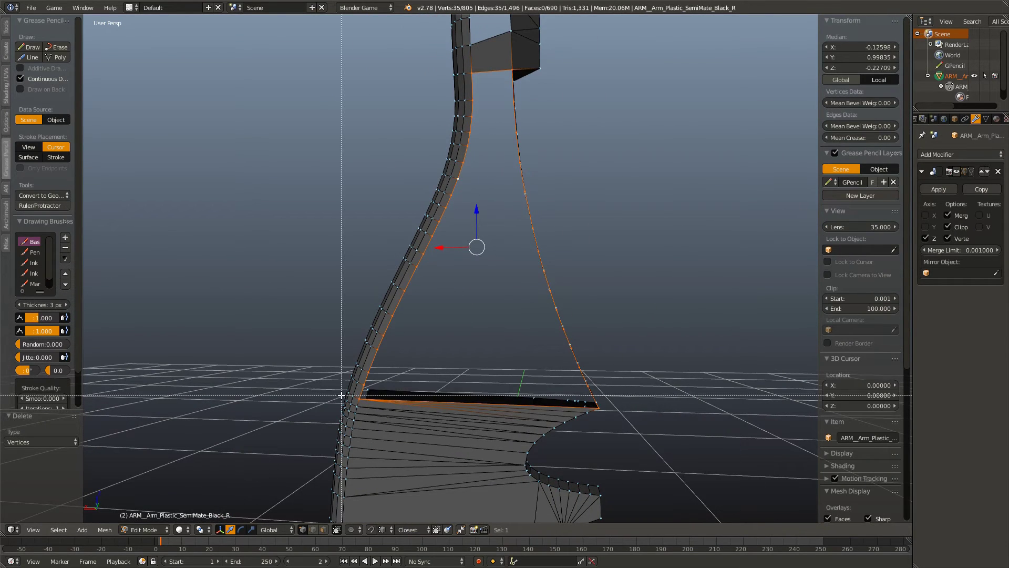
pyautogui.moveTo(341, 395); pyautogui.dragTo(604, 415)
pyautogui.moveTo(562, 75); pyautogui.dragTo(562, 74)
pyautogui.moveTo(561, 74); pyautogui.dragTo(518, 342)
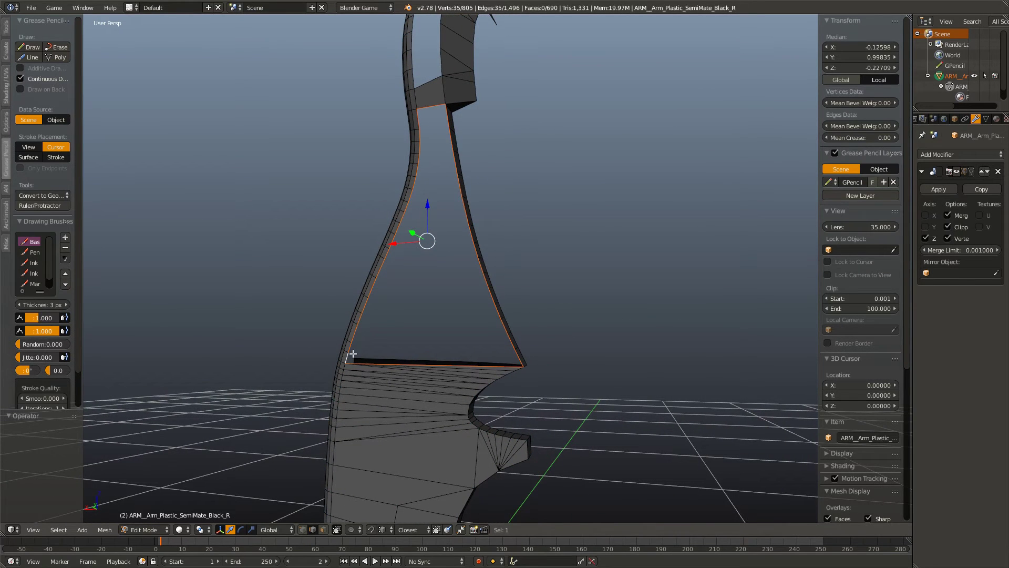
pyautogui.rightClick(427, 363)
pyautogui.press('w')
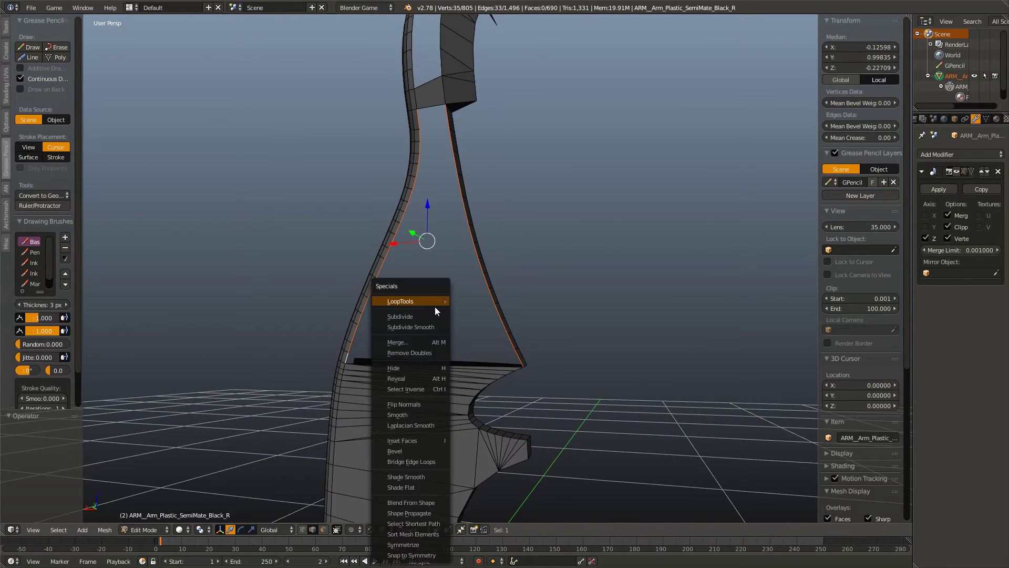
pyautogui.click(468, 302)
pyautogui.scroll(3)
pyautogui.scroll(3)
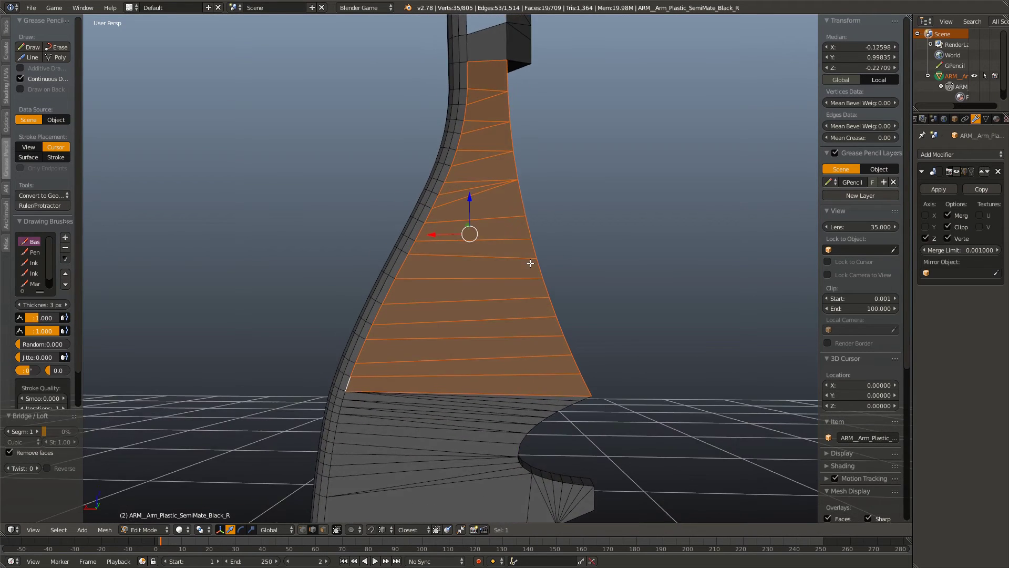
pyautogui.scroll(3)
pyautogui.scroll(3)
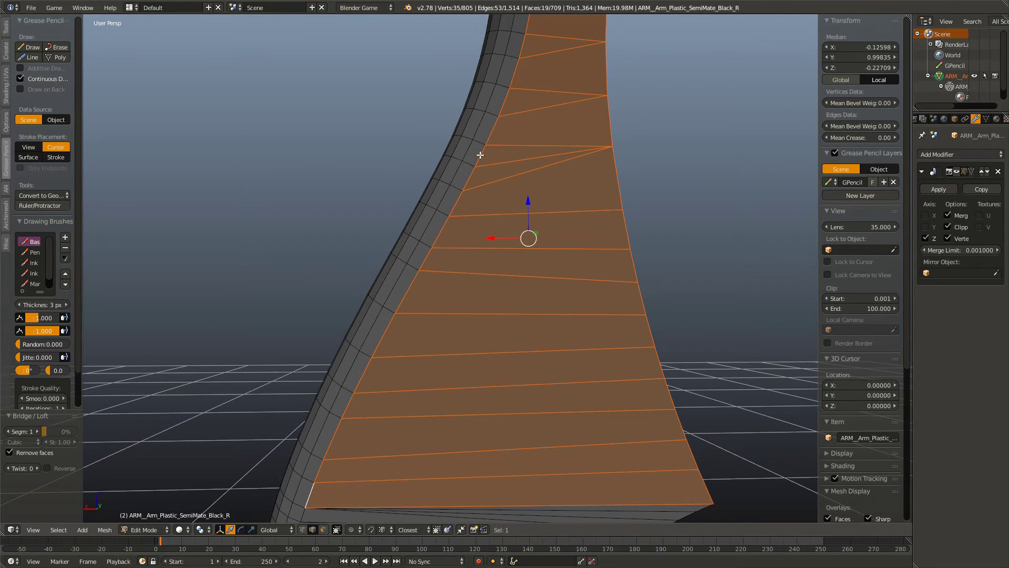
pyautogui.moveTo(543, 487); pyautogui.dragTo(490, 330)
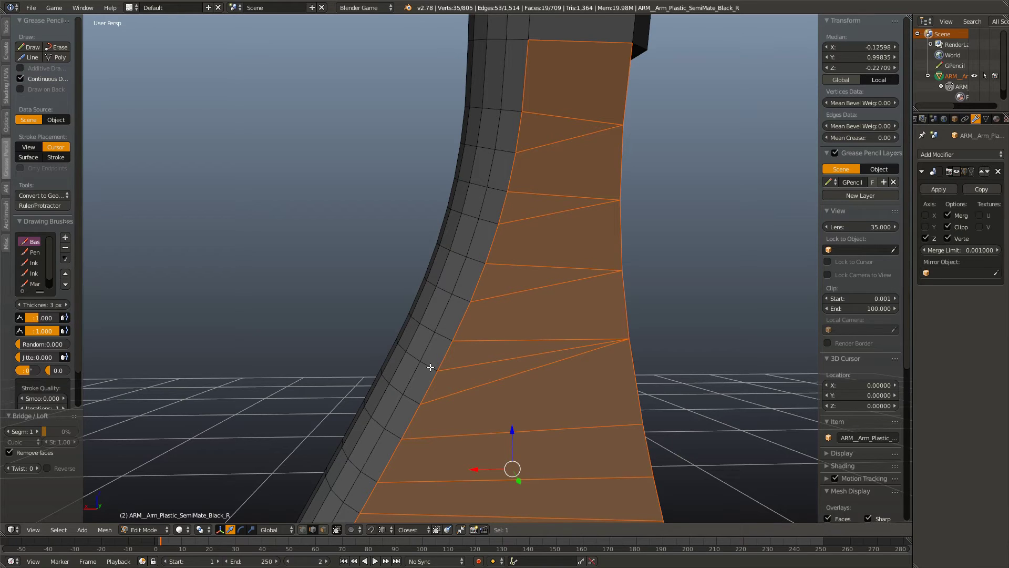
# Step: Delete the newly bridged faces and dissolve the selected edges
pyautogui.press('x')
pyautogui.click(430, 367)
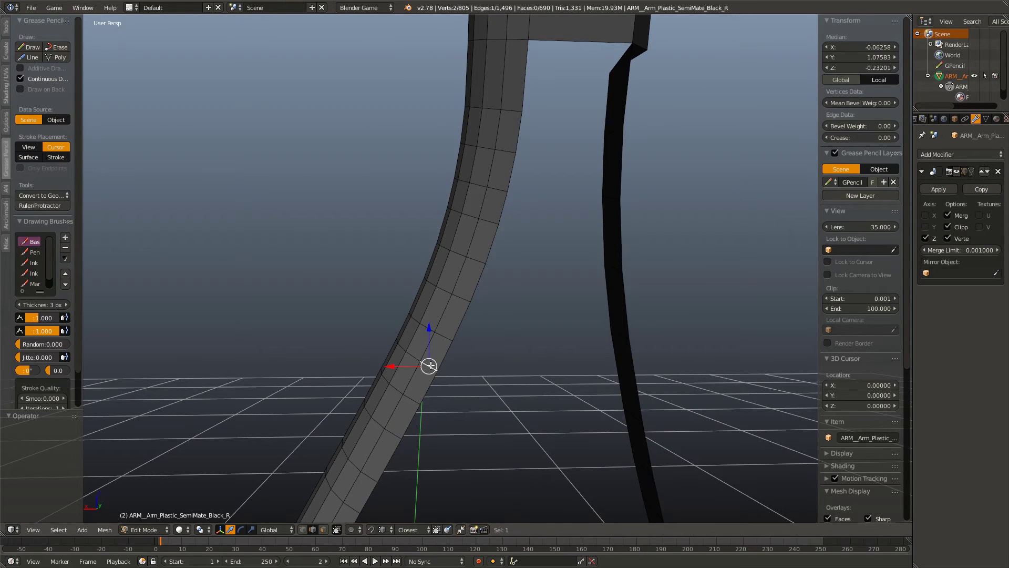
pyautogui.press('x')
pyautogui.press('Escape')
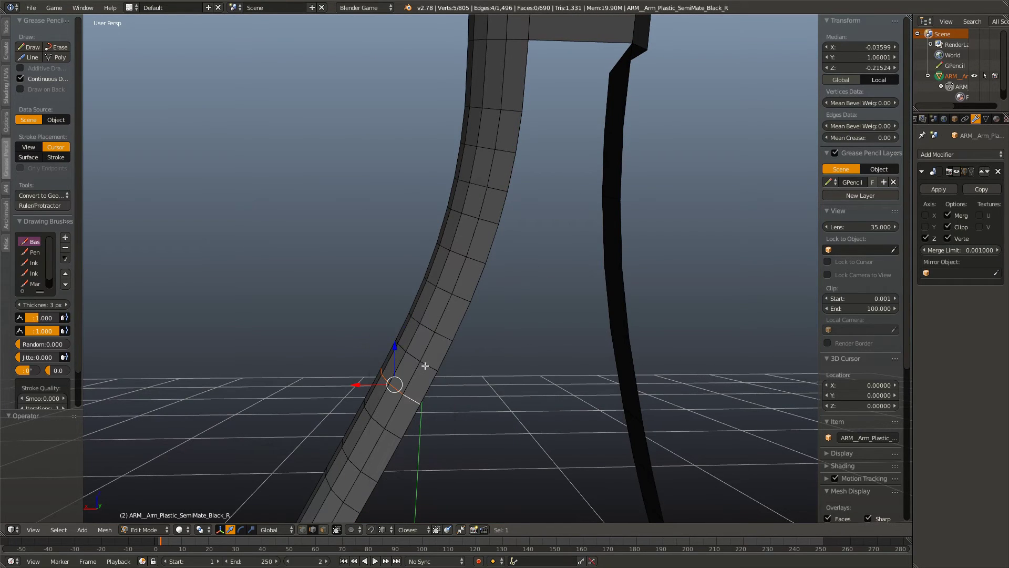
pyautogui.rightClick(420, 368)
pyautogui.press('x')
pyautogui.click(417, 436)
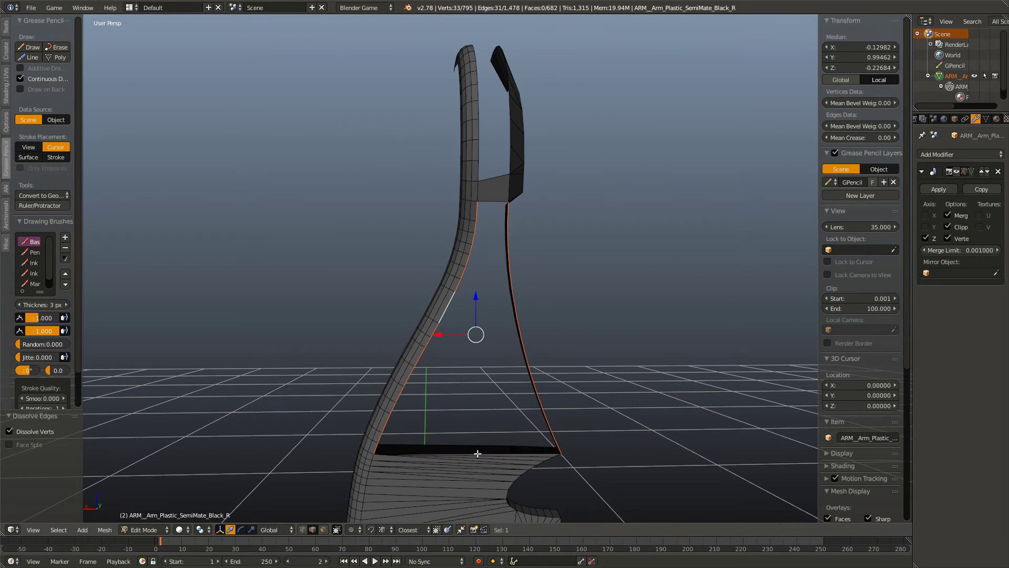
# Step: Bridge the loops again, undo it, and dissolve the stray selected edges
pyautogui.press('w')
pyautogui.click(513, 300)
pyautogui.scroll(3)
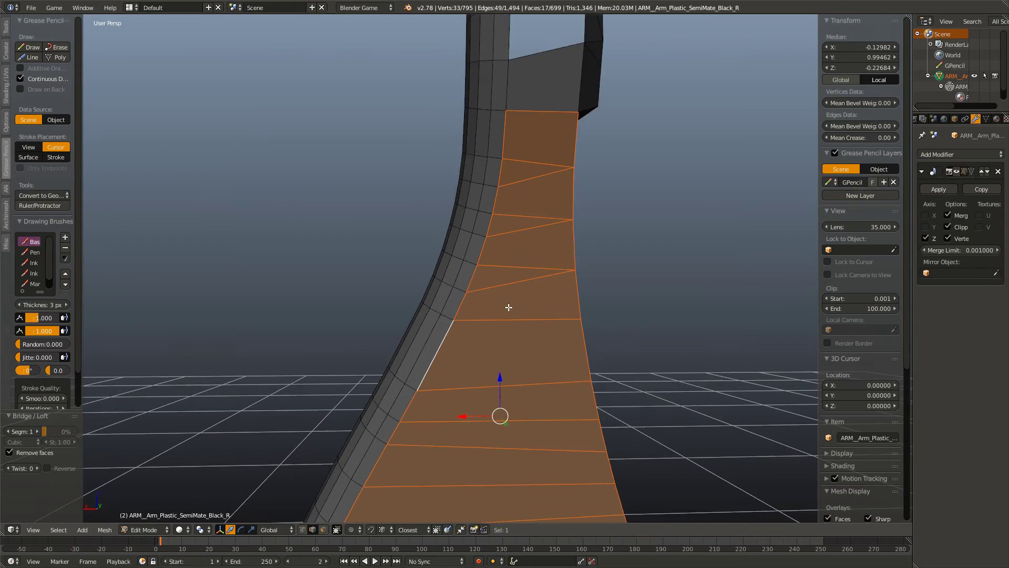
pyautogui.scroll(3)
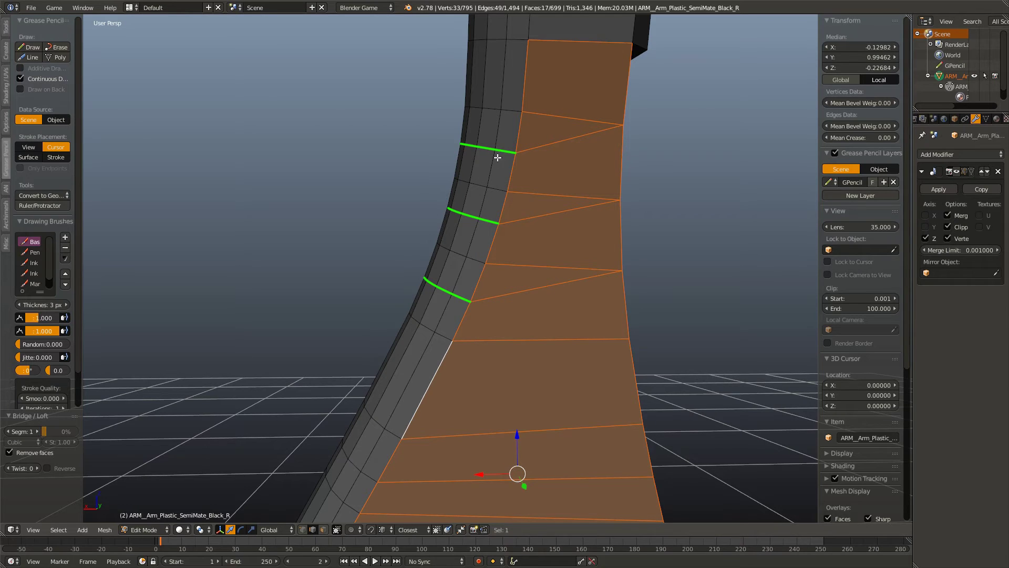
pyautogui.hotkey('ctrl', 'z')
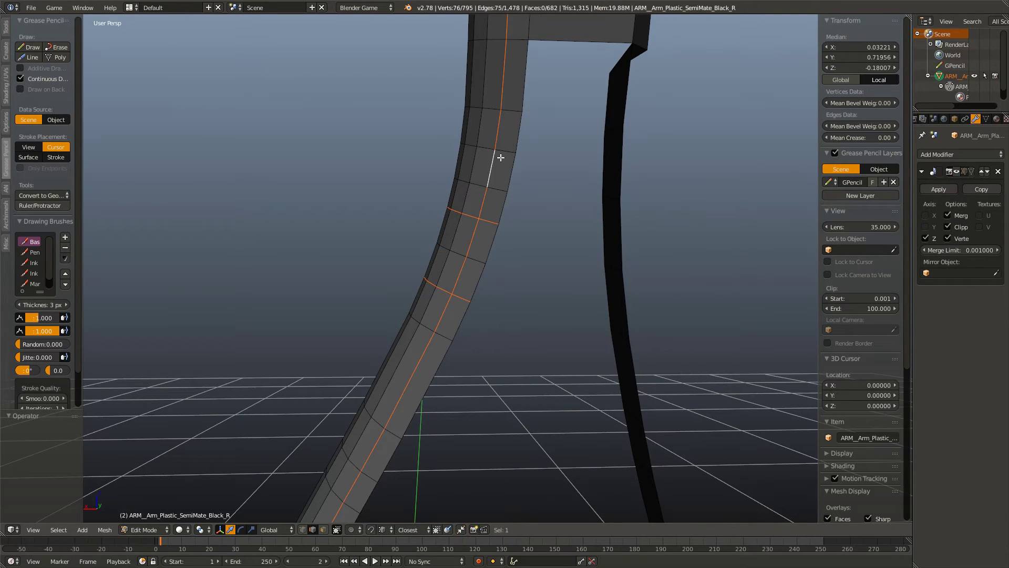
pyautogui.press('x')
pyautogui.click(507, 153)
pyautogui.scroll(-3)
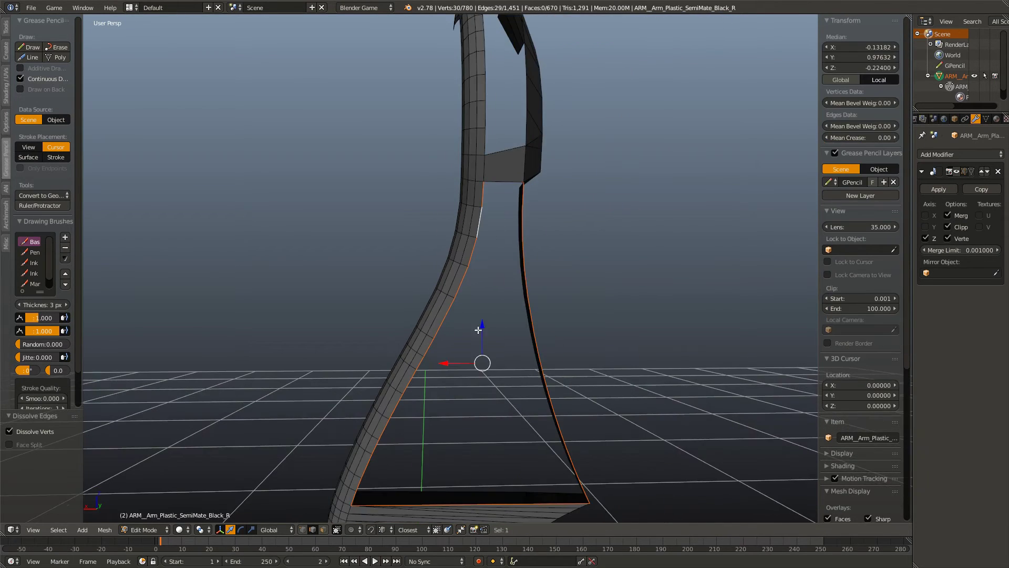
# Step: Bridge the two selected loops across the arch with a new row of faces
pyautogui.press('w')
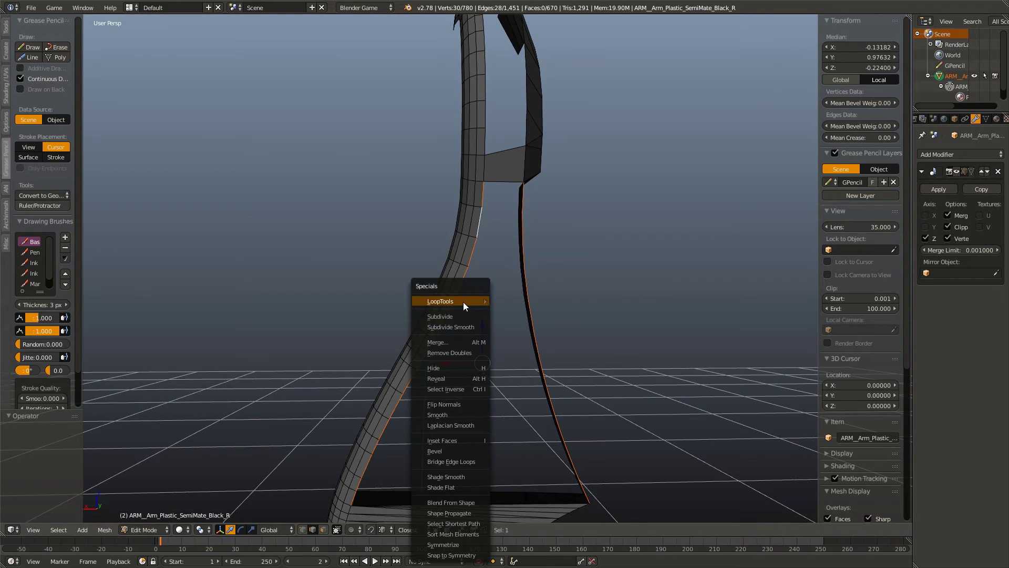
pyautogui.click(378, 446)
pyautogui.scroll(3)
pyautogui.scroll(3)
pyautogui.press('a')
# Step: Select the inner rim loop and bridge the rim loops to fill the opening
pyautogui.moveTo(507, 285); pyautogui.dragTo(495, 256)
pyautogui.rightClick(457, 258)
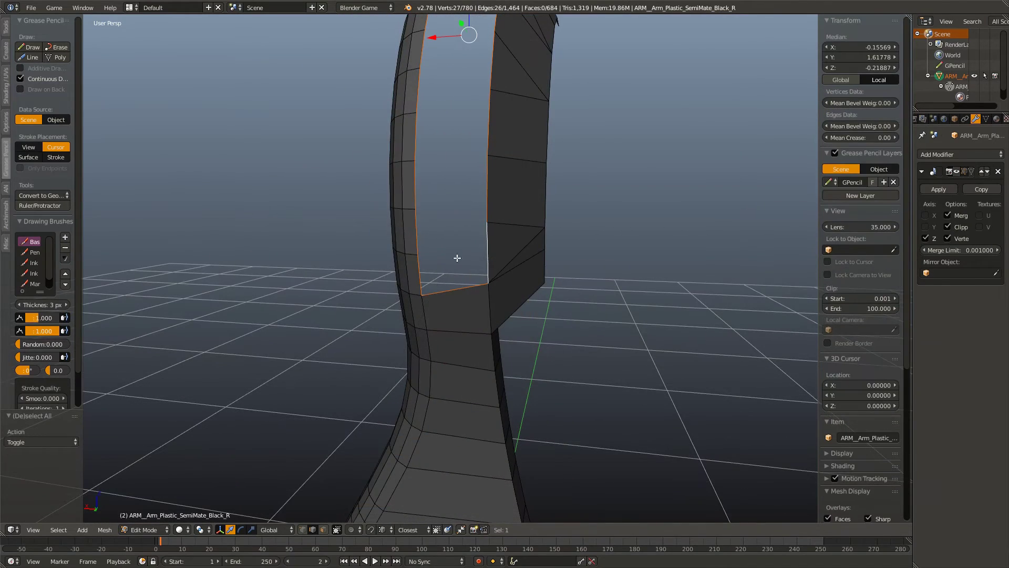
pyautogui.scroll(-3)
pyautogui.moveTo(480, 197); pyautogui.dragTo(477, 174)
pyautogui.press('w')
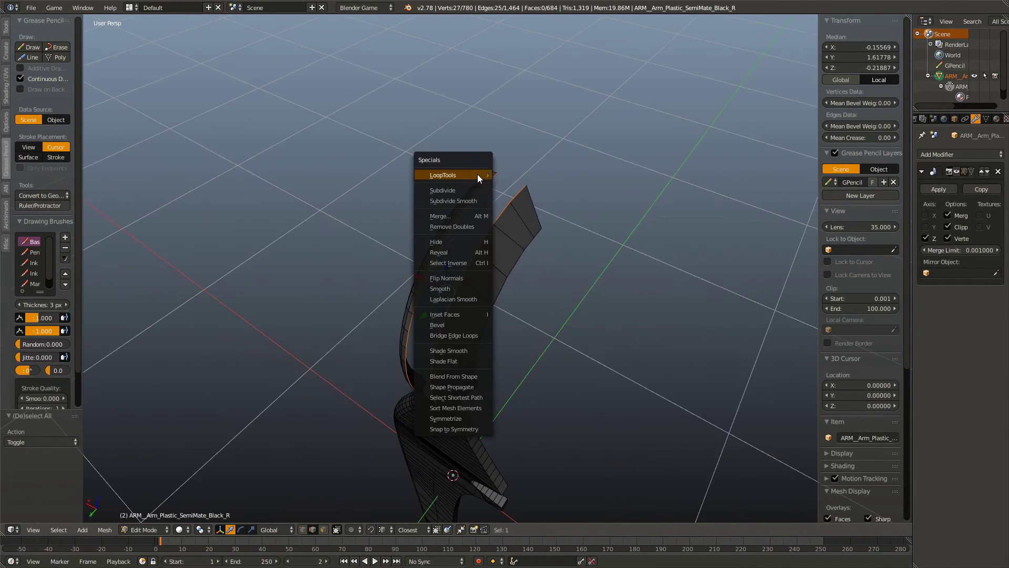
pyautogui.click(513, 175)
pyautogui.moveTo(523, 259); pyautogui.dragTo(458, 367)
# Step: Knife-cut a new edge across a top face and dissolve the old edge
pyautogui.press('a')
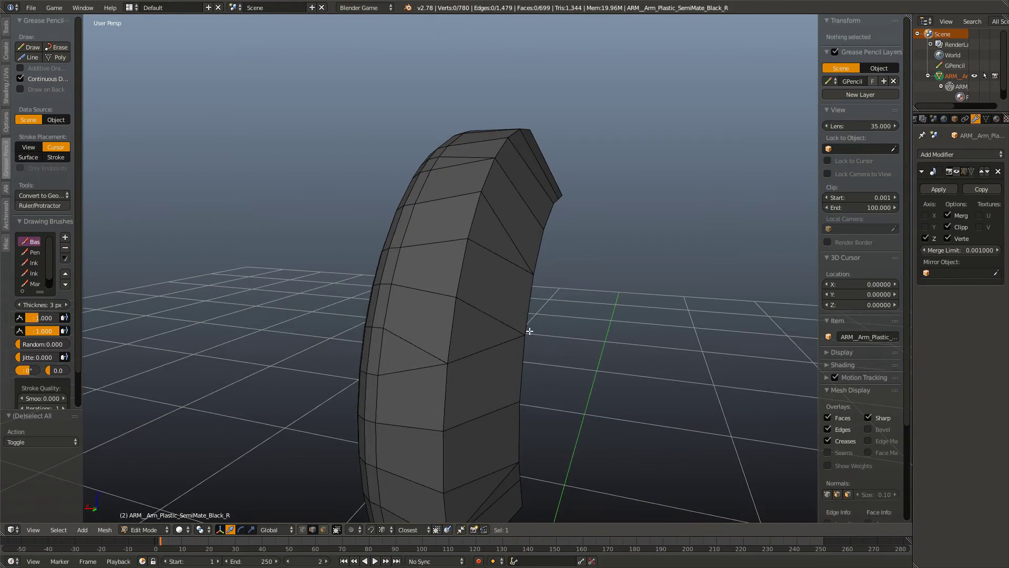
pyautogui.press('Escape')
pyautogui.press('a')
pyautogui.press('a')
pyautogui.press('k')
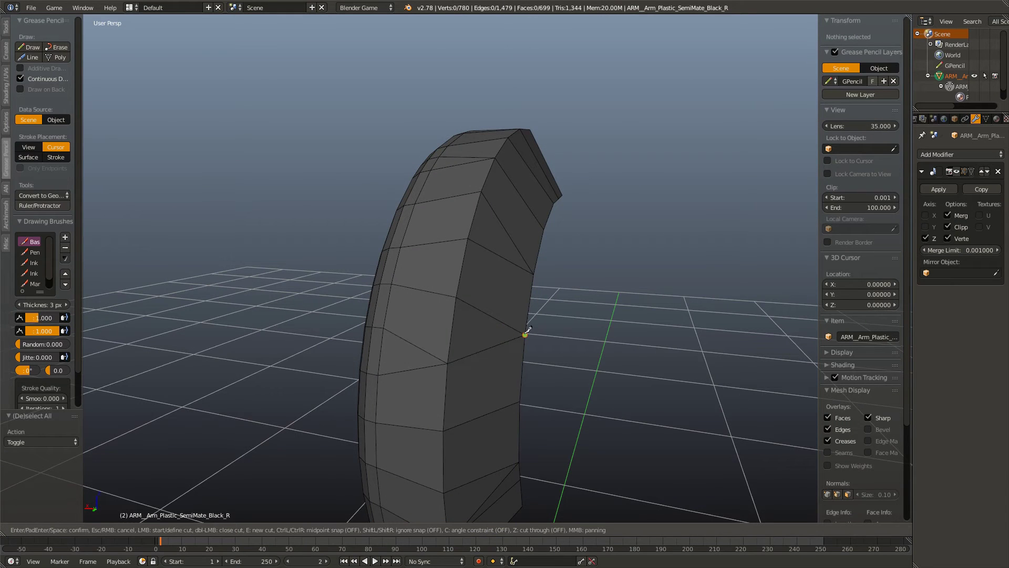
pyautogui.press('Return')
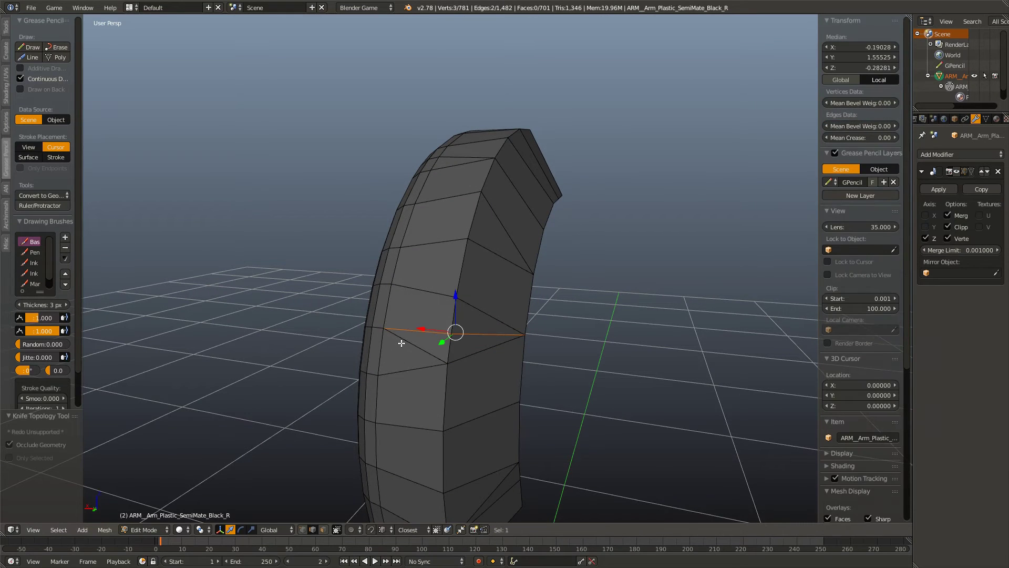
pyautogui.press('x')
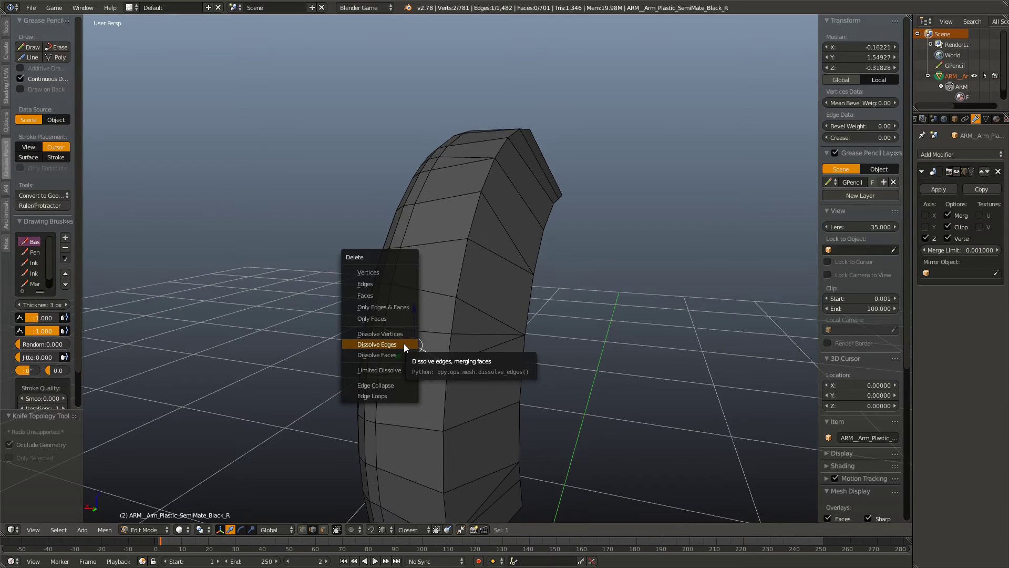
pyautogui.click(404, 343)
# Step: Try dissolving two diagonal side edges, then undo the dissolve
pyautogui.scroll(-3)
pyautogui.press('a')
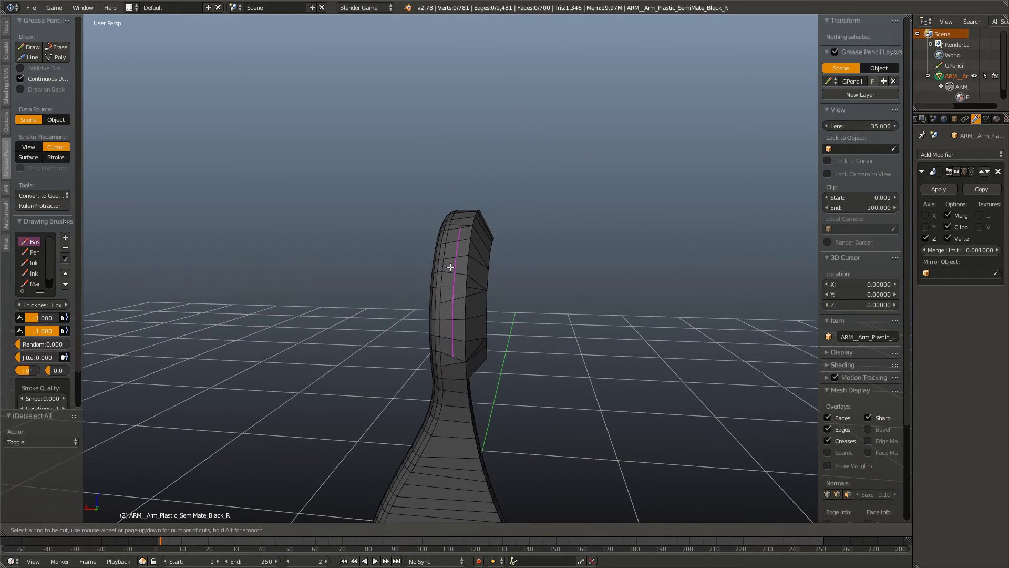
pyautogui.scroll(3)
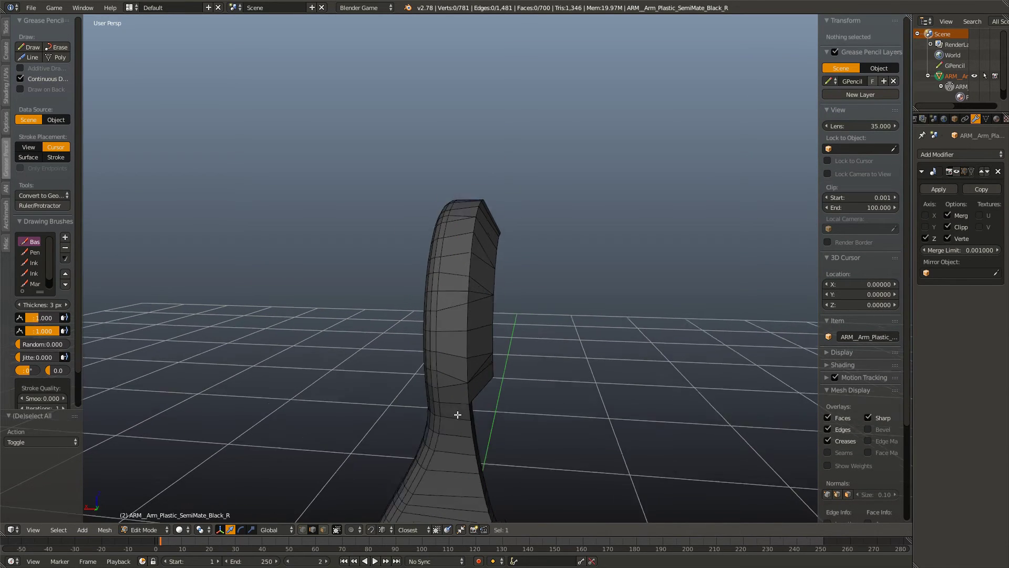
pyautogui.scroll(3)
pyautogui.scroll(3)
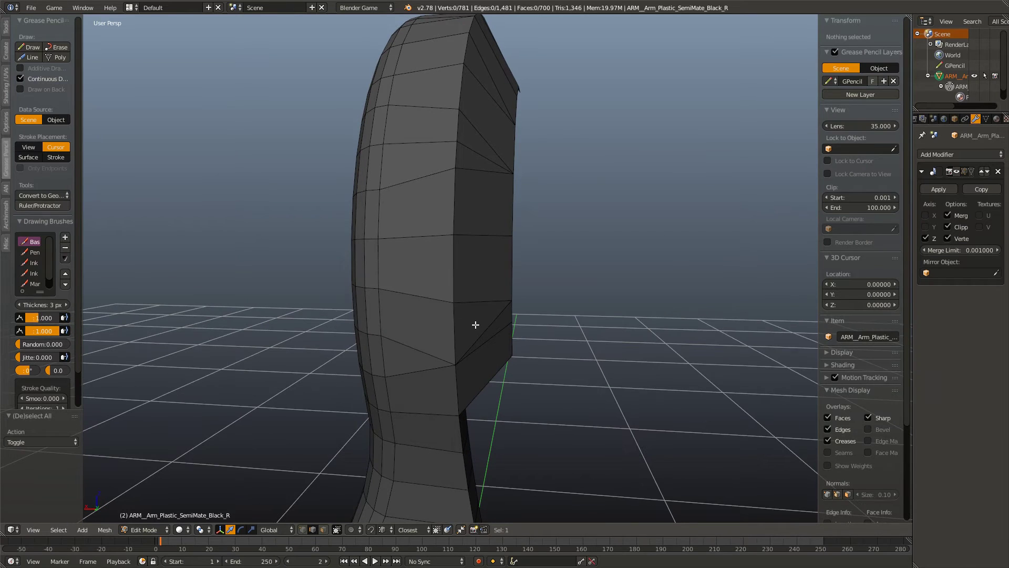
pyautogui.click(405, 345)
pyautogui.click(462, 329)
pyautogui.press('x')
pyautogui.click(487, 320)
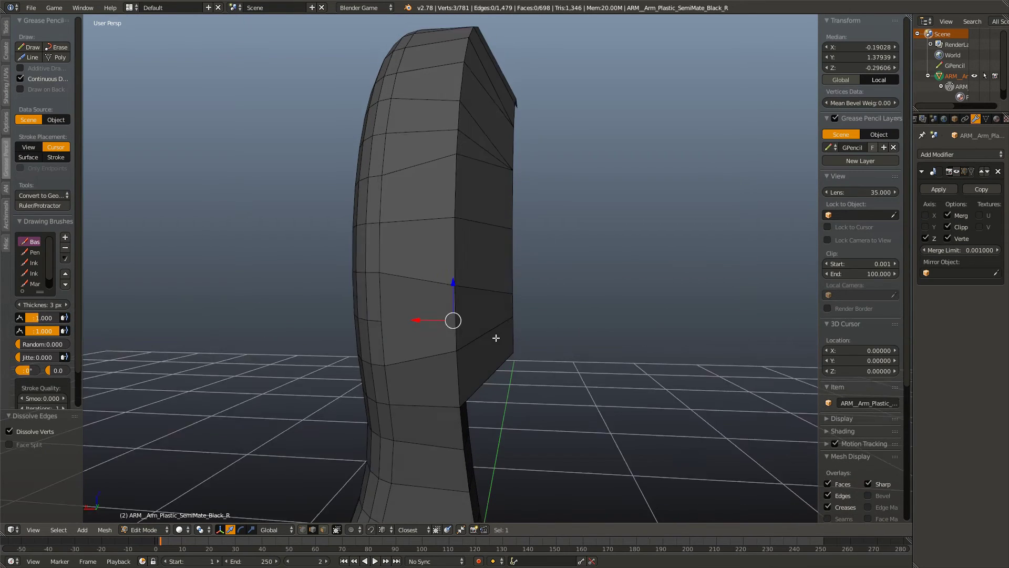
pyautogui.moveTo(489, 323); pyautogui.dragTo(494, 342)
pyautogui.hotkey('ctrl', 'z')
pyautogui.press('a')
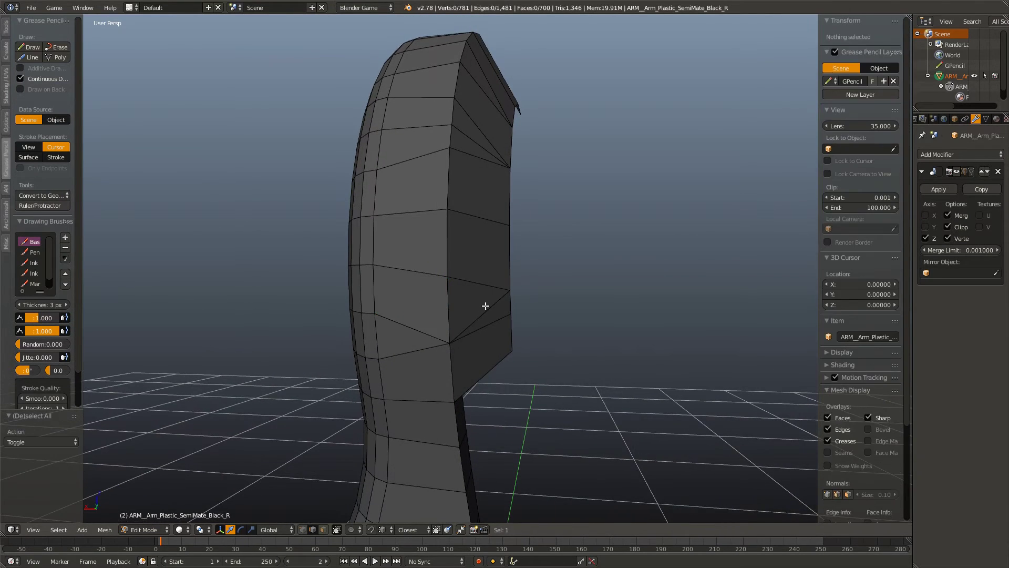
# Step: Make a second knife cut across the top and dissolve the leftover edges
pyautogui.press('k')
pyautogui.click(515, 300)
pyautogui.press('Return')
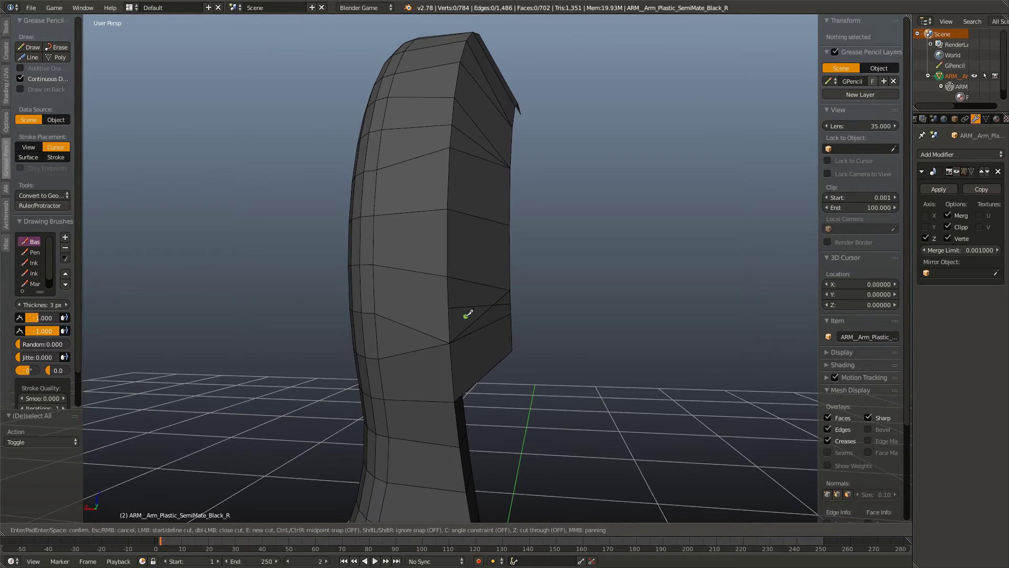
pyautogui.press('Return')
pyautogui.press('x')
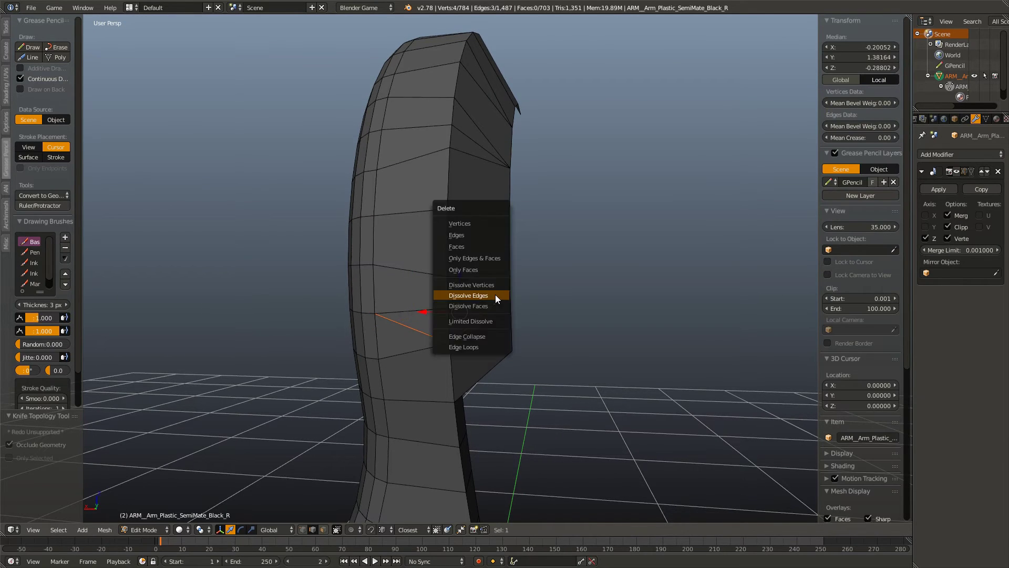
pyautogui.click(496, 307)
pyautogui.moveTo(496, 307); pyautogui.dragTo(483, 357)
pyautogui.press('a')
# Step: Insert an edge loop across the top strip and dissolve the selected edges
pyautogui.hotkey('ctrl', 'r')
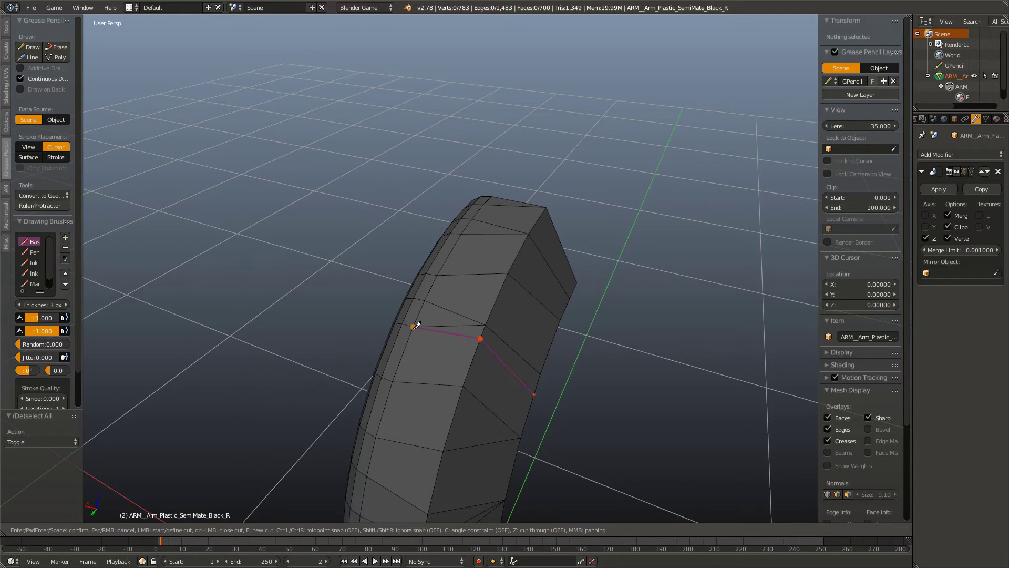
pyautogui.press('Return')
pyautogui.press('x')
pyautogui.click(457, 316)
pyautogui.moveTo(458, 316); pyautogui.dragTo(514, 317)
pyautogui.press('a')
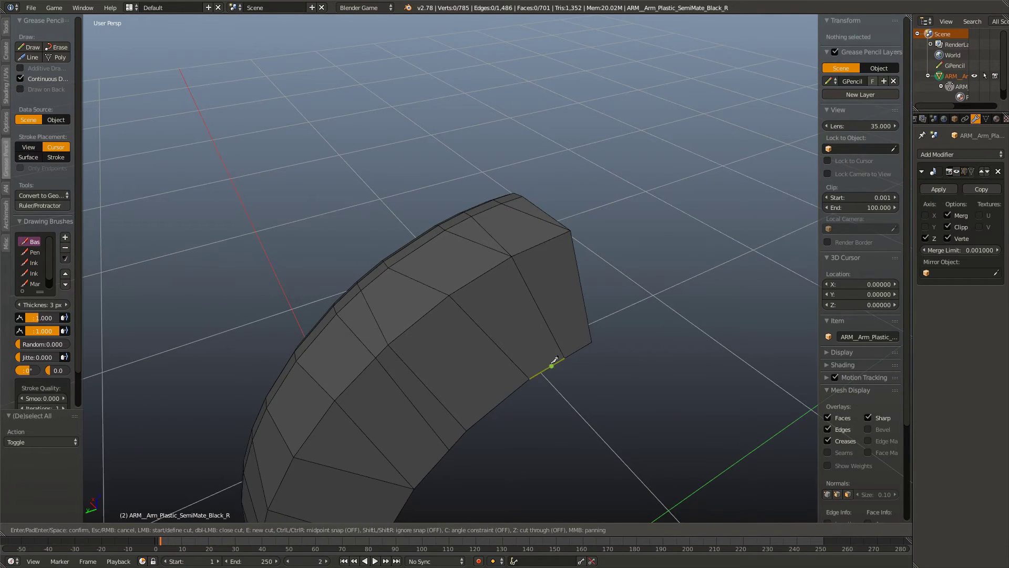
pyautogui.press('Return')
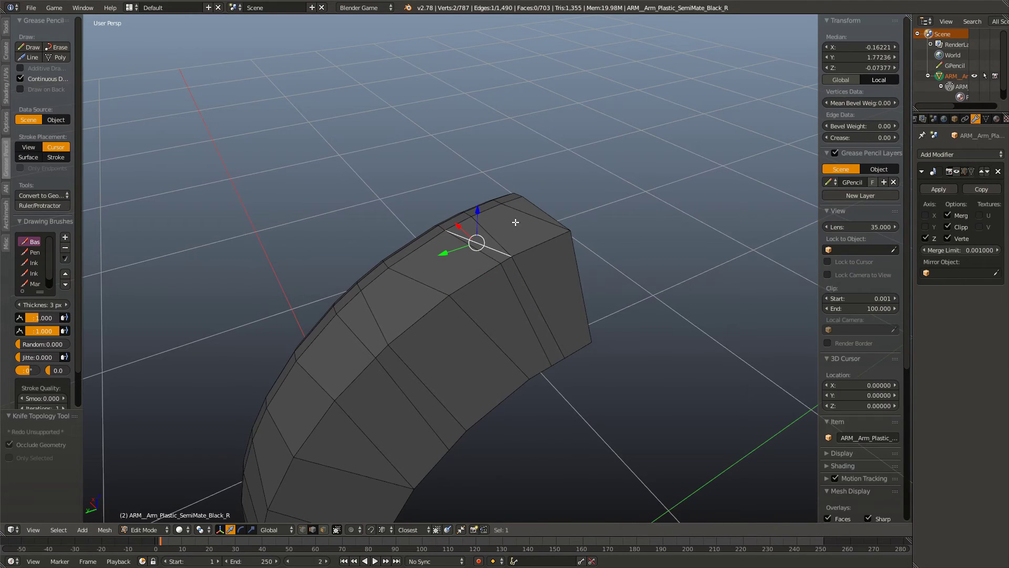
pyautogui.press('x')
pyautogui.press('Escape')
pyautogui.press('a')
# Step: Knife-cut from the edge across the top face and dissolve the old edge
pyautogui.press('k')
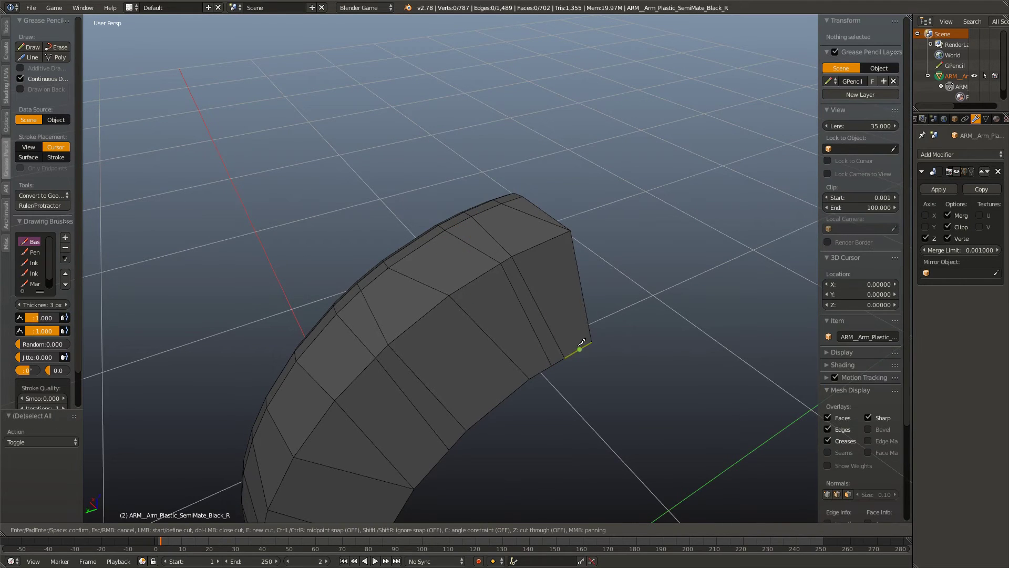
pyautogui.press('Return')
pyautogui.press('x')
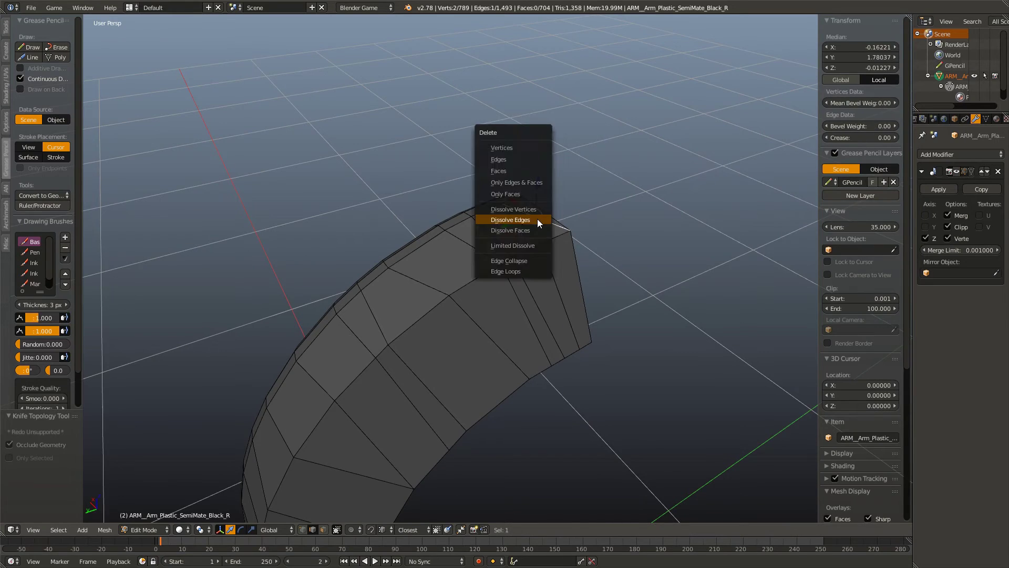
pyautogui.click(538, 219)
pyautogui.moveTo(537, 219); pyautogui.dragTo(490, 280)
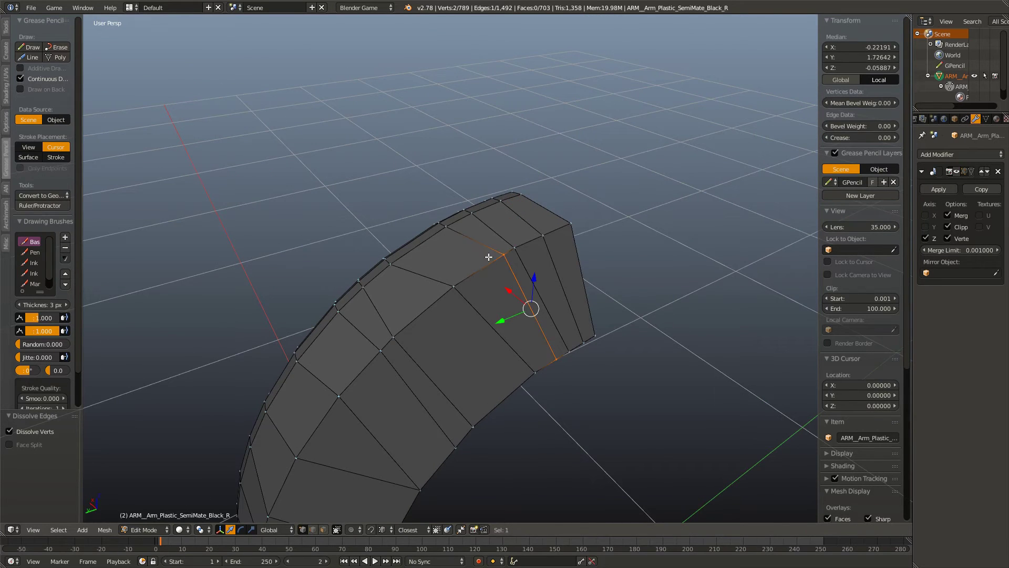
# Step: Return to Object Mode and view the whole arm piece
pyautogui.press('Tab')
pyautogui.moveTo(476, 336); pyautogui.dragTo(647, 301)
pyautogui.scroll(-3)
pyautogui.scroll(-3)
pyautogui.scroll(3)
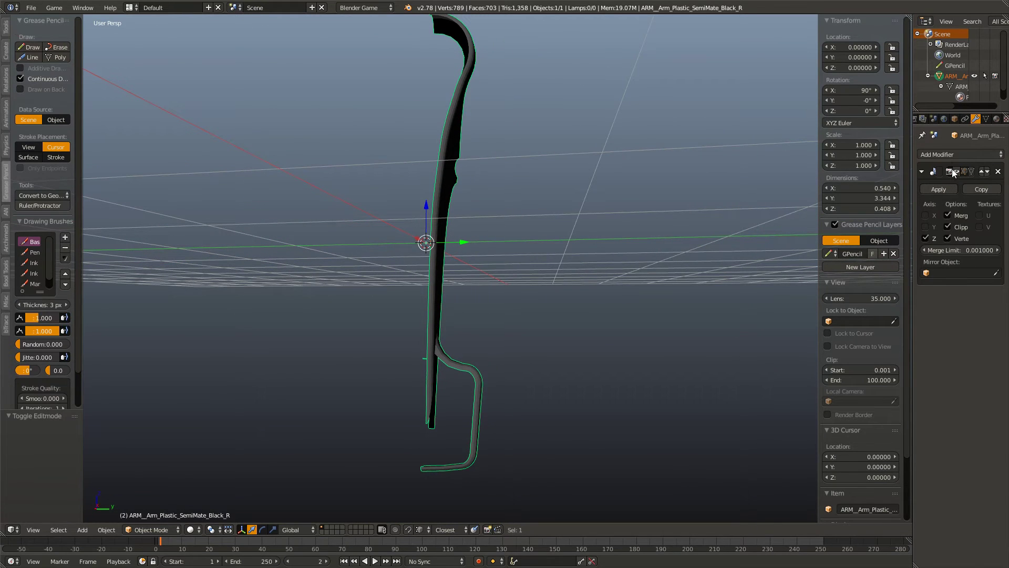
# Step: Preview the mirrored half of the arm, then hide it and re-enter Edit Mode
pyautogui.click(954, 171)
pyautogui.scroll(3)
pyautogui.moveTo(501, 318); pyautogui.dragTo(383, 358)
pyautogui.press('Tab')
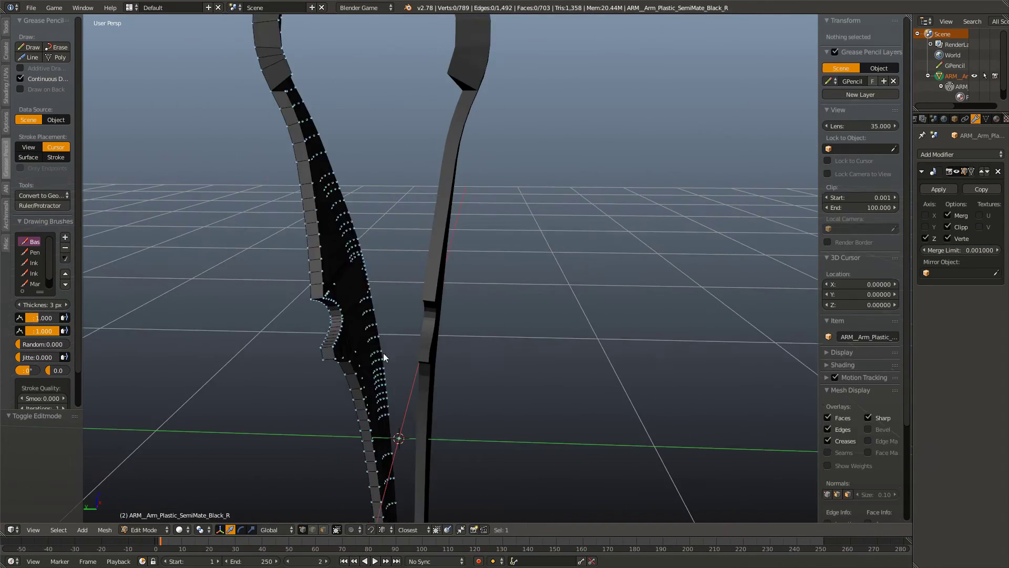
pyautogui.press('Tab')
pyautogui.click(956, 171)
pyautogui.scroll(3)
pyautogui.scroll(3)
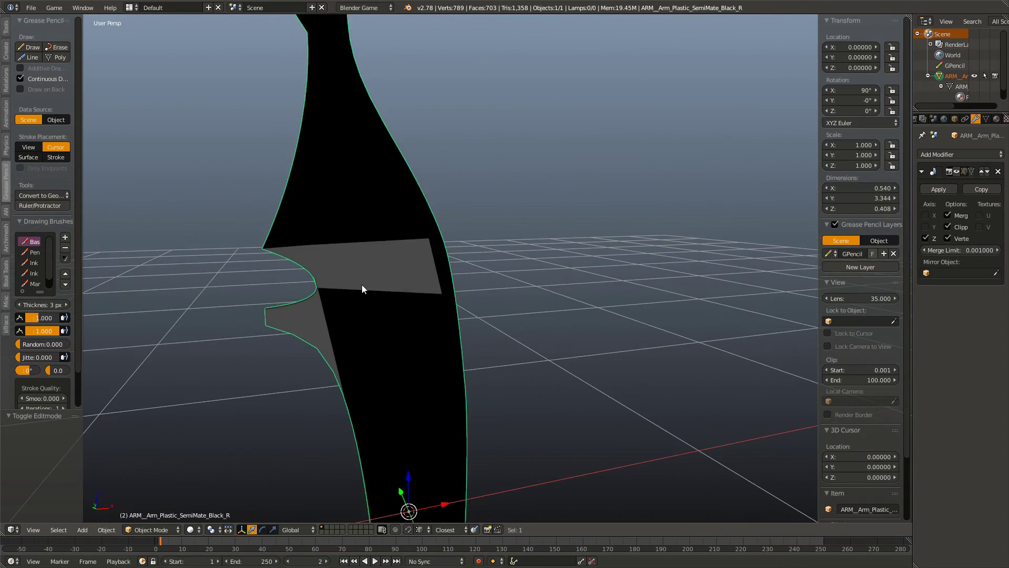
pyautogui.press('Tab')
# Step: Join two vertices on the fin's lower edge with a new edge
pyautogui.moveTo(361, 229); pyautogui.dragTo(478, 360)
pyautogui.scroll(3)
pyautogui.scroll(3)
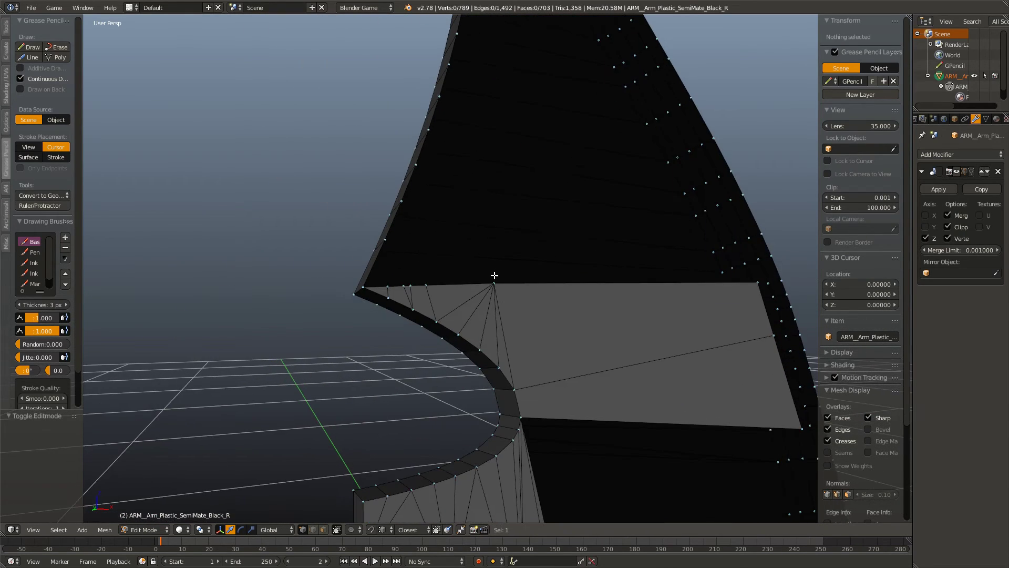
pyautogui.rightClick(494, 277)
pyautogui.moveTo(494, 277); pyautogui.dragTo(500, 387)
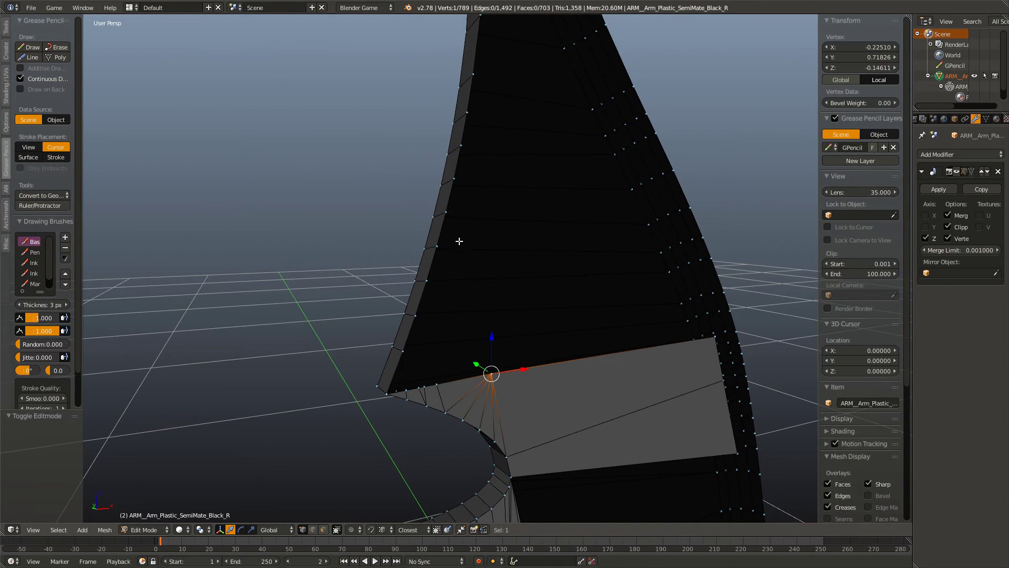
pyautogui.moveTo(487, 279); pyautogui.dragTo(523, 285)
pyautogui.moveTo(496, 327); pyautogui.dragTo(491, 367)
pyautogui.press('f')
pyautogui.press('f')
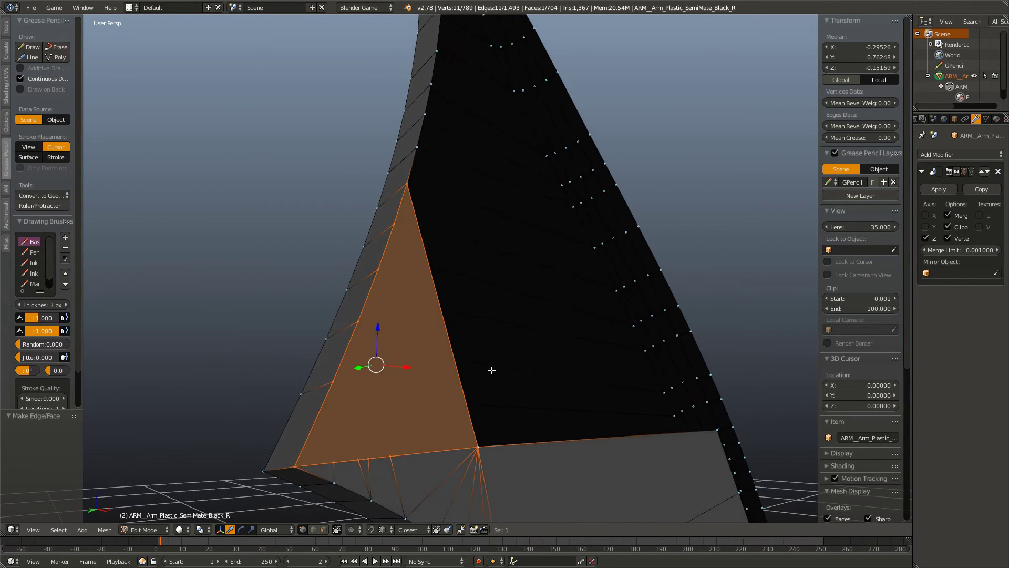
# Step: Make two knife cuts across the side triangle's face
pyautogui.press('a')
pyautogui.press('k')
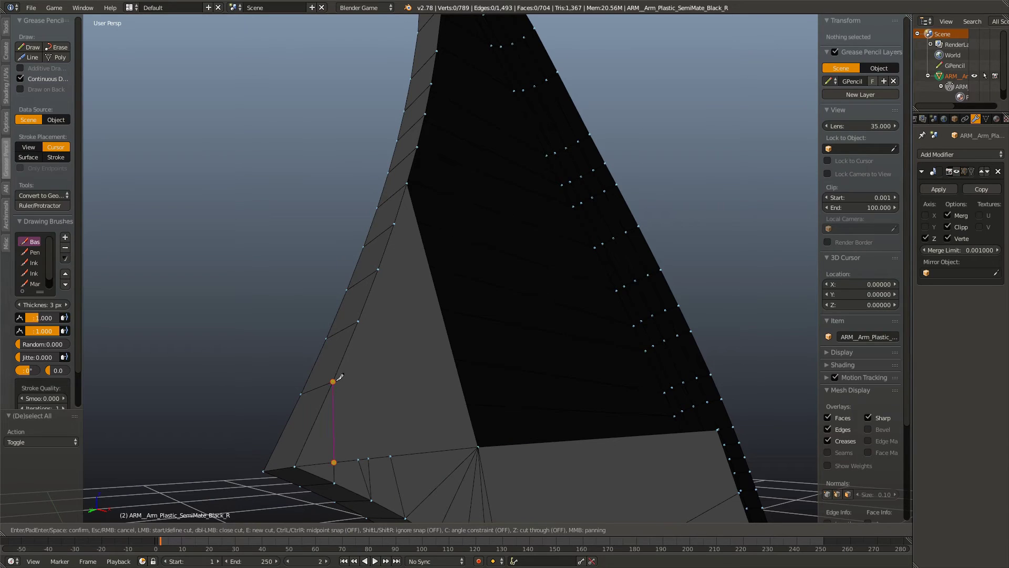
pyautogui.press('Return')
pyautogui.press('a')
pyautogui.press('k')
pyautogui.press('Return')
pyautogui.press('a')
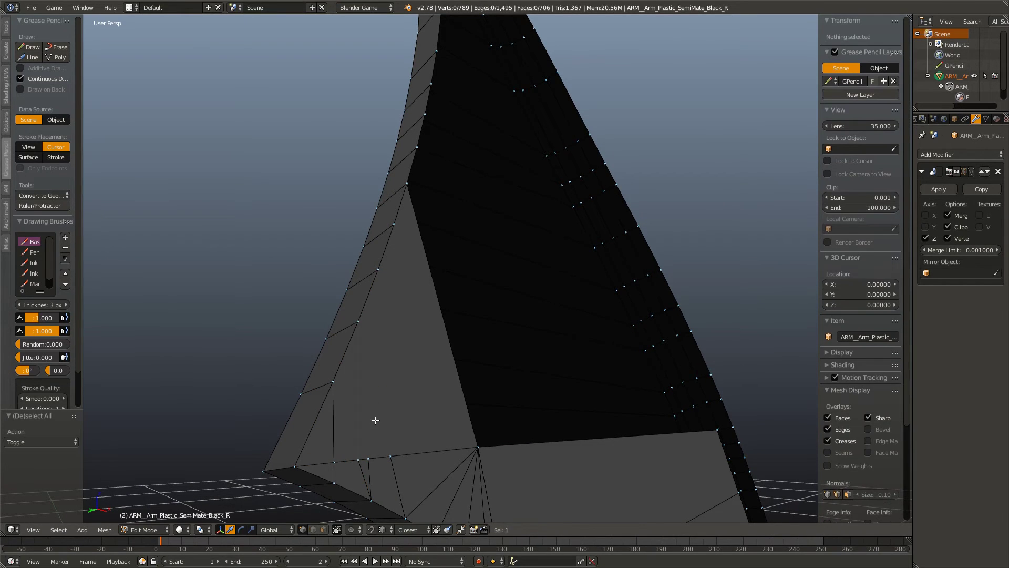
pyautogui.press('k')
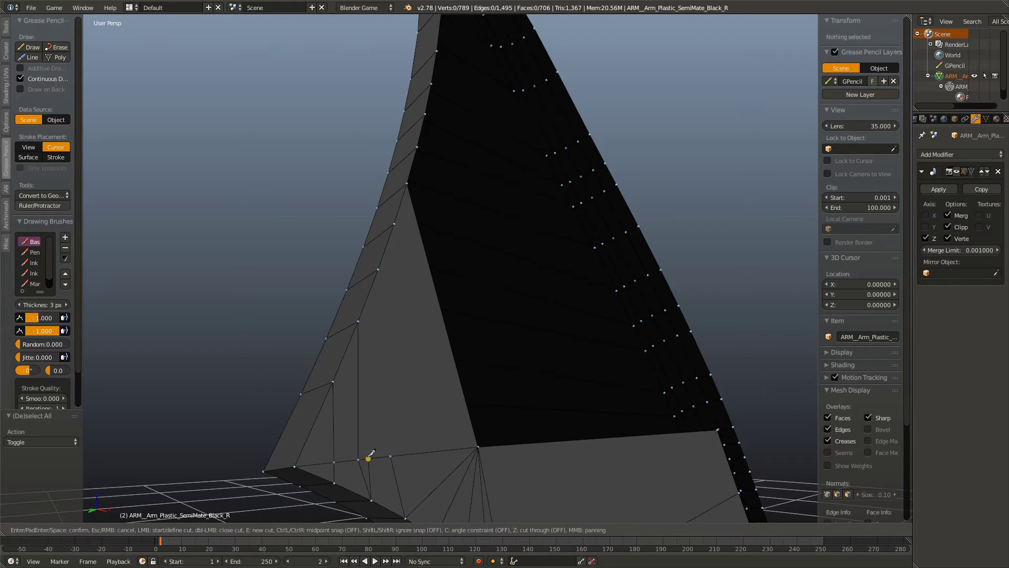
pyautogui.press('Escape')
# Step: Merge the stray short edge into one vertex and slide the bottom vertex along its edge
pyautogui.rightClick(369, 457)
pyautogui.press('w')
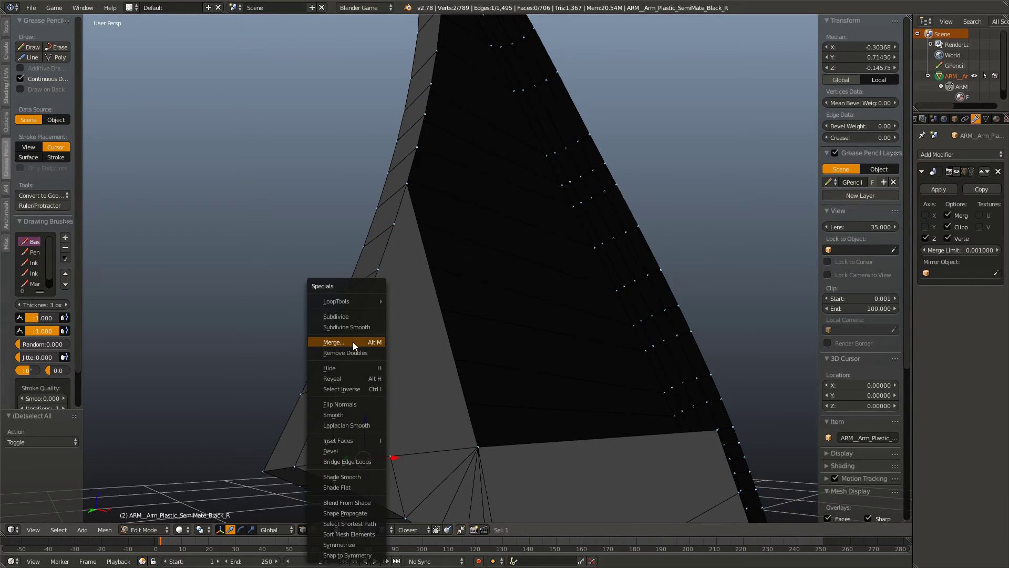
pyautogui.click(352, 341)
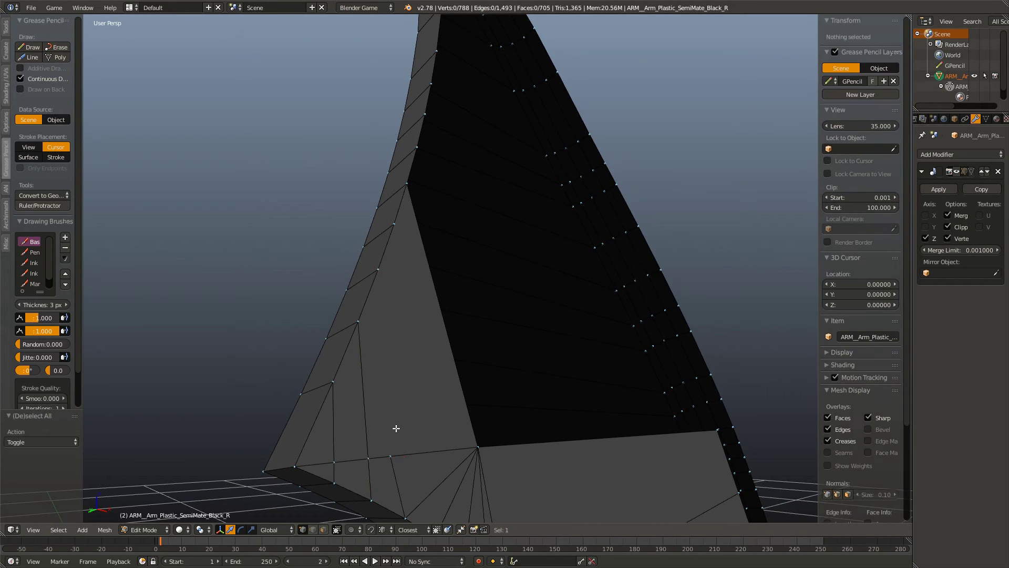
pyautogui.rightClick(391, 451)
pyautogui.hotkey('shift', 'v')
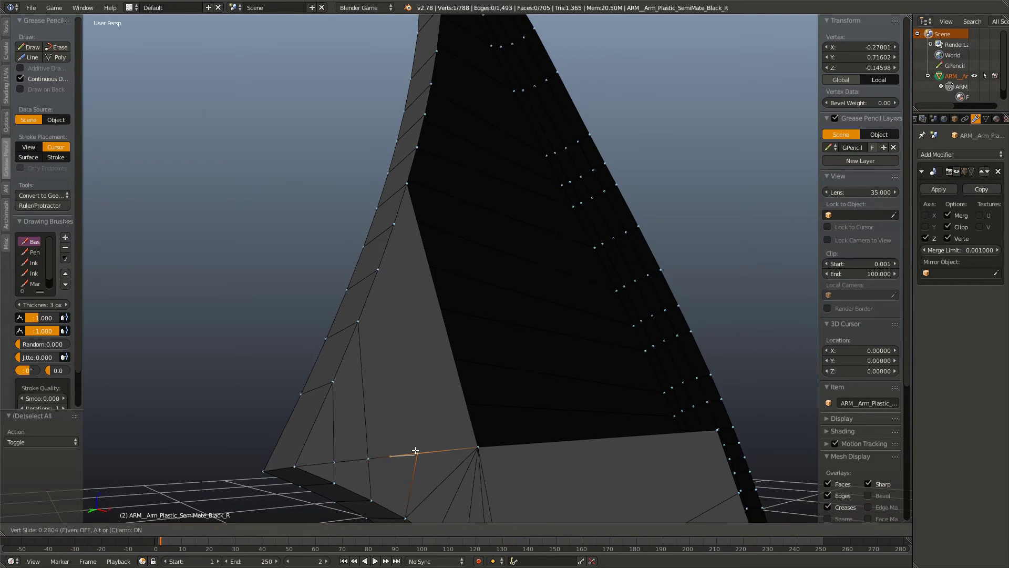
pyautogui.click(424, 451)
# Step: Knife-cut two new edges up the side, one from the corner vertex
pyautogui.press('k')
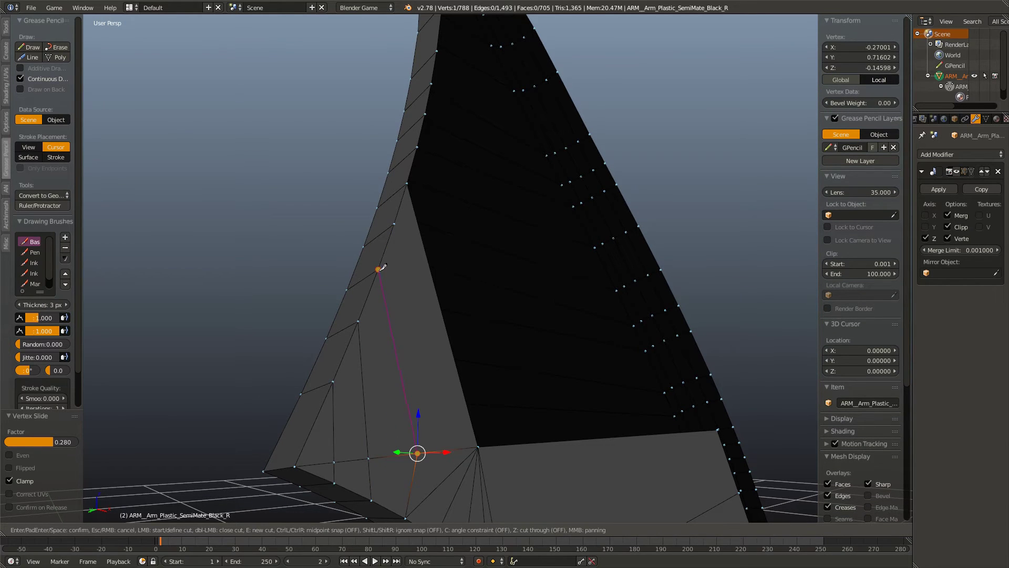
pyautogui.press('Return')
pyautogui.press('a')
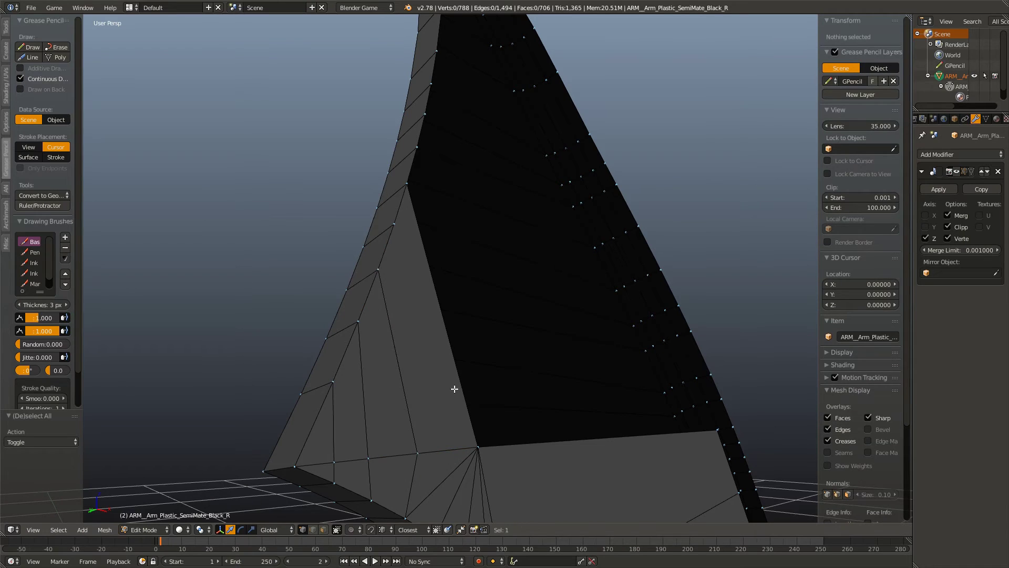
pyautogui.press('k')
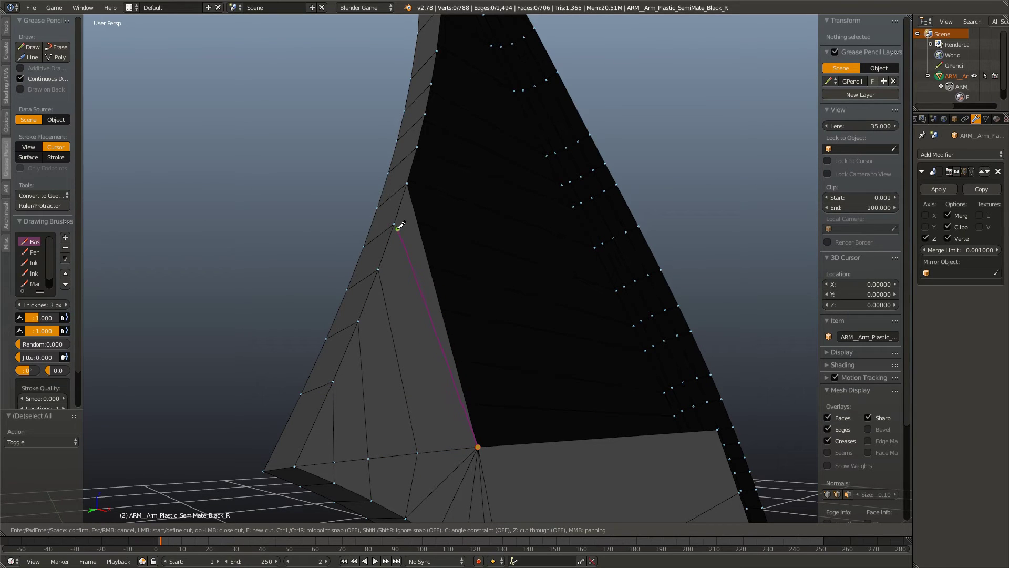
pyautogui.click(396, 230)
pyautogui.press('Return')
pyautogui.moveTo(429, 386); pyautogui.dragTo(406, 444)
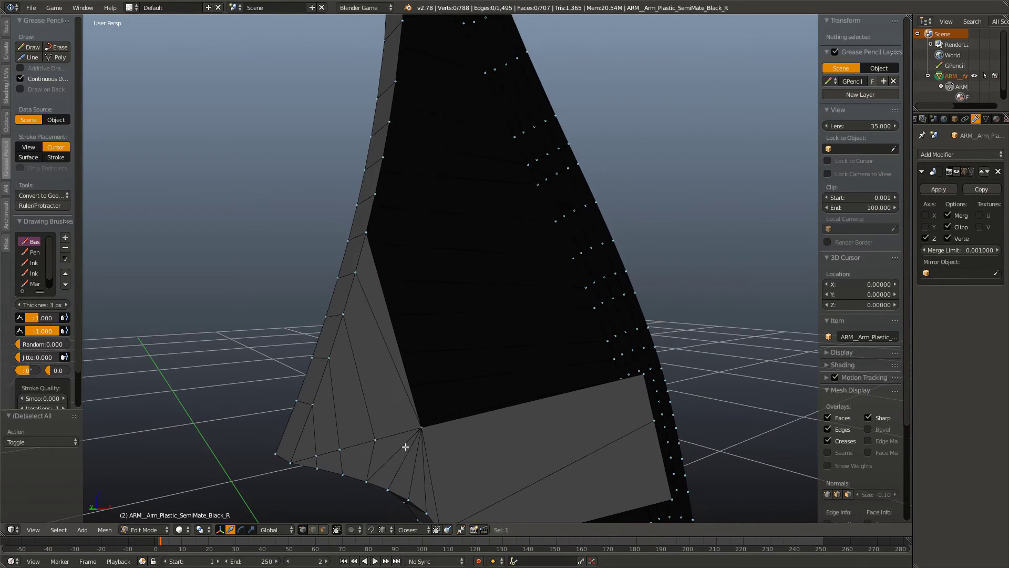
# Step: Select the strip's edge vertex chain and extrude it 0.480 along X
pyautogui.rightClick(415, 424)
pyautogui.rightClick(367, 240)
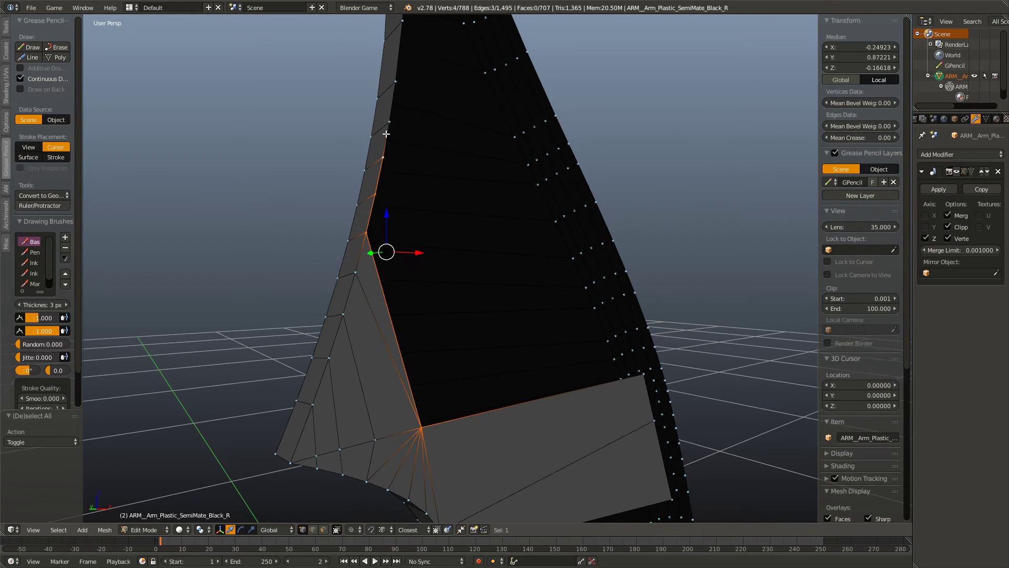
pyautogui.rightClick(394, 81)
pyautogui.moveTo(395, 82); pyautogui.dragTo(422, 401)
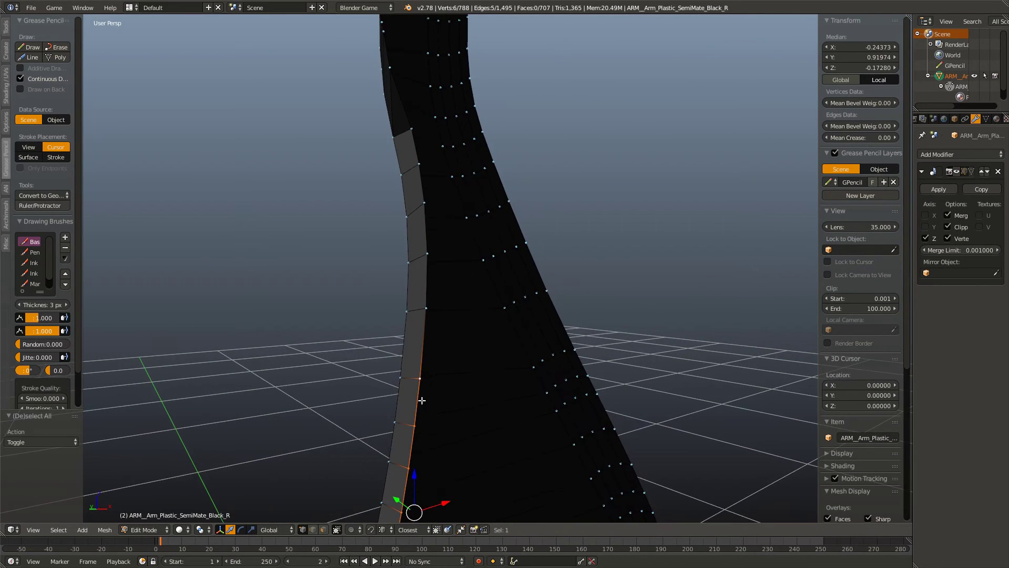
pyautogui.rightClick(410, 129)
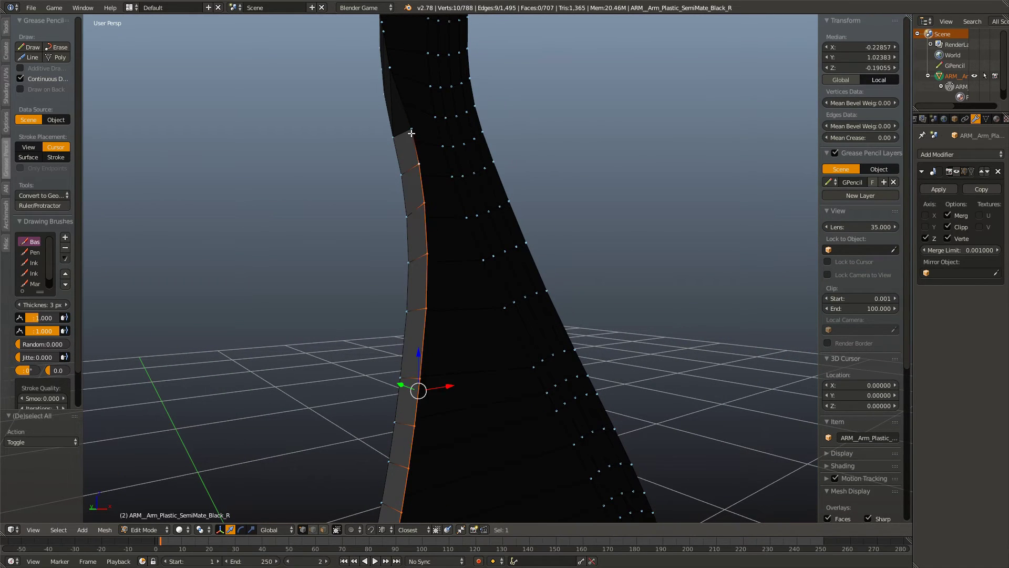
pyautogui.moveTo(410, 130); pyautogui.dragTo(476, 317)
pyautogui.press('e')
pyautogui.press('x')
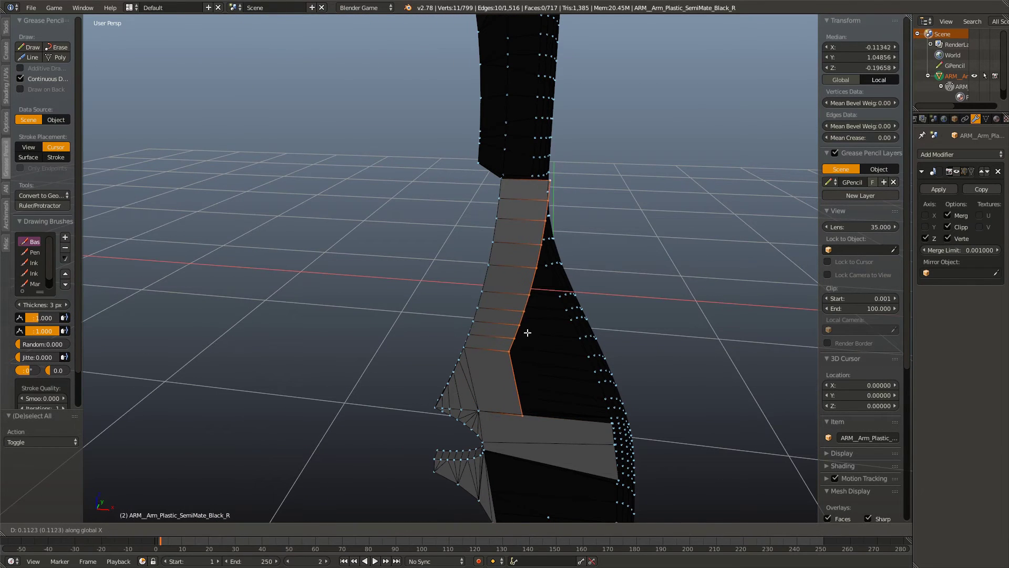
pyautogui.click(688, 354)
# Step: Switch to Front Orthographic view and frame the extrusion
pyautogui.moveTo(687, 353); pyautogui.dragTo(547, 337)
pyautogui.moveTo(575, 402); pyautogui.dragTo(537, 337)
pyautogui.press('KP_3')
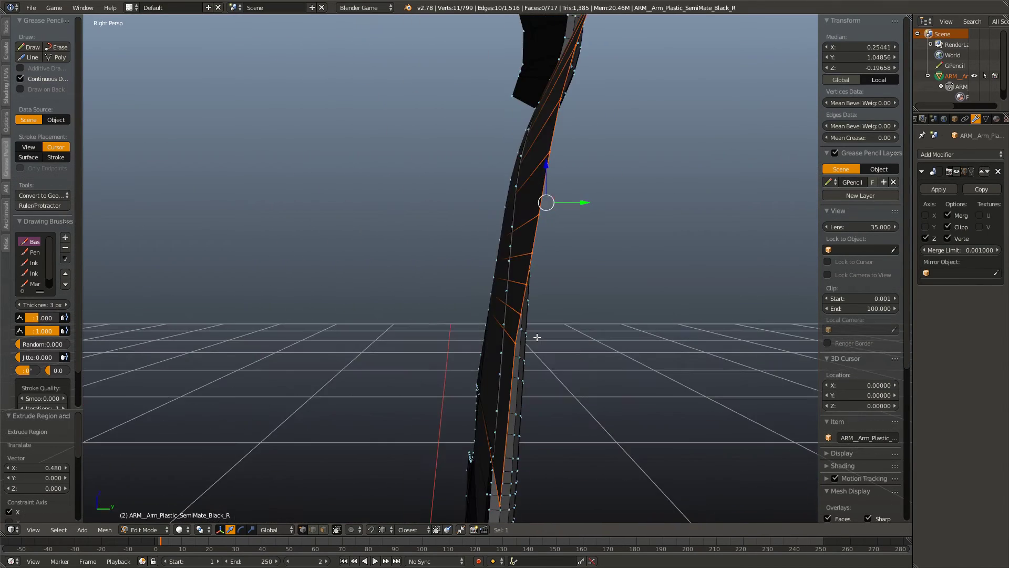
pyautogui.press('KP_1')
pyautogui.press('KP_5')
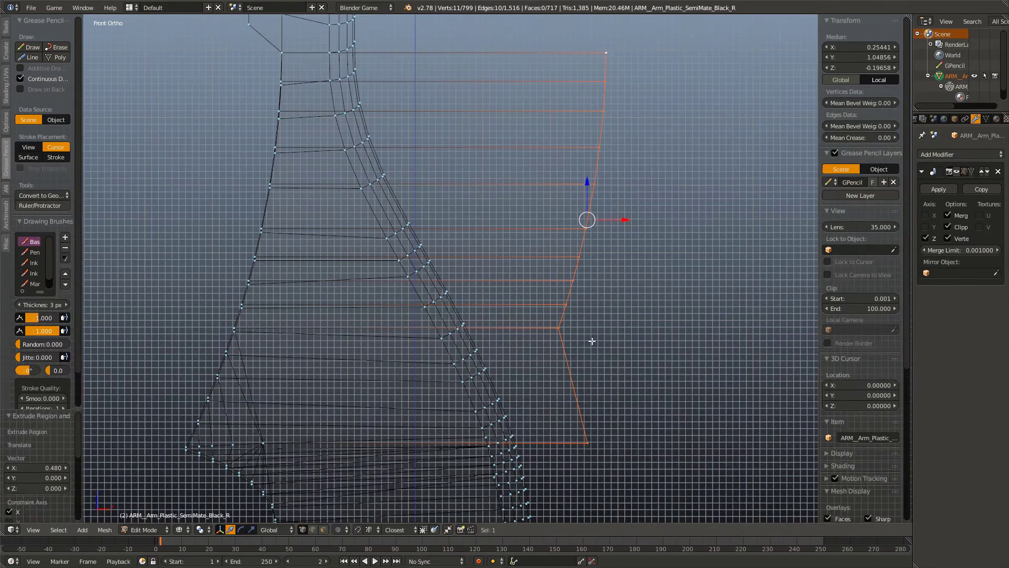
pyautogui.moveTo(592, 342); pyautogui.dragTo(629, 360)
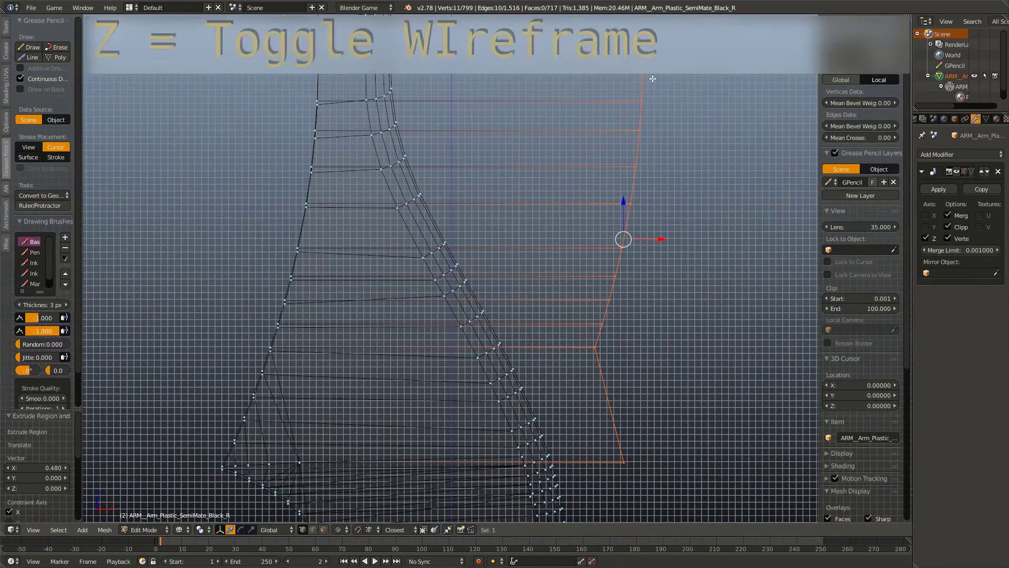
# Step: Move the topmost extruded vertex 0.409 inward along X
pyautogui.rightClick(653, 78)
pyautogui.press('g')
pyautogui.press('x')
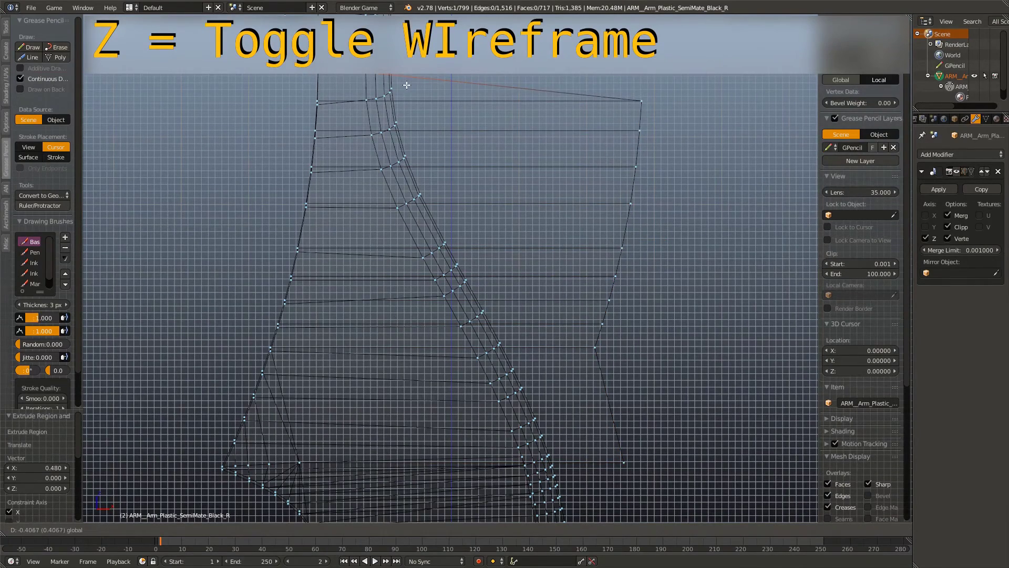
pyautogui.click(403, 85)
pyautogui.moveTo(235, 144); pyautogui.dragTo(257, 153)
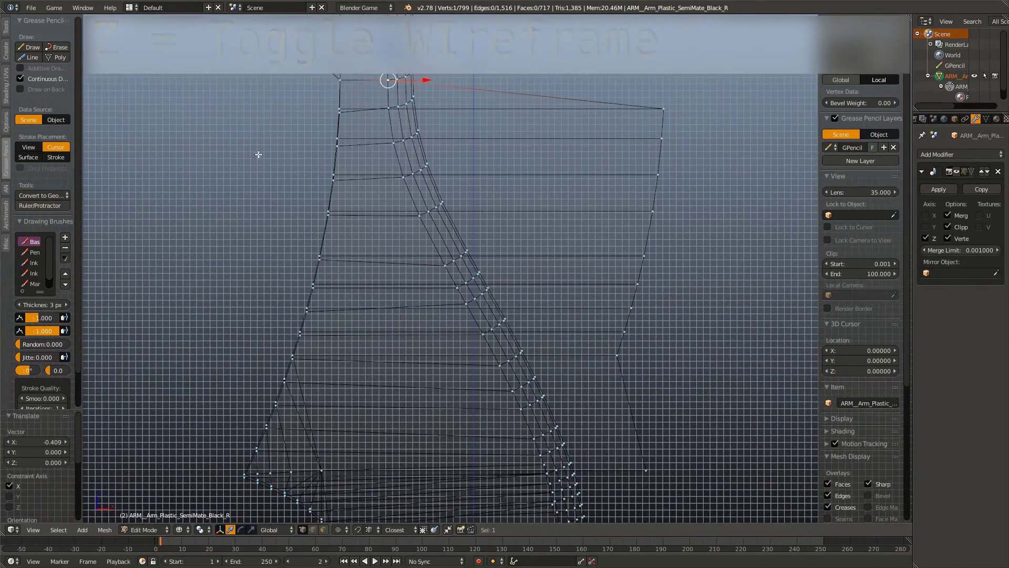
# Step: Draw a temporary grease-pencil guide line along the strip, then delete its layer
pyautogui.click(860, 161)
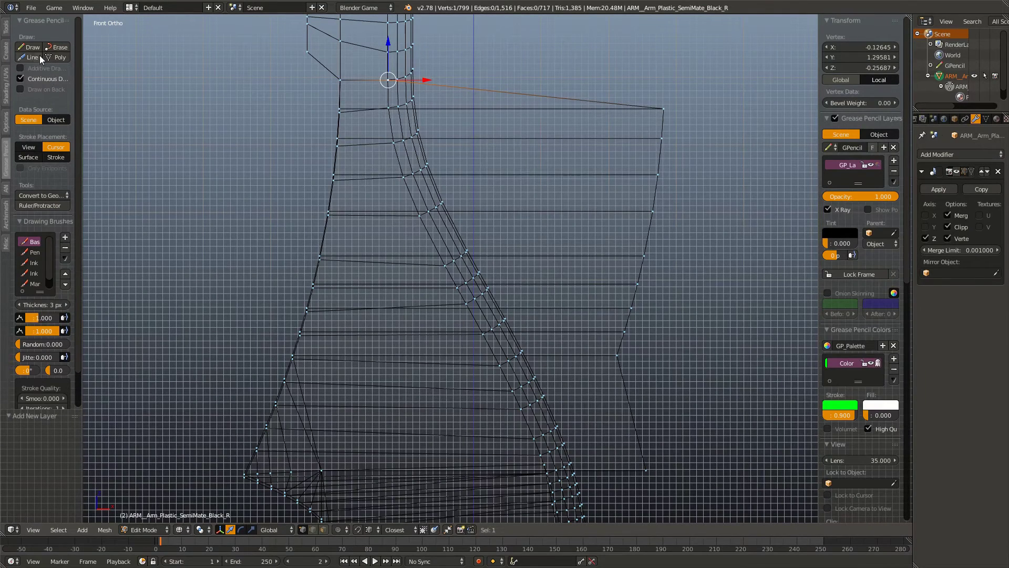
pyautogui.click(41, 57)
pyautogui.click(390, 39)
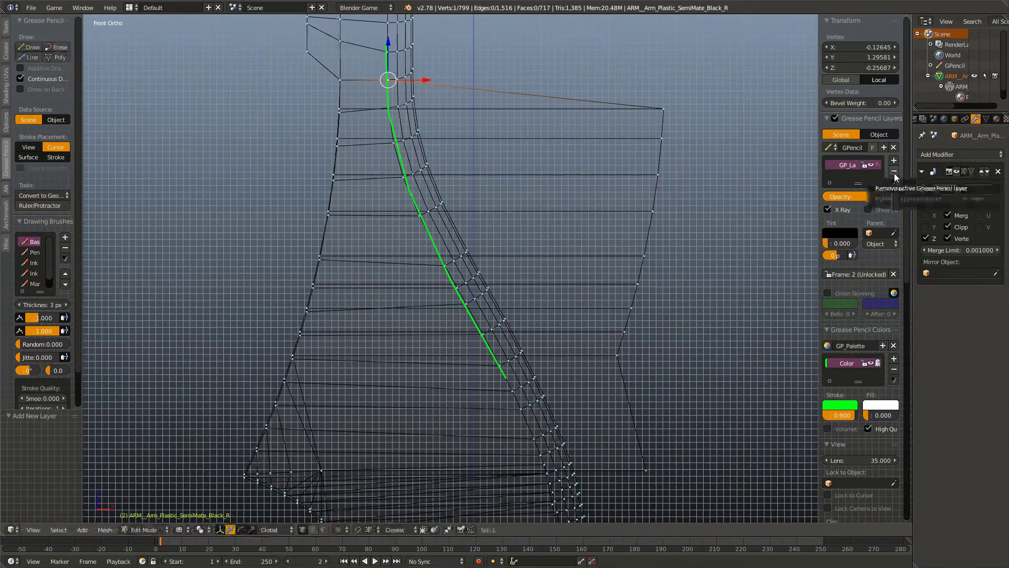
pyautogui.click(895, 170)
pyautogui.rightClick(665, 123)
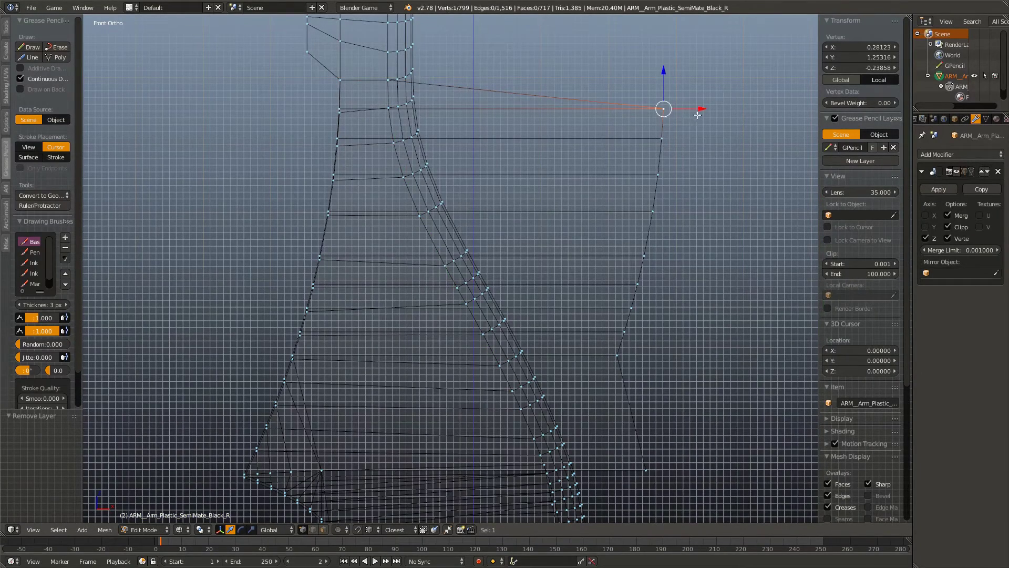
# Step: Pull the upper four right-hand extruded vertices left along X to the strip edge
pyautogui.moveTo(698, 114); pyautogui.dragTo(521, 118)
pyautogui.moveTo(429, 119); pyautogui.dragTo(427, 120)
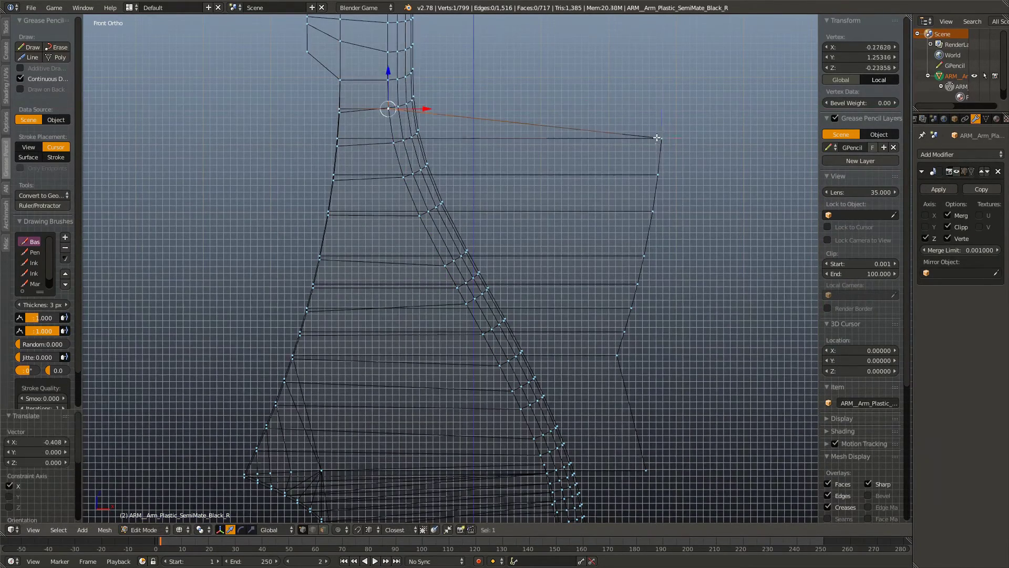
pyautogui.rightClick(661, 138)
pyautogui.moveTo(709, 135); pyautogui.dragTo(656, 140)
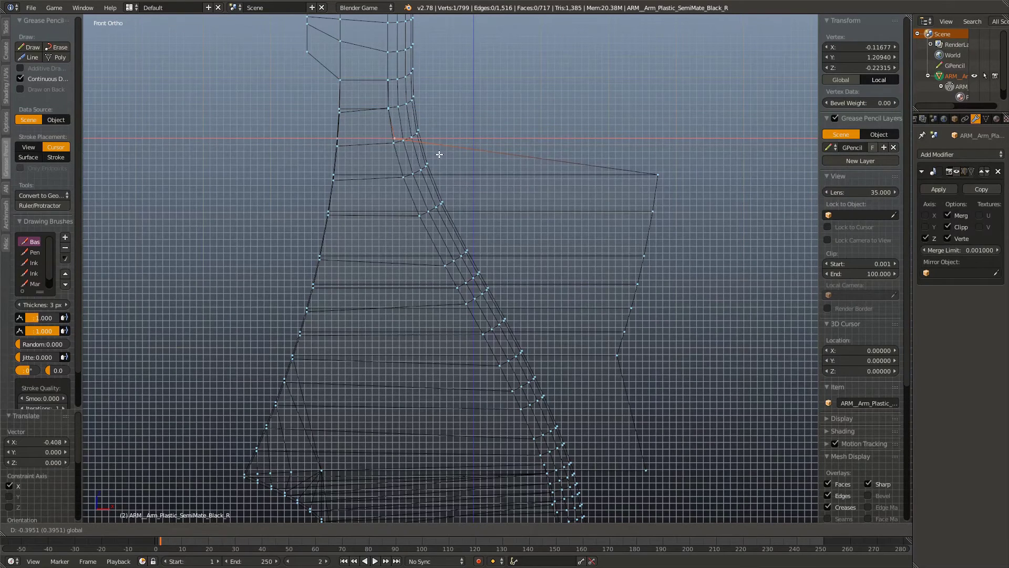
pyautogui.moveTo(439, 154); pyautogui.dragTo(438, 155)
pyautogui.rightClick(657, 174)
pyautogui.moveTo(698, 174); pyautogui.dragTo(444, 188)
pyautogui.rightClick(653, 211)
pyautogui.moveTo(686, 210); pyautogui.dragTo(465, 229)
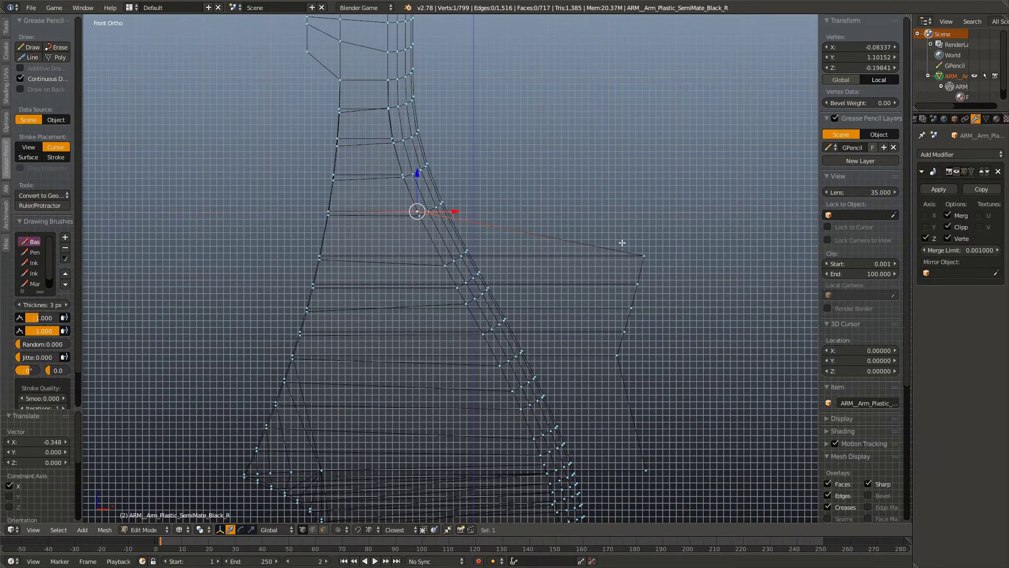
# Step: Pull the remaining lower extruded vertices left along X, the last by 0.183
pyautogui.rightClick(644, 256)
pyautogui.moveTo(678, 256); pyautogui.dragTo(586, 269)
pyautogui.moveTo(482, 270); pyautogui.dragTo(480, 270)
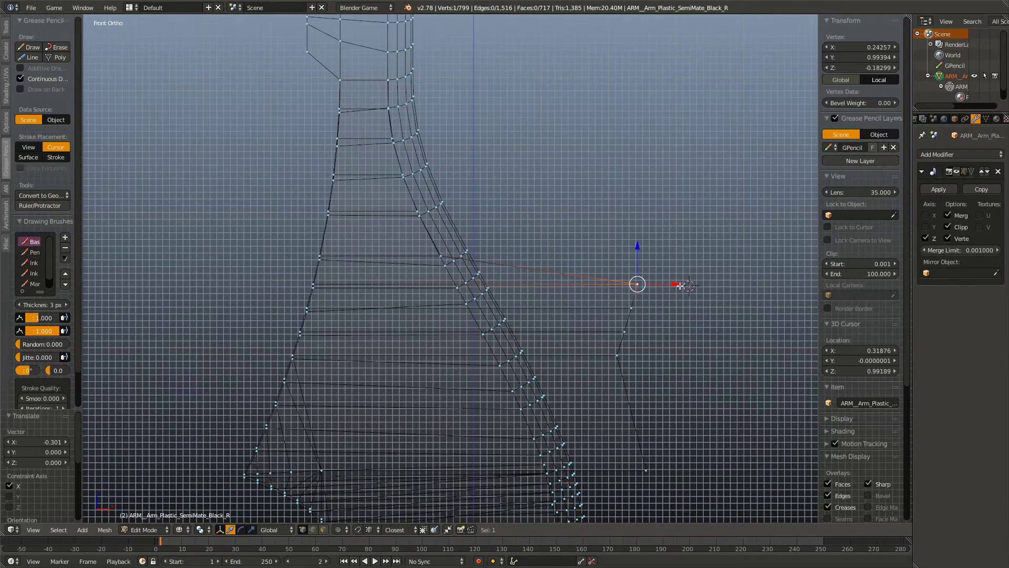
pyautogui.moveTo(680, 285); pyautogui.dragTo(558, 293)
pyautogui.moveTo(497, 292); pyautogui.dragTo(496, 292)
pyautogui.rightClick(631, 308)
pyautogui.moveTo(650, 307); pyautogui.dragTo(613, 317)
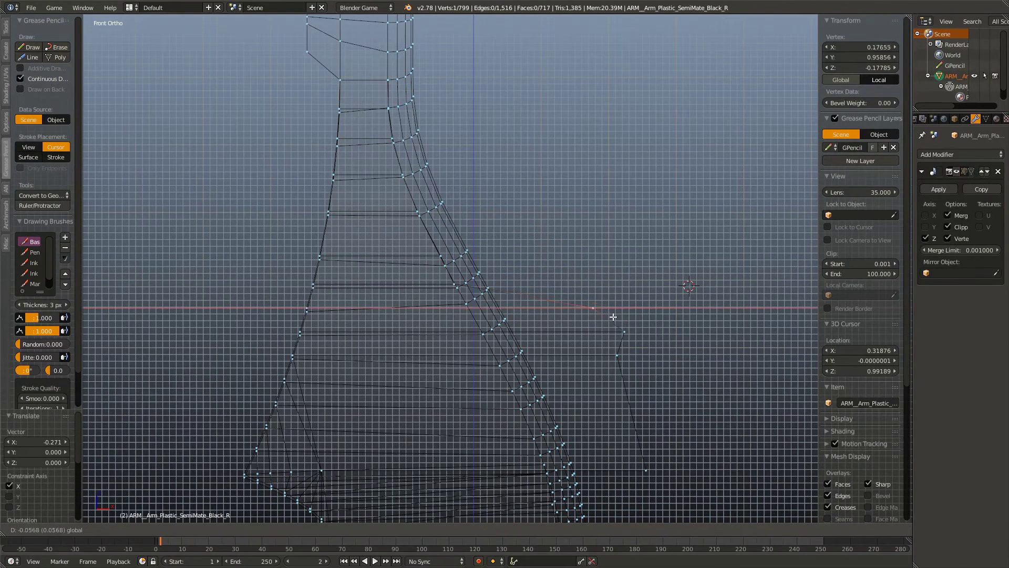
pyautogui.click(498, 319)
pyautogui.moveTo(666, 334); pyautogui.dragTo(519, 355)
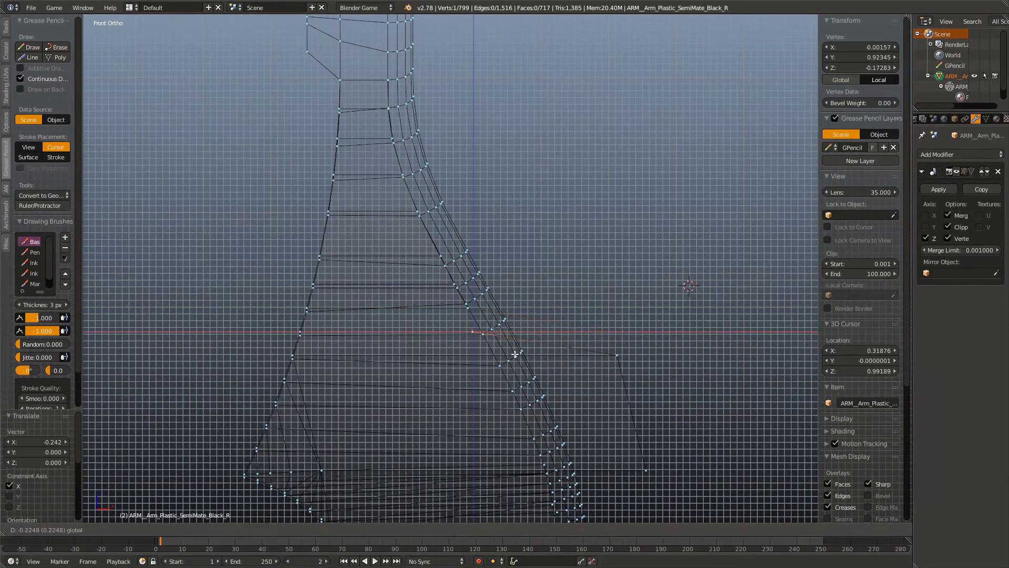
pyautogui.rightClick(614, 356)
pyautogui.moveTo(661, 353); pyautogui.dragTo(541, 361)
pyautogui.click(529, 361)
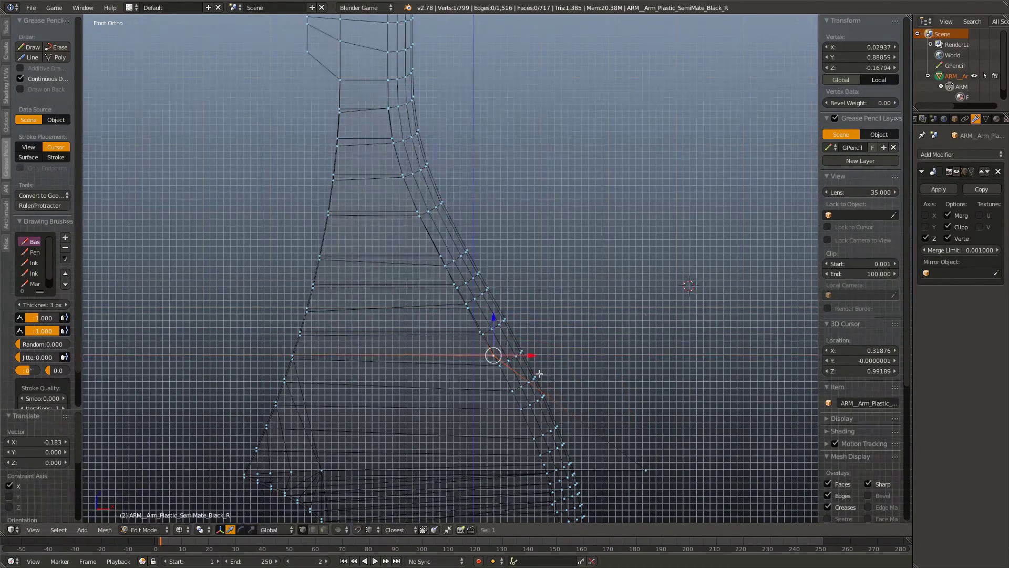
pyautogui.scroll(3)
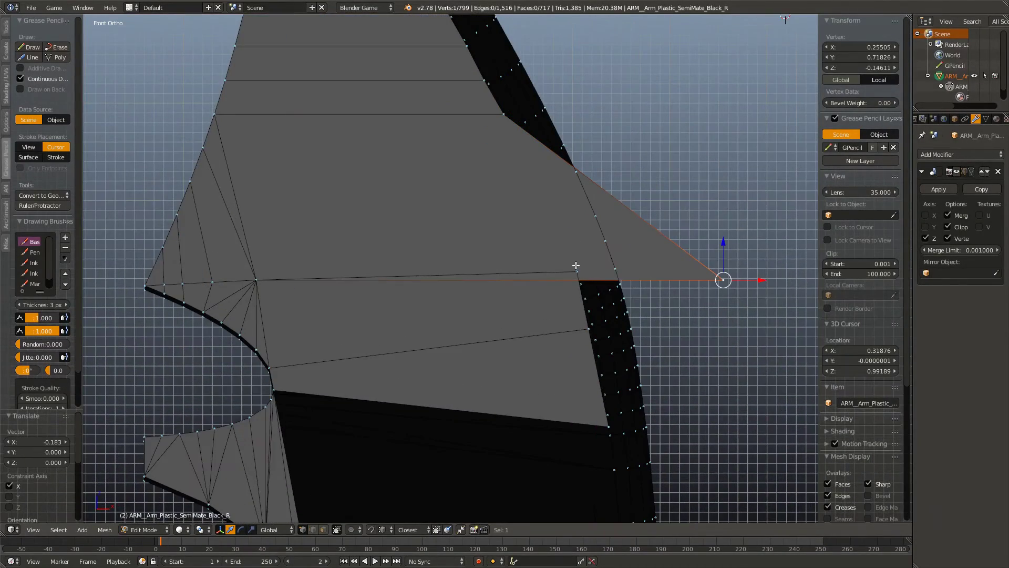
# Step: Merge a stray vertex on the extruded strip onto its neighbouring edge vertex
pyautogui.press('w')
pyautogui.click(575, 265)
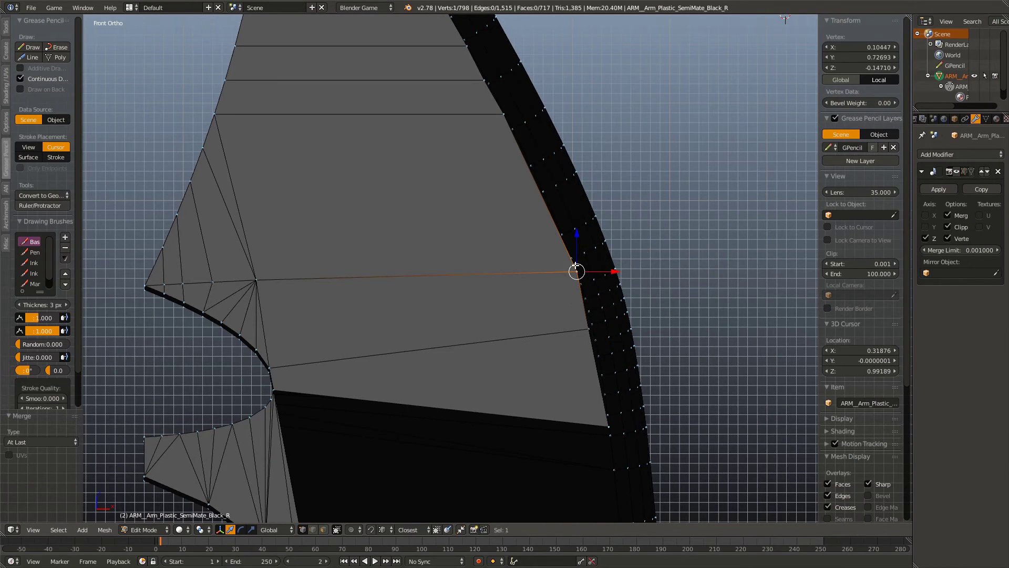
pyautogui.press('a')
pyautogui.rightClick(556, 276)
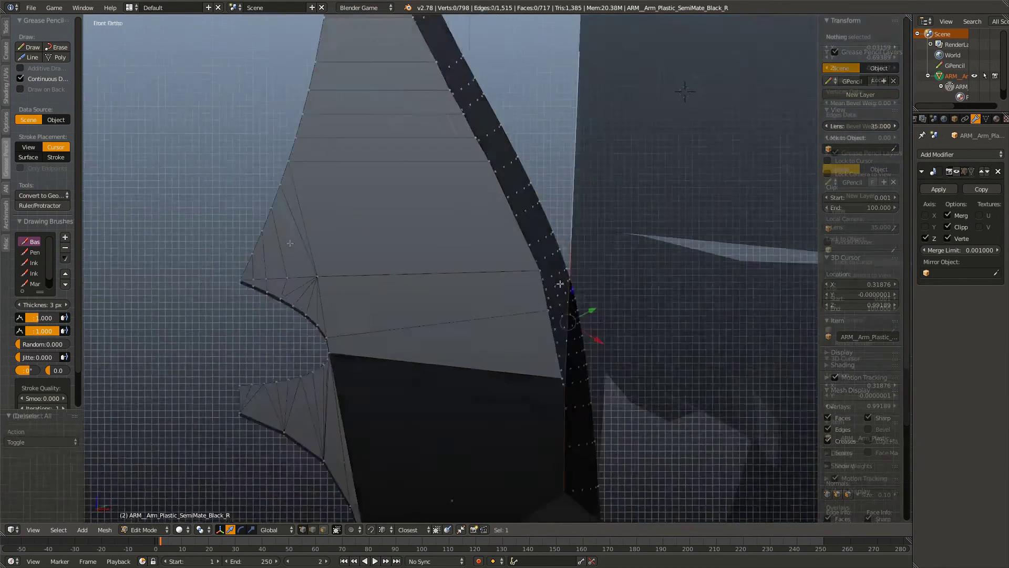
pyautogui.moveTo(556, 276); pyautogui.dragTo(480, 239)
pyautogui.scroll(3)
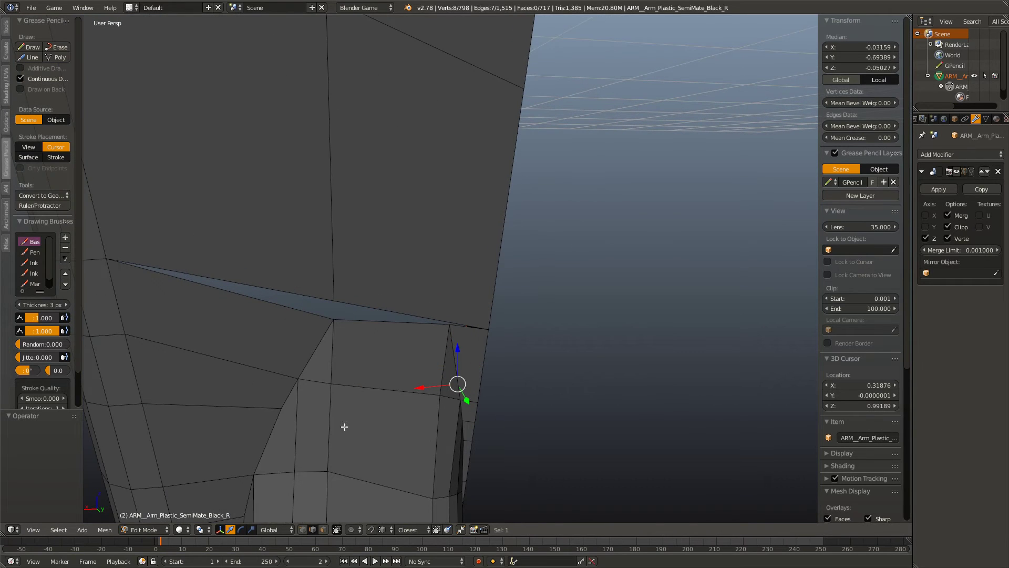
# Step: Merge the two sliver vertices on the side strip at the last vertex
pyautogui.rightClick(336, 320)
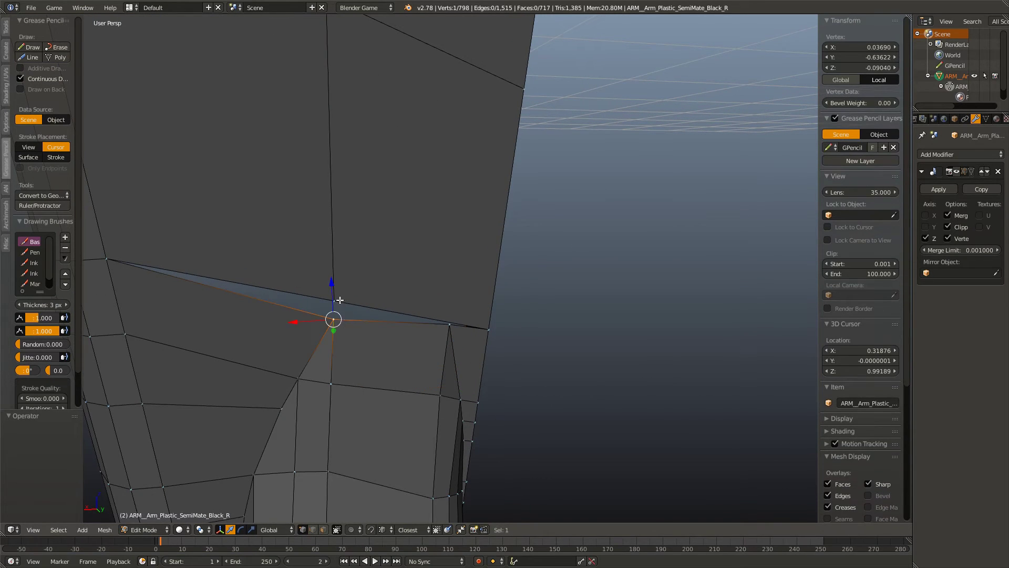
pyautogui.rightClick(339, 299)
pyautogui.press('w')
pyautogui.click(339, 298)
pyautogui.press('a')
pyautogui.moveTo(387, 335); pyautogui.dragTo(454, 380)
pyautogui.rightClick(442, 339)
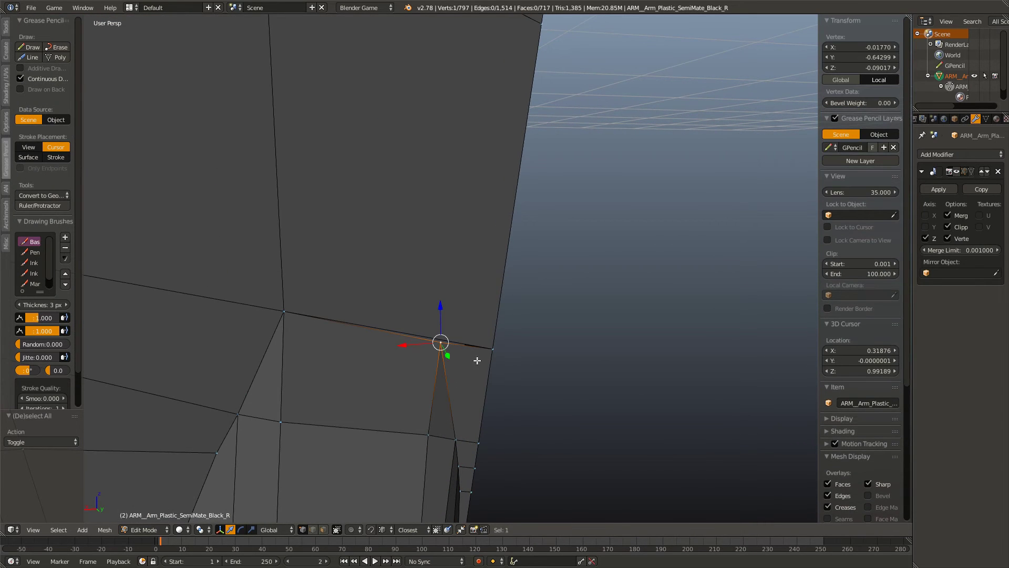
pyautogui.scroll(-3)
pyautogui.moveTo(459, 345); pyautogui.dragTo(483, 195)
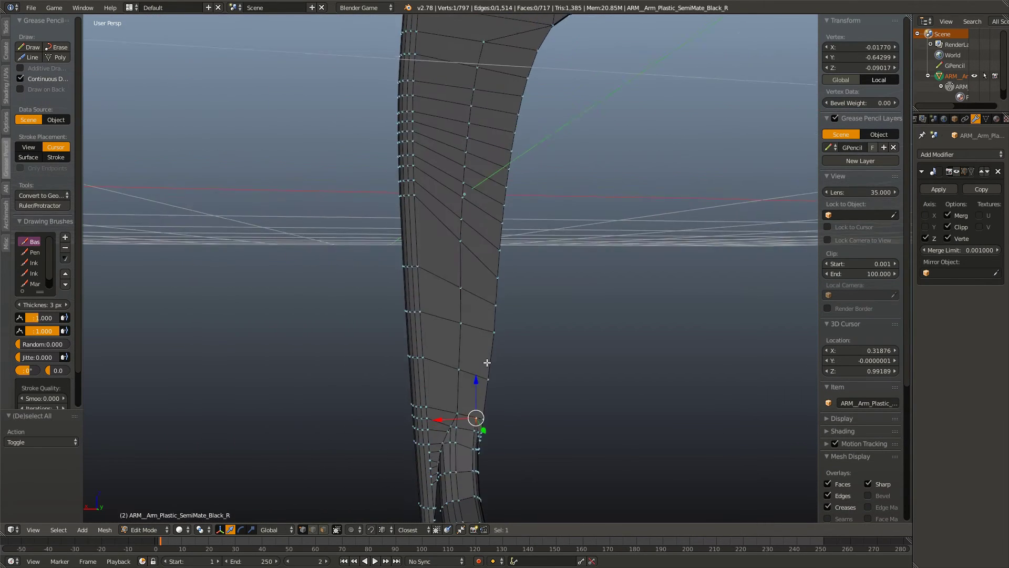
# Step: Add a new loop cut running down the arm strip with Ctrl+R
pyautogui.press('a')
pyautogui.hotkey('ctrl', 'r')
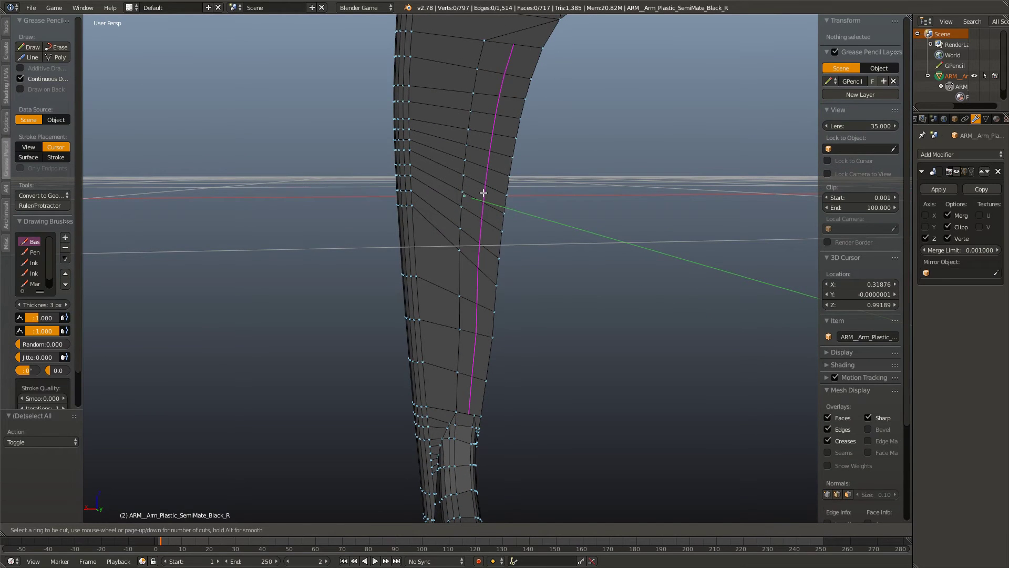
pyautogui.click(483, 193)
pyautogui.click(496, 189)
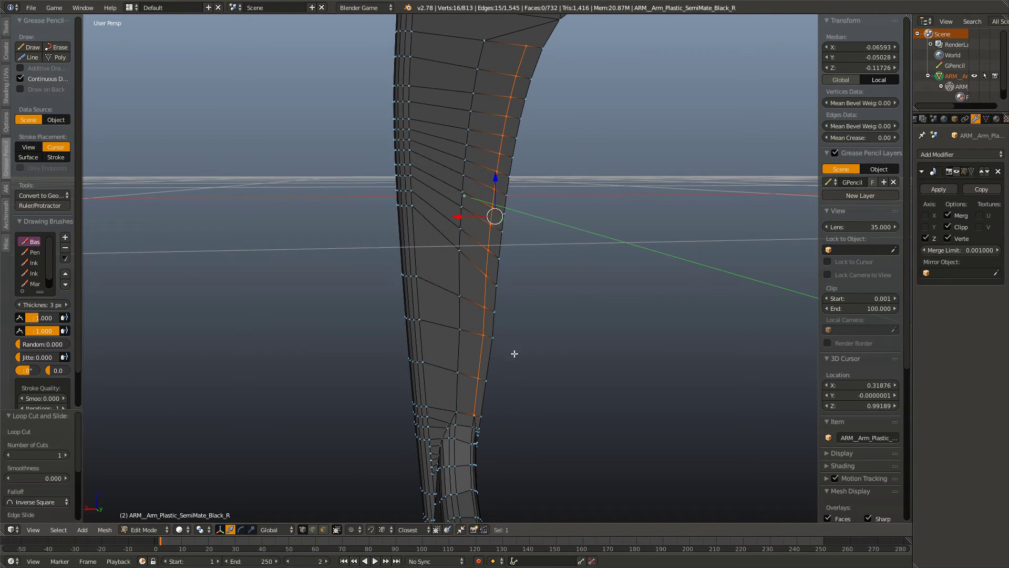
pyautogui.scroll(3)
pyautogui.moveTo(485, 205); pyautogui.dragTo(390, 171)
# Step: Merge two neighbouring vertices on the lower strip at the last vertex
pyautogui.rightClick(388, 129)
pyautogui.press('w')
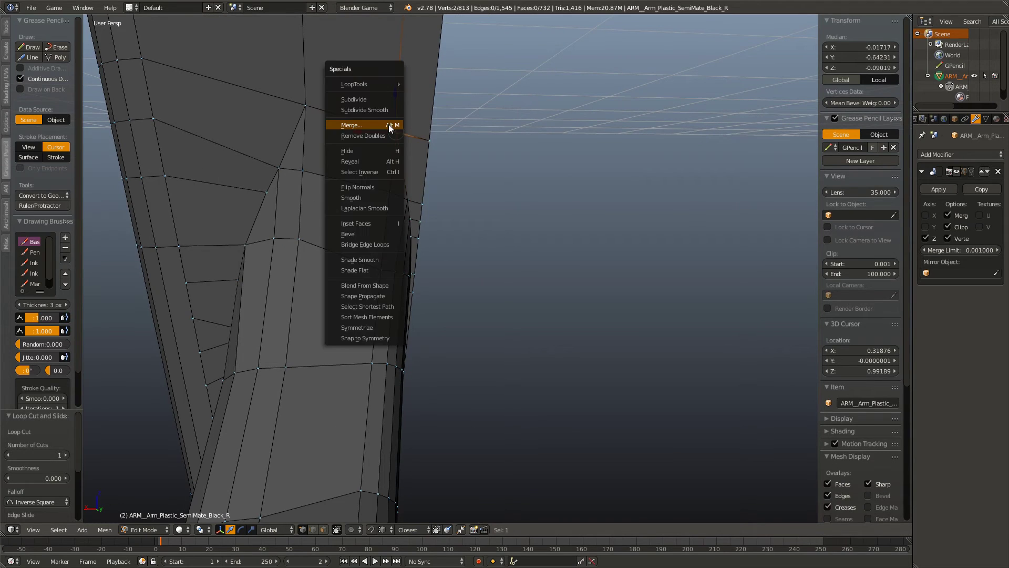
pyautogui.click(389, 125)
pyautogui.click(390, 127)
pyautogui.moveTo(394, 131); pyautogui.dragTo(471, 342)
pyautogui.scroll(3)
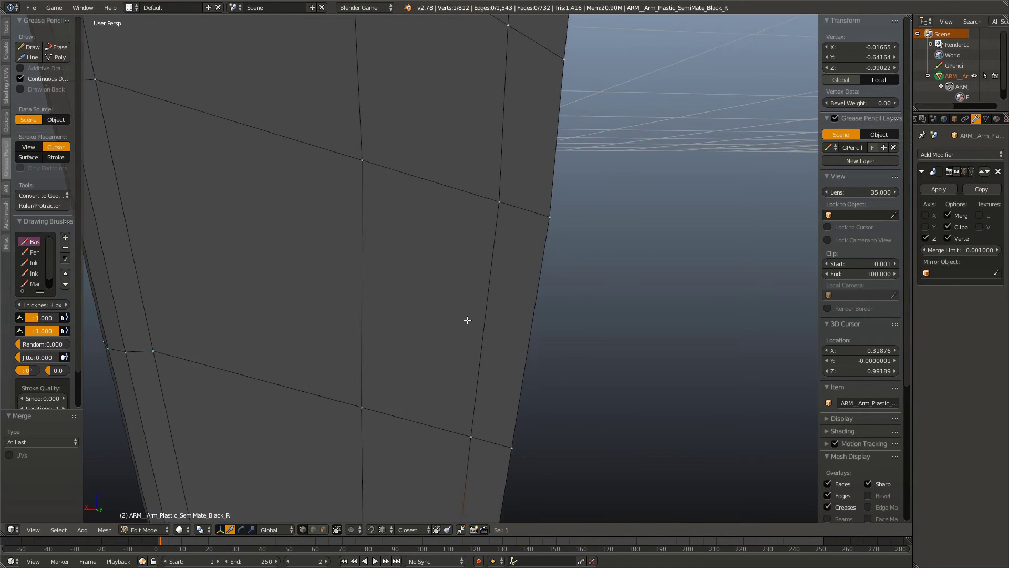
pyautogui.scroll(3)
pyautogui.scroll(-3)
pyautogui.moveTo(537, 304); pyautogui.dragTo(525, 250)
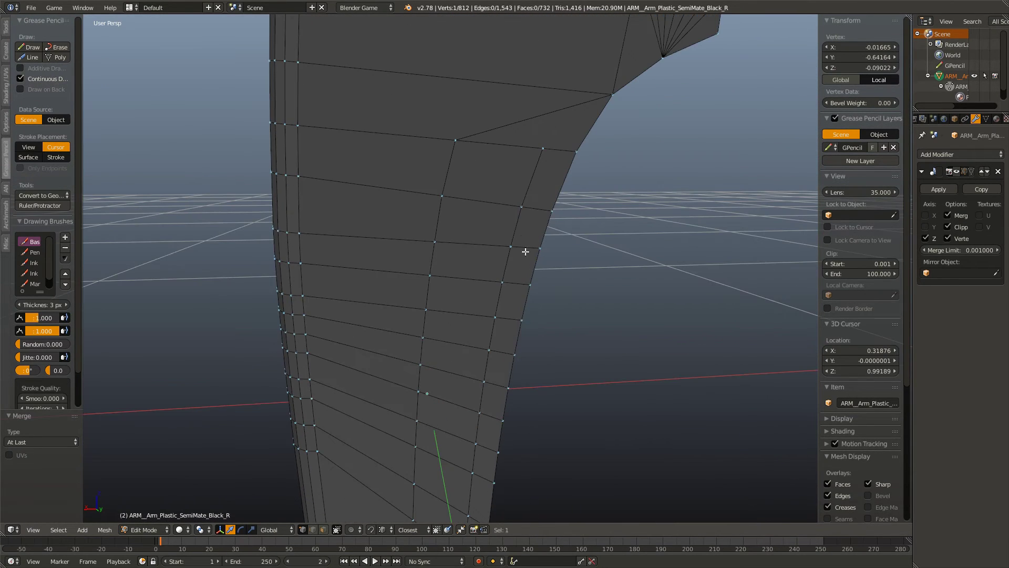
# Step: Knife-cut a new edge across the face near the arm's upper outer corner
pyautogui.scroll(3)
pyautogui.scroll(3)
pyautogui.scroll(3)
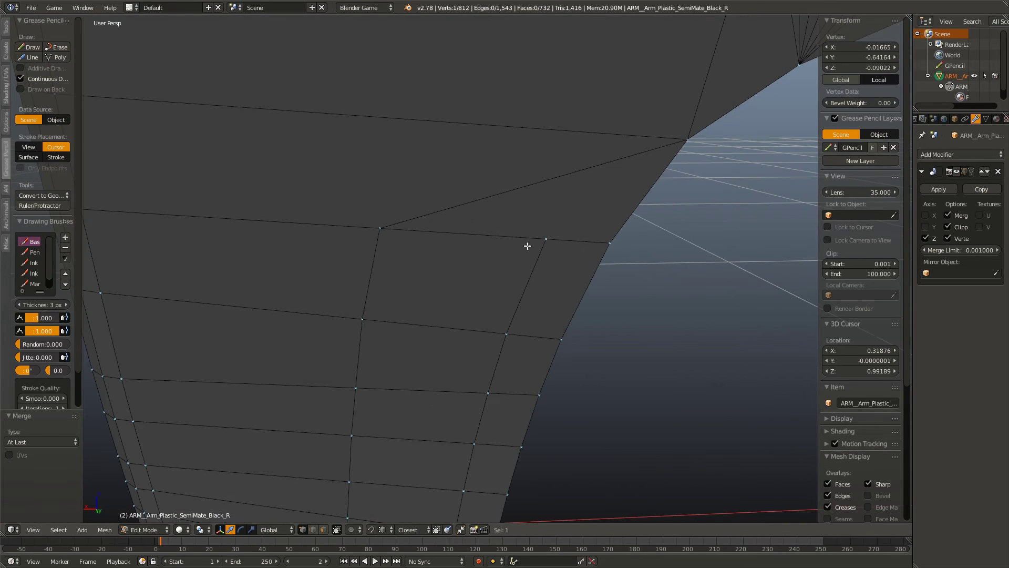
pyautogui.press('k')
pyautogui.click(638, 206)
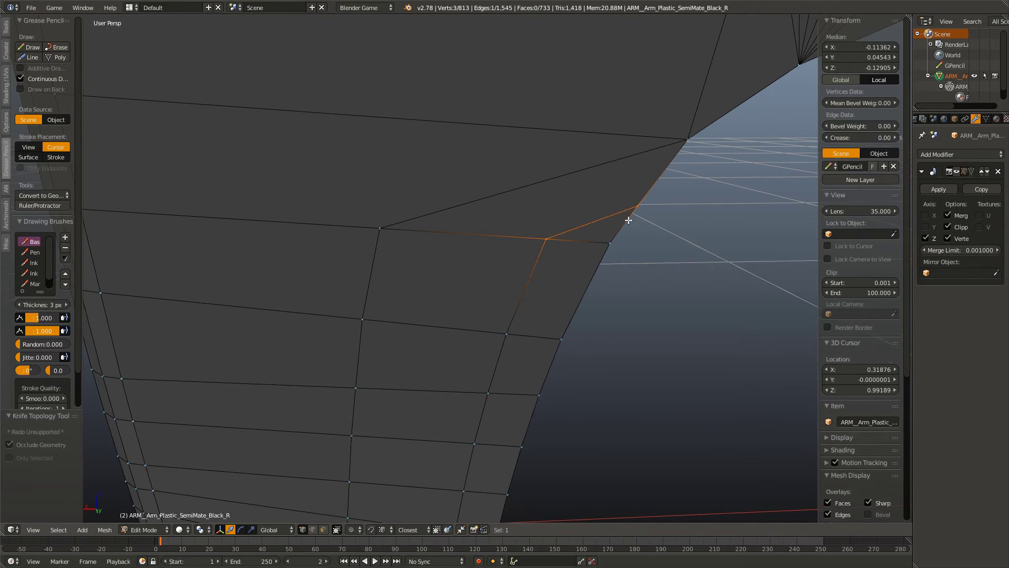
pyautogui.press('Return')
pyautogui.press('a')
pyautogui.moveTo(555, 244); pyautogui.dragTo(501, 230)
# Step: Preview two loop cuts on the arm and cancel both without cutting
pyautogui.hotkey('ctrl', 'r')
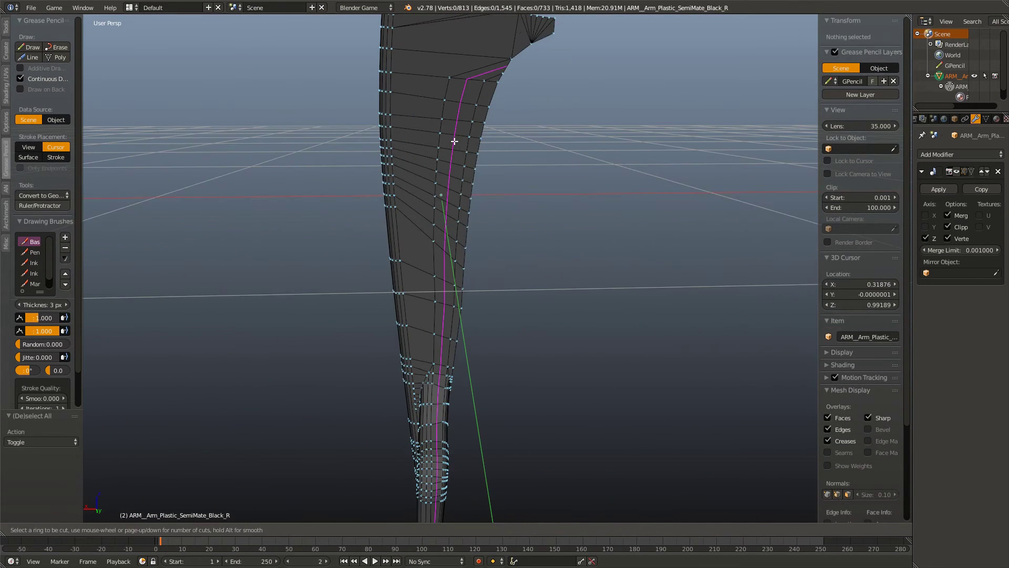
pyautogui.press('Escape')
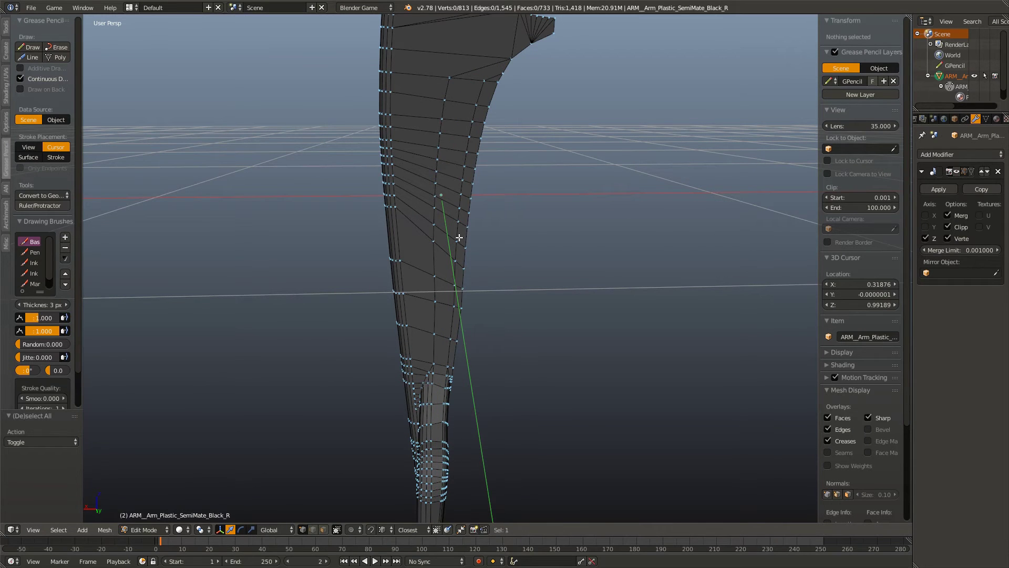
pyautogui.hotkey('ctrl', 'r')
pyautogui.press('Escape')
pyautogui.moveTo(451, 401); pyautogui.dragTo(474, 460)
# Step: In edge select mode, select the first edges of the arm's long outer boundary
pyautogui.click(313, 529)
pyautogui.moveTo(411, 458); pyautogui.dragTo(473, 367)
pyautogui.rightClick(473, 367)
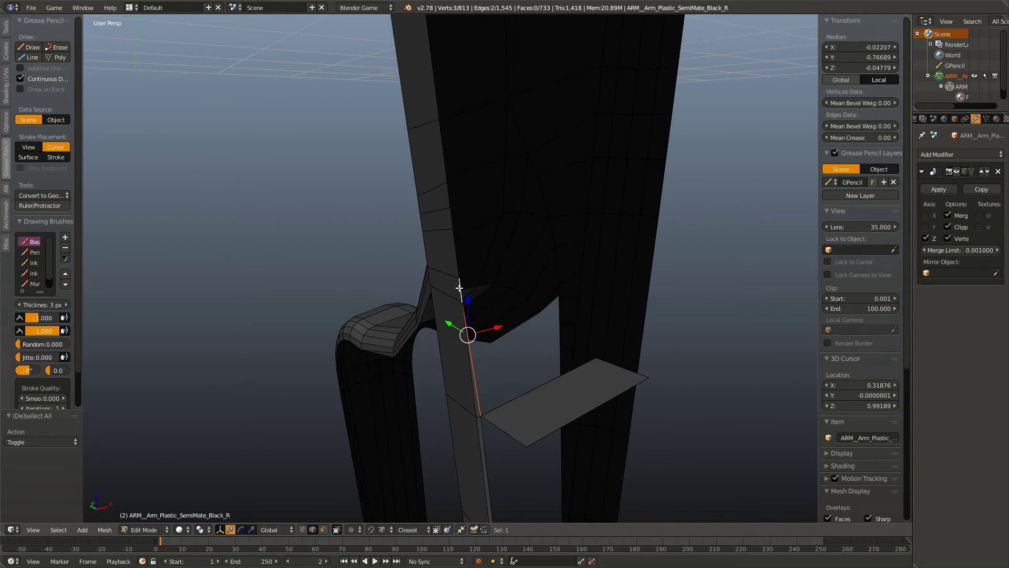
pyautogui.moveTo(443, 156); pyautogui.dragTo(480, 316)
pyautogui.rightClick(458, 162)
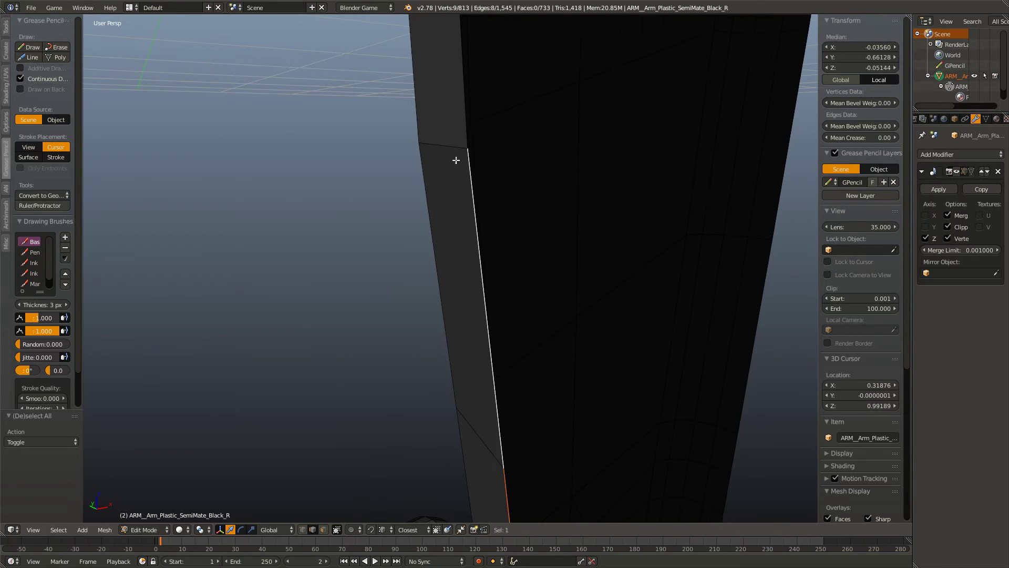
pyautogui.rightClick(480, 45)
pyautogui.moveTo(480, 45); pyautogui.dragTo(460, 327)
pyautogui.rightClick(450, 305)
pyautogui.rightClick(425, 254)
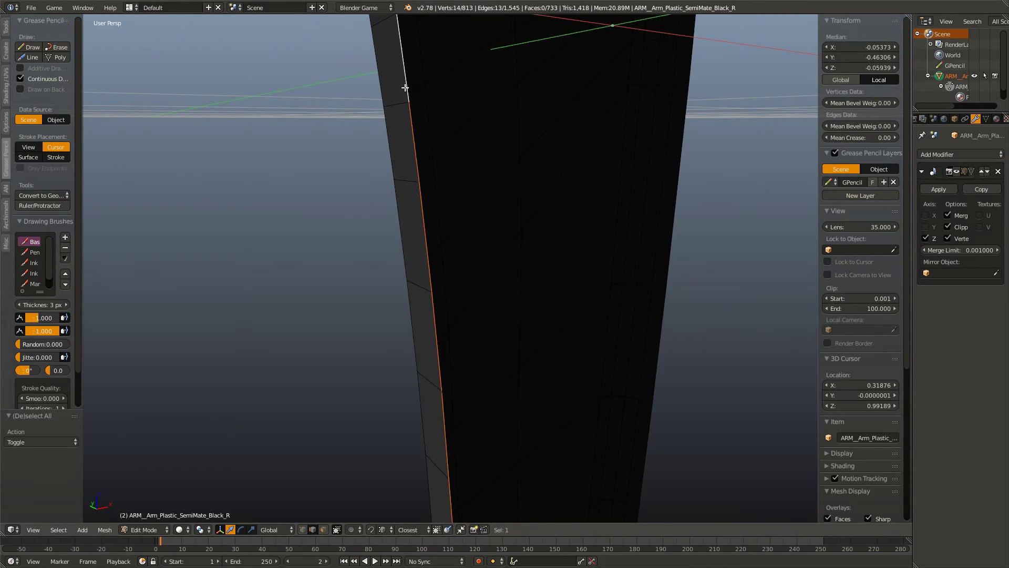
# Step: Add the remaining boundary edges and extrude the chain about 0.598 along X
pyautogui.moveTo(405, 88); pyautogui.dragTo(457, 250)
pyautogui.rightClick(432, 83)
pyautogui.moveTo(432, 83); pyautogui.dragTo(459, 306)
pyautogui.rightClick(473, 146)
pyautogui.rightClick(401, 149)
pyautogui.press('e')
pyautogui.press('x')
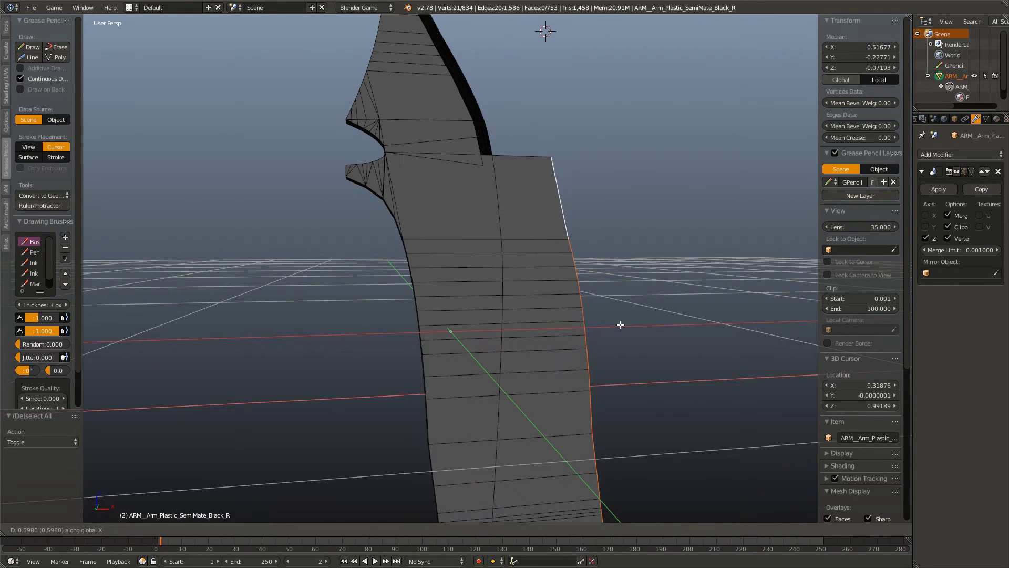
pyautogui.click(608, 338)
# Step: In vertex select, merge the new strip's top corner into the arm's target vertex
pyautogui.press('a')
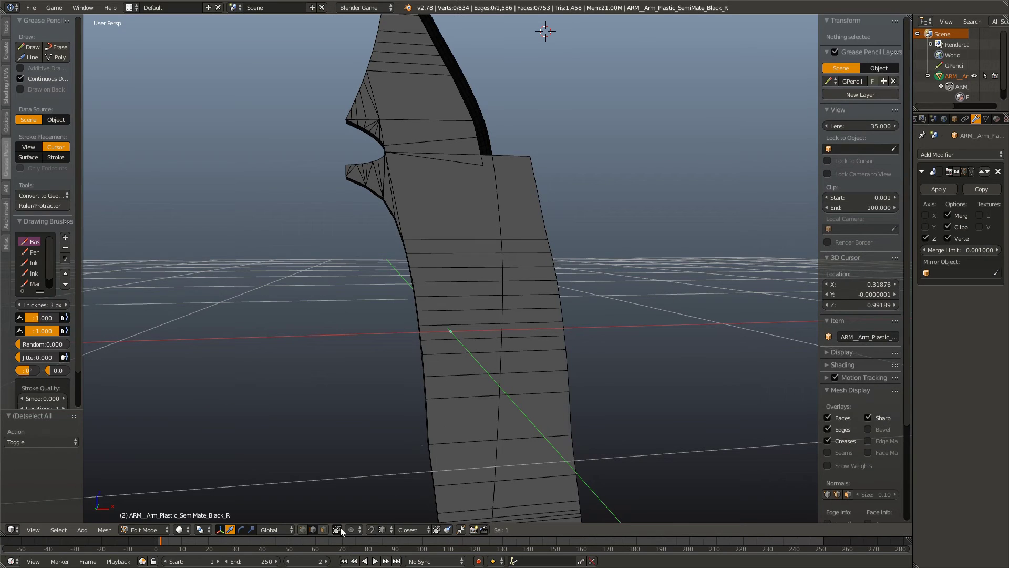
pyautogui.click(303, 529)
pyautogui.rightClick(526, 154)
pyautogui.rightClick(481, 168)
pyautogui.press('w')
pyautogui.click(481, 169)
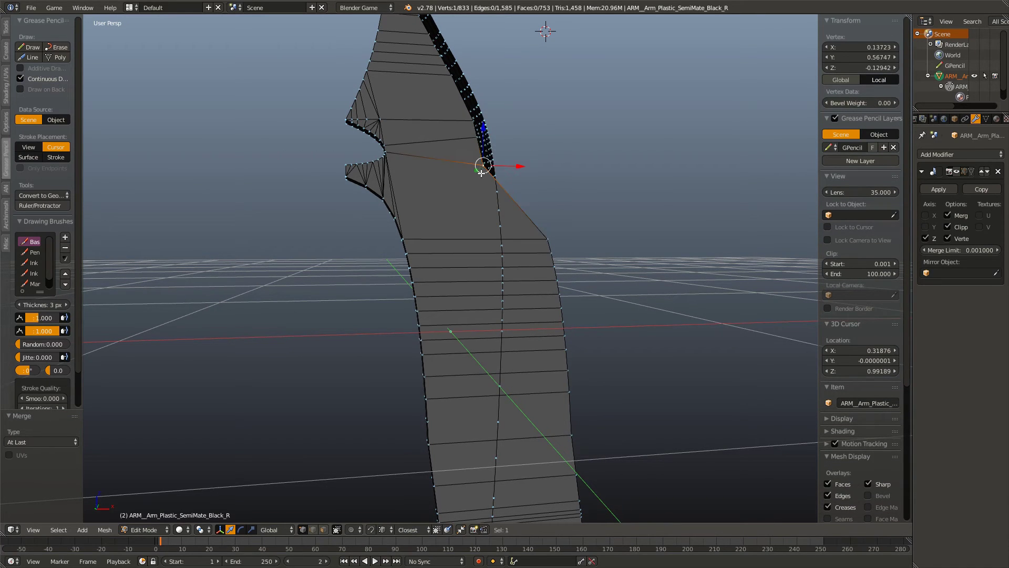
pyautogui.moveTo(481, 168); pyautogui.dragTo(583, 349)
# Step: Merge the bottom corner vertex at last, then switch to front orthographic view
pyautogui.scroll(3)
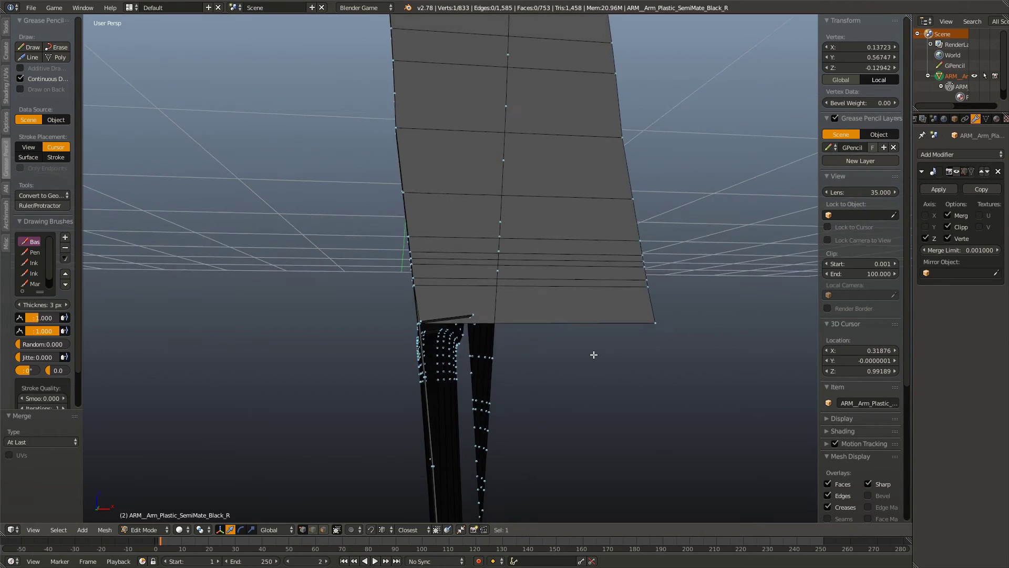
pyautogui.scroll(3)
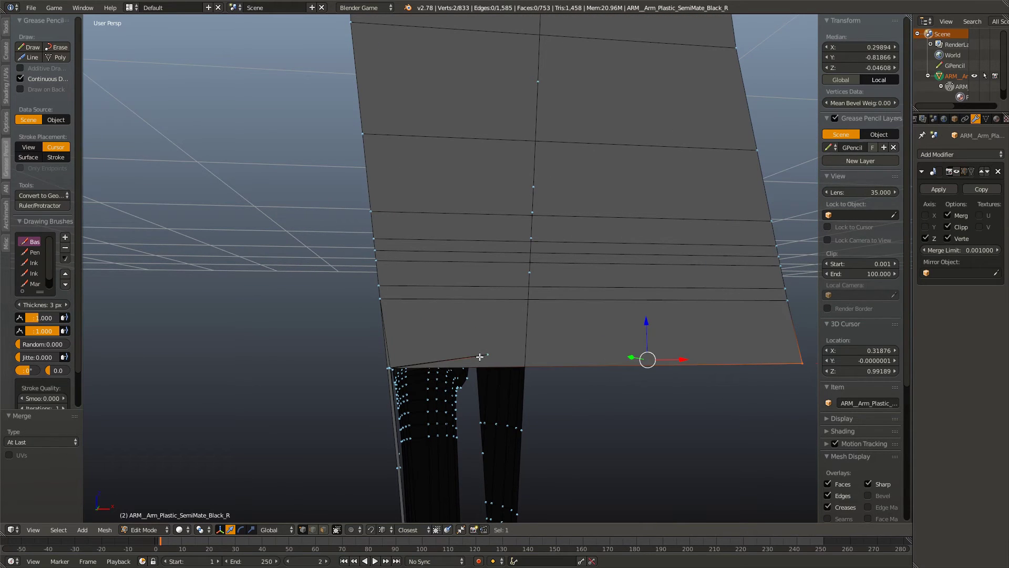
pyautogui.press('w')
pyautogui.click(496, 331)
pyautogui.moveTo(538, 330); pyautogui.dragTo(563, 300)
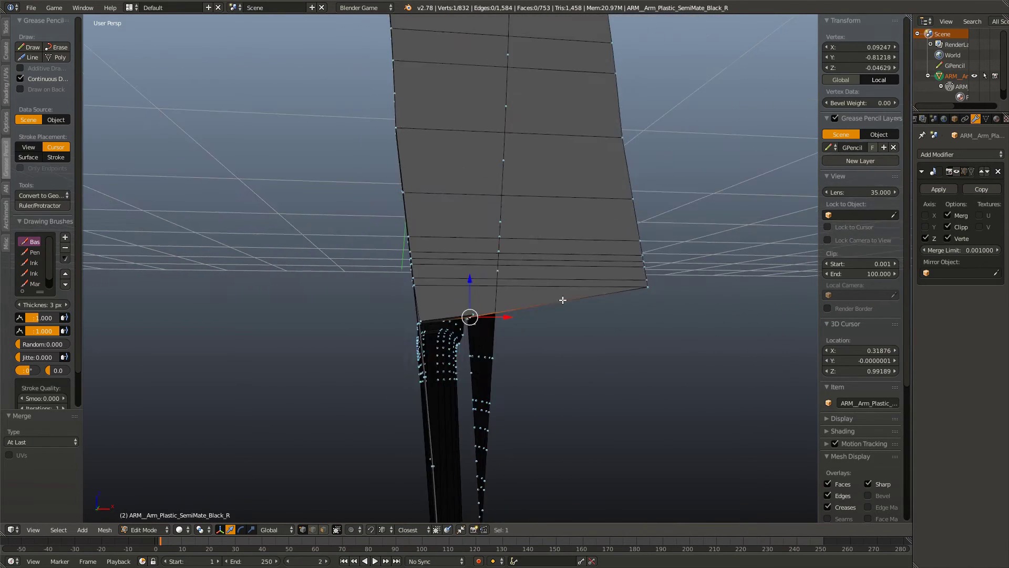
pyautogui.press('a')
pyautogui.press('KP_1')
pyautogui.press('KP_5')
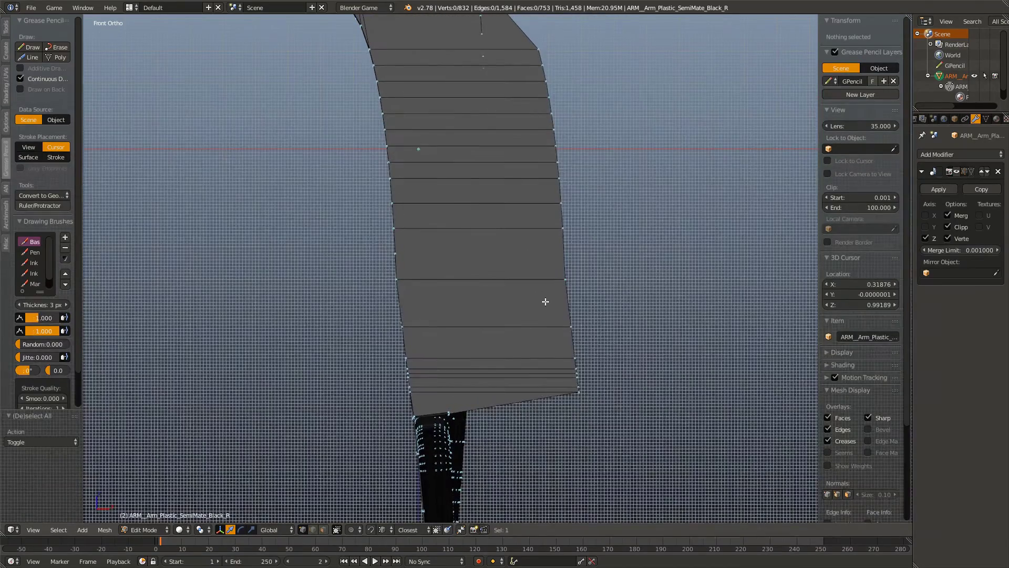
# Step: In wireframe view, slide the first three right-side strip vertices left along X and reposition a lower vertex
pyautogui.press('z')
pyautogui.scroll(3)
pyautogui.scroll(3)
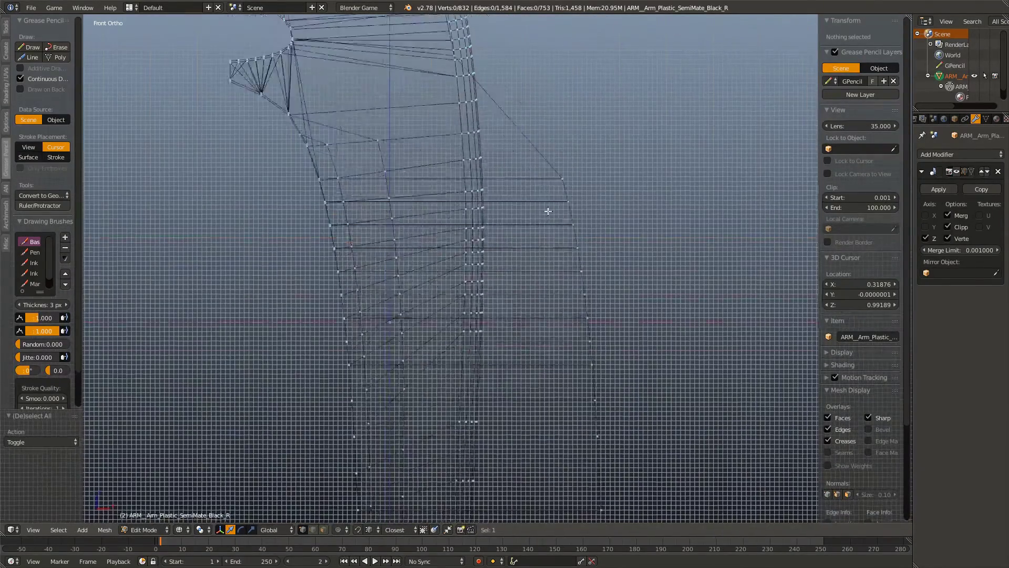
pyautogui.scroll(3)
pyautogui.rightClick(557, 275)
pyautogui.press('g')
pyautogui.press('x')
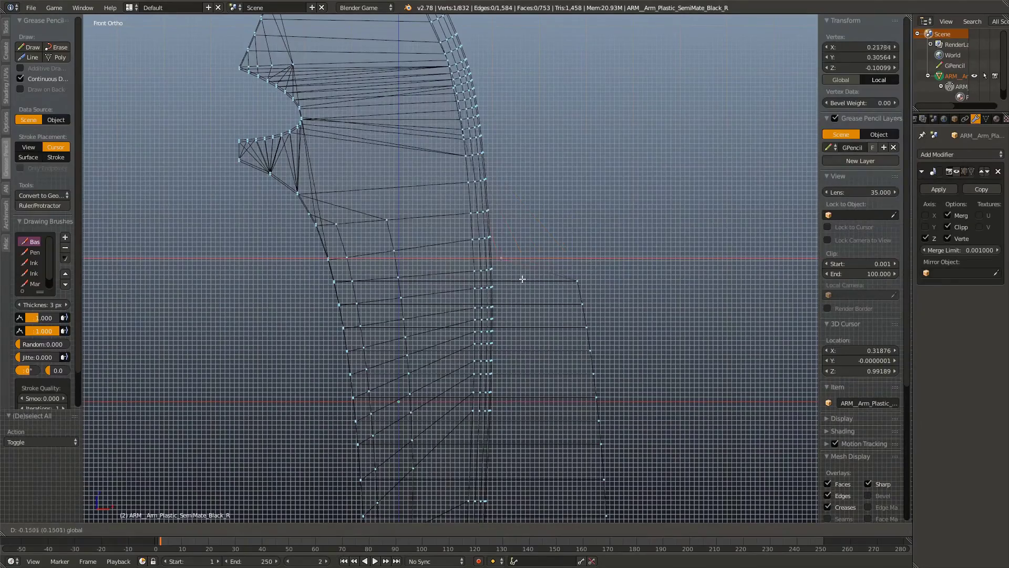
pyautogui.click(495, 285)
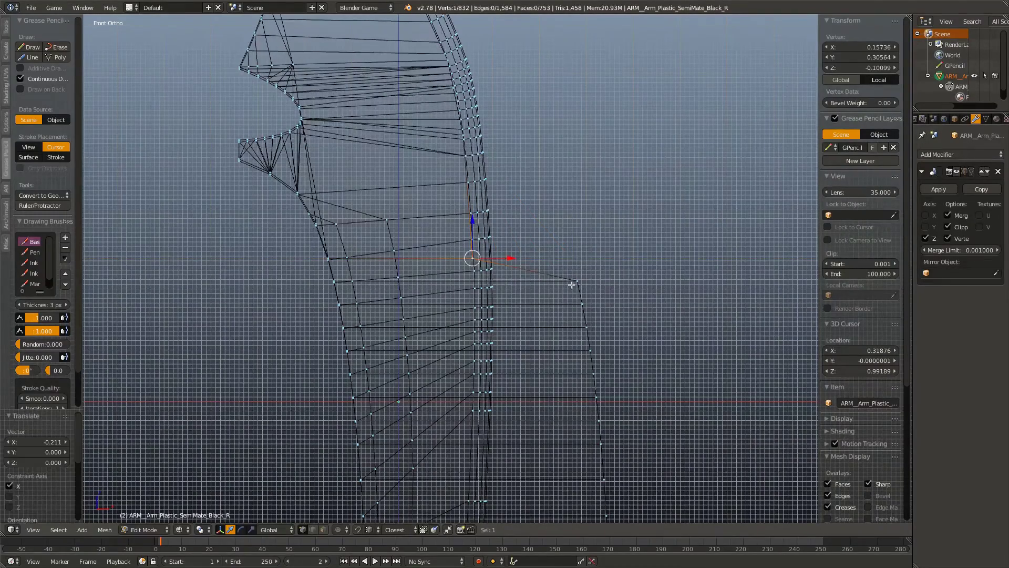
pyautogui.rightClick(577, 281)
pyautogui.press('g')
pyautogui.press('x')
pyautogui.click(504, 298)
pyautogui.scroll(3)
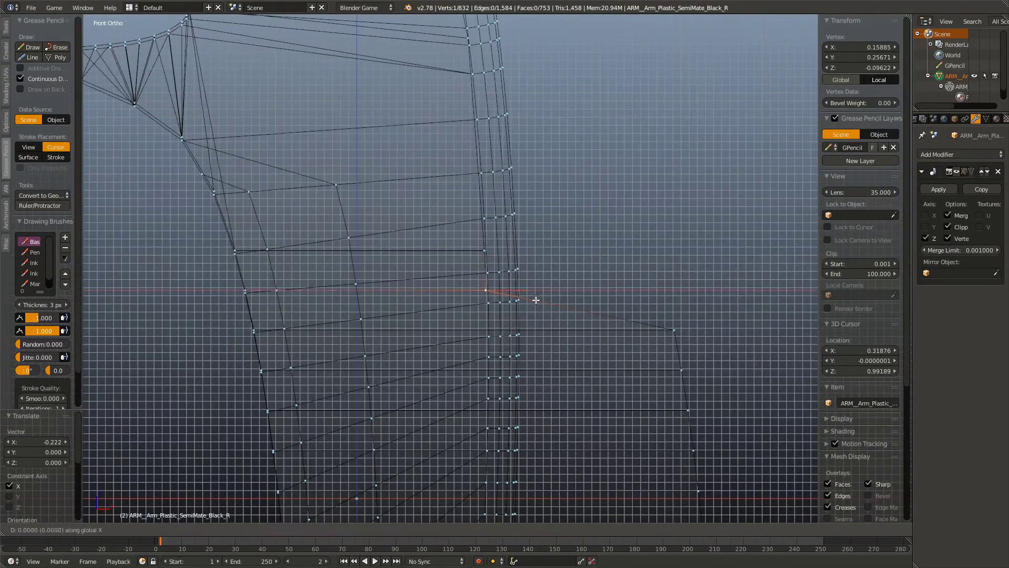
pyautogui.rightClick(665, 334)
pyautogui.press('g')
pyautogui.press('x')
pyautogui.click(489, 373)
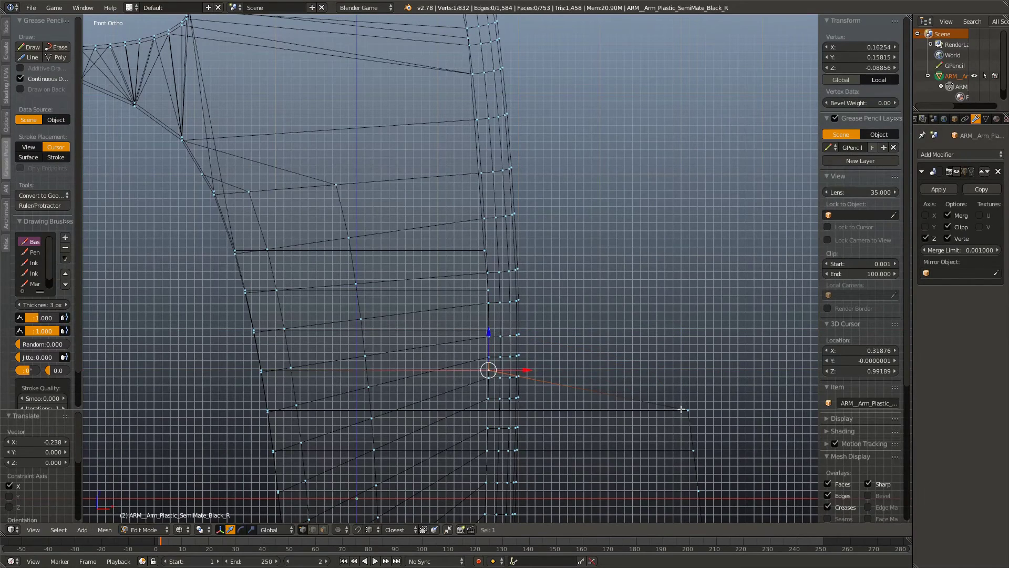
pyautogui.rightClick(482, 408)
pyautogui.press('g')
pyautogui.click(482, 407)
# Step: Align the next five right-side vertices further up the strip into the column along X
pyautogui.moveTo(706, 455); pyautogui.dragTo(721, 274)
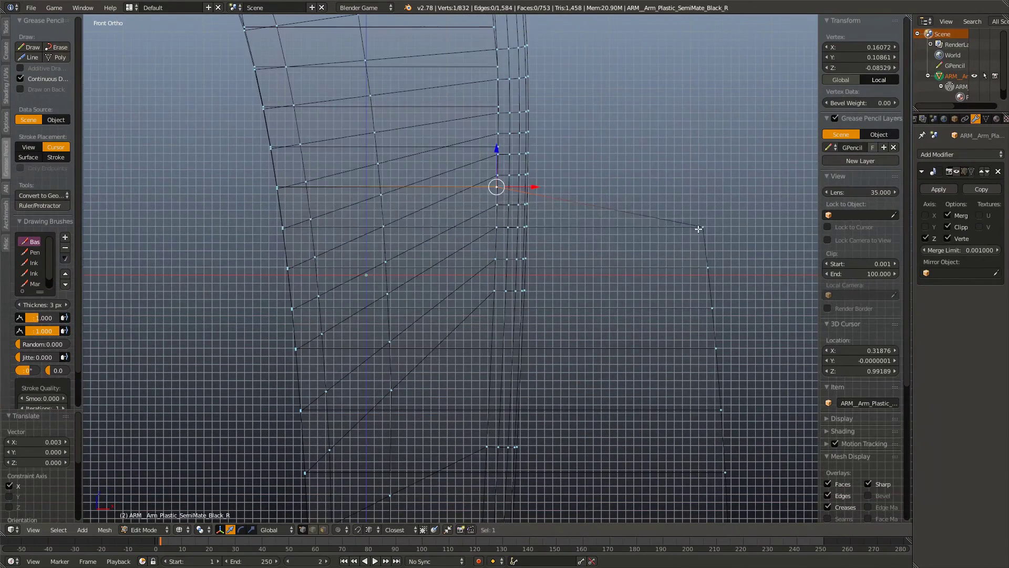
pyautogui.rightClick(720, 274)
pyautogui.press('g')
pyautogui.press('x')
pyautogui.click(509, 276)
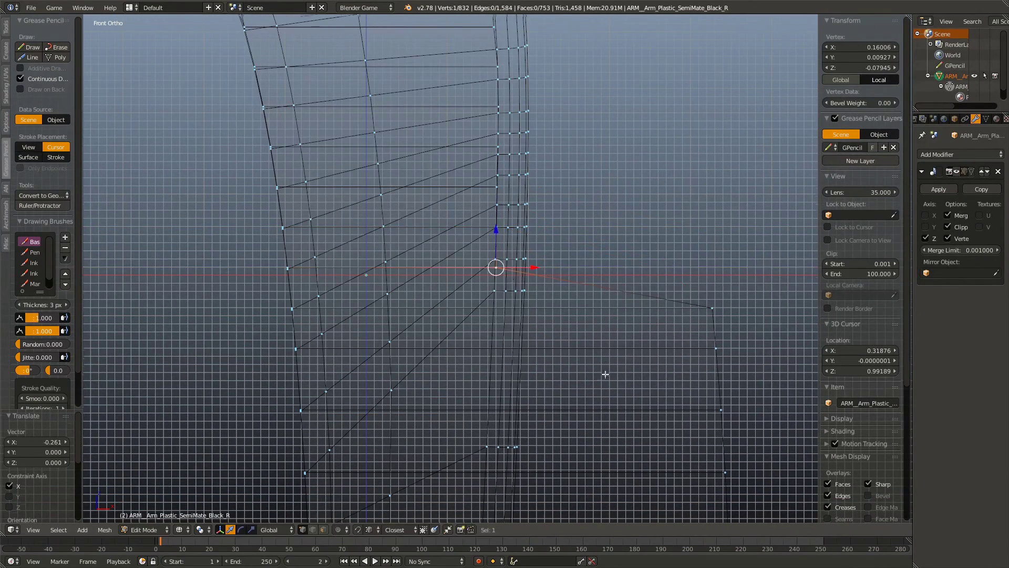
pyautogui.moveTo(604, 374); pyautogui.dragTo(604, 221)
pyautogui.rightClick(705, 157)
pyautogui.press('g')
pyautogui.press('x')
pyautogui.click(491, 176)
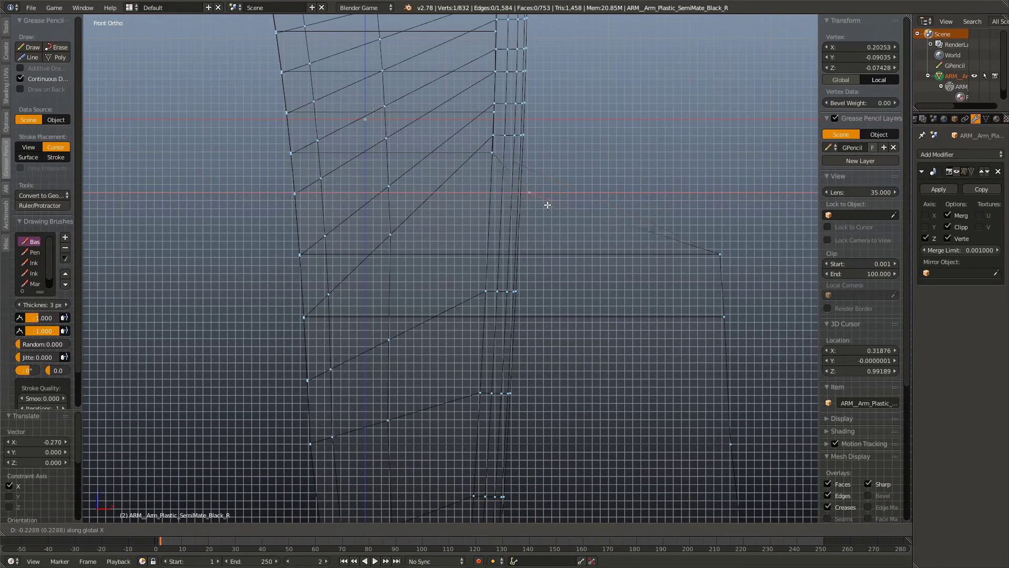
pyautogui.rightClick(720, 255)
pyautogui.press('g')
pyautogui.press('x')
pyautogui.click(486, 254)
pyautogui.rightClick(722, 316)
pyautogui.press('g')
pyautogui.press('x')
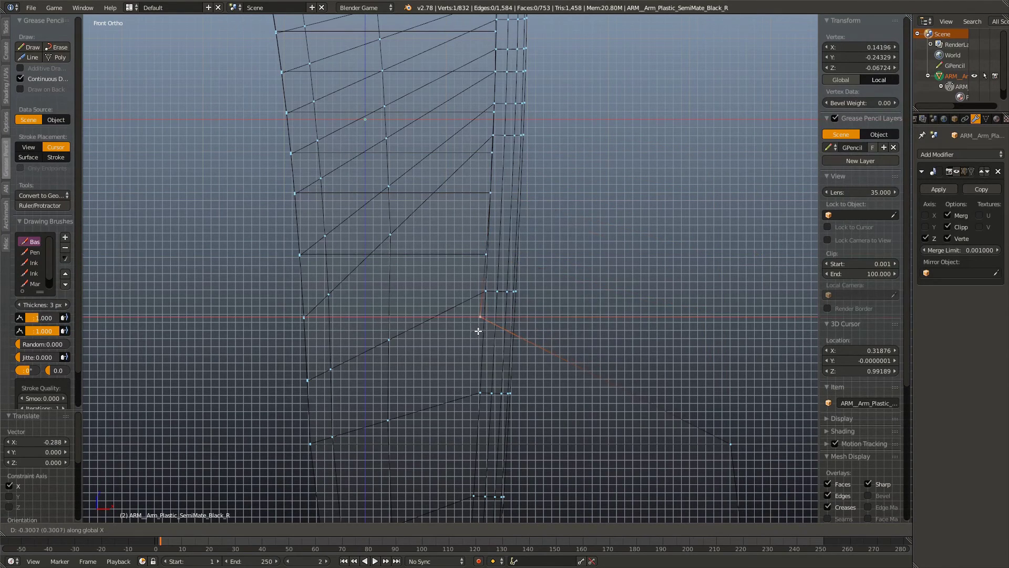
pyautogui.click(483, 317)
pyautogui.rightClick(730, 444)
pyautogui.press('g')
pyautogui.press('x')
pyautogui.click(484, 453)
# Step: Line up four more right-side strip vertices along X, working down the strip
pyautogui.moveTo(483, 453); pyautogui.dragTo(483, 339)
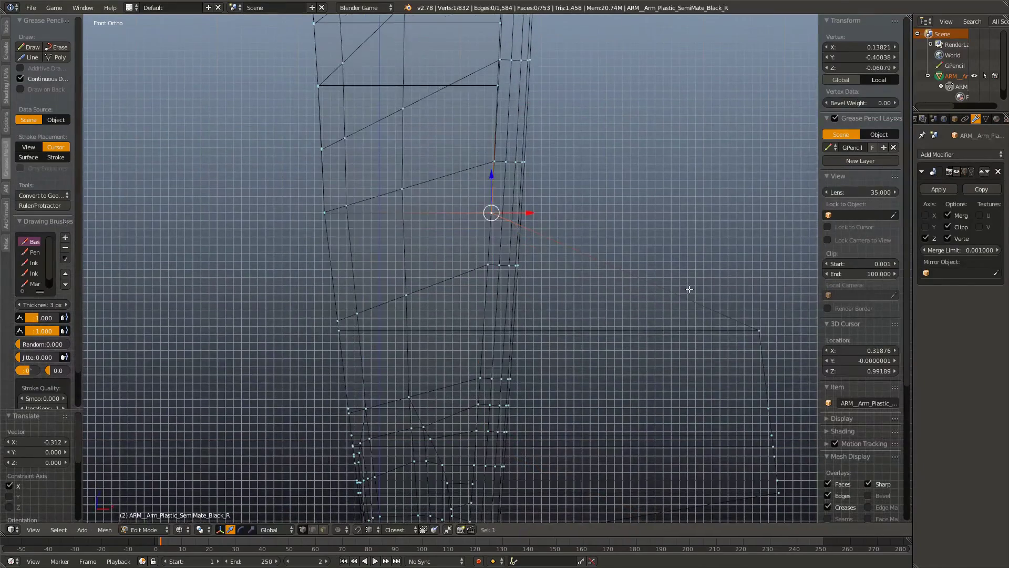
pyautogui.rightClick(757, 330)
pyautogui.press('g')
pyautogui.press('x')
pyautogui.click(493, 352)
pyautogui.rightClick(769, 408)
pyautogui.press('g')
pyautogui.press('x')
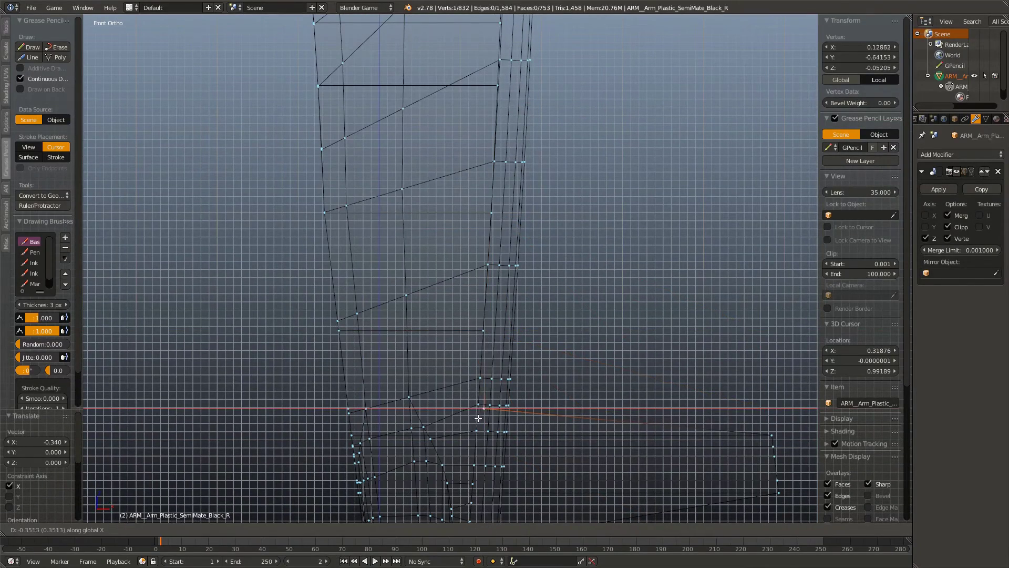
pyautogui.click(473, 417)
pyautogui.moveTo(473, 417); pyautogui.dragTo(454, 349)
pyautogui.rightClick(737, 353)
pyautogui.press('g')
pyautogui.press('x')
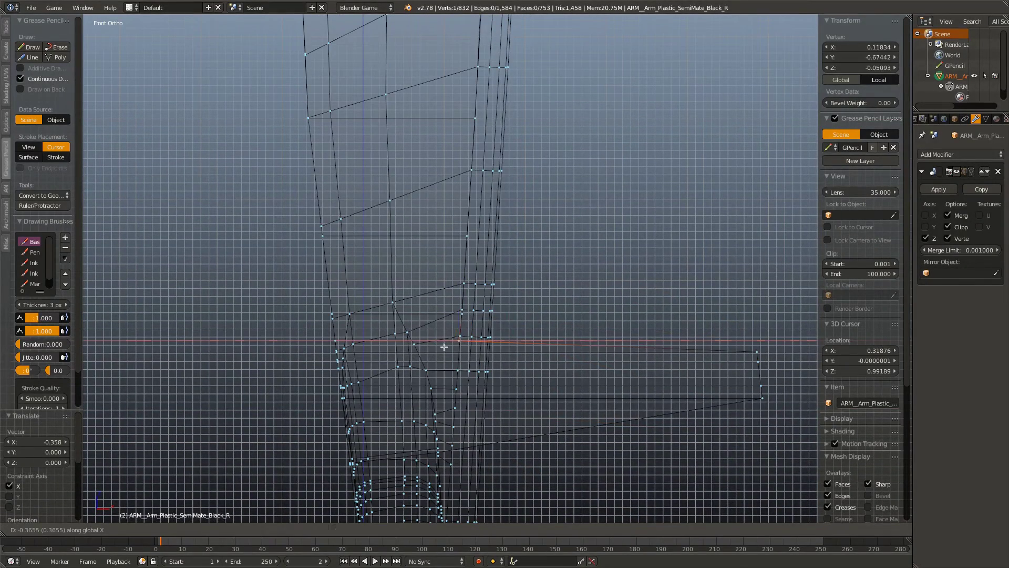
pyautogui.click(445, 347)
pyautogui.rightClick(757, 351)
pyautogui.press('g')
pyautogui.press('x')
pyautogui.click(450, 360)
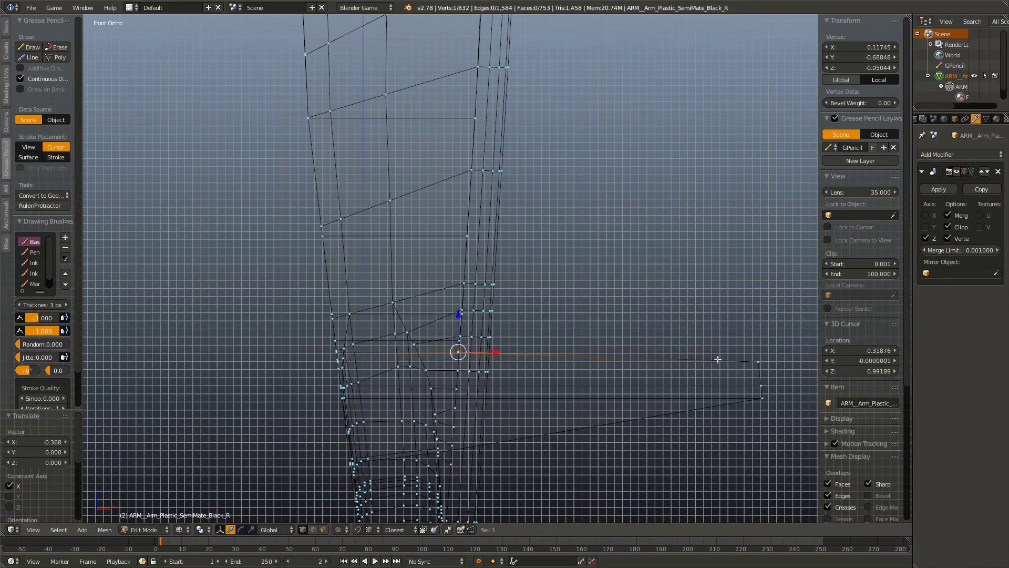
# Step: Slide the final right-side strip vertices left along X to complete the column
pyautogui.rightClick(758, 361)
pyautogui.press('g')
pyautogui.press('x')
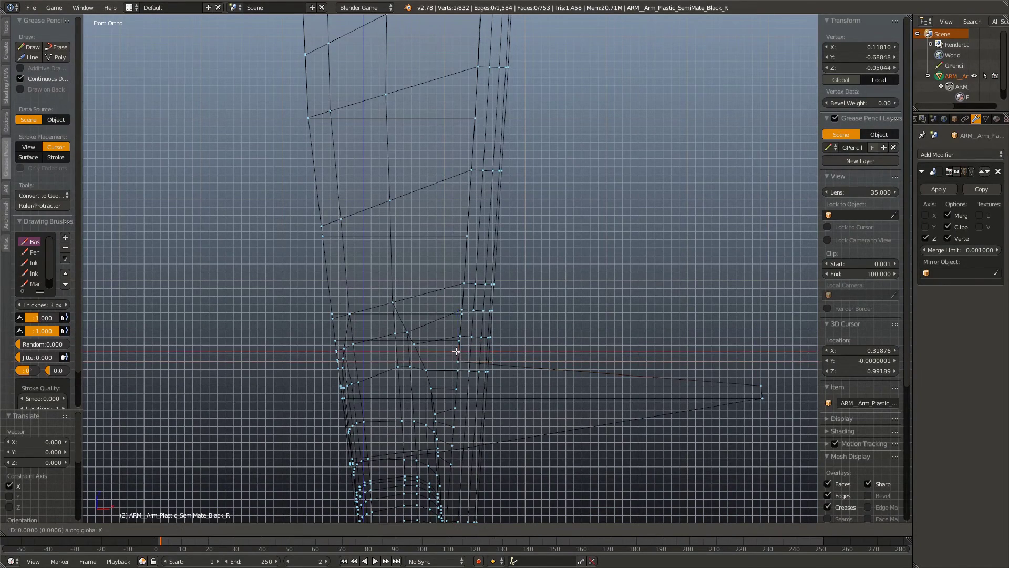
pyautogui.click(455, 352)
pyautogui.scroll(3)
pyautogui.press('g')
pyautogui.press('x')
pyautogui.scroll(-3)
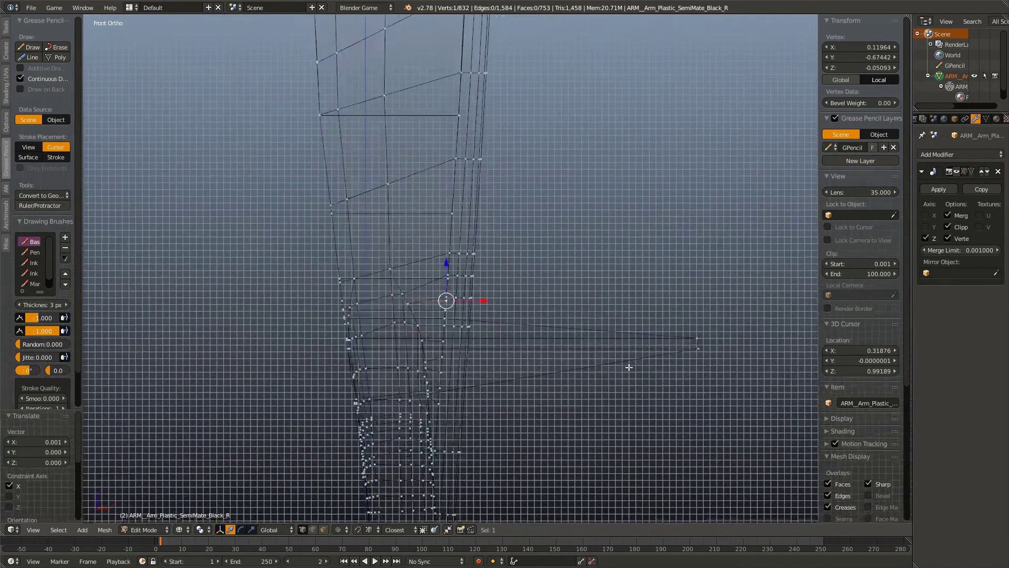
pyautogui.click(440, 329)
pyautogui.rightClick(689, 332)
pyautogui.press('g')
pyautogui.press('x')
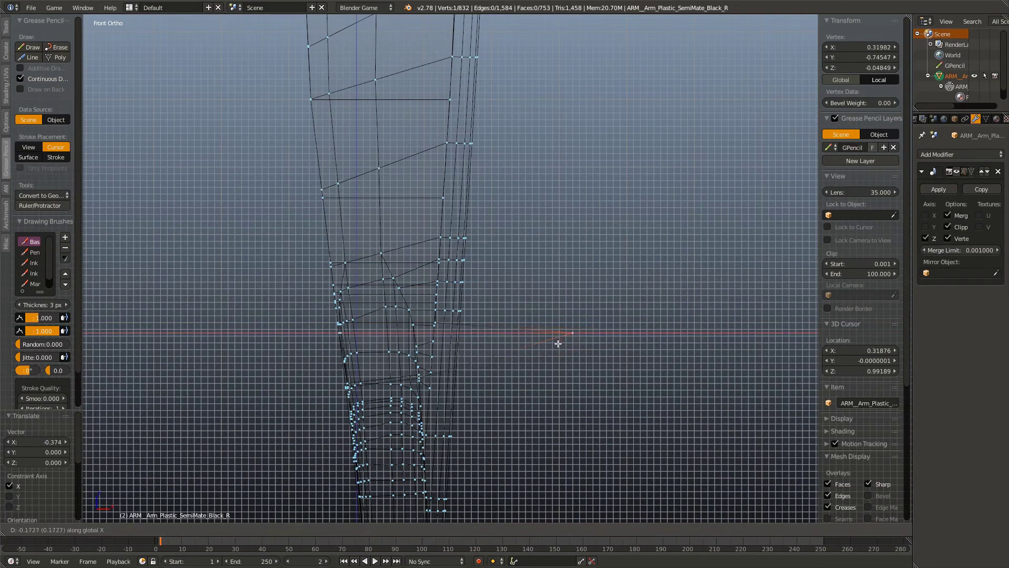
pyautogui.click(440, 351)
# Step: Back in solid shading, nudge an edge and a single arm-edge vertex along X
pyautogui.press('z')
pyautogui.scroll(3)
pyautogui.moveTo(440, 351); pyautogui.dragTo(351, 323)
pyautogui.rightClick(351, 322)
pyautogui.press('g')
pyautogui.press('x')
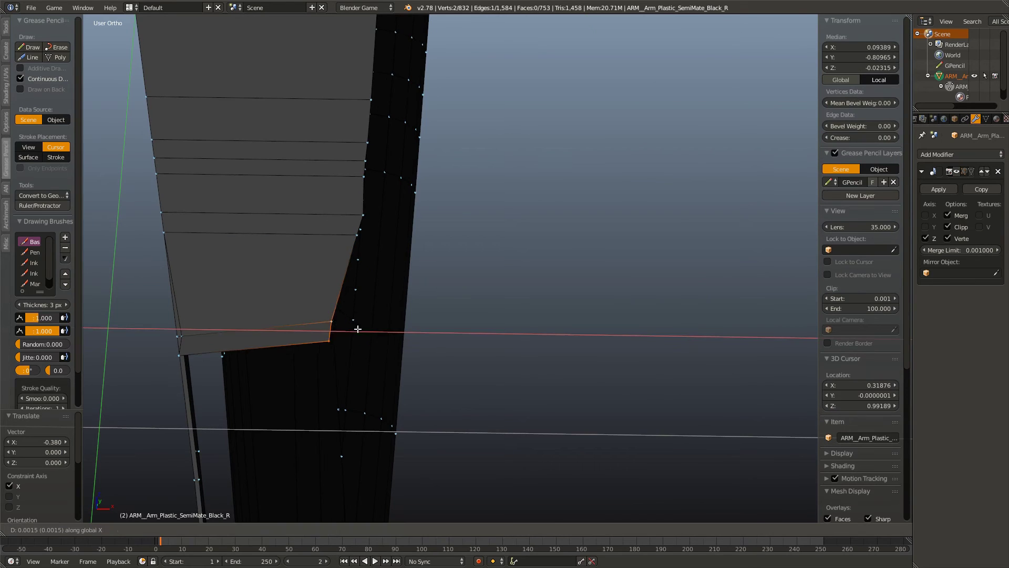
pyautogui.click(376, 331)
pyautogui.rightClick(359, 233)
pyautogui.press('g')
pyautogui.press('x')
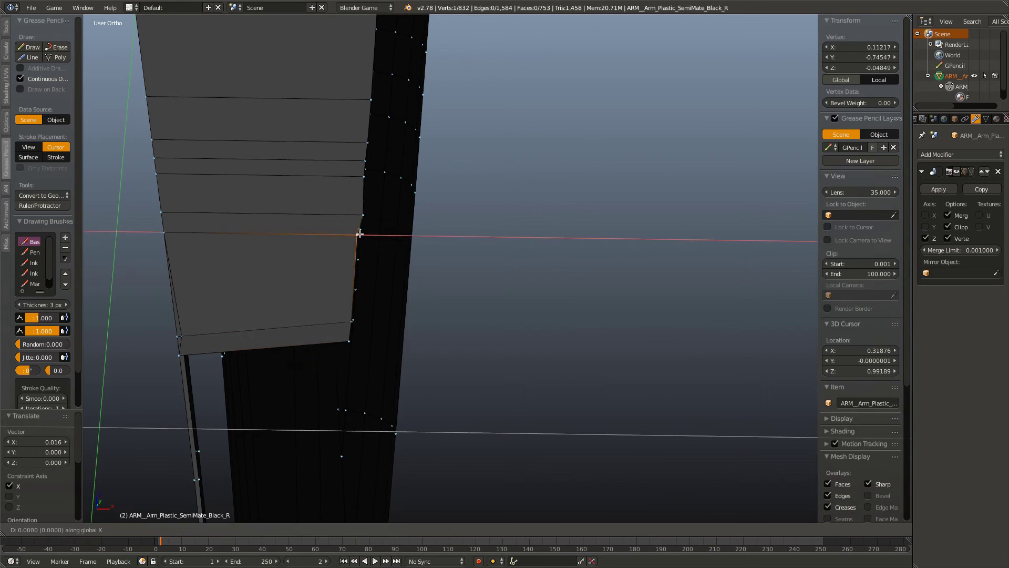
pyautogui.click(365, 234)
# Step: Select the blade's long edge loop and extrude it in place
pyautogui.press('a')
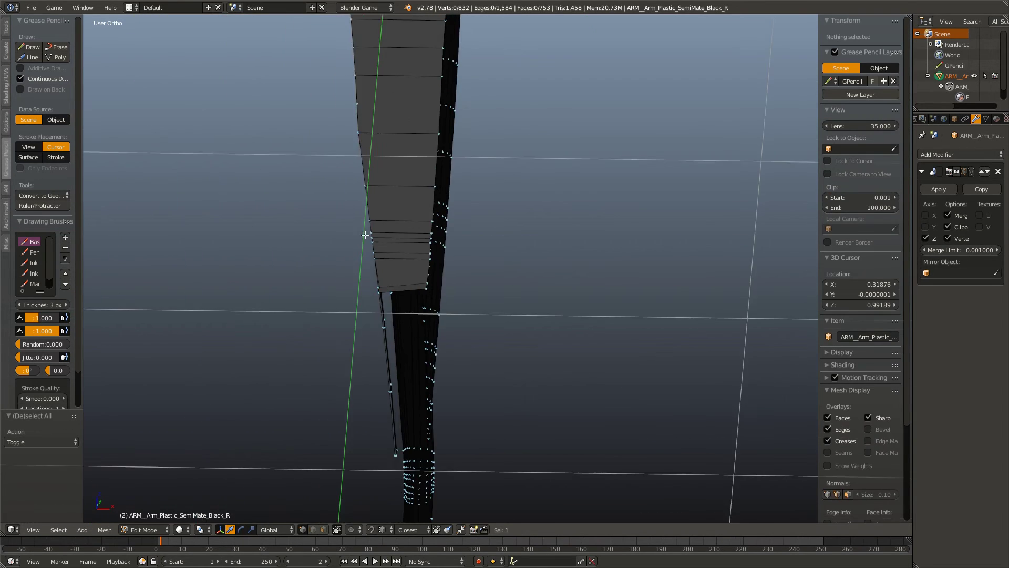
pyautogui.moveTo(361, 232); pyautogui.dragTo(513, 368)
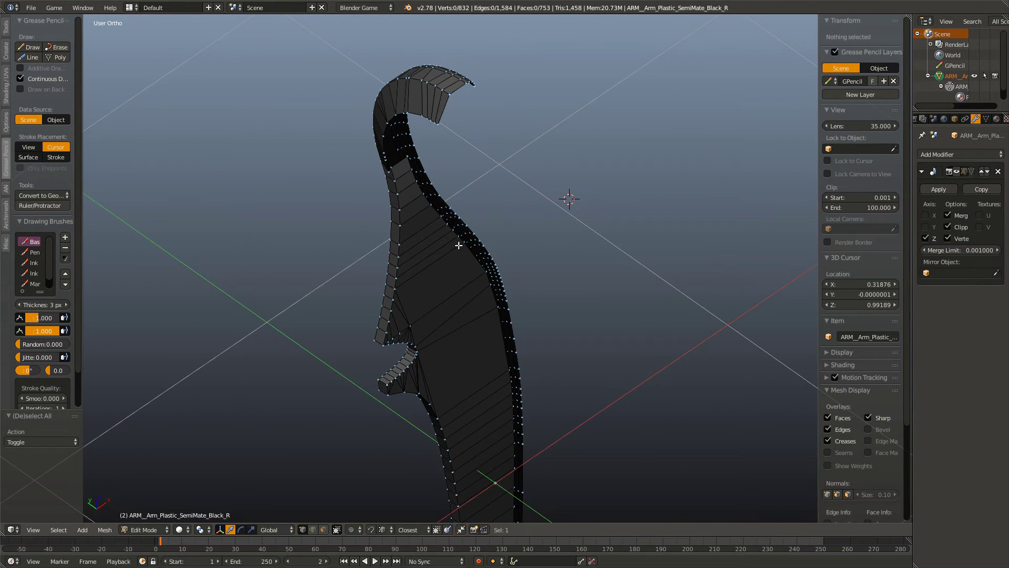
pyautogui.rightClick(466, 248)
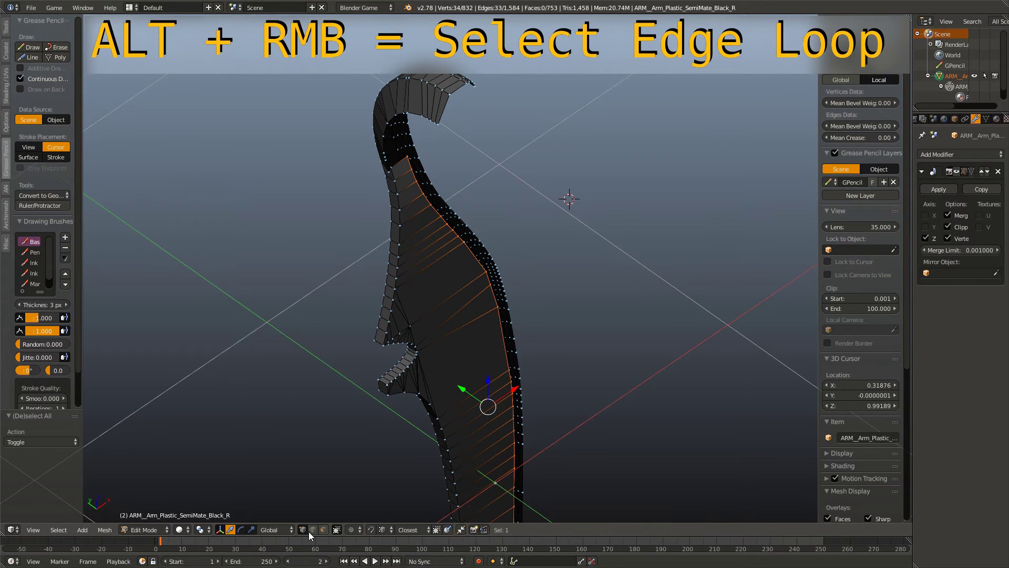
pyautogui.moveTo(462, 315); pyautogui.dragTo(468, 231)
pyautogui.press('e')
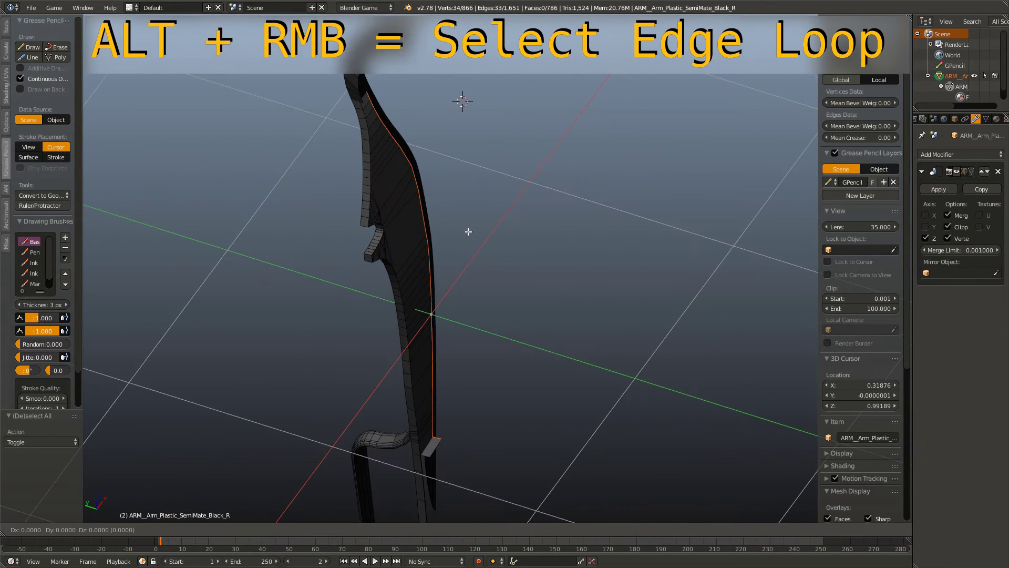
pyautogui.rightClick(469, 231)
pyautogui.scroll(3)
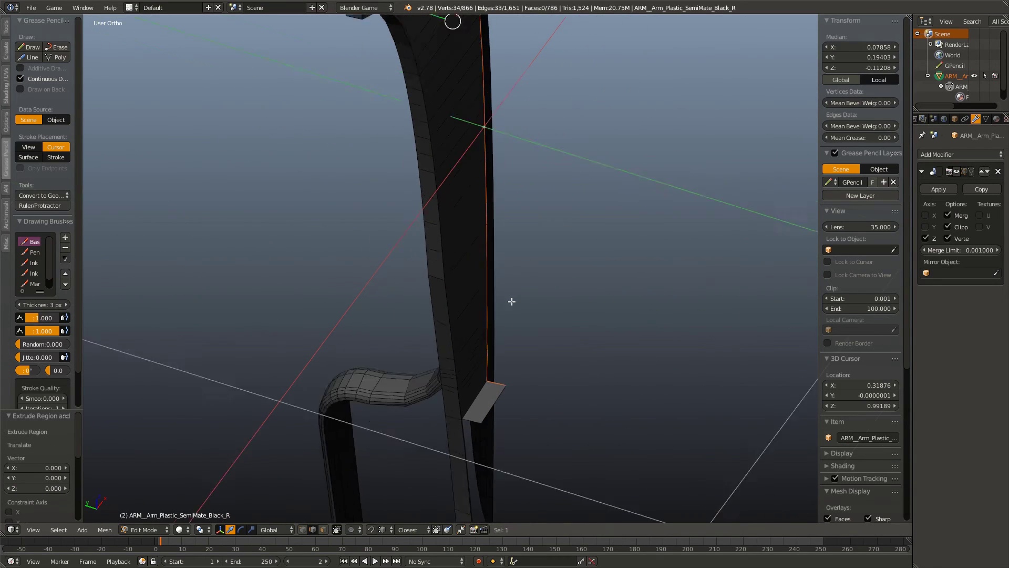
pyautogui.scroll(3)
# Step: Dissolve the extra extruded edges, enable the mirror cage display, and move the new strip along Y
pyautogui.press('x')
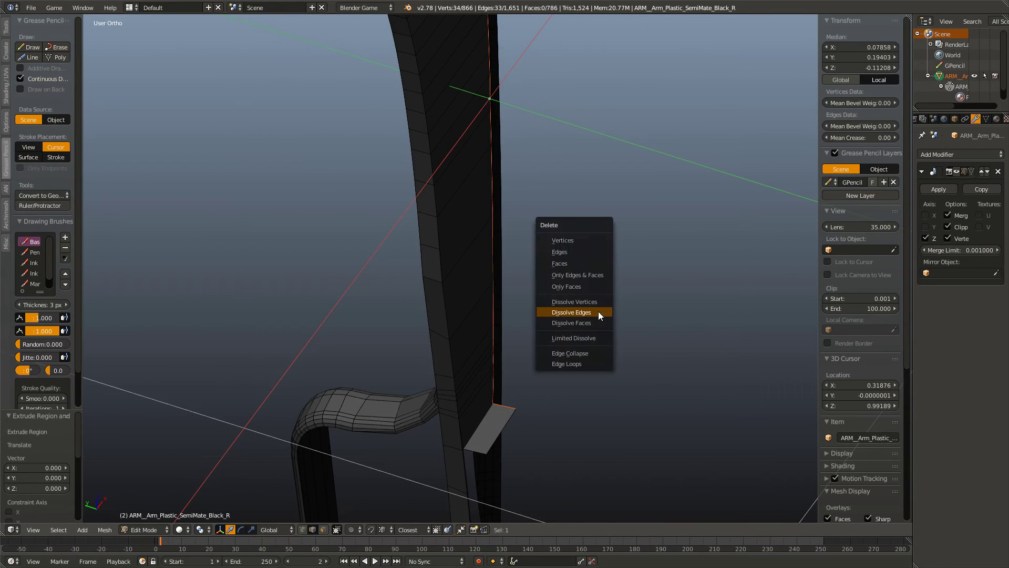
pyautogui.click(581, 289)
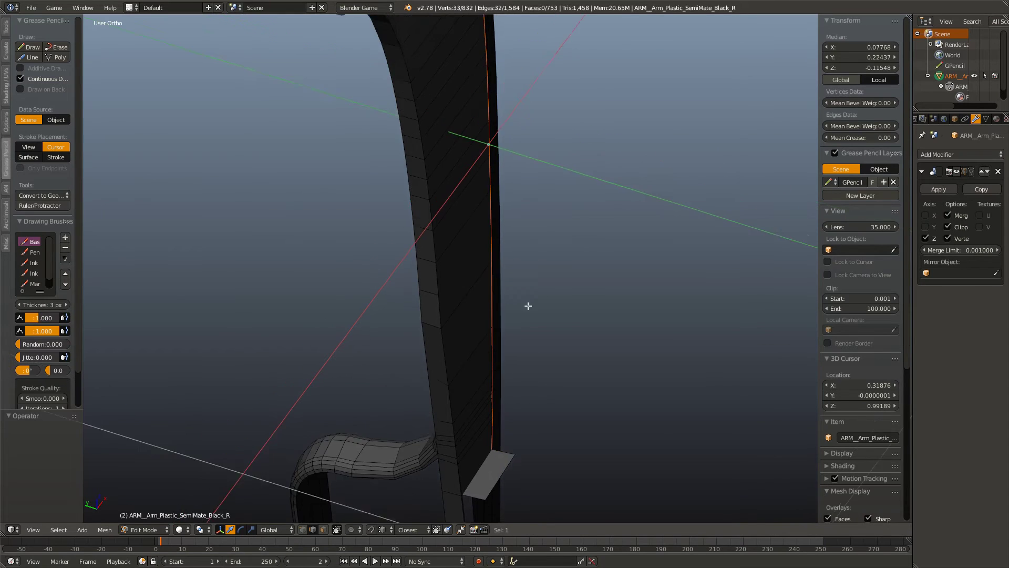
pyautogui.scroll(-3)
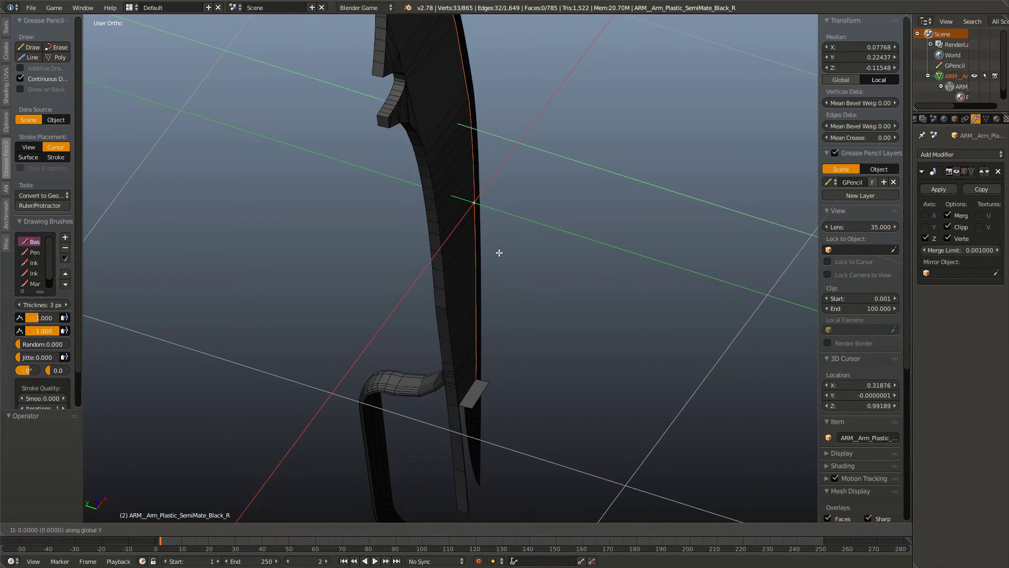
pyautogui.press('Escape')
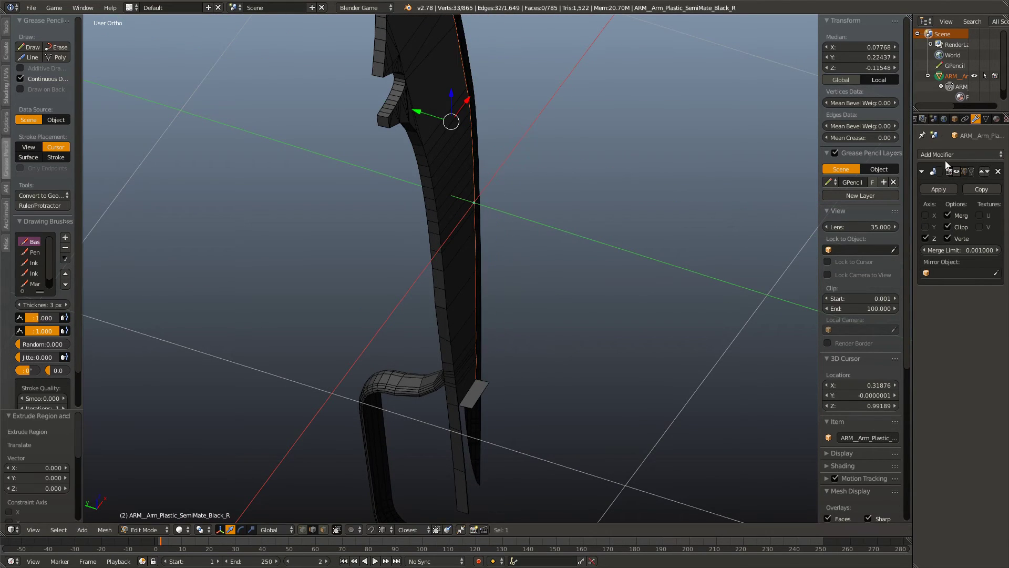
pyautogui.click(960, 171)
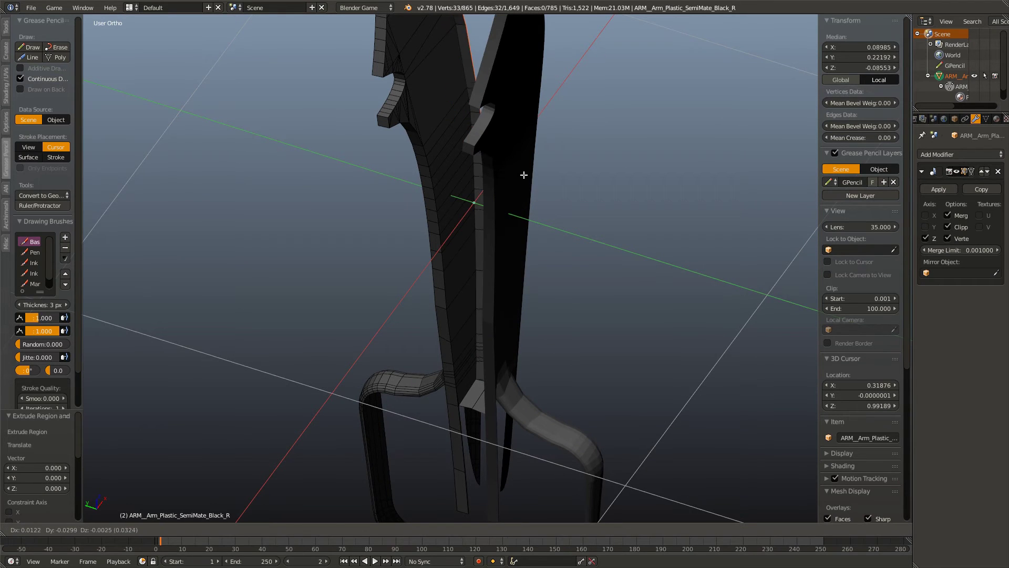
pyautogui.moveTo(527, 188); pyautogui.dragTo(552, 181)
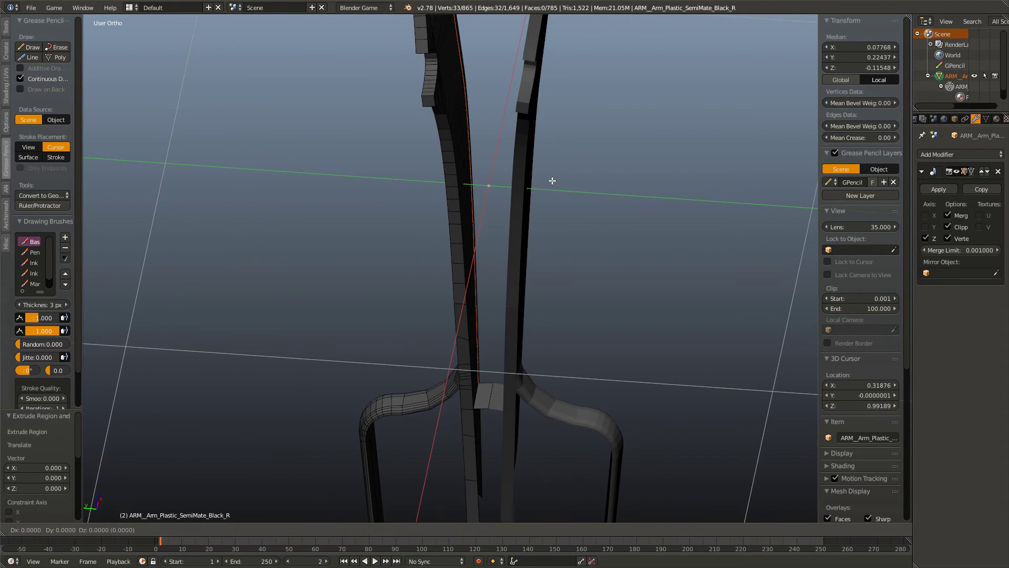
pyautogui.press('y')
pyautogui.click(721, 234)
# Step: Merge the stray vertex at the blade fork, then switch back to Object Mode
pyautogui.press('a')
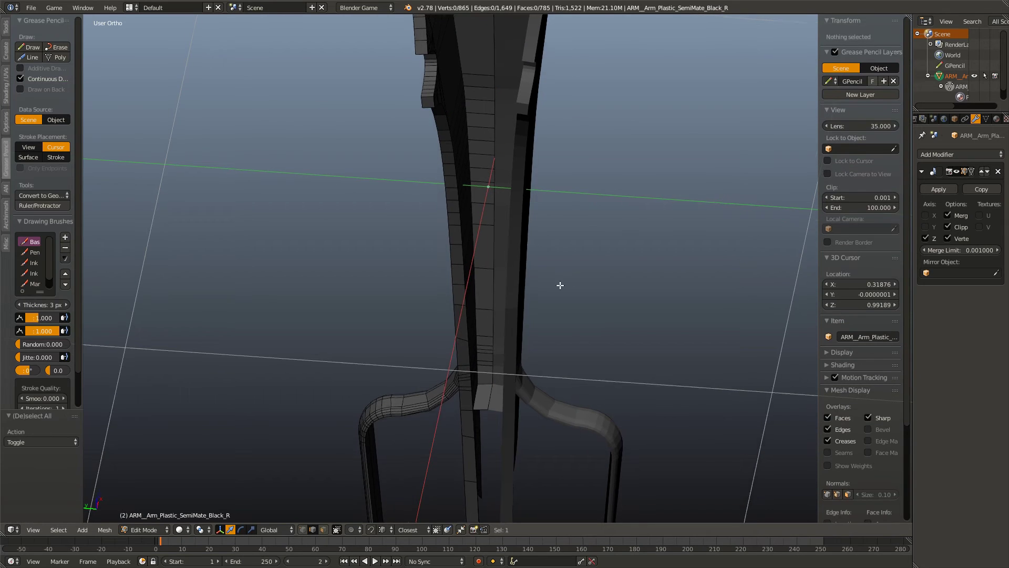
pyautogui.moveTo(559, 284); pyautogui.dragTo(489, 280)
pyautogui.scroll(3)
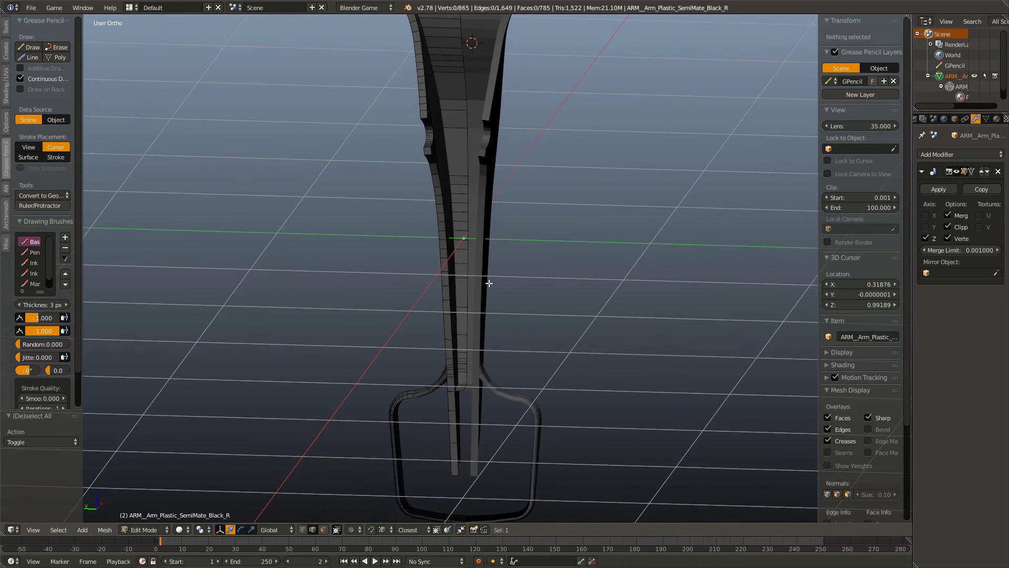
pyautogui.scroll(3)
pyautogui.scroll(3)
pyautogui.moveTo(478, 244); pyautogui.dragTo(453, 386)
pyautogui.scroll(3)
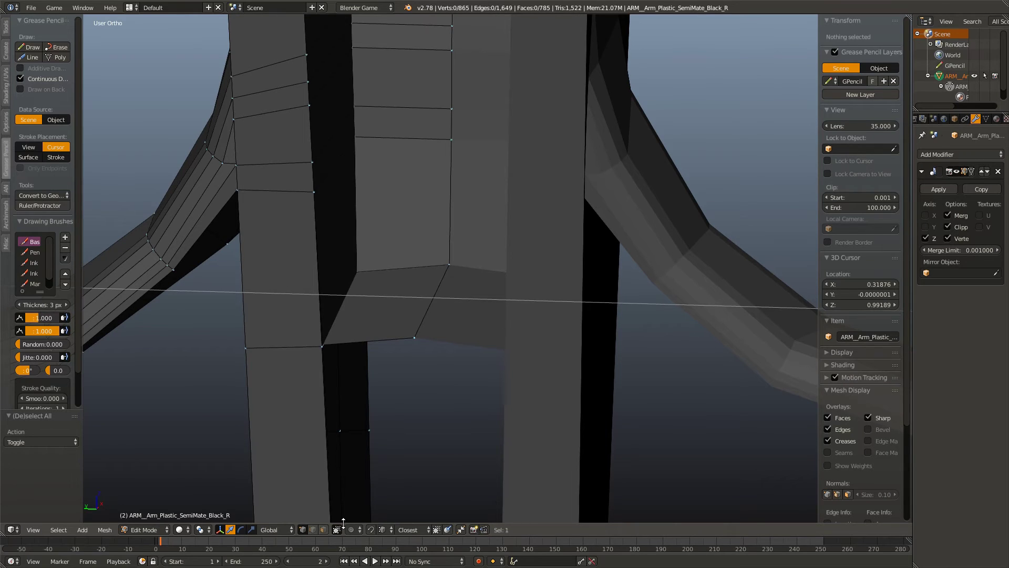
pyautogui.press('a')
pyautogui.rightClick(451, 272)
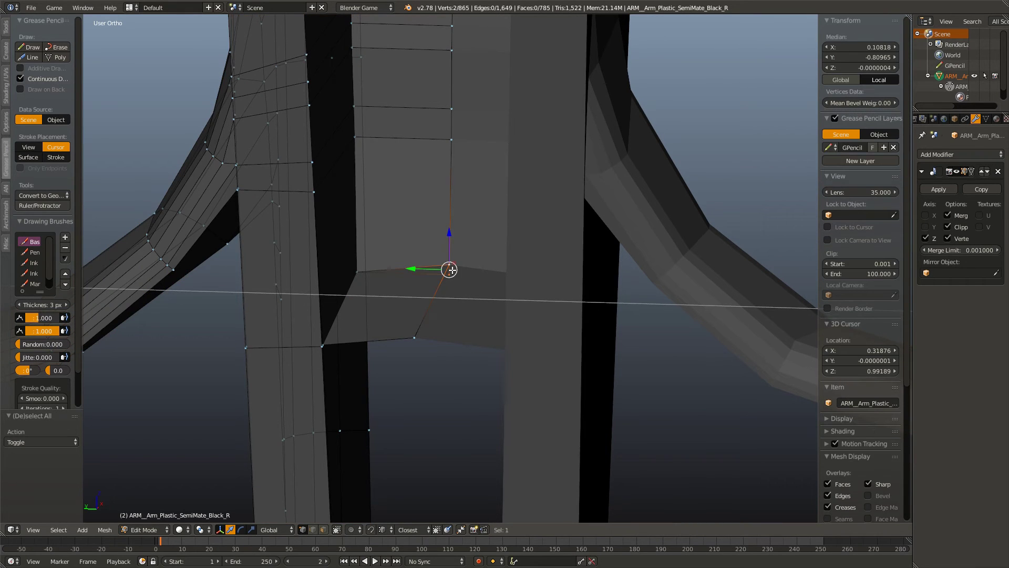
pyautogui.press('w')
pyautogui.click(452, 270)
pyautogui.scroll(-3)
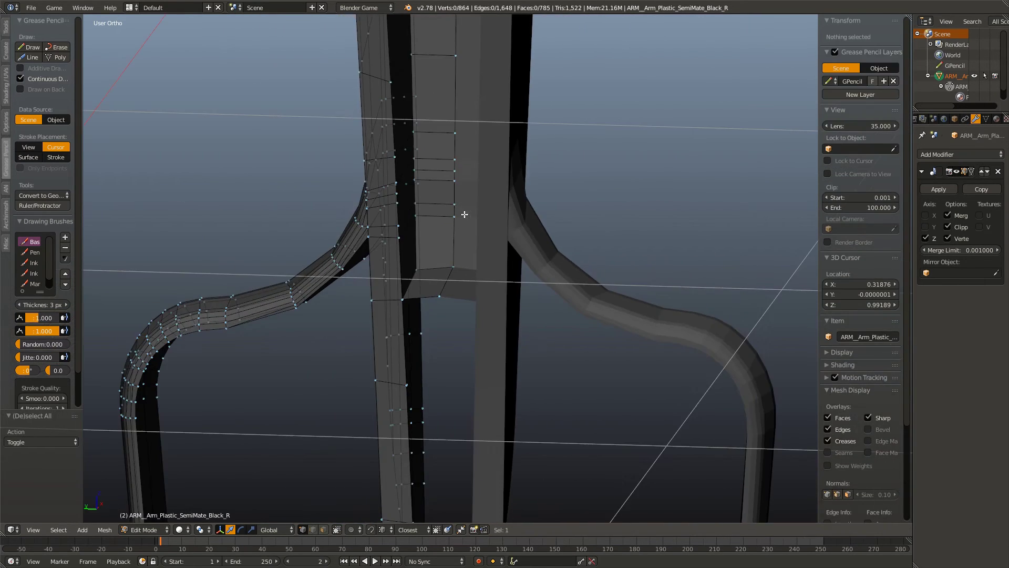
pyautogui.press('Tab')
pyautogui.moveTo(466, 295); pyautogui.dragTo(456, 266)
# Step: Zoom in on the fork, re-enter Edit Mode and select a vertex and edge on the blade
pyautogui.scroll(3)
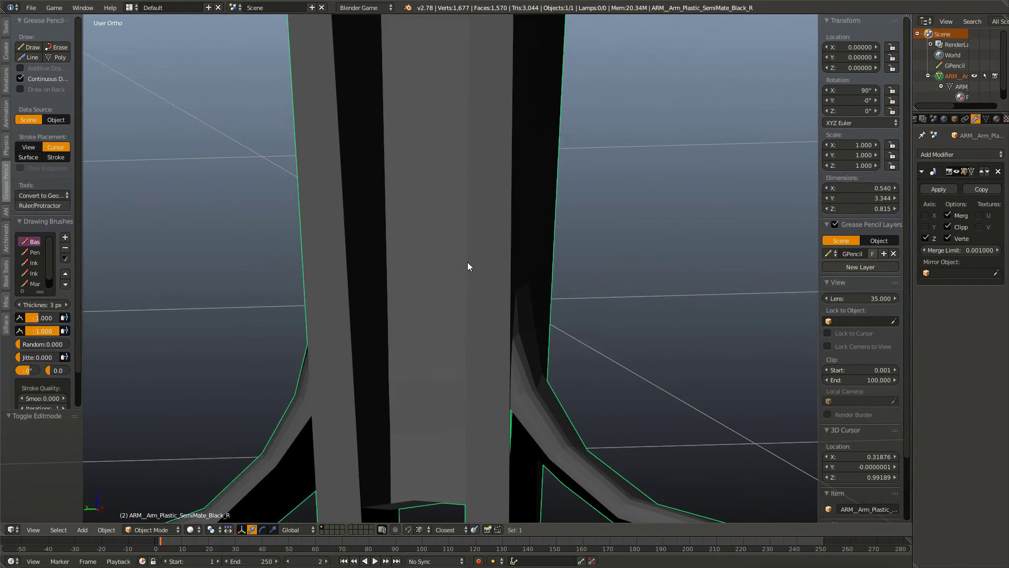
pyautogui.scroll(3)
pyautogui.moveTo(516, 190); pyautogui.dragTo(499, 311)
pyautogui.scroll(3)
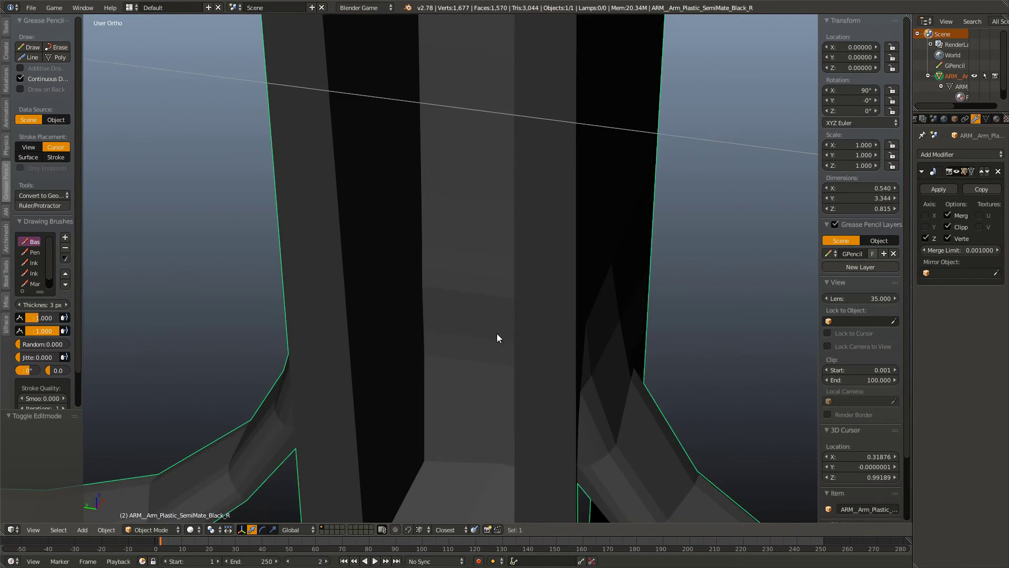
pyautogui.scroll(3)
pyautogui.press('Tab')
pyautogui.rightClick(418, 372)
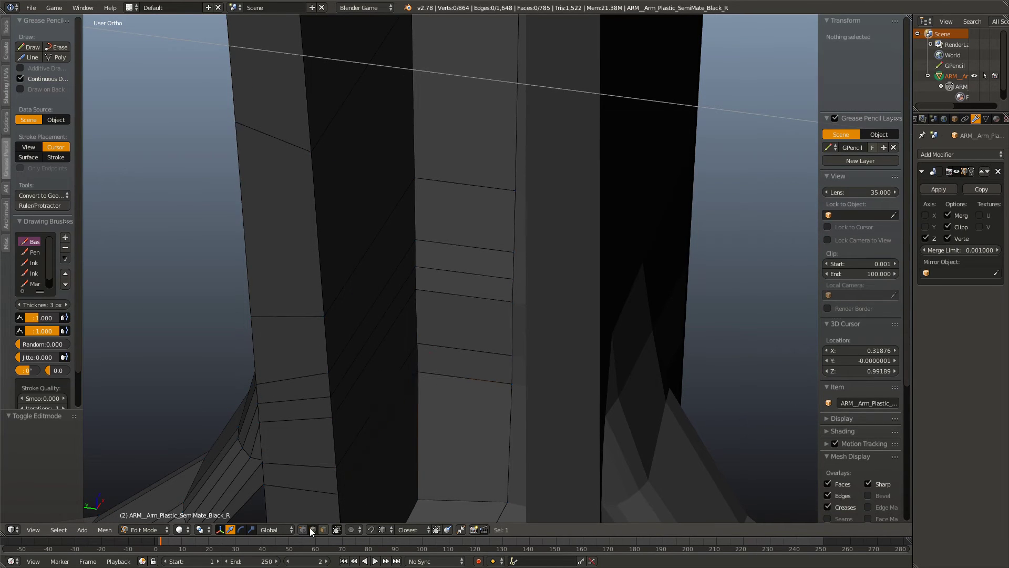
pyautogui.rightClick(465, 349)
# Step: Orbit around the side strip and slide the selected vertex along X to line it up
pyautogui.moveTo(463, 303); pyautogui.dragTo(566, 313)
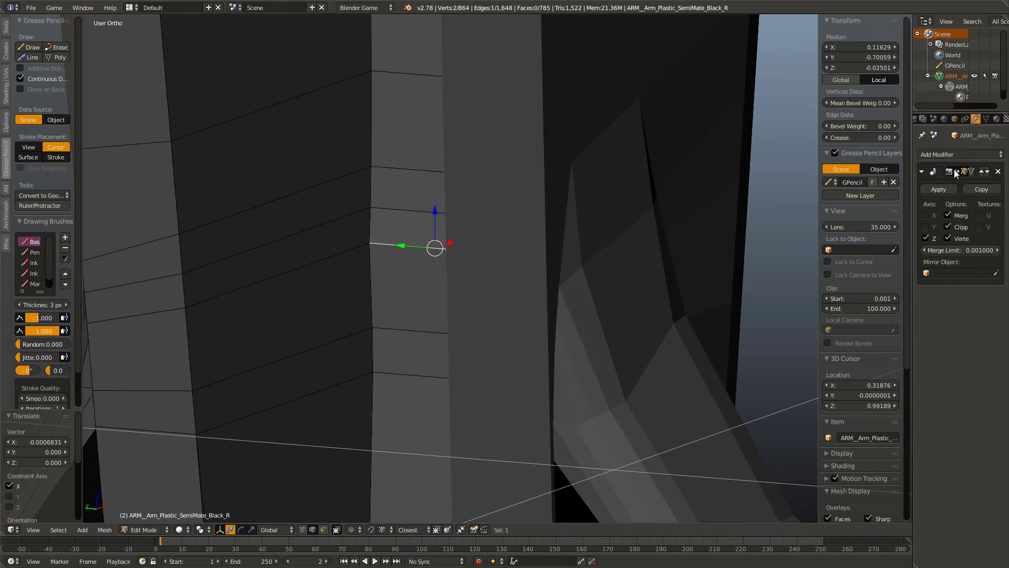
pyautogui.moveTo(442, 290); pyautogui.dragTo(341, 299)
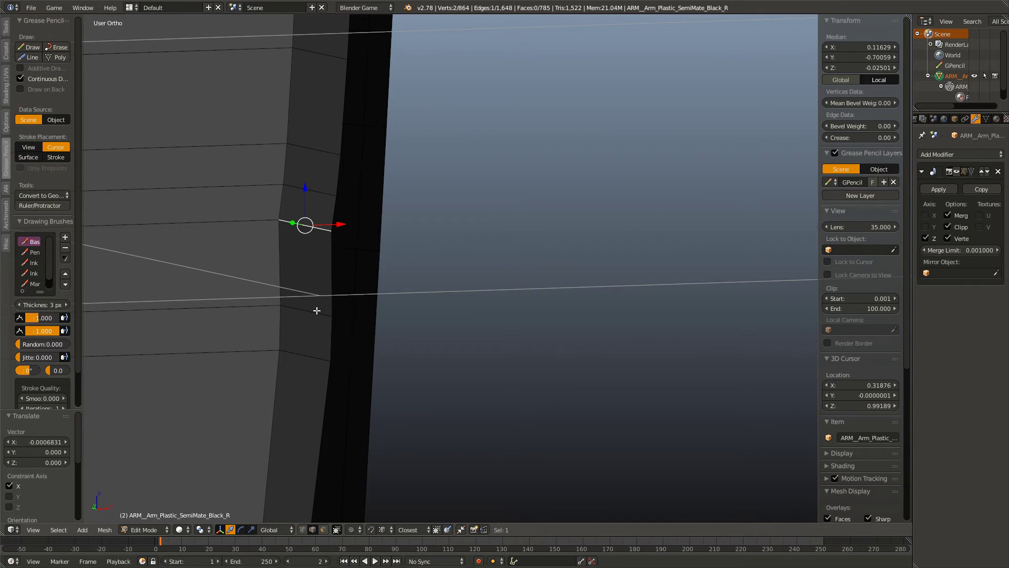
pyautogui.moveTo(315, 193); pyautogui.dragTo(267, 230)
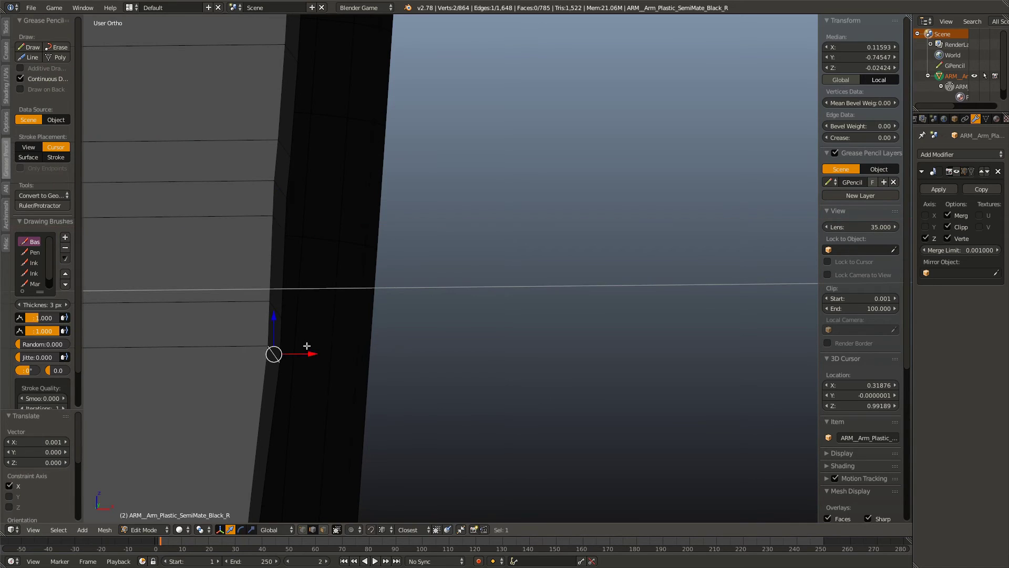
pyautogui.press('Escape')
pyautogui.moveTo(308, 352); pyautogui.dragTo(449, 324)
pyautogui.press('g')
pyautogui.press('x')
pyautogui.press('Escape')
# Step: Return to Object Mode and give the arm part Shade Smooth from the Z pie
pyautogui.press('Tab')
pyautogui.scroll(-3)
pyautogui.moveTo(380, 293); pyautogui.dragTo(459, 246)
pyautogui.press('z')
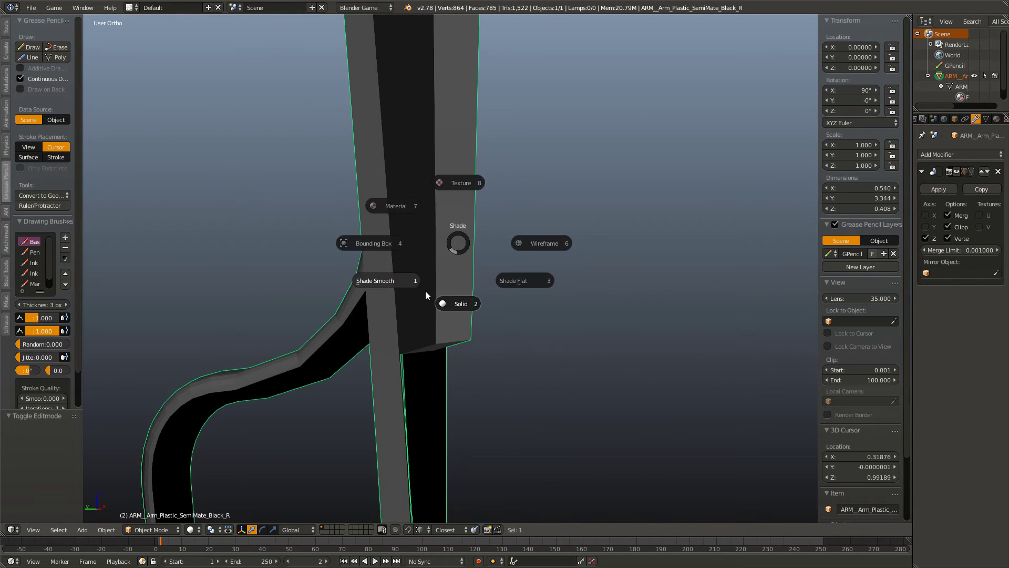
pyautogui.click(425, 291)
# Step: Switch the arm part back to Shade Flat and return to perspective view
pyautogui.scroll(3)
pyautogui.moveTo(431, 314); pyautogui.dragTo(443, 347)
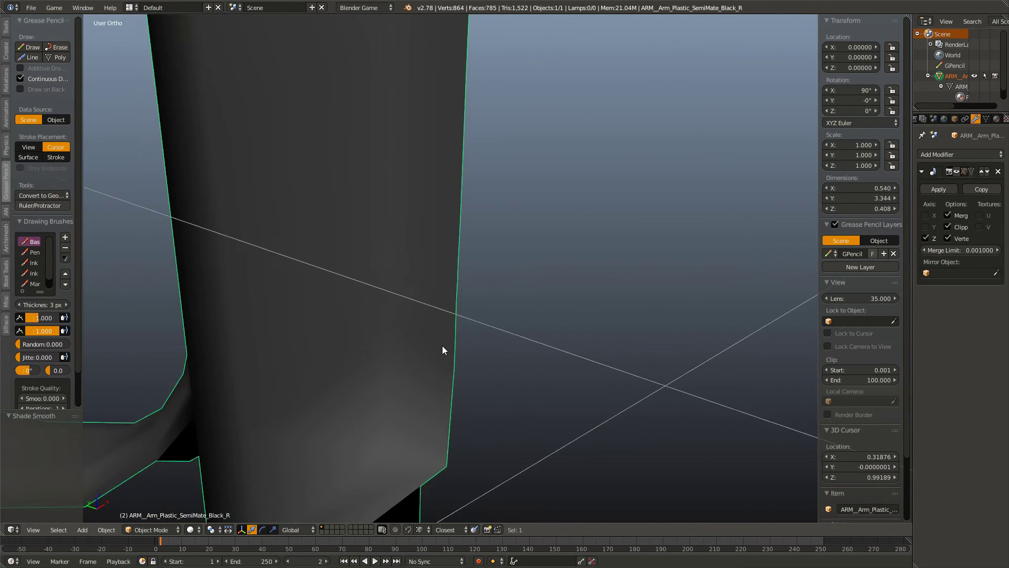
pyautogui.click(497, 383)
pyautogui.moveTo(498, 383); pyautogui.dragTo(506, 365)
pyautogui.press('KP_5')
pyautogui.scroll(3)
pyautogui.scroll(3)
# Step: Select a side-strip edge in Edit Mode and frame it in Front Ortho view
pyautogui.scroll(3)
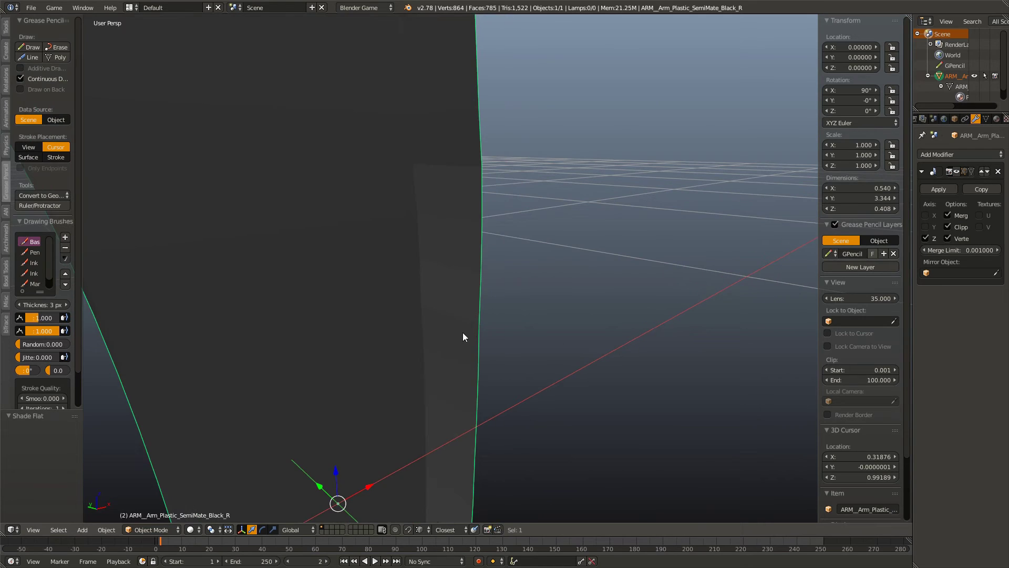
pyautogui.press('Tab')
pyautogui.rightClick(418, 307)
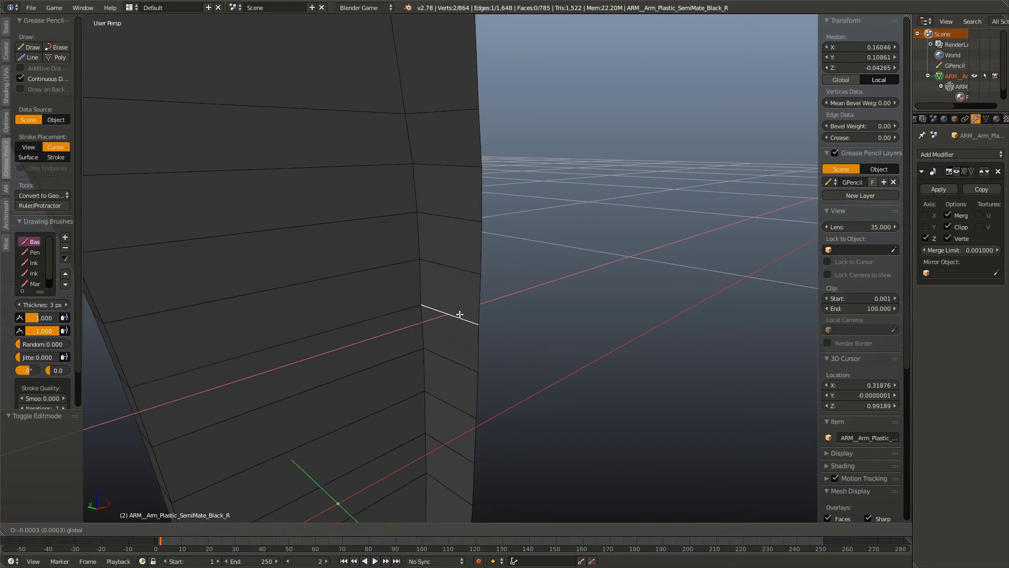
pyautogui.press('KP_1')
pyautogui.press('KP_5')
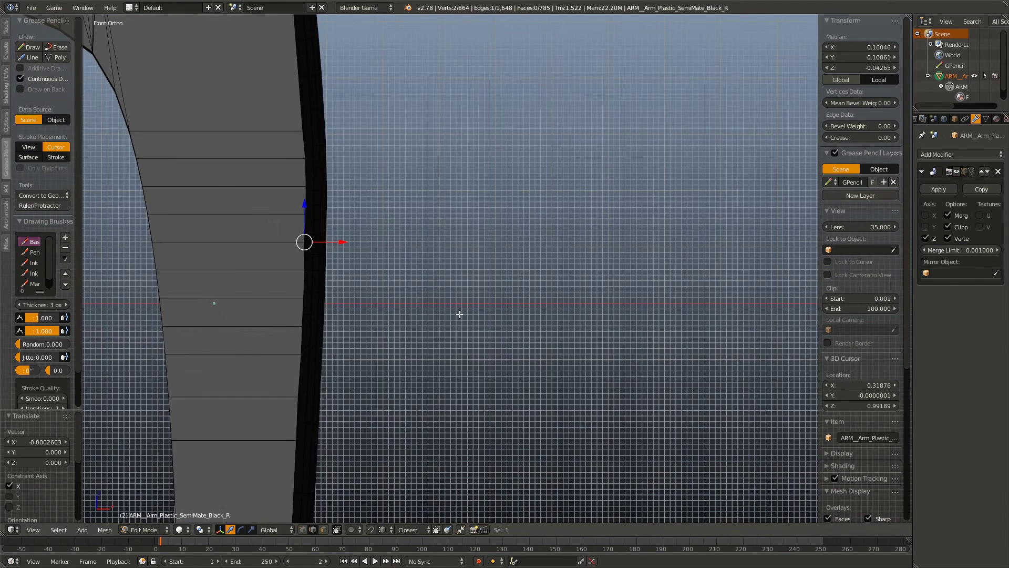
pyautogui.press('KP_Decimal')
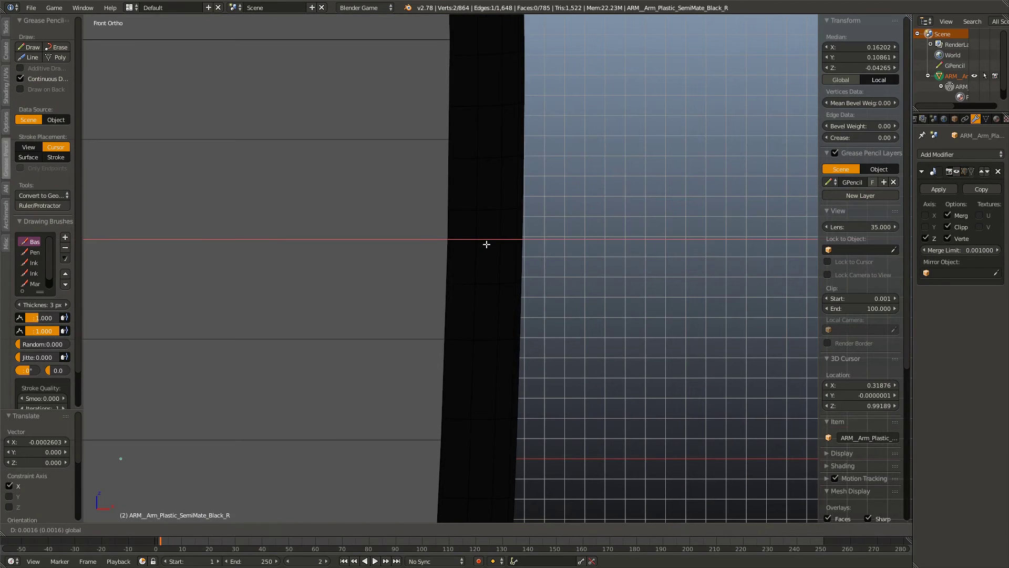
pyautogui.click(487, 244)
pyautogui.moveTo(487, 244); pyautogui.dragTo(514, 257)
pyautogui.moveTo(527, 457); pyautogui.dragTo(526, 450)
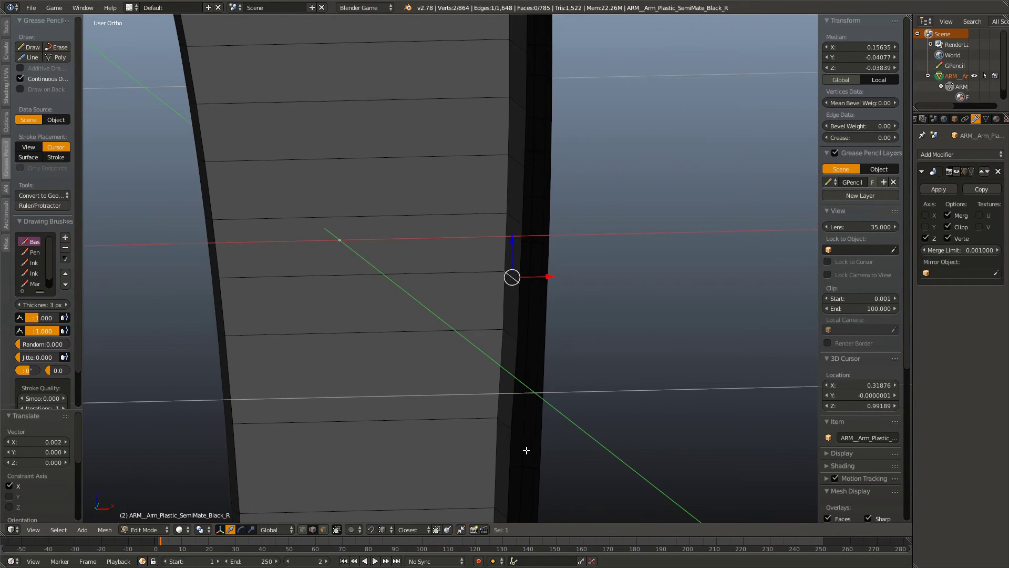
pyautogui.press('KP_1')
# Step: Slide the edge along X in front view, checking its alignment from other angles
pyautogui.press('g')
pyautogui.press('x')
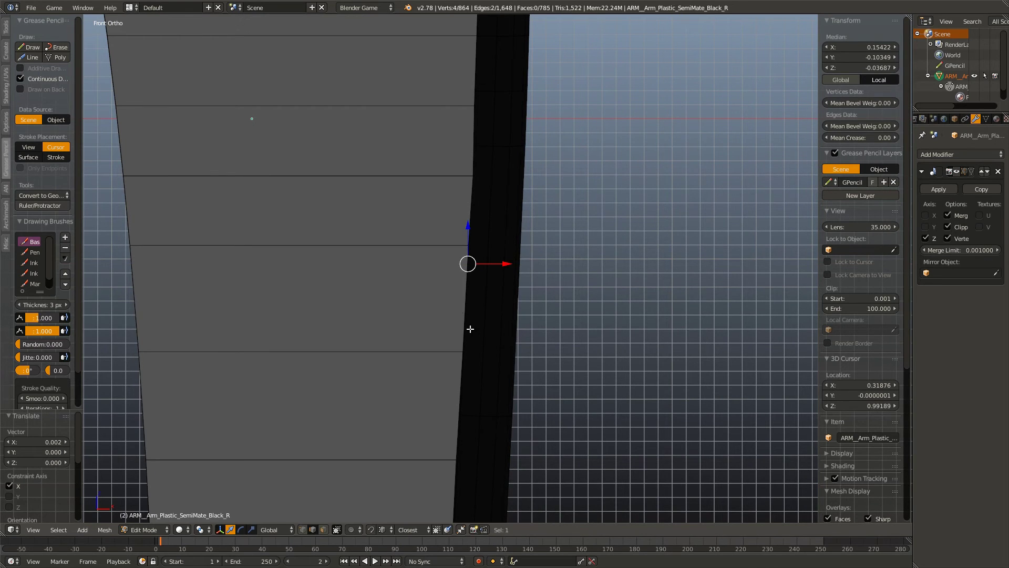
pyautogui.moveTo(470, 329); pyautogui.dragTo(453, 311)
pyautogui.press('KP_1')
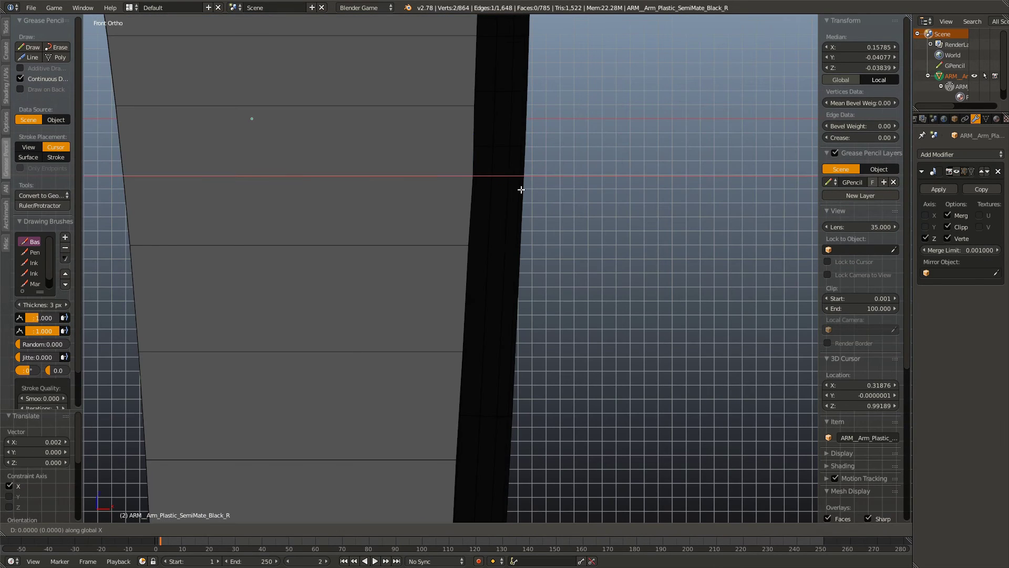
pyautogui.press('Tab')
pyautogui.moveTo(520, 190); pyautogui.dragTo(497, 329)
pyautogui.press('Tab')
pyautogui.press('KP_1')
pyautogui.scroll(3)
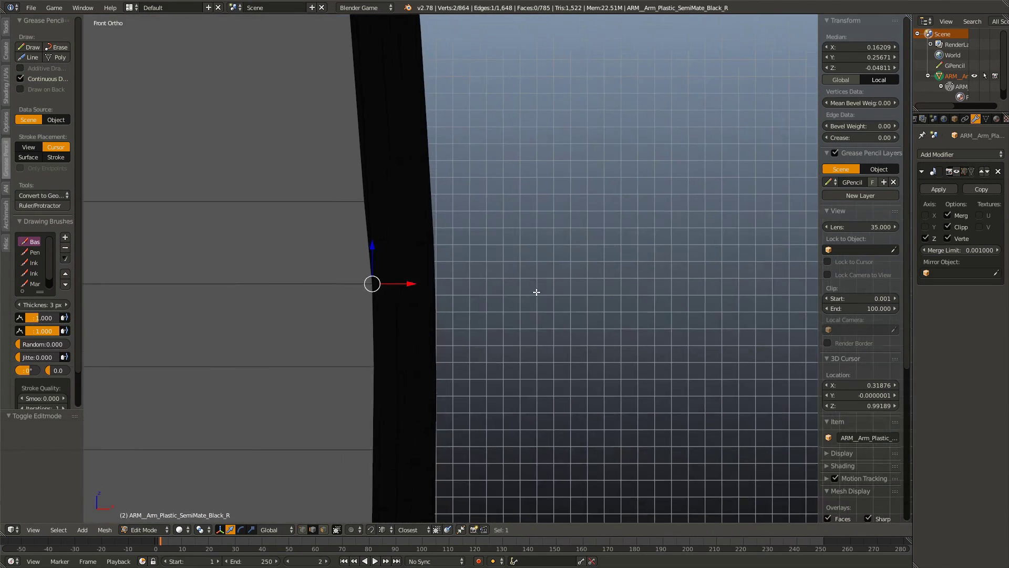
# Step: Try another X slide on the edge, then toggle to Object Mode and back to inspect
pyautogui.press('g')
pyautogui.press('x')
pyautogui.press('Escape')
pyautogui.press('Tab')
pyautogui.moveTo(566, 326); pyautogui.dragTo(487, 298)
pyautogui.scroll(3)
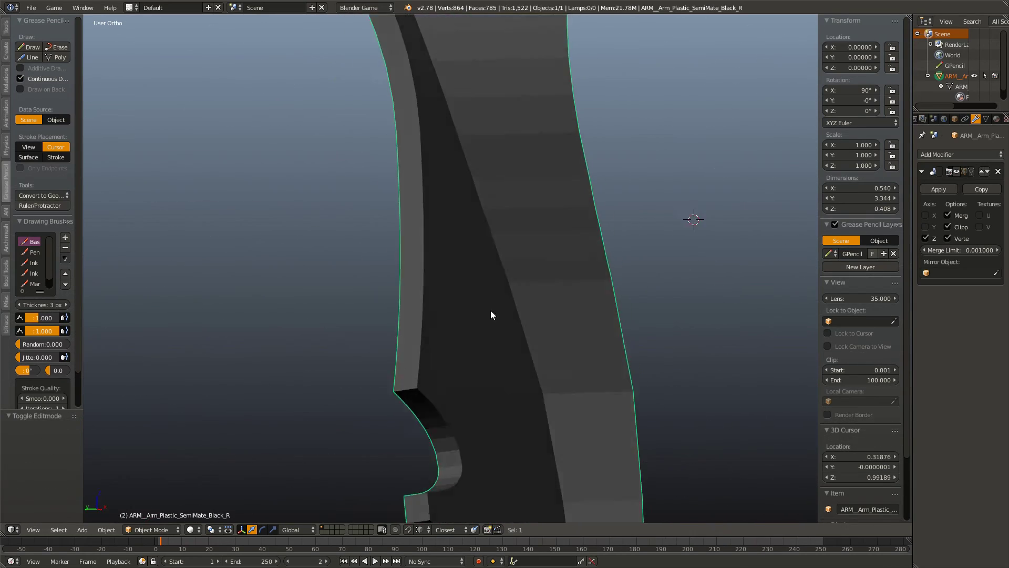
pyautogui.press('Tab')
pyautogui.scroll(3)
# Step: Select edges on the strip's outer side in front view, slide them along X, and deselect all
pyautogui.rightClick(262, 228)
pyautogui.press('KP_1')
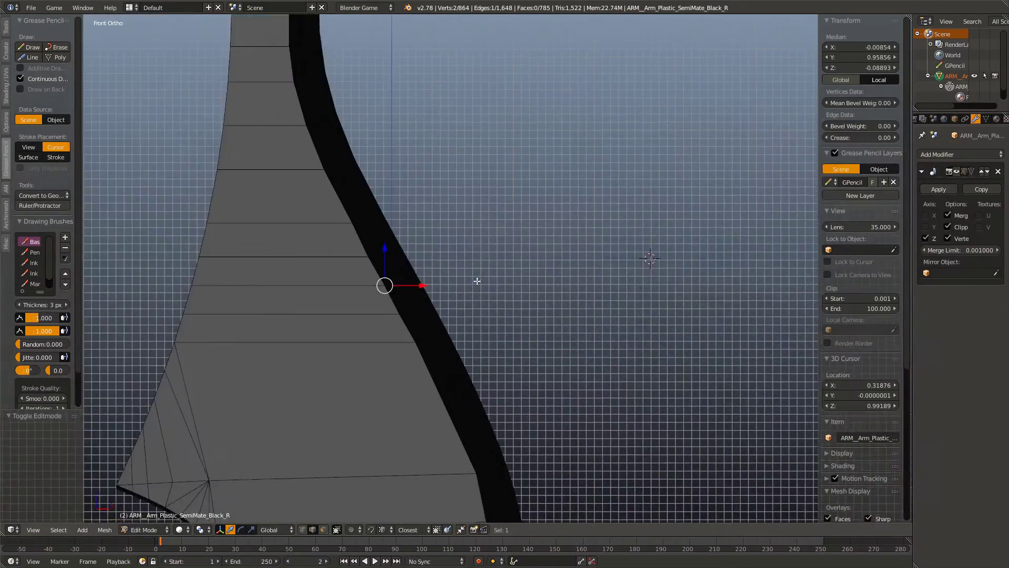
pyautogui.scroll(3)
pyautogui.press('a')
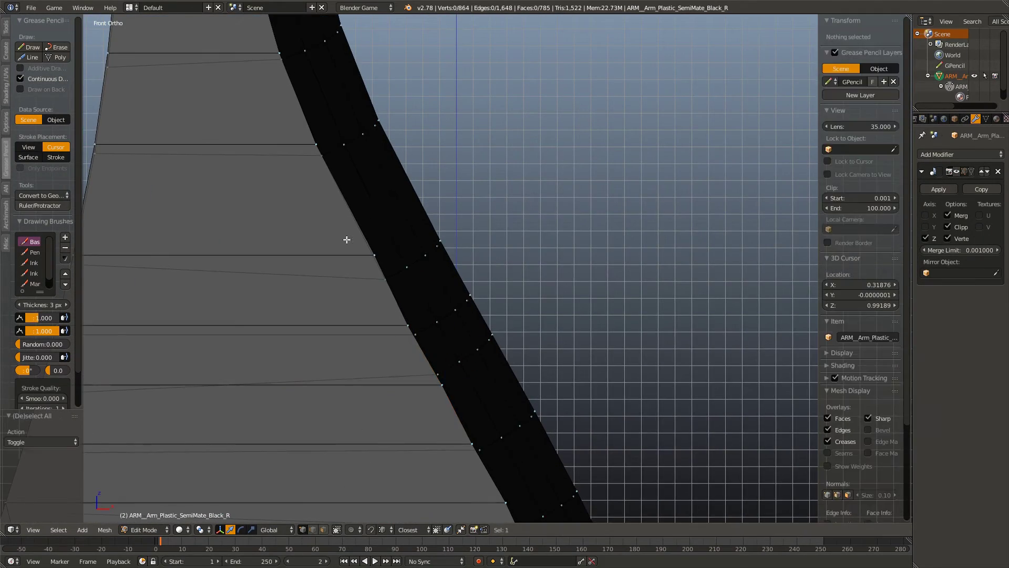
pyautogui.rightClick(387, 258)
pyautogui.press('g')
pyautogui.press('Escape')
pyautogui.press('a')
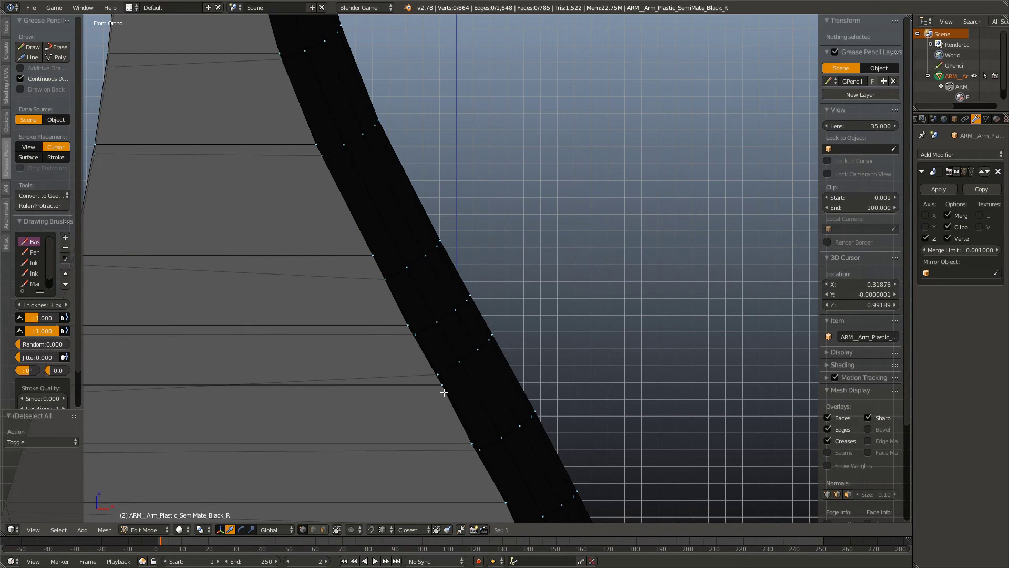
pyautogui.press('Tab')
# Step: Orbit and zoom in perspective to inspect the whole curved blade in Object Mode
pyautogui.scroll(-3)
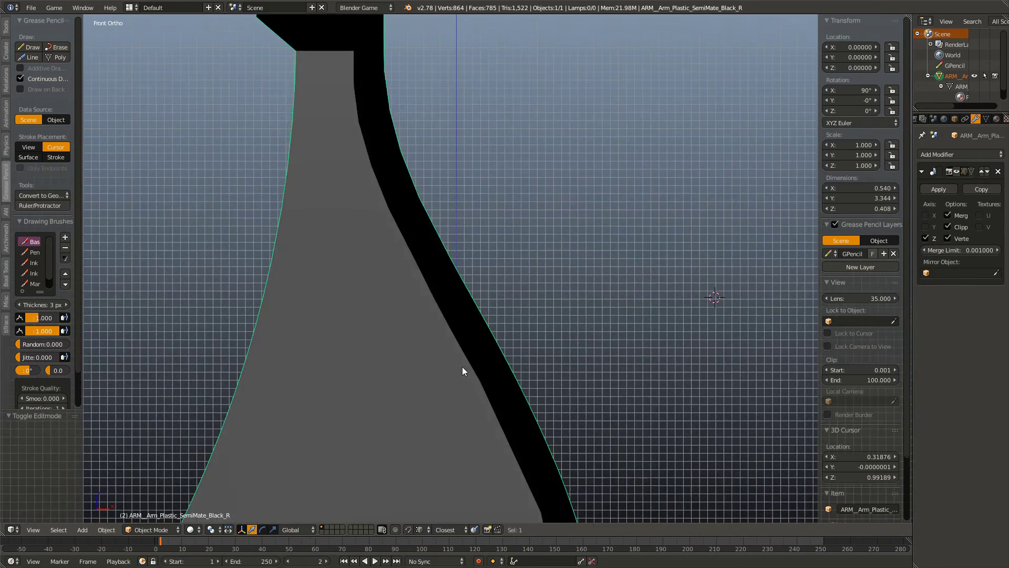
pyautogui.moveTo(462, 367); pyautogui.dragTo(558, 359)
pyautogui.scroll(-3)
pyautogui.moveTo(363, 263); pyautogui.dragTo(449, 285)
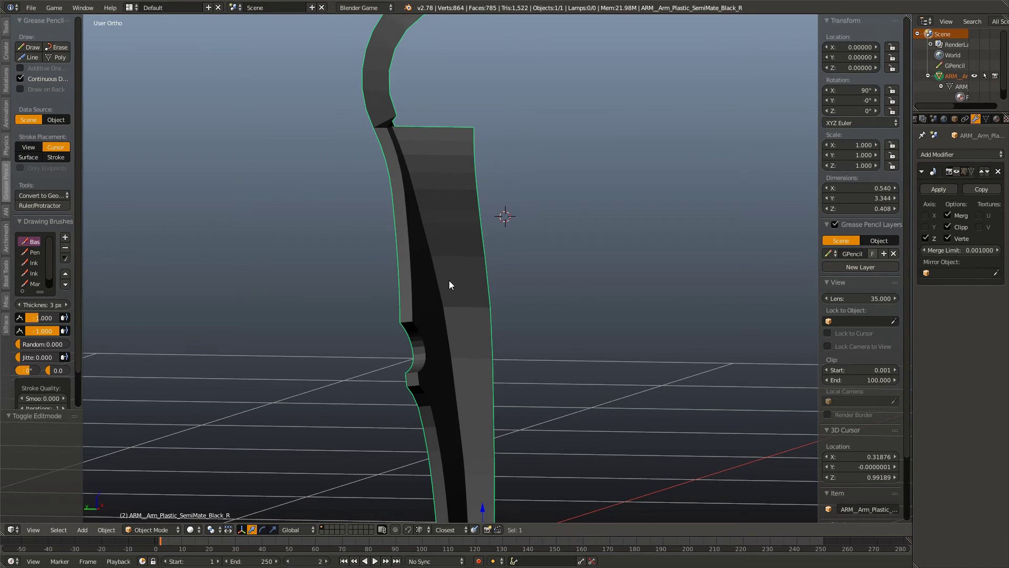
pyautogui.press('KP_5')
pyautogui.moveTo(492, 228); pyautogui.dragTo(484, 406)
pyautogui.scroll(3)
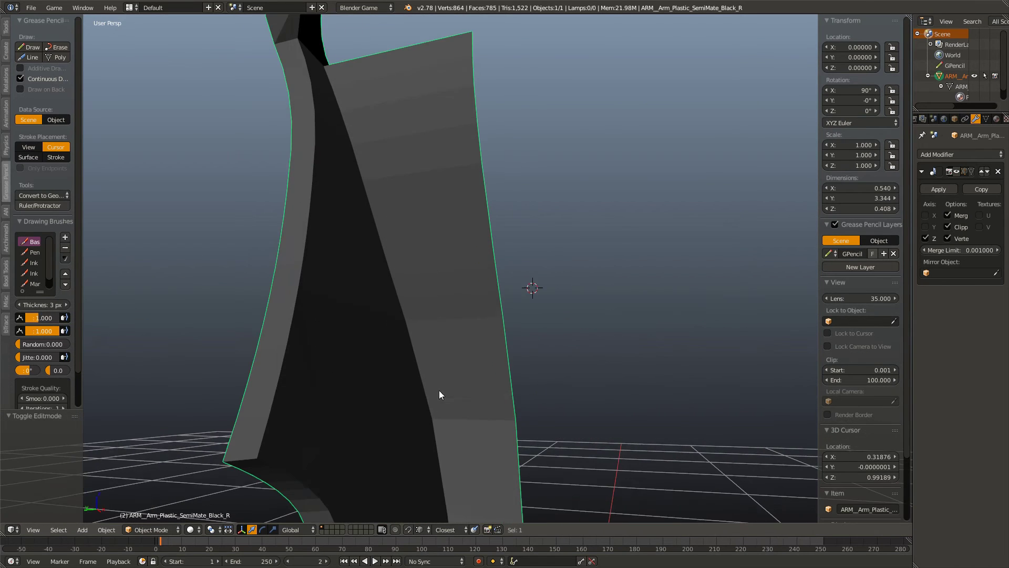
pyautogui.scroll(-3)
pyautogui.moveTo(392, 162); pyautogui.dragTo(493, 267)
pyautogui.scroll(-3)
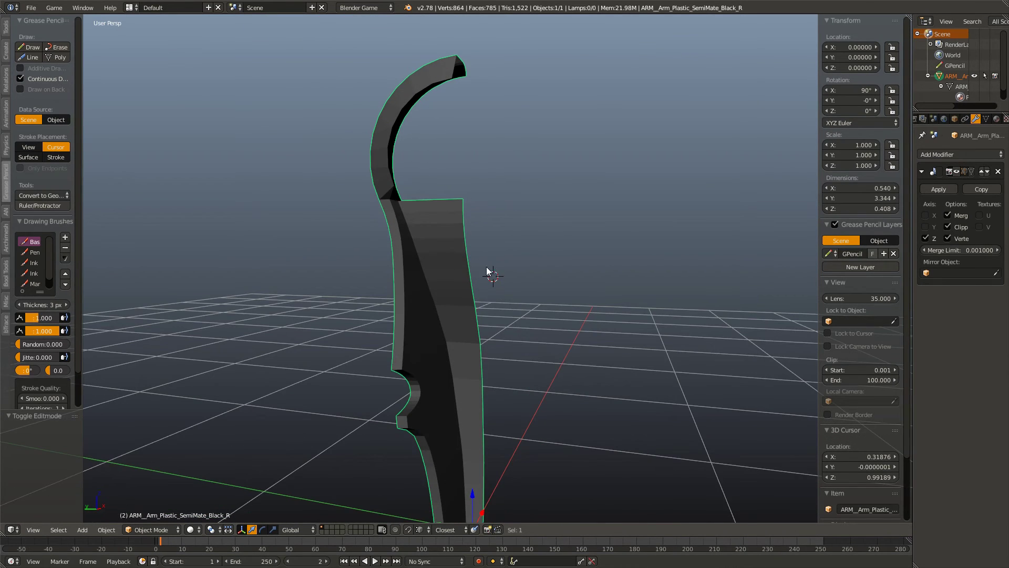
pyautogui.scroll(3)
pyautogui.scroll(3)
pyautogui.scroll(3)
# Step: Select the plate's top edge in Edit Mode and extrude it
pyautogui.press('Tab')
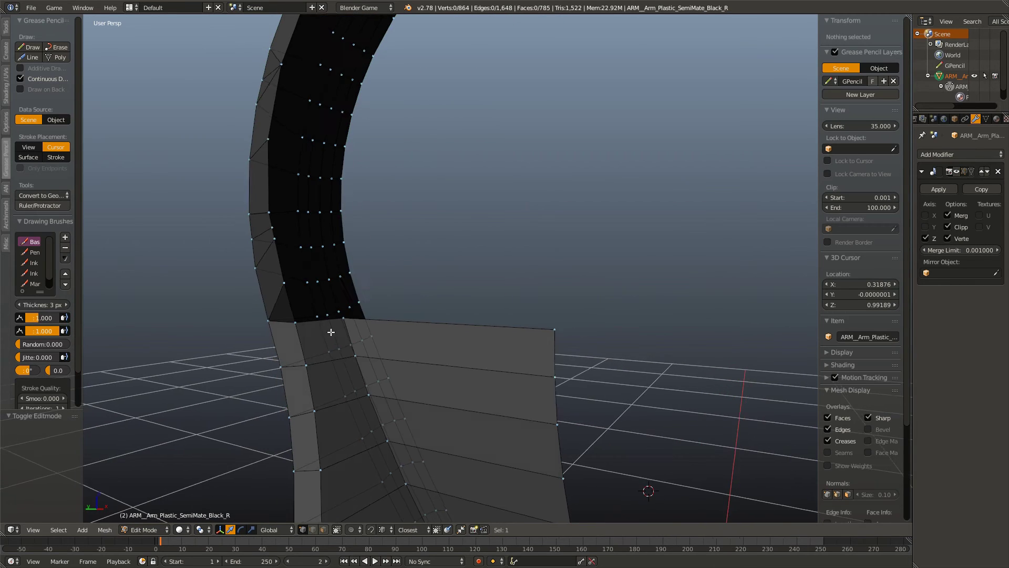
pyautogui.moveTo(331, 332); pyautogui.dragTo(322, 335)
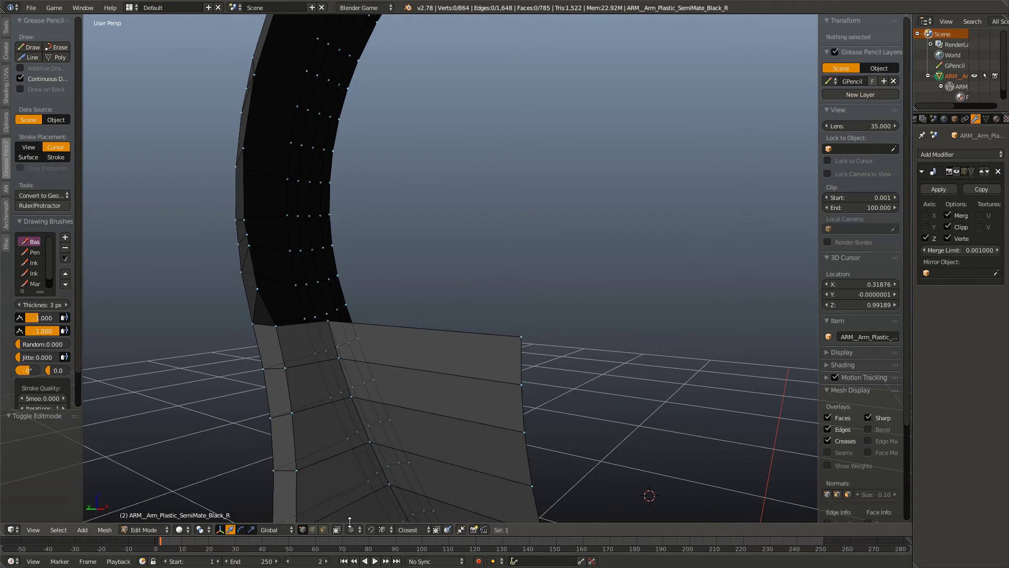
pyautogui.moveTo(361, 440); pyautogui.dragTo(387, 428)
pyautogui.rightClick(379, 299)
pyautogui.moveTo(378, 299); pyautogui.dragTo(378, 277)
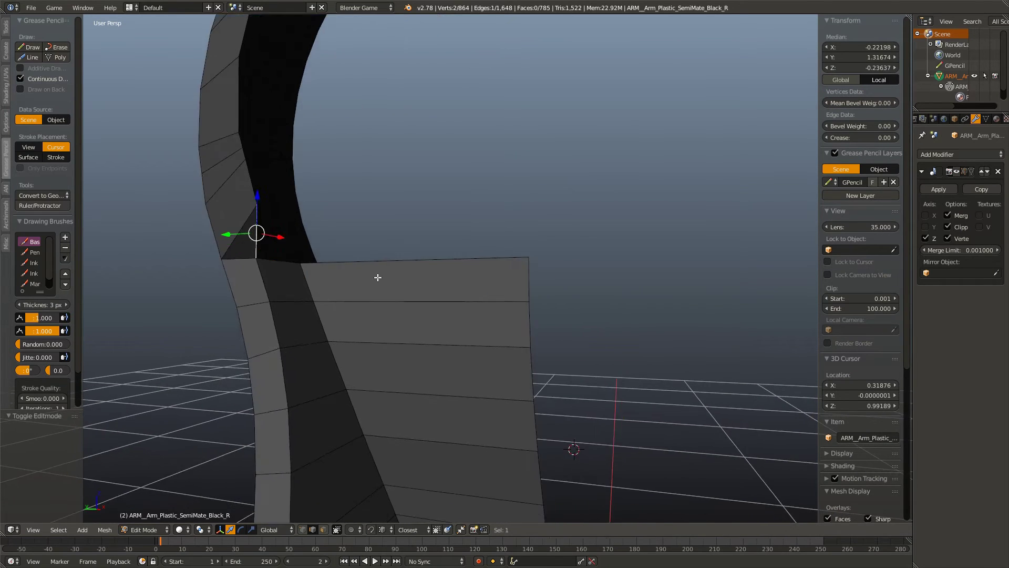
pyautogui.scroll(-3)
pyautogui.scroll(3)
pyautogui.press('e')
pyautogui.click(528, 296)
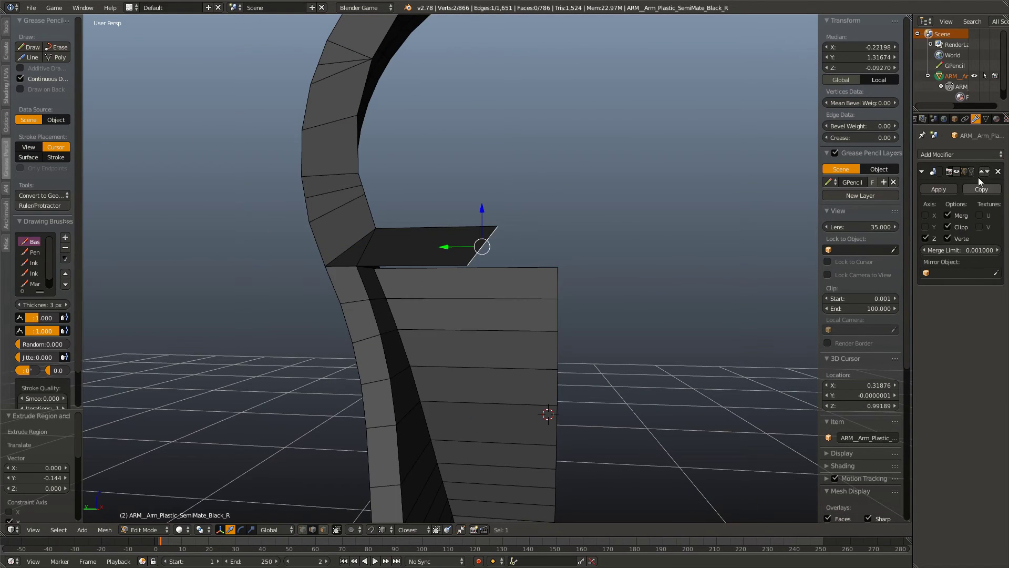
# Step: Show the Mirror modifier in edit mode and slide the extruded edge -0.144 along Y to meet its mirror
pyautogui.click(960, 171)
pyautogui.press('g')
pyautogui.press('y')
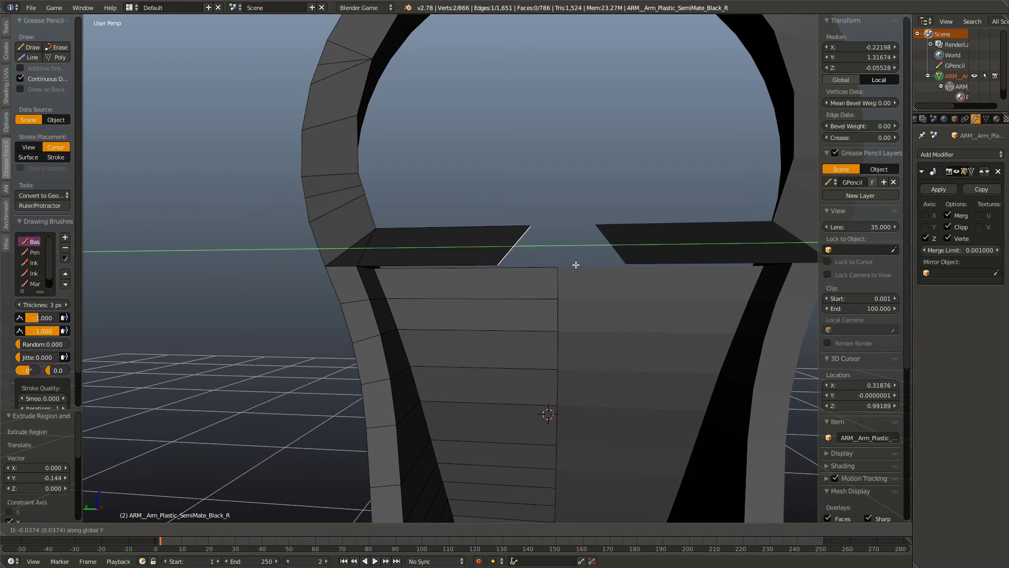
pyautogui.click(665, 282)
pyautogui.press('a')
pyautogui.scroll(3)
# Step: Fill the open top loop with a new face, then select the arch's inner rim loop
pyautogui.moveTo(531, 252); pyautogui.dragTo(510, 199)
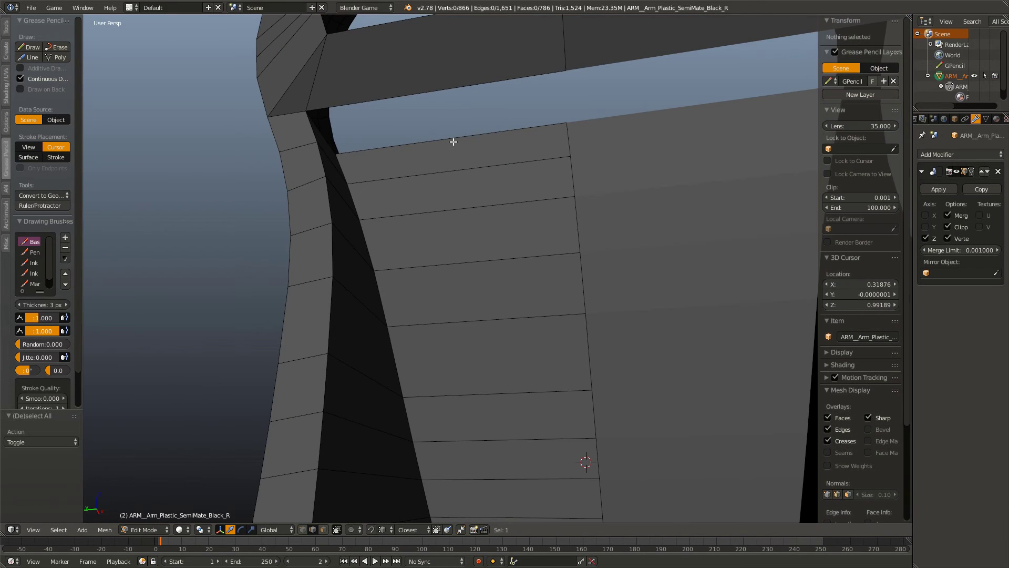
pyautogui.click(453, 142)
pyautogui.press('f')
pyautogui.press('a')
pyautogui.scroll(-3)
pyautogui.moveTo(455, 158); pyautogui.dragTo(368, 216)
pyautogui.click(362, 186)
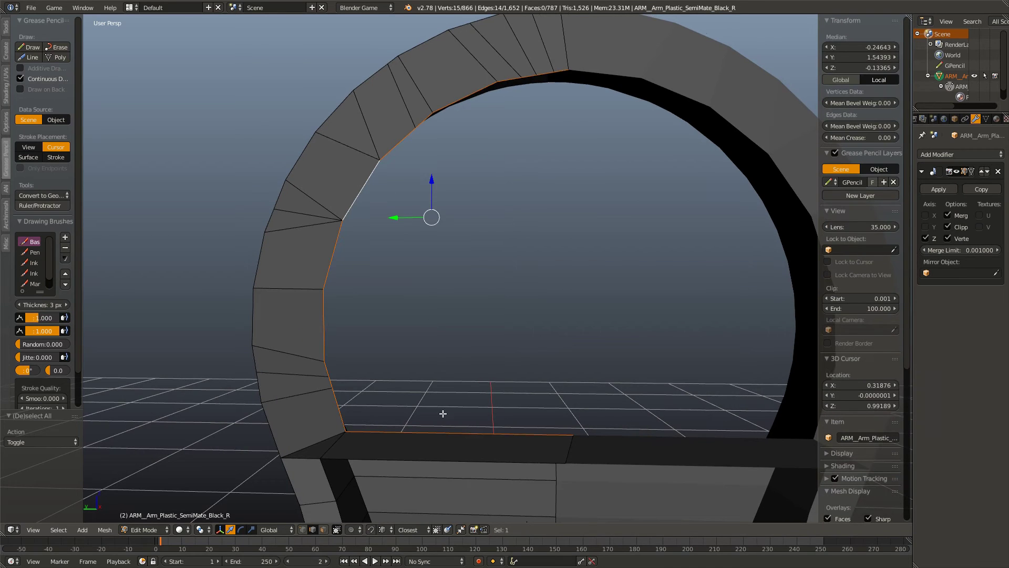
pyautogui.moveTo(463, 419); pyautogui.dragTo(426, 325)
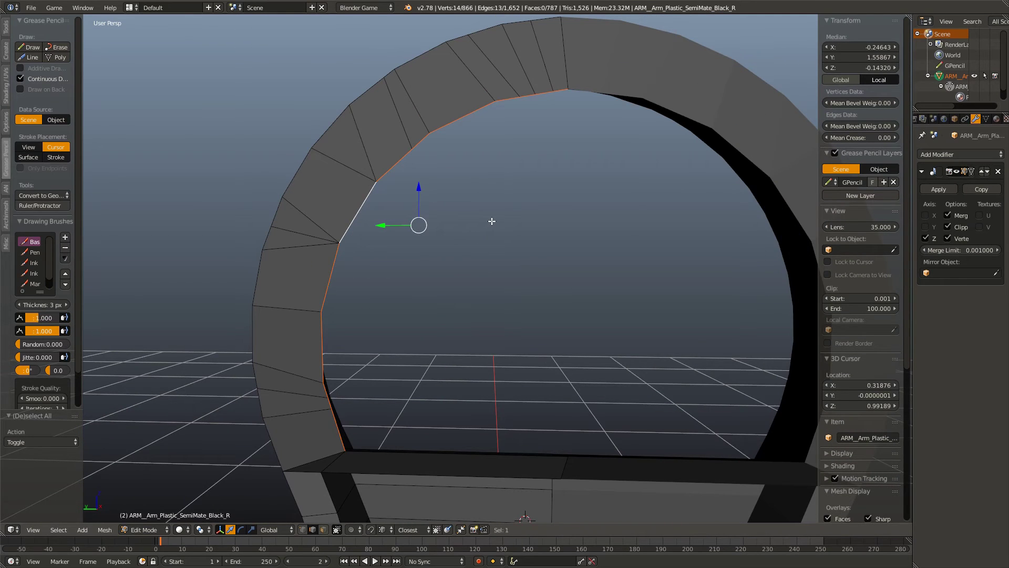
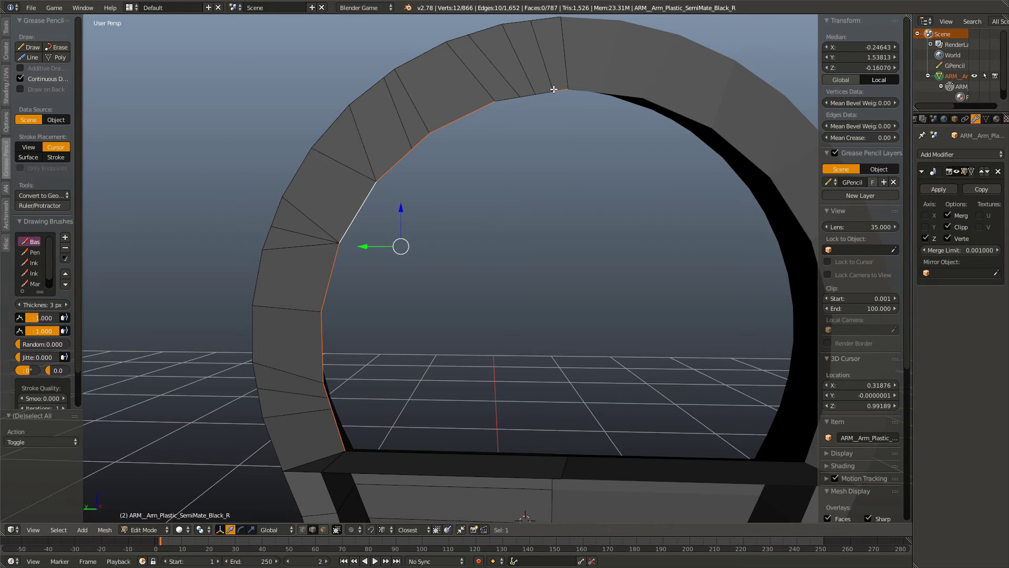
# Step: Move the selected arch vertices to a new position
pyautogui.press('w')
pyautogui.click(557, 133)
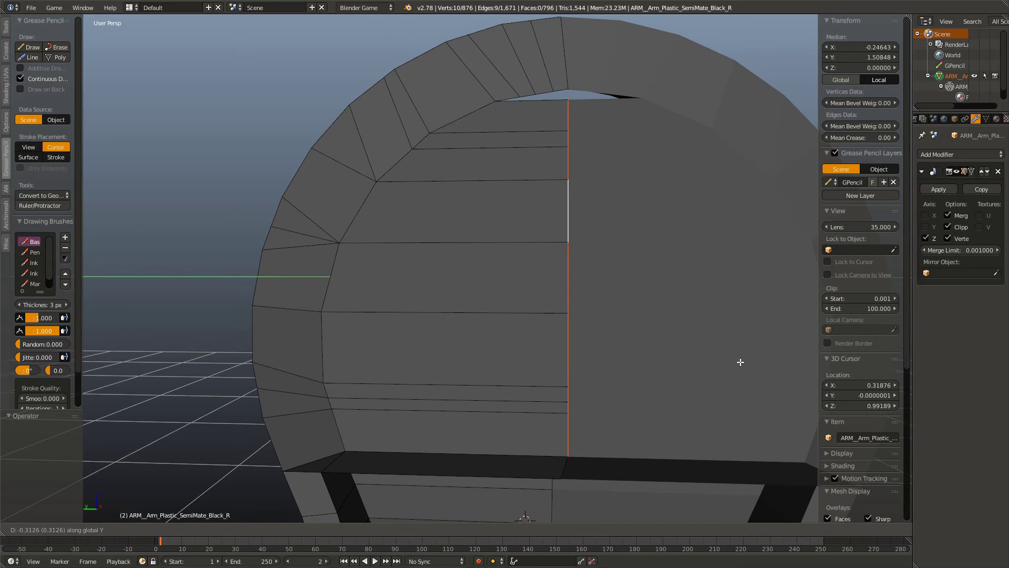
pyautogui.click(740, 362)
# Step: Fill two gaps beside the top of the arch with new faces
pyautogui.moveTo(714, 356); pyautogui.dragTo(527, 356)
pyautogui.press('a')
pyautogui.scroll(3)
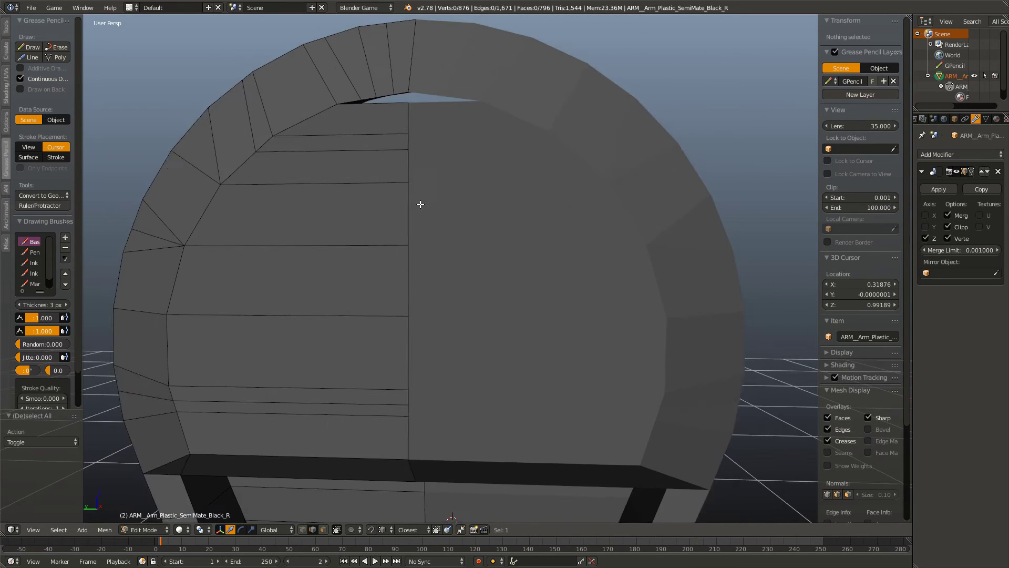
pyautogui.moveTo(421, 205); pyautogui.dragTo(436, 393)
pyautogui.scroll(3)
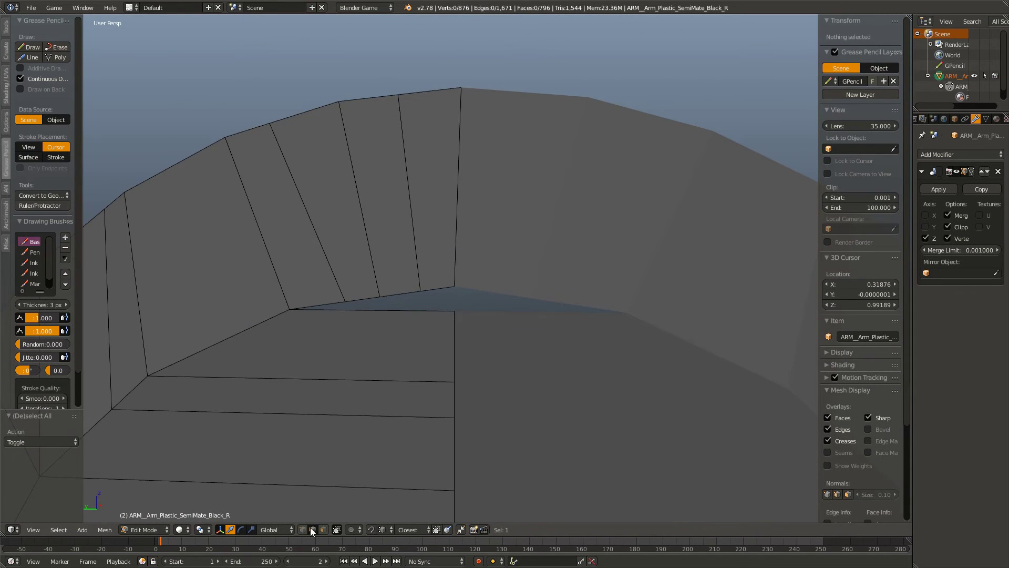
pyautogui.rightClick(348, 301)
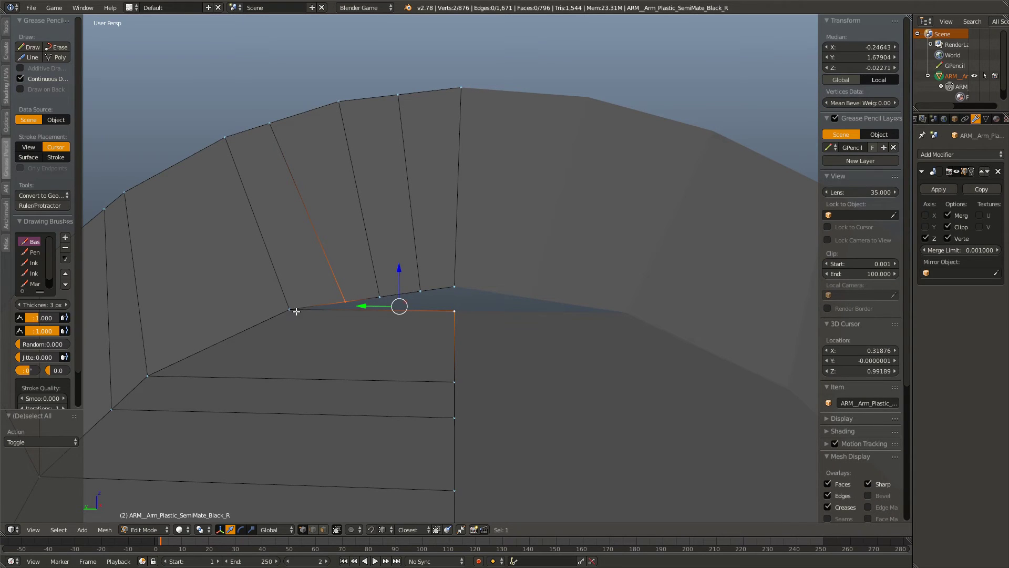
pyautogui.press('f')
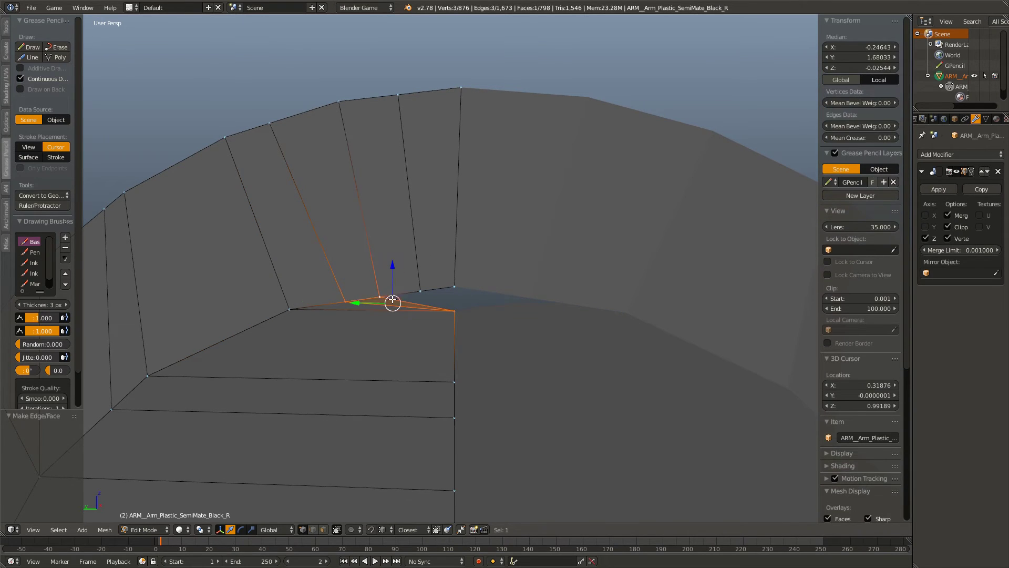
pyautogui.rightClick(432, 305)
pyautogui.press('f')
# Step: Select three vertices around the remaining gap and fill it with a face
pyautogui.press('a')
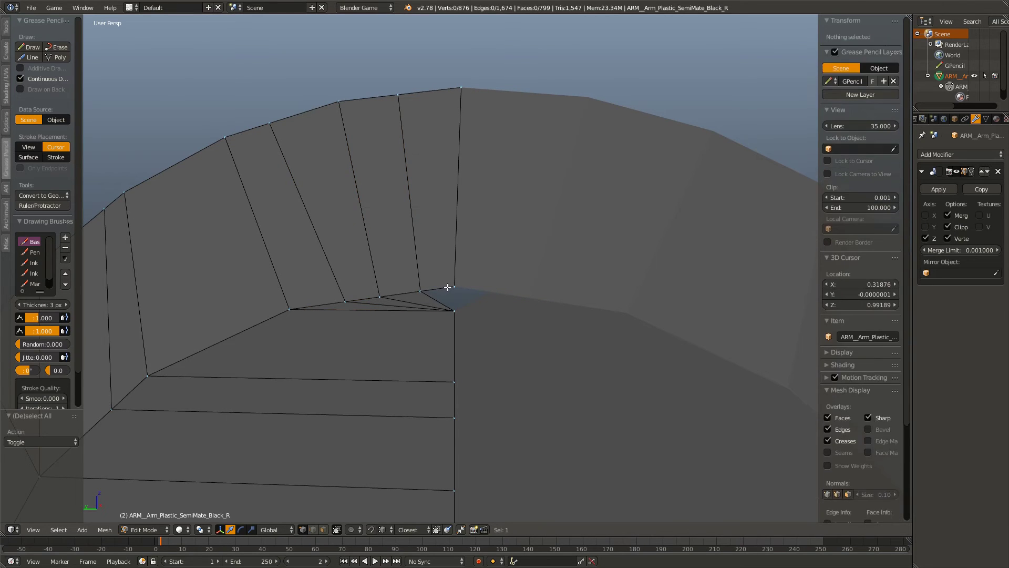
pyautogui.rightClick(454, 311)
pyautogui.rightClick(455, 286)
pyautogui.rightClick(421, 291)
pyautogui.press('f')
pyautogui.press('a')
# Step: Orbit around the paddle to inspect the filled faces, then select the whole arm mesh
pyautogui.moveTo(426, 335); pyautogui.dragTo(437, 365)
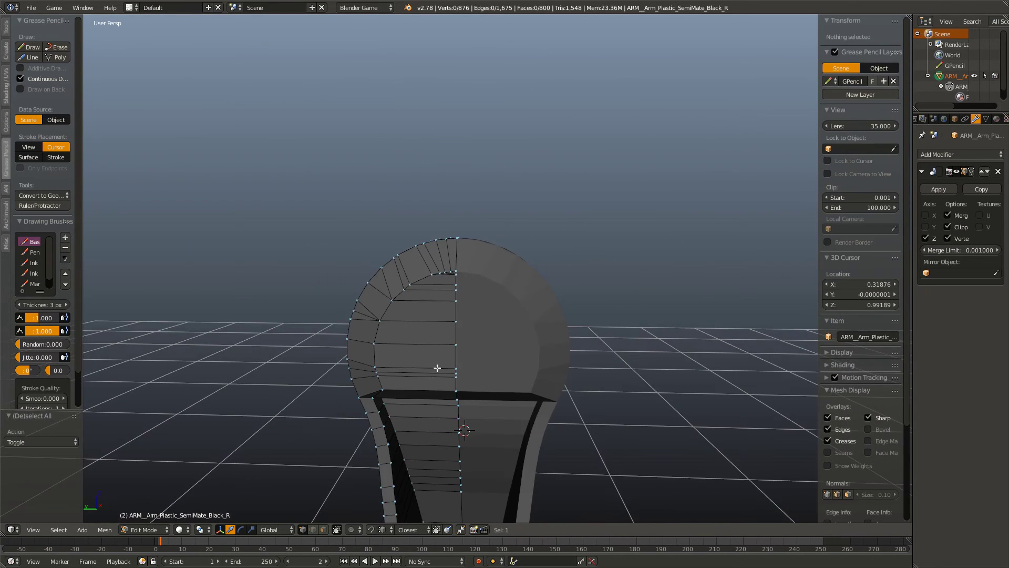
pyautogui.scroll(3)
pyautogui.scroll(3)
pyautogui.scroll(3)
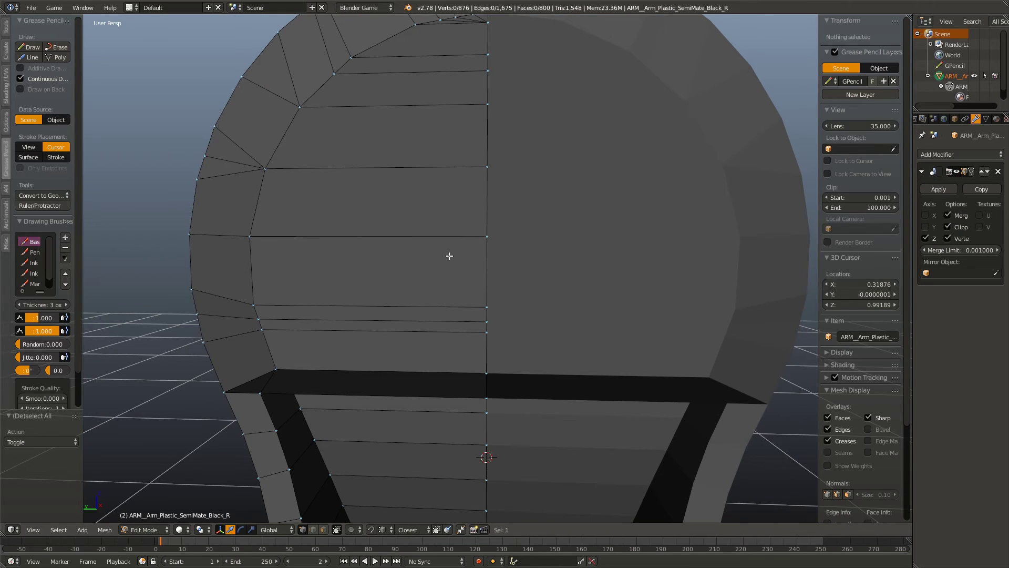
pyautogui.scroll(-3)
pyautogui.scroll(-3)
pyautogui.scroll(-3)
pyautogui.moveTo(468, 315); pyautogui.dragTo(470, 239)
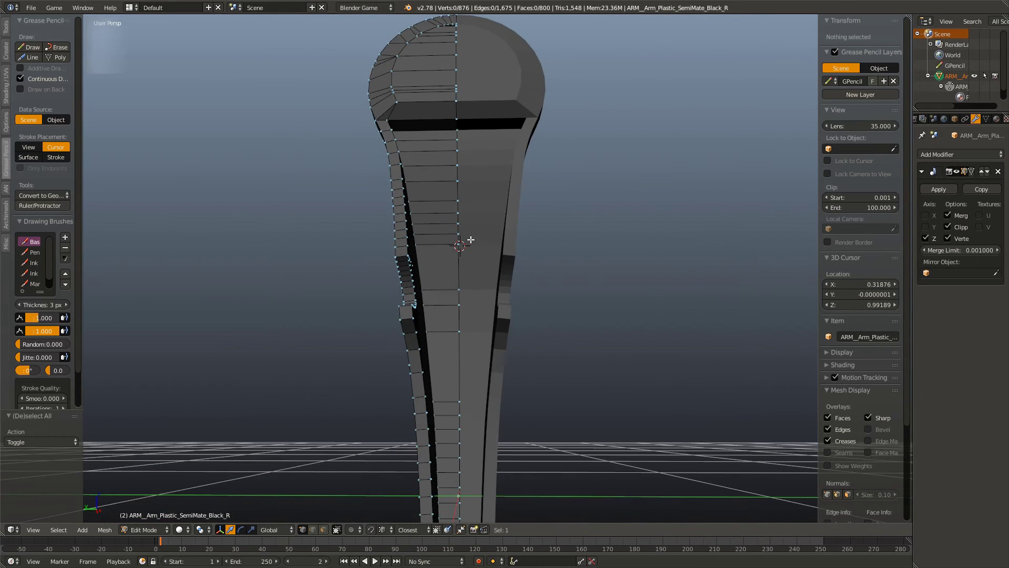
pyautogui.press('a')
pyautogui.scroll(3)
# Step: Weld the arm mesh's duplicate vertices with Remove Doubles
pyautogui.press('w')
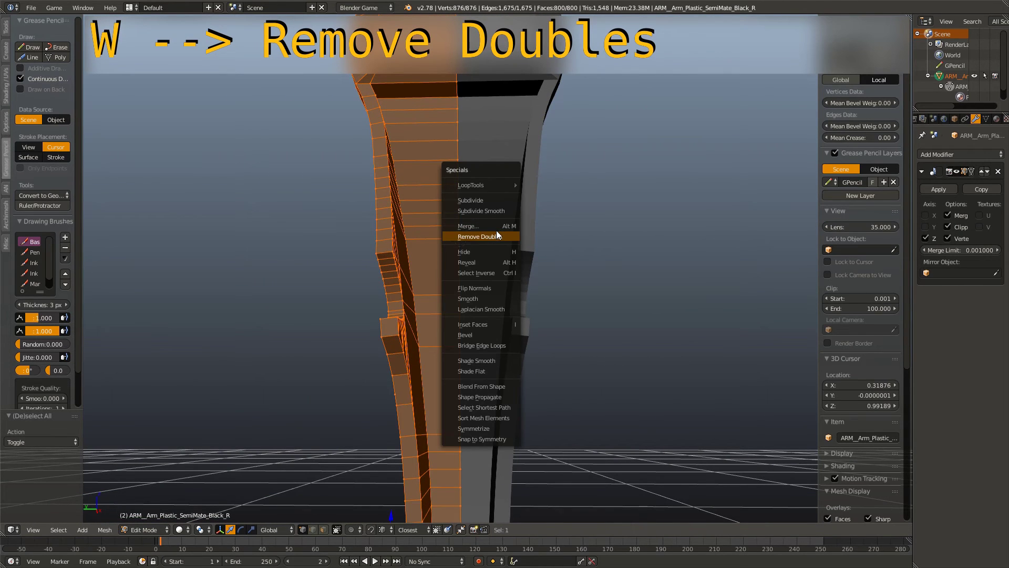
pyautogui.click(496, 230)
pyautogui.press('a')
# Step: Orbit and zoom around the arm to bring the lower strut into view
pyautogui.moveTo(466, 189); pyautogui.dragTo(486, 206)
pyautogui.scroll(3)
pyautogui.scroll(3)
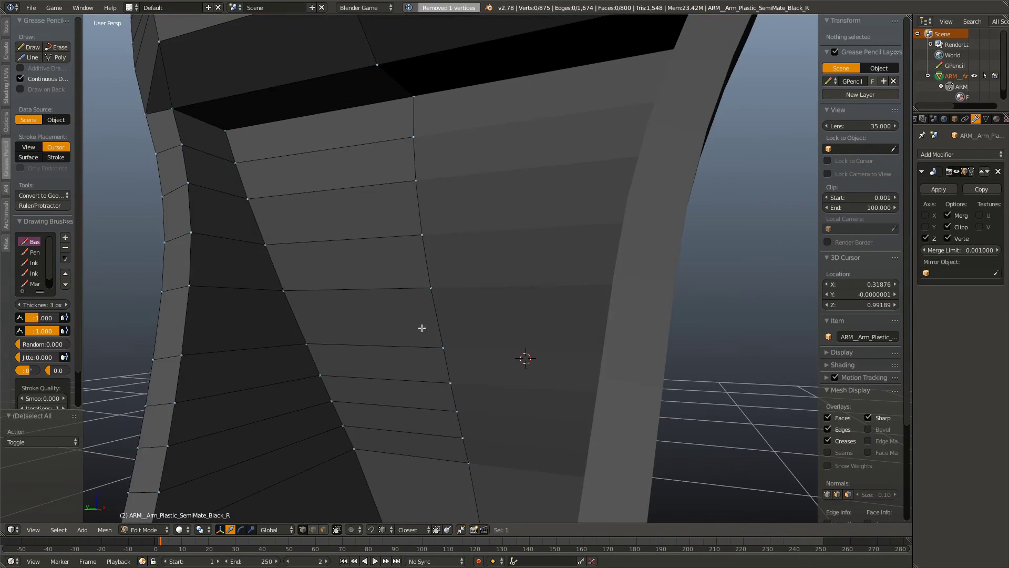
pyautogui.scroll(-3)
pyautogui.scroll(-3)
pyautogui.moveTo(423, 310); pyautogui.dragTo(390, 293)
pyautogui.scroll(3)
pyautogui.scroll(3)
pyautogui.scroll(3)
pyautogui.moveTo(444, 318); pyautogui.dragTo(306, 480)
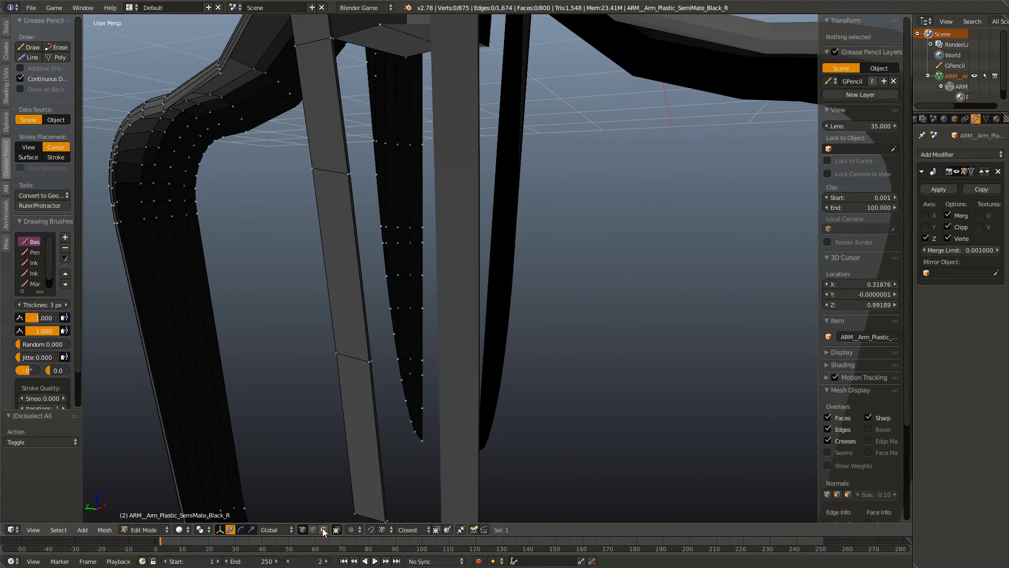
# Step: Extrude the strut's open edge along Y to fill its gap with new faces
pyautogui.click(313, 530)
pyautogui.click(383, 435)
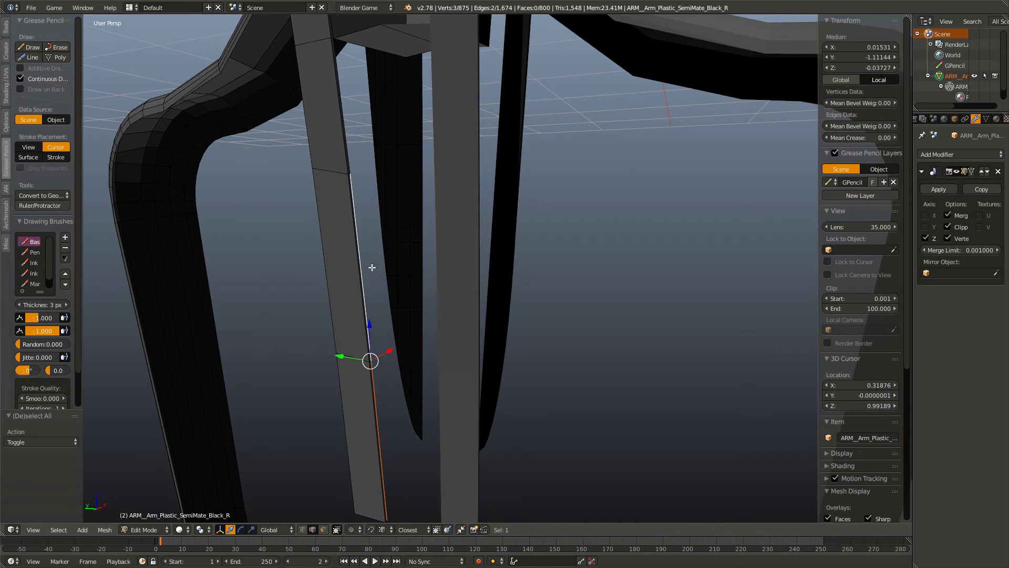
pyautogui.moveTo(353, 139); pyautogui.dragTo(375, 262)
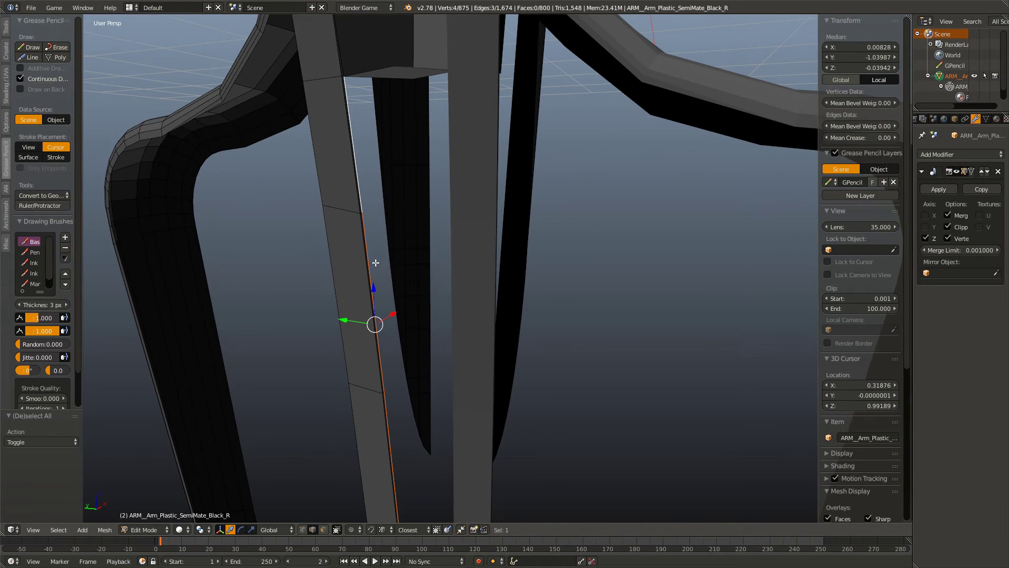
pyautogui.press('e')
pyautogui.press('y')
pyautogui.click(496, 318)
pyautogui.press('a')
pyautogui.moveTo(516, 273); pyautogui.dragTo(384, 328)
# Step: Merge the stray vertex into the last selected vertex with Merge At Last
pyautogui.click(303, 529)
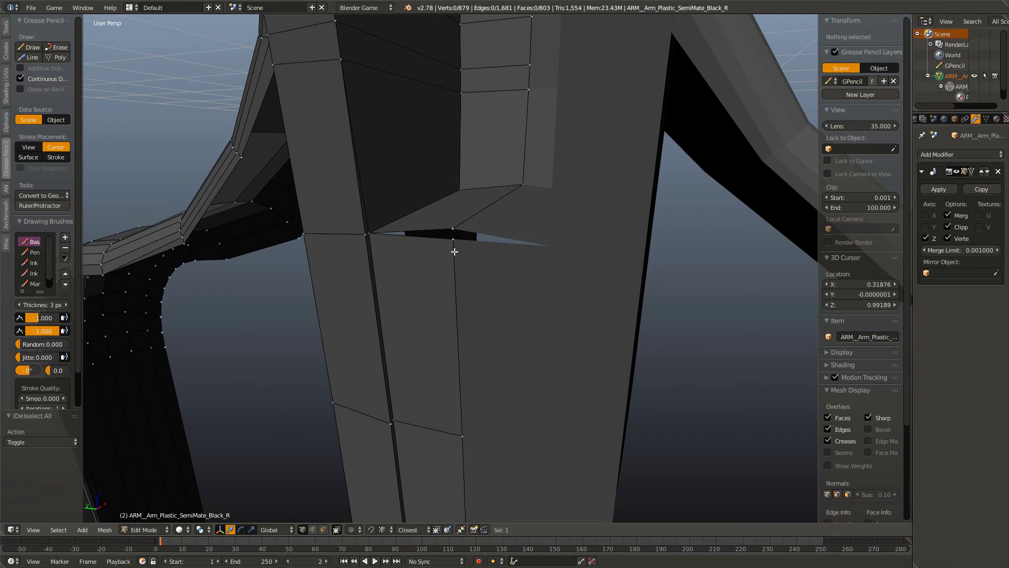
pyautogui.press('w')
pyautogui.press('Escape')
pyautogui.rightClick(458, 231)
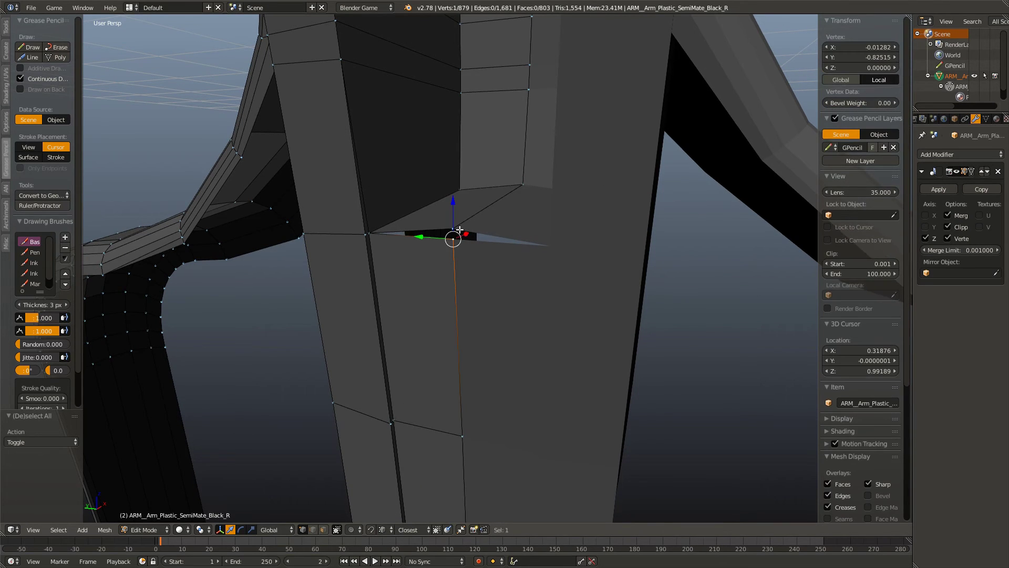
pyautogui.press('w')
pyautogui.click(457, 220)
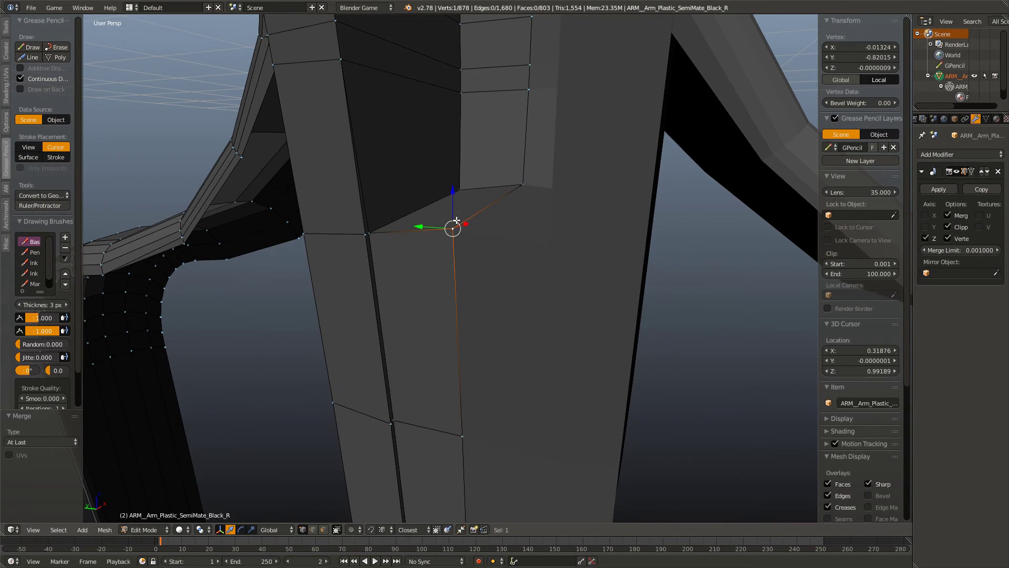
pyautogui.press('a')
pyautogui.moveTo(456, 219); pyautogui.dragTo(516, 366)
# Step: Switch to Object Mode and back into Edit Mode on the arm mesh
pyautogui.press('Tab')
pyautogui.scroll(3)
pyautogui.press('Tab')
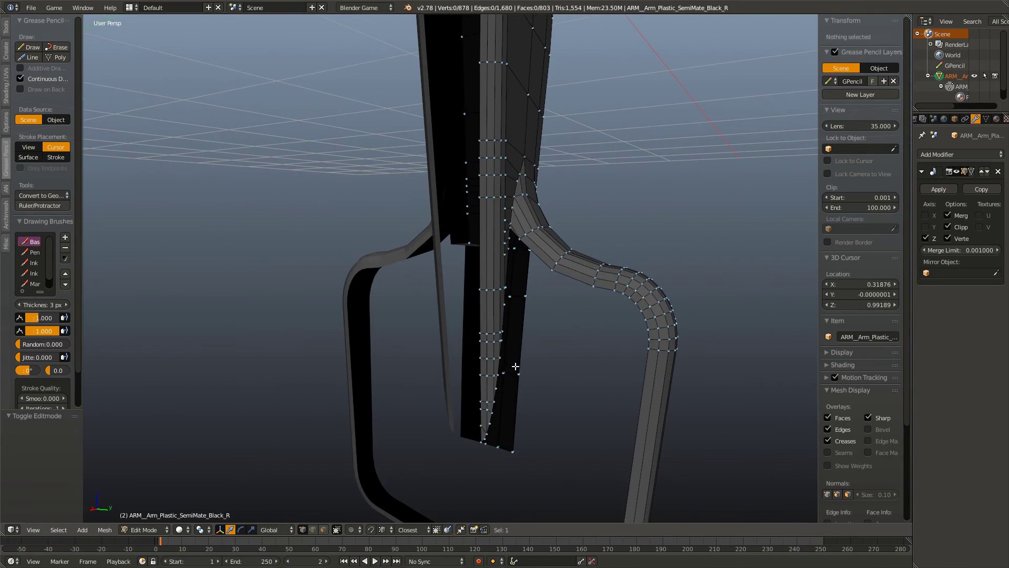
# Step: Move the paddle's inner border loop, minus four vertices, inward along Y
pyautogui.rightClick(480, 289)
pyautogui.moveTo(473, 270); pyautogui.dragTo(476, 321)
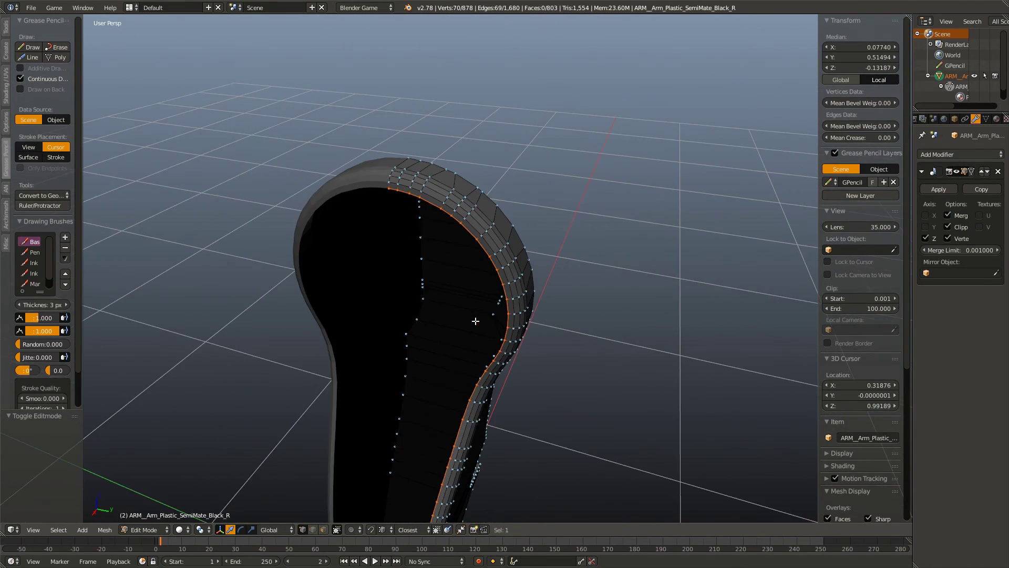
pyautogui.moveTo(419, 302); pyautogui.dragTo(456, 306)
pyautogui.moveTo(494, 202); pyautogui.dragTo(455, 292)
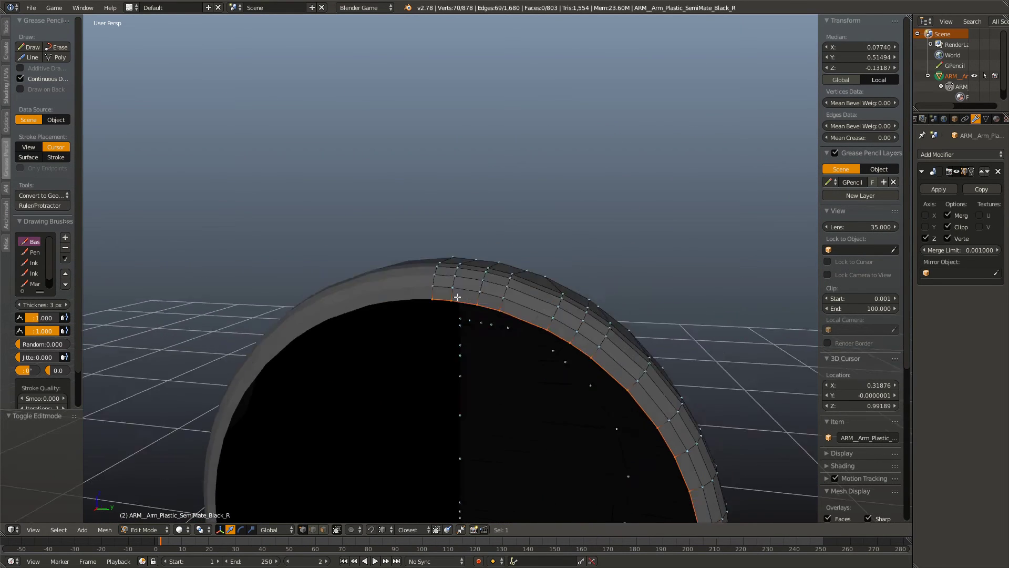
pyautogui.scroll(3)
pyautogui.moveTo(382, 253); pyautogui.dragTo(552, 338)
pyautogui.scroll(-3)
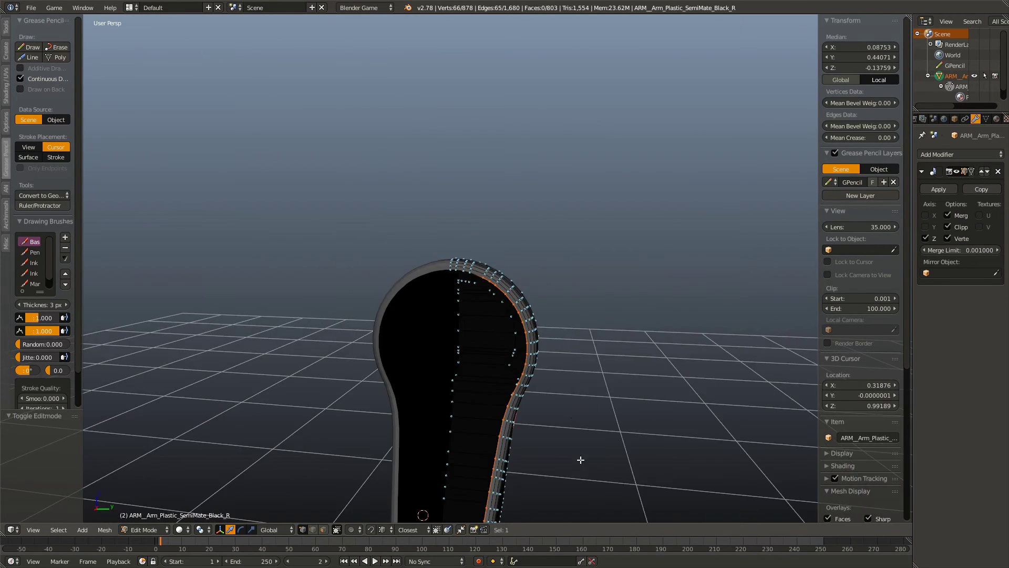
pyautogui.moveTo(581, 460); pyautogui.dragTo(577, 338)
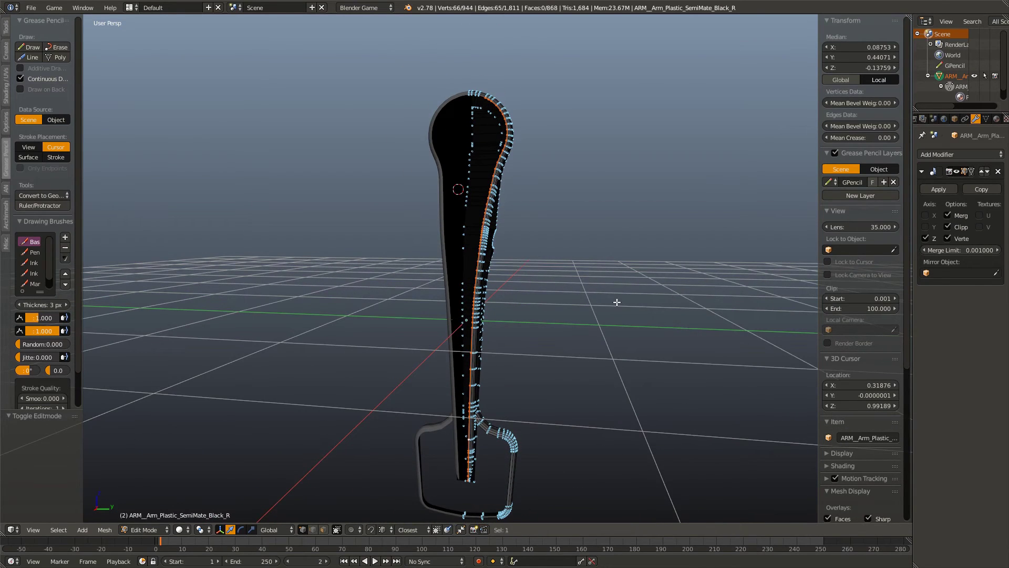
pyautogui.press('g')
pyautogui.press('y')
pyautogui.click(528, 312)
pyautogui.press('a')
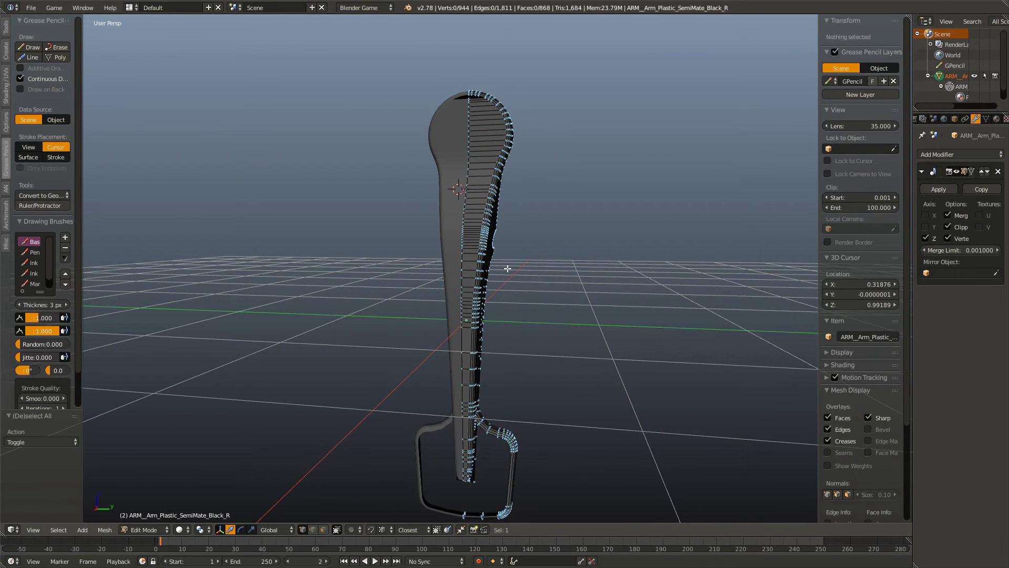
# Step: Zoom to the paddle's front and reposition a vertex at the hole's edge
pyautogui.scroll(3)
pyautogui.scroll(3)
pyautogui.moveTo(518, 282); pyautogui.dragTo(538, 198)
pyautogui.scroll(3)
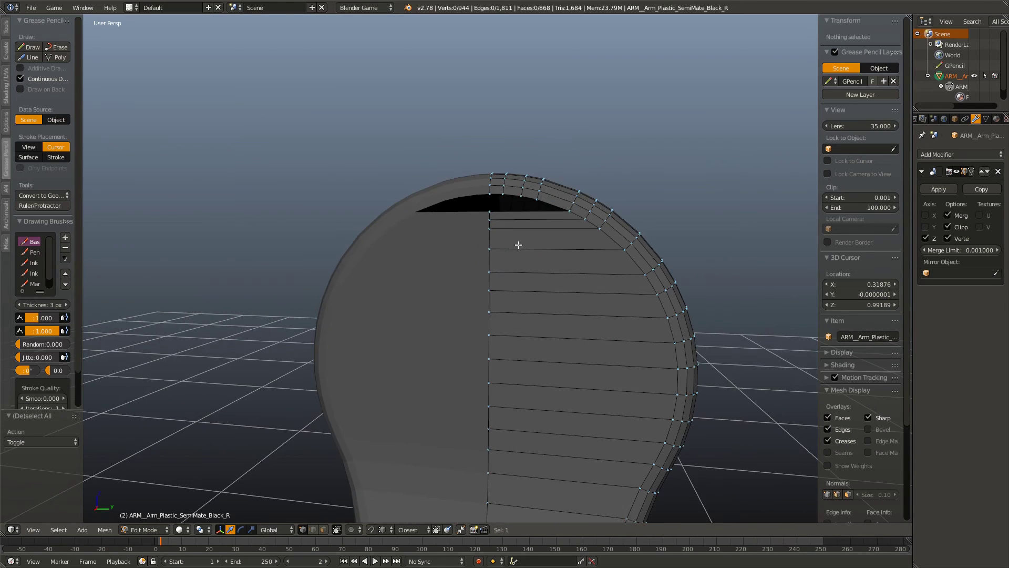
pyautogui.scroll(3)
pyautogui.scroll(3)
pyautogui.scroll(3)
pyautogui.scroll(-3)
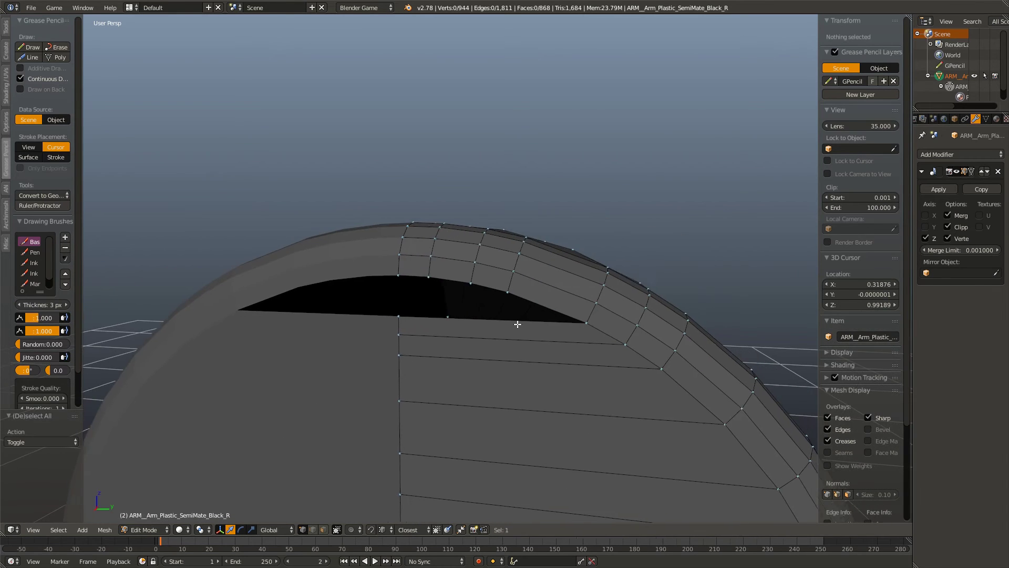
pyautogui.scroll(3)
pyautogui.rightClick(540, 320)
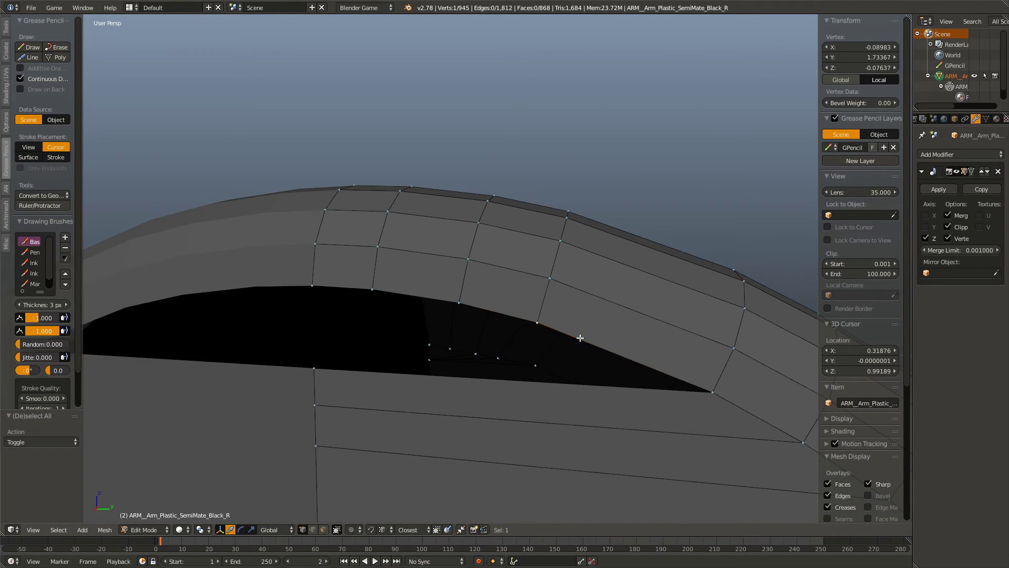
pyautogui.click(315, 336)
# Step: Fill the dark hole under the arch with a face from its four vertices
pyautogui.rightClick(314, 368)
pyautogui.rightClick(313, 315)
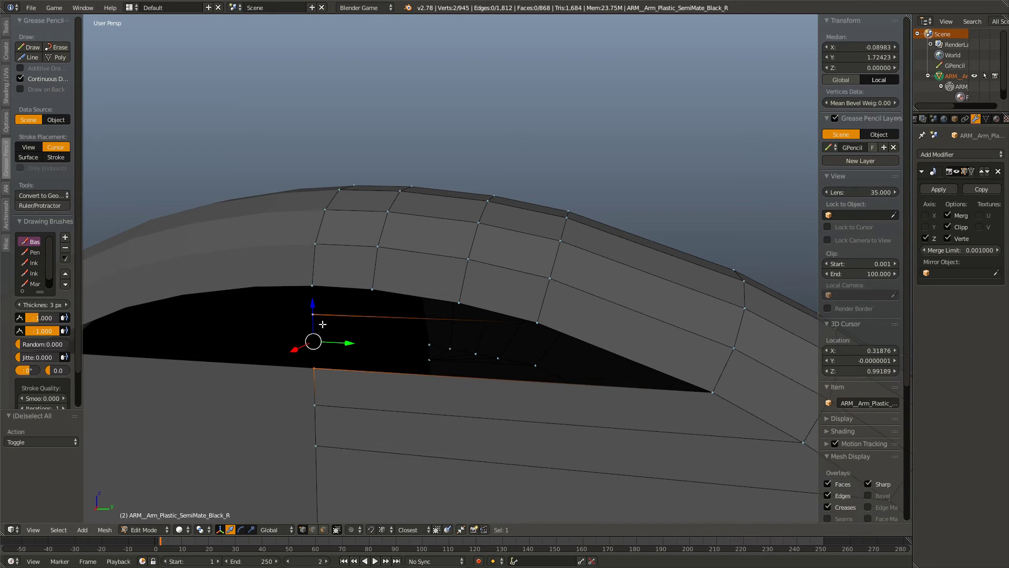
pyautogui.rightClick(713, 393)
pyautogui.rightClick(490, 324)
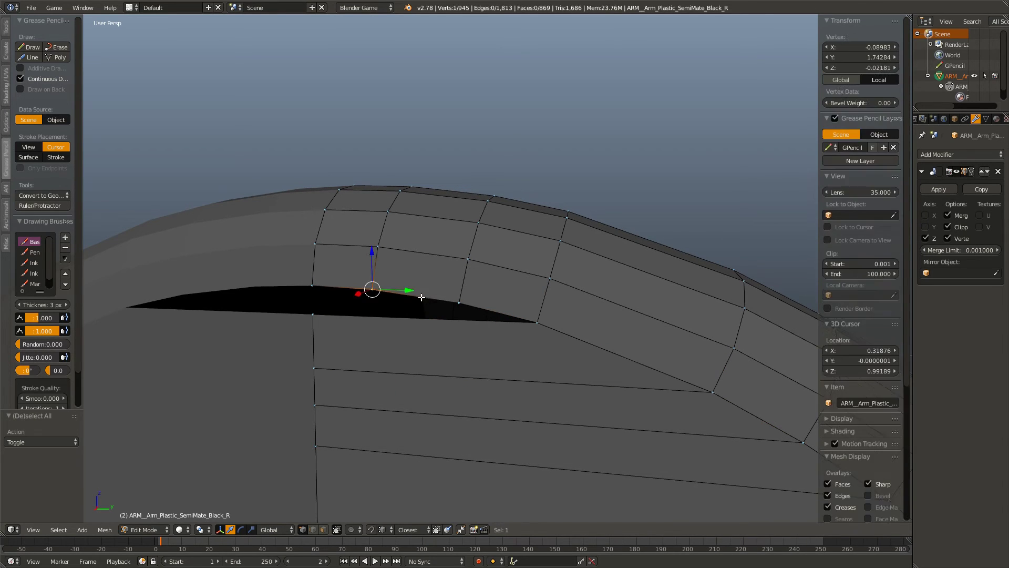
pyautogui.press('f')
pyautogui.press('a')
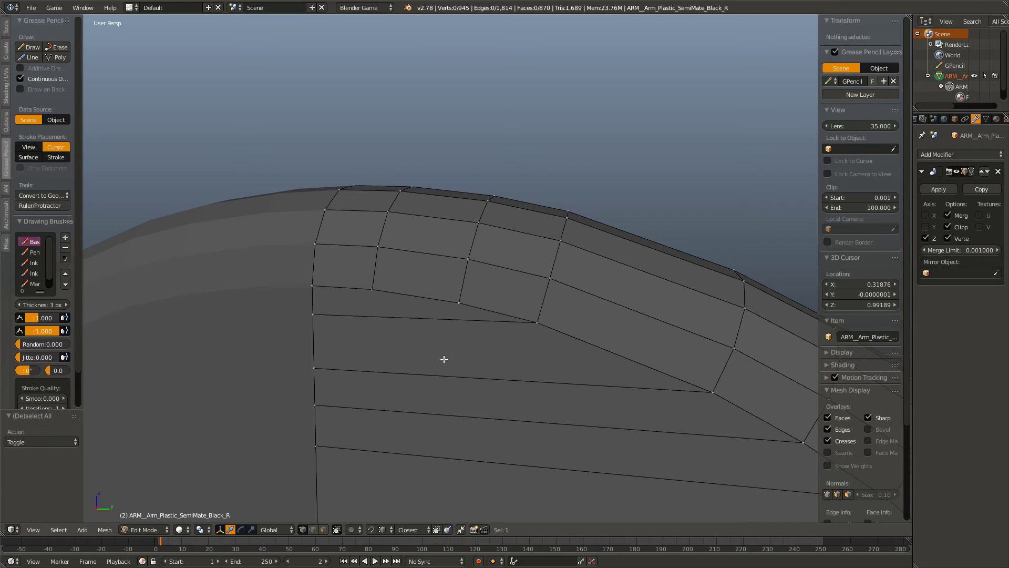
# Step: Knife-cut one edge across the face inside the rim to the neighbouring vertex
pyautogui.moveTo(445, 359); pyautogui.dragTo(463, 341)
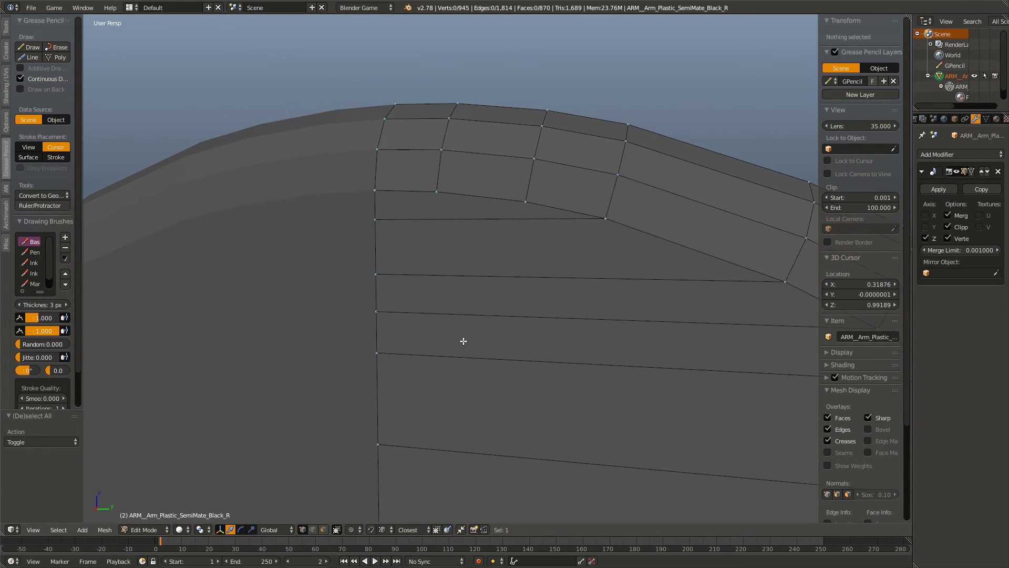
pyautogui.press('k')
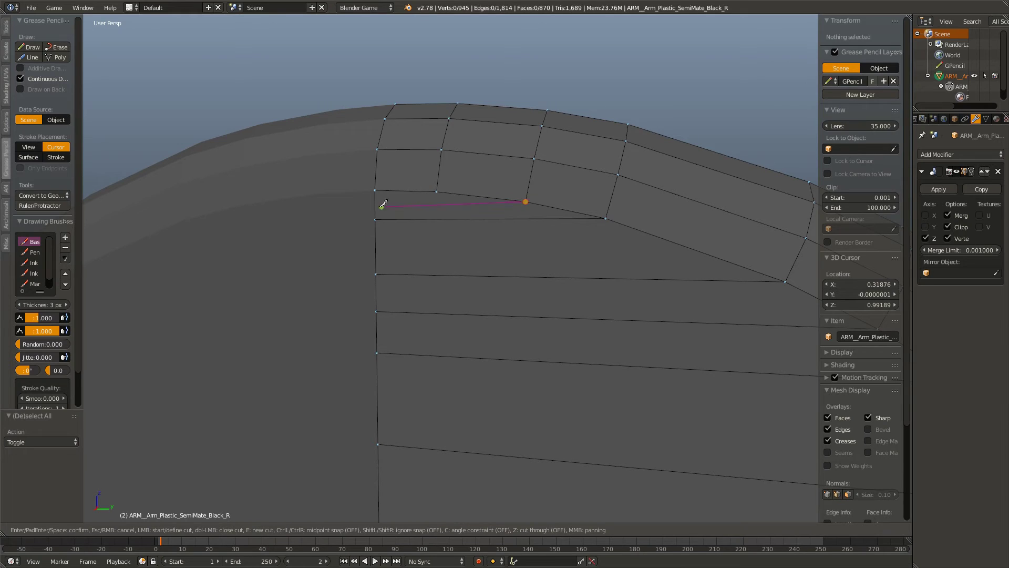
pyautogui.click(375, 206)
pyautogui.press('Return')
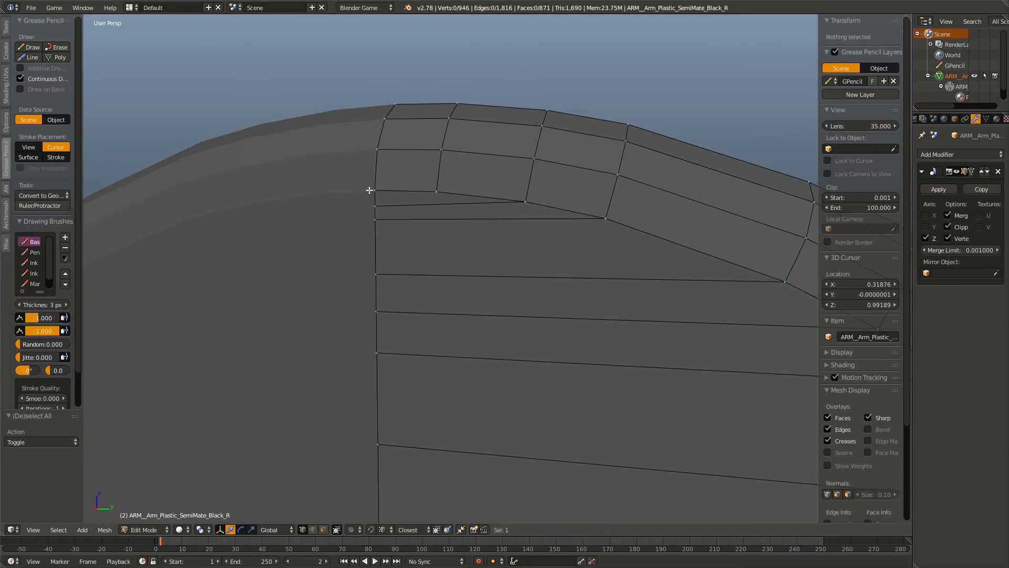
pyautogui.scroll(-3)
pyautogui.moveTo(488, 357); pyautogui.dragTo(328, 355)
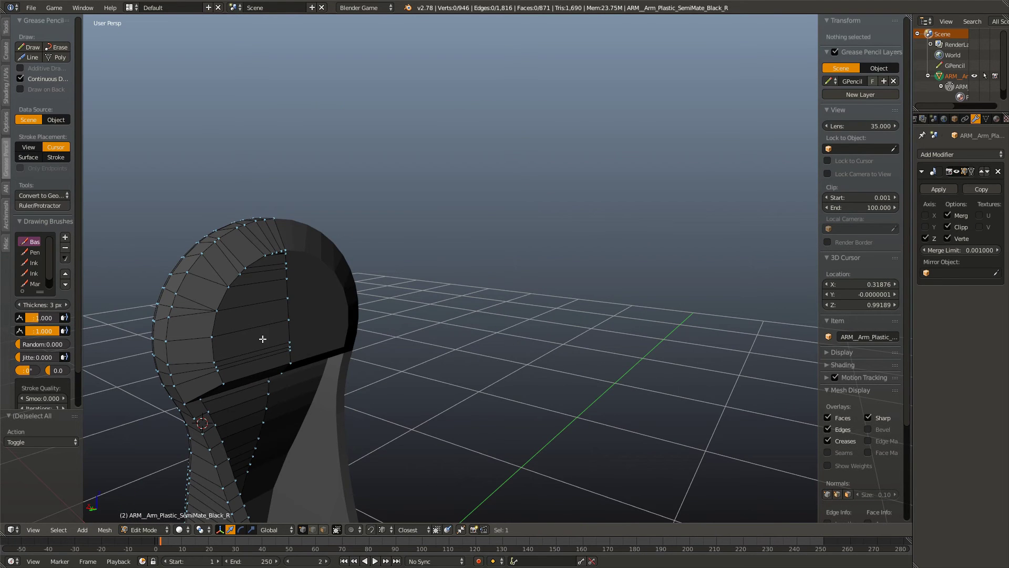
# Step: In a side orthographic view, delete the two stray edges near the wedge's rim
pyautogui.press('KP_6')
pyautogui.press('KP_6')
pyautogui.press('KP_6')
pyautogui.press('KP_6')
pyautogui.press('KP_6')
pyautogui.press('KP_6')
pyautogui.press('KP_6')
pyautogui.press('KP_6')
pyautogui.press('KP_6')
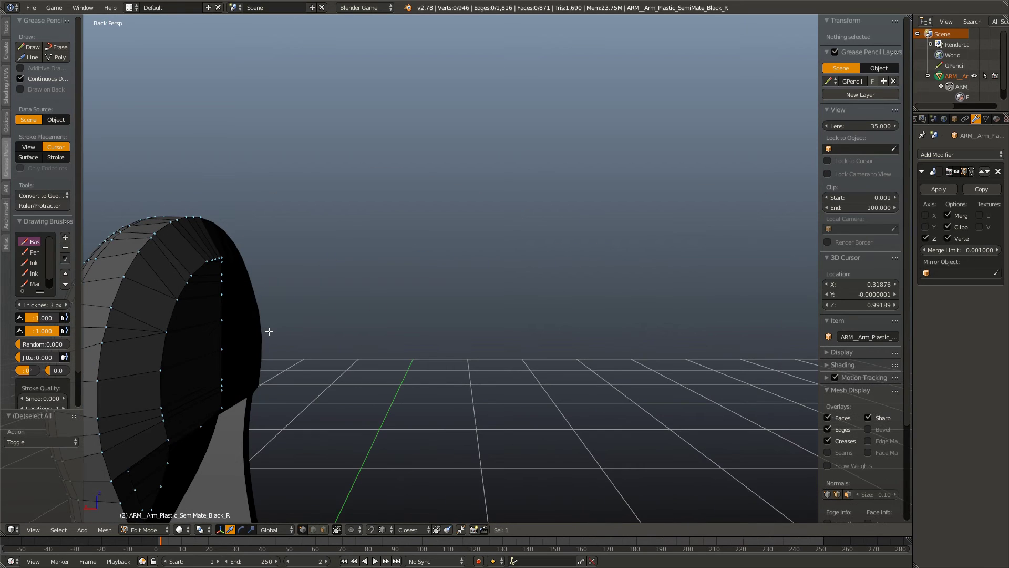
pyautogui.press('KP_6')
pyautogui.press('KP_6')
pyautogui.press('KP_6')
pyautogui.press('ctrl+KP_3')
pyautogui.scroll(3)
pyautogui.scroll(3)
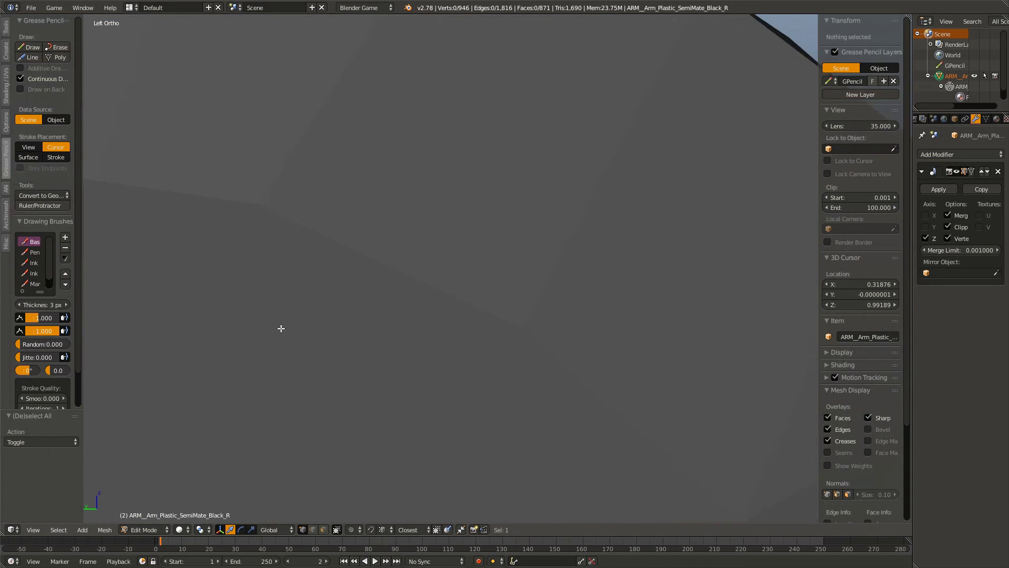
pyautogui.scroll(3)
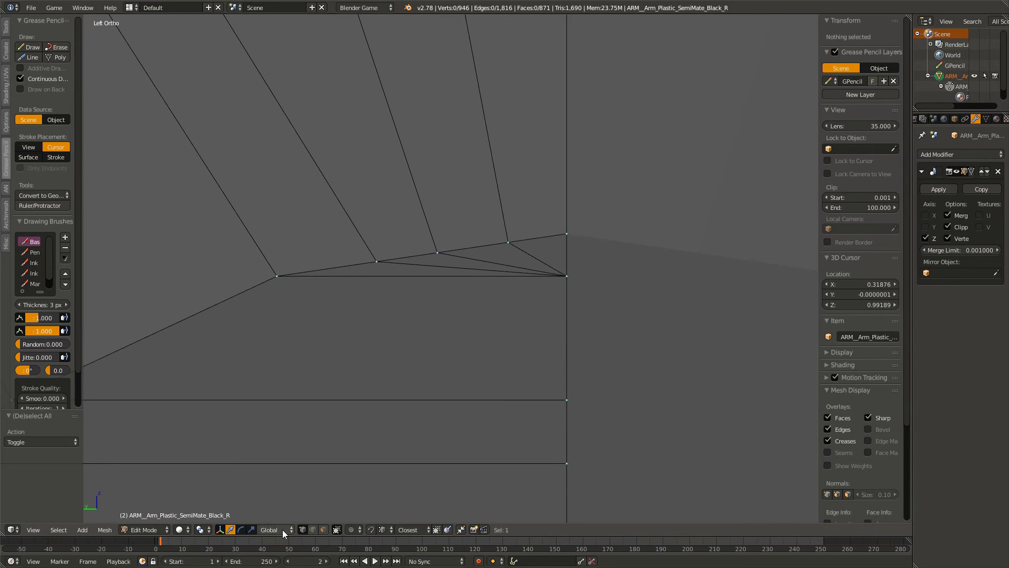
pyautogui.click(314, 527)
pyautogui.click(471, 268)
pyautogui.click(531, 254)
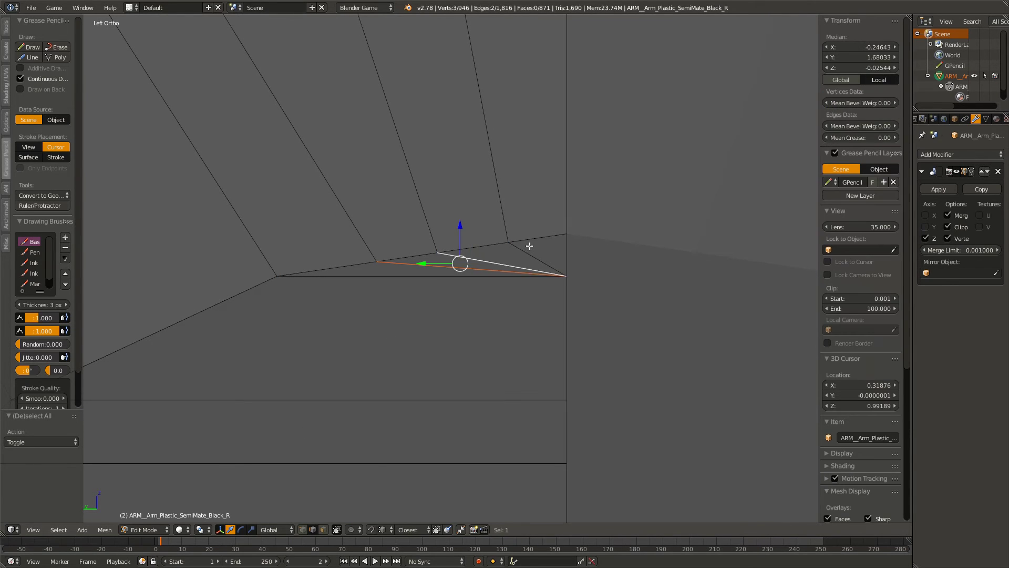
pyautogui.press('x')
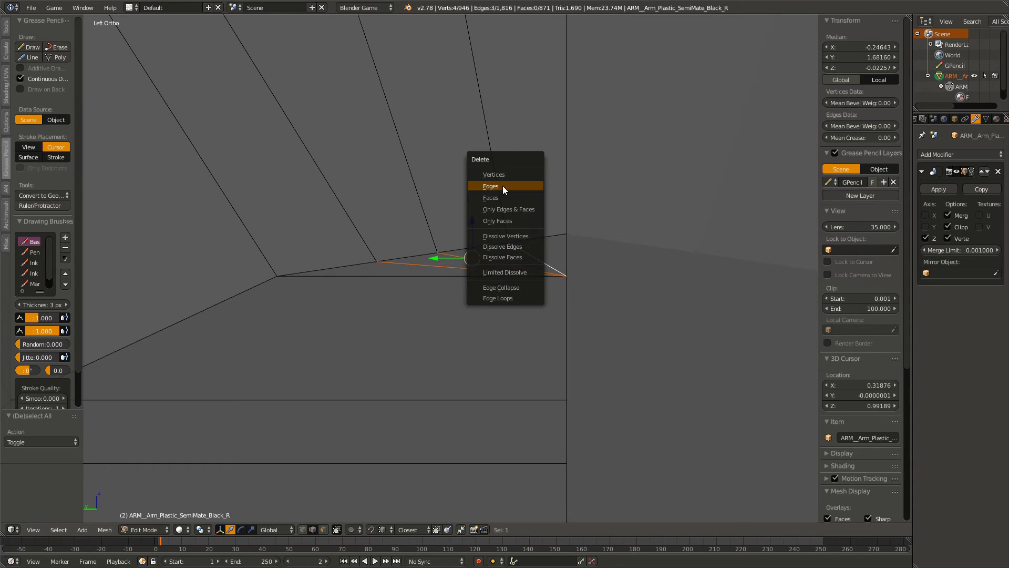
pyautogui.click(503, 186)
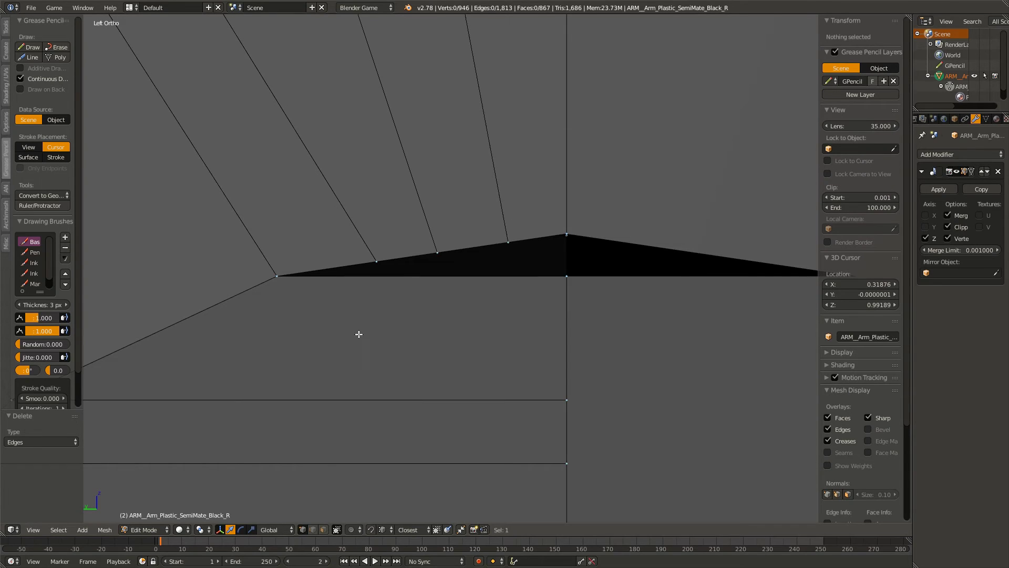
# Step: Extrude a gap vertex along Y and fill a triangle face with two neighbouring vertices
pyautogui.rightClick(377, 262)
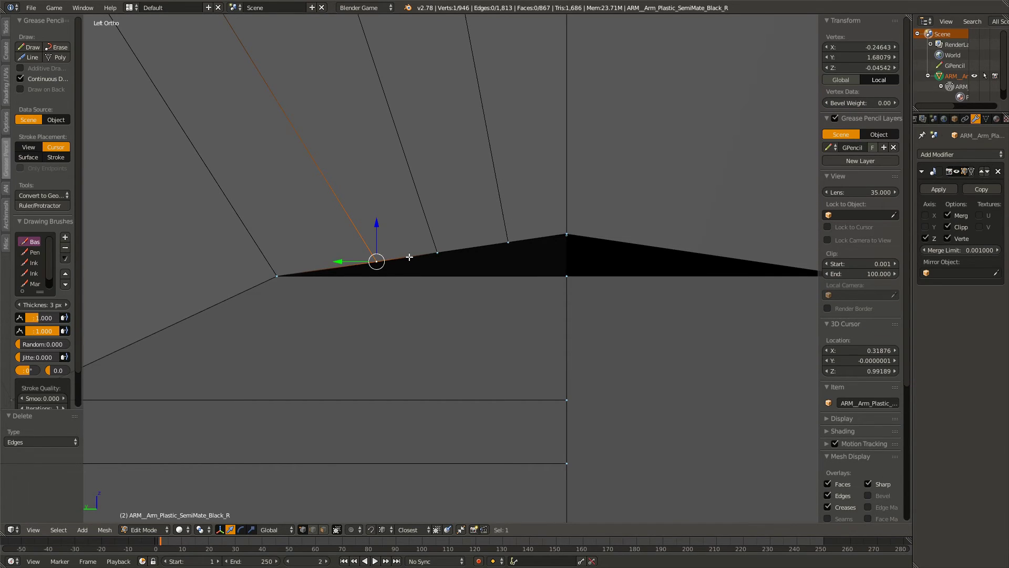
pyautogui.press('e')
pyautogui.press('y')
pyautogui.click(631, 263)
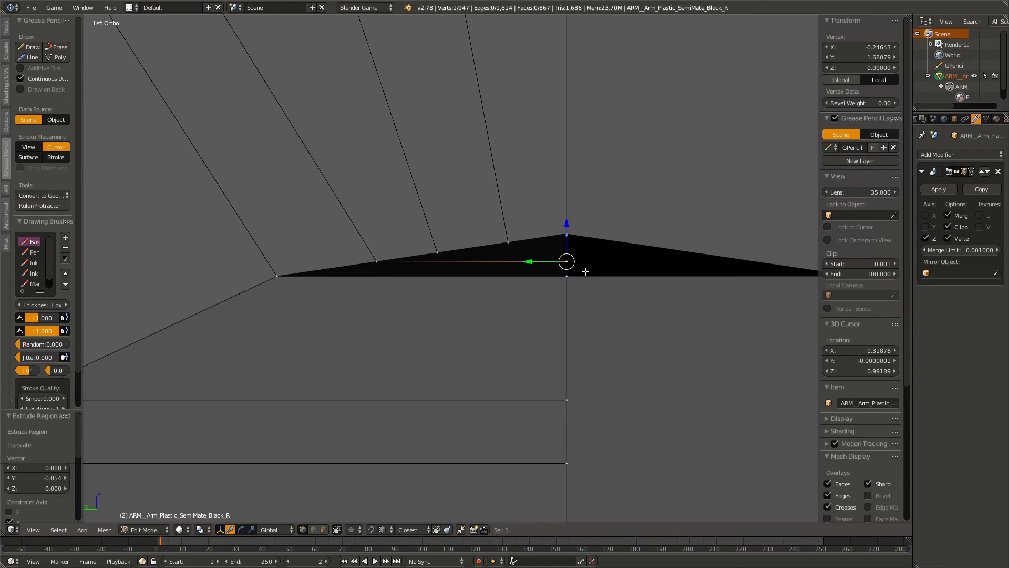
pyautogui.rightClick(531, 287)
pyautogui.rightClick(274, 281)
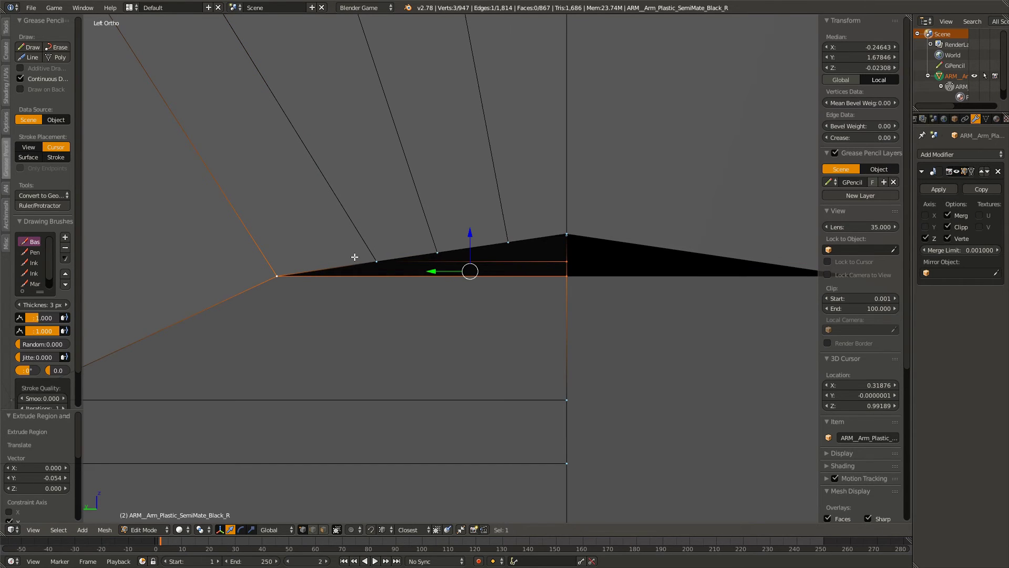
pyautogui.press('f')
pyautogui.press('a')
pyautogui.moveTo(408, 259); pyautogui.dragTo(460, 265)
# Step: Recentre on the rim and extrude the next rim vertex along the Y axis
pyautogui.rightClick(309, 325)
pyautogui.press('KP_Decimal')
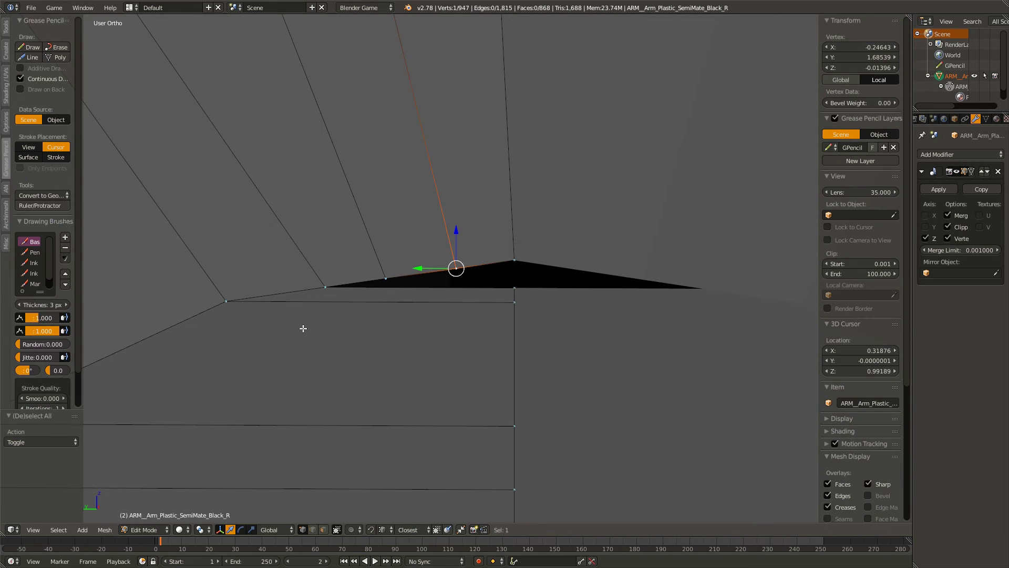
pyautogui.press('KP_1')
pyautogui.press('ctrl+KP_1')
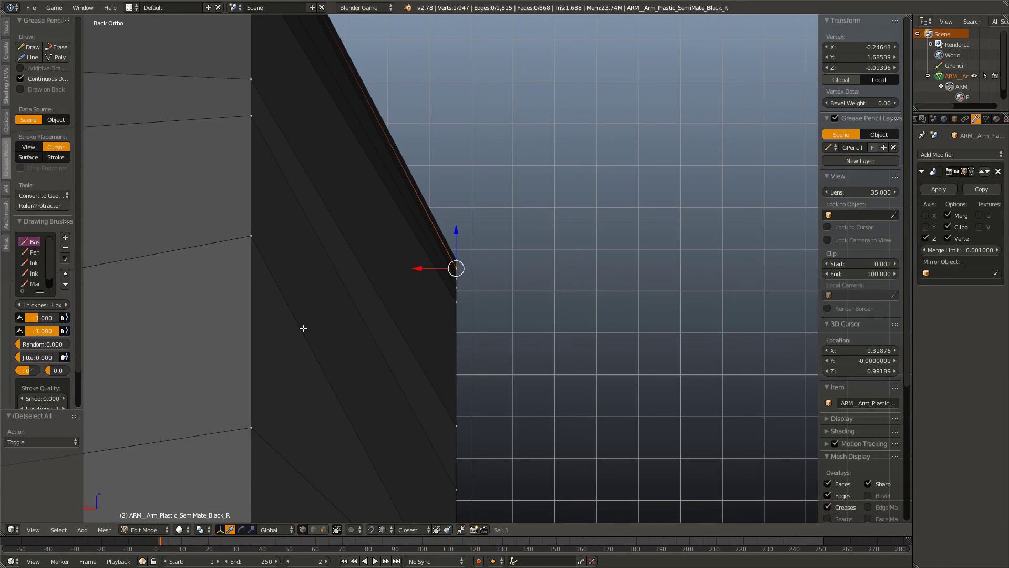
pyautogui.press('ctrl+KP_3')
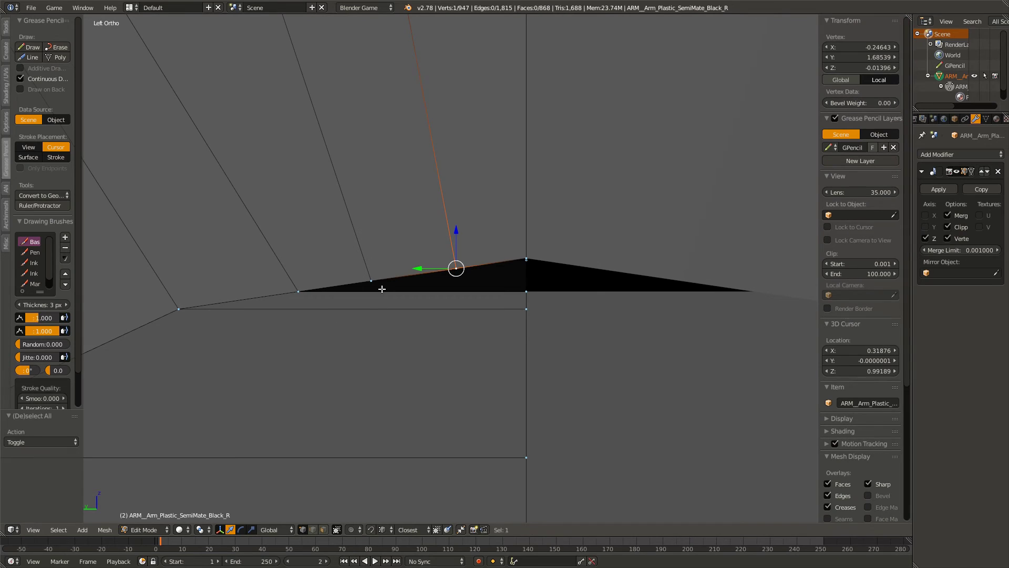
pyautogui.rightClick(377, 273)
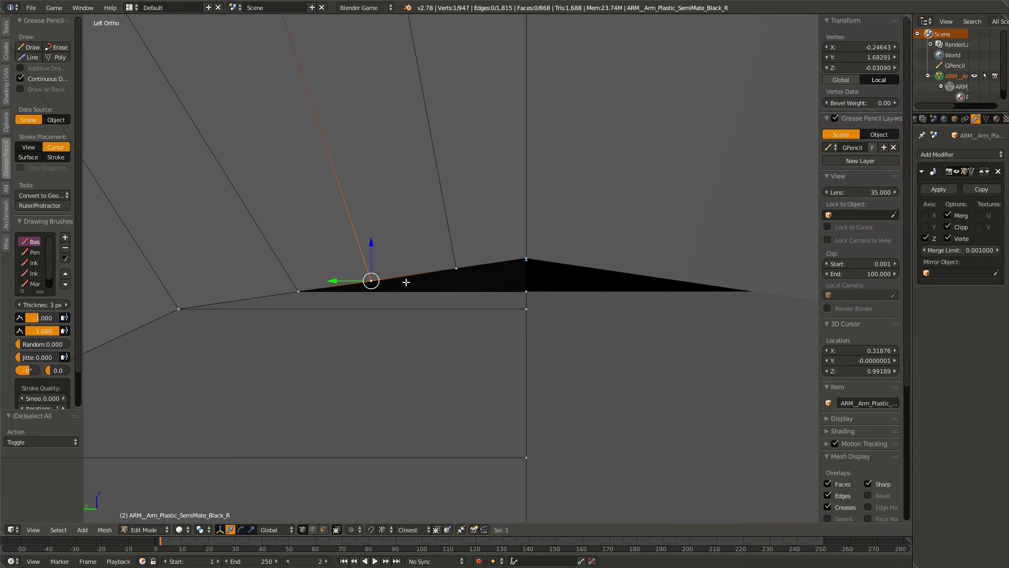
pyautogui.press('e')
pyautogui.press('y')
pyautogui.click(525, 293)
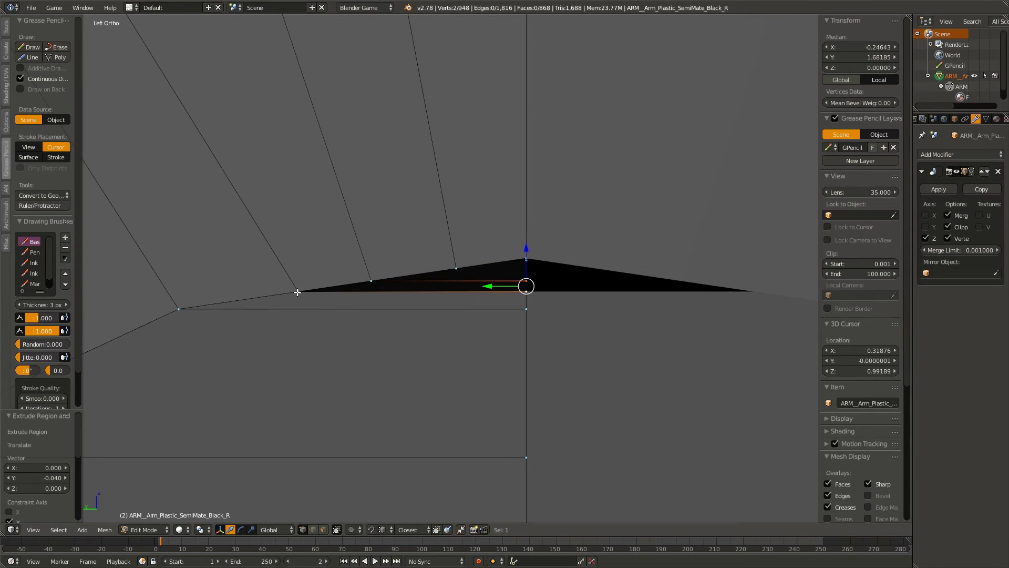
pyautogui.press('a')
# Step: Fill a face from the gap's corner vertex and two rim vertices
pyautogui.rightClick(377, 278)
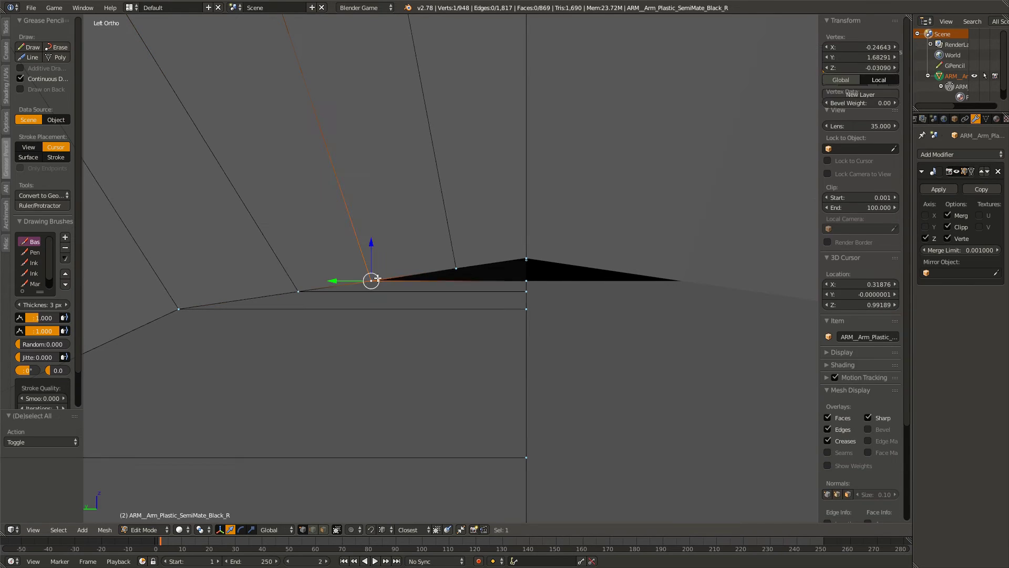
pyautogui.rightClick(456, 268)
pyautogui.rightClick(527, 258)
pyautogui.moveTo(529, 270); pyautogui.dragTo(502, 286)
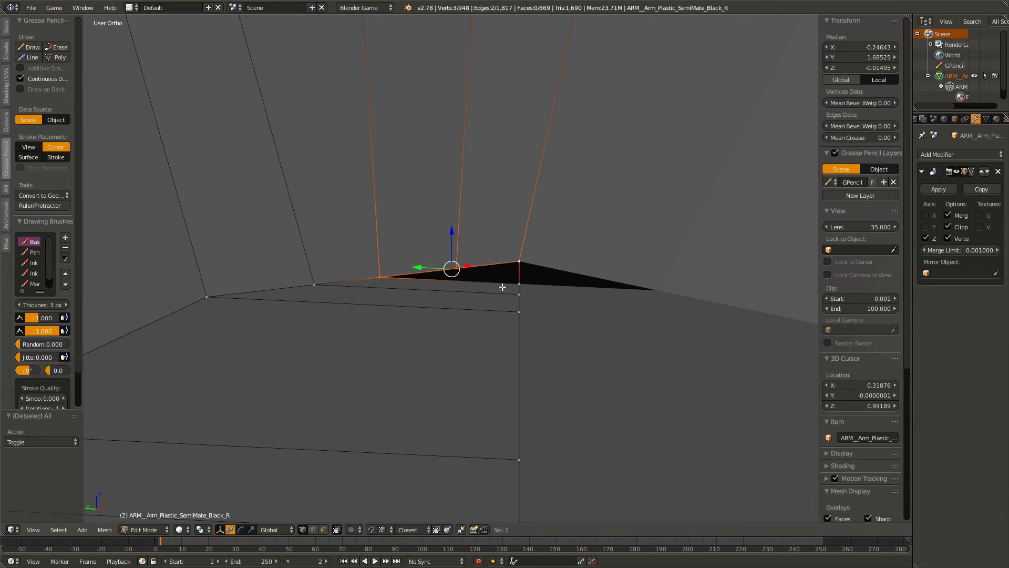
pyautogui.press('f')
pyautogui.press('a')
pyautogui.scroll(-3)
pyautogui.scroll(-3)
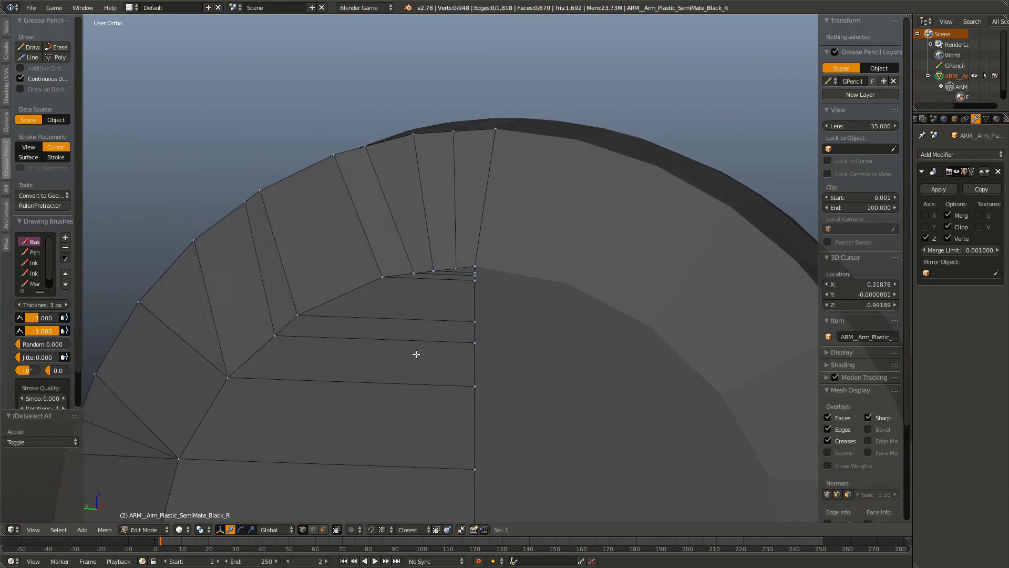
pyautogui.scroll(-3)
pyautogui.scroll(-3)
pyautogui.scroll(-3)
# Step: Inspect the arm in Object Mode, then merge duplicate overlapping vertices across the whole mesh
pyautogui.press('Tab')
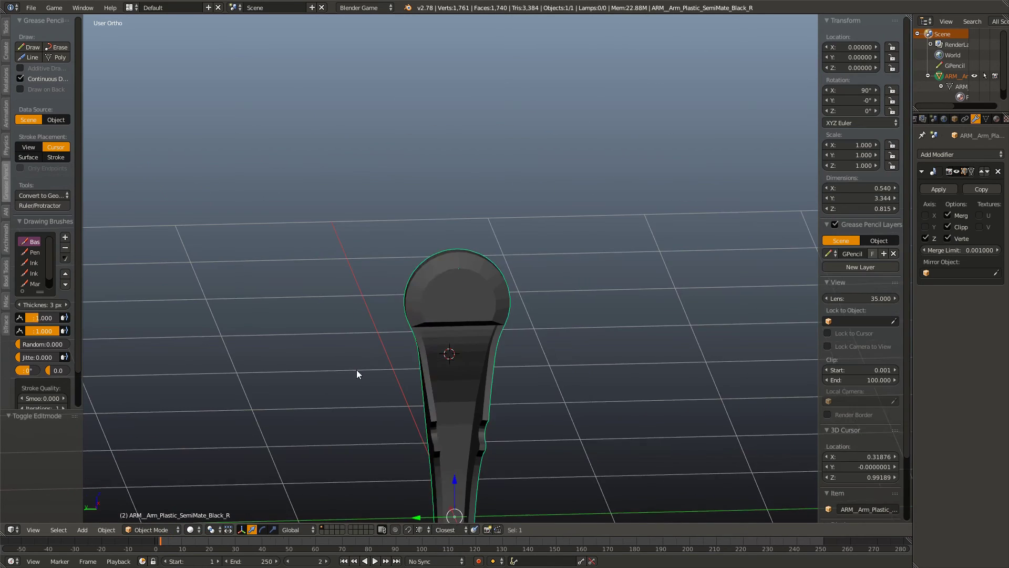
pyautogui.moveTo(358, 374); pyautogui.dragTo(345, 335)
pyautogui.scroll(3)
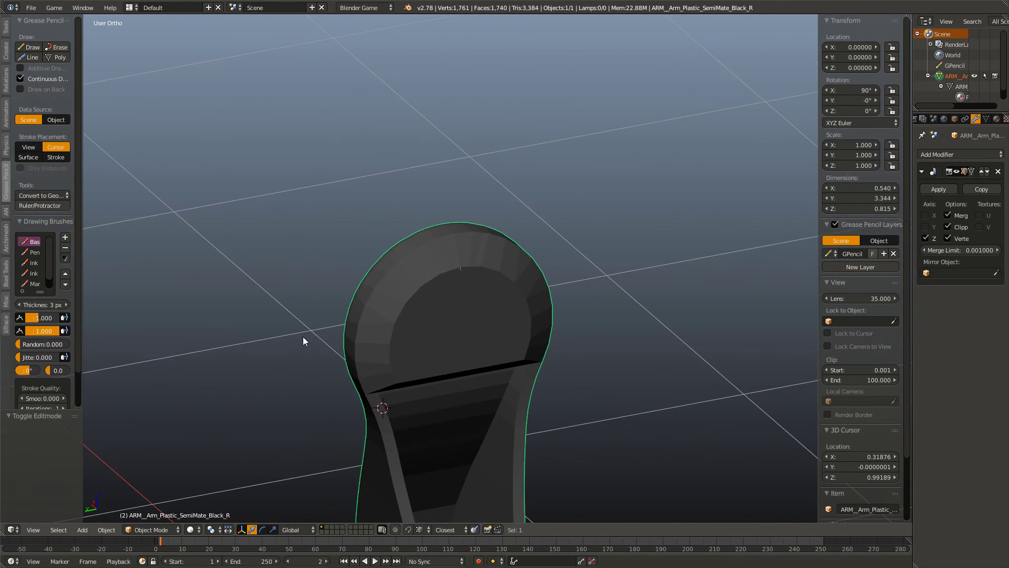
pyautogui.scroll(3)
pyautogui.scroll(3)
pyautogui.press('Tab')
pyautogui.moveTo(496, 309); pyautogui.dragTo(459, 295)
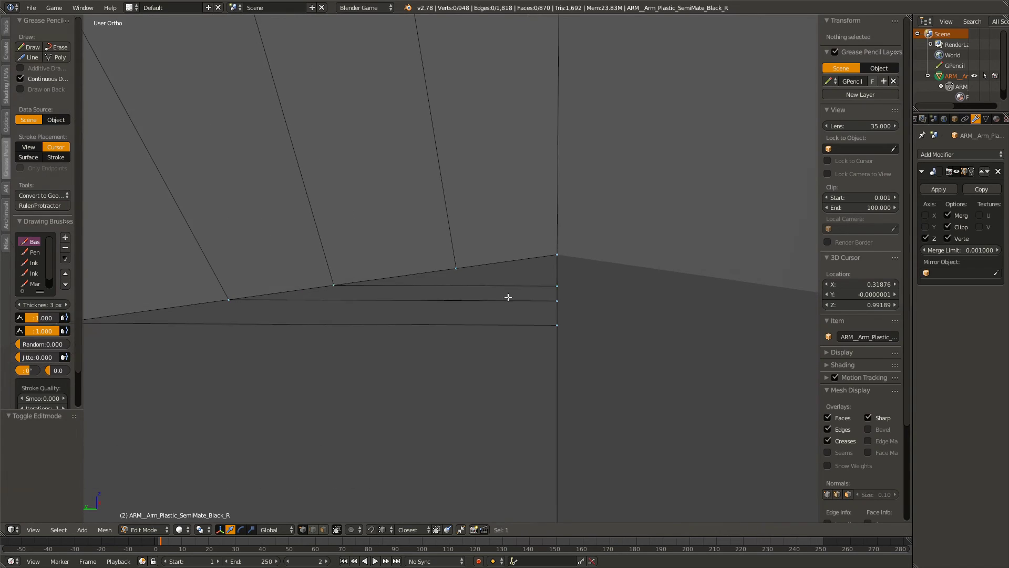
pyautogui.press('a')
pyautogui.press('a')
pyautogui.press('a')
pyautogui.press('w')
pyautogui.click(550, 292)
pyautogui.press('a')
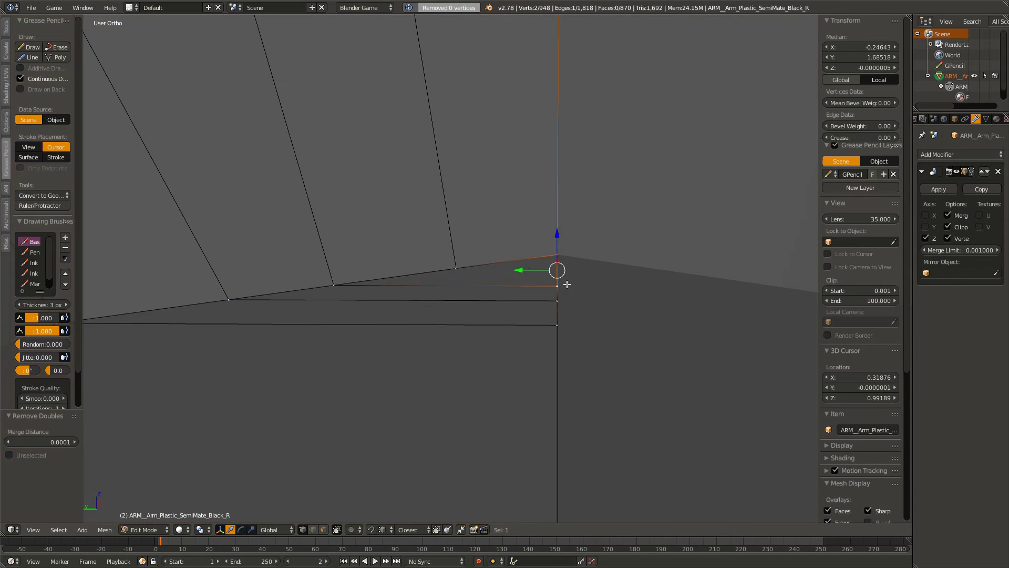
pyautogui.press('Tab')
pyautogui.press('Tab')
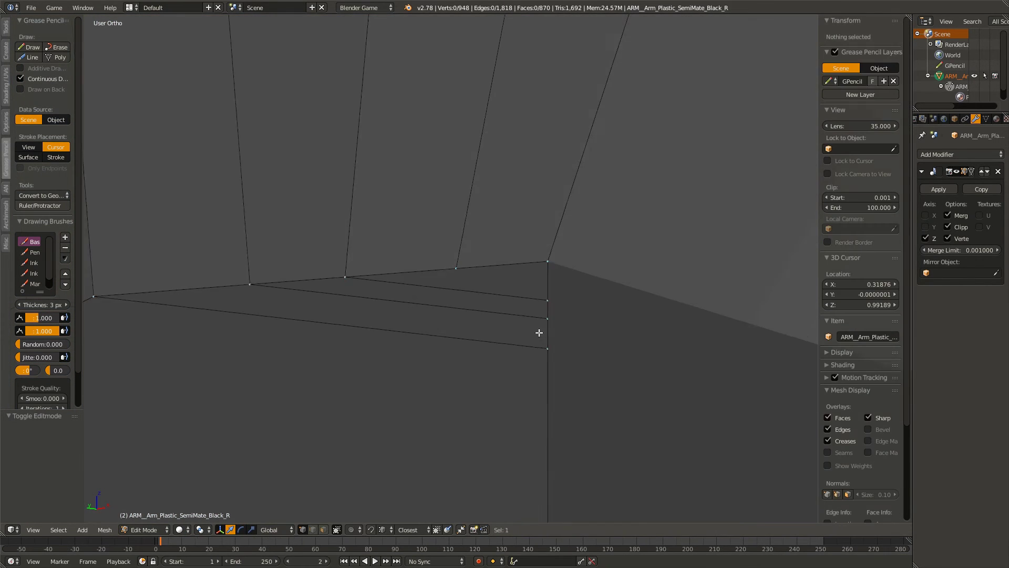
# Step: Nudge a rim corner vertex along Y, then move and delete another corner vertex
pyautogui.rightClick(539, 332)
pyautogui.moveTo(539, 329); pyautogui.dragTo(546, 358)
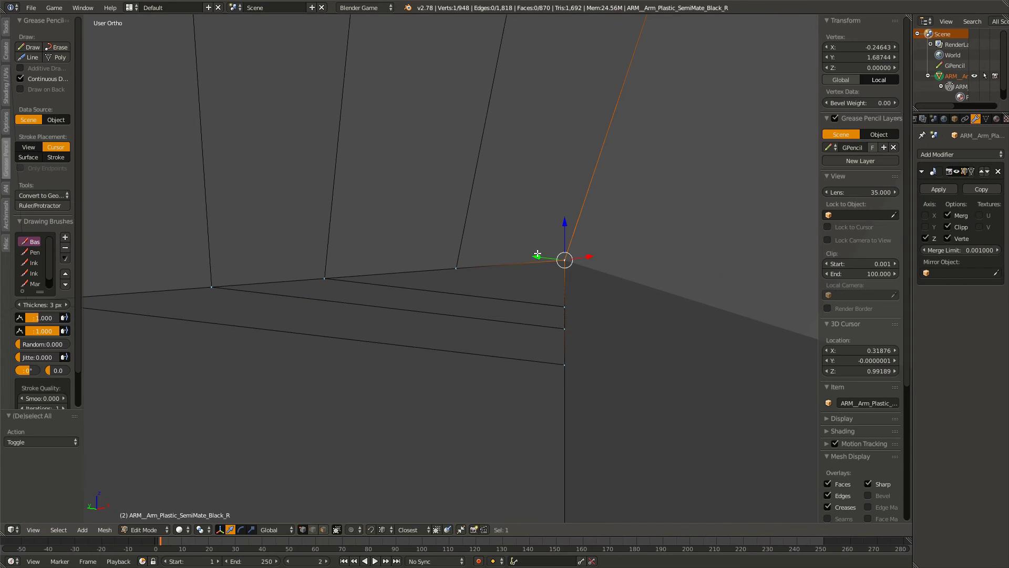
pyautogui.press('Tab')
pyautogui.press('Tab')
pyautogui.rightClick(558, 268)
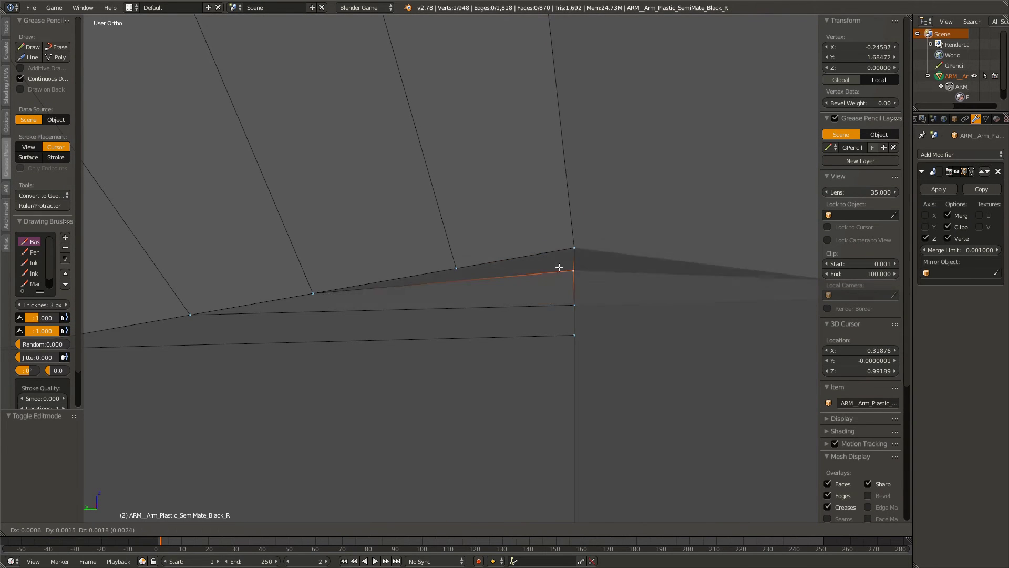
pyautogui.scroll(3)
pyautogui.moveTo(448, 278); pyautogui.dragTo(412, 322)
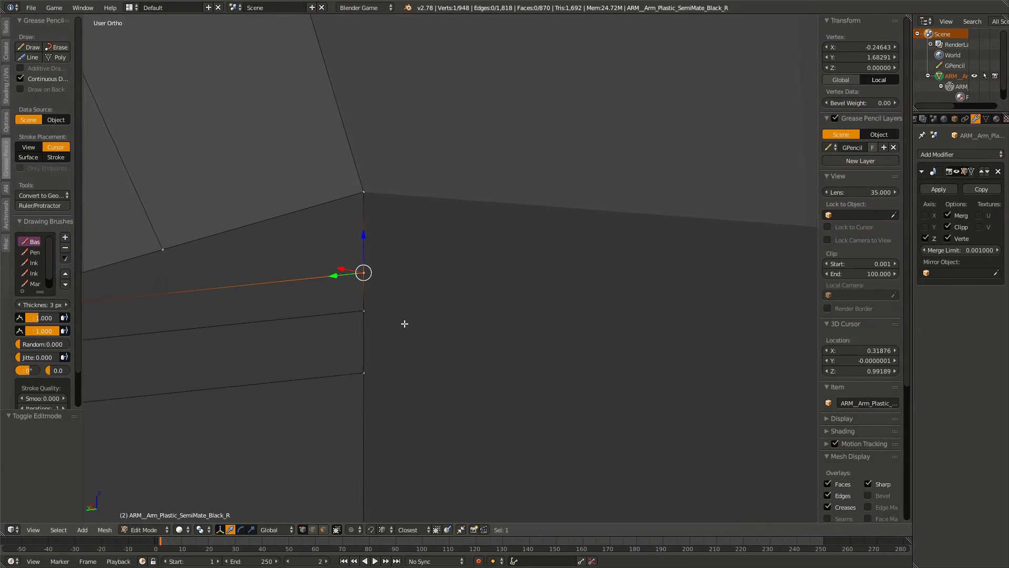
pyautogui.press('g')
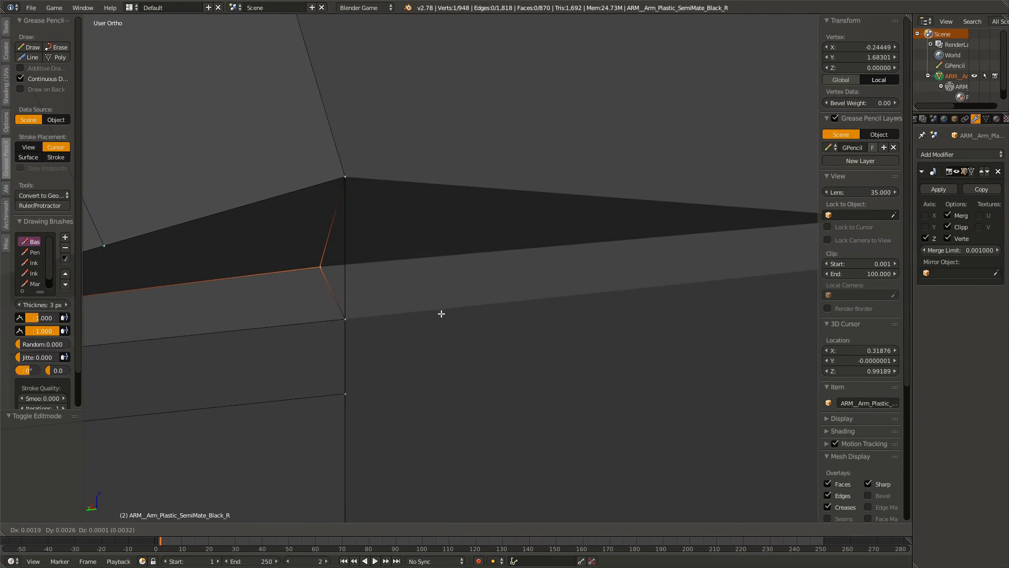
pyautogui.click(465, 304)
pyautogui.press('x')
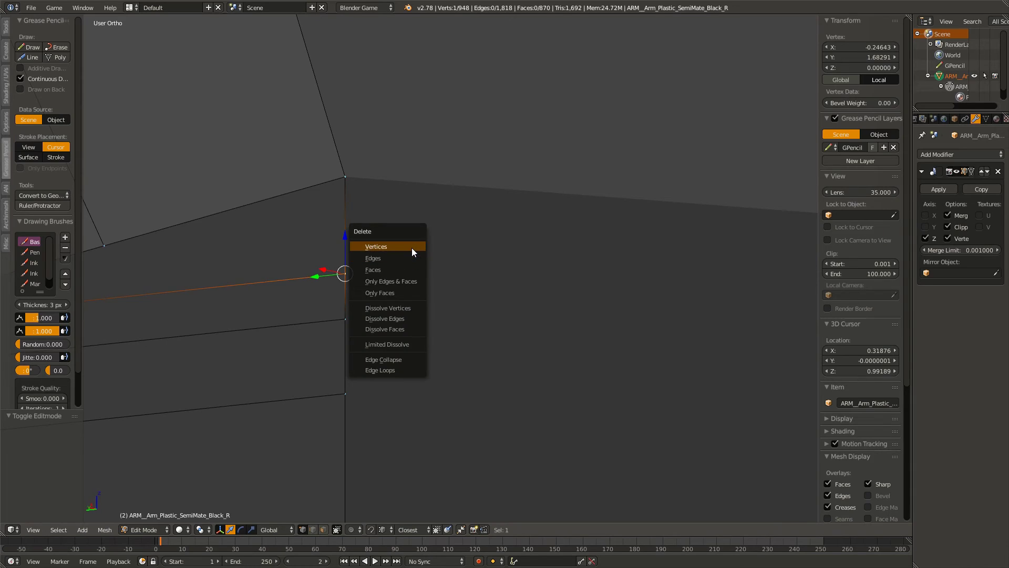
pyautogui.click(412, 247)
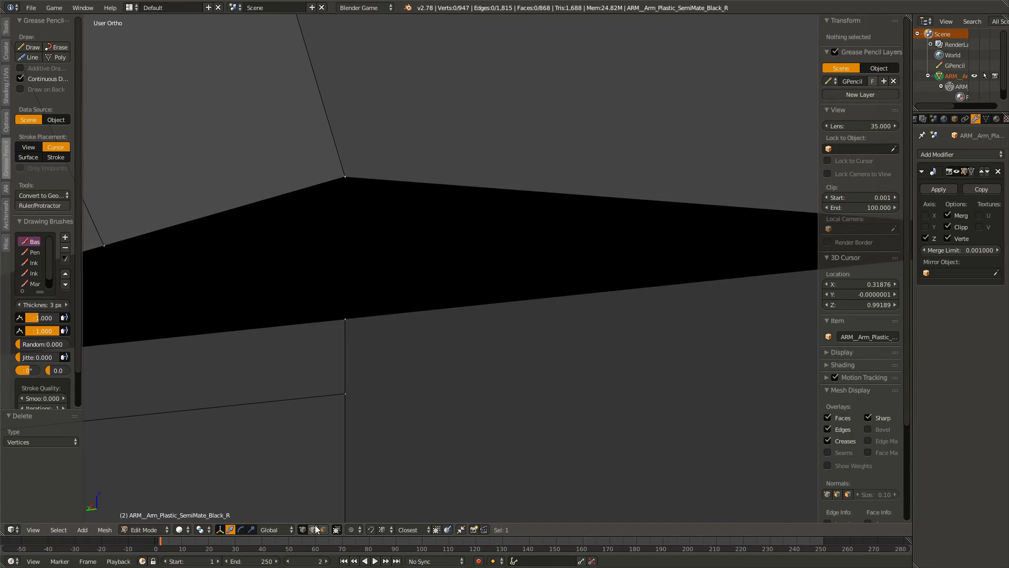
# Step: Delete the stray vertical edge inside the wedge
pyautogui.rightClick(347, 302)
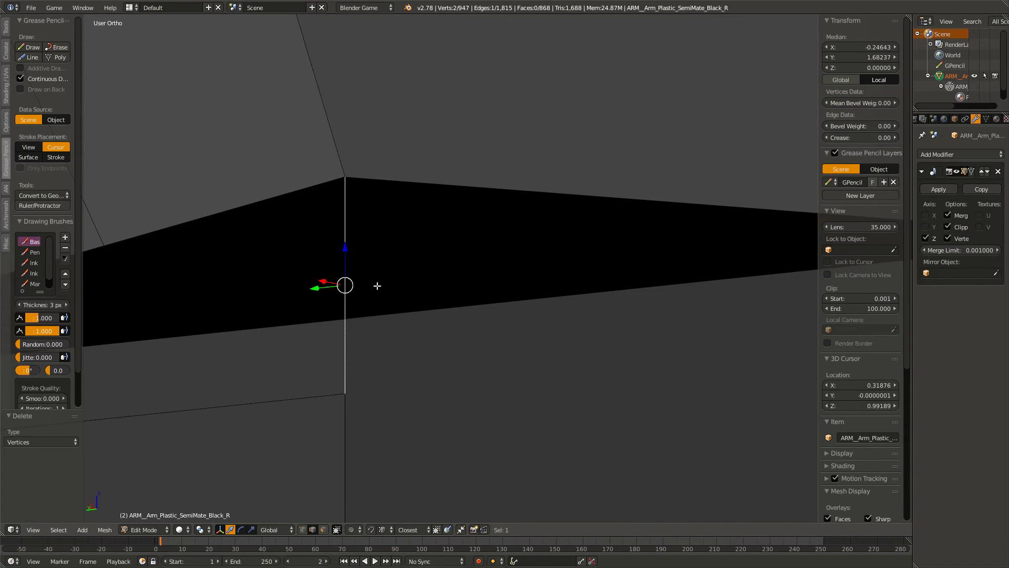
pyautogui.moveTo(377, 285); pyautogui.dragTo(551, 279)
pyautogui.press('x')
pyautogui.click(549, 287)
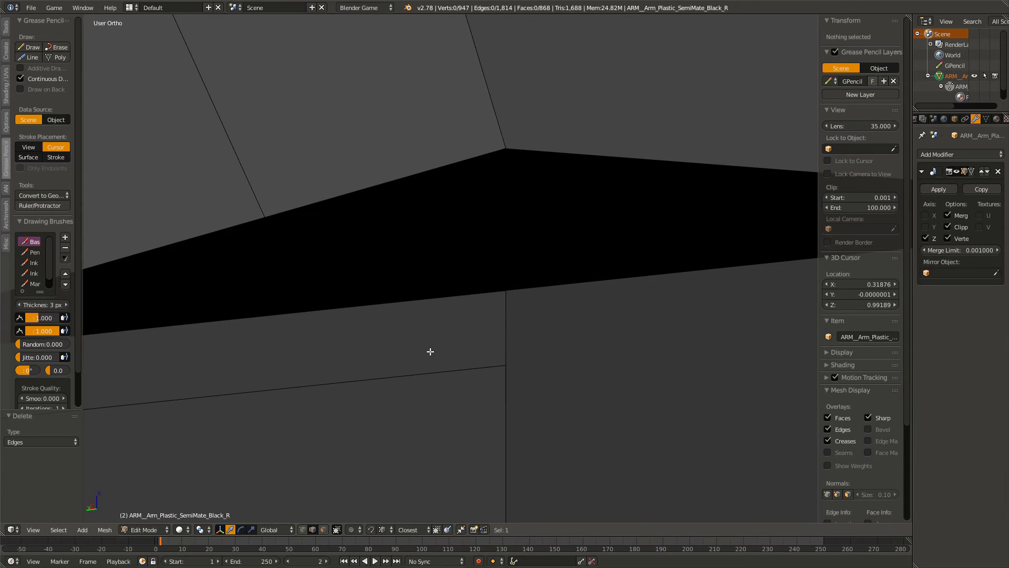
pyautogui.moveTo(430, 351); pyautogui.dragTo(503, 371)
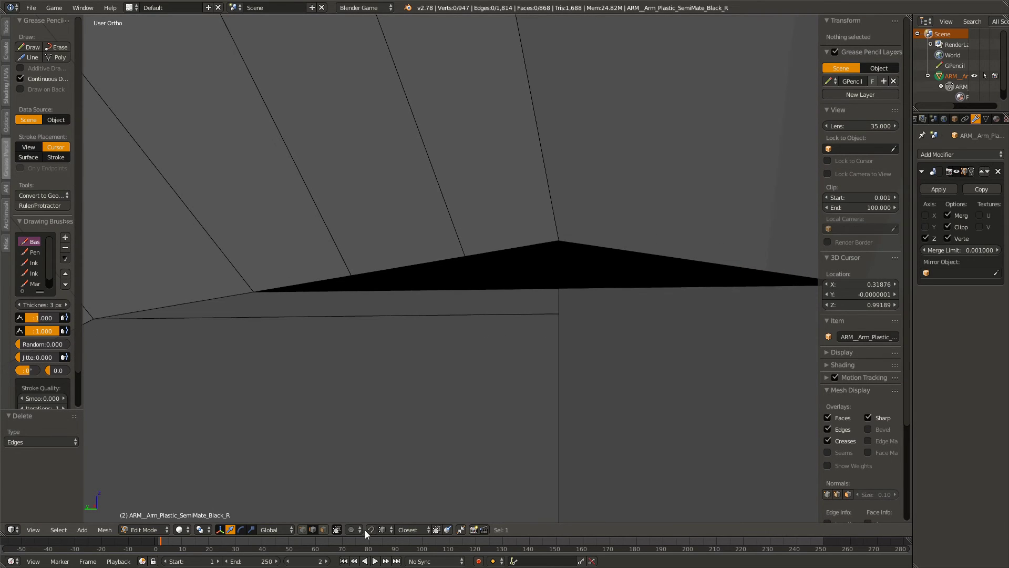
# Step: Extrude the corner vertex beside the gap along Y and fill a face with two border vertices
pyautogui.rightClick(363, 276)
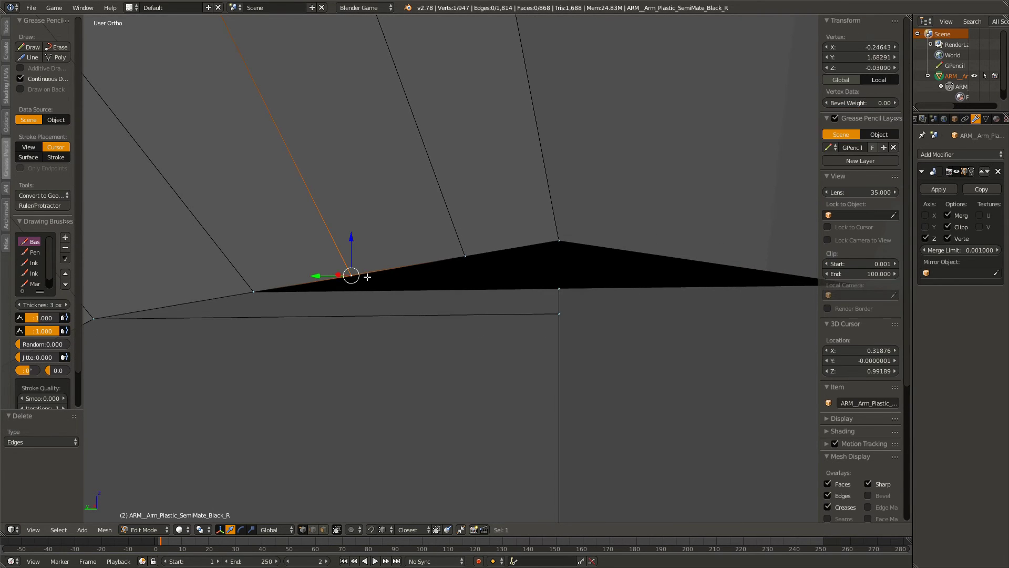
pyautogui.press('e')
pyautogui.press('y')
pyautogui.click(620, 296)
pyautogui.rightClick(557, 288)
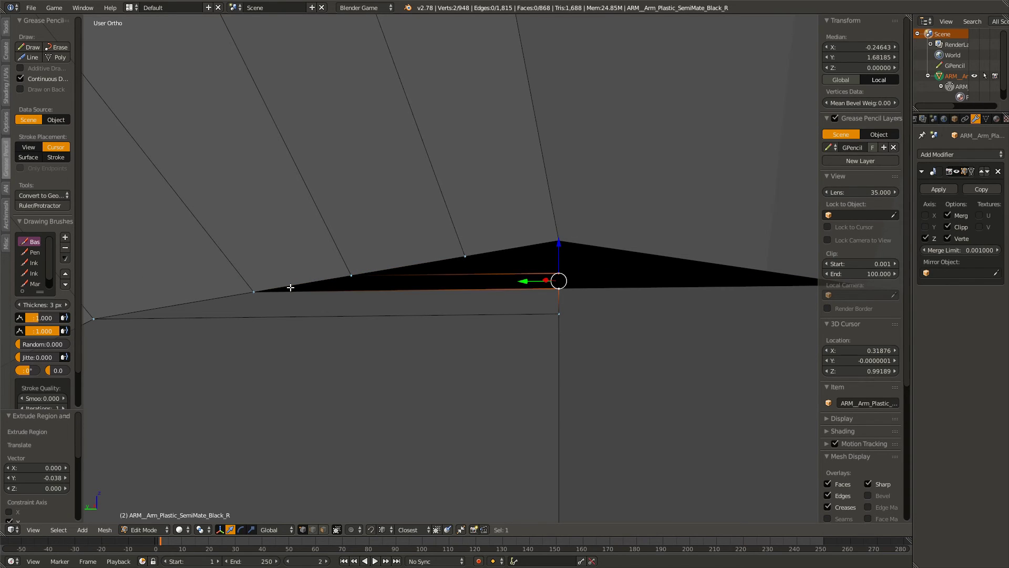
pyautogui.rightClick(256, 292)
pyautogui.press('f')
pyautogui.press('a')
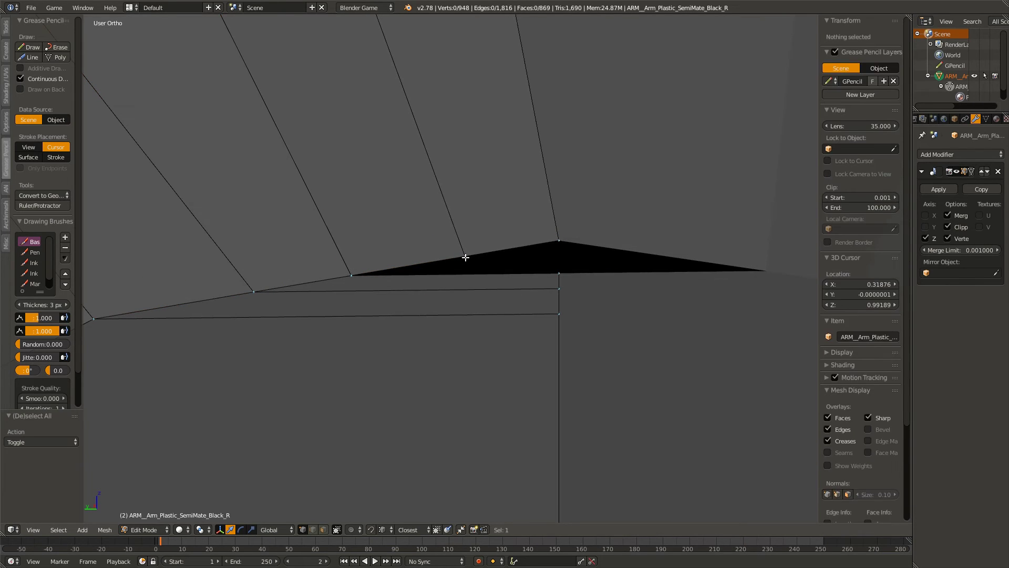
# Step: Fill the remaining gap with a face from its three border vertices
pyautogui.rightClick(465, 256)
pyautogui.rightClick(558, 243)
pyautogui.rightClick(345, 284)
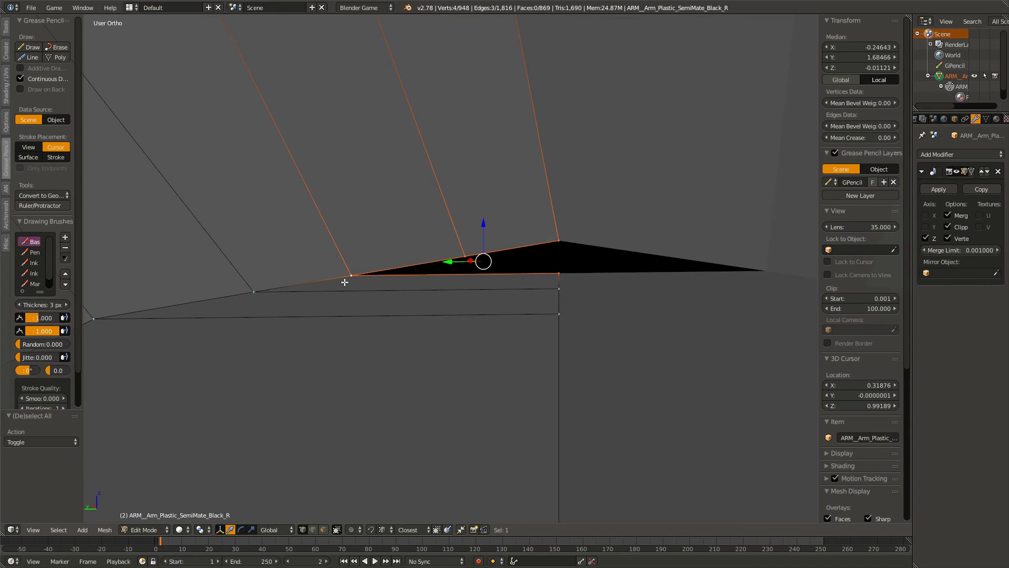
pyautogui.press('f')
# Step: Return to Object Mode, view the whole arm, and save the file
pyautogui.press('Tab')
pyautogui.scroll(-3)
pyautogui.moveTo(348, 316); pyautogui.dragTo(443, 260)
pyautogui.press('KP_5')
pyautogui.hotkey('ctrl', 's')
# Step: Confirm the save, frame the fork-shaped paddle, and begin selecting its inner border loop
pyautogui.click(443, 261)
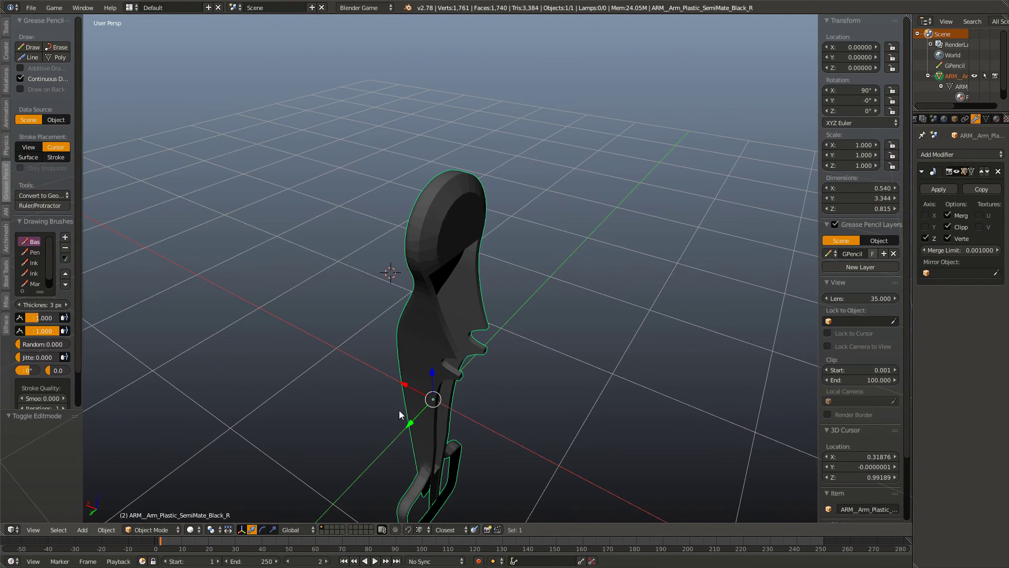
pyautogui.moveTo(399, 410); pyautogui.dragTo(452, 353)
pyautogui.scroll(3)
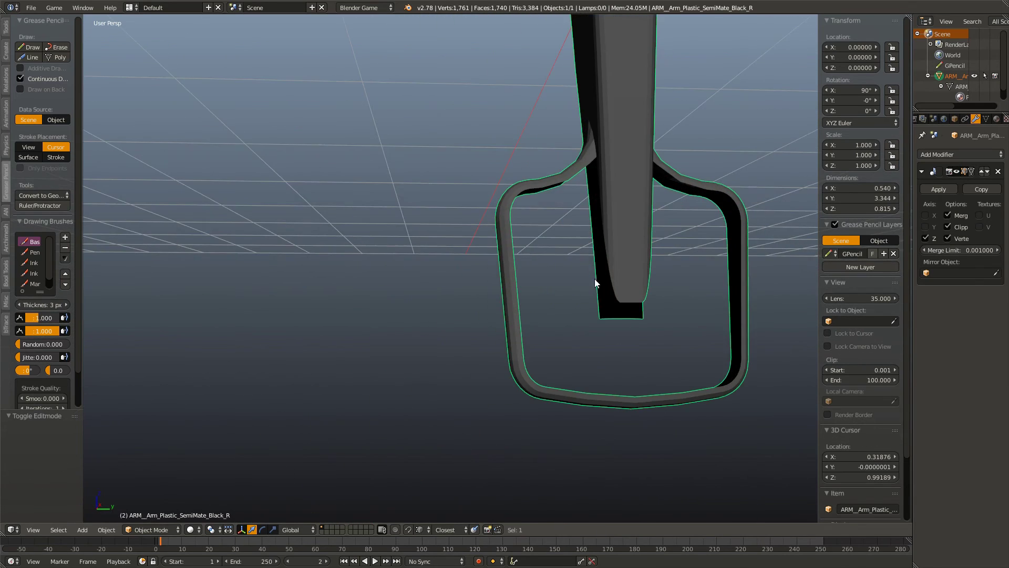
pyautogui.moveTo(595, 278); pyautogui.dragTo(476, 204)
pyautogui.press('Tab')
pyautogui.rightClick(475, 153)
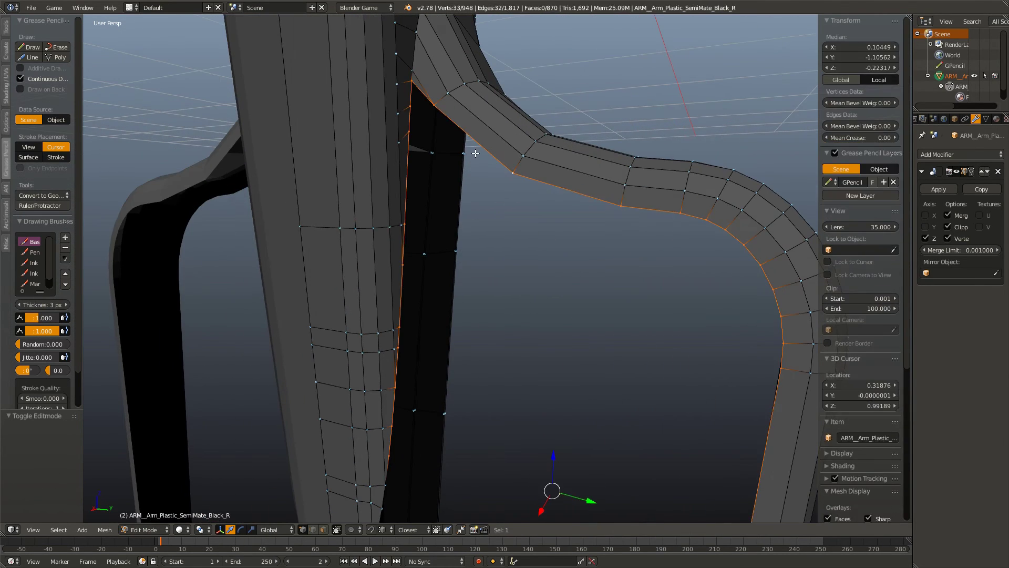
# Step: Complete the paddle's front inner border loop selection and fill it with a face
pyautogui.moveTo(497, 298); pyautogui.dragTo(496, 254)
pyautogui.scroll(-3)
pyautogui.scroll(-3)
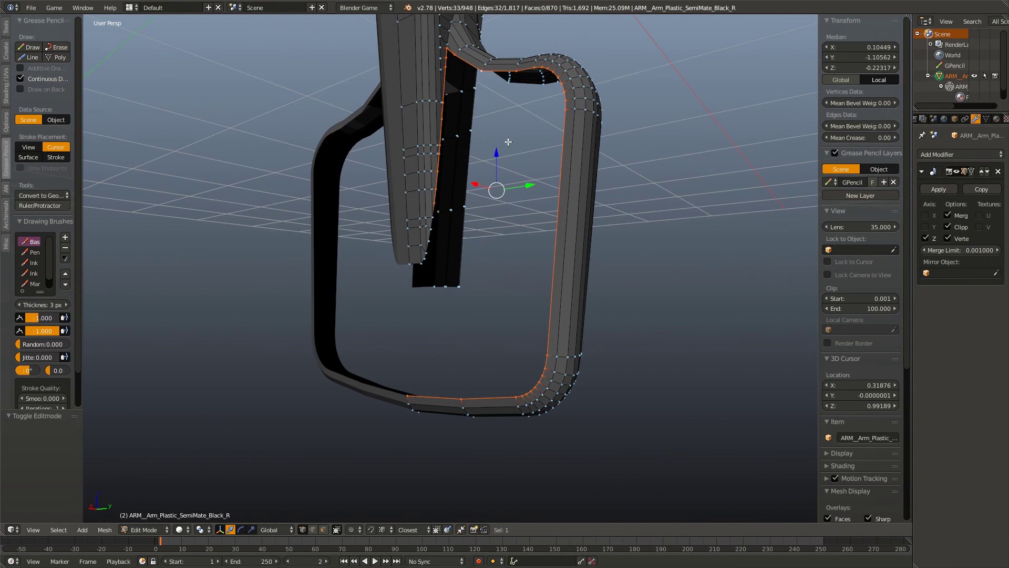
pyautogui.scroll(3)
pyautogui.scroll(3)
pyautogui.scroll(3)
pyautogui.scroll(3)
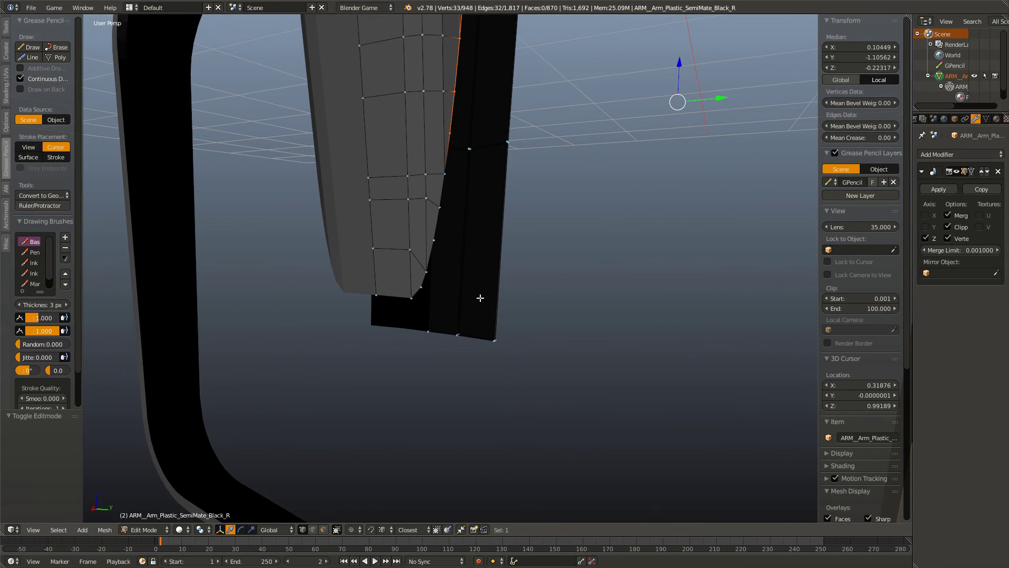
pyautogui.rightClick(441, 197)
pyautogui.rightClick(421, 289)
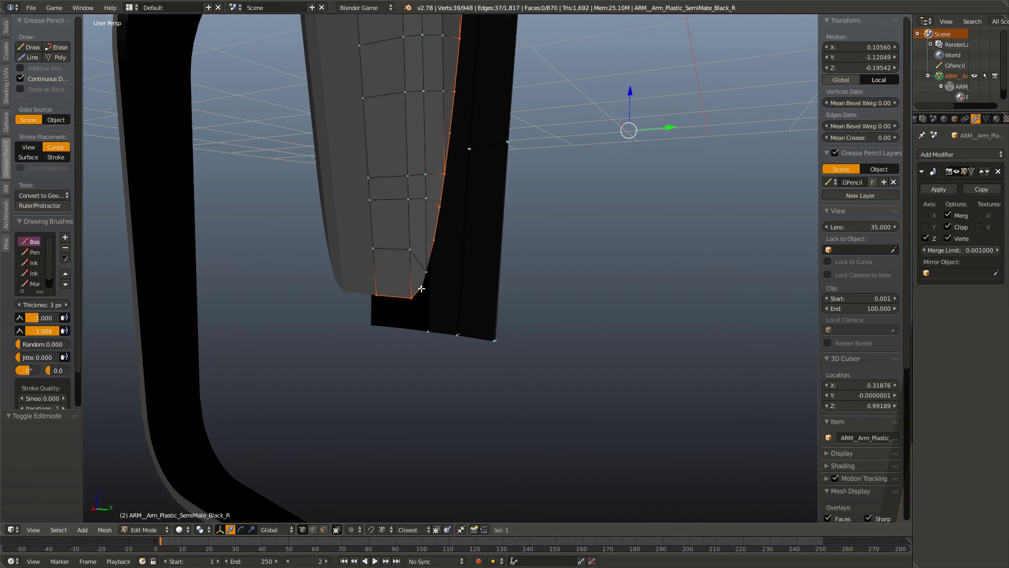
pyautogui.rightClick(423, 281)
pyautogui.scroll(-3)
pyautogui.scroll(3)
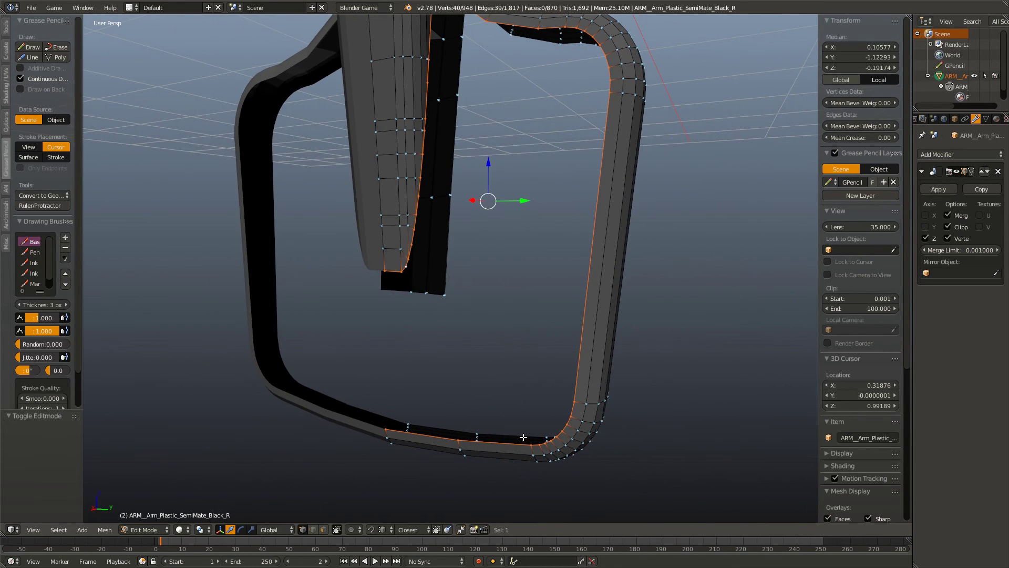
pyautogui.moveTo(535, 129); pyautogui.dragTo(385, 158)
pyautogui.press('f')
pyautogui.press('a')
# Step: Select the inner border loop on the paddle's back and fill it with a face
pyautogui.rightClick(376, 110)
pyautogui.moveTo(383, 119); pyautogui.dragTo(351, 235)
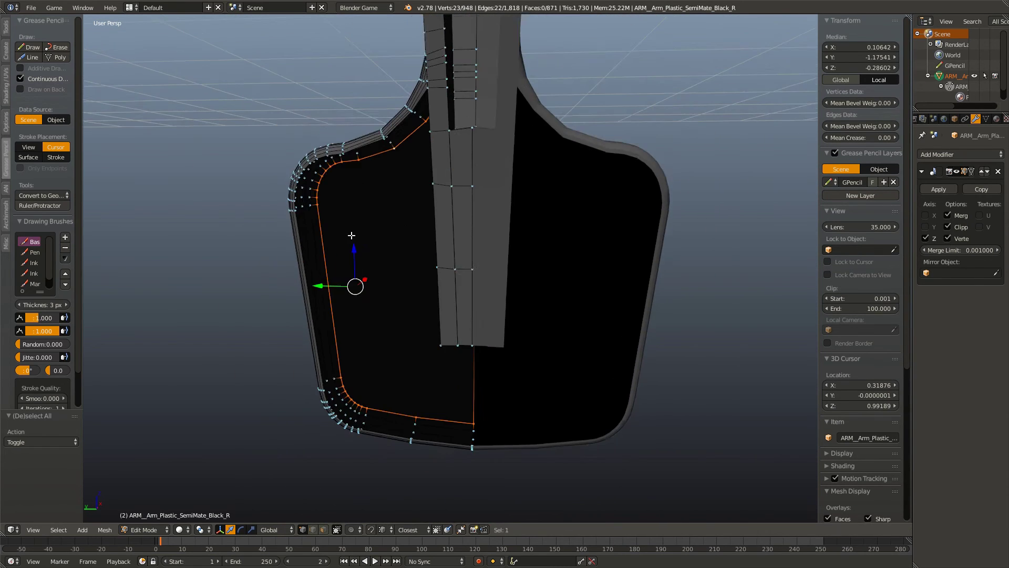
pyautogui.scroll(3)
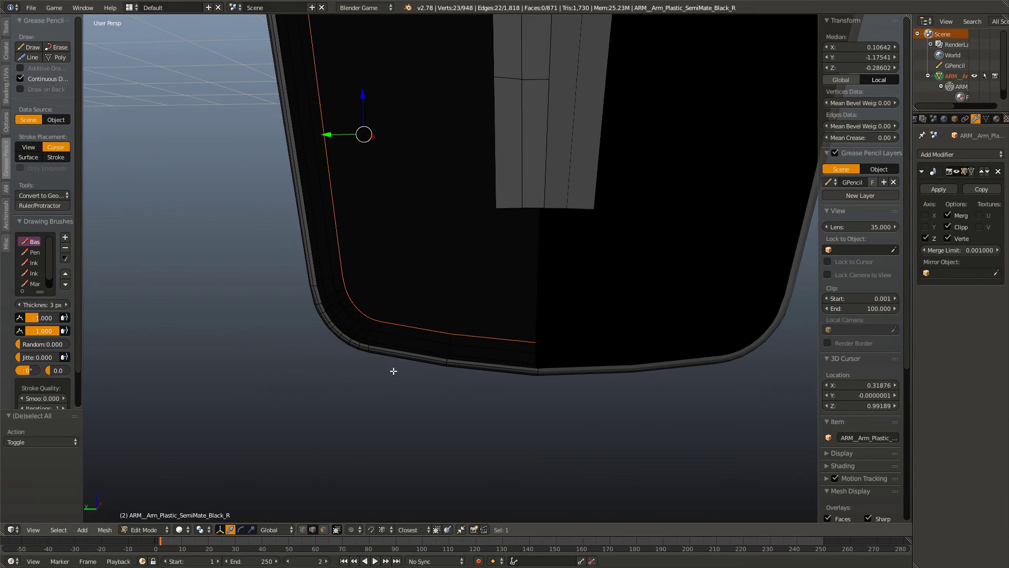
pyautogui.rightClick(396, 342)
pyautogui.rightClick(393, 348)
pyautogui.moveTo(389, 317); pyautogui.dragTo(495, 237)
pyautogui.scroll(3)
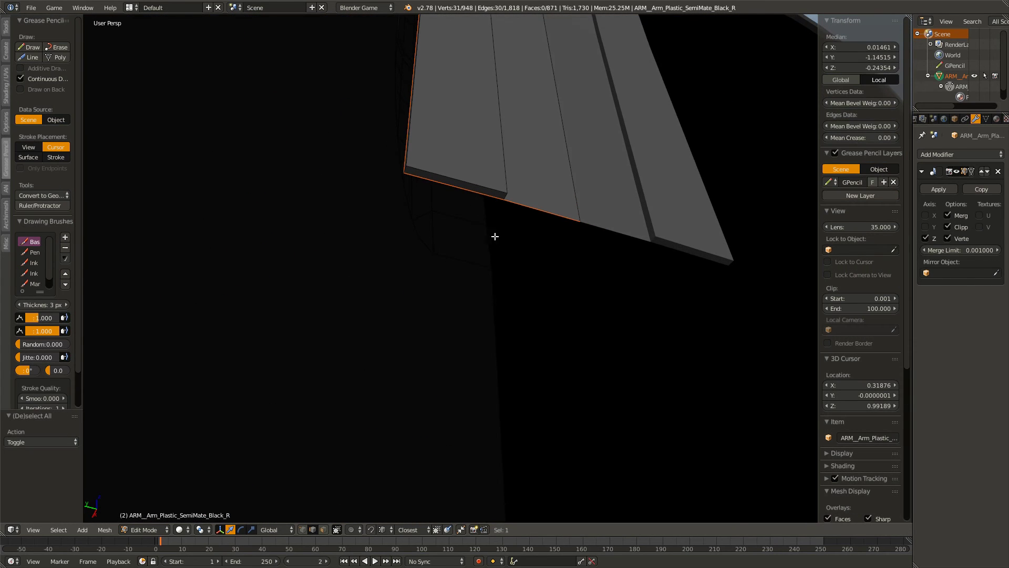
pyautogui.scroll(-3)
pyautogui.moveTo(460, 176); pyautogui.dragTo(683, 304)
pyautogui.press('f')
pyautogui.press('a')
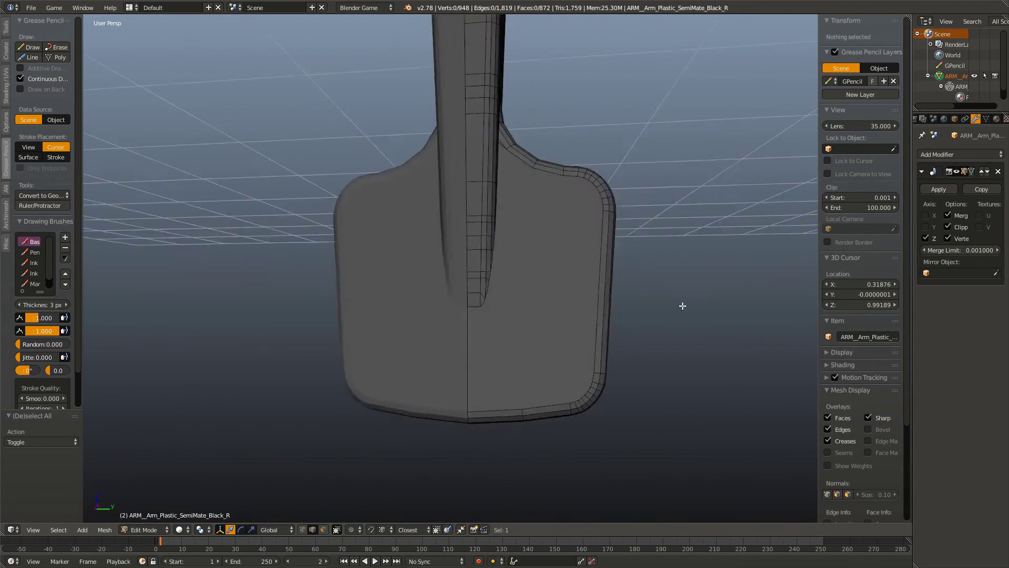
pyautogui.scroll(3)
pyautogui.moveTo(561, 282); pyautogui.dragTo(555, 282)
pyautogui.scroll(3)
pyautogui.press('KP_3')
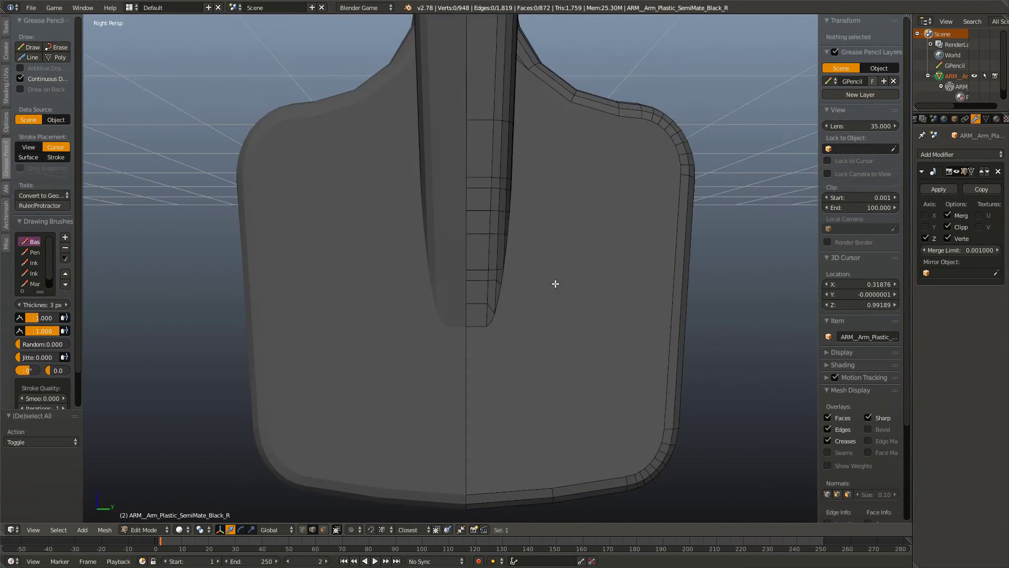
pyautogui.scroll(3)
pyautogui.scroll(3)
pyautogui.scroll(3)
pyautogui.scroll(3)
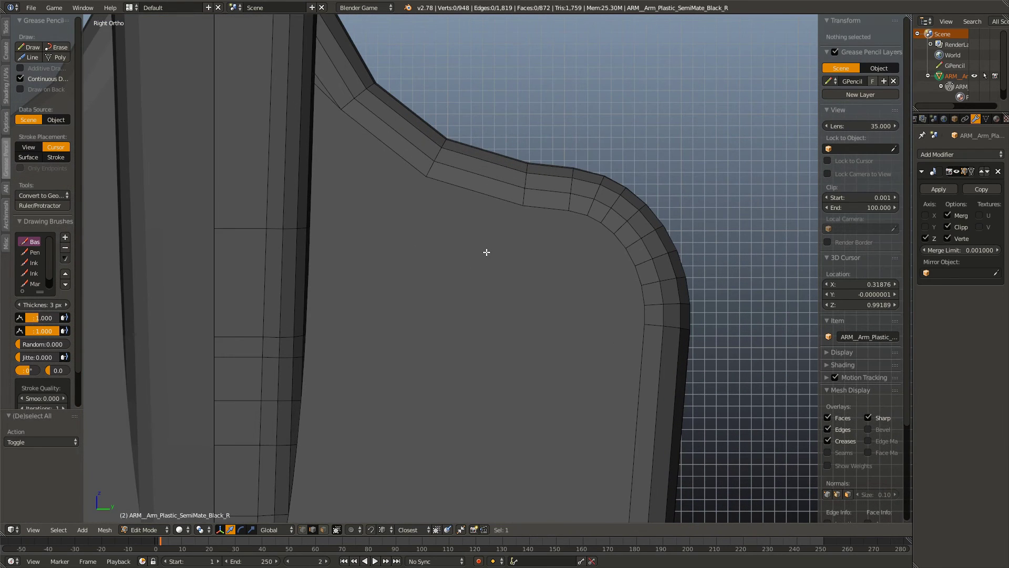
pyautogui.press('k')
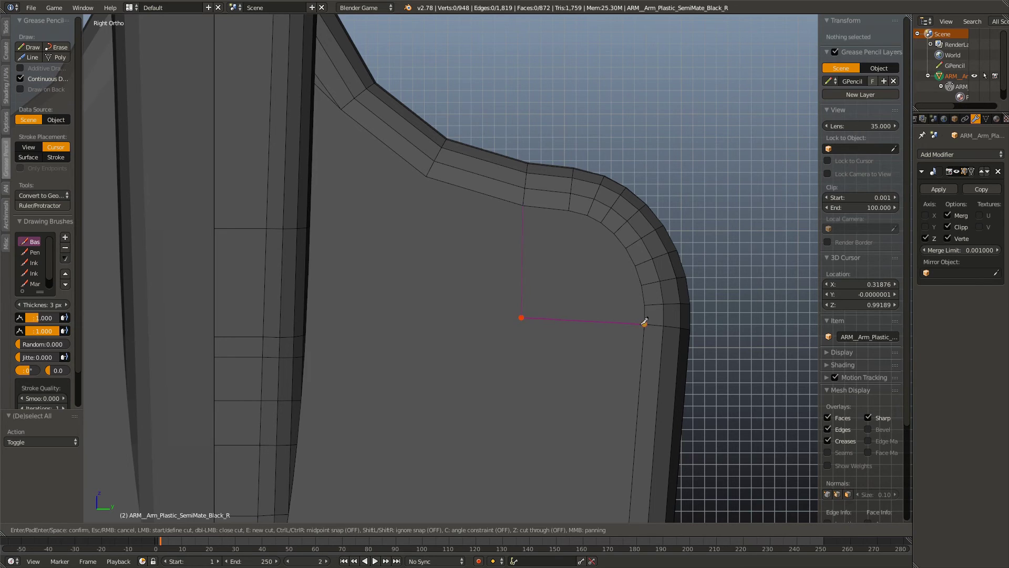
pyautogui.click(644, 322)
pyautogui.press('Return')
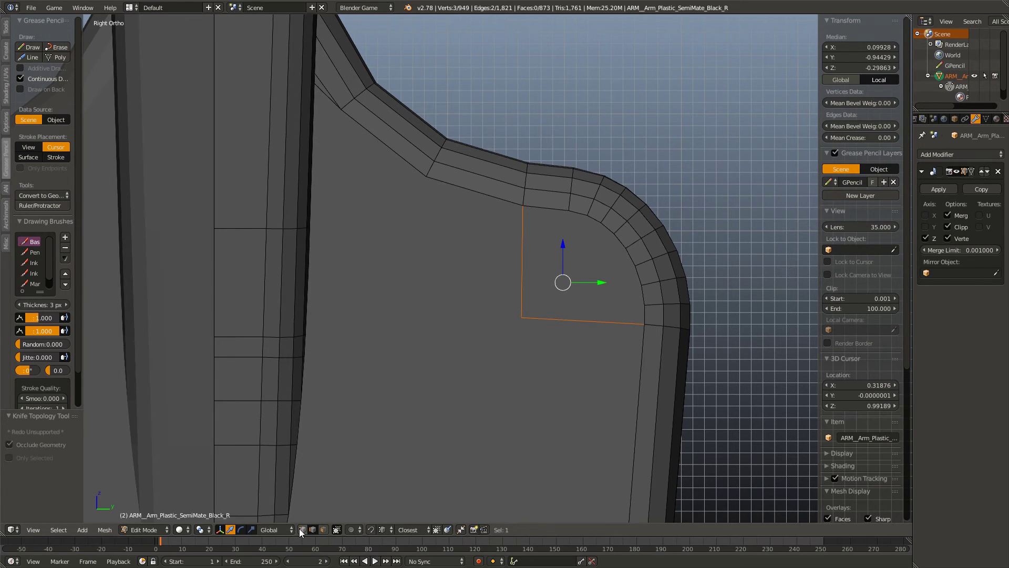
pyautogui.rightClick(521, 318)
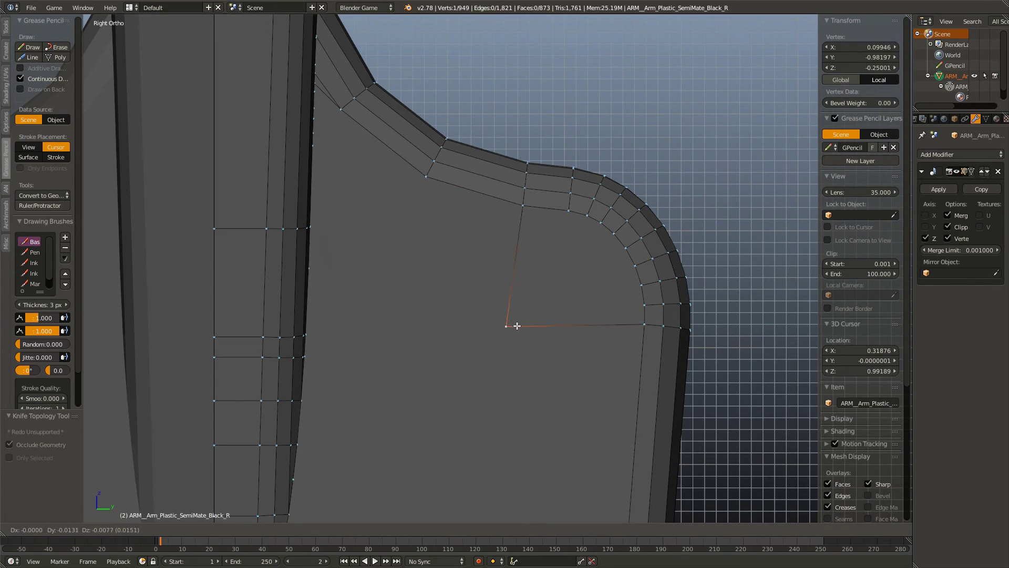
pyautogui.hotkey('ctrl', 'z')
pyautogui.hotkey('ctrl', 'z')
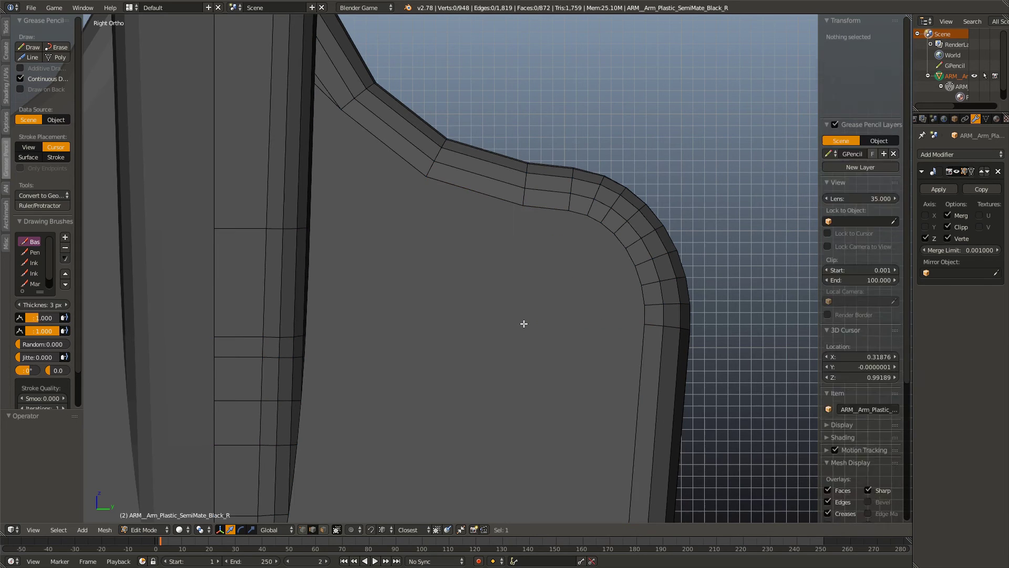
pyautogui.scroll(-3)
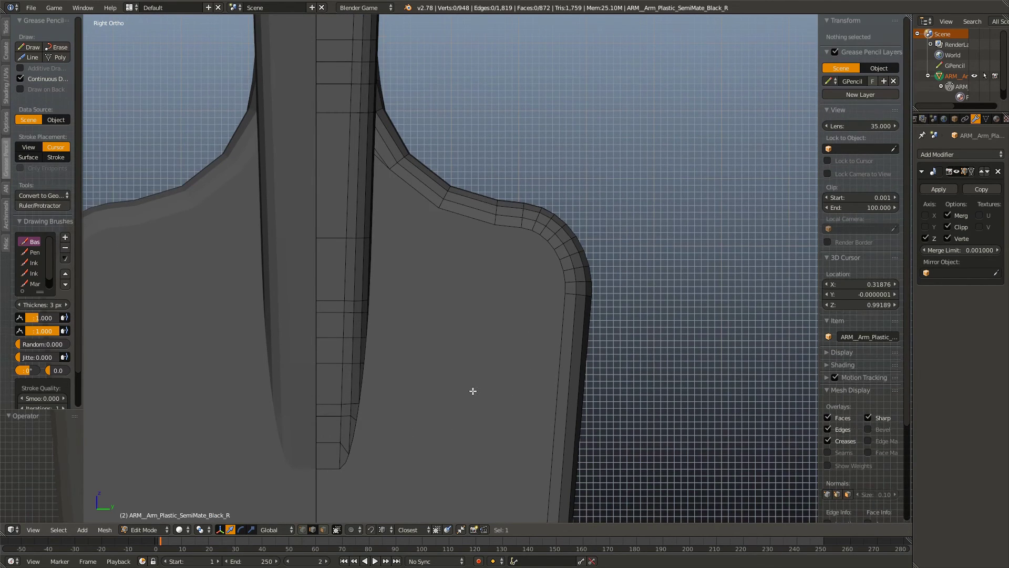
pyautogui.scroll(-3)
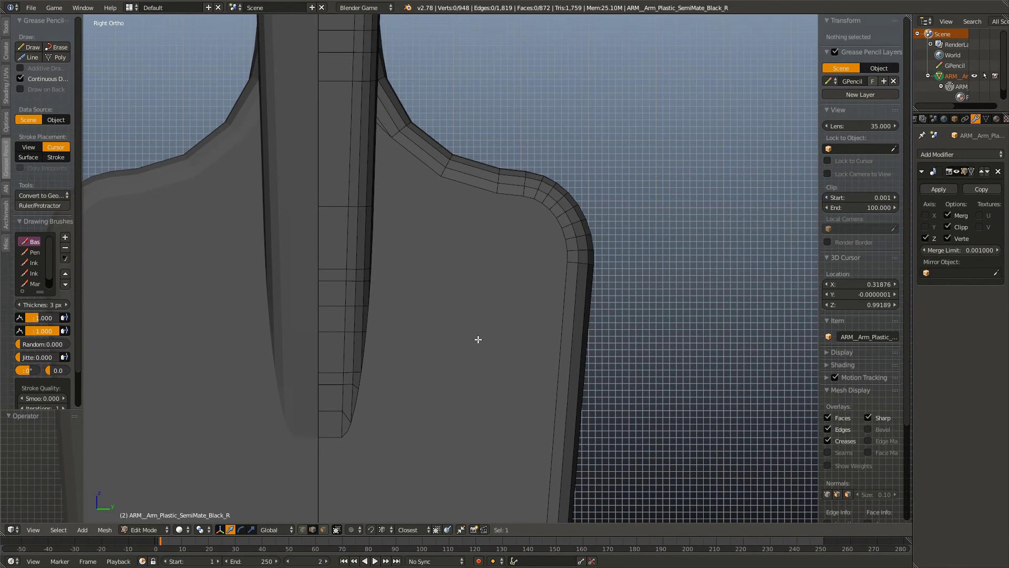
pyautogui.scroll(-3)
pyautogui.scroll(-3)
pyautogui.scroll(-3)
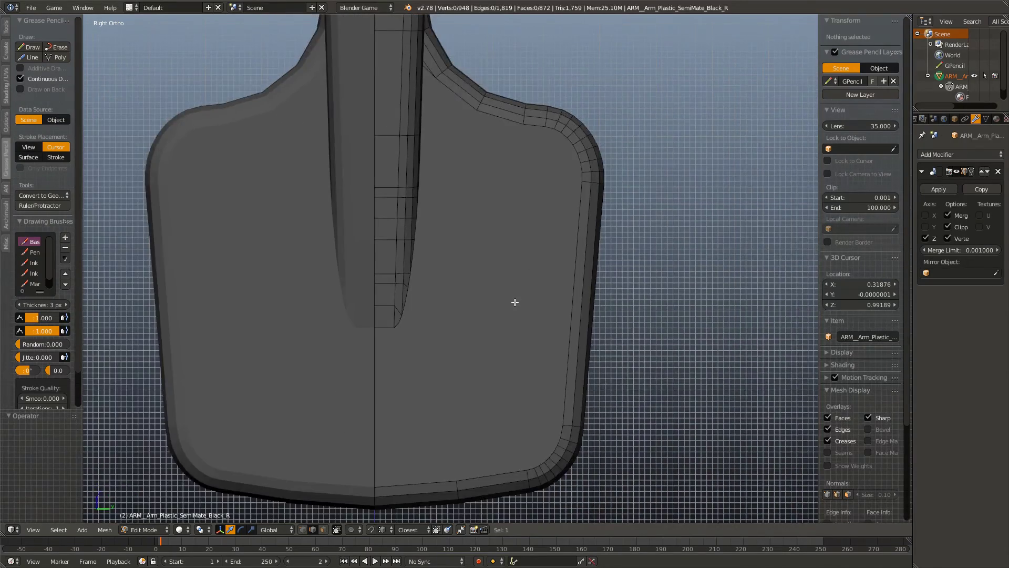
pyautogui.scroll(-3)
pyautogui.click(462, 344)
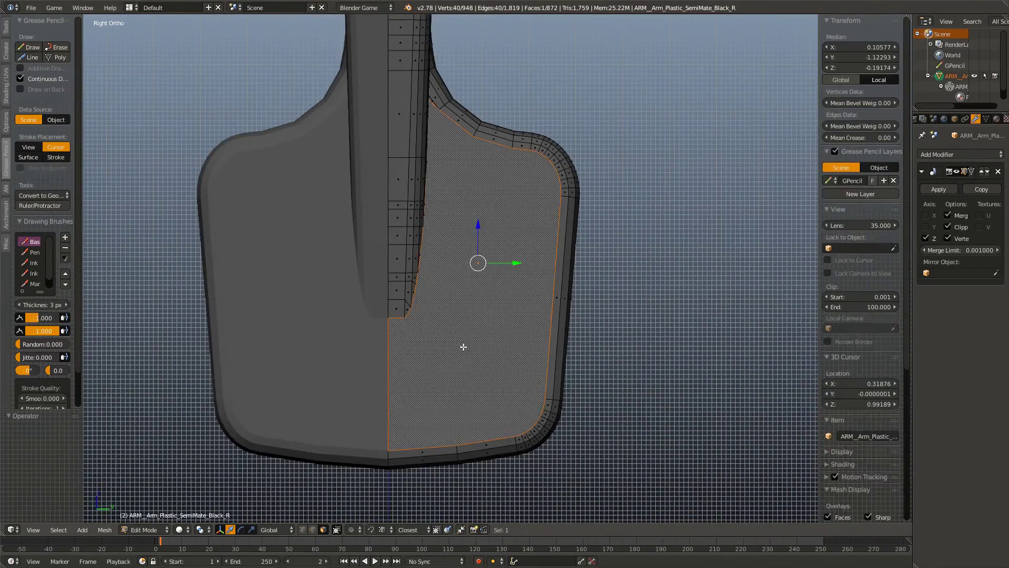
pyautogui.moveTo(462, 345); pyautogui.dragTo(346, 357)
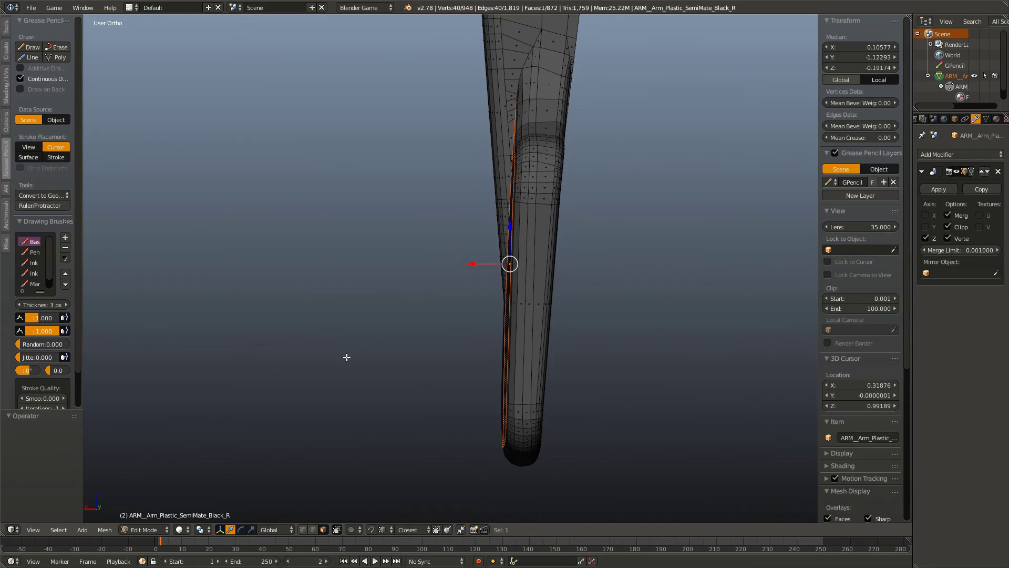
pyautogui.press('KP_3')
pyautogui.press('ctrl+KP_1')
pyautogui.scroll(3)
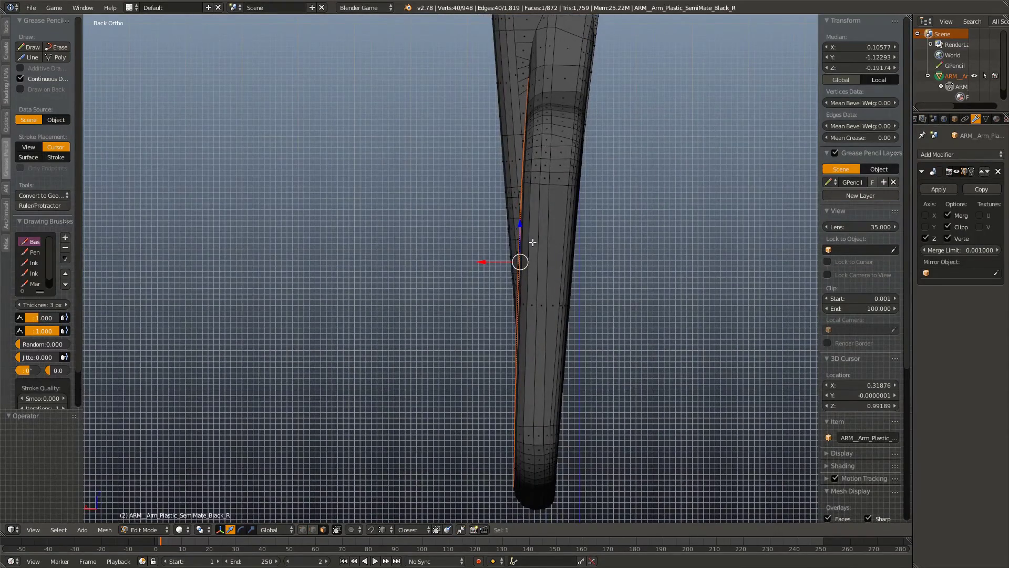
pyautogui.press('KP_3')
pyautogui.press('KP_1')
pyautogui.press('KP_3')
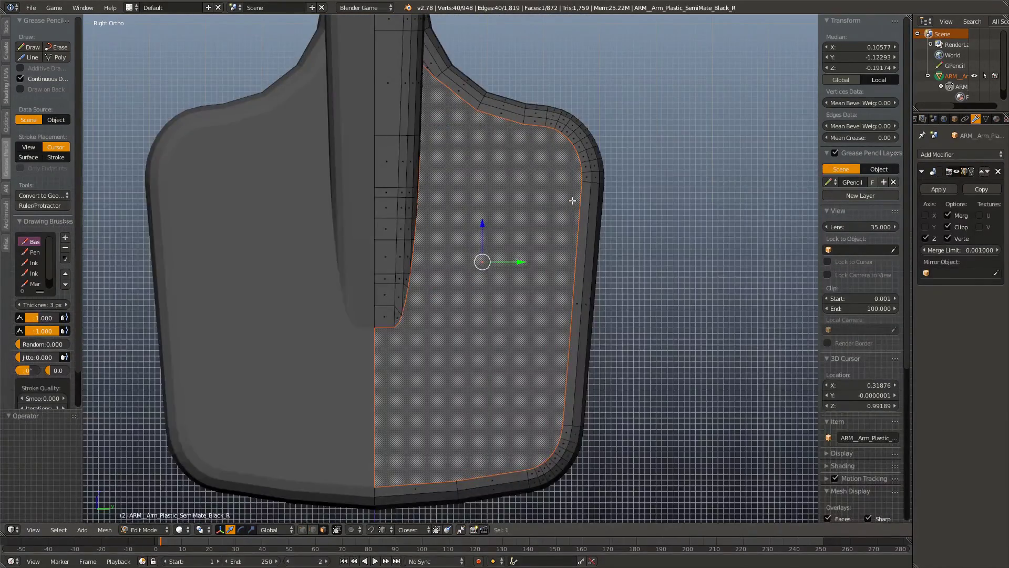
pyautogui.press('a')
pyautogui.scroll(3)
pyautogui.scroll(3)
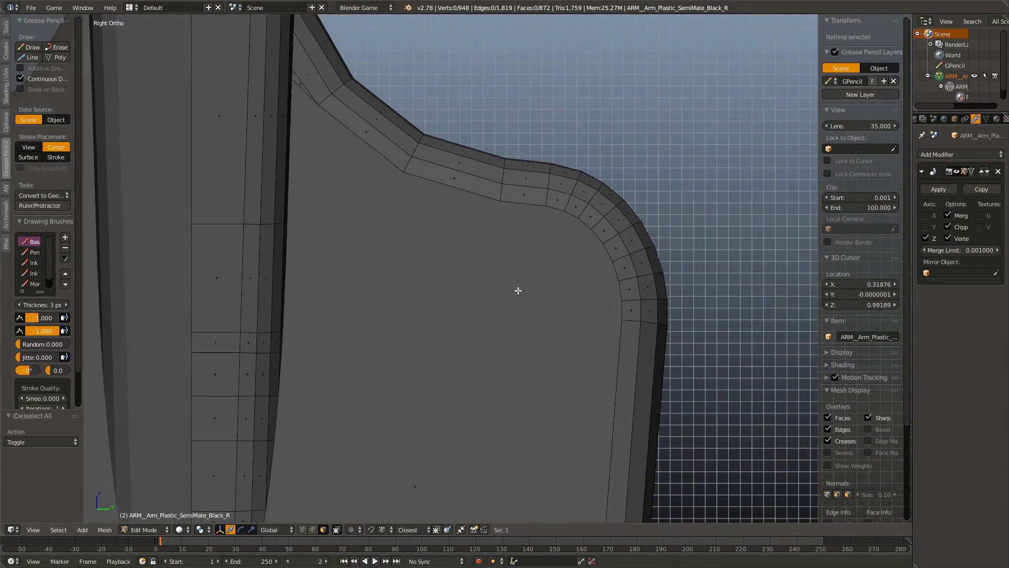
pyautogui.press('k')
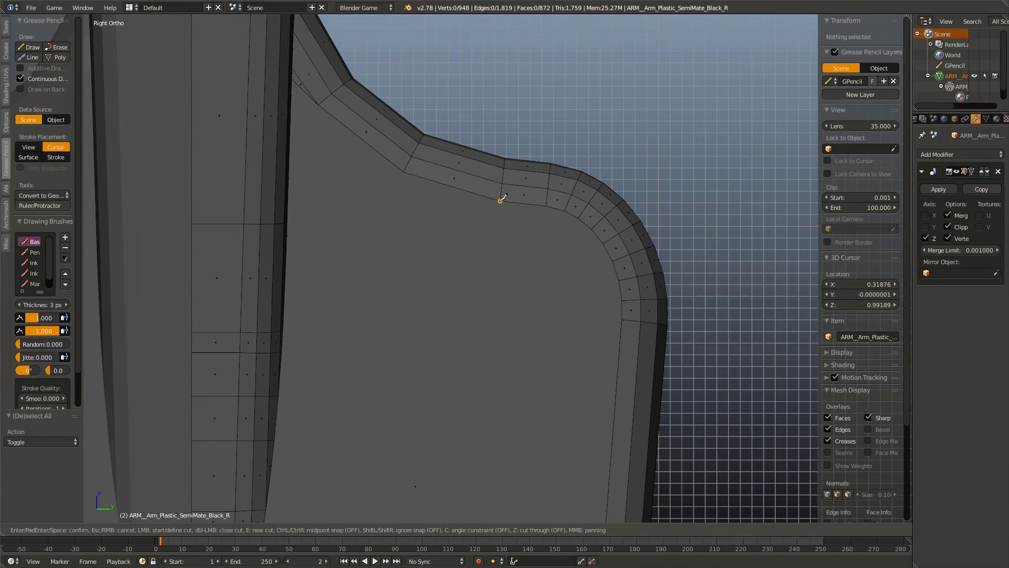
pyautogui.press('Return')
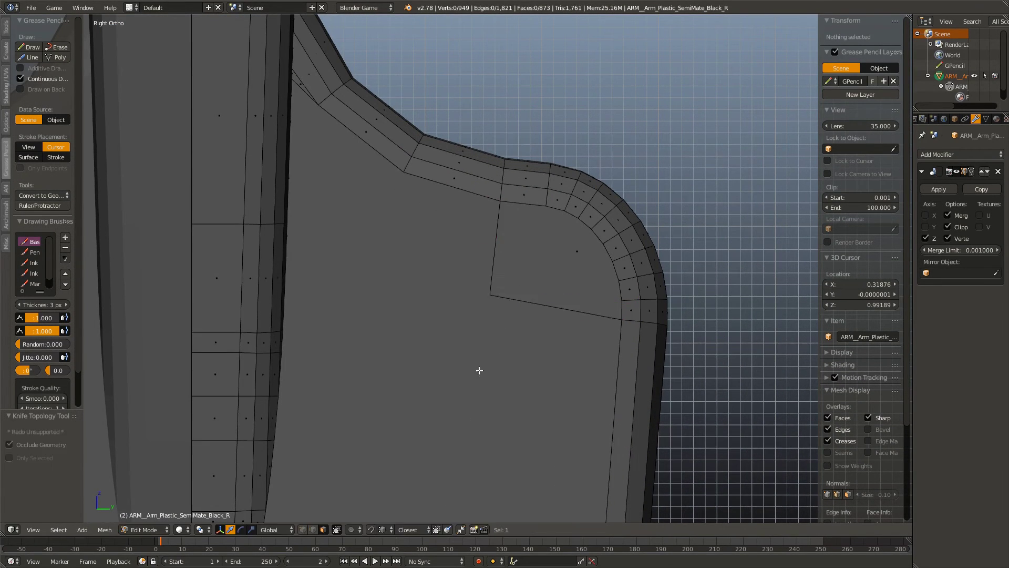
pyautogui.press('g')
pyautogui.press('g')
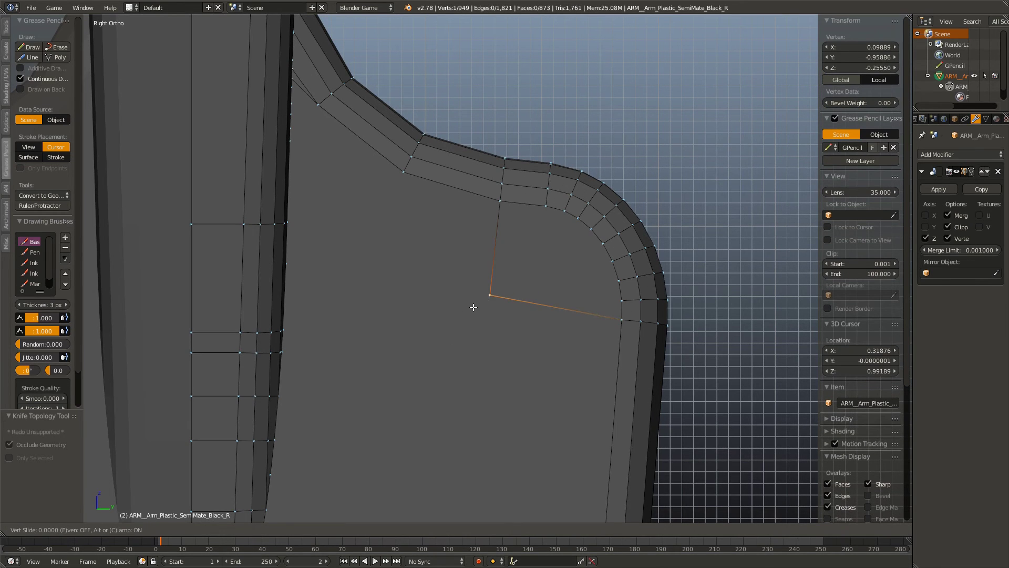
pyautogui.click(474, 342)
pyautogui.press('g')
pyautogui.press('z')
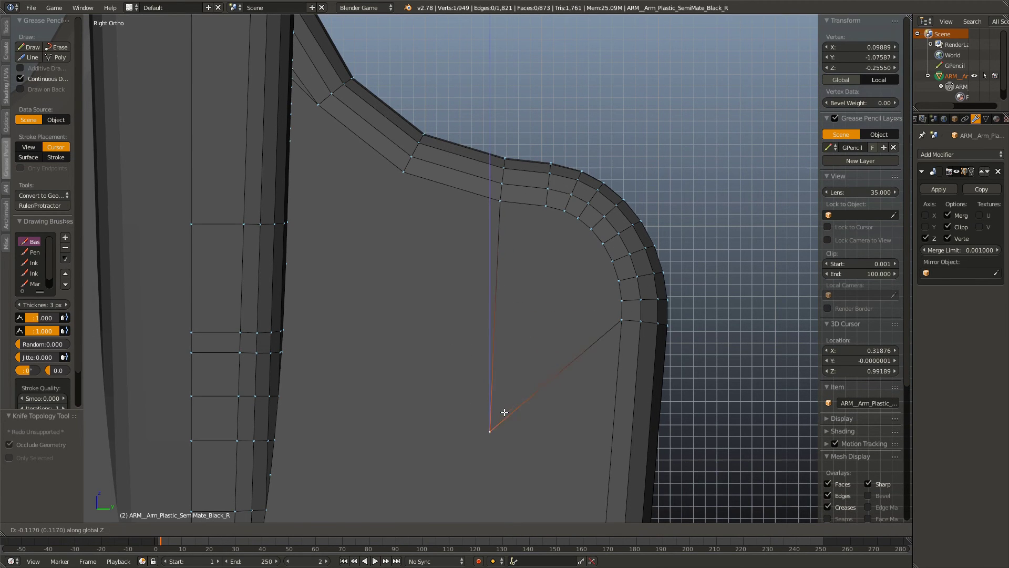
pyautogui.click(505, 412)
pyautogui.moveTo(505, 412); pyautogui.dragTo(540, 277)
pyautogui.press('KP_4')
pyautogui.press('KP_4')
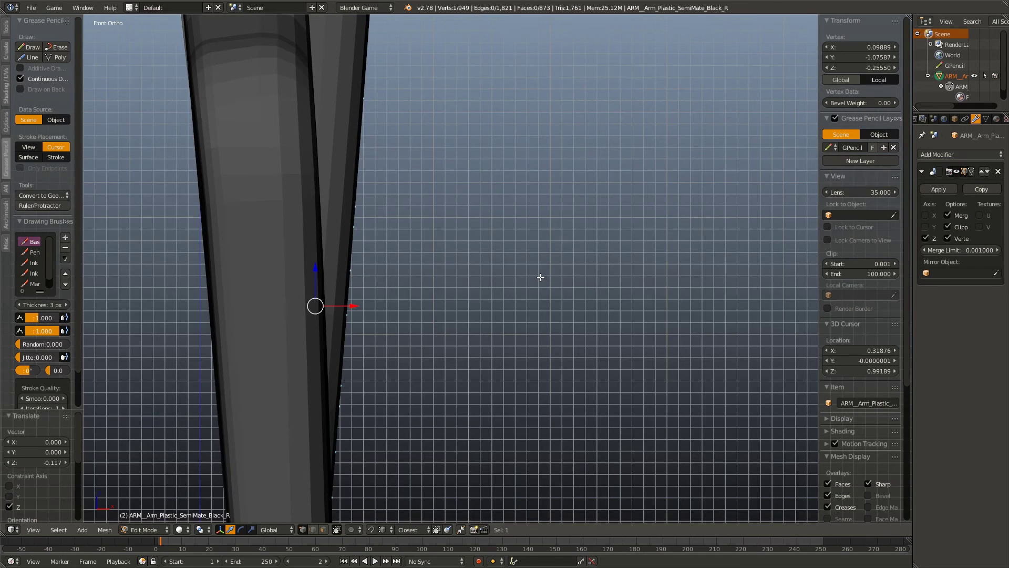
pyautogui.press('KP_4')
pyautogui.press('KP_4')
pyautogui.press('ctrl+KP_1')
pyautogui.press('z')
pyautogui.scroll(3)
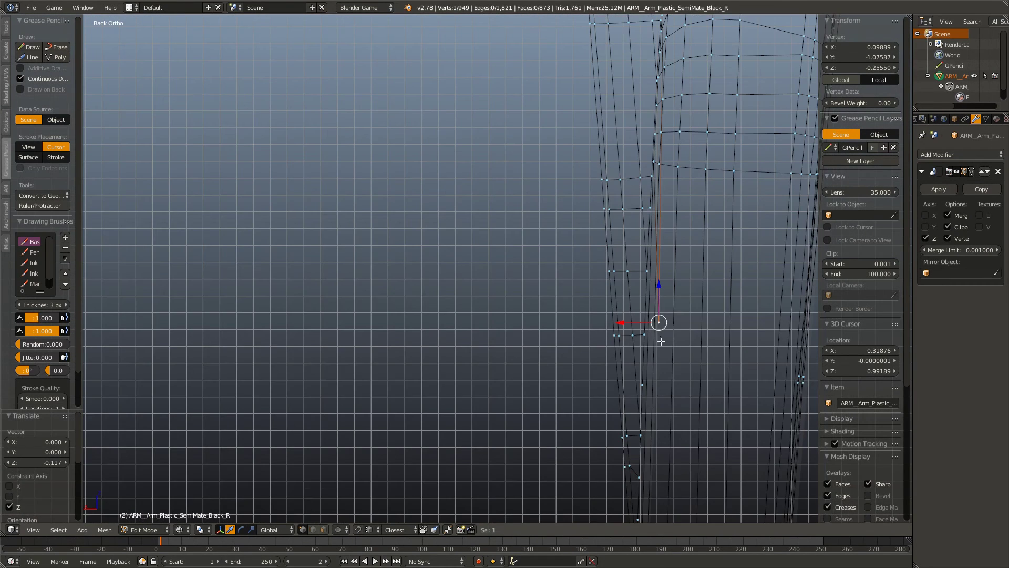
pyautogui.moveTo(473, 263); pyautogui.dragTo(594, 216)
pyautogui.press('g')
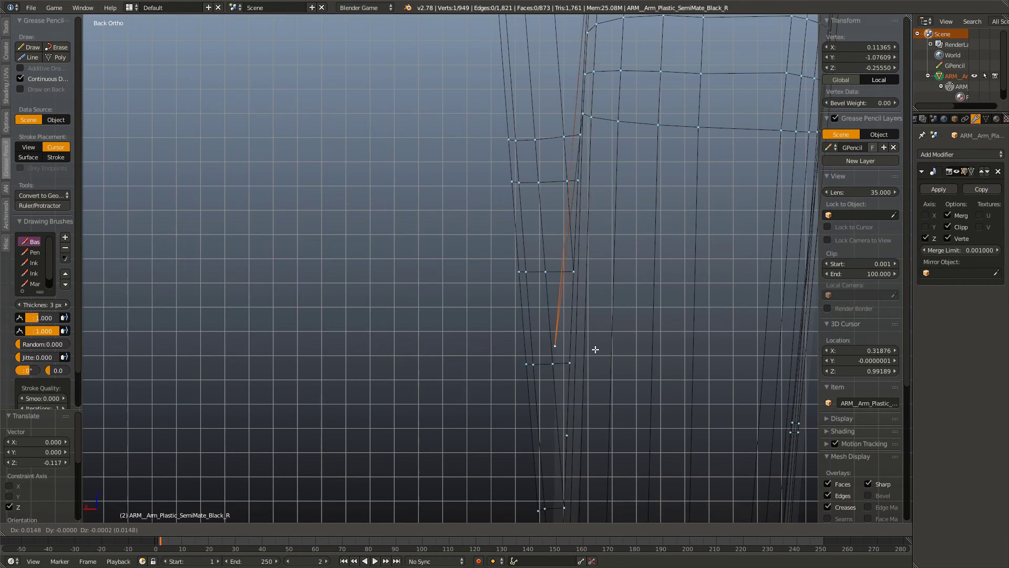
pyautogui.press('Escape')
pyautogui.press('z')
pyautogui.press('g')
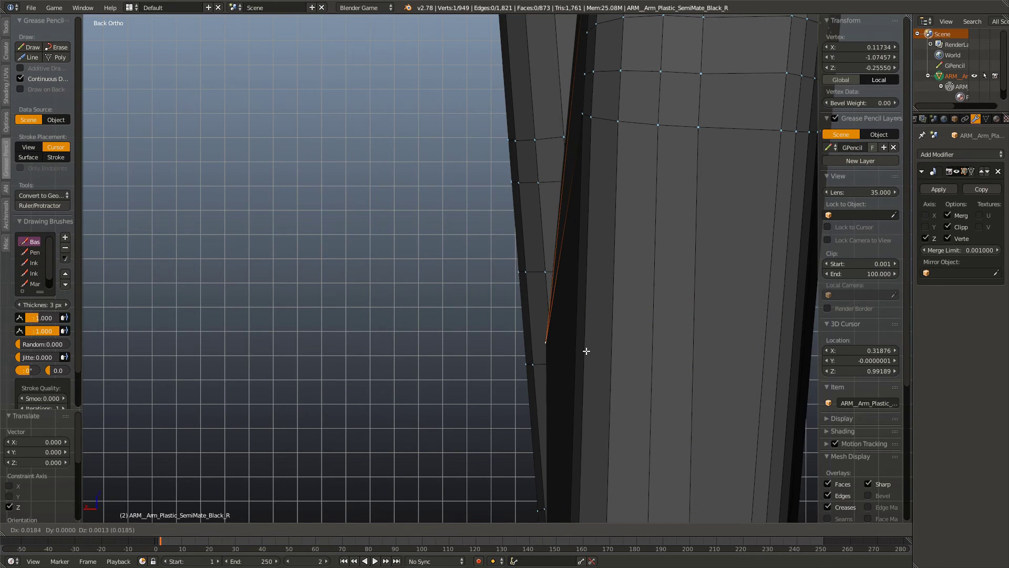
pyautogui.press('Escape')
pyautogui.moveTo(586, 349); pyautogui.dragTo(490, 316)
pyautogui.press('KP_3')
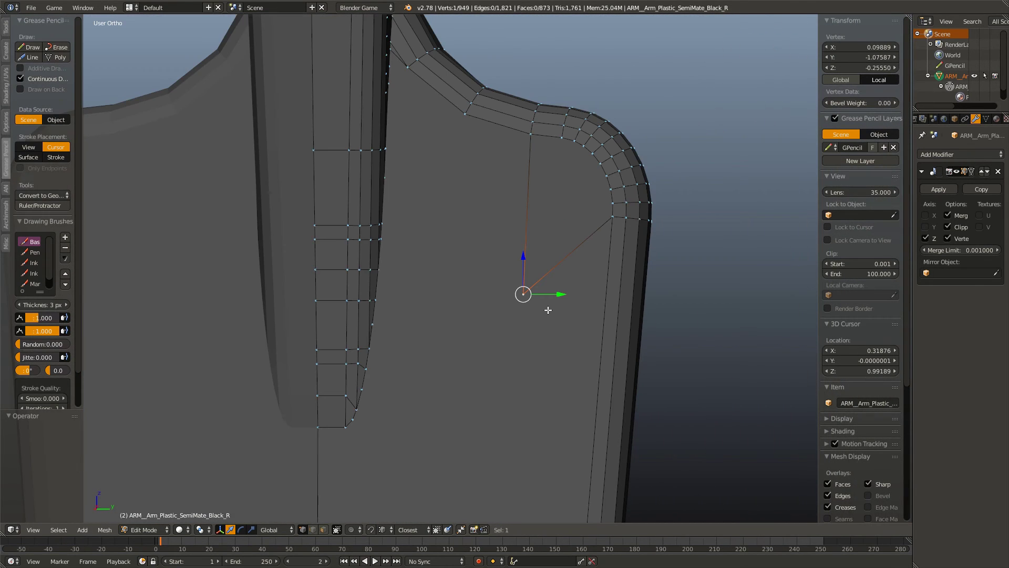
pyautogui.press('KP_1')
pyautogui.press('KP_3')
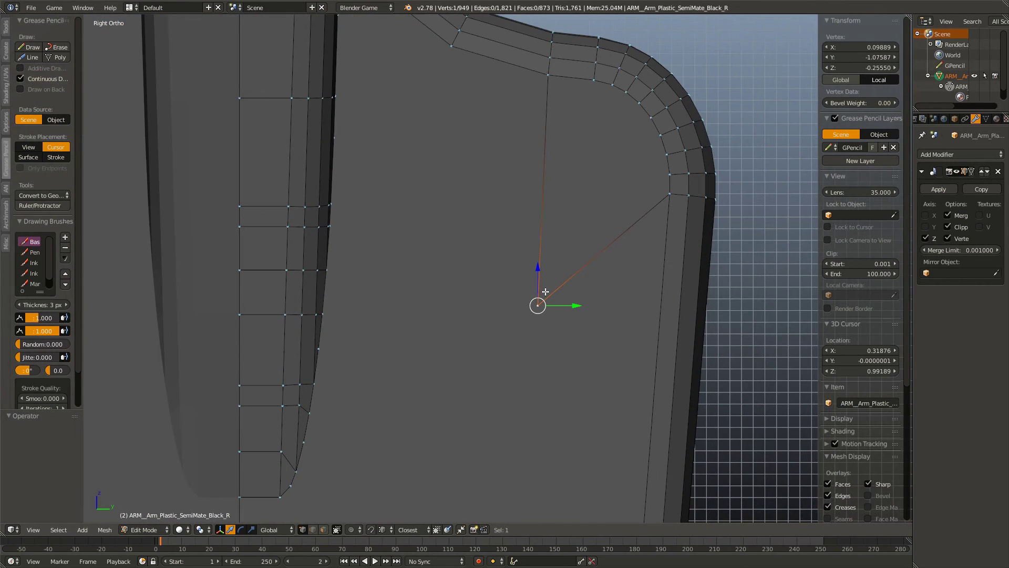
pyautogui.press('x')
pyautogui.click(529, 342)
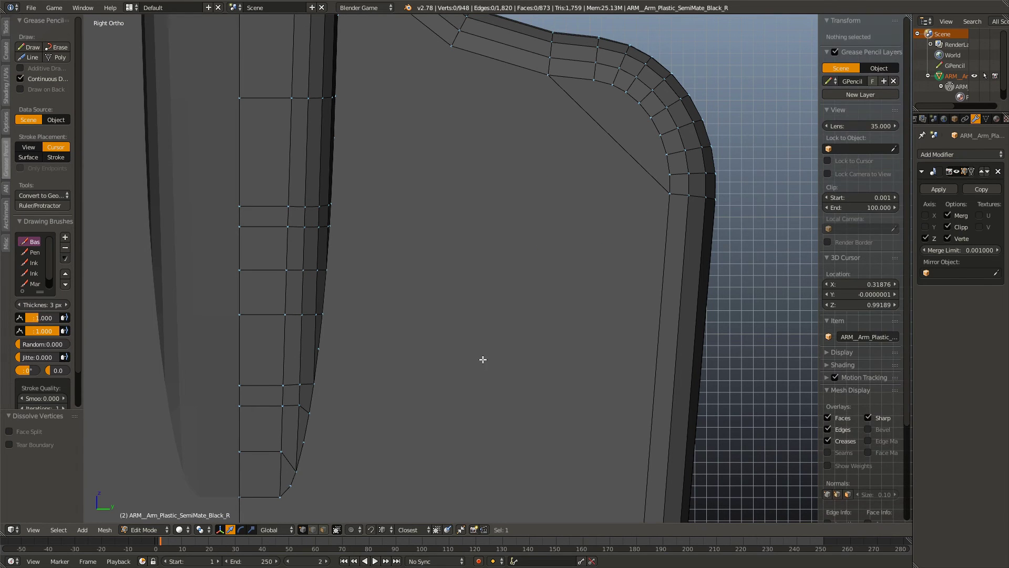
pyautogui.scroll(3)
pyautogui.moveTo(577, 226); pyautogui.dragTo(514, 309)
pyautogui.hotkey('ctrl', 'z')
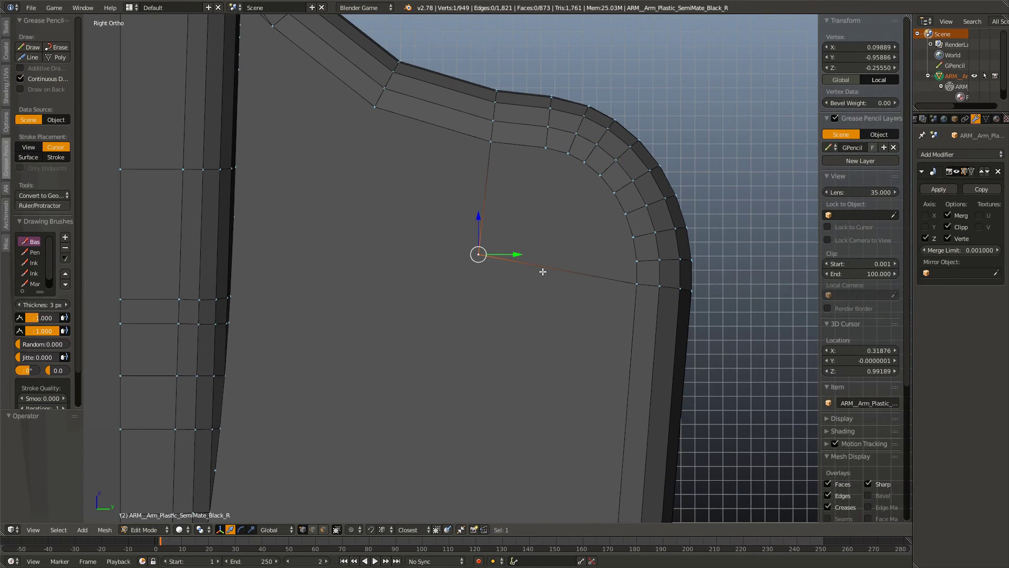
pyautogui.press('a')
pyautogui.hotkey('ctrl', 'shift', 'z')
pyautogui.scroll(-3)
pyautogui.moveTo(514, 248); pyautogui.dragTo(493, 266)
pyautogui.scroll(3)
pyautogui.scroll(3)
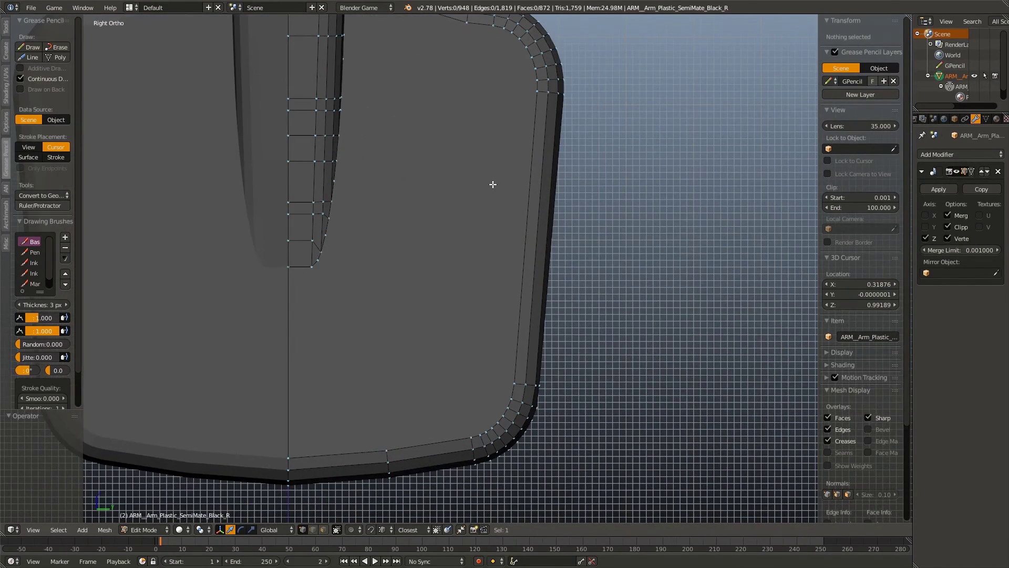
# Step: Undo the stray cut and knife a second vertical cut down the paddle face
pyautogui.moveTo(493, 184); pyautogui.dragTo(491, 224)
pyautogui.hotkey('ctrl', 'z')
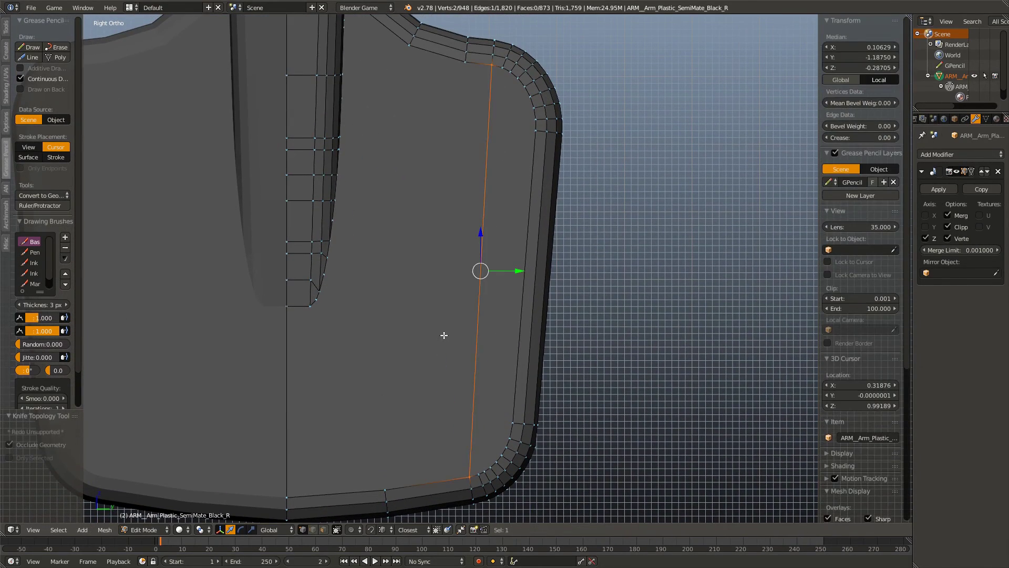
pyautogui.press('a')
pyautogui.press('k')
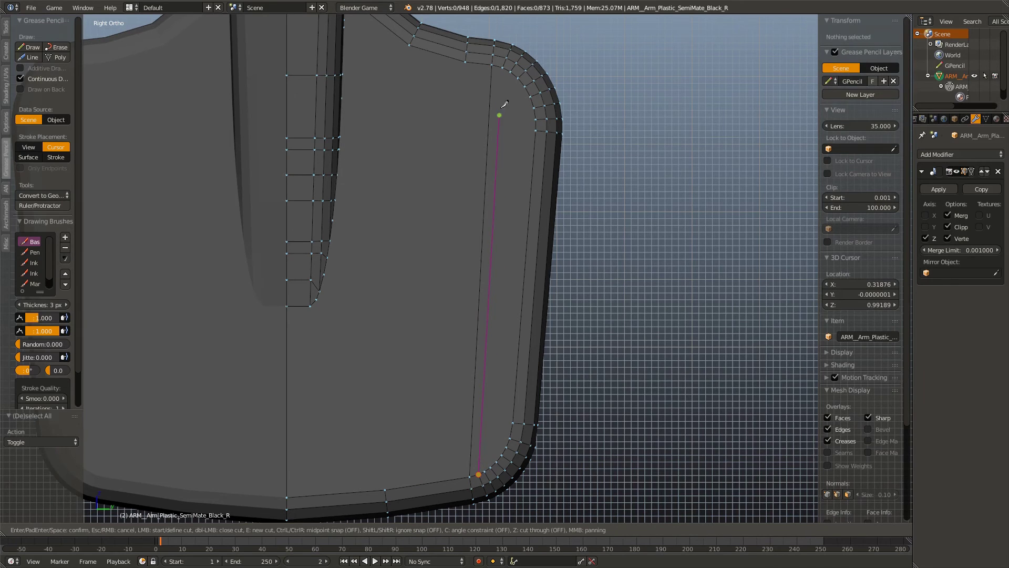
pyautogui.press('Return')
pyautogui.press('a')
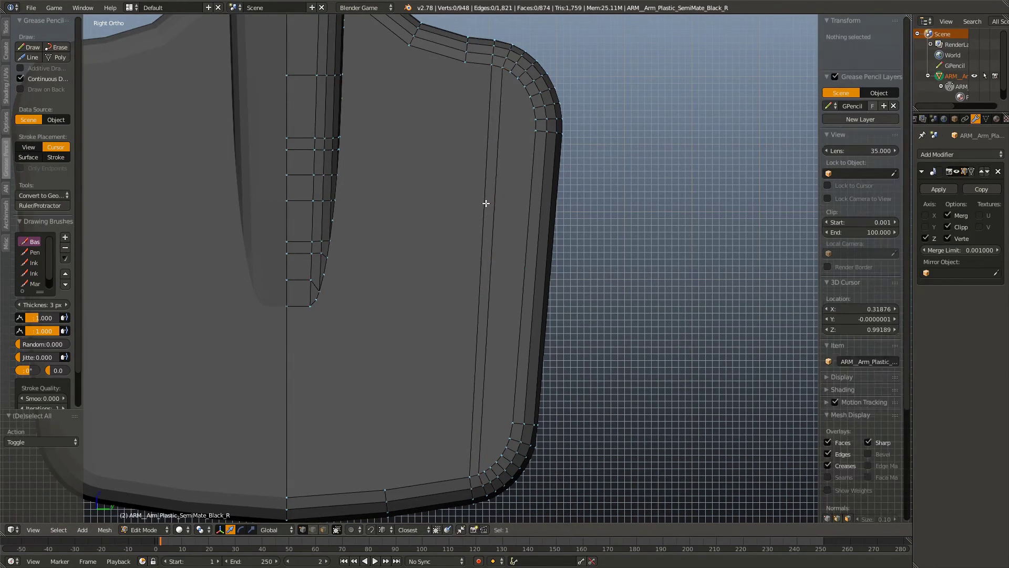
# Step: Knife vertical edges from the lower corner vertex up to the upper corner vertex
pyautogui.press('k')
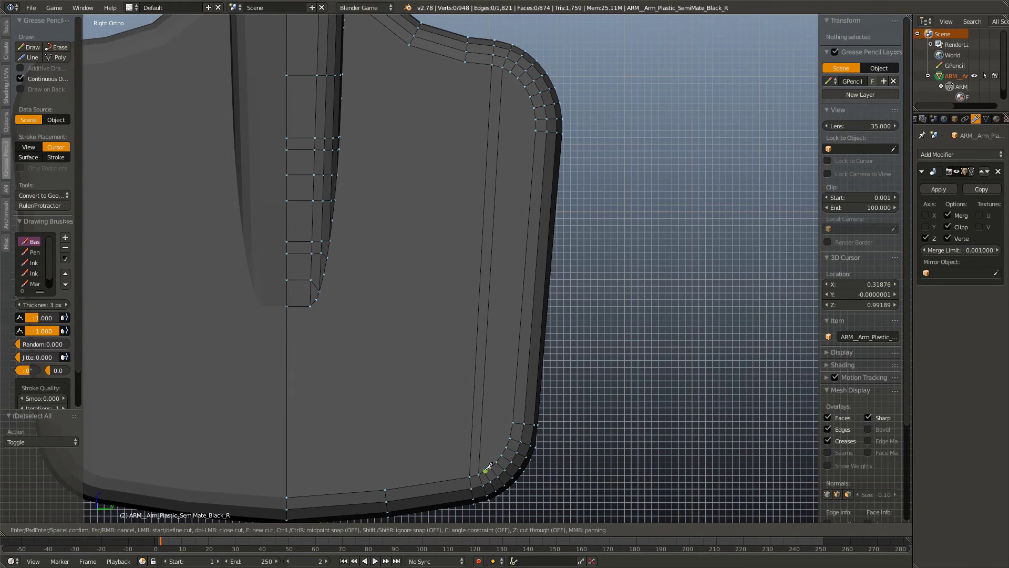
pyautogui.click(484, 471)
pyautogui.click(511, 69)
pyautogui.press('Return')
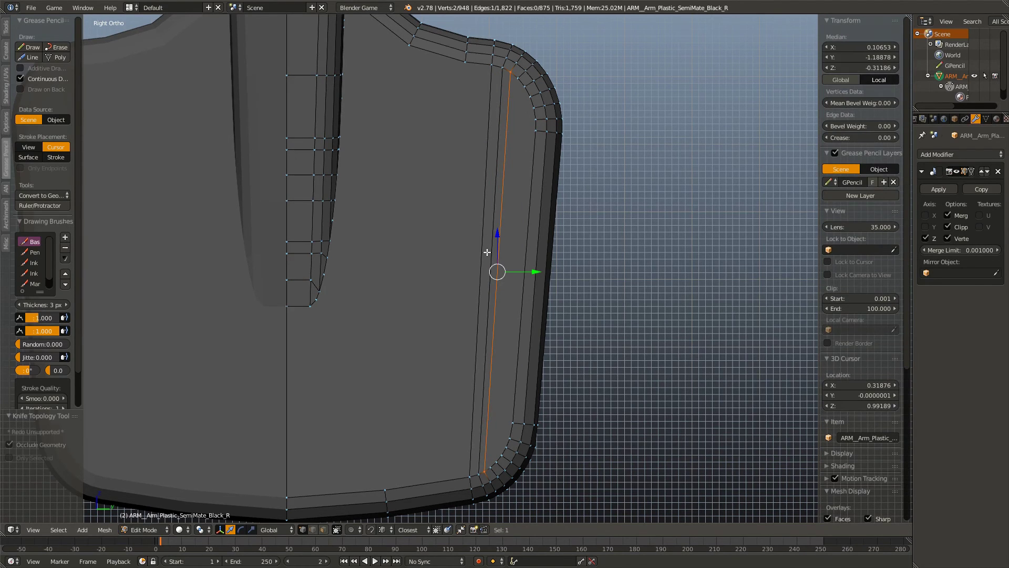
pyautogui.press('a')
pyautogui.press('k')
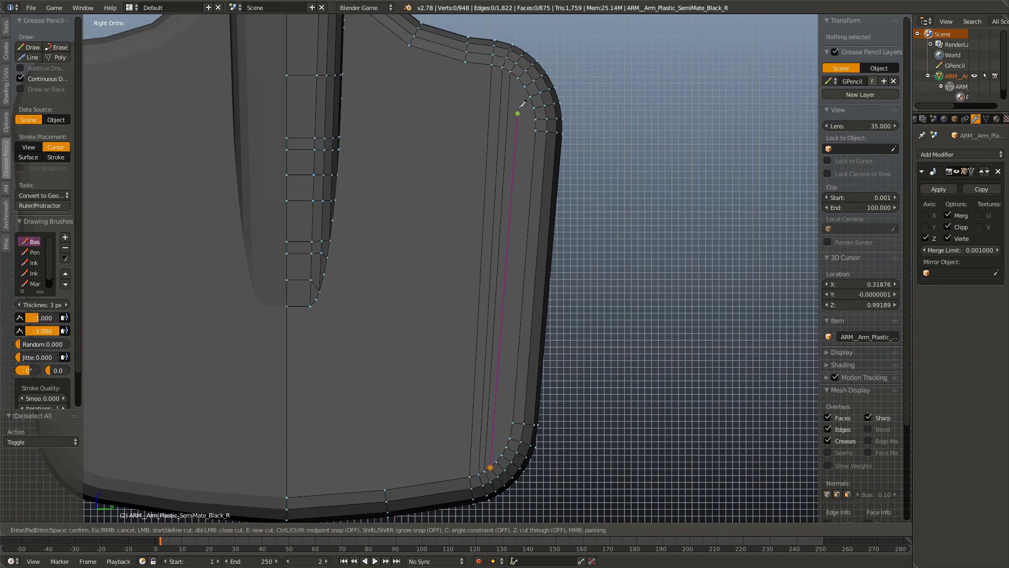
pyautogui.click(517, 79)
pyautogui.press('Return')
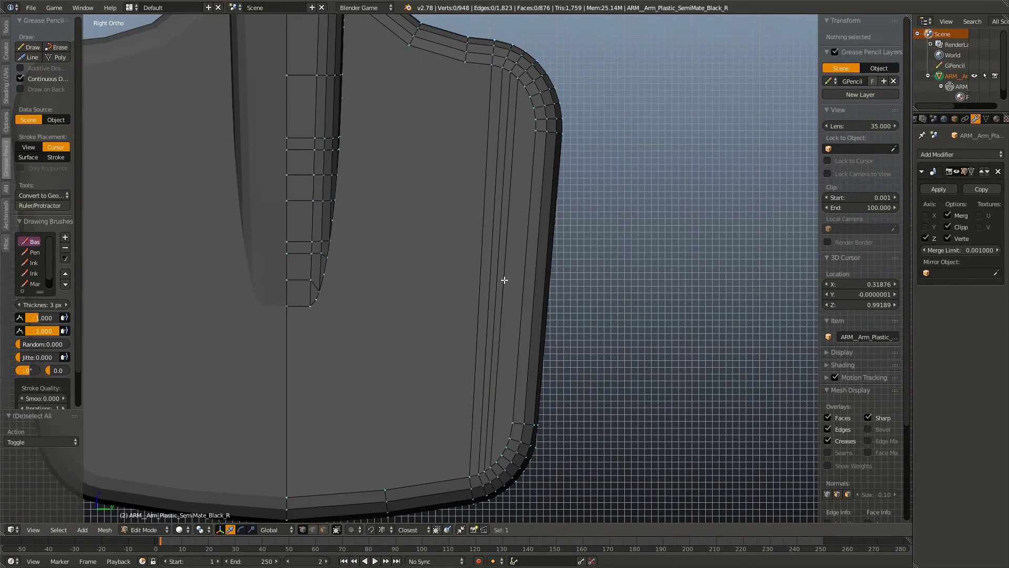
# Step: Add one more vertical knife cut at the corner, then stop cutting
pyautogui.press('k')
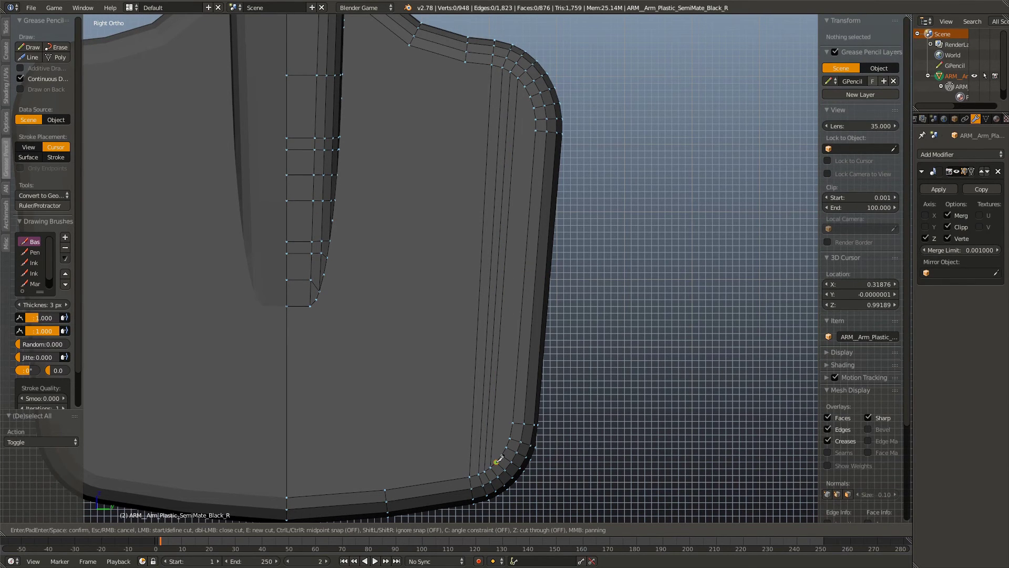
pyautogui.click(527, 85)
pyautogui.press('Return')
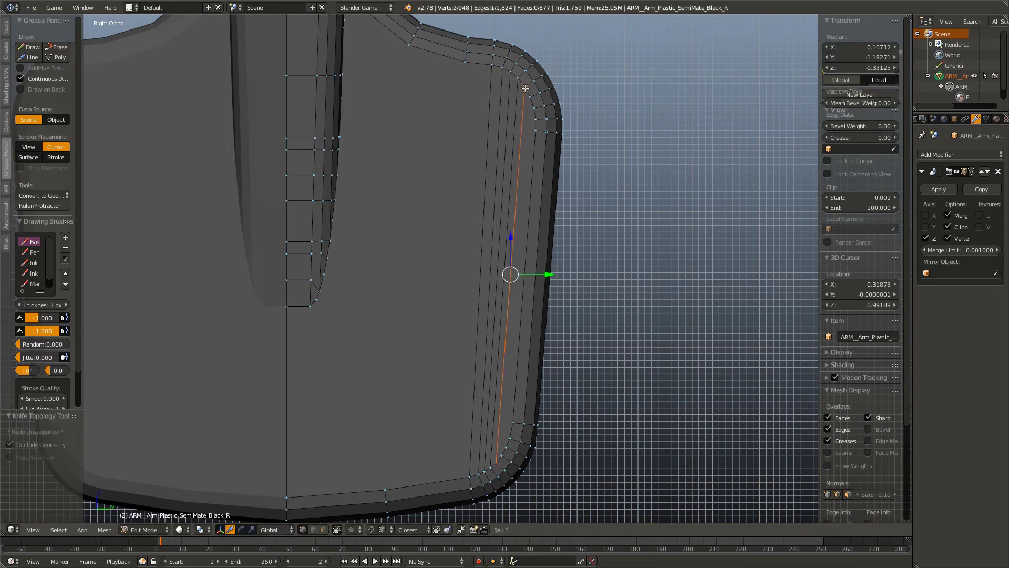
pyautogui.press('a')
pyautogui.press('k')
pyautogui.press('Escape')
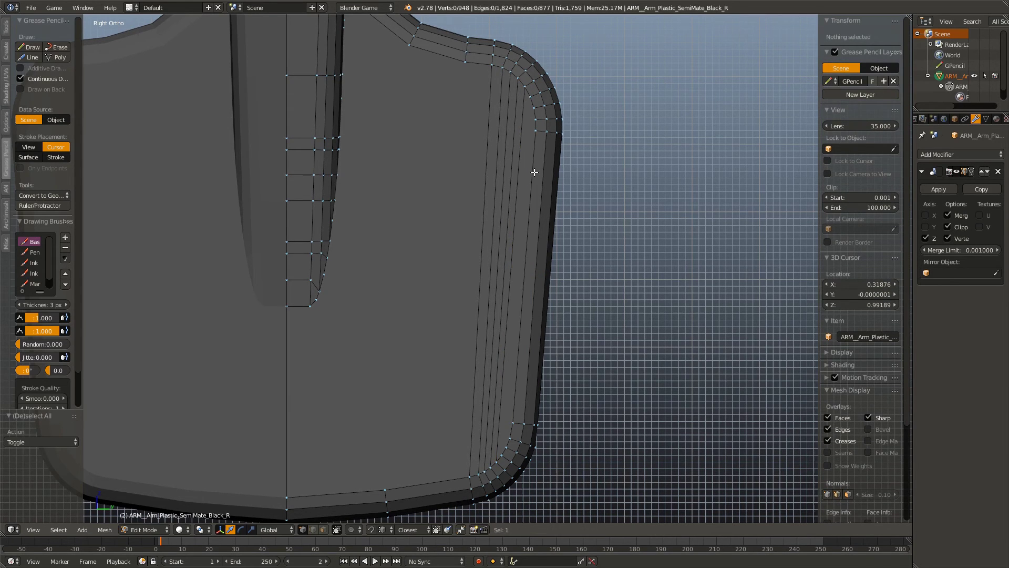
# Step: Frame the upper rounded corner, check its edge loop, and cancel a trial knife cut there
pyautogui.scroll(3)
pyautogui.moveTo(547, 126); pyautogui.dragTo(504, 342)
pyautogui.scroll(3)
pyautogui.click(556, 230)
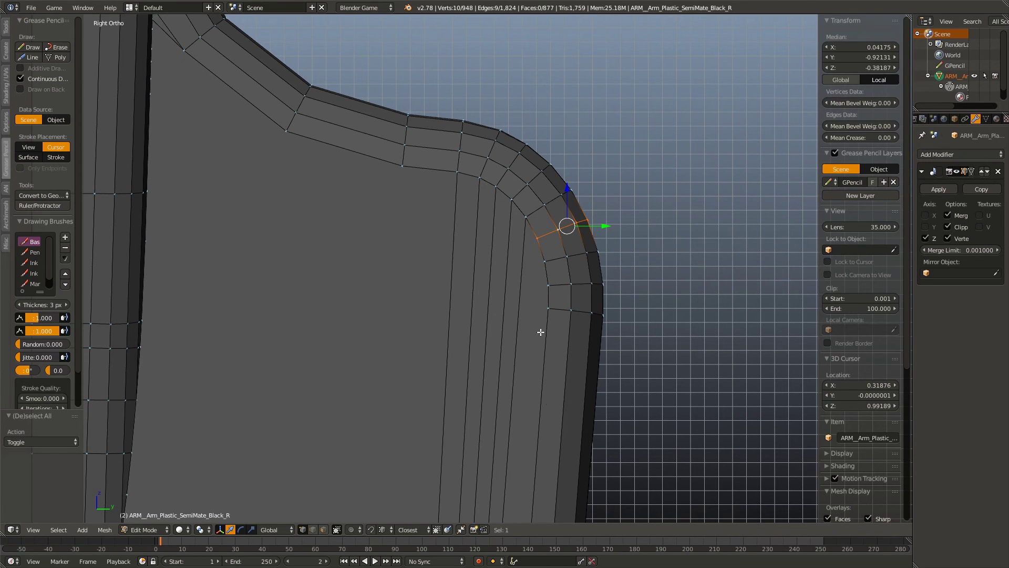
pyautogui.moveTo(541, 332); pyautogui.dragTo(521, 166)
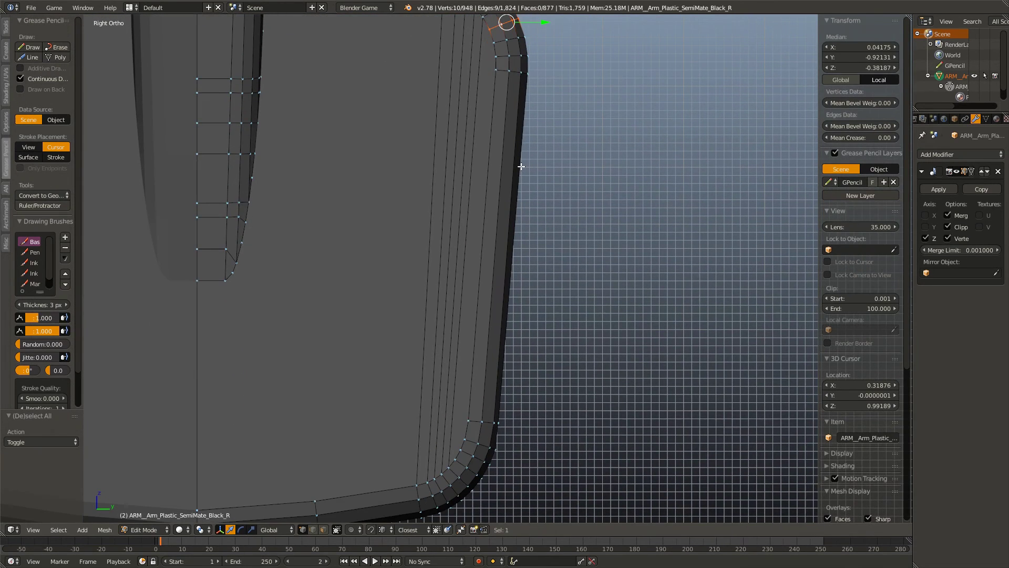
pyautogui.press('a')
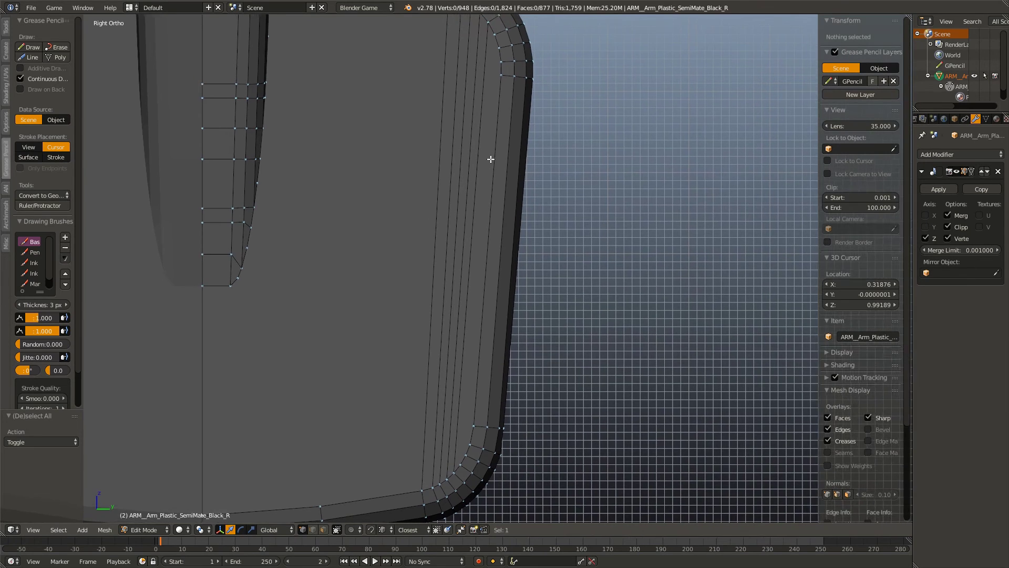
pyautogui.moveTo(494, 185); pyautogui.dragTo(498, 145)
pyautogui.scroll(3)
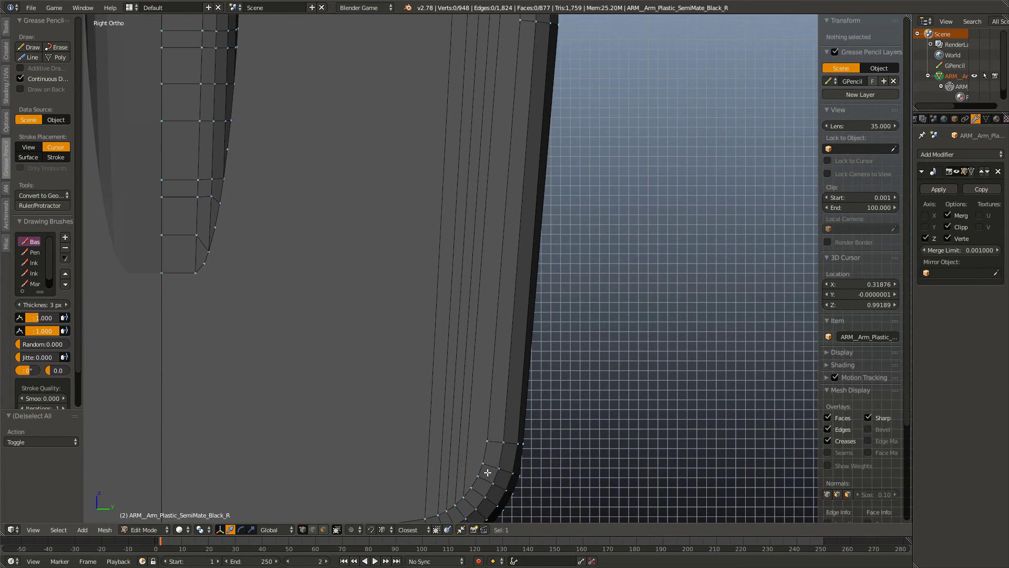
pyautogui.scroll(-3)
pyautogui.scroll(3)
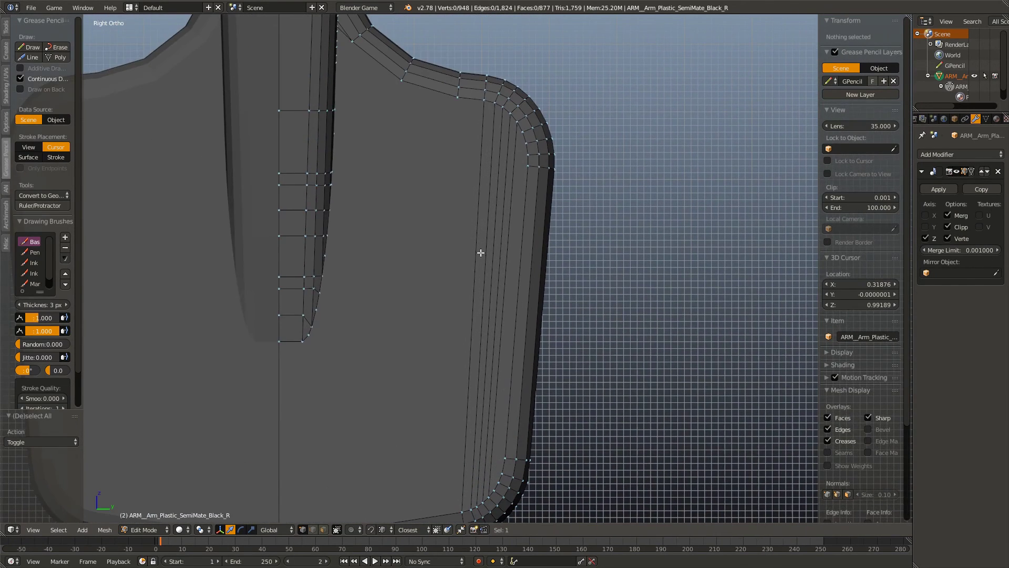
pyautogui.scroll(3)
pyautogui.scroll(3)
pyautogui.scroll(3)
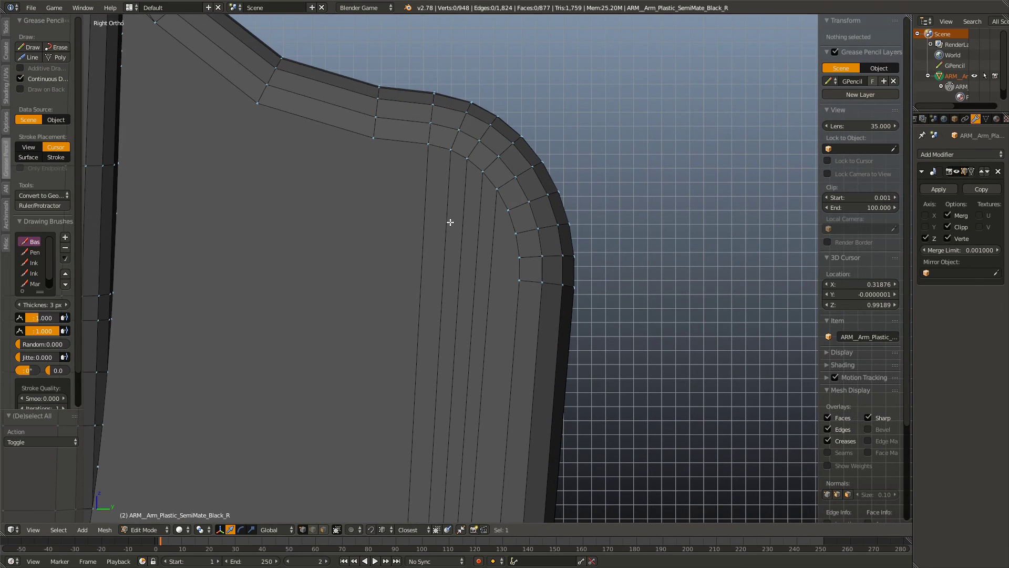
pyautogui.press('k')
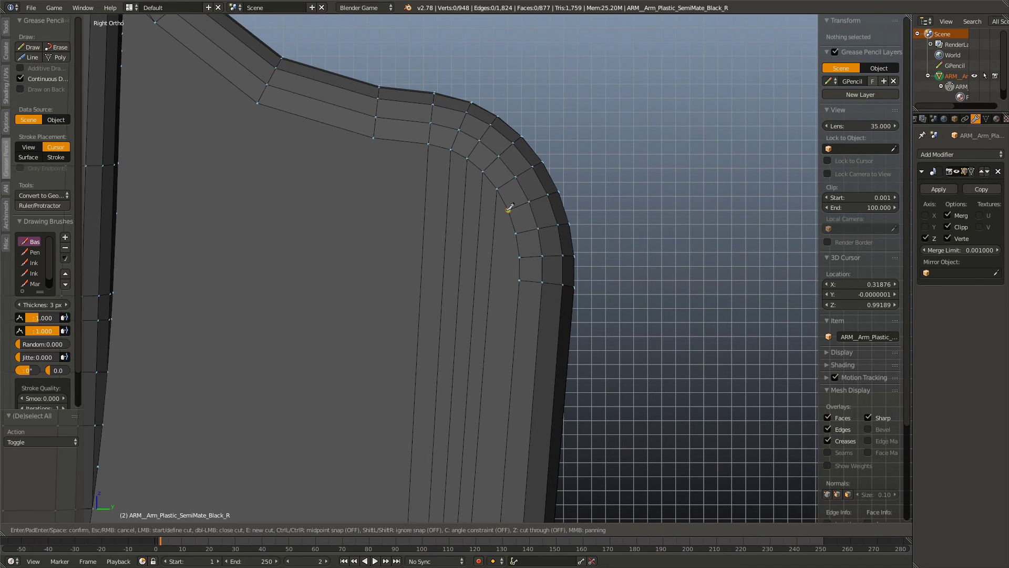
pyautogui.press('Escape')
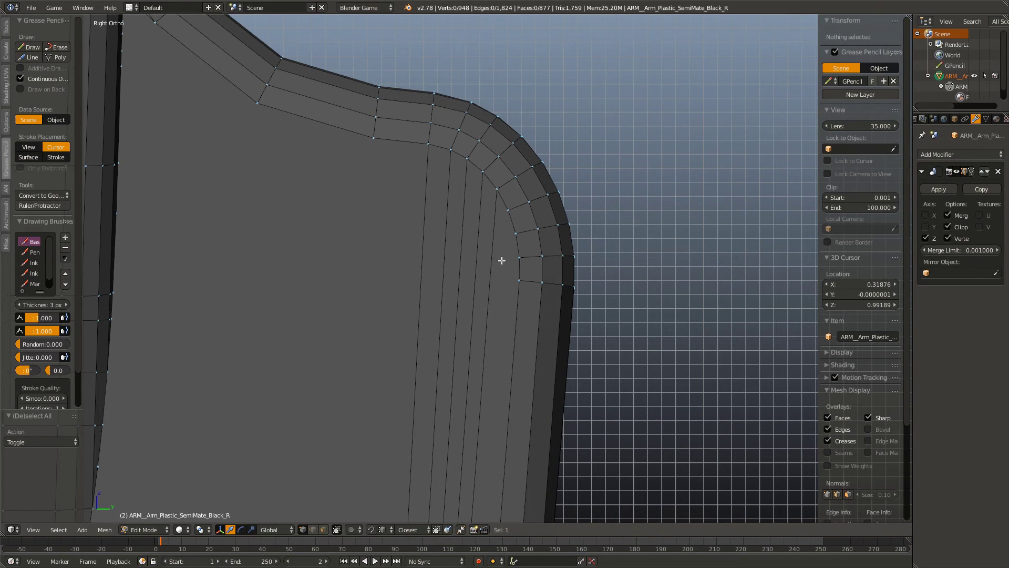
# Step: Knife two horizontal edge rows across the paddle face at the shoulder corner
pyautogui.press('k')
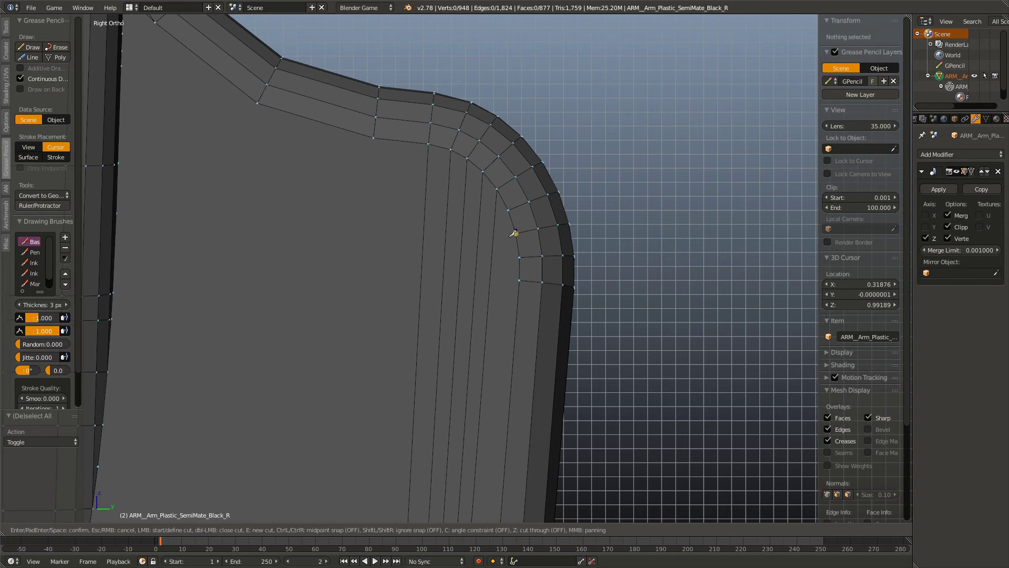
pyautogui.click(515, 234)
pyautogui.click(429, 226)
pyautogui.press('Return')
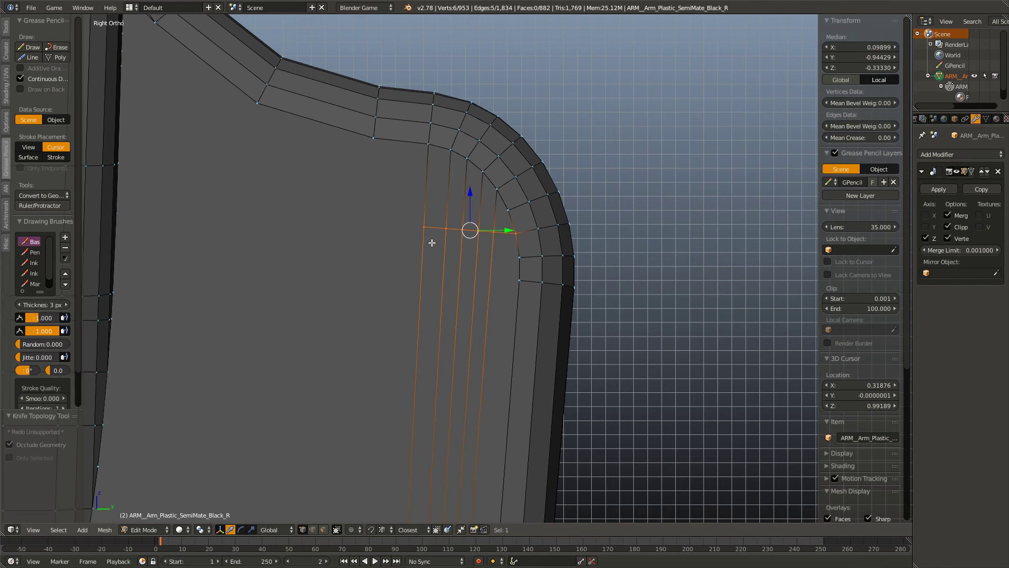
pyautogui.press('a')
pyautogui.press('k')
pyautogui.click(520, 257)
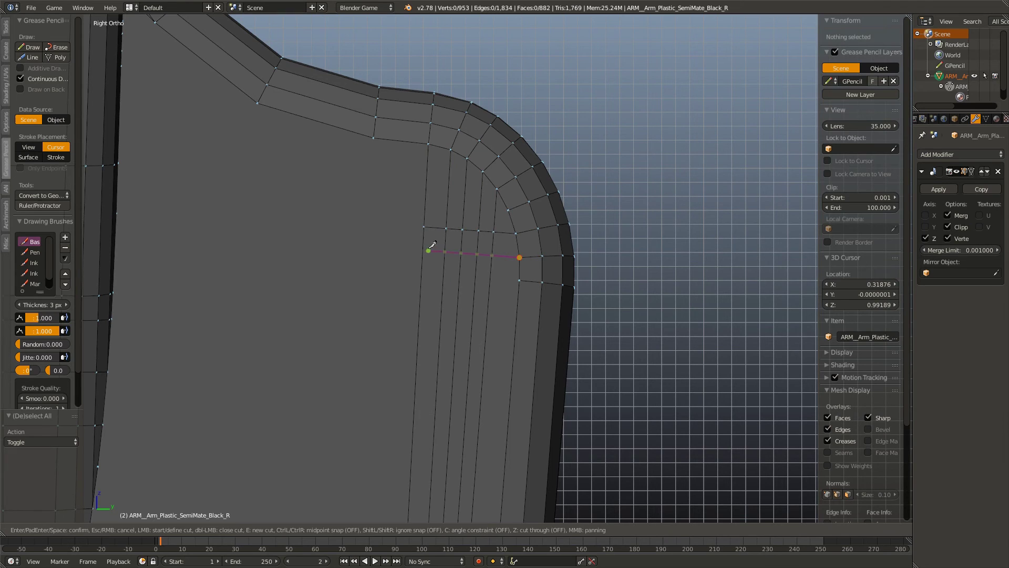
pyautogui.click(424, 251)
pyautogui.press('Return')
pyautogui.press('a')
# Step: Cut a third shoulder-corner row, inspect the shape, and return to side view
pyautogui.press('k')
pyautogui.click(519, 280)
pyautogui.click(437, 279)
pyautogui.press('Return')
pyautogui.press('a')
pyautogui.press('Tab')
pyautogui.moveTo(421, 279); pyautogui.dragTo(502, 294)
pyautogui.press('Tab')
pyautogui.scroll(-3)
pyautogui.scroll(-3)
pyautogui.scroll(3)
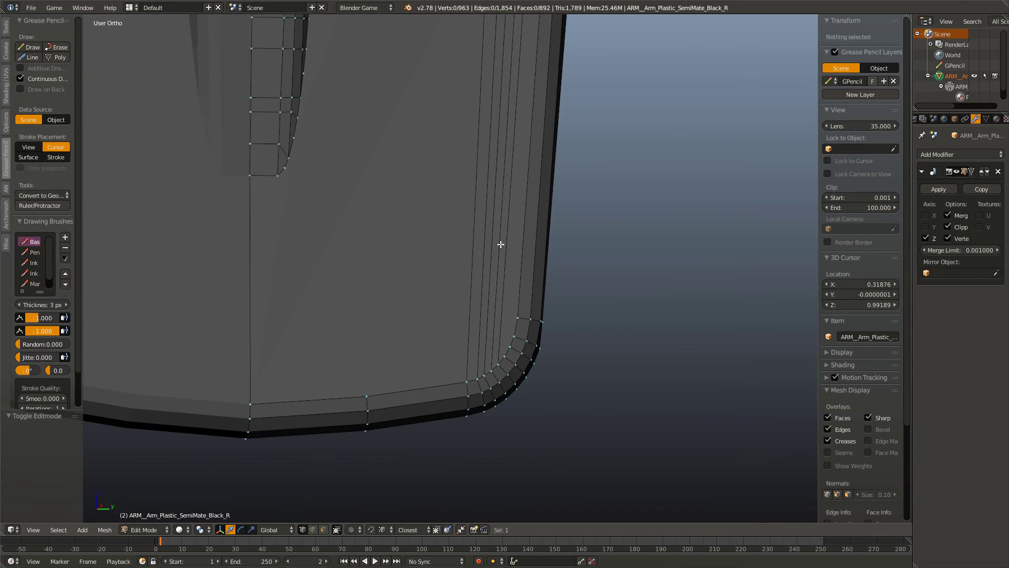
pyautogui.moveTo(500, 244); pyautogui.dragTo(500, 244)
pyautogui.press('KP_3')
# Step: Knife two horizontal edge rows across the lower rounded corner
pyautogui.press('k')
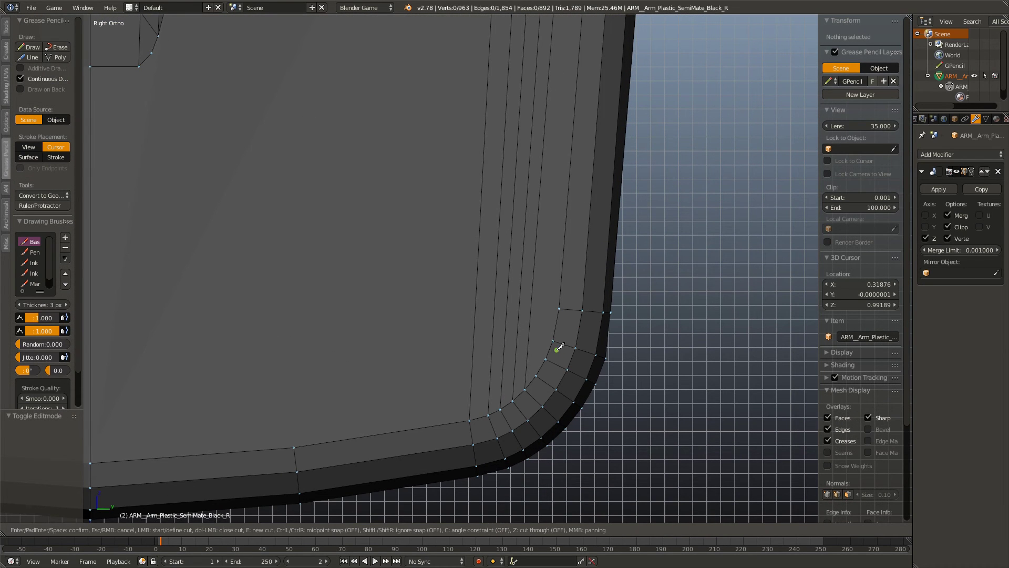
pyautogui.click(546, 359)
pyautogui.click(472, 356)
pyautogui.press('Return')
pyautogui.press('a')
pyautogui.press('k')
pyautogui.click(582, 310)
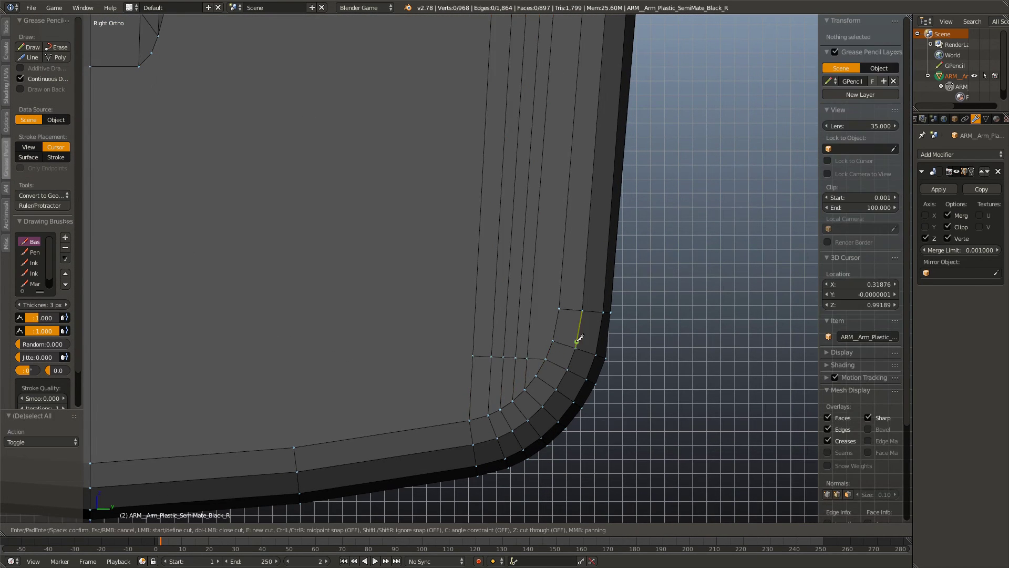
pyautogui.click(553, 341)
pyautogui.click(478, 335)
pyautogui.press('Return')
pyautogui.press('a')
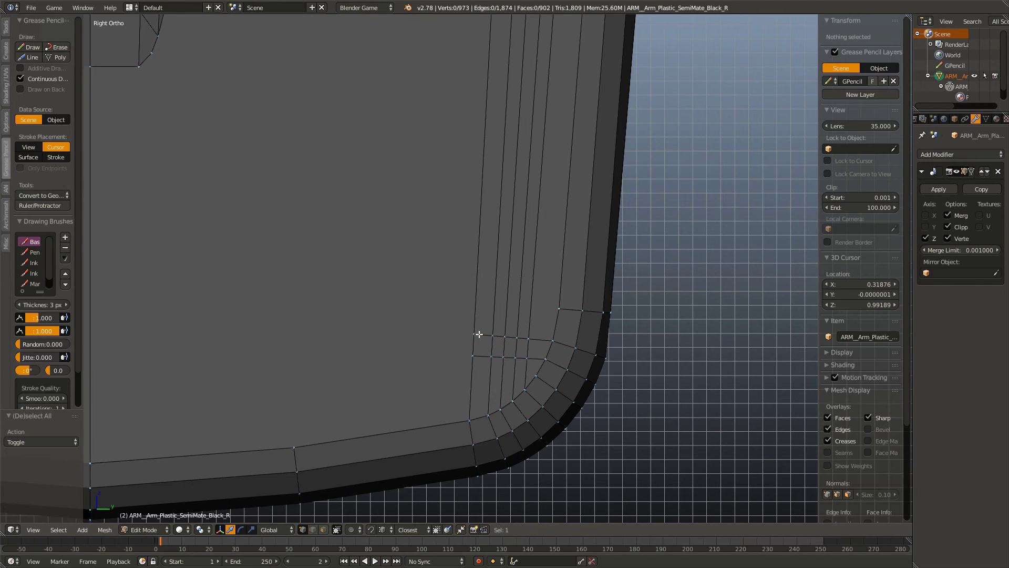
# Step: Add further rows at the lower corner, then undo the faulty last cut
pyautogui.press('k')
pyautogui.click(559, 308)
pyautogui.click(476, 303)
pyautogui.press('Return')
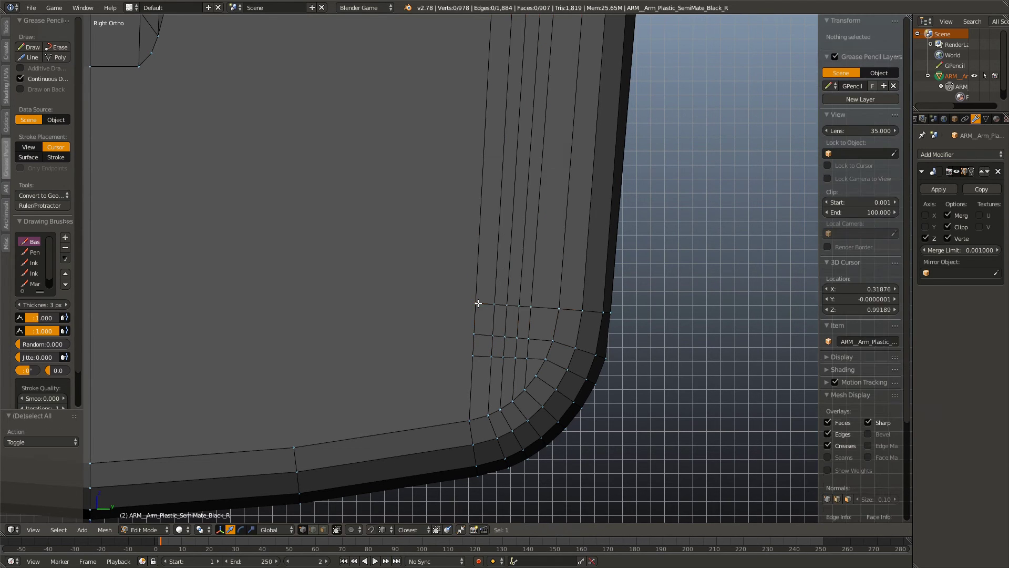
pyautogui.press('a')
pyautogui.press('k')
pyautogui.click(475, 390)
pyautogui.press('Return')
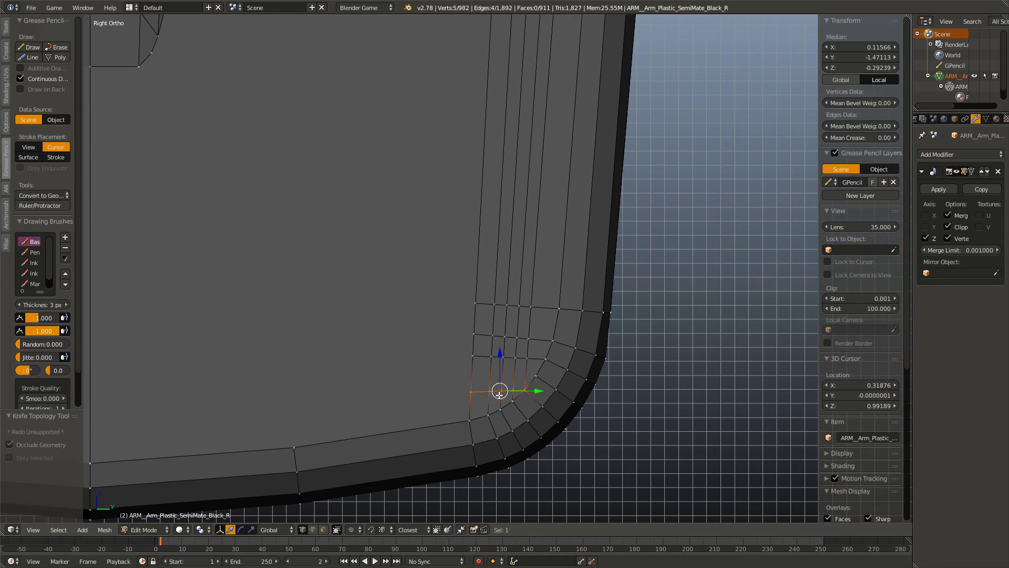
pyautogui.press('a')
pyautogui.press('k')
pyautogui.press('Return')
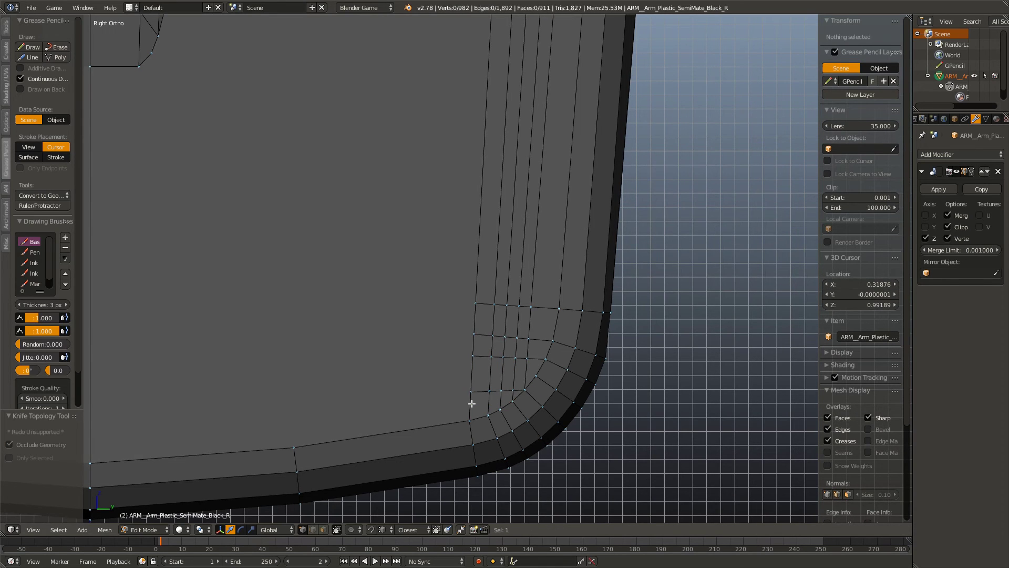
pyautogui.hotkey('ctrl', 'z')
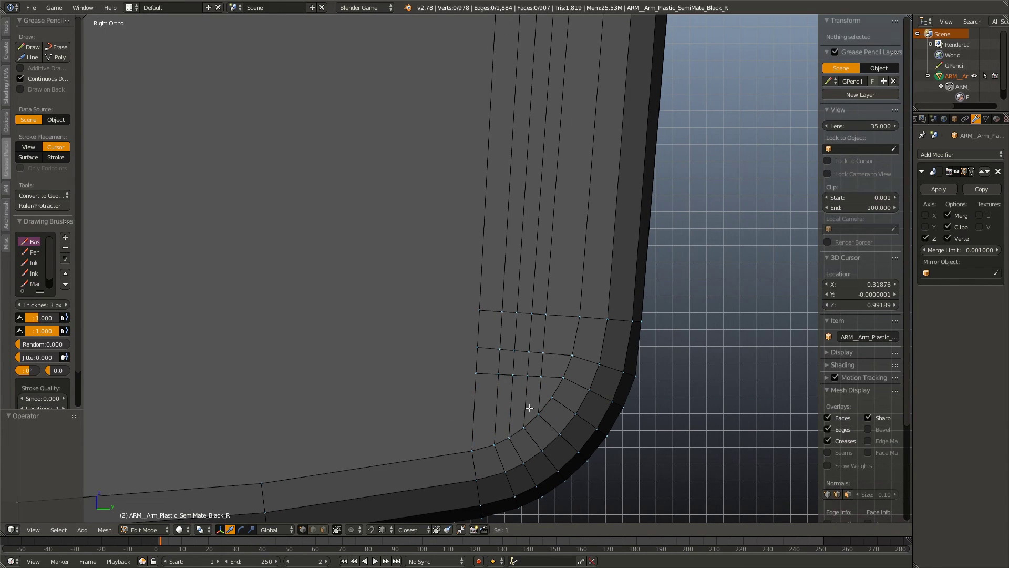
pyautogui.hotkey('ctrl', 'z')
# Step: Knife a long edge down the whole paddle face and slide it into position
pyautogui.moveTo(533, 252); pyautogui.dragTo(514, 284)
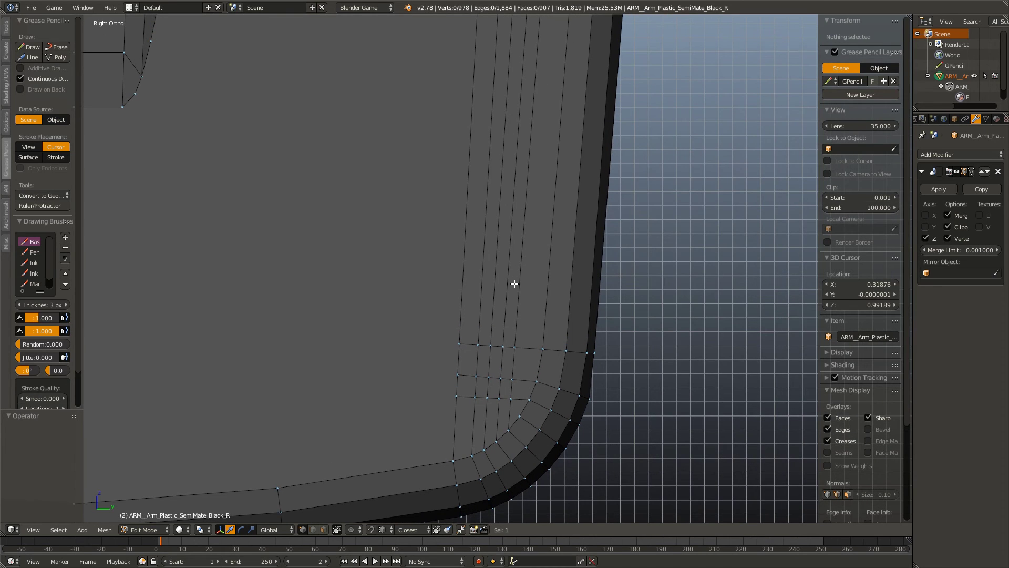
pyautogui.scroll(-3)
pyautogui.moveTo(514, 284); pyautogui.dragTo(480, 378)
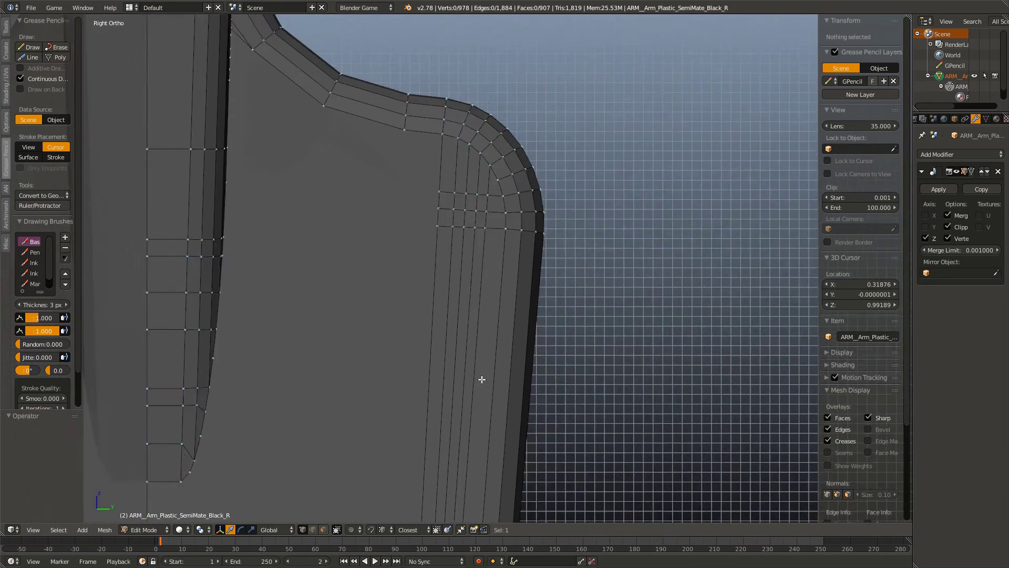
pyautogui.scroll(3)
pyautogui.scroll(-3)
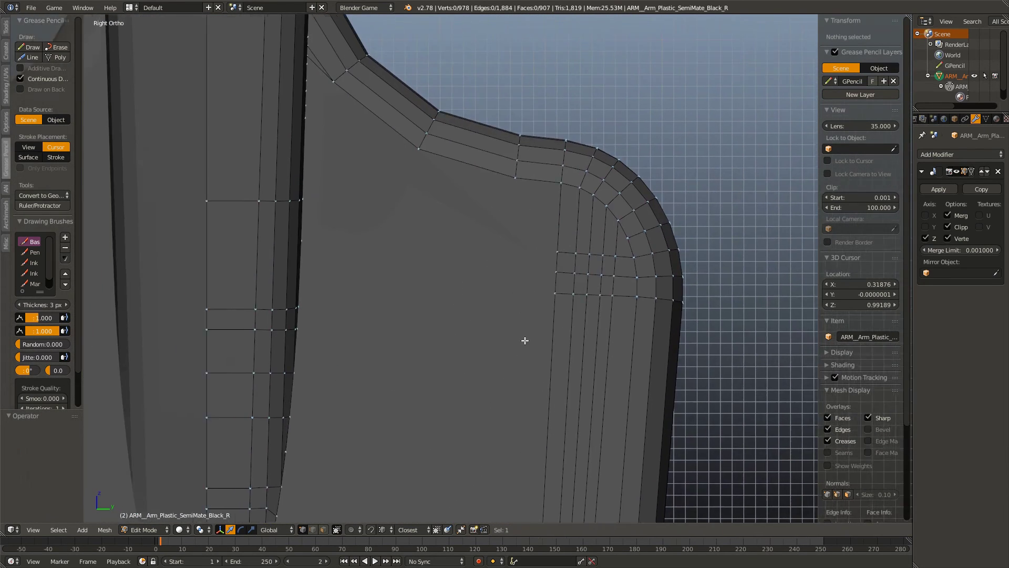
pyautogui.scroll(-3)
pyautogui.moveTo(527, 331); pyautogui.dragTo(527, 266)
pyautogui.scroll(-3)
pyautogui.scroll(3)
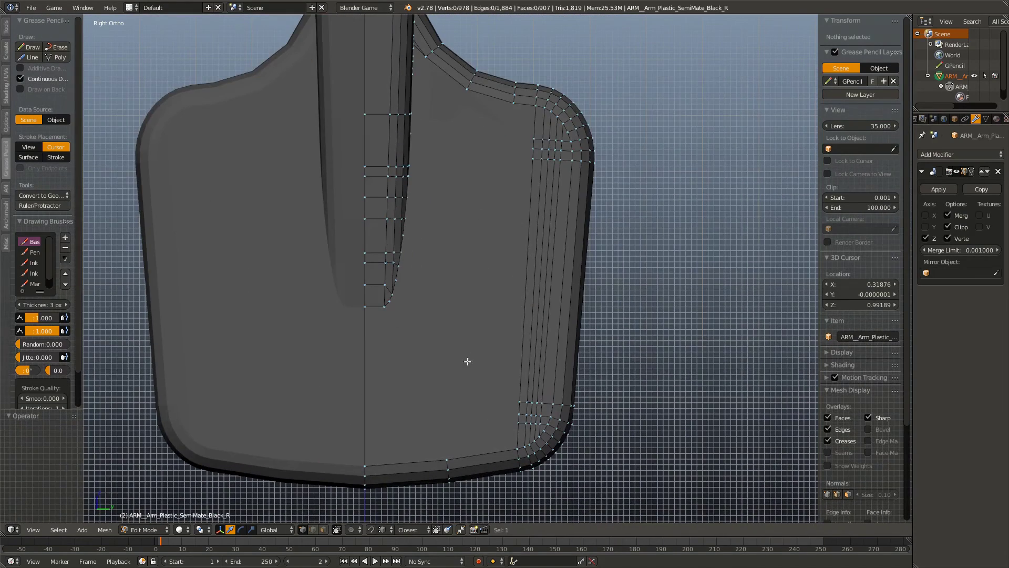
pyautogui.press('k')
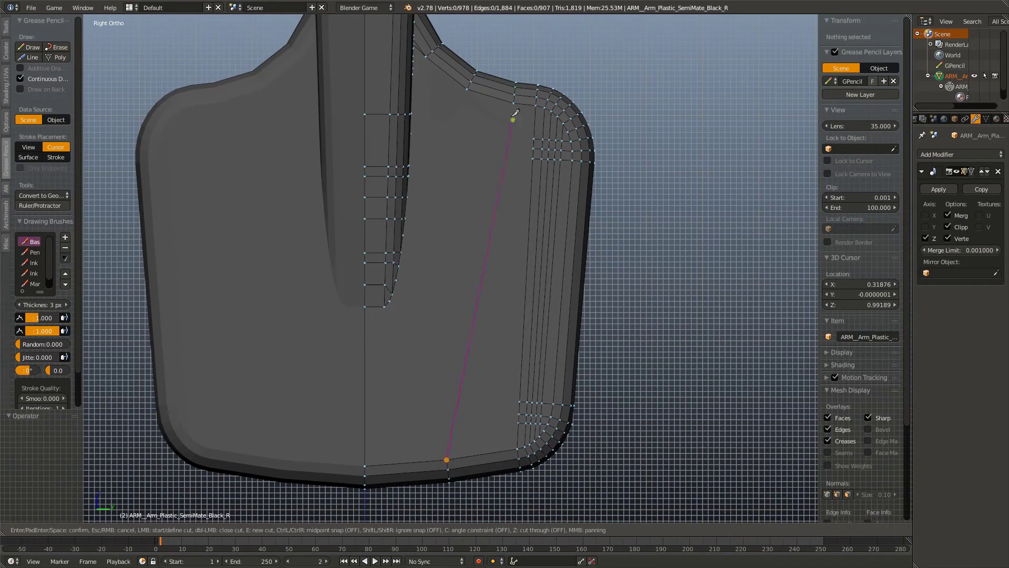
pyautogui.click(468, 86)
pyautogui.press('Return')
pyautogui.scroll(-3)
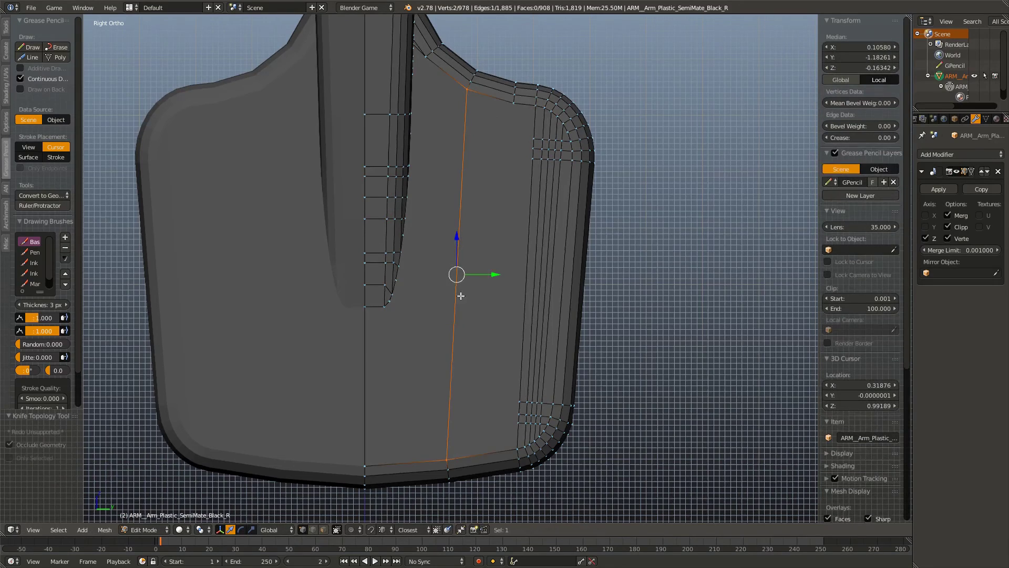
pyautogui.scroll(3)
pyautogui.press('g')
pyautogui.press('g')
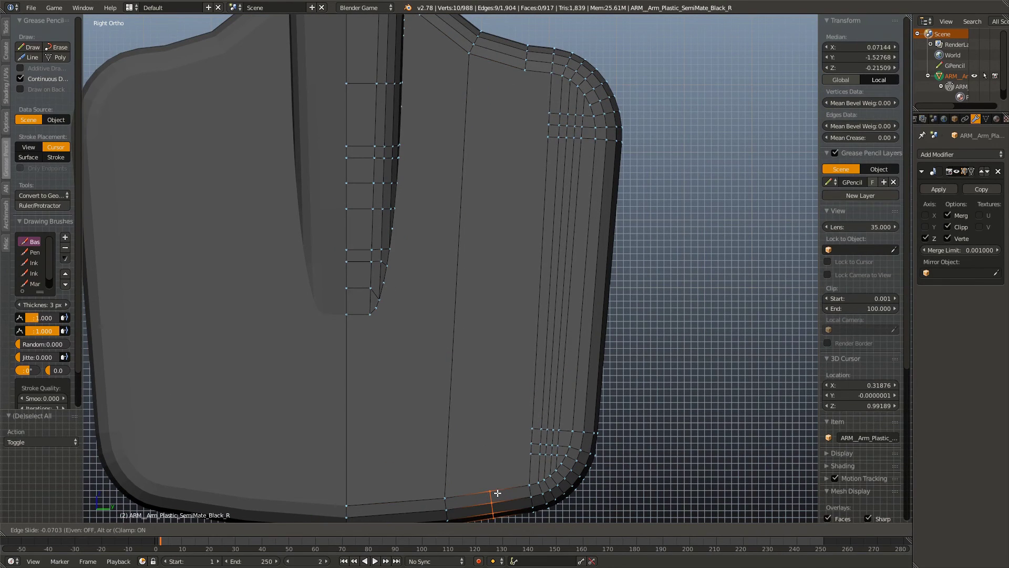
pyautogui.click(497, 493)
pyautogui.press('a')
# Step: Knife a second long edge down the paddle face and view it at an angle
pyautogui.press('k')
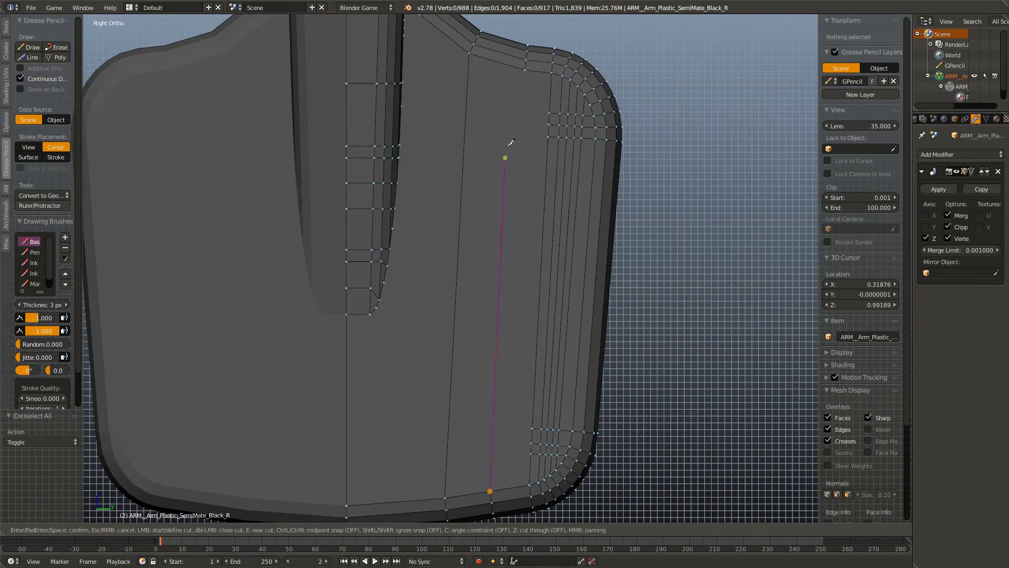
pyautogui.click(521, 79)
pyautogui.press('Return')
pyautogui.press('a')
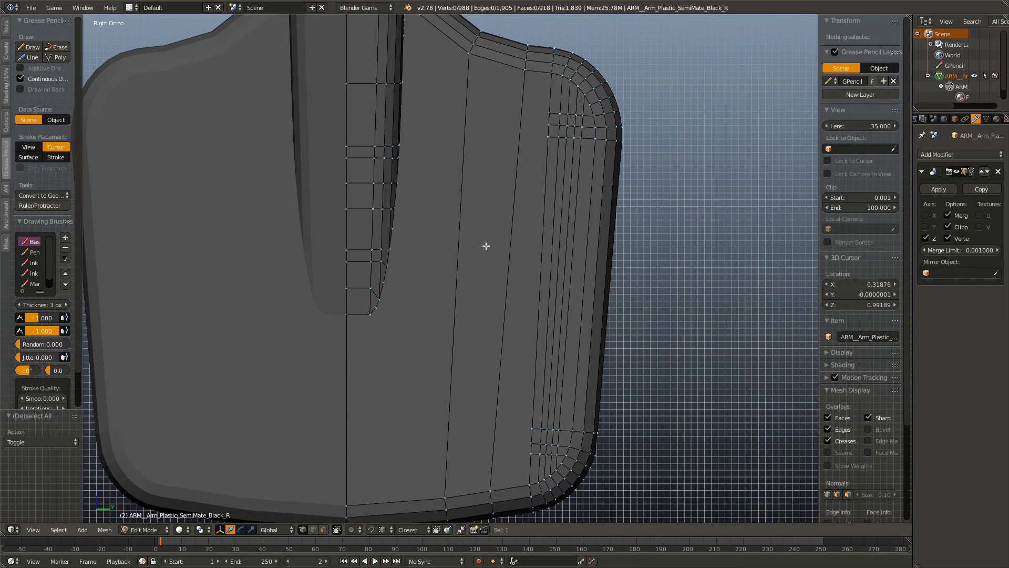
pyautogui.scroll(3)
pyautogui.scroll(3)
pyautogui.moveTo(486, 250); pyautogui.dragTo(426, 350)
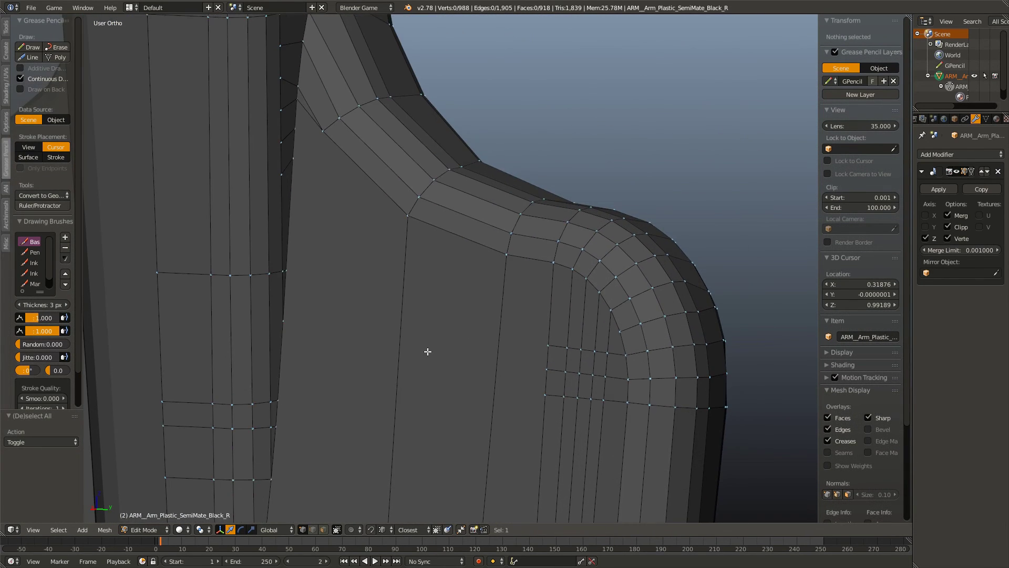
# Step: Try a diagonal knife cut across the shoulder, then undo it
pyautogui.press('k')
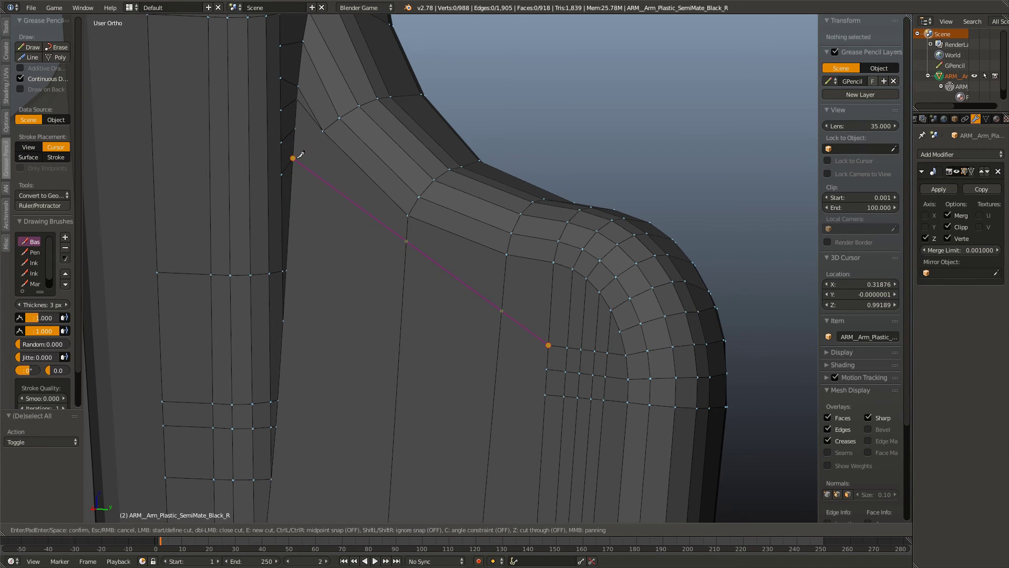
pyautogui.click(300, 155)
pyautogui.press('Return')
pyautogui.press('a')
pyautogui.scroll(3)
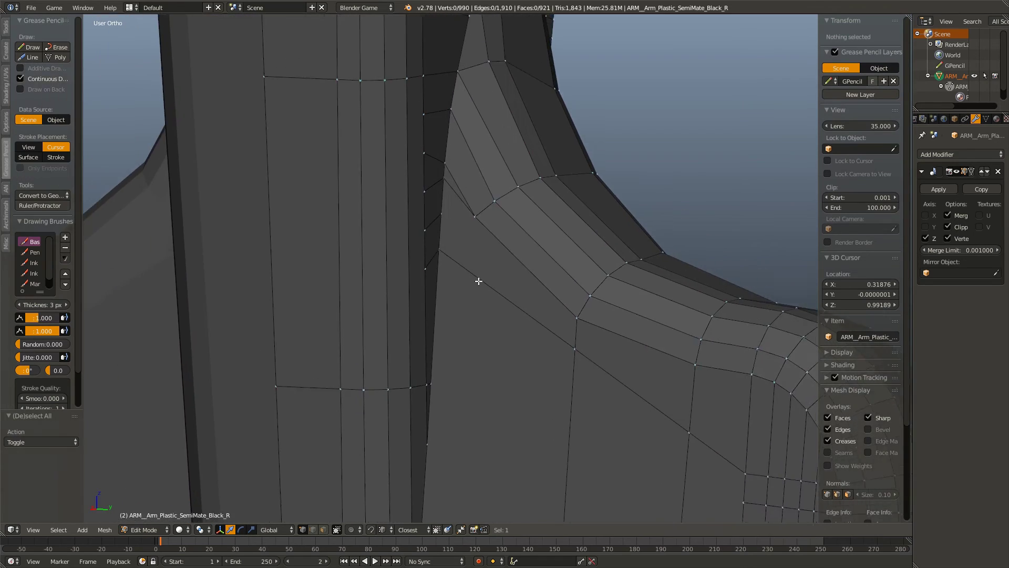
pyautogui.scroll(3)
pyautogui.hotkey('ctrl', 'z')
pyautogui.hotkey('ctrl', 'z')
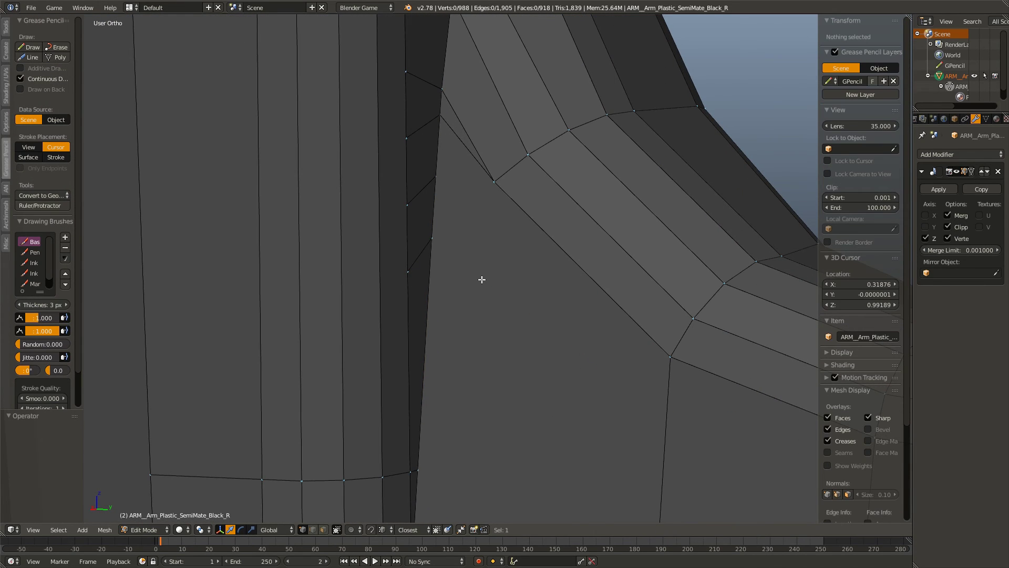
# Step: Knife a short edge across the narrow inner face and dissolve the stray vertex it leaves
pyautogui.moveTo(483, 279); pyautogui.dragTo(424, 256)
pyautogui.press('k')
pyautogui.click(469, 258)
pyautogui.press('Return')
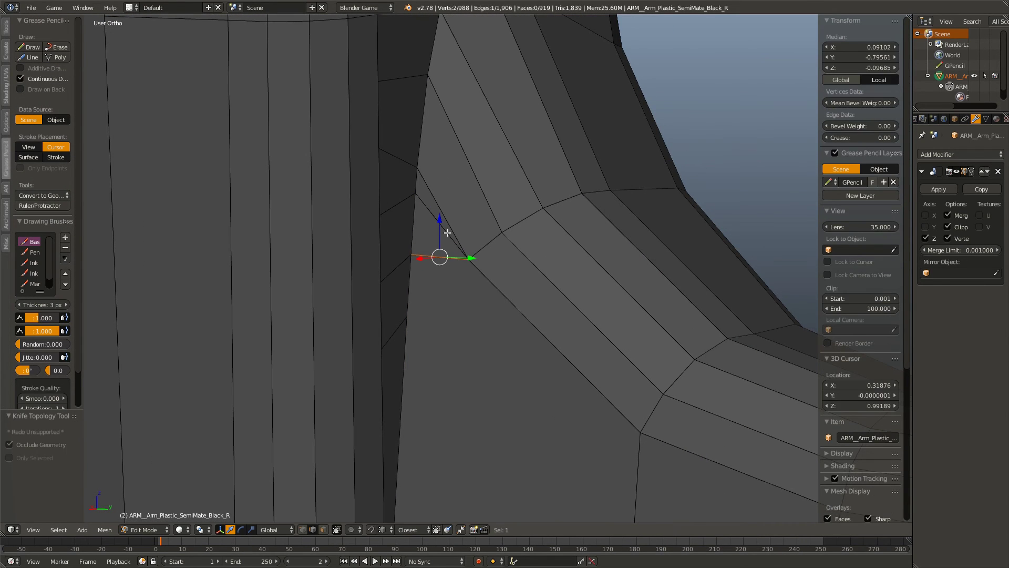
pyautogui.rightClick(421, 216)
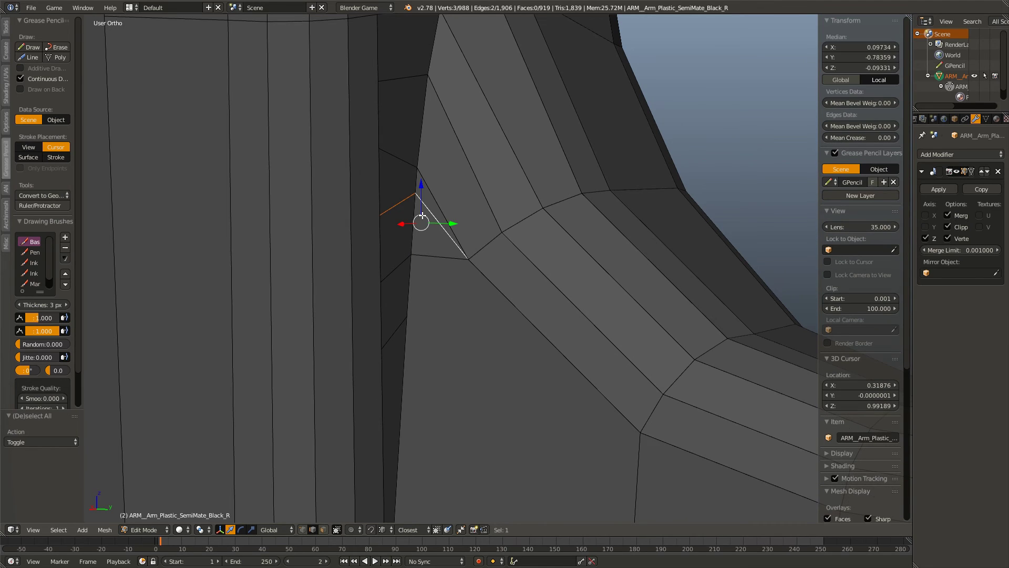
pyautogui.press('x')
pyautogui.click(422, 216)
pyautogui.press('a')
pyautogui.scroll(-3)
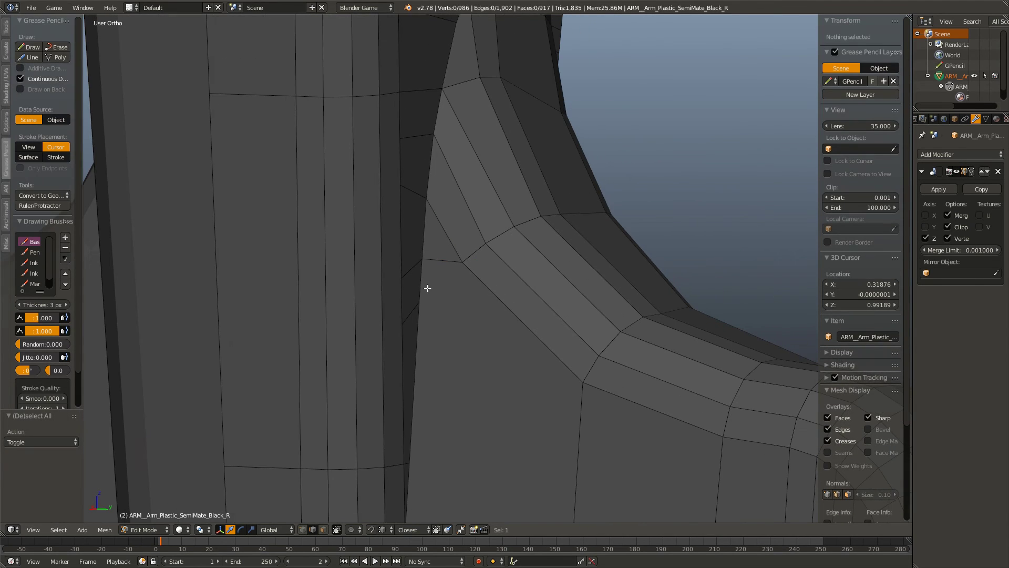
# Step: Knife two horizontal edges across the paddle face, continuing the corner edge rows
pyautogui.press('k')
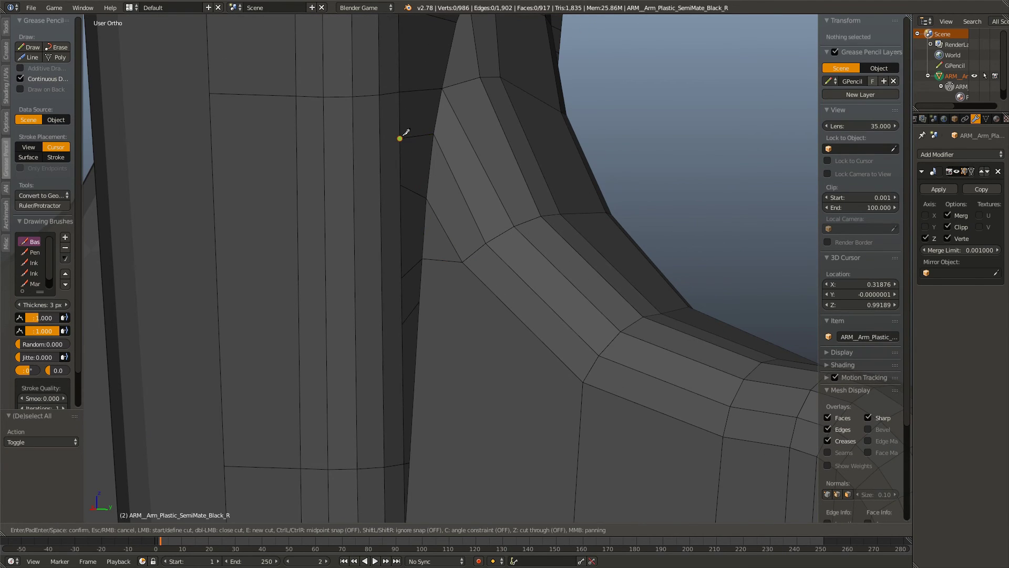
pyautogui.click(400, 138)
pyautogui.click(212, 141)
pyautogui.press('Return')
pyautogui.press('k')
pyautogui.click(214, 185)
pyautogui.press('Return')
# Step: Knife two more horizontal edges lower down across the paddle face
pyautogui.press('k')
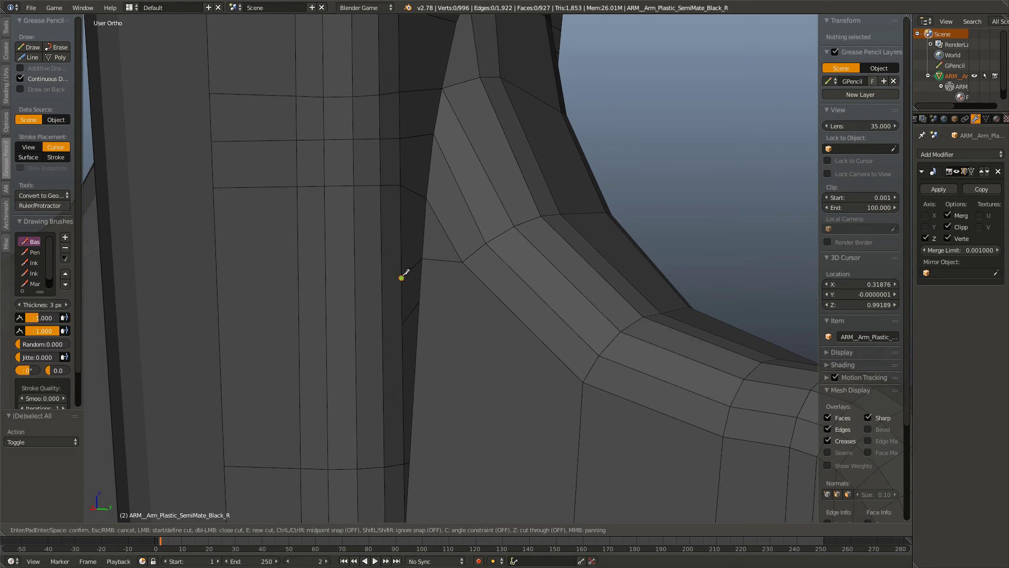
pyautogui.click(217, 275)
pyautogui.press('Return')
pyautogui.press('k')
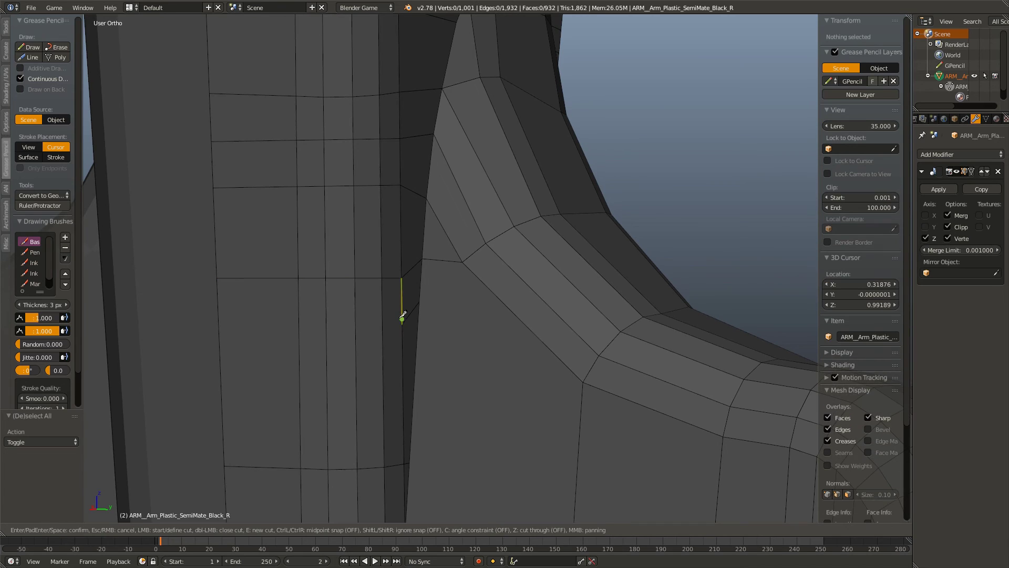
pyautogui.click(383, 317)
pyautogui.click(221, 330)
pyautogui.press('Return')
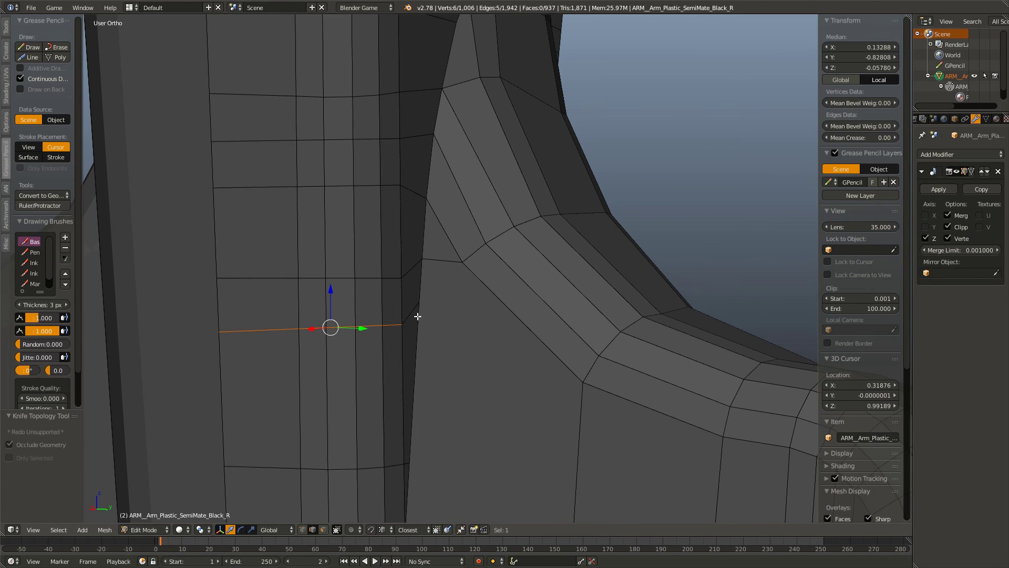
# Step: Edge-slide the thin vertical sliver edge down to a cleaner position
pyautogui.rightClick(417, 316)
pyautogui.press('g')
pyautogui.press('g')
pyautogui.click(412, 351)
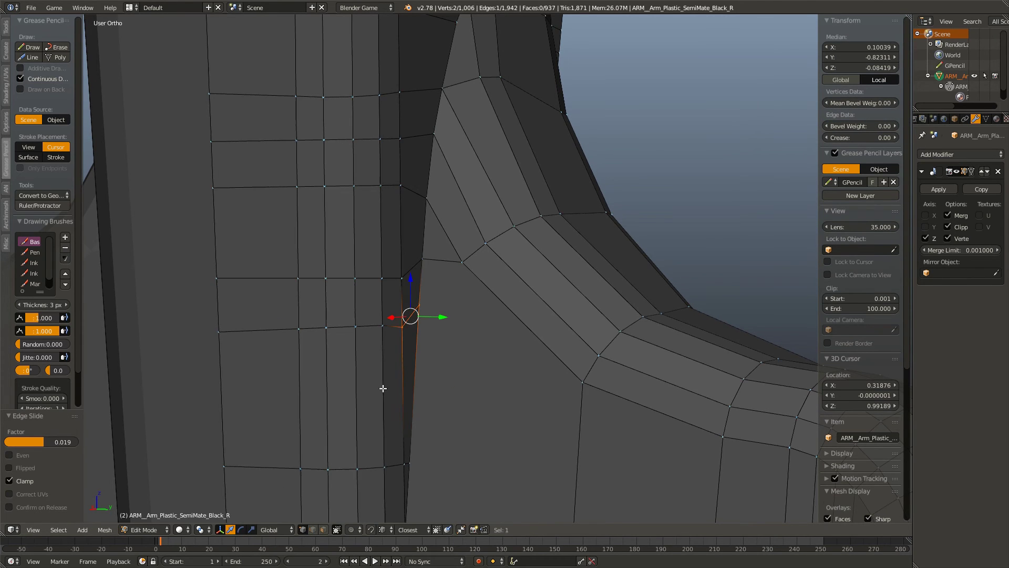
pyautogui.press('a')
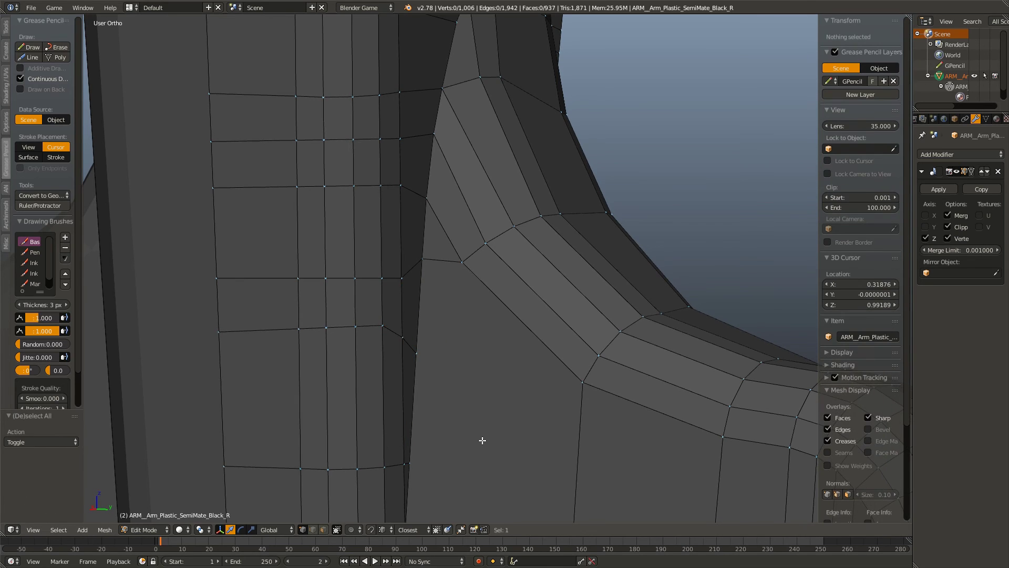
pyautogui.moveTo(482, 440); pyautogui.dragTo(375, 270)
pyautogui.scroll(3)
# Step: Knife two edges on the upper face, joining the inner strip to border loop vertices
pyautogui.press('k')
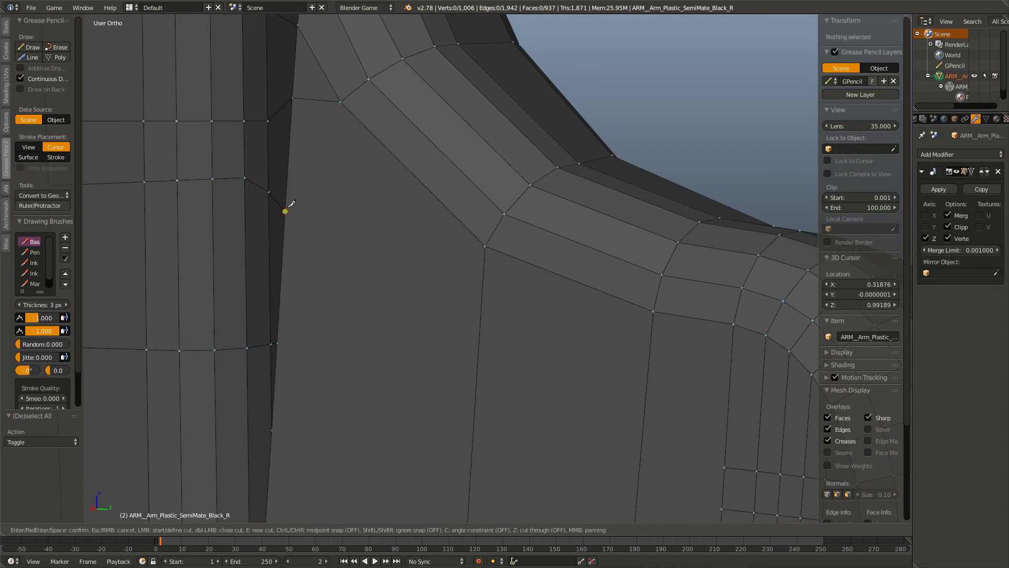
pyautogui.click(484, 242)
pyautogui.press('Return')
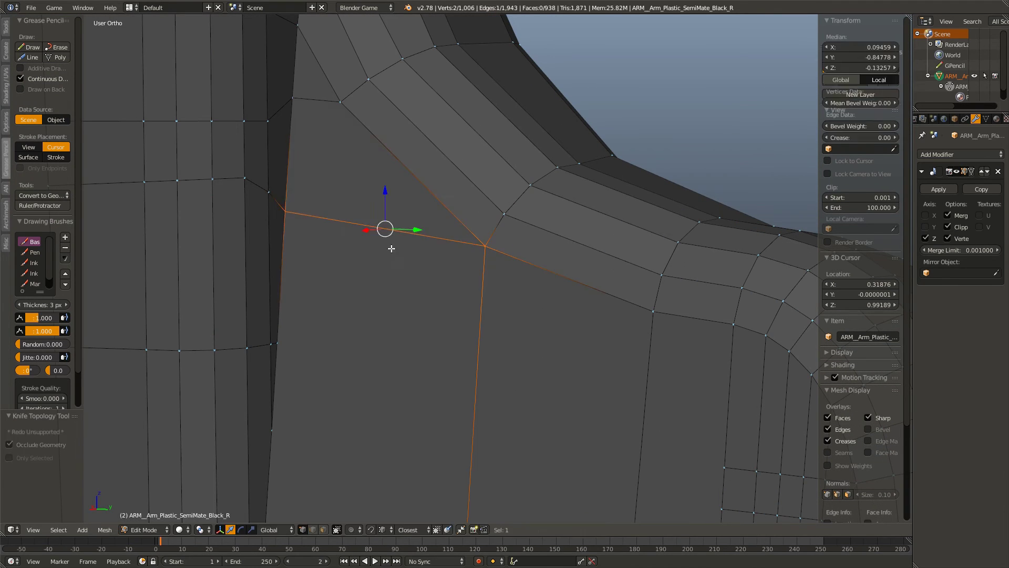
pyautogui.moveTo(484, 243); pyautogui.dragTo(383, 250)
pyautogui.press('a')
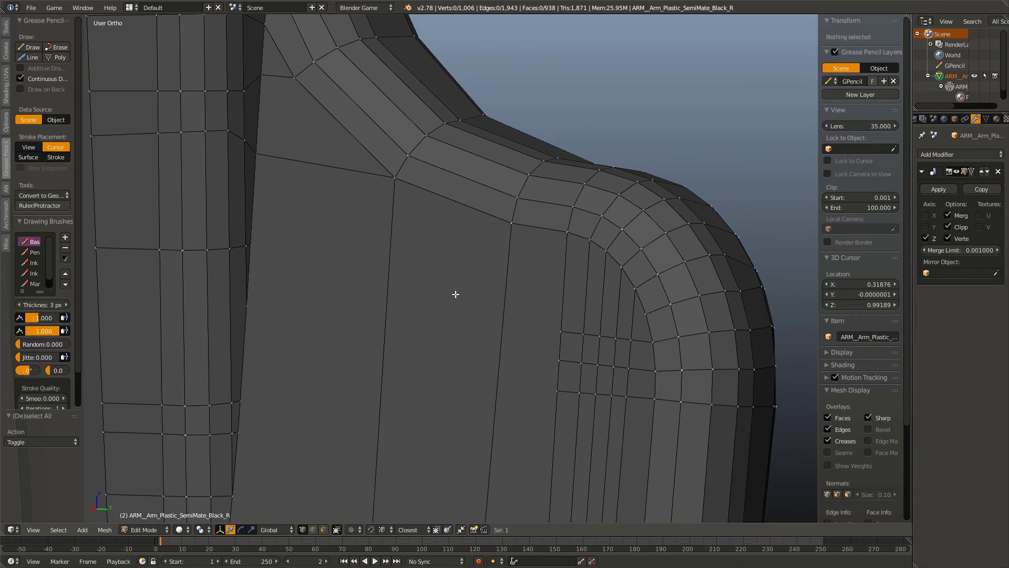
pyautogui.press('k')
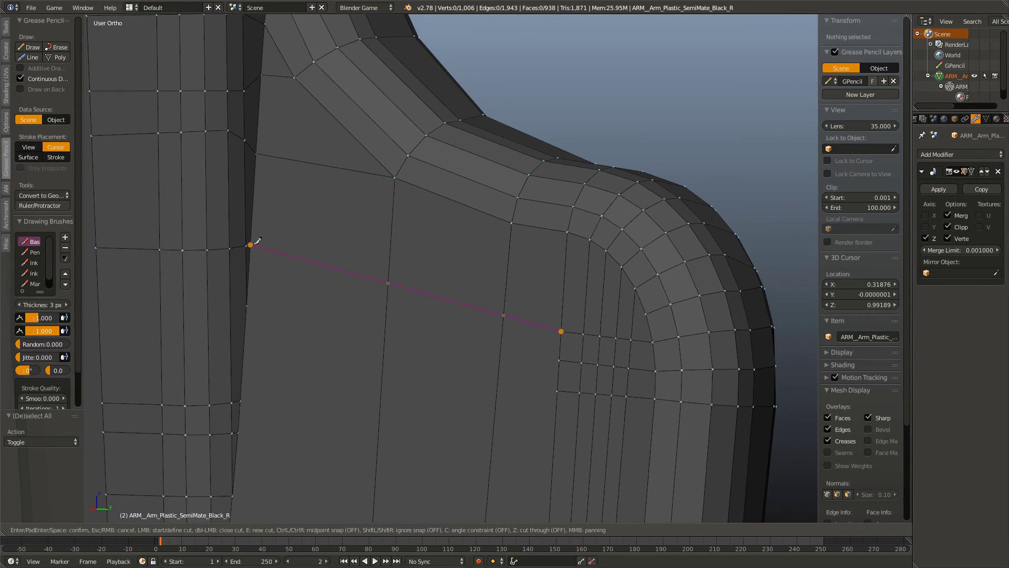
pyautogui.click(250, 245)
pyautogui.press('Return')
pyautogui.press('a')
pyautogui.moveTo(326, 306); pyautogui.dragTo(373, 311)
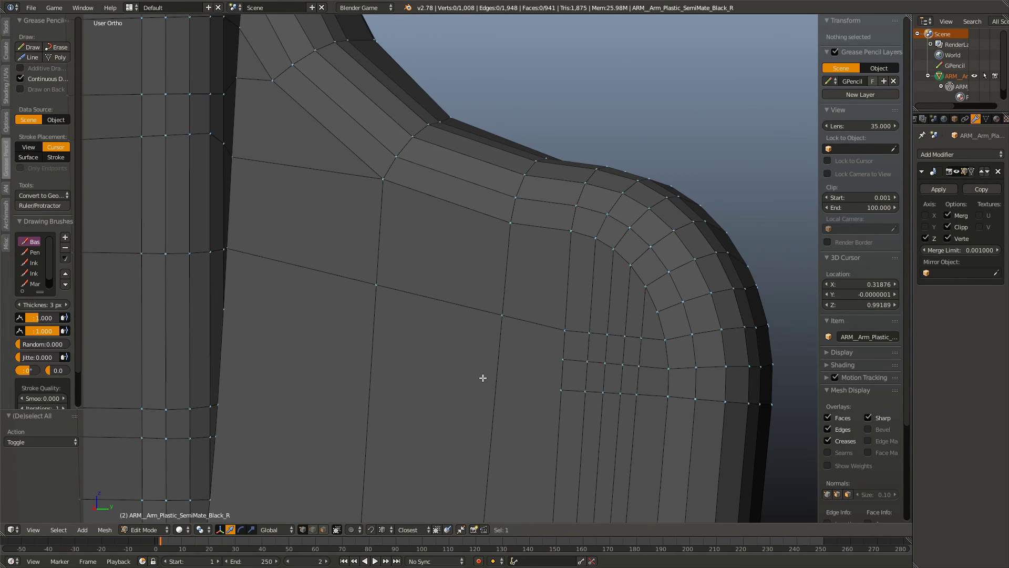
# Step: Make two more knife cuts, then select the vertex at the inner strip's bottom
pyautogui.press('k')
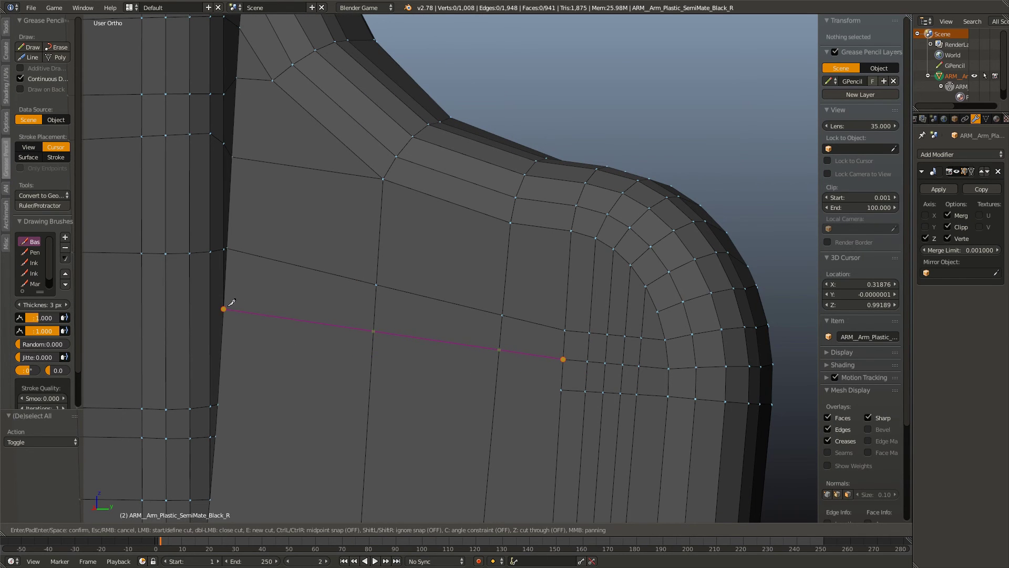
pyautogui.press('Return')
pyautogui.press('a')
pyautogui.moveTo(383, 401); pyautogui.dragTo(467, 298)
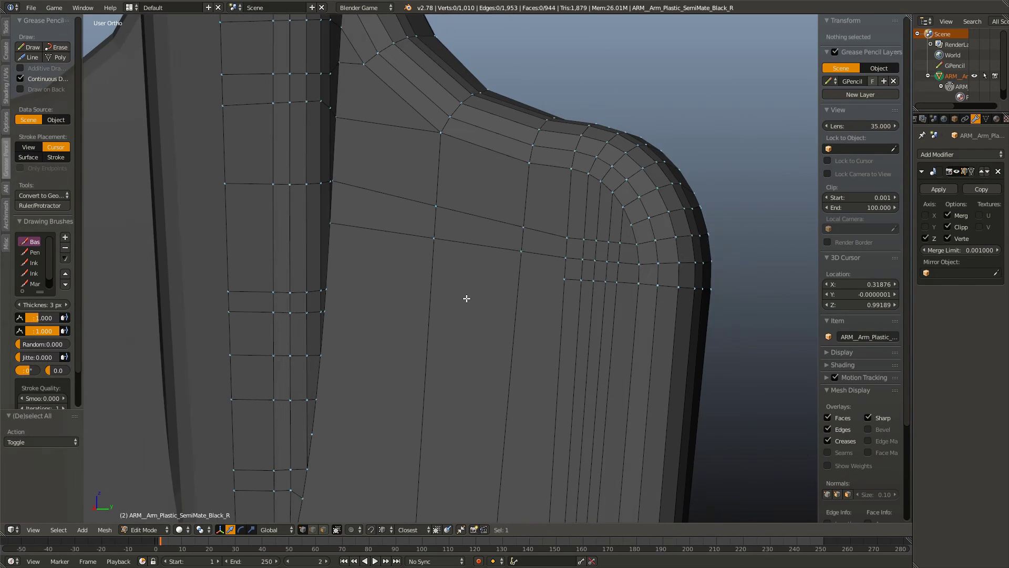
pyautogui.scroll(3)
pyautogui.press('k')
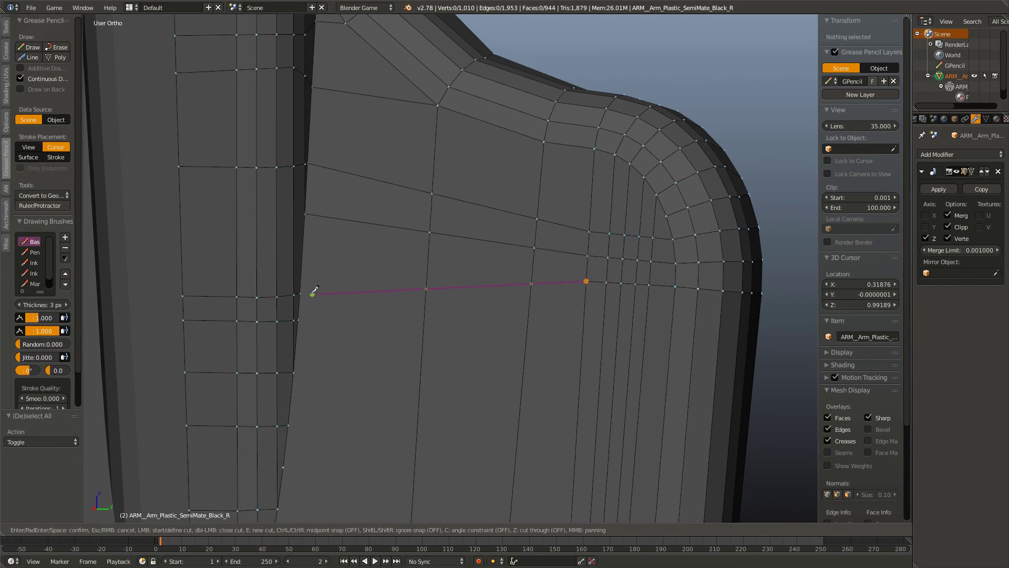
pyautogui.press('Return')
pyautogui.press('a')
pyautogui.moveTo(428, 347); pyautogui.dragTo(506, 266)
pyautogui.scroll(3)
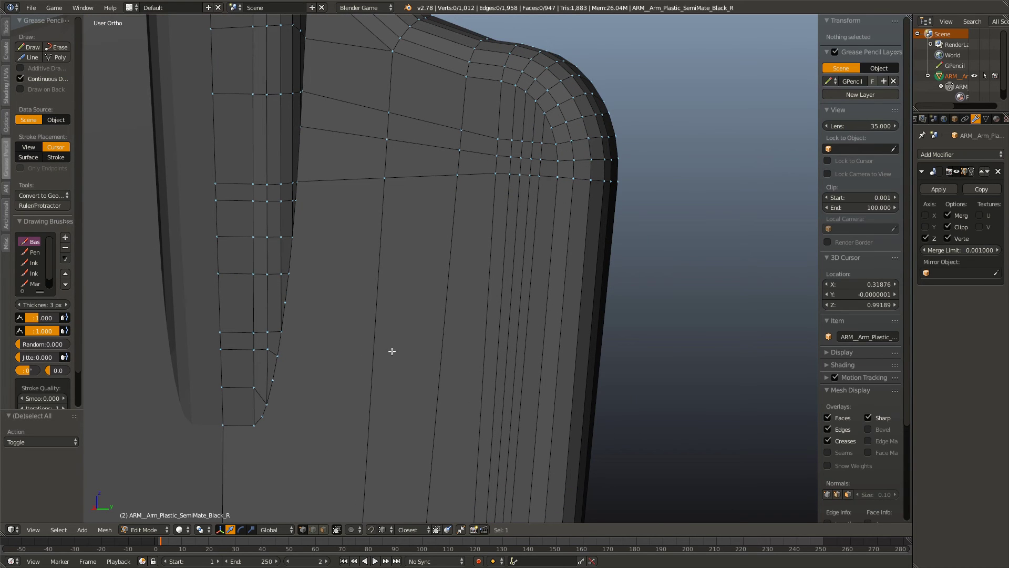
pyautogui.rightClick(267, 419)
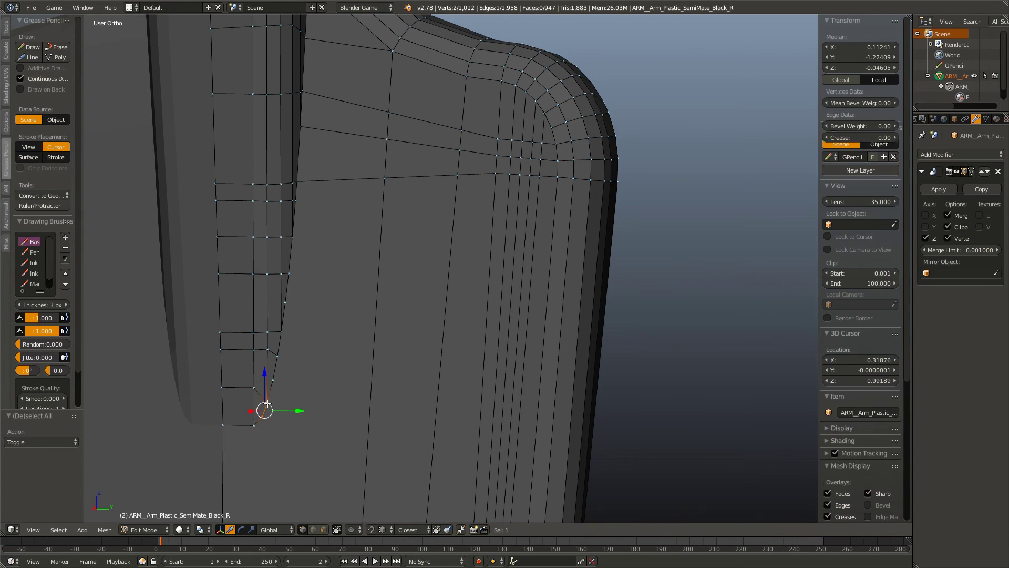
# Step: Centre the view on the selected bottom vertex and dissolve it
pyautogui.moveTo(210, 468); pyautogui.dragTo(274, 421)
pyautogui.press('KP_Decimal')
pyautogui.press('KP_5')
pyautogui.scroll(3)
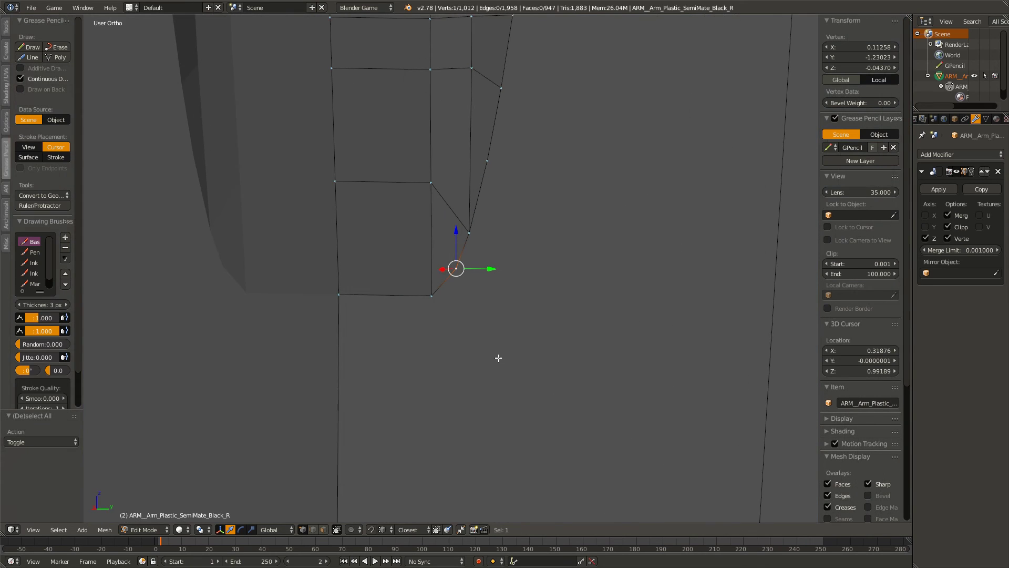
pyautogui.scroll(3)
pyautogui.scroll(3)
pyautogui.moveTo(499, 357); pyautogui.dragTo(510, 257)
pyautogui.press('x')
pyautogui.click(509, 261)
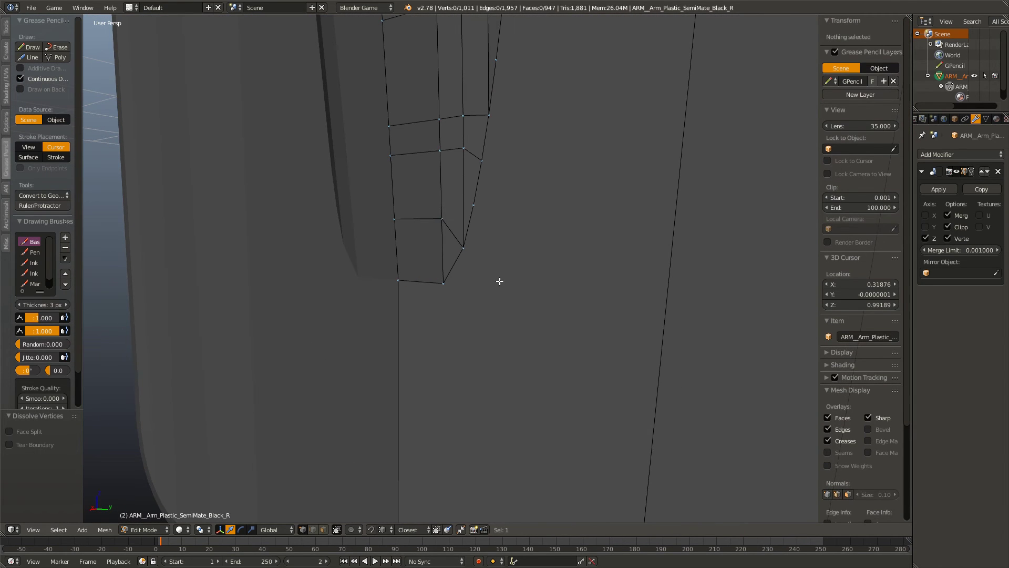
# Step: Dissolve the next two stray vertices along the narrow strip
pyautogui.scroll(3)
pyautogui.scroll(3)
pyautogui.scroll(3)
pyautogui.press('x')
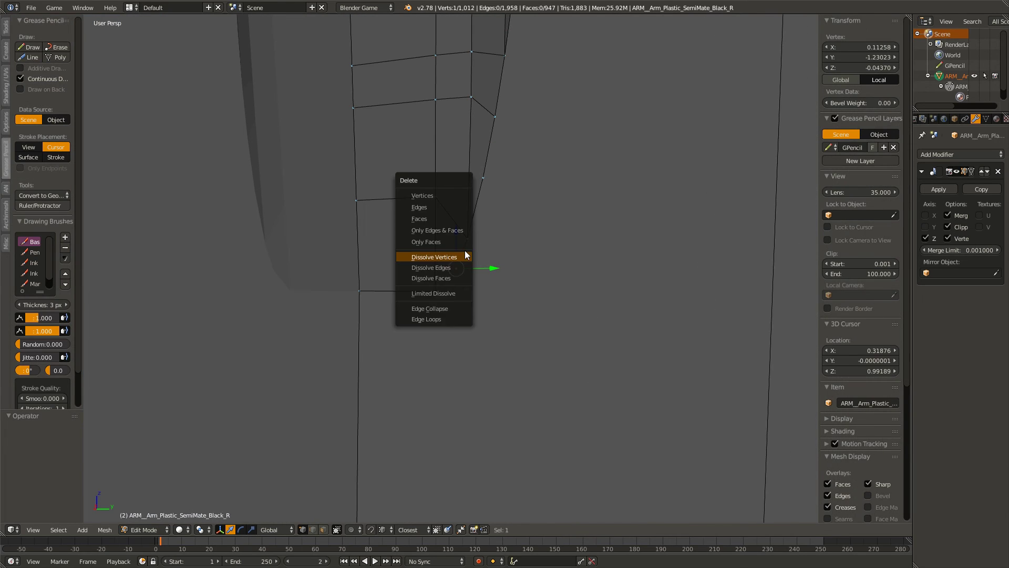
pyautogui.click(462, 259)
pyautogui.scroll(-3)
pyautogui.press('x')
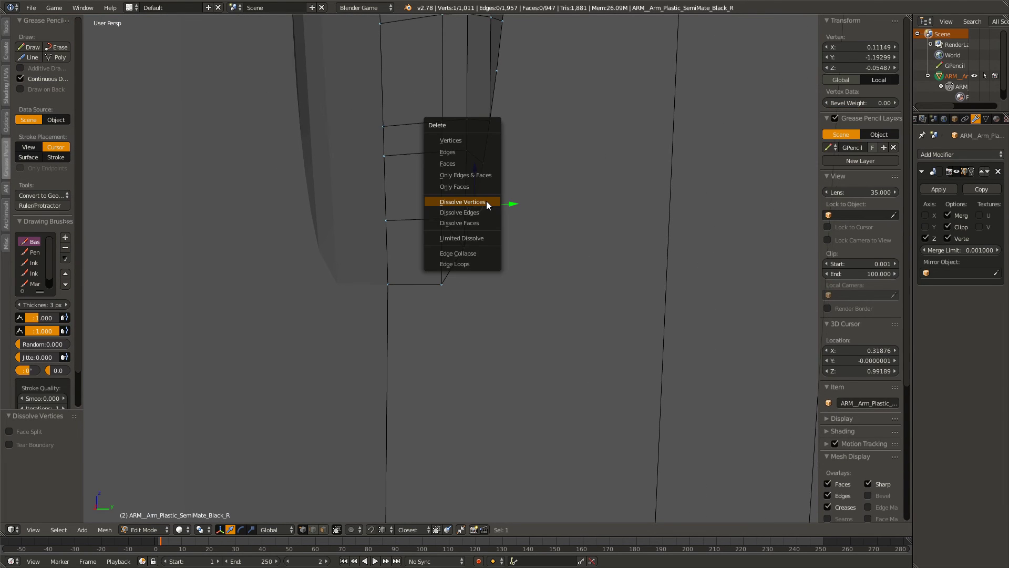
pyautogui.click(487, 201)
# Step: Dissolve the leftover stray vertex on the strip's inner edge
pyautogui.scroll(3)
pyautogui.scroll(-3)
pyautogui.moveTo(480, 274); pyautogui.dragTo(467, 325)
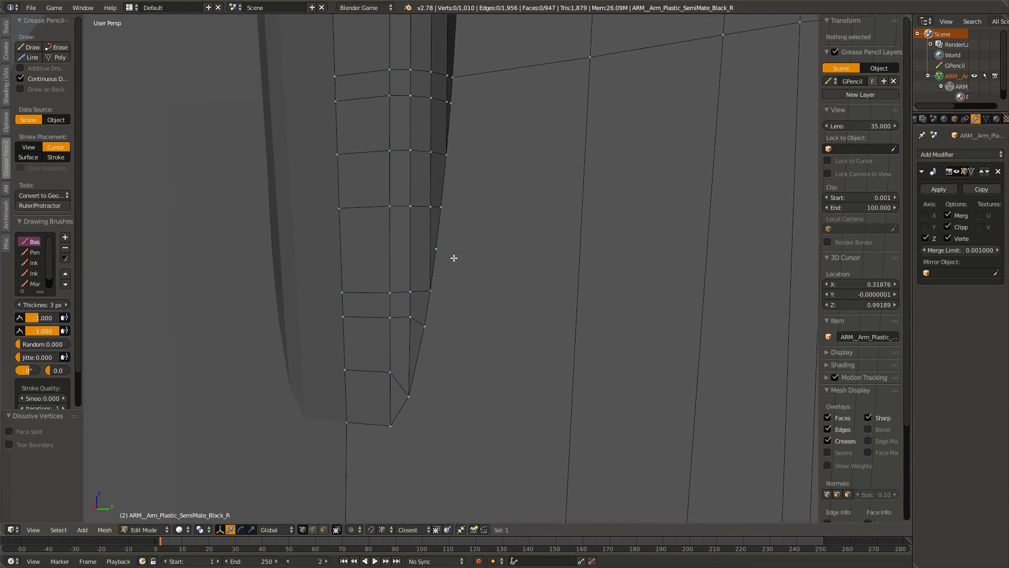
pyautogui.rightClick(454, 258)
pyautogui.press('x')
pyautogui.click(453, 250)
pyautogui.moveTo(456, 232); pyautogui.dragTo(349, 299)
pyautogui.scroll(-3)
# Step: Orbit and zoom in on the paddle's lower part, trying a loop cut and cancelling it
pyautogui.moveTo(560, 361); pyautogui.dragTo(561, 349)
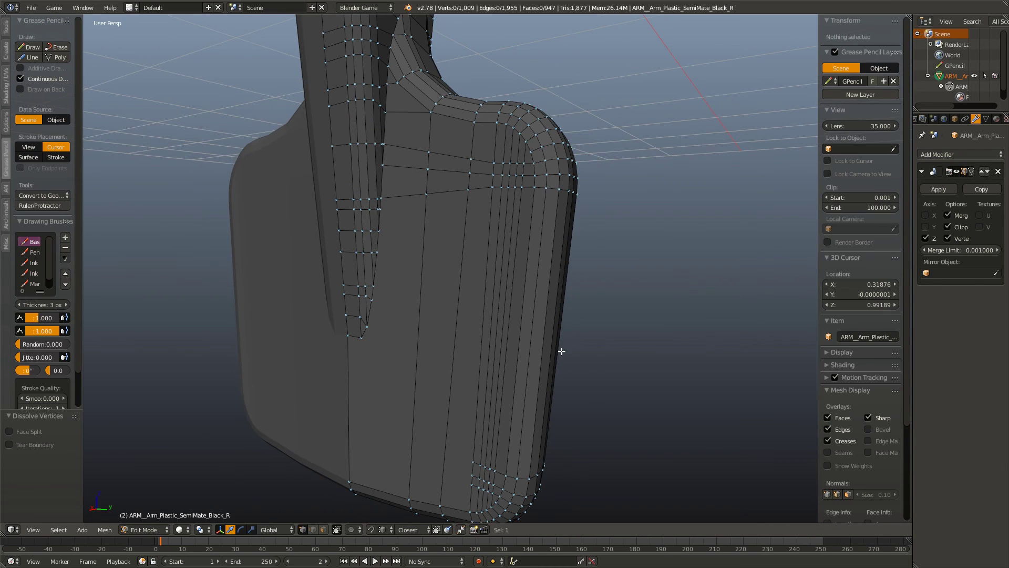
pyautogui.hotkey('ctrl', 'r')
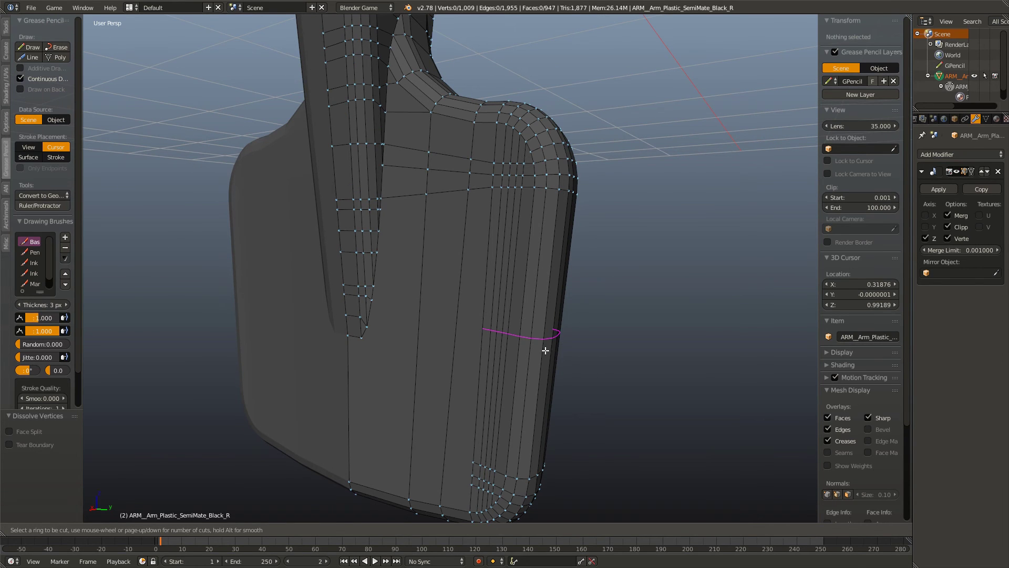
pyautogui.press('Escape')
pyautogui.scroll(3)
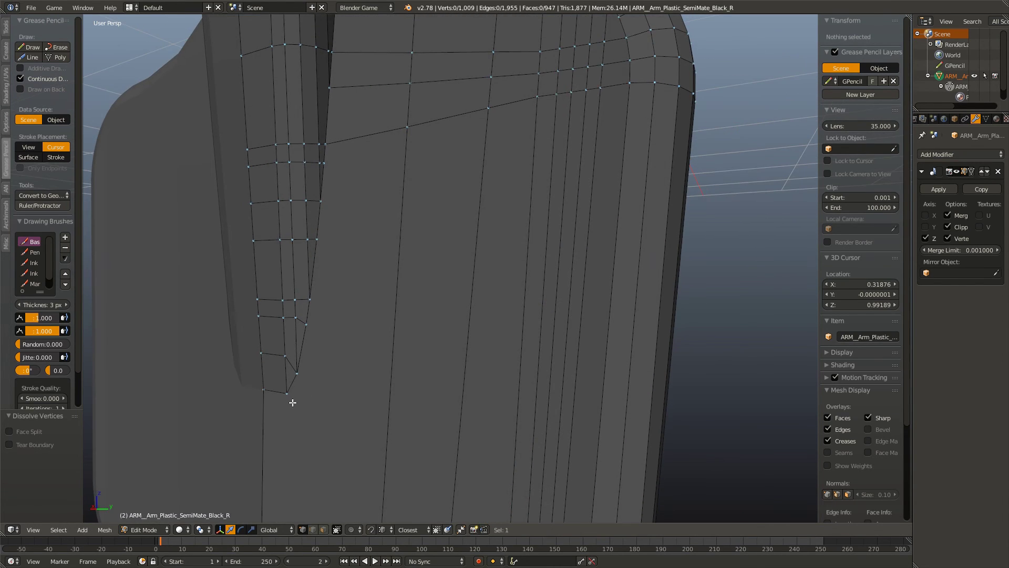
pyautogui.scroll(-3)
pyautogui.moveTo(300, 391); pyautogui.dragTo(336, 379)
pyautogui.scroll(3)
pyautogui.scroll(3)
# Step: Select a column of vertices up the paddle's inner edge, then deselect everything
pyautogui.rightClick(320, 360)
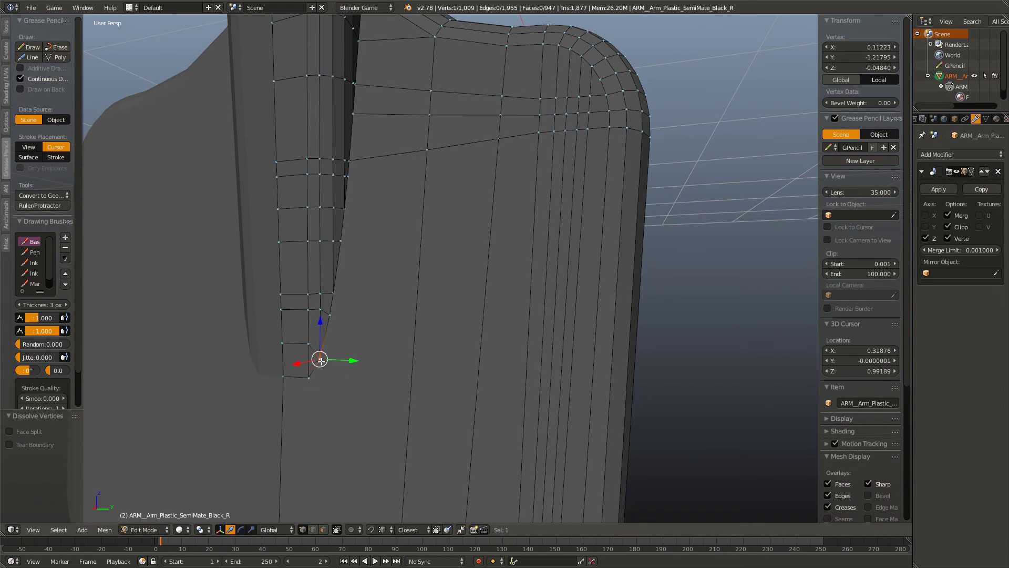
pyautogui.rightClick(338, 320)
pyautogui.rightClick(341, 292)
pyautogui.rightClick(350, 243)
pyautogui.rightClick(350, 216)
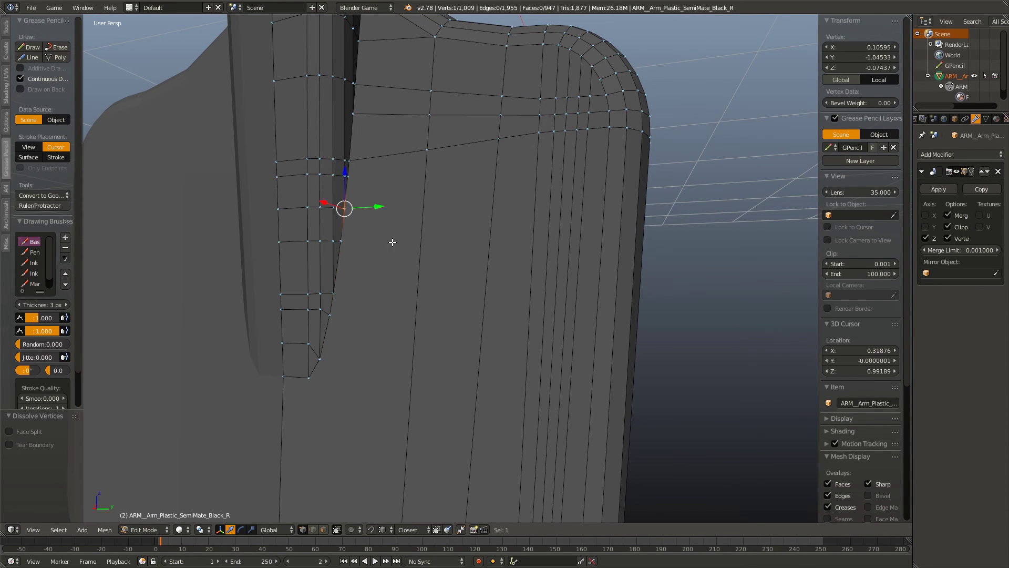
pyautogui.moveTo(394, 241); pyautogui.dragTo(445, 283)
pyautogui.scroll(-3)
pyautogui.press('a')
# Step: Add six loop cuts across the paddle's right face strip and slide them into place
pyautogui.hotkey('ctrl', 'r')
pyautogui.scroll(3)
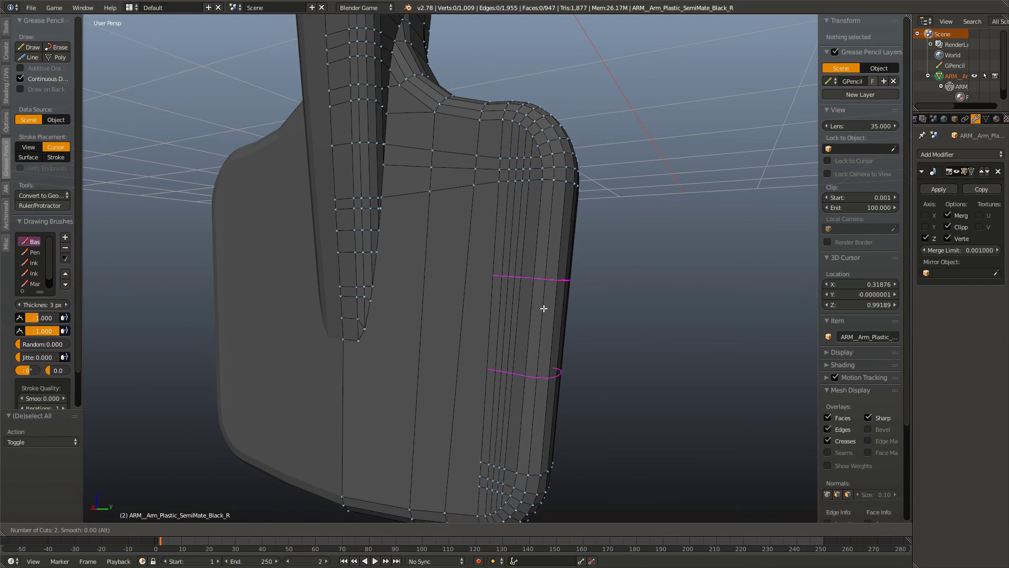
pyautogui.scroll(3)
pyautogui.scroll(3)
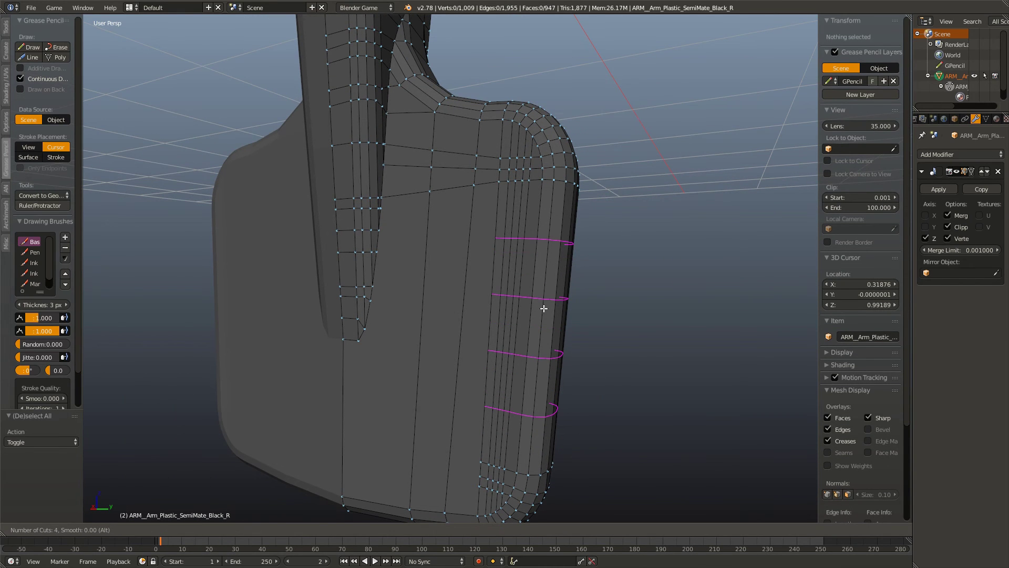
pyautogui.scroll(3)
pyautogui.scroll(3)
pyautogui.click(542, 312)
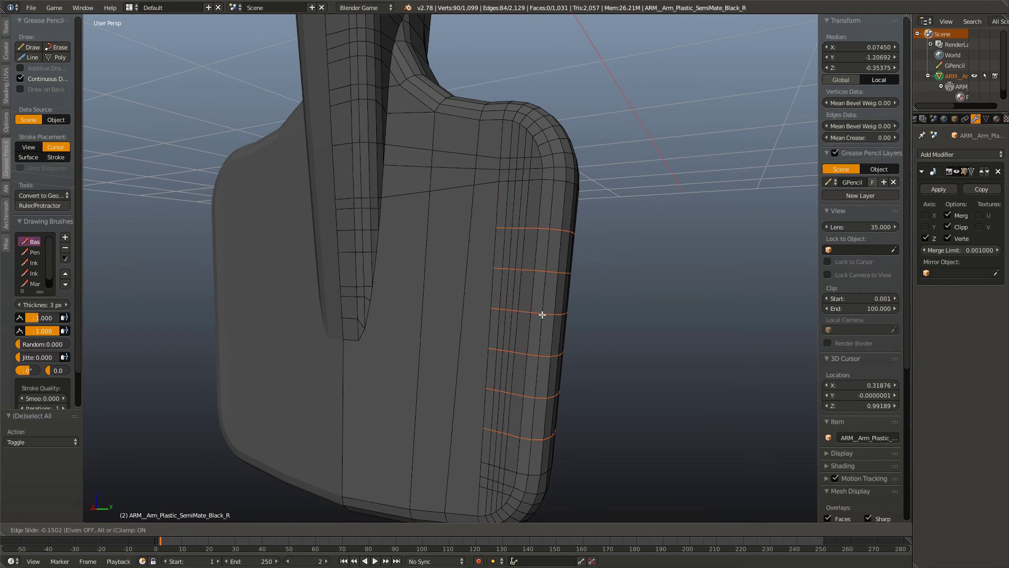
pyautogui.moveTo(541, 313); pyautogui.dragTo(537, 332)
pyautogui.press('a')
# Step: Zoom in and make two Knife passes on the paddle face
pyautogui.scroll(3)
pyautogui.scroll(3)
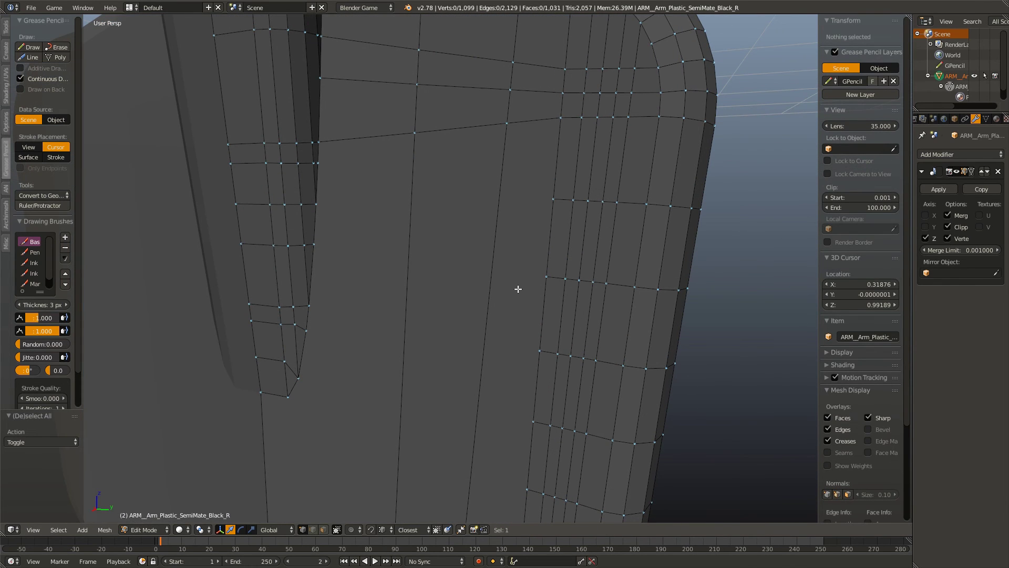
pyautogui.press('k')
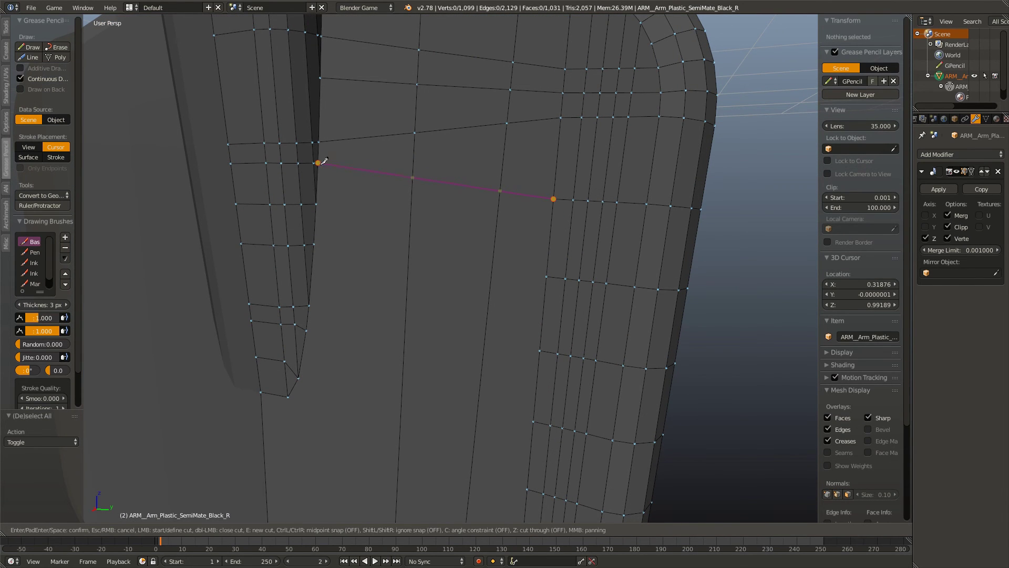
pyautogui.press('Return')
pyautogui.press('a')
pyautogui.press('k')
pyautogui.press('Return')
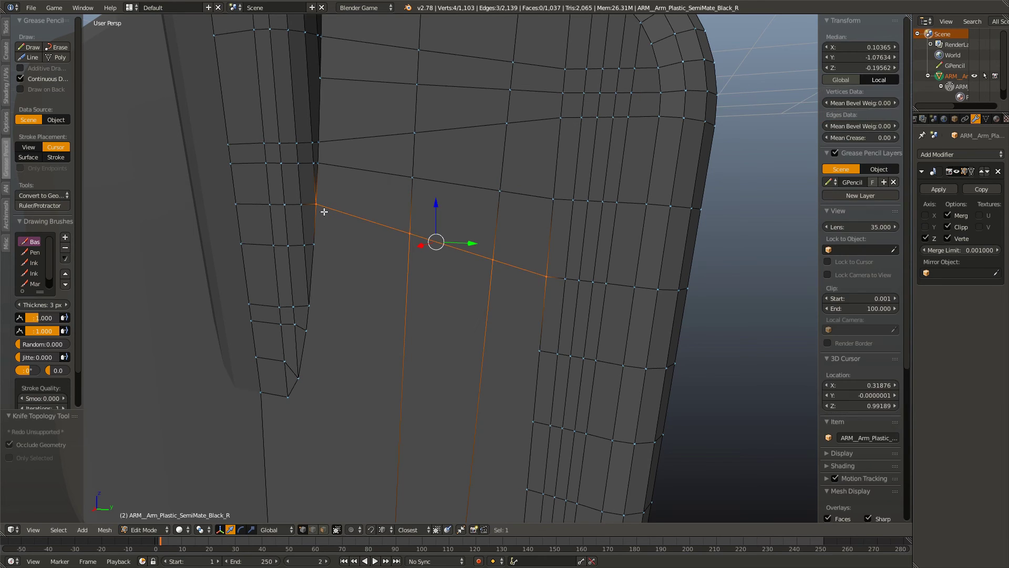
pyautogui.press('a')
# Step: Knife-cut three new edges from the new loop vertices down to vertices on the inner edge
pyautogui.press('k')
pyautogui.click(546, 276)
pyautogui.click(314, 245)
pyautogui.press('Return')
pyautogui.press('a')
pyautogui.press('k')
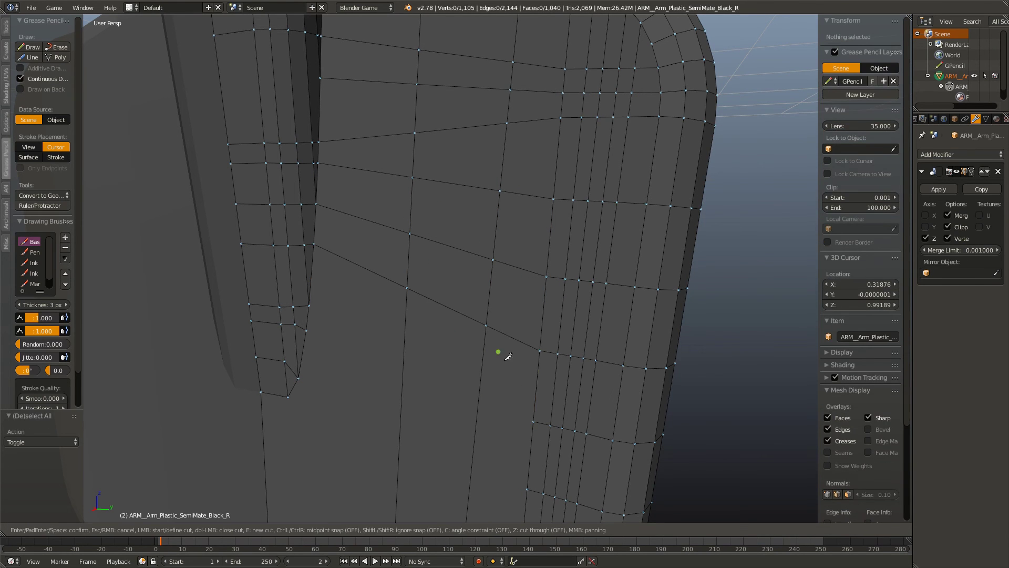
pyautogui.click(315, 303)
pyautogui.press('Return')
pyautogui.press('a')
pyautogui.press('k')
pyautogui.click(307, 330)
pyautogui.press('Return')
# Step: Slide a horizontal edge loop across the face upward, then undo the slide
pyautogui.moveTo(421, 399); pyautogui.dragTo(483, 334)
pyautogui.scroll(-3)
pyautogui.click(563, 189)
pyautogui.press('a')
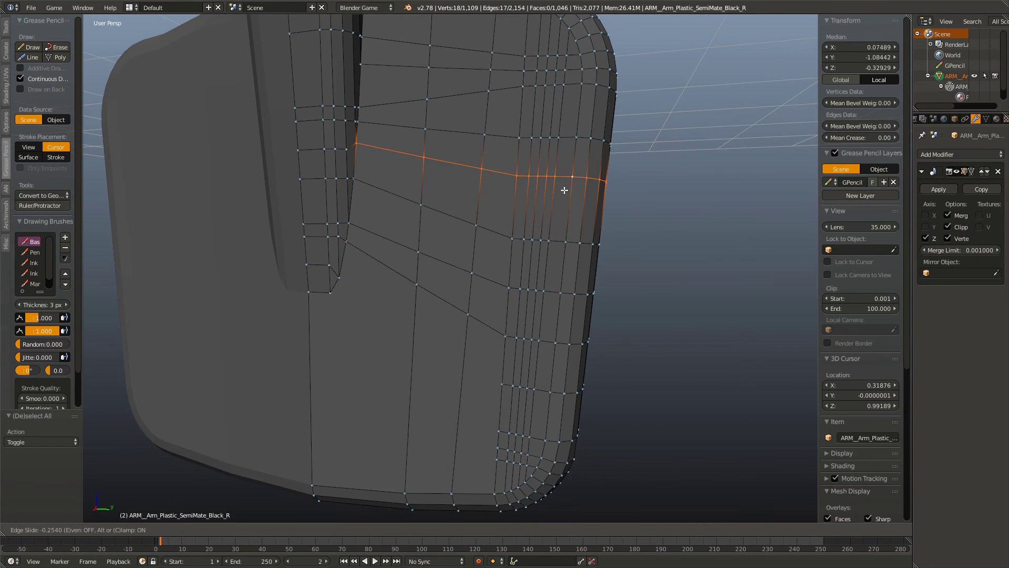
pyautogui.click(389, 152)
pyautogui.press('g')
pyautogui.press('g')
pyautogui.click(549, 225)
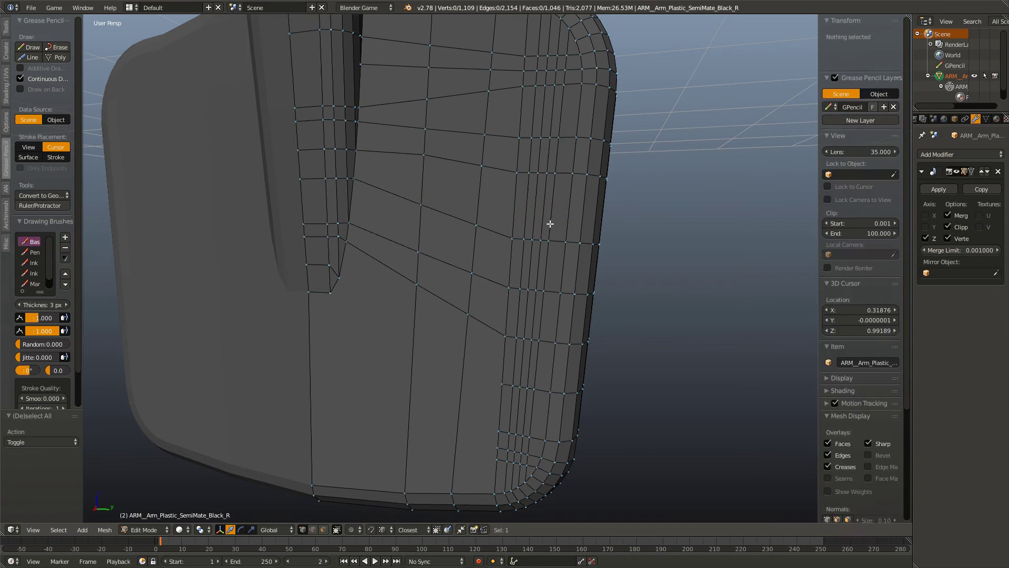
pyautogui.hotkey('ctrl', 'z')
pyautogui.hotkey('ctrl', 'z')
# Step: Slide only the right part of the horizontal edge loop upward toward the notch
pyautogui.click(413, 147)
pyautogui.press('b')
pyautogui.moveTo(408, 143); pyautogui.dragTo(483, 189)
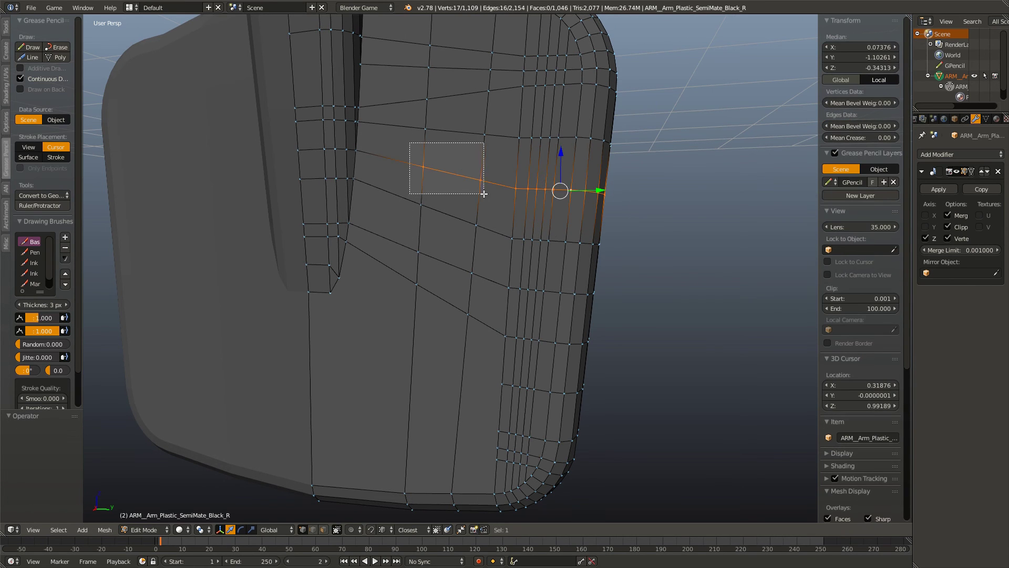
pyautogui.press('g')
pyautogui.press('g')
pyautogui.press('Escape')
pyautogui.hotkey('ctrl', 'z')
pyautogui.hotkey('ctrl', 'z')
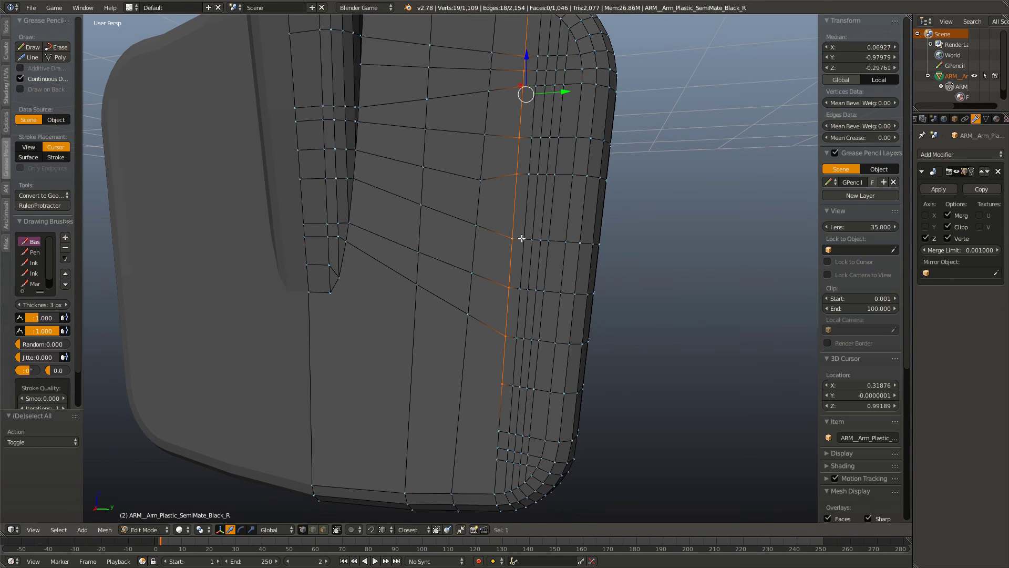
pyautogui.press('b')
pyautogui.moveTo(266, 143); pyautogui.dragTo(479, 230)
pyautogui.press('g')
pyautogui.press('g')
pyautogui.click(581, 270)
# Step: Trim the next horizontal loops to their right parts and try sliding them, undoing the attempt
pyautogui.rightClick(477, 225)
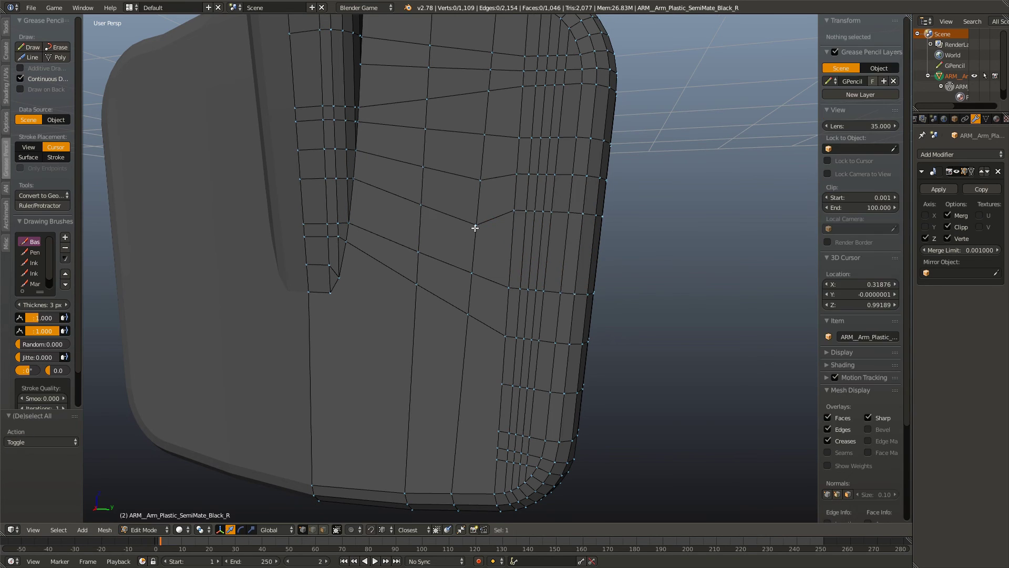
pyautogui.press('a')
pyautogui.click(504, 284)
pyautogui.press('b')
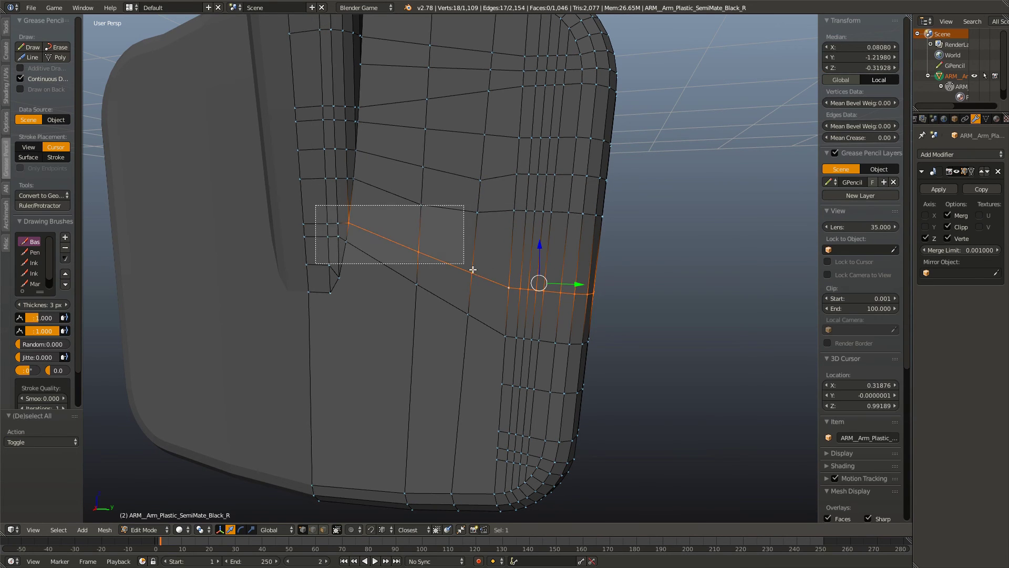
pyautogui.moveTo(315, 207); pyautogui.dragTo(498, 294)
pyautogui.press('g')
pyautogui.press('g')
pyautogui.press('Escape')
pyautogui.hotkey('ctrl', 'z')
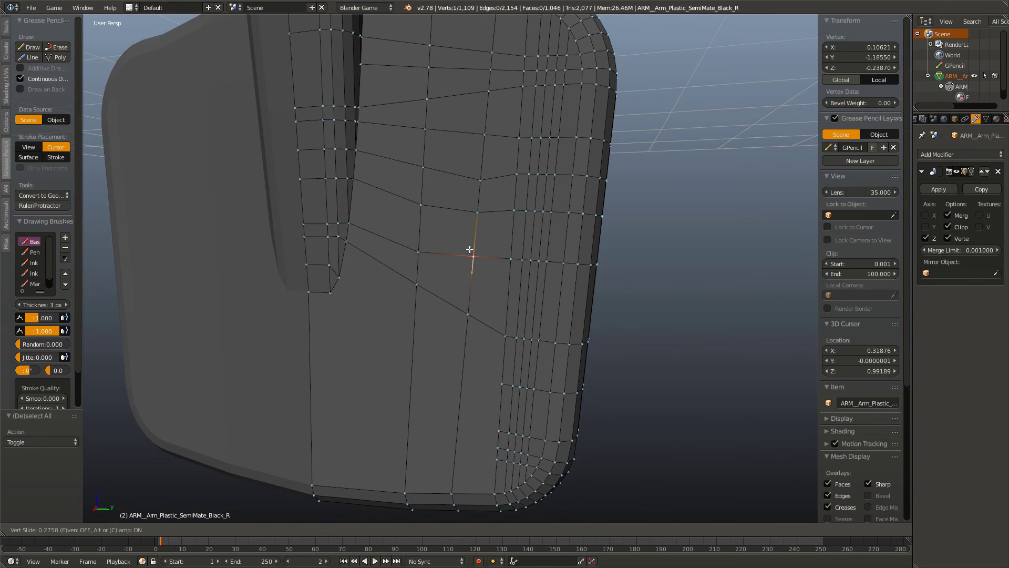
pyautogui.hotkey('ctrl', 'z')
pyautogui.rightClick(539, 326)
pyautogui.press('b')
pyautogui.moveTo(259, 180); pyautogui.dragTo(489, 352)
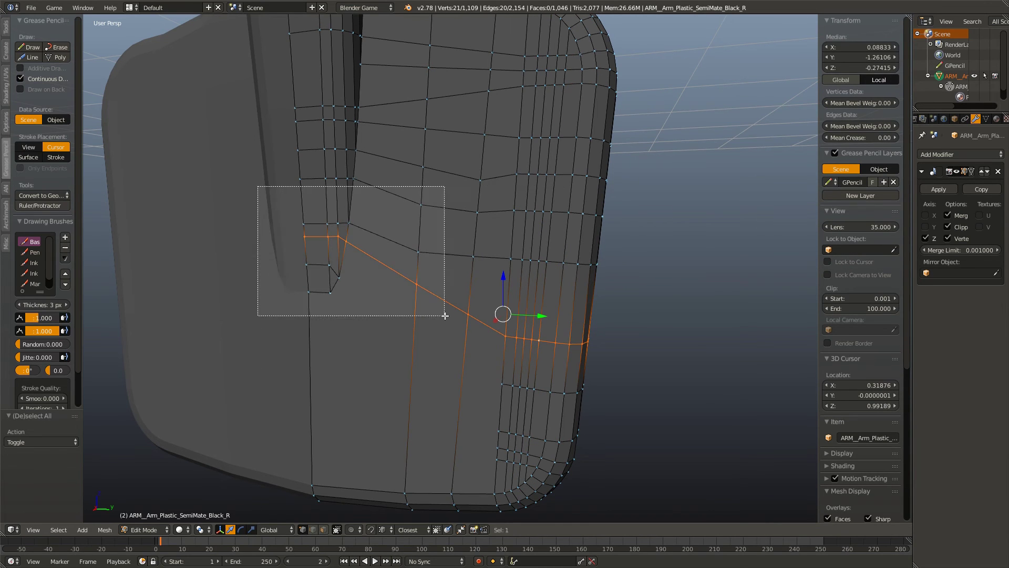
pyautogui.press('a')
# Step: Box-select the lower right edge row and slide it upward
pyautogui.rightClick(469, 303)
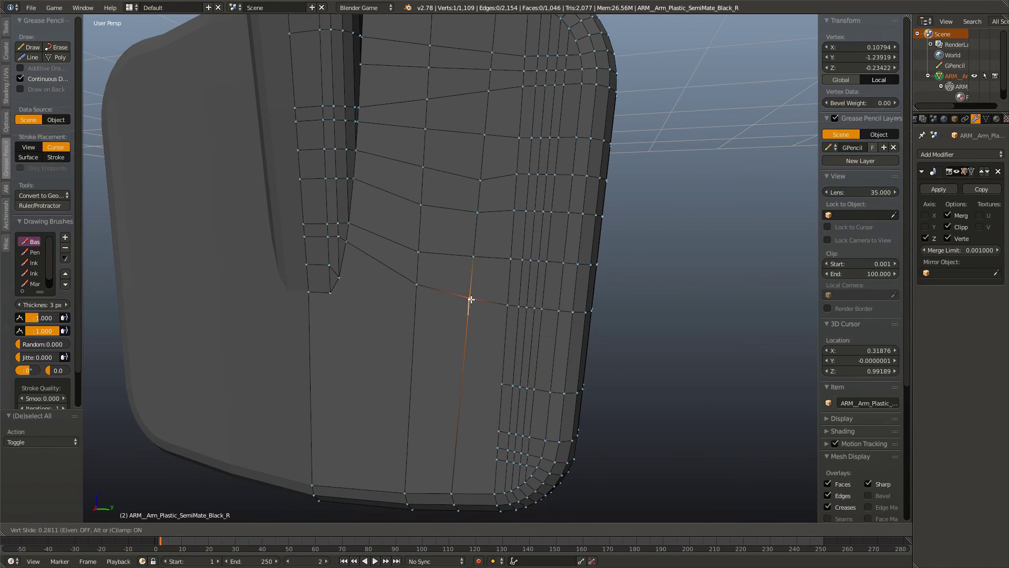
pyautogui.press('a')
pyautogui.press('b')
pyautogui.moveTo(492, 367); pyautogui.dragTo(586, 400)
pyautogui.press('g')
pyautogui.press('g')
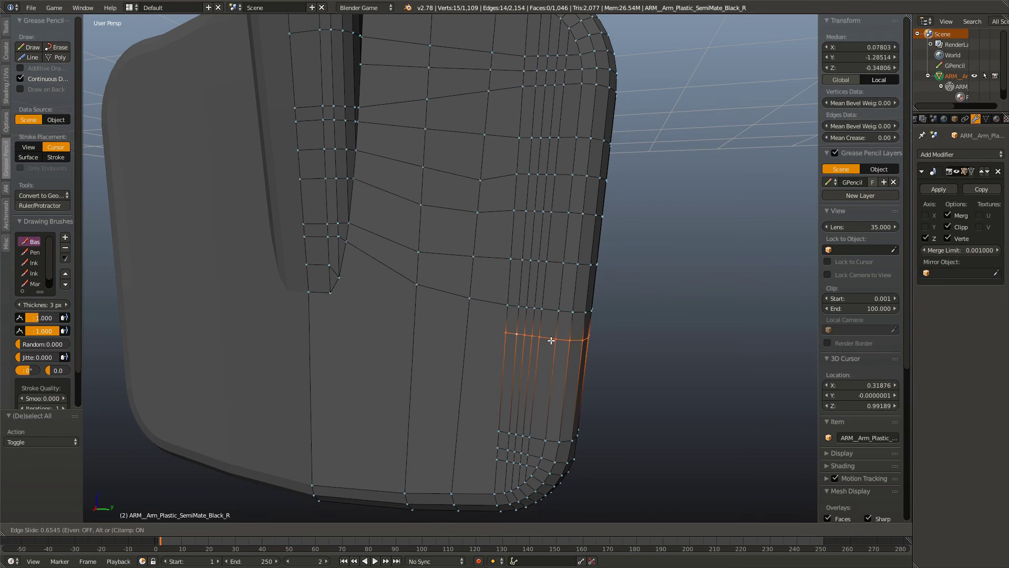
pyautogui.click(541, 343)
pyautogui.press('a')
# Step: Knife-cut new edges, slide another edge row up, and add a diagonal cut across the face
pyautogui.press('k')
pyautogui.press('Return')
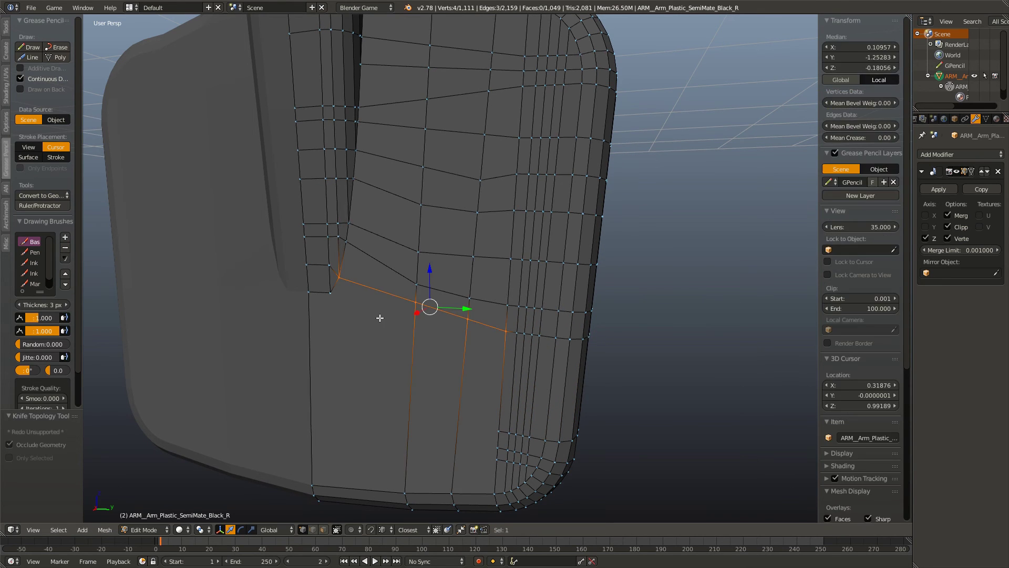
pyautogui.press('a')
pyautogui.rightClick(517, 420)
pyautogui.press('g')
pyautogui.press('g')
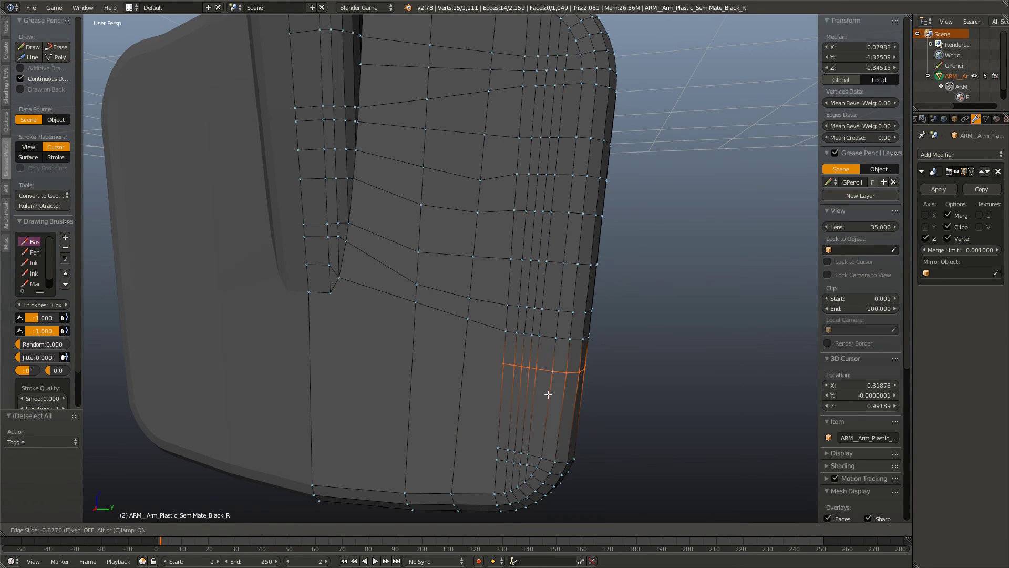
pyautogui.click(546, 392)
pyautogui.press('a')
pyautogui.press('k')
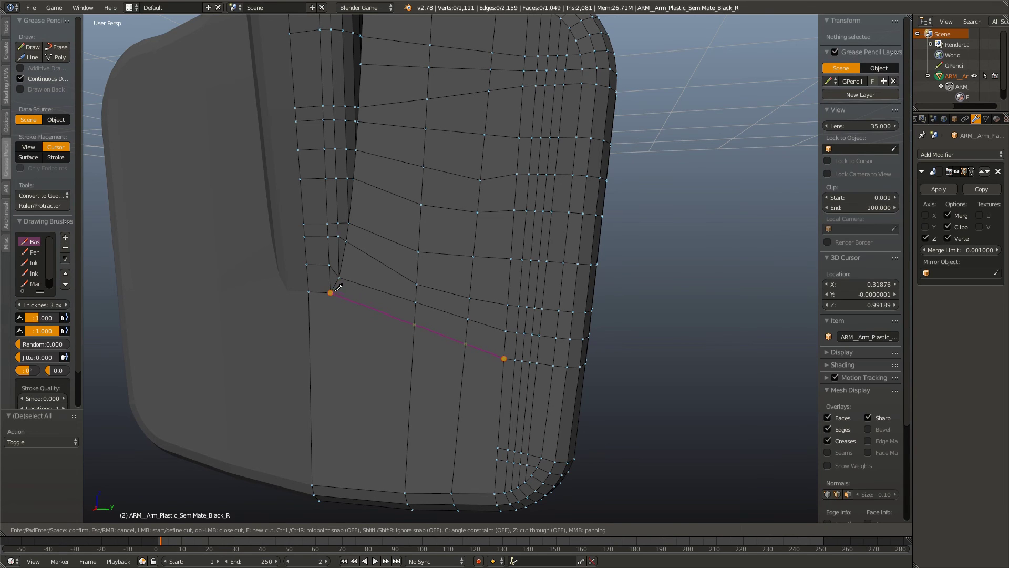
pyautogui.press('Return')
# Step: Knife-cut an edge to the inner notch corner and dissolve the stray cut edges
pyautogui.scroll(3)
pyautogui.press('k')
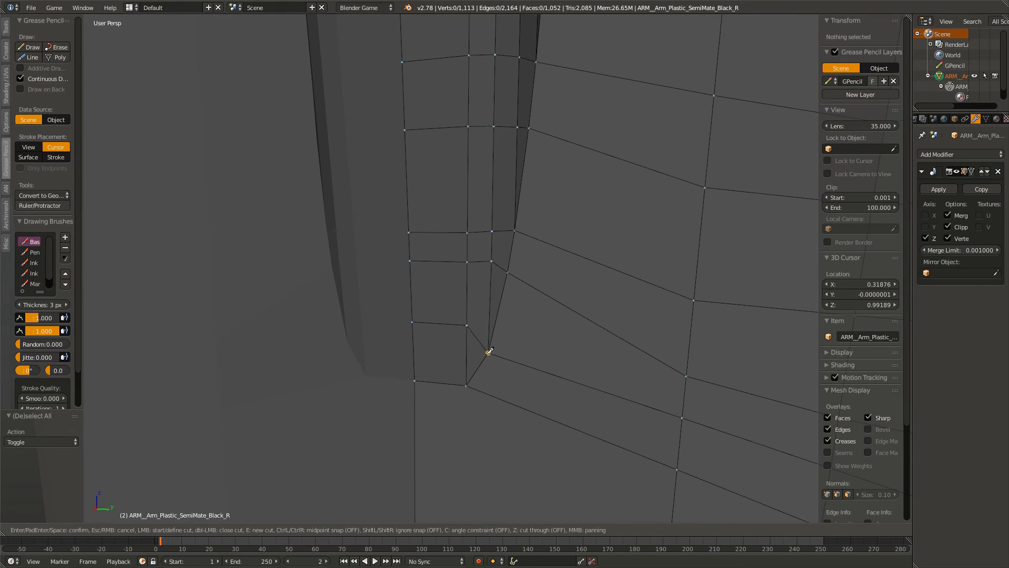
pyautogui.click(420, 349)
pyautogui.press('Return')
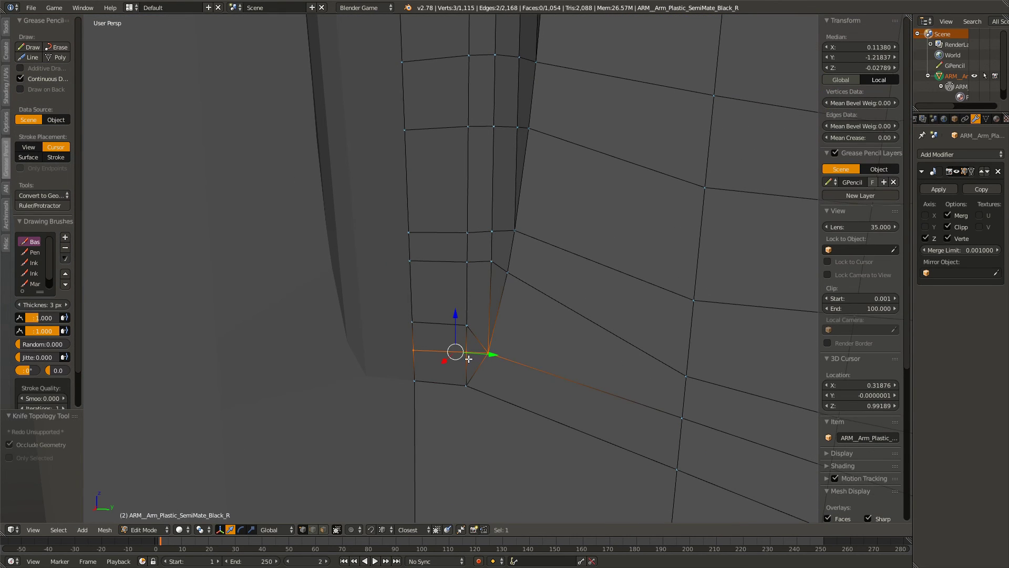
pyautogui.press('a')
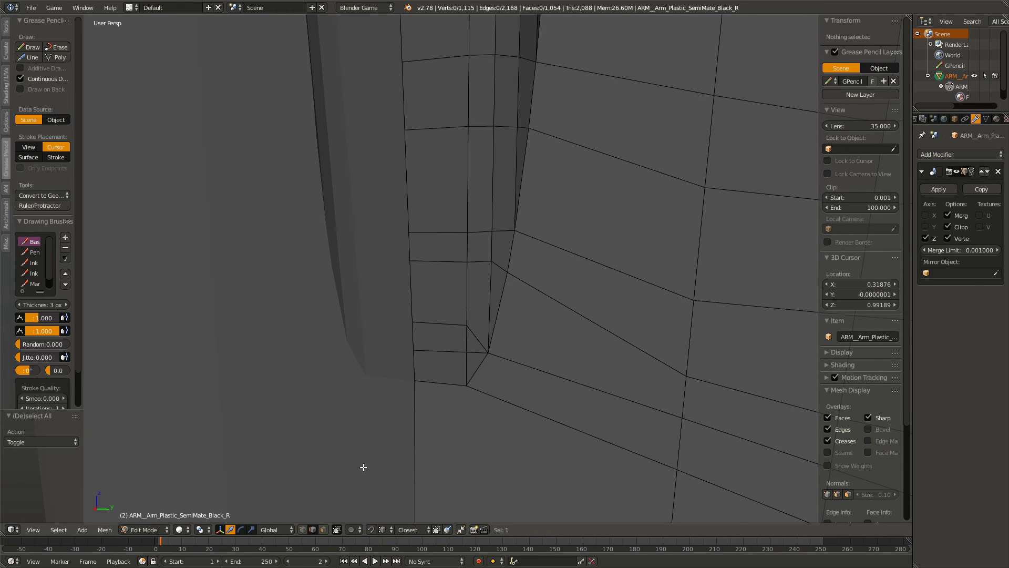
pyautogui.rightClick(439, 324)
pyautogui.press('x')
pyautogui.click(446, 330)
# Step: Knife a cut across the lower faces of the paddle
pyautogui.press('a')
pyautogui.scroll(-3)
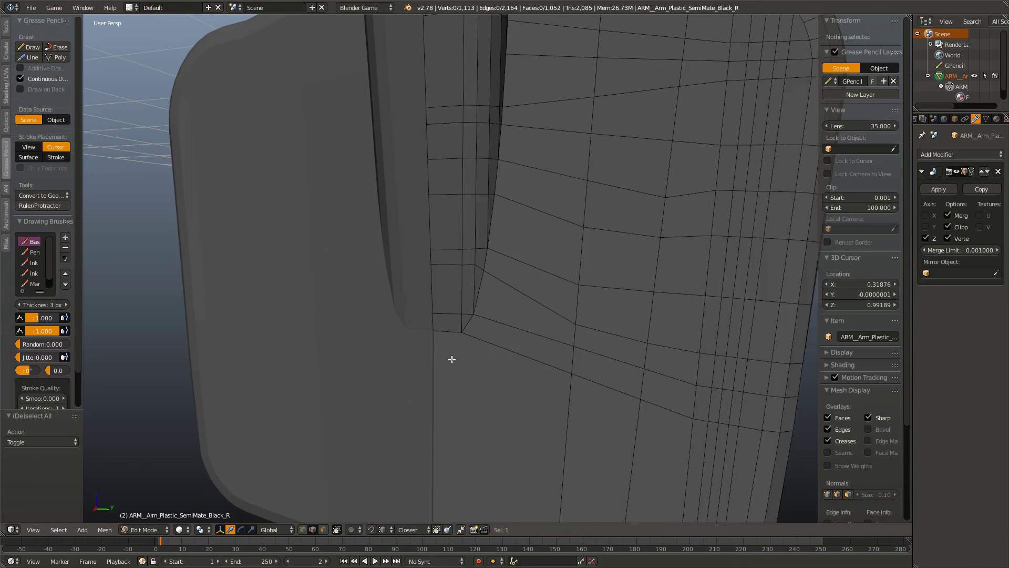
pyautogui.moveTo(451, 361); pyautogui.dragTo(482, 309)
pyautogui.scroll(3)
pyautogui.scroll(3)
pyautogui.scroll(-3)
pyautogui.scroll(3)
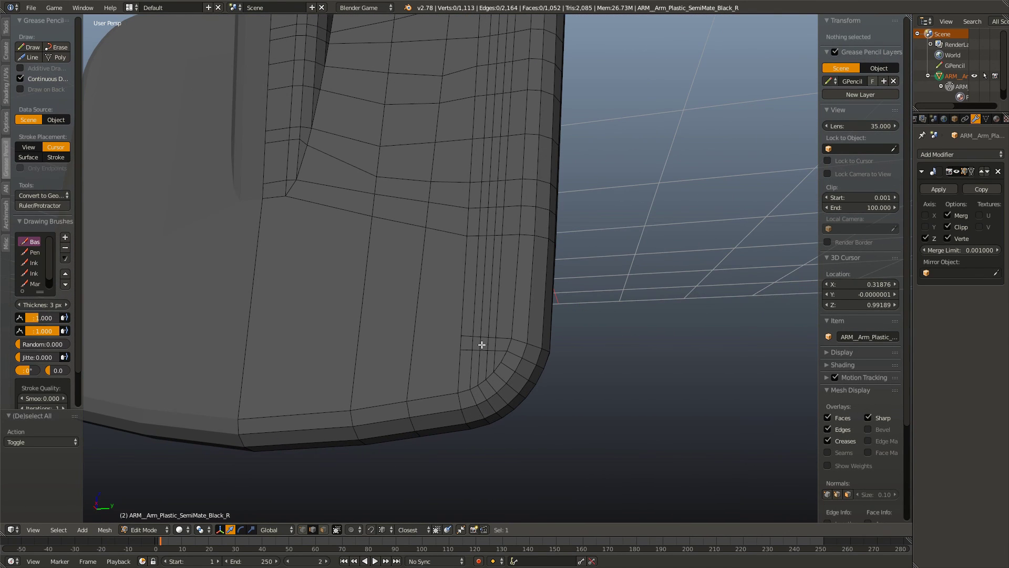
pyautogui.press('k')
pyautogui.click(462, 337)
pyautogui.click(253, 323)
pyautogui.press('Return')
# Step: Add a second short knife cut on the lower faces
pyautogui.press('a')
pyautogui.press('k')
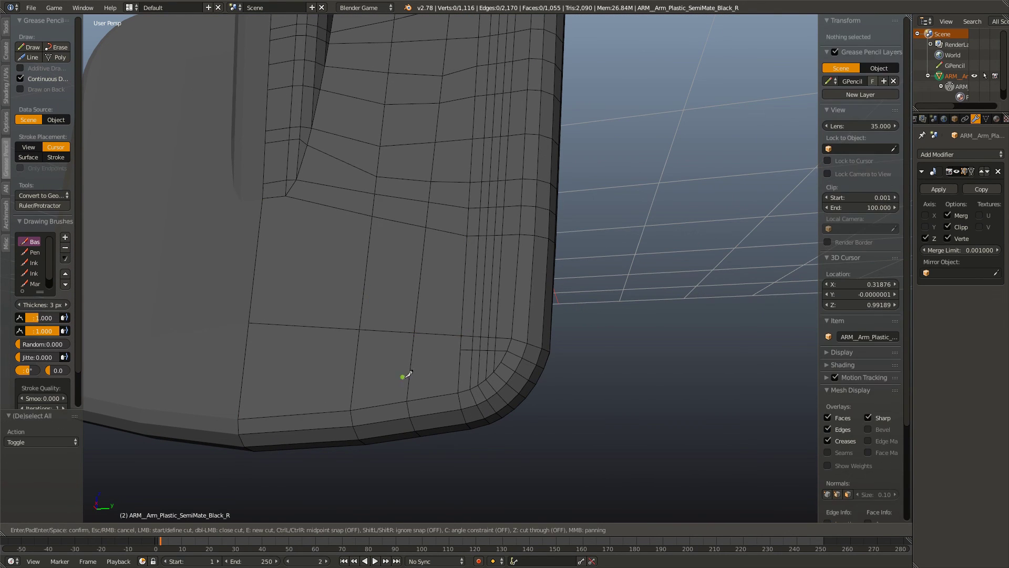
pyautogui.click(230, 354)
pyautogui.press('Return')
pyautogui.moveTo(249, 350); pyautogui.dragTo(434, 360)
# Step: In an orthographic left side view, knife a cut near the paddle's lower corner
pyautogui.press('Tab')
pyautogui.scroll(3)
pyautogui.press('Tab')
pyautogui.moveTo(341, 351); pyautogui.dragTo(465, 395)
pyautogui.press('KP_3')
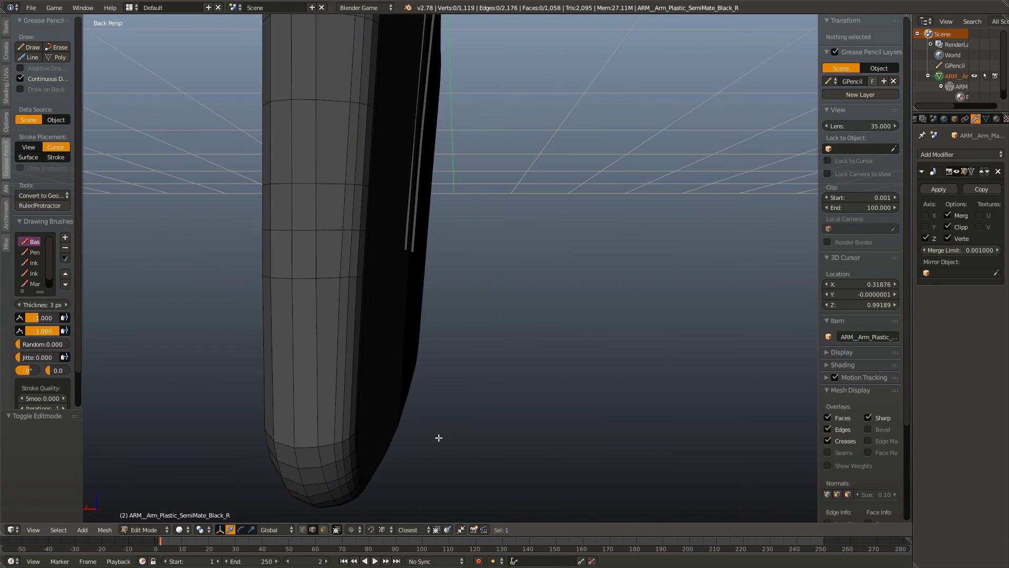
pyautogui.press('ctrl+KP_3')
pyautogui.press('KP_5')
pyautogui.press('k')
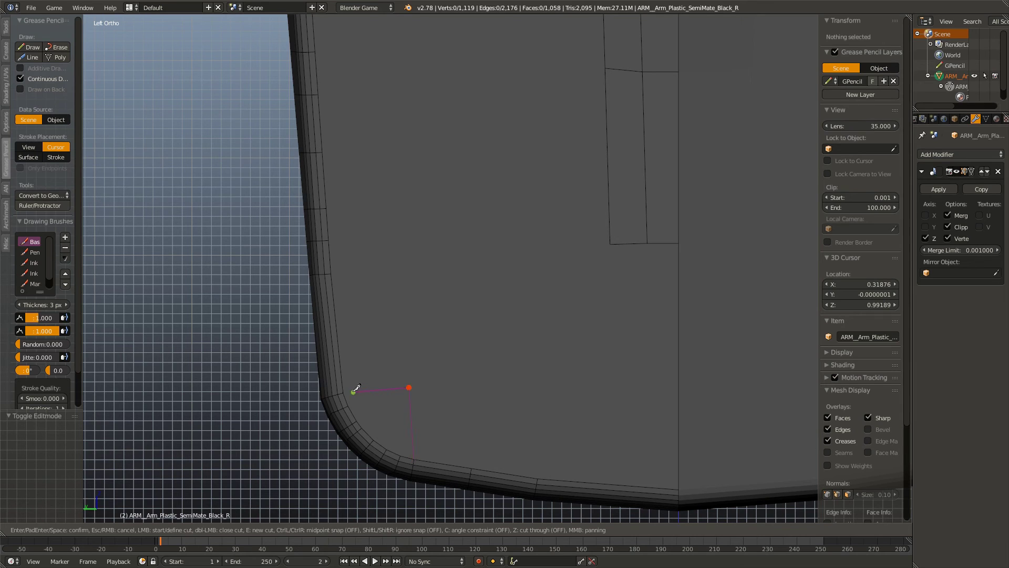
pyautogui.press('Return')
pyautogui.scroll(-3)
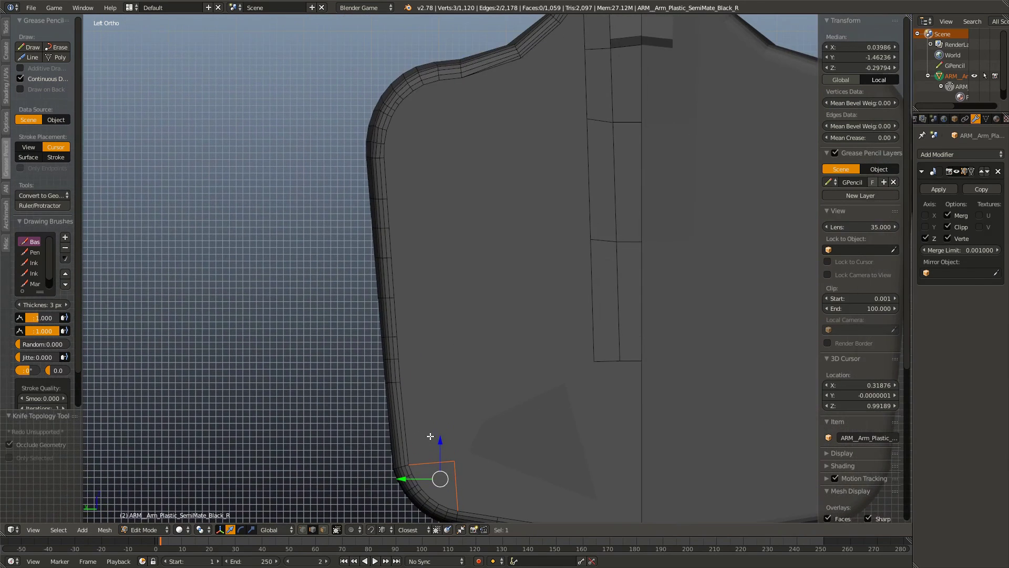
pyautogui.scroll(-3)
# Step: Knife a cut near the paddle's upper corner
pyautogui.press('a')
pyautogui.scroll(3)
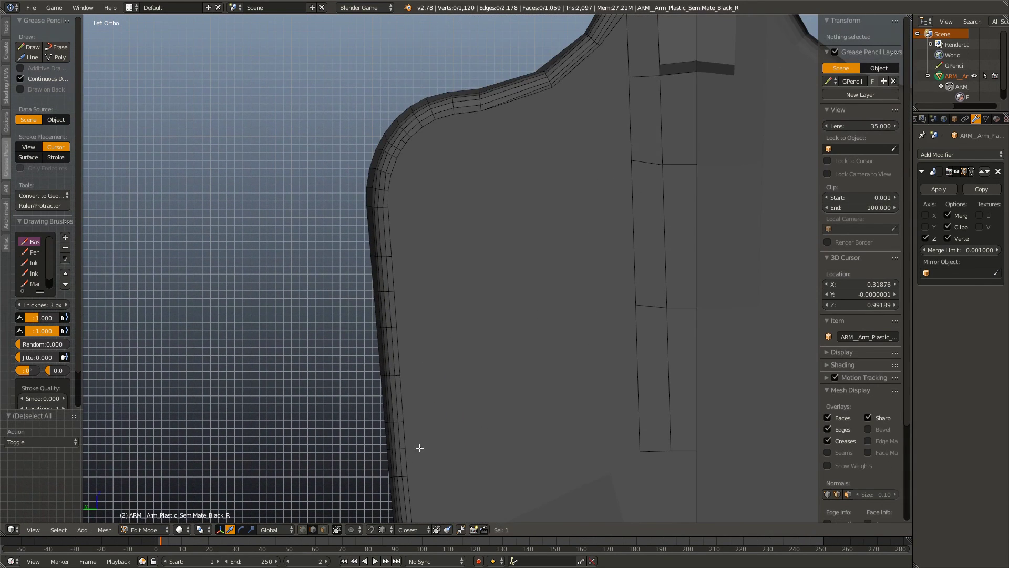
pyautogui.press('k')
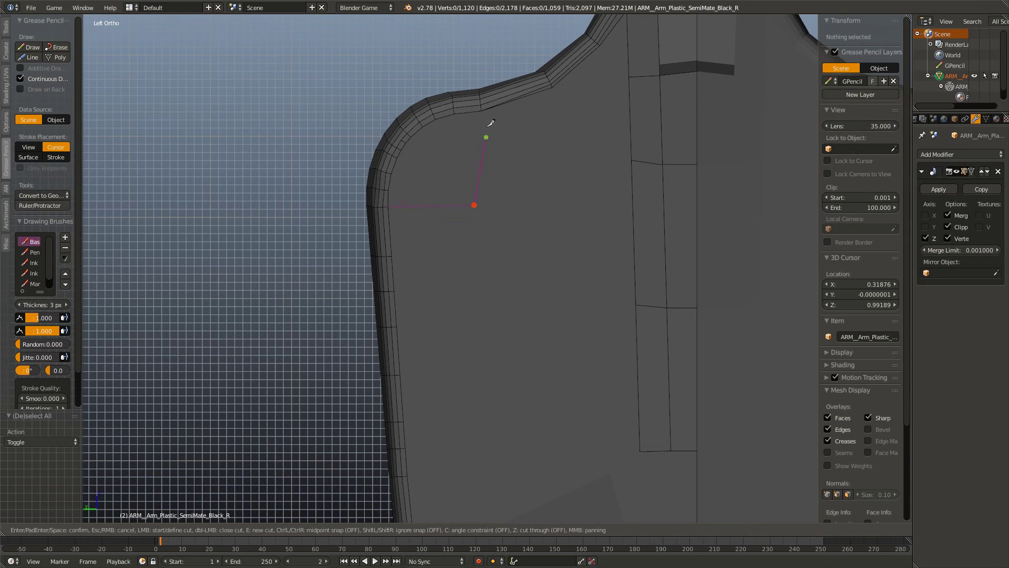
pyautogui.press('Return')
pyautogui.scroll(-3)
pyautogui.scroll(3)
# Step: Knife another cut ending at the paddle's lower corner
pyautogui.press('KP_1')
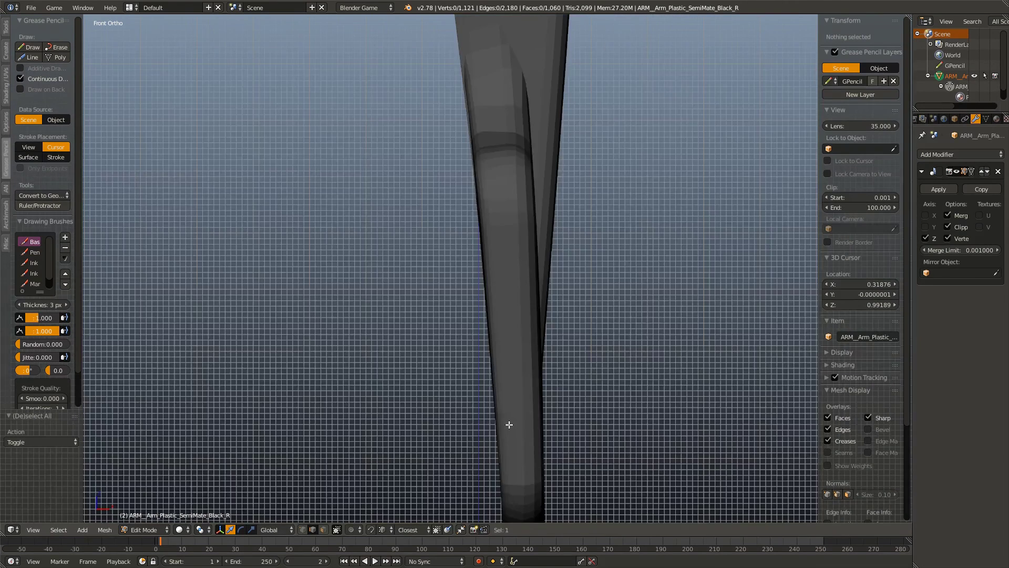
pyautogui.press('KP_3')
pyautogui.scroll(3)
pyautogui.scroll(3)
pyautogui.press('k')
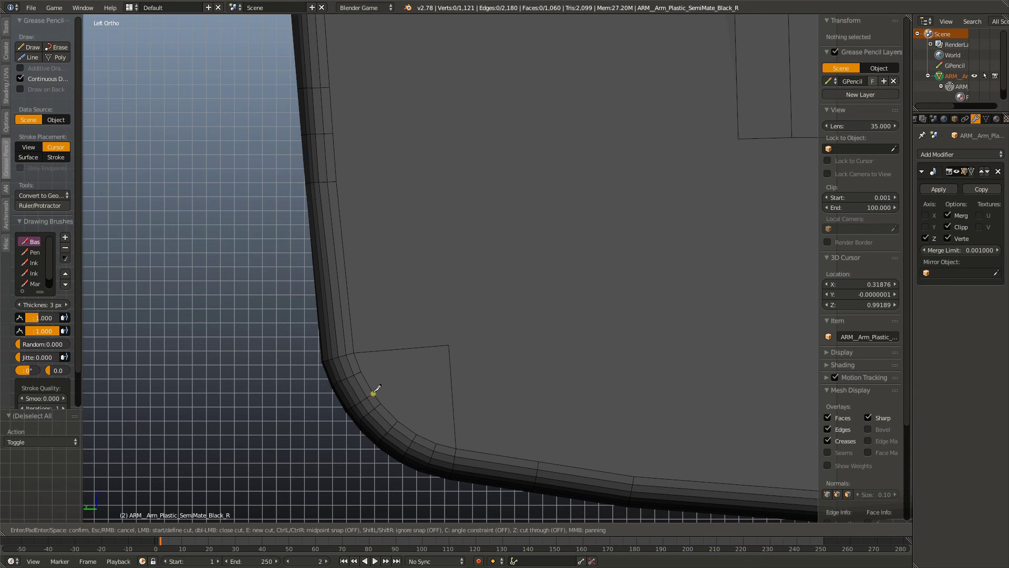
pyautogui.click(398, 420)
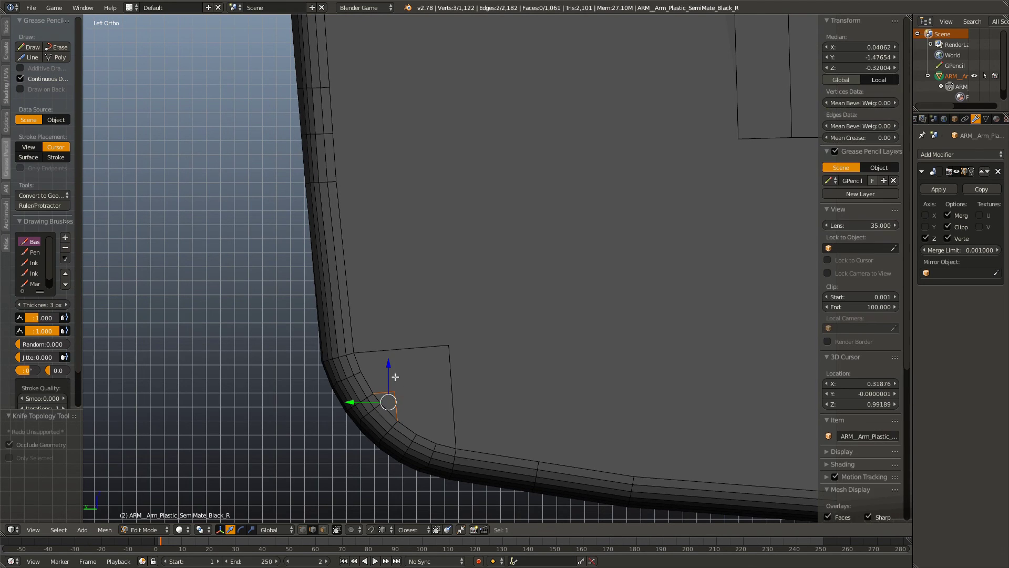
pyautogui.press('Return')
# Step: Dissolve the unwanted edge at the corner
pyautogui.scroll(3)
pyautogui.scroll(3)
pyautogui.scroll(3)
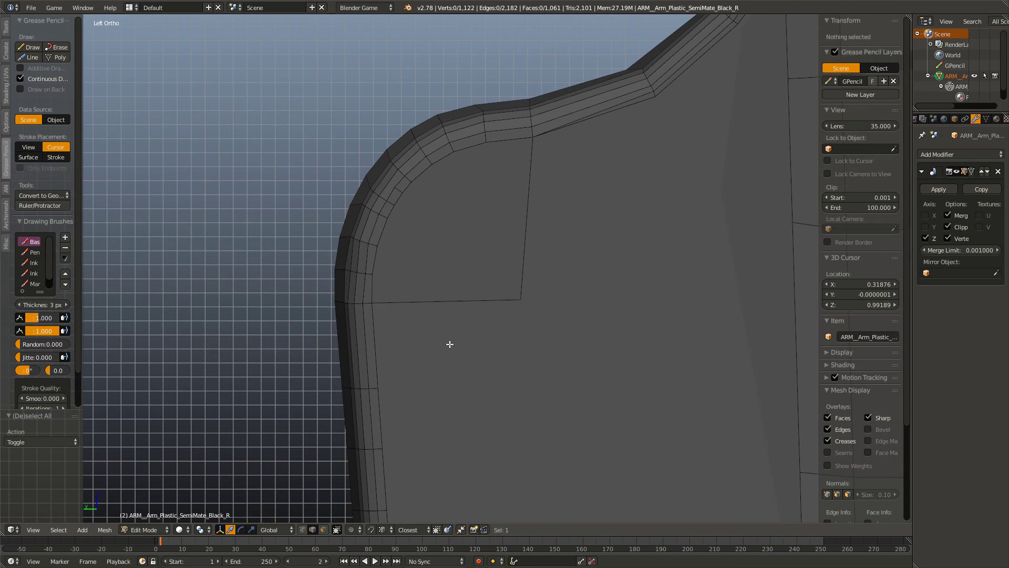
pyautogui.scroll(3)
pyautogui.scroll(3)
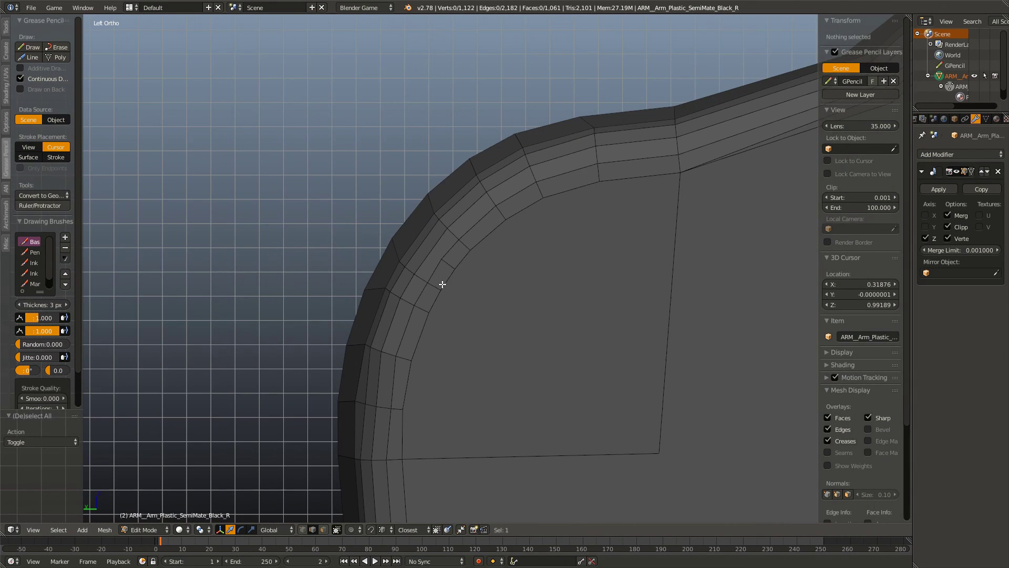
pyautogui.rightClick(450, 264)
pyautogui.press('x')
pyautogui.click(451, 266)
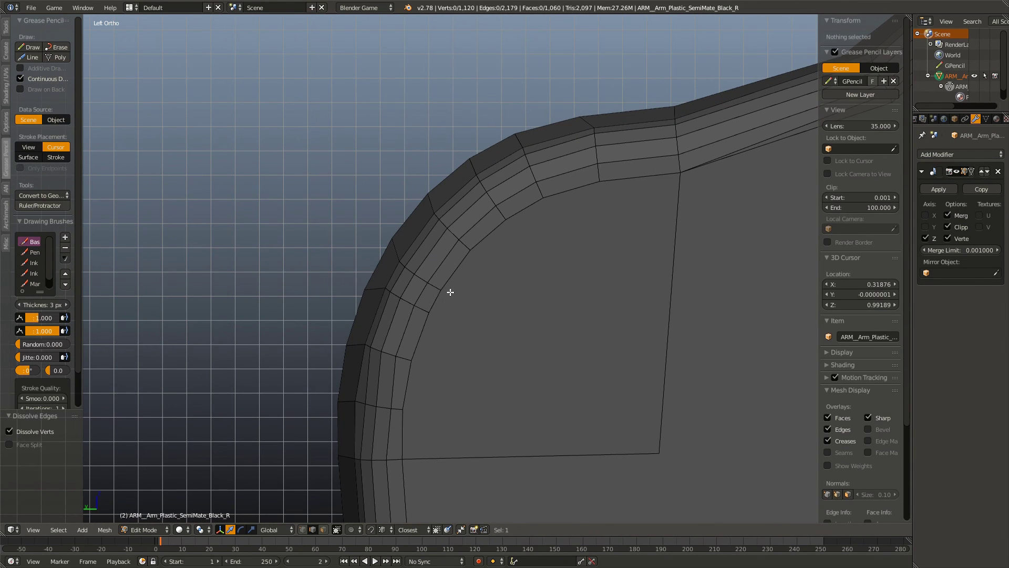
# Step: Knife a cut from the inner loop up to the paddle's upper corner
pyautogui.press('k')
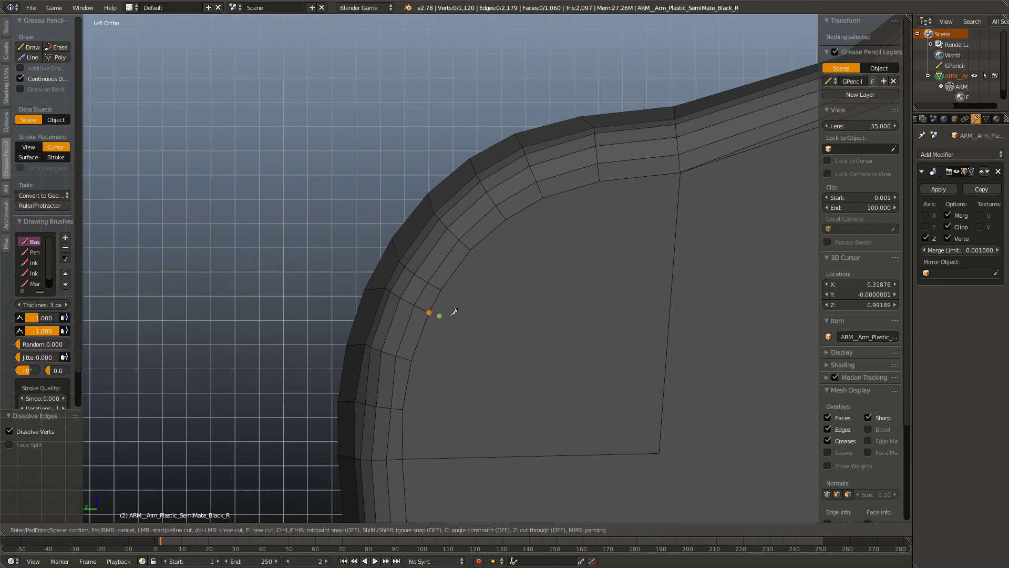
pyautogui.click(470, 311)
pyautogui.click(470, 250)
pyautogui.press('Return')
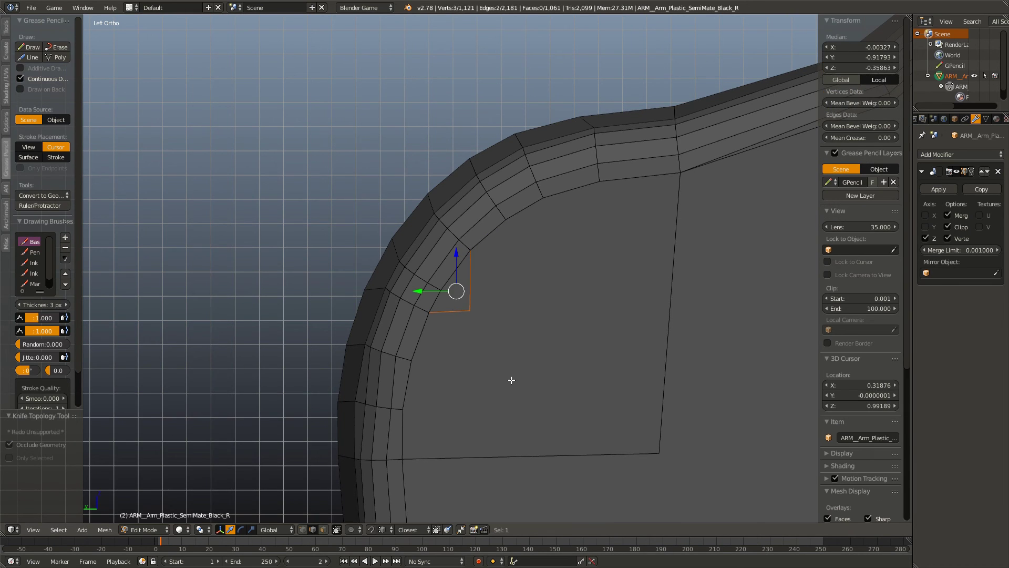
pyautogui.scroll(-3)
pyautogui.moveTo(511, 374); pyautogui.dragTo(494, 328)
pyautogui.press('a')
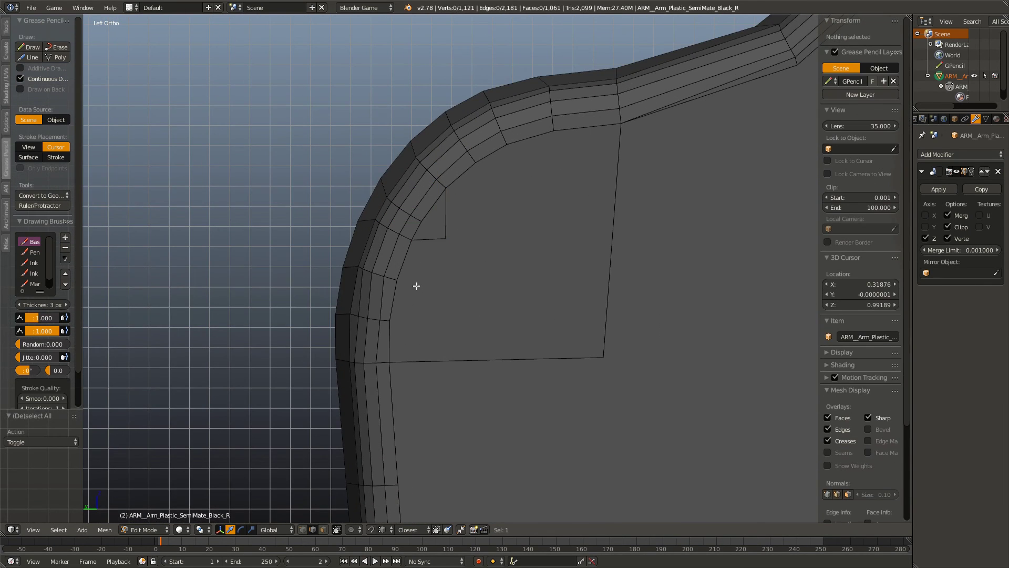
# Step: Knife the first vertical cut from the rounded top border to the bottom edge
pyautogui.press('k')
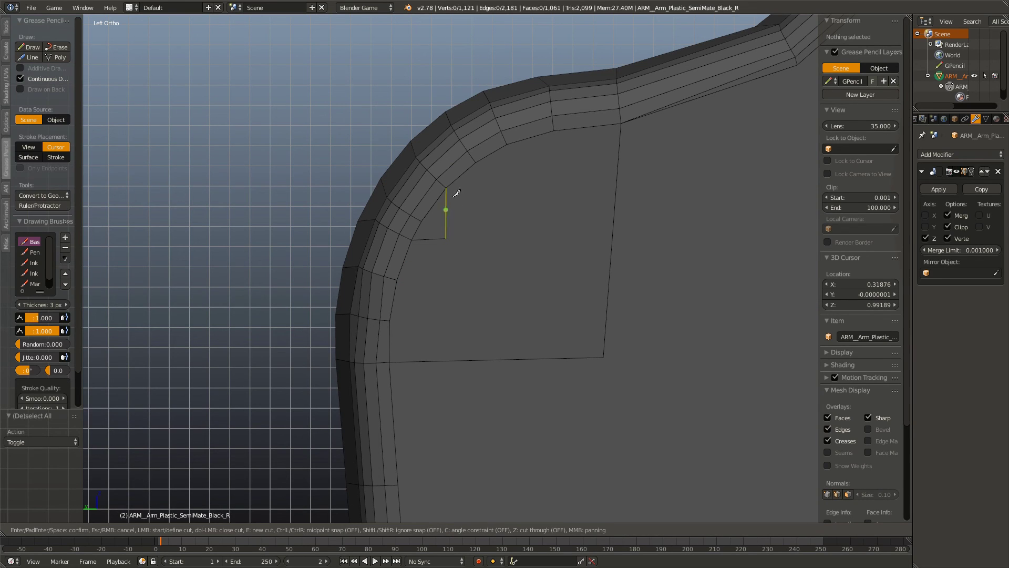
pyautogui.click(477, 162)
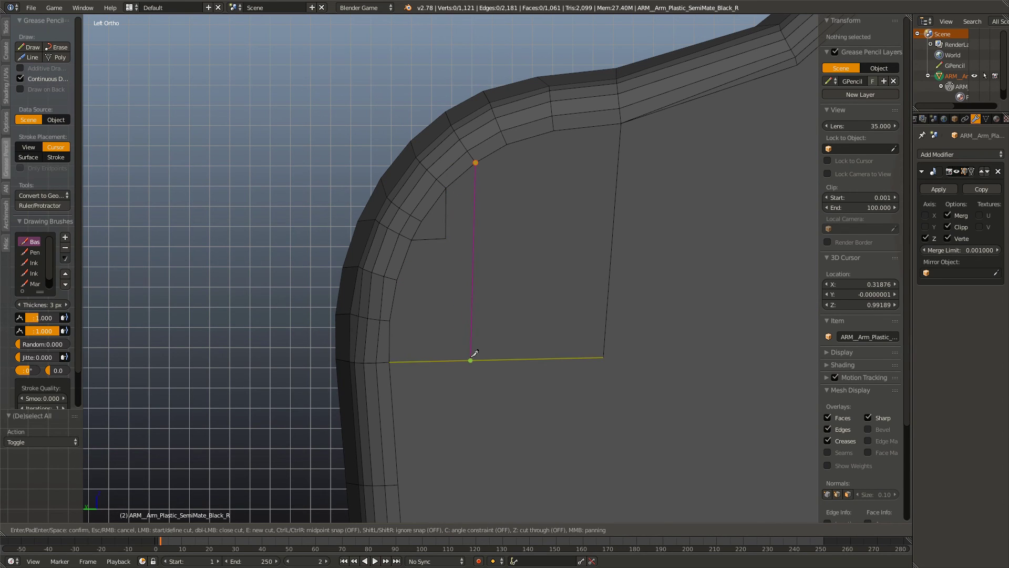
pyautogui.click(477, 354)
pyautogui.hotkey('ctrl', 'z')
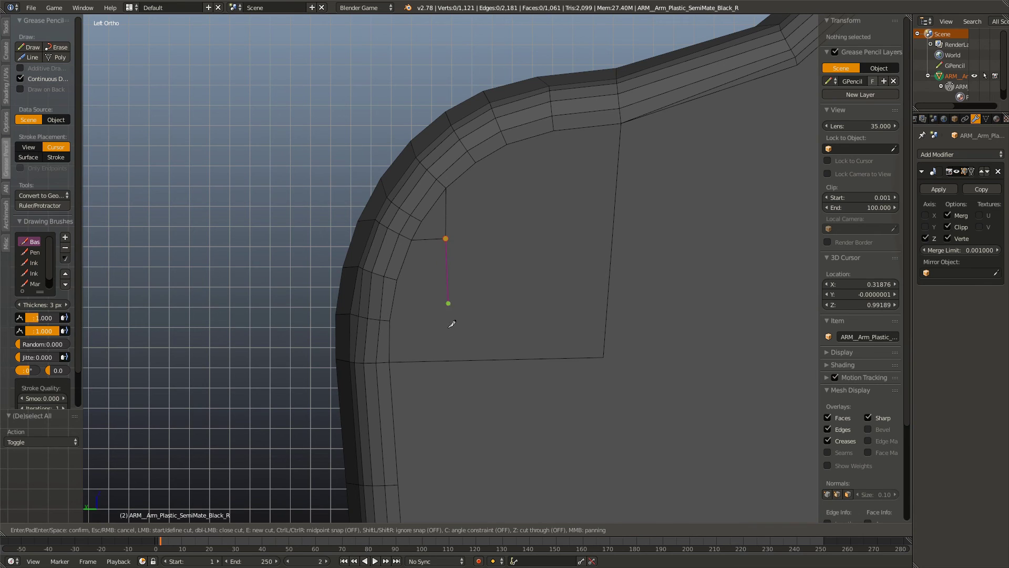
pyautogui.click(450, 360)
pyautogui.press('Return')
# Step: Add three more vertical cuts from the top border down to the bottom edge
pyautogui.press('k')
pyautogui.click(486, 352)
pyautogui.press('Return')
pyautogui.press('k')
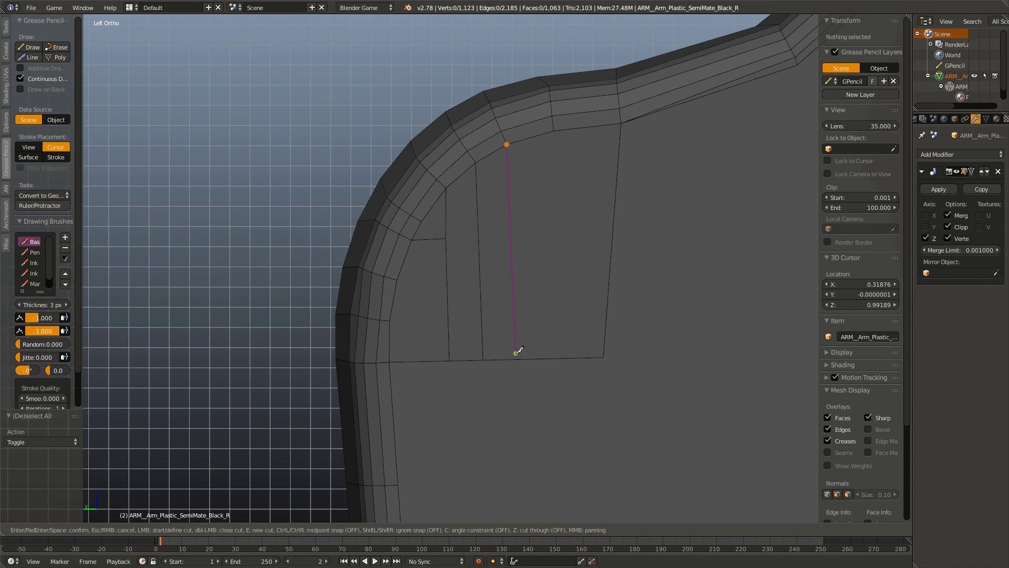
pyautogui.click(516, 357)
pyautogui.press('Return')
pyautogui.press('k')
pyautogui.click(507, 143)
pyautogui.click(554, 129)
pyautogui.click(559, 356)
pyautogui.press('Return')
pyautogui.scroll(-3)
pyautogui.scroll(-3)
# Step: Dissolve the stray edge loop running along the arm band
pyautogui.moveTo(559, 275); pyautogui.dragTo(413, 358)
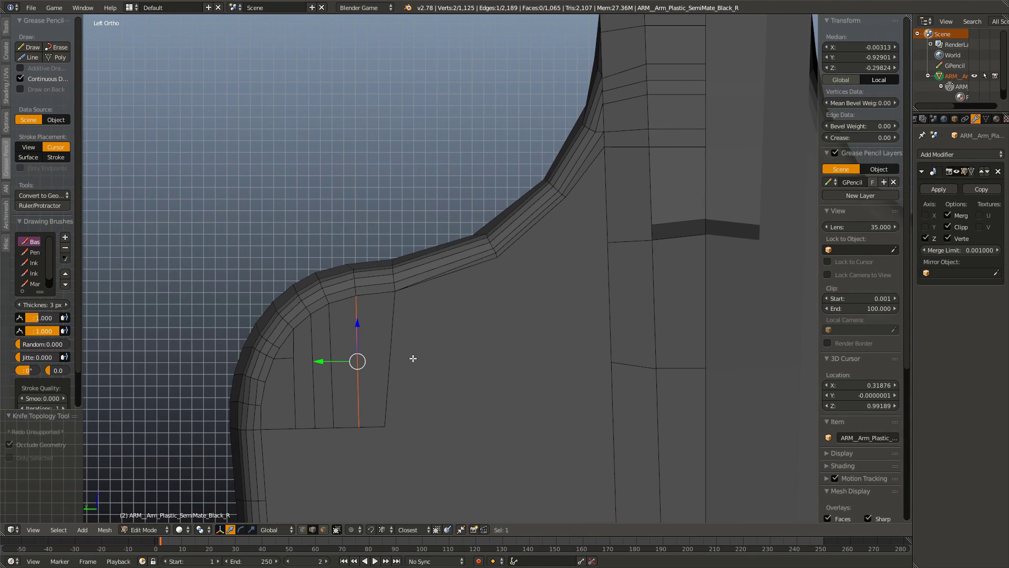
pyautogui.scroll(3)
pyautogui.moveTo(468, 292); pyautogui.dragTo(541, 286)
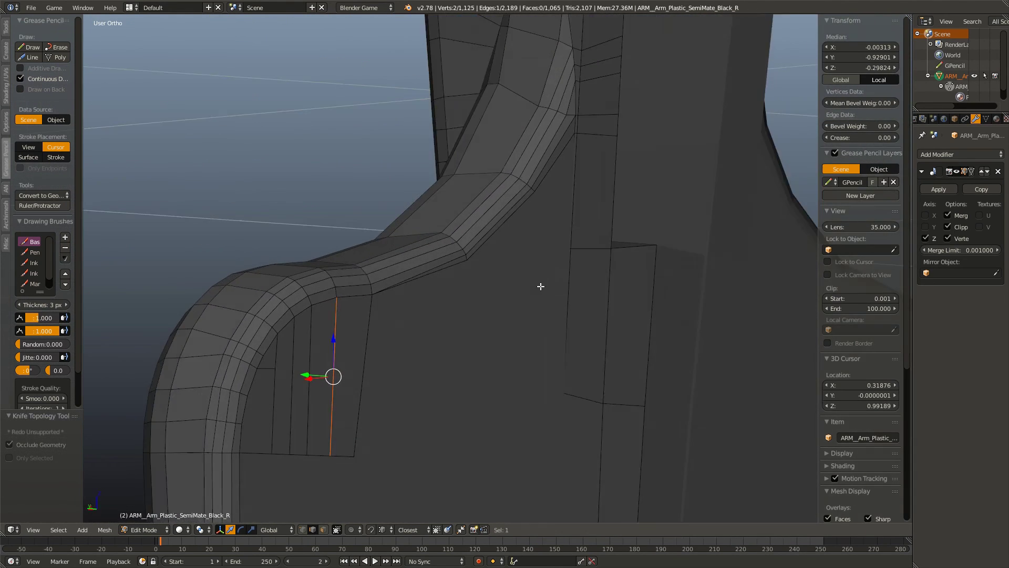
pyautogui.scroll(3)
pyautogui.moveTo(541, 239); pyautogui.dragTo(506, 227)
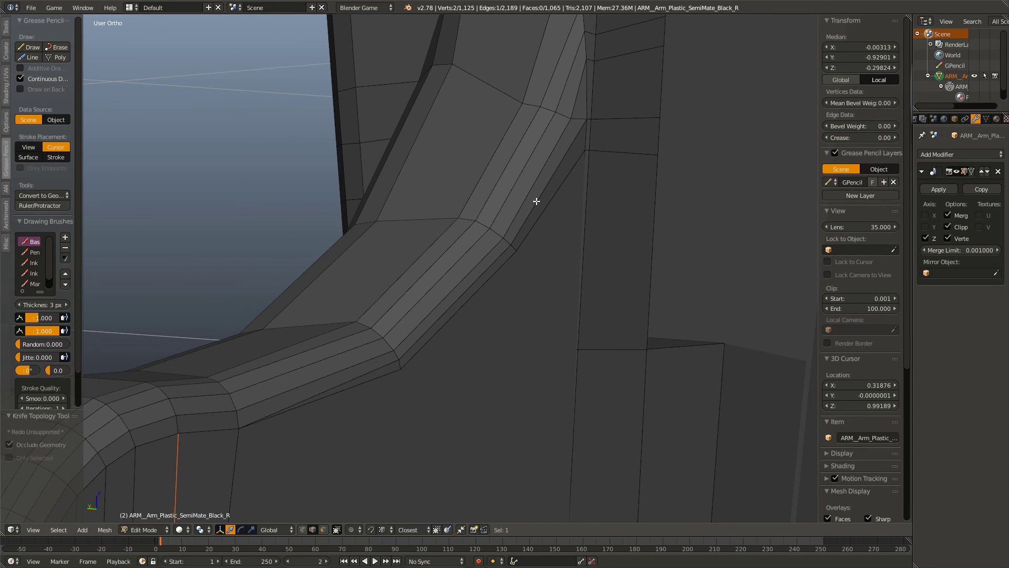
pyautogui.rightClick(536, 201)
pyautogui.press('x')
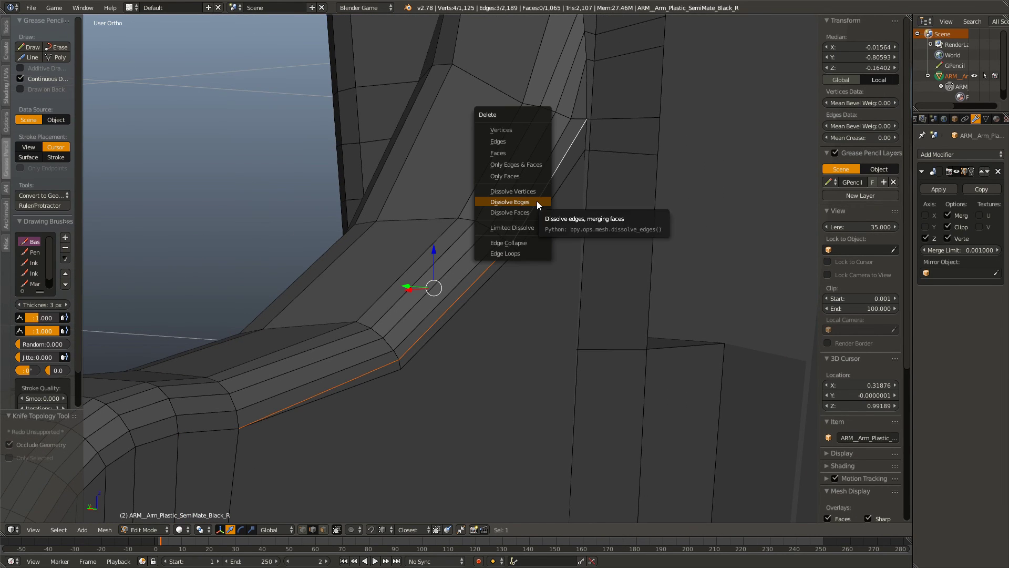
pyautogui.click(537, 201)
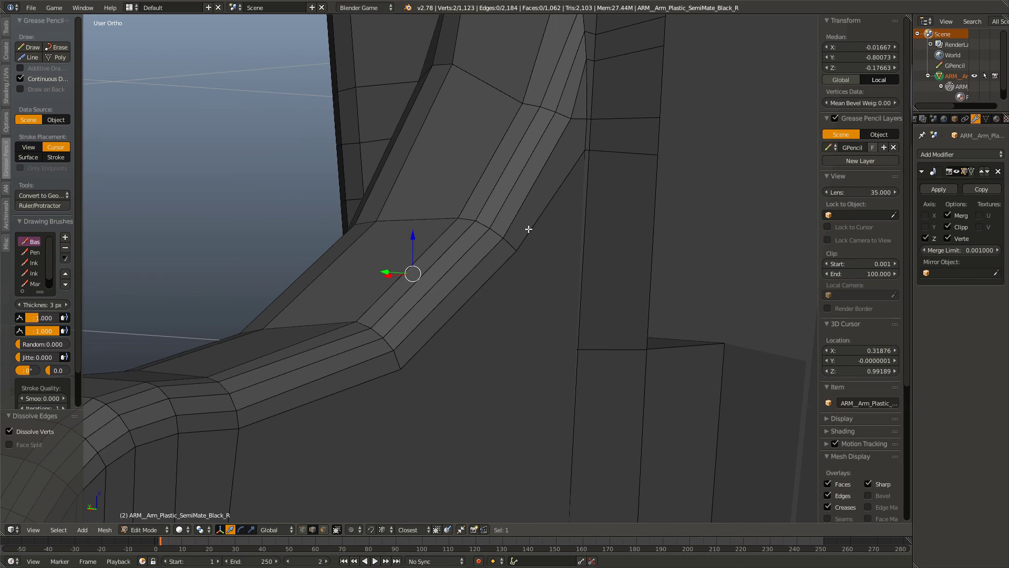
# Step: Knife a cut from a band vertex to the neighbouring edge
pyautogui.scroll(3)
pyautogui.scroll(3)
pyautogui.moveTo(436, 295); pyautogui.dragTo(452, 274)
pyautogui.press('k')
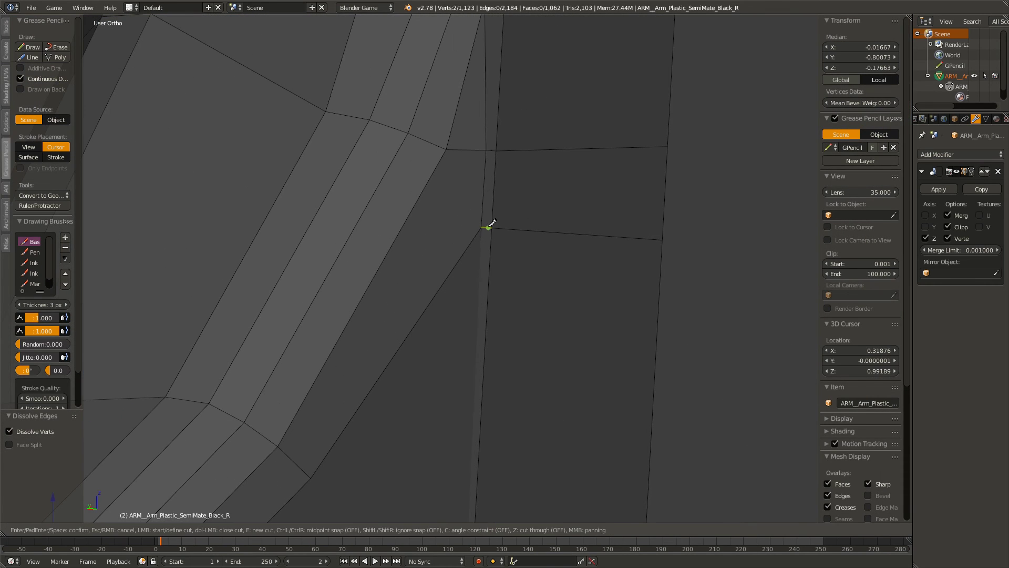
pyautogui.click(482, 226)
pyautogui.click(447, 149)
pyautogui.press('Return')
# Step: In the left side view, knife a horizontal cut across the strips to the right edge
pyautogui.scroll(-3)
pyautogui.press('ctrl+KP_3')
pyautogui.scroll(3)
pyautogui.press('a')
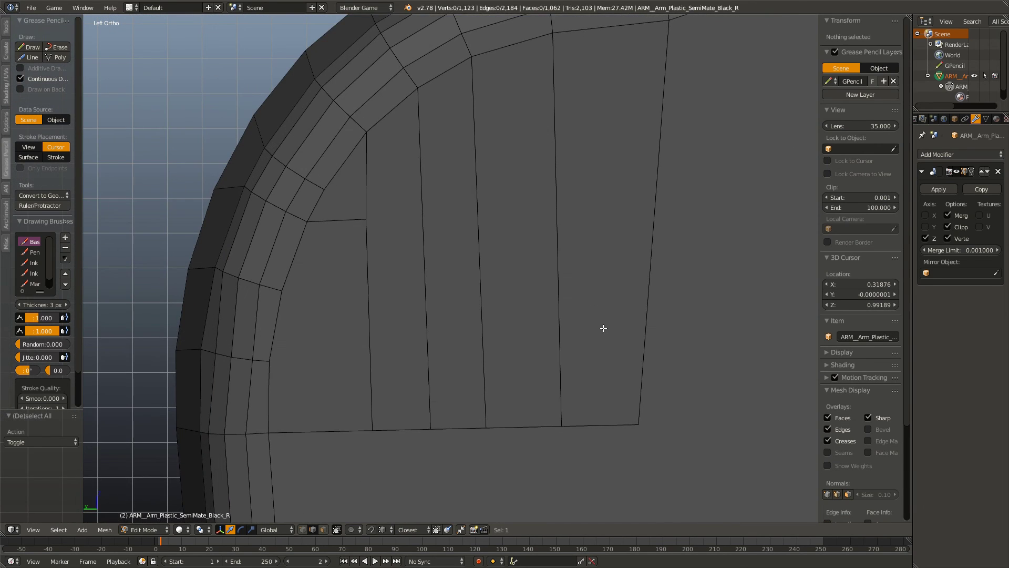
pyautogui.scroll(-3)
pyautogui.press('k')
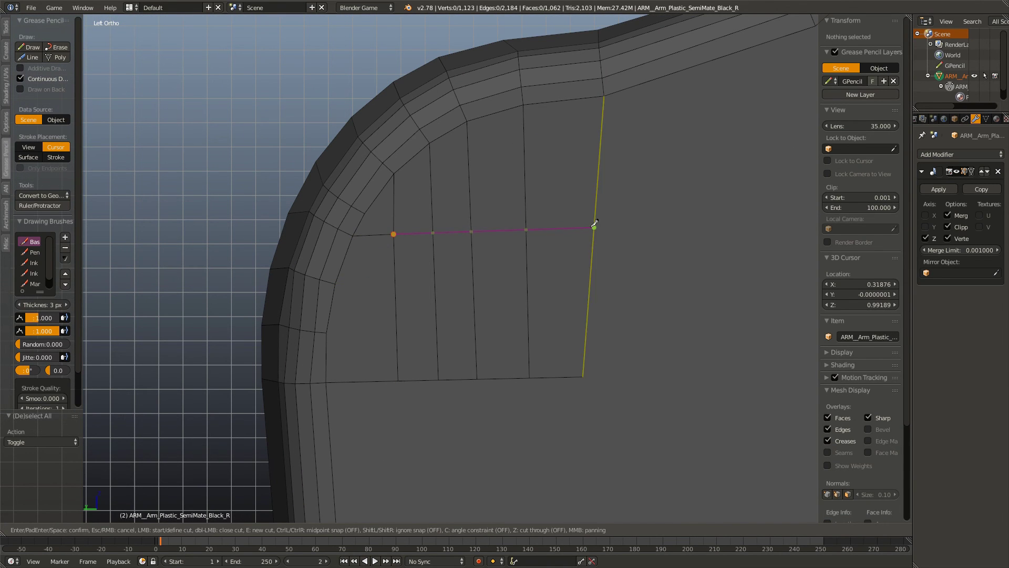
pyautogui.click(593, 226)
pyautogui.press('Return')
# Step: Knife-cut a second horizontal edge across the top corner to the right edge
pyautogui.press('k')
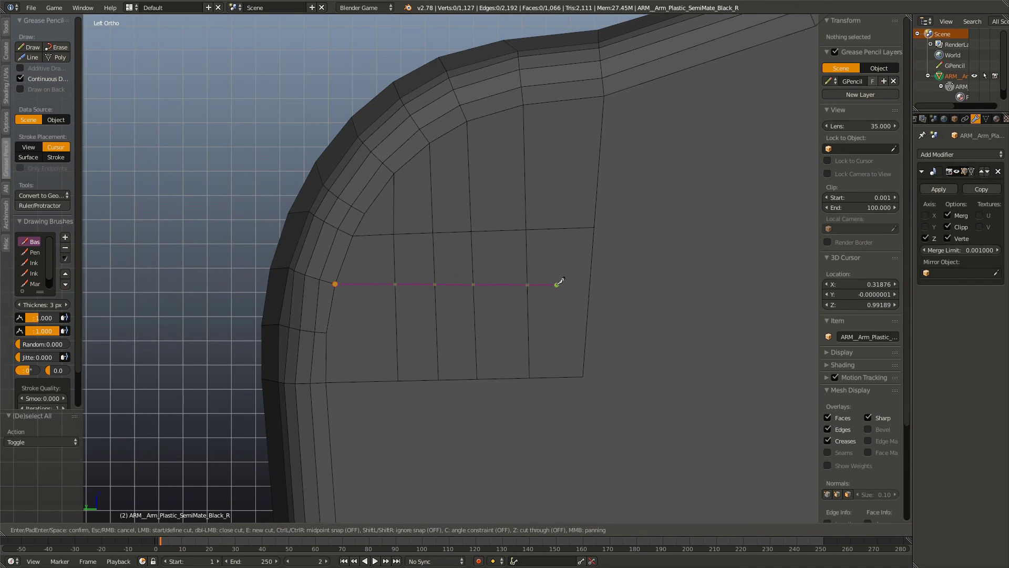
pyautogui.click(590, 279)
pyautogui.press('Return')
pyautogui.press('k')
pyautogui.click(593, 338)
pyautogui.press('Return')
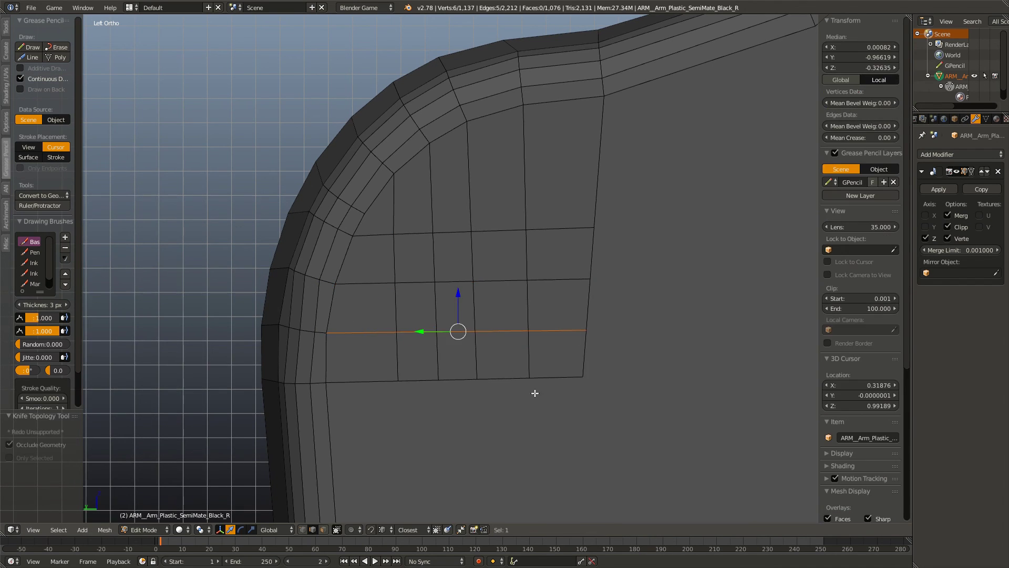
pyautogui.scroll(-3)
pyautogui.scroll(3)
pyautogui.scroll(3)
# Step: Knife-cut edges across the lower rounded corner, plus a vertical edge upward from its bottom vertex
pyautogui.press('k')
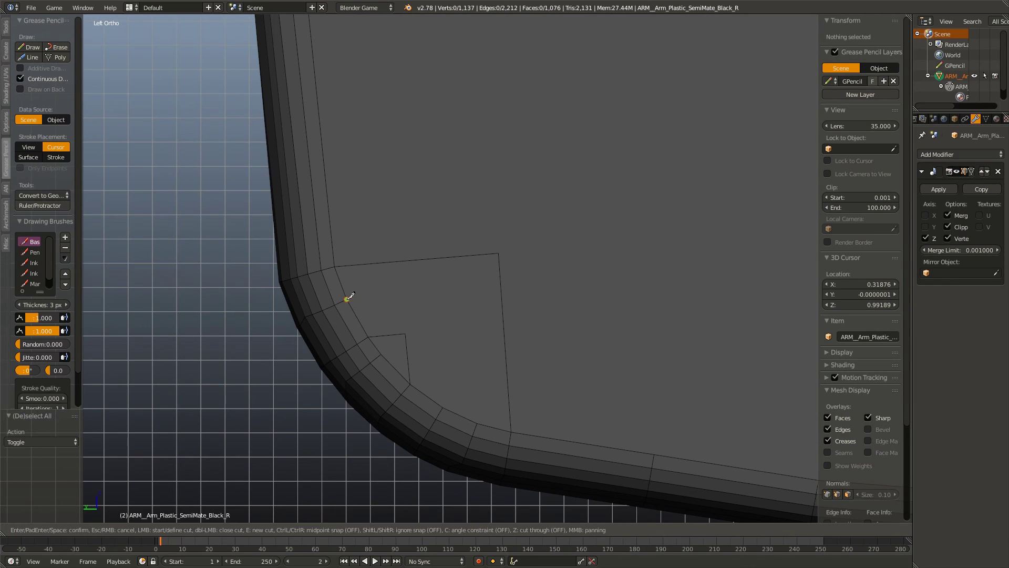
pyautogui.click(346, 299)
pyautogui.click(500, 289)
pyautogui.press('Return')
pyautogui.press('k')
pyautogui.click(369, 336)
pyautogui.click(400, 334)
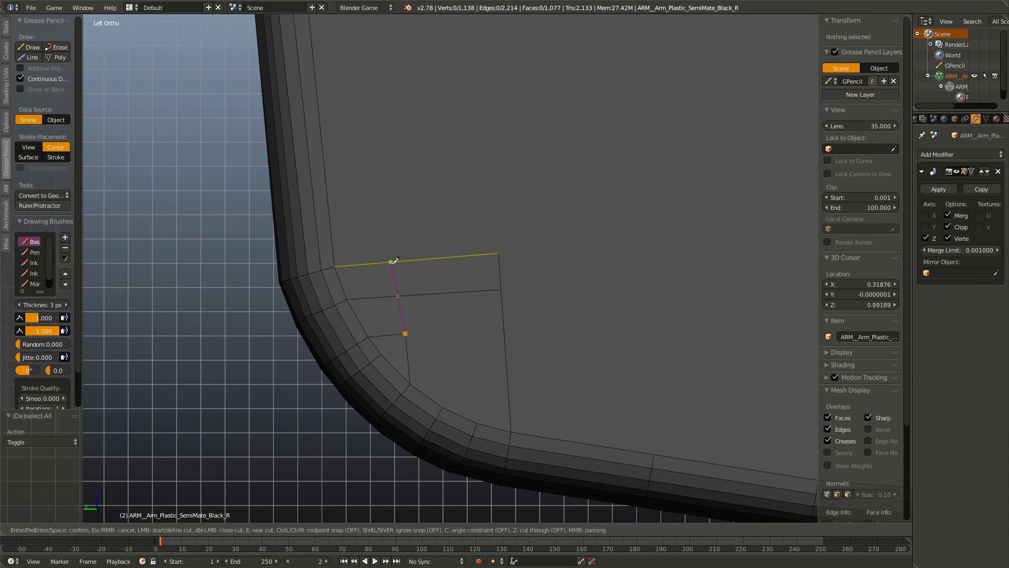
pyautogui.click(392, 261)
pyautogui.press('Return')
pyautogui.press('k')
pyautogui.click(431, 259)
pyautogui.press('Return')
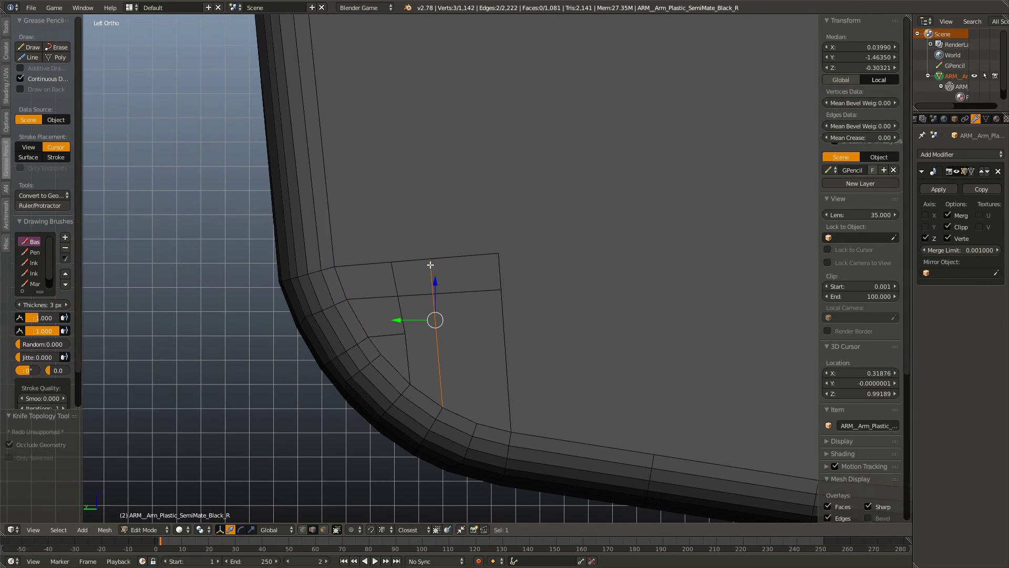
# Step: Finish the lower corner grid with a horizontal cut and a vertical cut
pyautogui.press('k')
pyautogui.click(404, 333)
pyautogui.click(504, 326)
pyautogui.press('Return')
pyautogui.press('k')
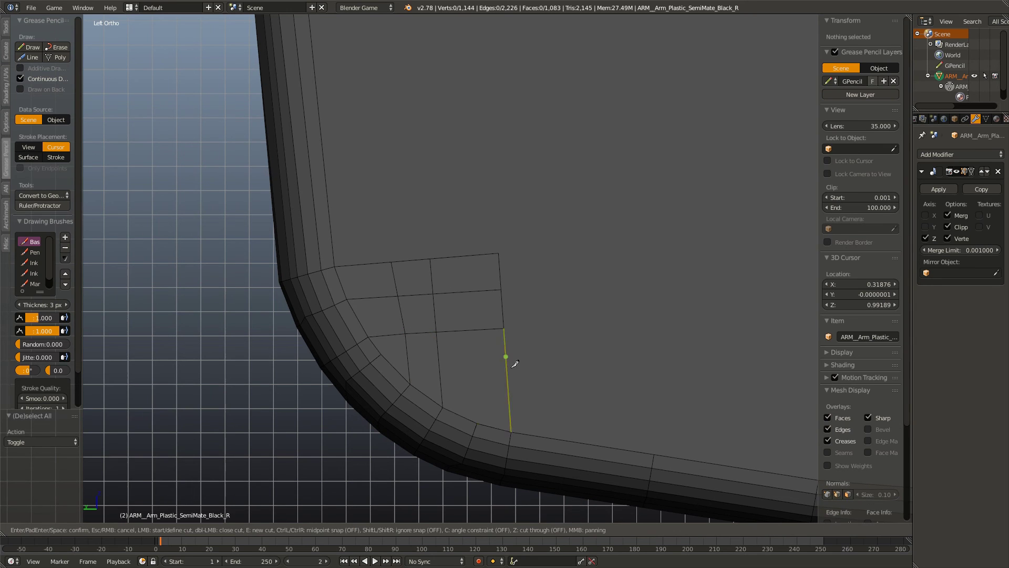
pyautogui.click(481, 421)
pyautogui.click(469, 258)
pyautogui.press('Return')
pyautogui.scroll(-3)
pyautogui.scroll(3)
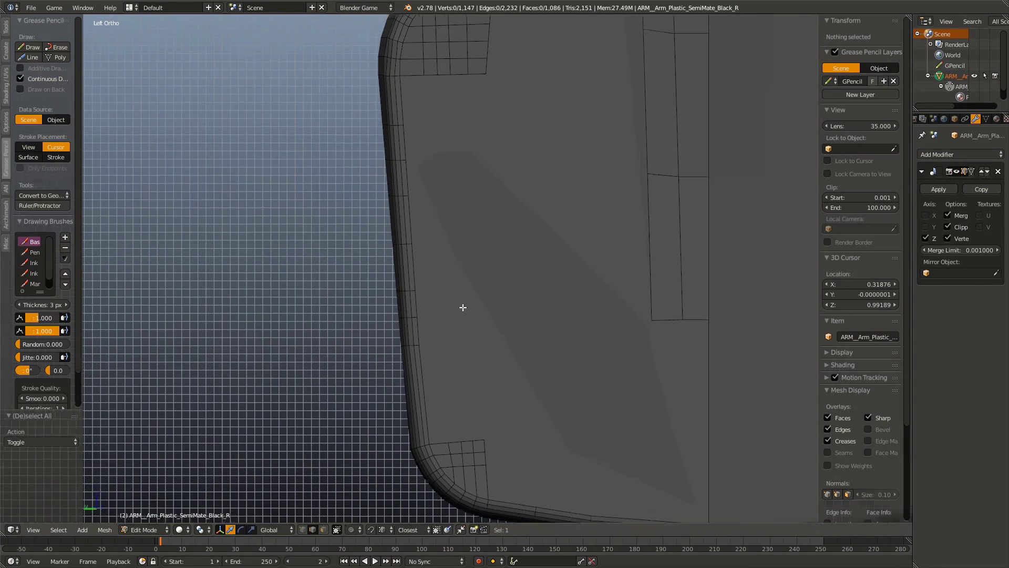
# Step: Knife-cut three vertical edges down the paddle's left column
pyautogui.press('k')
pyautogui.click(489, 83)
pyautogui.press('Return')
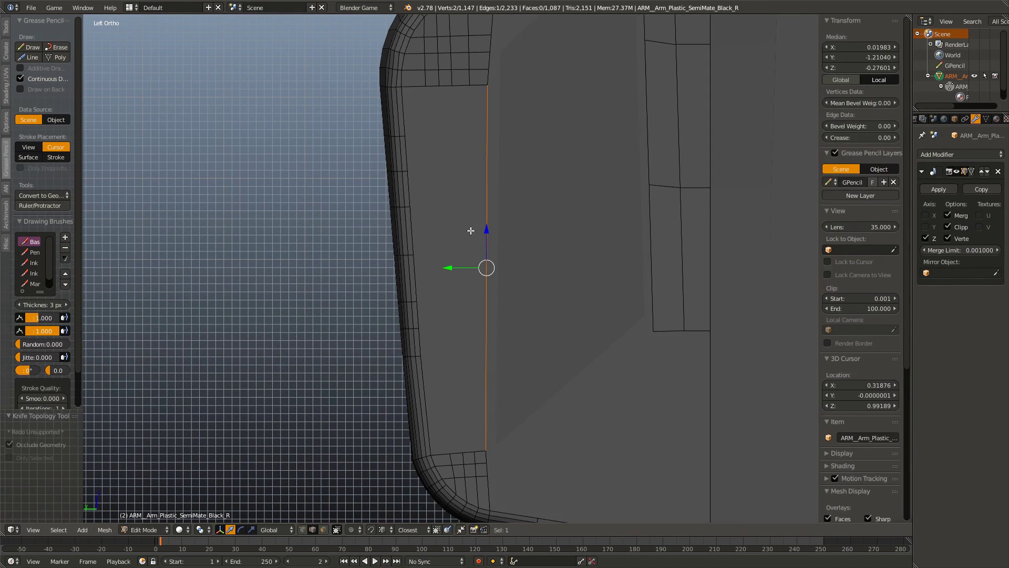
pyautogui.press('k')
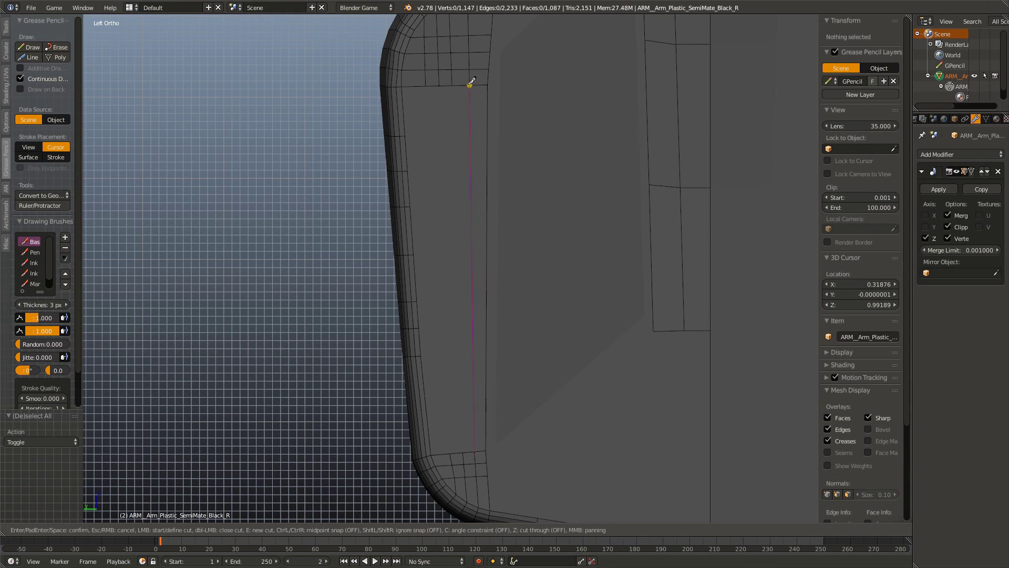
pyautogui.click(471, 83)
pyautogui.click(475, 451)
pyautogui.press('Return')
pyautogui.press('k')
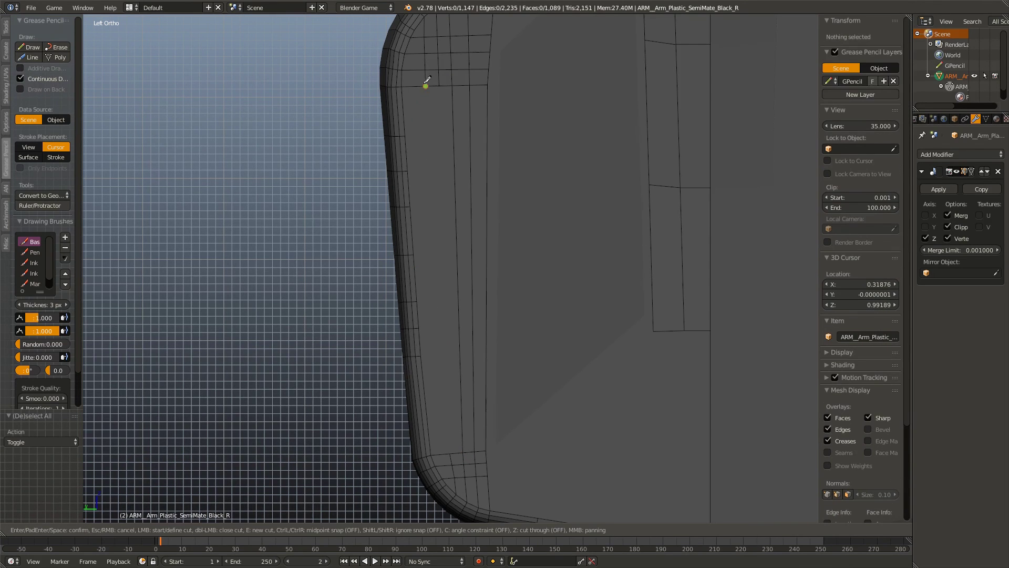
pyautogui.click(456, 450)
pyautogui.press('Return')
pyautogui.scroll(3)
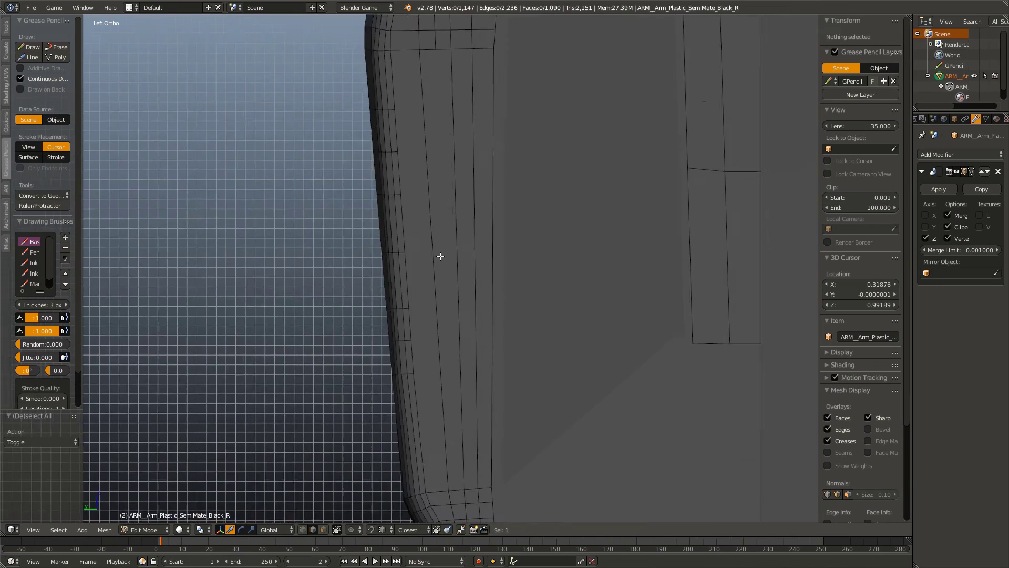
pyautogui.scroll(3)
pyautogui.scroll(-3)
pyautogui.scroll(-3)
pyautogui.scroll(-3)
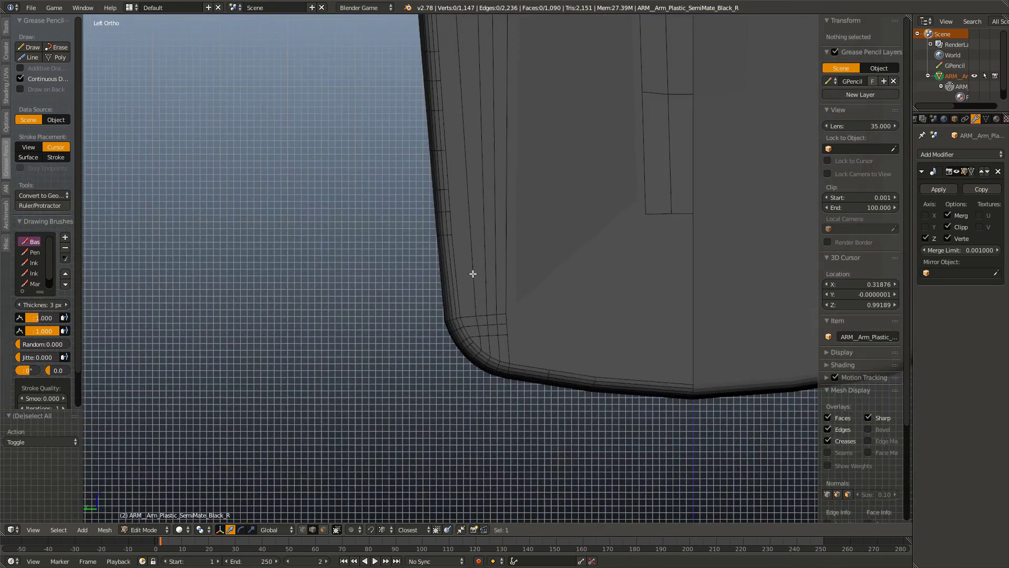
pyautogui.scroll(-3)
pyautogui.scroll(-3)
pyautogui.scroll(3)
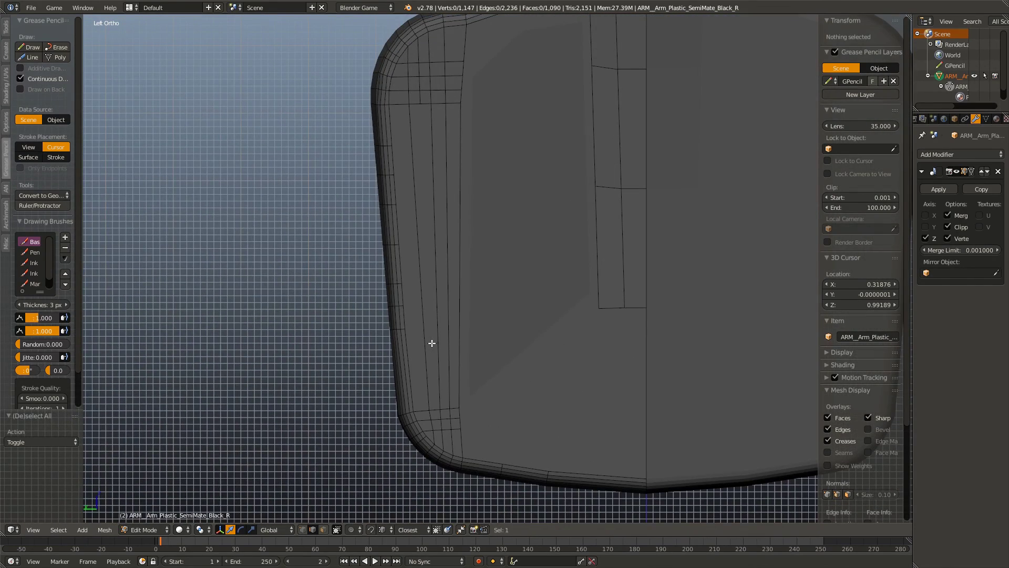
pyautogui.scroll(3)
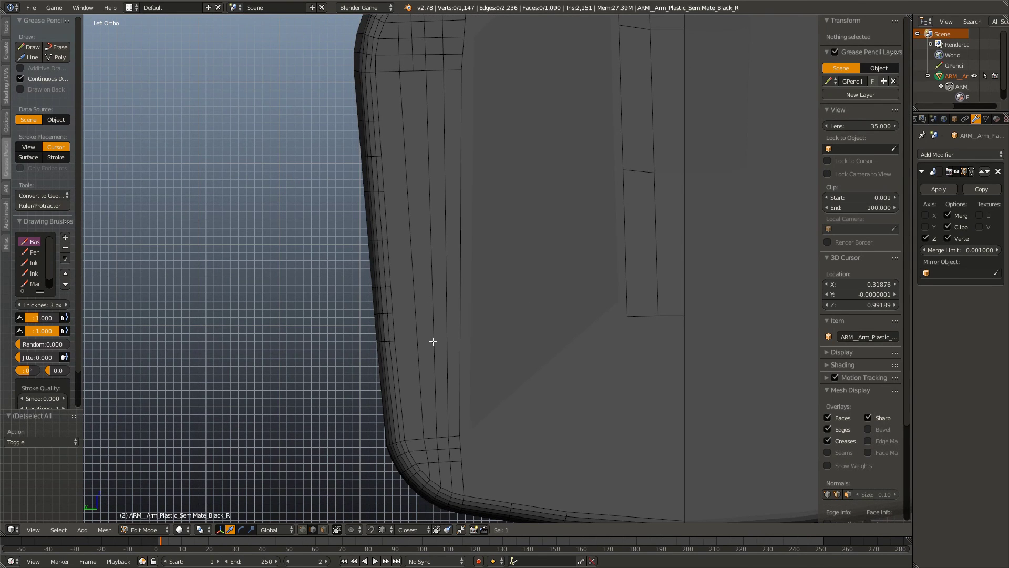
# Step: Select the left-side vertical edges, trial-remove them, and undo
pyautogui.rightClick(420, 337)
pyautogui.press('x')
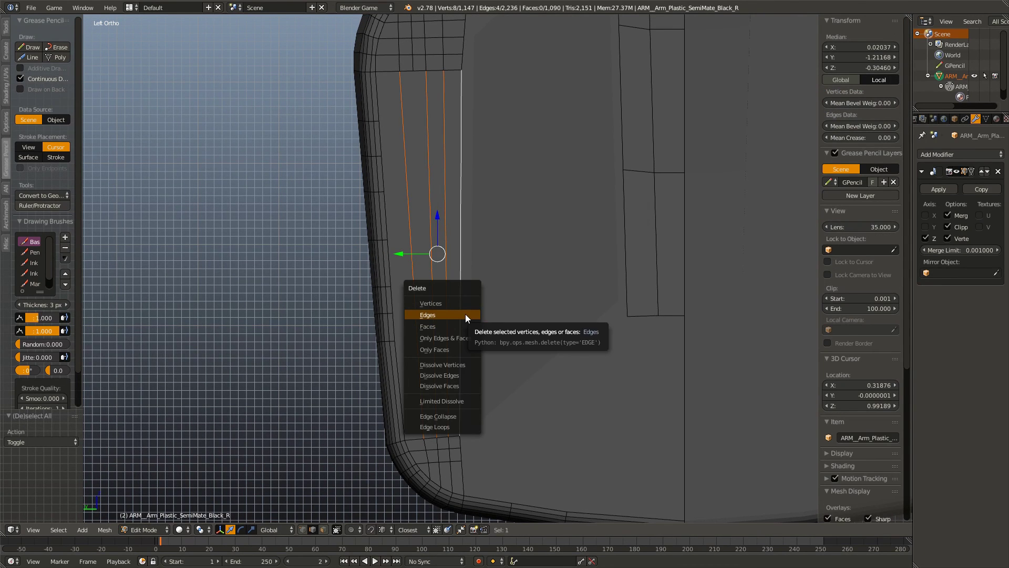
pyautogui.click(468, 332)
pyautogui.hotkey('ctrl', 'z')
pyautogui.scroll(3)
pyautogui.scroll(3)
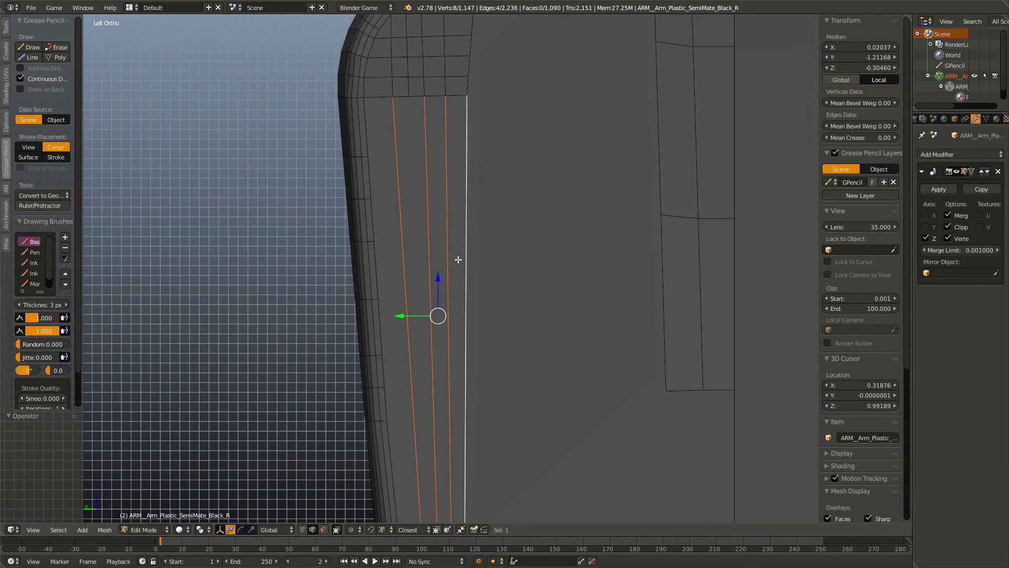
# Step: Dissolve the left vertical edge loops, keeping one loop
pyautogui.rightClick(463, 245)
pyautogui.press('x')
pyautogui.click(473, 227)
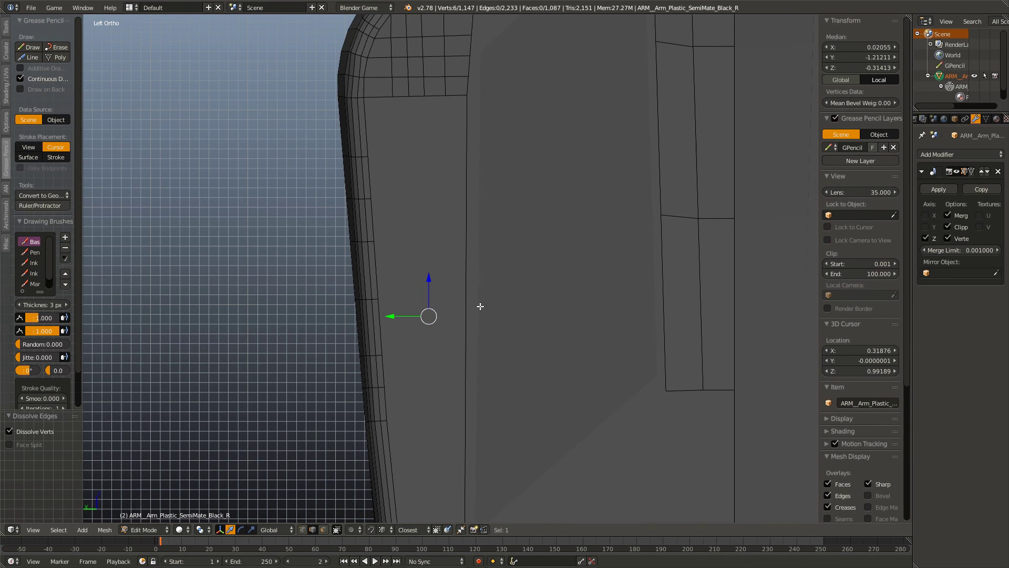
pyautogui.moveTo(486, 359); pyautogui.dragTo(492, 296)
# Step: Dissolve the remaining long vertical edge on the left side
pyautogui.rightClick(456, 387)
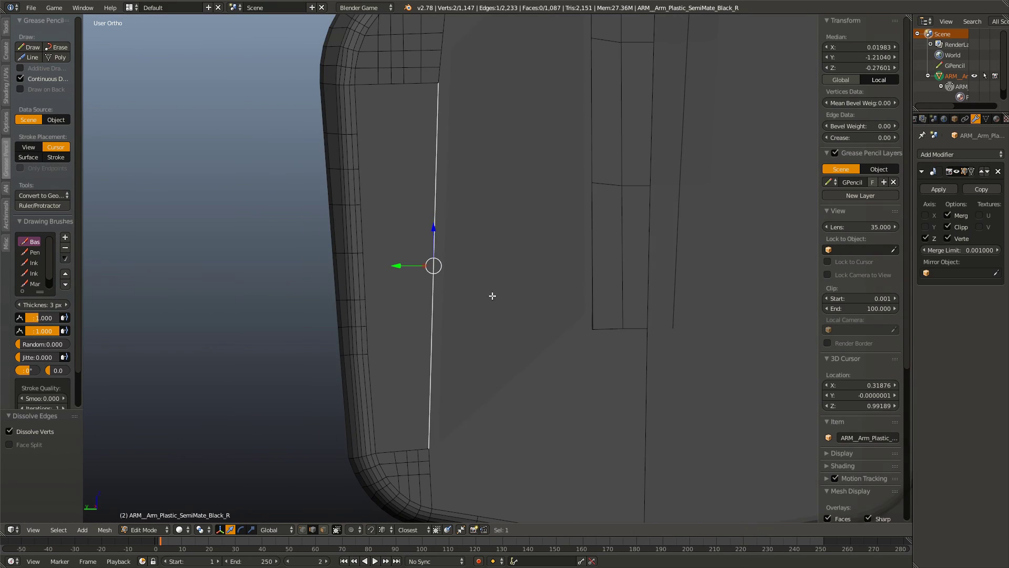
pyautogui.press('x')
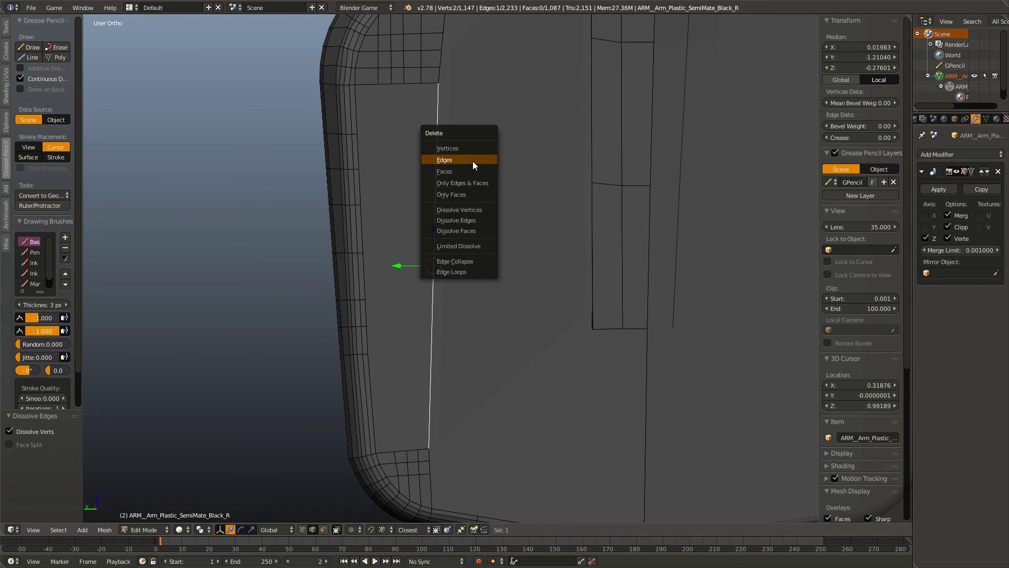
pyautogui.click(471, 159)
pyautogui.press('x')
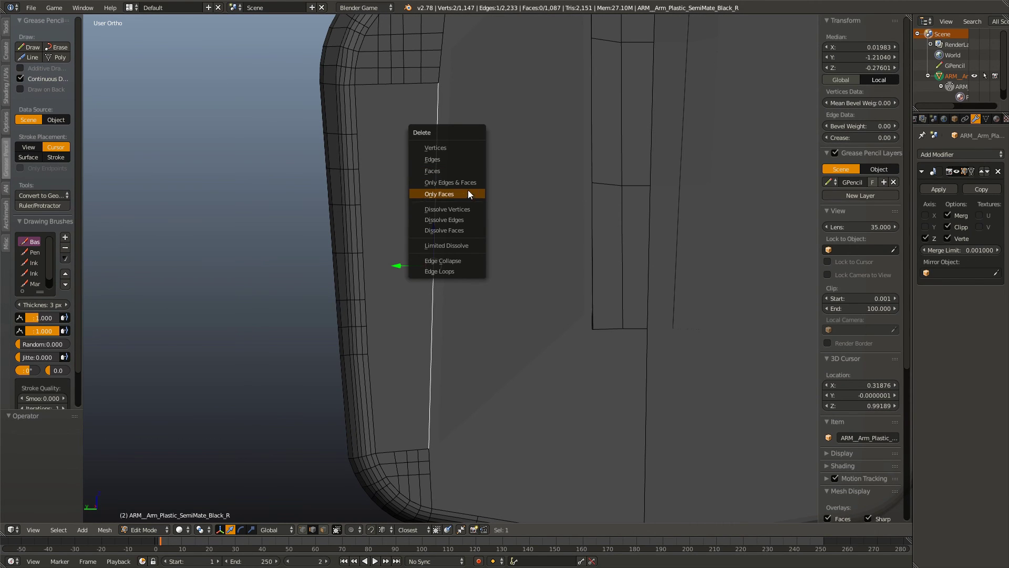
pyautogui.click(465, 220)
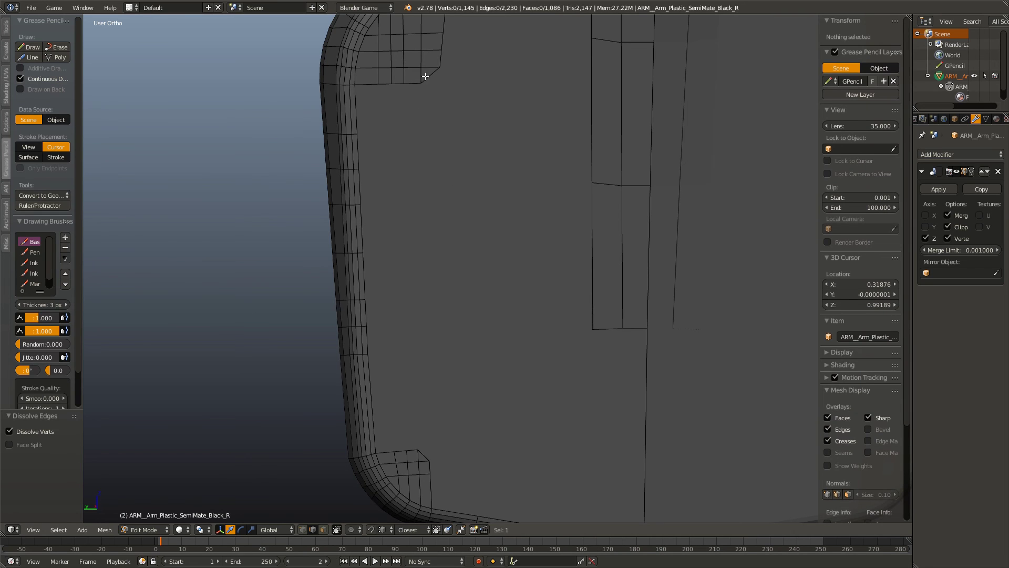
# Step: Trial-dissolve the short top-corner edge, then undo back to restore the long vertical edge
pyautogui.rightClick(426, 76)
pyautogui.press('x')
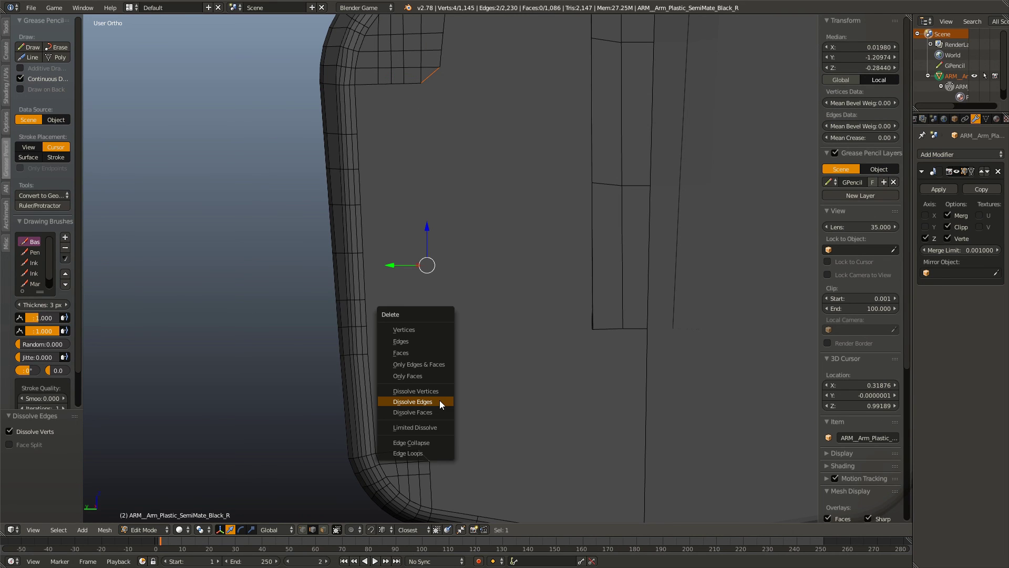
pyautogui.click(440, 400)
pyautogui.hotkey('ctrl', 'z')
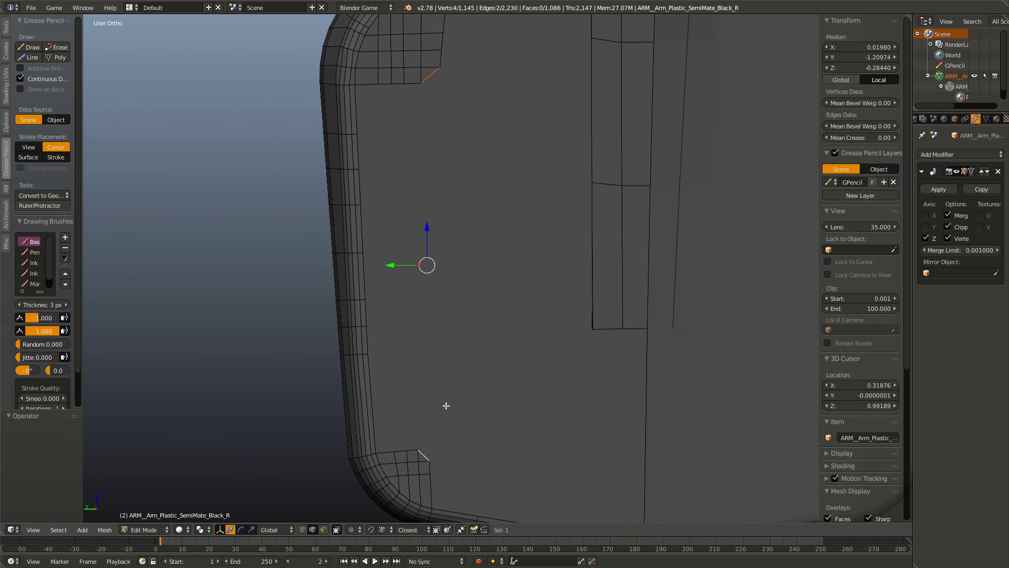
pyautogui.scroll(-3)
pyautogui.hotkey('ctrl', 'z')
pyautogui.hotkey('ctrl', 'z')
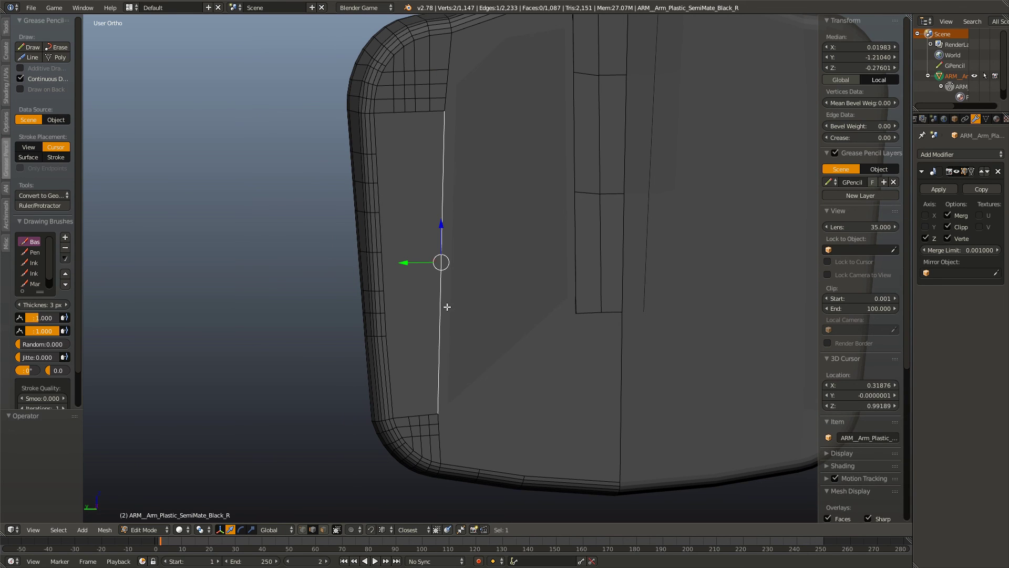
# Step: Try deleting the long edge with its faces, then undo to keep it
pyautogui.press('x')
pyautogui.click(433, 247)
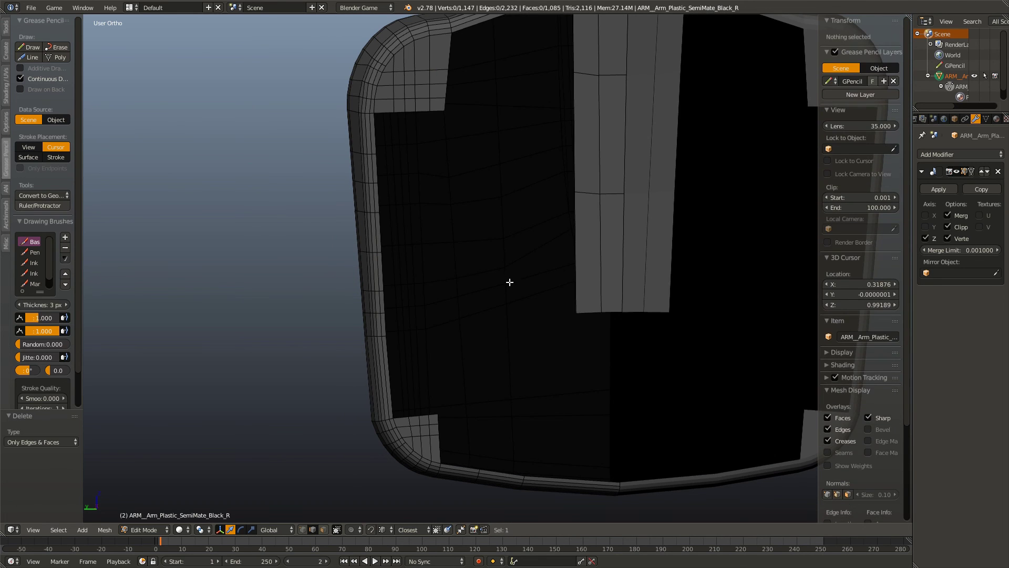
pyautogui.hotkey('ctrl', 'z')
pyautogui.scroll(-3)
pyautogui.scroll(3)
# Step: Switch to the Left side view and deselect everything
pyautogui.press('KP_3')
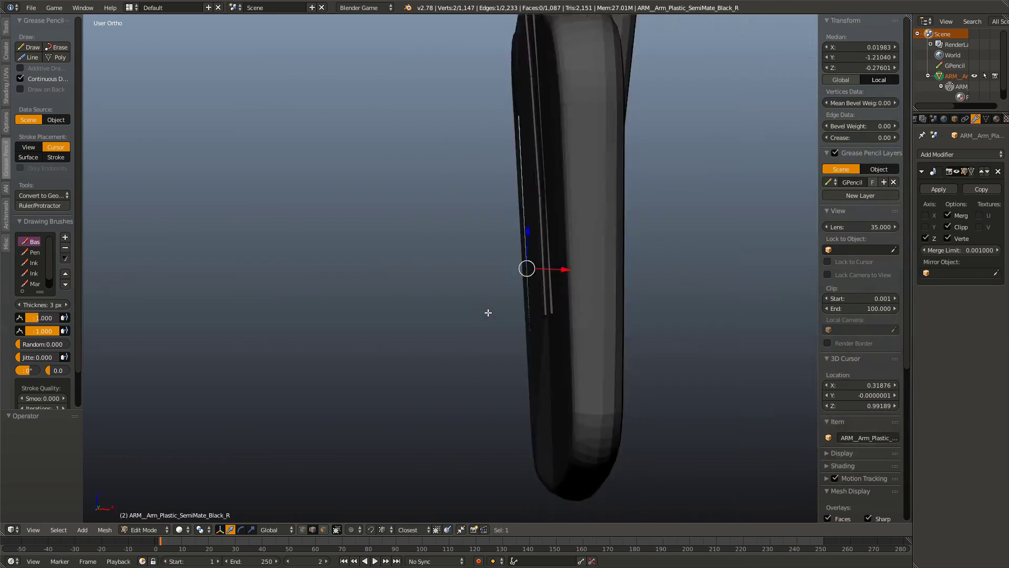
pyautogui.press('KP_1')
pyautogui.press('ctrl+KP_3')
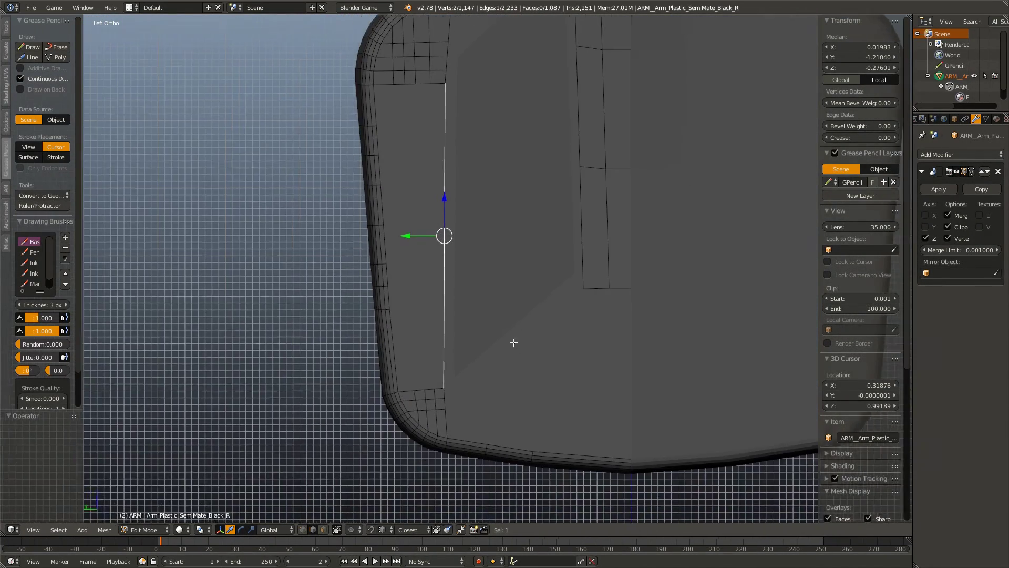
pyautogui.scroll(3)
pyautogui.press('a')
pyautogui.scroll(-3)
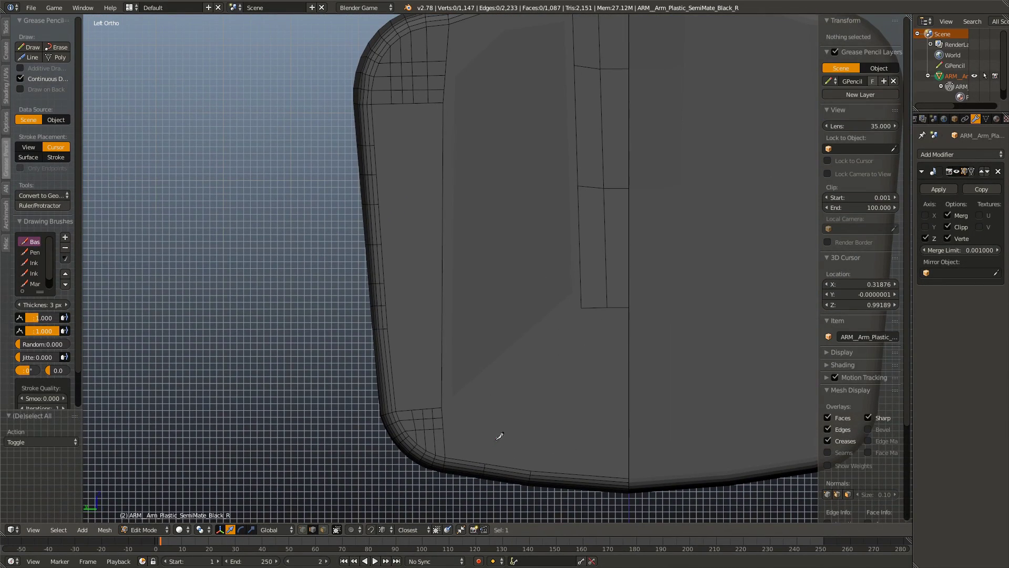
# Step: Cut a slanted edge from the top corner, then trial-dissolve the old vertical edge
pyautogui.press('k')
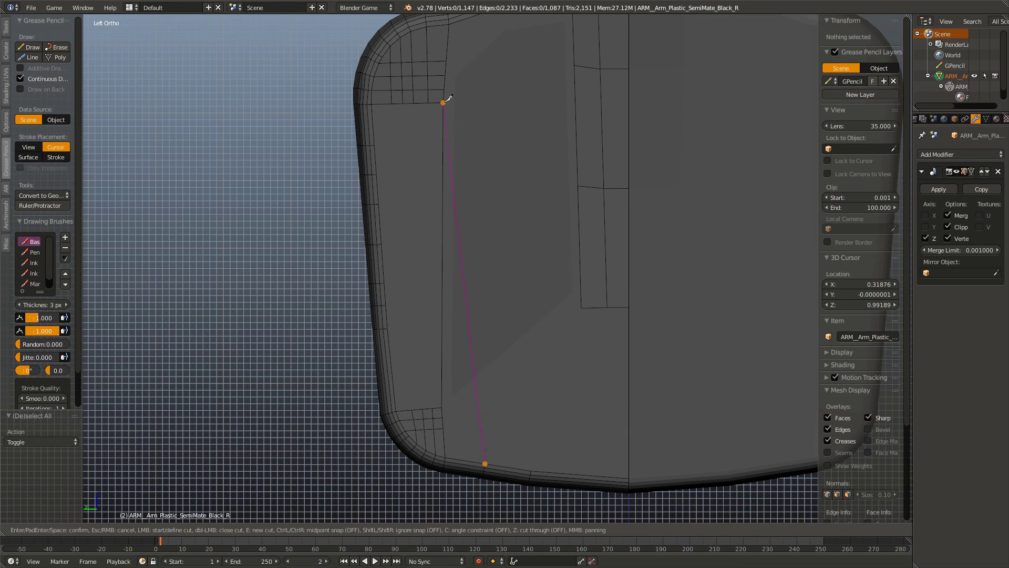
pyautogui.press('Return')
pyautogui.press('a')
pyautogui.rightClick(430, 355)
pyautogui.press('x')
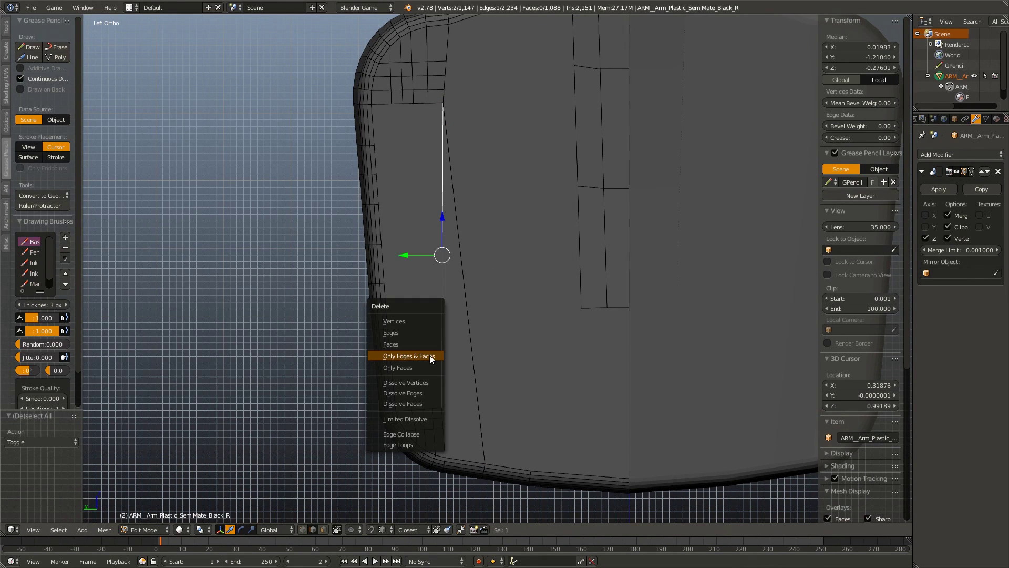
pyautogui.click(411, 392)
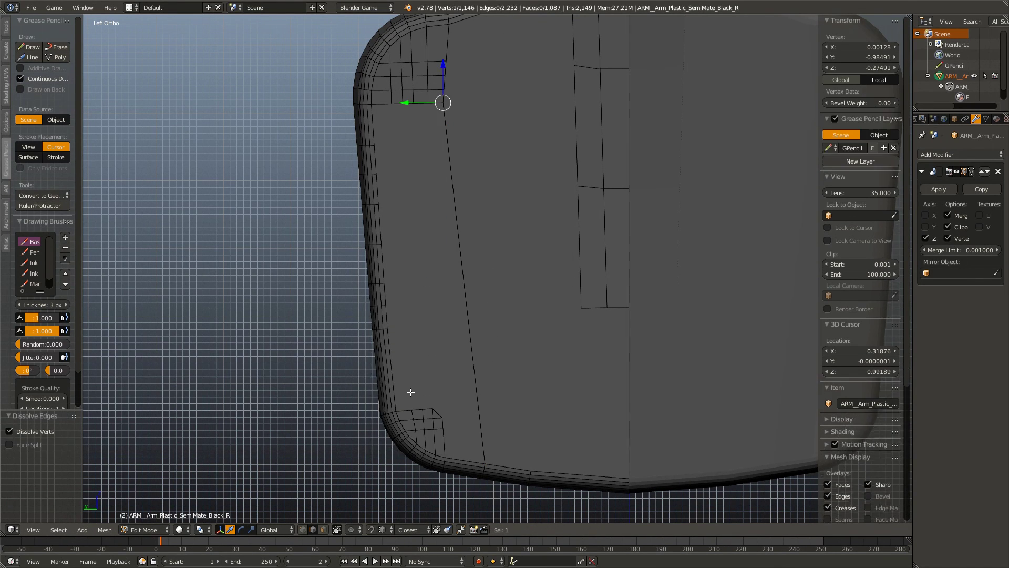
pyautogui.hotkey('ctrl', 'z')
# Step: Dissolve the old vertical edge on the paddle face
pyautogui.moveTo(478, 428); pyautogui.dragTo(482, 396)
pyautogui.scroll(3)
pyautogui.scroll(-3)
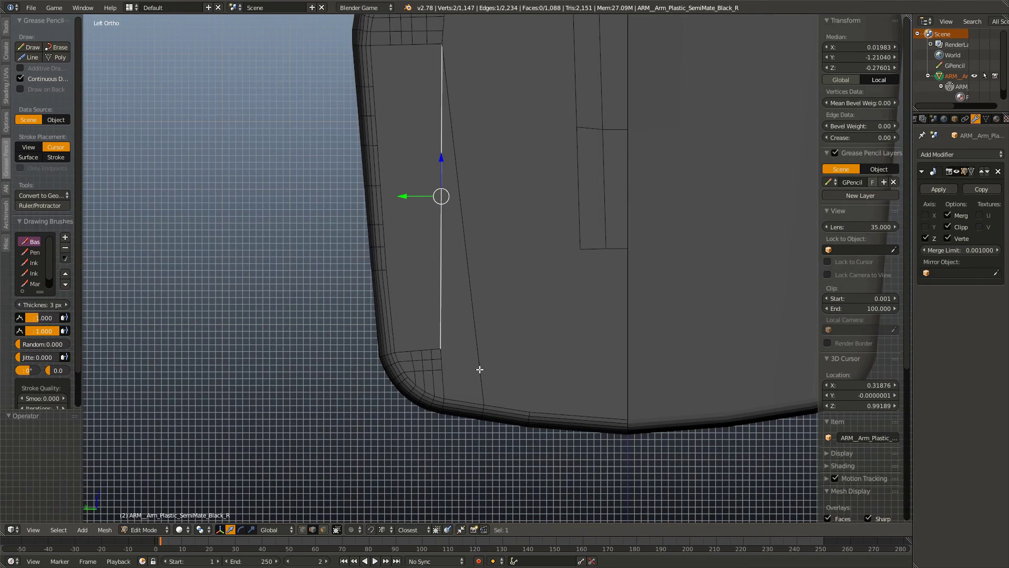
pyautogui.press('x')
pyautogui.click(479, 303)
pyautogui.scroll(3)
# Step: Cut at the bottom corner vertex and dissolve the extra edges around it
pyautogui.press('k')
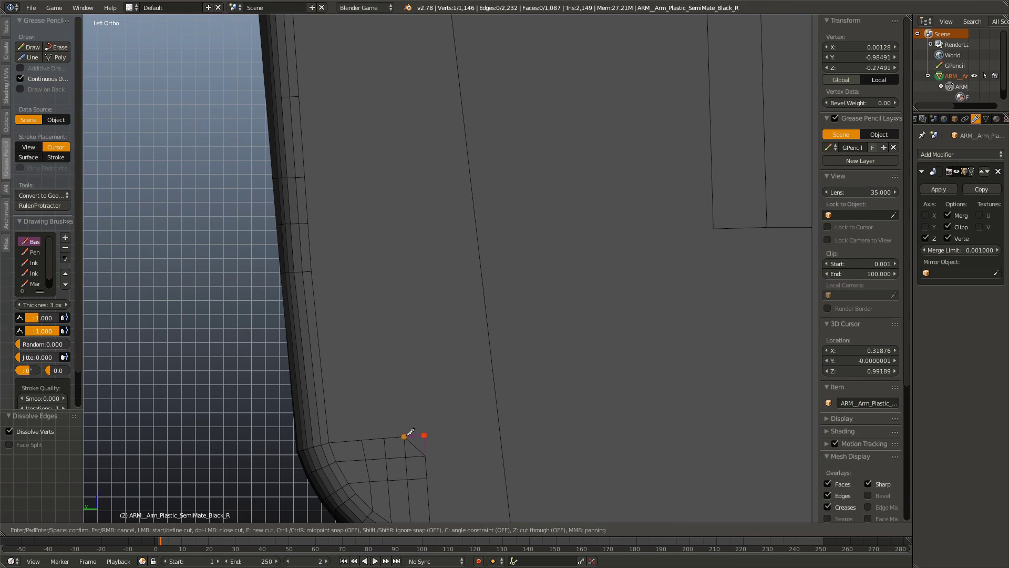
pyautogui.click(411, 433)
pyautogui.press('Return')
pyautogui.rightClick(415, 443)
pyautogui.press('x')
pyautogui.click(414, 443)
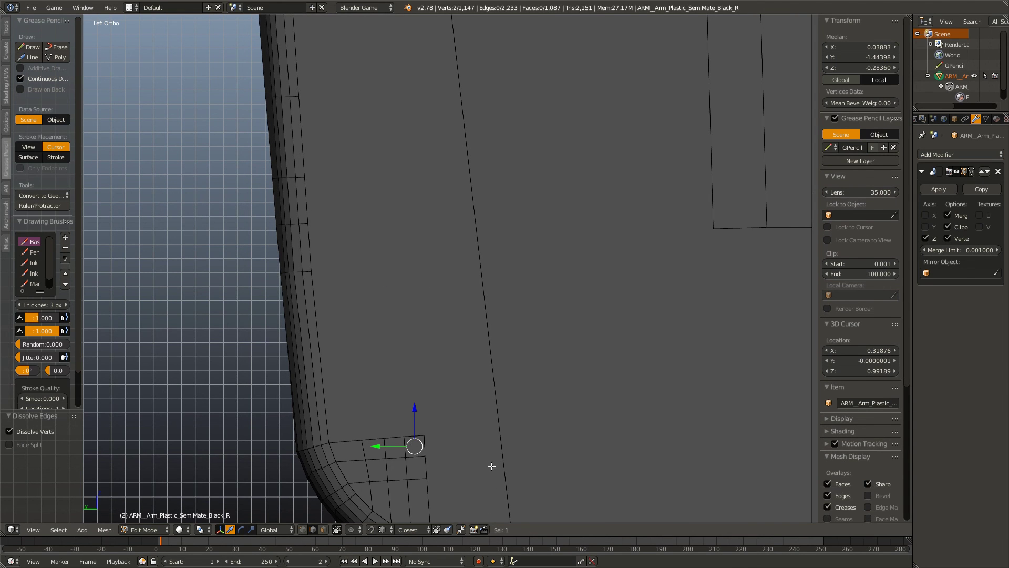
pyautogui.scroll(-3)
pyautogui.press('a')
pyautogui.scroll(3)
pyautogui.scroll(3)
pyautogui.scroll(3)
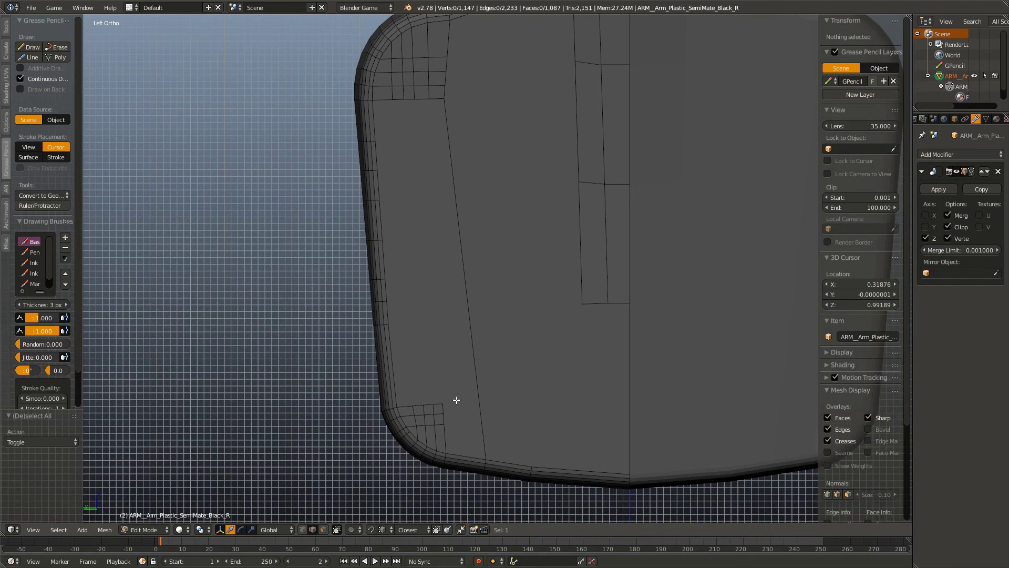
# Step: Cut three short edges across the bottom strips toward the slanted edge
pyautogui.press('k')
pyautogui.click(446, 401)
pyautogui.click(478, 400)
pyautogui.press('Return')
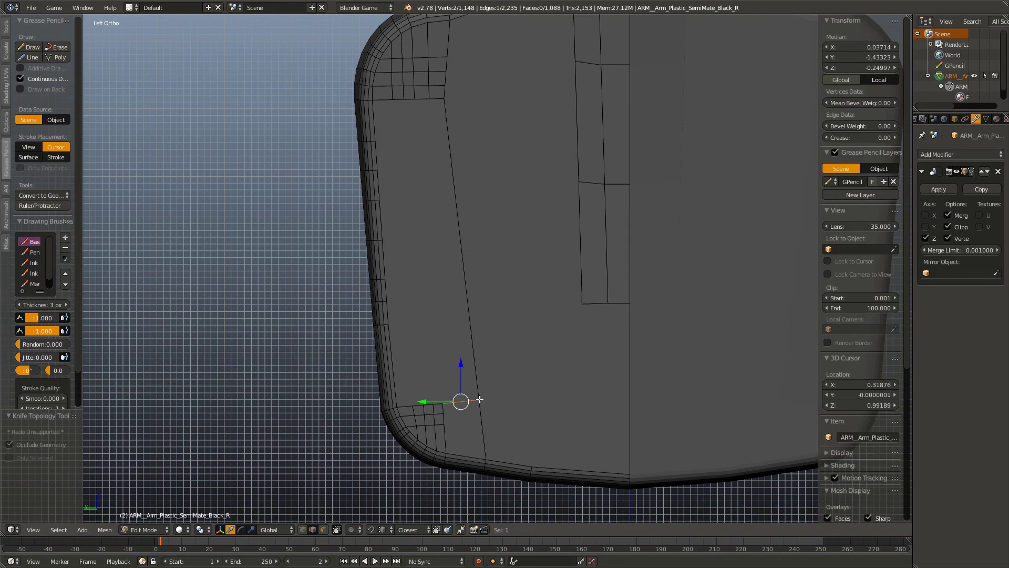
pyautogui.press('a')
pyautogui.press('k')
pyautogui.click(445, 411)
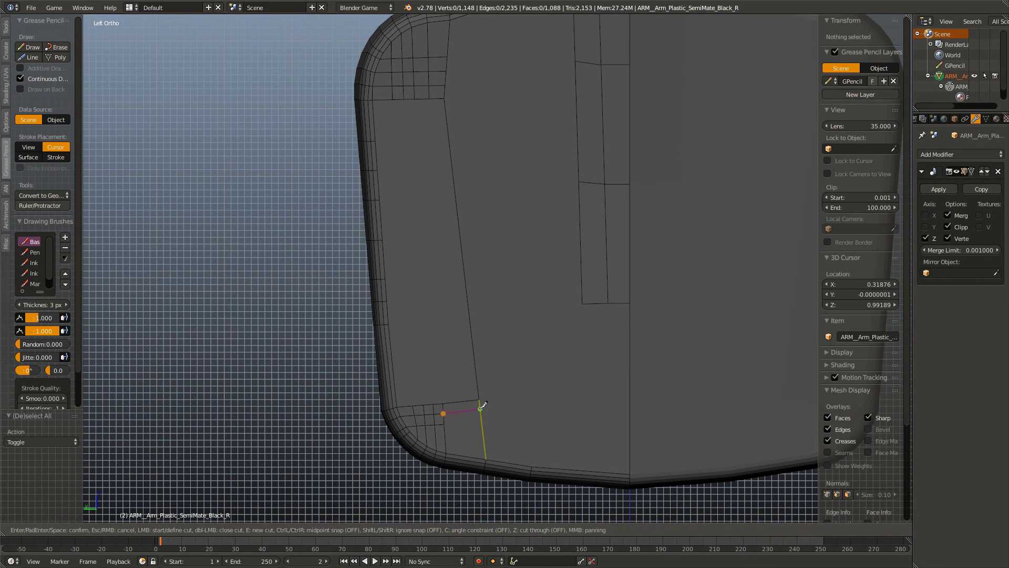
pyautogui.click(477, 408)
pyautogui.press('Return')
pyautogui.press('k')
pyautogui.click(478, 422)
pyautogui.press('Return')
pyautogui.press('a')
# Step: Cut four long edges from the bottom border up to the top, following the rounded border
pyautogui.press('k')
pyautogui.click(445, 403)
pyautogui.click(430, 98)
pyautogui.press('Return')
pyautogui.press('k')
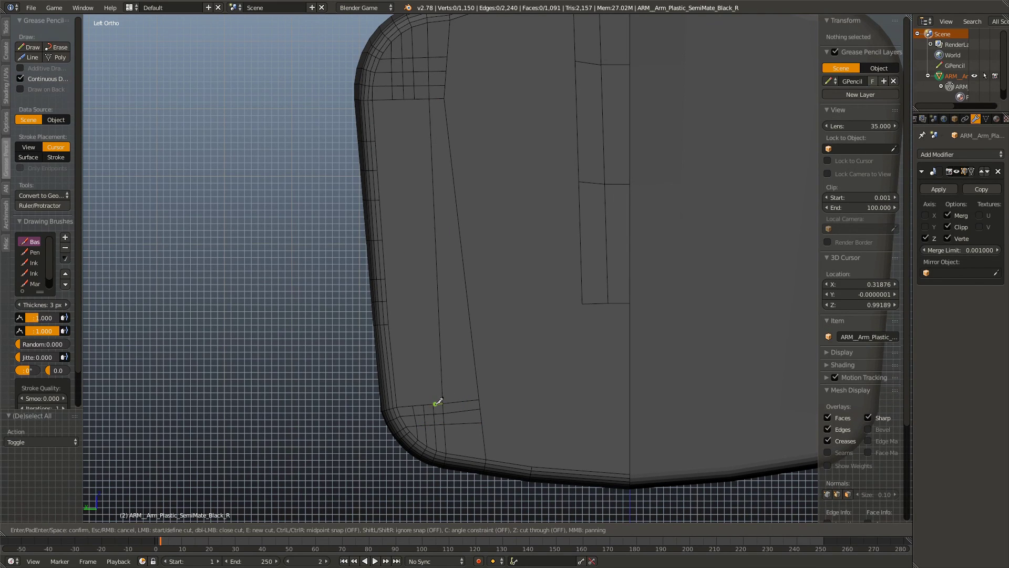
pyautogui.click(415, 99)
pyautogui.press('Return')
pyautogui.press('a')
pyautogui.press('k')
pyautogui.click(424, 405)
pyautogui.click(424, 126)
pyautogui.press('Return')
pyautogui.press('k')
pyautogui.click(413, 405)
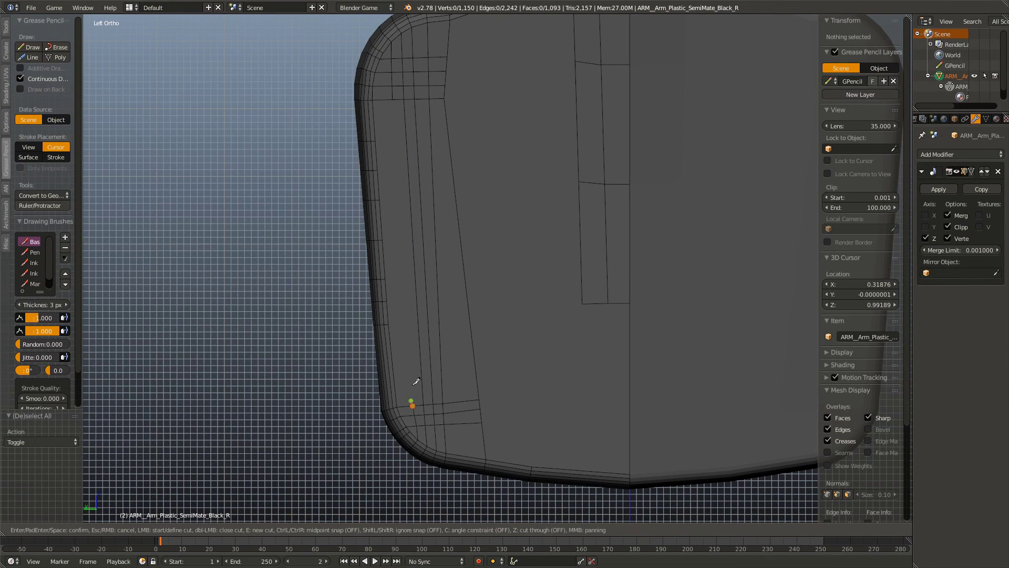
pyautogui.click(393, 98)
pyautogui.press('Return')
pyautogui.scroll(3)
pyautogui.press('s')
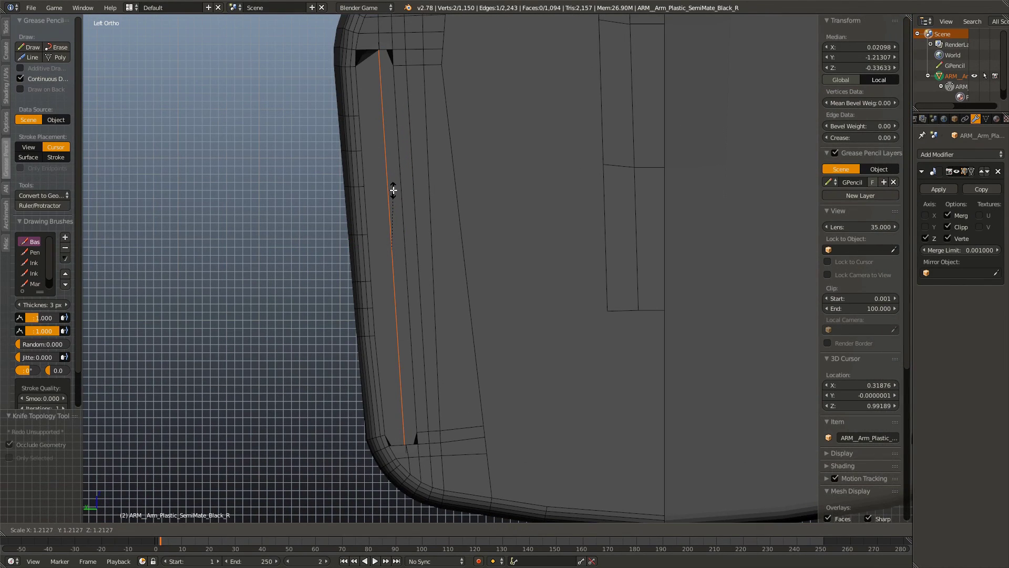
pyautogui.rightClick(393, 190)
pyautogui.scroll(3)
pyautogui.scroll(3)
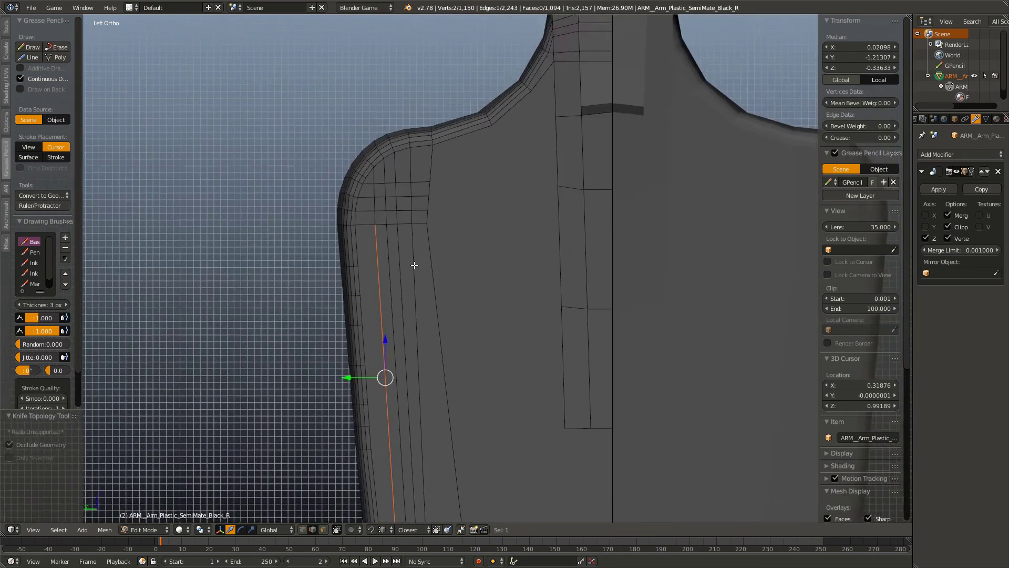
pyautogui.scroll(3)
pyautogui.press('a')
pyautogui.scroll(3)
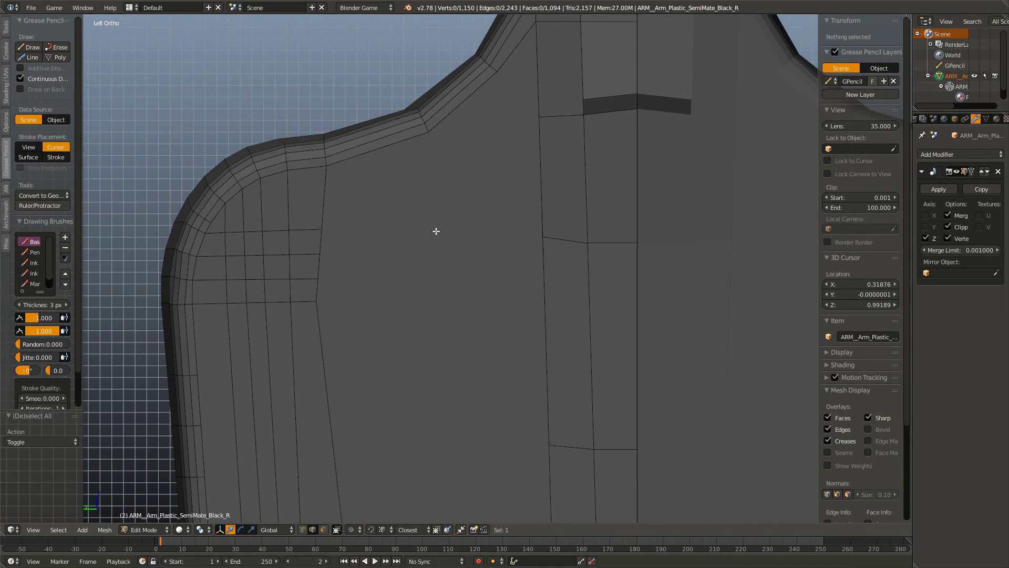
pyautogui.moveTo(436, 231); pyautogui.dragTo(322, 512)
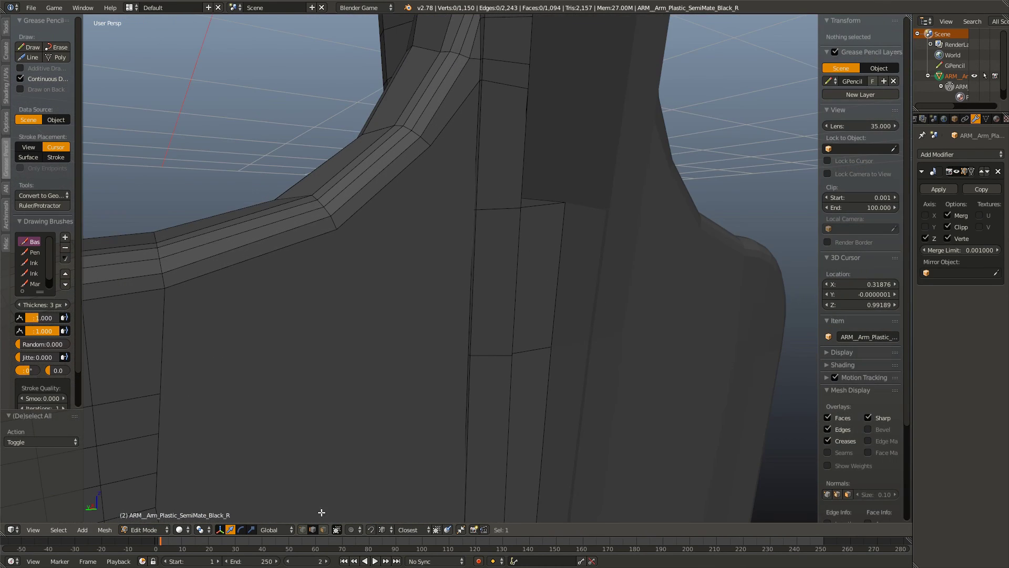
pyautogui.click(302, 529)
pyautogui.moveTo(425, 275); pyautogui.dragTo(459, 379)
pyautogui.click(337, 530)
pyautogui.click(337, 530)
pyautogui.moveTo(354, 491); pyautogui.dragTo(498, 251)
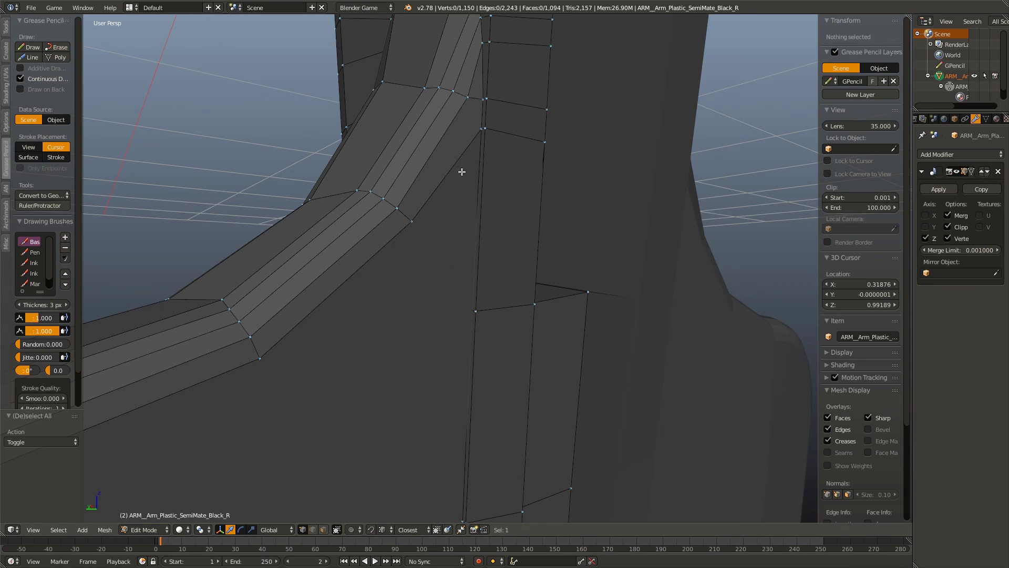
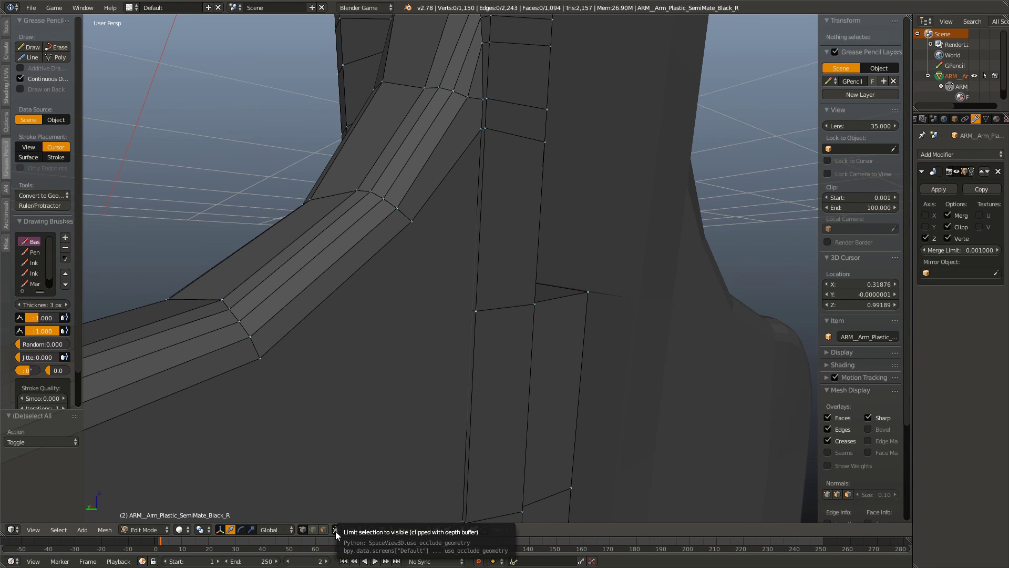
# Step: Turn off Limit selection to visible and knife-cut a new edge between two vertices near the bend
pyautogui.click(337, 531)
pyautogui.press('k')
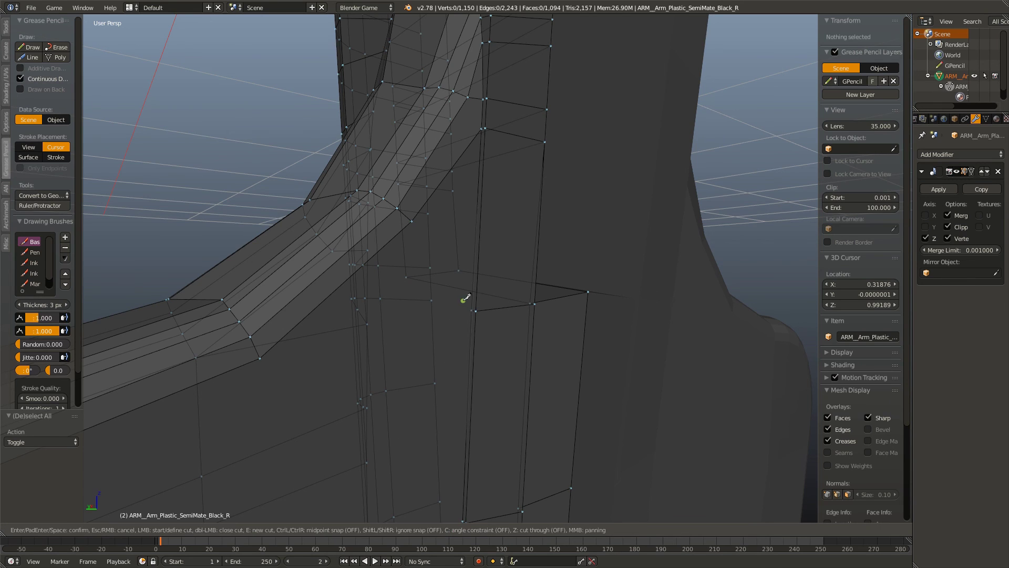
pyautogui.click(471, 309)
pyautogui.click(267, 355)
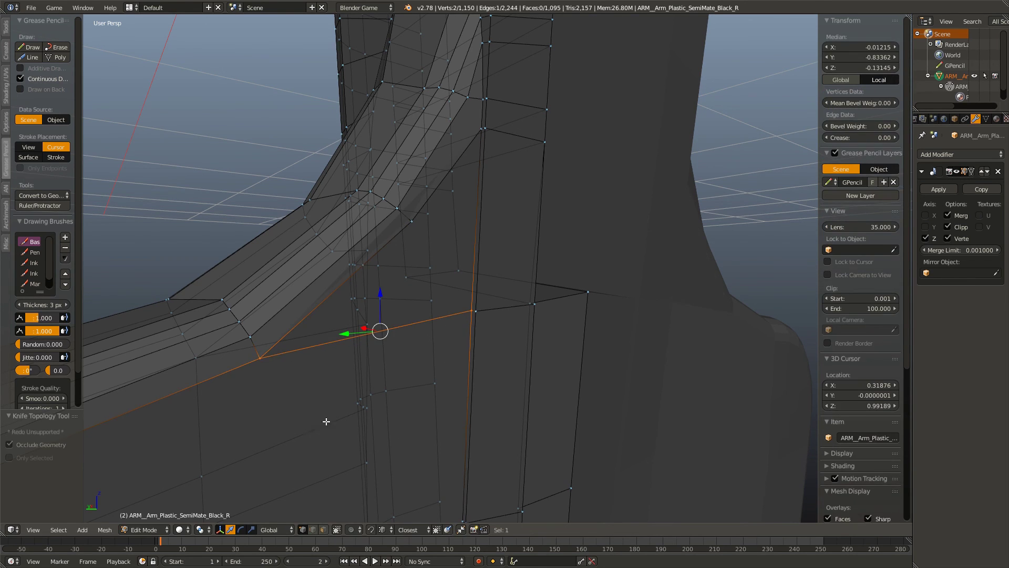
pyautogui.press('Return')
# Step: Delete the quad face at the arm's inner joint, leaving a hole
pyautogui.moveTo(358, 480); pyautogui.dragTo(331, 512)
pyautogui.rightClick(478, 255)
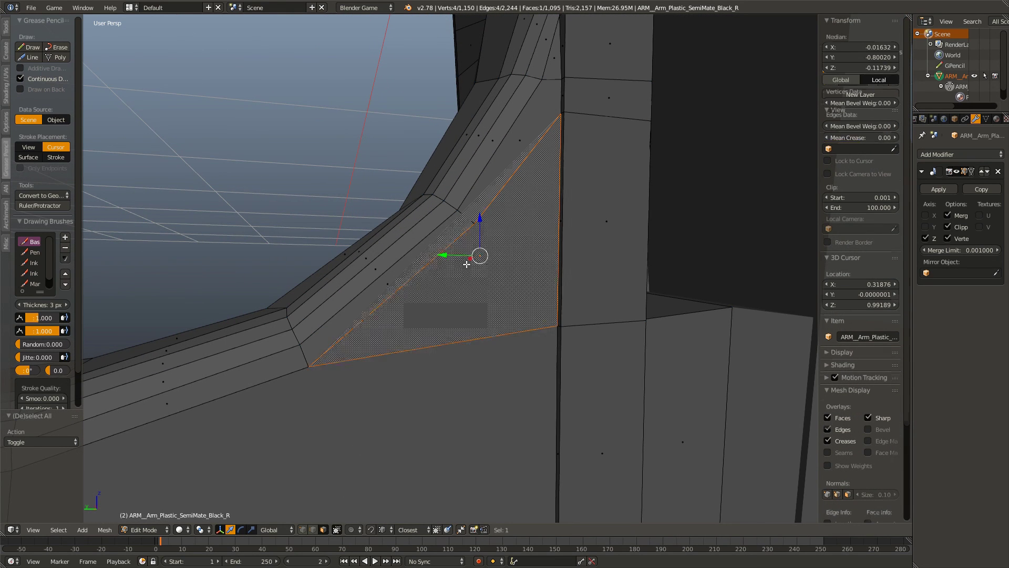
pyautogui.press('x')
pyautogui.click(448, 217)
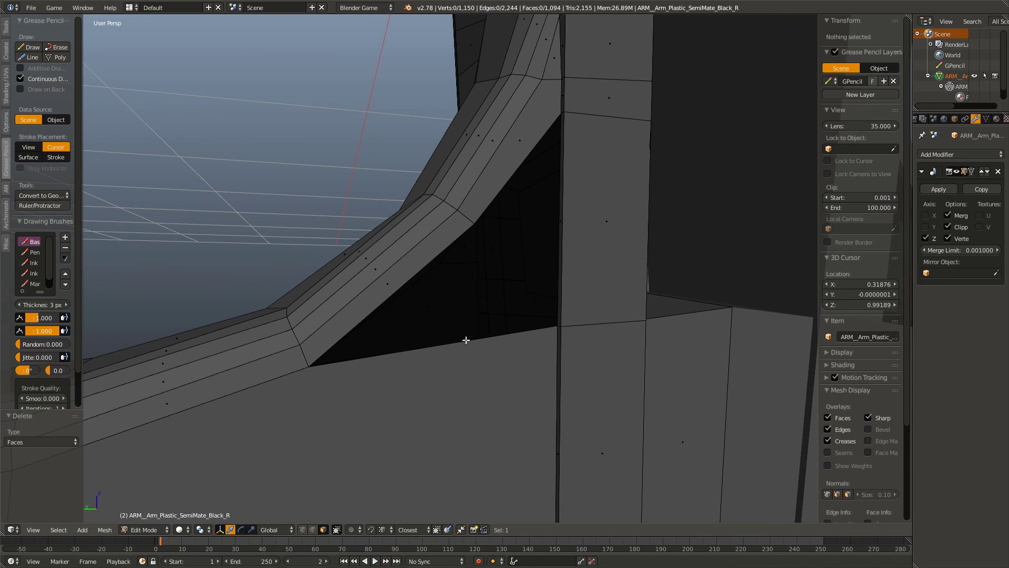
# Step: Try filling the hole from its selected edges, then undo the fill to reopen it
pyautogui.rightClick(536, 329)
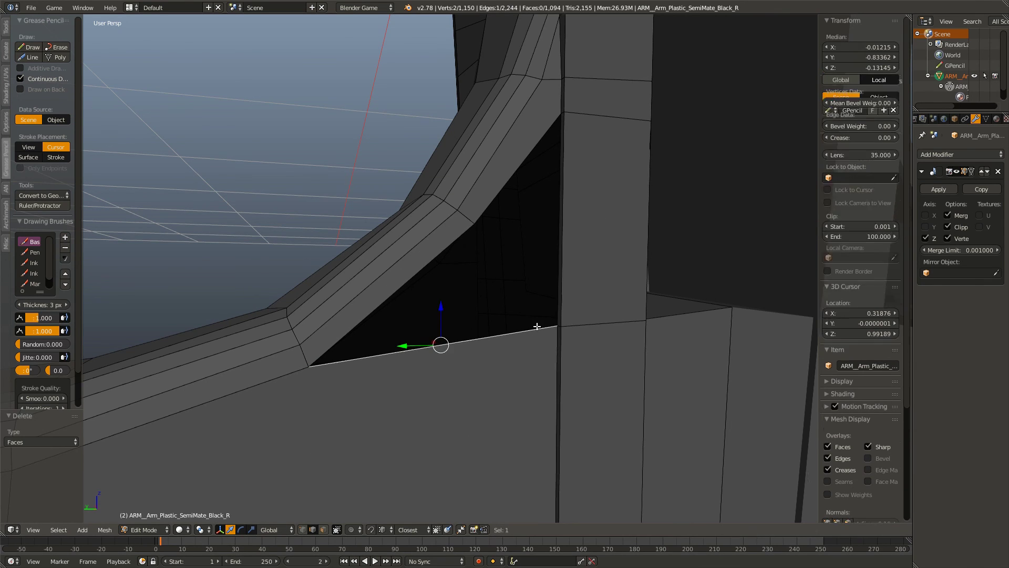
pyautogui.rightClick(510, 176)
pyautogui.press('f')
pyautogui.hotkey('ctrl', 'z')
pyautogui.hotkey('ctrl', 'shift', 'z')
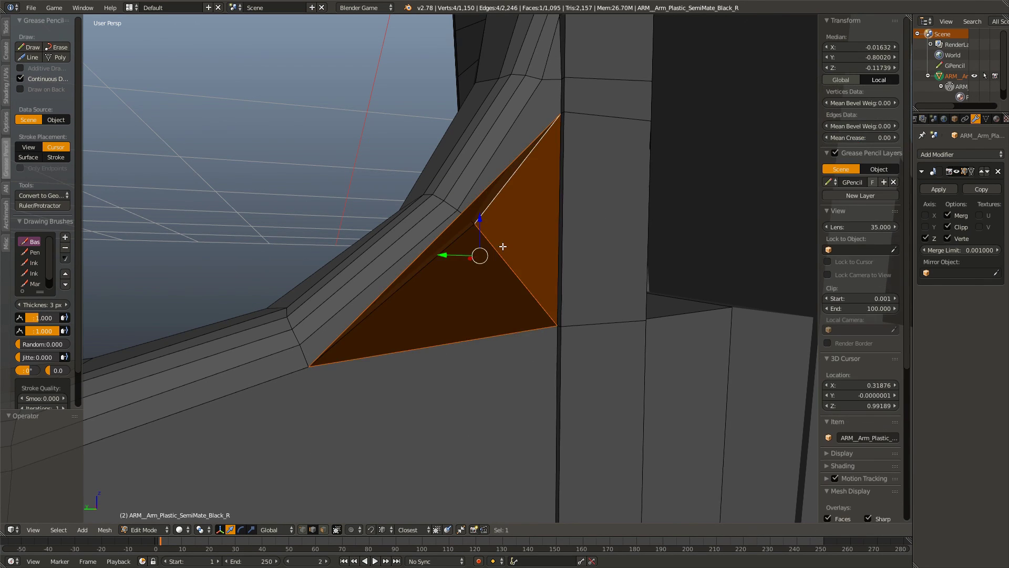
pyautogui.hotkey('ctrl', 'z')
pyautogui.moveTo(509, 225); pyautogui.dragTo(517, 344)
pyautogui.rightClick(536, 210)
pyautogui.press('f')
pyautogui.press('a')
pyautogui.hotkey('ctrl', 'z')
pyautogui.hotkey('ctrl', 'z')
# Step: Reselect the hole's bottom and upper-right border edges
pyautogui.rightClick(475, 354)
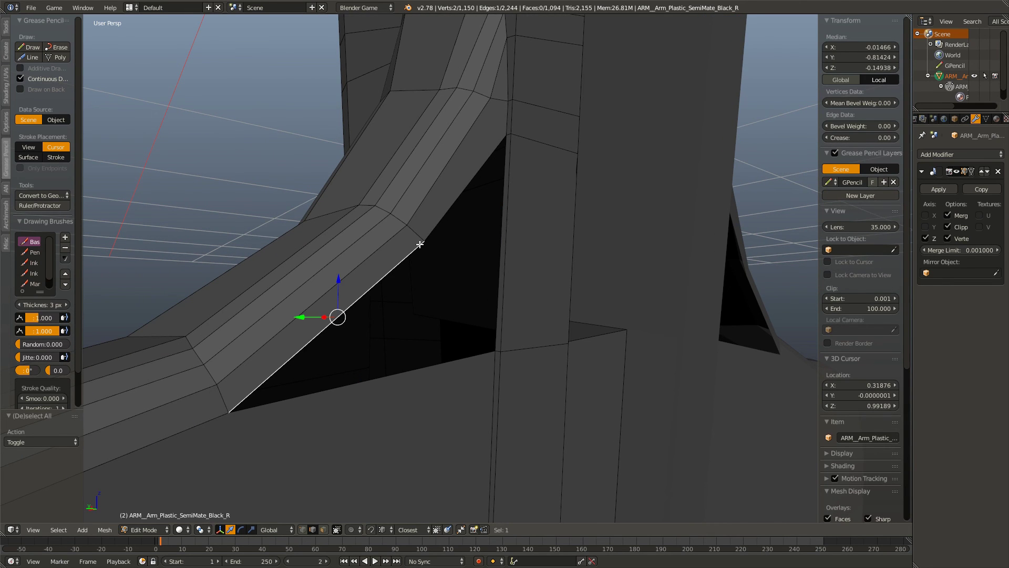
pyautogui.rightClick(436, 224)
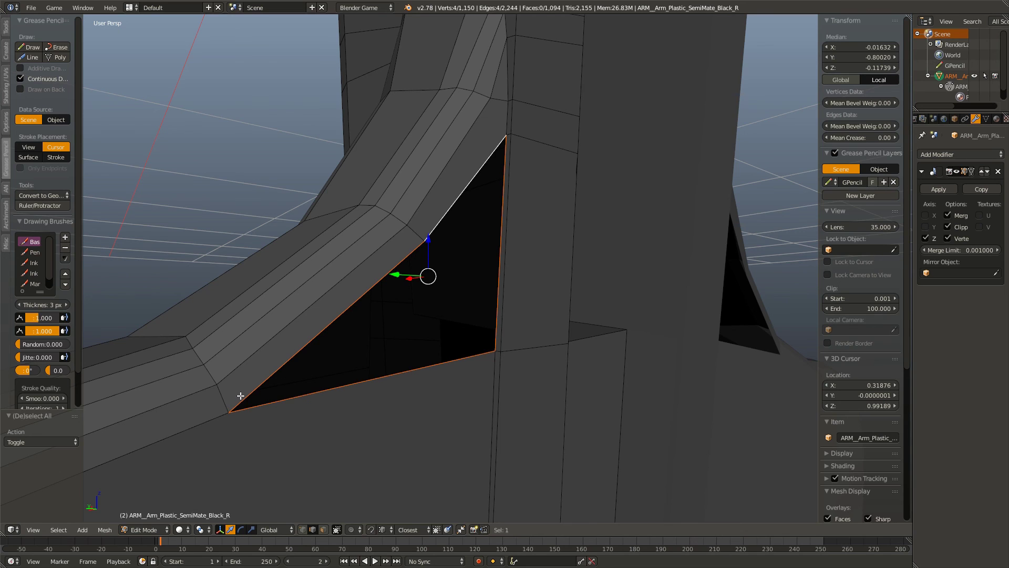
pyautogui.rightClick(283, 363)
pyautogui.moveTo(441, 282); pyautogui.dragTo(478, 360)
pyautogui.rightClick(478, 360)
pyautogui.rightClick(480, 178)
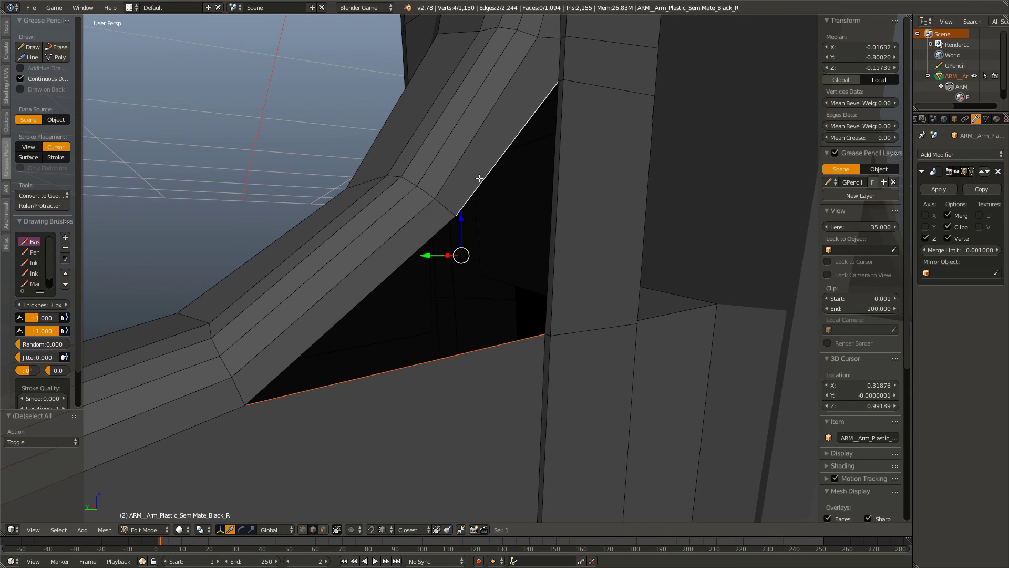
pyautogui.moveTo(460, 232); pyautogui.dragTo(475, 270)
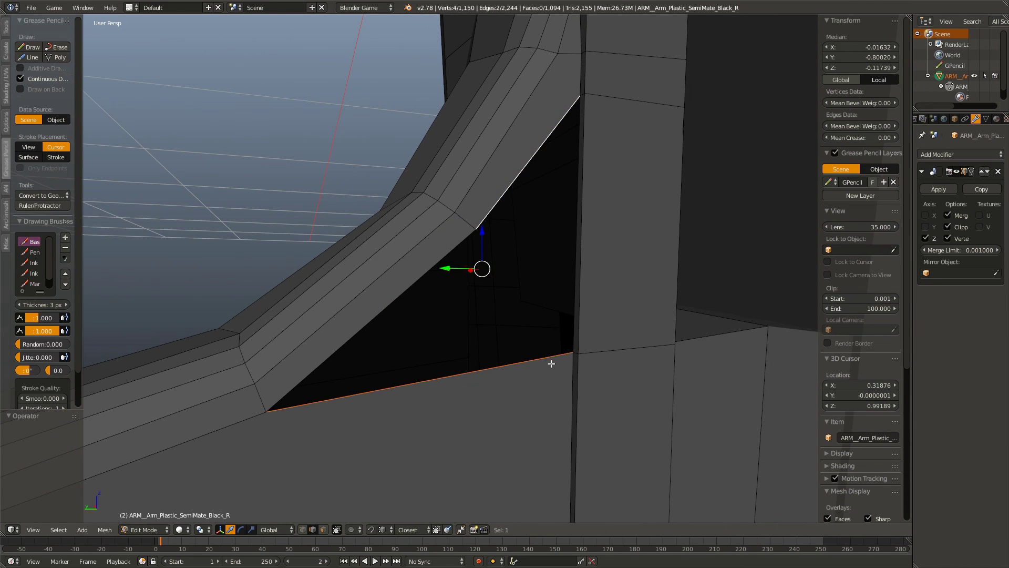
# Step: Fill the hole with two new faces, closing the remaining triangular gap
pyautogui.rightClick(560, 353)
pyautogui.press('f')
pyautogui.press('a')
pyautogui.rightClick(530, 169)
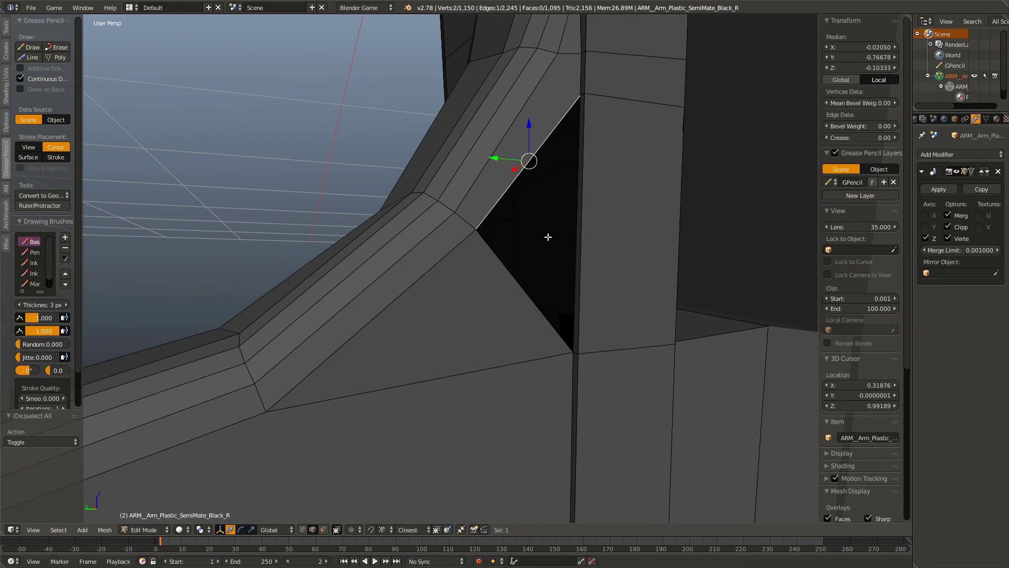
pyautogui.rightClick(576, 243)
pyautogui.press('f')
pyautogui.press('a')
pyautogui.moveTo(576, 244); pyautogui.dragTo(503, 354)
# Step: Knife-cut a new edge on the arm's side panel
pyautogui.scroll(3)
pyautogui.moveTo(523, 307); pyautogui.dragTo(530, 398)
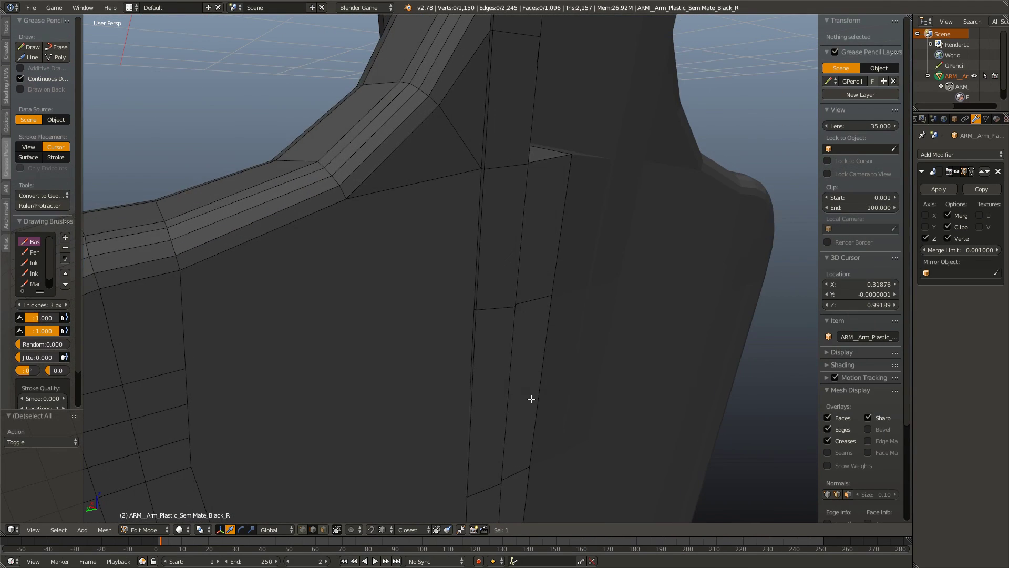
pyautogui.moveTo(435, 360); pyautogui.dragTo(511, 372)
pyautogui.scroll(-3)
pyautogui.scroll(3)
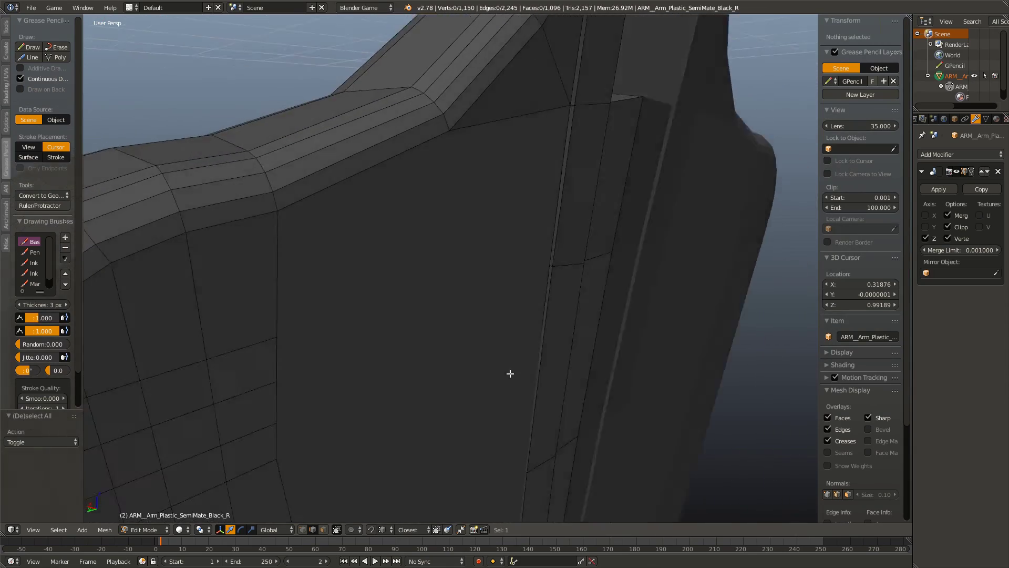
pyautogui.moveTo(356, 529); pyautogui.dragTo(575, 302)
pyautogui.press('k')
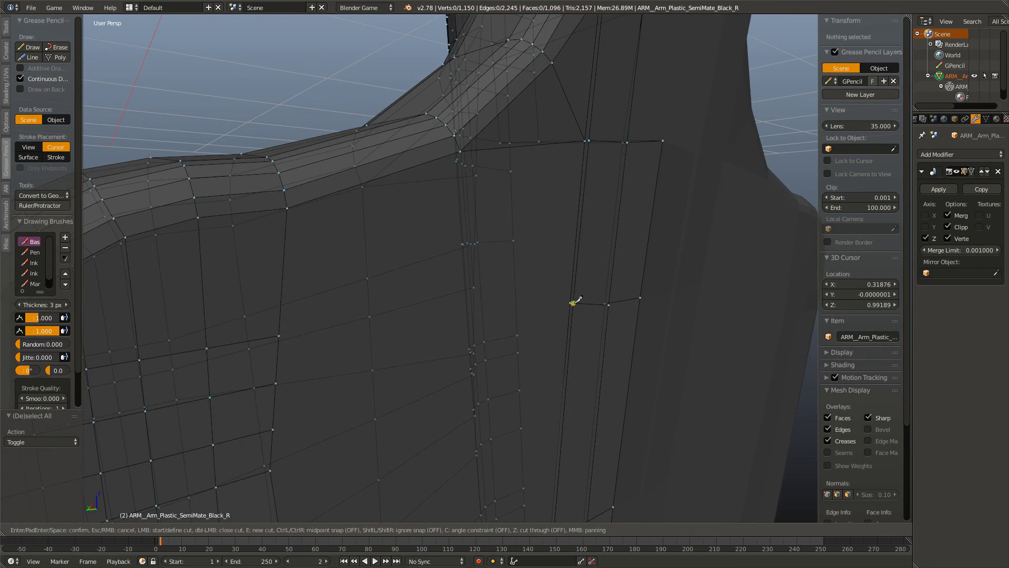
pyautogui.click(279, 336)
pyautogui.press('Return')
# Step: Add two edge loops across the narrow column by the shoulder face
pyautogui.moveTo(282, 333); pyautogui.dragTo(515, 386)
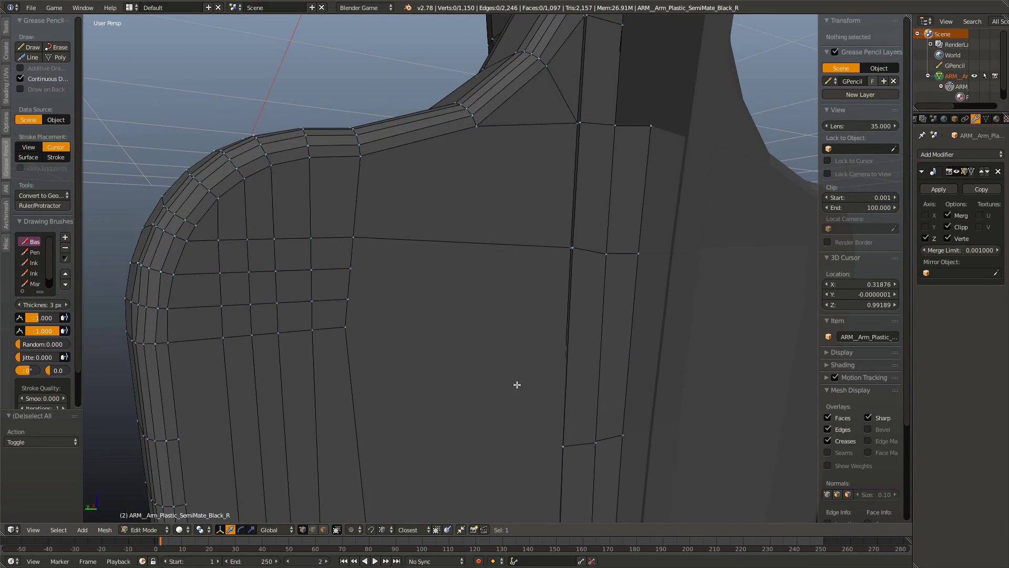
pyautogui.scroll(3)
pyautogui.moveTo(450, 403); pyautogui.dragTo(575, 353)
pyautogui.hotkey('ctrl', 'r')
pyautogui.click(573, 355)
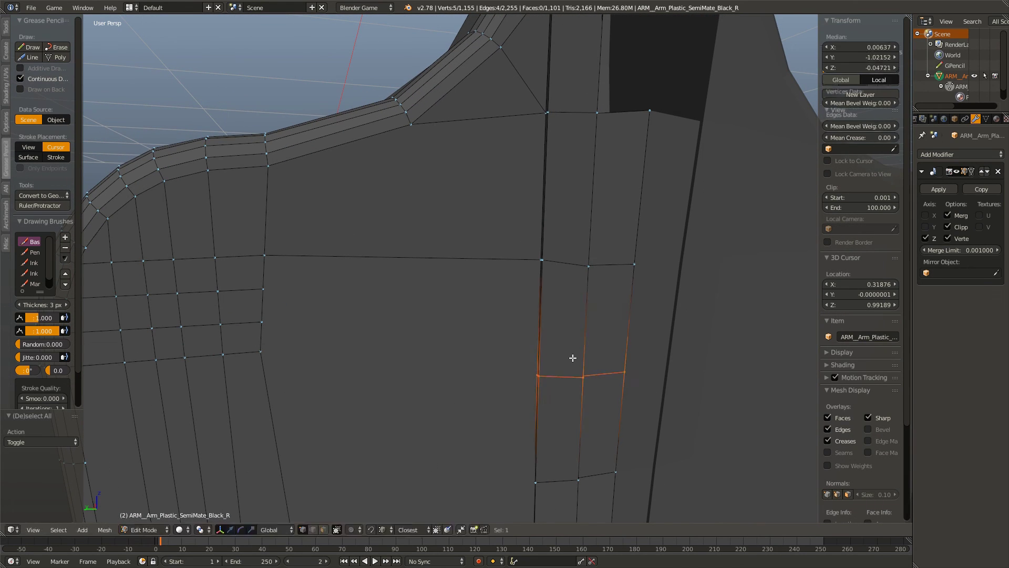
pyautogui.click(573, 278)
pyautogui.hotkey('ctrl', 'r')
pyautogui.click(582, 361)
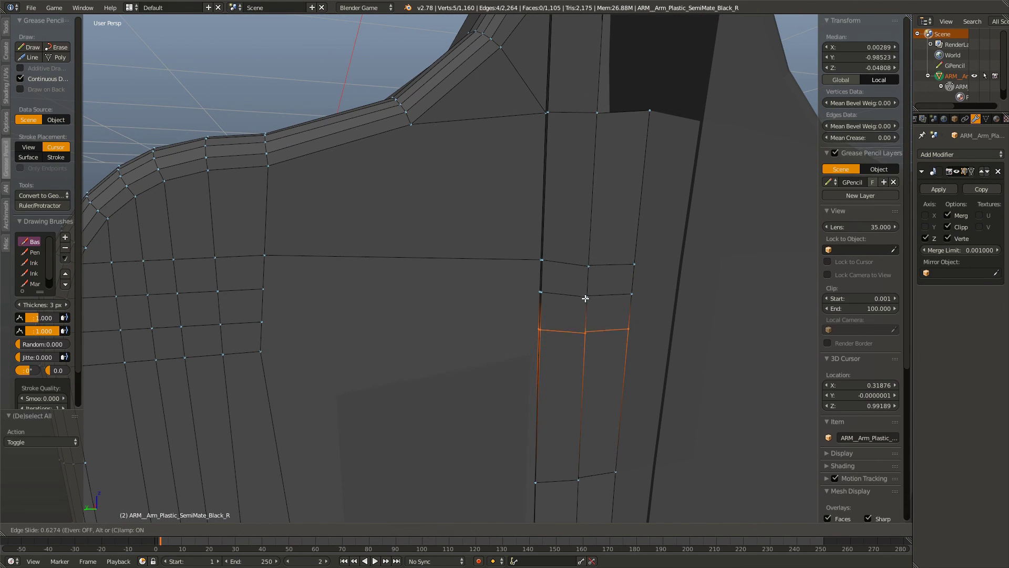
pyautogui.click(581, 323)
# Step: Add another loop cut and move it upward along the column
pyautogui.hotkey('ctrl', 'r')
pyautogui.click(575, 400)
pyautogui.press('g')
pyautogui.press('g')
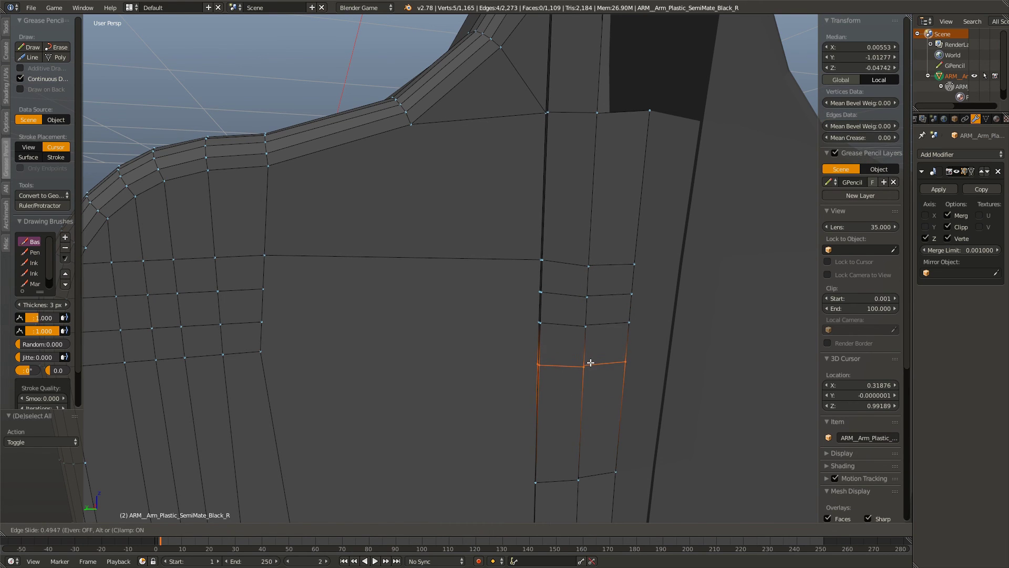
pyautogui.click(591, 363)
pyautogui.press('a')
# Step: Knife-cut an edge across the shoulder face from the left vertex to the column's vertex
pyautogui.press('k')
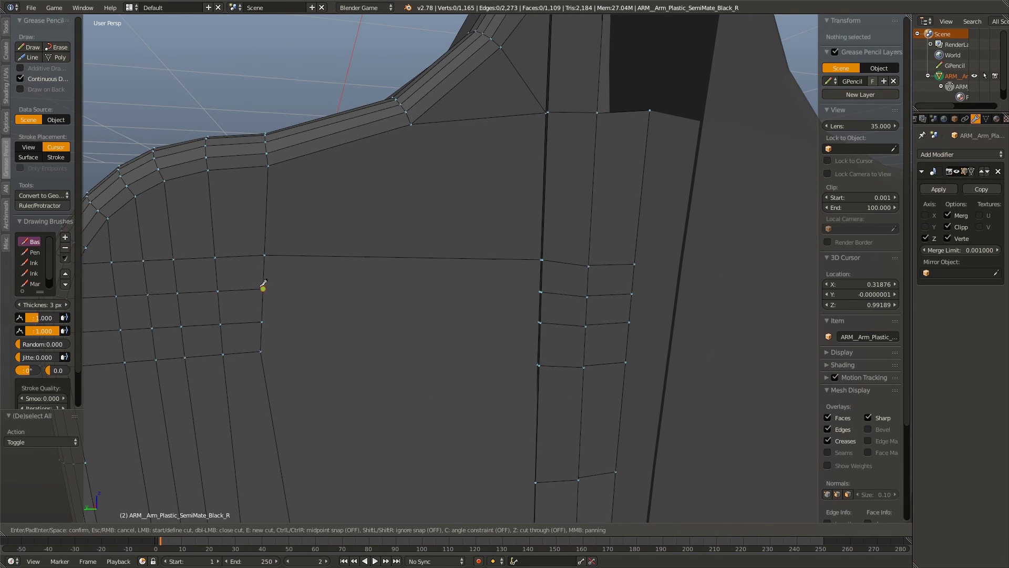
pyautogui.click(539, 289)
pyautogui.press('Return')
pyautogui.press('a')
pyautogui.press('k')
pyautogui.click(262, 321)
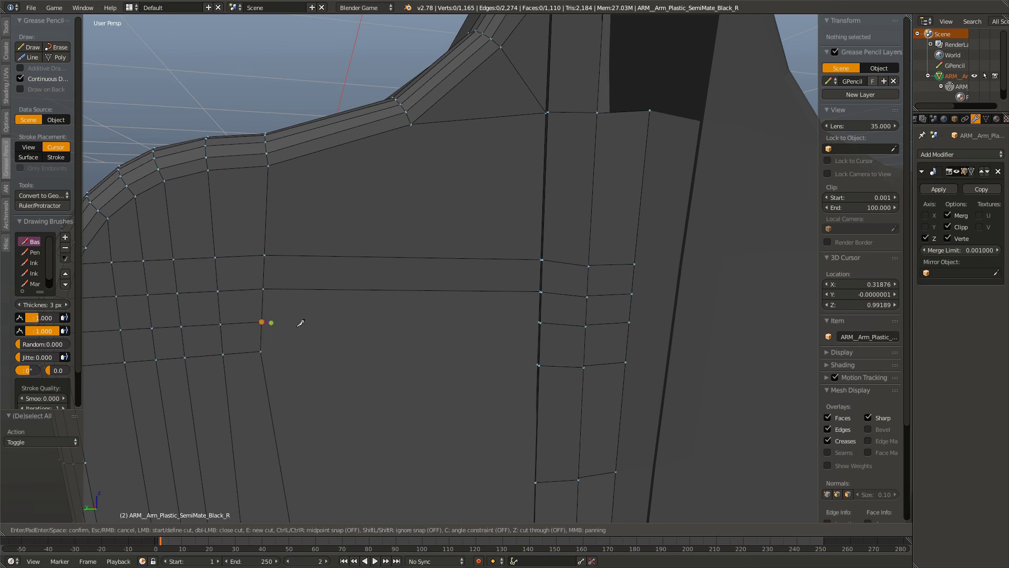
pyautogui.click(539, 319)
pyautogui.press('Return')
# Step: Knife-cut a second edge from the same left vertex to the column's lower vertex
pyautogui.press('a')
pyautogui.press('k')
pyautogui.click(261, 322)
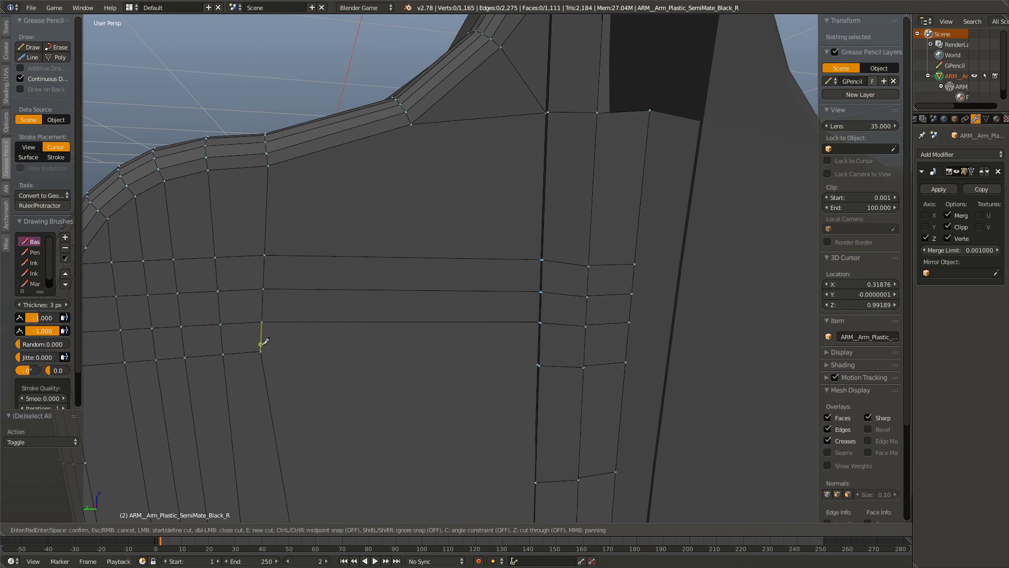
pyautogui.click(539, 363)
pyautogui.press('Return')
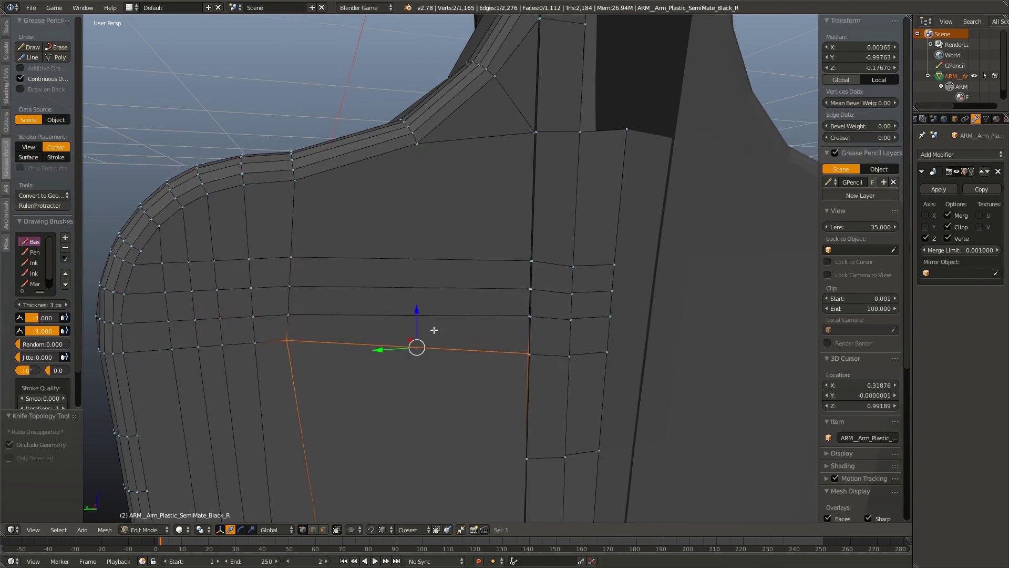
pyautogui.press('a')
pyautogui.moveTo(414, 347); pyautogui.dragTo(434, 310)
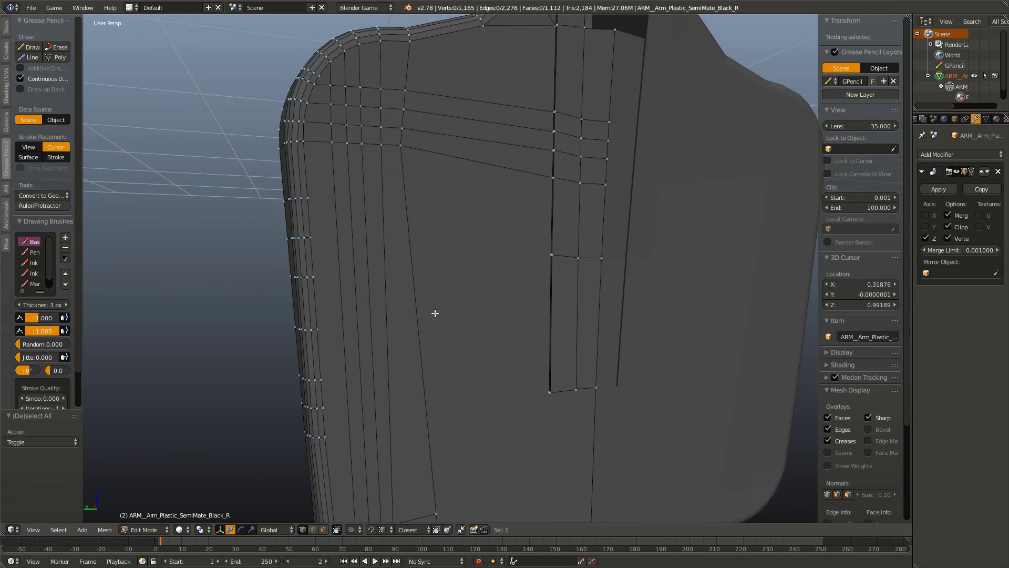
# Step: Knife-cut a new edge ending at the vertical edge of the arm panel
pyautogui.scroll(3)
pyautogui.press('k')
pyautogui.press('Escape')
pyautogui.press('k')
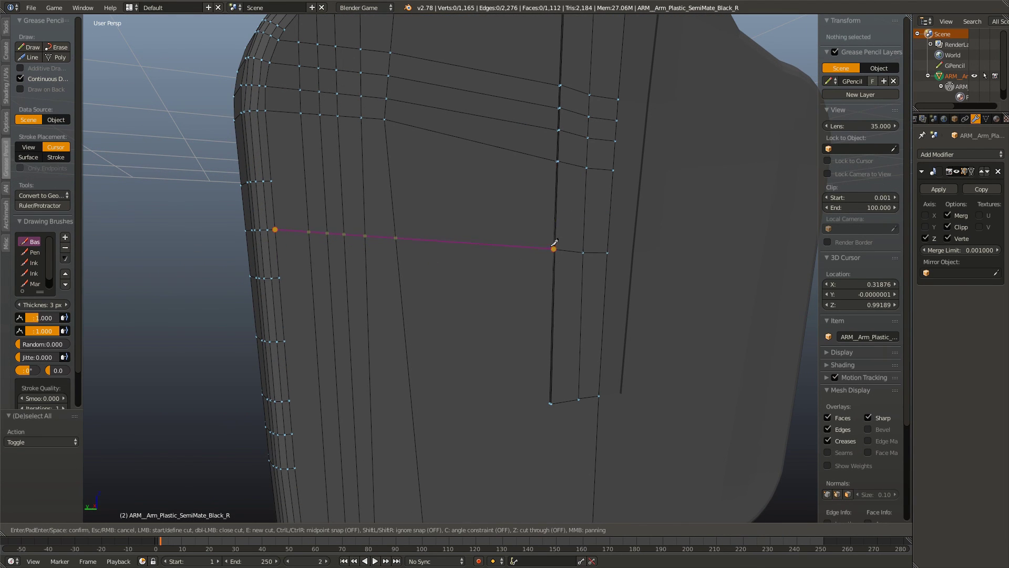
pyautogui.click(547, 243)
pyautogui.press('Return')
pyautogui.press('a')
# Step: Add an edge loop just above the new knife cut
pyautogui.hotkey('ctrl', 'r')
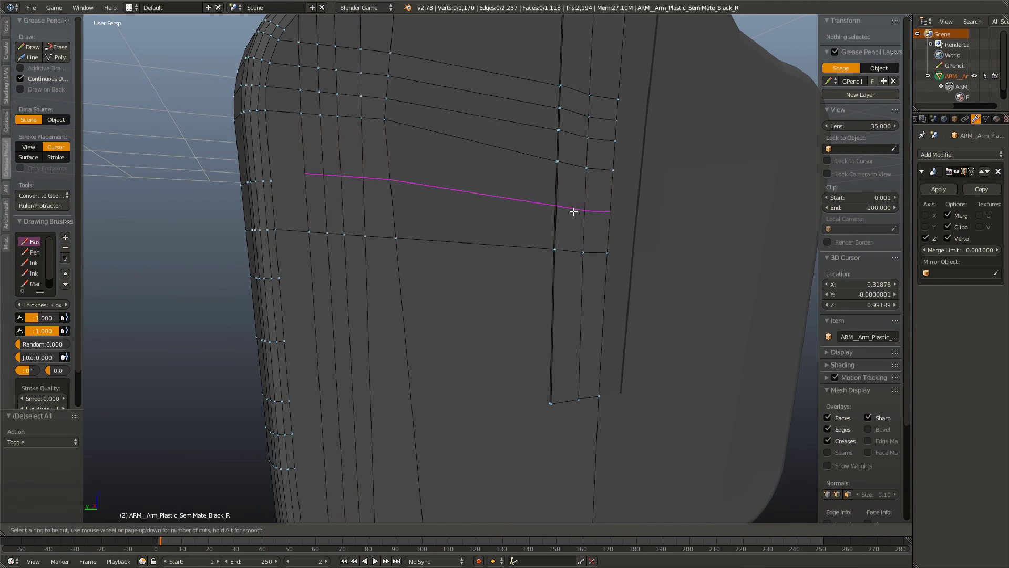
pyautogui.click(574, 213)
pyautogui.click(576, 219)
pyautogui.press('a')
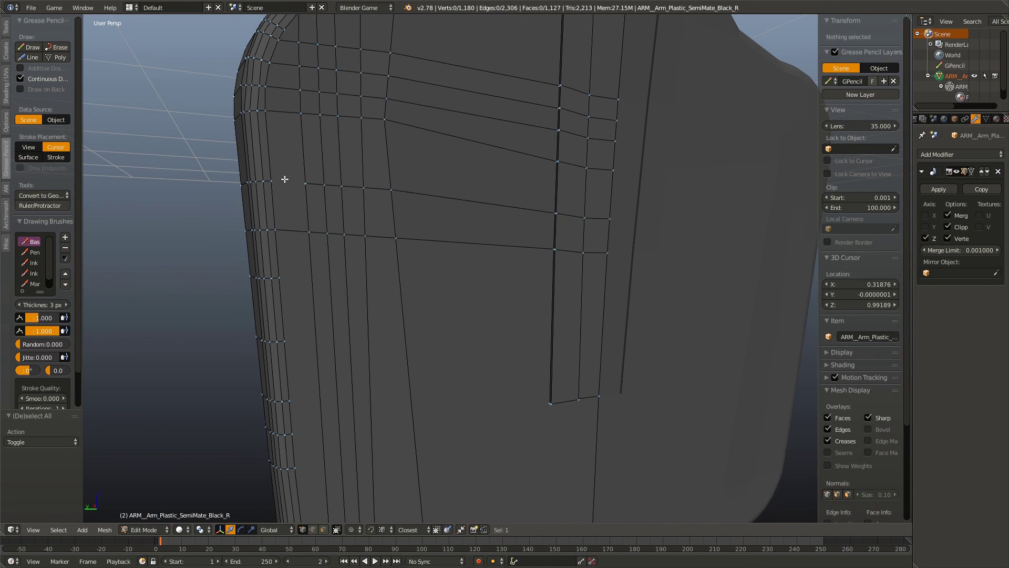
# Step: Knife-cut a short edge across the upper face
pyautogui.press('k')
pyautogui.click(306, 182)
pyautogui.press('Return')
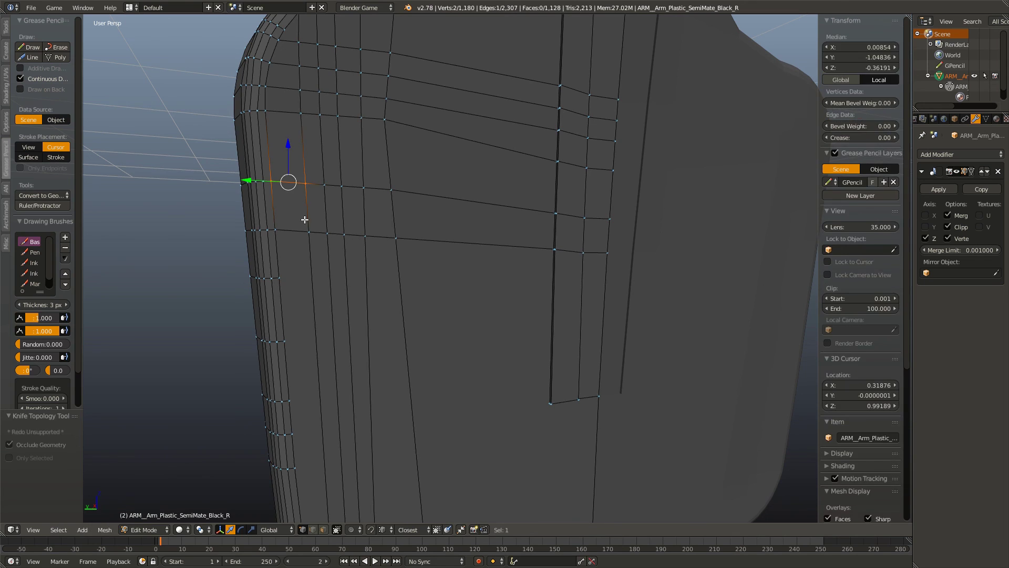
pyautogui.scroll(-3)
pyautogui.scroll(-3)
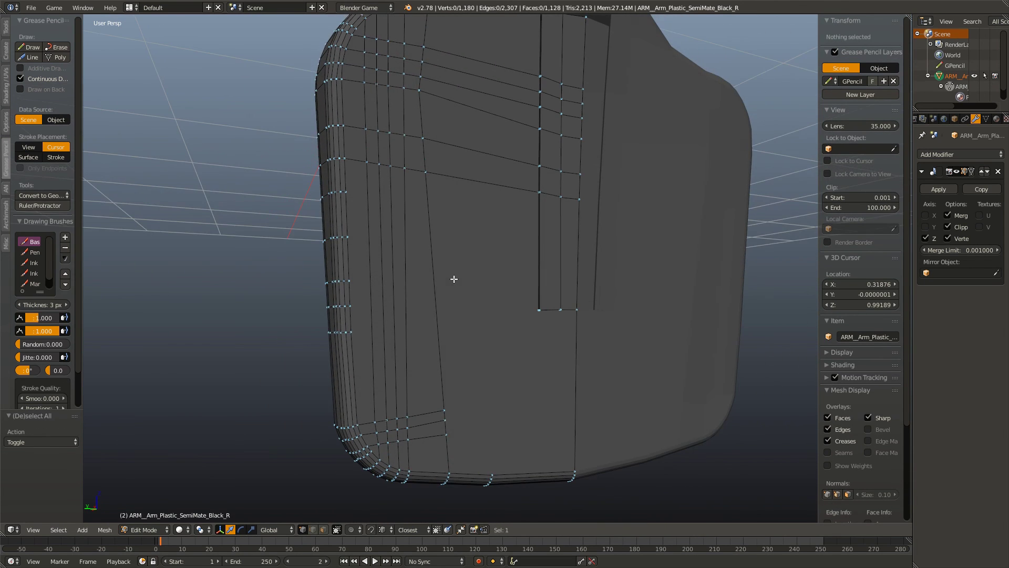
pyautogui.scroll(3)
pyautogui.scroll(3)
pyautogui.scroll(3)
# Step: Add knife cuts near the bottom corner and to the right-hand edge
pyautogui.press('k')
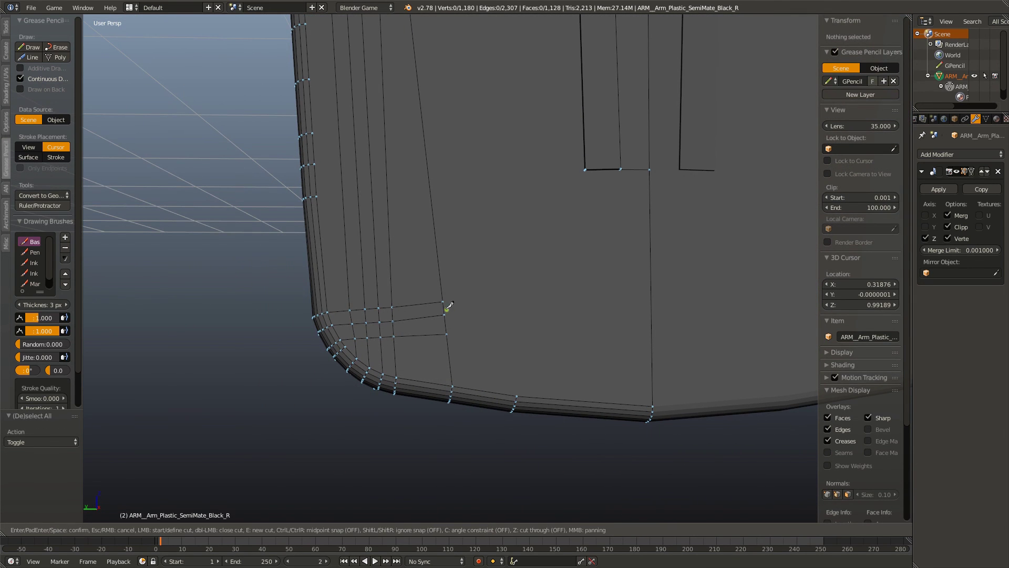
pyautogui.click(644, 294)
pyautogui.press('Return')
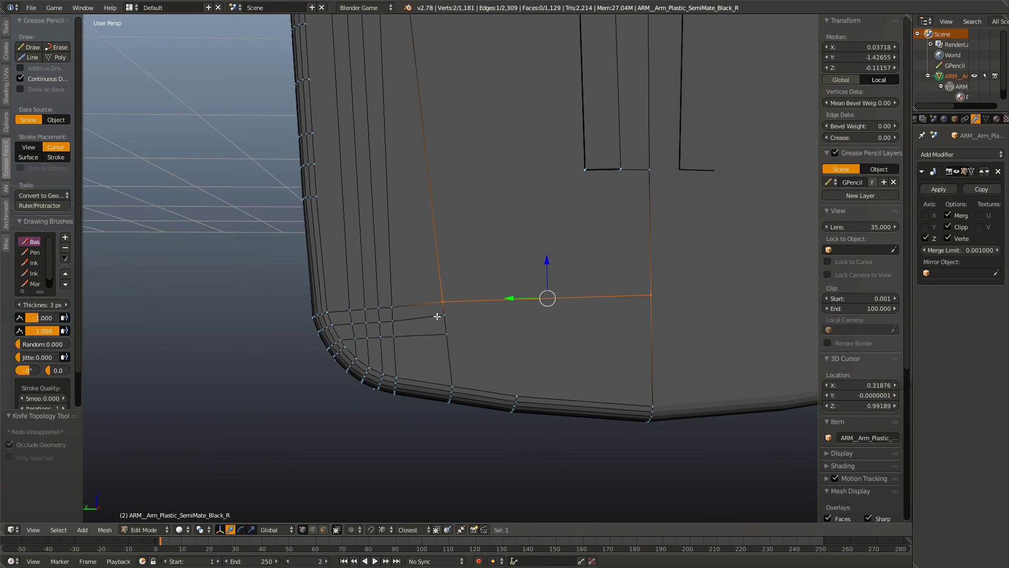
pyautogui.press('k')
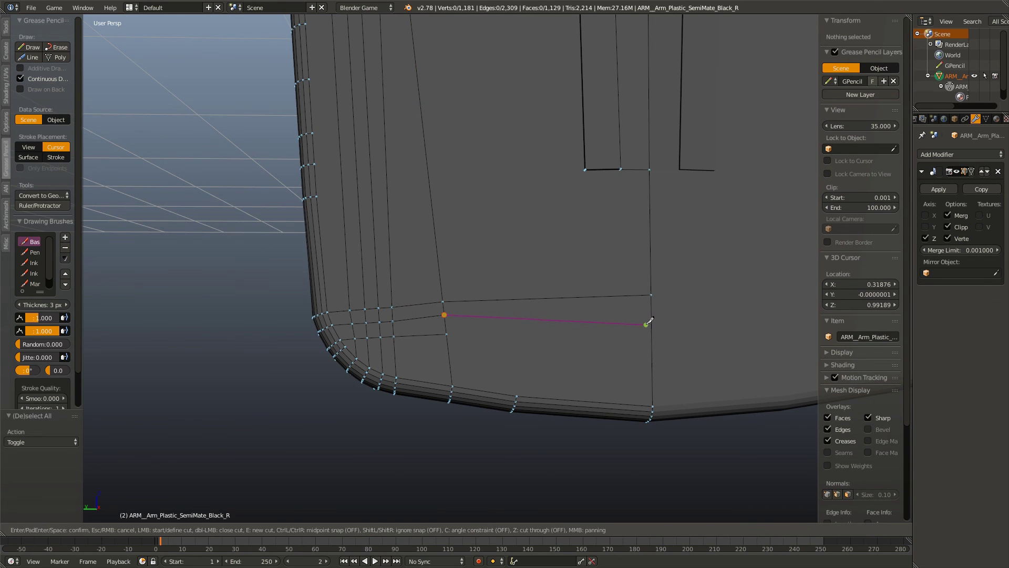
pyautogui.click(652, 320)
pyautogui.press('Return')
pyautogui.press('a')
# Step: Knife-cut another edge ending on the lower right edge
pyautogui.press('k')
pyautogui.click(637, 348)
pyautogui.press('Return')
pyautogui.scroll(-3)
pyautogui.press('a')
pyautogui.scroll(-3)
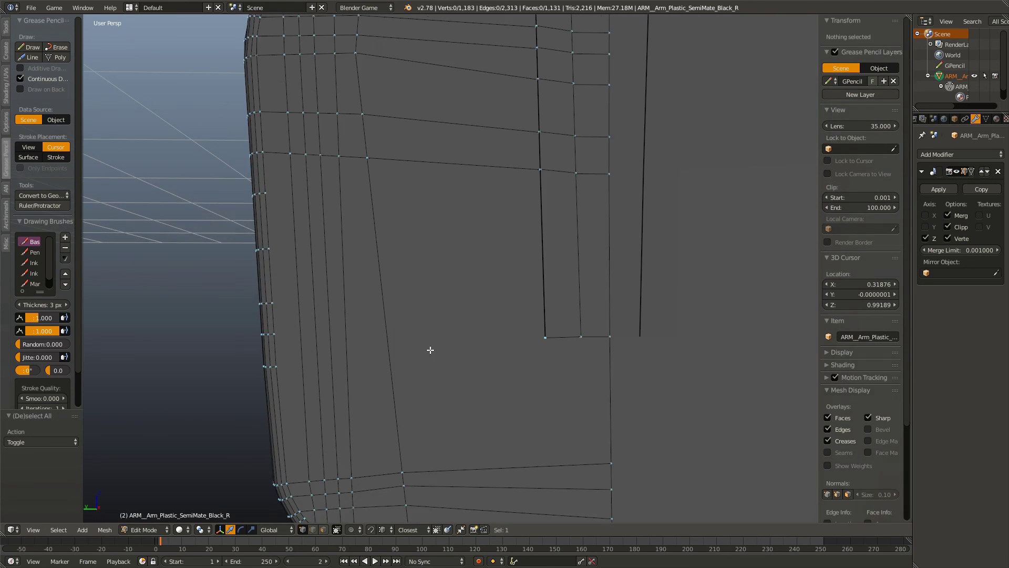
pyautogui.scroll(-3)
pyautogui.scroll(3)
pyautogui.scroll(3)
pyautogui.scroll(3)
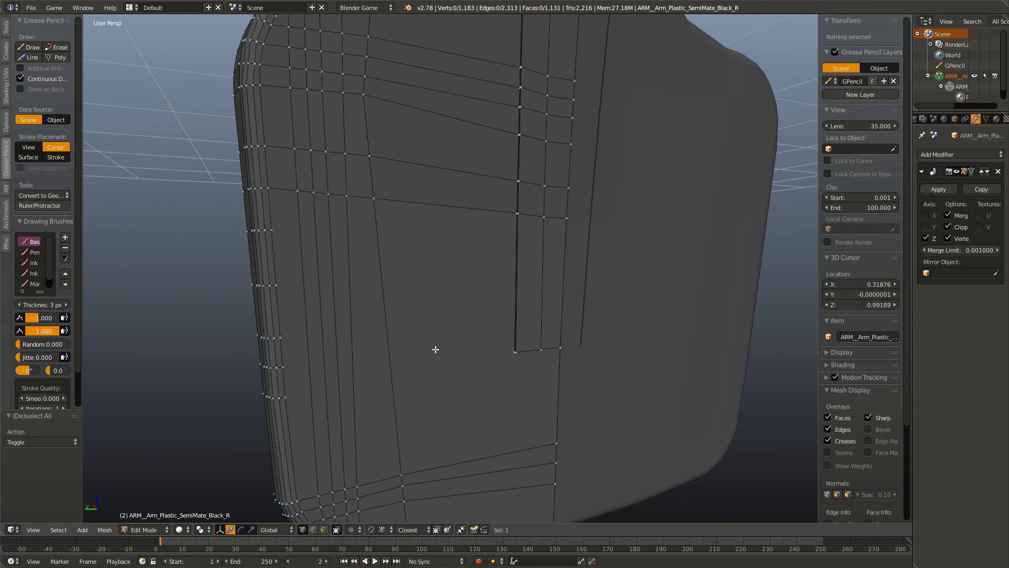
# Step: Knife-cut from a vertex across the lower faces, then inspect the left-side vertex
pyautogui.press('k')
pyautogui.press('Escape')
pyautogui.press('k')
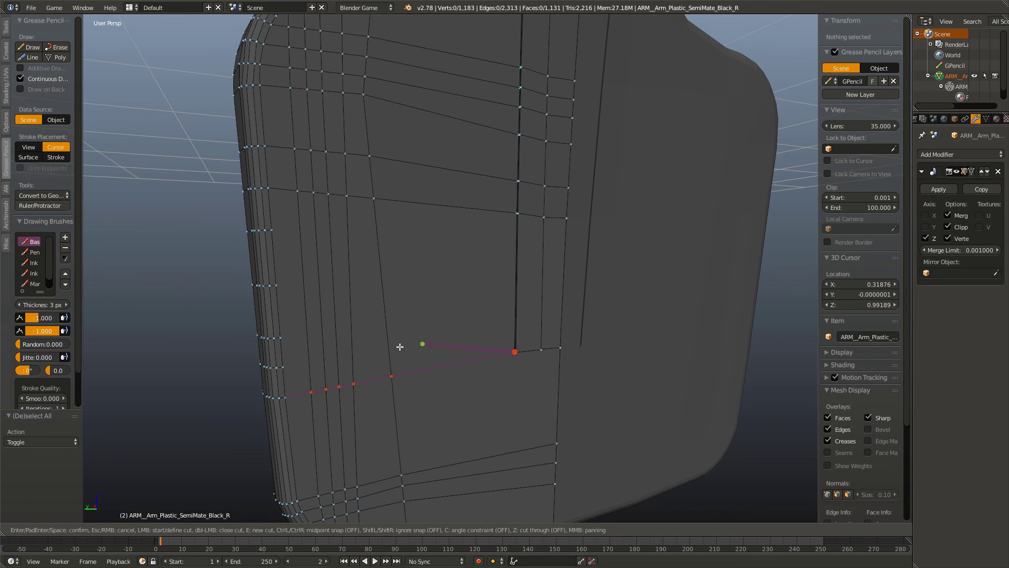
pyautogui.press('Return')
pyautogui.moveTo(400, 347); pyautogui.dragTo(310, 422)
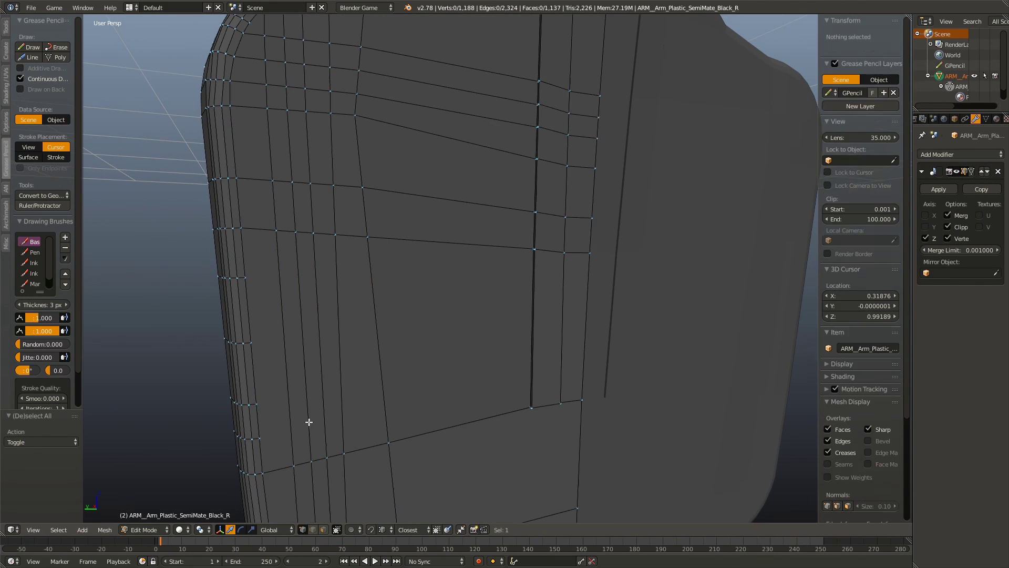
pyautogui.rightClick(260, 435)
pyautogui.press('a')
# Step: Undo a bad loop cut and knife-cut to the vertical edge corner instead
pyautogui.hotkey('ctrl', 'r')
pyautogui.scroll(3)
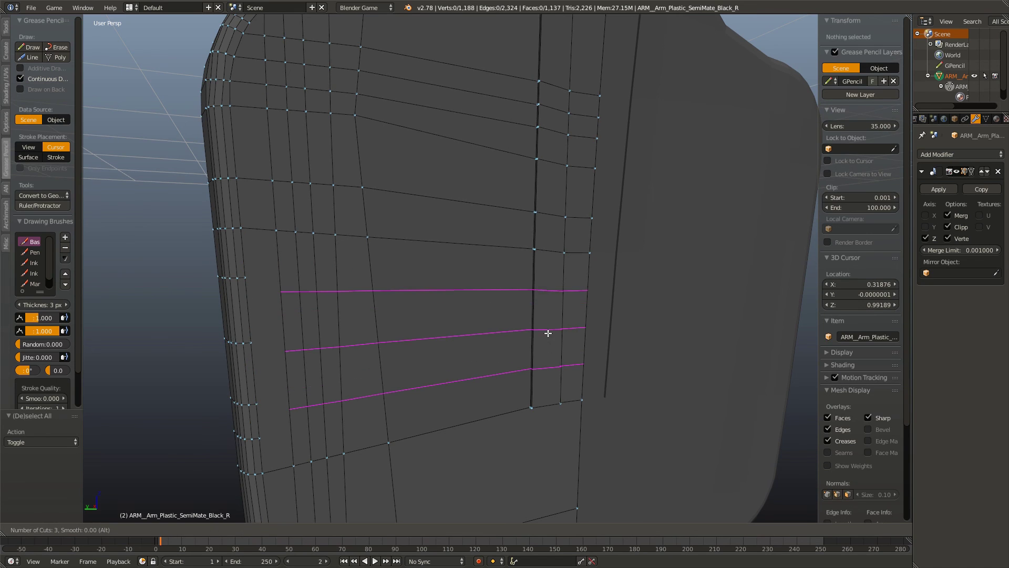
pyautogui.click(547, 335)
pyautogui.rightClick(548, 336)
pyautogui.press('a')
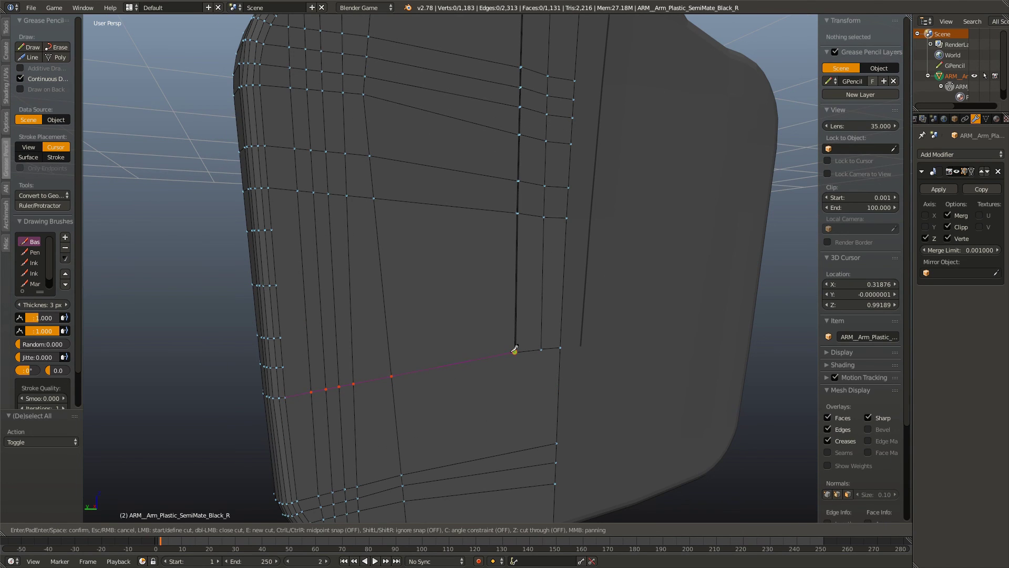
pyautogui.click(515, 350)
pyautogui.press('Return')
pyautogui.press('g')
pyautogui.press('Escape')
# Step: Move the lower-left vertex up and to the left
pyautogui.press('1')
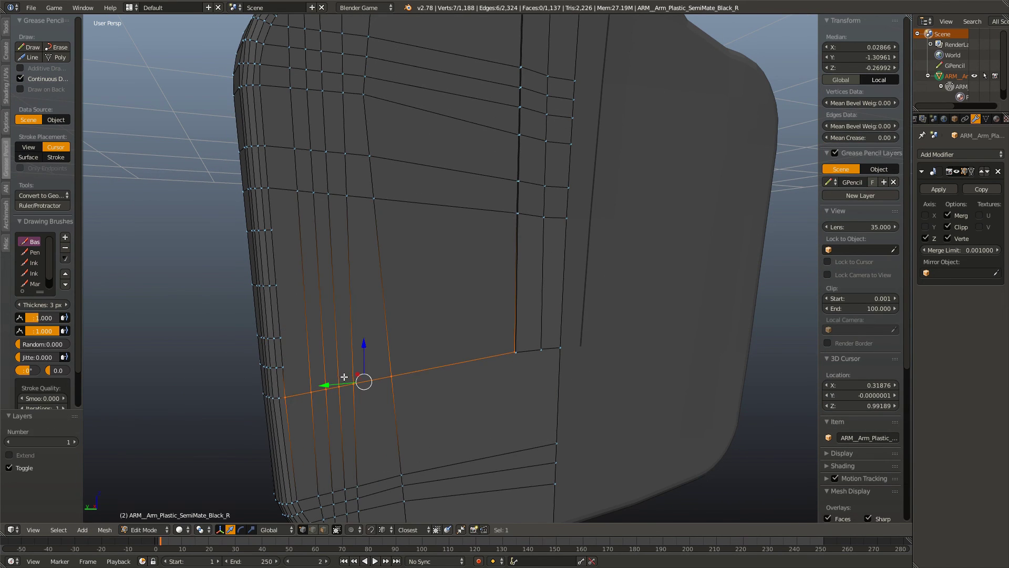
pyautogui.moveTo(335, 407); pyautogui.dragTo(307, 418)
pyautogui.press('a')
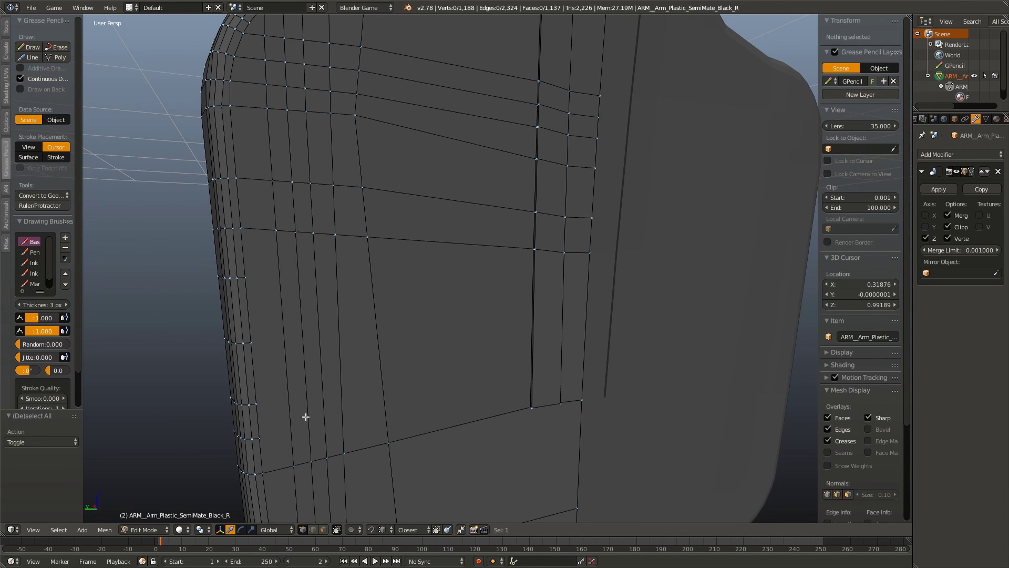
pyautogui.rightClick(260, 441)
pyautogui.moveTo(259, 440); pyautogui.dragTo(251, 406)
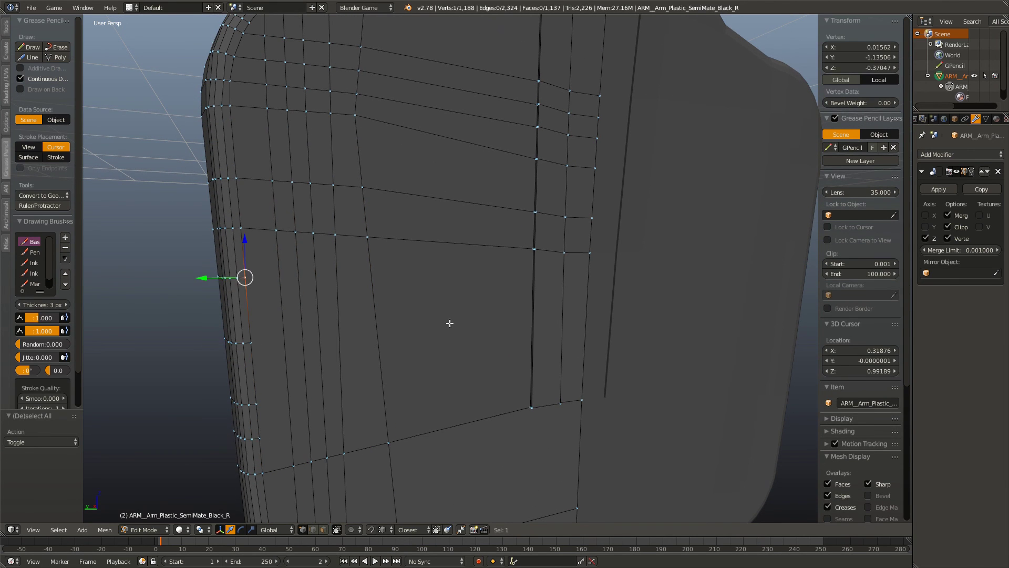
pyautogui.press('a')
# Step: Add four horizontal edge loops across the lower paddle faces
pyautogui.hotkey('ctrl', 'r')
pyautogui.scroll(3)
pyautogui.scroll(3)
pyautogui.scroll(3)
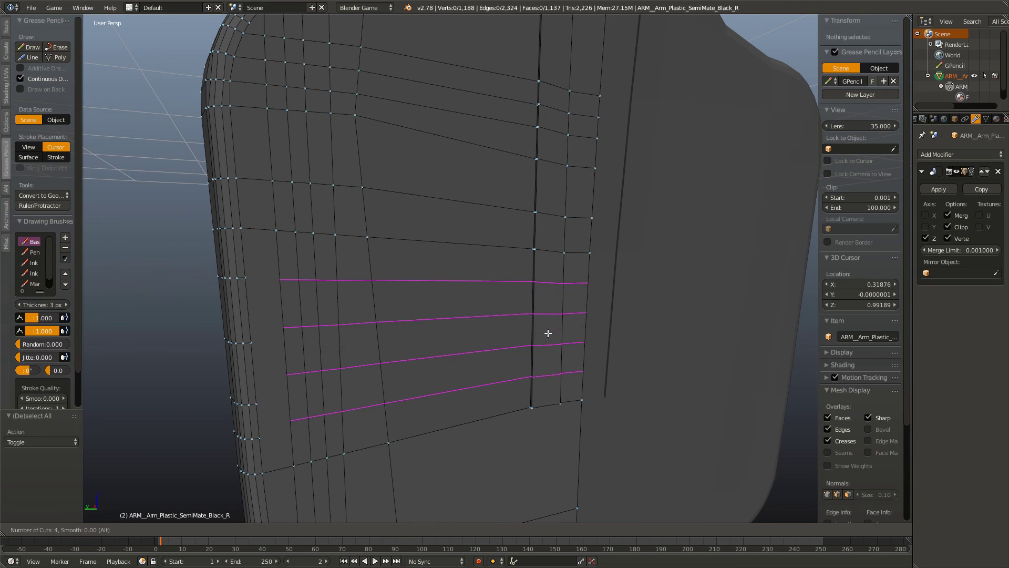
pyautogui.click(549, 334)
pyautogui.rightClick(549, 334)
pyautogui.press('a')
# Step: Link the new loops with three knife cuts ending at the left-side vertices
pyautogui.press('k')
pyautogui.click(284, 327)
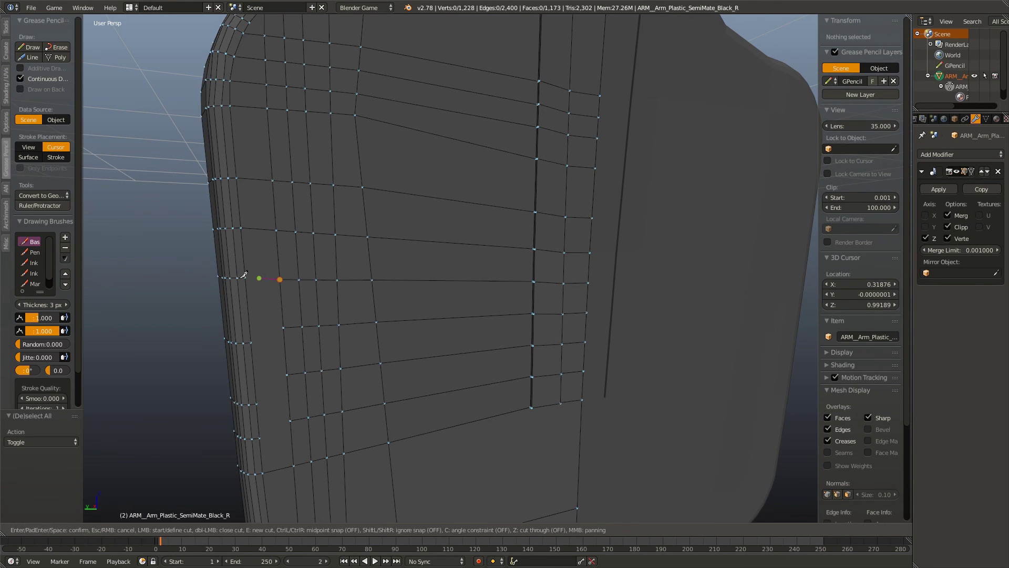
pyautogui.click(246, 277)
pyautogui.press('Return')
pyautogui.press('k')
pyautogui.click(257, 340)
pyautogui.press('Return')
pyautogui.press('k')
pyautogui.click(256, 403)
pyautogui.press('Return')
pyautogui.scroll(-3)
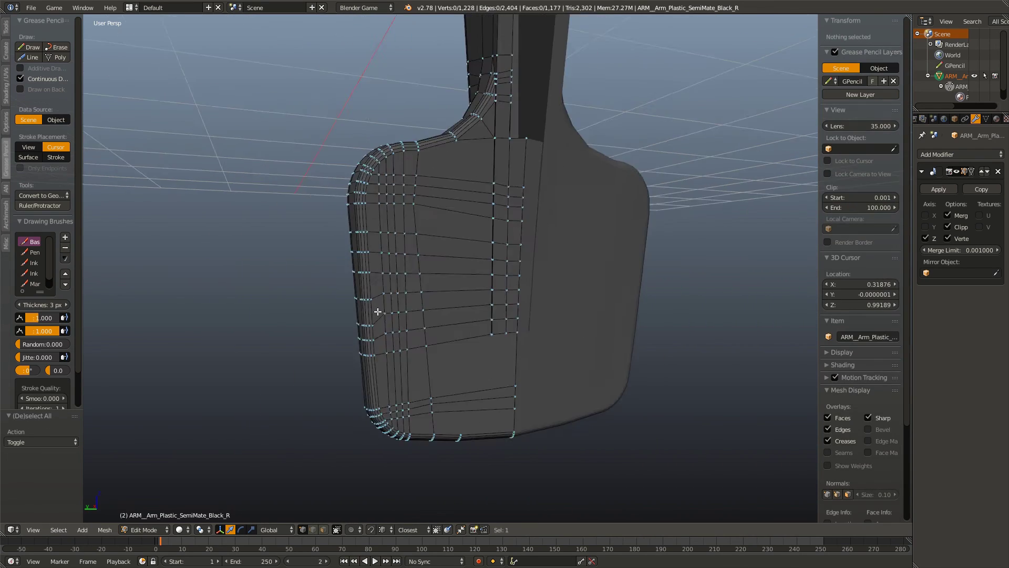
pyautogui.moveTo(378, 312); pyautogui.dragTo(482, 342)
pyautogui.press('Tab')
pyautogui.press('Tab')
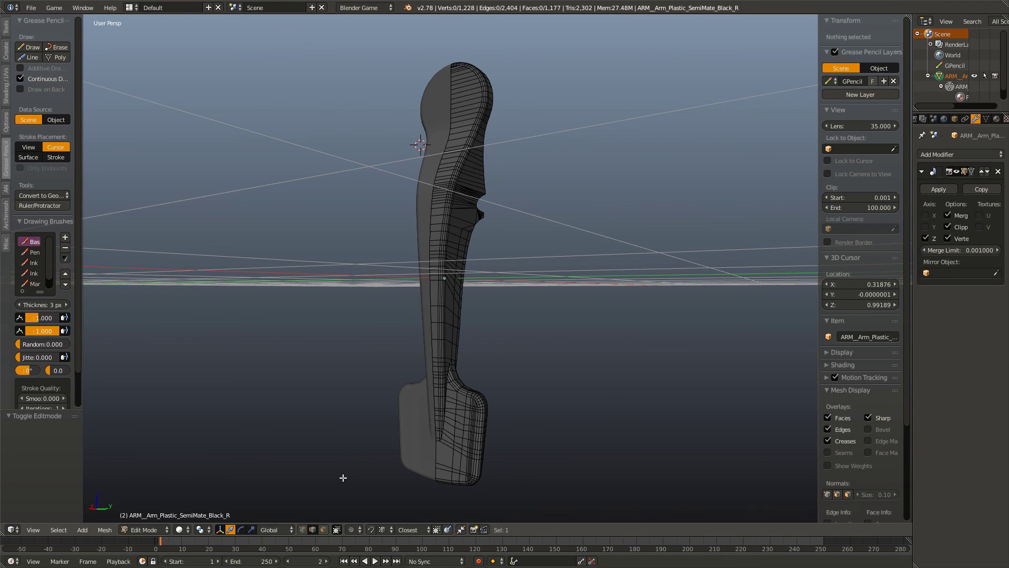